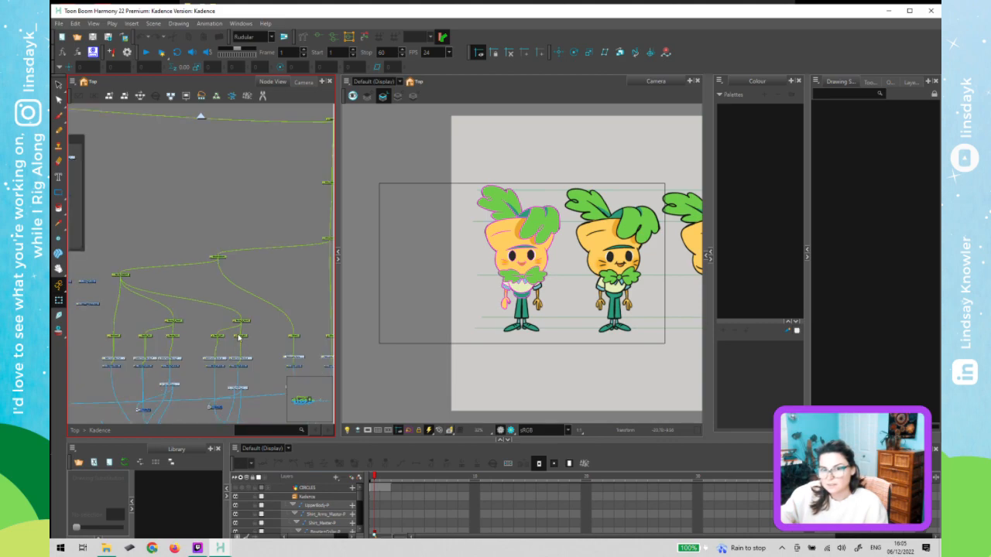
- Examine the peg and composite structure of the Kadence rig's body and arm groups in the Node View
drag(250, 333, 91, 250)
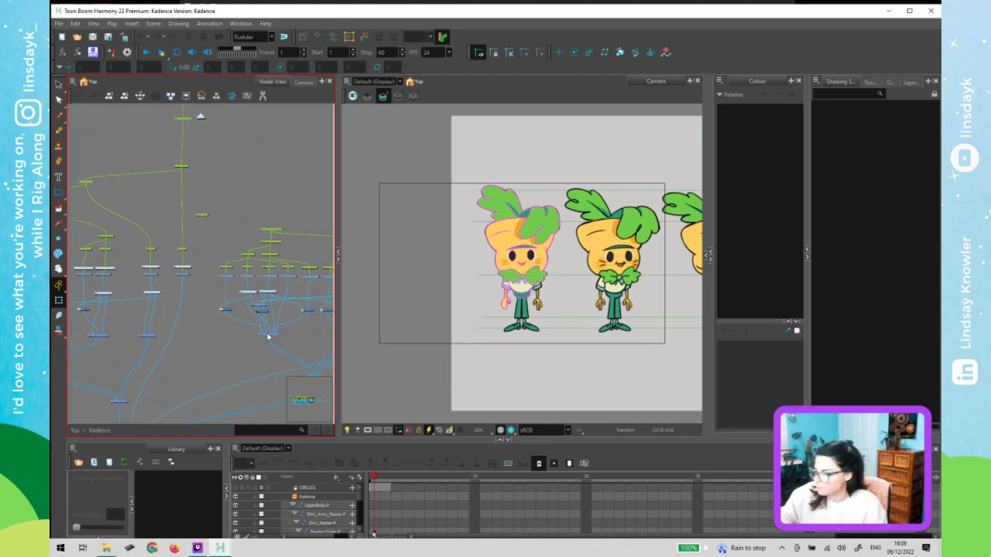
key(1)
key(1)
key(1)
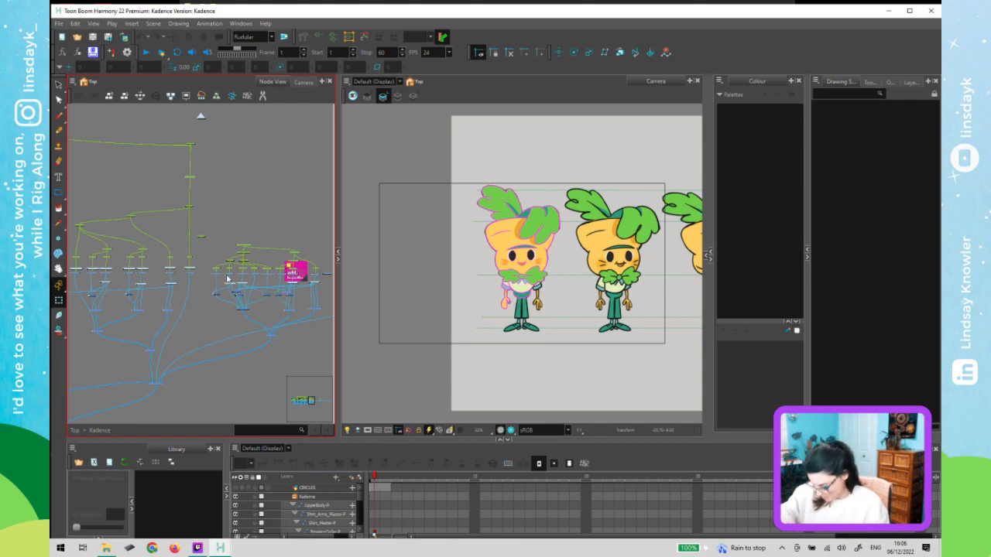
scroll(224, 279, up, 5)
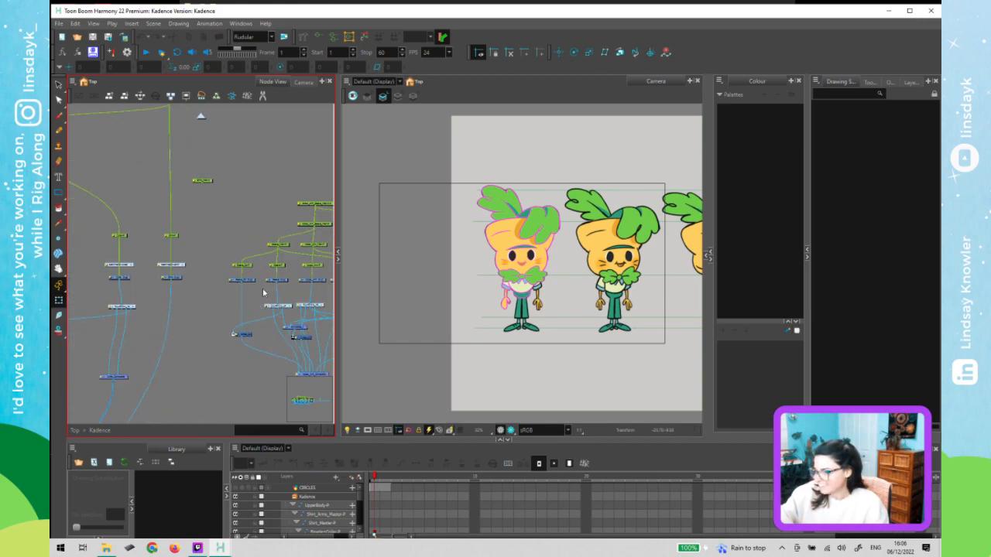
scroll(263, 292, up, 6)
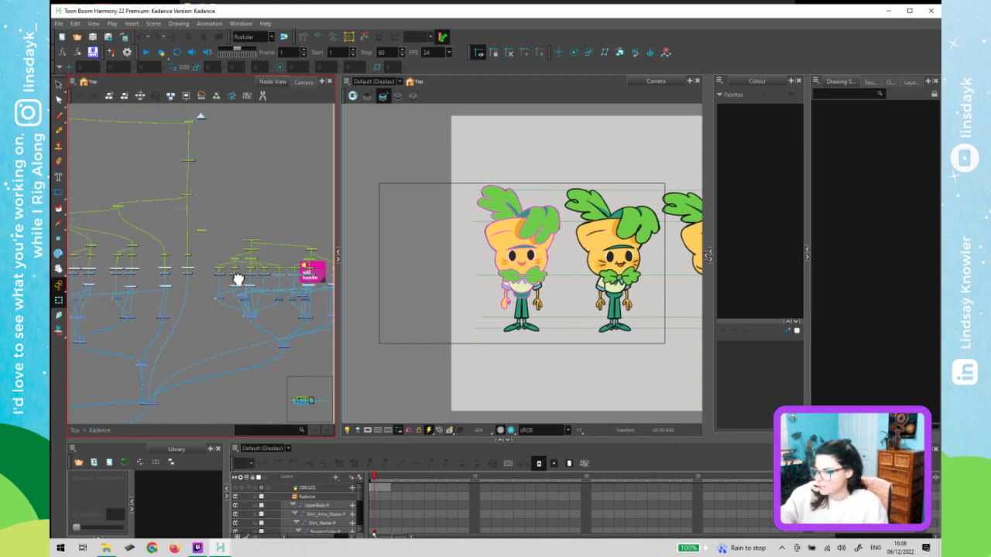
drag(238, 279, 303, 268)
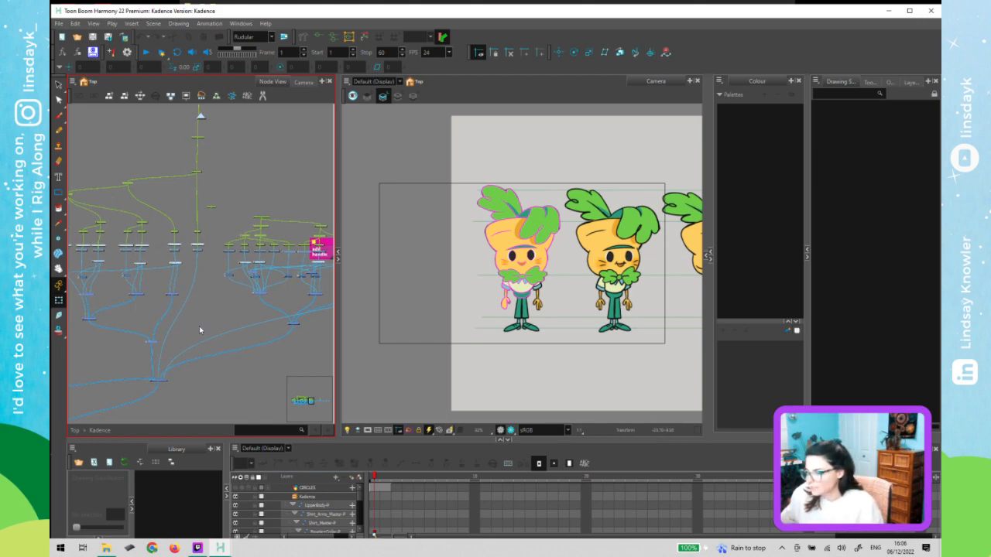
key(1)
drag(195, 322, 238, 330)
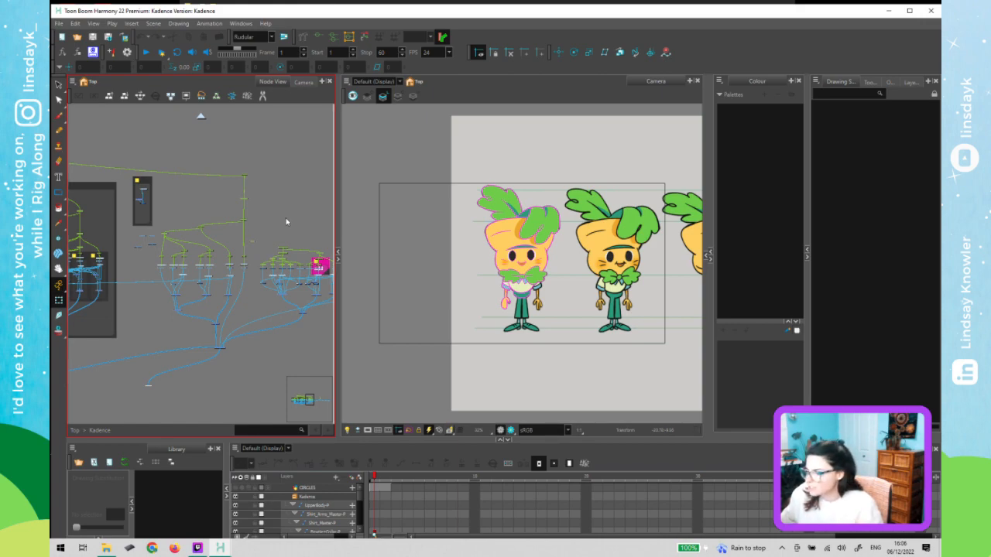
- Move the unconnected peg so it sits directly above the top peg of the arm group
drag(285, 225, 256, 241)
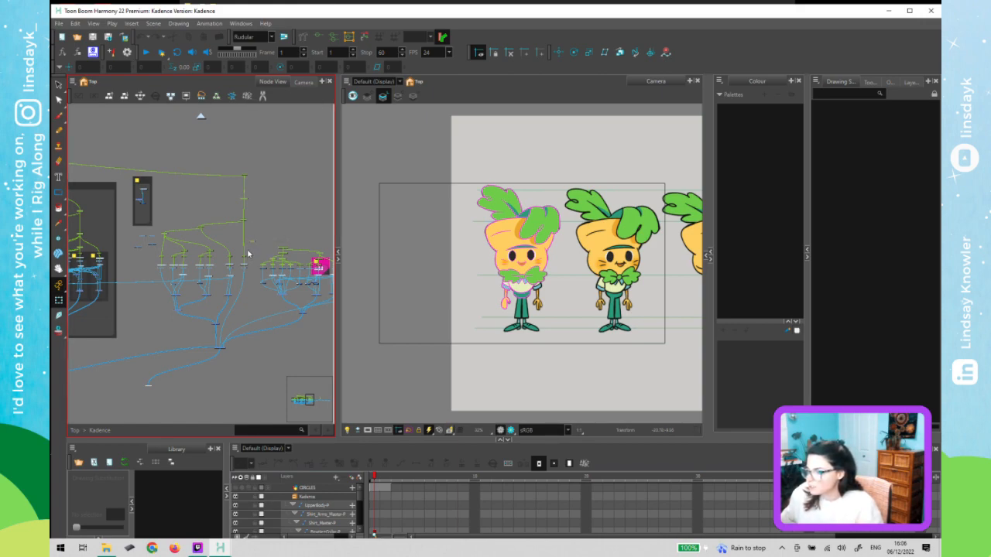
scroll(249, 249, up, 1)
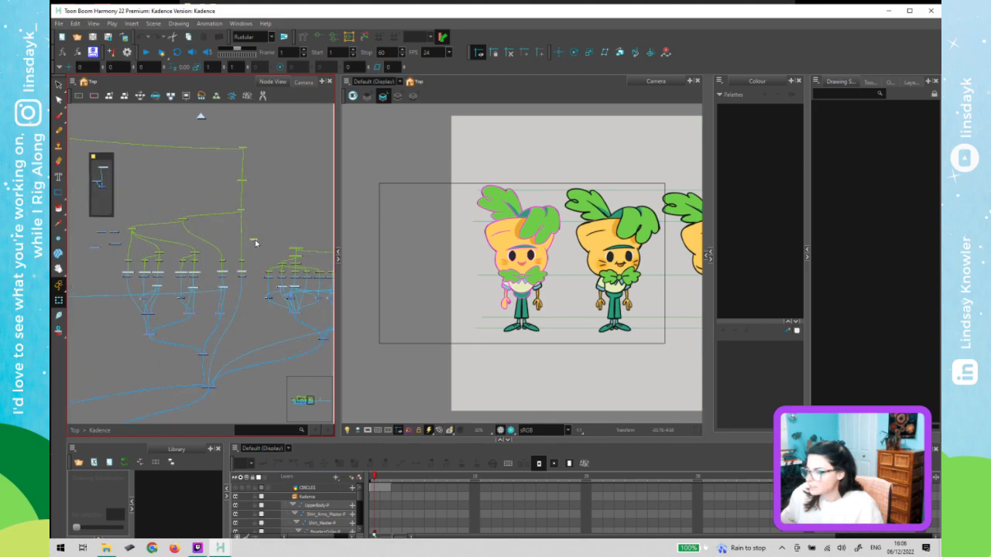
drag(300, 233, 298, 232)
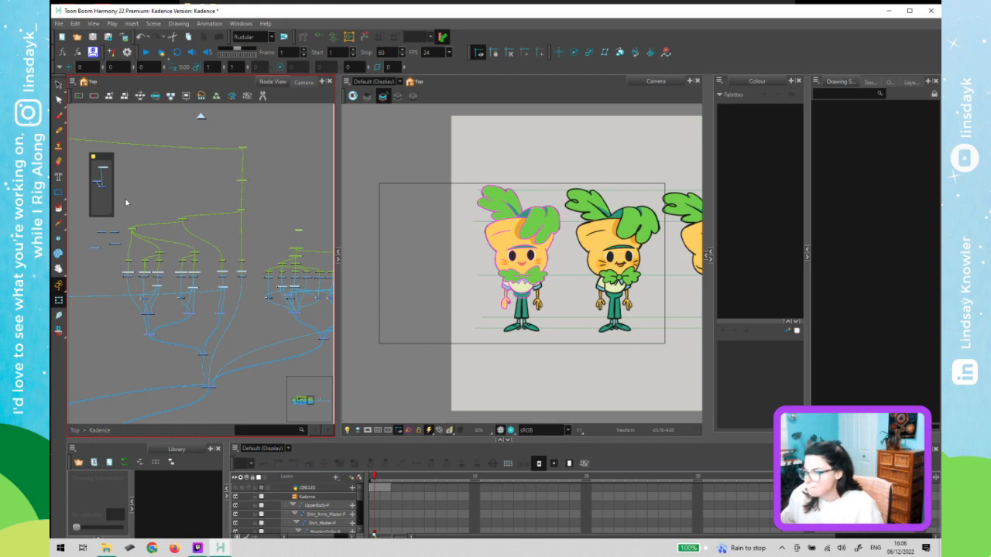
- Try deleting the intermediate master pegs of the upper-body group and undo the deletion
click(125, 197)
drag(245, 248, 250, 259)
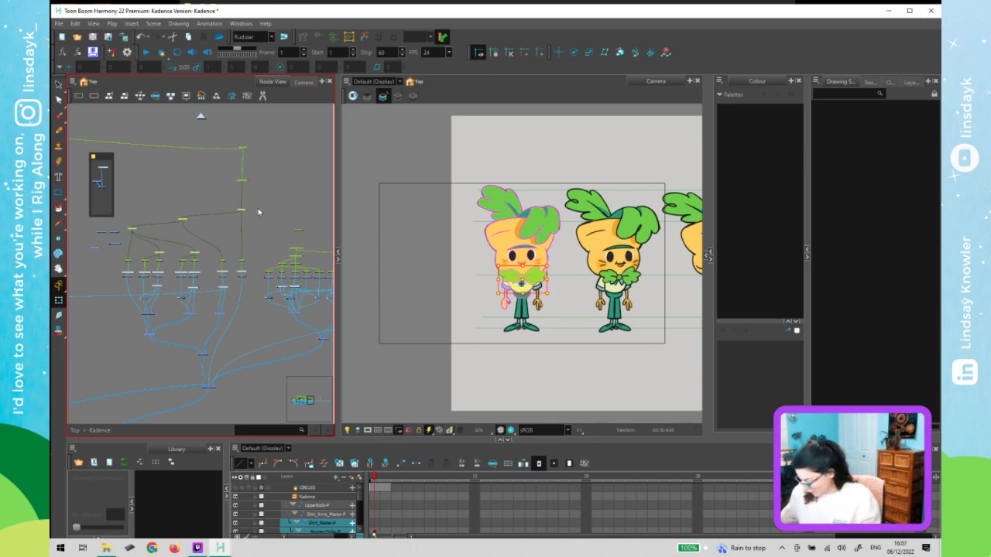
key(Delete)
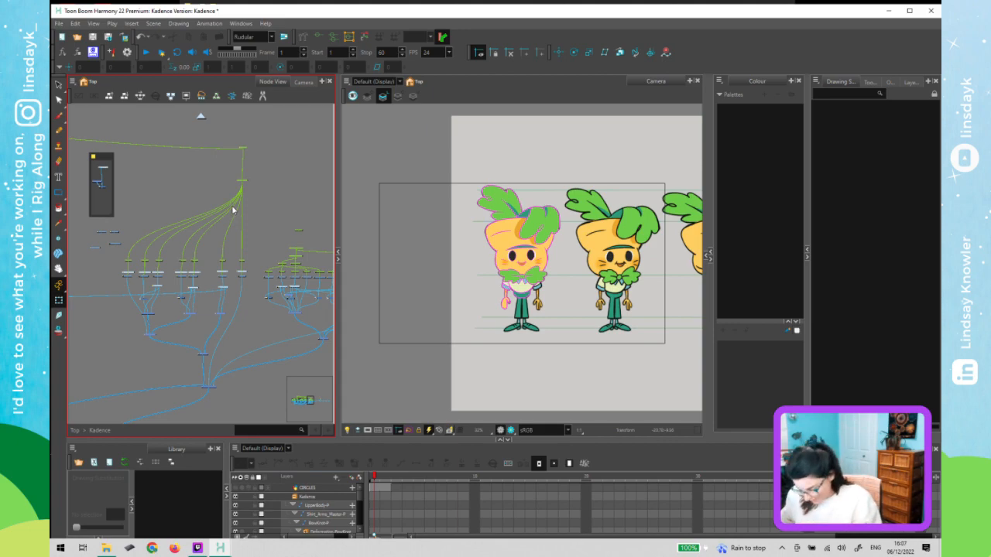
key(ctrl+z)
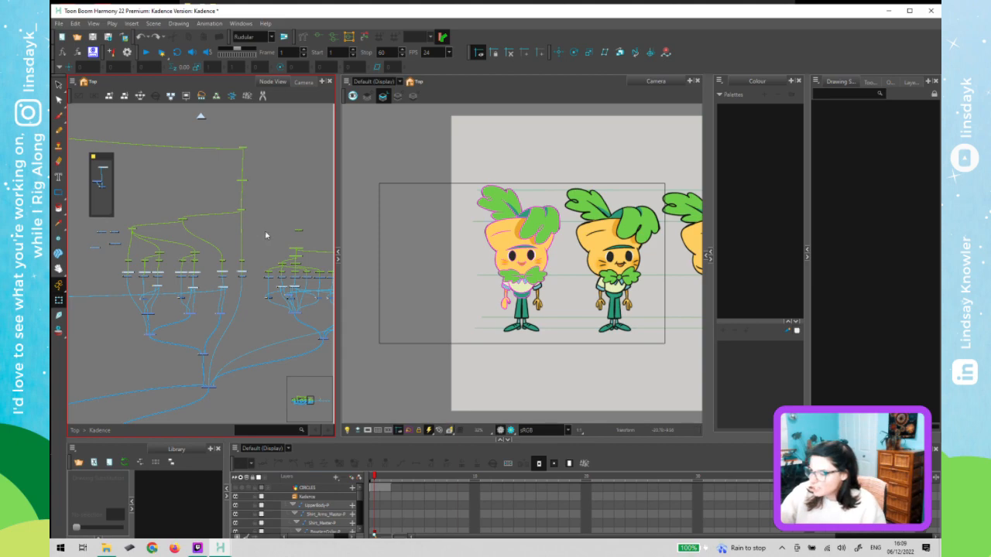
- Widen the Node View beside the Camera view, with the arm group's peg hierarchy in frame
drag(242, 333, 175, 343)
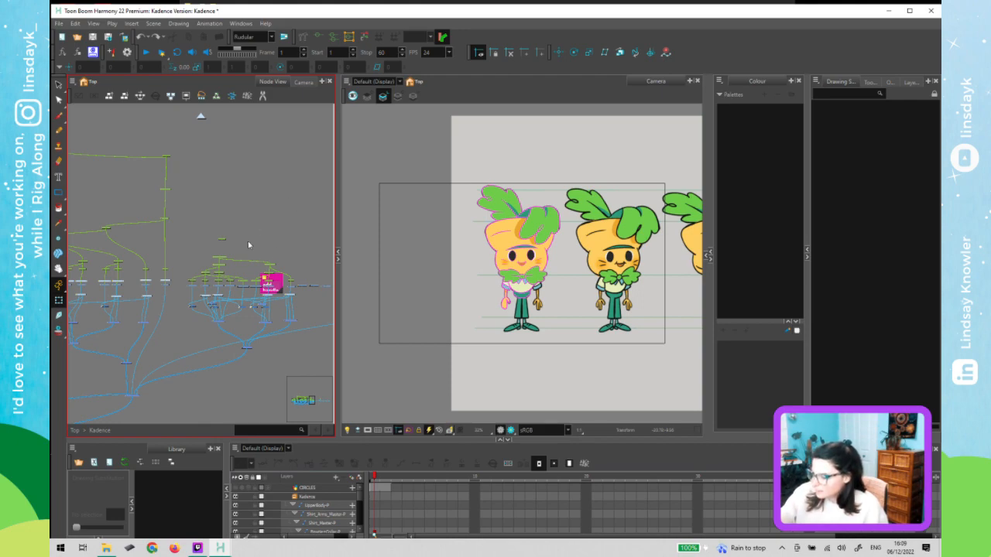
scroll(238, 256, up, 4)
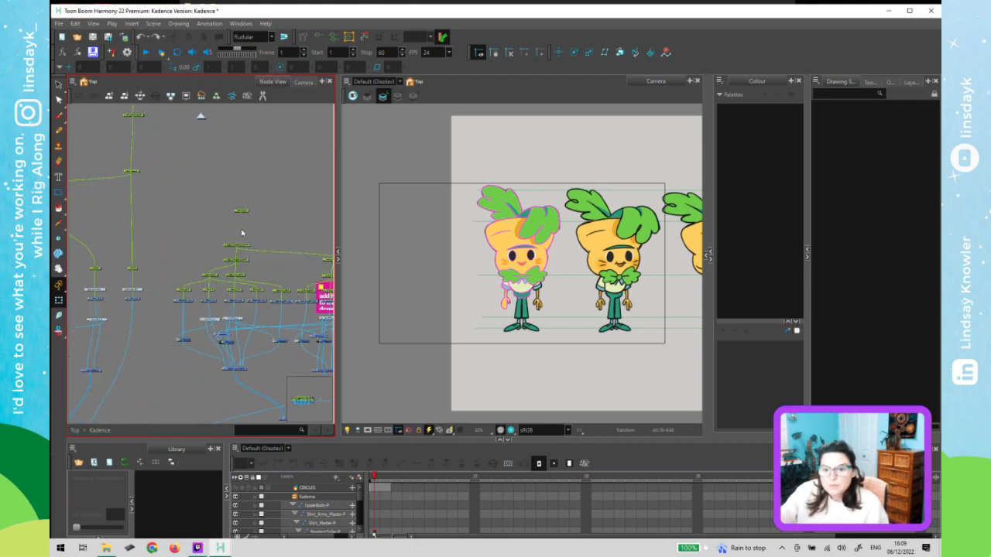
drag(237, 195, 210, 122)
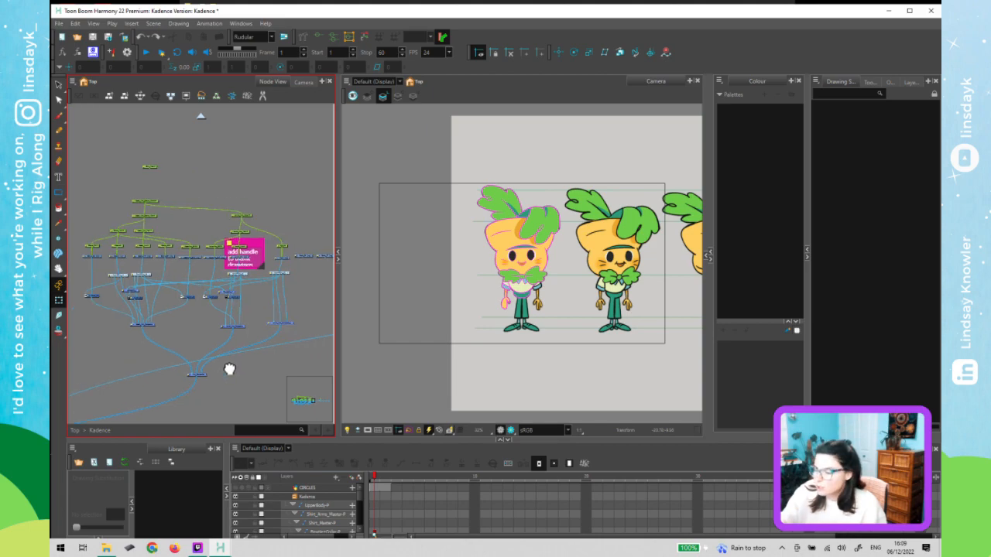
drag(229, 369, 232, 369)
key(2)
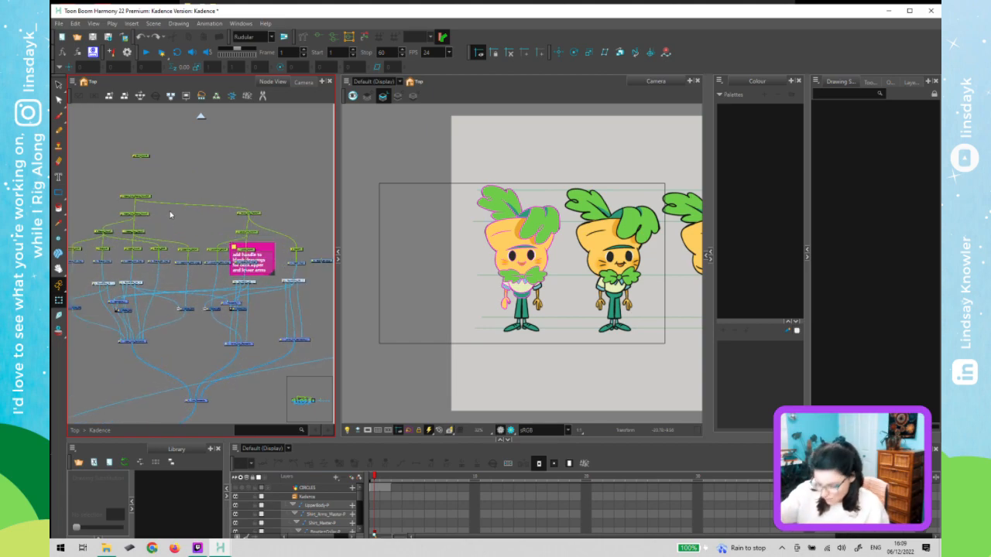
key(2)
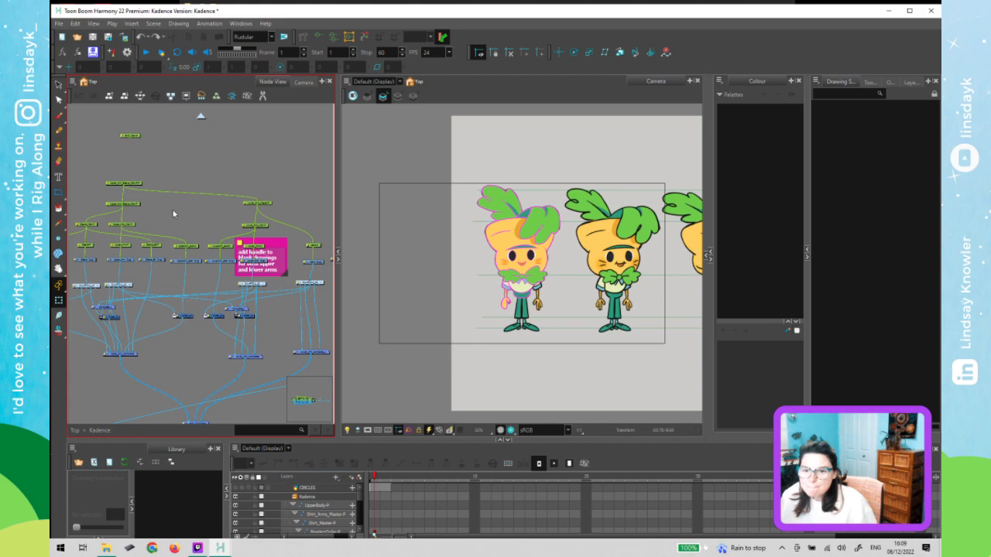
key(2)
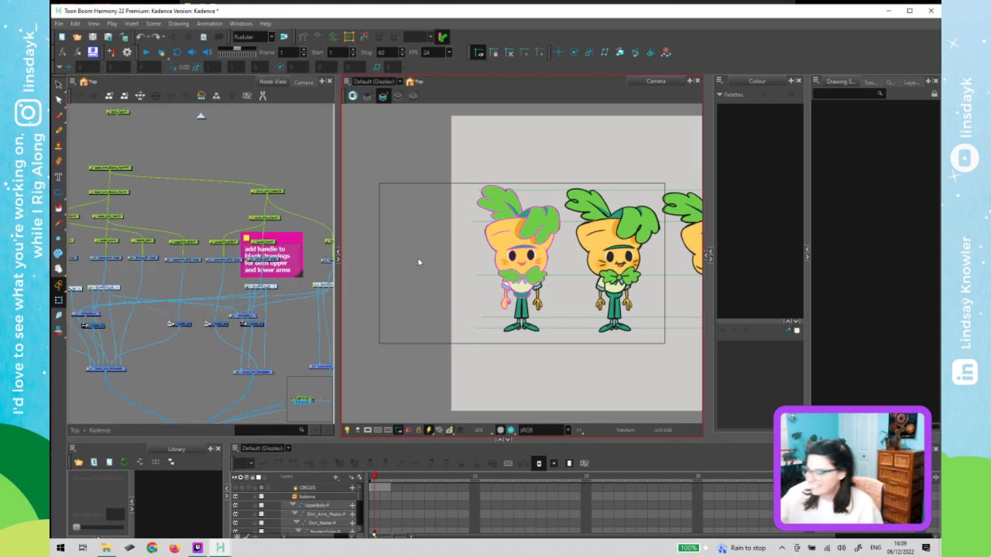
drag(177, 220, 200, 254)
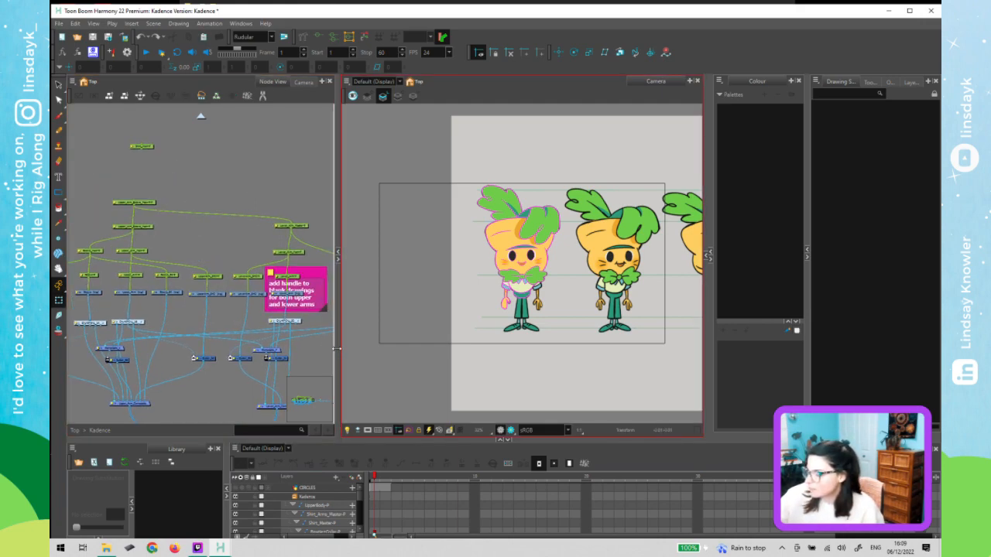
drag(336, 348, 393, 354)
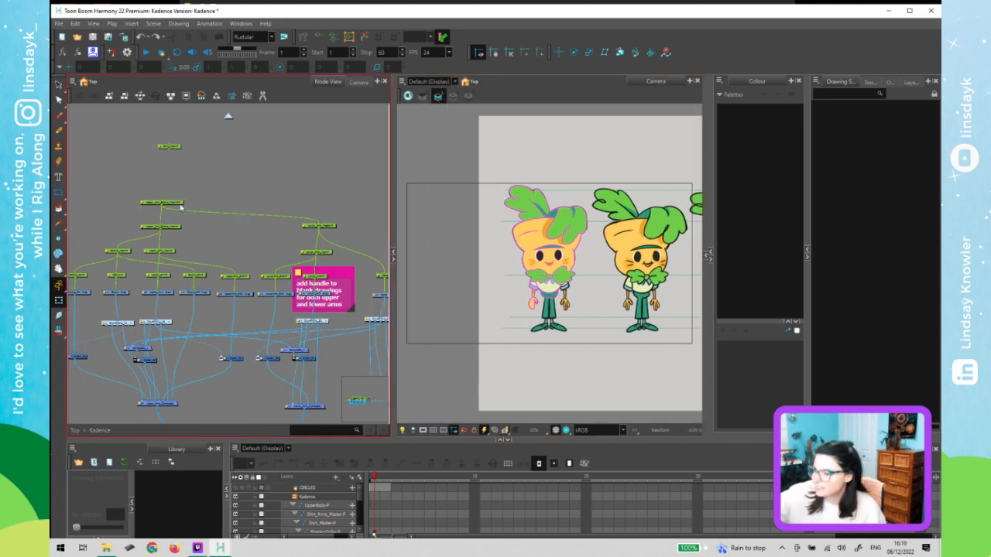
- Space out the arm hierarchy by moving its top peg, the peg directly below it and that peg's two child pegs upward
drag(181, 206, 176, 174)
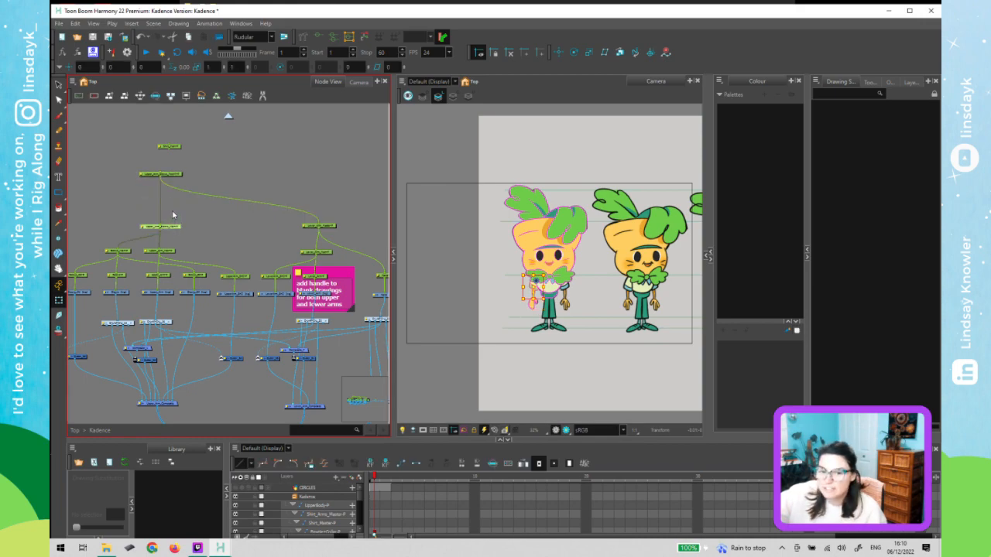
drag(172, 226, 172, 209)
click(171, 241)
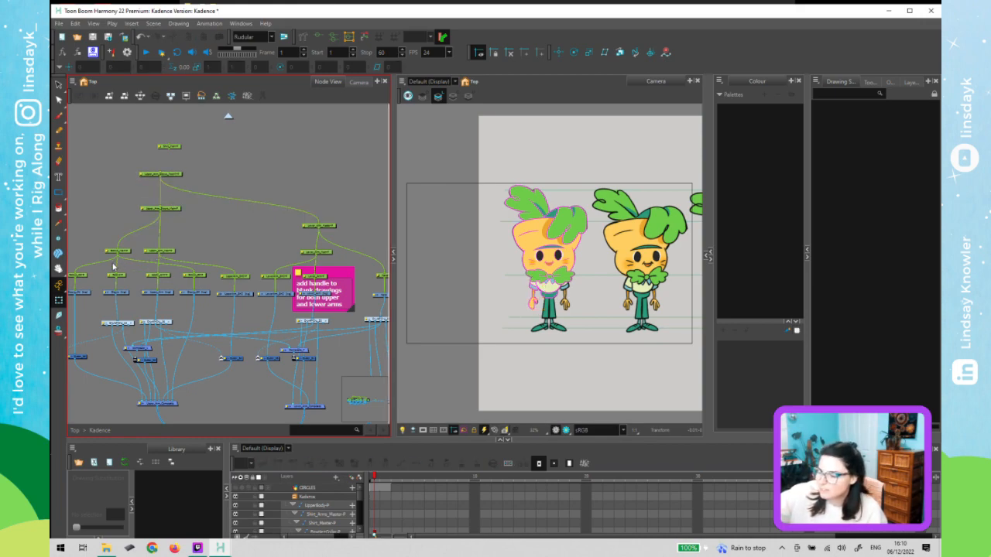
click(167, 250)
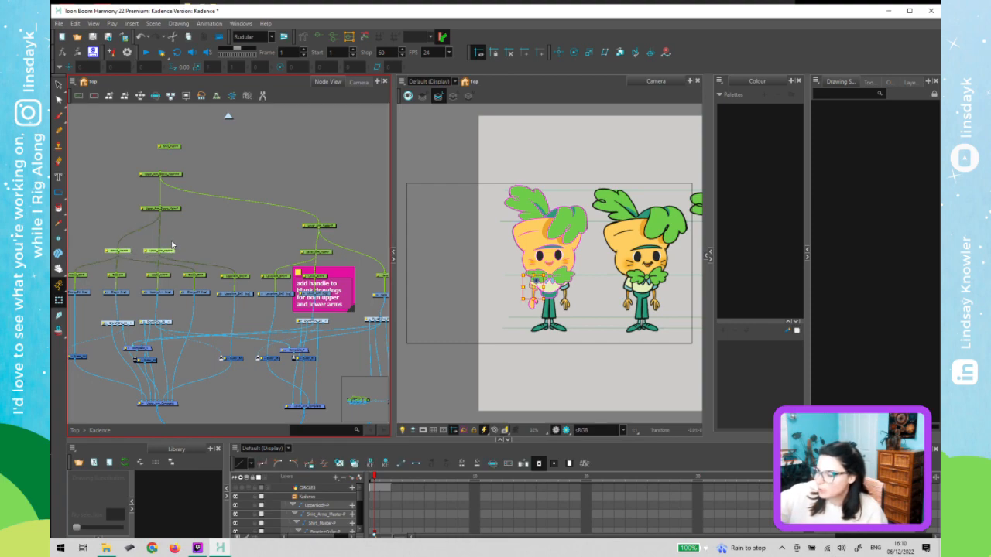
drag(170, 250, 172, 239)
click(189, 244)
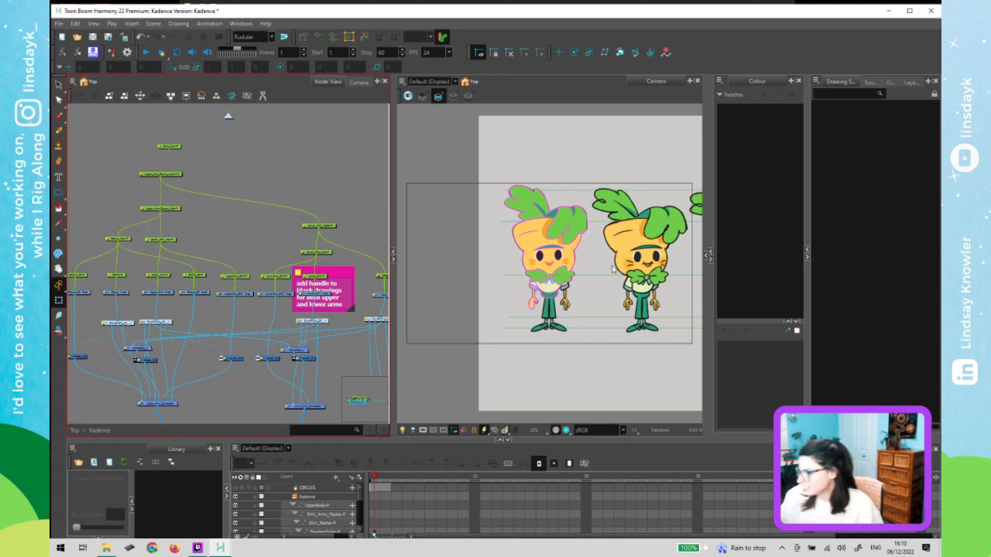
- Disable the row of drawing and deformation nodes beneath the pegs in the upper-body group
click(460, 262)
scroll(547, 256, up, 3)
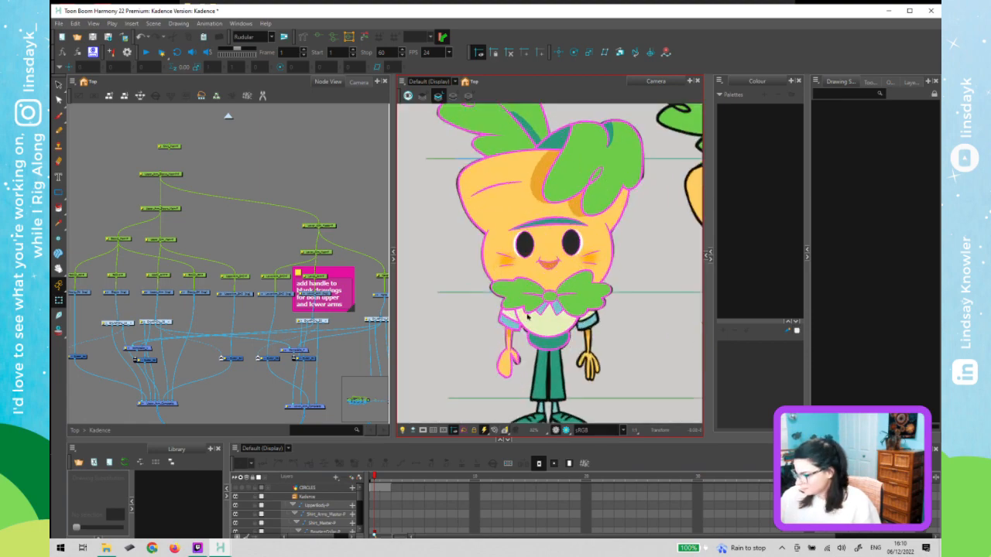
scroll(560, 318, up, 1)
drag(577, 336, 634, 249)
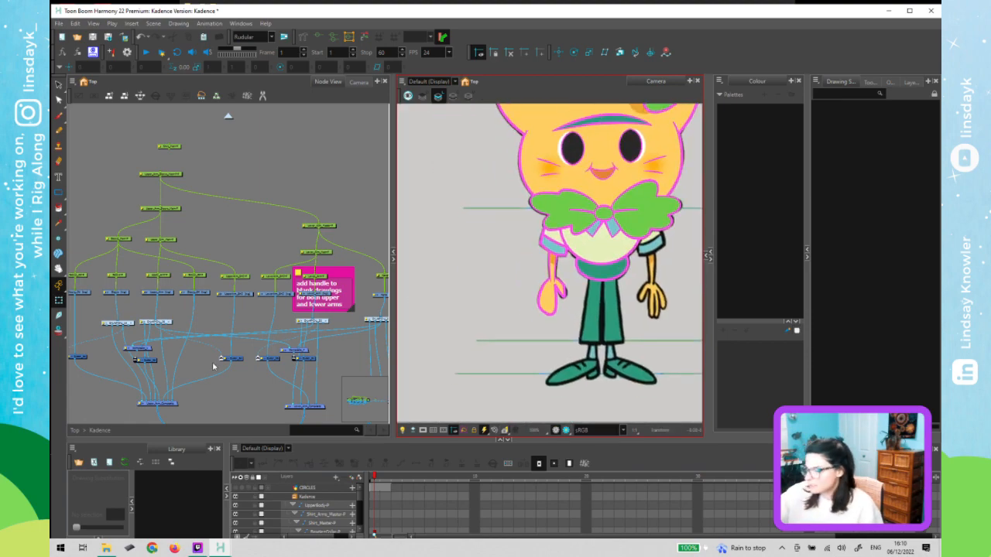
click(214, 366)
scroll(209, 372, down, 4)
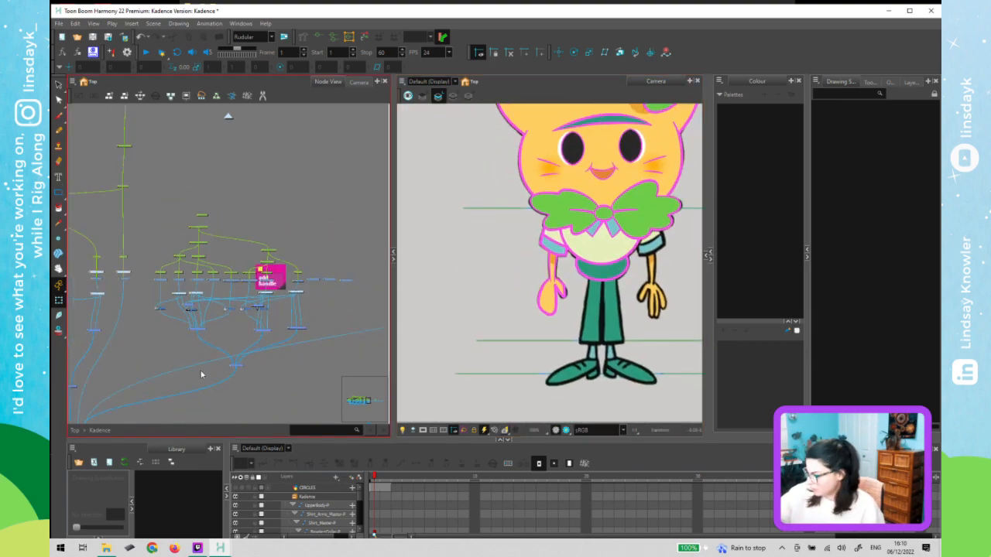
key(1)
drag(126, 367, 289, 282)
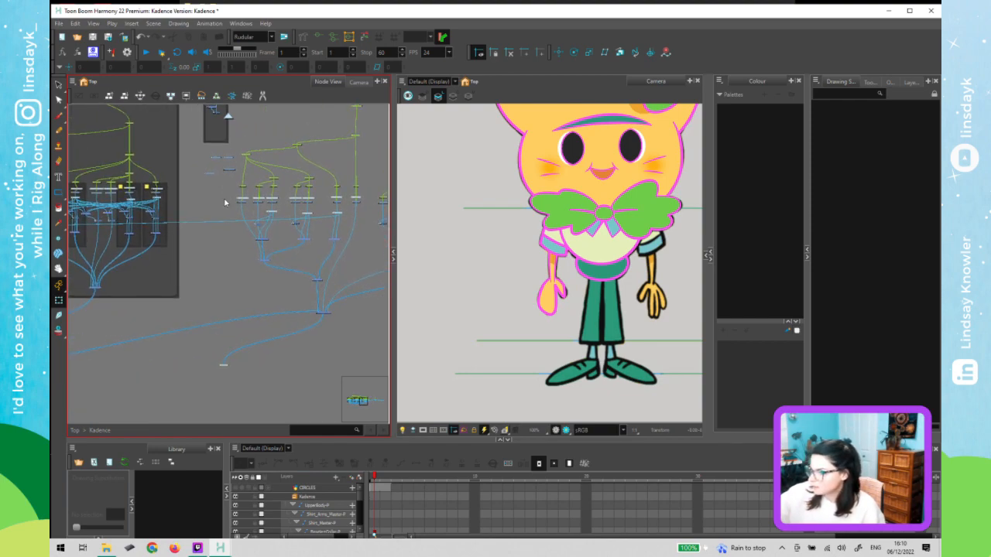
drag(223, 198, 367, 212)
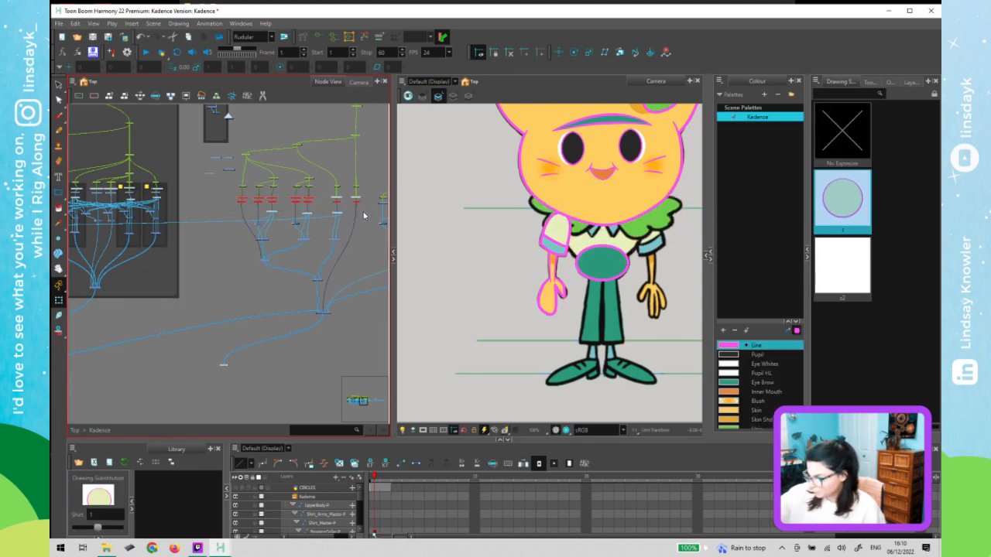
click(331, 283)
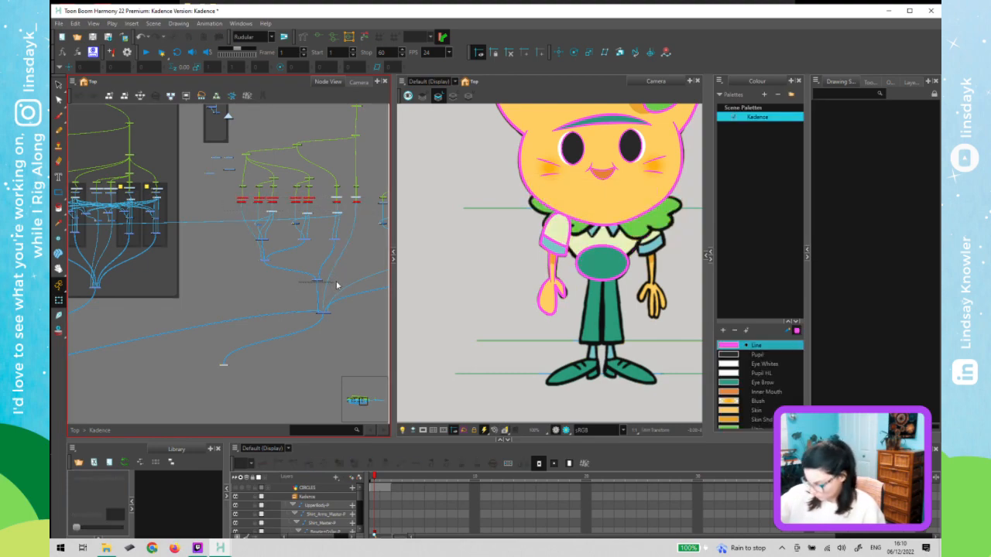
- Disable the composite node that gathers the branches inside the large grey backdrop
drag(315, 259, 319, 296)
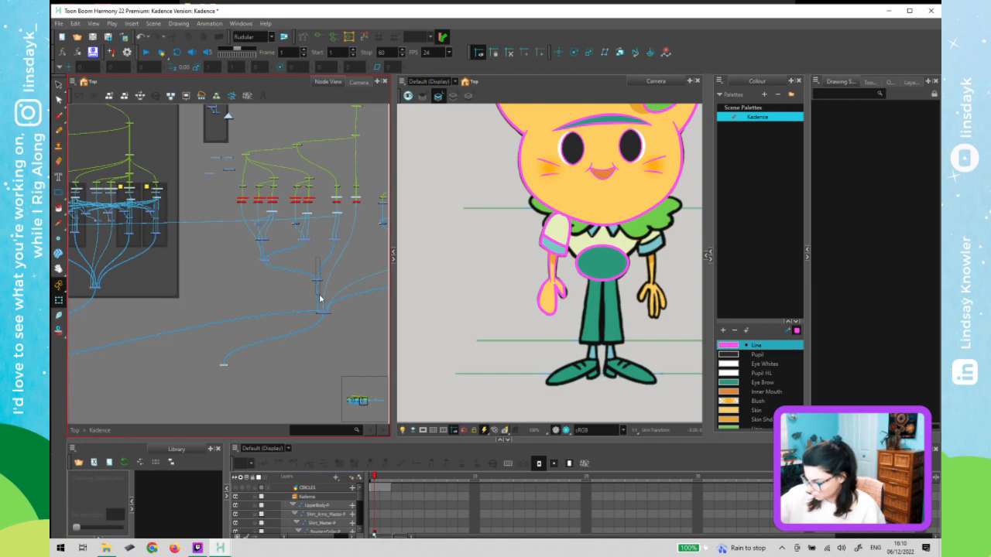
drag(243, 302, 329, 274)
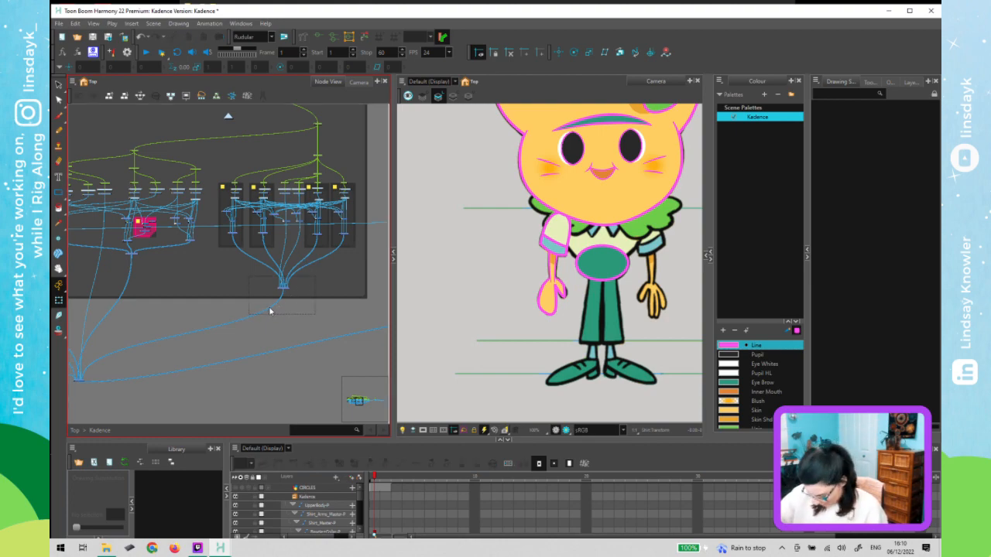
key(d)
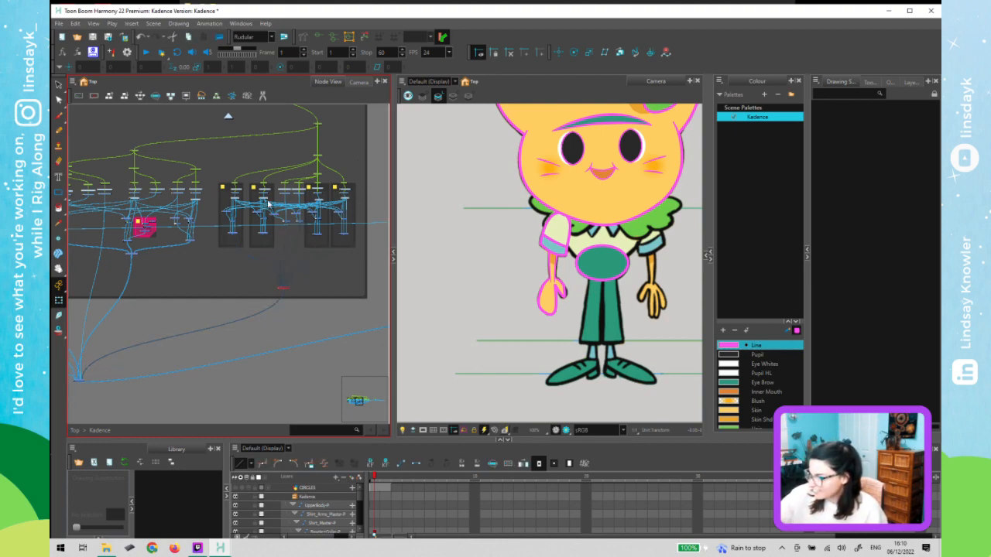
- Disable the row of drawing and deformation nodes beneath the pegs in the hair group containing the bangs
click(206, 201)
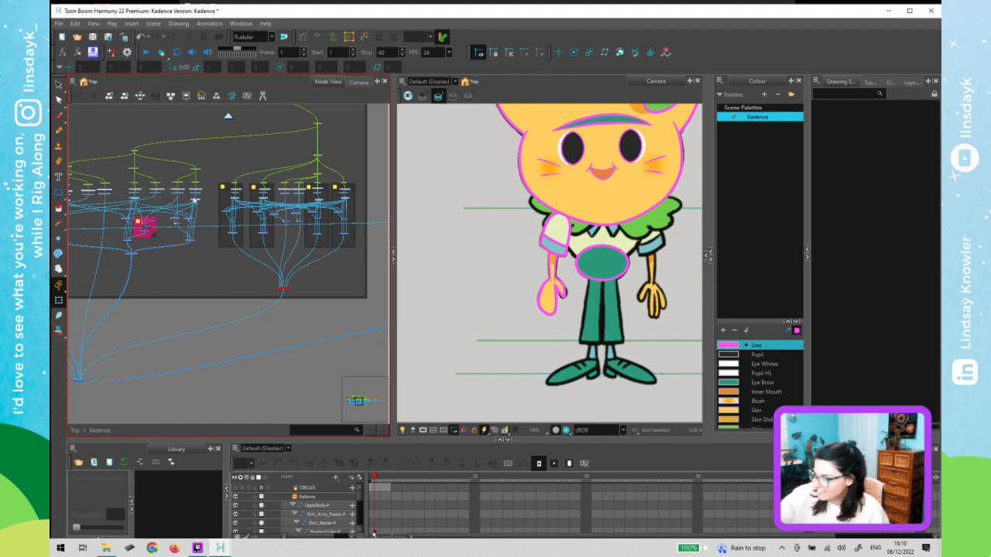
click(91, 214)
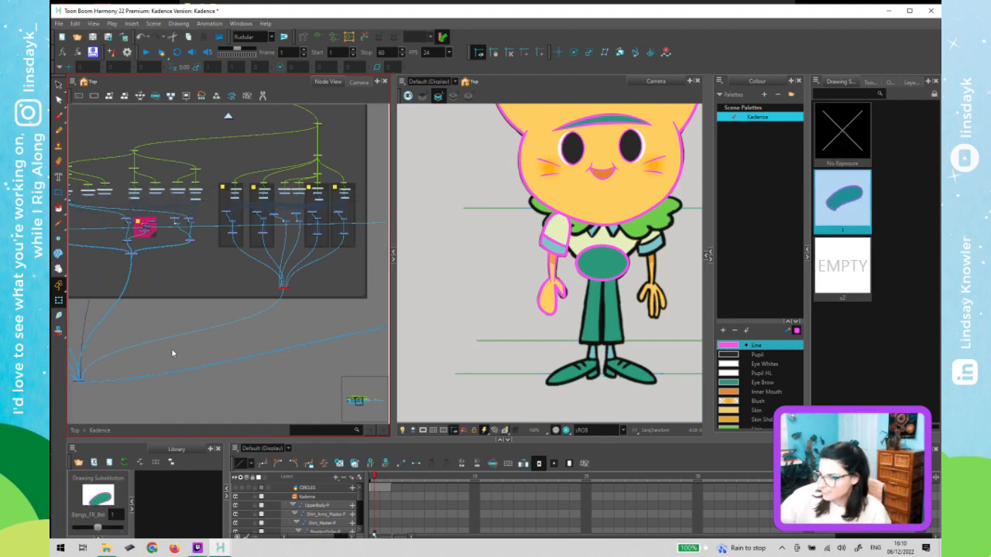
drag(141, 326, 331, 340)
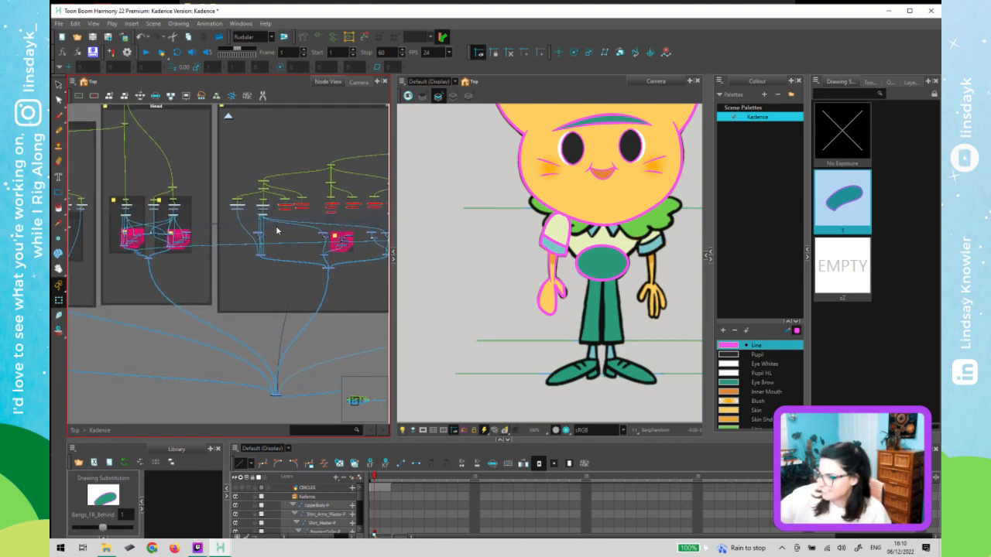
- Disable the drawing and deformation nodes in the Head group together with the adjacent first two in the hair group
click(160, 216)
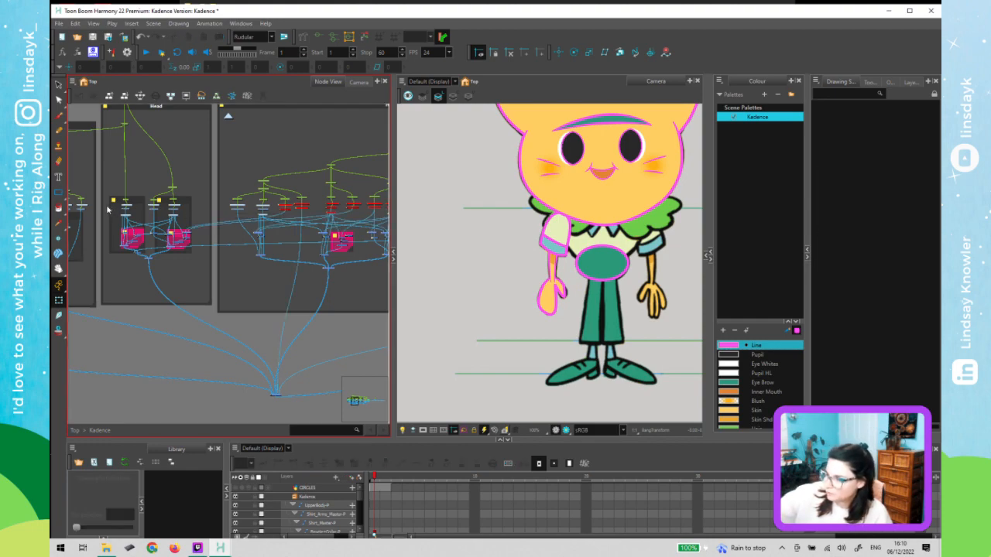
key(ctrl+z)
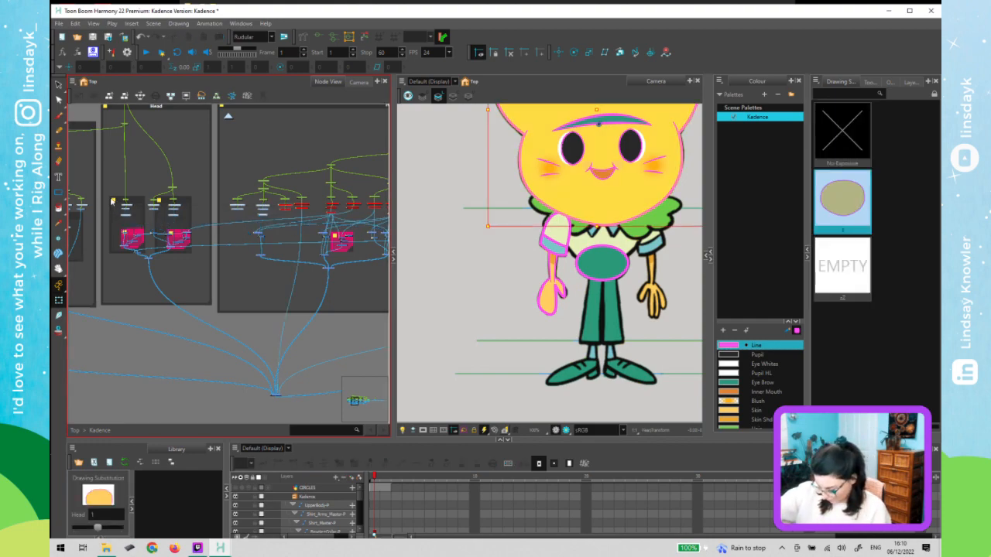
key(ctrl+z)
- Disable all drawing and deformation nodes beneath the pegs in the Face group
scroll(317, 346, left, 5)
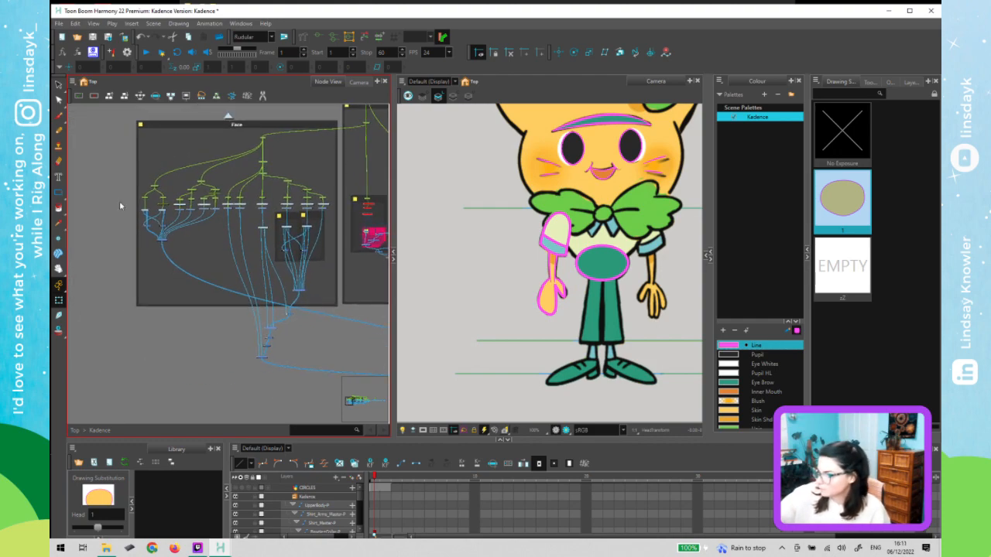
click(123, 206)
drag(343, 235, 345, 233)
key(d)
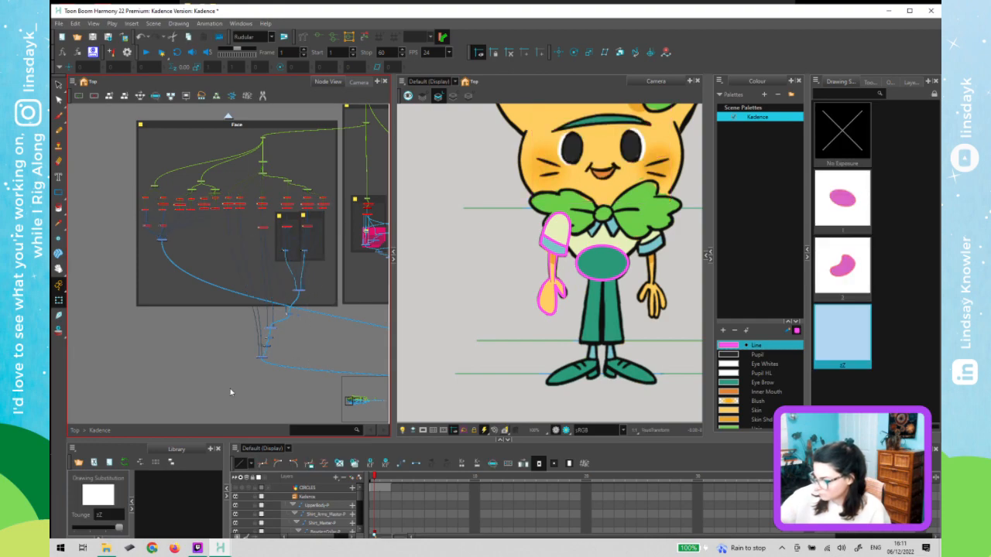
- Select the composite nodes below the Face group and examine the node groups across to the separate arm hierarchy
click(230, 392)
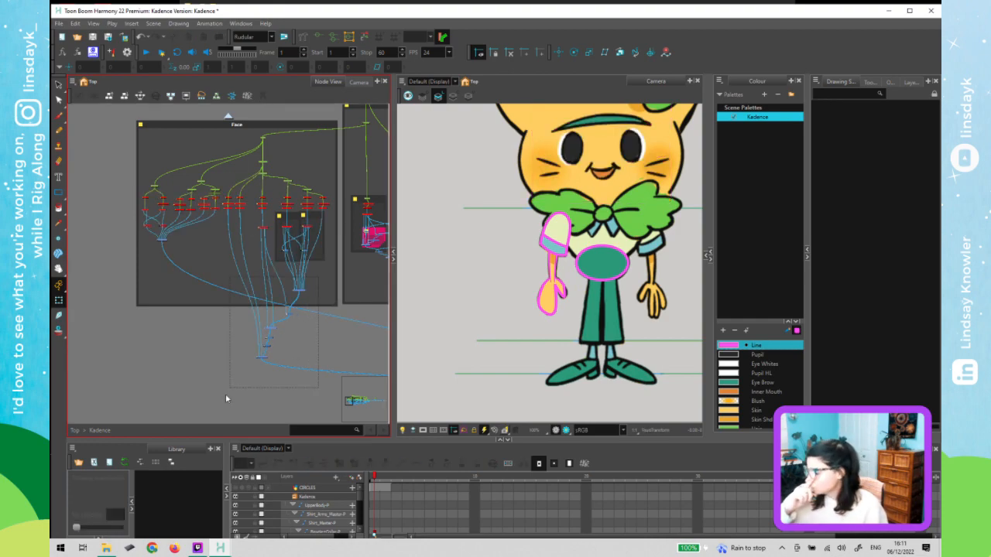
drag(226, 395, 226, 393)
drag(293, 338, 129, 318)
drag(333, 323, 174, 334)
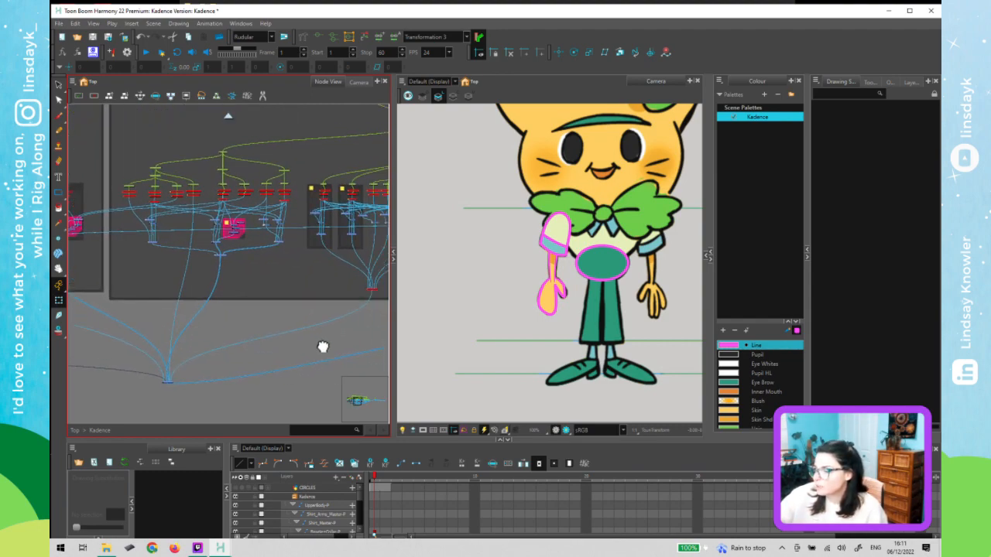
drag(323, 346, 113, 331)
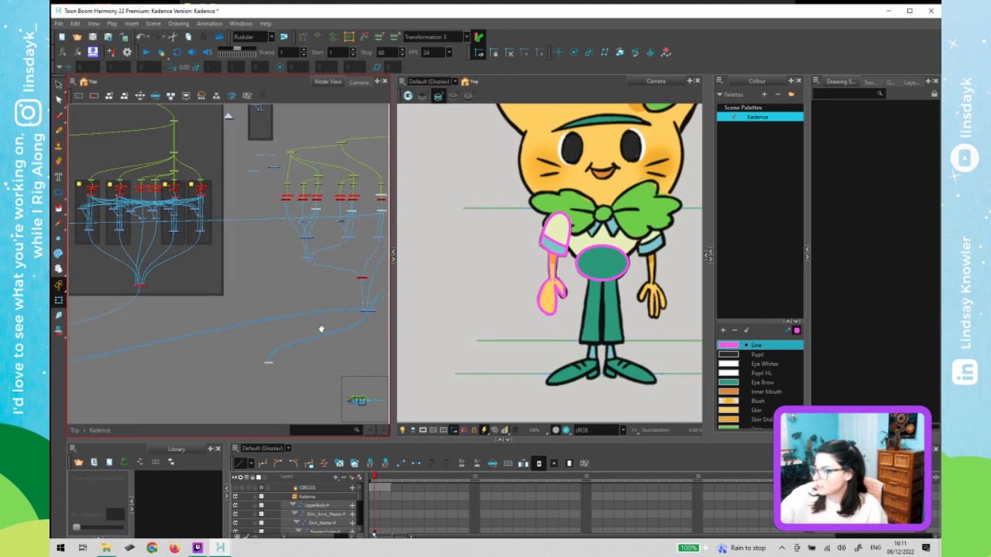
drag(321, 328, 144, 353)
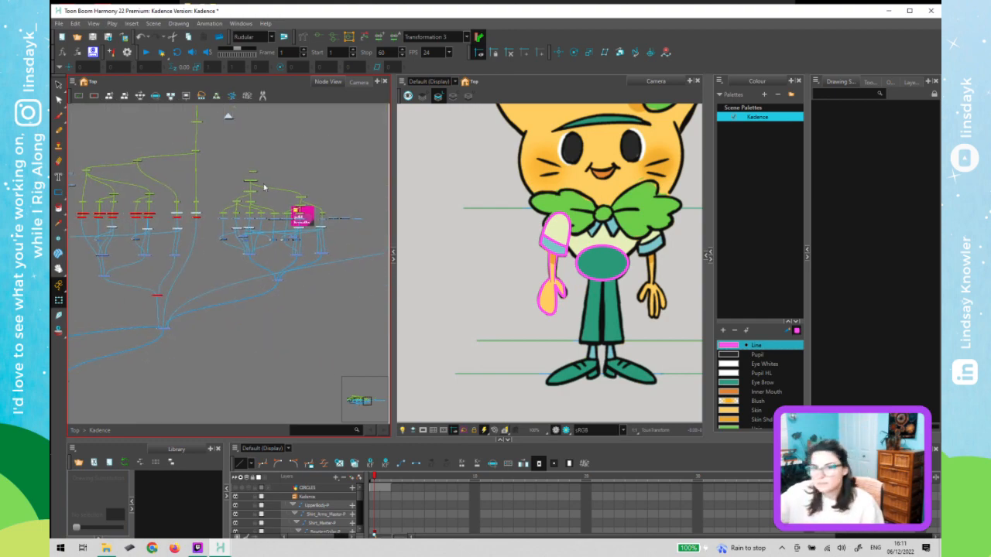
- Move the unconnected peg at the top of the arm hierarchy upward, in line above the arm's main peg
scroll(278, 190, up, 2)
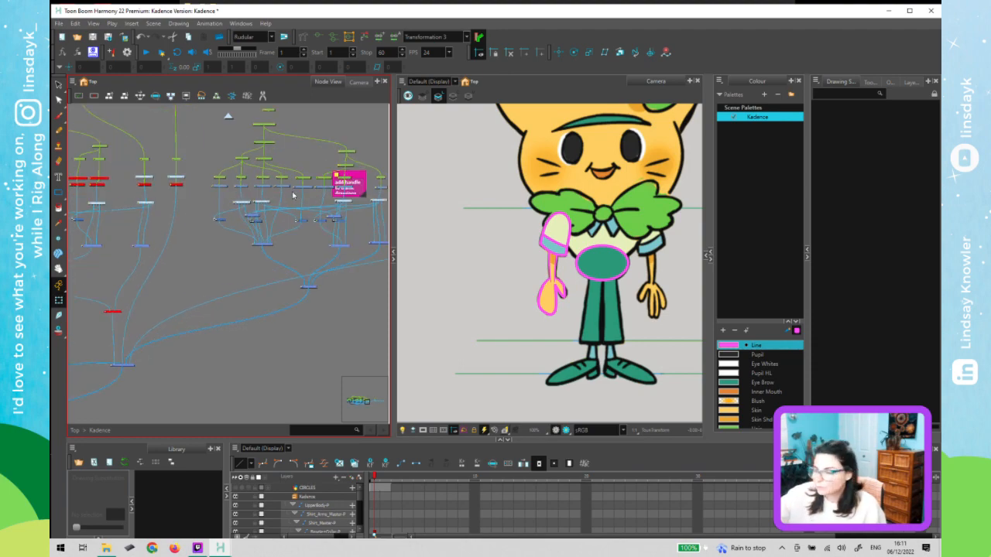
scroll(284, 354, down, 4)
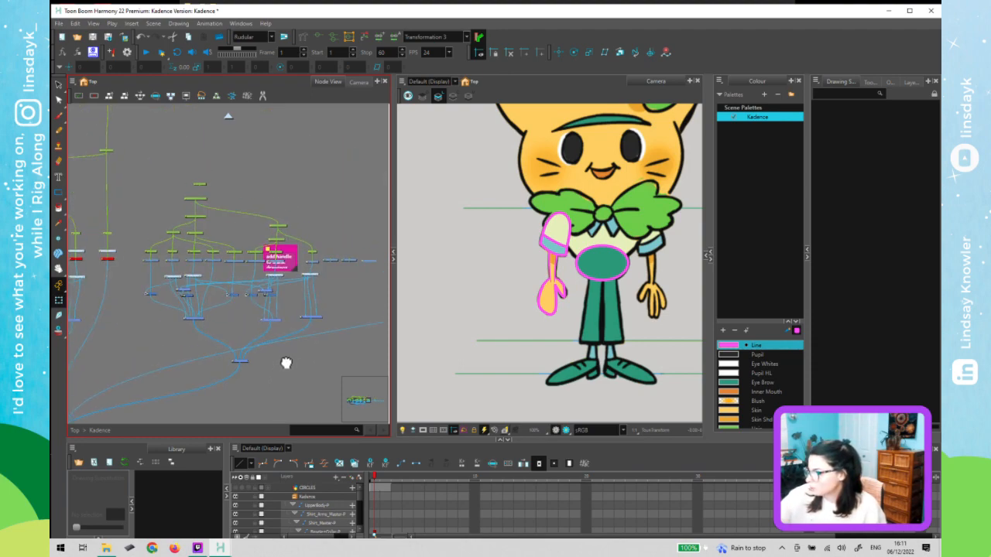
click(202, 190)
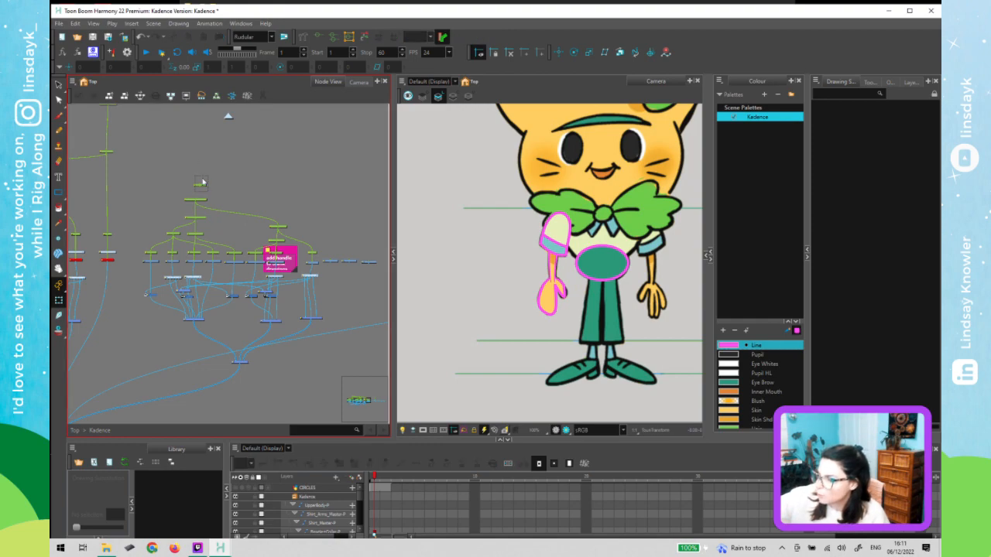
drag(202, 183, 198, 154)
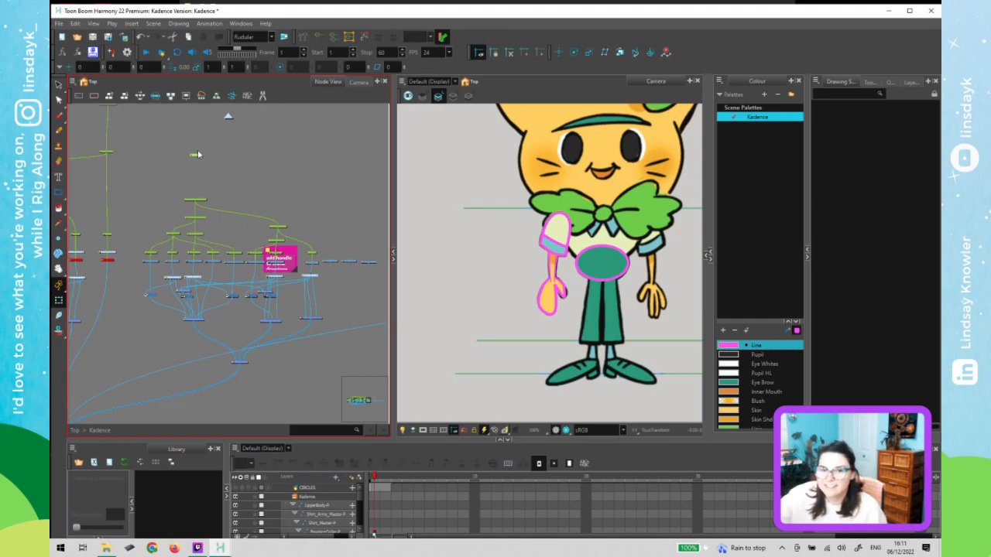
click(244, 222)
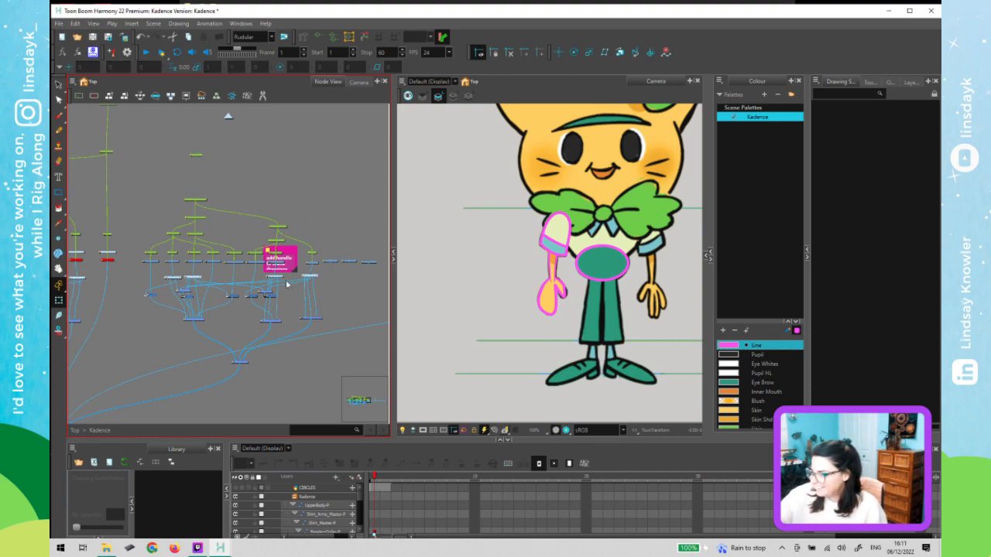
- Move the arm hierarchy's pegs upward to leave more space above their drawing nodes
scroll(233, 292, up, 3)
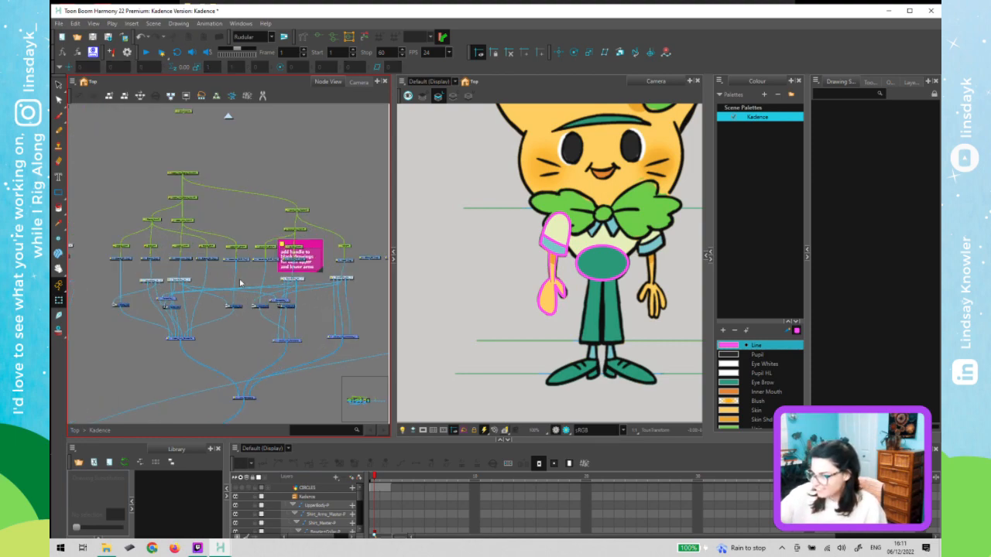
drag(356, 243, 376, 247)
mouse_move(338, 191)
mouse_down()
mouse_move(373, 248)
mouse_move(371, 213)
mouse_up()
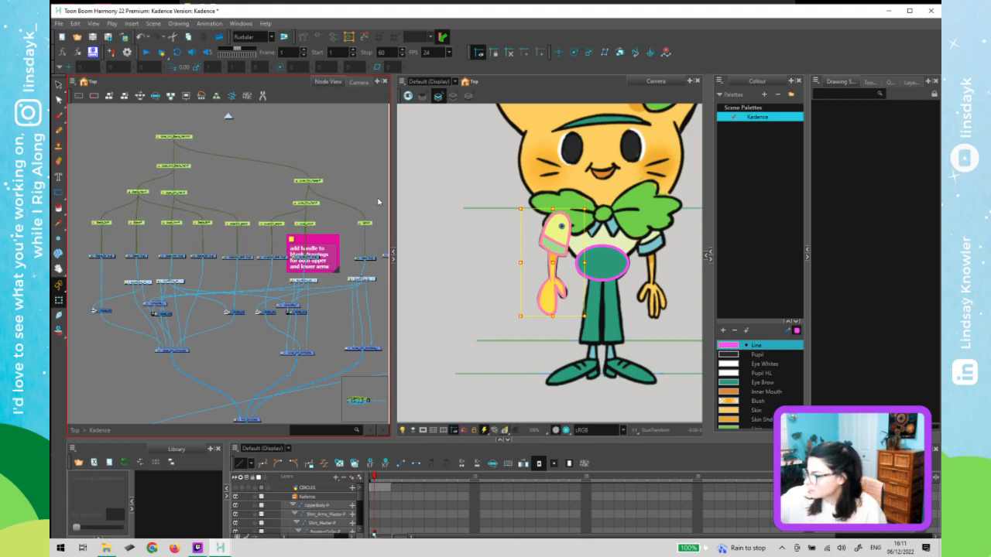
click(379, 202)
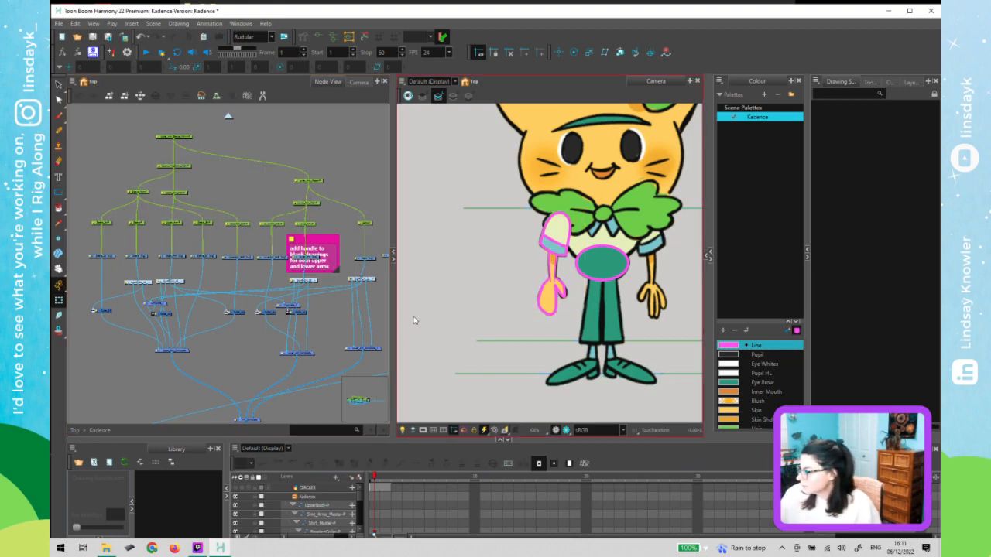
- Select the Hips drawing on the character, disable it and clear the selection
click(590, 270)
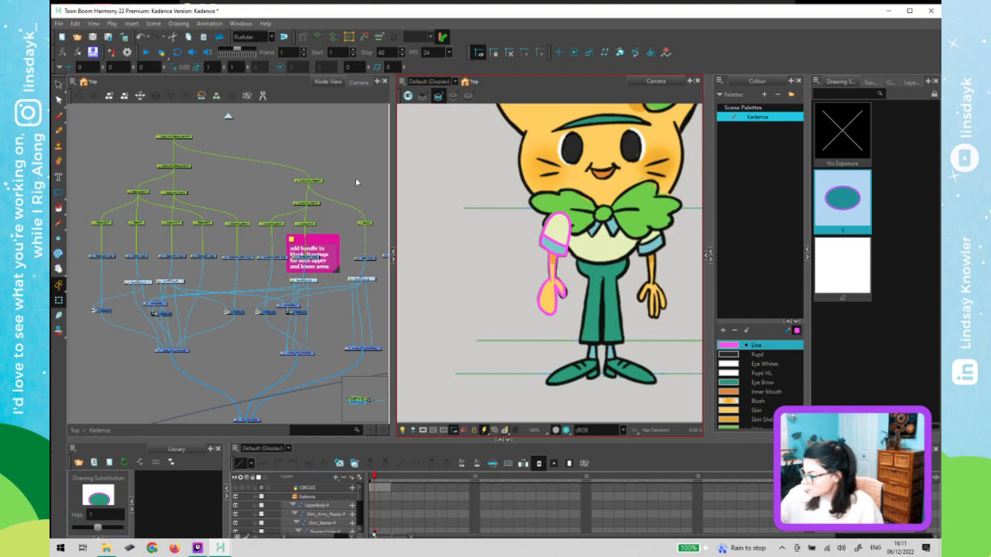
click(333, 354)
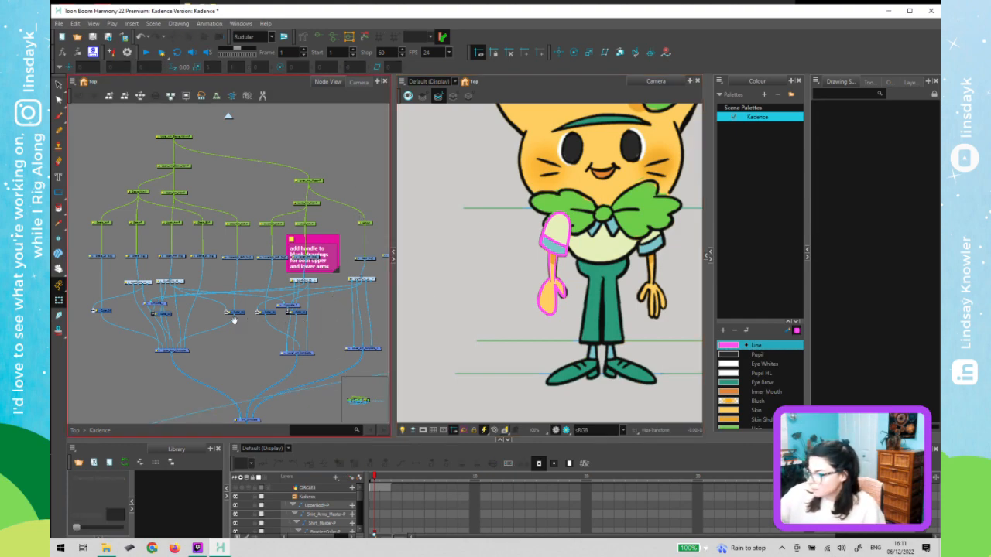
- Select the arm's pegs from the top one down to the Sleeve drawing to check which arm parts each controls
click(176, 137)
click(189, 168)
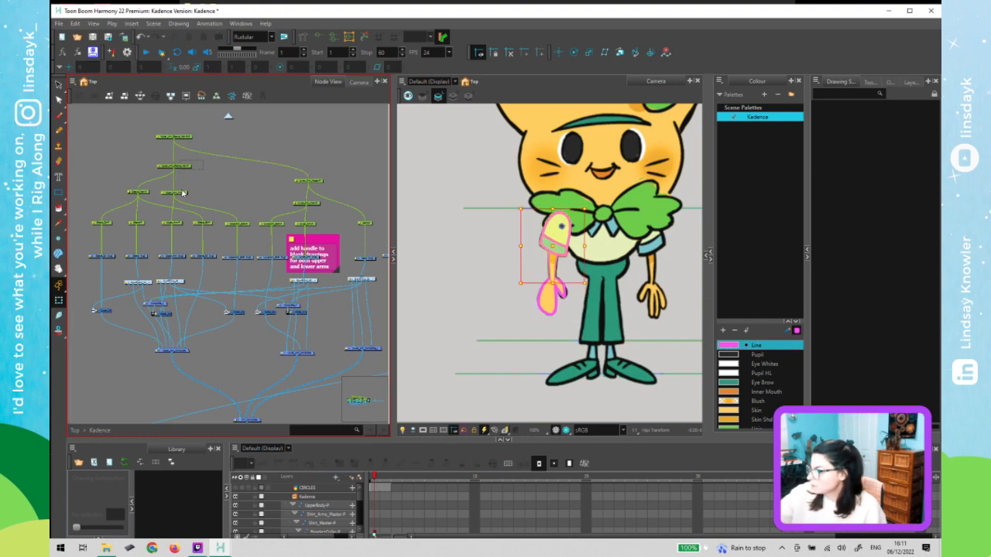
click(181, 193)
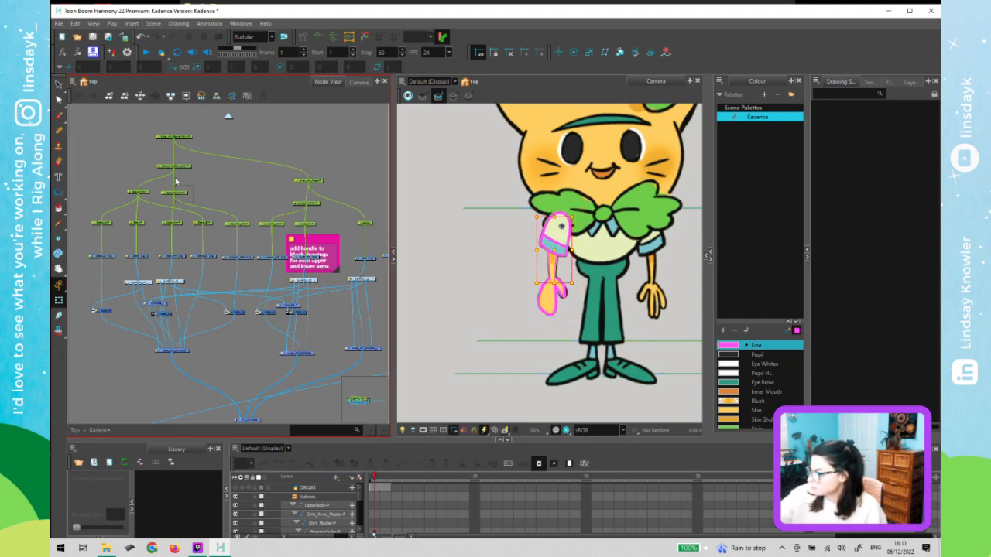
click(173, 223)
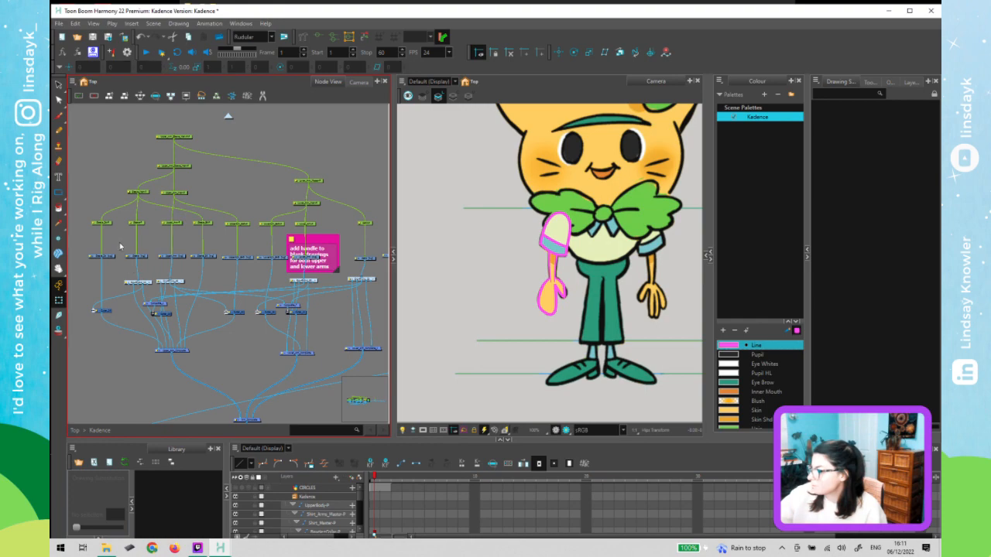
click(136, 257)
click(136, 257)
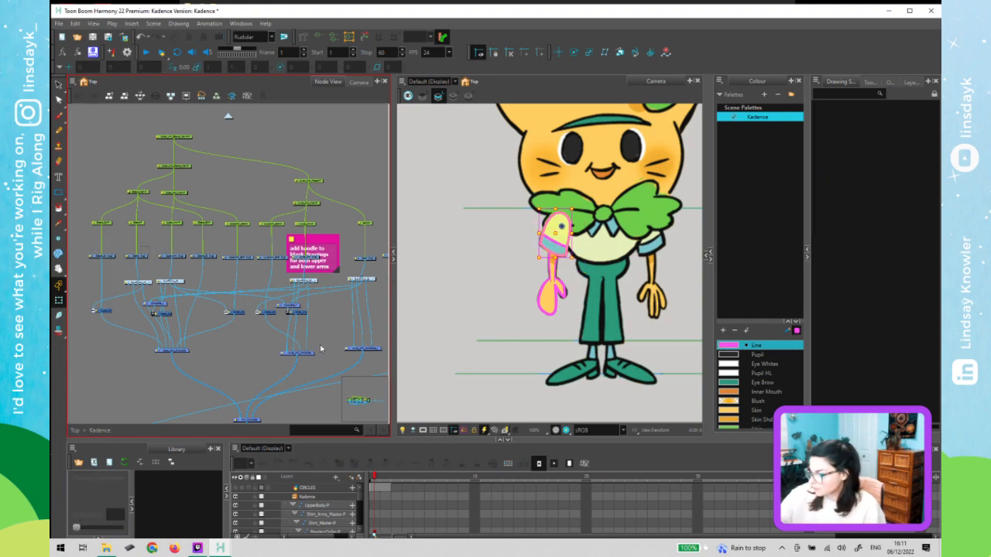
key(1)
key(1)
key(2)
key(2)
key(2)
key(2)
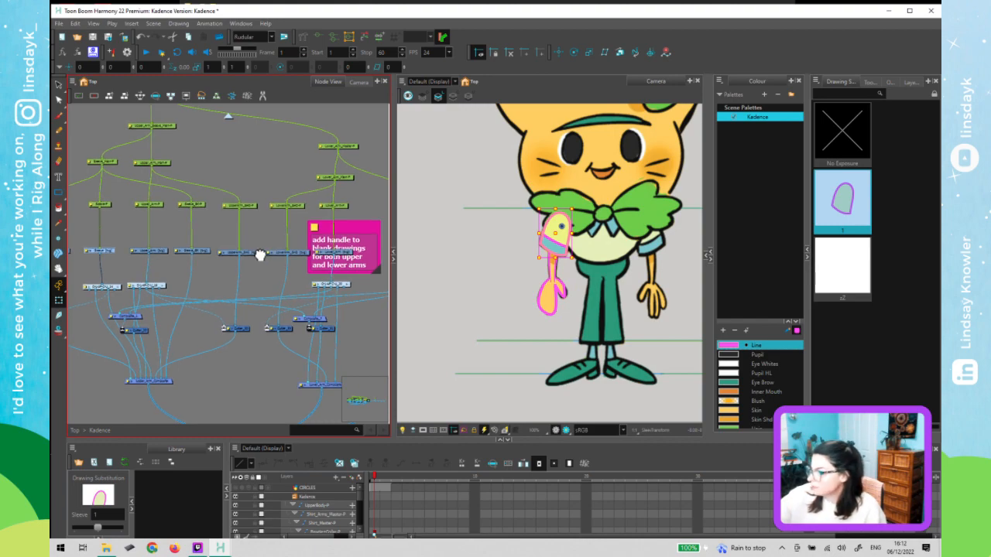
- Open the pink backdrop note's properties, move the dialog off the character, and compare the arm to-do list with the sleeve drawing
drag(370, 248, 265, 229)
double_click(216, 209)
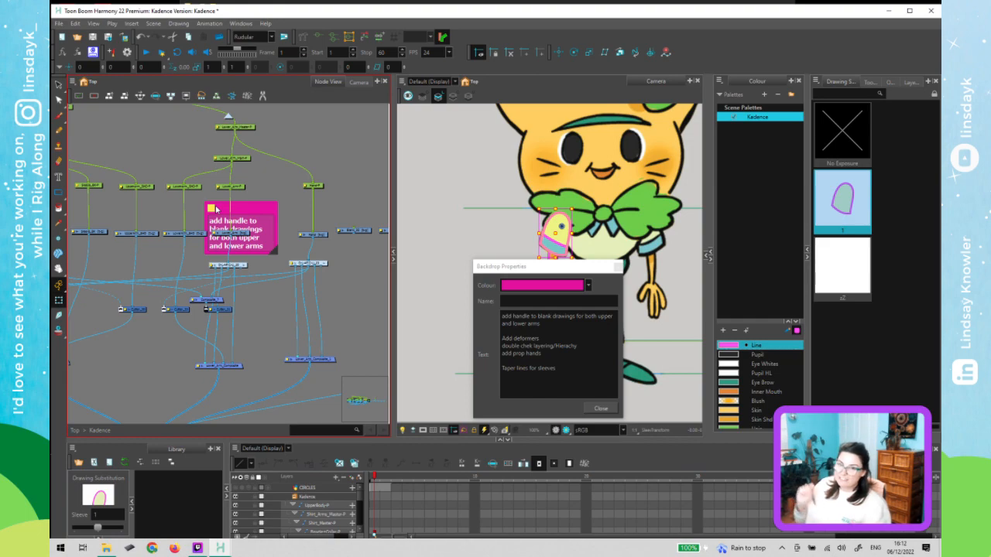
click(424, 411)
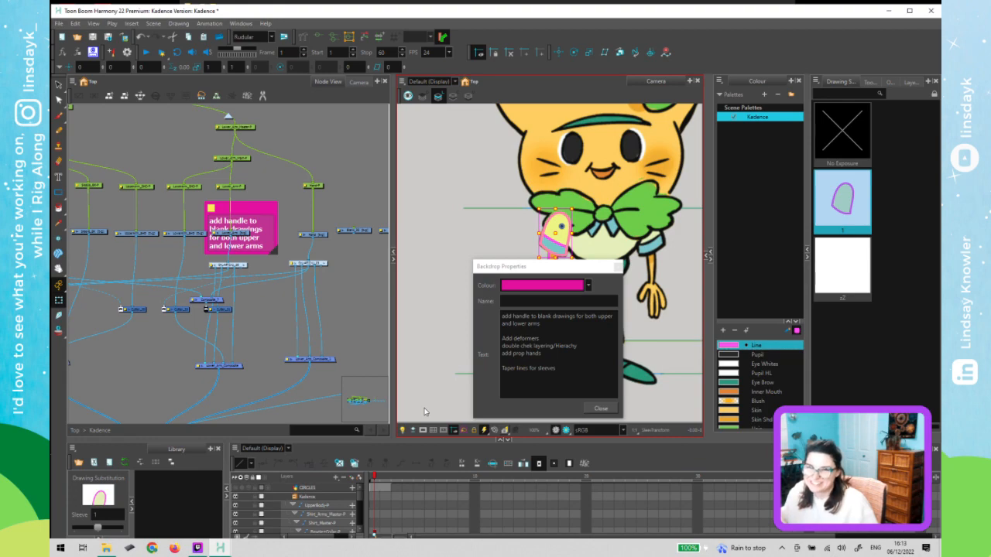
drag(591, 269, 203, 72)
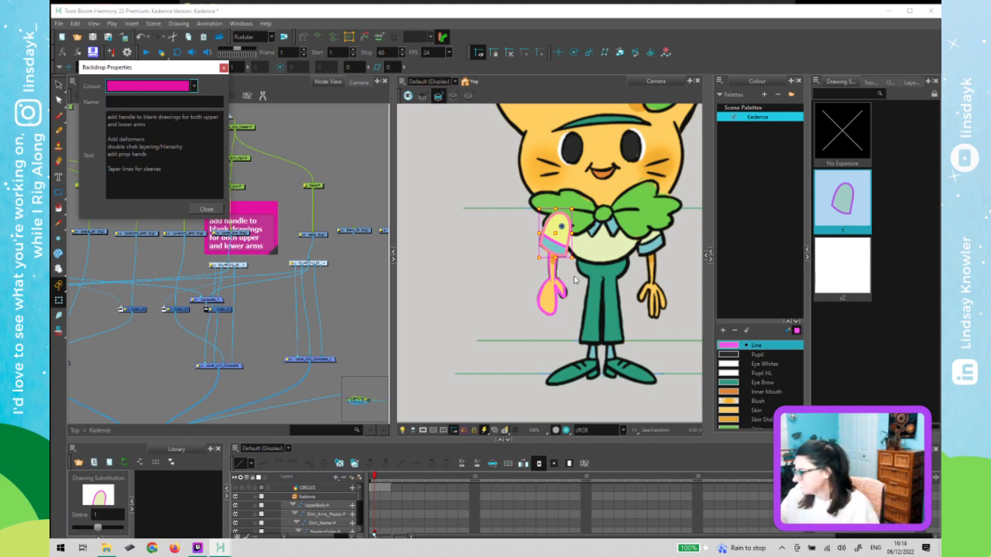
click(406, 362)
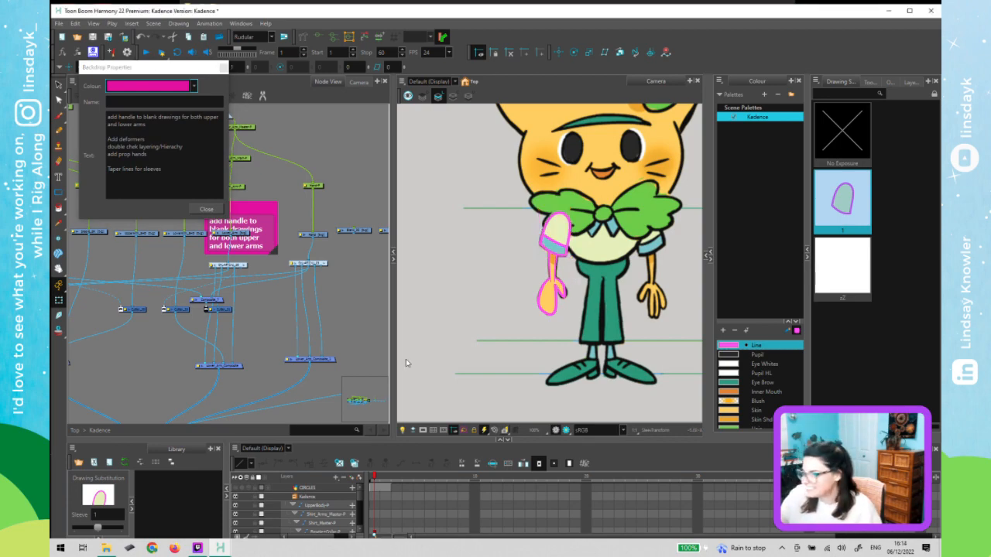
click(559, 222)
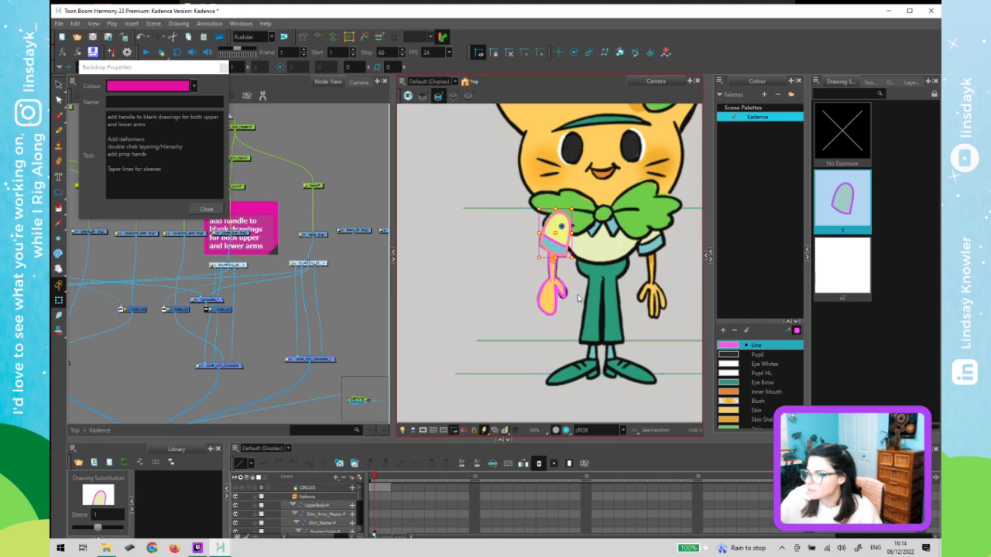
click(339, 306)
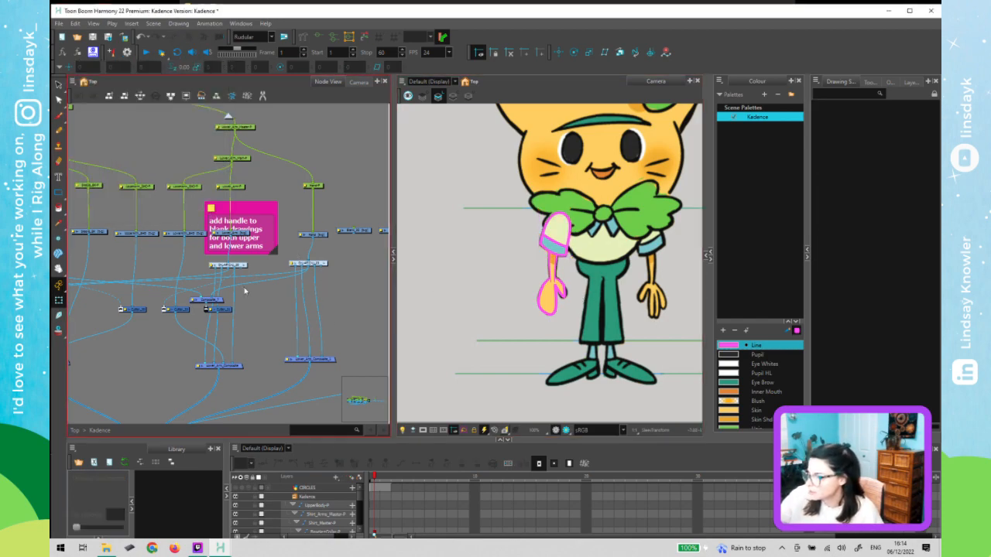
- Select the Upper_Arm drawing on the character, locate its node, and select the Lower_Arm drawing node
drag(303, 313, 310, 314)
click(557, 267)
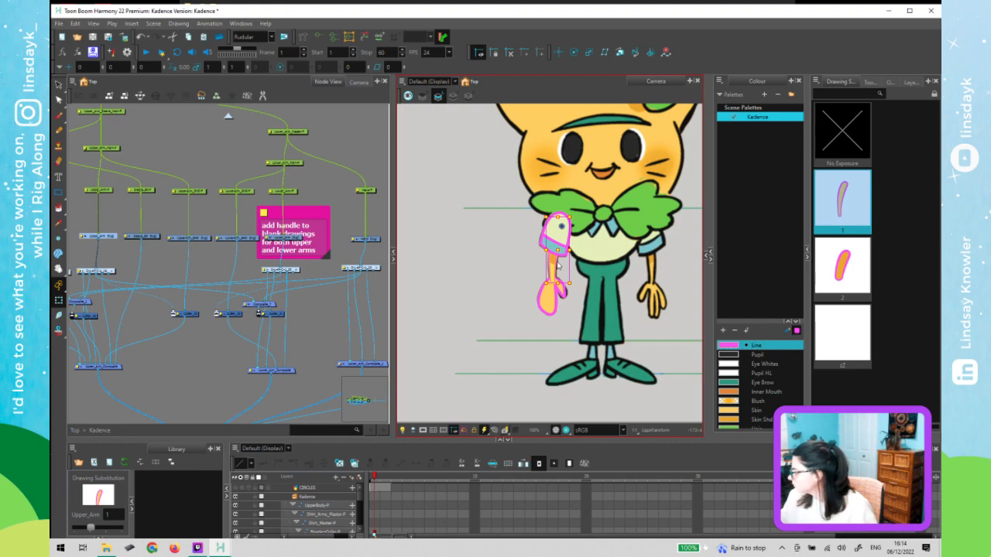
drag(133, 257, 257, 277)
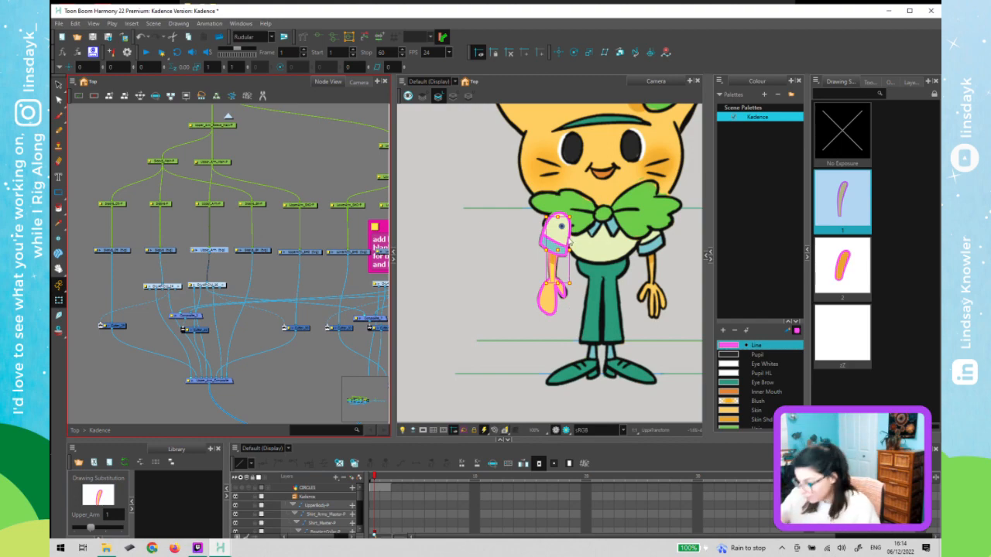
drag(229, 336, 140, 321)
click(314, 238)
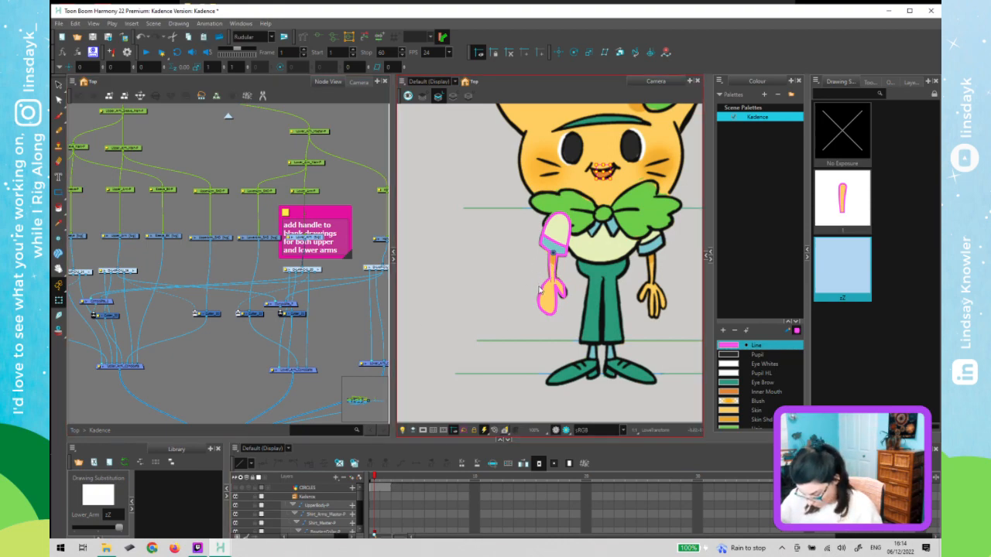
- Select the lower arm's pink outline in the Lower_Arm drawing on frame 2, and return to the blank drawing on frame 1
click(540, 283)
click(387, 481)
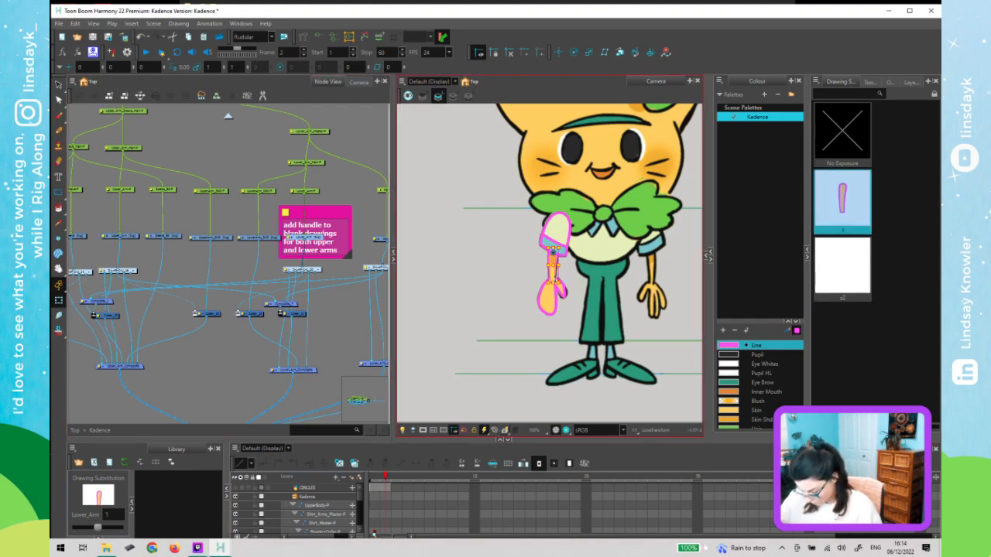
key(alt+s)
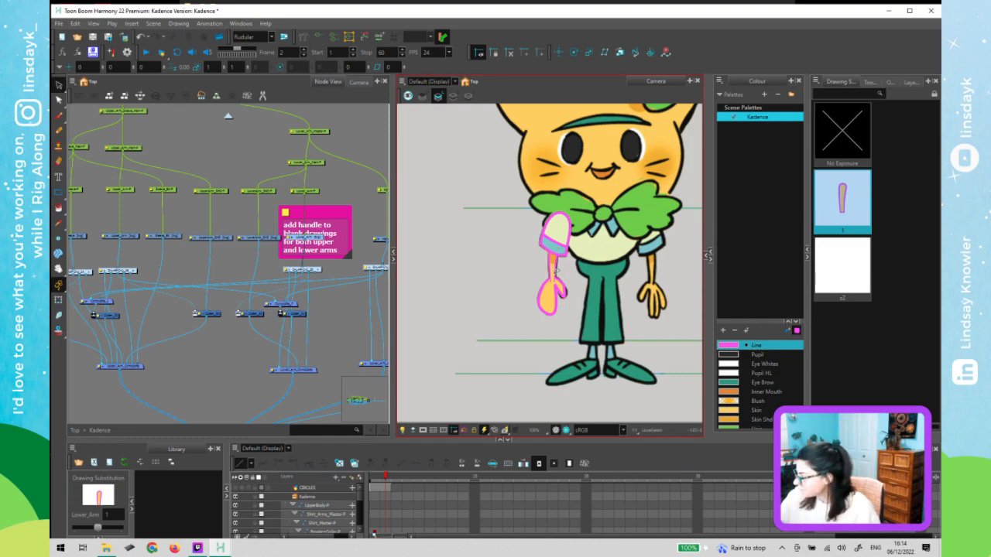
click(401, 430)
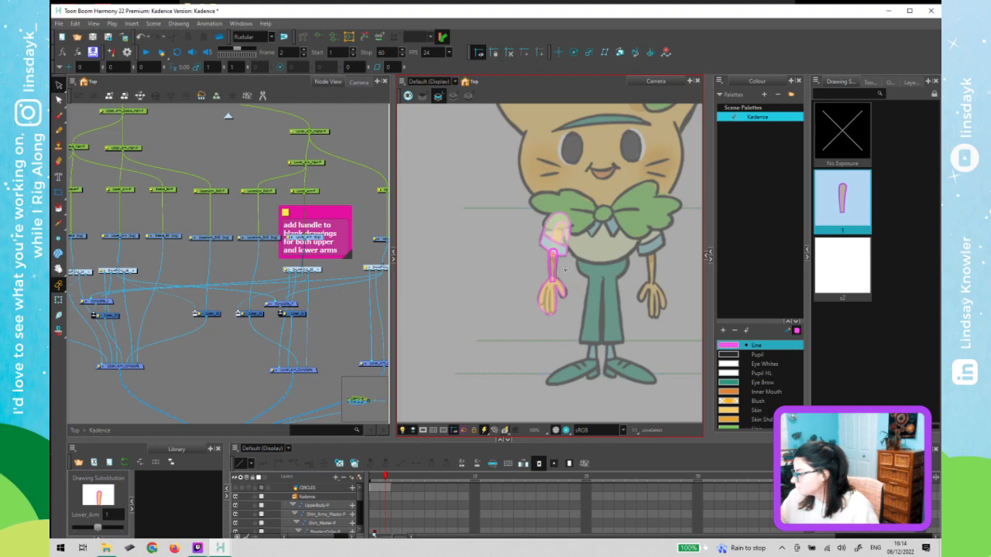
scroll(565, 269, up, 3)
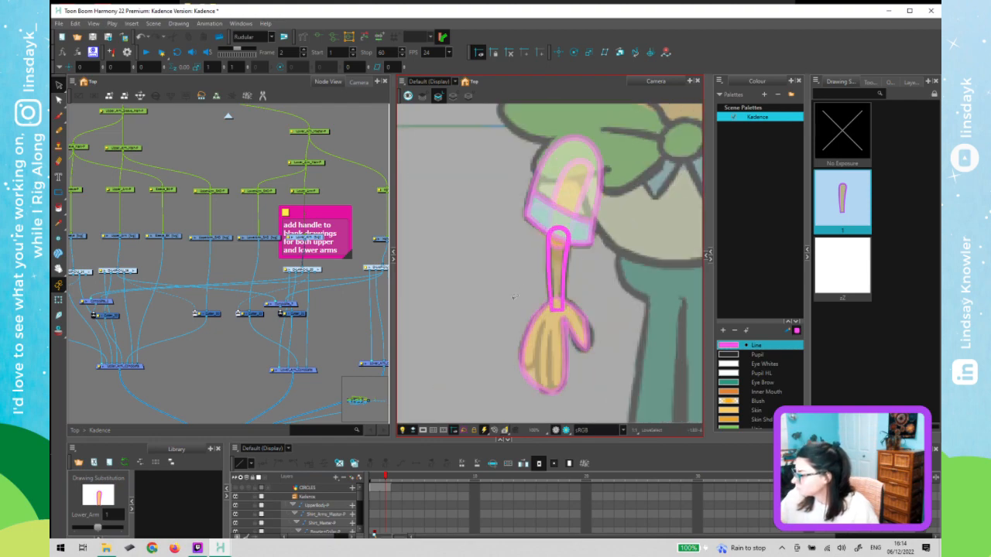
drag(513, 298, 577, 246)
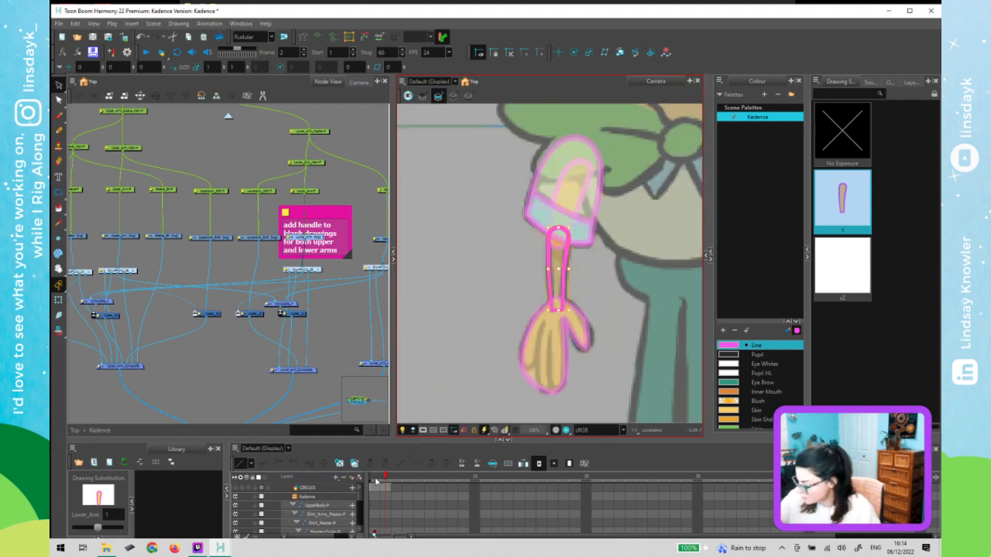
click(375, 480)
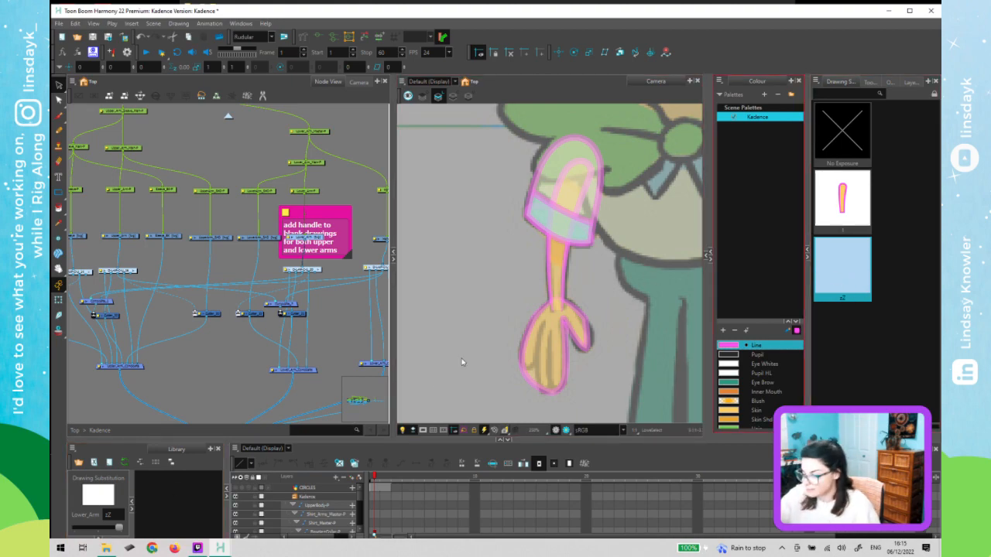
- Paste the lower arm outline into the blank zZ drawing, move it just beside the arm and scale it down
click(557, 308)
key(ctrl+c)
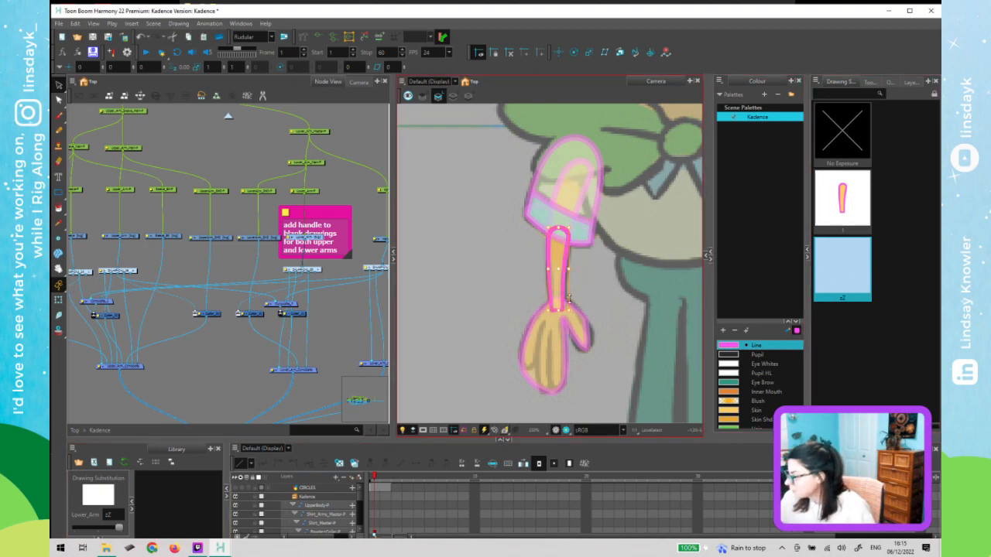
key(ctrl+v)
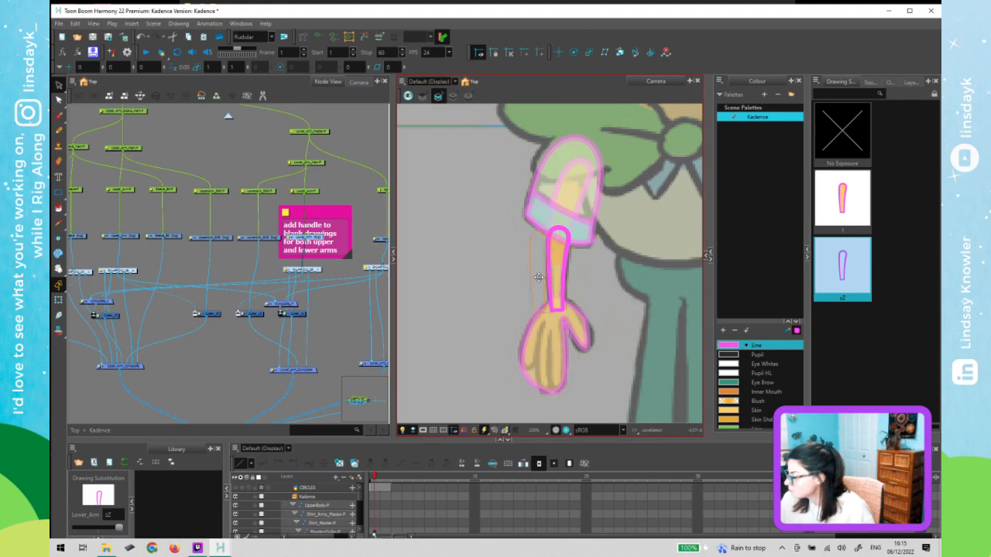
drag(540, 278, 582, 274)
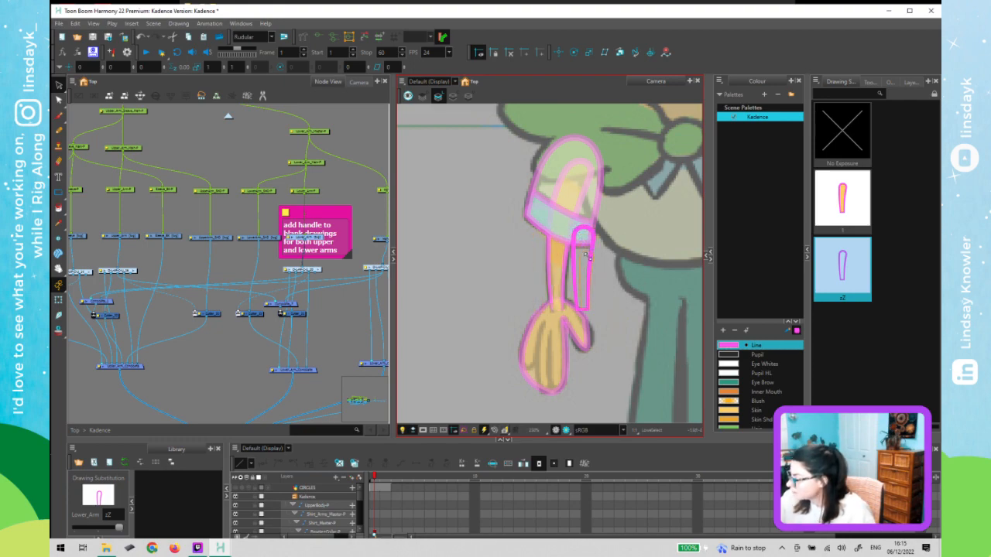
mouse_move(596, 279)
mouse_down()
mouse_move(586, 277)
mouse_move(573, 299)
mouse_move(574, 268)
mouse_up()
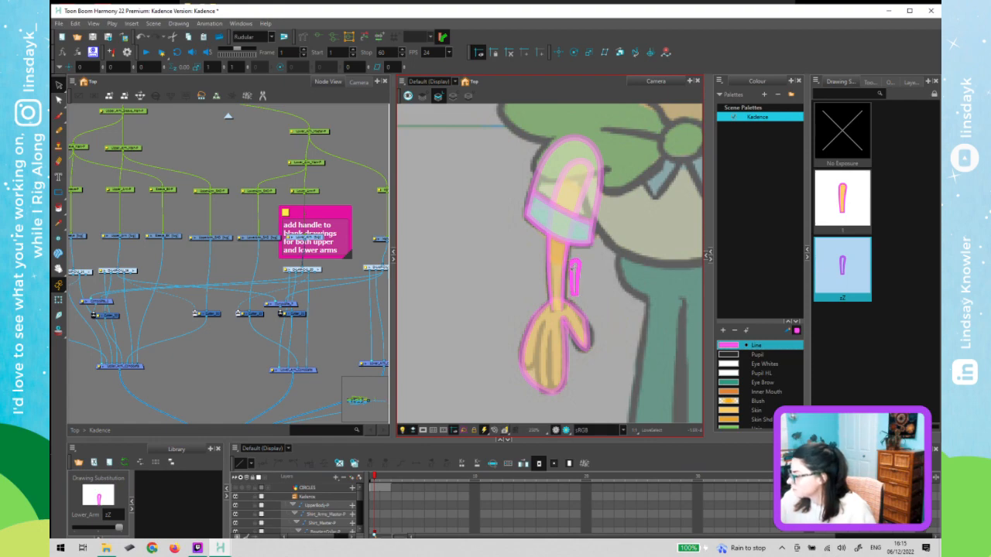
- Fill the small handle shape with the Line colour and delete its outline strokes
key(alt+i)
click(575, 274)
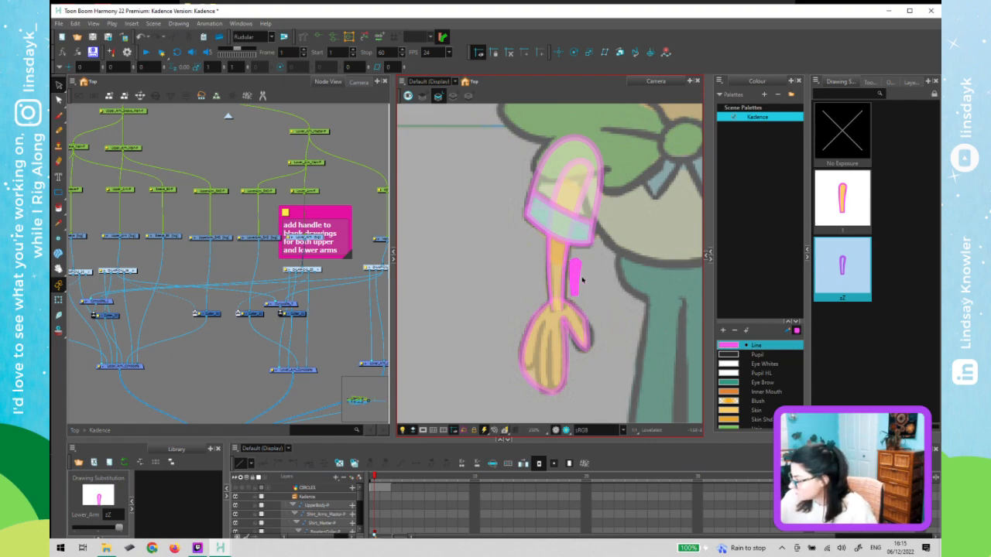
click(579, 273)
key(Delete)
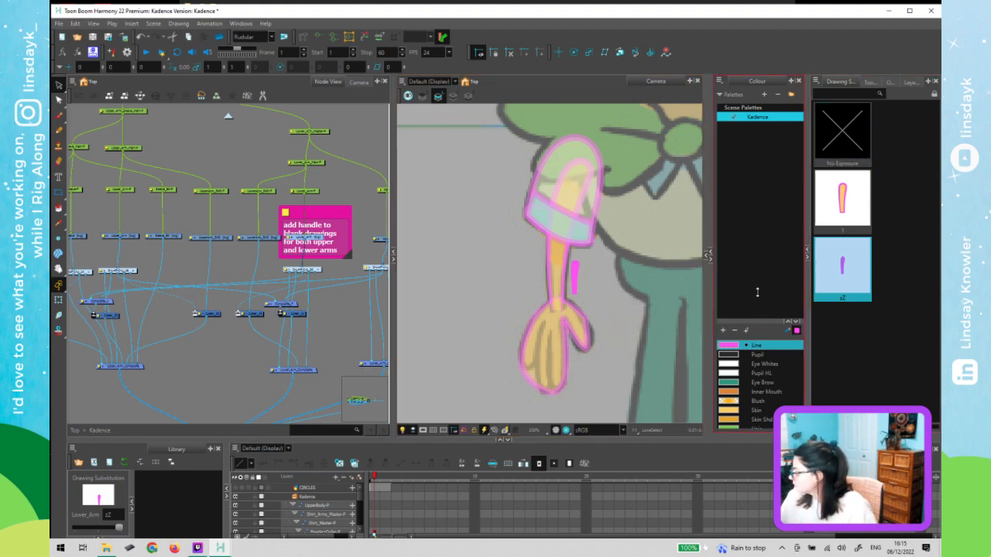
- Enlarge the colour list and recolour the filled handle shape with the Handles swatch
drag(756, 292, 760, 143)
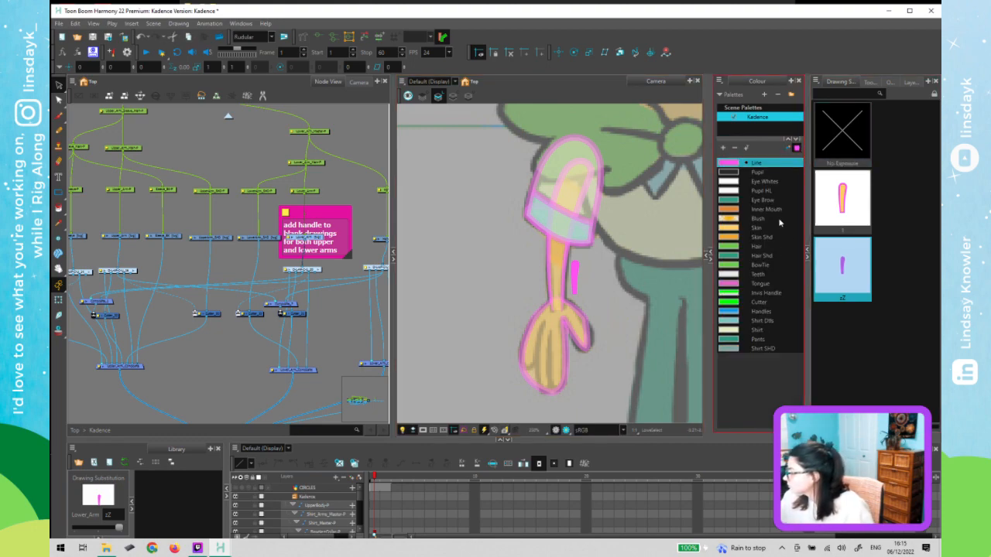
click(765, 313)
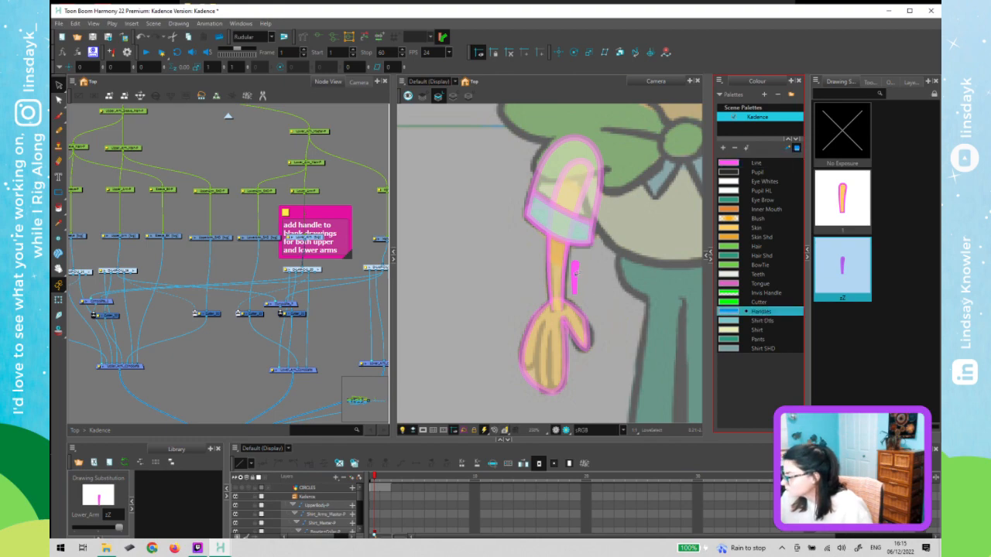
click(575, 273)
click(763, 313)
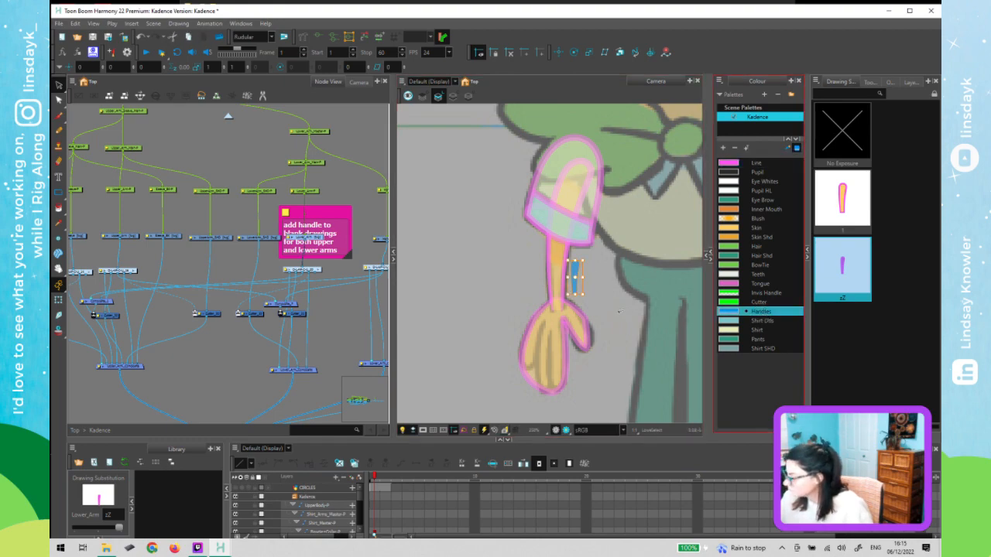
- Clear the selection and select the lower arm on the character through its blue handle to test it
key(shift+t)
click(631, 361)
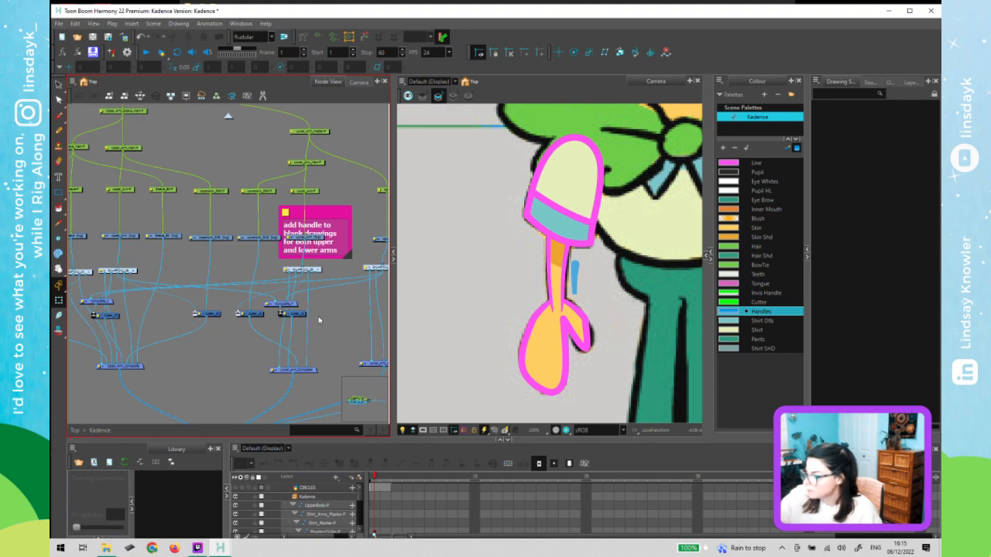
mouse_move(279, 367)
mouse_down()
mouse_move(246, 350)
mouse_move(258, 377)
mouse_move(269, 369)
mouse_up()
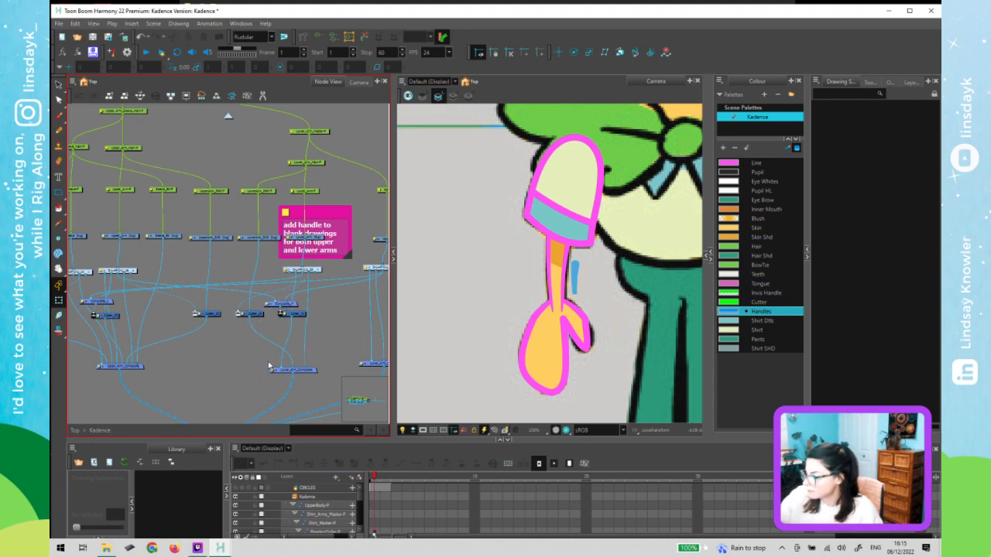
click(575, 280)
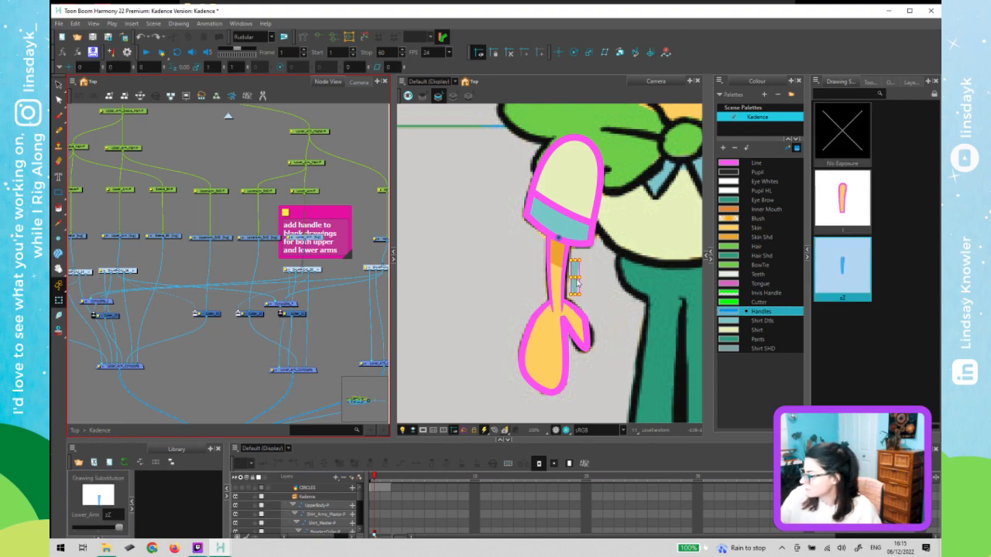
- Remove the blue handle shape from the zZ drawing of the Lower_Arm
click(576, 289)
double_click(578, 269)
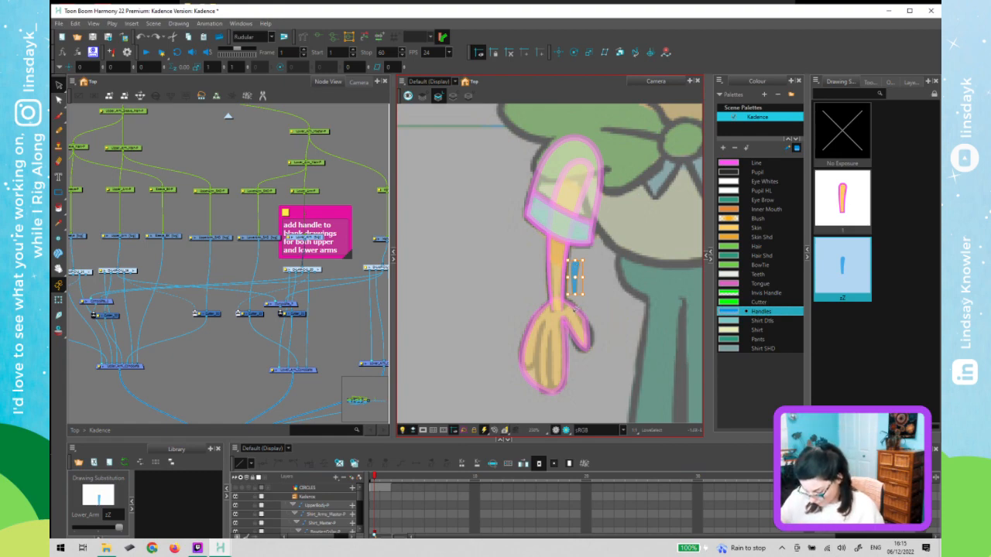
key(Delete)
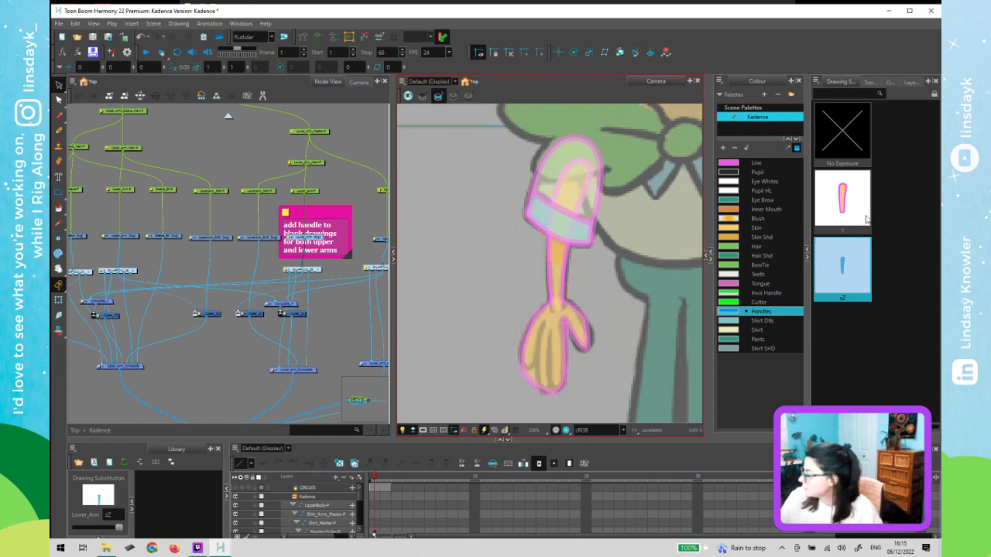
- Compare the lower arm on frames 1 and 2, and select the Lower_Arm drawing on frame 2 for editing
click(389, 484)
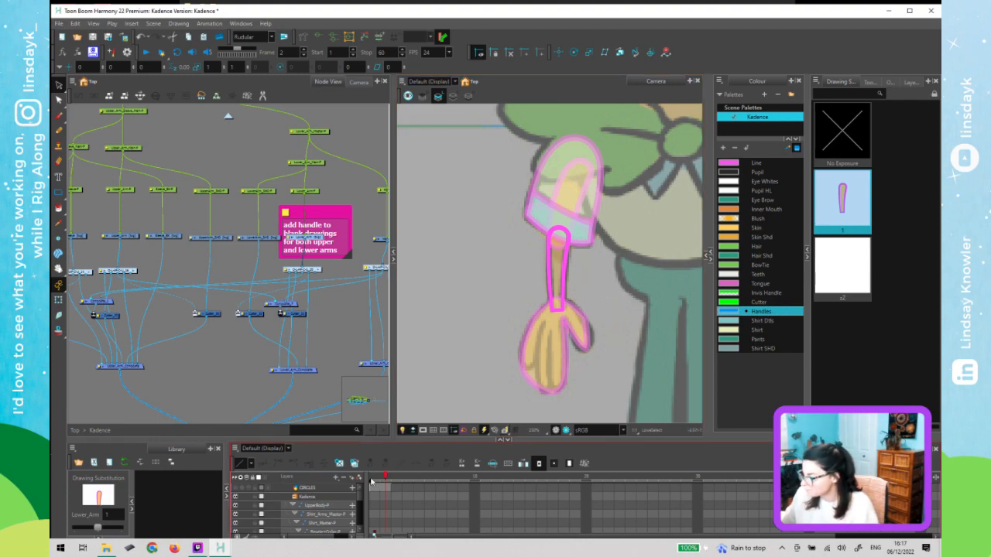
click(372, 481)
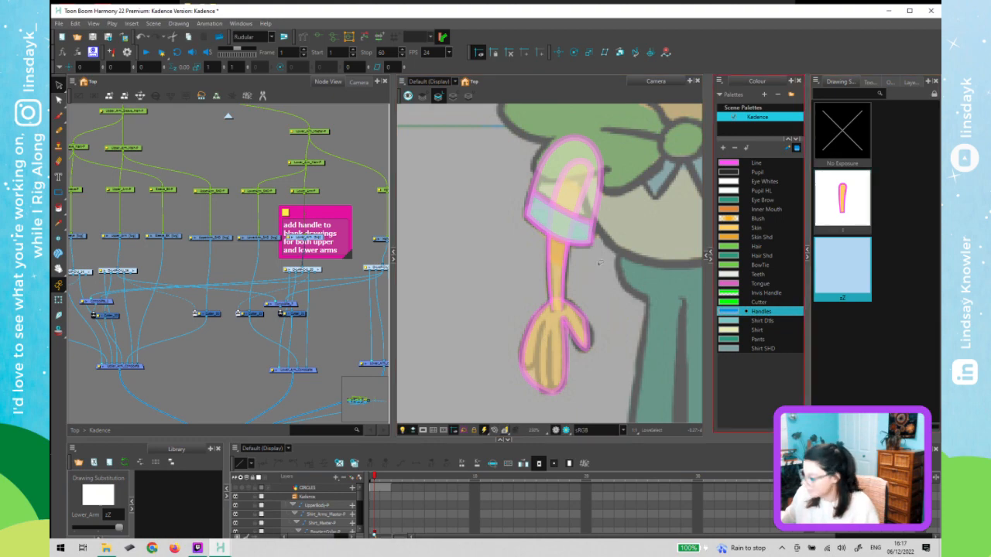
key(alt+s)
click(561, 288)
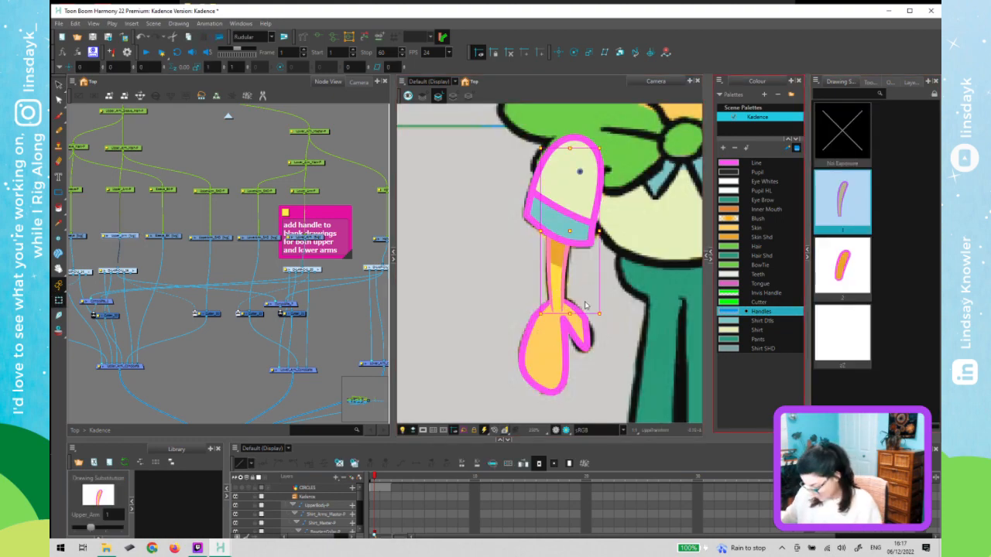
key(.)
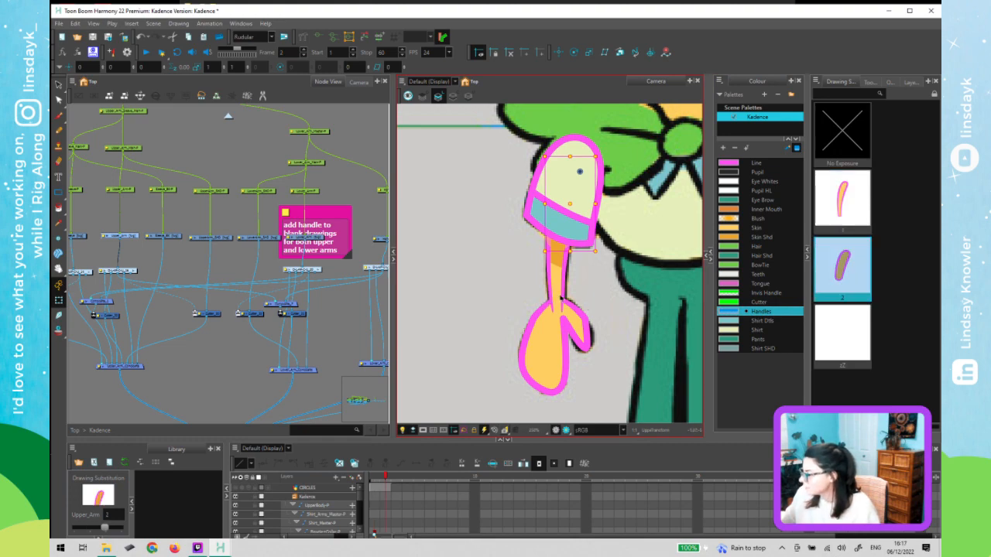
click(562, 295)
key(alt+s)
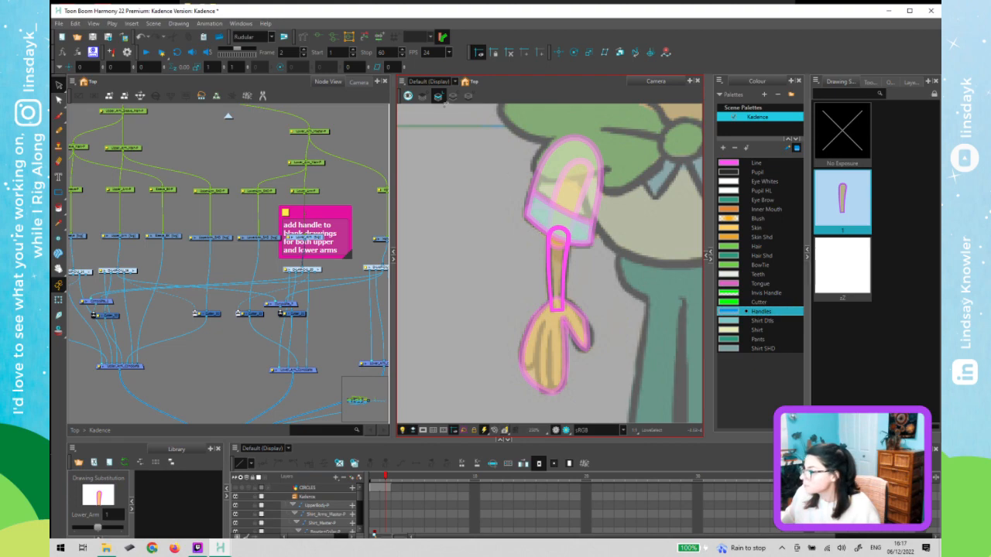
- Make Underlay Art the current layer of the Lower_Arm drawing, and place the blue handle there, slightly higher beside the arm
click(422, 98)
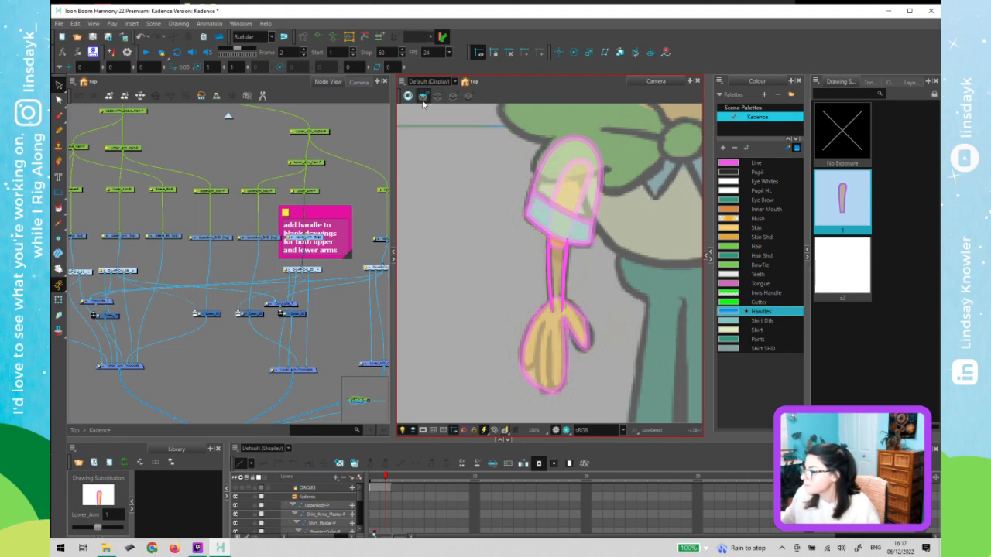
click(454, 98)
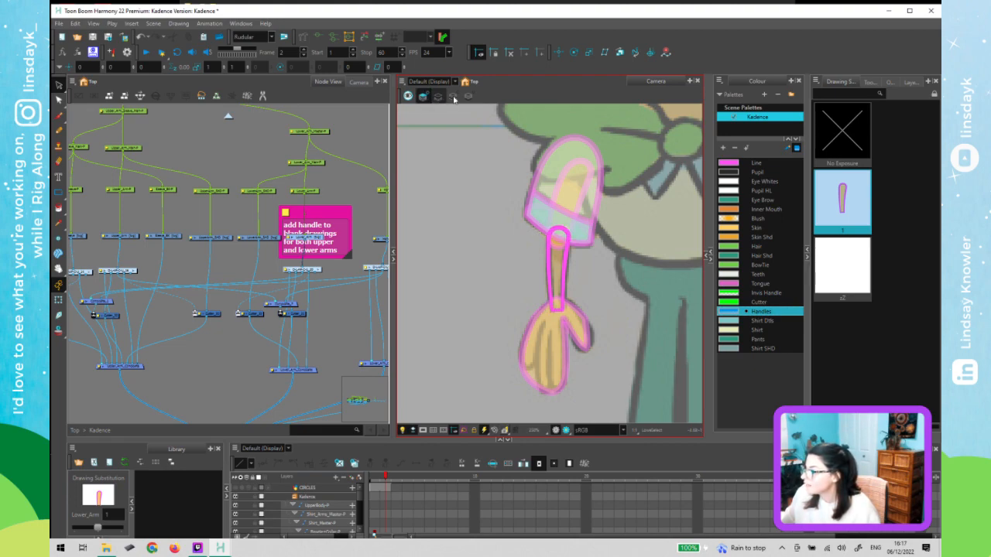
click(454, 99)
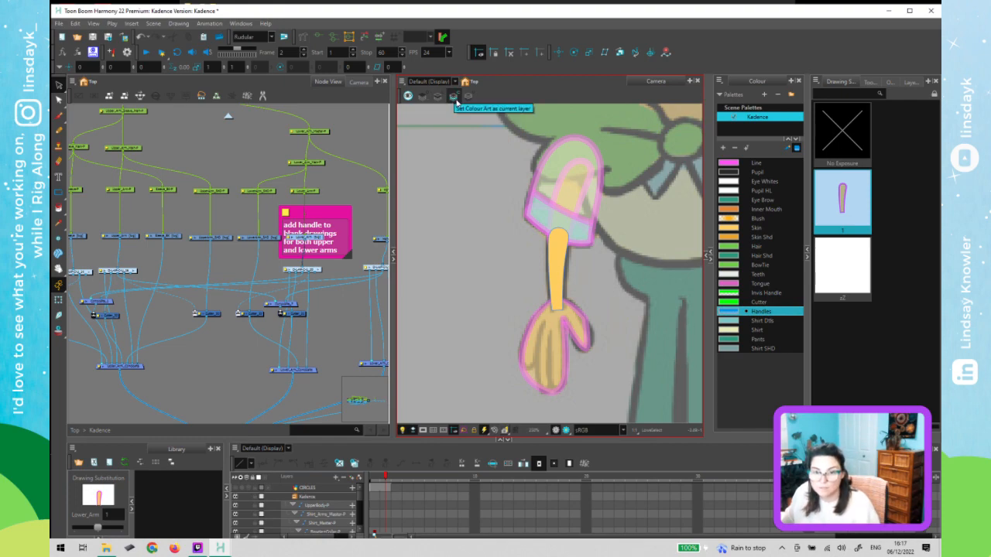
click(468, 96)
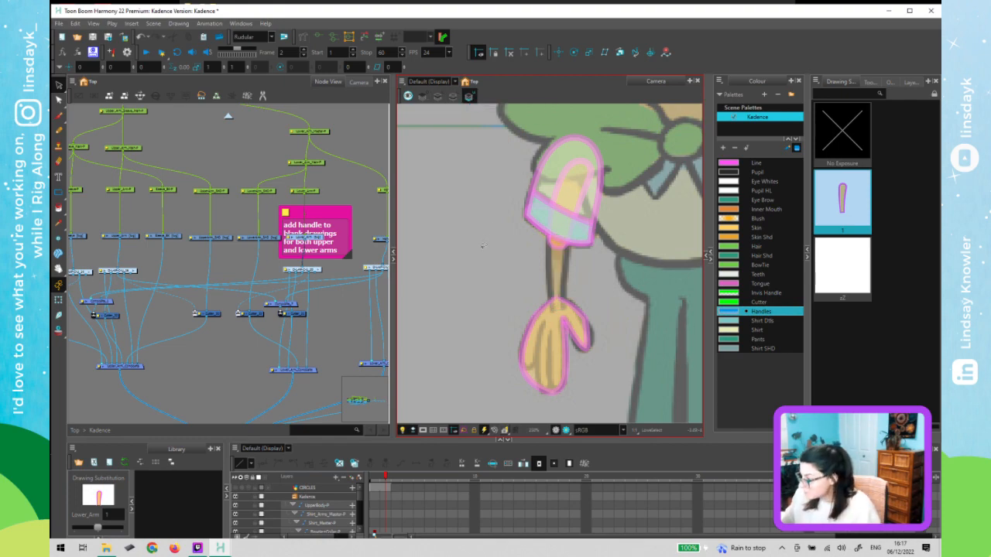
mouse_move(575, 264)
mouse_down()
mouse_move(574, 292)
mouse_move(576, 253)
mouse_up()
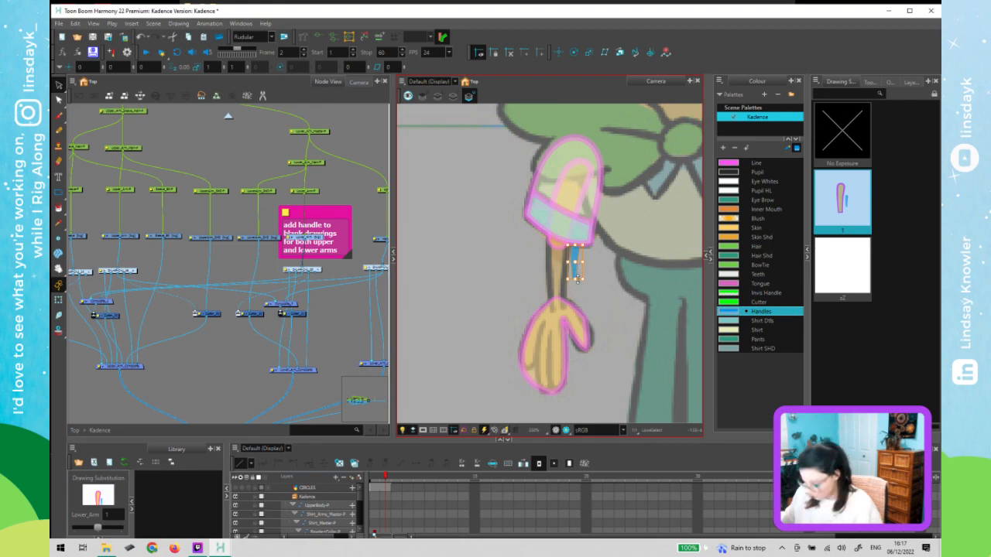
key(shift+t)
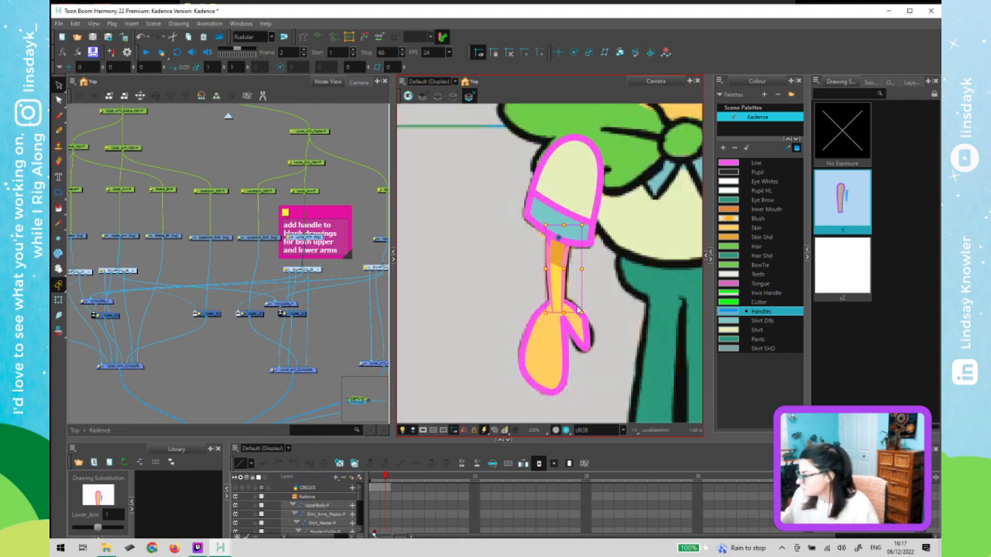
- Connect the lower arm's underlay to the lower arm composite in the node network and preview the character in render mode
click(263, 288)
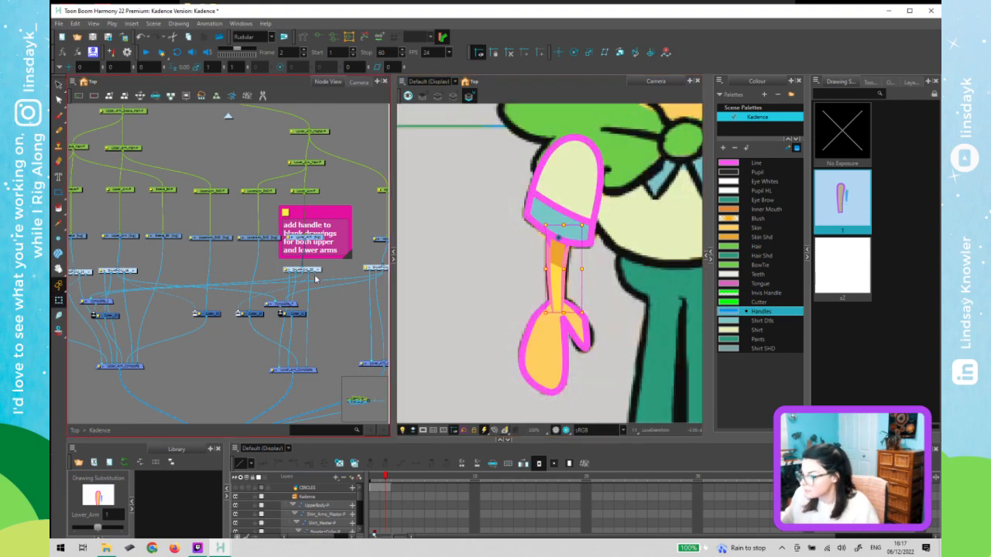
drag(316, 347, 311, 370)
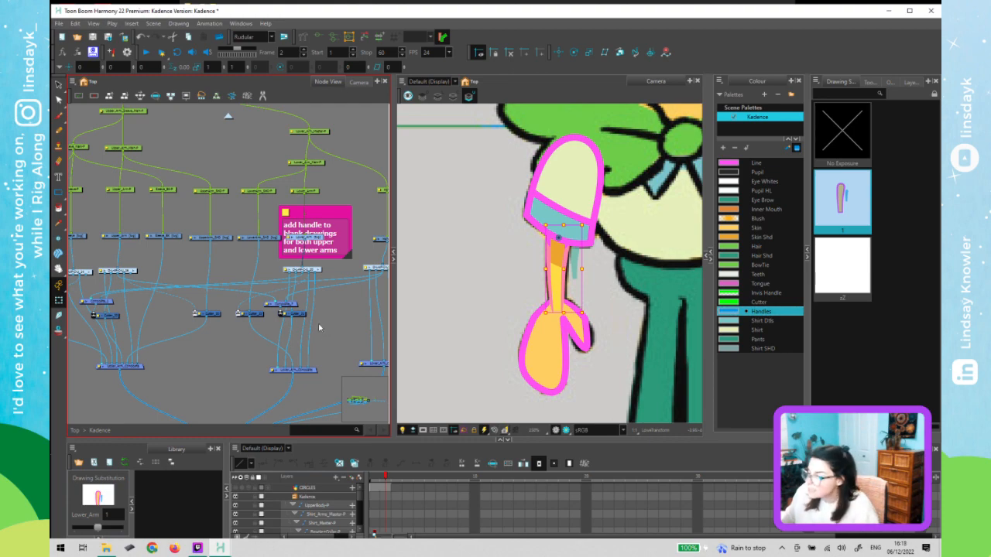
click(567, 431)
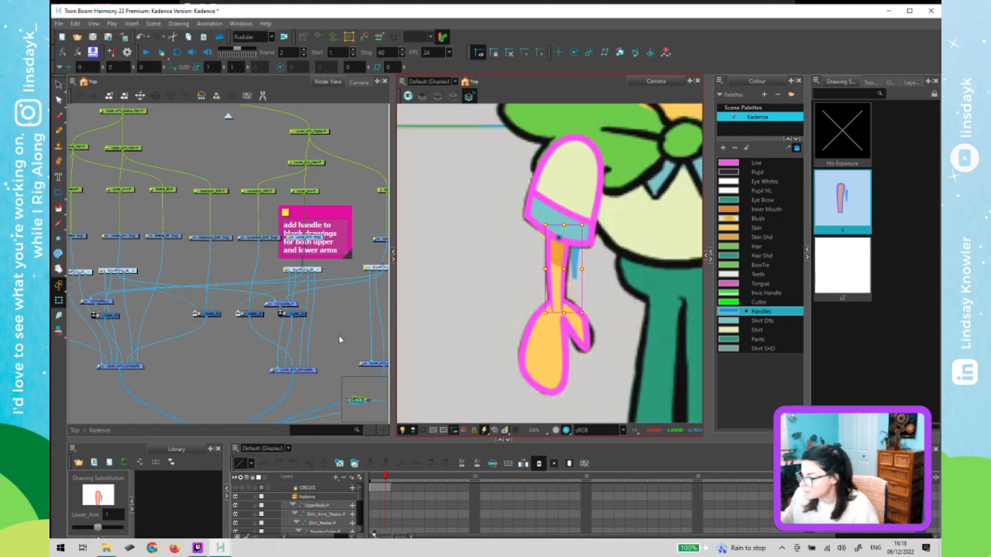
- Add a Visibility node to the network beside the lower arm's connections
click(333, 343)
key(Tab)
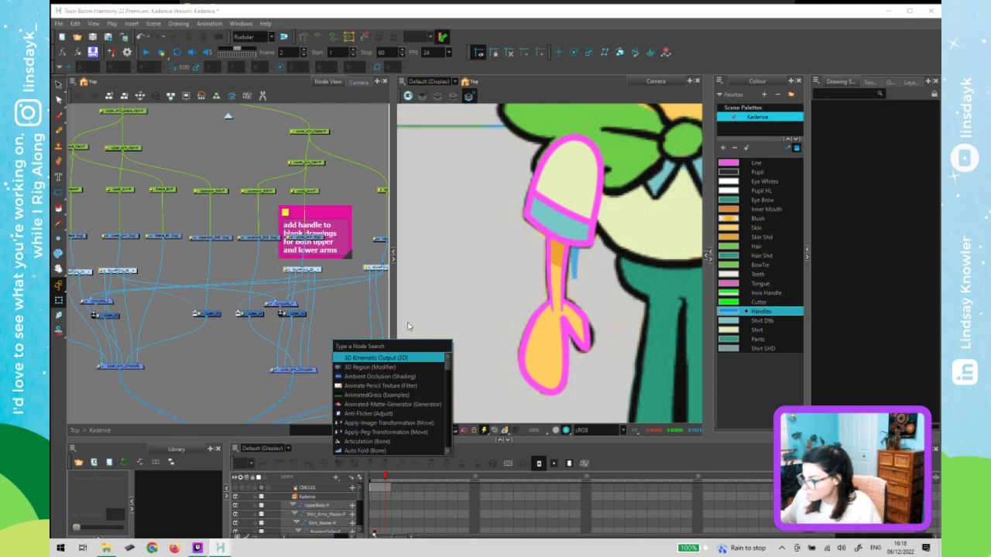
click(361, 326)
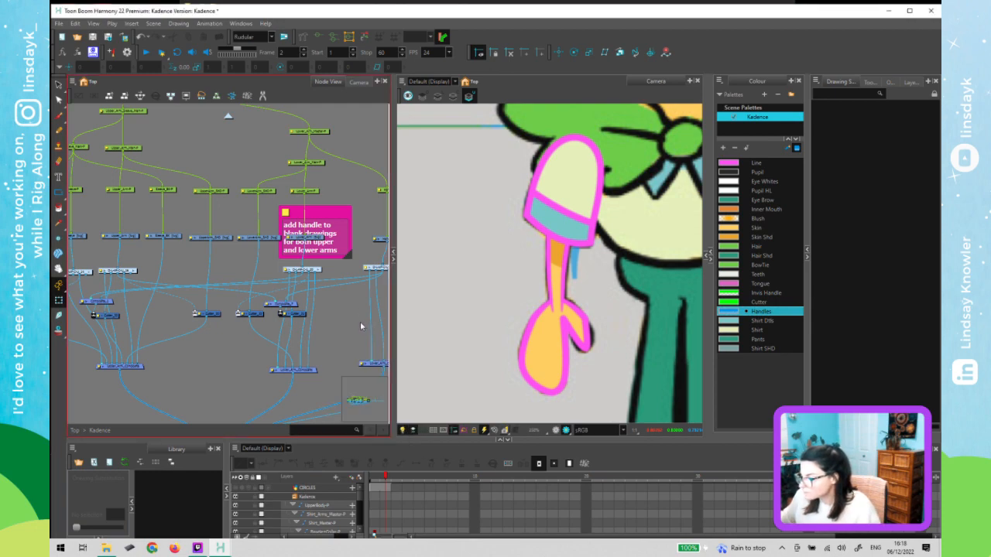
scroll(360, 321, down, 2)
scroll(347, 315, up, 2)
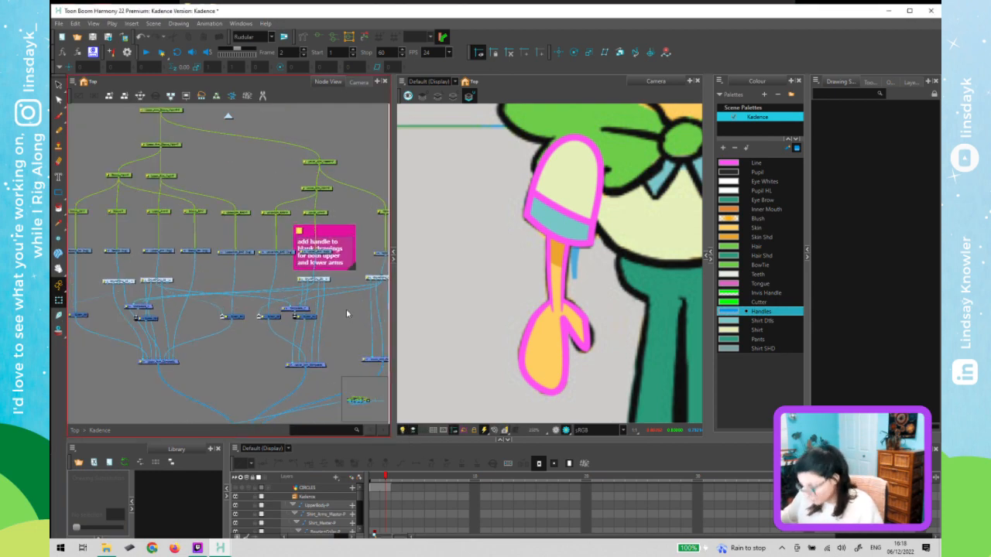
key(Tab)
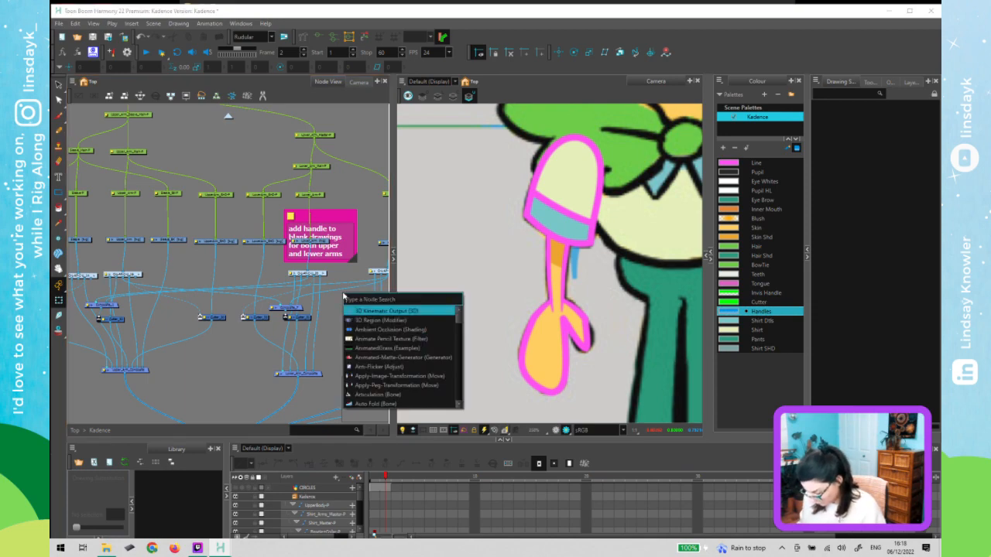
text(vis)
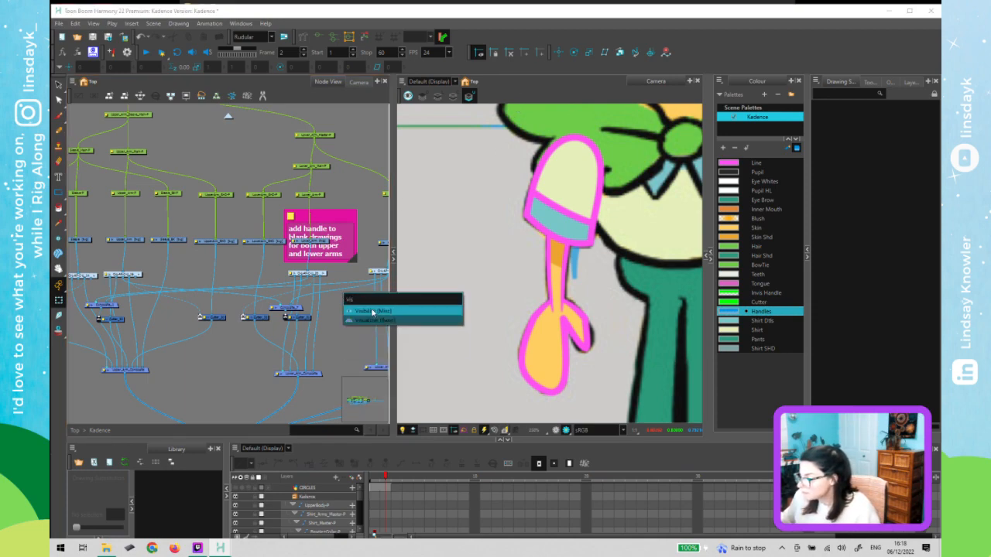
click(372, 311)
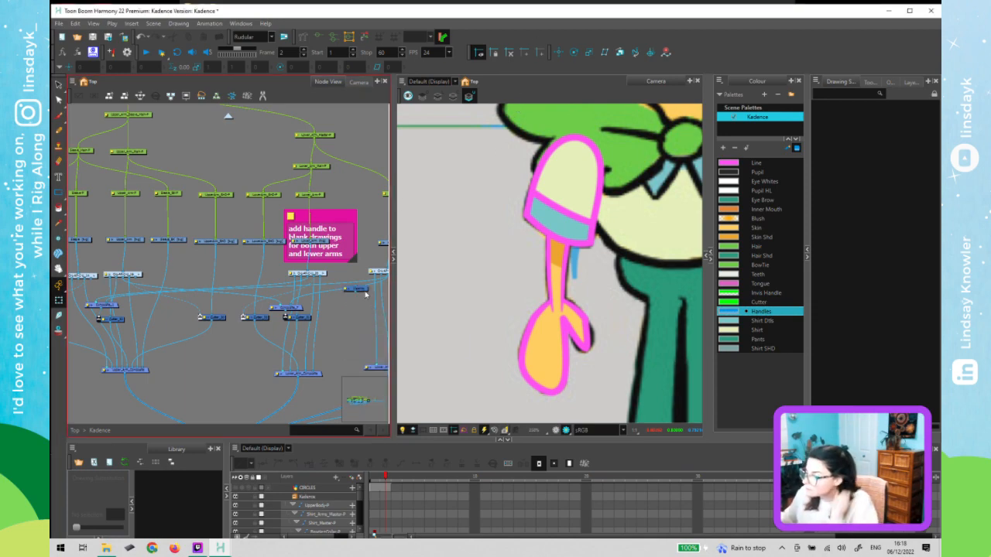
- Insert the Visibility node between the lower arm's underlay and the lower arm composite, and turn off its Soft Render option
click(346, 320)
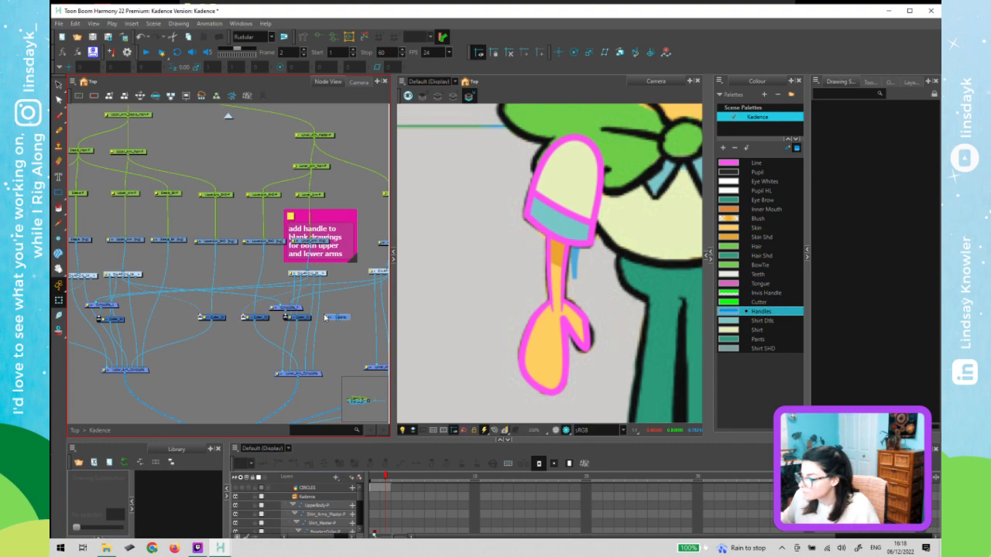
drag(326, 317, 338, 317)
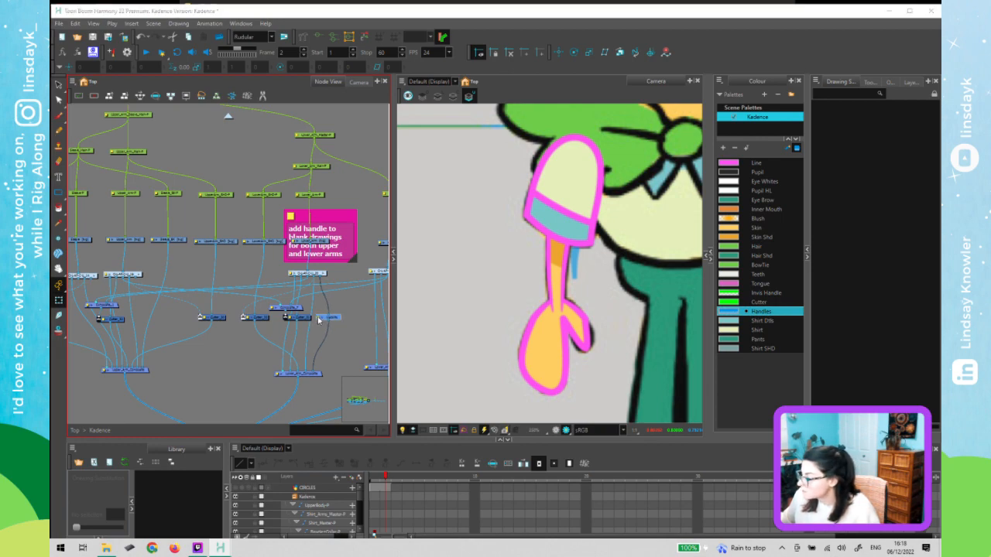
double_click(322, 317)
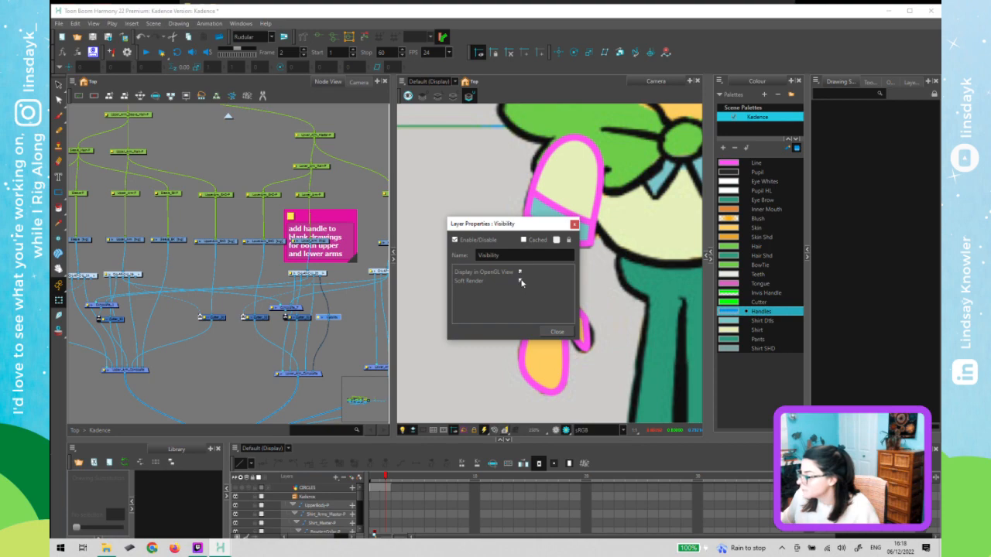
click(554, 332)
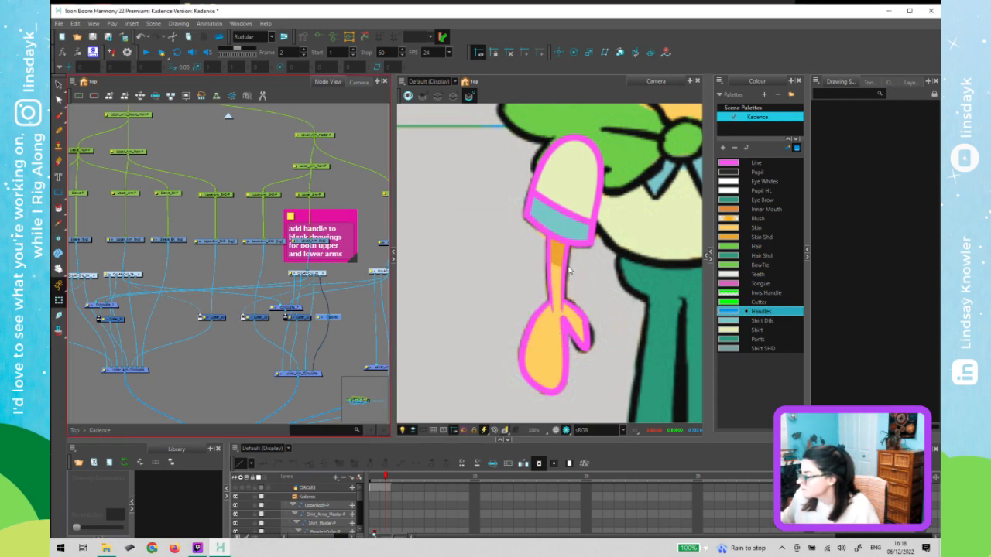
click(359, 321)
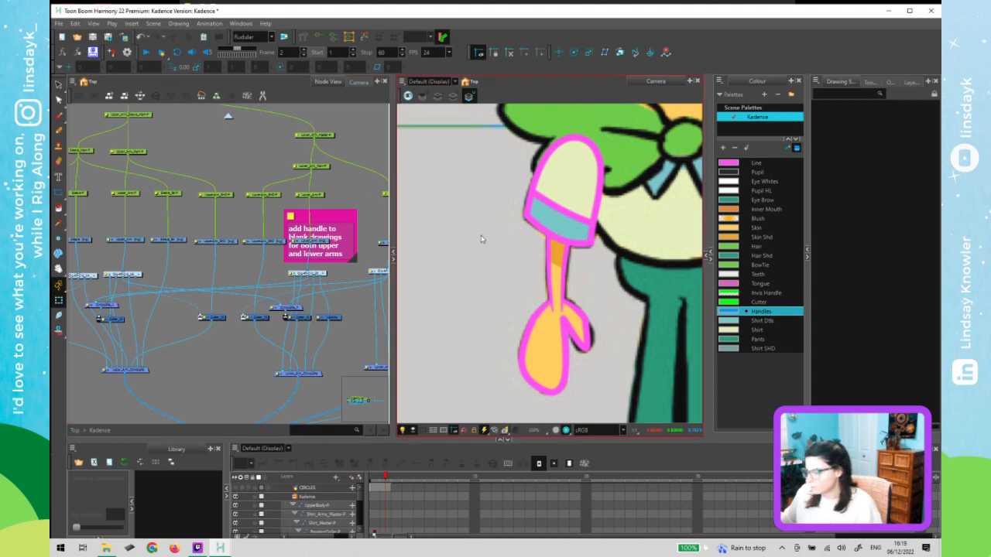
- Return the camera to the OpenGL preview and select the lower arm by its blue handle
click(557, 431)
click(564, 291)
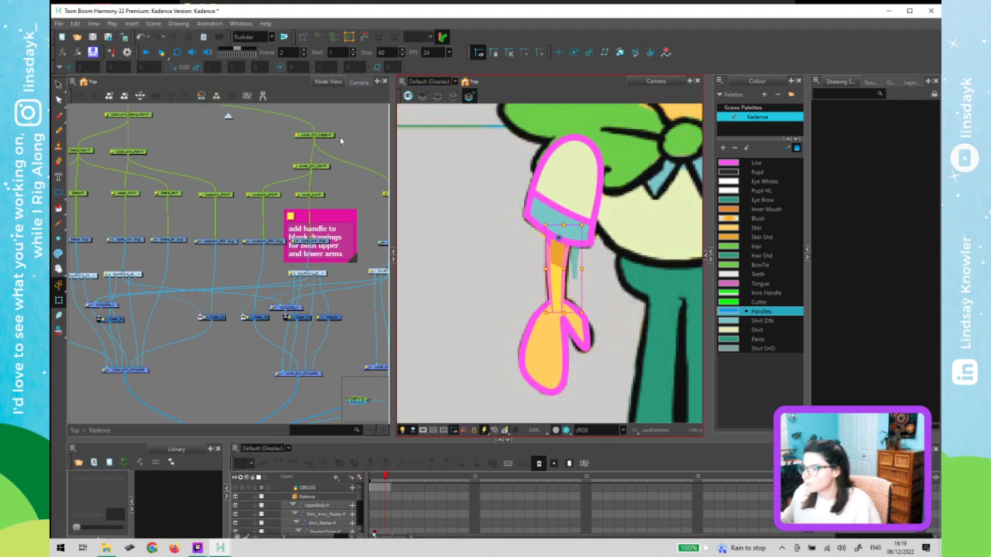
click(180, 24)
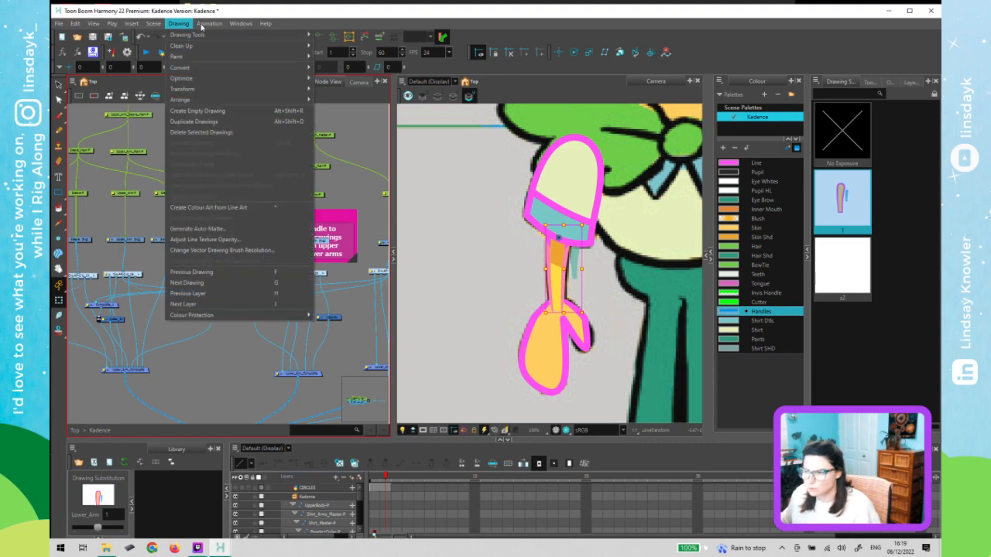
mouse_move(209, 24)
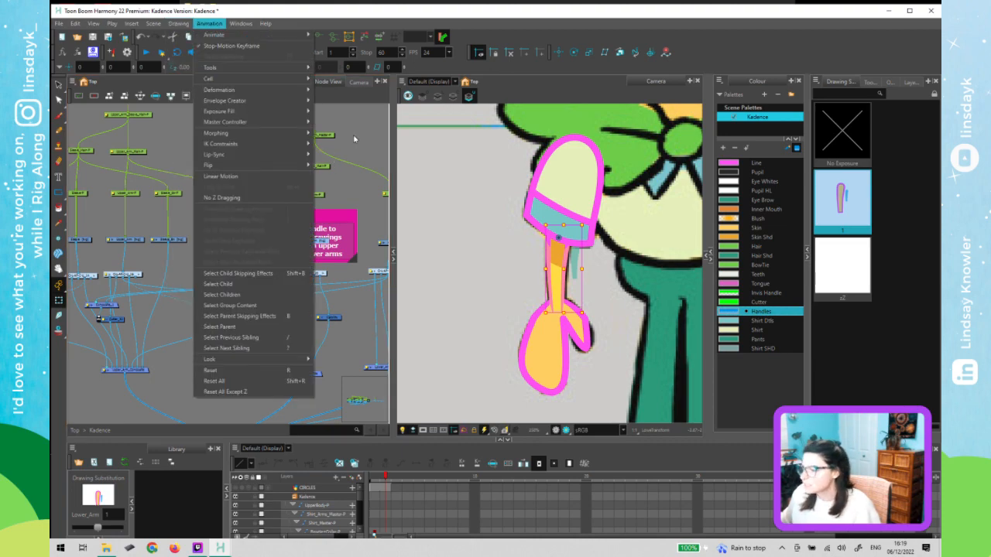
click(443, 260)
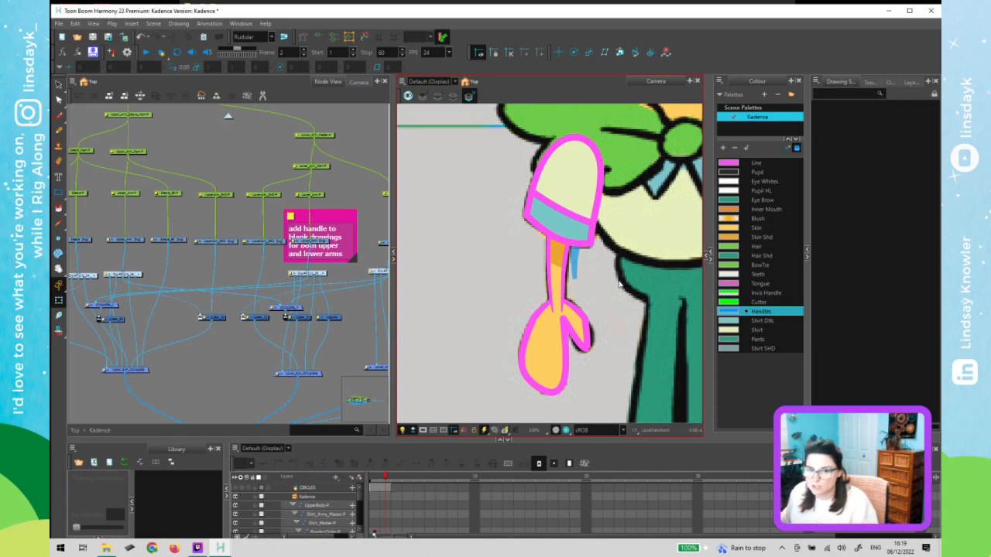
click(572, 267)
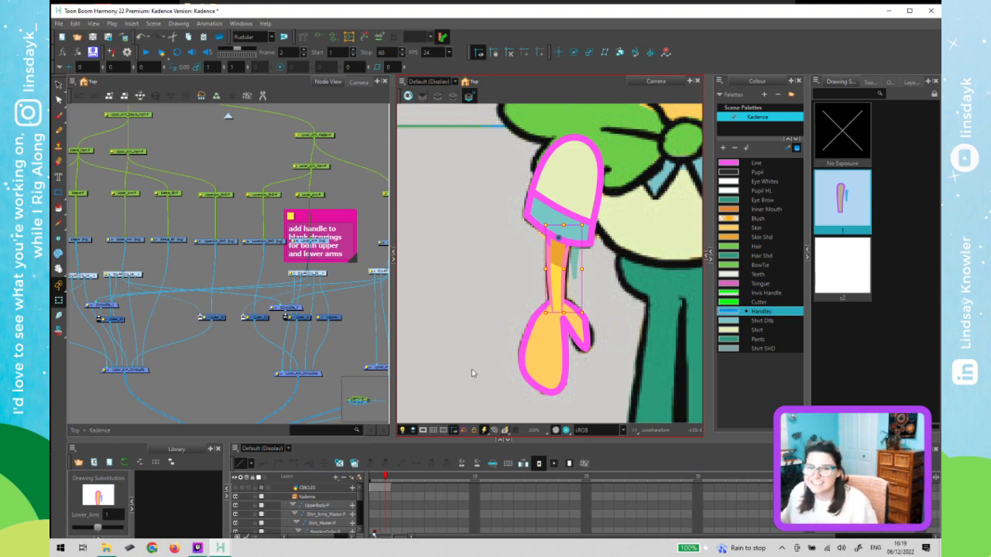
- Cut the blue handle out of drawing 1 of the Lower_Arm on frame 2
click(378, 481)
click(373, 481)
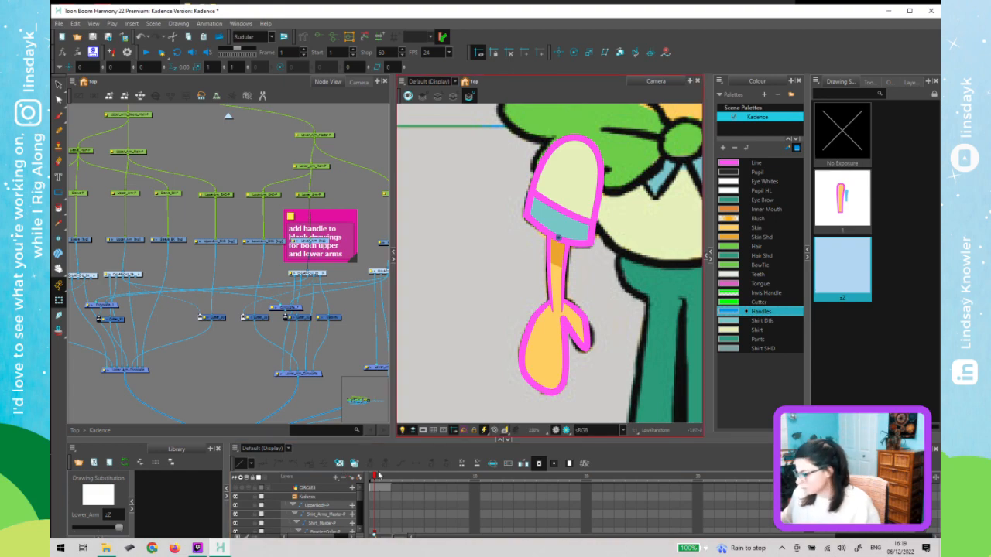
click(384, 479)
click(574, 267)
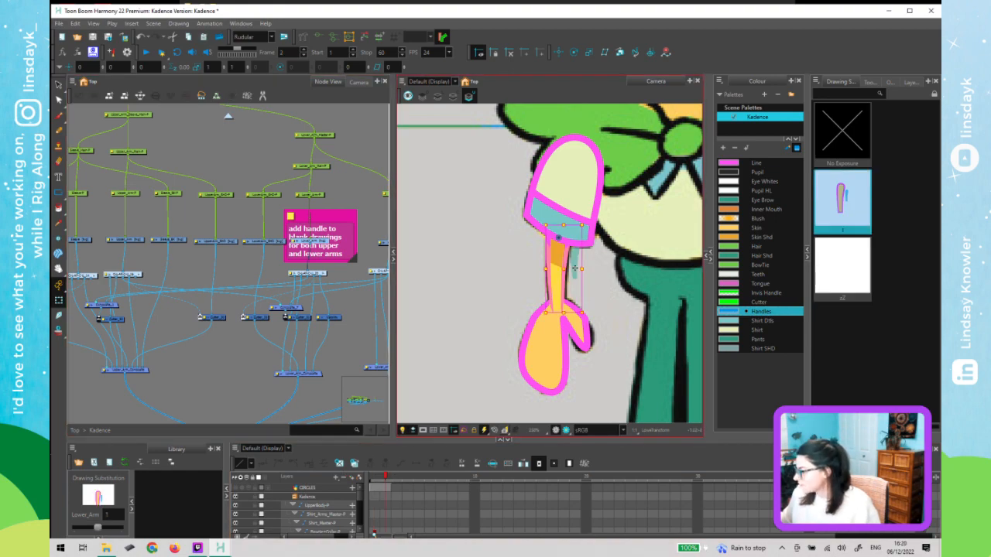
key(alt+s)
drag(567, 245, 583, 280)
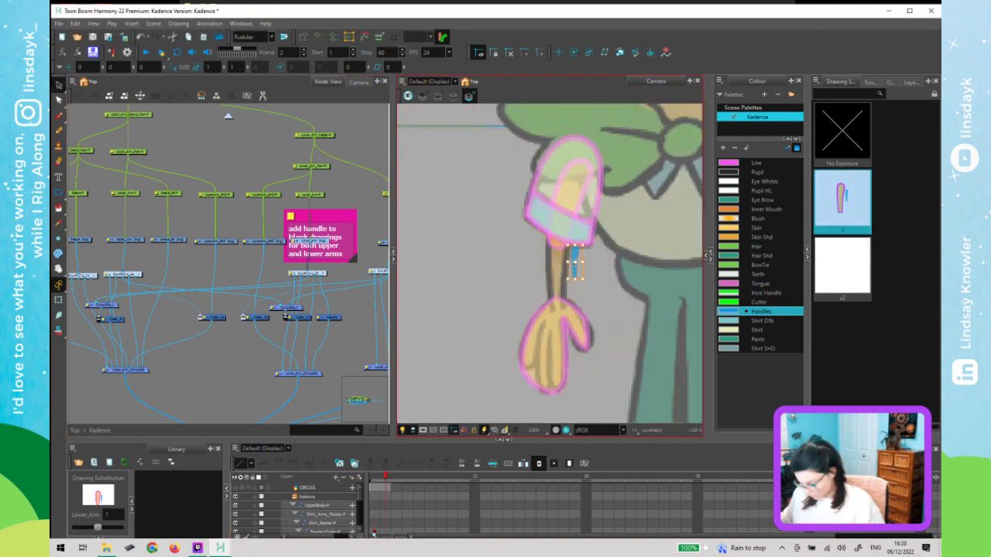
key(ctrl+x)
- Paste the blue handle into the Lower_Arm's zZ drawing on frame 1
click(376, 479)
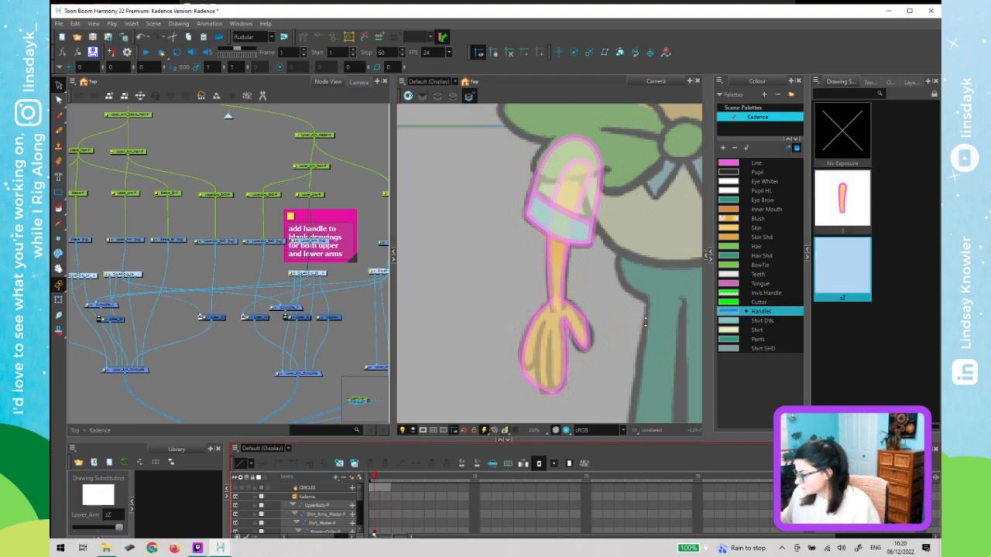
click(587, 271)
key(ctrl+v)
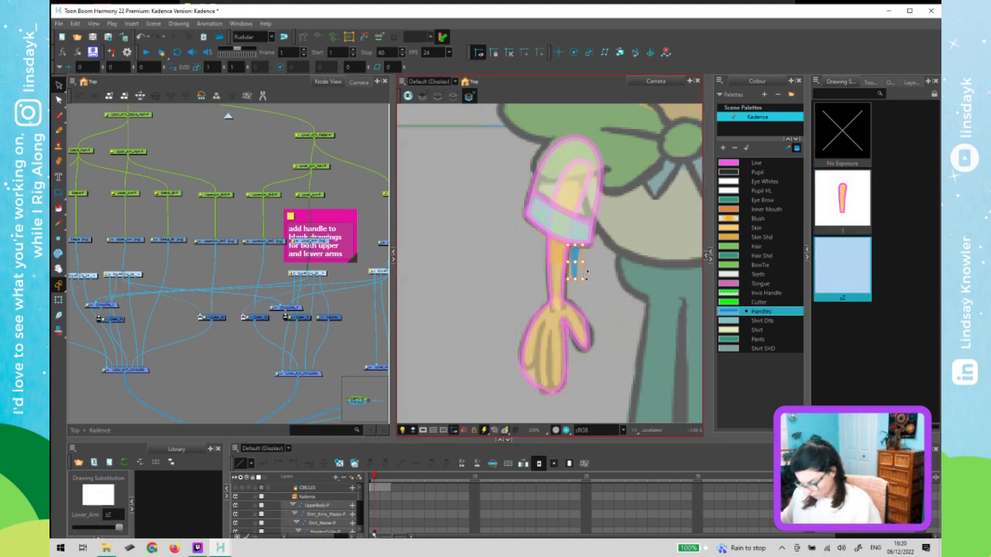
click(525, 297)
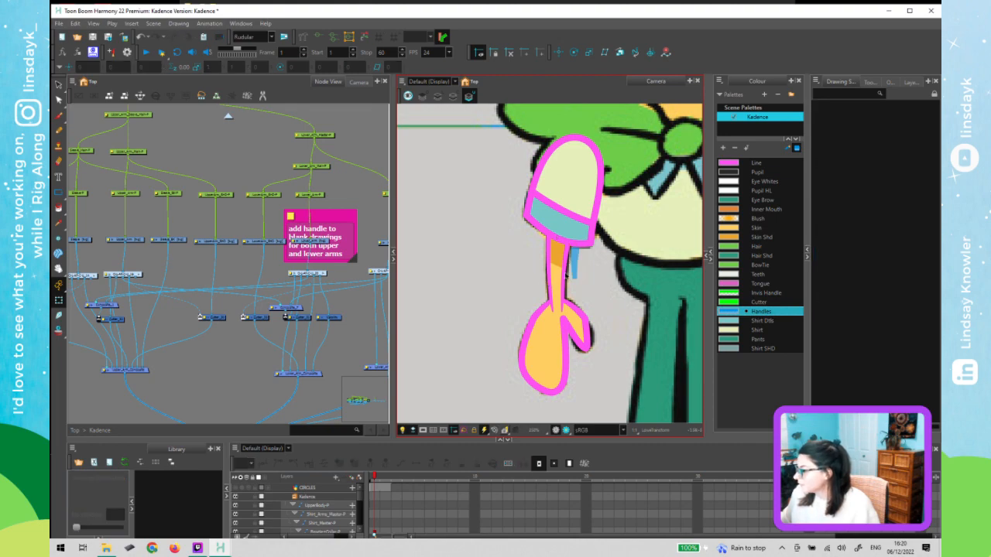
- Compare the upper arm drawings on frames 1 and 2, and check that the blue handle is selectable on frame 1
click(557, 282)
click(820, 238)
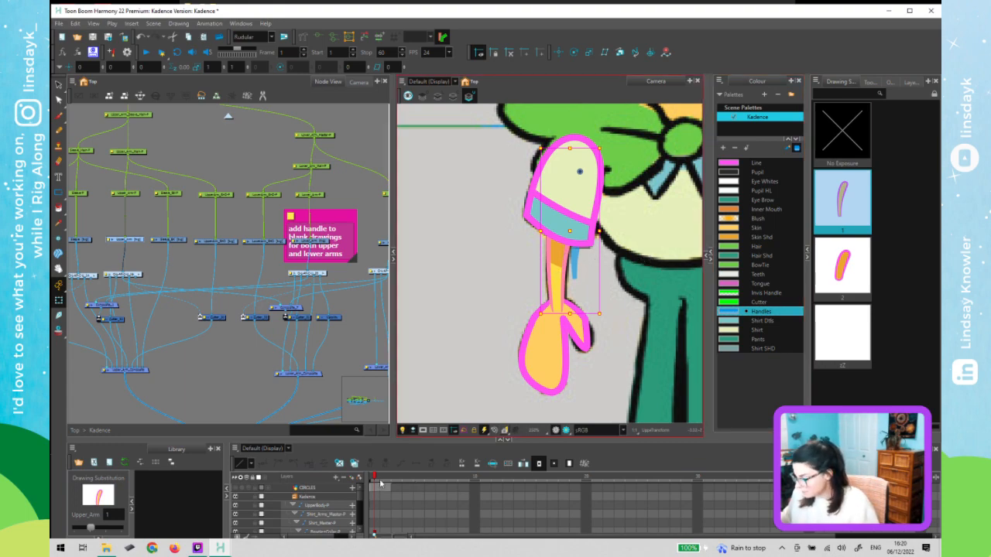
click(386, 481)
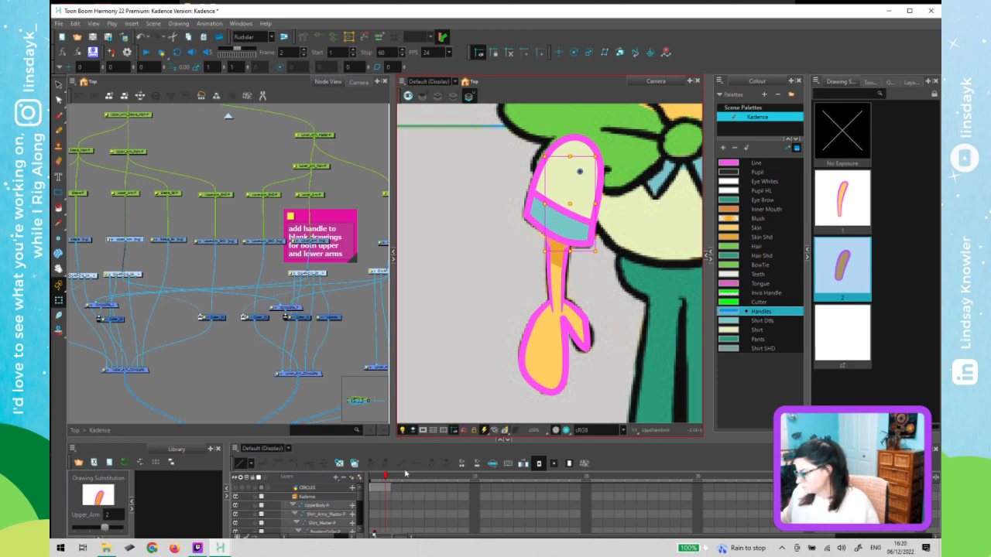
drag(390, 476, 374, 479)
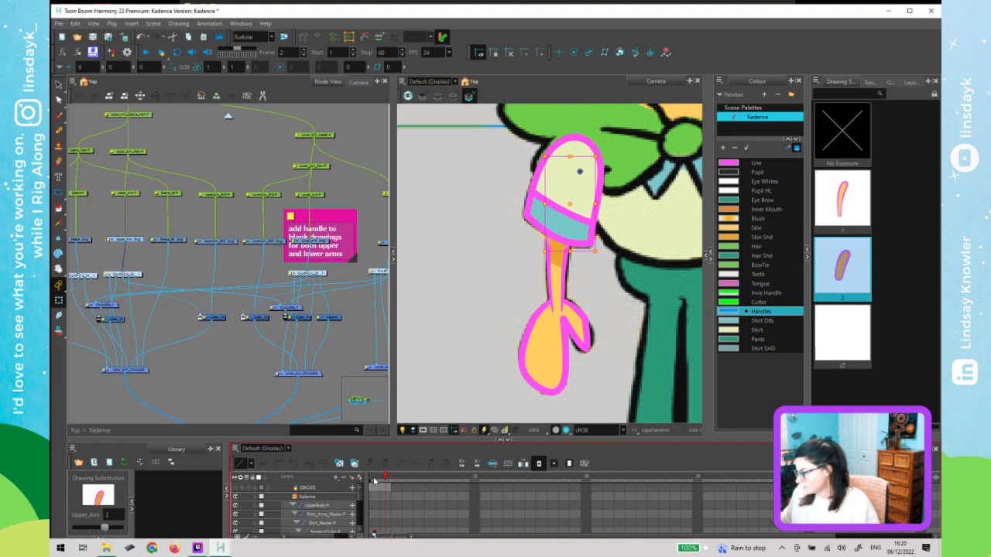
click(574, 260)
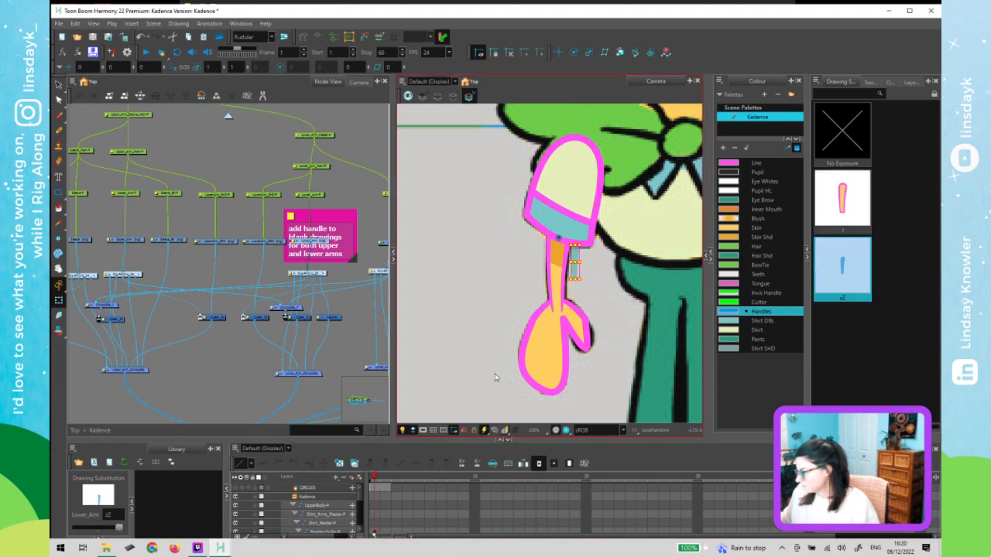
click(386, 480)
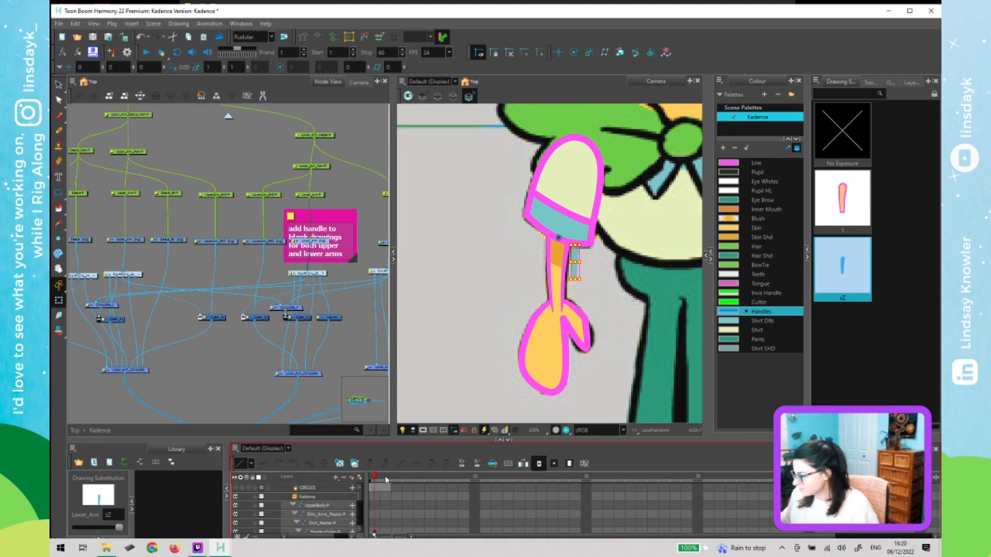
click(386, 480)
click(594, 287)
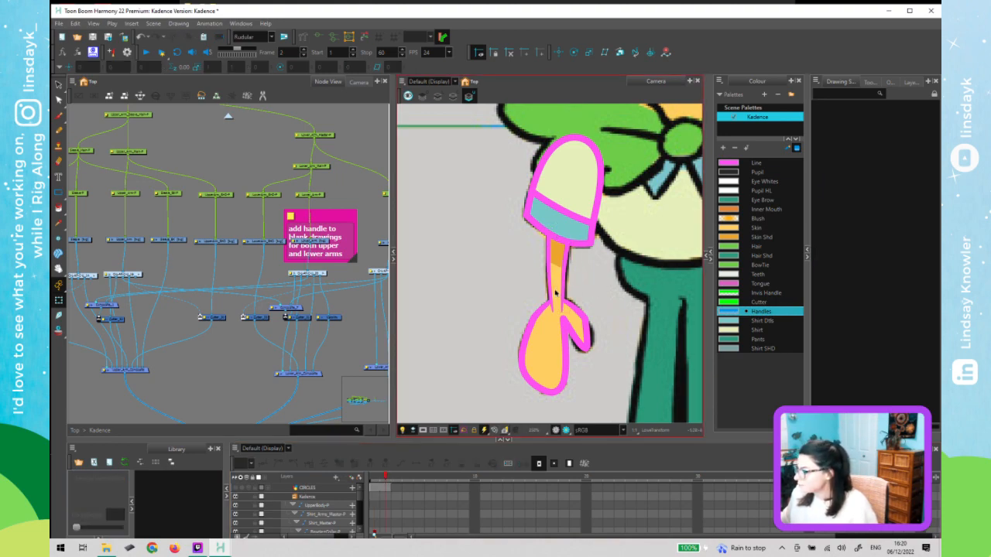
- Try moving the lower arm piece away from the arm on frame 2, and undo the move
click(555, 292)
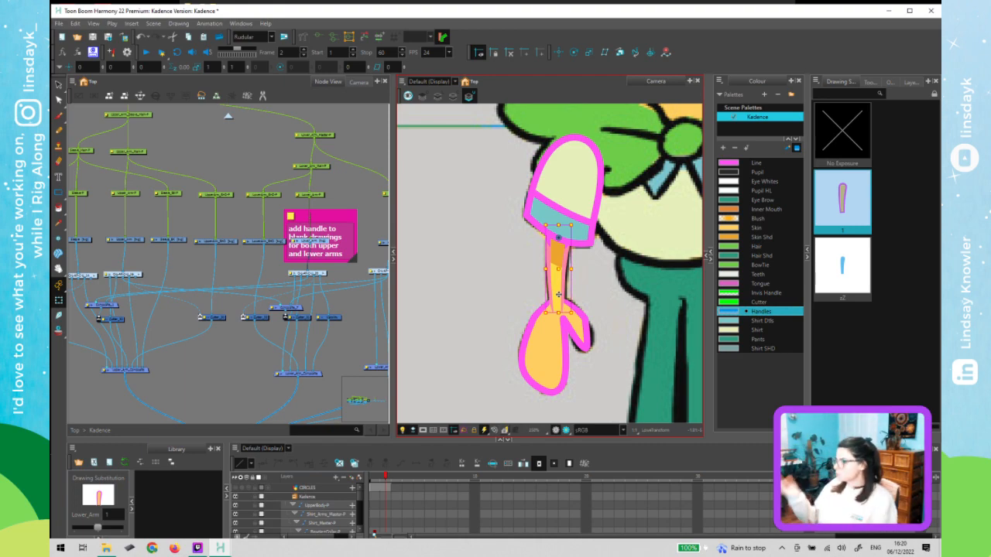
drag(557, 294, 511, 297)
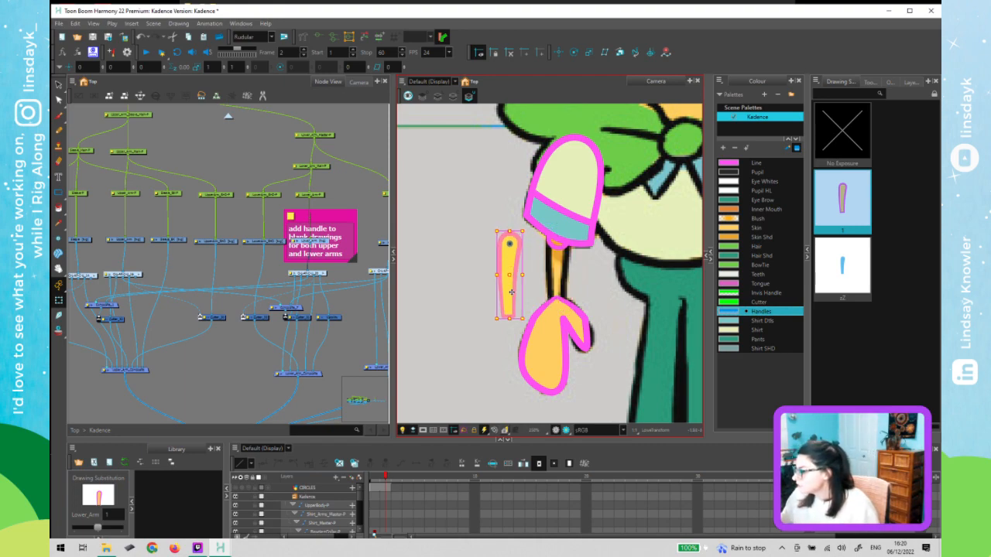
click(563, 250)
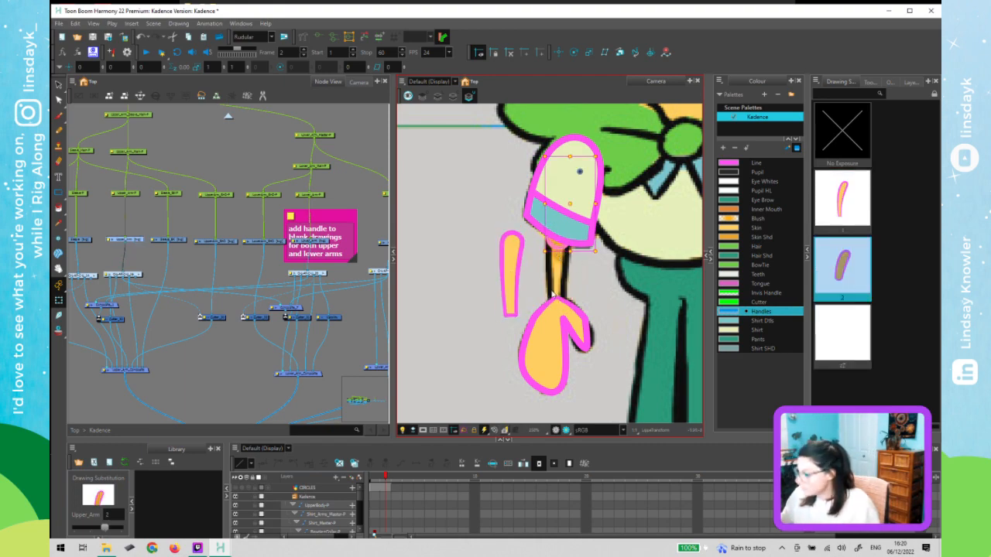
key(ctrl+z)
click(589, 302)
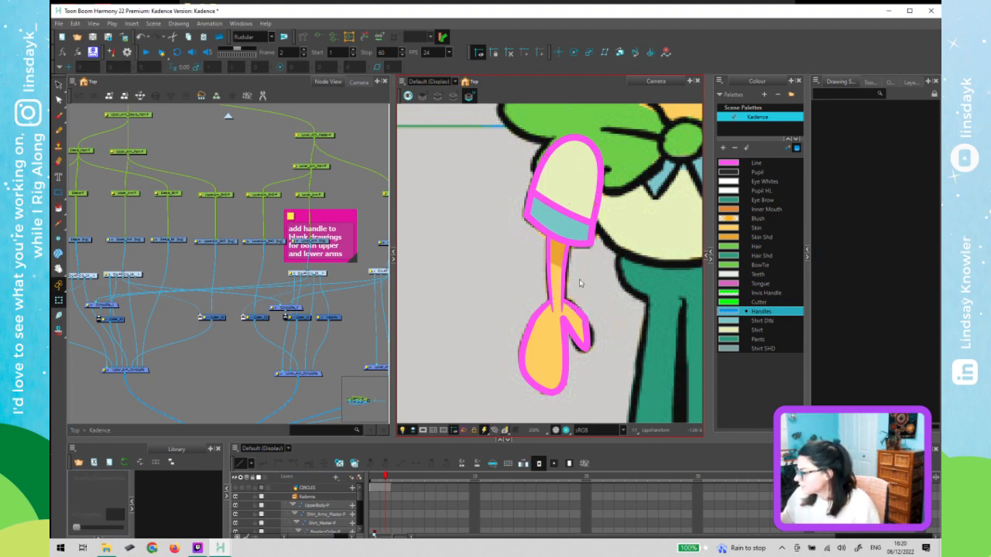
- Select up the hierarchy from the hand and try transforming the whole arm on frame 2, and undo the change
click(548, 331)
key(b)
key(b)
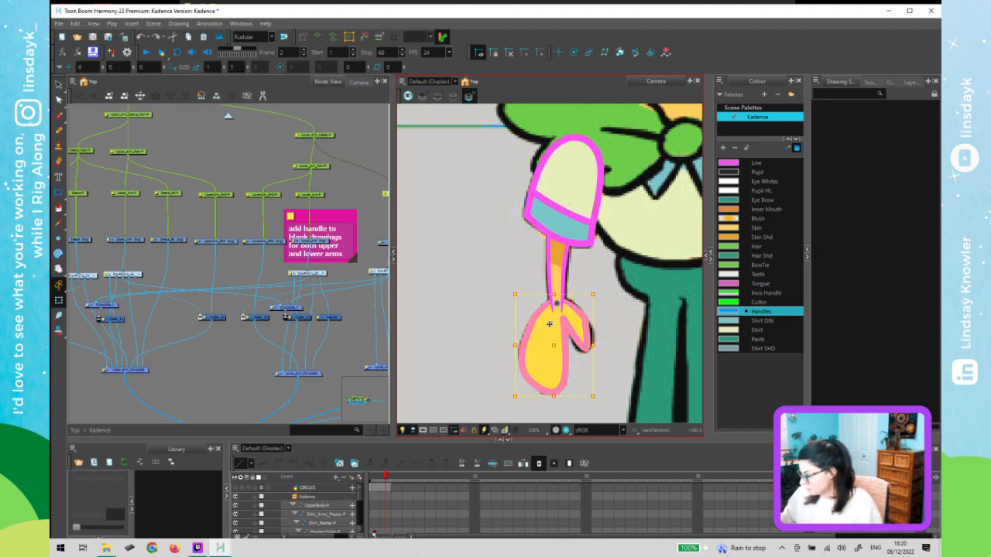
drag(646, 403, 688, 237)
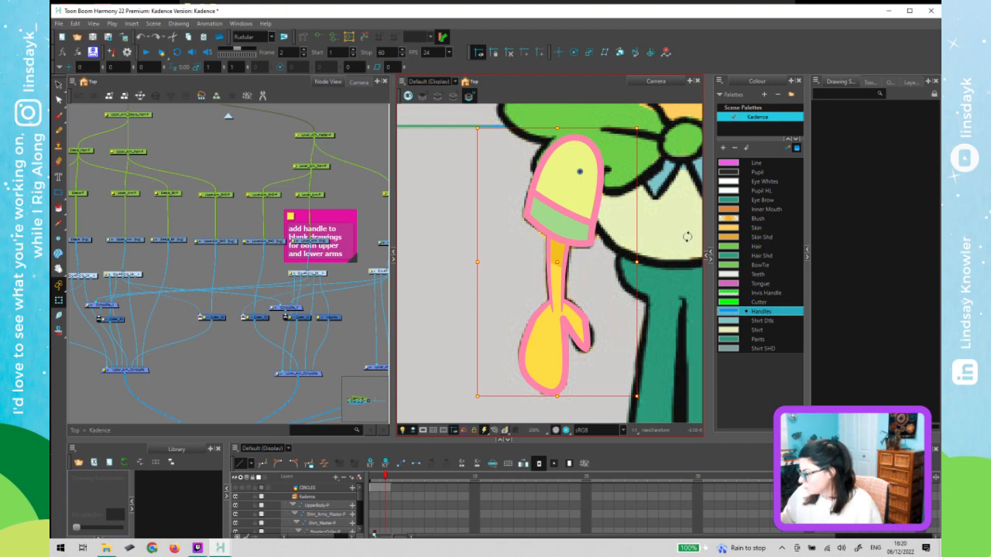
key(ctrl+z)
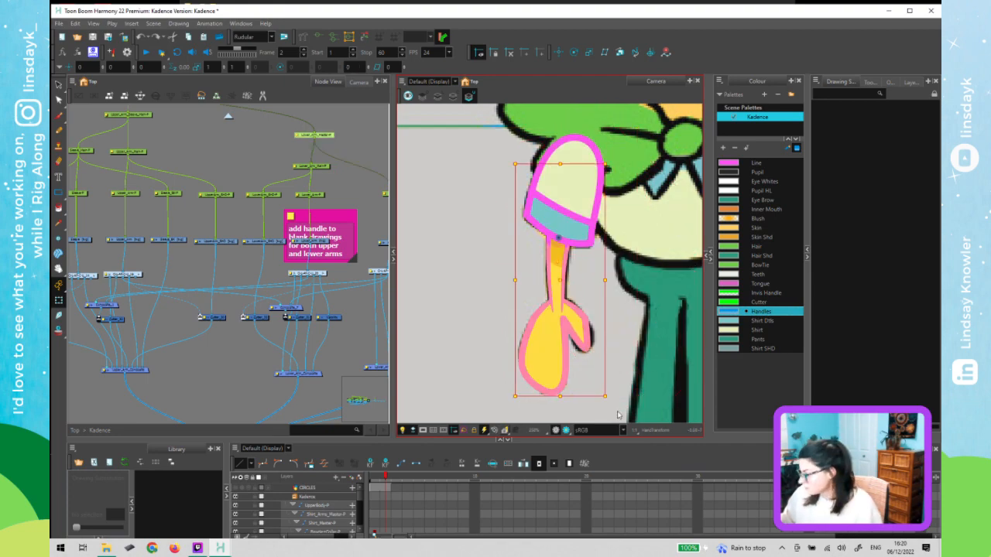
- Try rotating the lower arm and hand up across the body from the elbow, and undo the rotation
drag(637, 251, 593, 261)
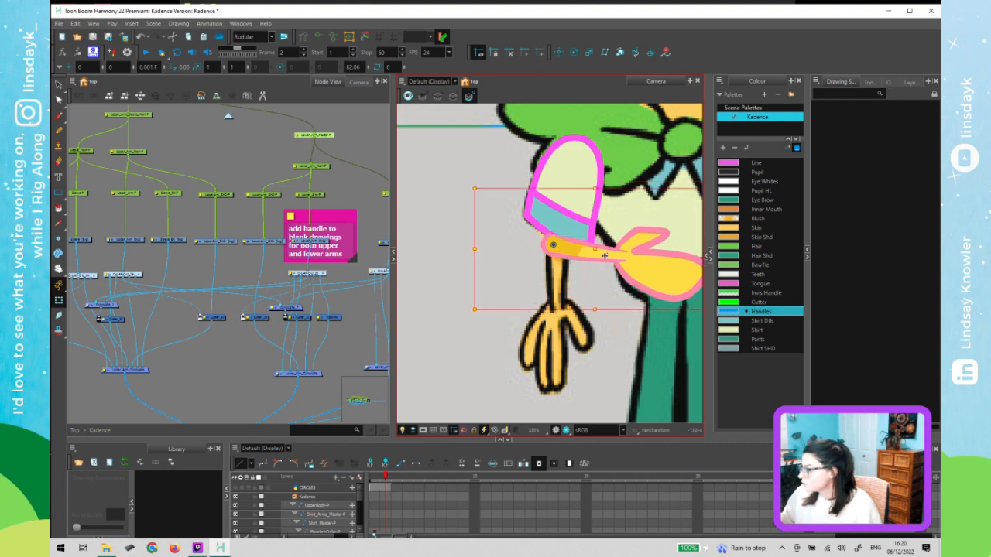
key(Escape)
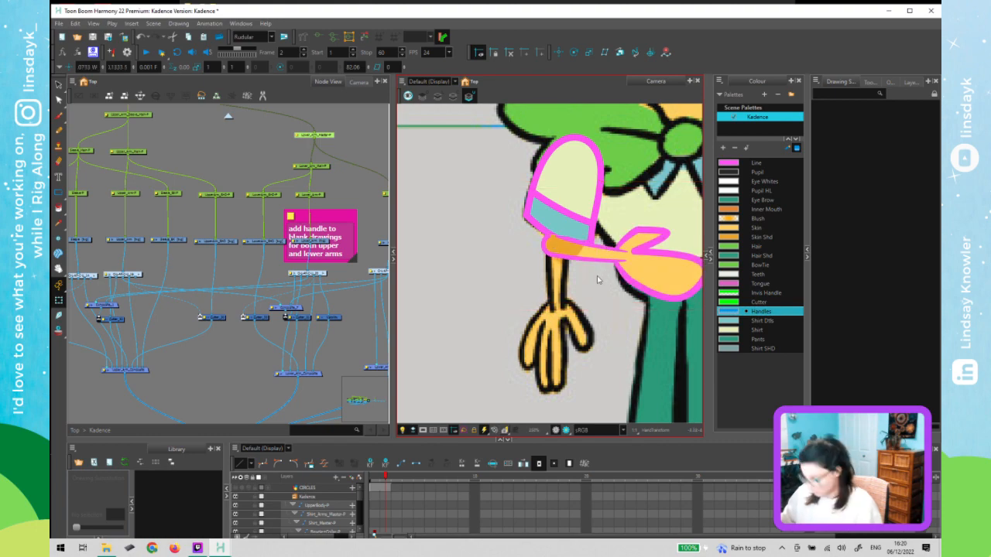
key(ctrl+z)
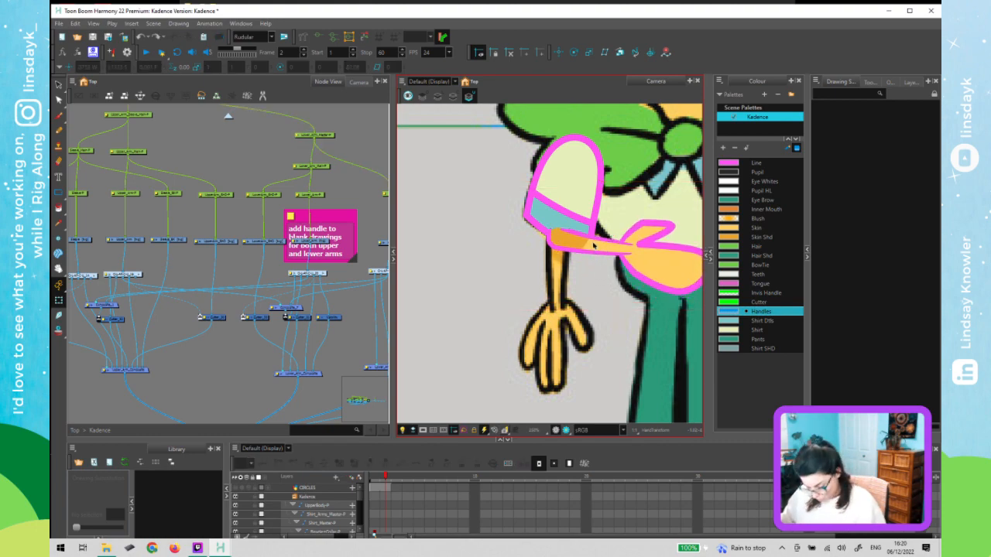
key(ctrl+z)
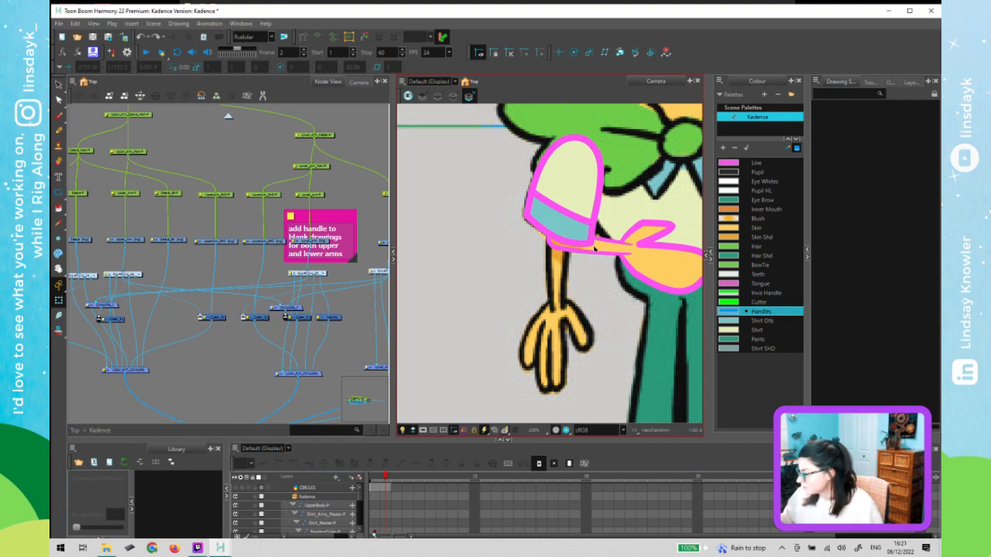
key(ctrl+z)
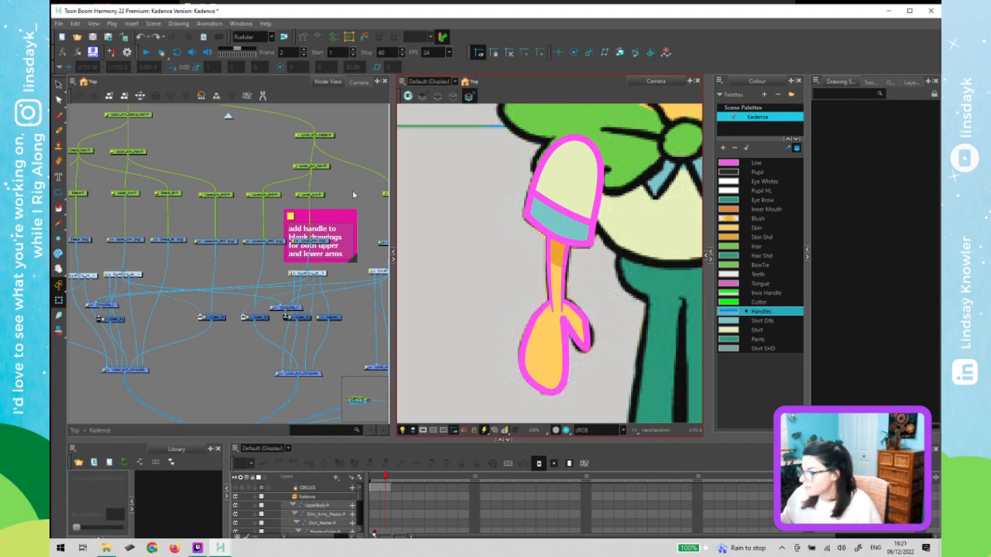
- Delete the note lines about adding handles to blank drawings and "Taper lines for sleeves" from the pink backdrop
click(350, 202)
double_click(297, 222)
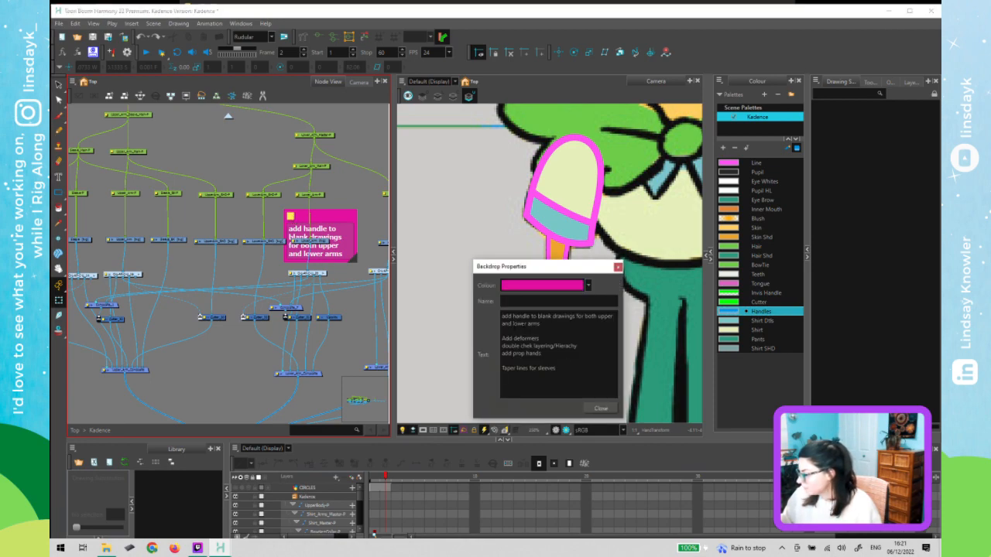
triple_click(513, 315)
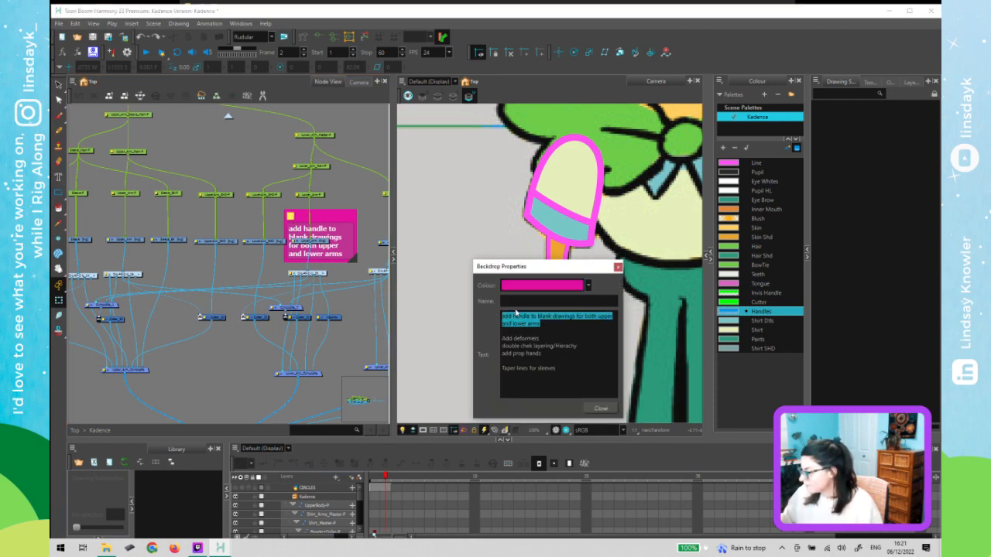
key(BackSpace)
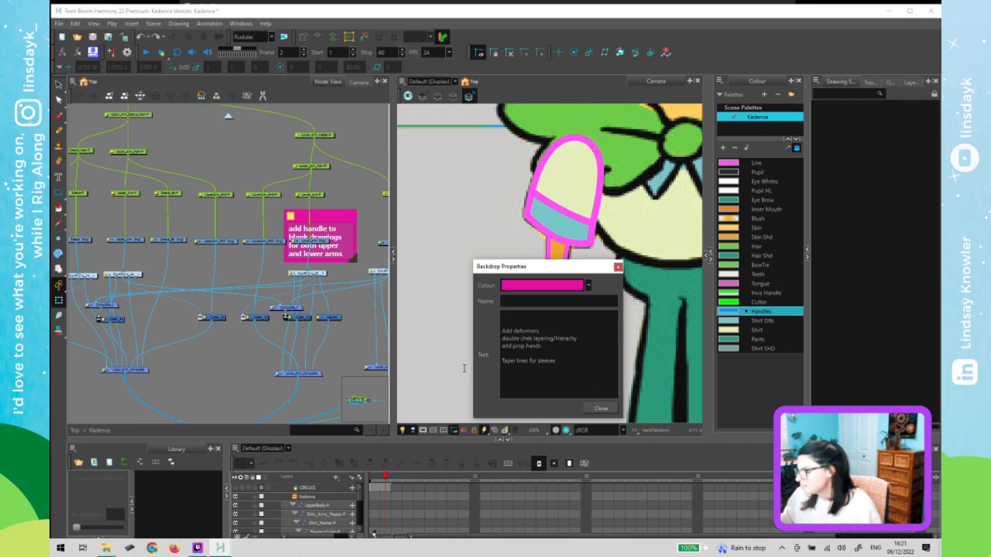
drag(558, 361, 501, 361)
key(BackSpace)
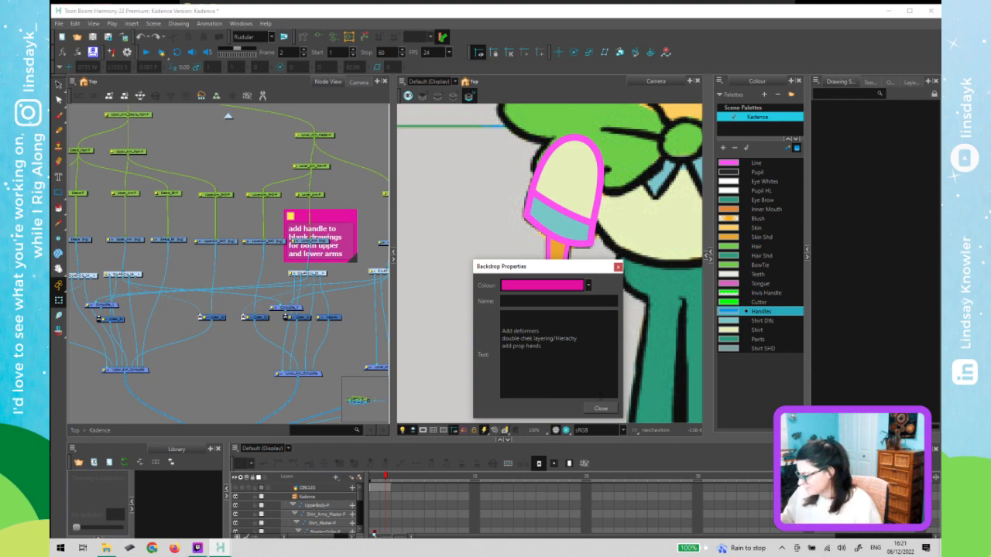
click(600, 408)
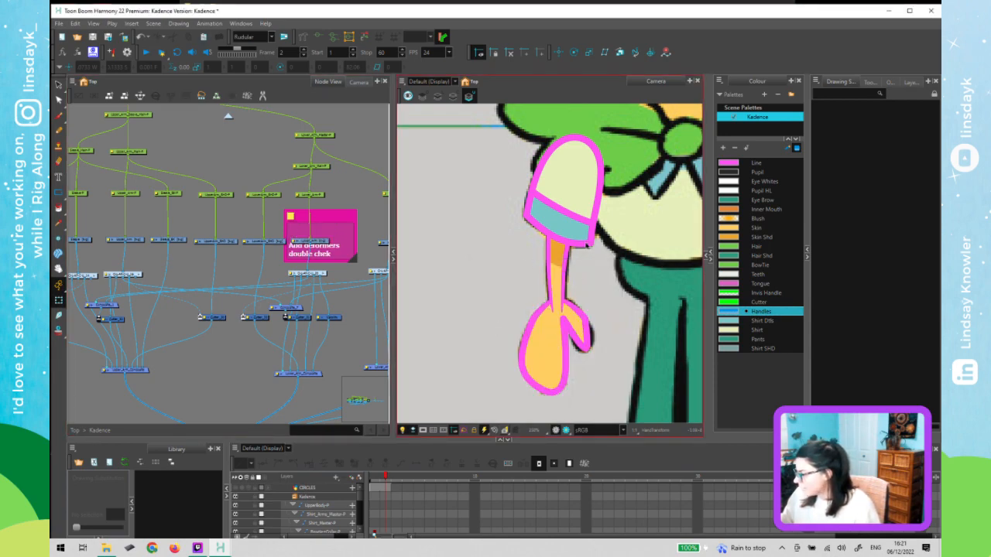
- Examine the contour points of the Sleeve drawing's line art with the Contour Editor
scroll(594, 232, down, 3)
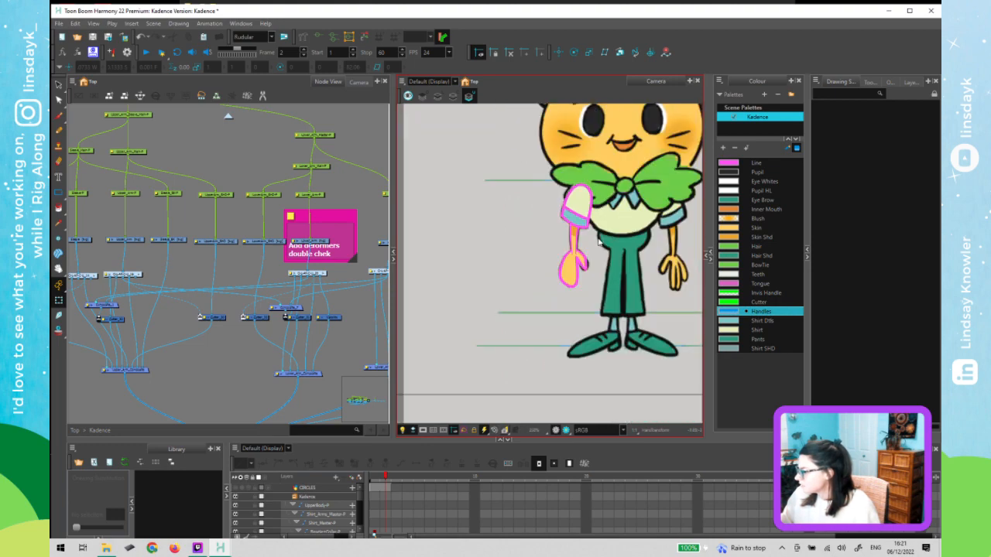
drag(560, 196, 485, 221)
click(503, 224)
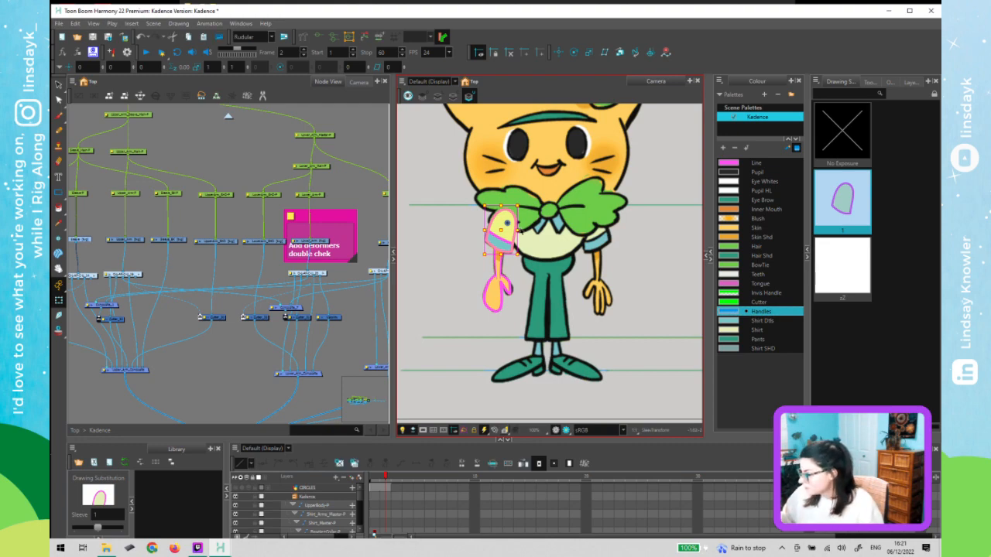
key(alt+q)
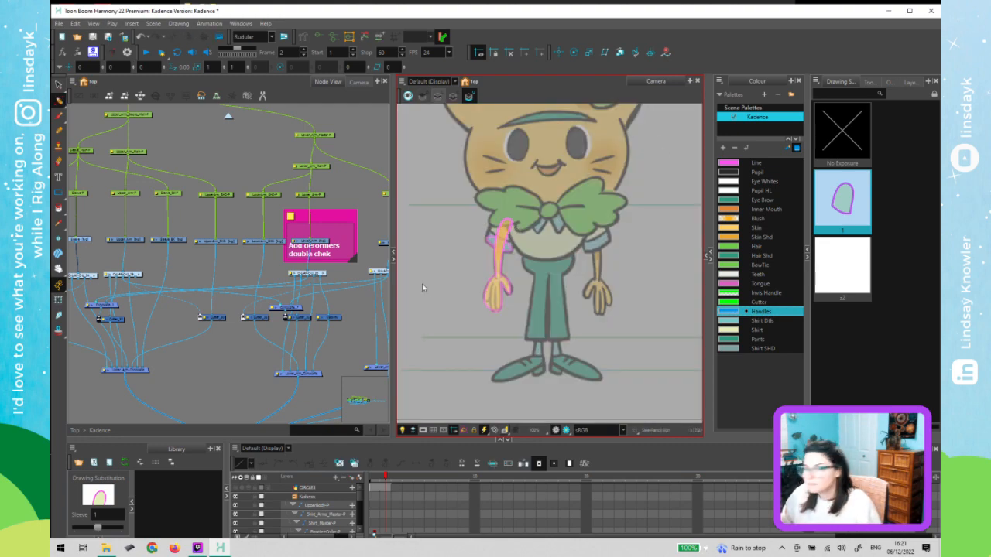
key(l)
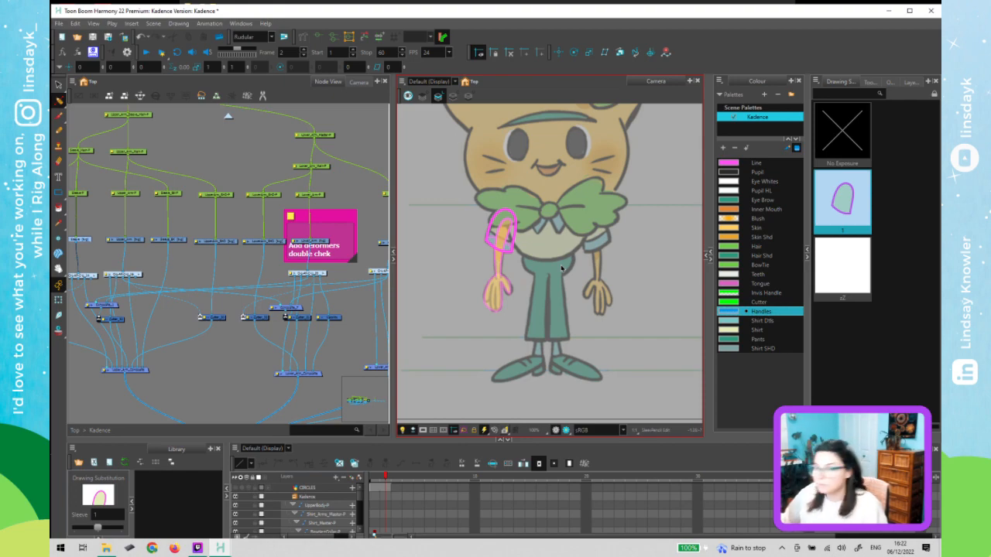
click(503, 212)
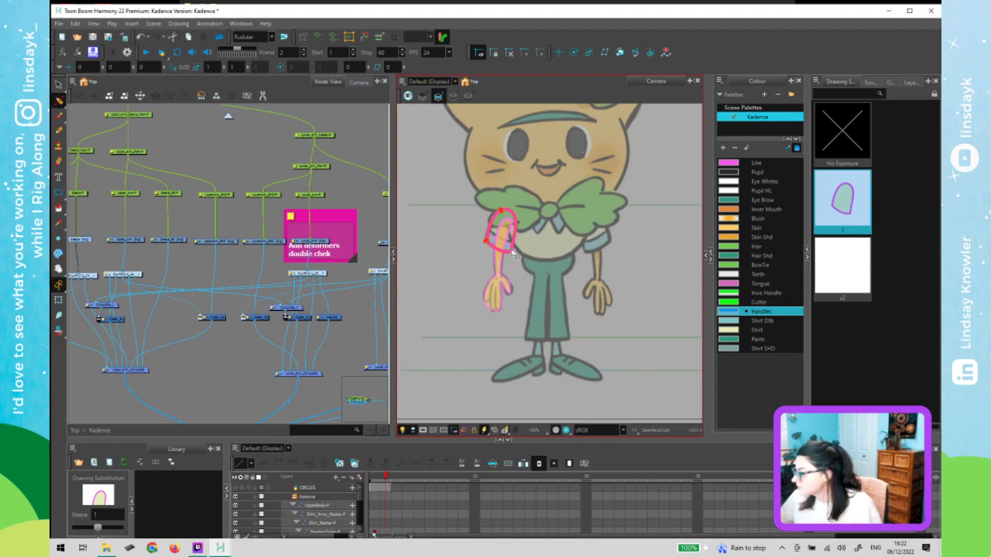
scroll(509, 210, up, 3)
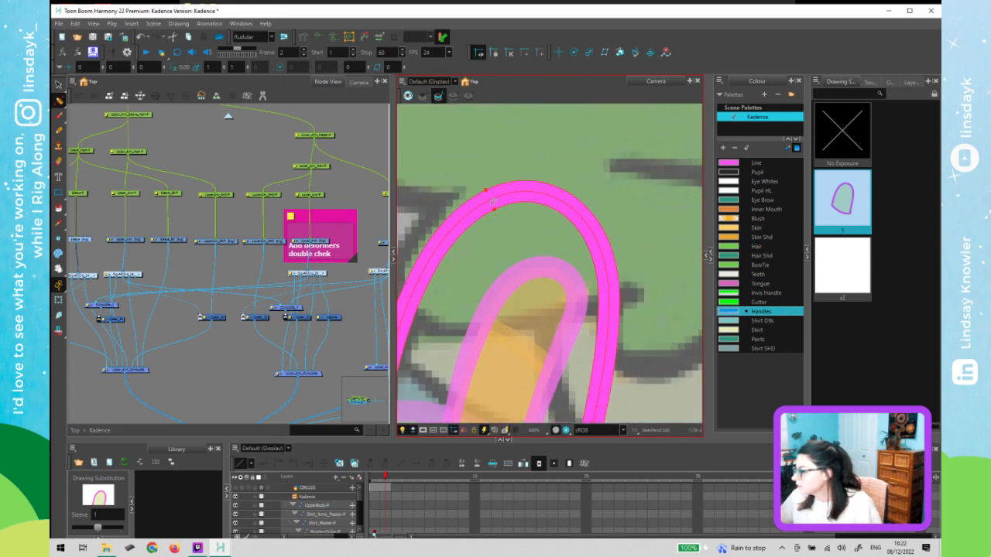
scroll(486, 219, down, 2)
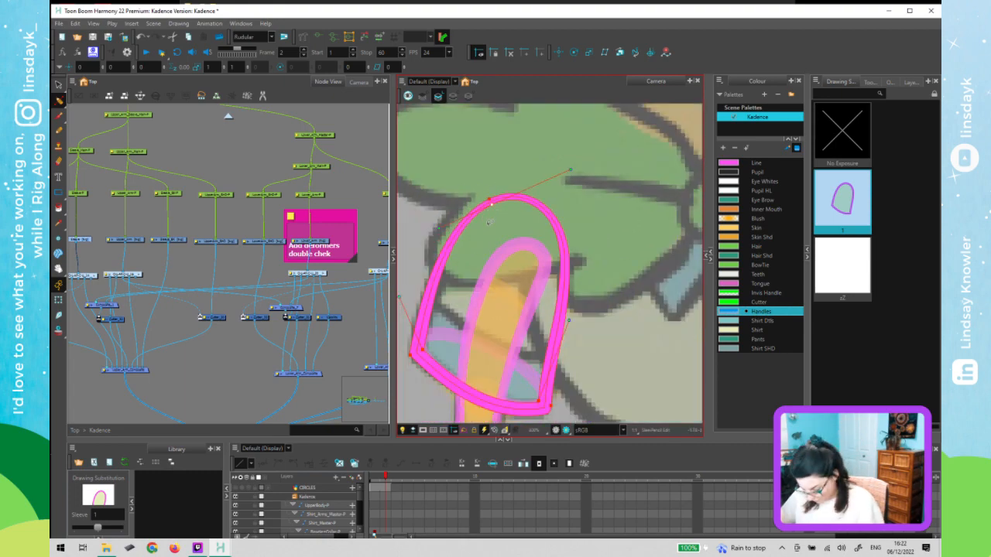
key(shift+t)
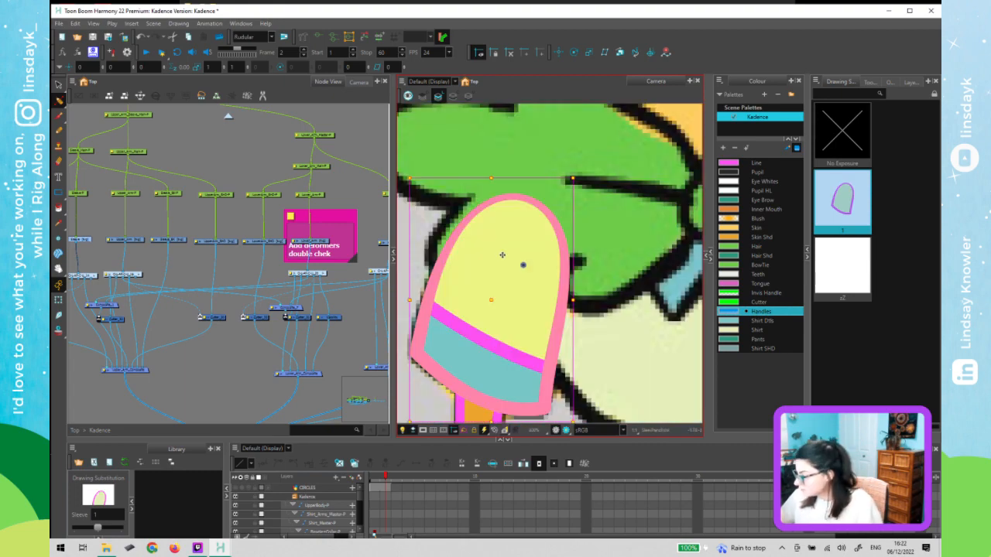
- Reposition the contour point at the upper outer corner of the sleeve cuff's pink outline with the Contour Editor
click(518, 359)
click(517, 353)
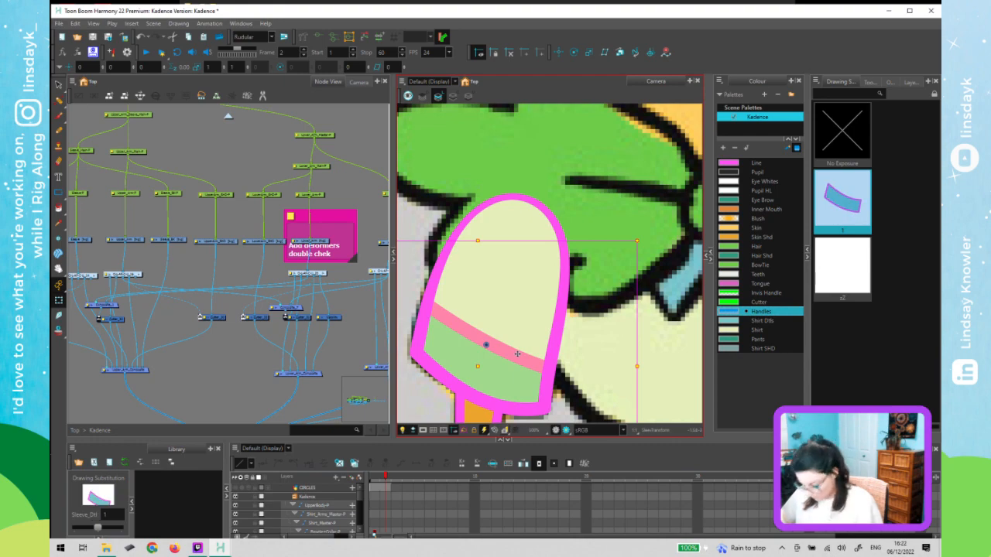
key(alt+q)
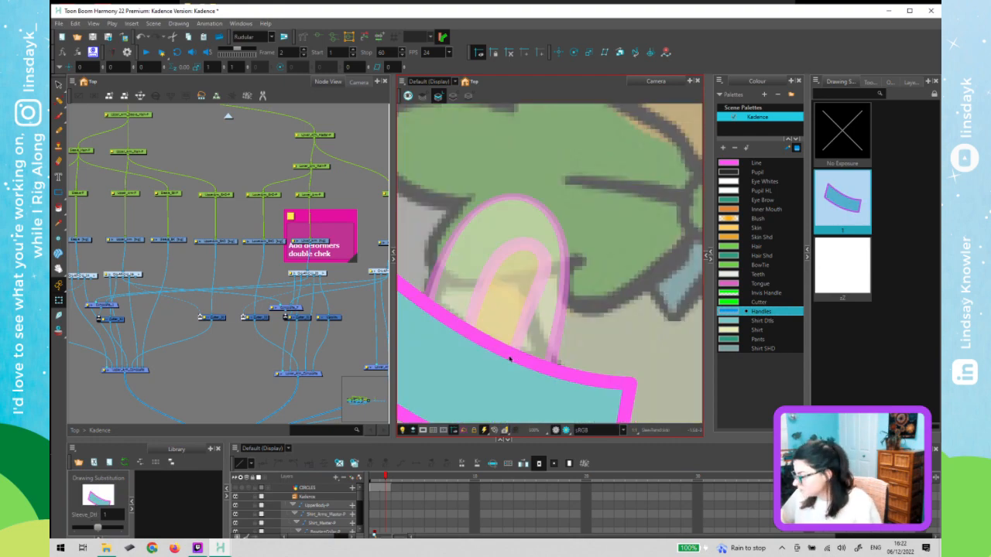
scroll(509, 358, down, 2)
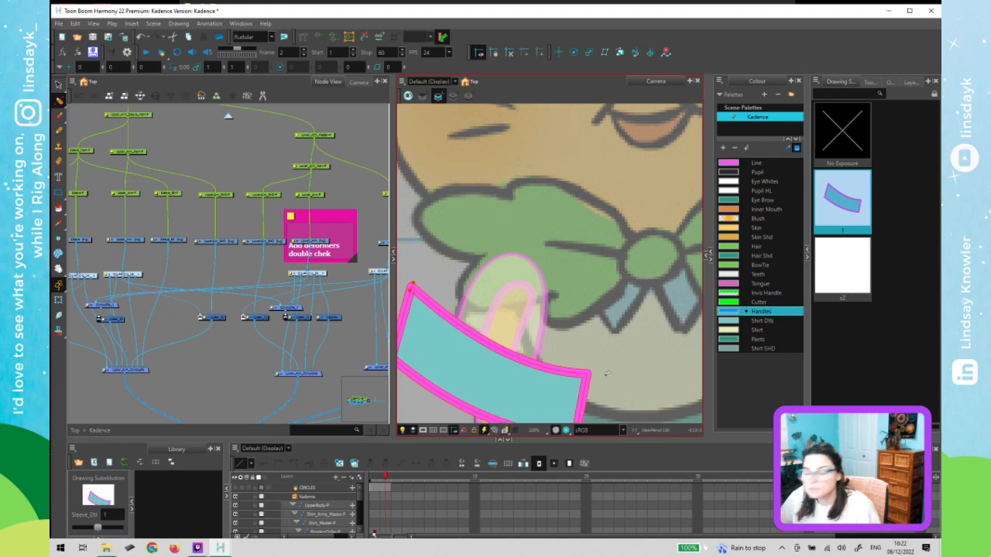
click(588, 375)
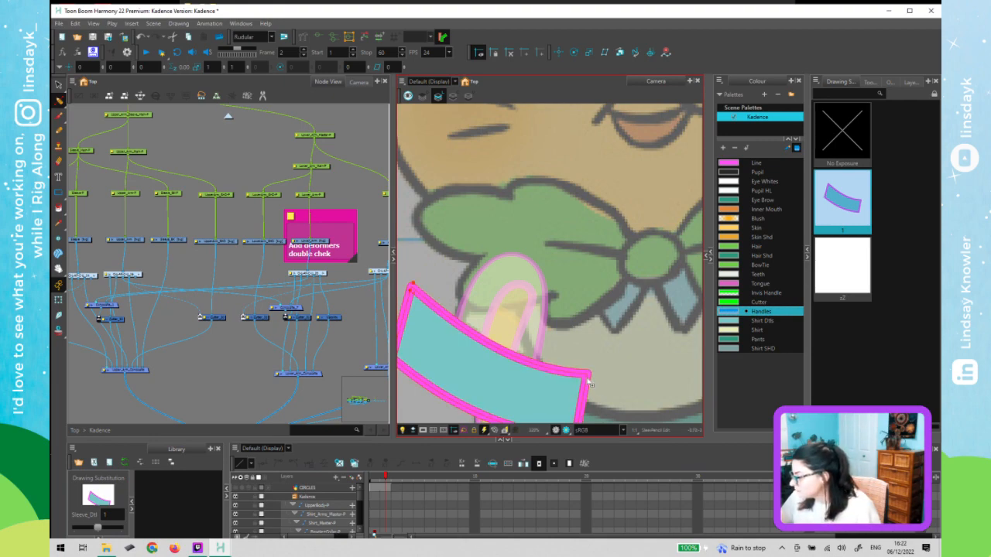
drag(449, 335, 476, 305)
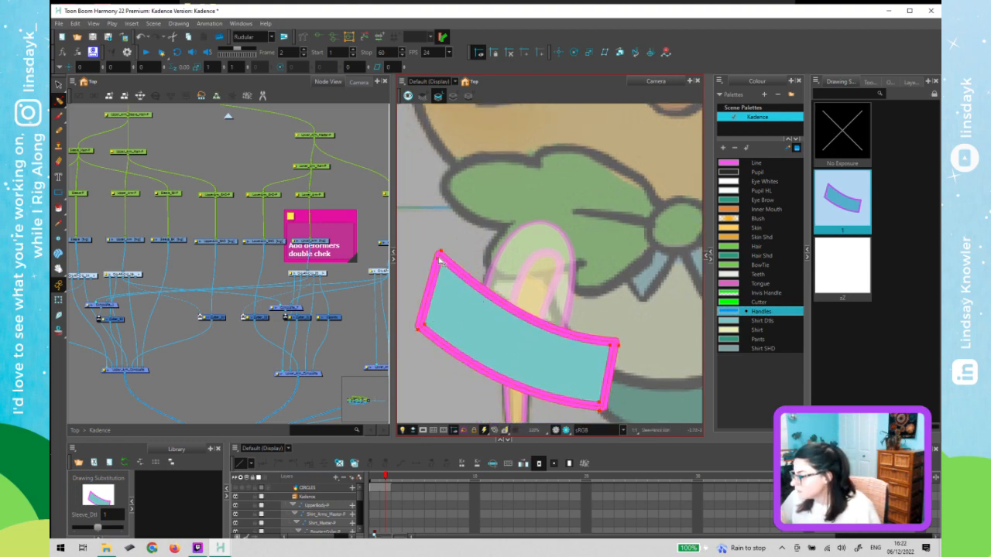
click(440, 260)
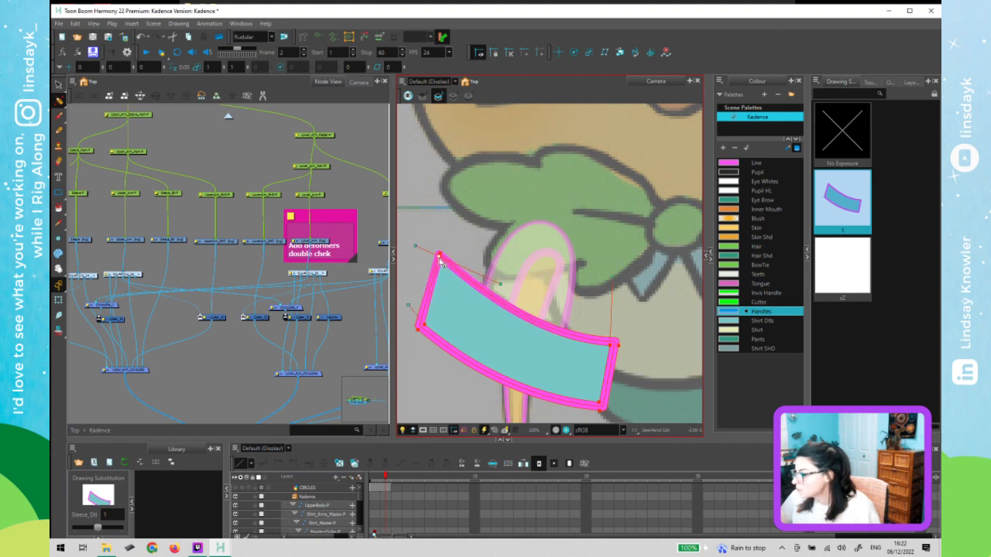
scroll(440, 262, up, 5)
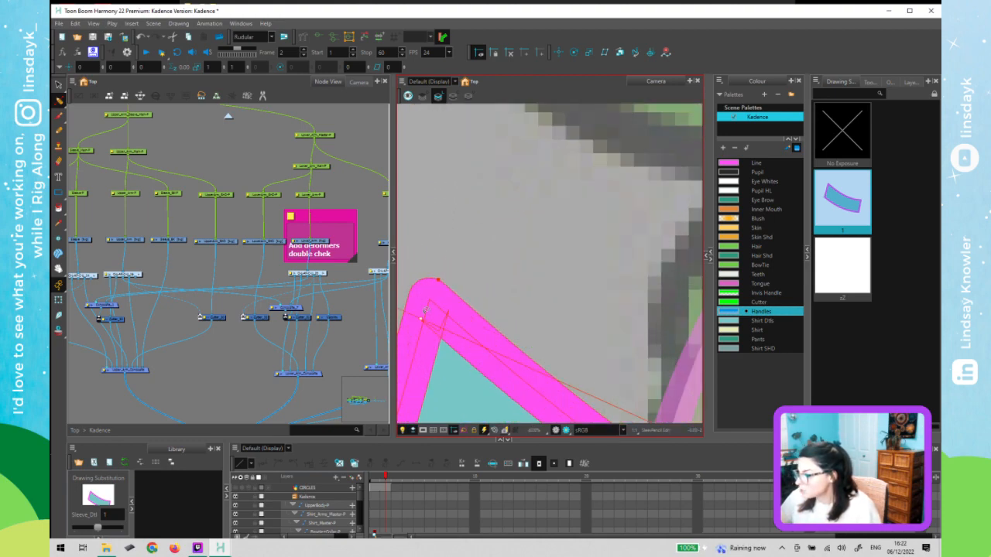
drag(421, 319, 425, 308)
scroll(438, 295, down, 5)
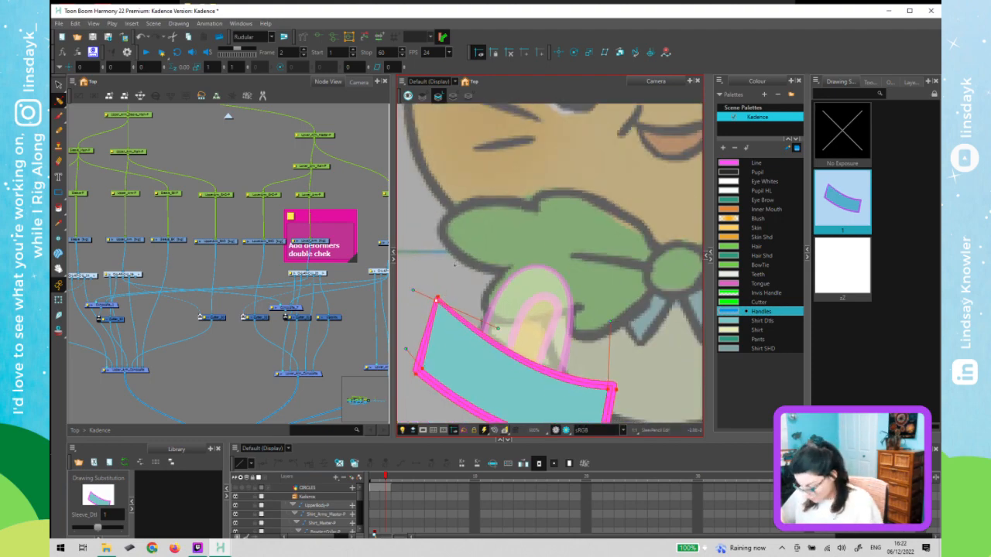
key(shift+t)
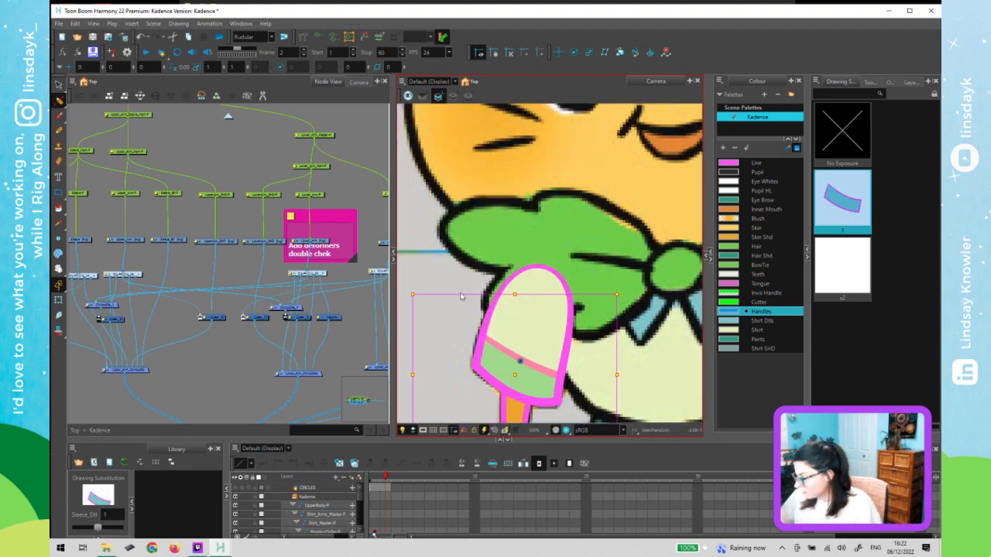
key(Escape)
- Smooth the outer side of the Hand drawing's pink outline by removing its extra contour points with the Contour Editor
scroll(457, 349, down, 1)
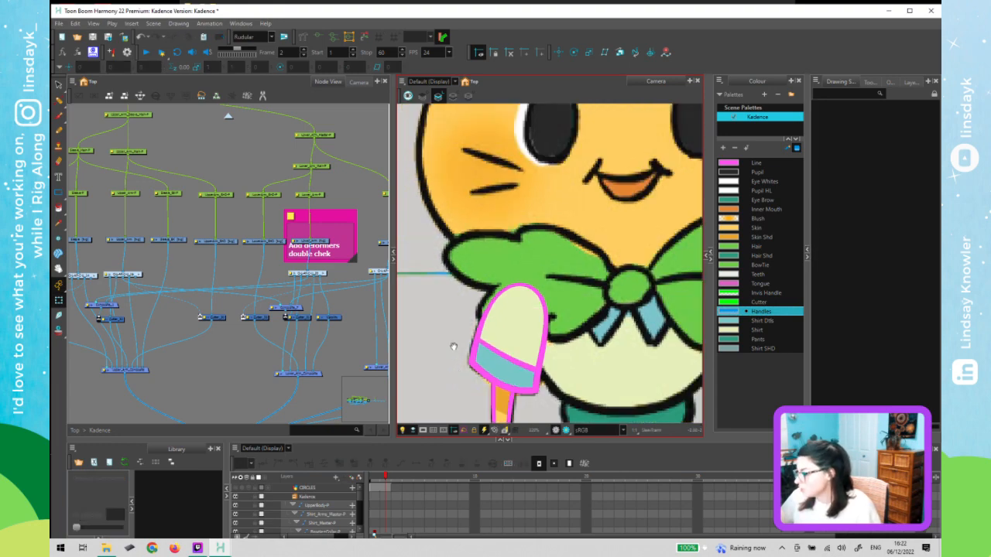
drag(454, 347, 462, 239)
drag(478, 376, 479, 289)
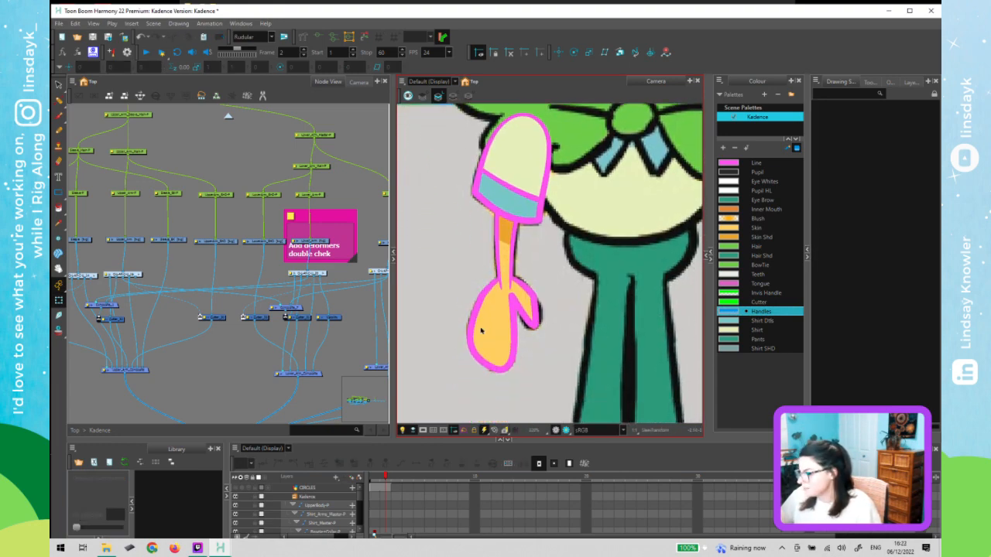
click(513, 325)
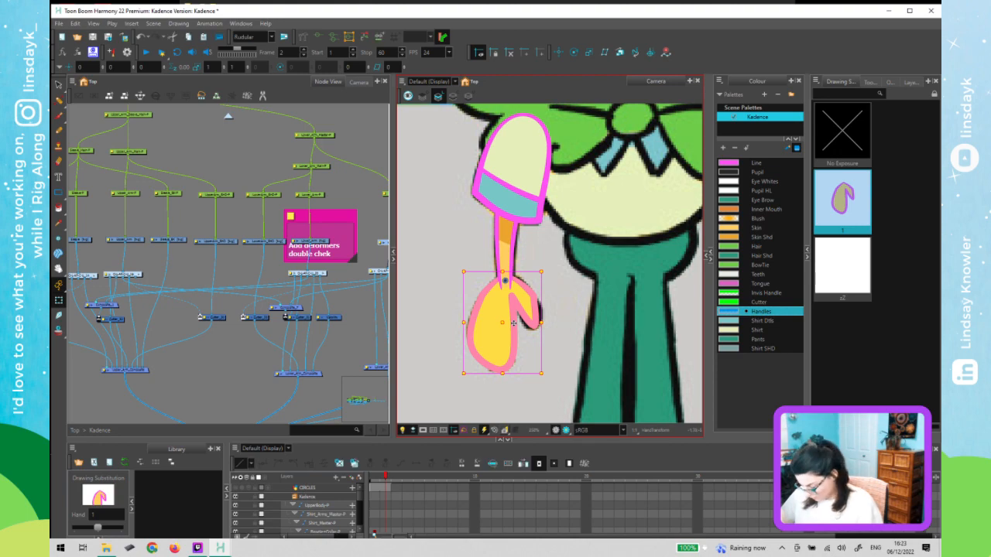
key(alt+b)
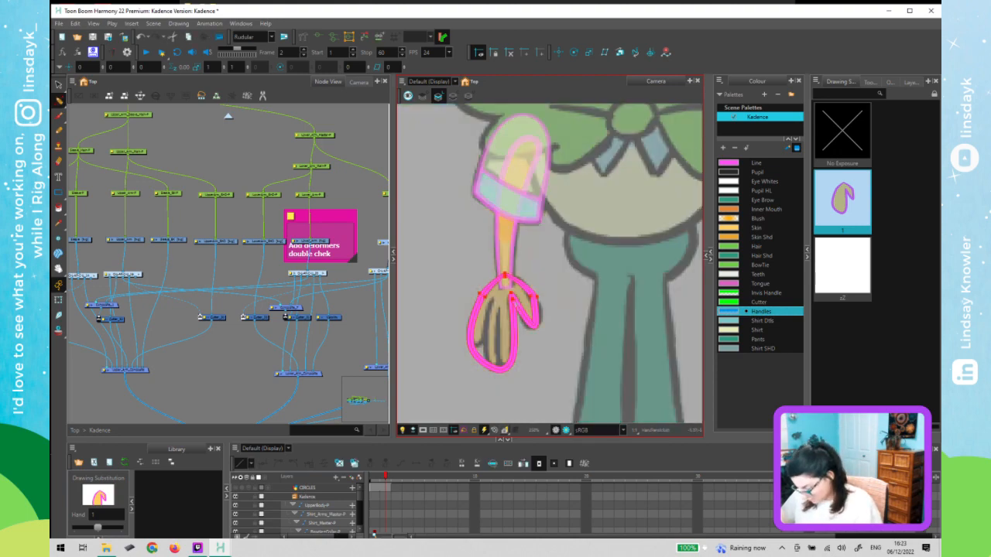
scroll(517, 310, up, 5)
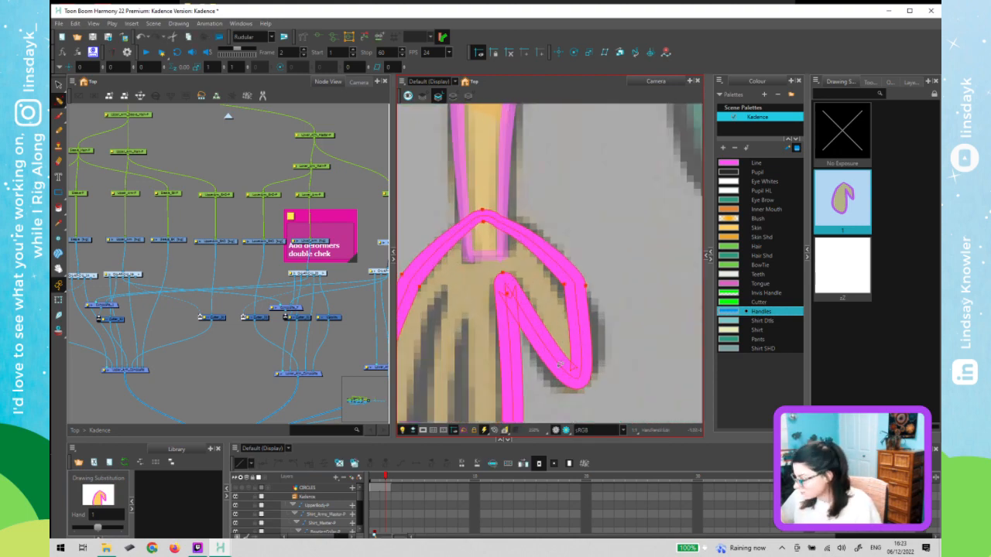
key(space)
drag(532, 407, 563, 300)
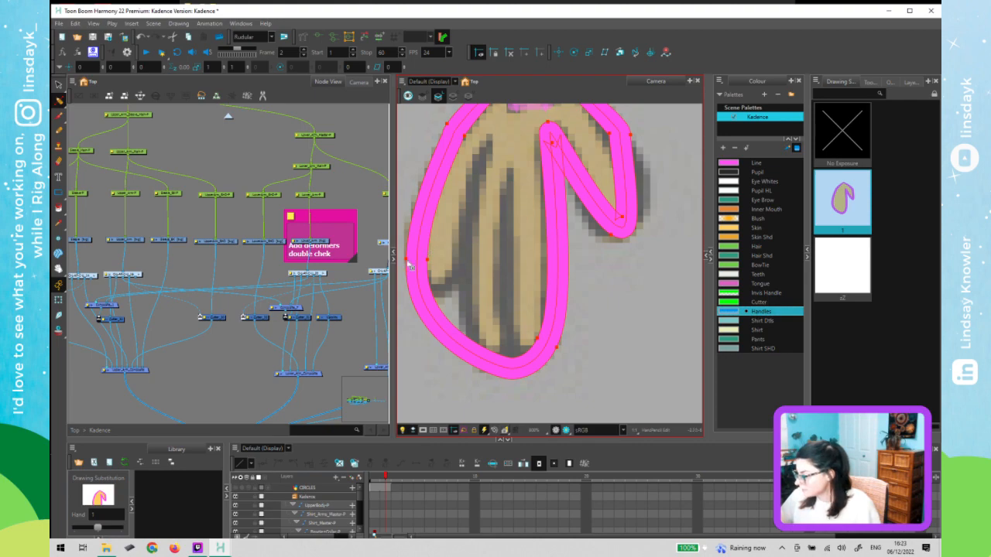
click(422, 265)
click(469, 202)
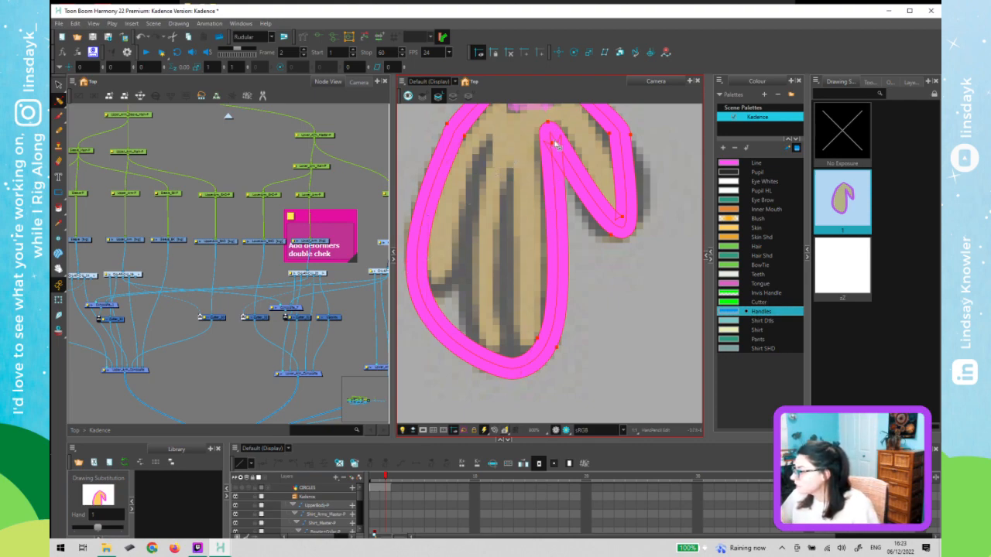
- Move the inner contour point at the notch between the hand's thumb and fingers slightly upward, then deselect the drawing
key(space)
drag(544, 192, 533, 238)
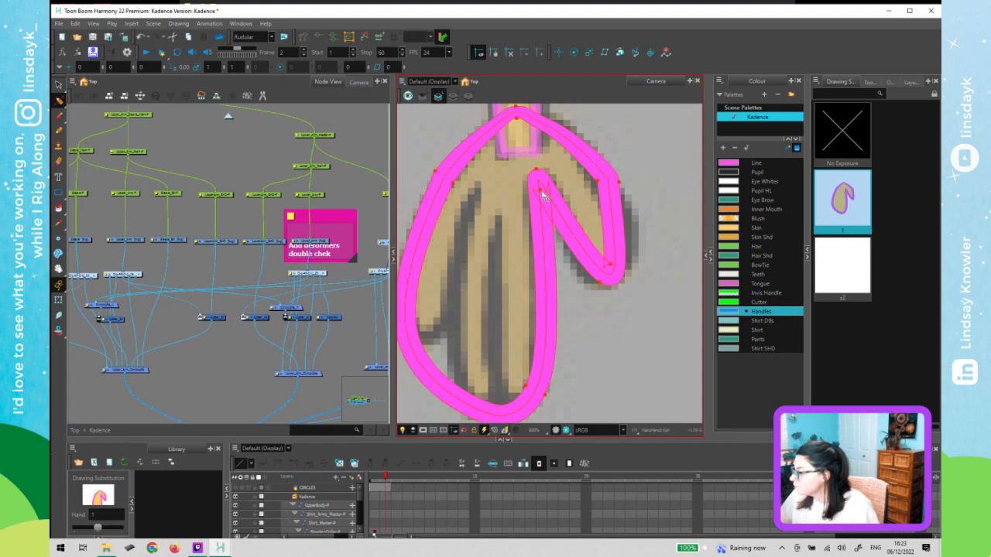
click(541, 189)
drag(541, 190, 538, 181)
click(581, 328)
key(shift+t)
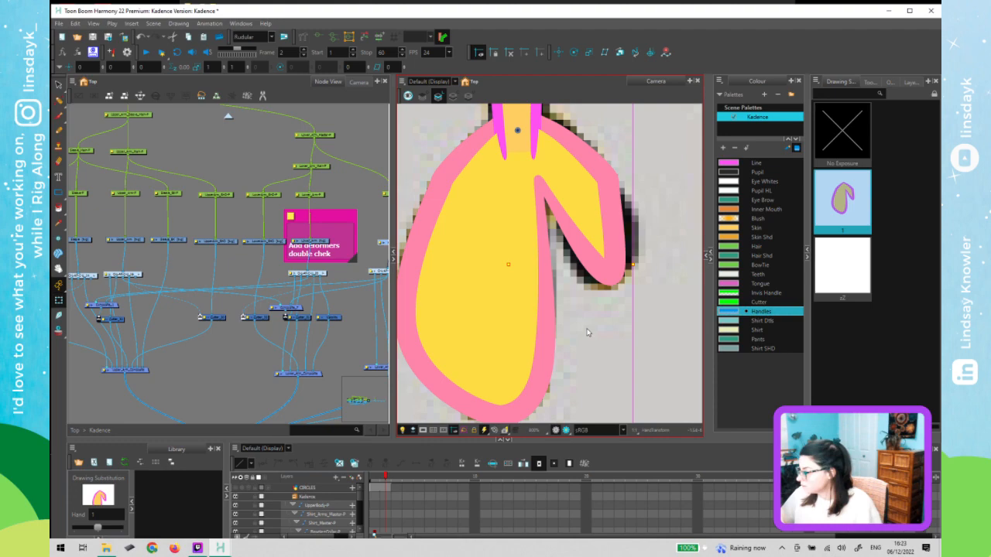
scroll(585, 331, down, 4)
scroll(589, 332, up, 1)
scroll(590, 333, down, 1)
click(627, 337)
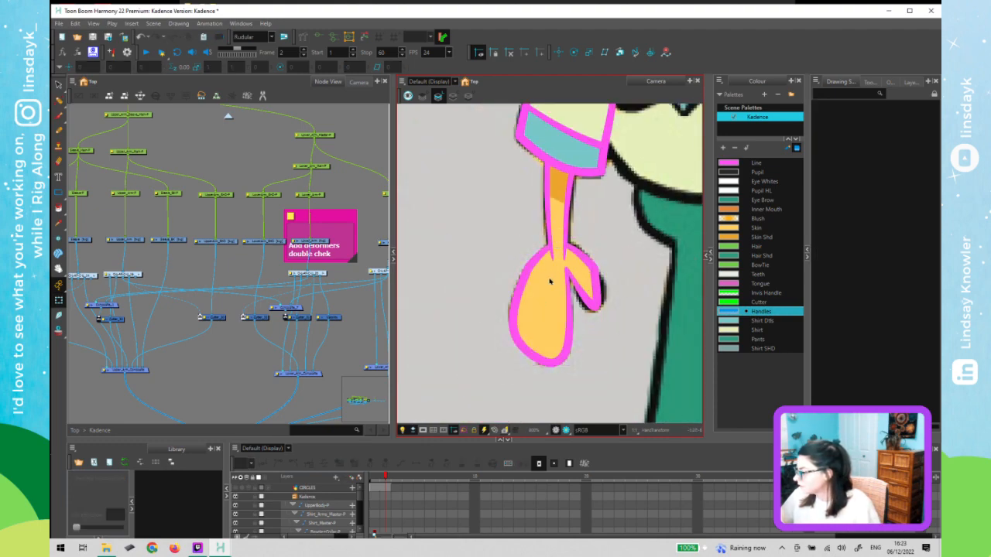
- Add contour points along the bottom hem of the Sleeve drawing's pink outline with the Contour Editor
scroll(579, 300, down, 2)
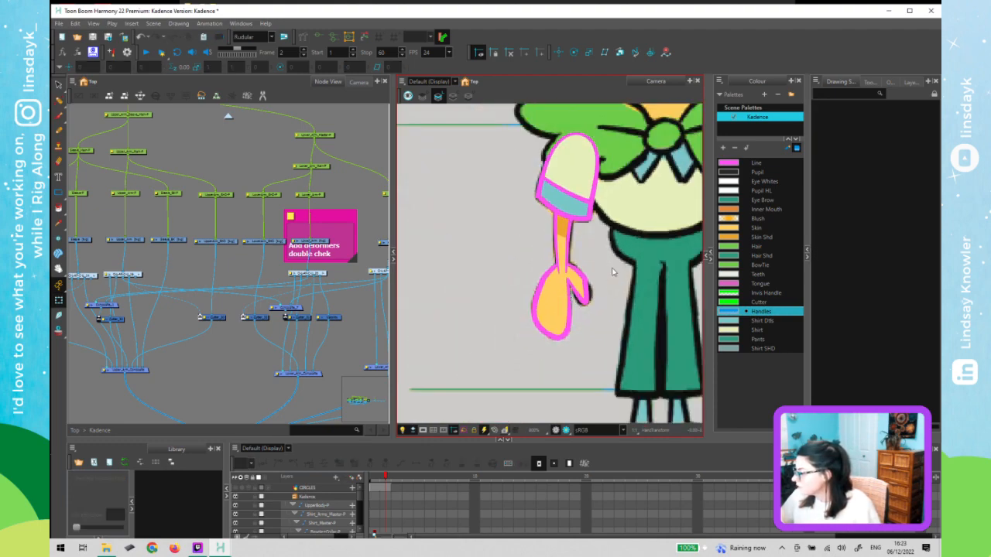
scroll(584, 284, up, 1)
click(501, 250)
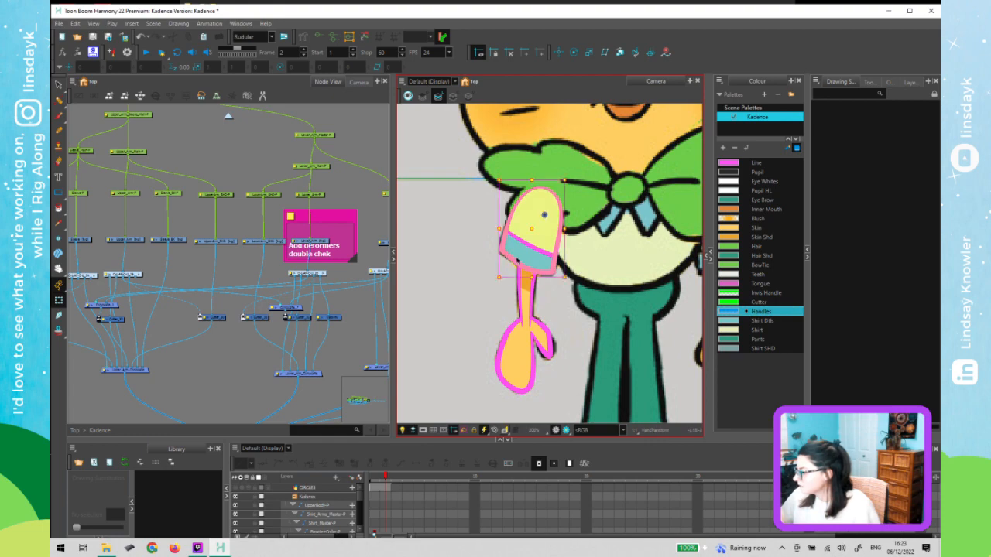
scroll(521, 265, down, 2)
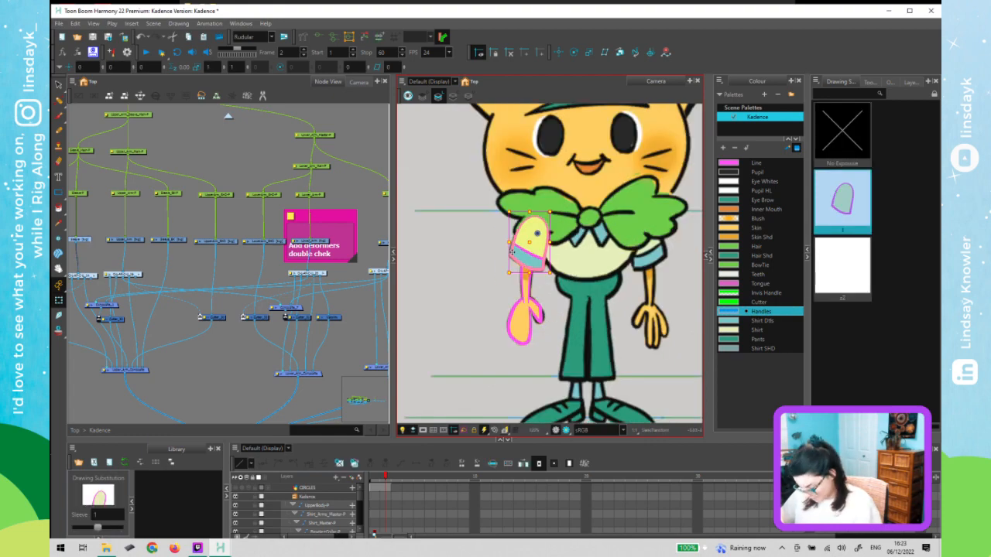
key(alt+b)
scroll(513, 253, up, 3)
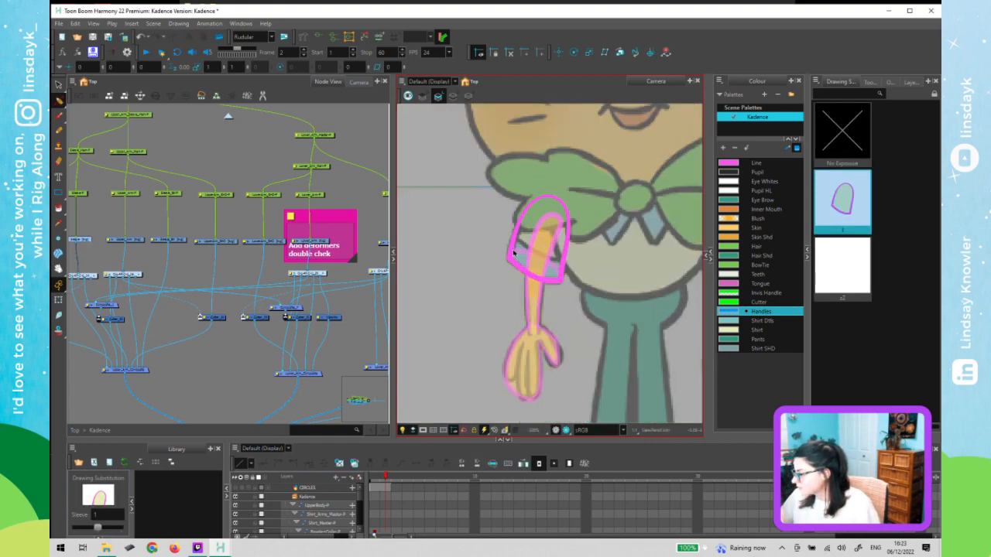
scroll(513, 253, up, 3)
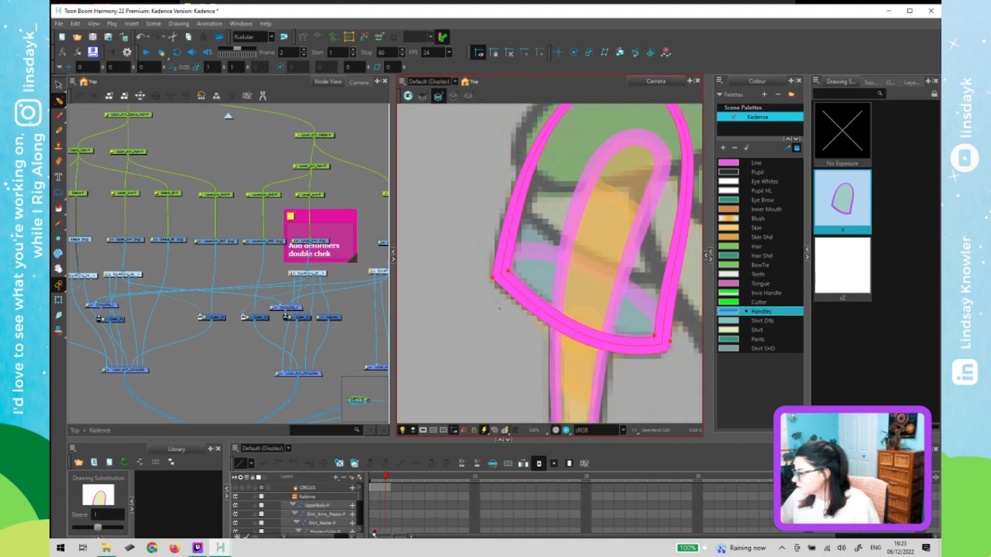
scroll(495, 279, down, 1)
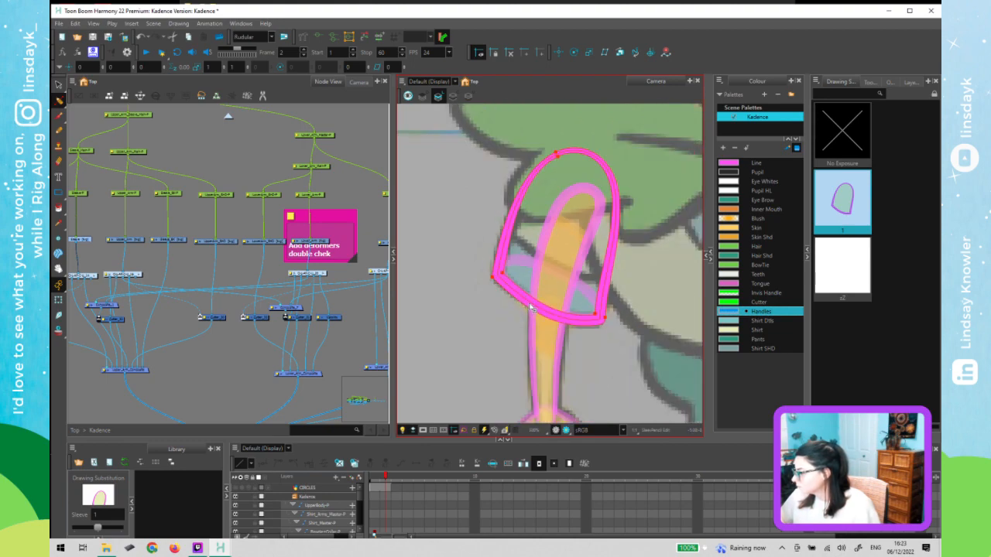
click(532, 308)
scroll(504, 277, up, 2)
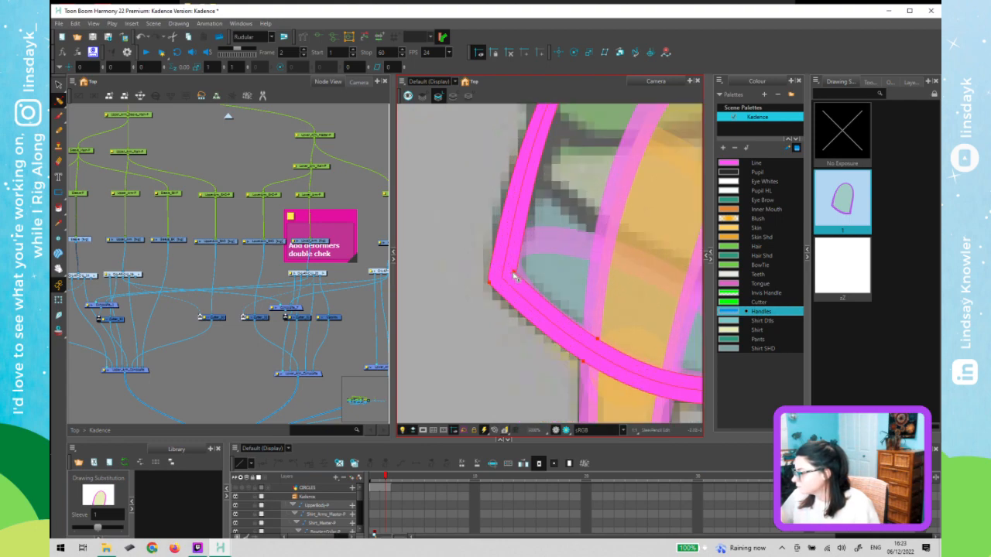
- Pull in the contour points at the sleeve outline's lower outer corner and adjust the inner point's curve handle
click(513, 276)
drag(510, 275, 508, 274)
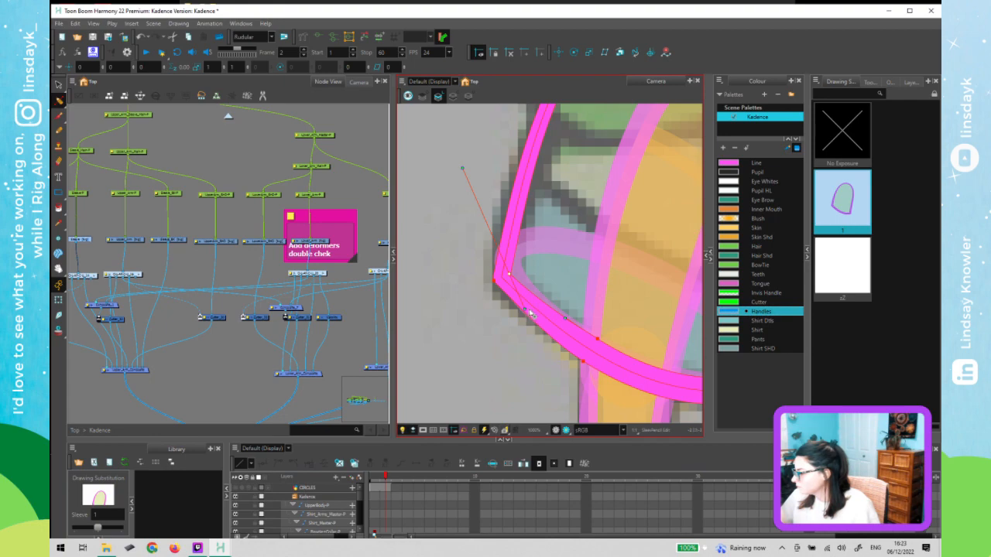
scroll(499, 275, down, 2)
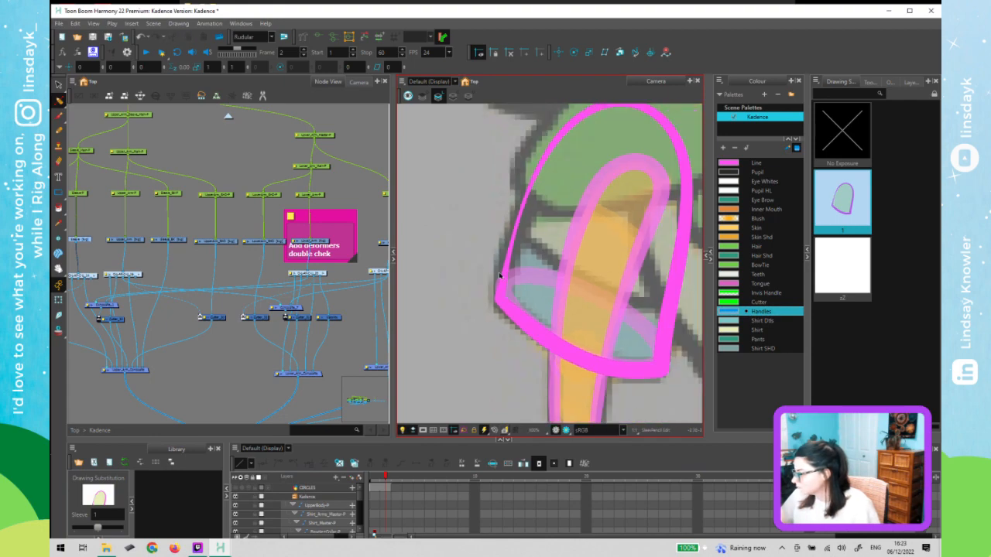
click(500, 274)
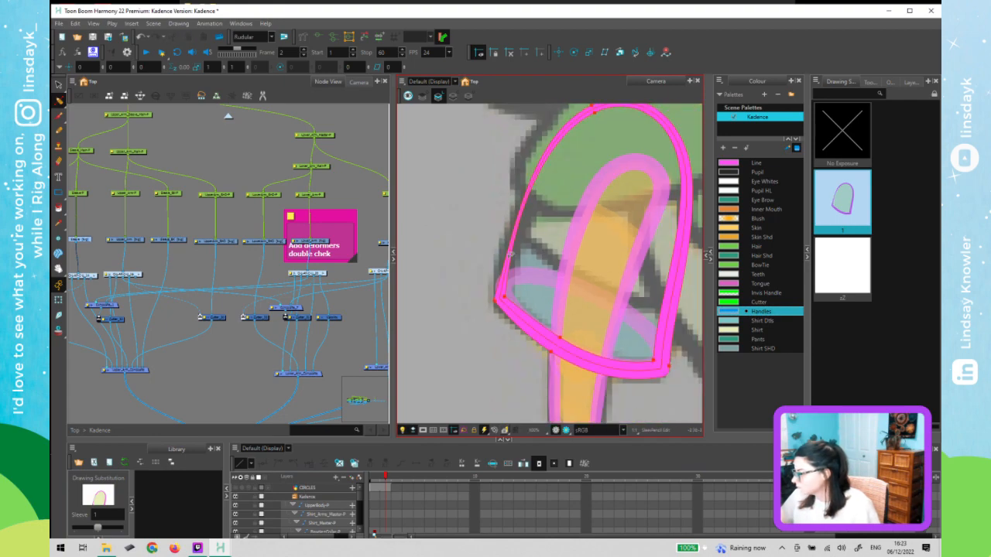
click(504, 297)
drag(468, 234, 472, 236)
key(1)
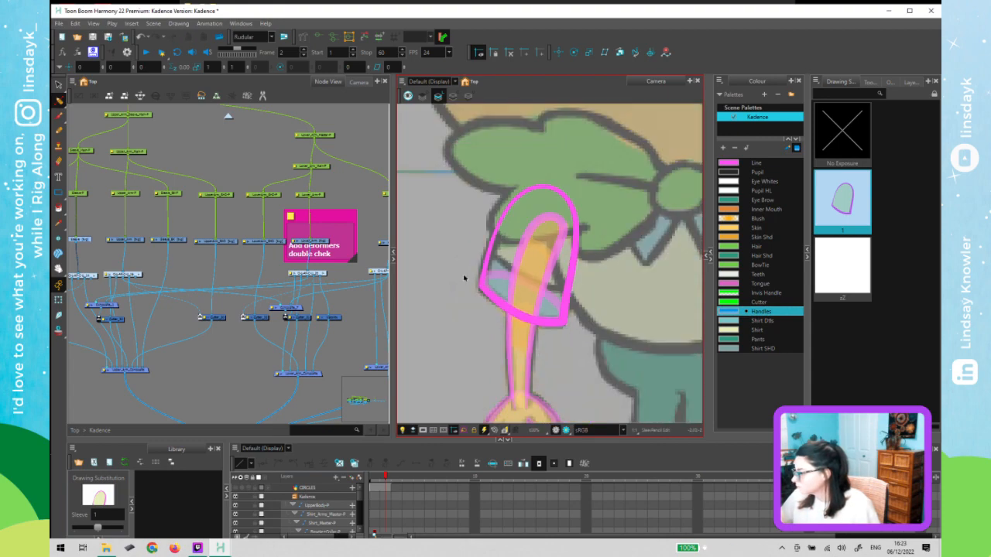
key(shift+t)
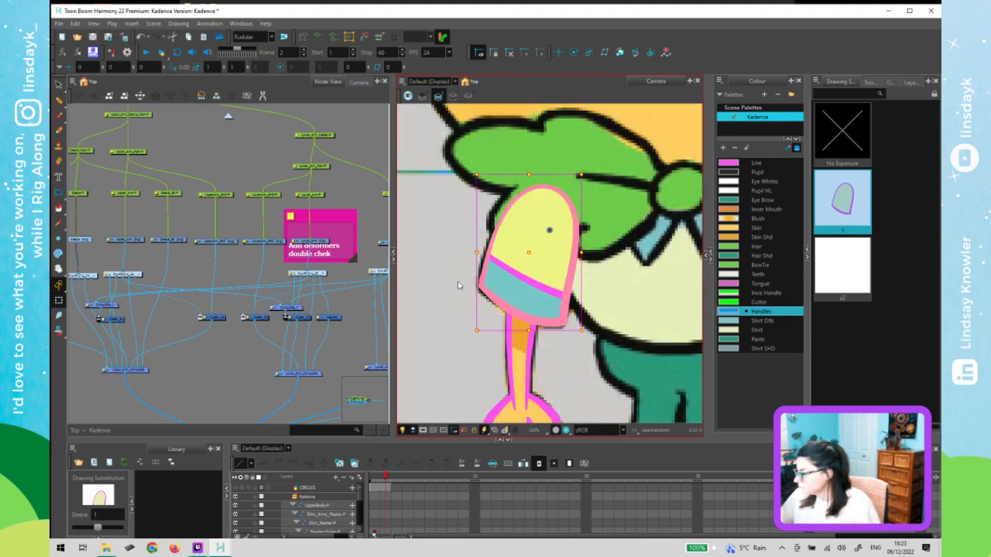
- Pull in the contour points at both ends of the Sleeve_BK ellipse with the Contour Editor so its outline fits the cuff
click(496, 294)
drag(496, 294, 503, 294)
click(494, 301)
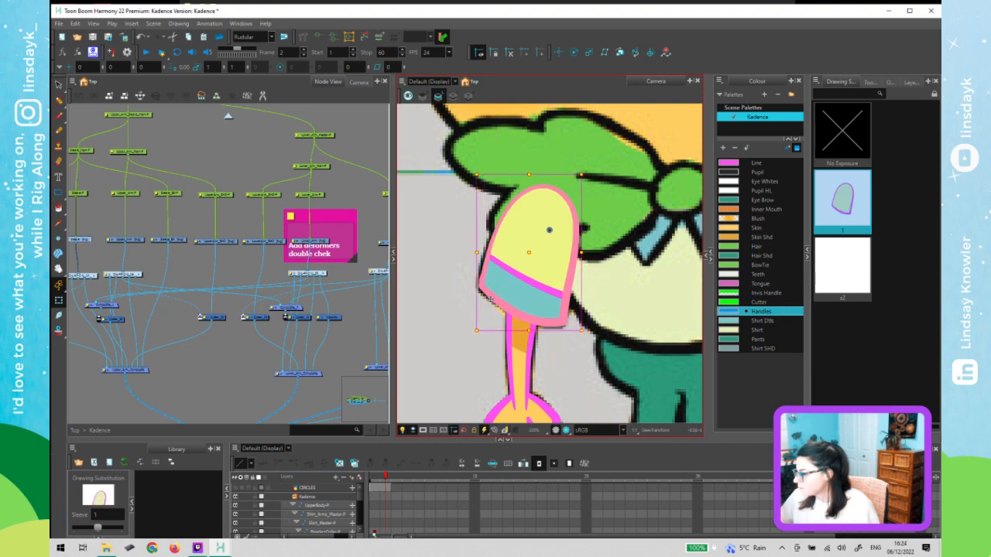
click(489, 319)
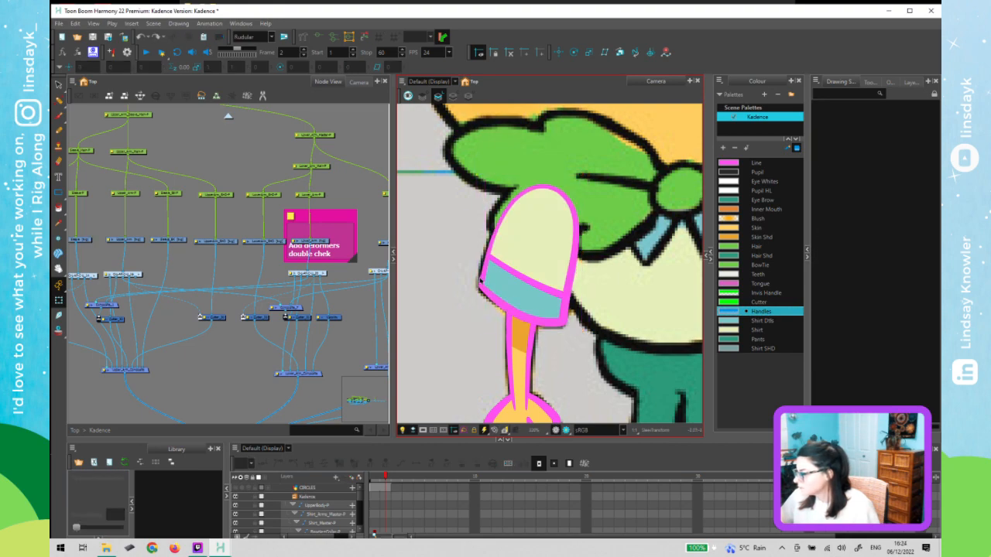
click(481, 281)
key(alt+s)
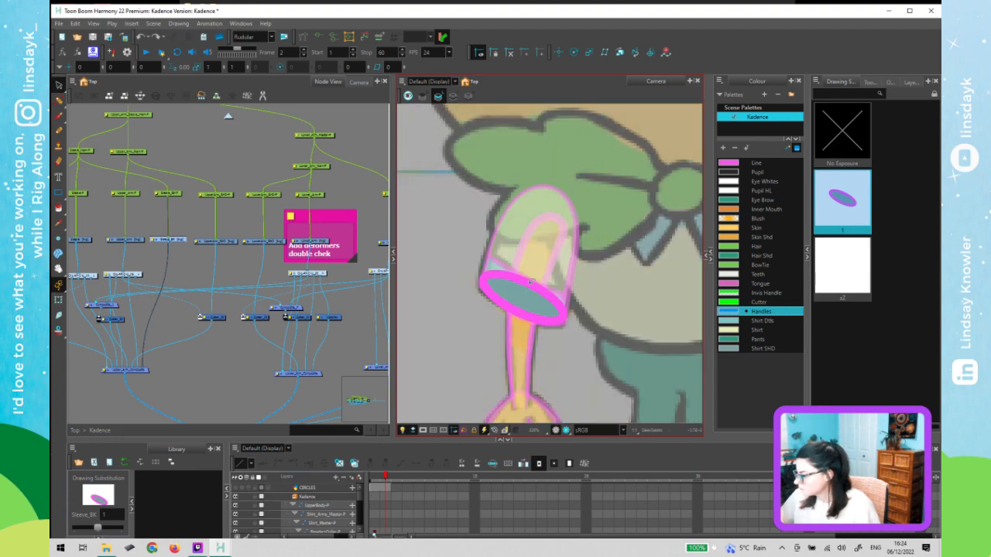
key(alt+q)
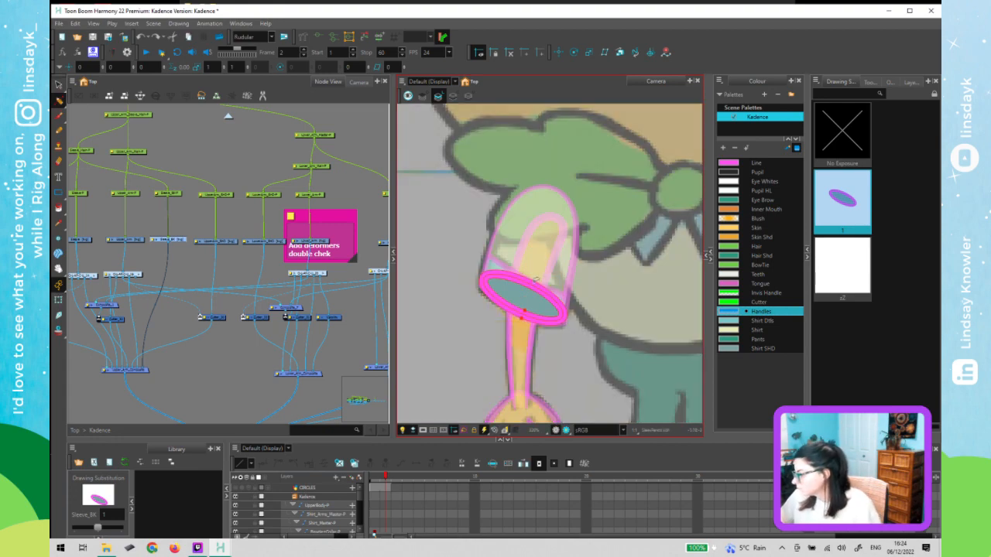
click(532, 284)
click(482, 279)
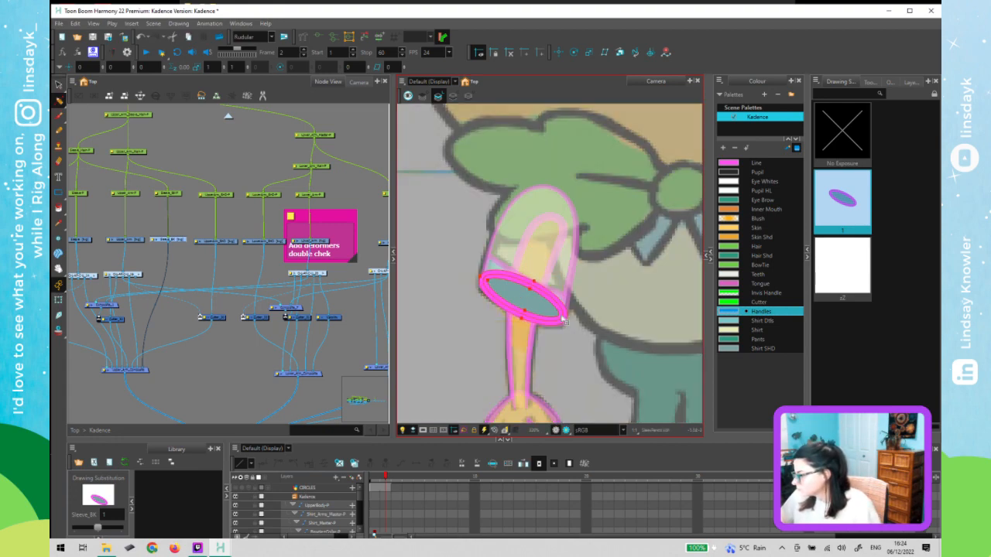
scroll(563, 320, up, 2)
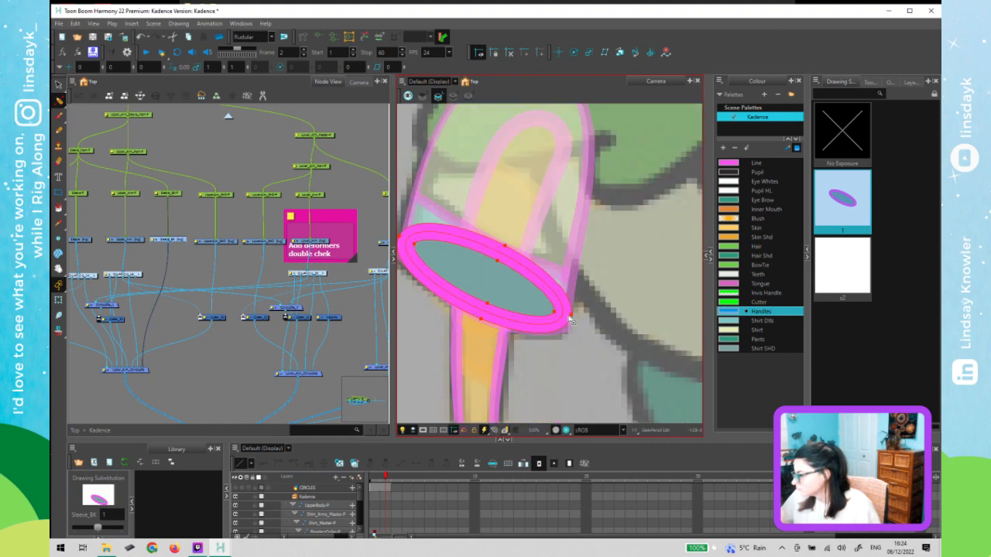
click(570, 320)
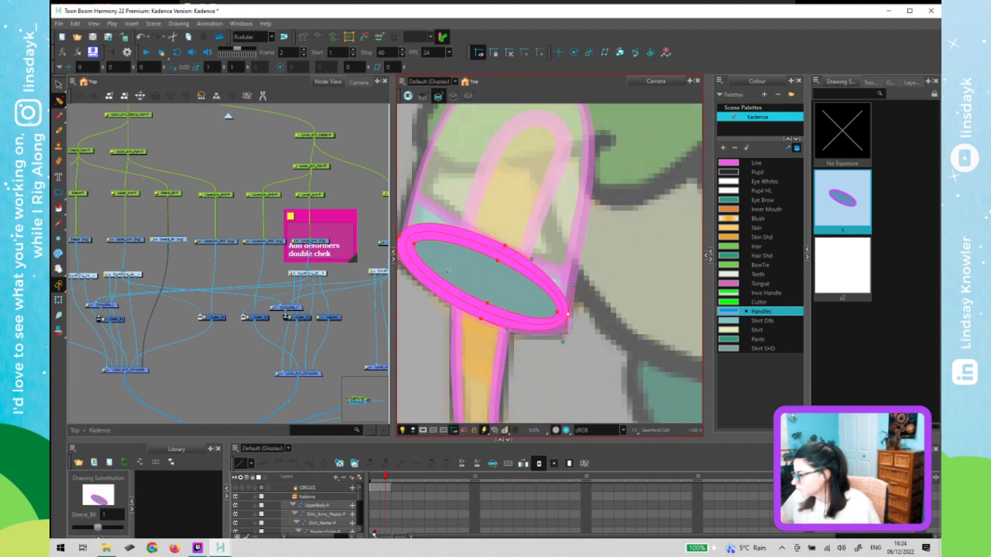
click(412, 249)
- Check the points around the Sleeve_BK drawing's outline, save the scene and deselect the drawing
key(alt+s)
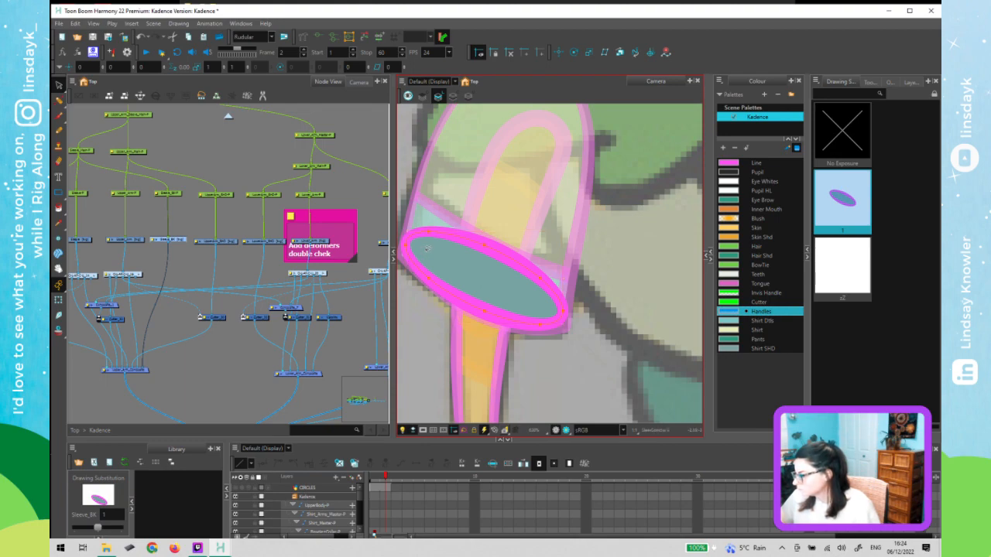
key(alt+q)
mouse_move(492, 248)
mouse_down()
mouse_move(422, 212)
mouse_move(404, 225)
mouse_move(406, 284)
mouse_move(468, 288)
mouse_up()
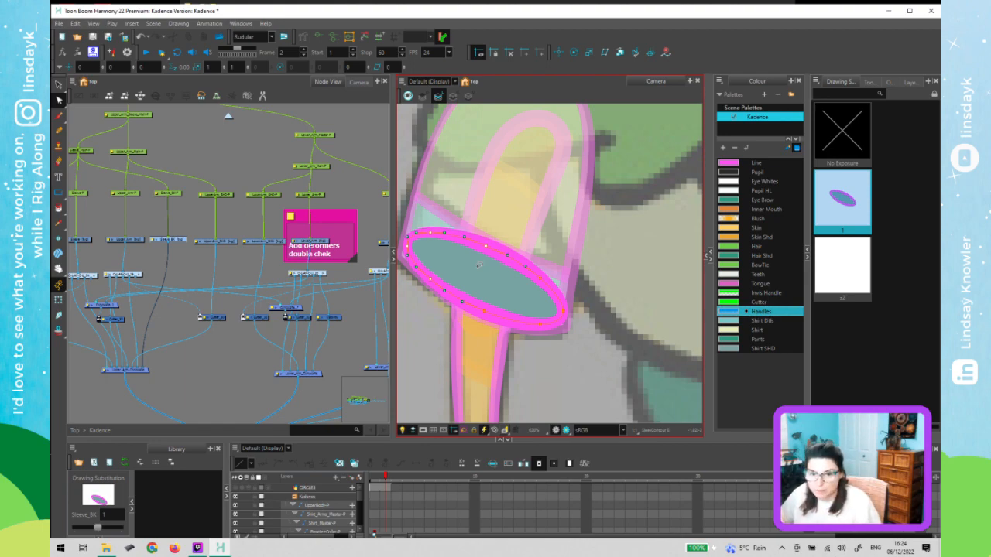
key(shift+t)
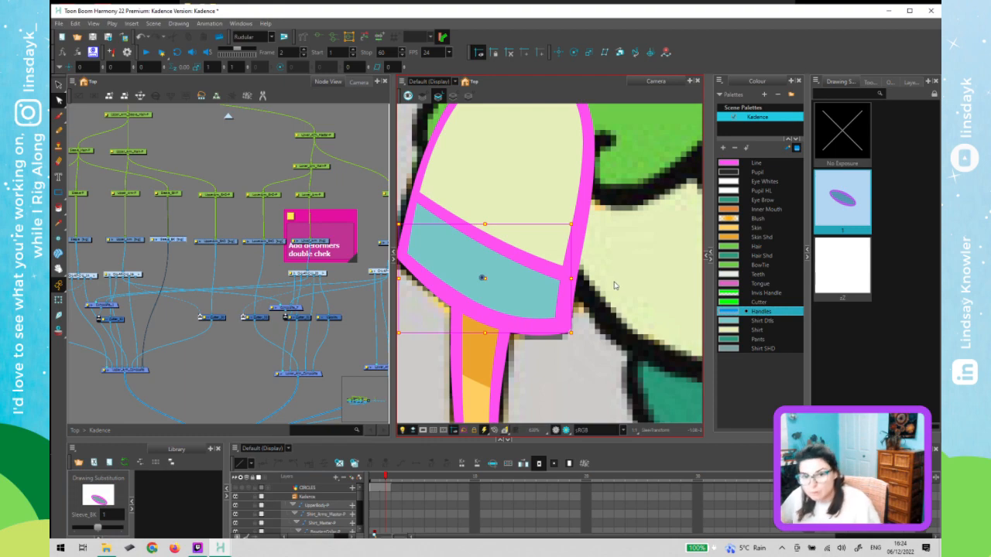
key(1)
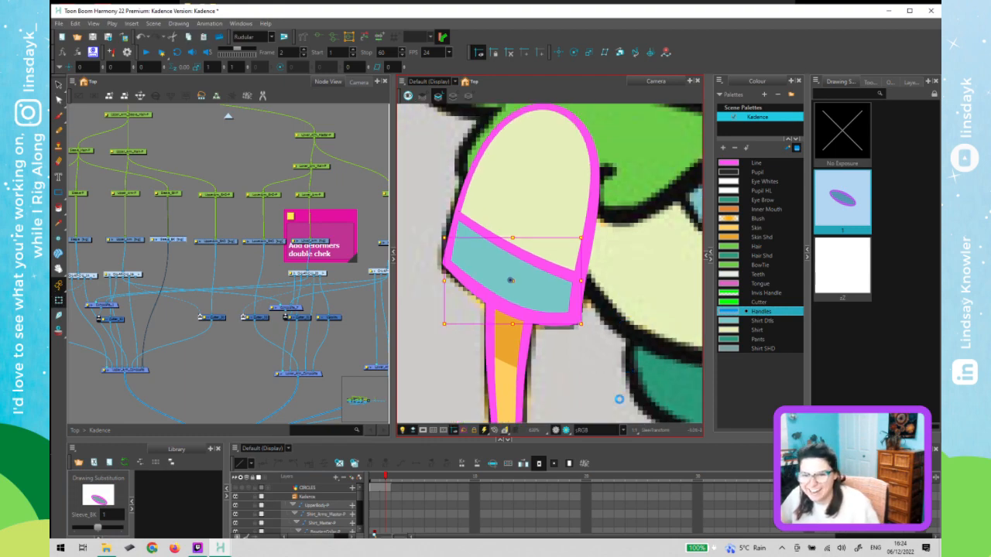
click(582, 357)
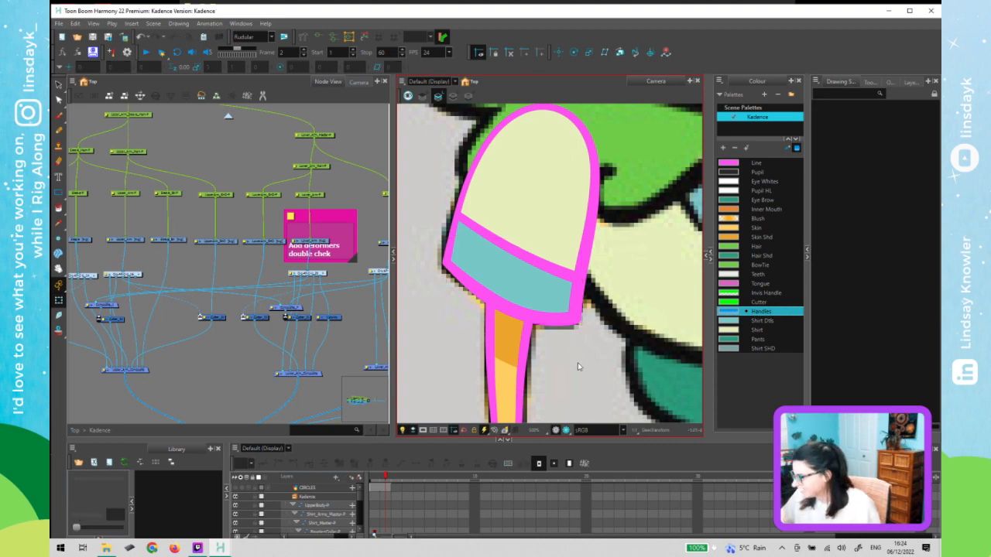
scroll(577, 362, down, 3)
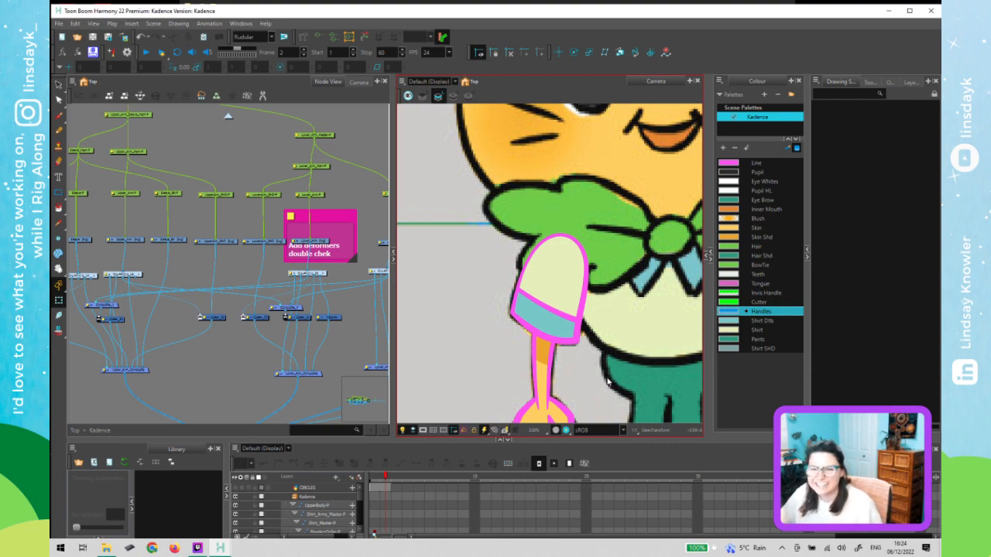
- Delete the "Add deformers" line from the pink arm to-do note's text and close its properties
drag(602, 374, 564, 332)
scroll(565, 340, down, 2)
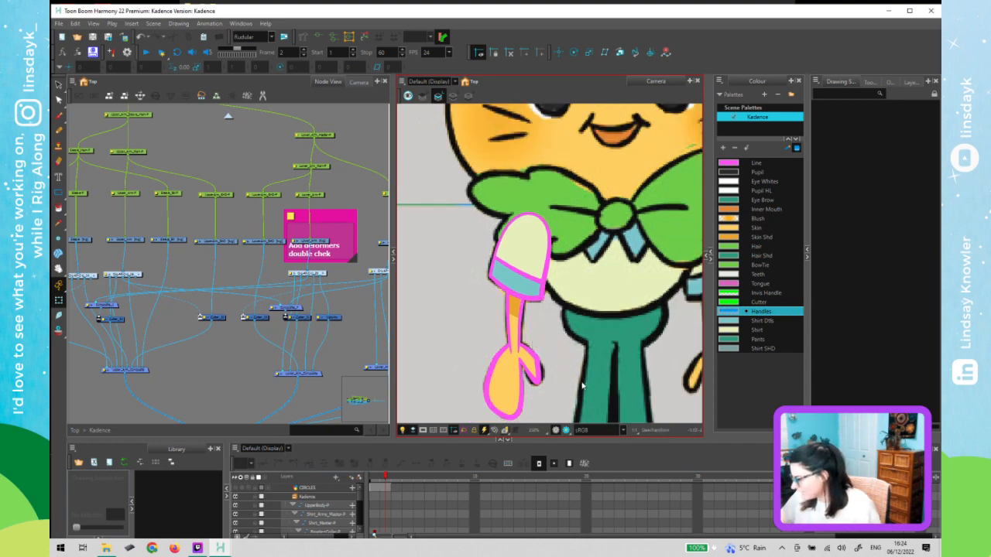
drag(567, 379, 572, 370)
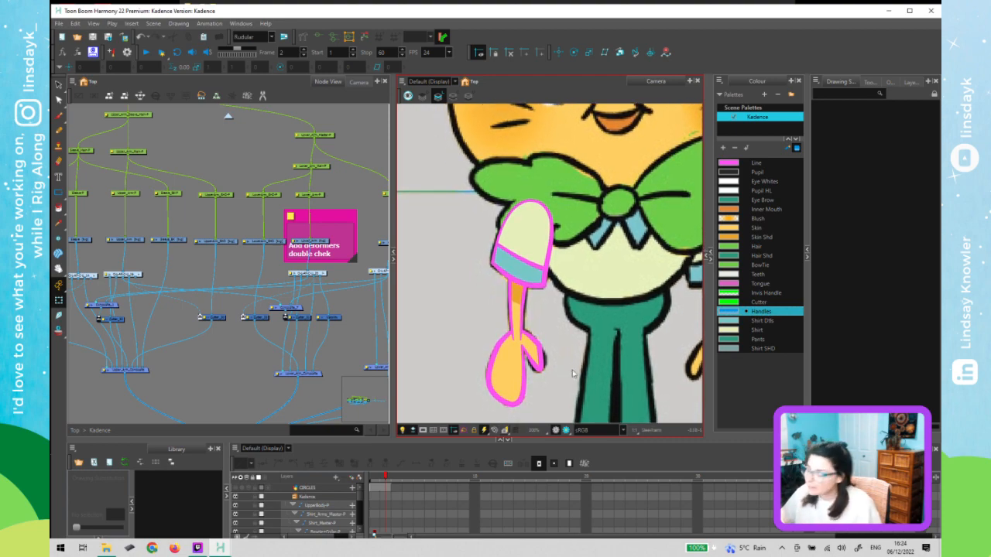
click(359, 329)
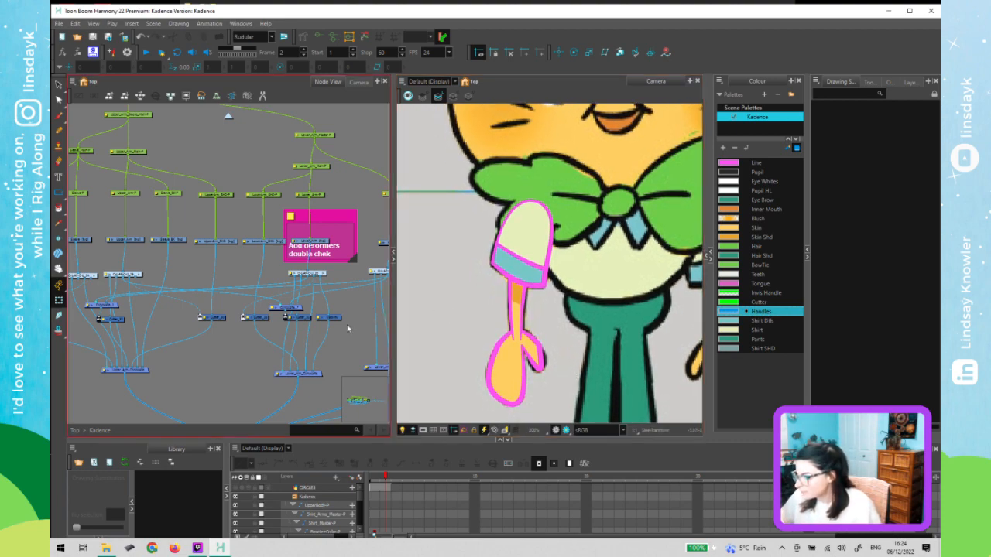
scroll(203, 283, down, 5)
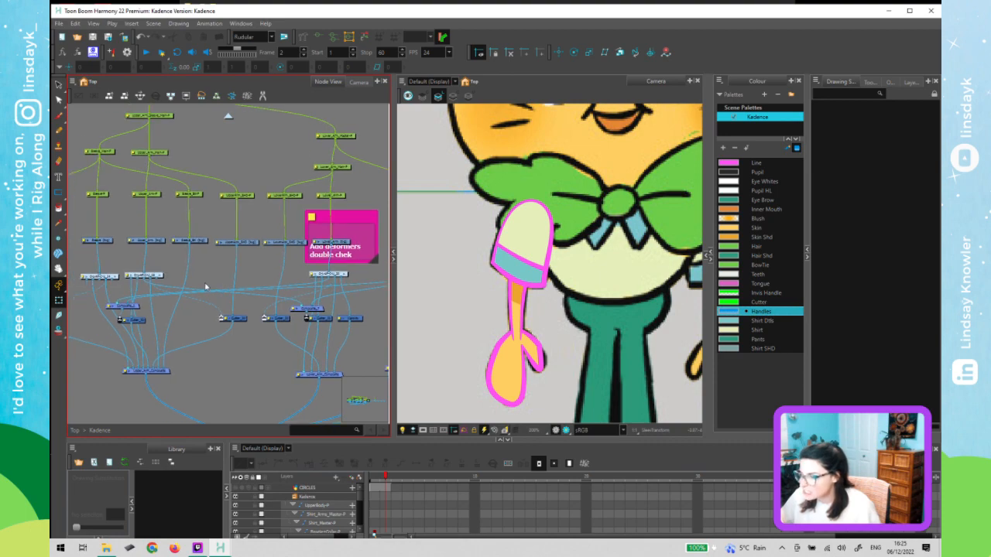
scroll(205, 286, down, 2)
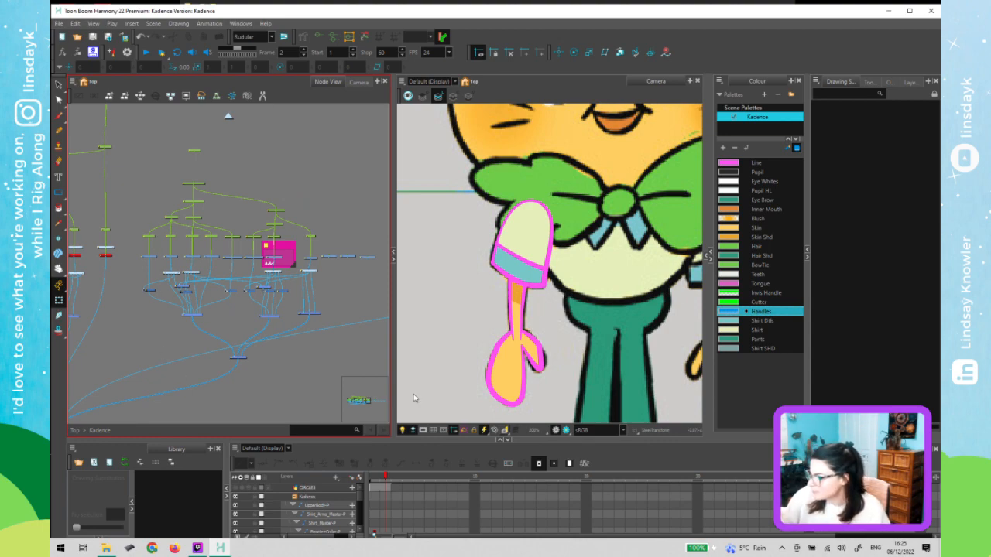
double_click(277, 242)
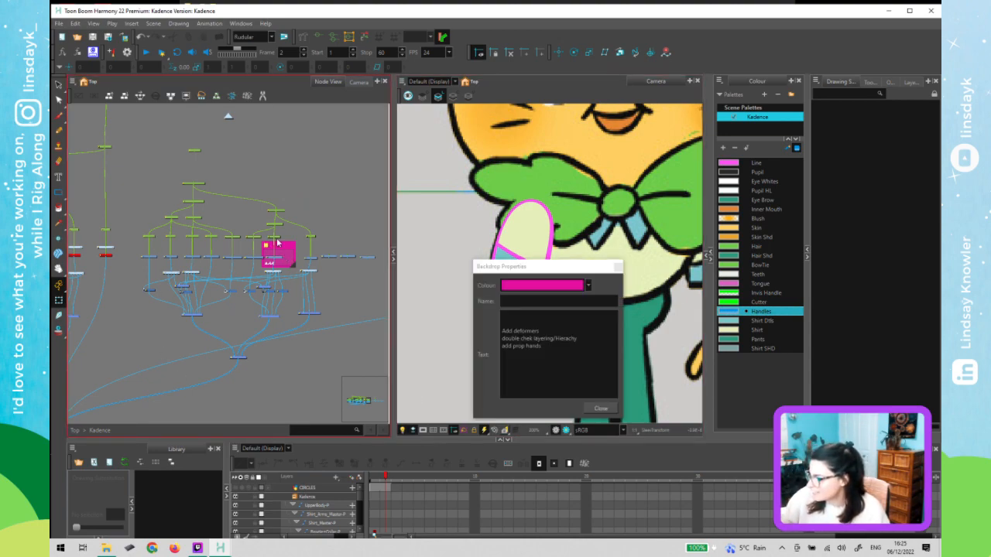
click(534, 317)
key(Delete)
key(Delete)
key(Delete)
key(Delete)
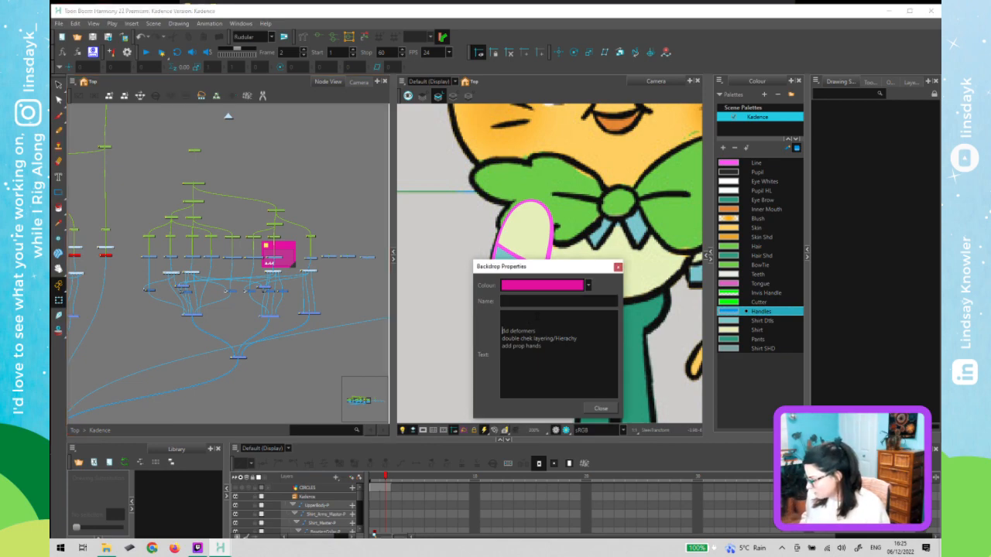
key(Delete)
key(Delete)
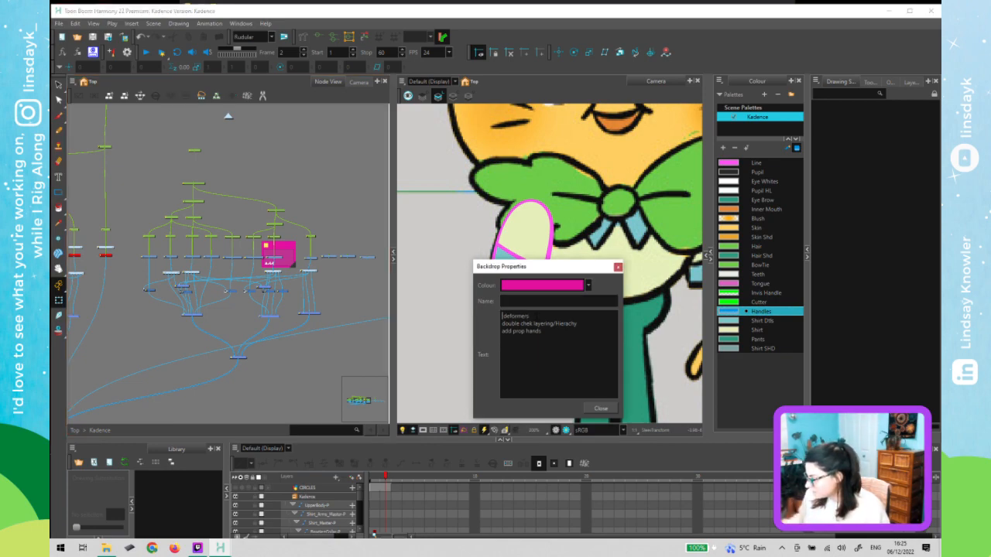
key(Delete)
key(Delete)
key(Delete)
key(Delete)
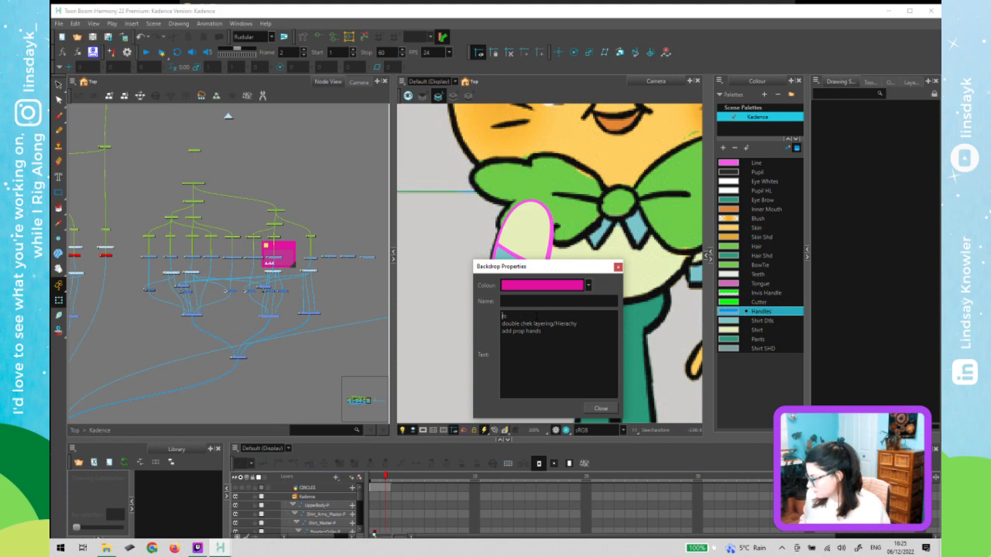
key(Delete)
click(617, 267)
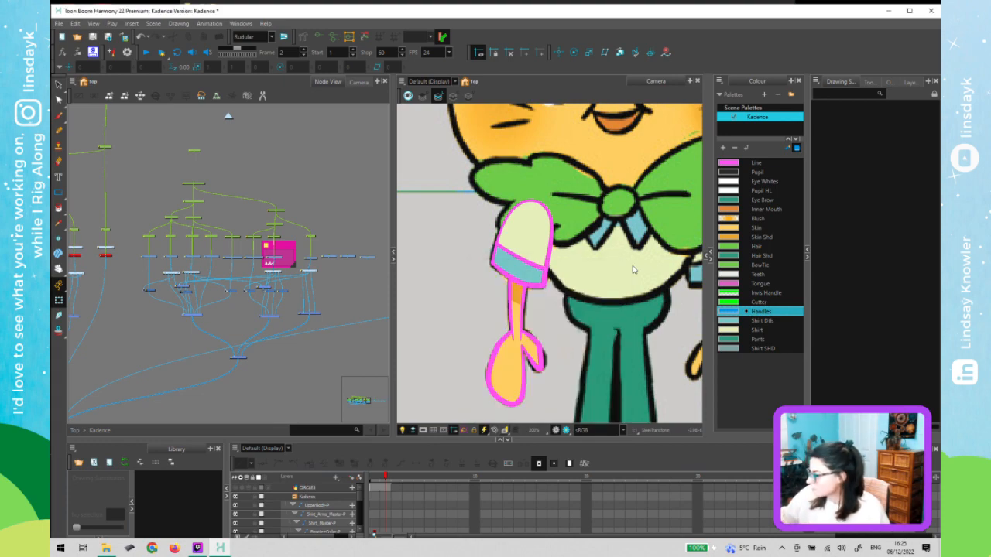
- Disable the sleeve detail's cutter and the row of arm drawing nodes beside Sleeve_Dtl, isolating the full blue cuff band
scroll(199, 285, up, 4)
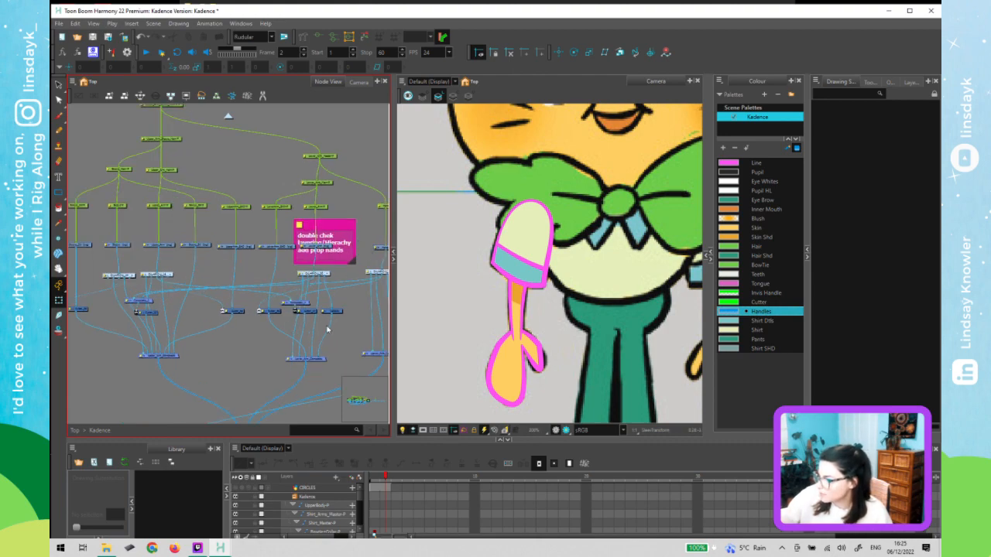
click(87, 246)
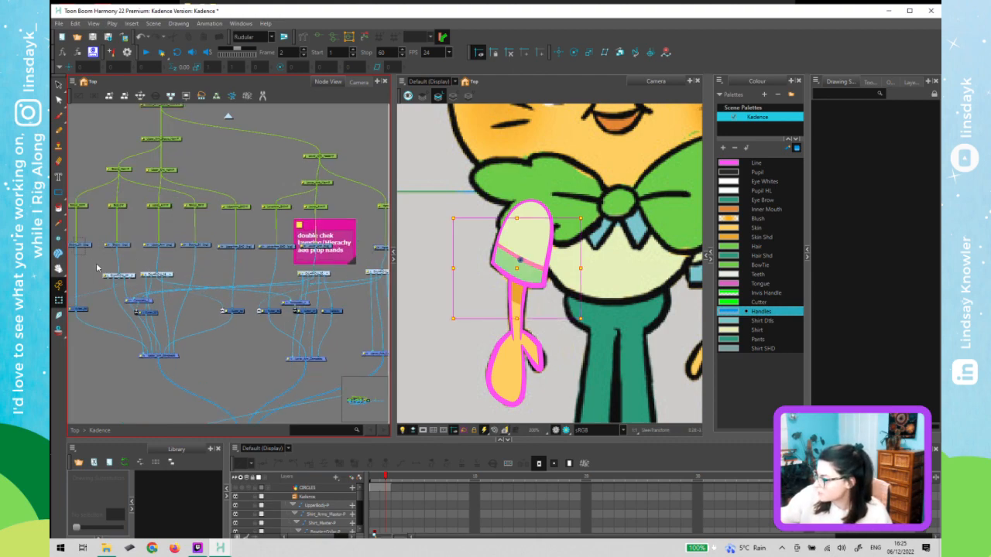
mouse_move(201, 261)
mouse_down()
mouse_move(209, 261)
mouse_move(202, 281)
mouse_up()
click(165, 331)
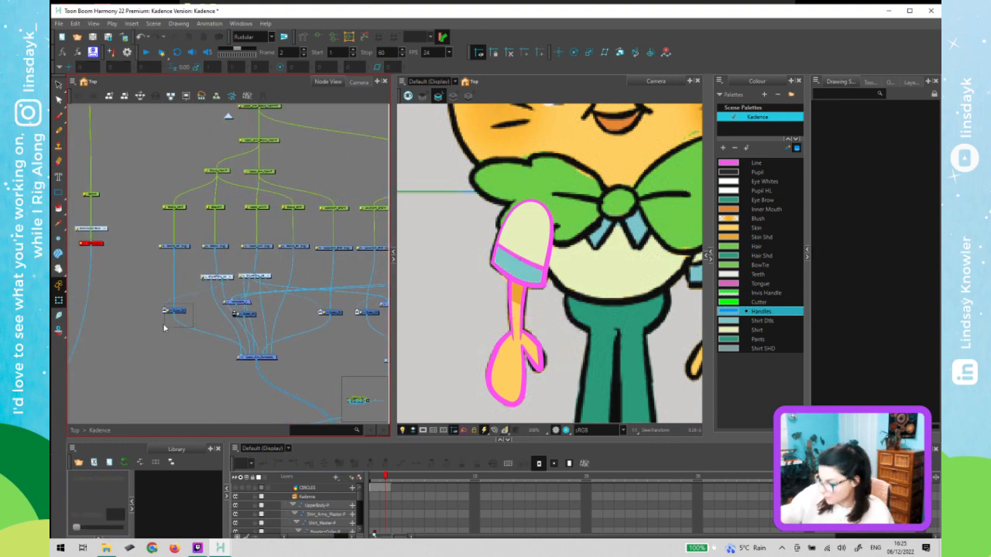
click(165, 310)
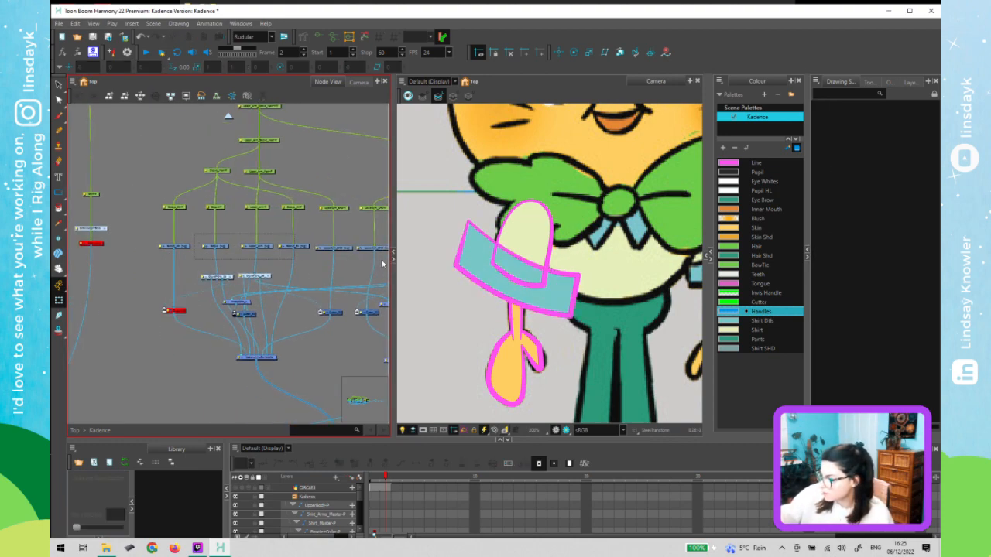
drag(383, 264, 389, 267)
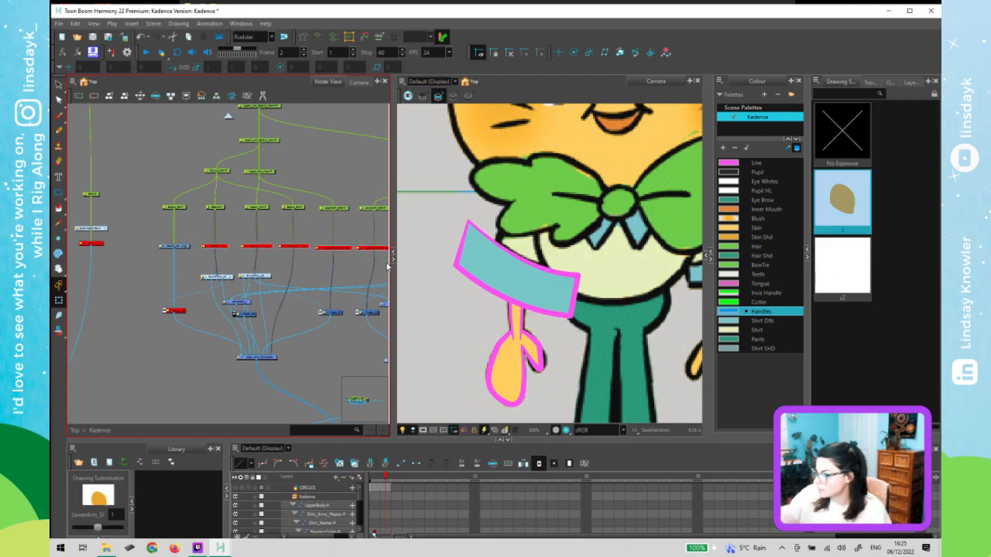
- Select the Sleeve_Dtl drawing and set the Rigging tool to Envelope mode
drag(187, 231, 166, 258)
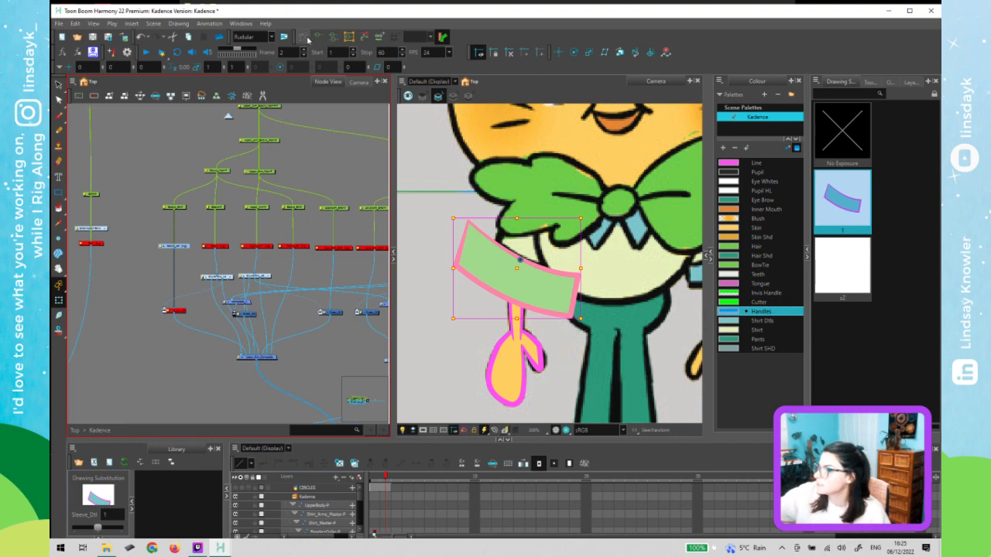
click(304, 37)
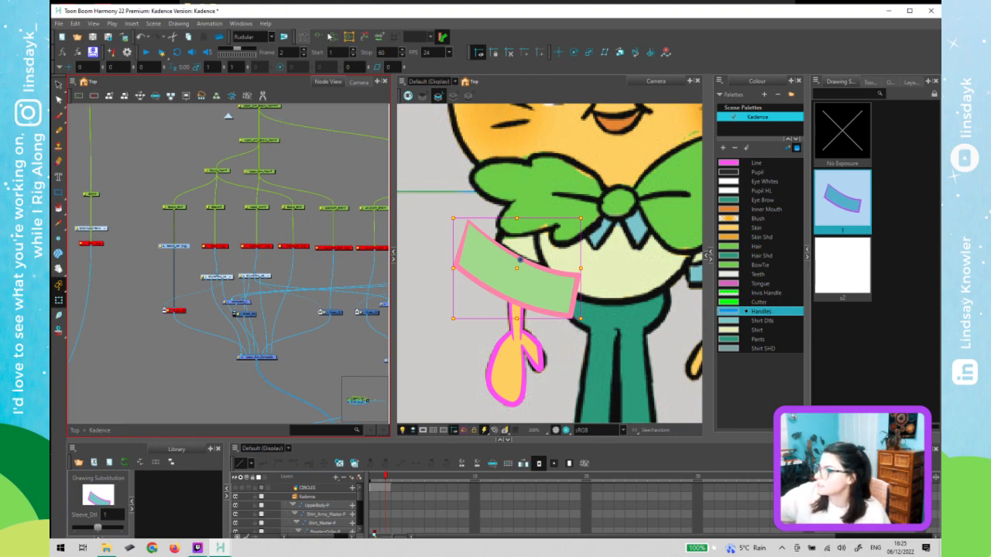
click(878, 94)
click(867, 82)
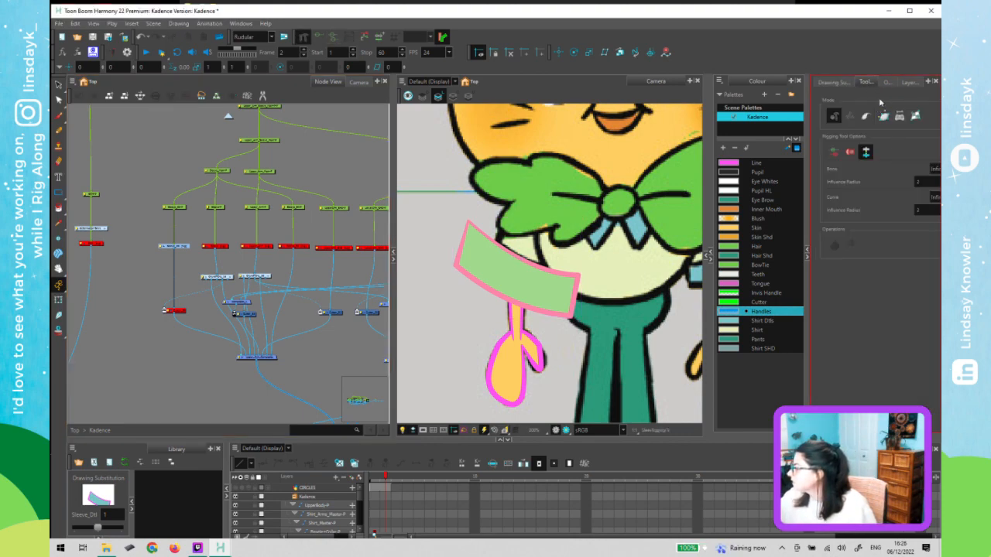
click(885, 117)
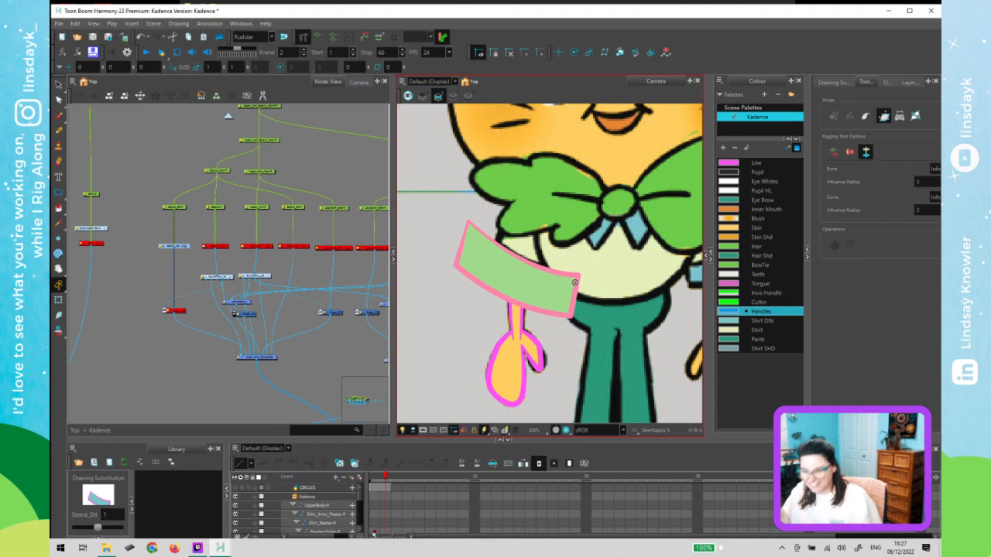
click(182, 259)
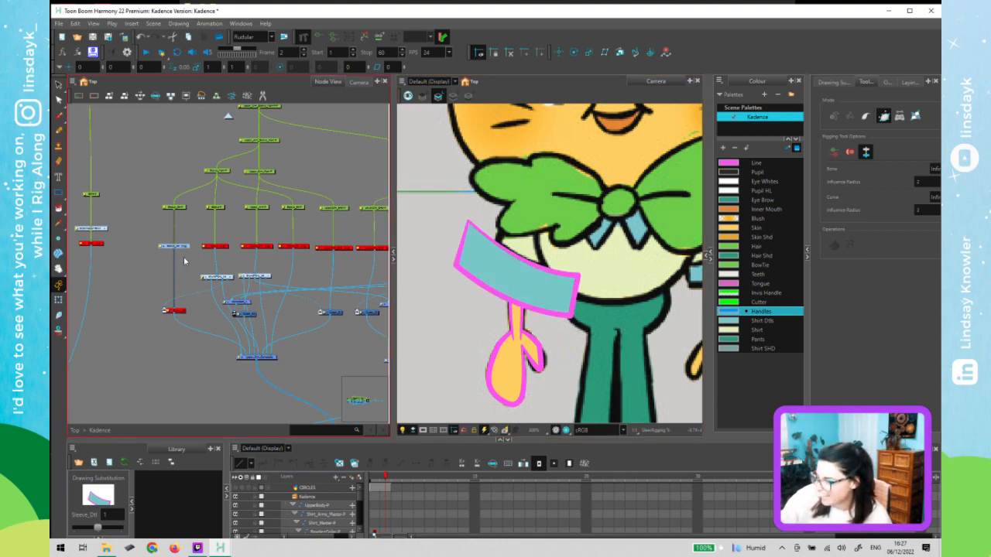
click(416, 364)
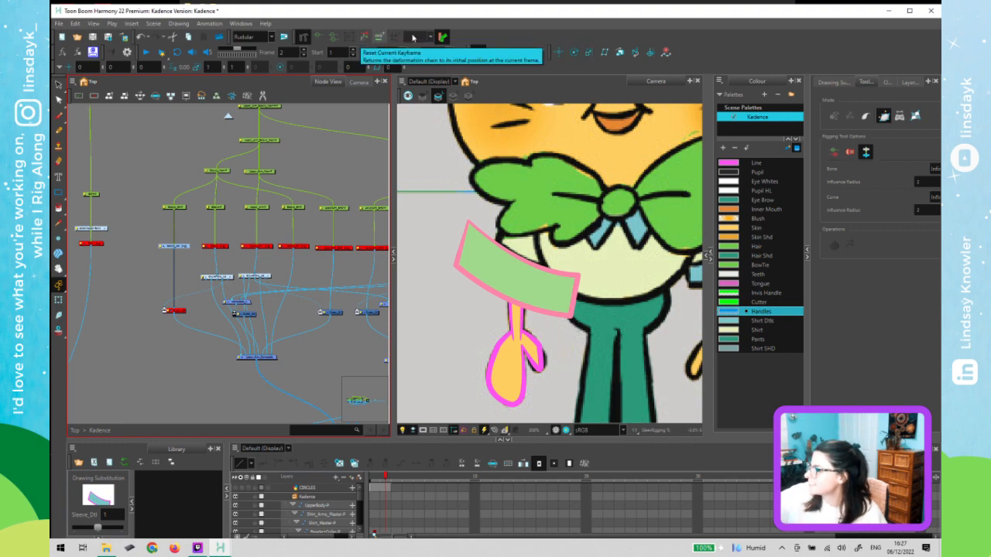
click(881, 116)
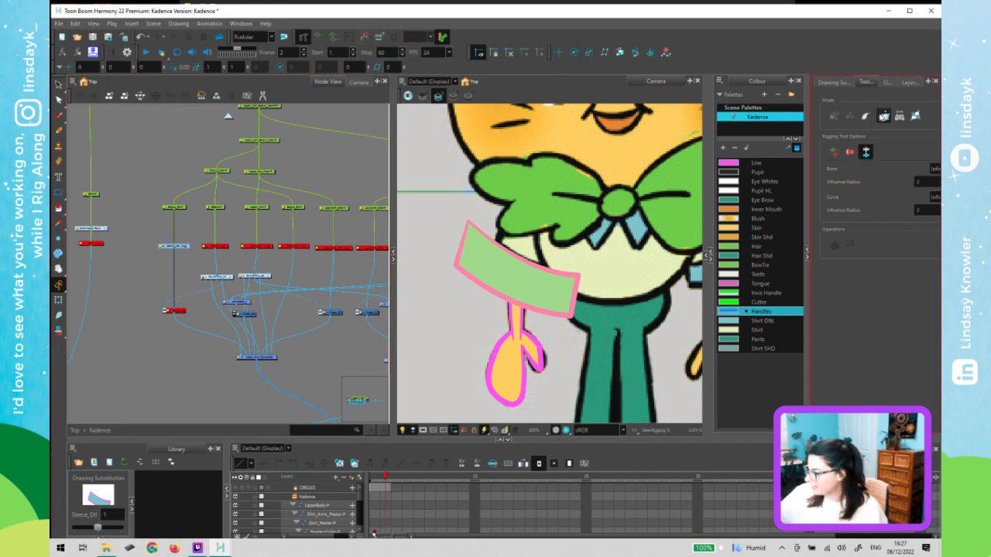
- Draw a closed envelope deformer around the Sleeve_Dtl cuff band with a point at each of its four corners
click(467, 220)
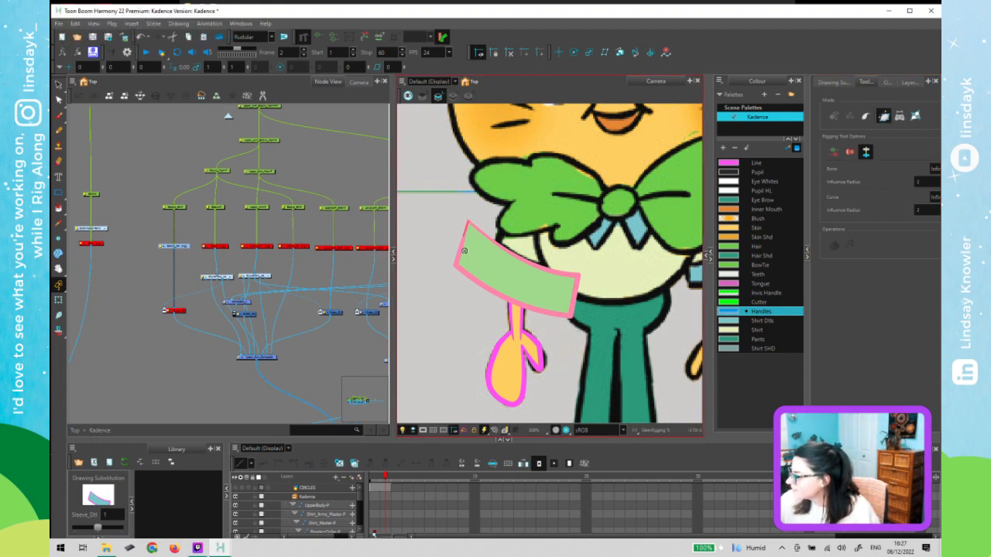
click(456, 265)
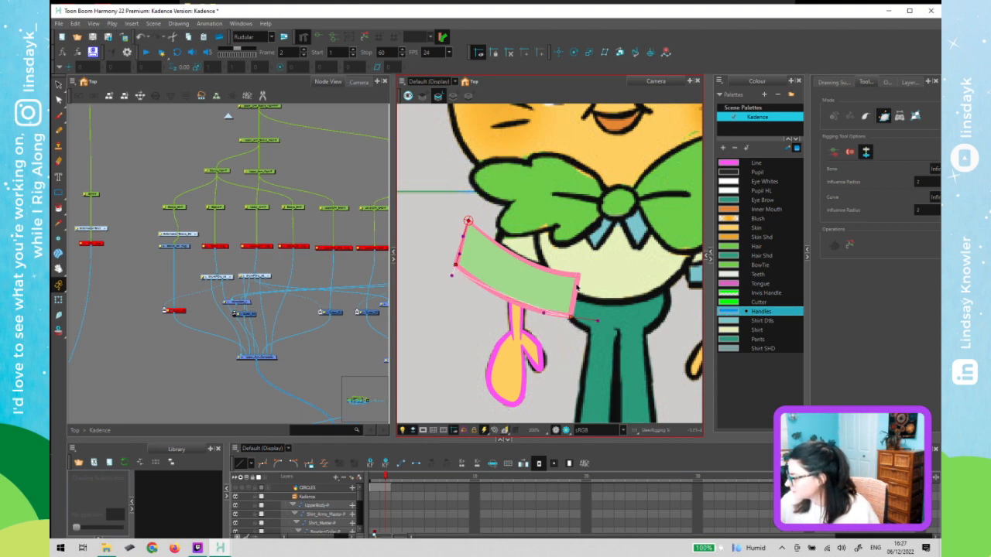
click(578, 276)
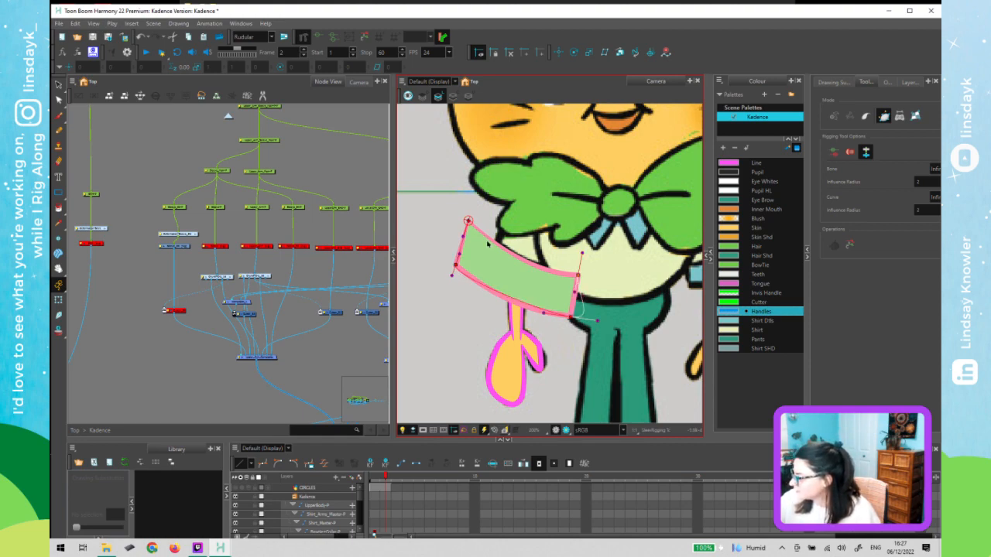
key(Escape)
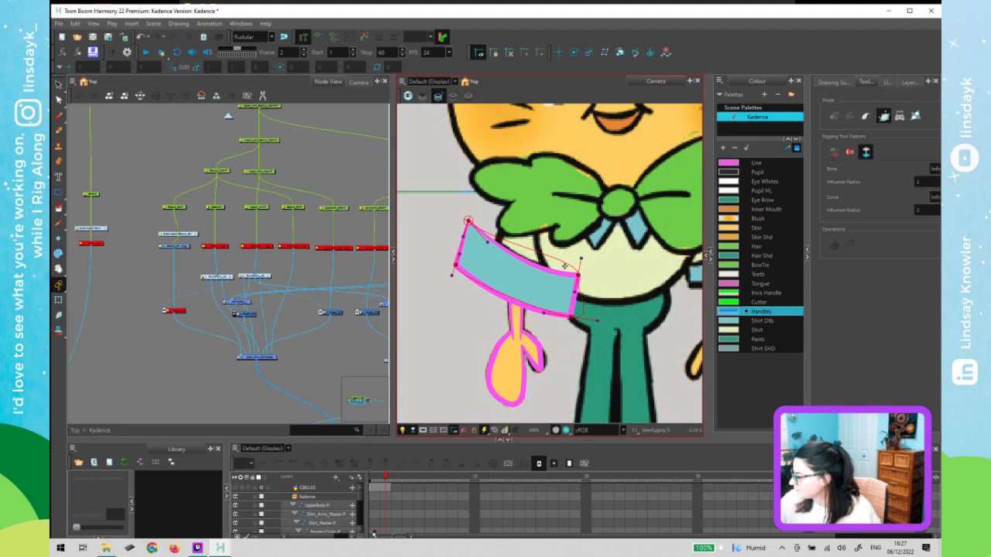
click(562, 272)
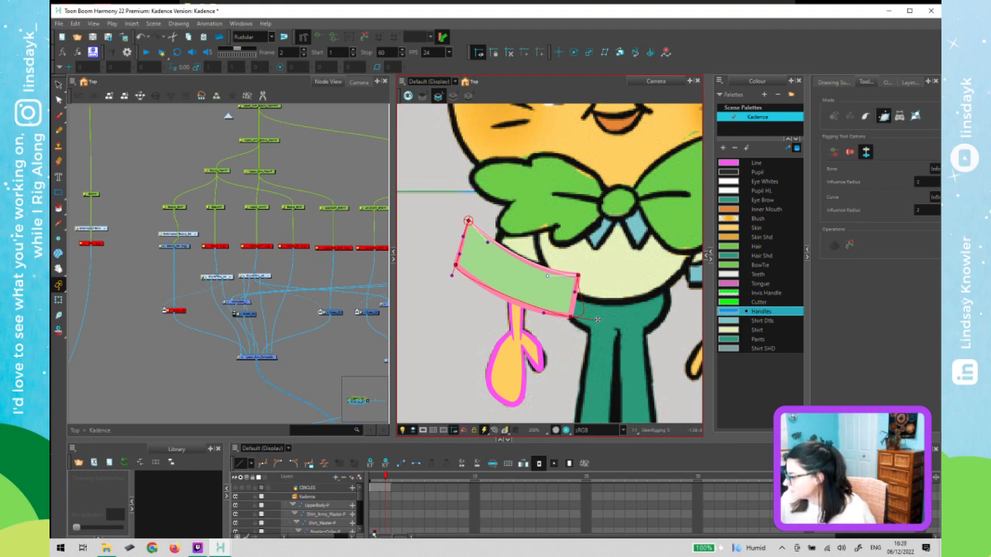
- Adjust the cuff envelope's handles and lower inner corner to follow the band's edges, and line up its deformation node above Sleeve_Dtl
drag(597, 321, 573, 306)
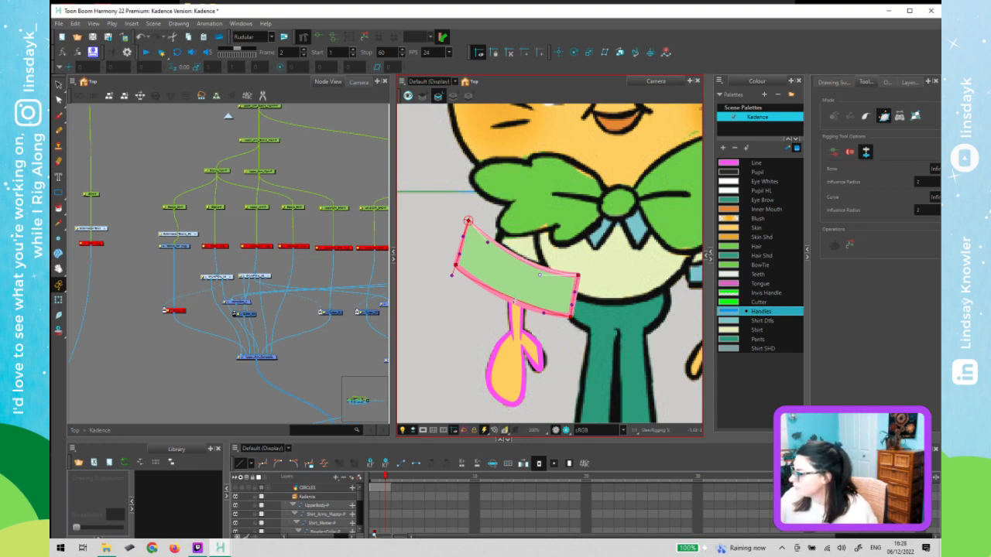
drag(544, 313, 532, 314)
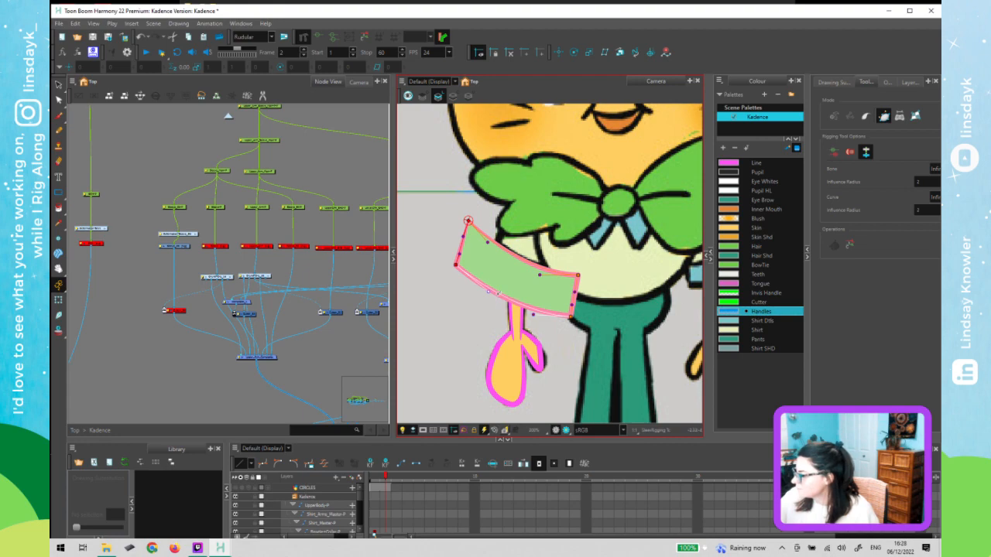
drag(486, 241, 489, 241)
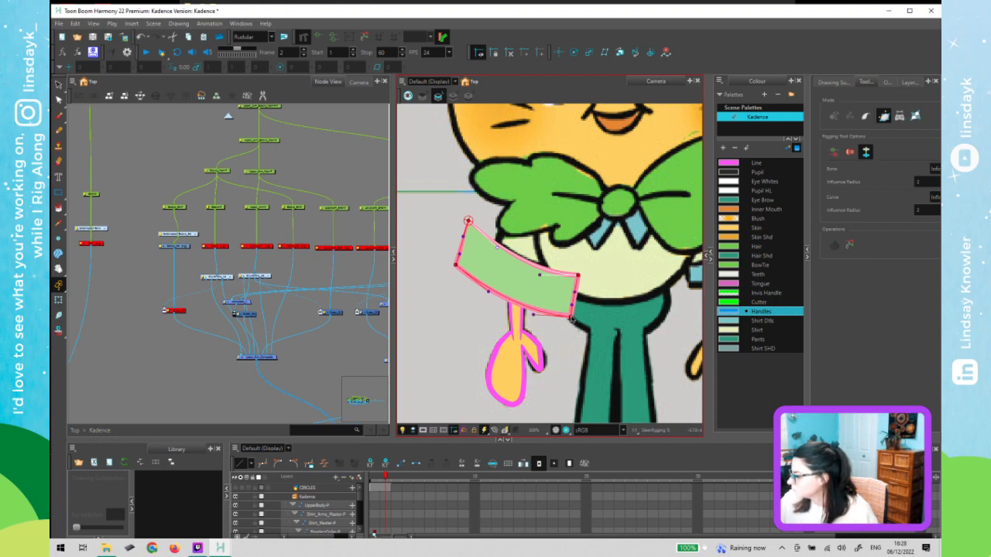
drag(571, 318, 571, 316)
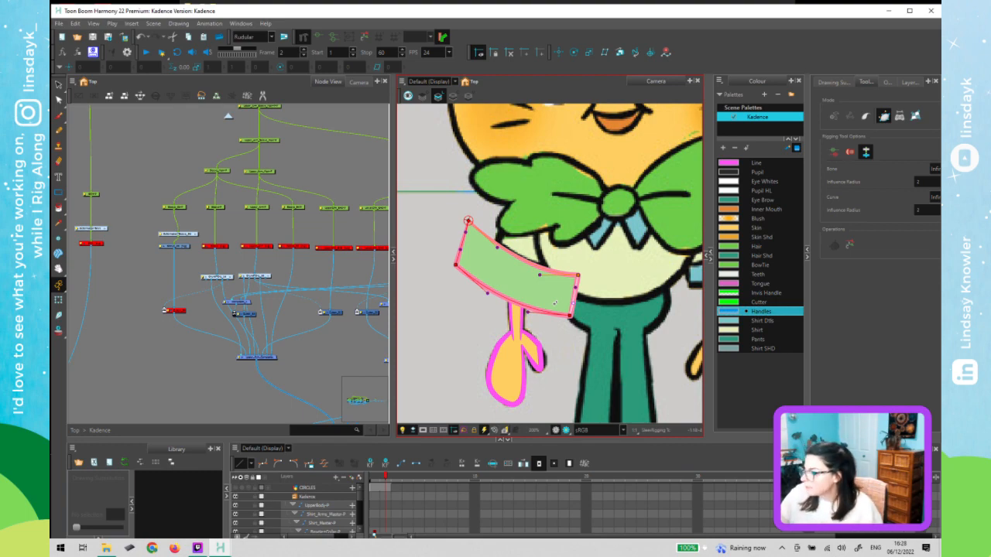
drag(184, 236, 182, 230)
- Re-enable the Sleeve drawing and build an envelope deformer around its outline, starting from the hem's outer corner
click(209, 277)
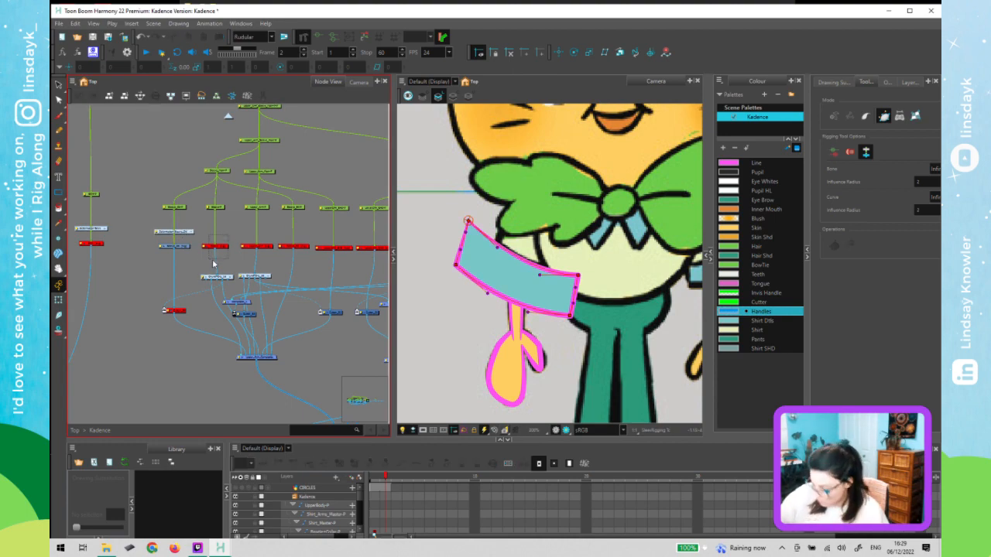
click(546, 283)
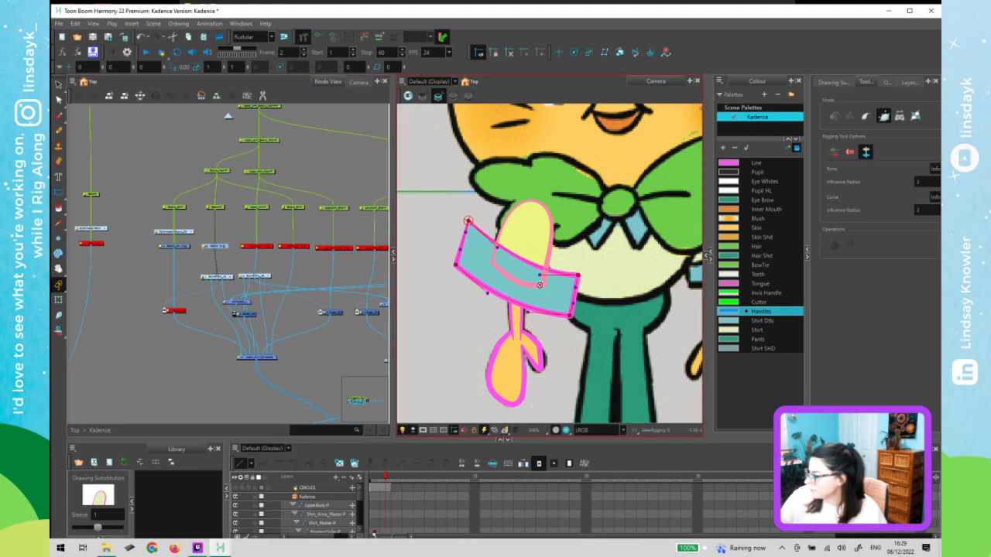
click(327, 165)
click(541, 280)
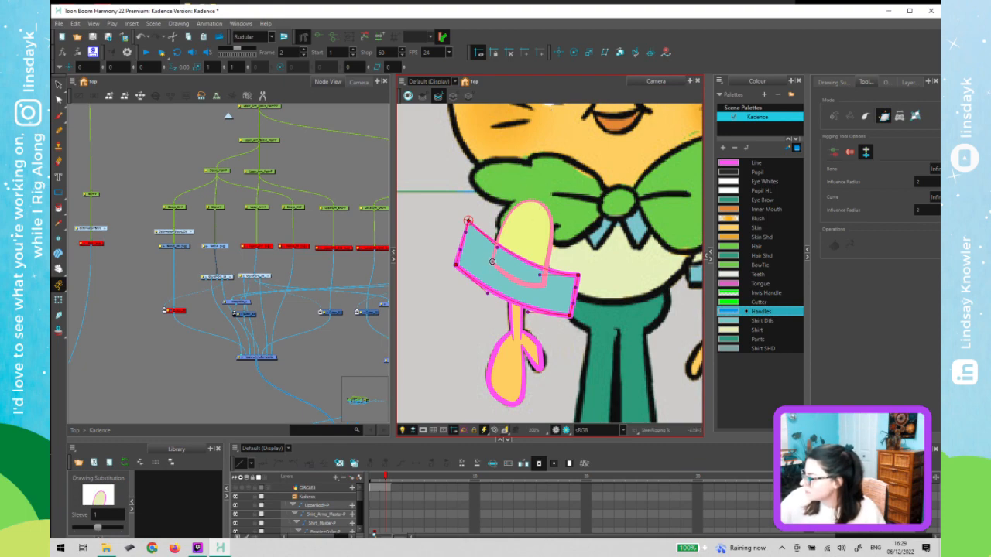
drag(492, 263, 497, 246)
drag(544, 284, 529, 287)
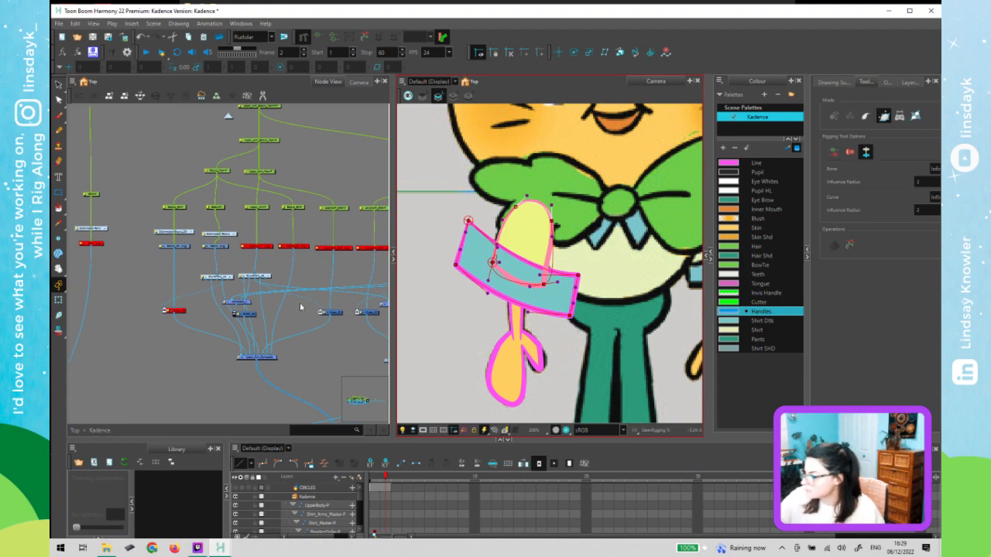
- Select the Sleeve drawing and undo the last points of its envelope deformer
click(175, 260)
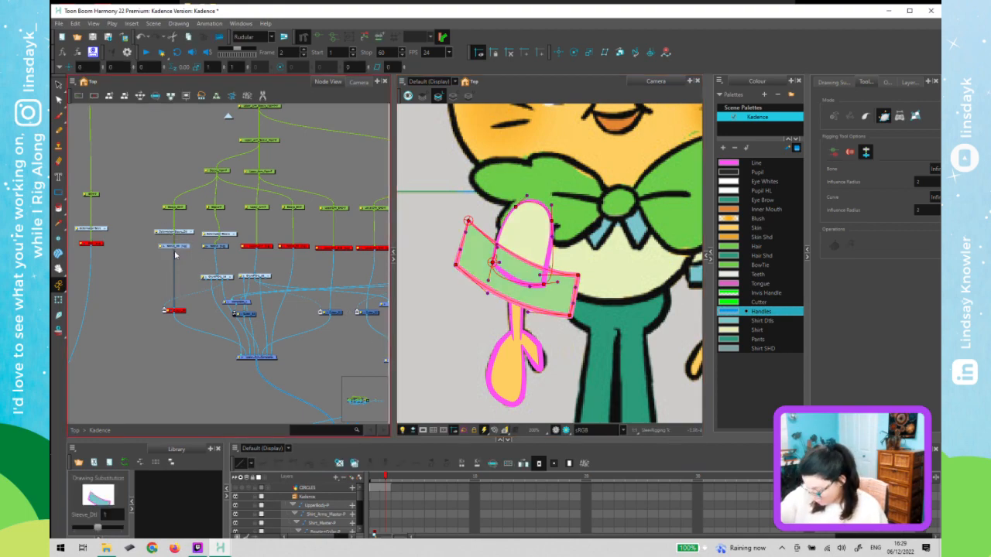
click(223, 249)
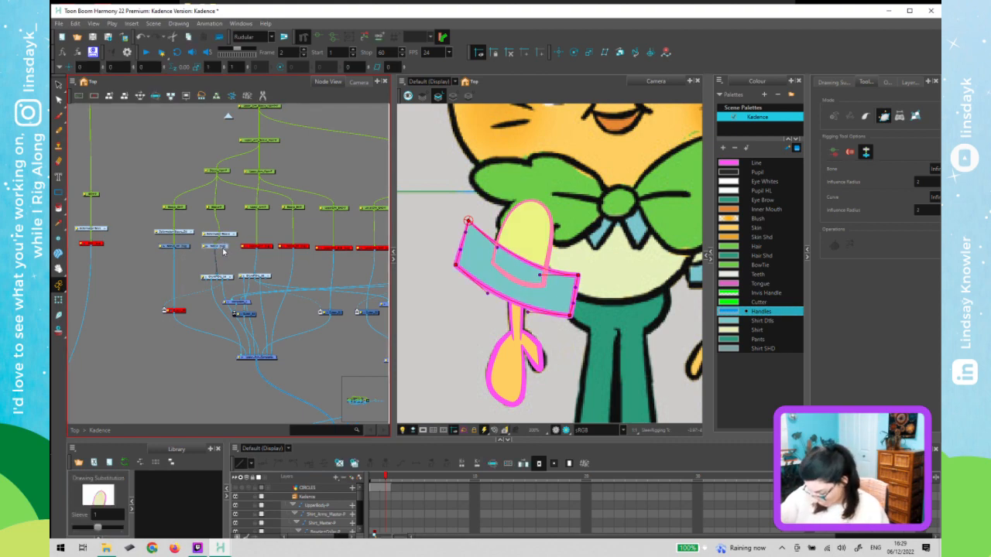
click(535, 227)
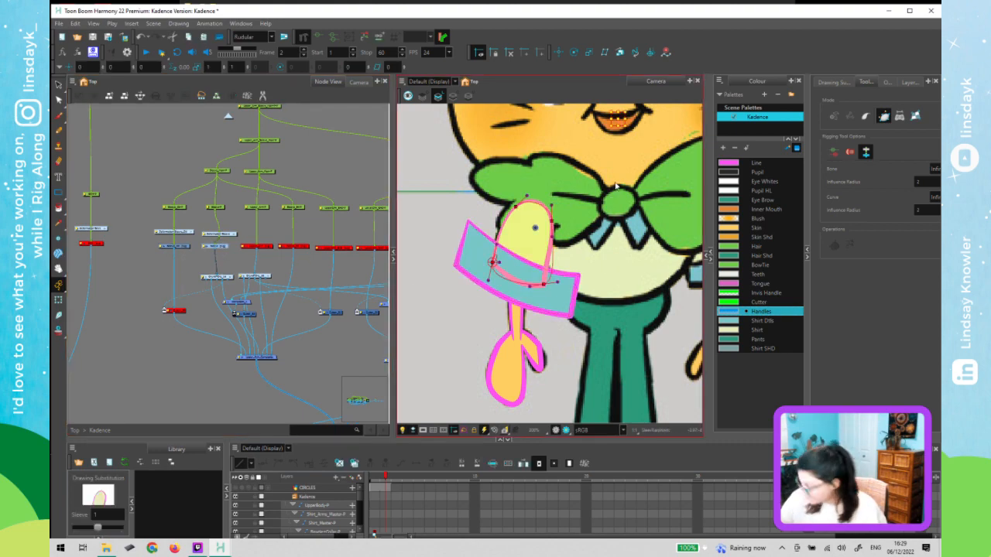
key(ctrl+z)
key(ctrl+z)
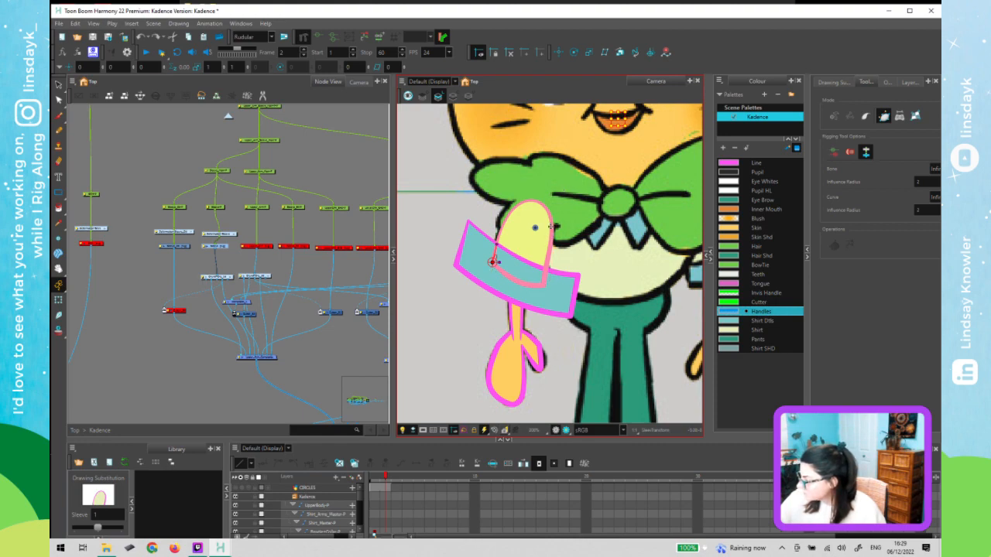
- Redraw the Sleeve envelope along the hem, up the inner side, over the rounded top and closed at the hem's outer corner
click(204, 264)
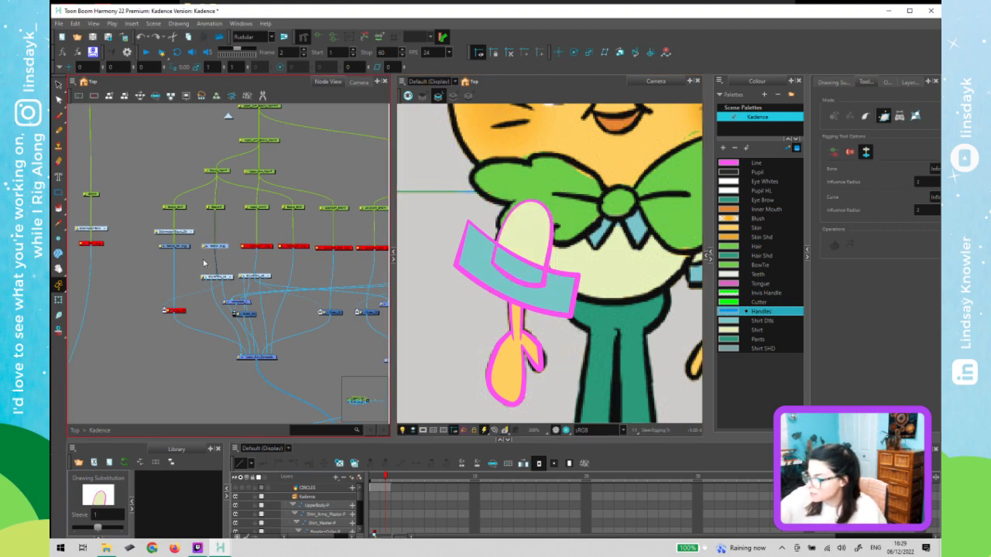
click(208, 247)
click(492, 263)
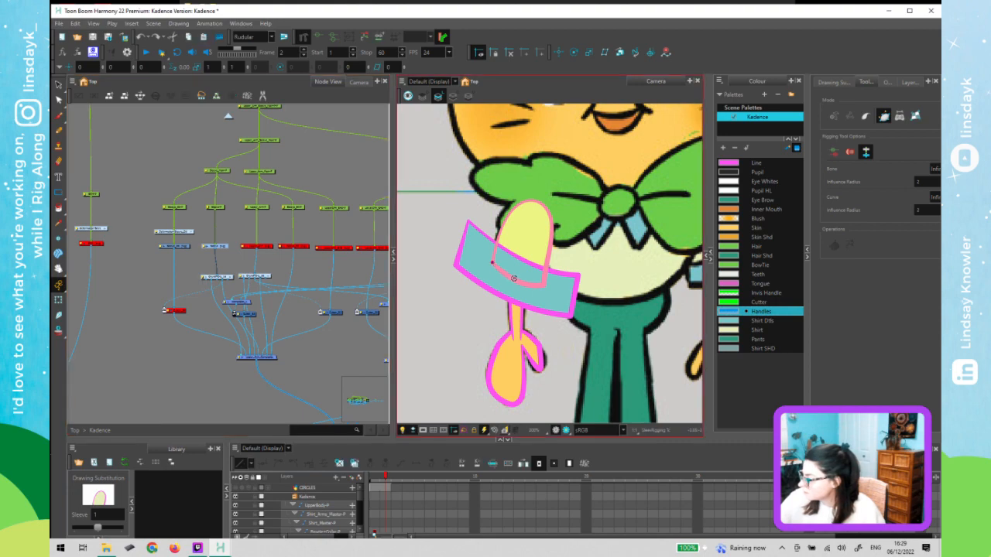
drag(542, 284, 525, 292)
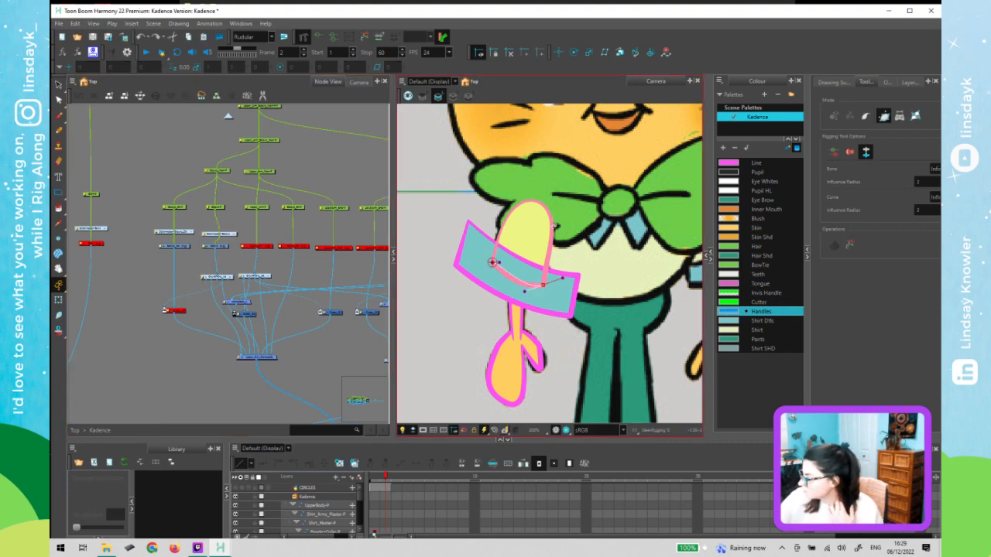
drag(551, 222, 551, 243)
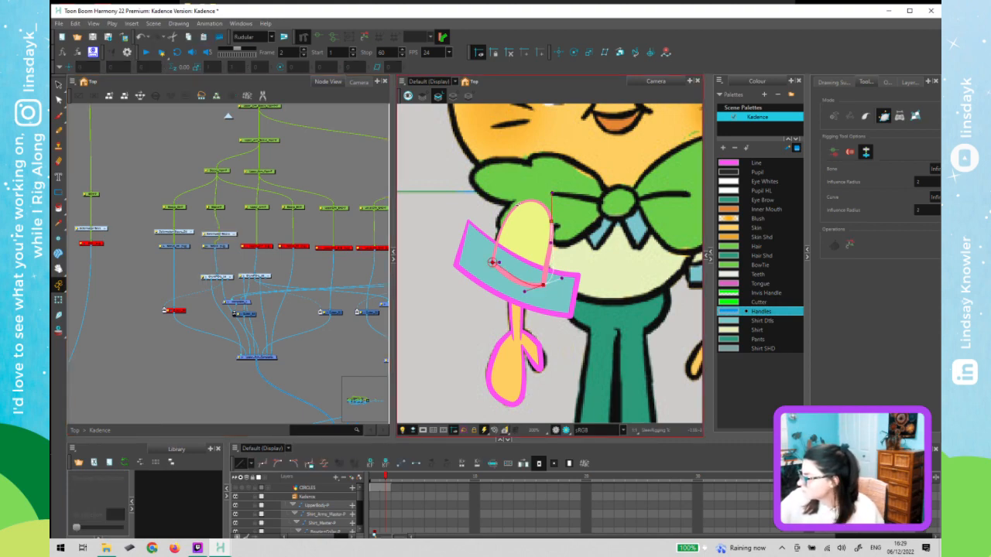
click(529, 199)
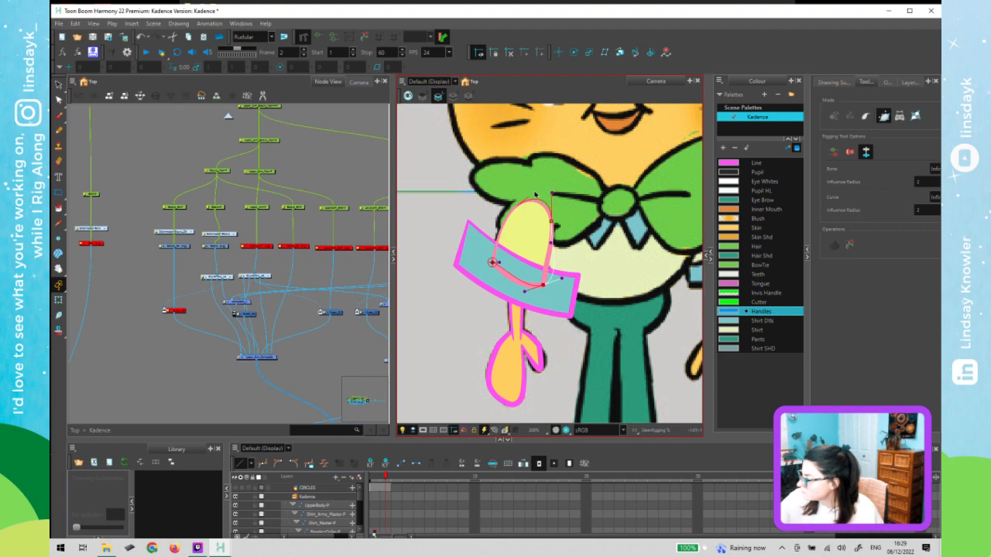
click(493, 262)
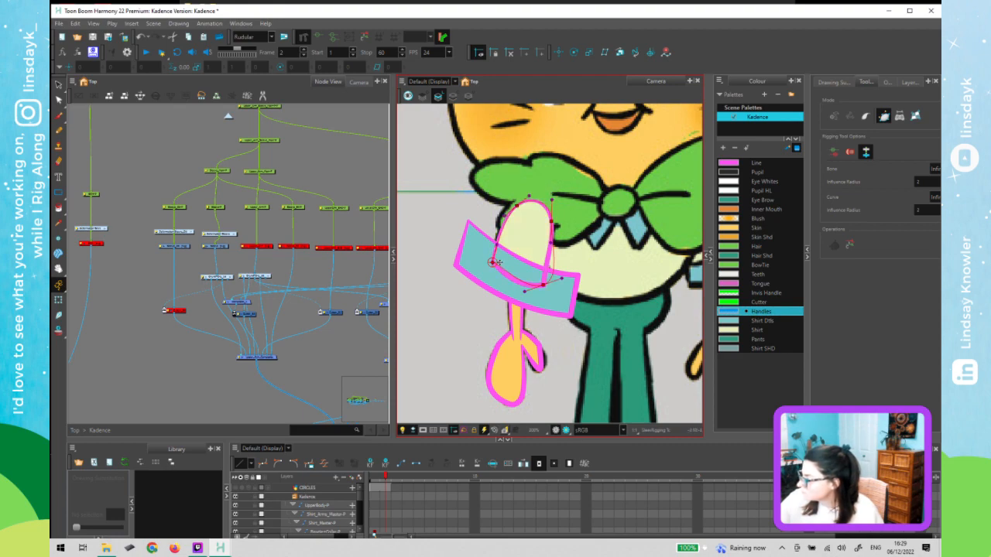
- Adjust the sleeve envelope's hem handles and top point to follow the outline, and line up its deformation node above Sleeve
drag(494, 264, 501, 272)
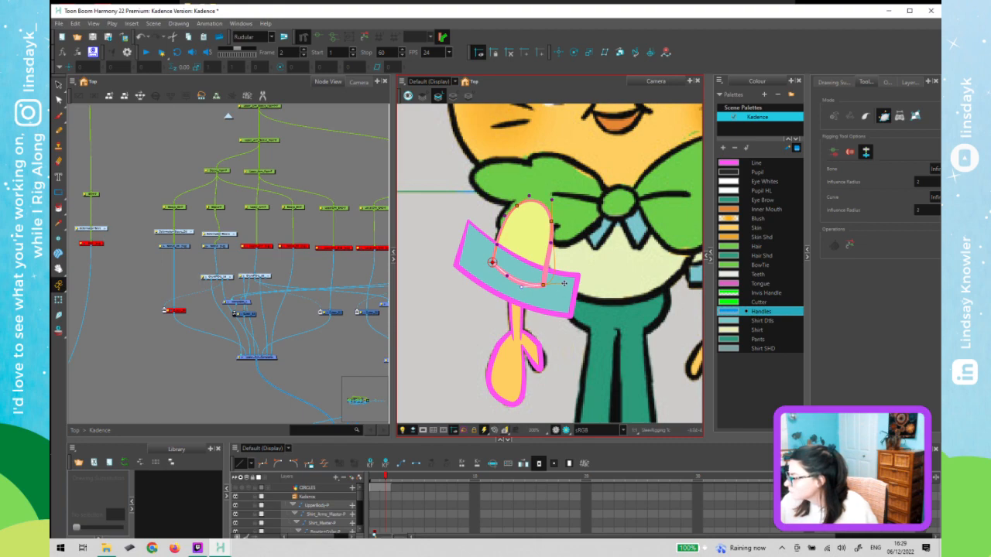
drag(564, 283, 547, 271)
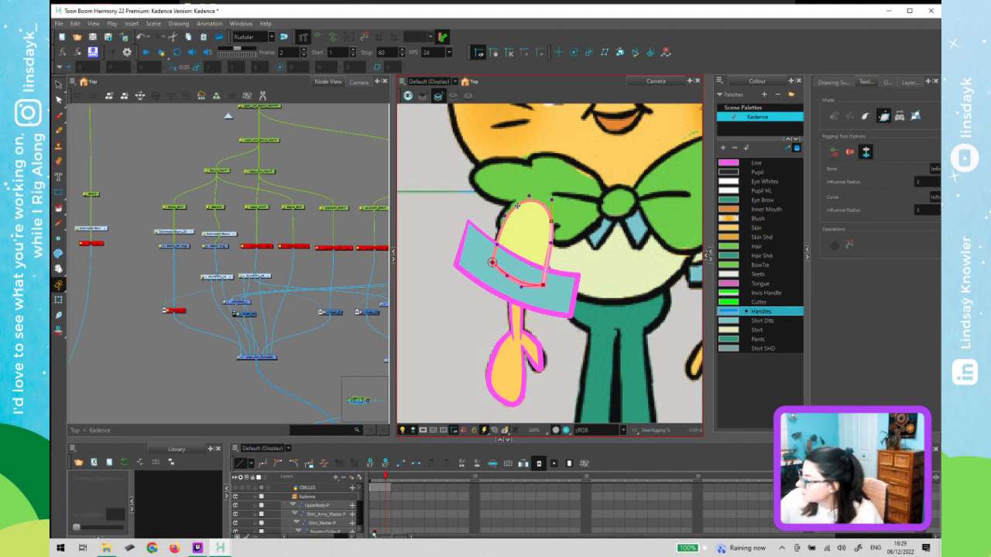
drag(517, 206, 520, 206)
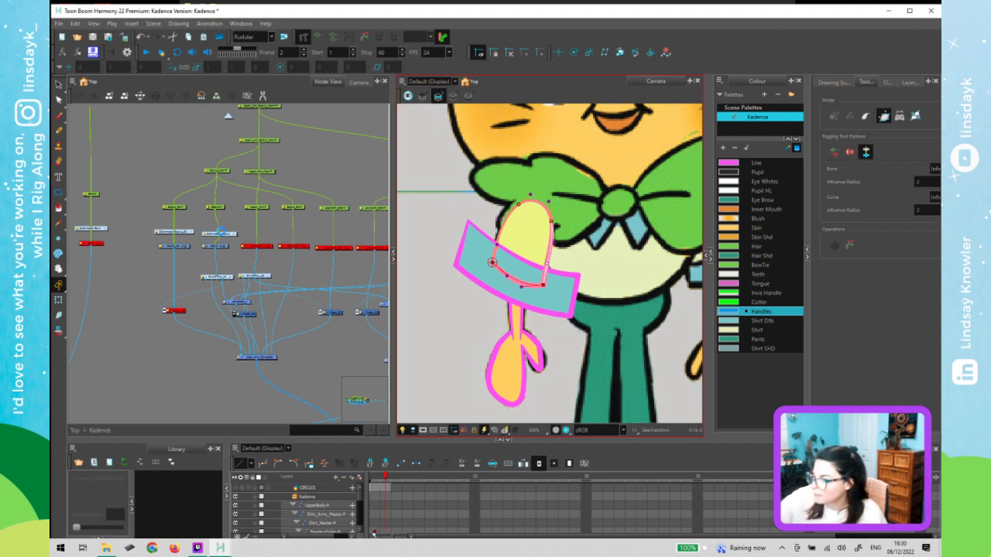
click(220, 233)
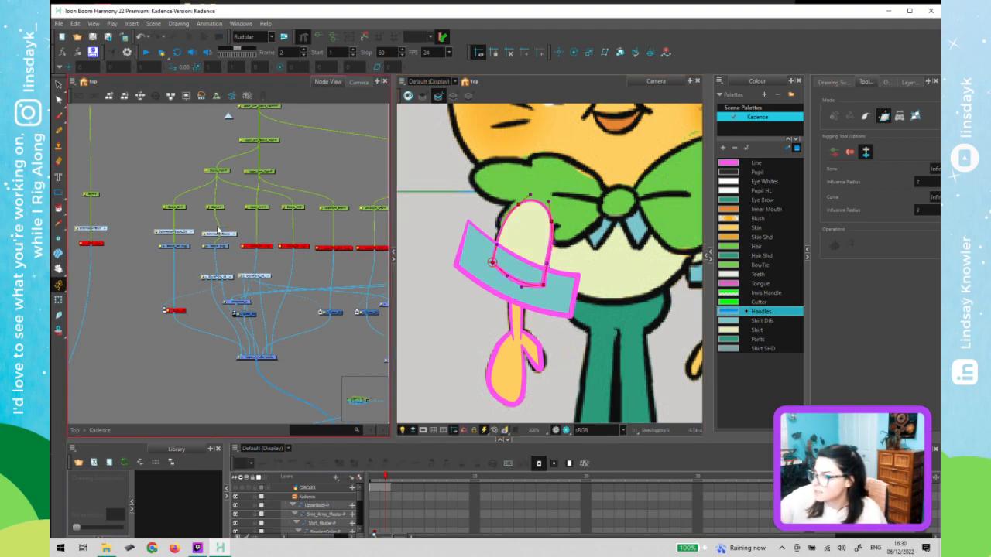
drag(224, 234, 221, 230)
- Enable the Upper_Arm drawing and disable the Sleeve_Dtl and Sleeve drawings
click(263, 246)
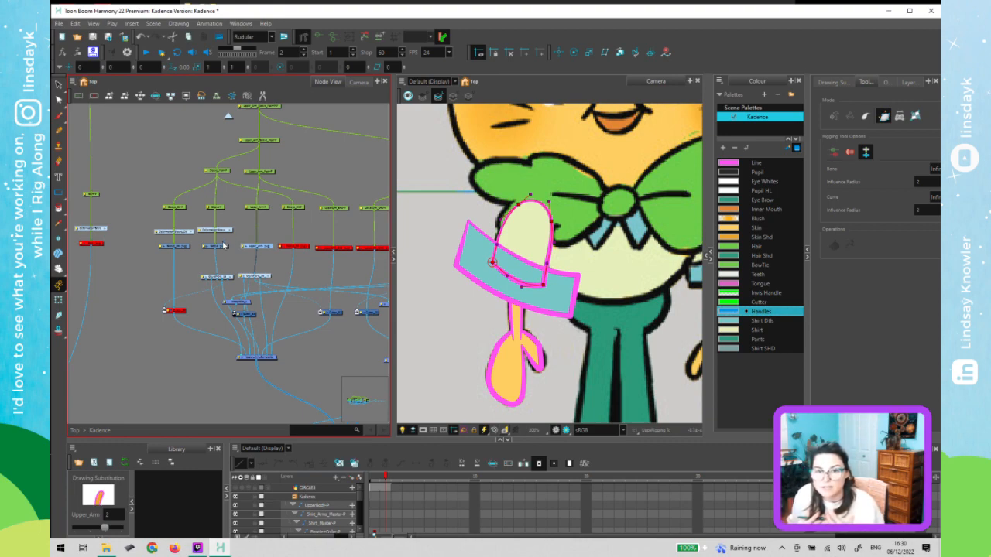
drag(147, 242, 233, 255)
key(d)
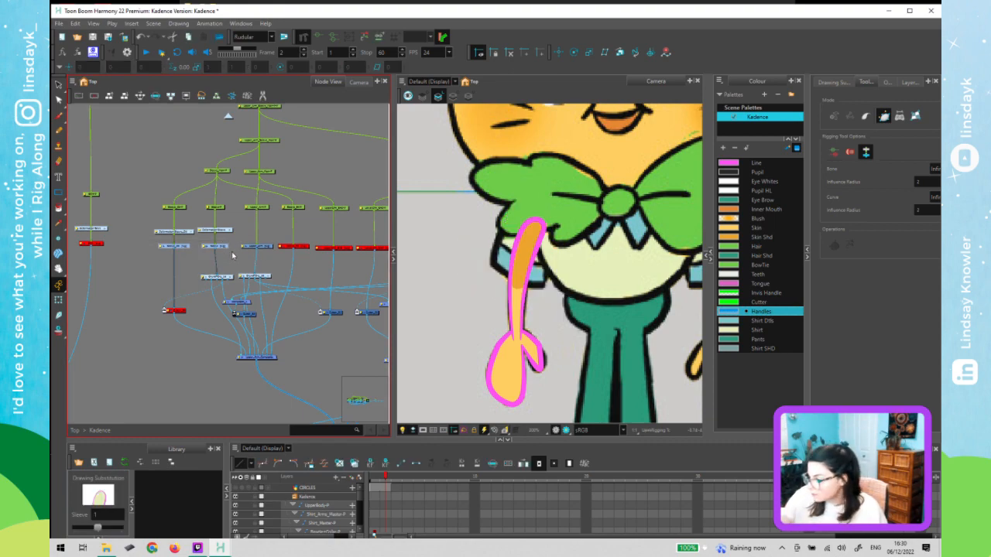
- Go back to frame 1 and select the Upper_Arm drawing
click(241, 268)
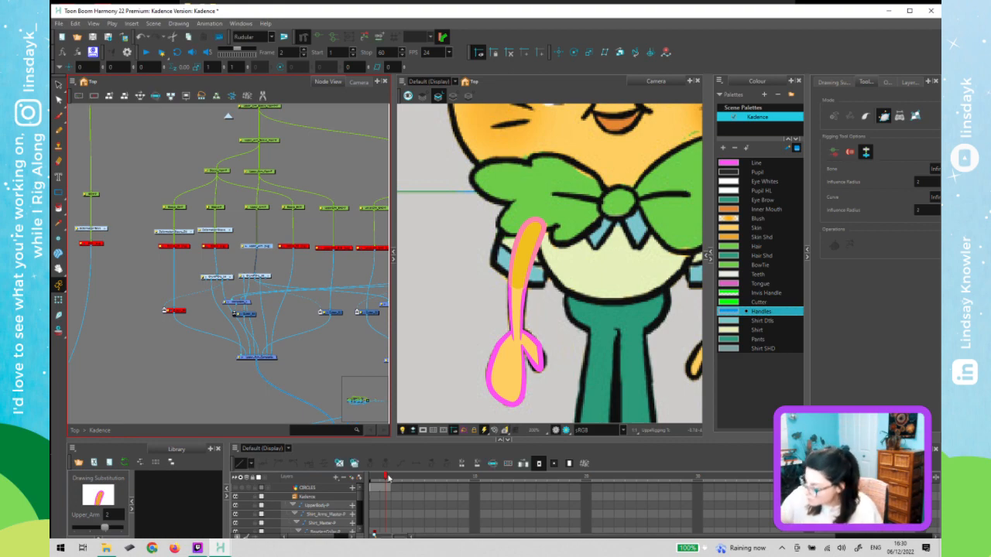
drag(387, 475, 373, 475)
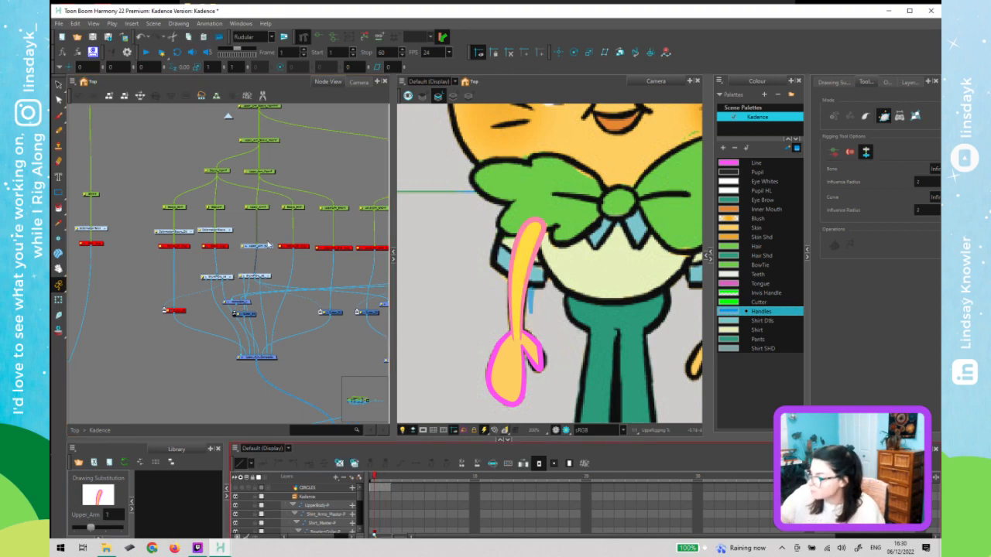
click(248, 267)
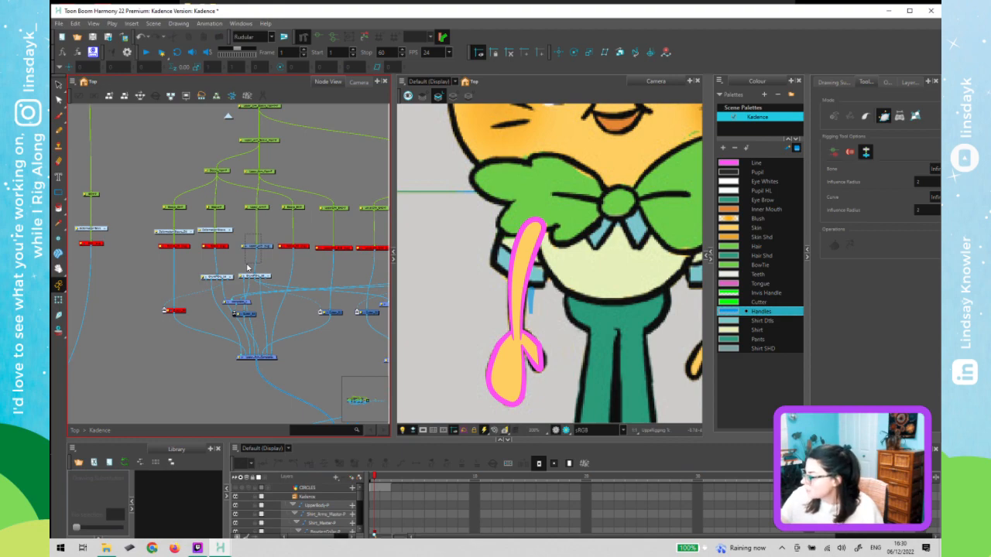
drag(247, 265, 245, 263)
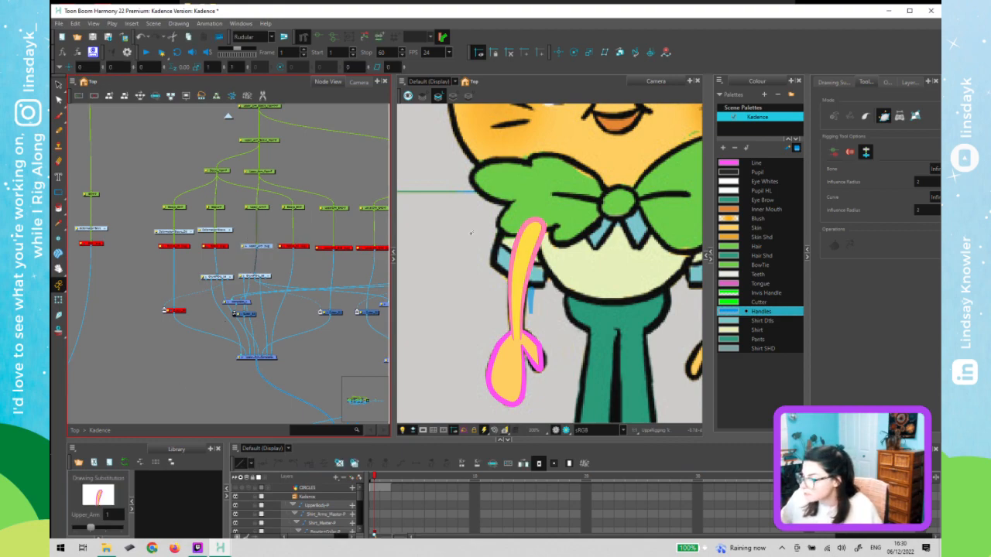
- Try moving the upper arm outward from the body with the Transform tool, and undo the move
click(524, 248)
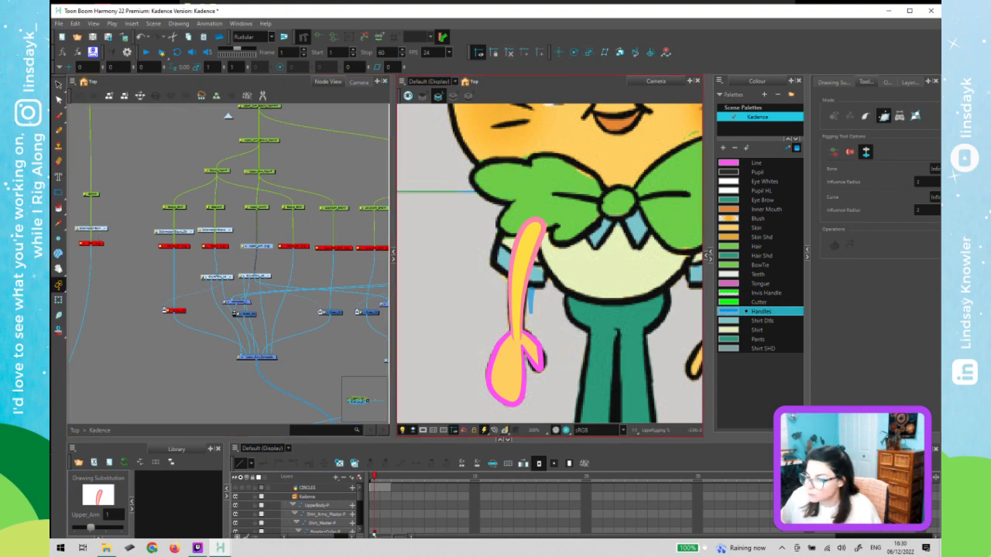
click(61, 301)
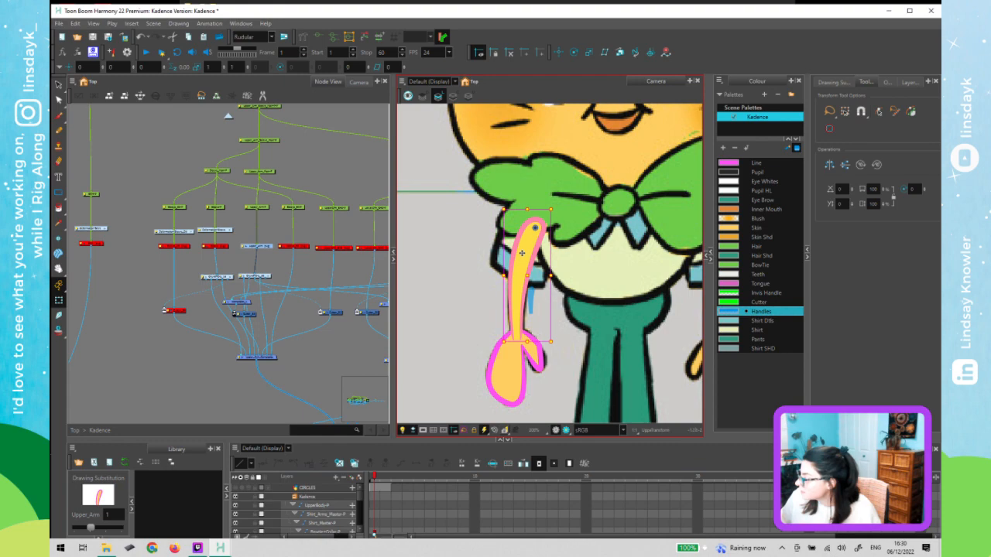
drag(549, 274, 502, 263)
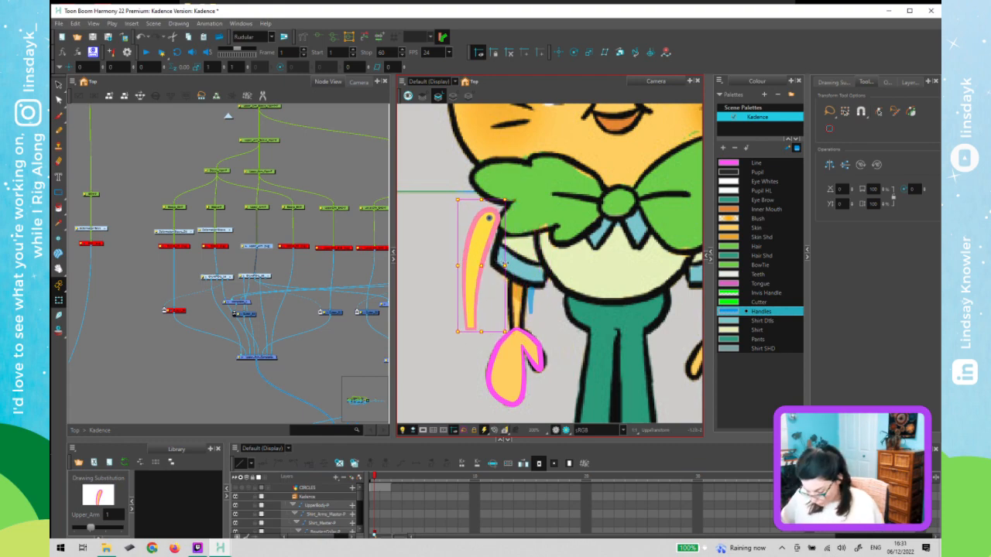
key(ctrl+z)
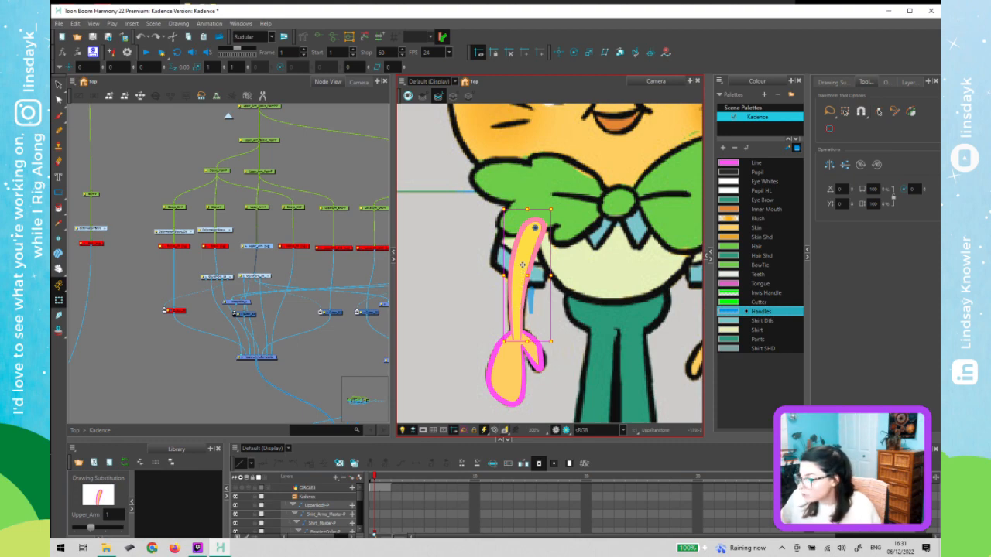
- Go up to the Top network and enable the CIRCLES drawing as a guide for the arm joints
click(333, 374)
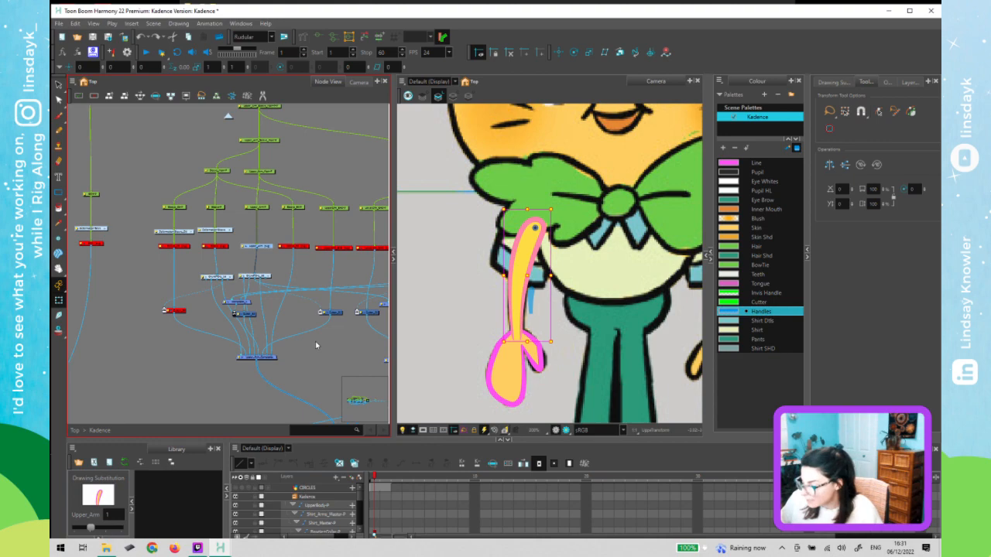
click(228, 116)
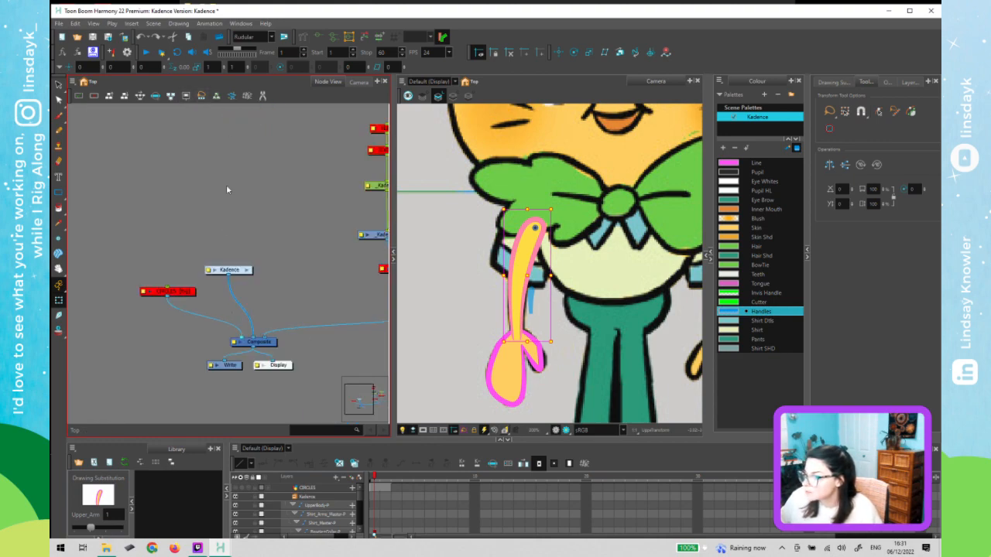
click(166, 293)
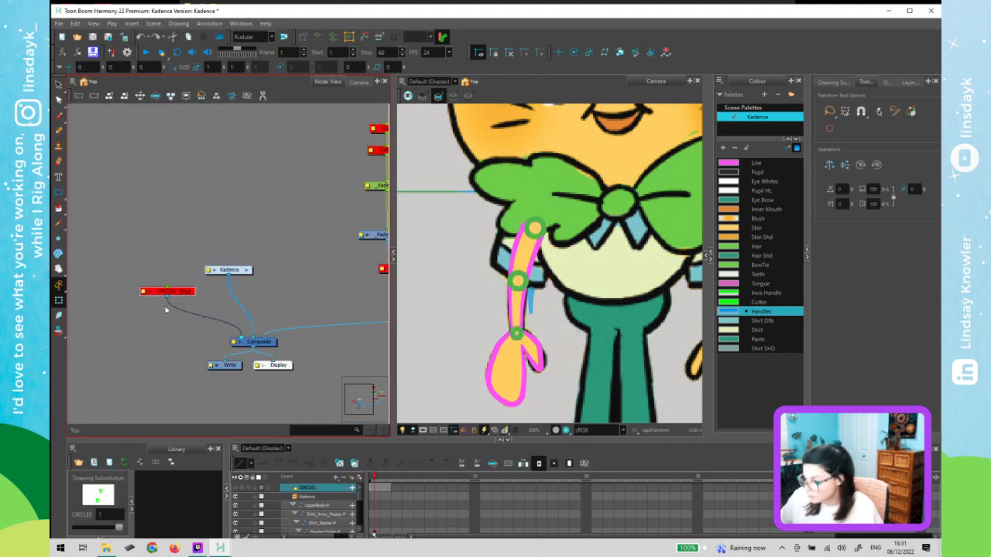
click(164, 310)
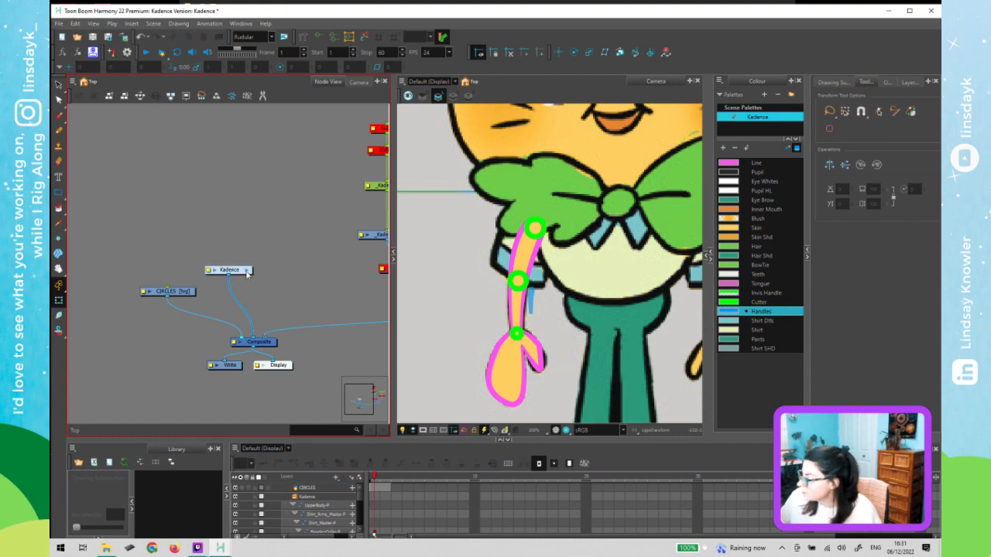
- Go back inside the Kadence group and reselect the Upper_Arm drawing
click(247, 271)
click(266, 247)
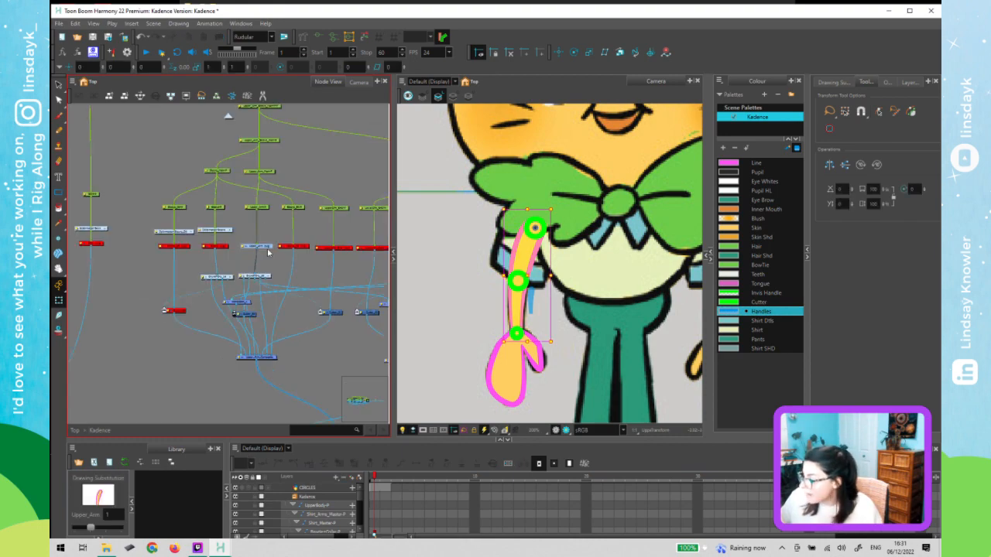
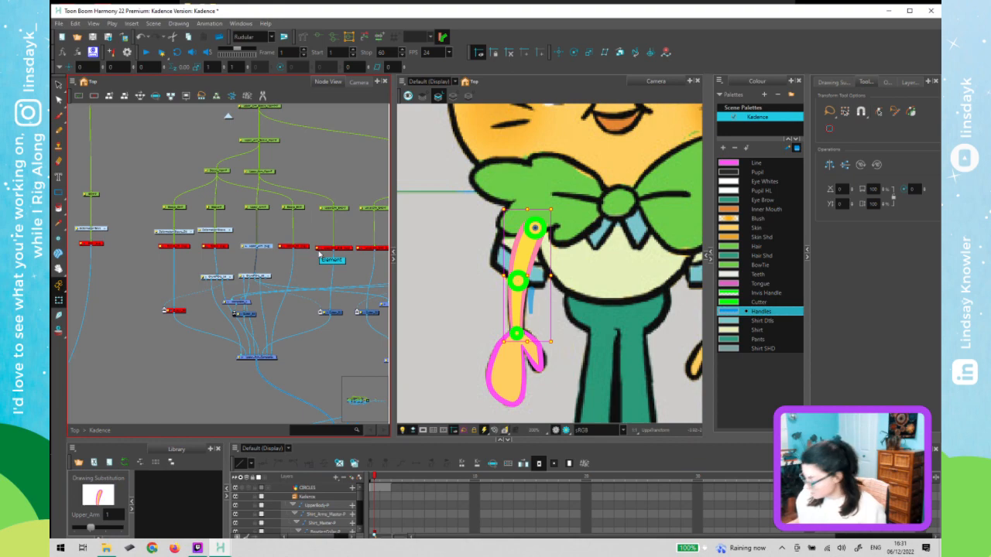
click(247, 263)
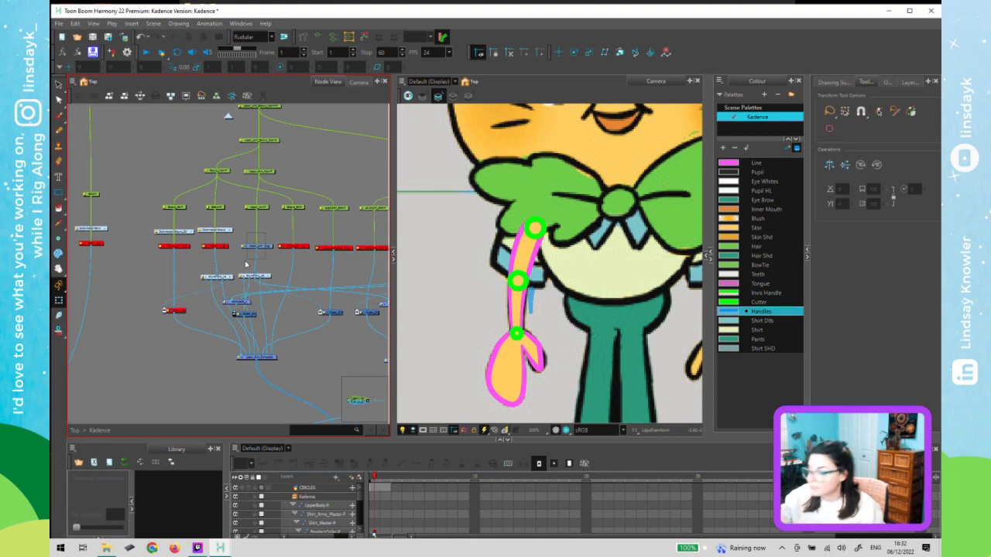
click(259, 247)
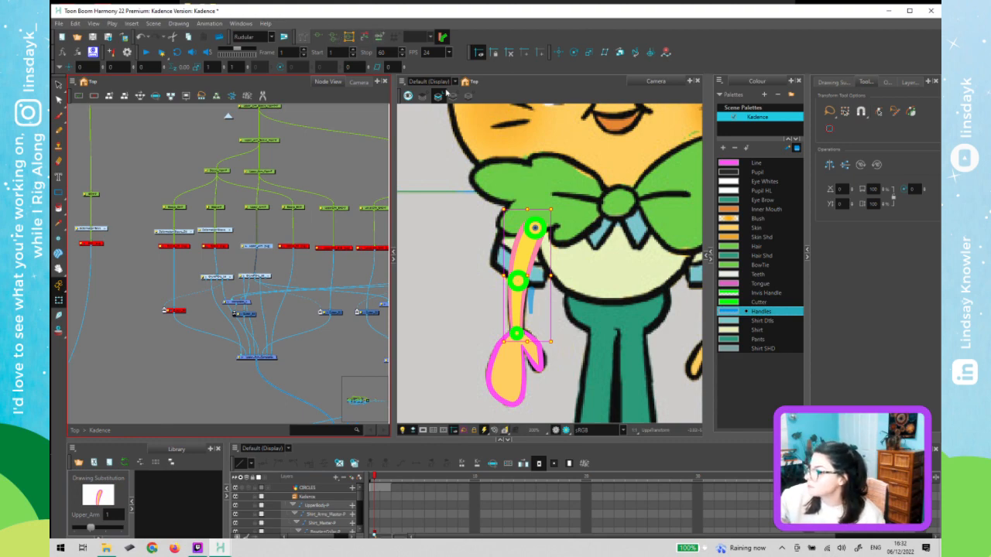
- Try drawing a curve deformer on the Upper_Arm drawing from the shoulder circle to the elbow circle with the Rigging tool, and undo it
middle_click(572, 276)
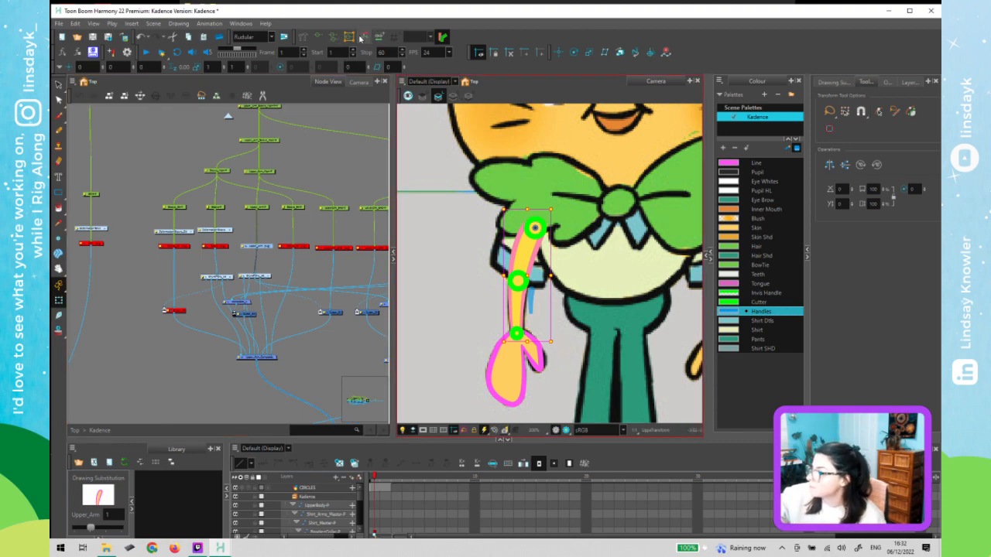
click(308, 40)
key(2)
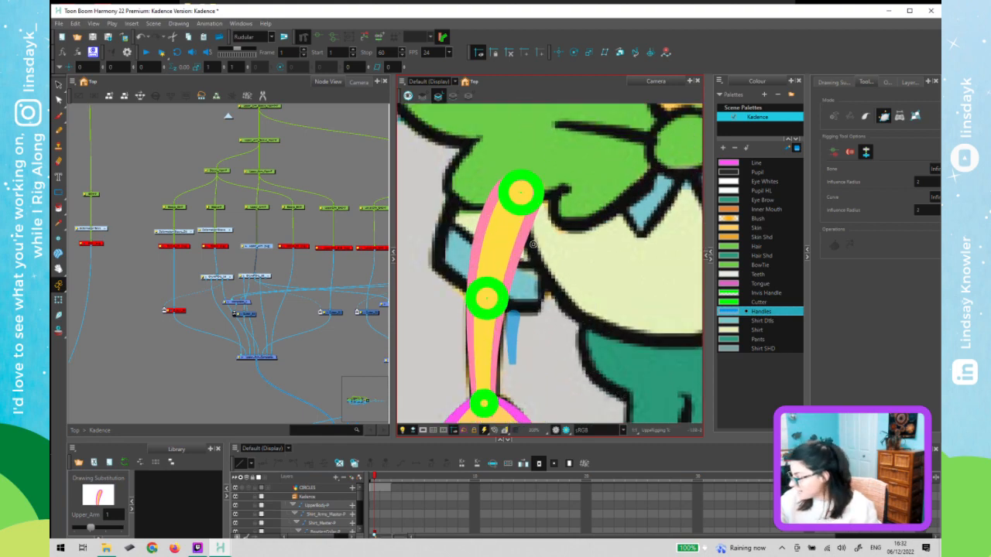
drag(512, 175, 495, 214)
drag(470, 307, 483, 268)
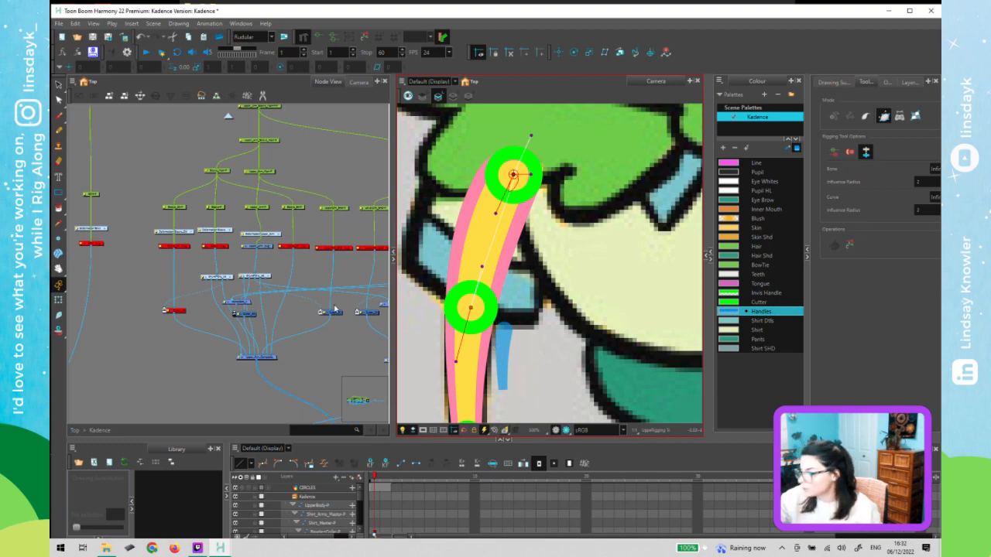
click(530, 175)
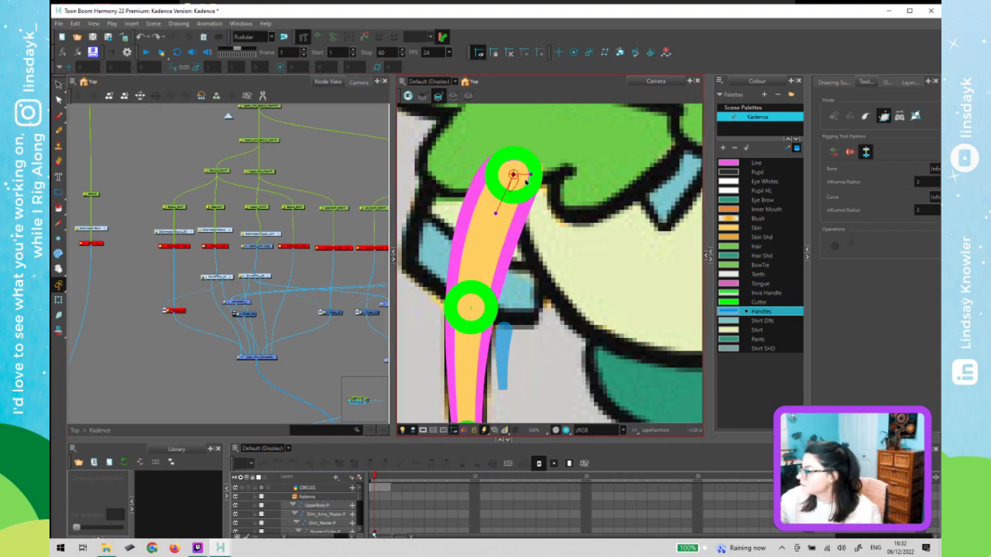
key(ctrl+z)
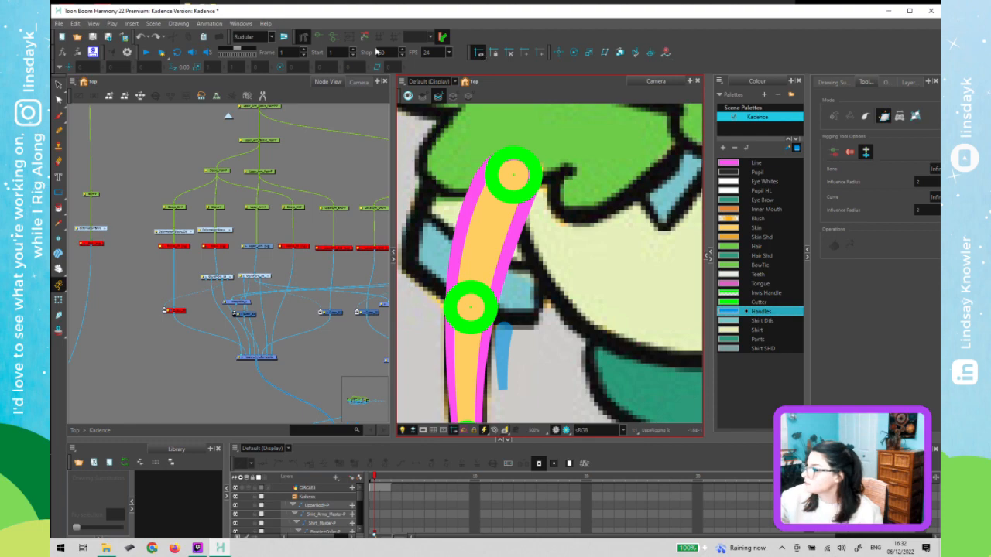
- Reselect the Upper_Arm drawing and create a curve deformer running through the centres of the shoulder, elbow and wrist circles
click(265, 249)
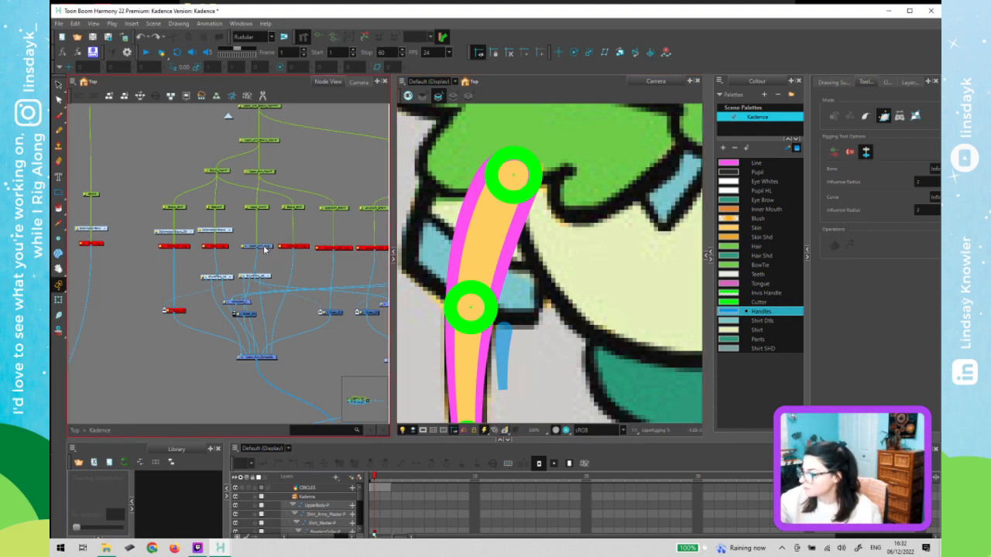
click(468, 307)
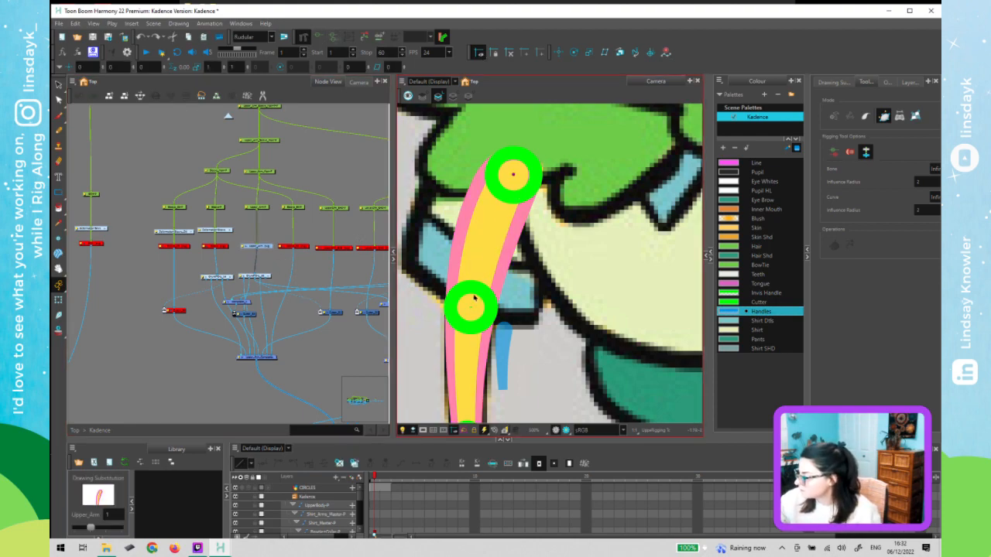
click(529, 175)
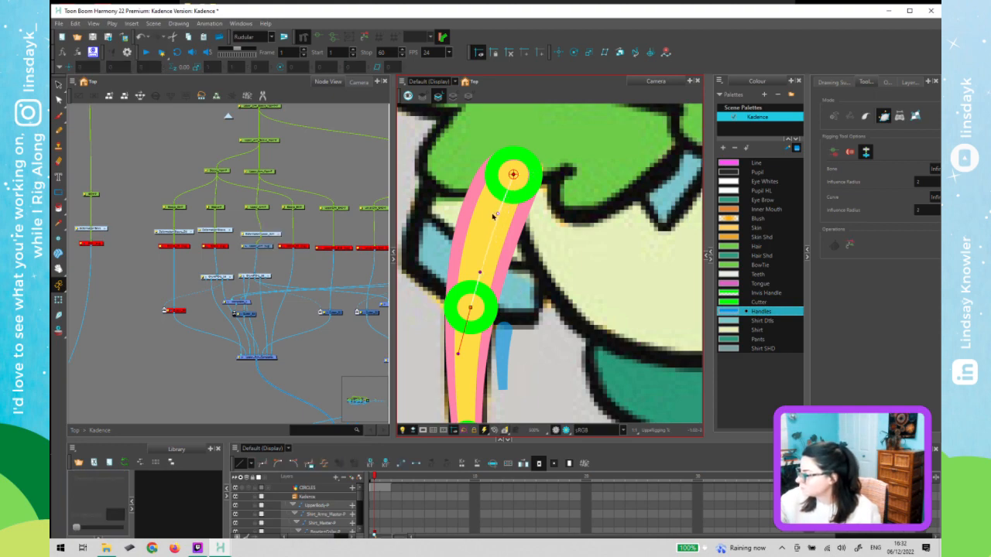
drag(507, 354, 513, 166)
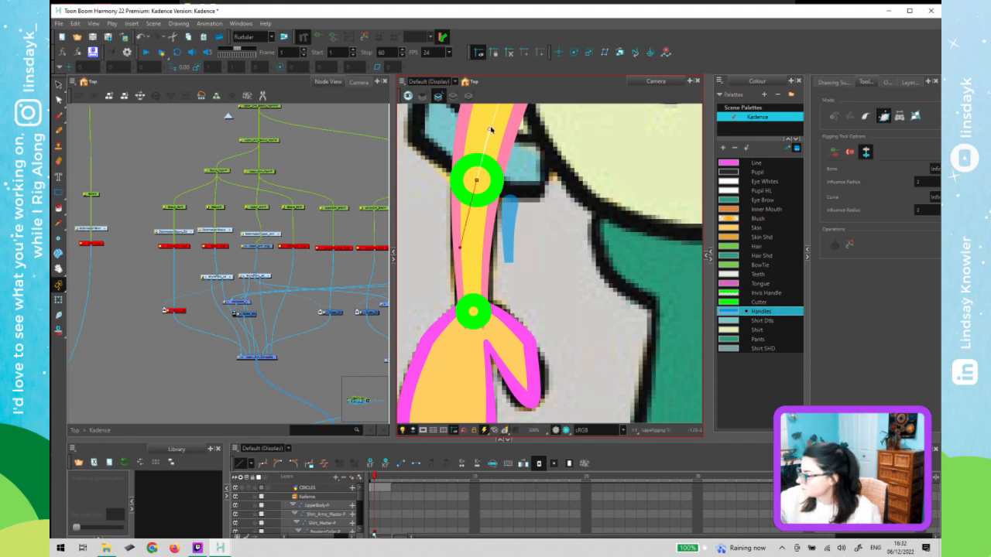
click(490, 129)
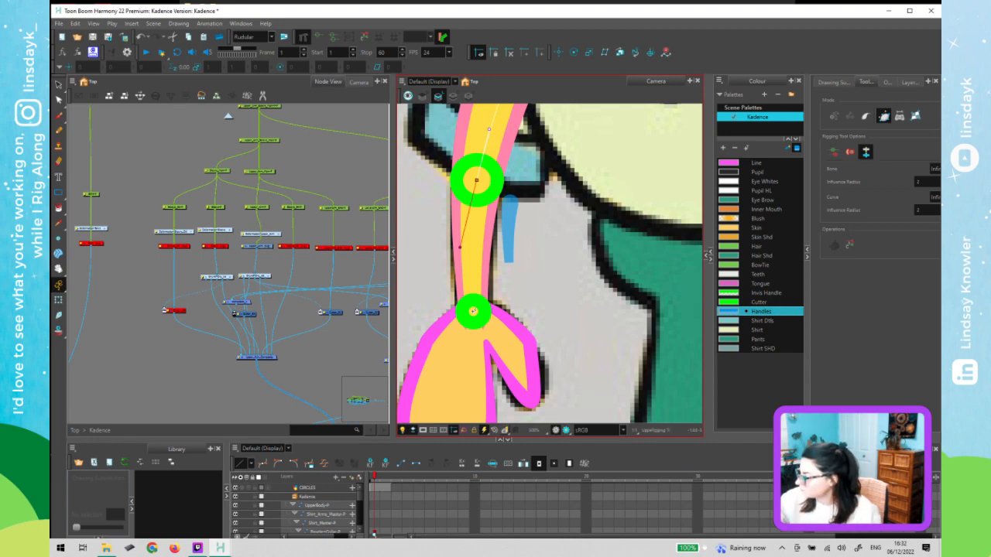
drag(473, 311, 471, 266)
- Align the curve handles along the arm around the elbow, and place the elbow point slightly below the elbow circle's centre
drag(465, 232, 467, 235)
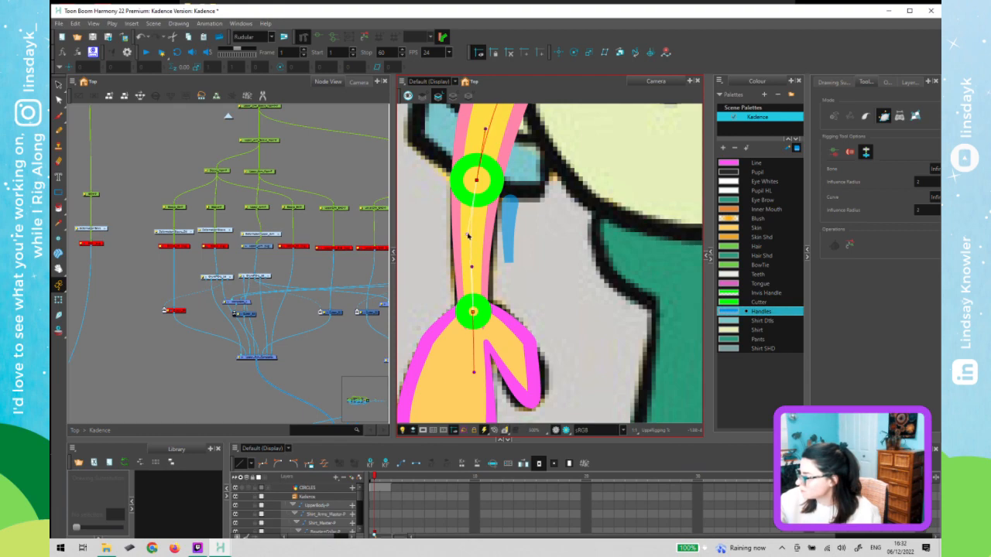
click(477, 180)
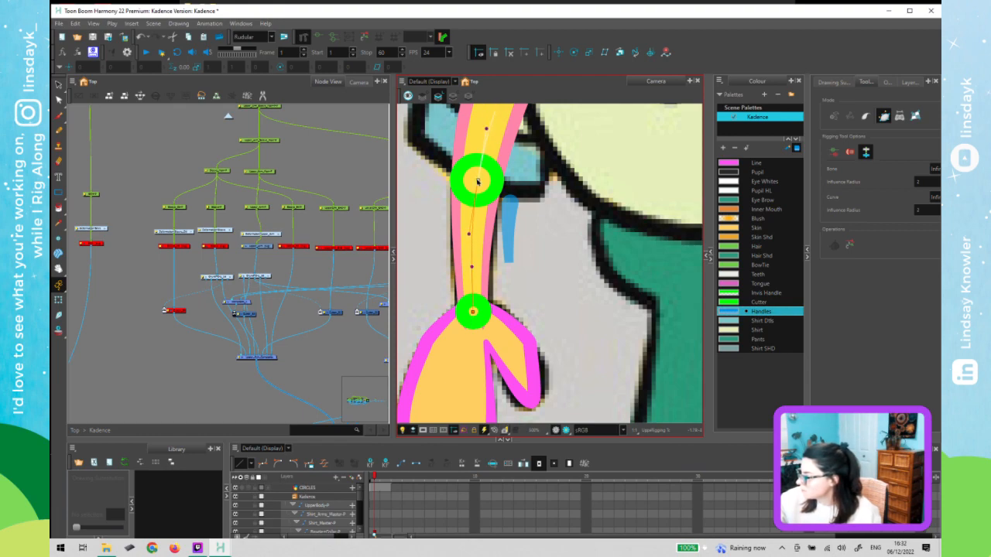
click(472, 268)
key(1)
key(1)
key(1)
drag(513, 222, 511, 234)
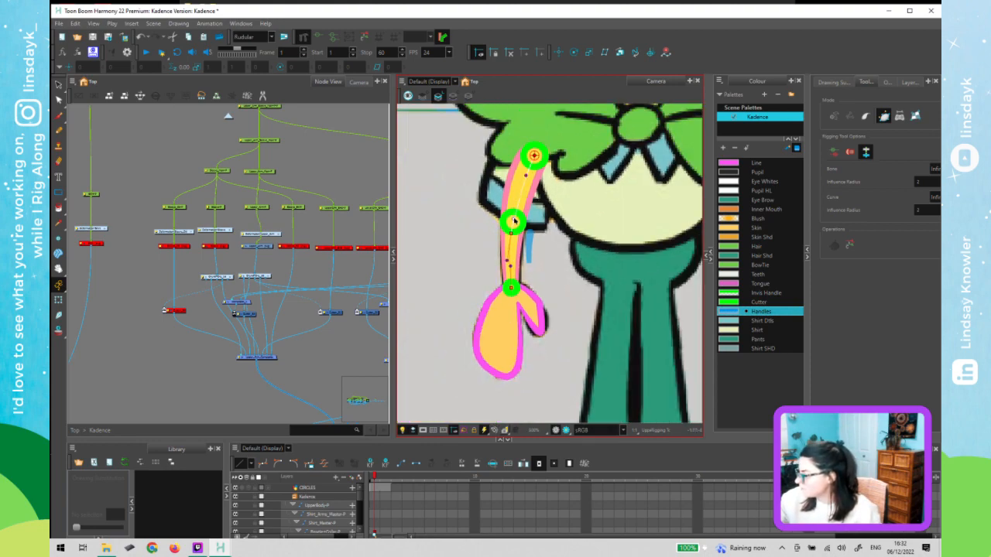
- Try bending the arm by pulling the deformer's elbow point away from the body, and undo the bend
drag(507, 260, 486, 228)
key(shift+t)
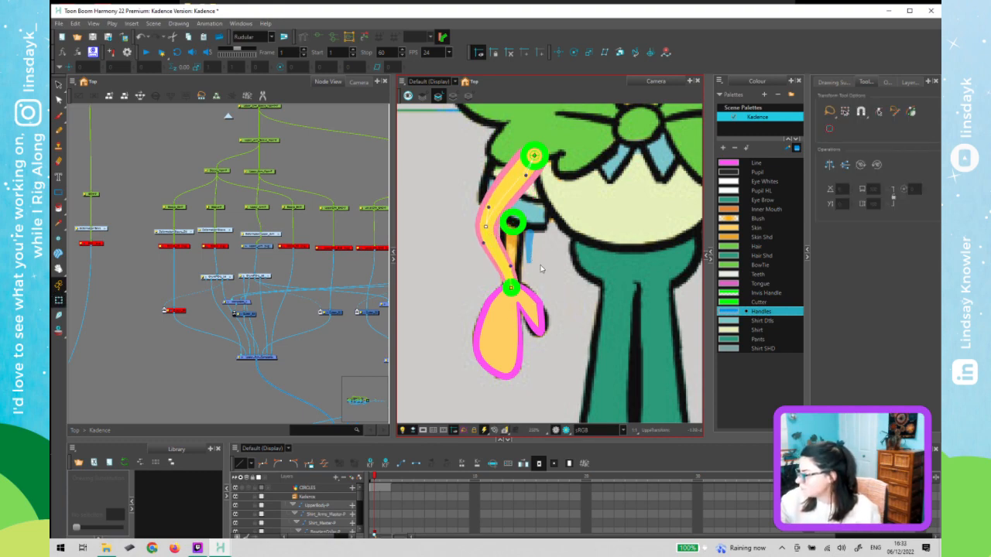
key(ctrl+z)
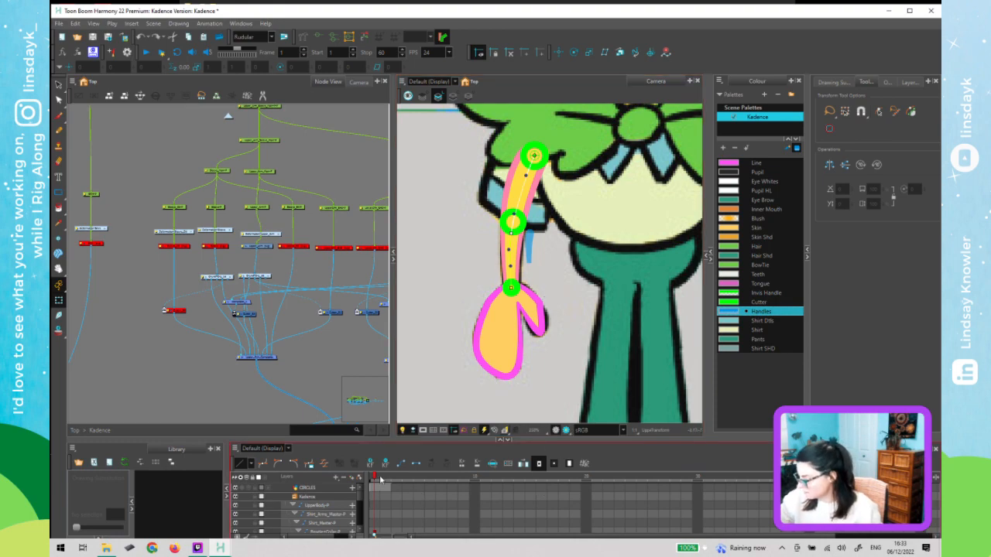
- On frame 2, select the forearm and hand together and rotate them about 71° around the elbow towards the body
key(period)
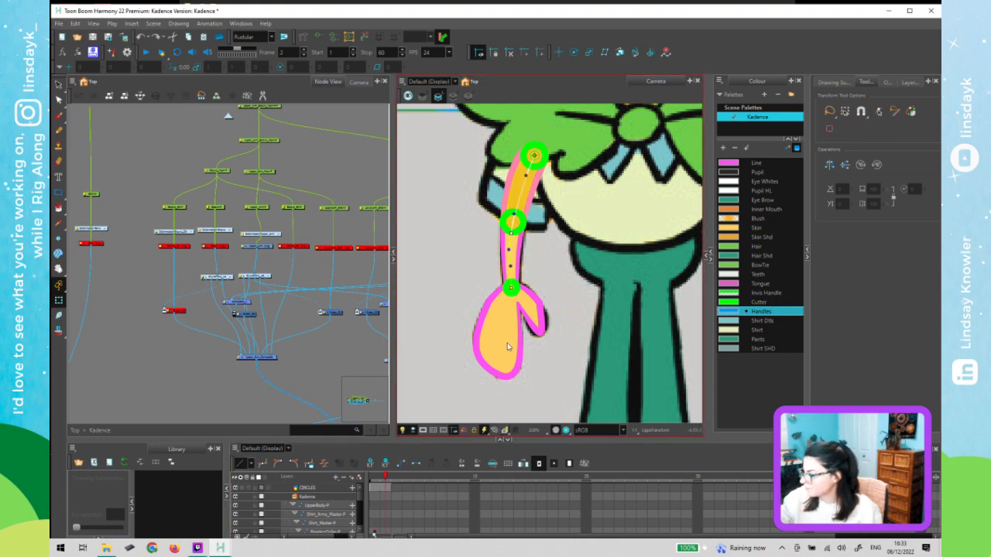
click(538, 338)
key(b)
key(b)
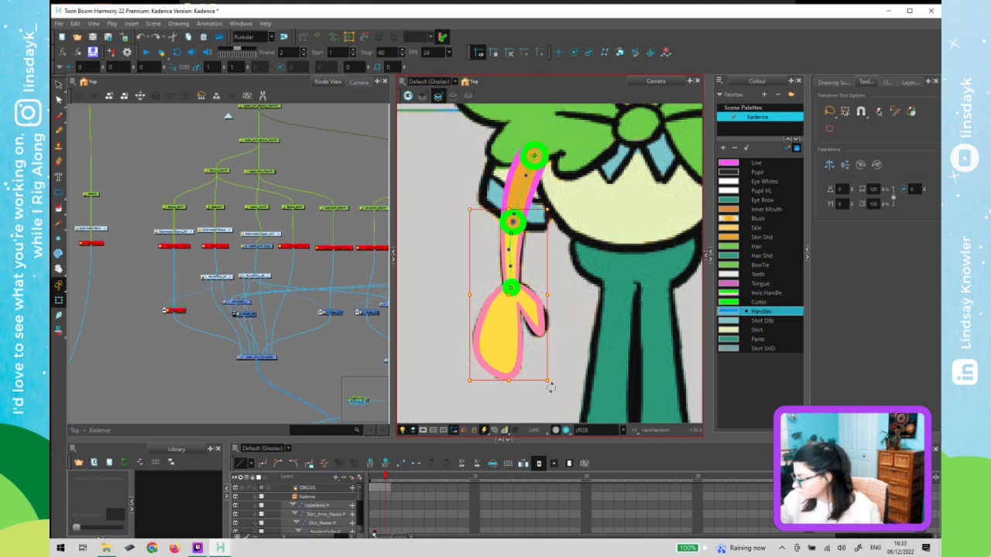
mouse_move(553, 387)
mouse_down()
mouse_move(641, 292)
mouse_move(655, 201)
mouse_up()
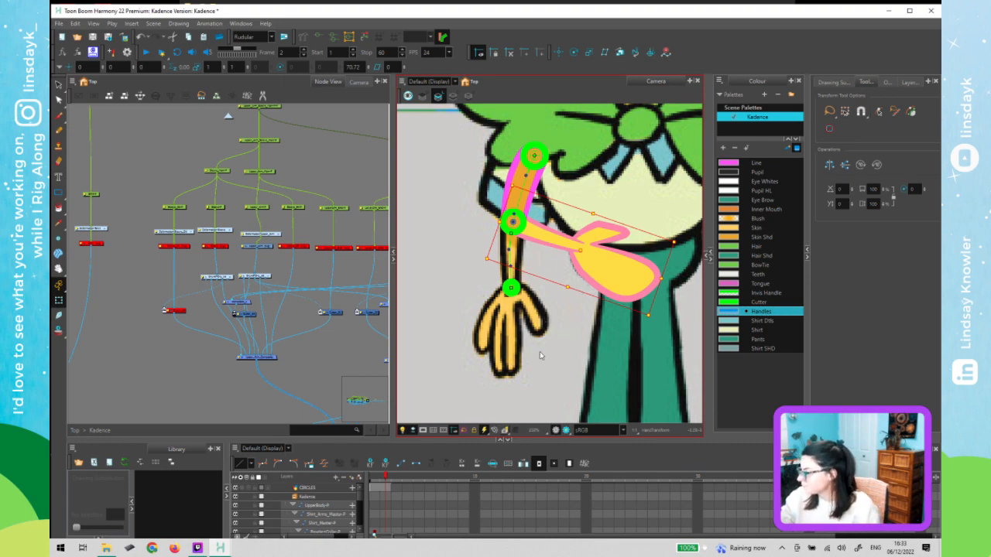
- Return to frame 1 and bend the arm deformer by moving its wrist point towards the body
click(371, 479)
click(371, 479)
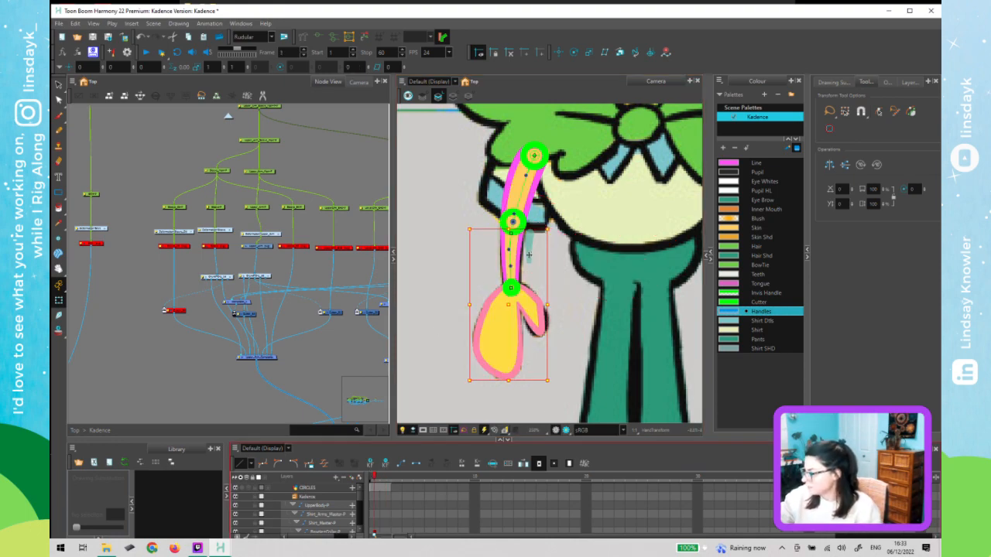
click(537, 258)
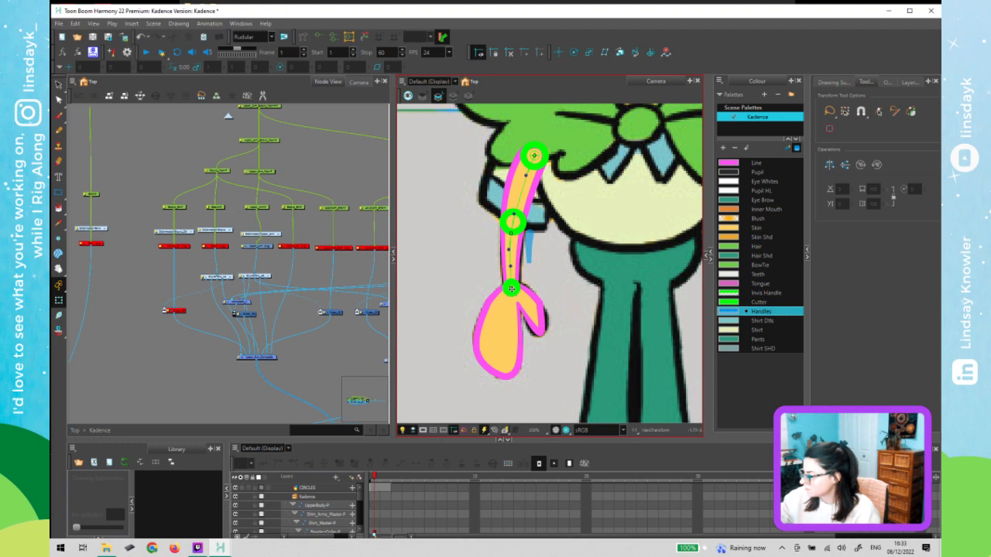
drag(511, 287, 571, 260)
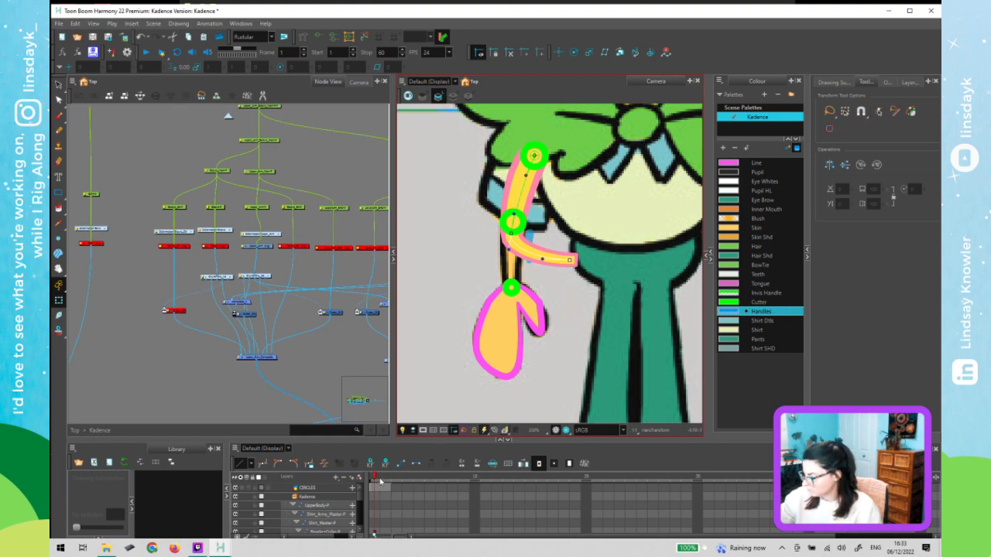
- Flip between frames 1 and 2 to compare the deformer's elbow bend with the rotated forearm
click(382, 484)
click(376, 484)
click(384, 485)
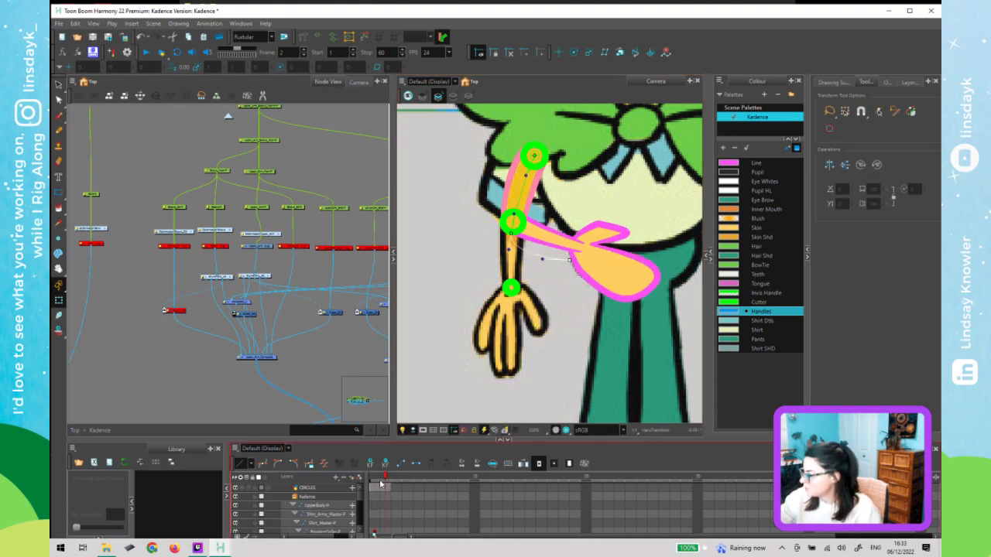
click(376, 485)
click(384, 484)
click(393, 484)
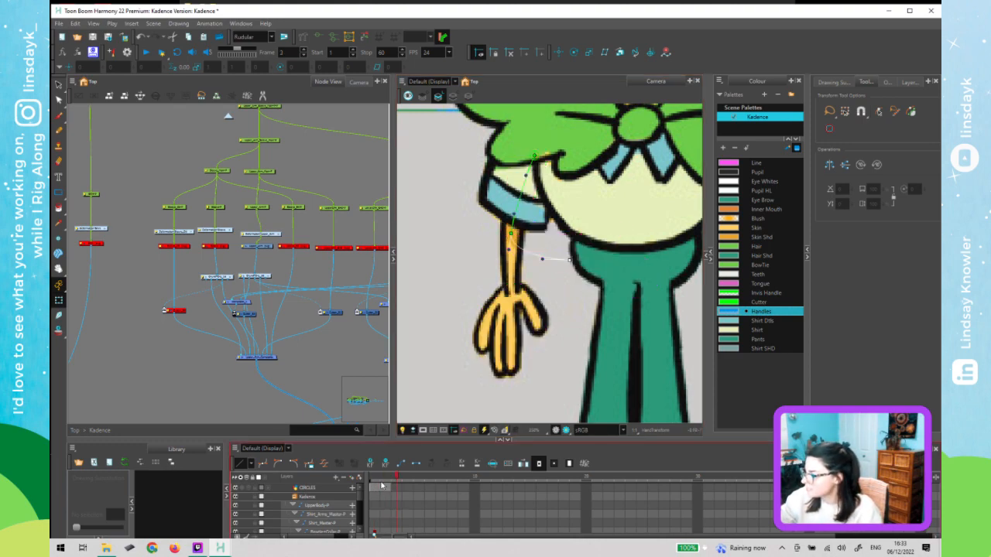
click(384, 484)
click(376, 484)
- Undo the test bend of the arm deformer on frame 1
click(533, 357)
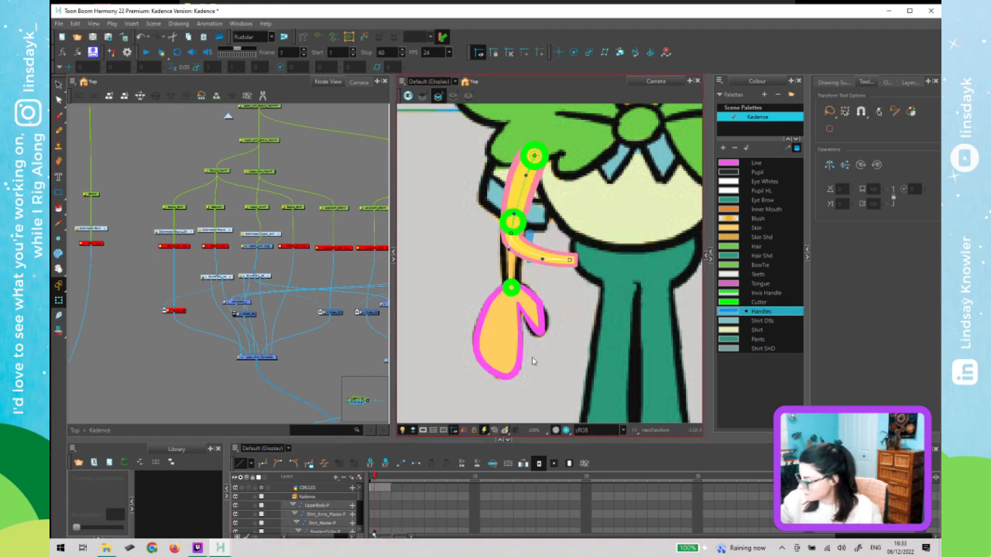
key(ctrl+z)
key(ctrl+z)
key(ctrl+z)
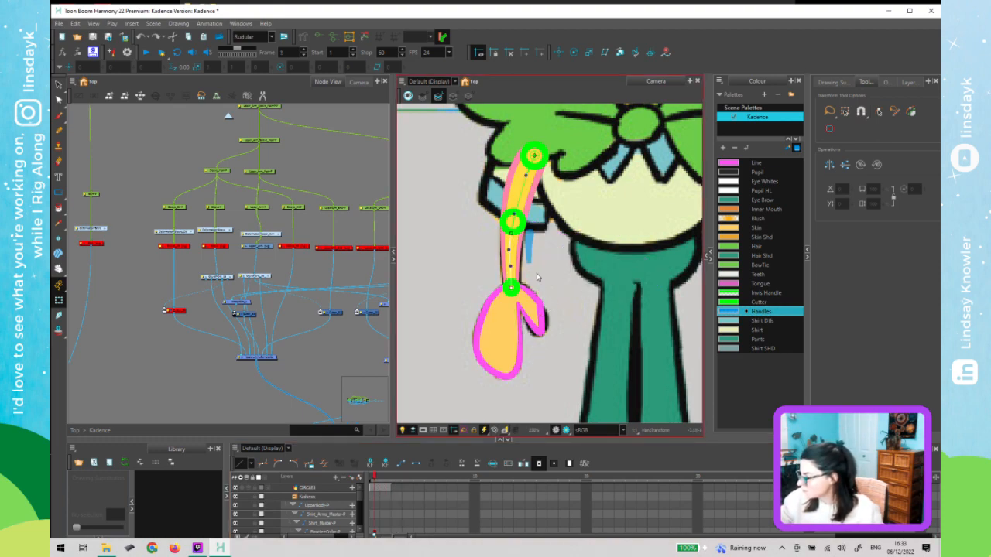
- Move the deformer's elbow point back onto the centre of the elbow circle with the Rigging tool
click(303, 38)
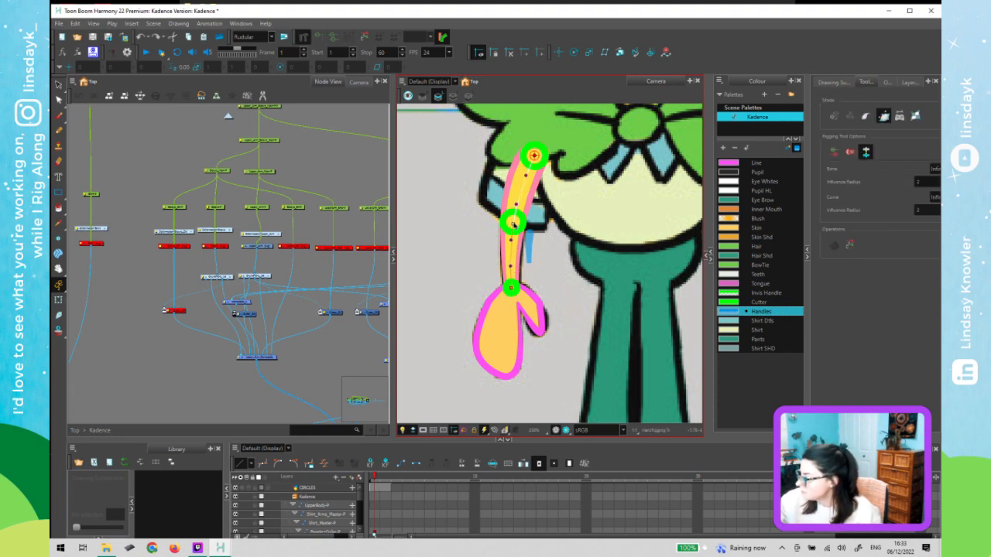
key(shift+t)
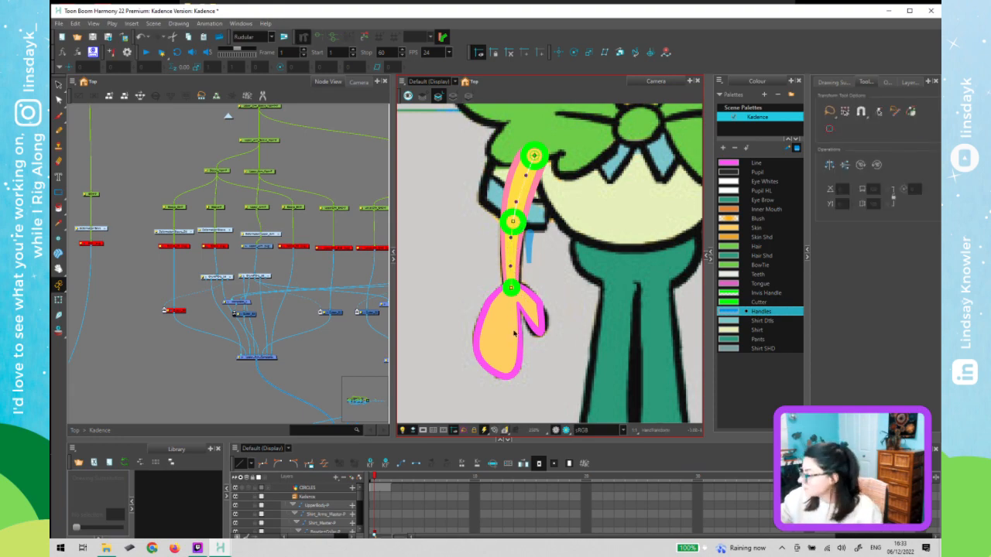
- Test the elbow bend by moving the deformer's wrist point towards the body, and reset the deformation
mouse_move(543, 271)
mouse_down()
mouse_move(537, 243)
mouse_move(575, 246)
mouse_up()
mouse_move(380, 480)
mouse_down()
mouse_move(390, 480)
mouse_move(381, 480)
mouse_up()
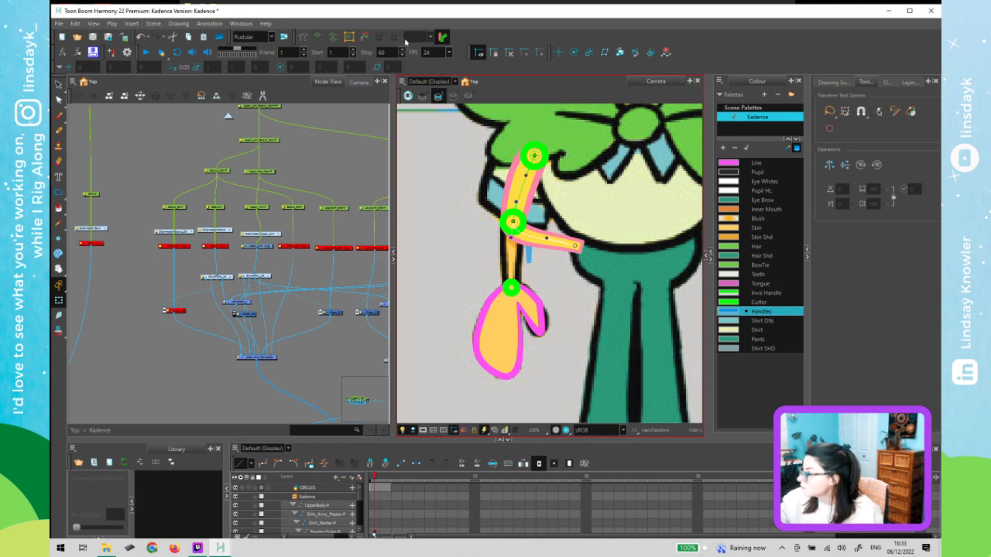
click(366, 35)
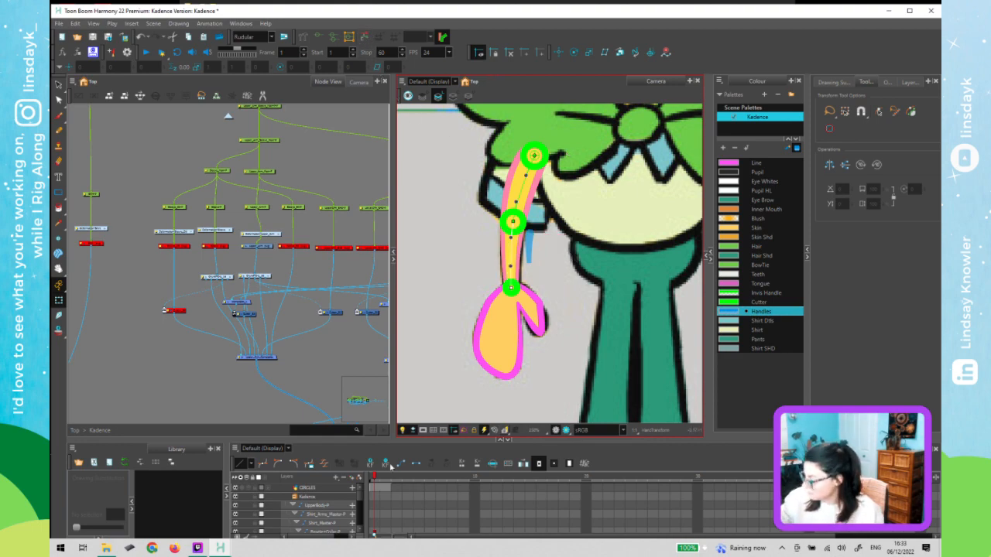
- On frame 2, select the rotated forearm and hand and reset their transformation
click(384, 477)
click(598, 265)
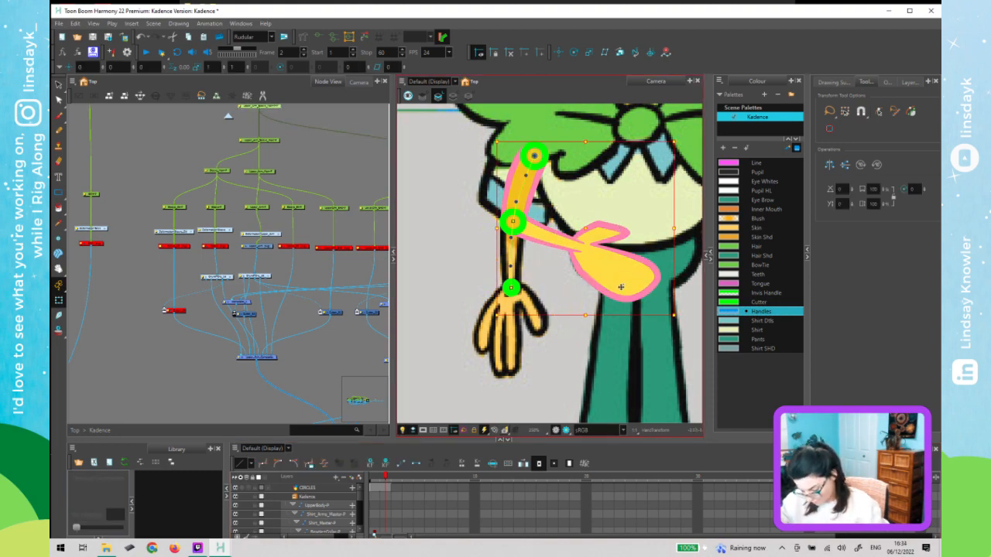
click(621, 287)
key(r)
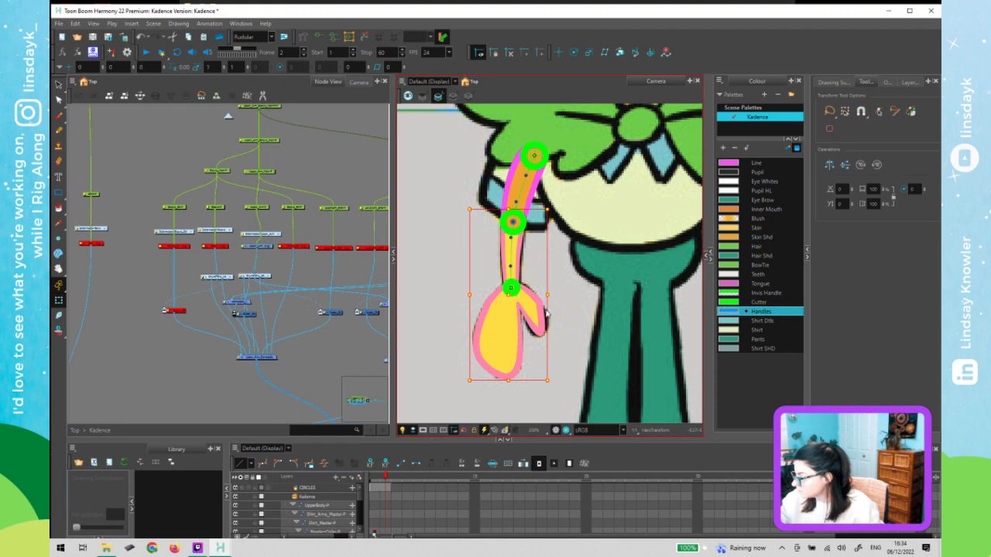
- Select the Upper_Arm drawing on frame 1, try moving it away from the body on frame 2, and undo the move
click(371, 479)
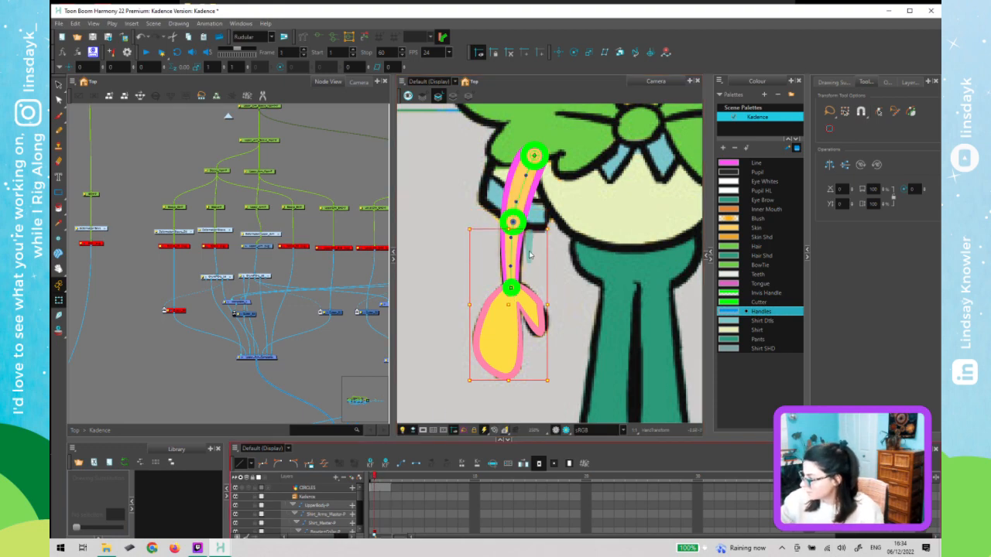
click(530, 186)
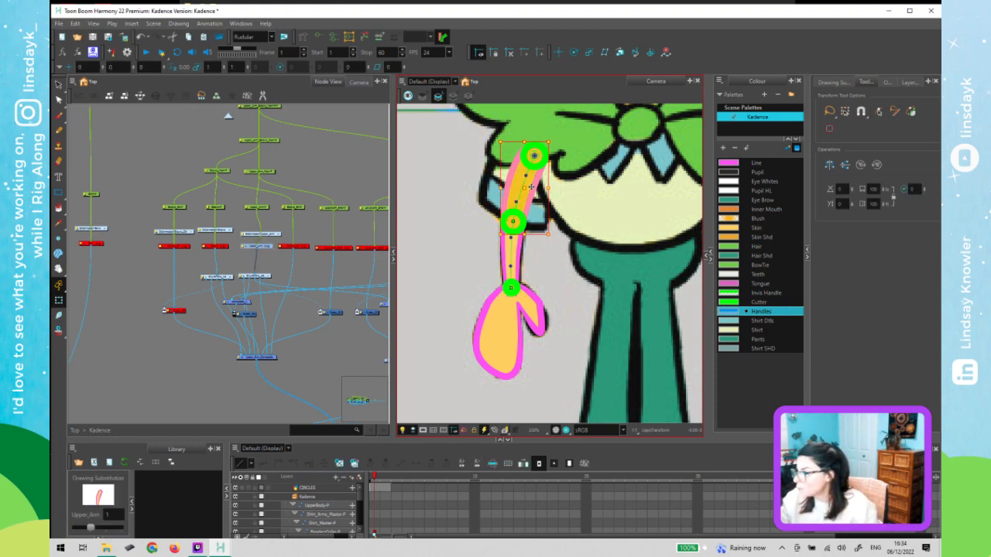
key(period)
drag(513, 194, 463, 180)
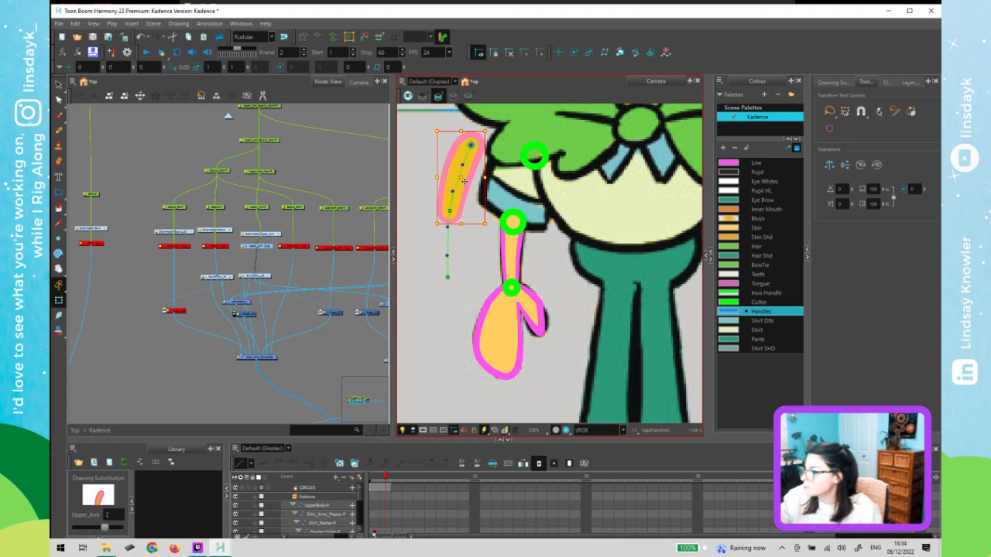
key(ctrl+z)
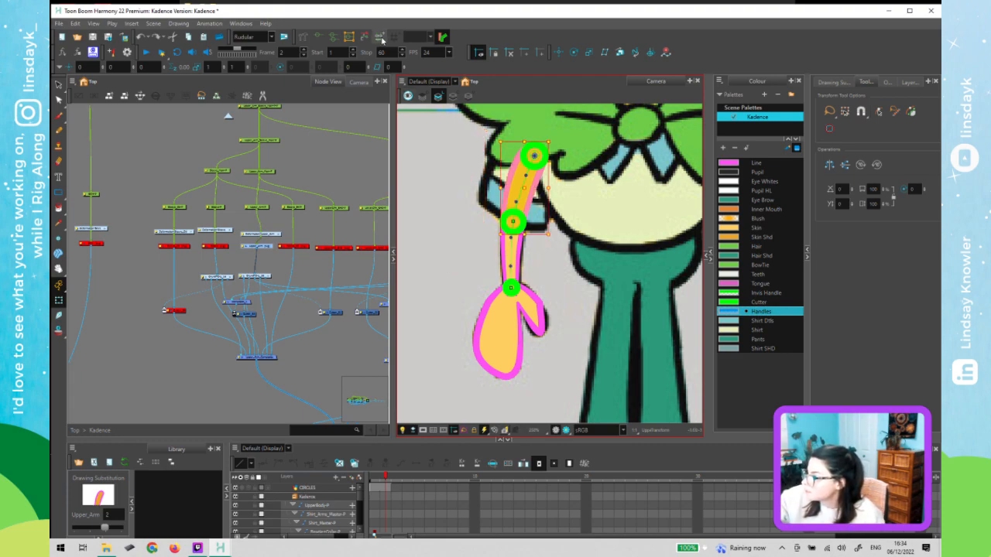
- Create a new deformation chain for the Upper_Arm drawing and move the drawing out to the side, clear of the body
click(380, 37)
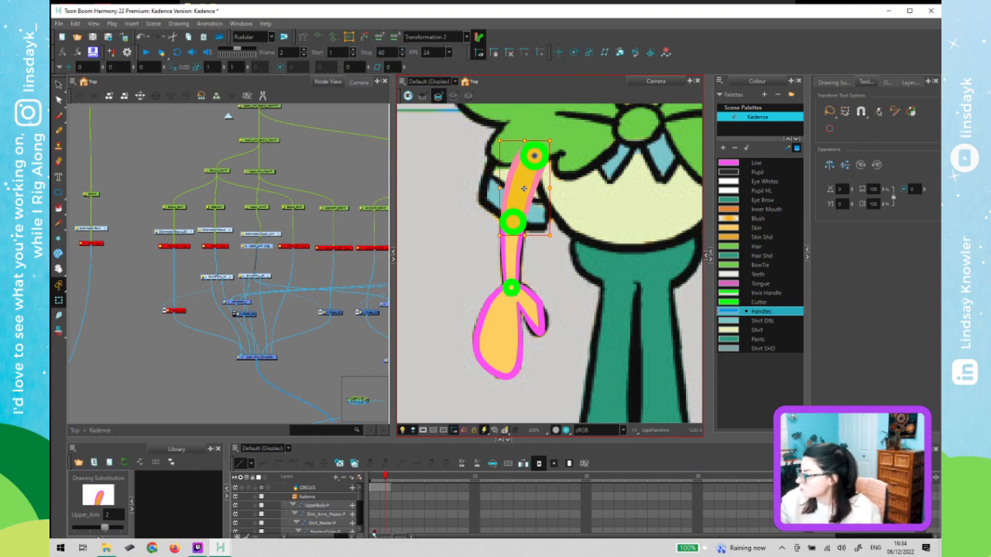
drag(516, 186, 445, 187)
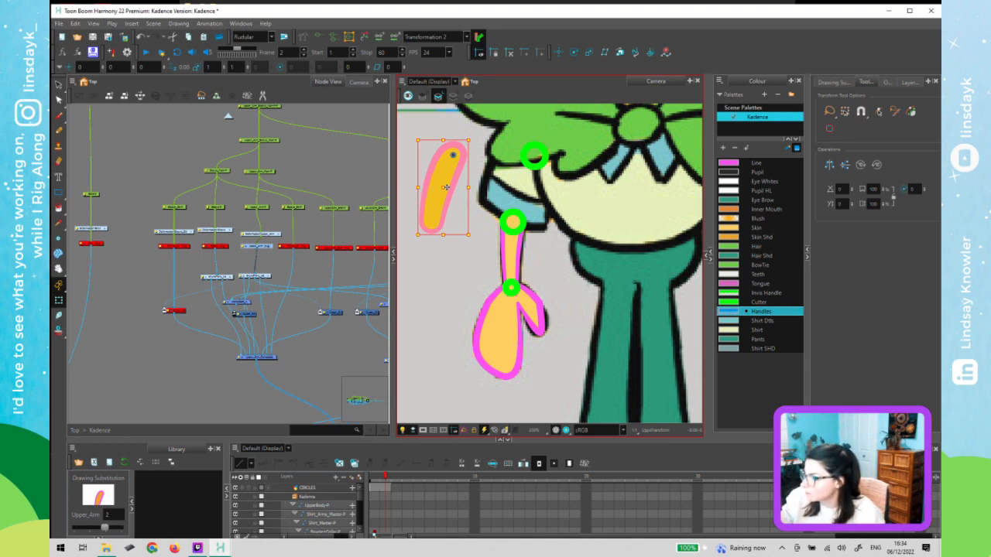
scroll(324, 286, up, 5)
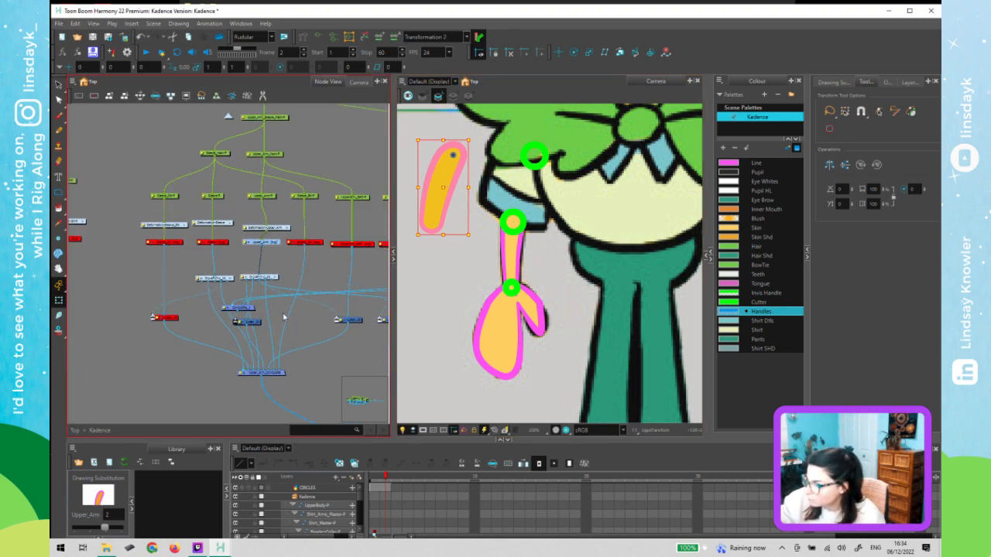
click(322, 284)
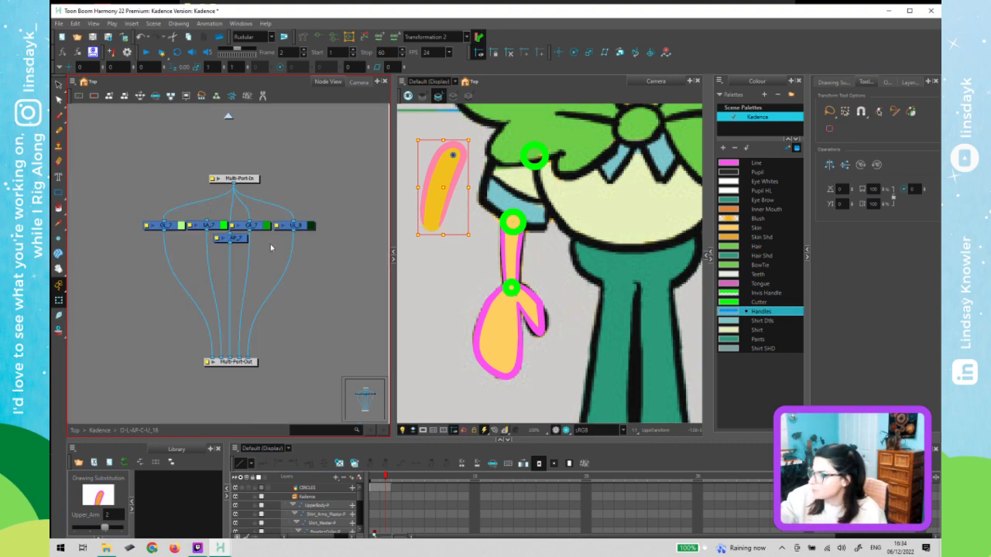
click(444, 226)
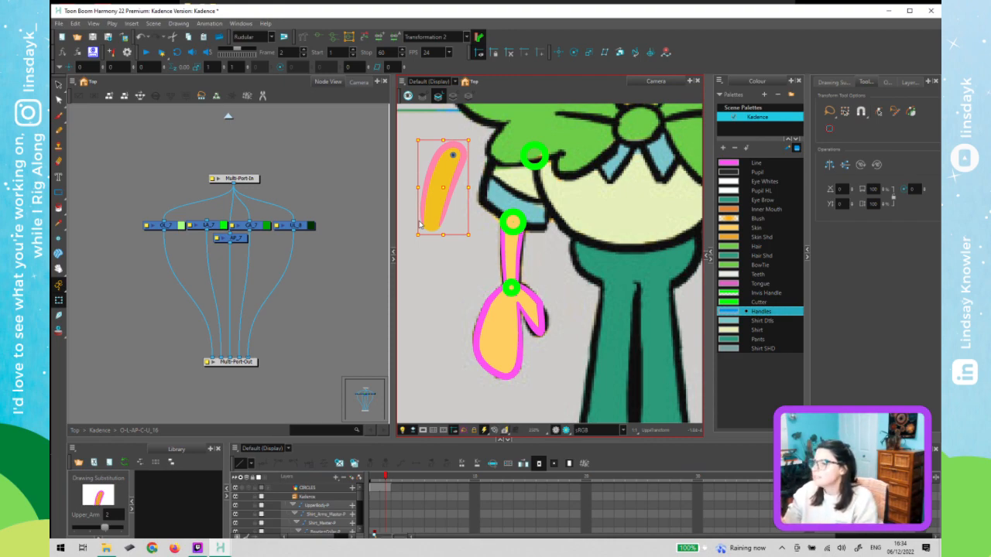
click(302, 37)
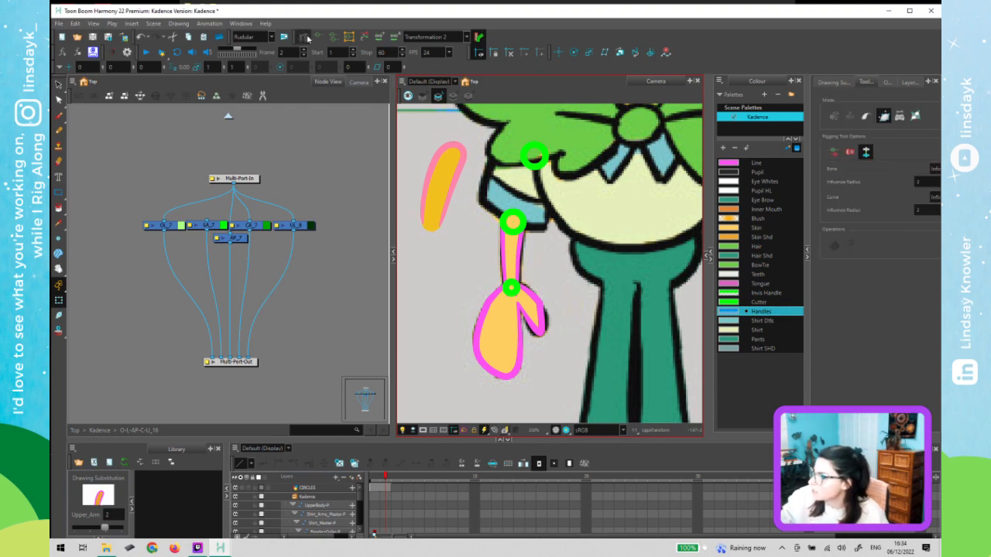
key(Escape)
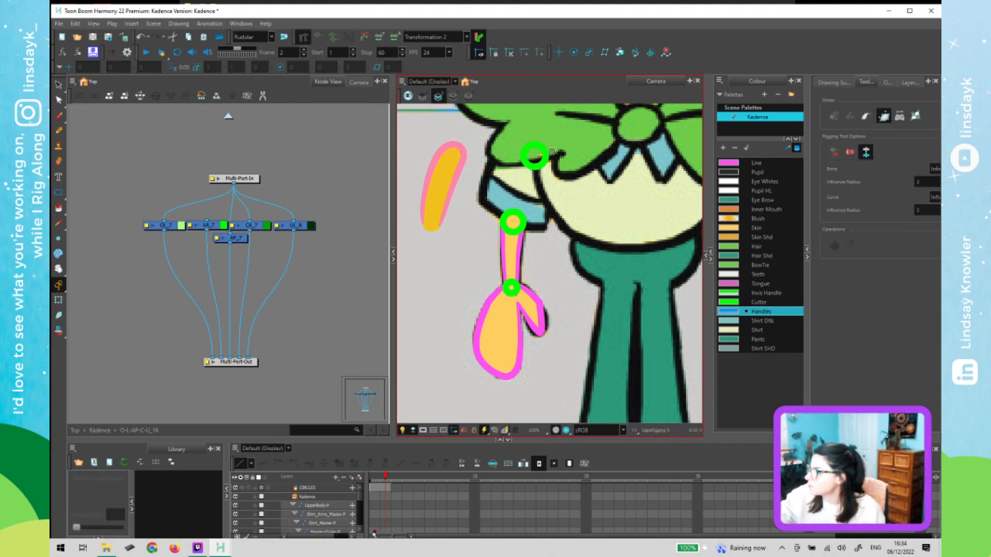
click(457, 146)
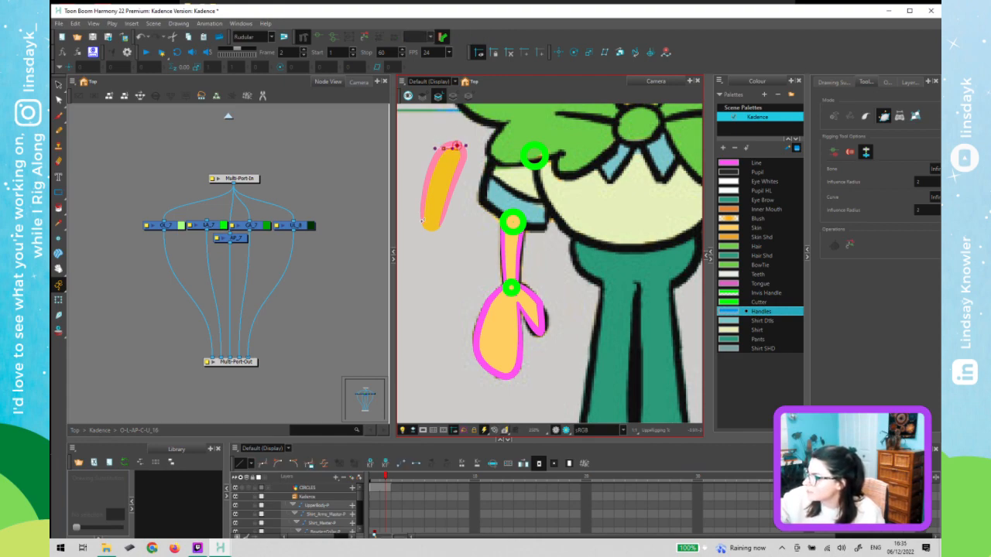
click(424, 222)
click(428, 230)
click(439, 226)
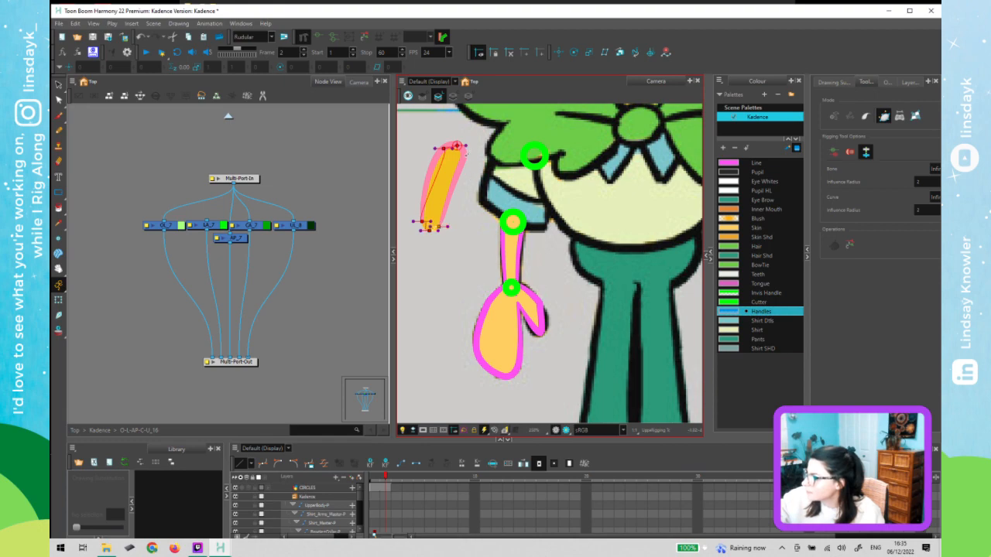
click(469, 157)
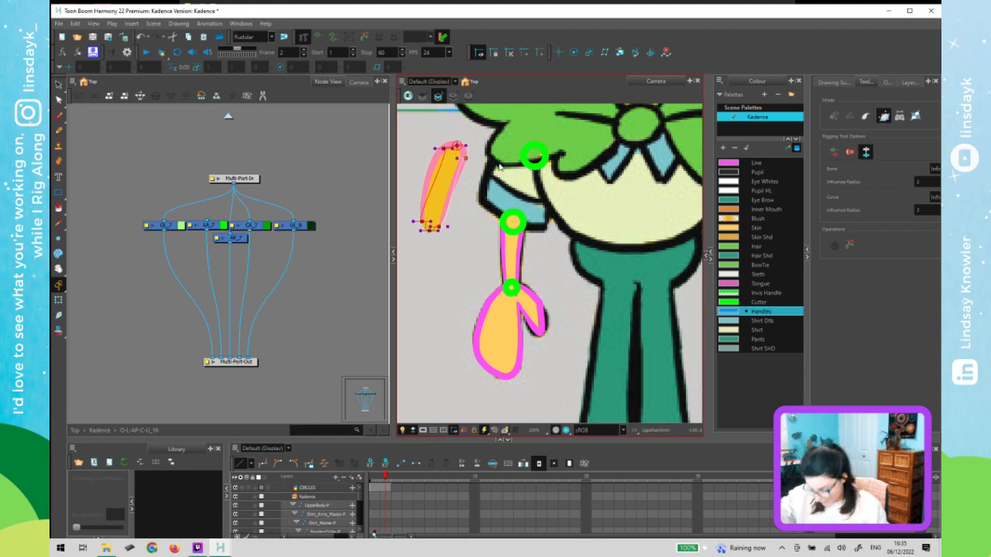
key(ctrl+z)
key(ctrl+z)
key(ctrl+z)
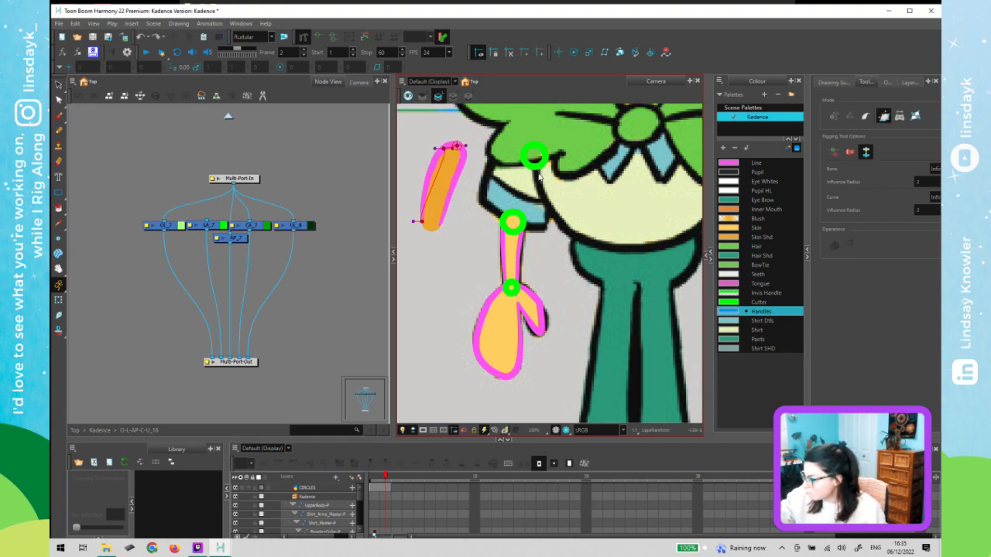
key(ctrl+z)
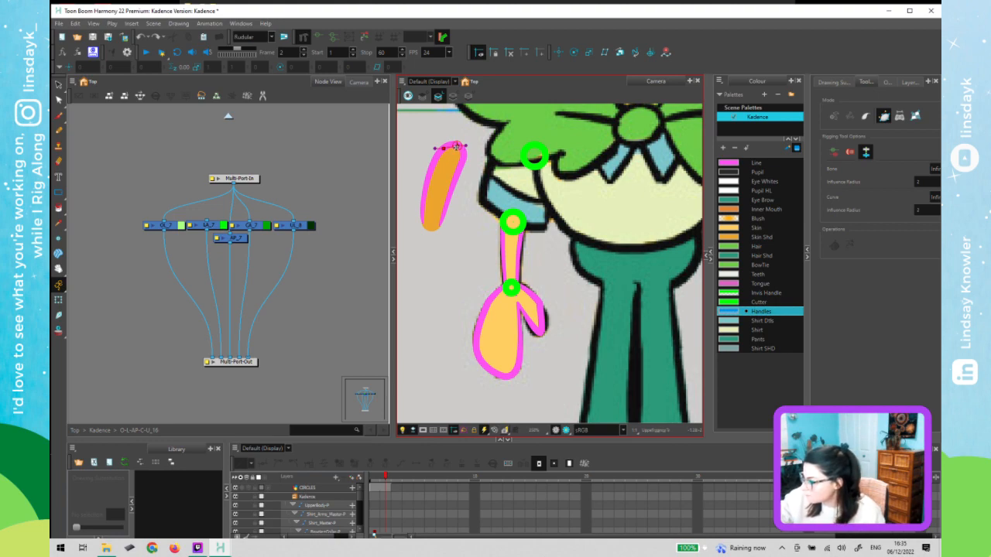
- Build an envelope deformer around the Upper_Arm drawing with points at the shoulder and elbow ends, curving its sides along the outline
click(465, 158)
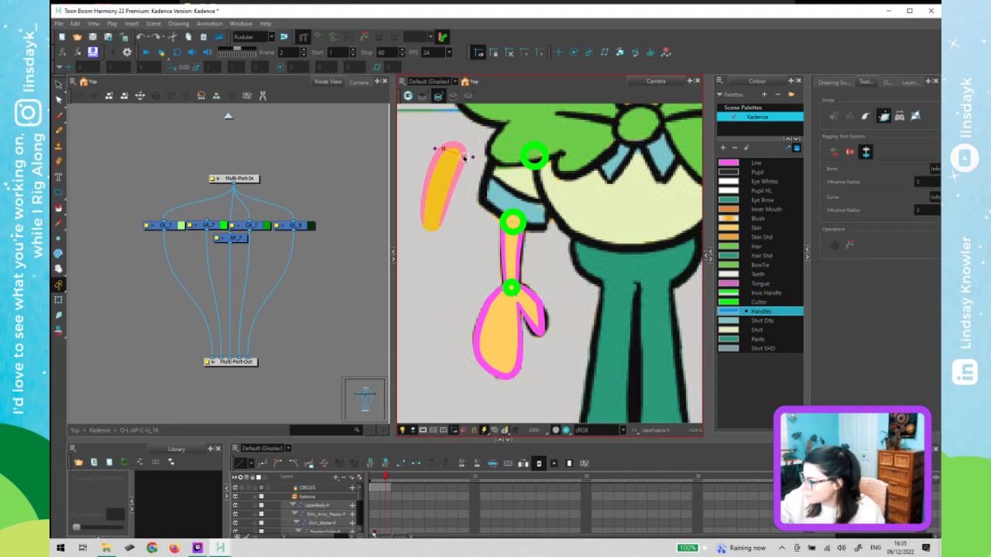
drag(472, 158, 472, 156)
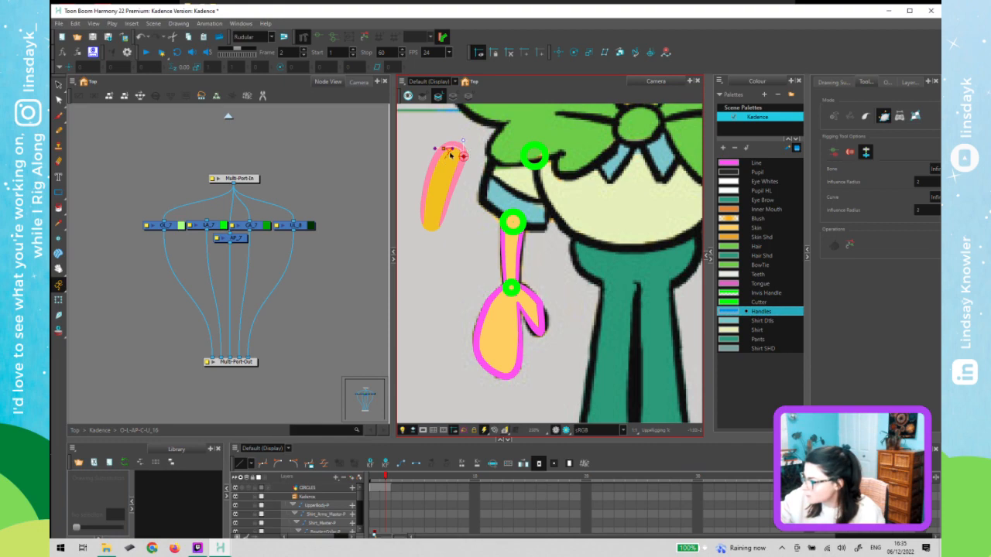
click(450, 152)
drag(453, 152, 445, 148)
drag(423, 222, 448, 225)
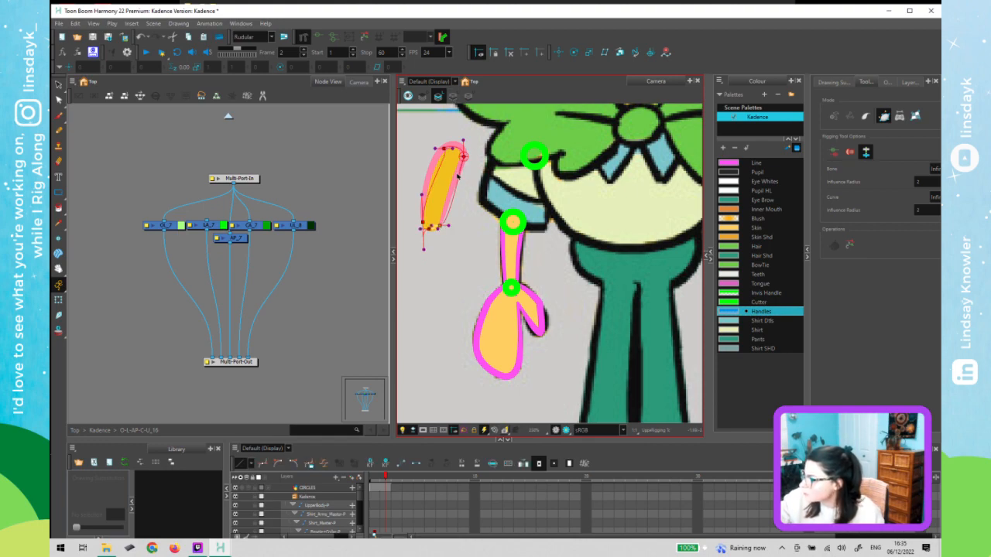
click(451, 149)
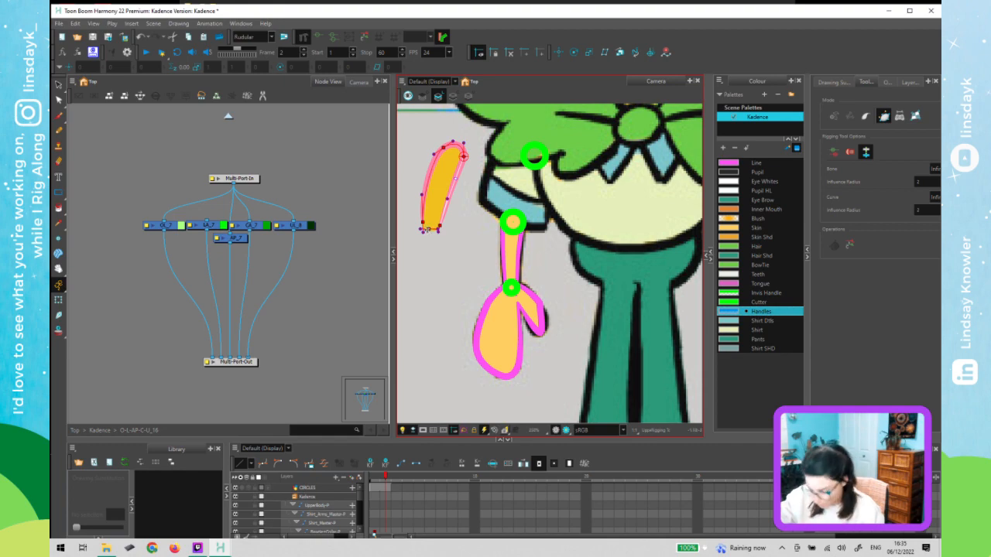
- Move the envelope's lowest point onto the tip of the rounded elbow end and adjust the neighbouring corner point nearest the body
key(2)
key(2)
key(2)
drag(430, 244, 652, 351)
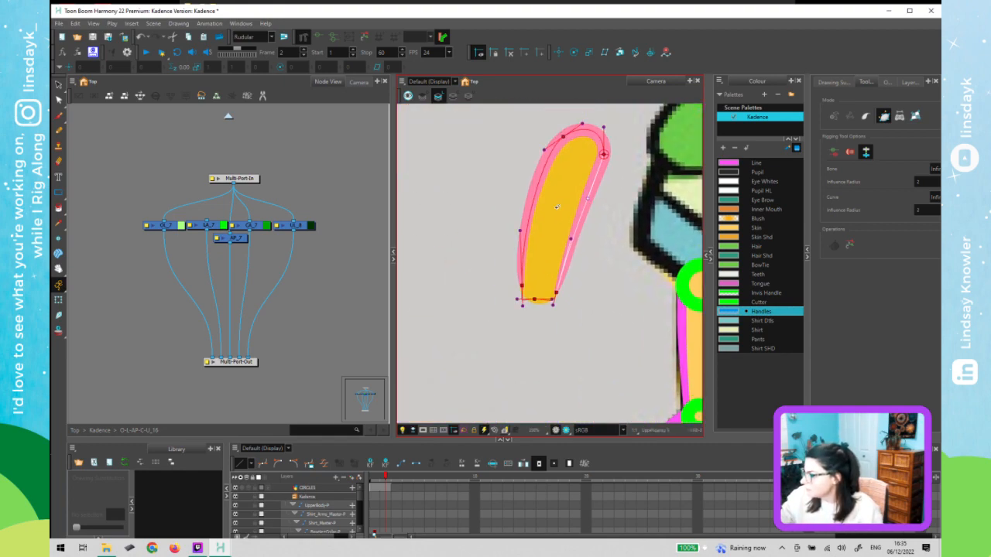
key(2)
key(2)
key(2)
key(2)
key(2)
drag(566, 221, 606, 96)
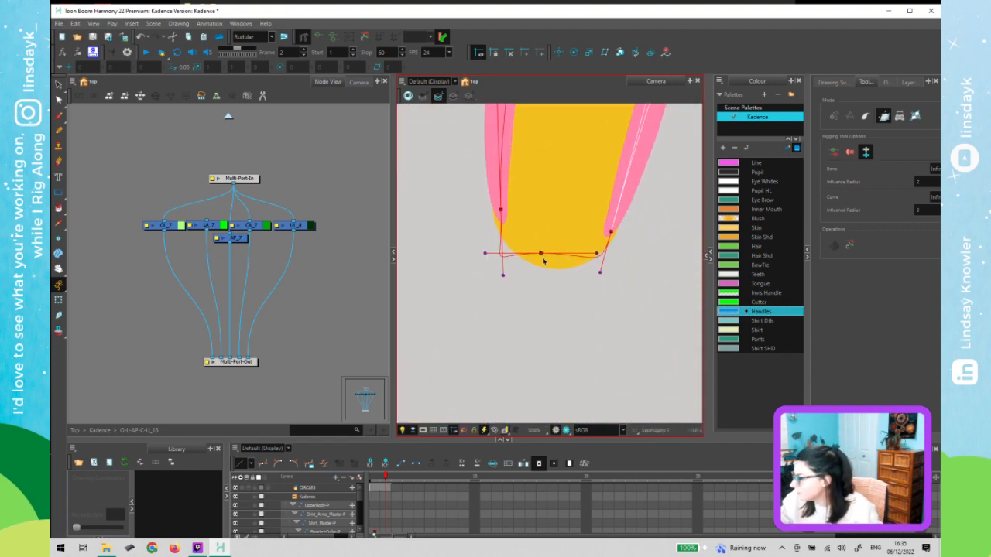
drag(543, 261, 551, 271)
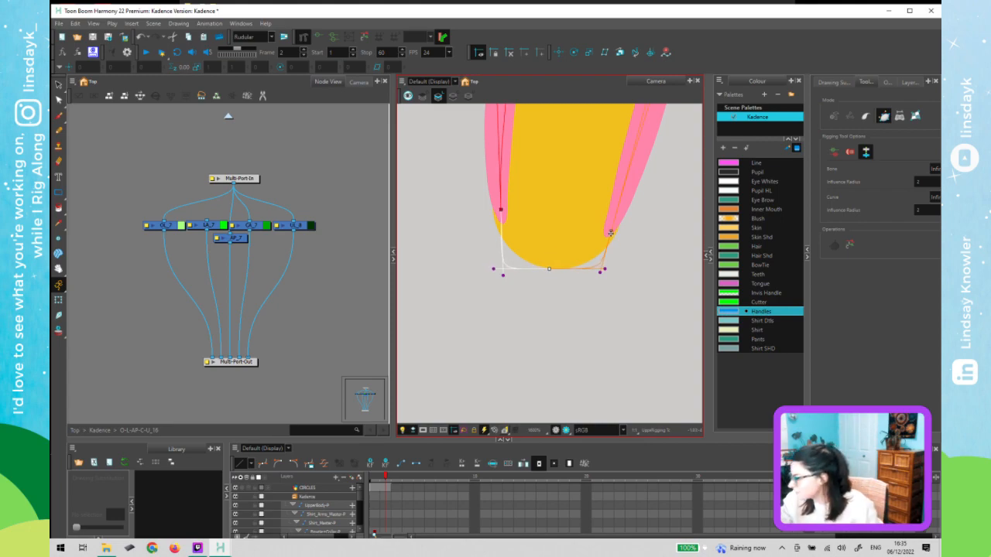
drag(611, 232, 578, 266)
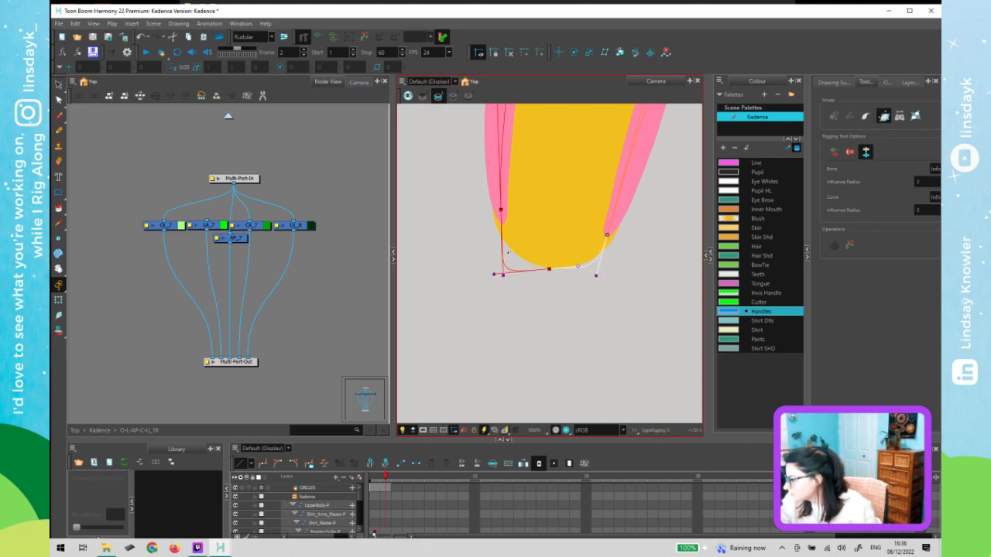
- Shape the Bezier handles and centre the lowest point so the envelope follows the rounded elbow end of the upper arm
drag(494, 275, 504, 257)
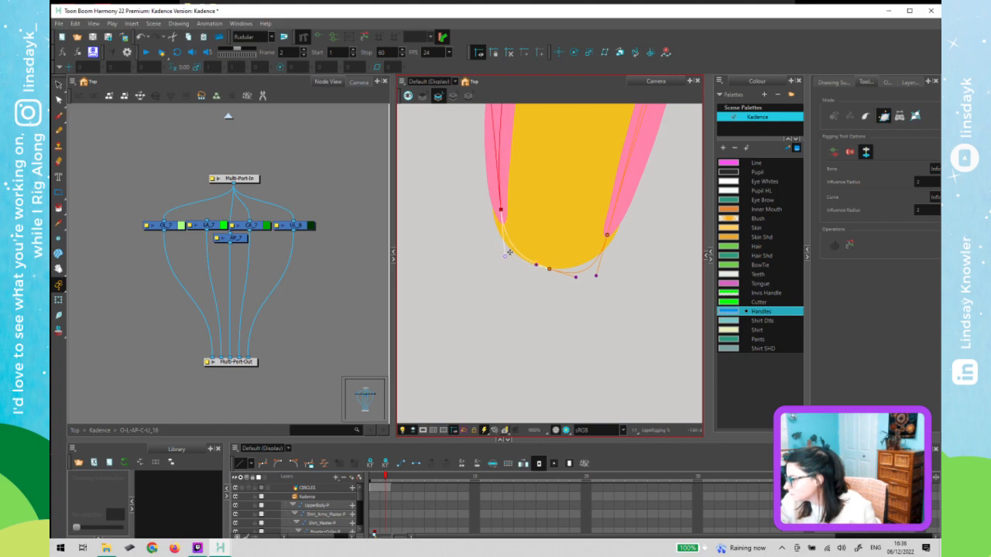
click(592, 273)
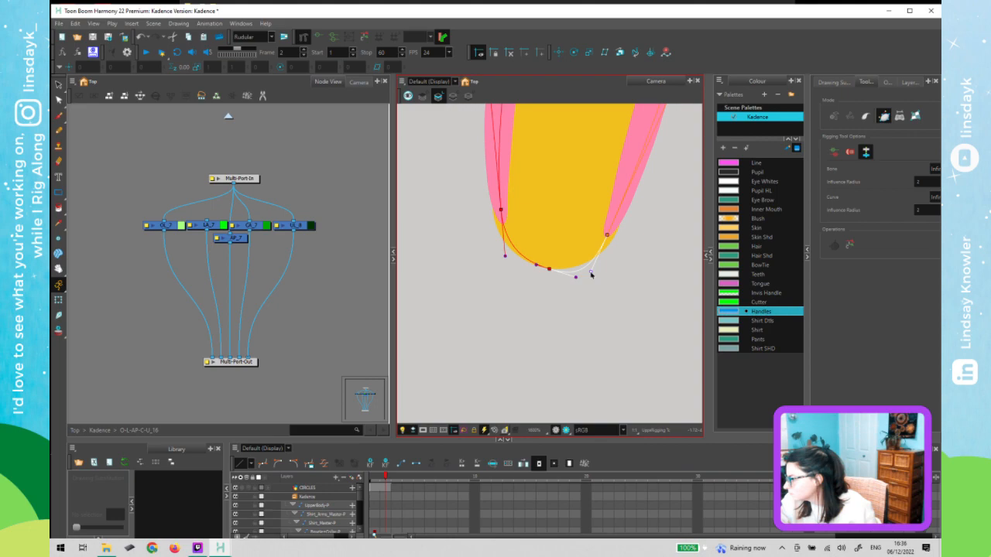
drag(592, 274, 597, 264)
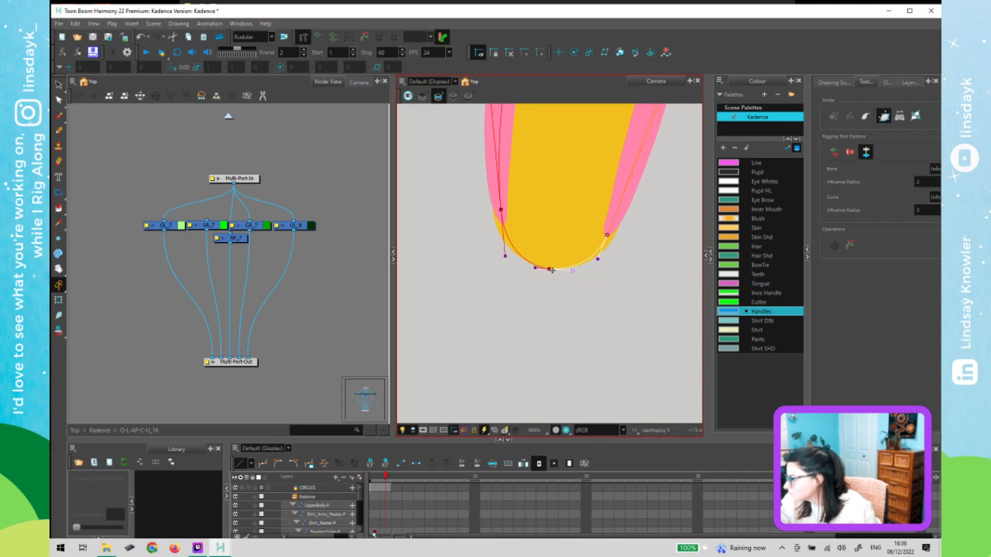
click(557, 272)
drag(556, 271, 564, 270)
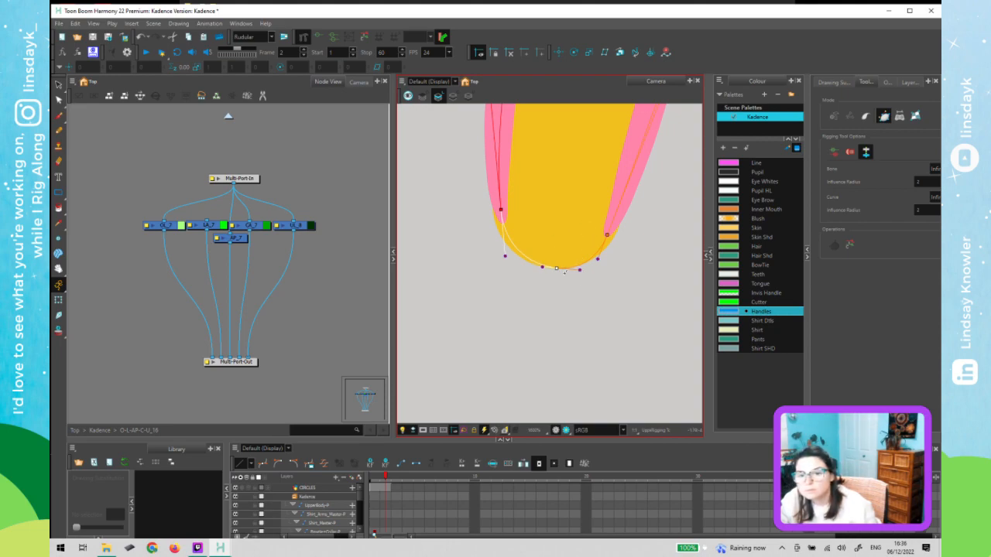
mouse_move(541, 267)
mouse_down()
mouse_move(528, 263)
mouse_move(550, 268)
mouse_up()
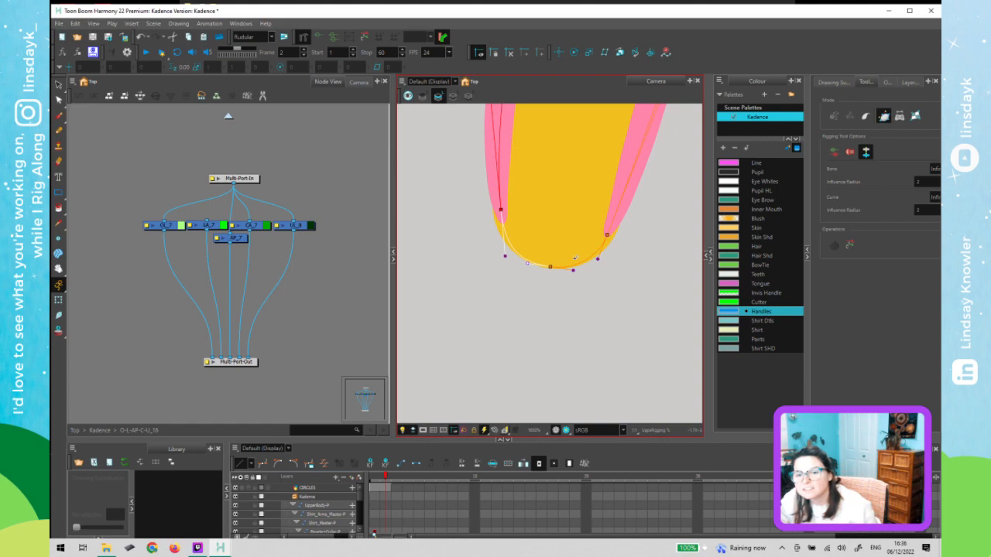
scroll(574, 259, down, 3)
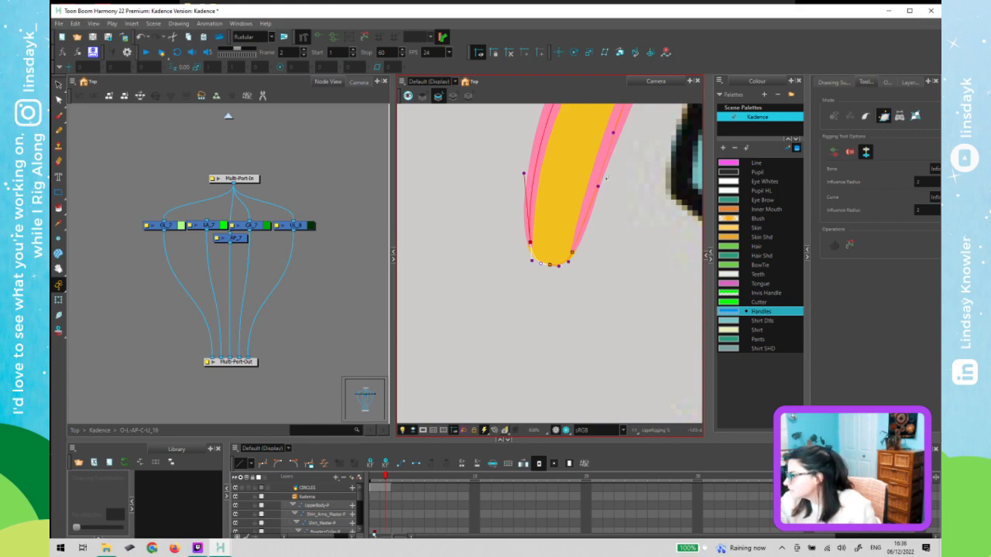
scroll(600, 194, down, 3)
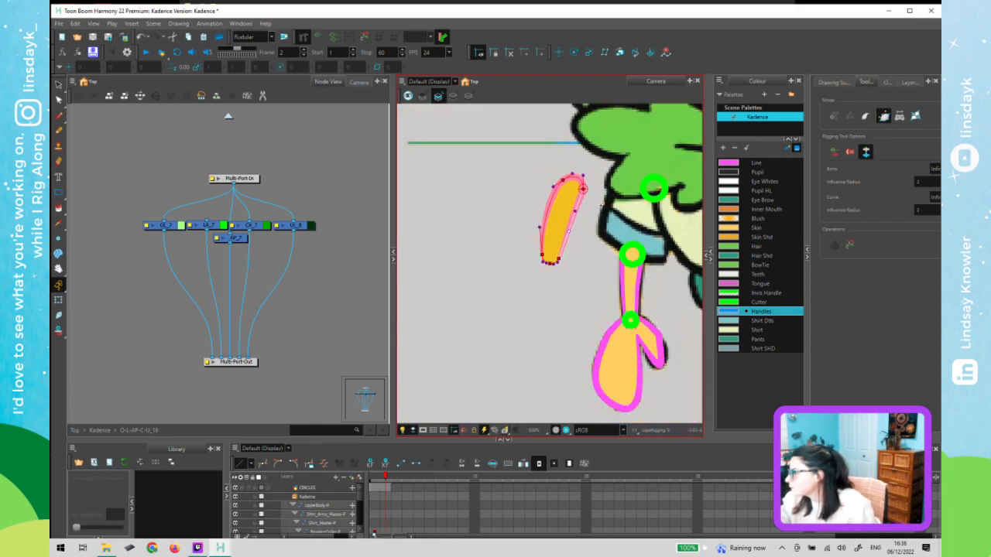
- Return to the Kadence group's nodes, select the Upper_Arm-P peg and reset its transformation
drag(235, 188, 205, 226)
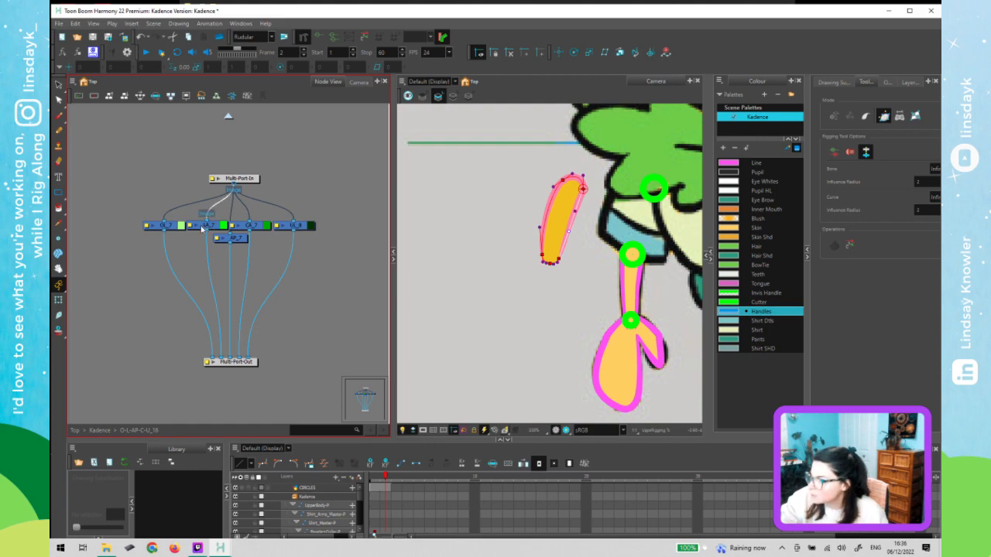
click(228, 116)
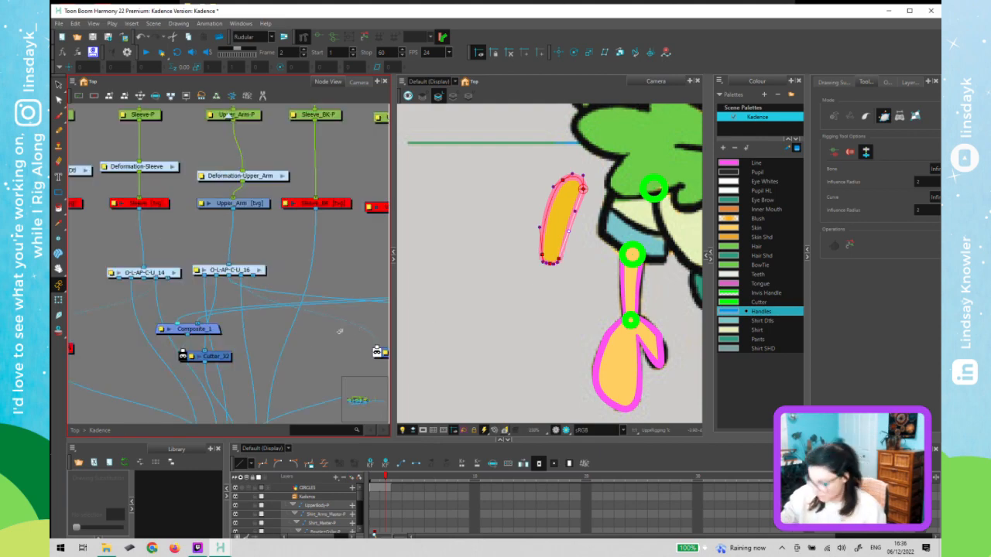
click(249, 117)
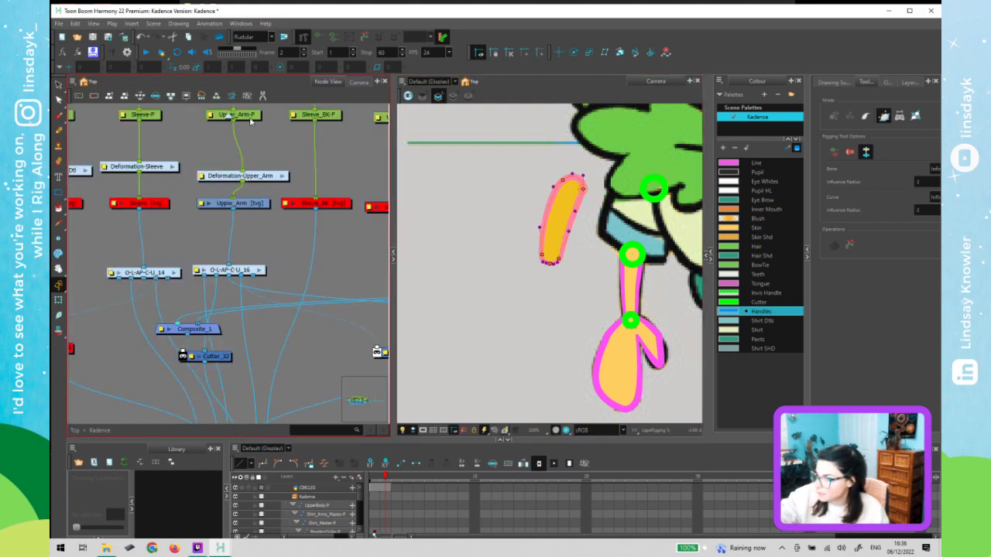
key(shift+t)
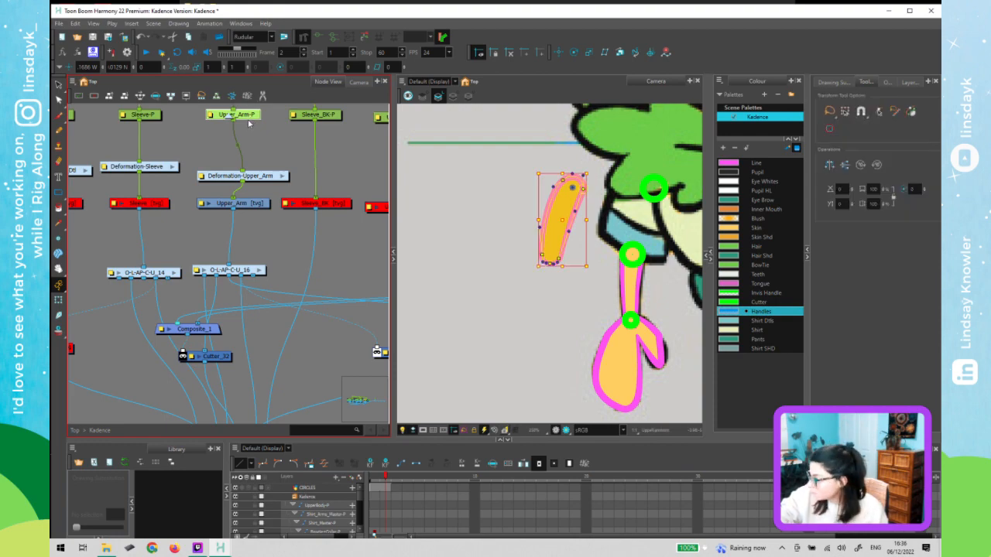
- Enable the Sleeve_BK drawing node and line up the Deformation-Upper_Arm node directly above its drawing node
click(333, 205)
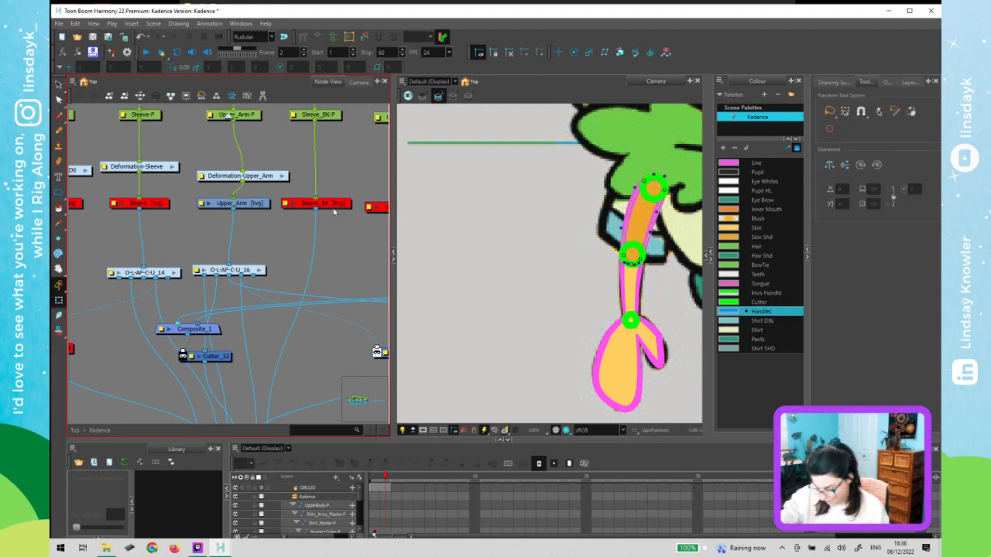
key(a)
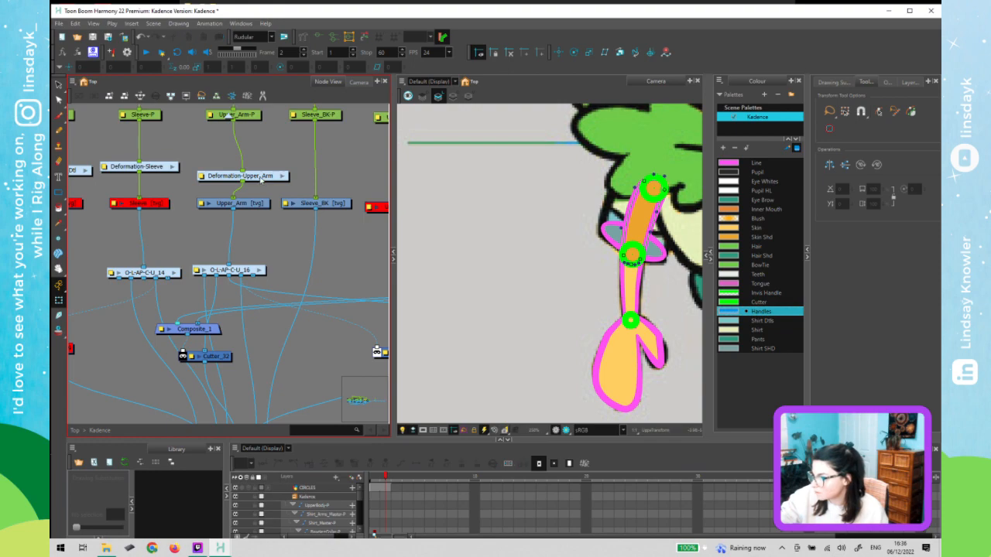
drag(257, 175, 248, 166)
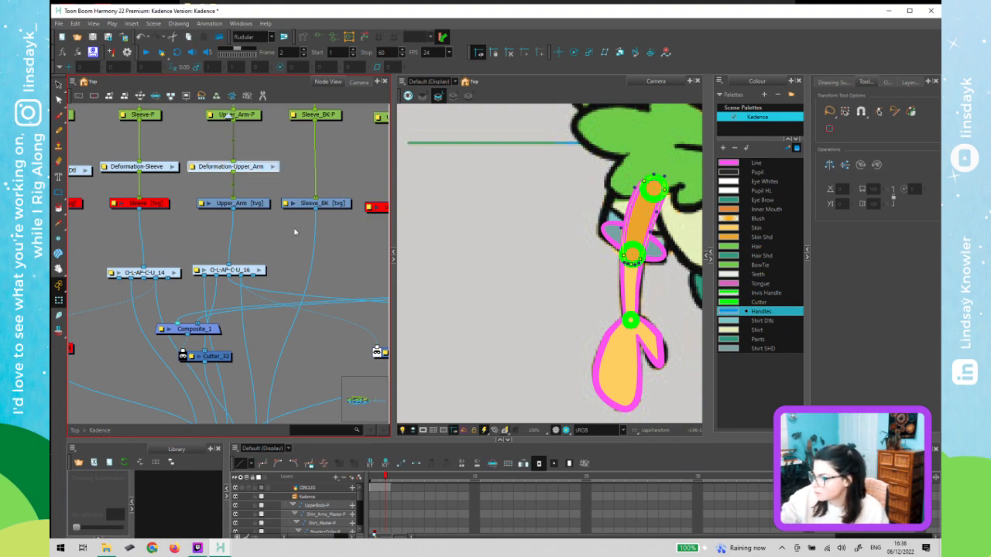
- Move the Sleeve_BK drawing clear of the arm and build a four-point closed envelope deformer around its ellipse
click(333, 203)
drag(658, 244, 562, 224)
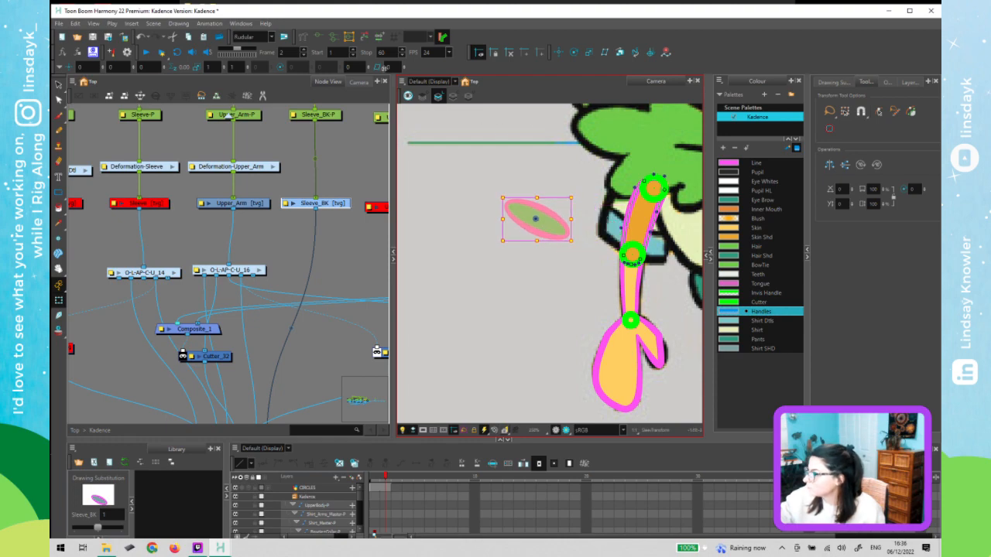
click(303, 36)
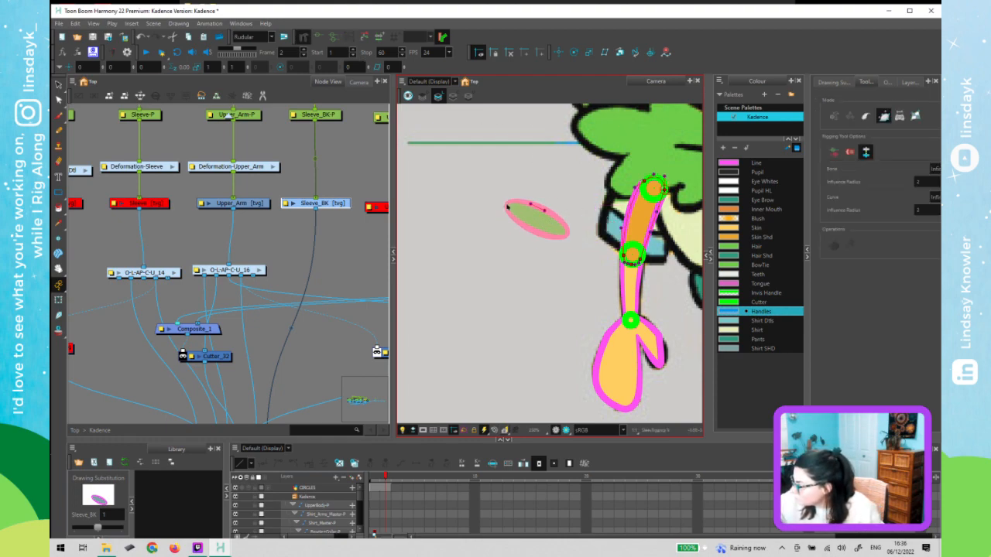
drag(507, 204, 513, 194)
drag(535, 234, 579, 221)
key(Escape)
- Adjust the Sleeve_BK envelope's points and Bezier handles at the lower tip and along both long edges to follow the ellipse
key(2)
key(2)
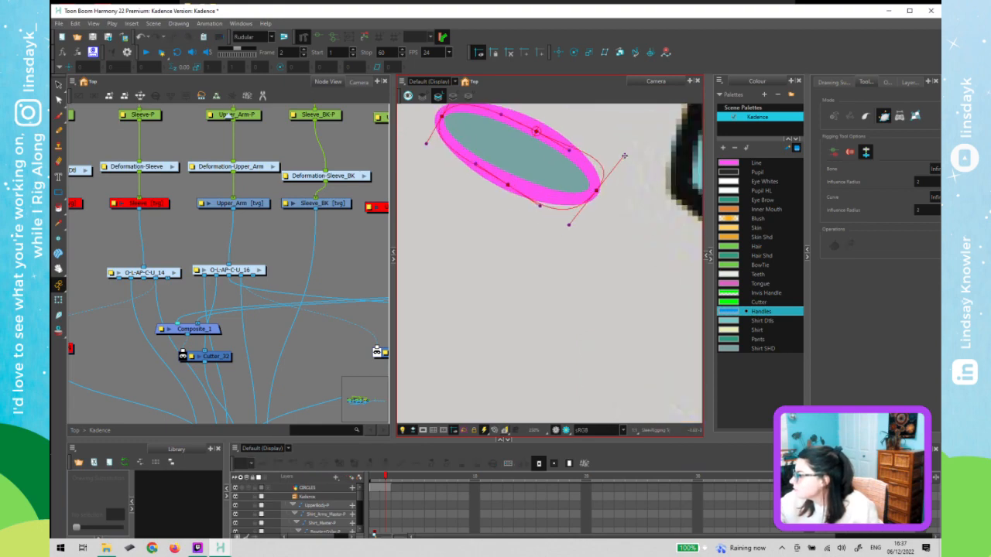
drag(623, 158, 604, 169)
drag(584, 229, 592, 191)
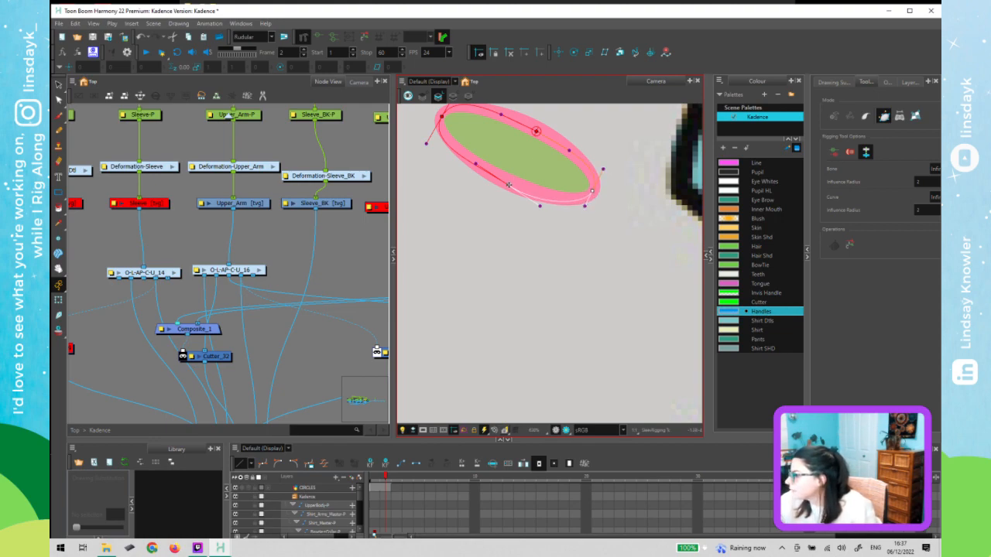
drag(508, 185, 508, 179)
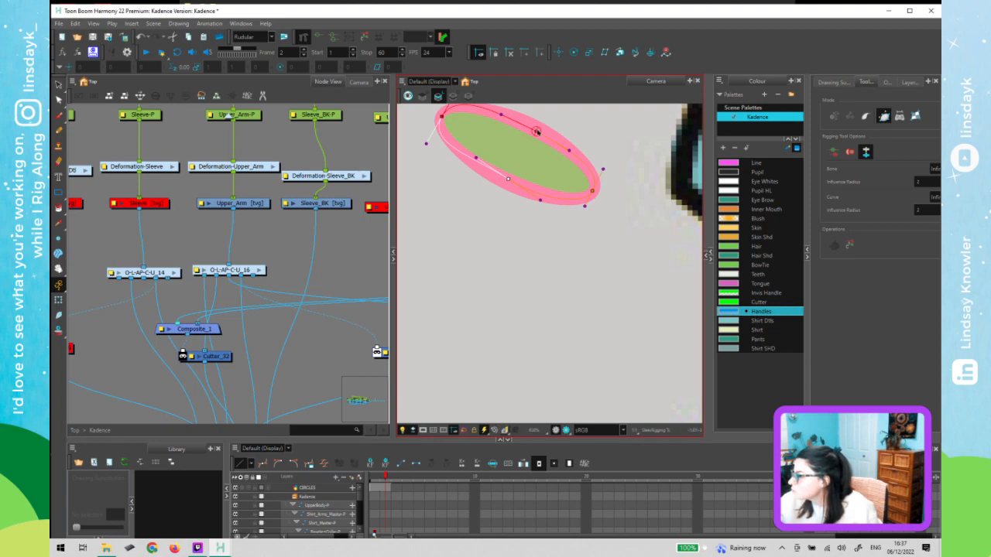
drag(536, 131, 539, 129)
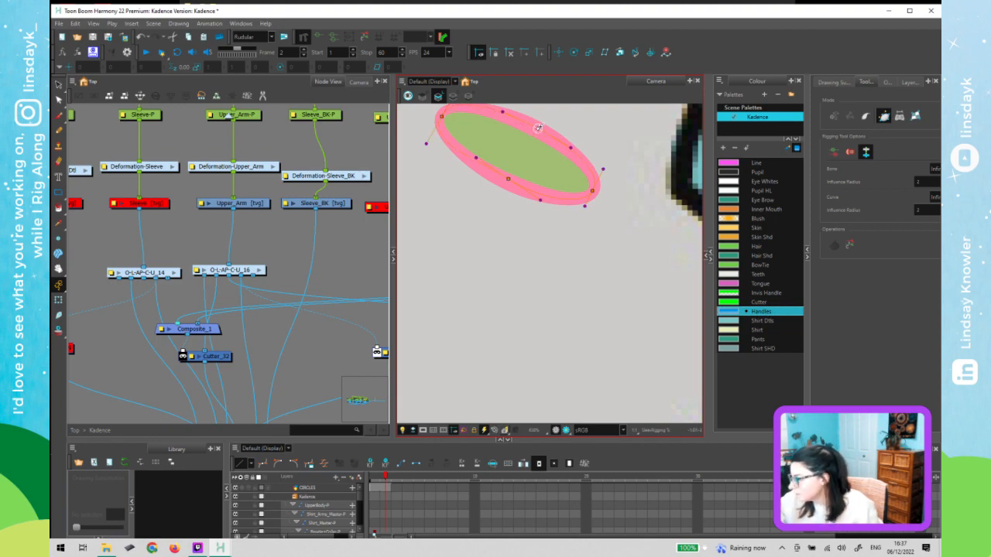
click(541, 199)
drag(544, 198, 543, 199)
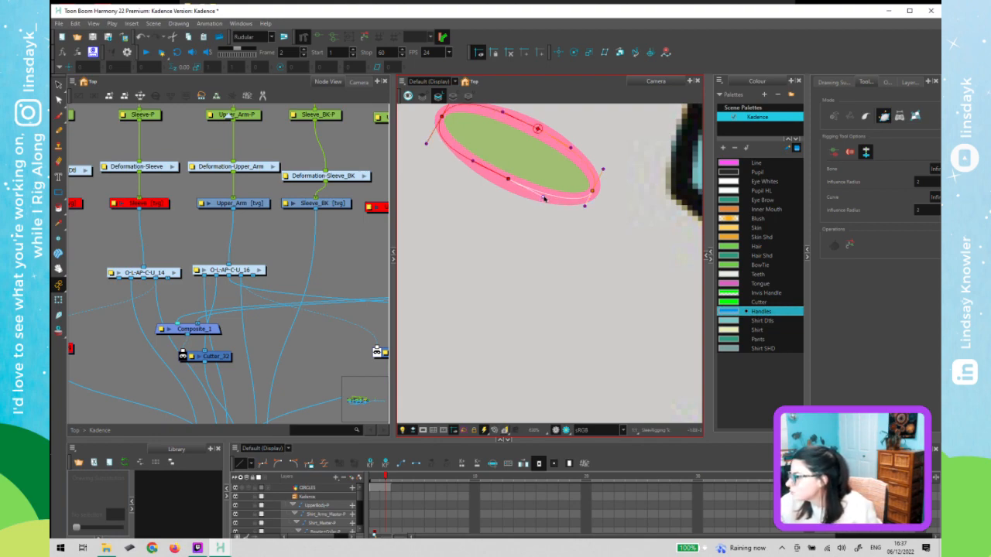
- Fit the handles at the ellipse's upper tip and line up the Deformation-Sleeve_BK node level with the other deformation nodes
drag(442, 117, 469, 177)
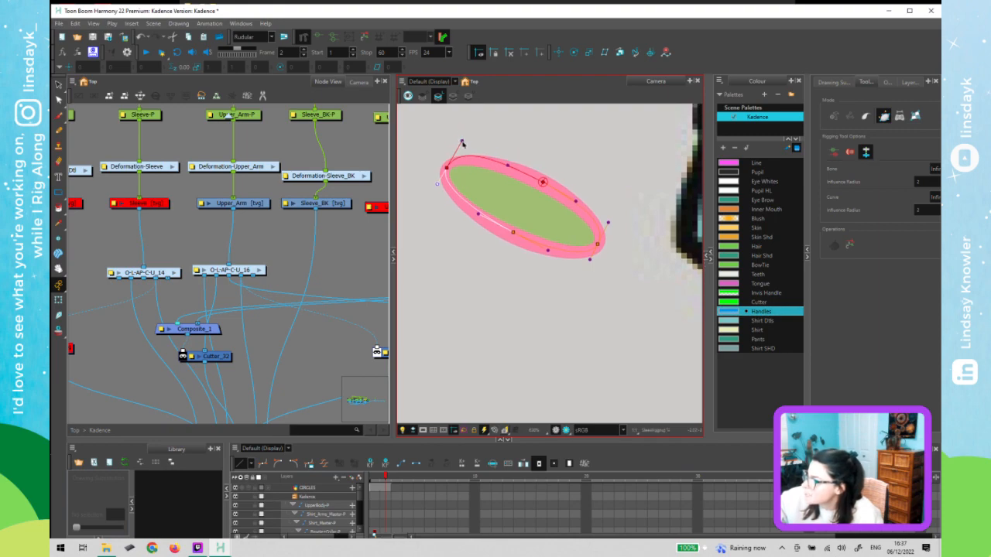
drag(462, 143, 447, 172)
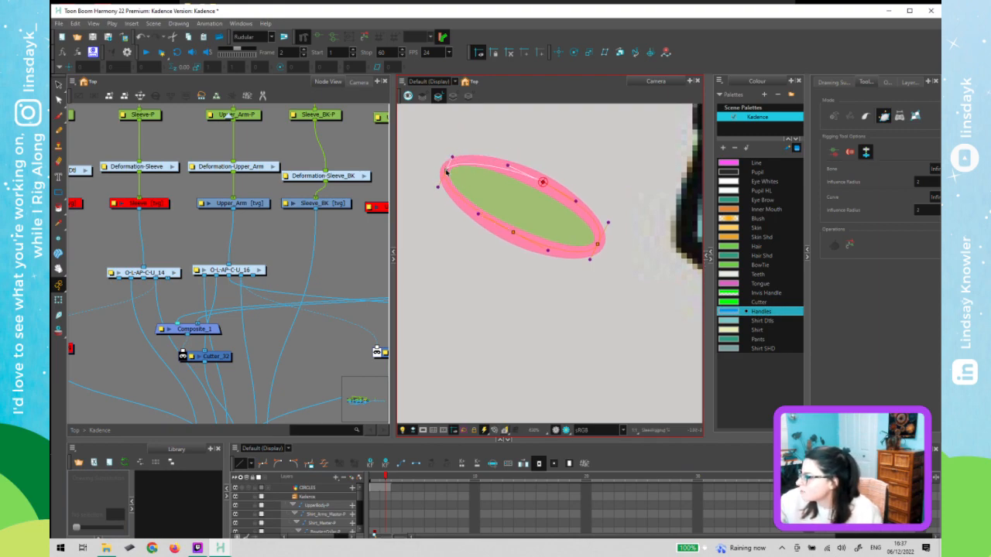
key(1)
key(1)
key(1)
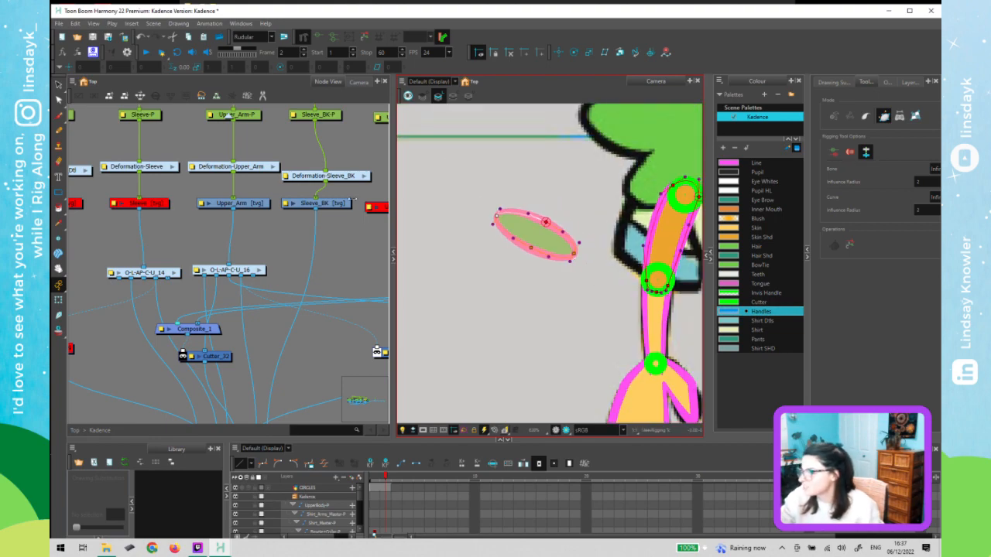
drag(340, 172, 335, 164)
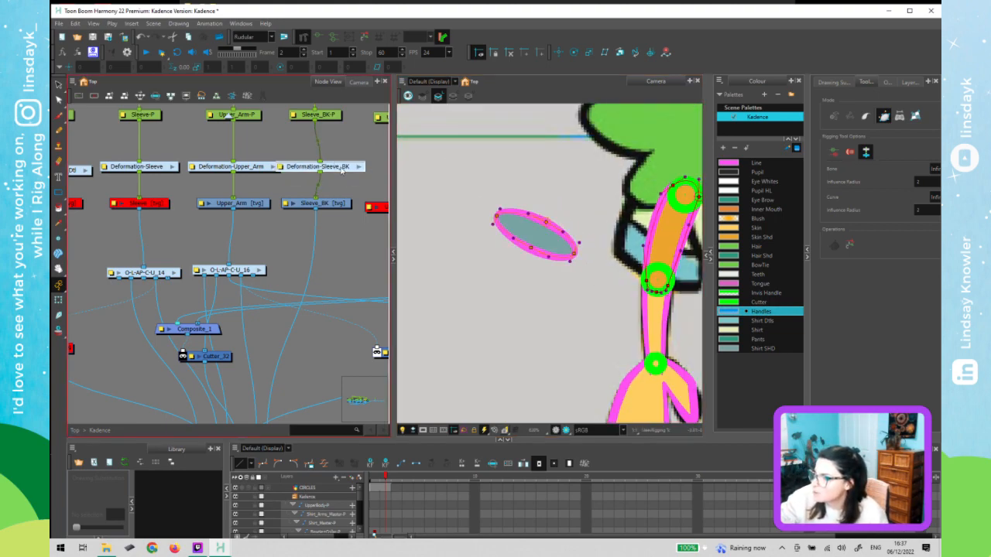
- Enable the UpperArm_SHD drawing node and reset the Sleeve_BK-P peg's transformation
key(2)
key(2)
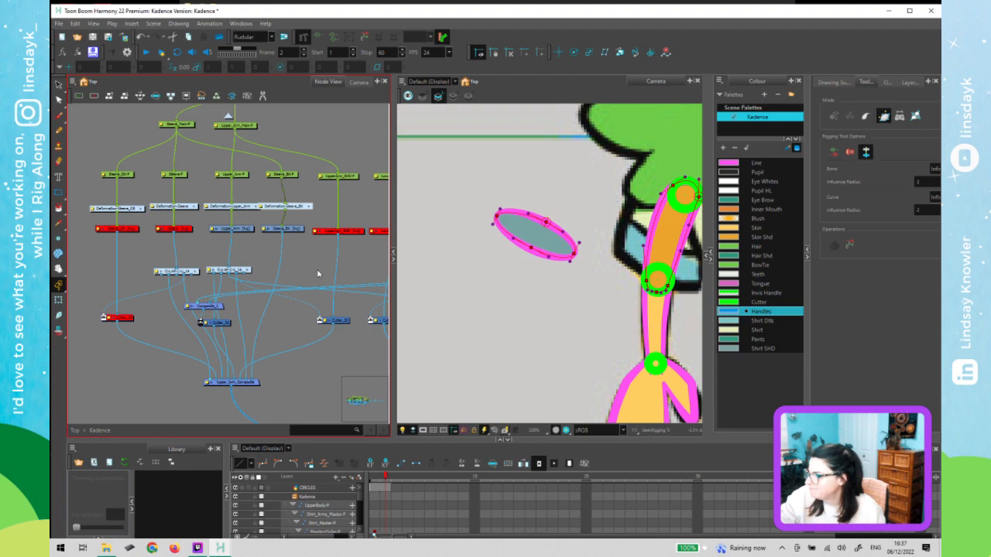
drag(343, 274, 344, 276)
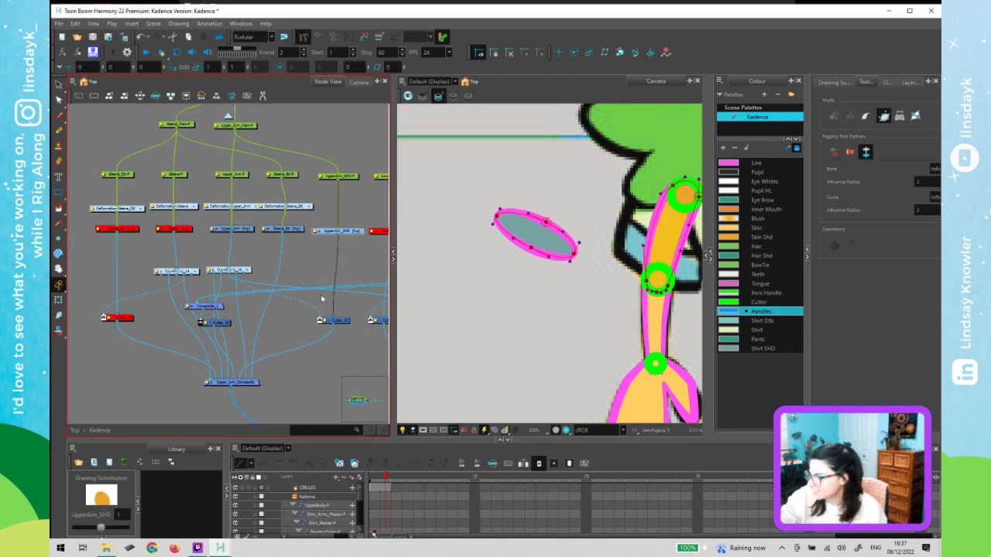
key(shift+t)
drag(300, 191, 268, 158)
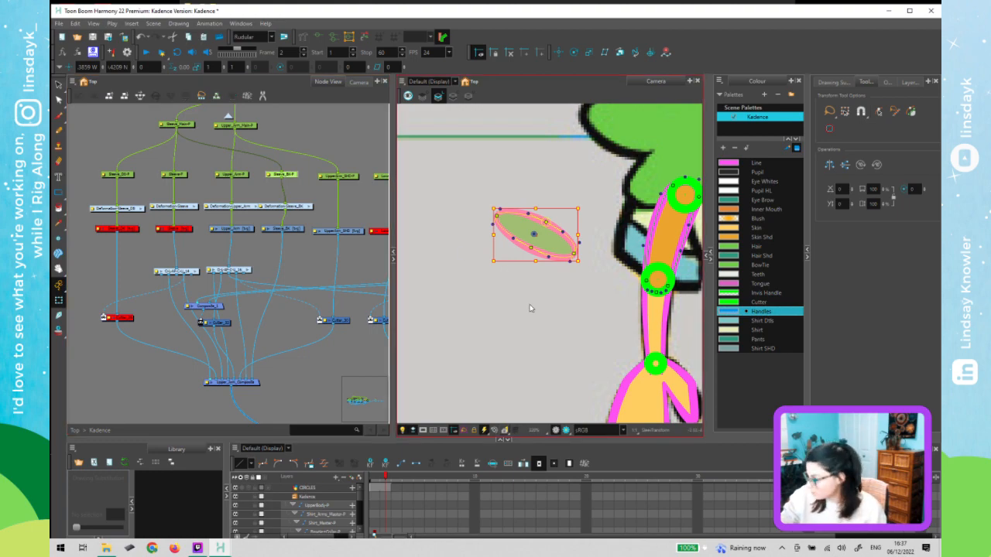
key(r)
drag(309, 259, 346, 231)
click(470, 318)
drag(471, 317, 575, 352)
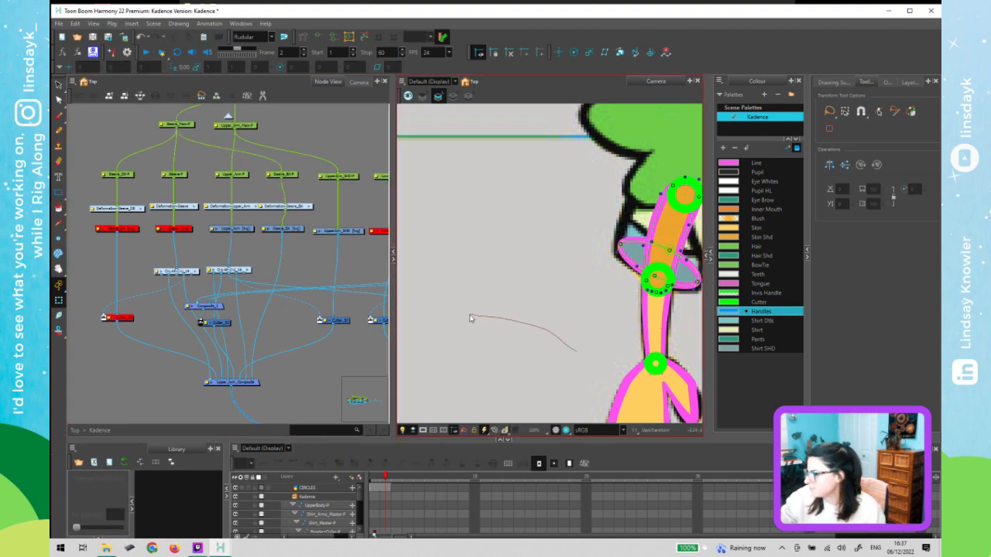
drag(511, 300, 421, 255)
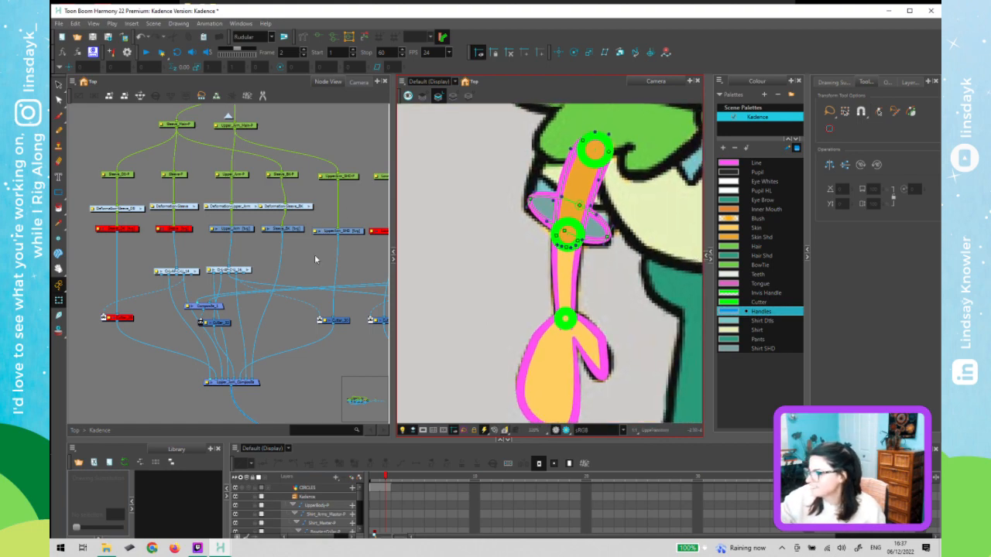
- Isolate the UpperArm_SHD shape by disabling its cutter, the Upper_Arm and Sleeve_BK drawings, and the CIRCLES layer
drag(331, 274, 346, 230)
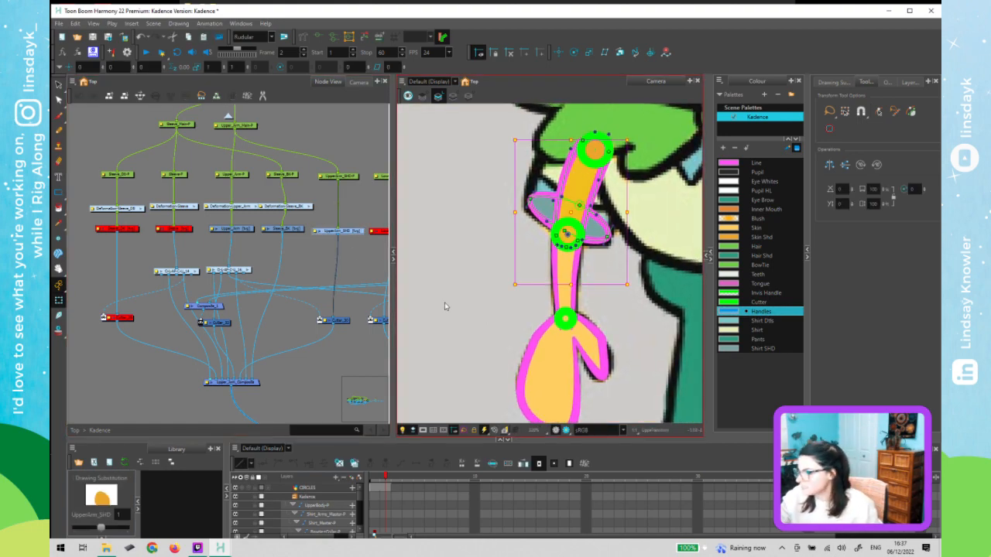
key(shift+b)
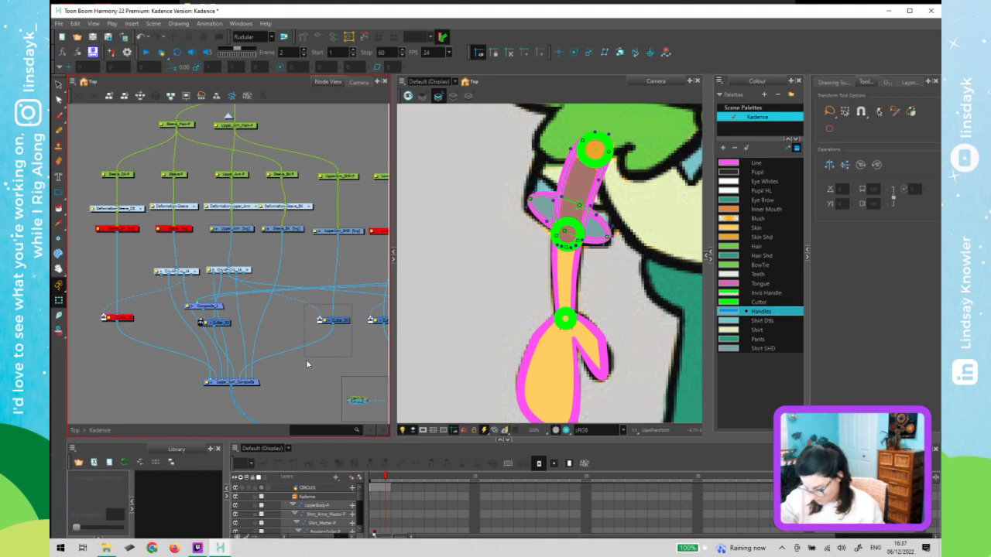
key(d)
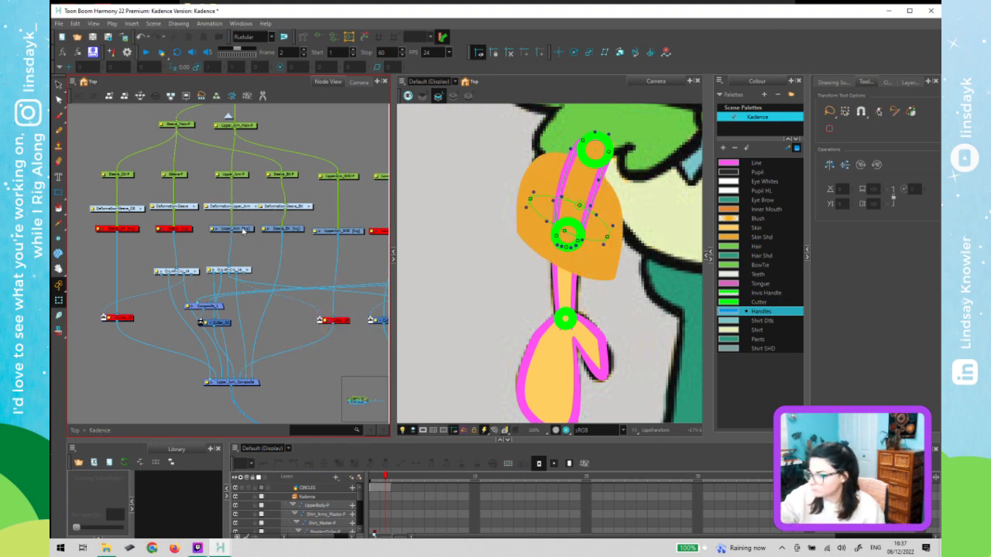
click(232, 229)
key(d)
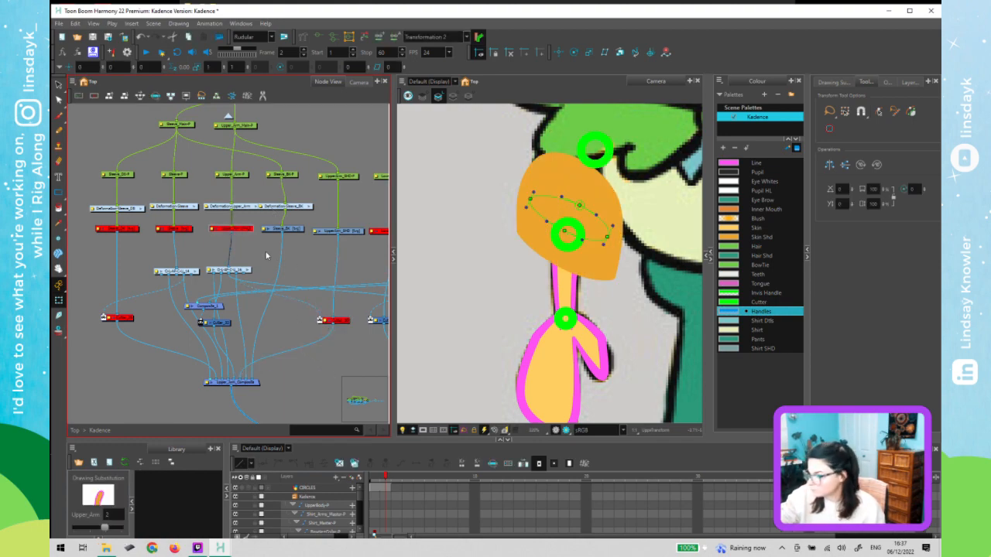
click(292, 230)
key(d)
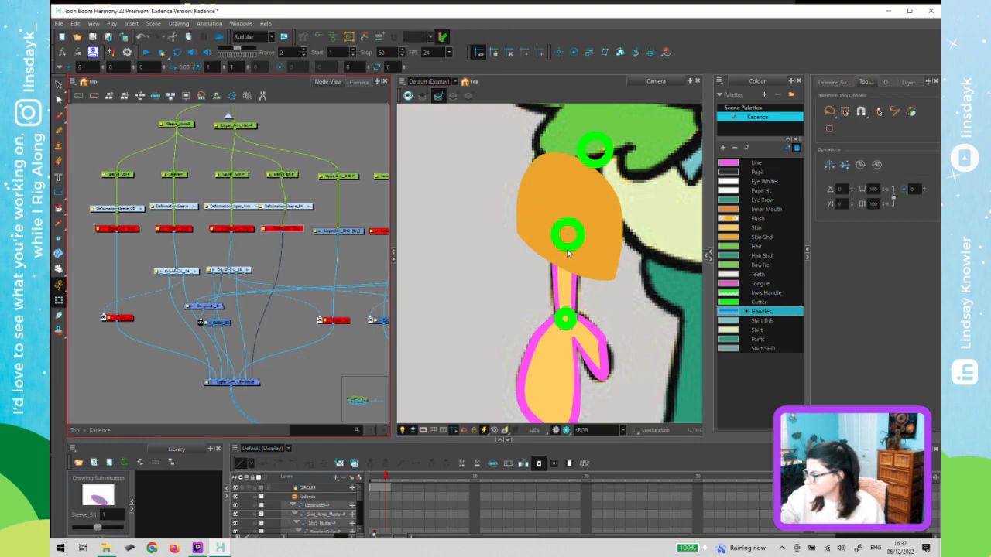
click(568, 259)
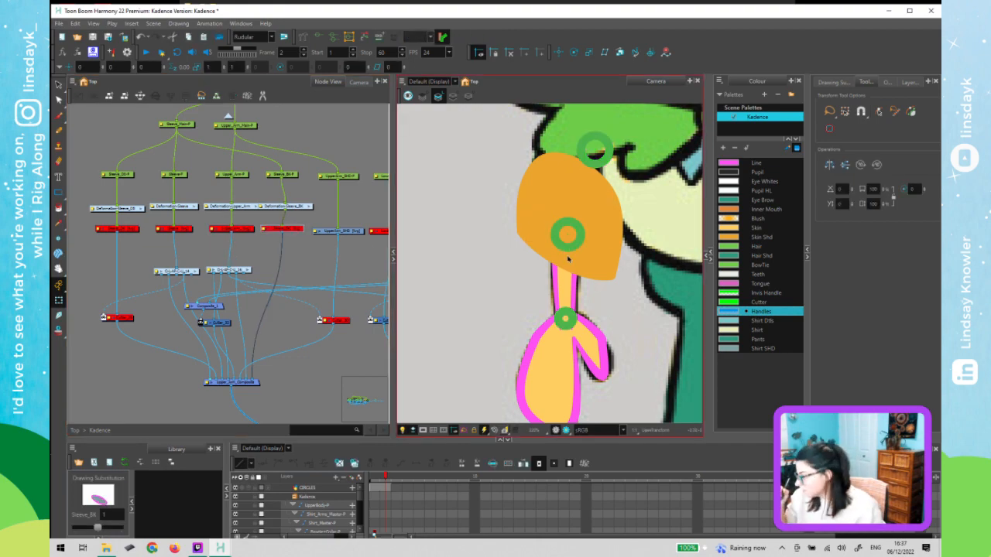
click(568, 259)
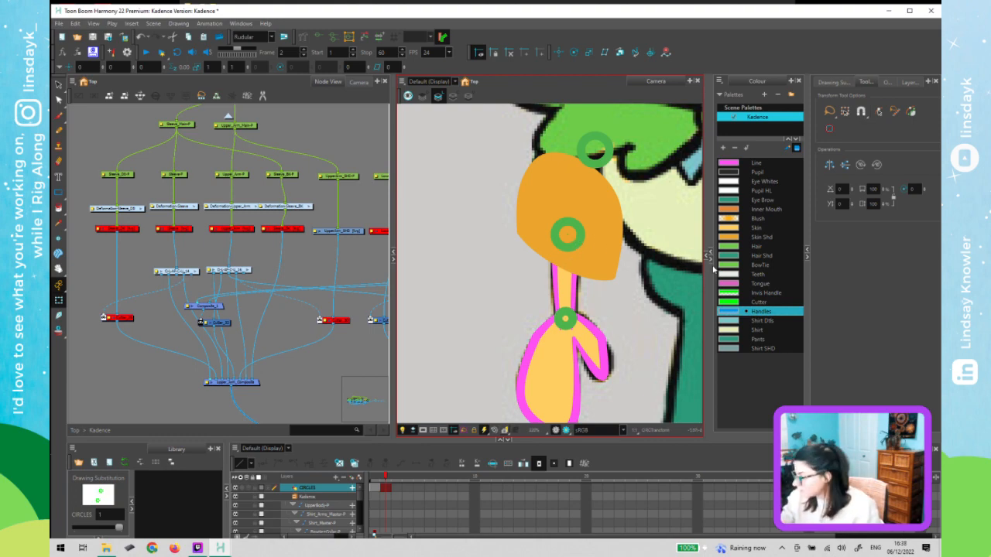
key(d)
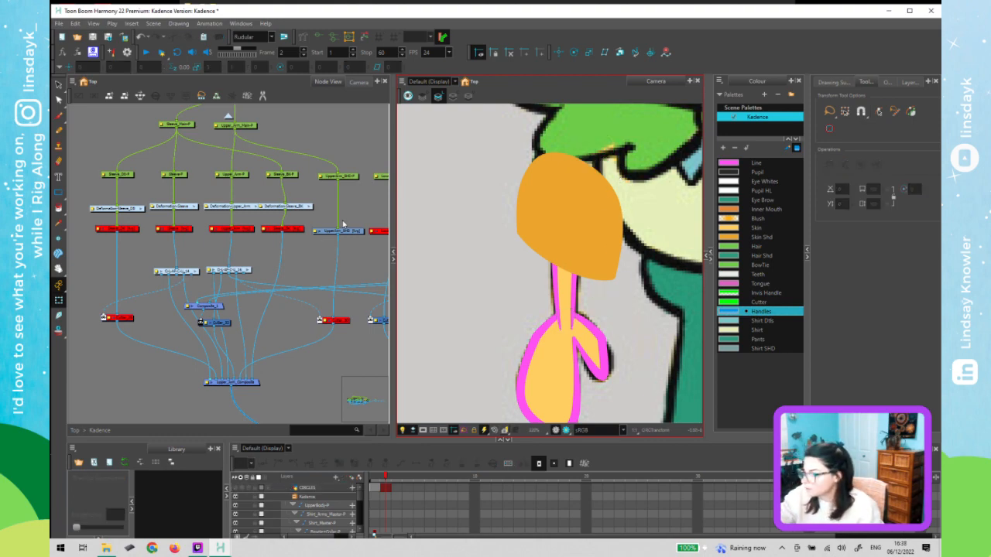
- Build a three-point closed envelope deformer around the UpperArm_SHD shading shape
click(326, 245)
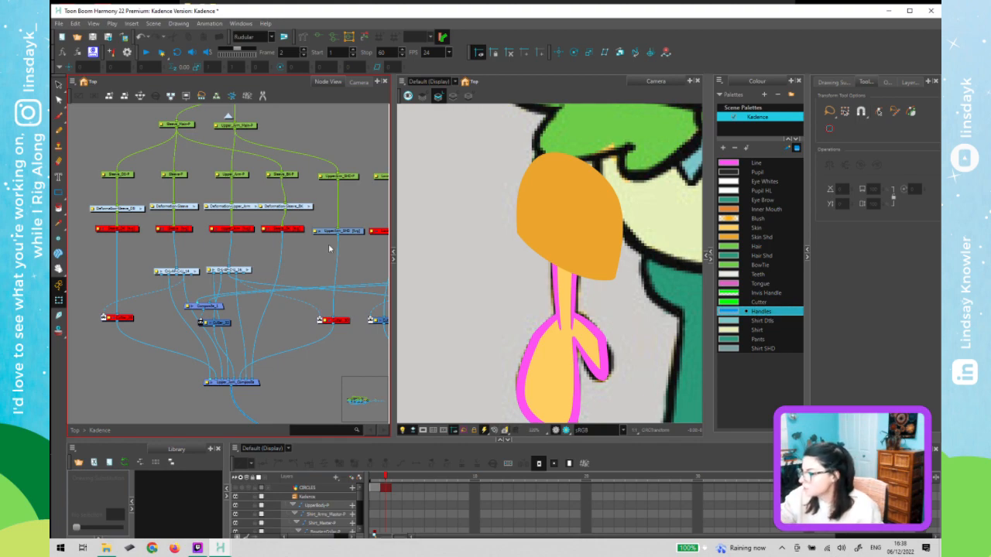
drag(358, 246, 324, 208)
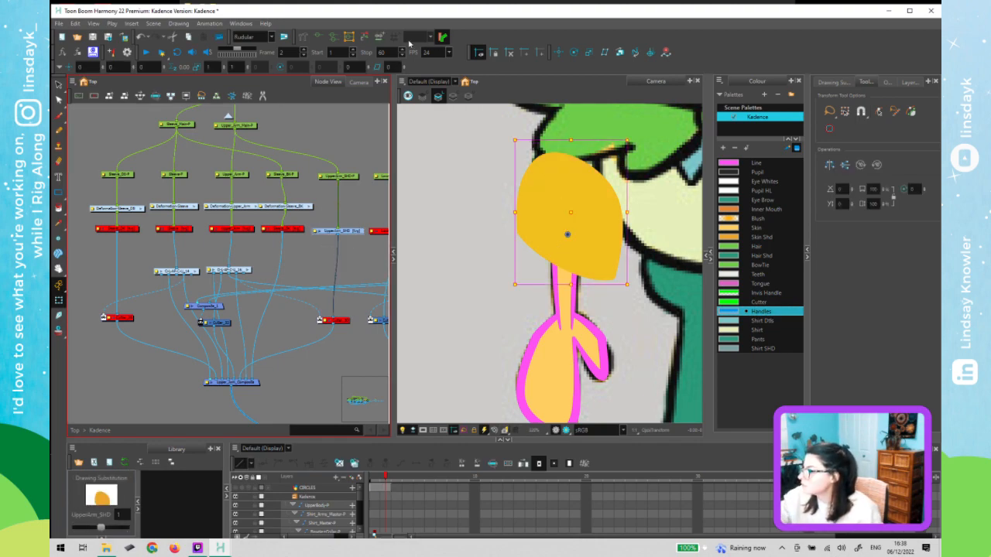
click(304, 37)
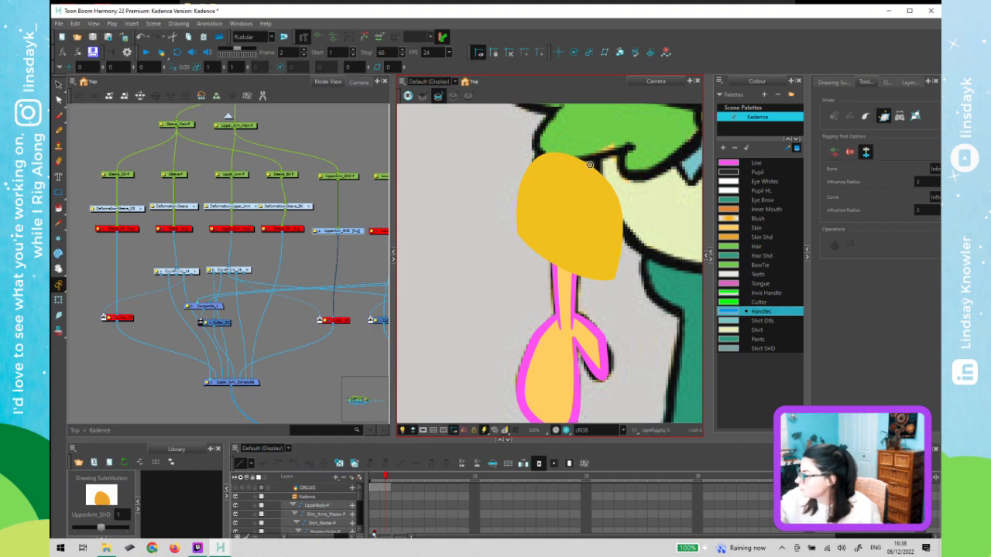
drag(588, 165, 561, 151)
drag(517, 233, 517, 177)
drag(614, 278, 646, 280)
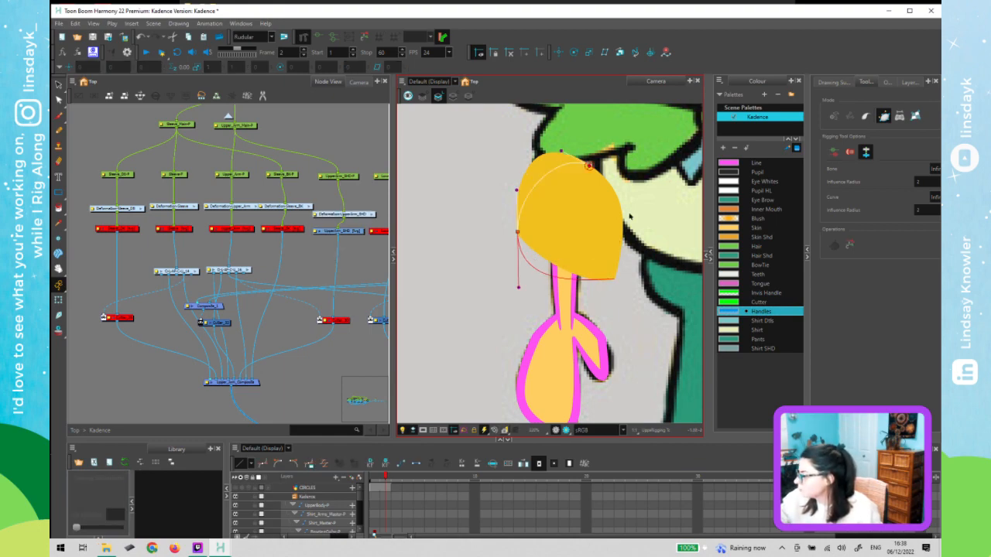
drag(588, 165, 628, 184)
- Adjust the UpperArm_SHD envelope's points and Bezier handles so the curve follows the outline of the shading shape
drag(643, 279, 623, 247)
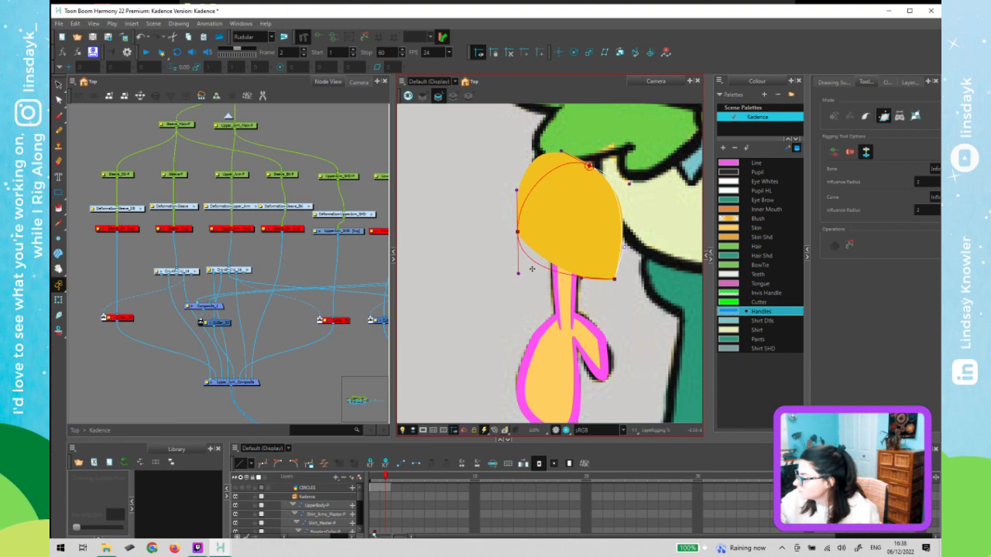
drag(518, 272, 542, 267)
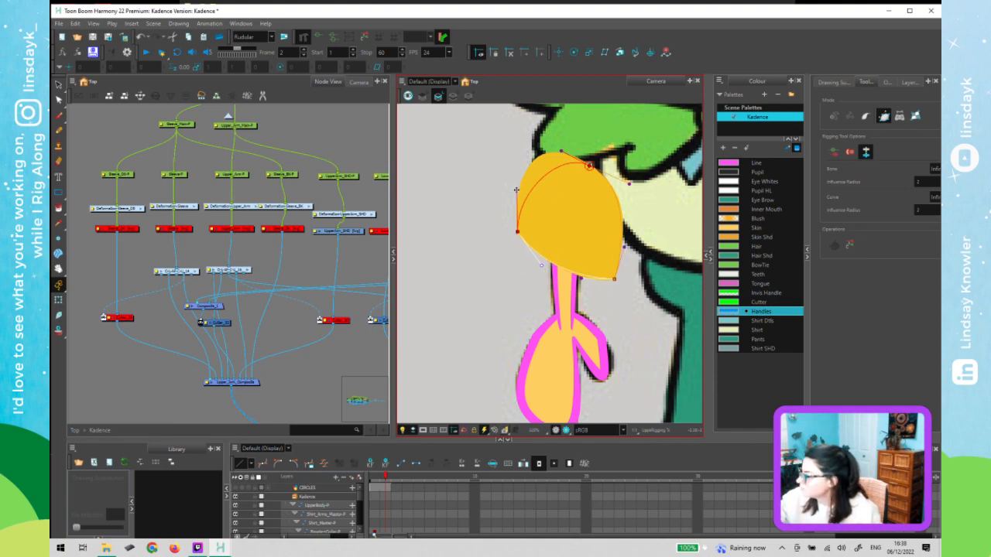
drag(516, 190, 509, 143)
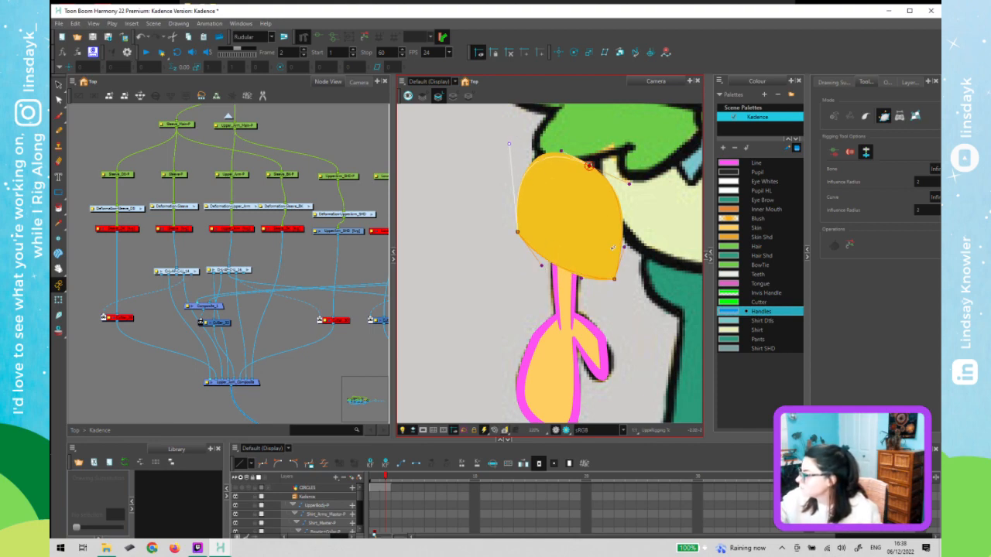
drag(615, 279, 611, 283)
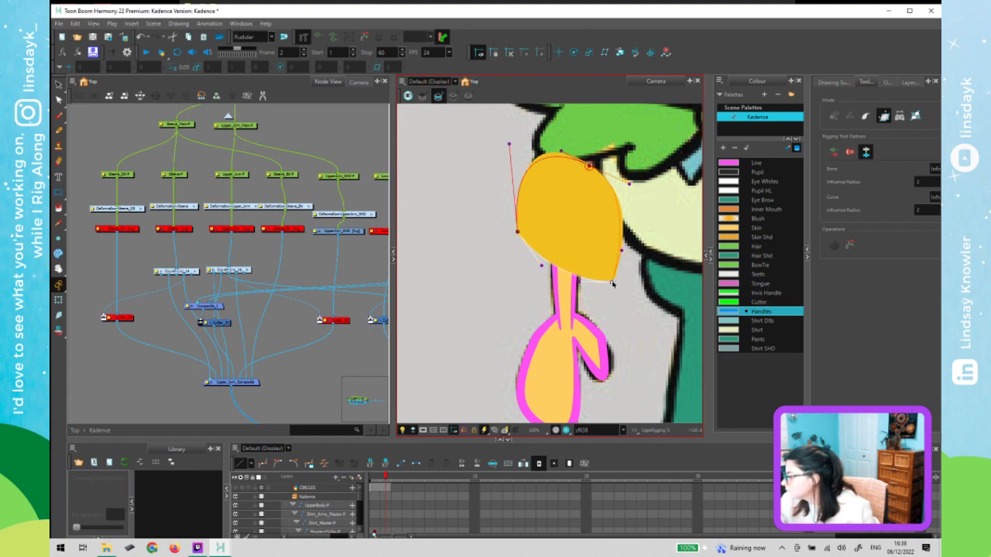
drag(629, 183, 634, 188)
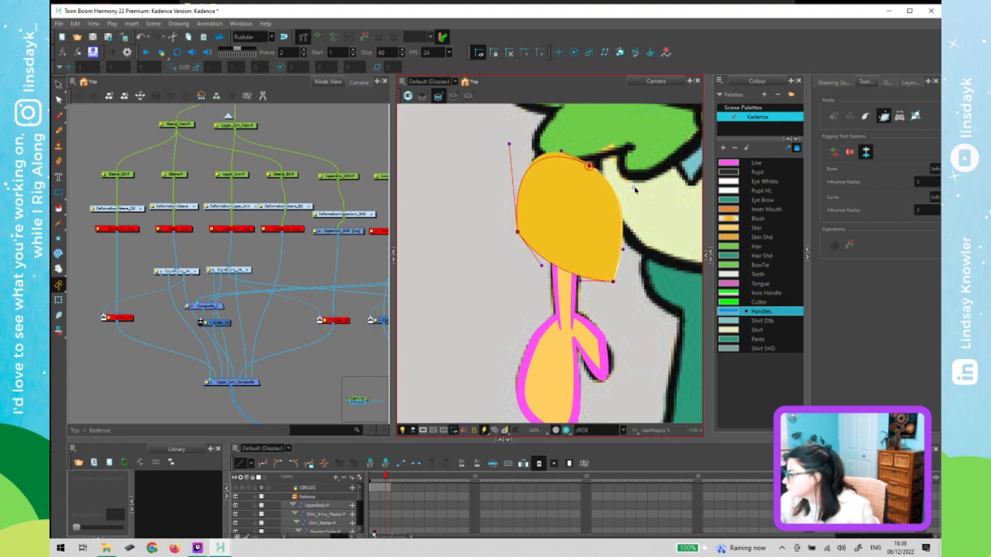
drag(561, 151, 592, 164)
drag(637, 186, 640, 197)
drag(509, 144, 510, 148)
- Disable the UpperArm_SHD drawing node to hide the finished shading shape
click(352, 233)
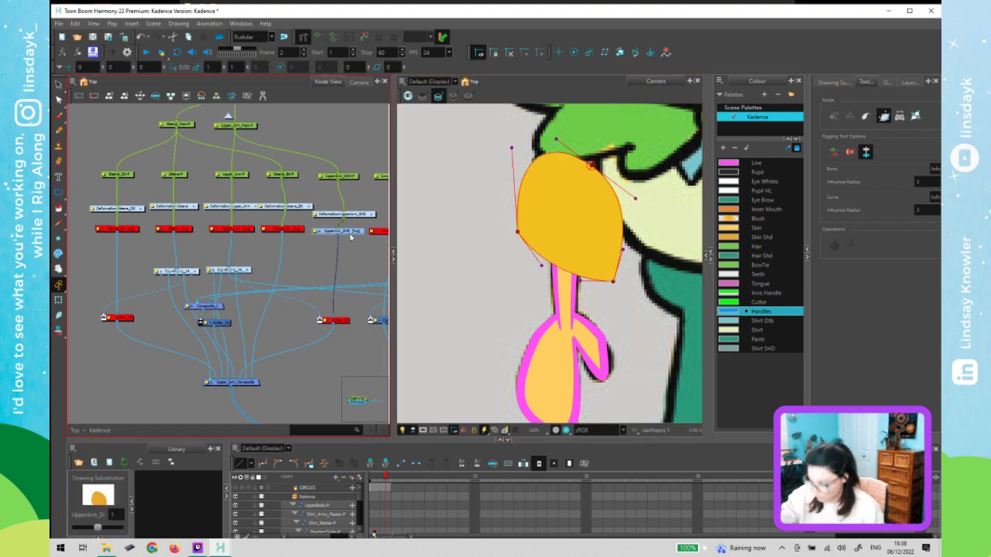
key(d)
drag(355, 264, 208, 240)
- Enable the LowerArm_SHD drawing node and disable its cutter to show the full shading shape
click(252, 209)
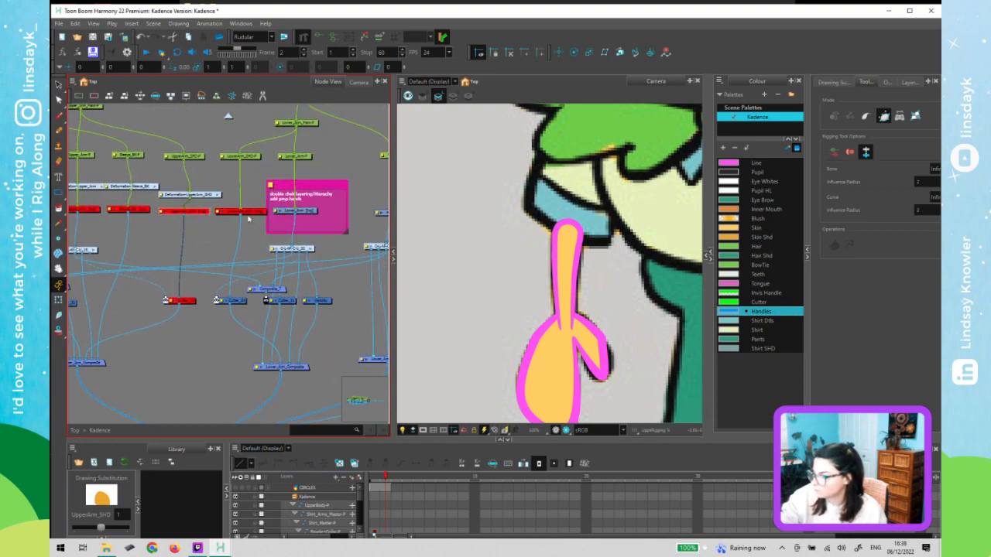
key(d)
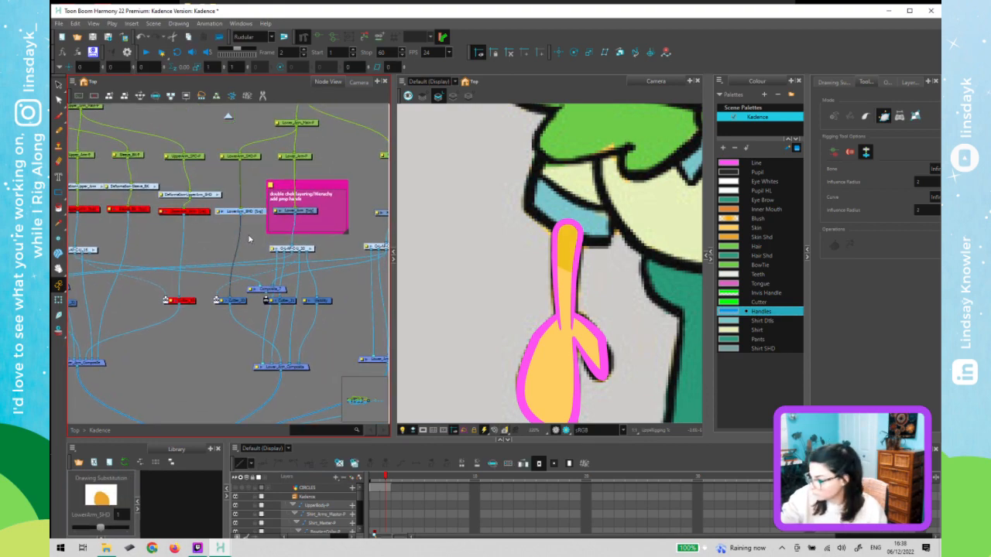
drag(214, 328, 236, 283)
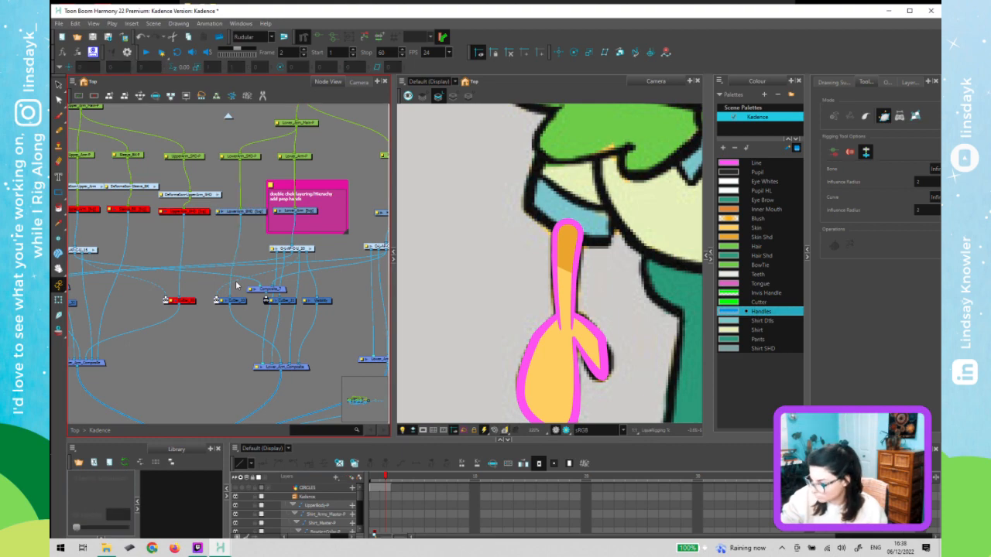
key(d)
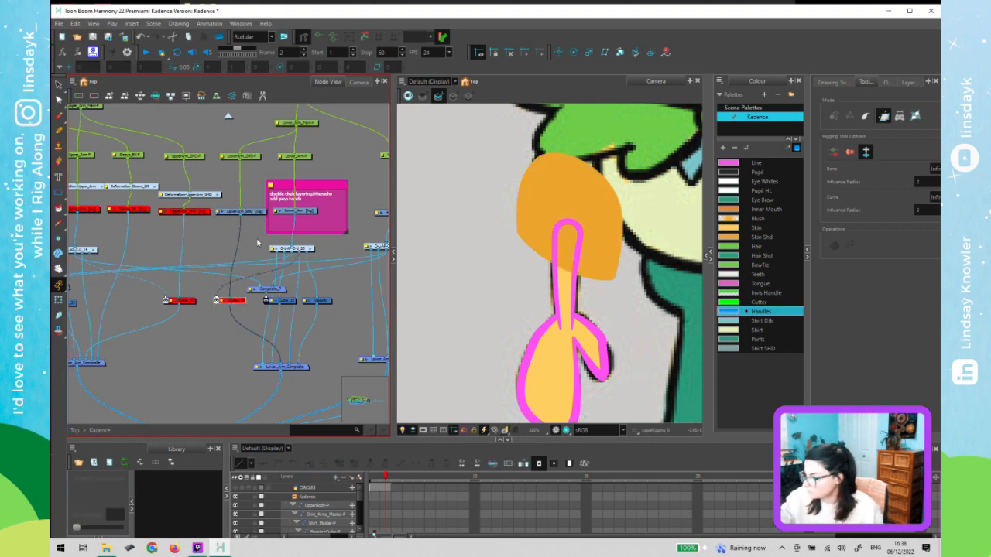
- Align the upper-arm shade deformation group with the neighbouring deformation nodes and nudge the lower-arm and hand node branches to the right
click(206, 186)
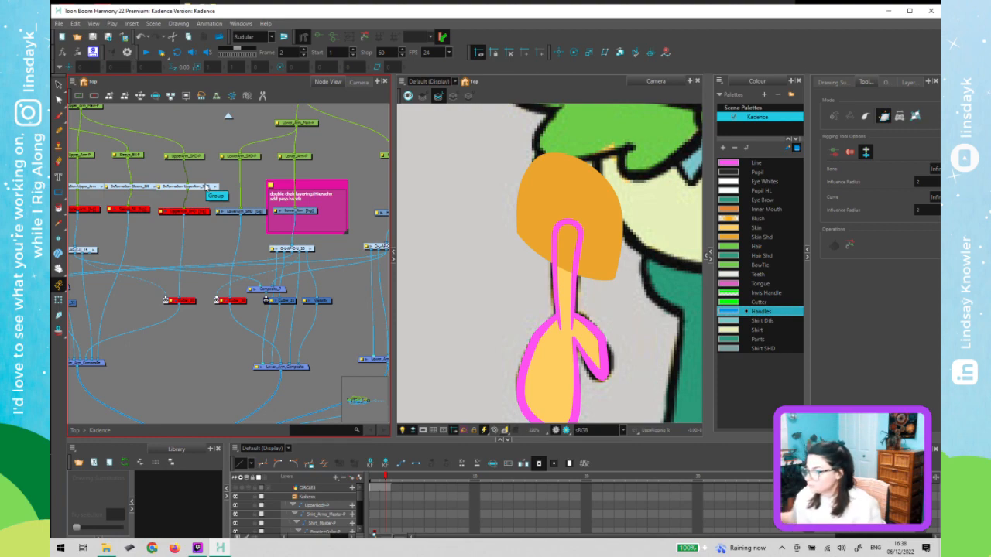
scroll(180, 279, down, 4)
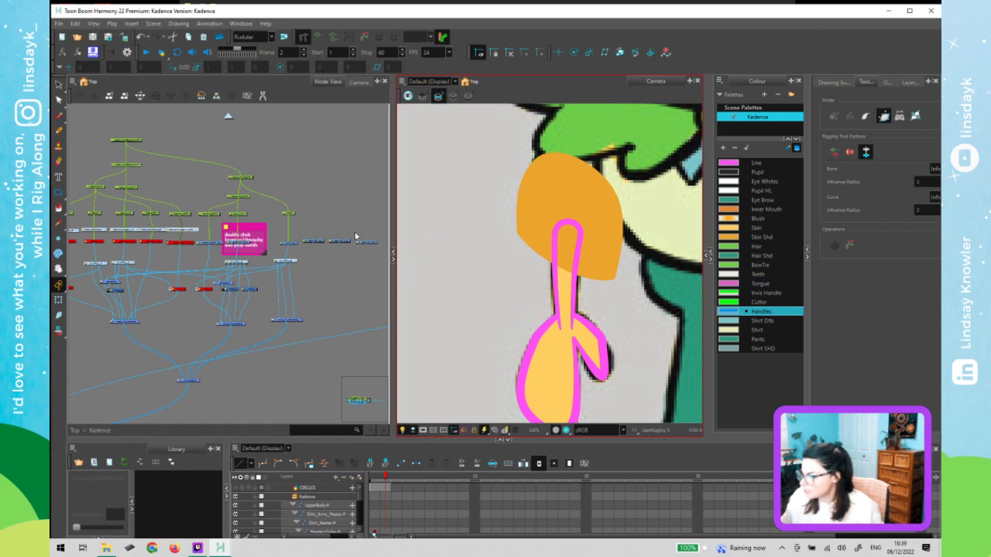
mouse_move(378, 167)
mouse_down()
mouse_move(221, 345)
mouse_move(210, 334)
mouse_up()
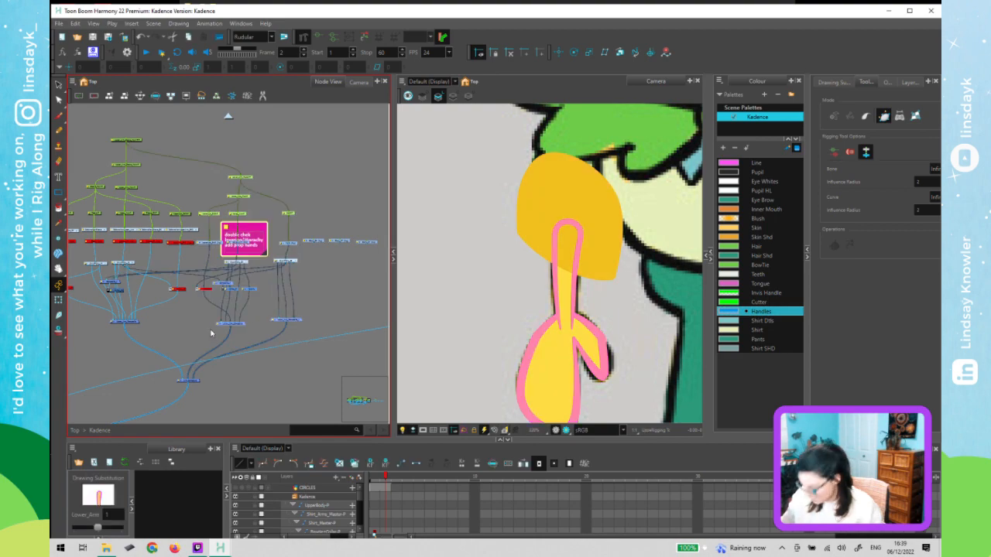
key(Right)
key(Right)
key(Right)
key(Right)
key(Right)
key(Right)
key(Right)
key(Right)
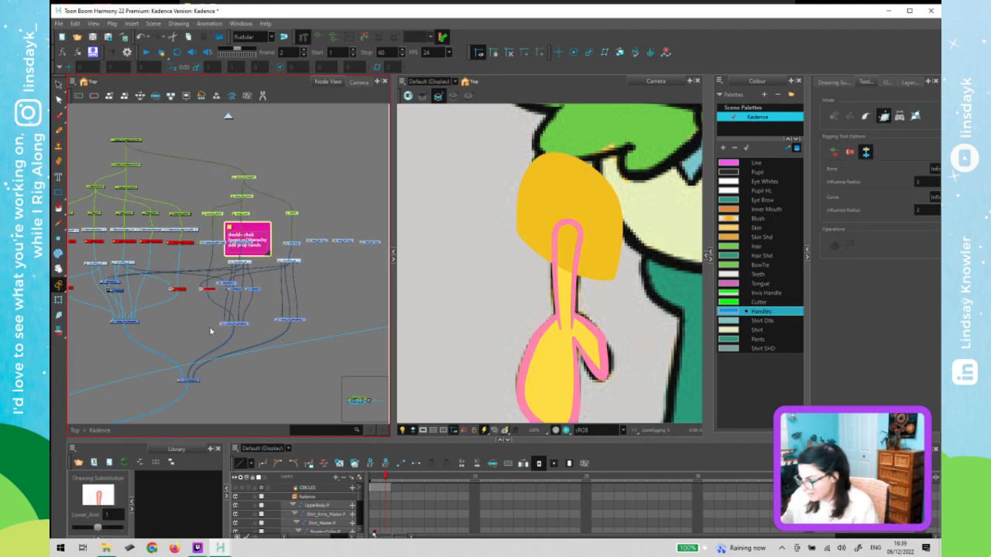
key(Right)
key(Right)
key(Right)
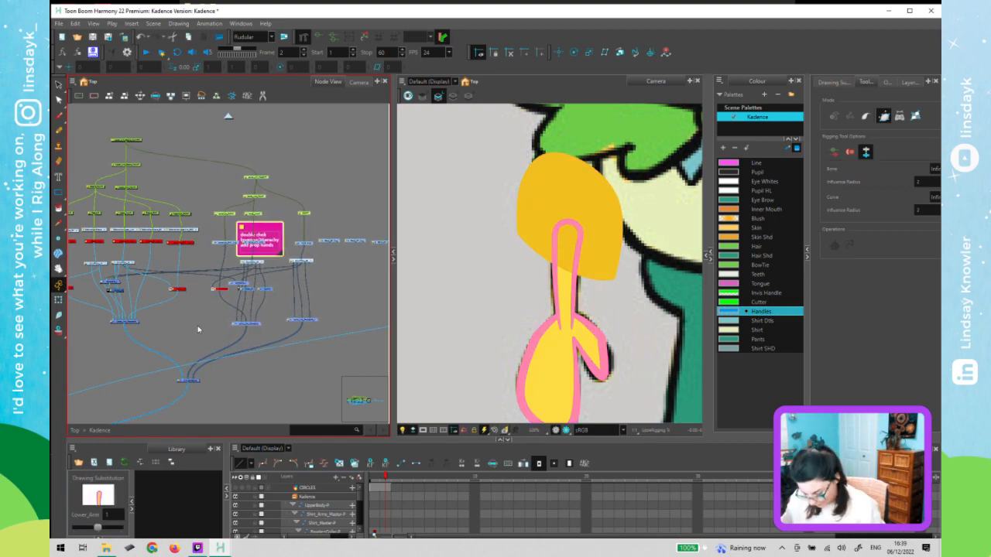
click(197, 327)
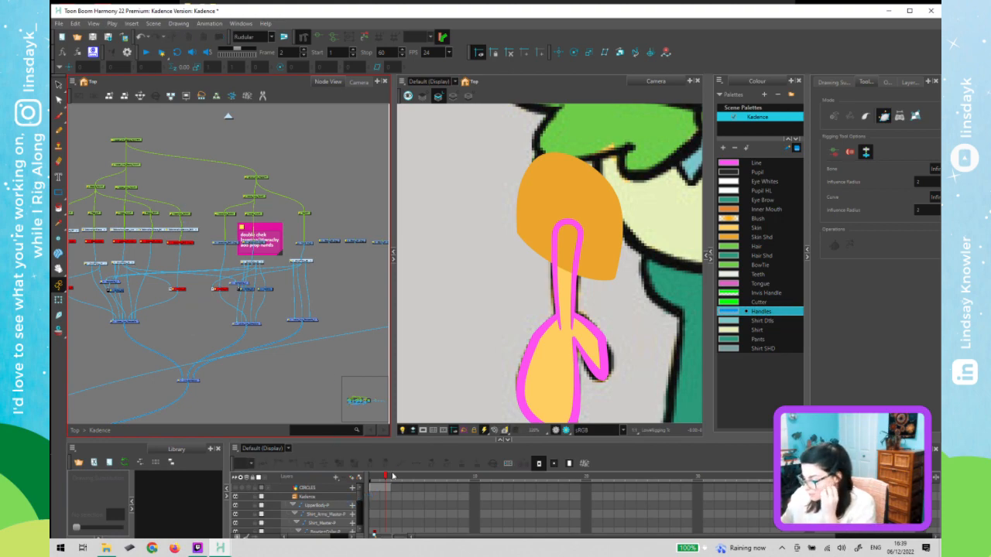
- Enable the disabled upper-arm, sleeve and lower-arm shade drawings and their cutters on frame 1, and save the scene
click(375, 479)
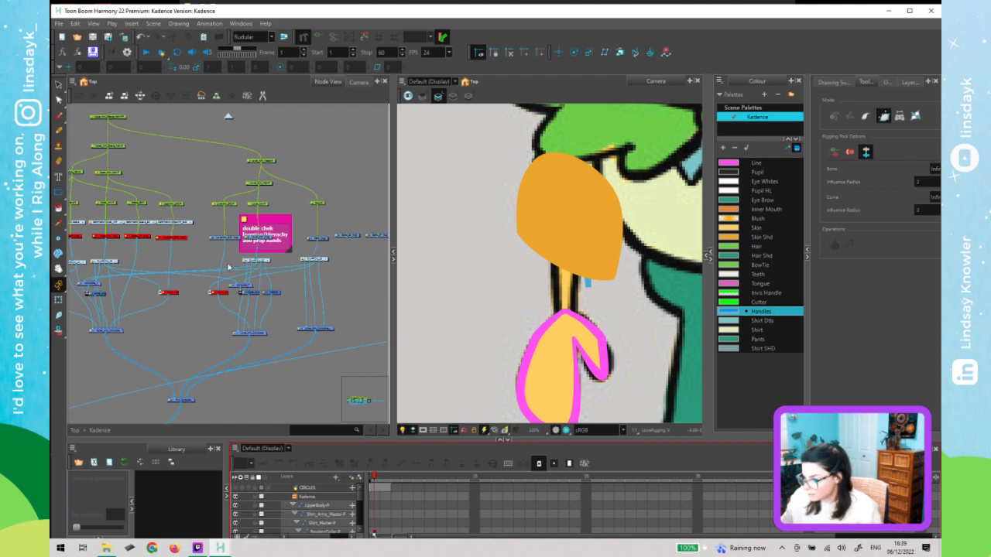
mouse_move(195, 246)
mouse_down()
mouse_move(167, 258)
mouse_move(163, 309)
mouse_up()
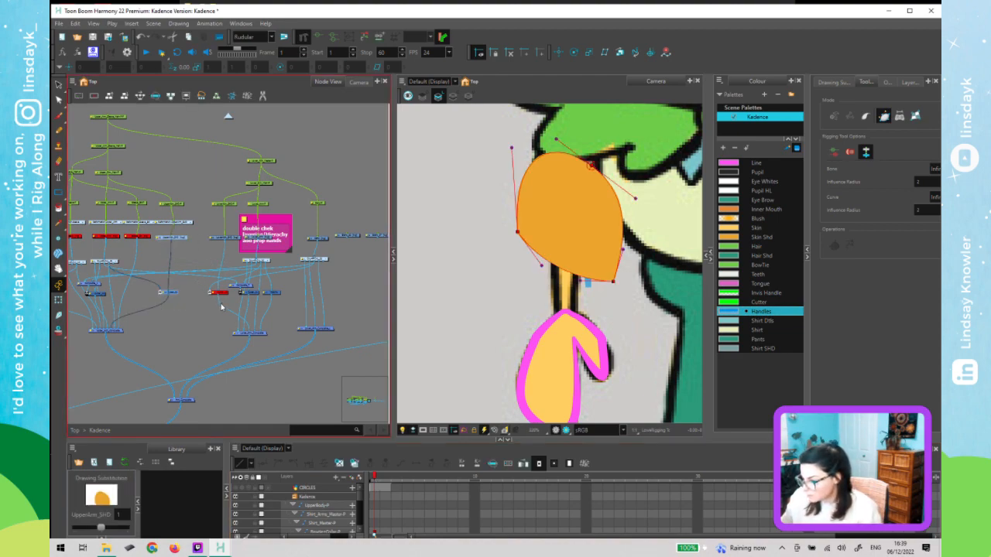
click(207, 239)
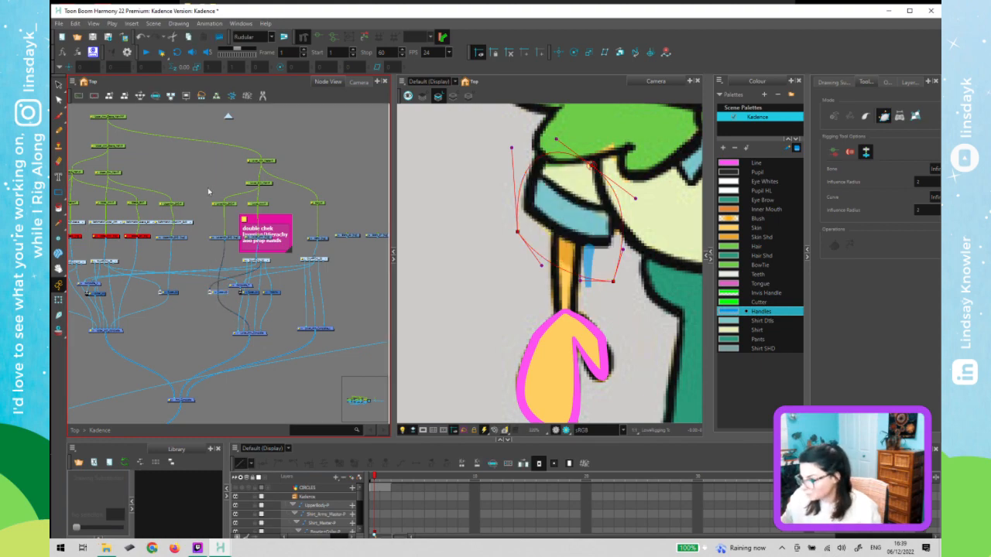
drag(209, 185, 75, 251)
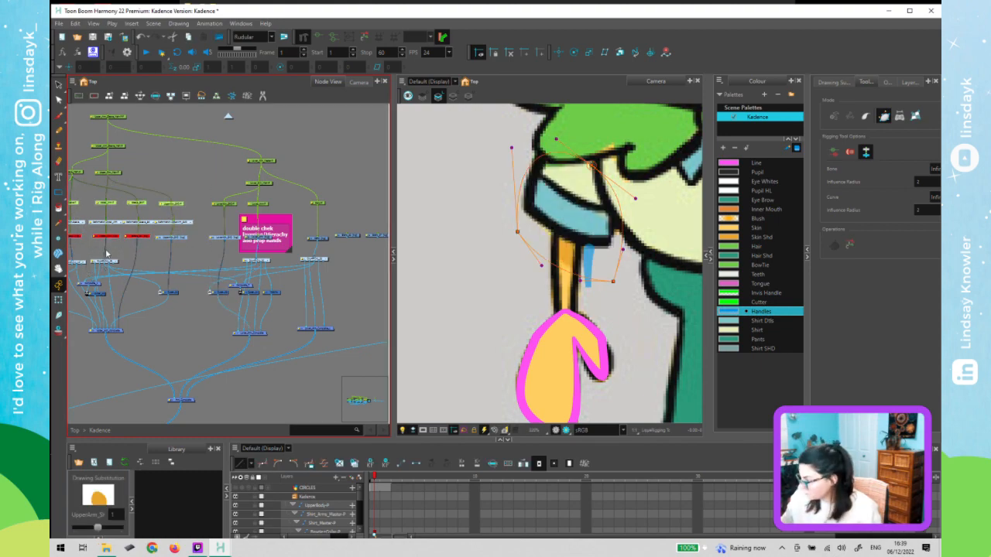
click(182, 315)
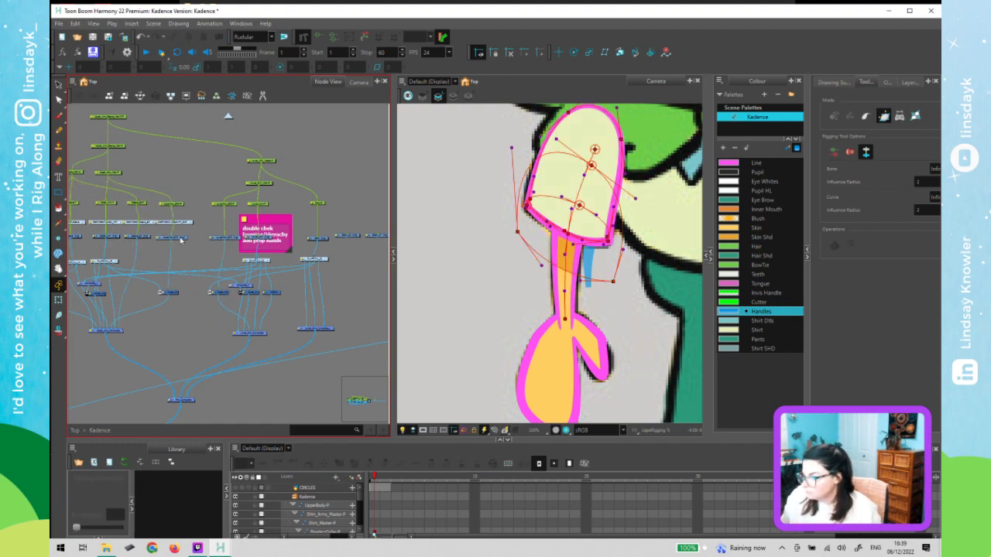
click(570, 263)
key(ctrl+s)
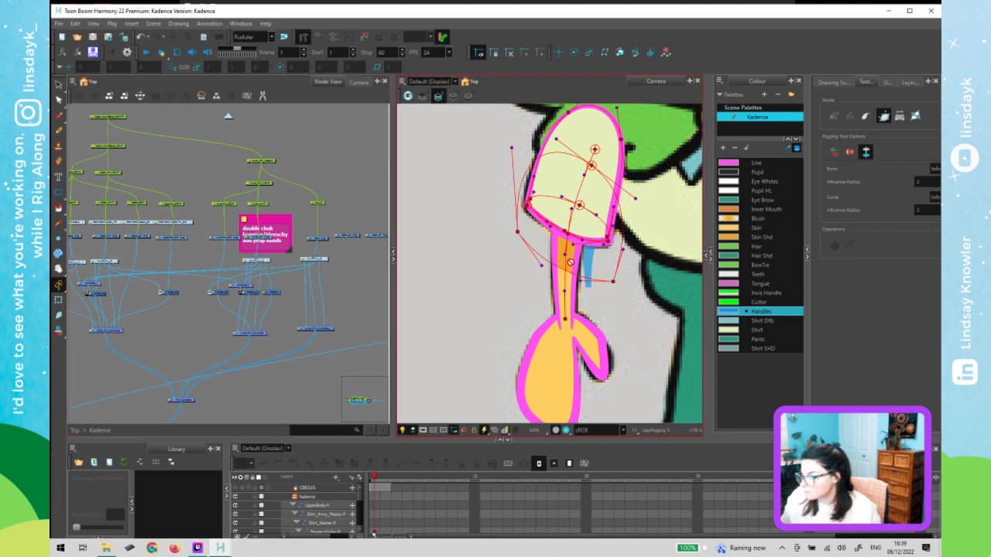
- Test the upper-arm shade's cutter by moving the shade drawing sideways with the Transform tool, and undo the move
click(571, 262)
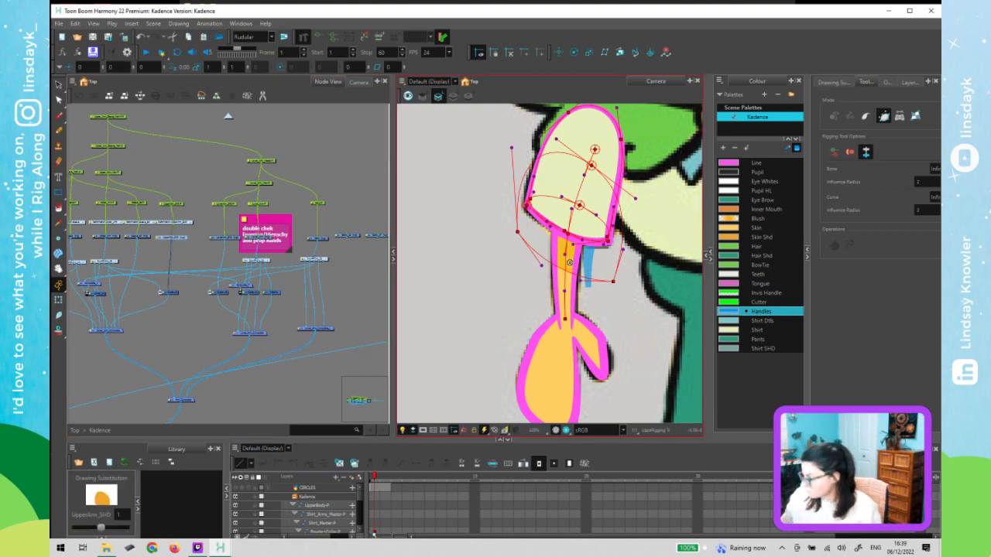
key(shift+t)
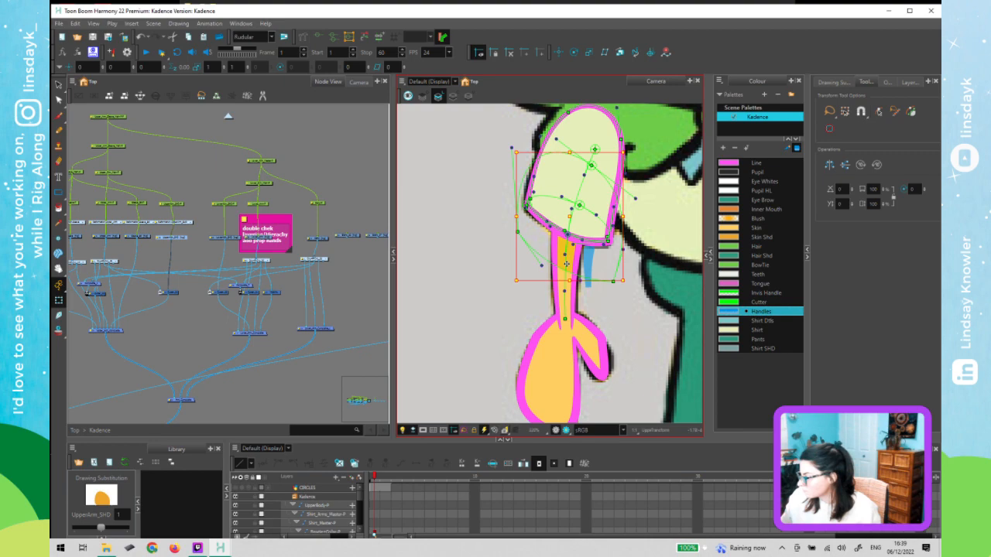
drag(566, 264, 641, 261)
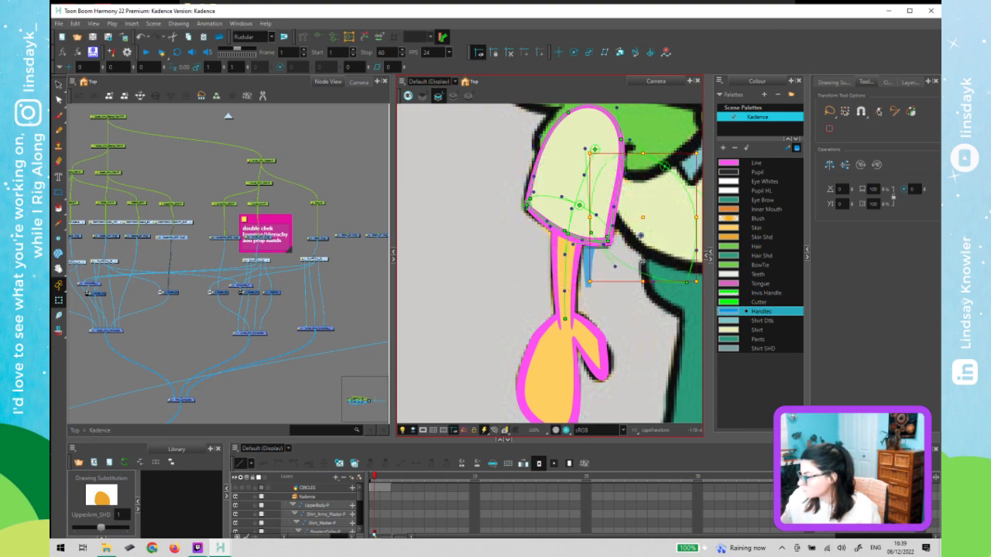
key(ctrl+z)
- Test the lower-arm shade's cutter by moving the shade drawing on frames 1 and 2, undoing each move
click(232, 239)
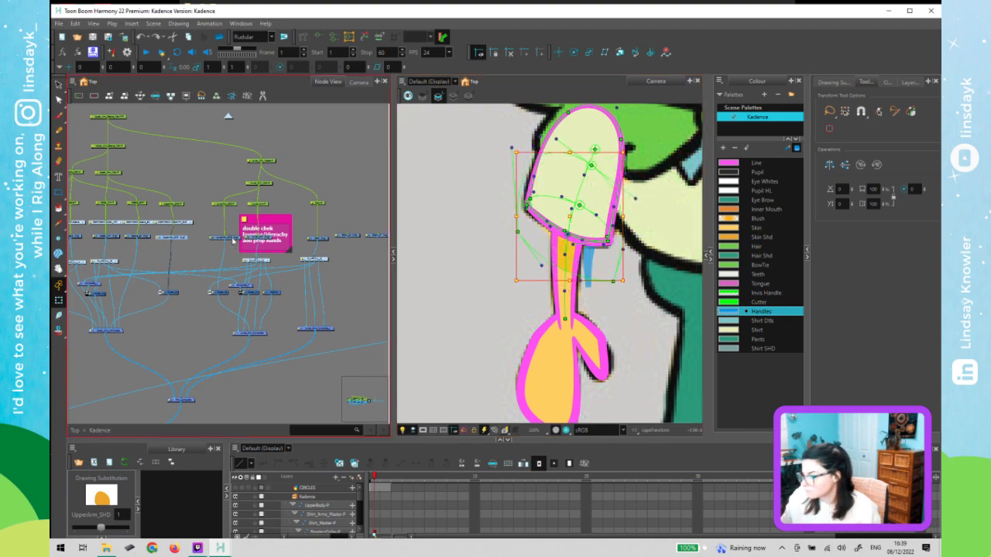
click(547, 258)
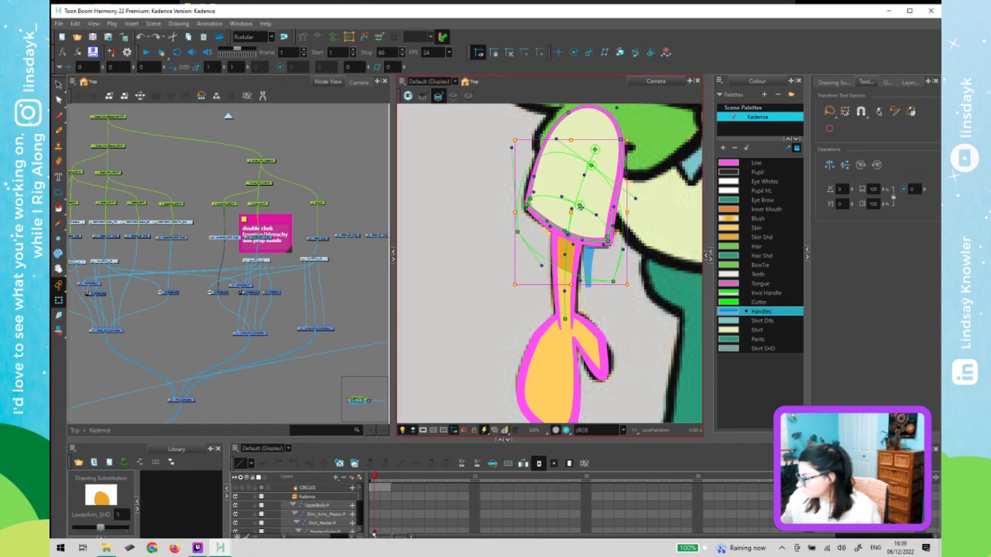
mouse_move(571, 210)
mouse_down()
mouse_move(533, 221)
mouse_move(510, 241)
mouse_move(563, 247)
mouse_up()
key(ctrl+z)
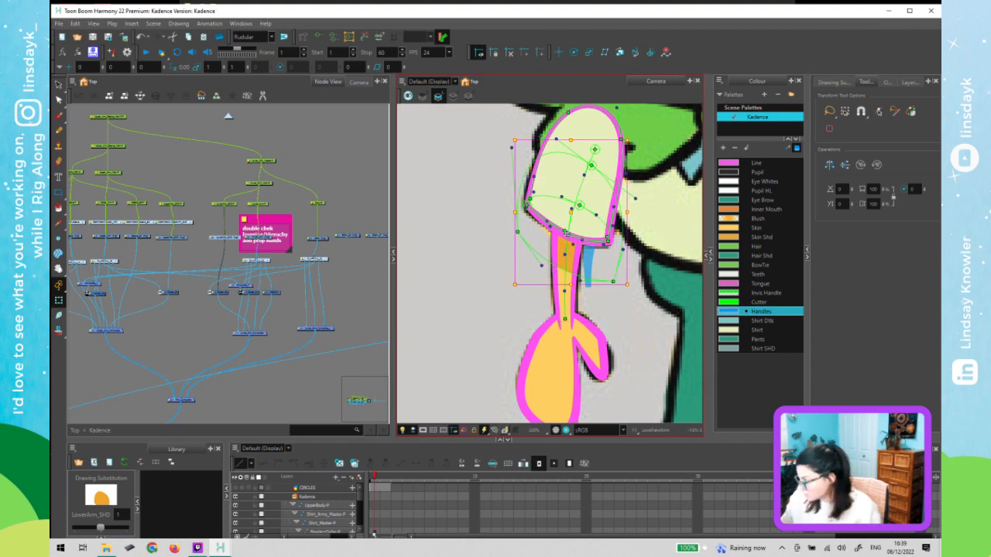
key(period)
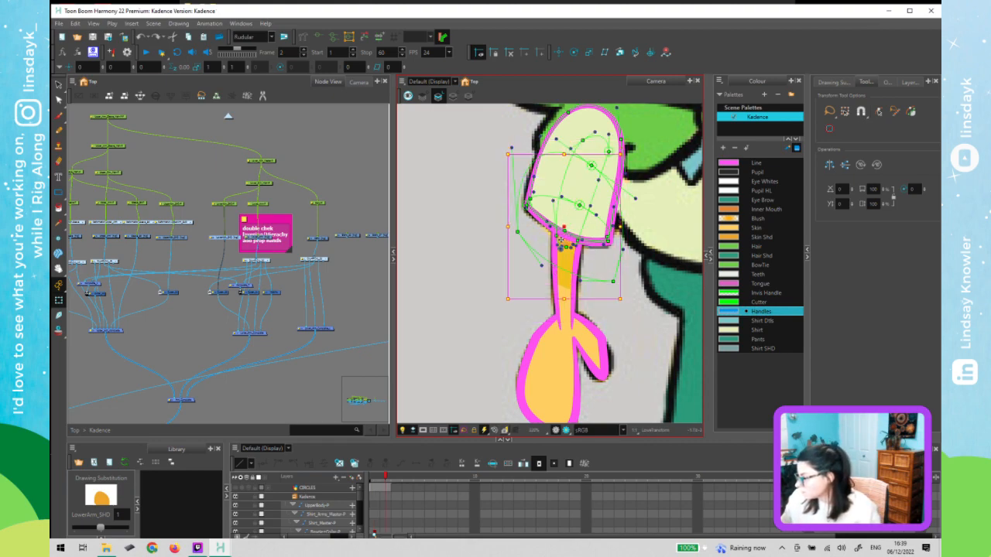
drag(560, 240, 462, 232)
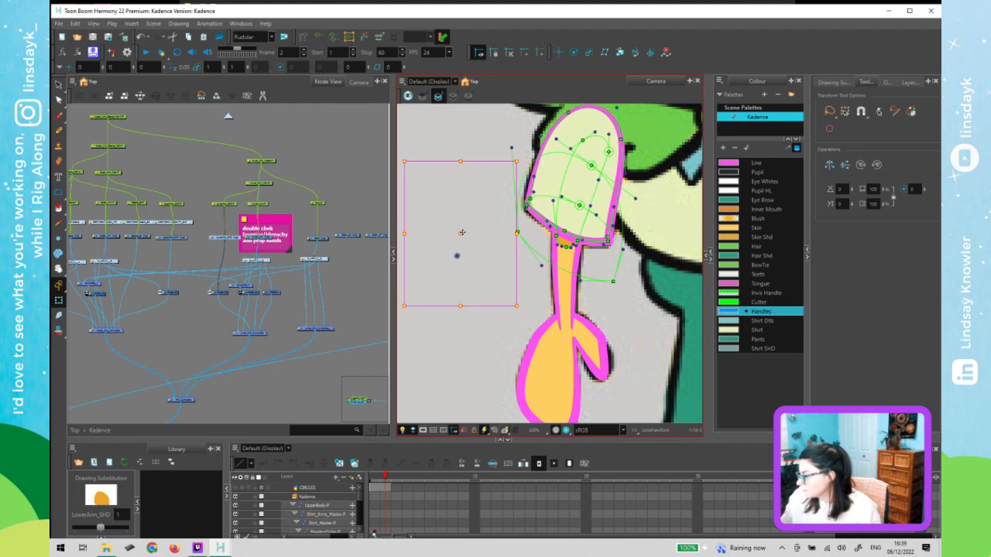
key(ctrl+z)
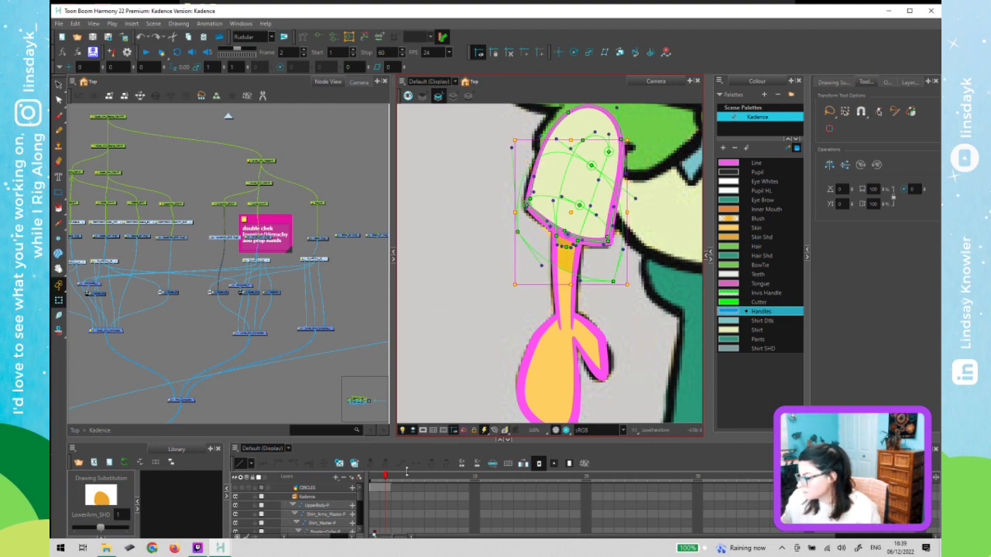
- Examine the upper-arm shade's deformation group and compare the upper- and lower-arm shade drawings across frames 1 and 2
click(384, 478)
click(185, 228)
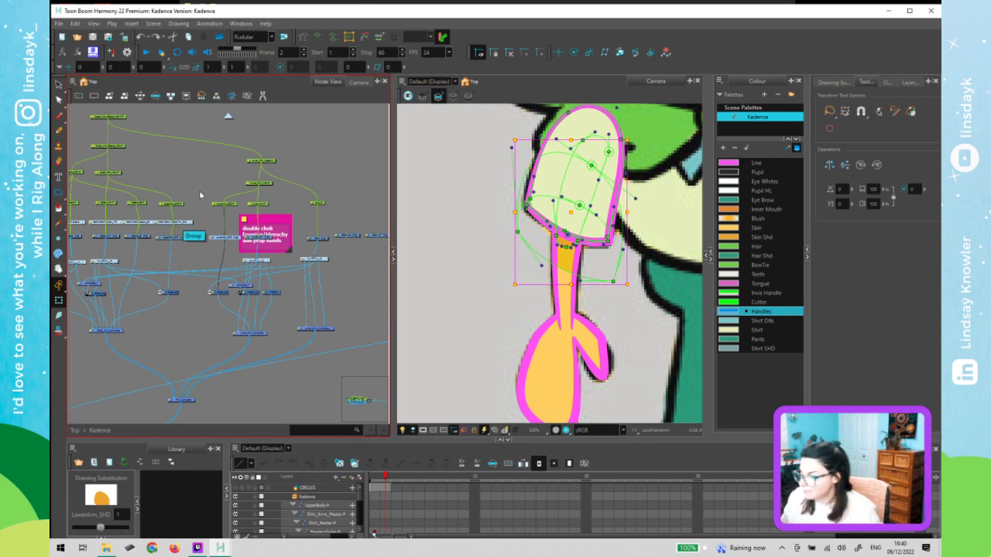
click(180, 236)
drag(180, 236, 188, 236)
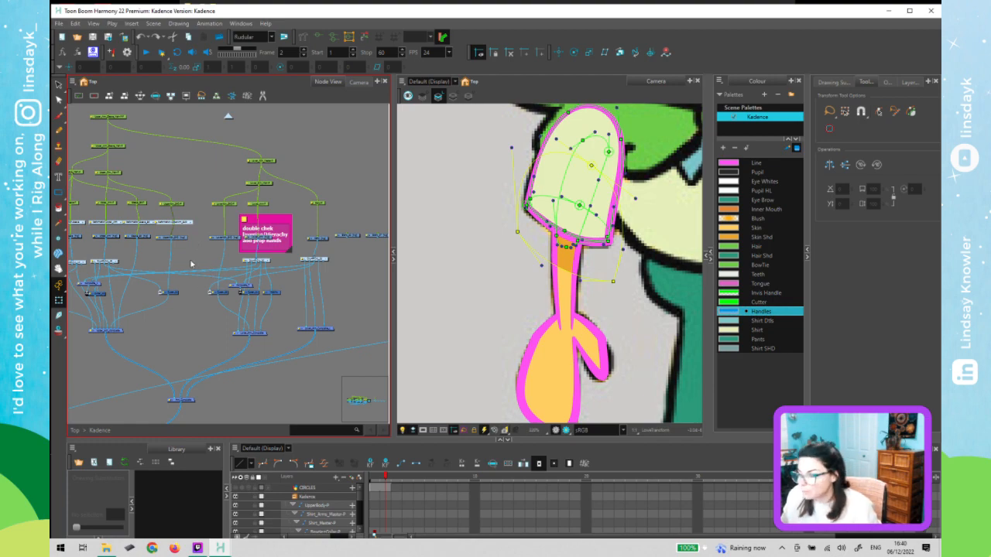
click(178, 239)
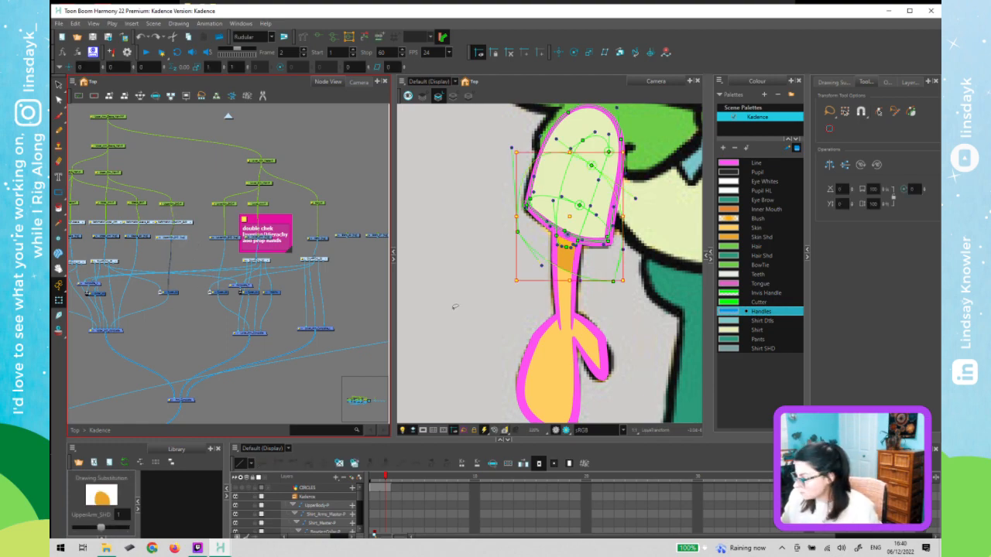
key(alt+s)
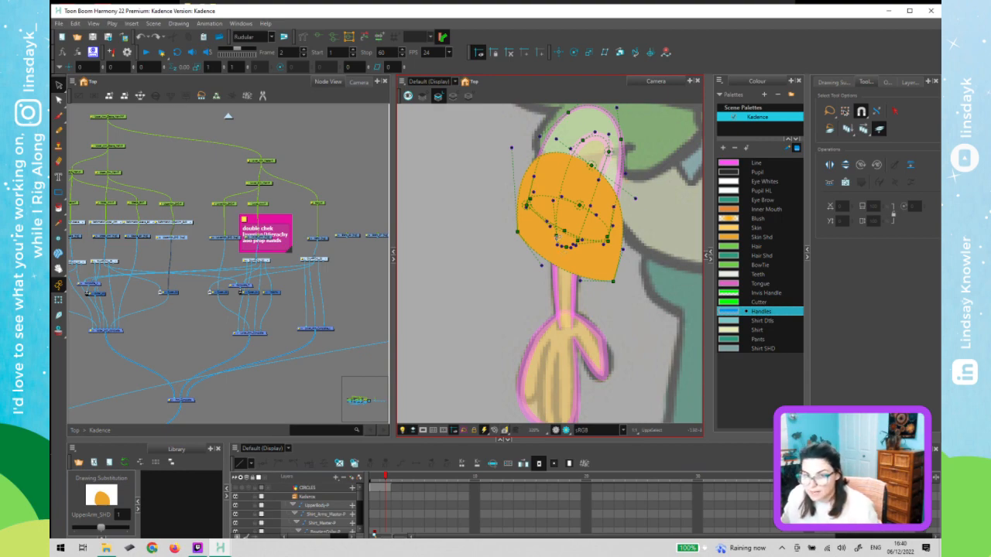
click(226, 239)
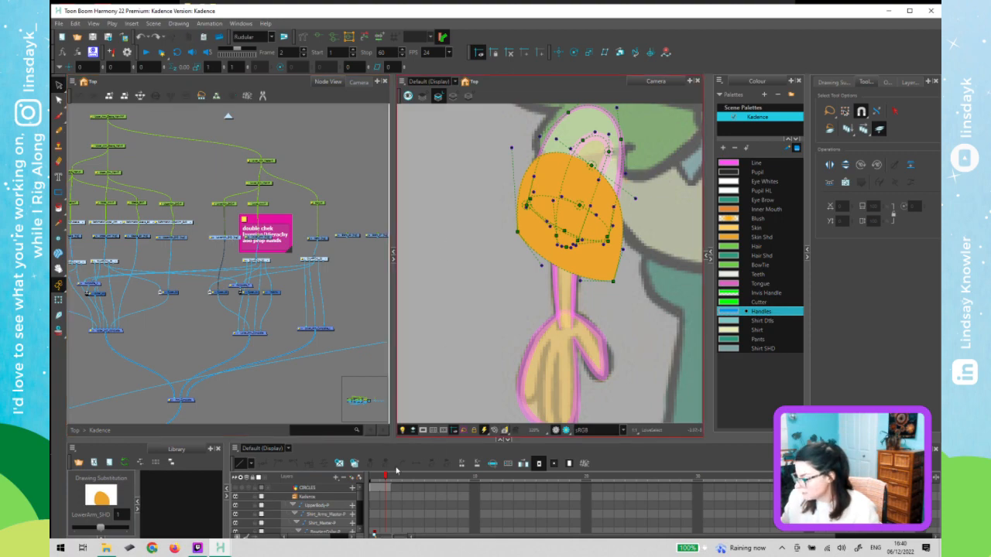
click(376, 479)
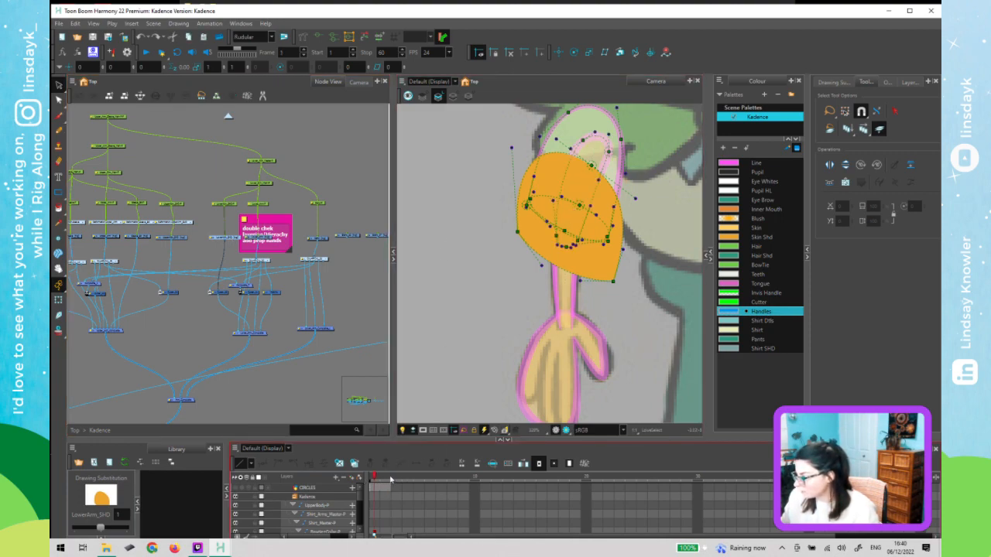
drag(380, 479, 385, 481)
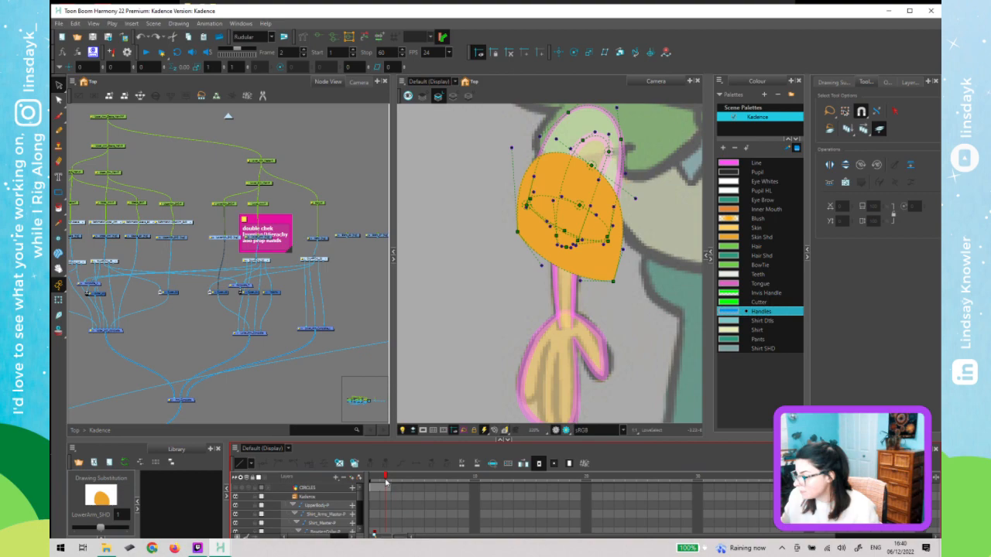
click(353, 324)
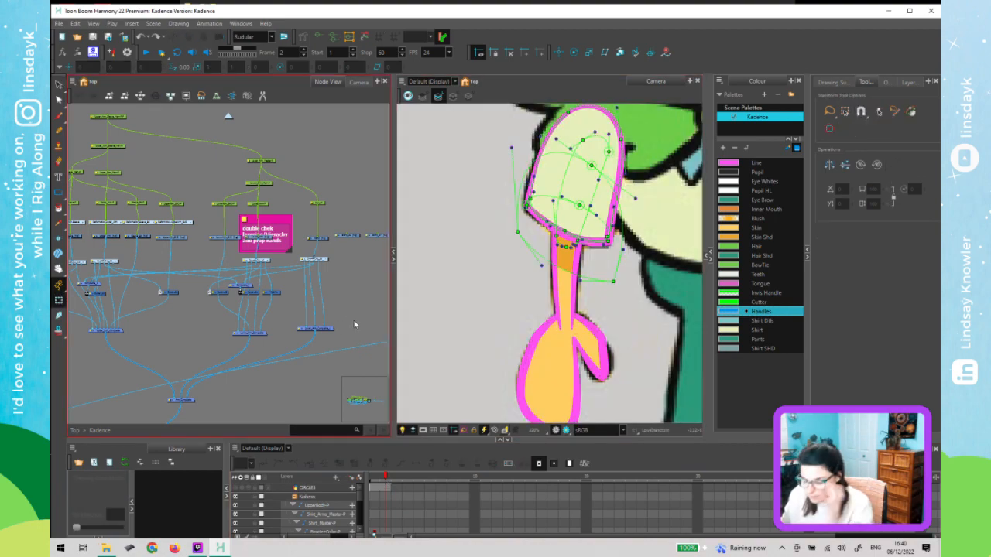
- Duplicate the upper-arm shade's deformation group and place the copy above the lower-arm shade drawing node
click(186, 230)
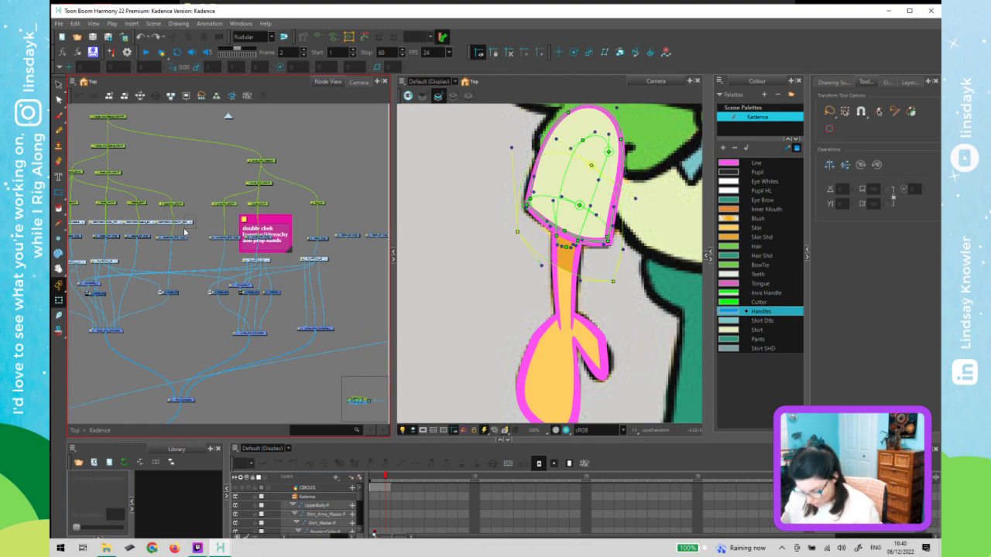
drag(184, 230, 183, 232)
key(ctrl+c)
key(ctrl+v)
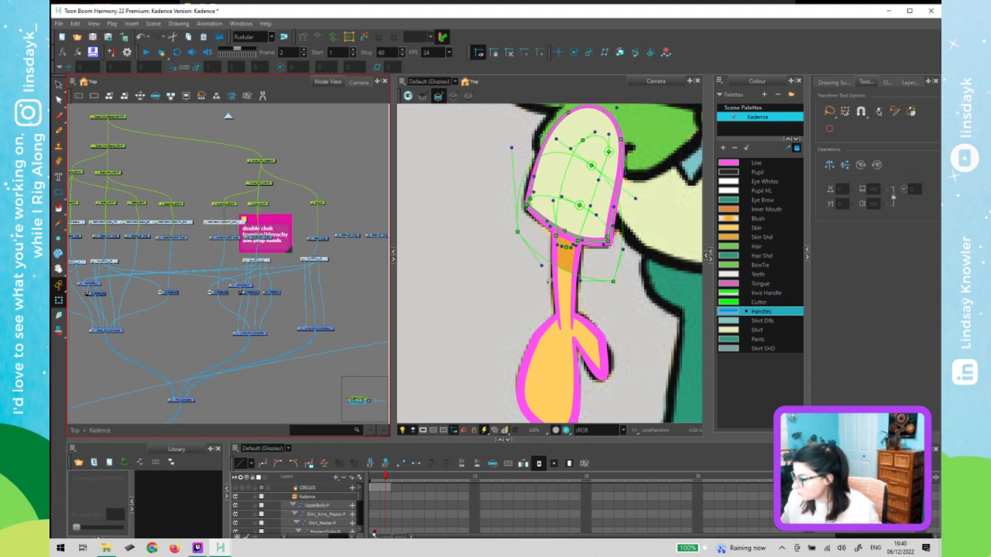
- Try lowering the shade deformer's lower-right control point, compare it on frames 1 and 2, and undo the change
drag(612, 282, 611, 301)
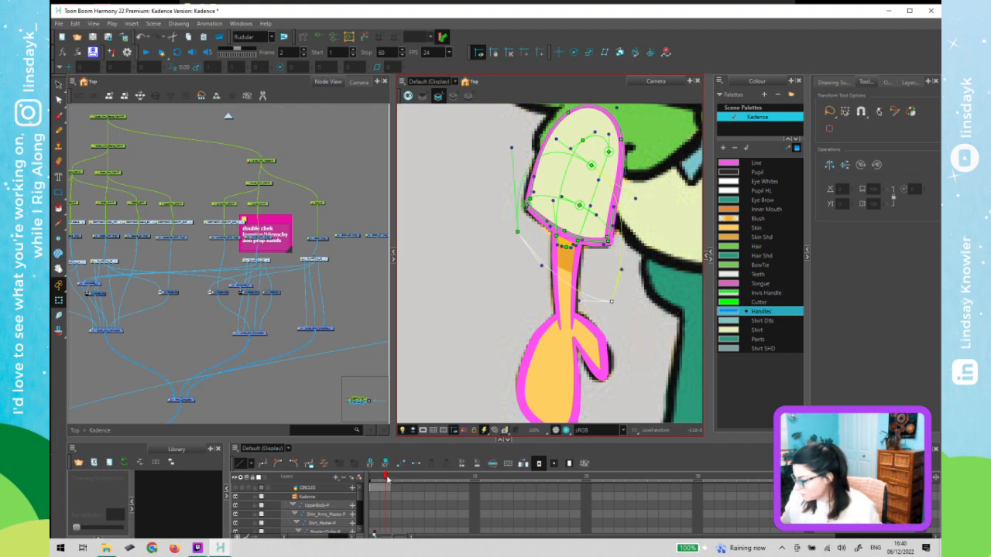
click(387, 477)
click(373, 477)
click(564, 308)
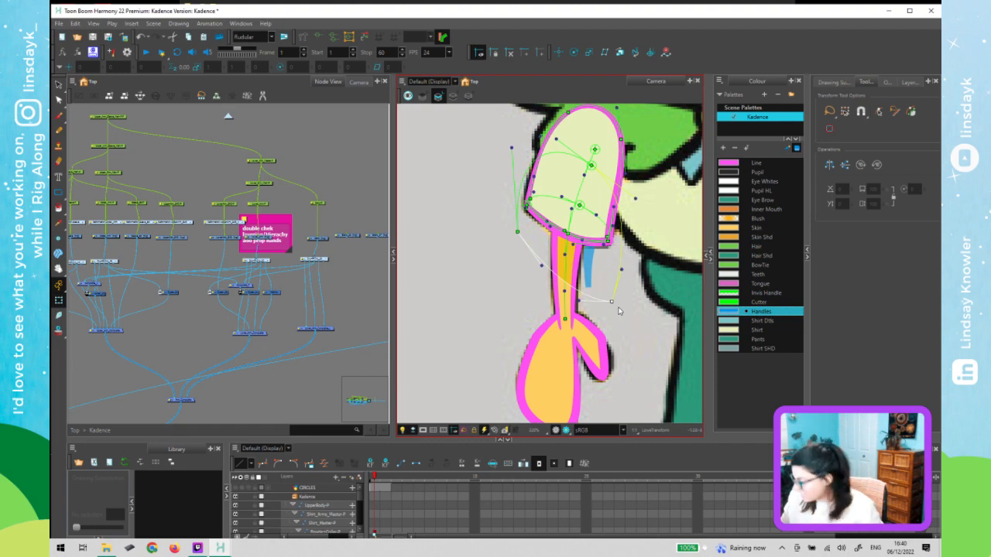
key(ctrl+z)
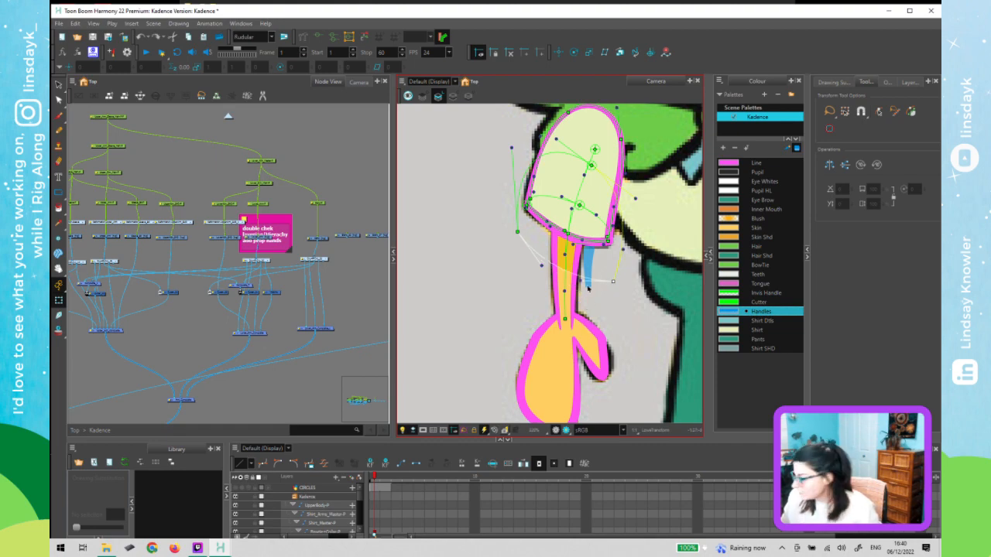
click(180, 235)
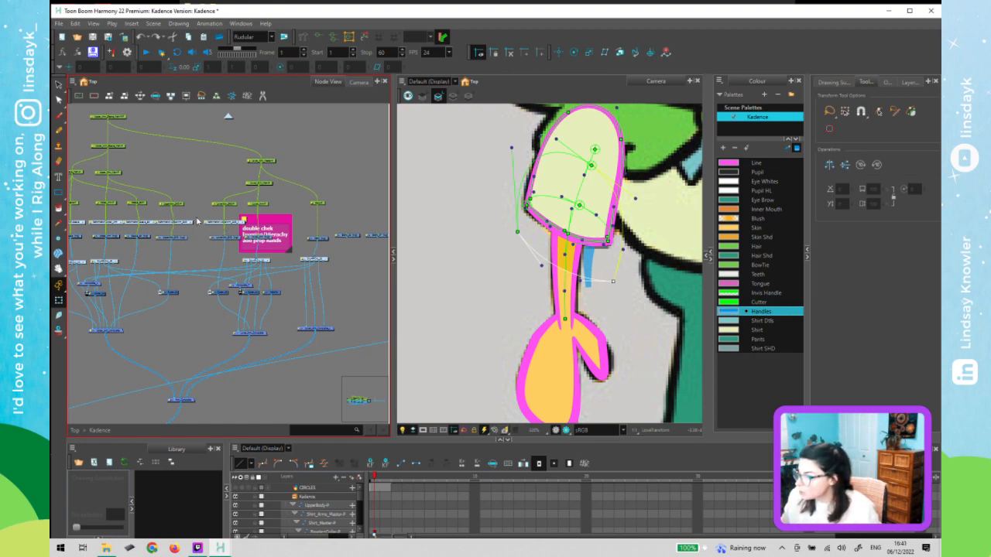
- Move the Lower_Arm drawing on frame 2 out to the left, clear of the upper arm and hand
click(194, 244)
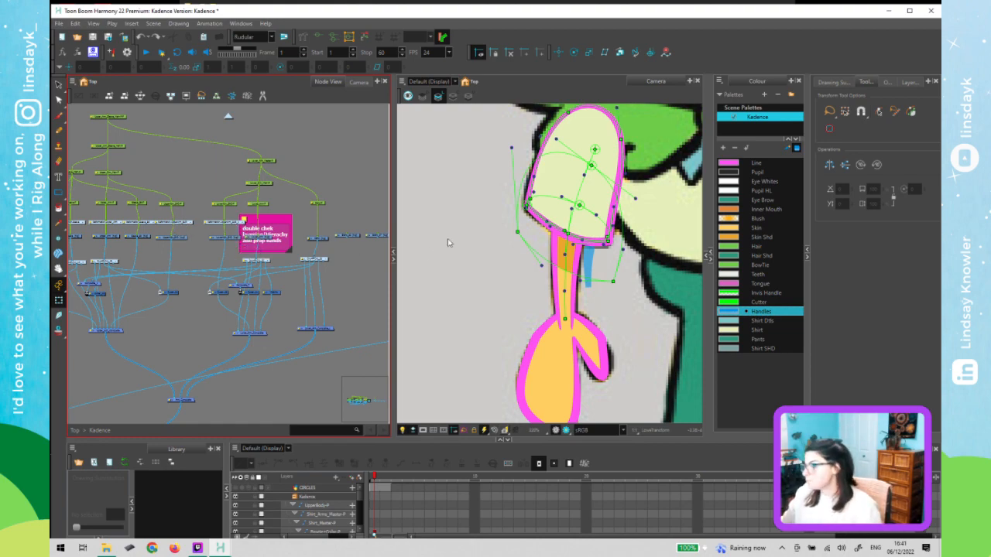
click(528, 245)
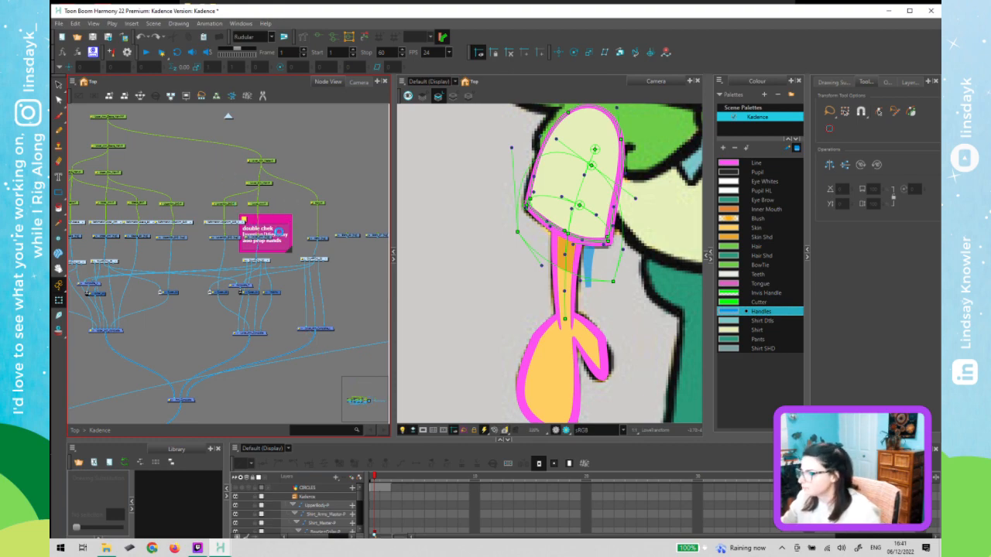
scroll(265, 239, up, 2)
scroll(264, 240, up, 2)
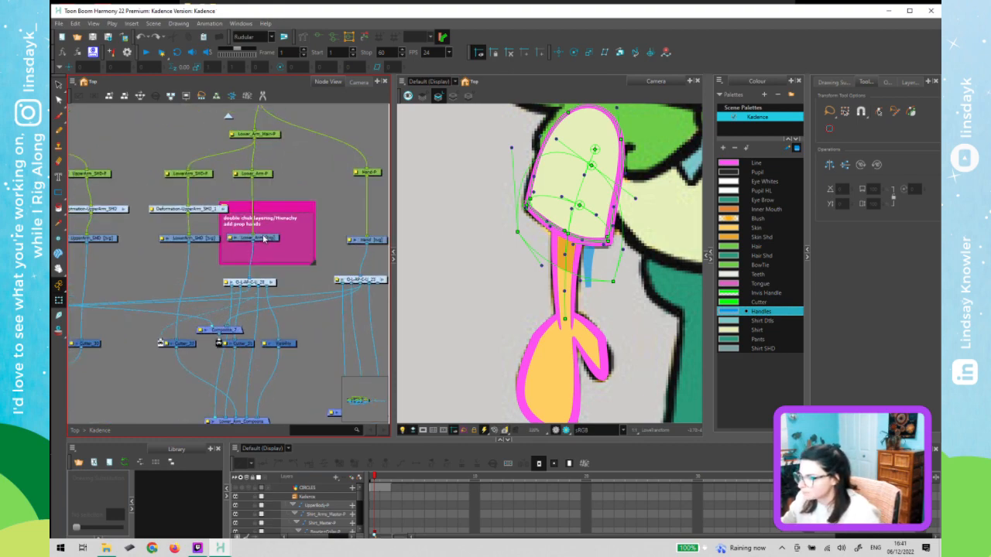
click(277, 238)
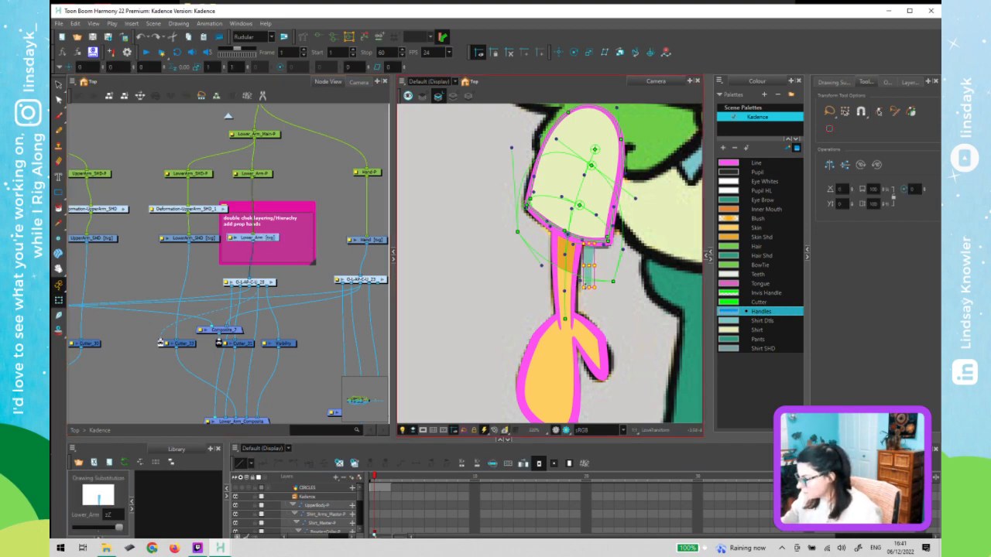
key(period)
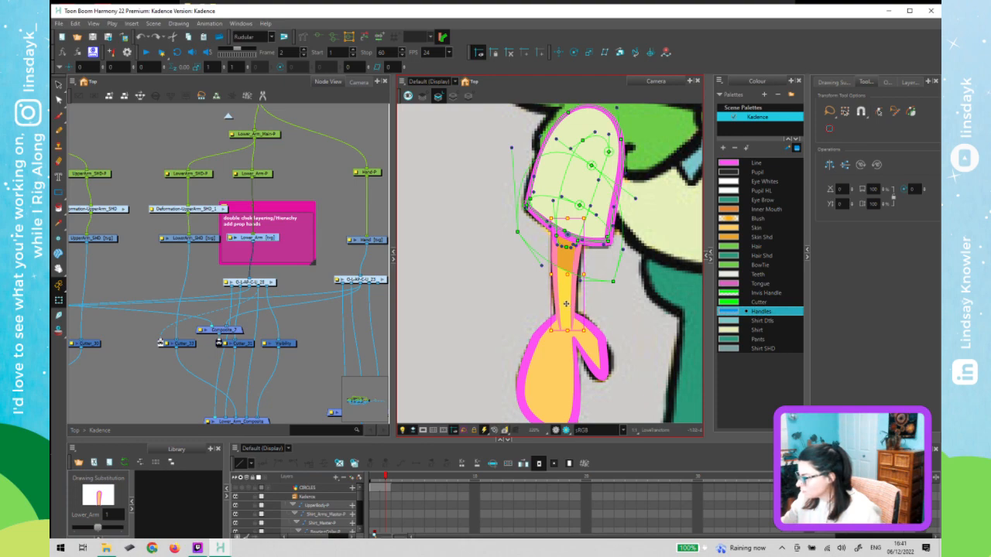
drag(566, 304, 478, 302)
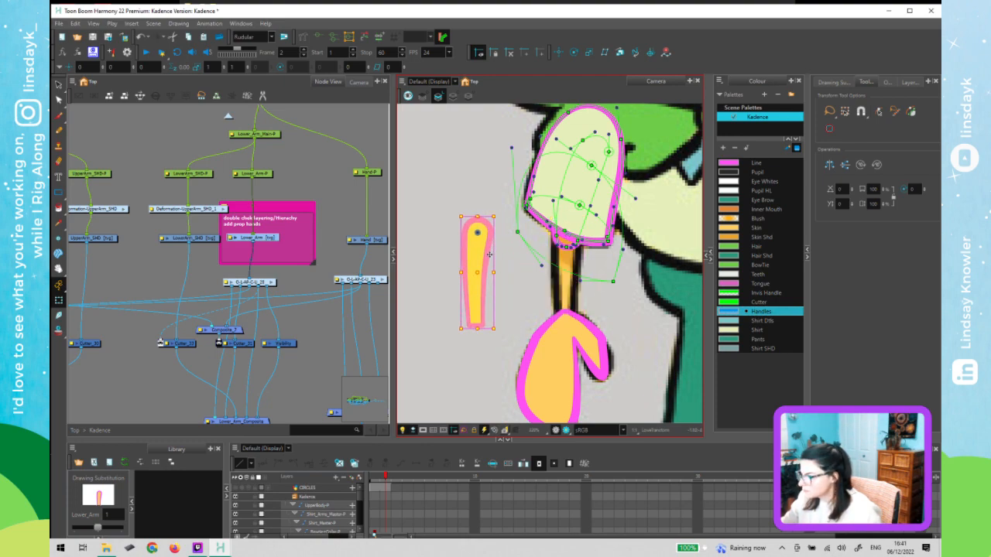
- Activate the Rigging tool and check the art-layer nodes inside the group below the Lower_Arm drawing
click(614, 280)
click(362, 39)
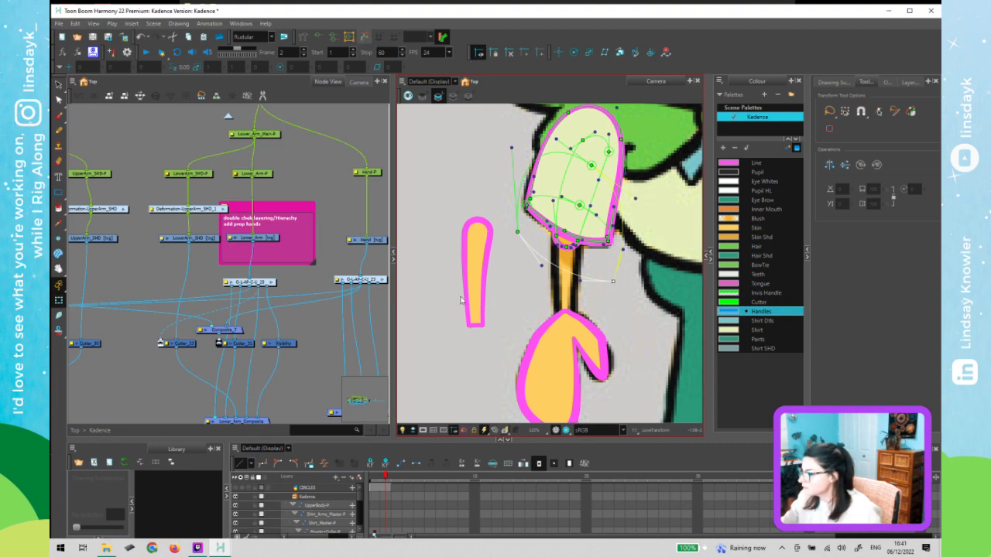
click(302, 37)
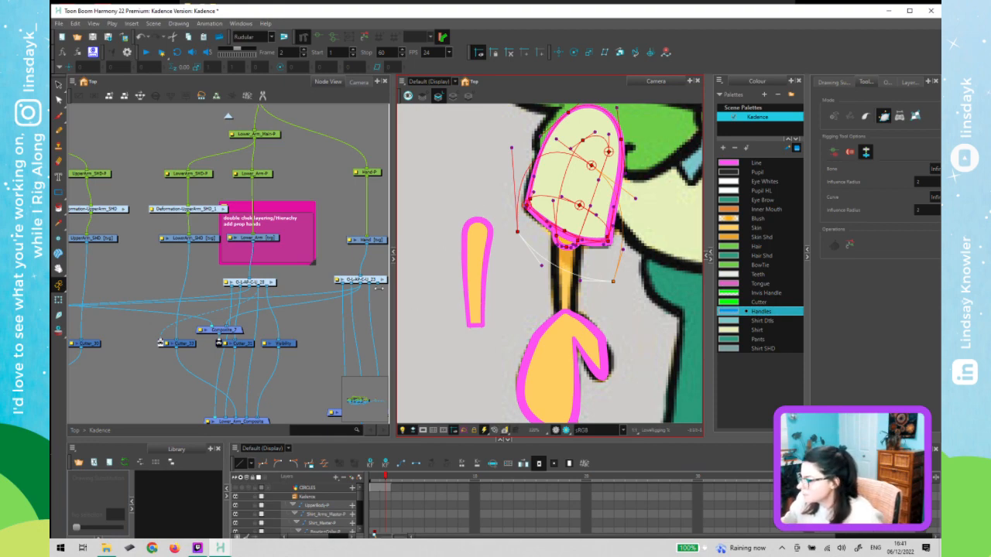
click(272, 283)
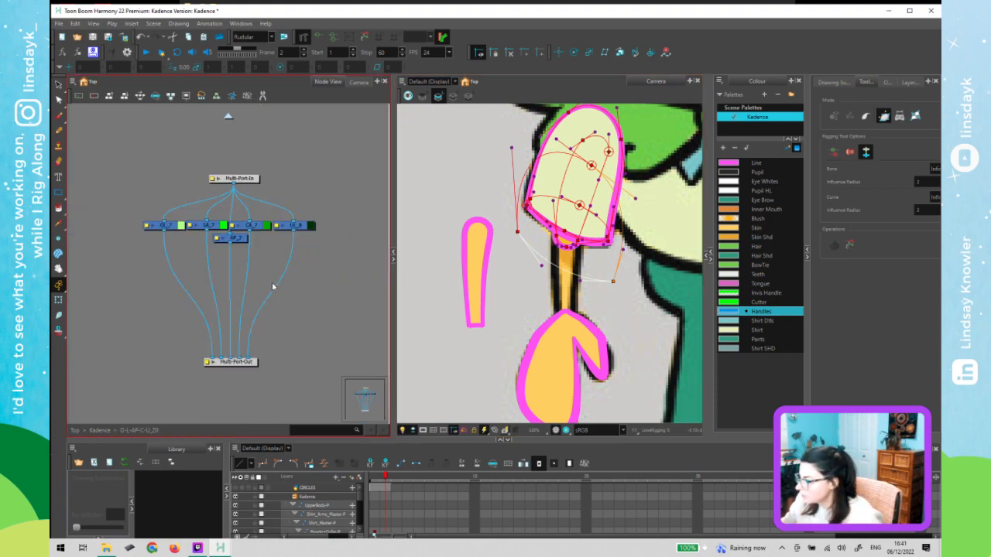
drag(208, 217, 214, 215)
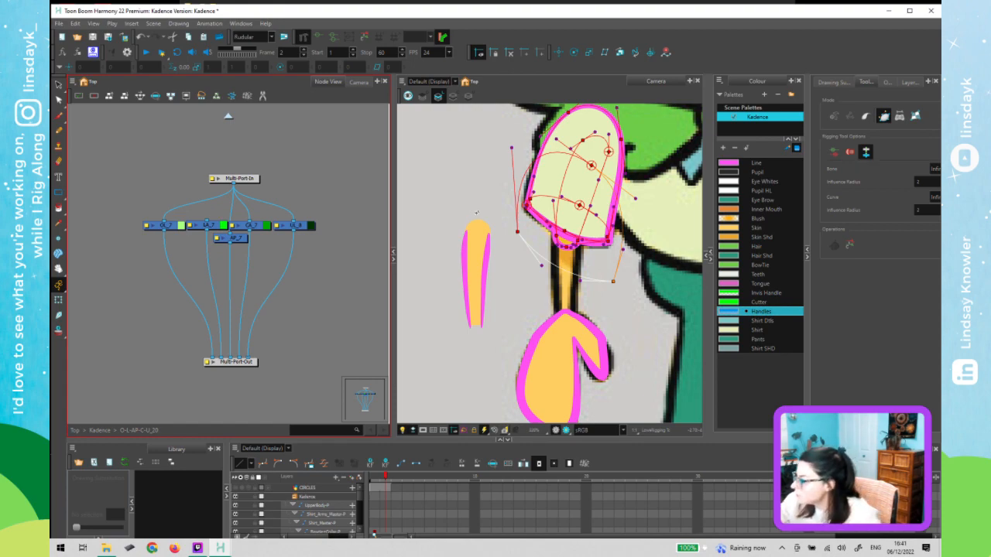
drag(479, 219, 474, 217)
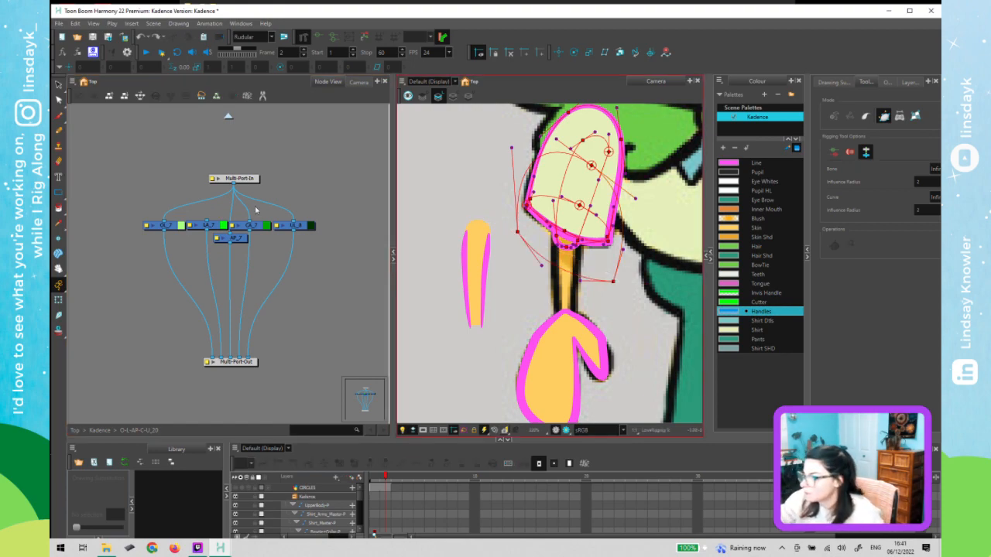
click(228, 116)
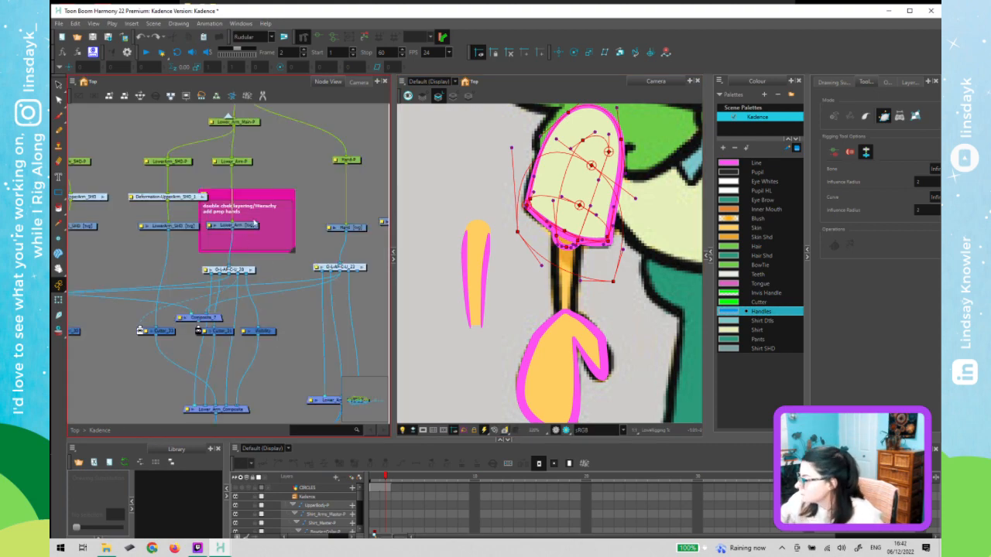
- Build a closed curve deformer around the Lower_Arm drawing, starting and ending at its top centre, with points at the side tops and along the bottom
click(247, 225)
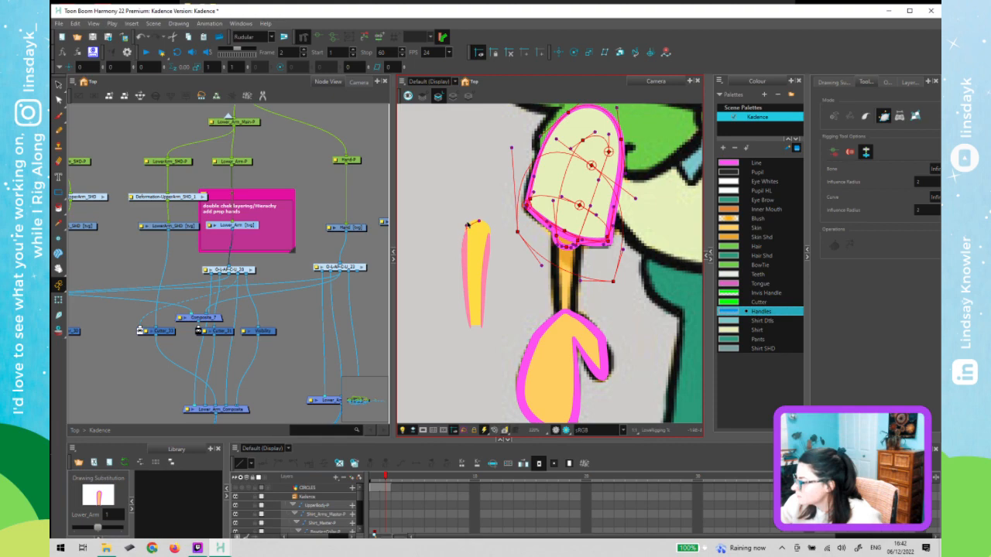
click(478, 222)
click(470, 326)
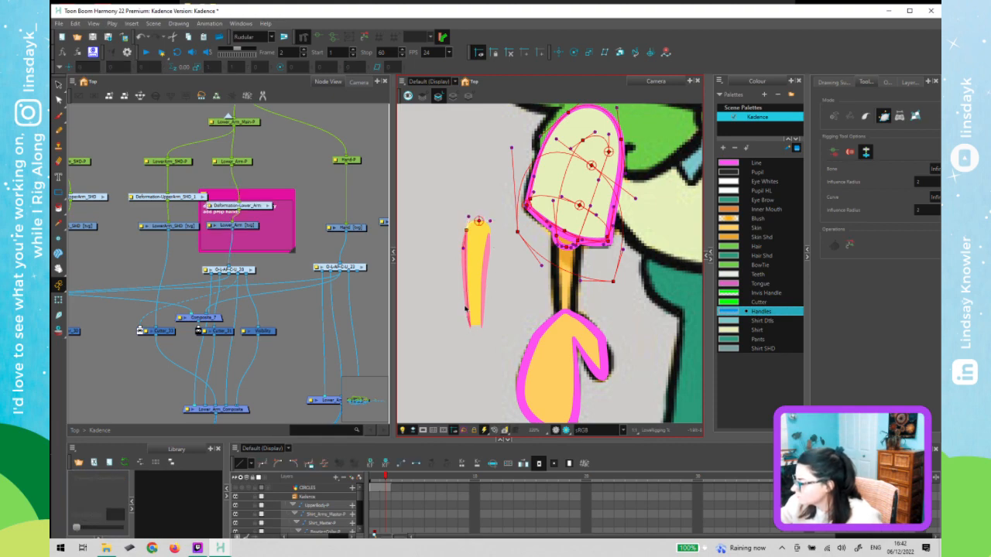
click(476, 326)
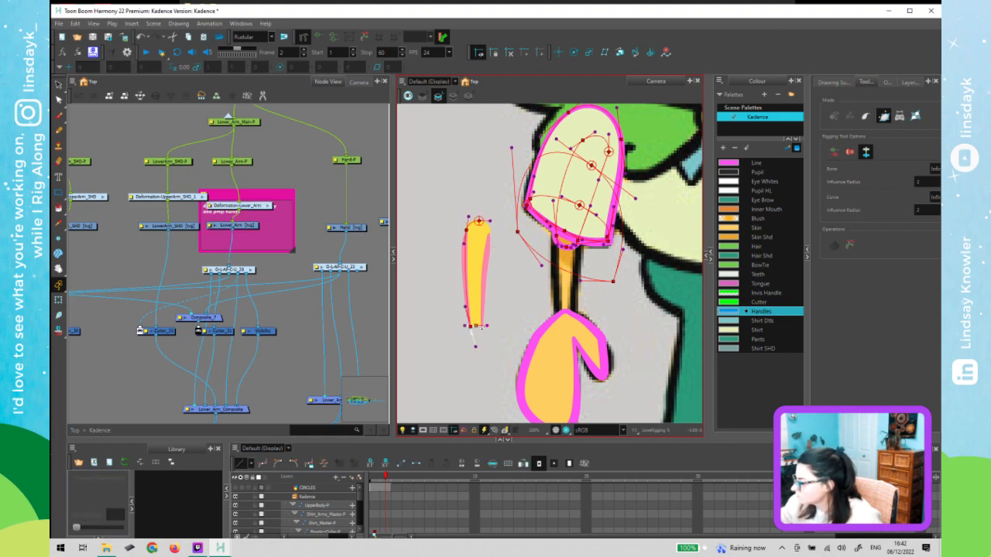
click(482, 328)
click(488, 233)
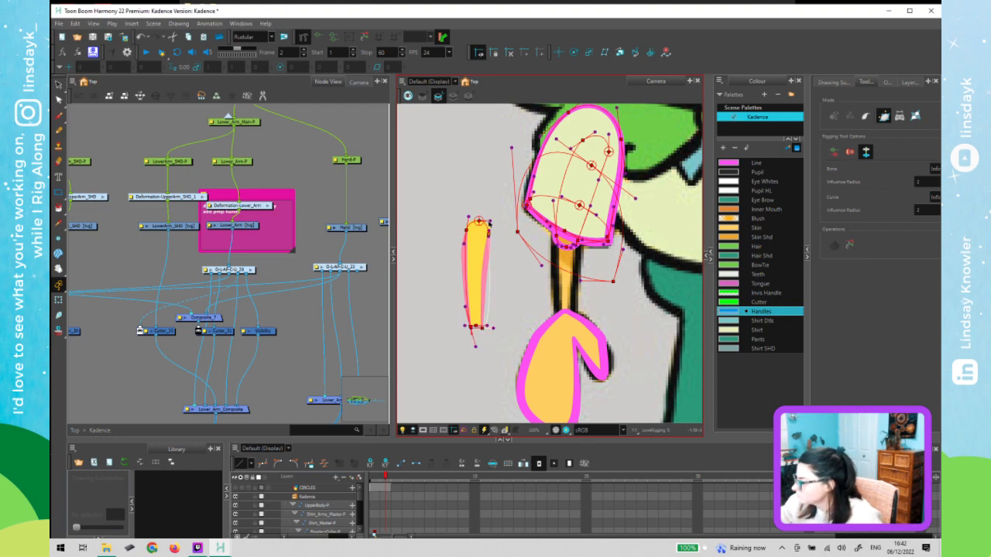
click(480, 221)
- Adjust the lower-arm deformer's upper points and Bezier handles so the curve follows the arm's rounded top
key(2)
key(2)
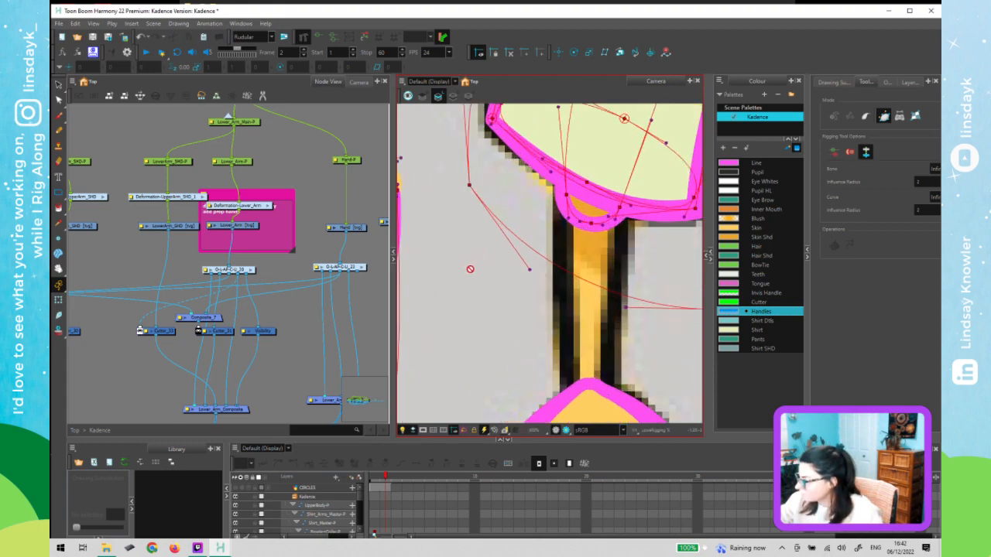
drag(461, 277, 621, 356)
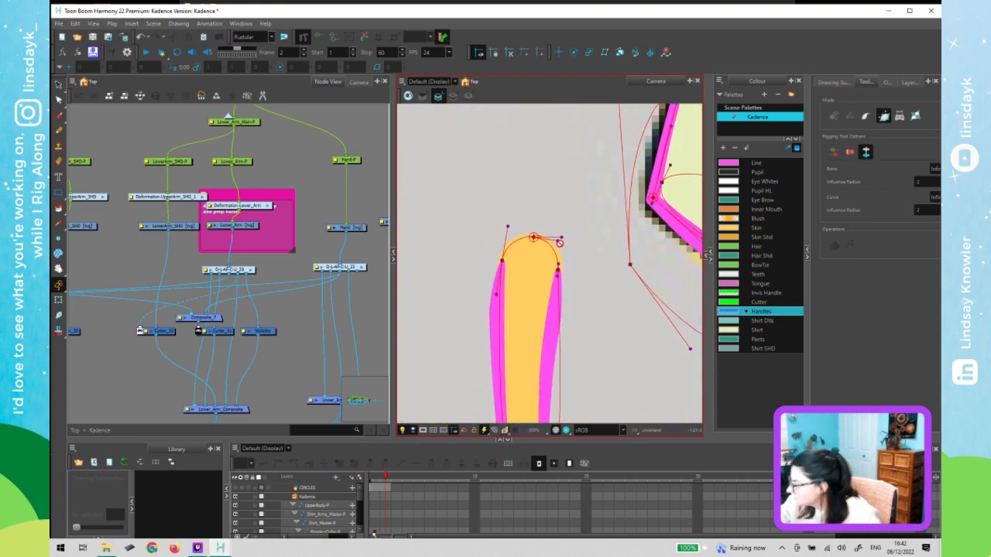
key(2)
key(2)
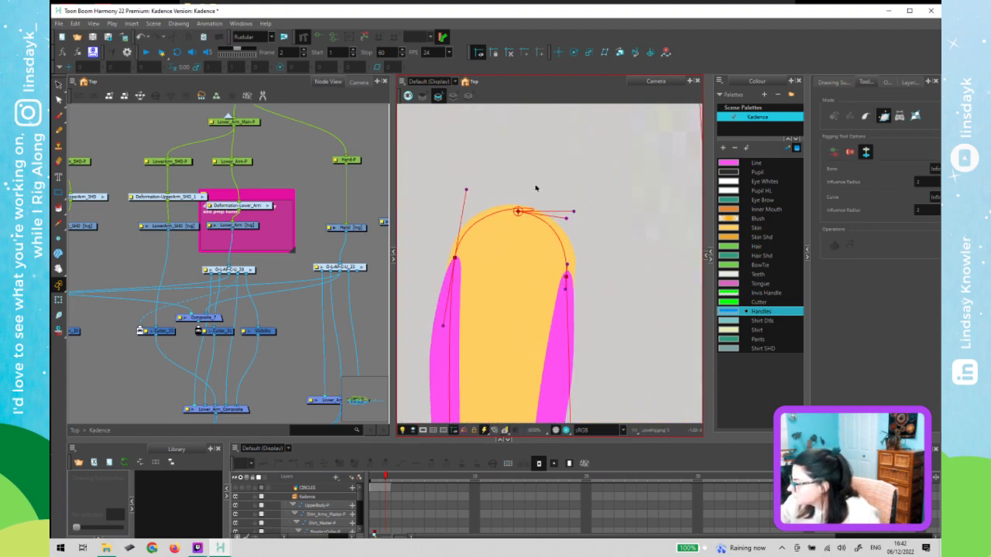
drag(573, 211, 462, 215)
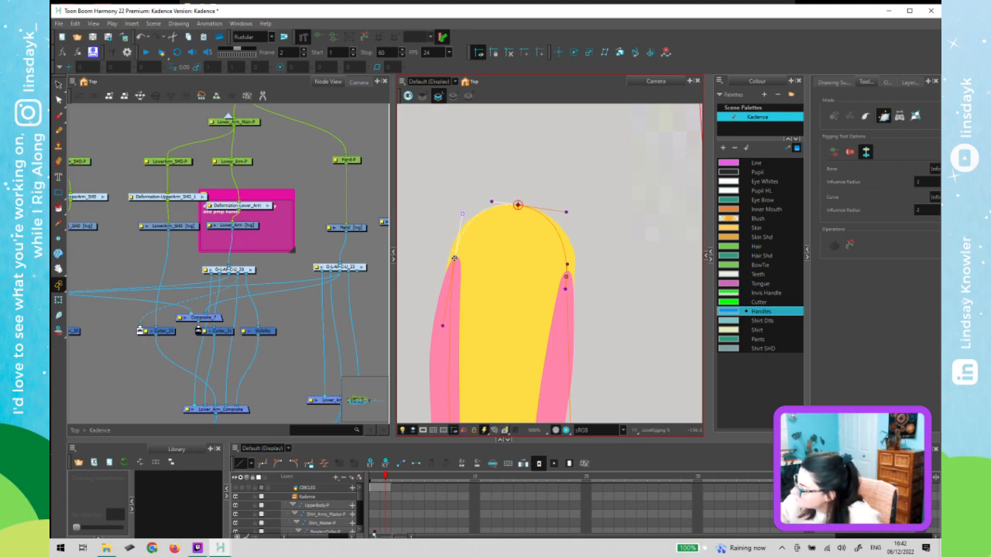
drag(453, 258, 449, 261)
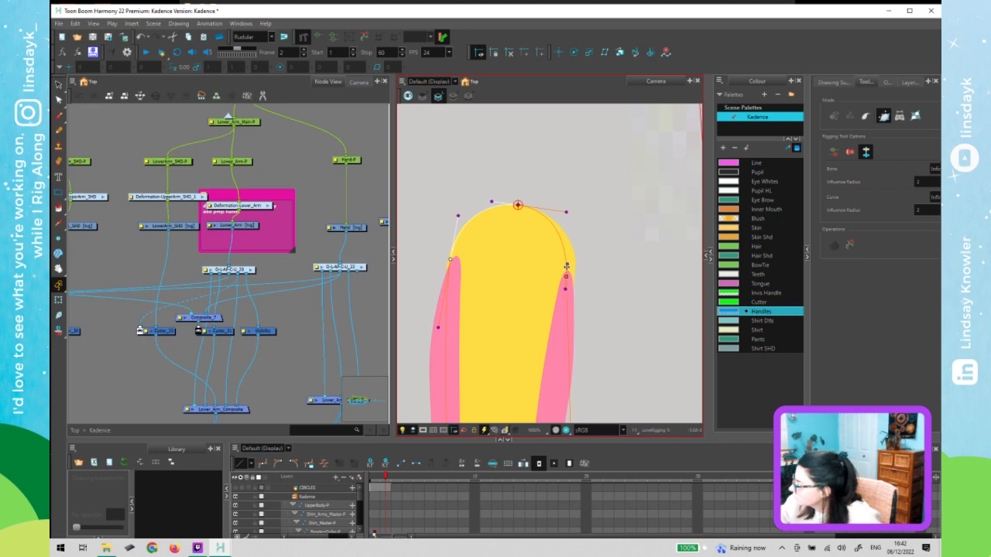
drag(567, 277, 576, 244)
drag(457, 214, 457, 219)
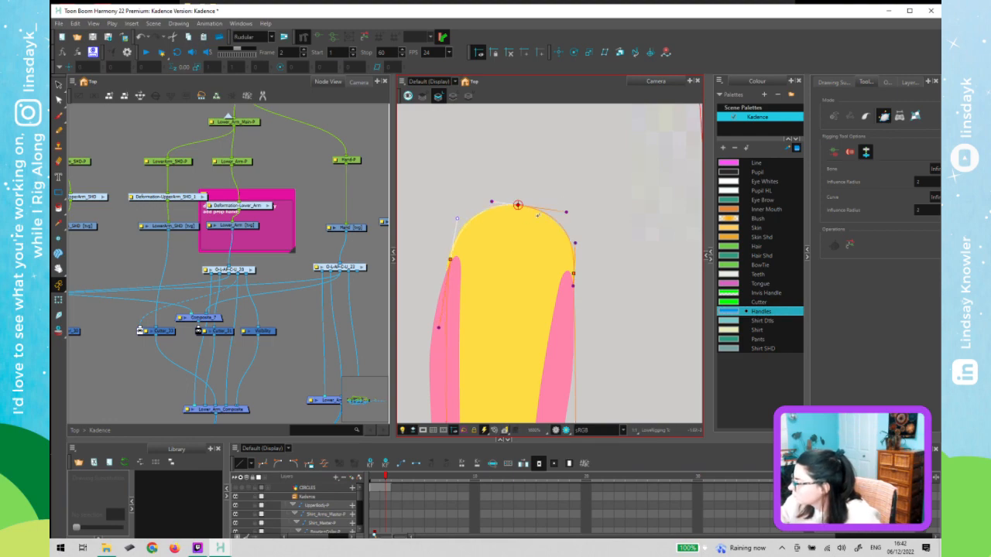
drag(566, 213, 560, 212)
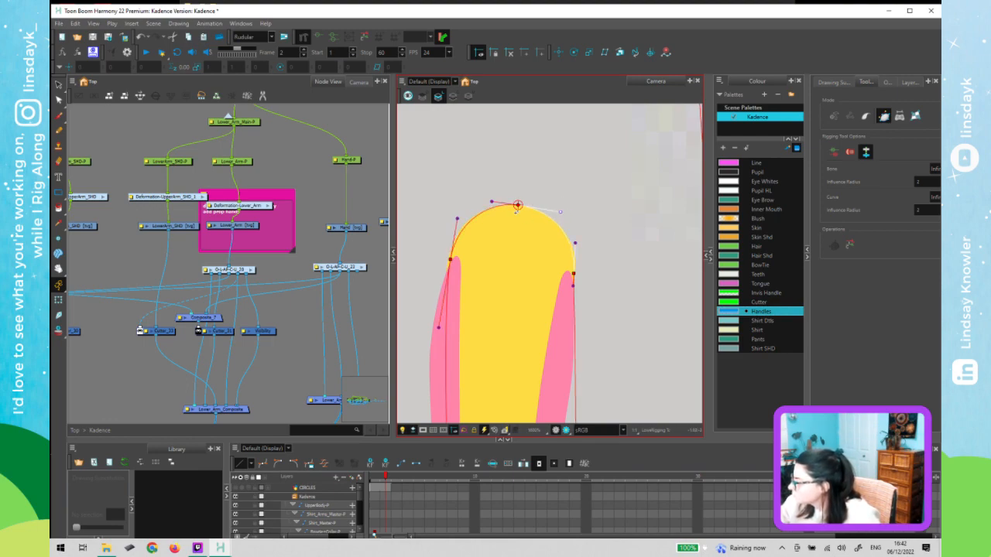
mouse_move(491, 201)
mouse_down()
mouse_move(484, 206)
mouse_move(493, 202)
mouse_up()
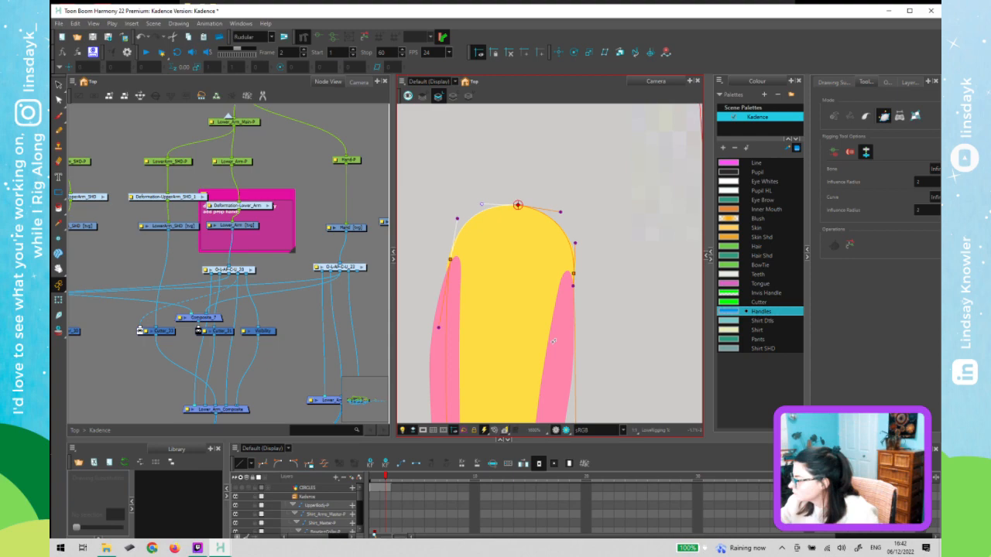
- Reshape the deformer's side handles to follow the lower arm's left and right outlines
key(1)
drag(535, 314, 539, 151)
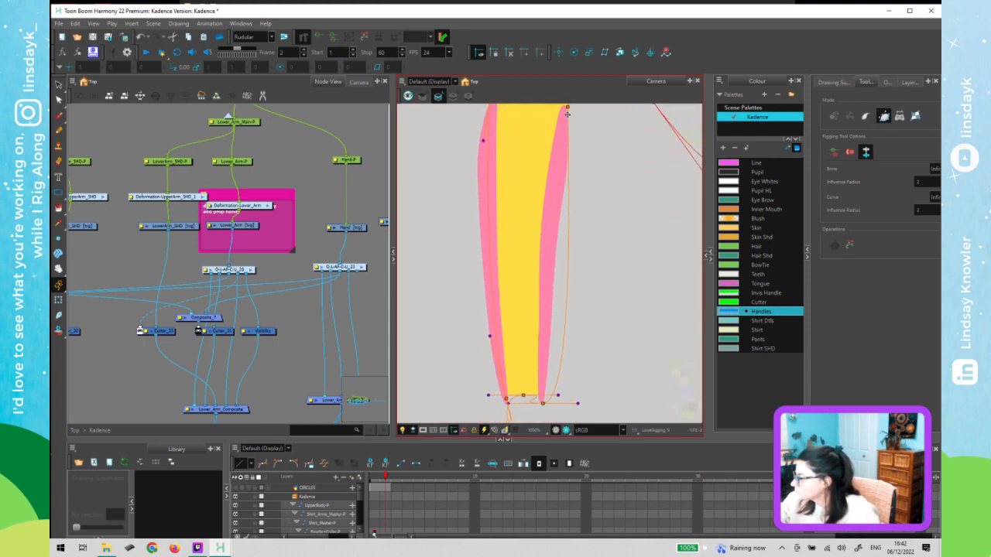
drag(567, 115, 563, 164)
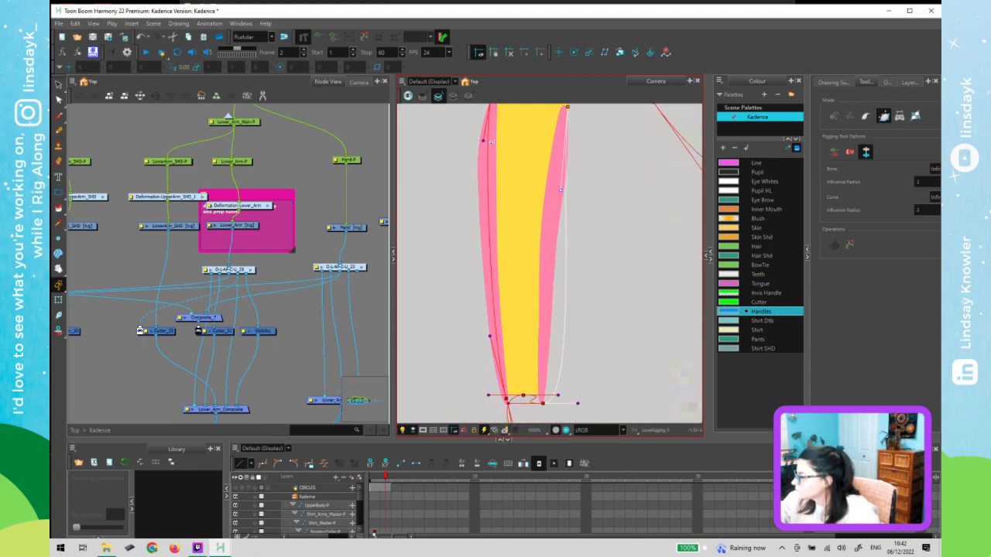
drag(482, 140, 480, 178)
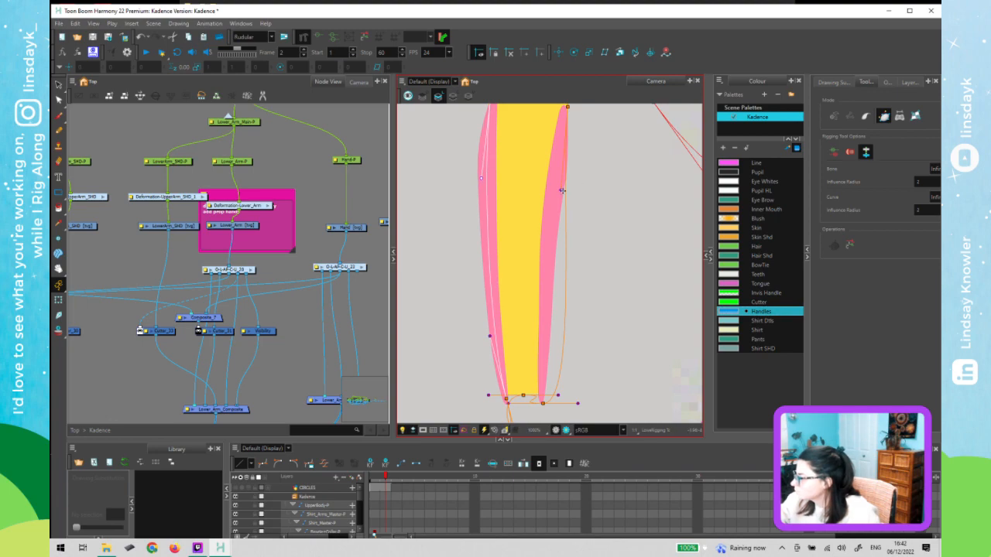
click(560, 183)
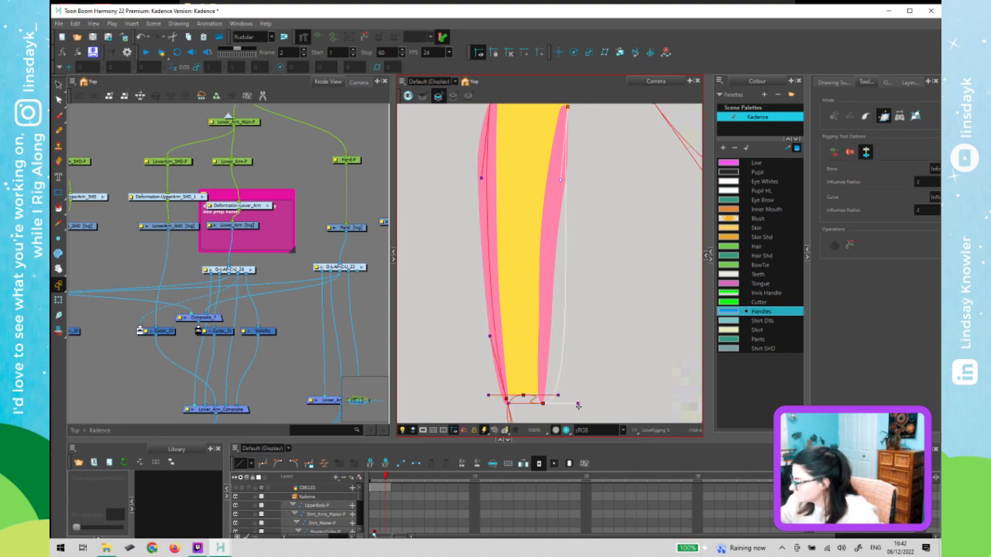
drag(577, 404, 542, 353)
- Align the deformer's bottom corner and middle points across the arm's lower end, keeping their handles short along that edge
scroll(536, 389, down, 5)
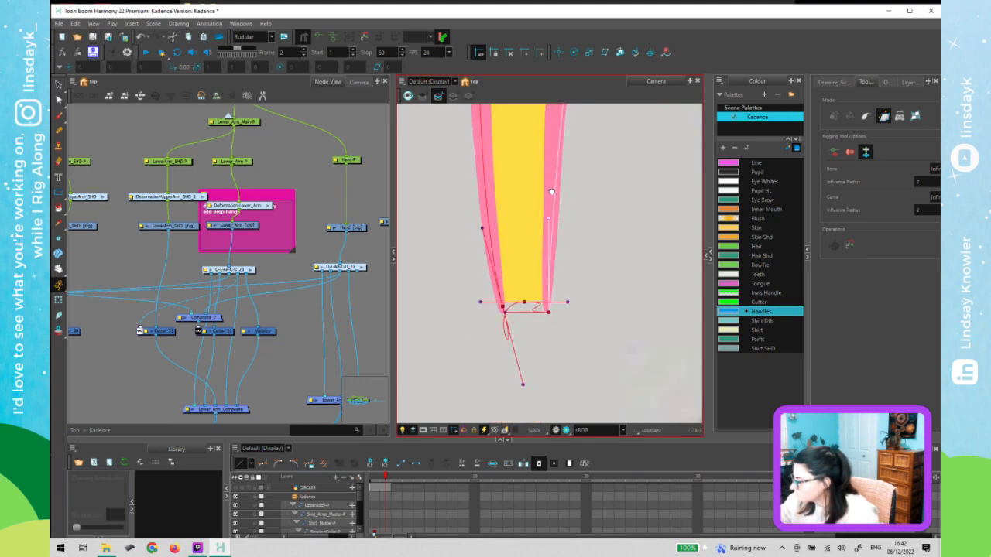
drag(532, 302, 554, 280)
scroll(553, 255, up, 3)
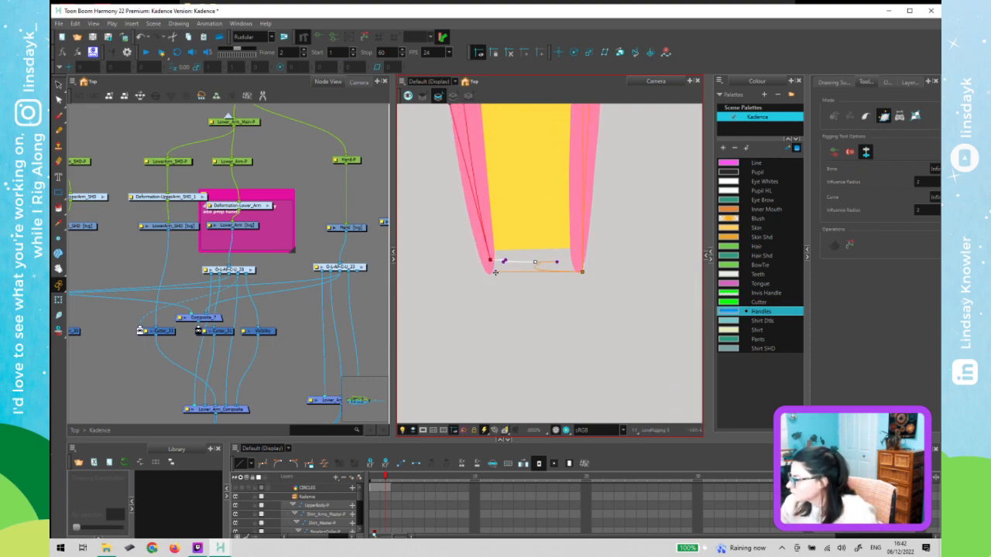
drag(496, 272, 577, 263)
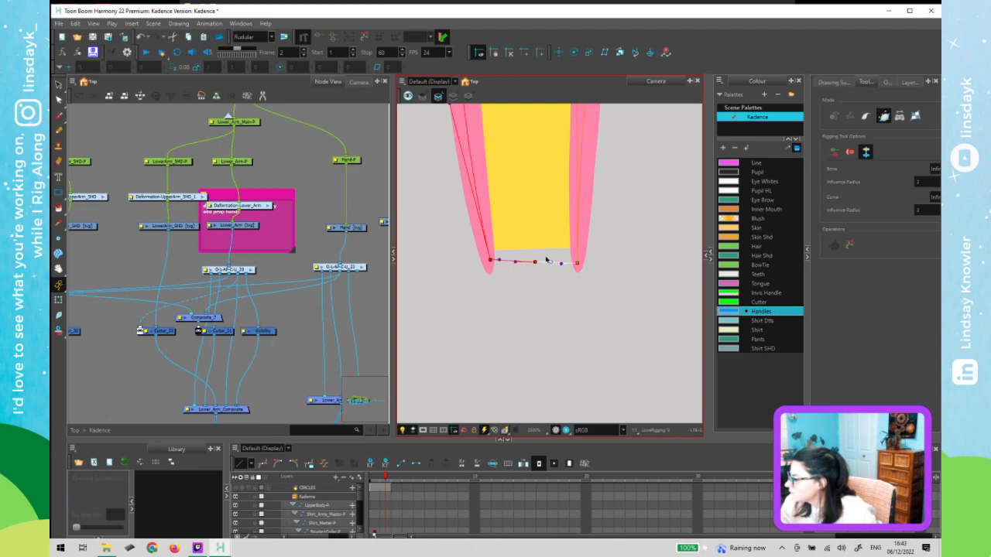
click(490, 258)
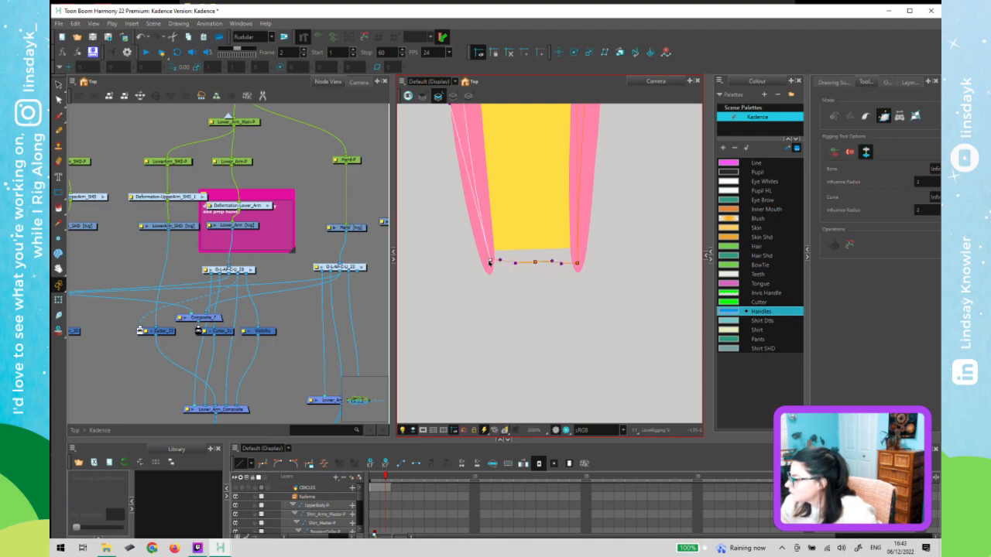
click(499, 264)
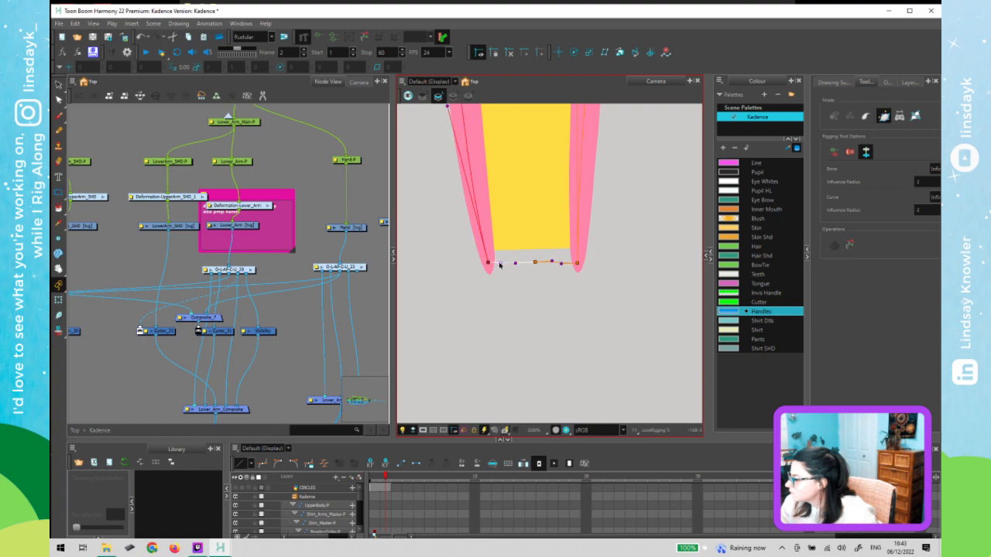
click(551, 263)
drag(516, 263, 531, 263)
- Fine-tune the Bezier handles along both long sides of the lower-arm deformer so the curve matches the arm's outline
key(1)
key(1)
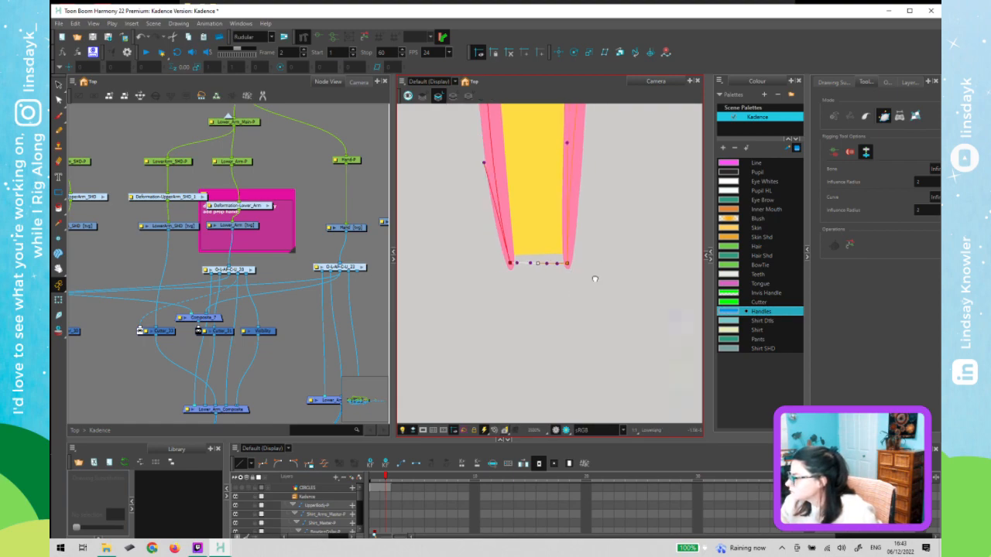
drag(595, 269, 587, 345)
drag(475, 236, 484, 224)
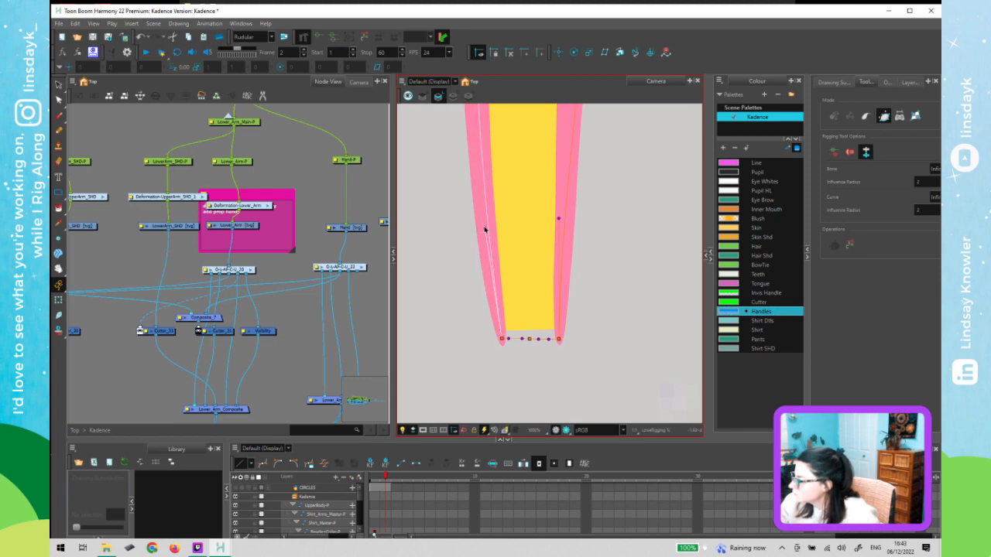
key(1)
key(1)
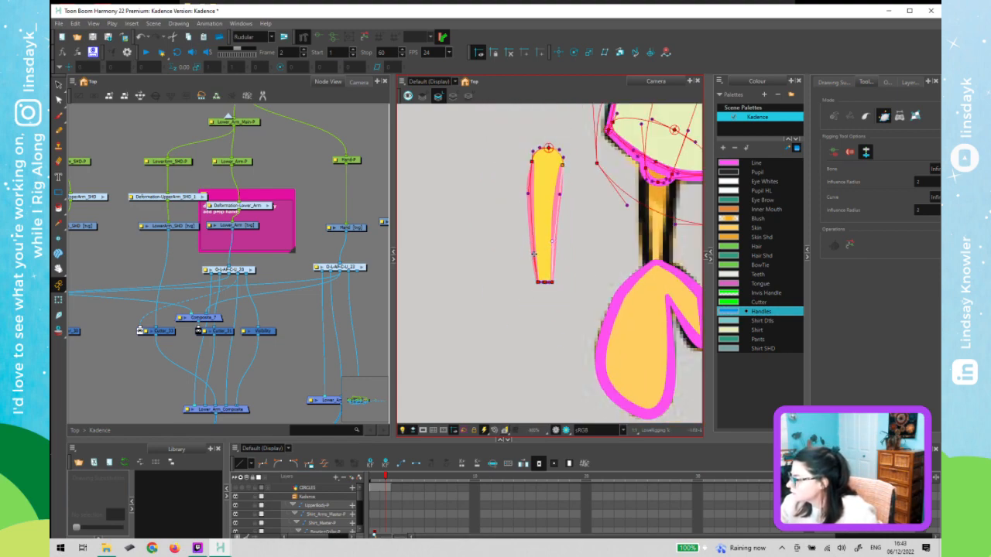
drag(533, 252, 532, 243)
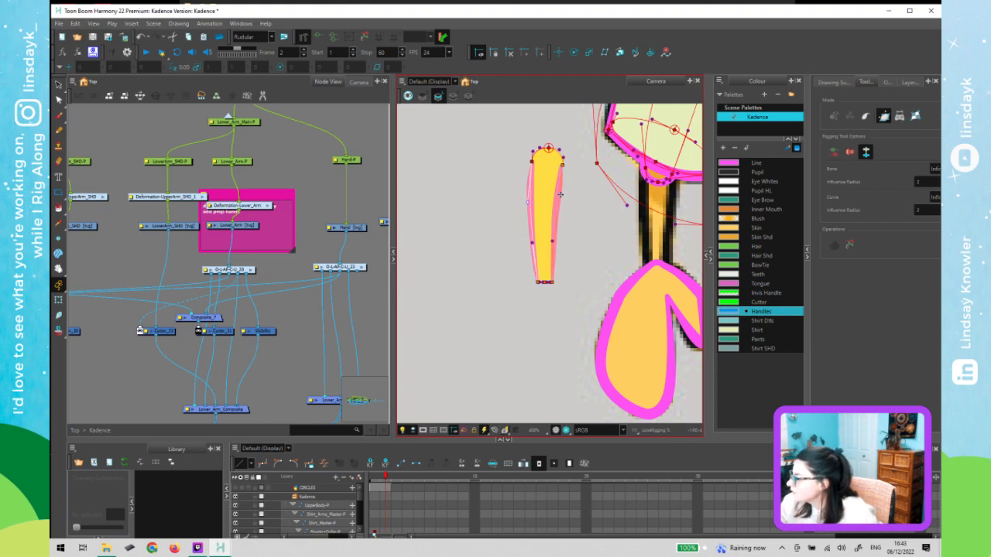
click(557, 206)
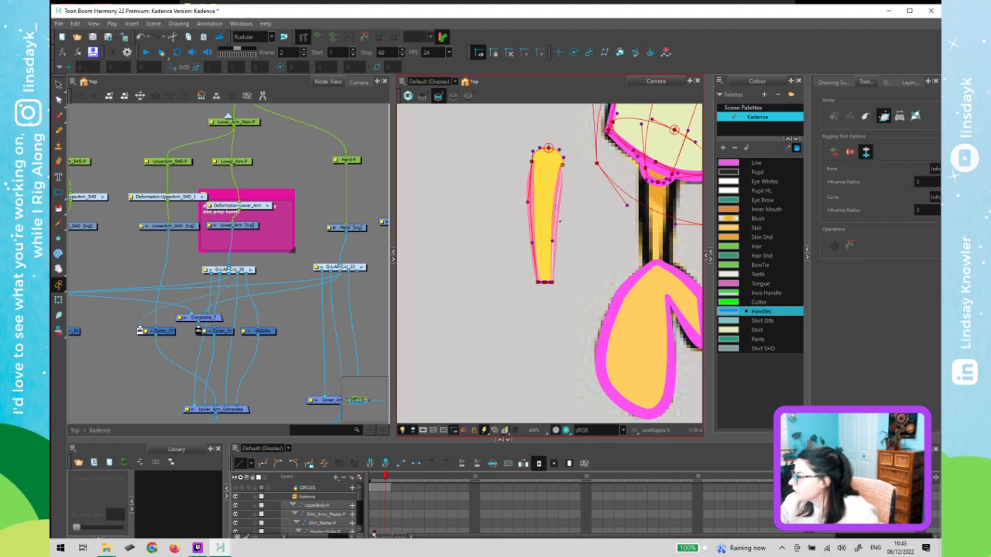
key(1)
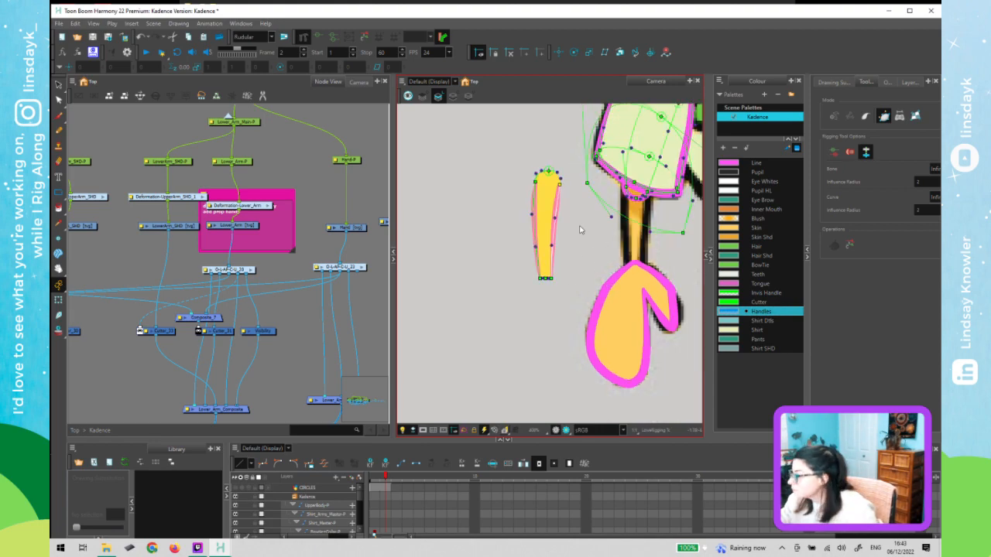
- Reset the Lower_Arm-P peg's transformation to place the arm back between the sleeve and hand, and return to frame 1
key(shift+t)
click(245, 163)
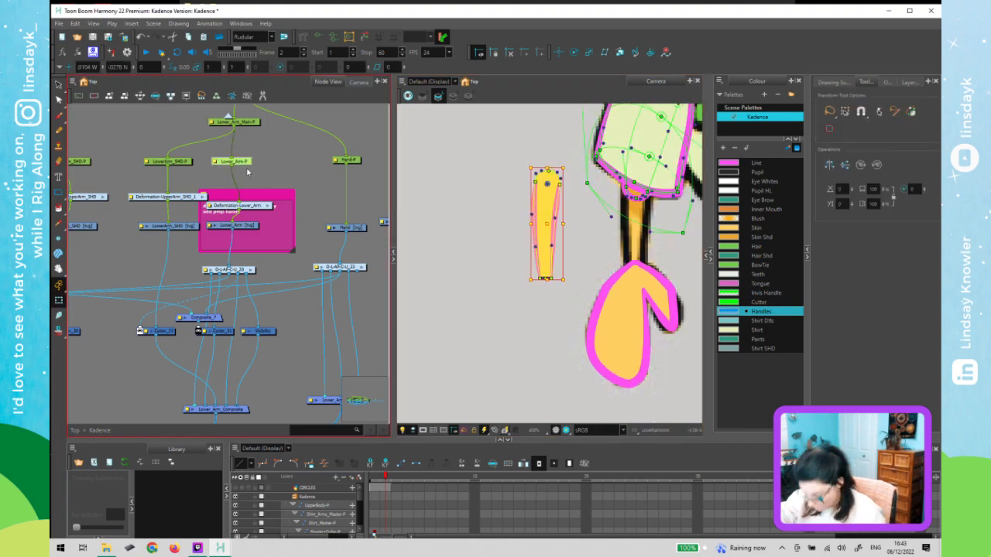
key(ctrl+r)
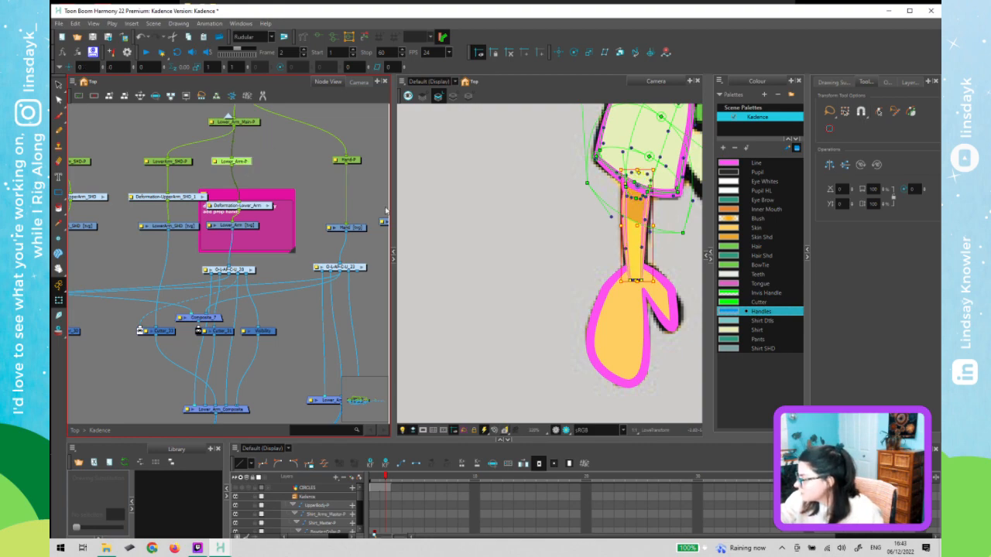
click(527, 376)
key(comma)
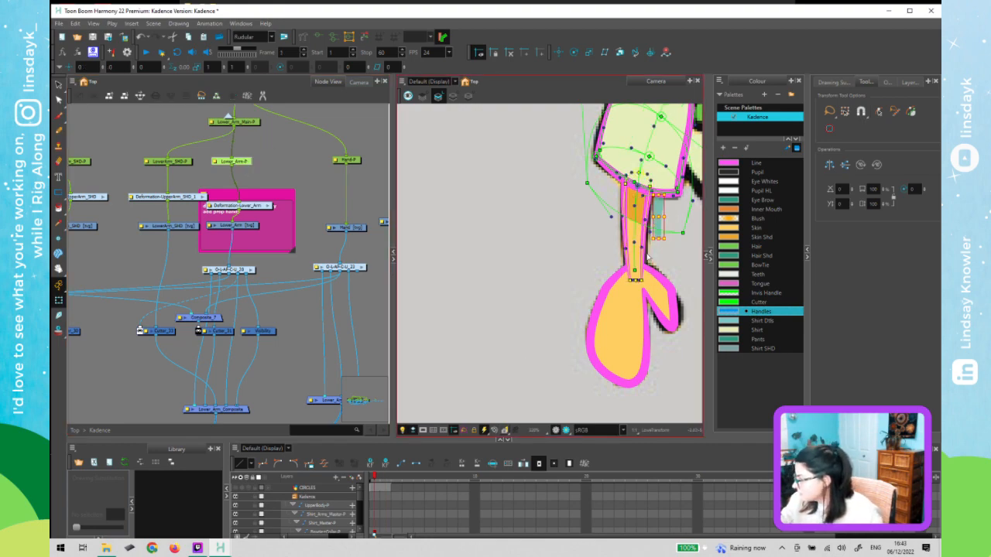
- Try shifting the blue handle drawing beside the lower arm and undo the change
click(658, 226)
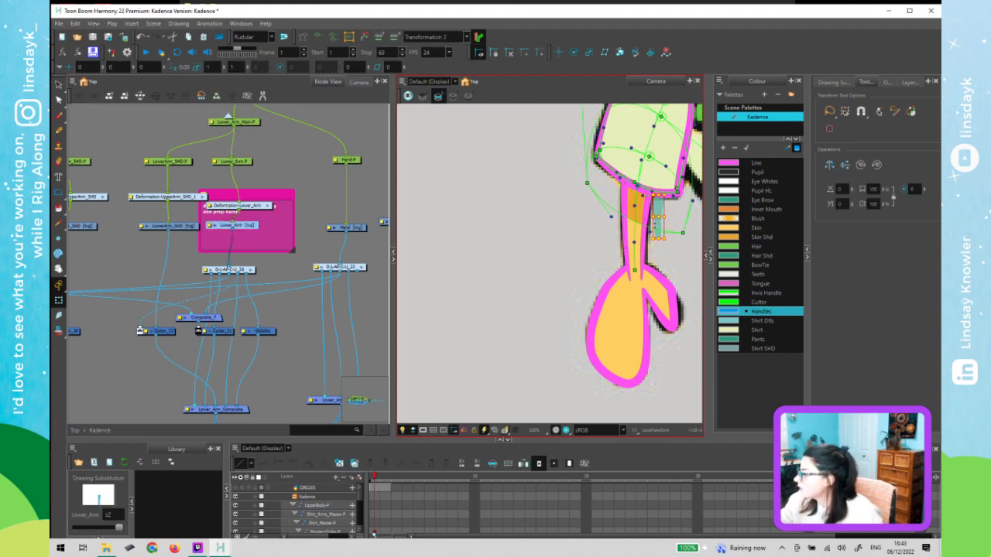
mouse_move(678, 230)
mouse_down()
mouse_move(700, 240)
mouse_move(537, 247)
mouse_move(585, 206)
mouse_move(607, 250)
mouse_up()
key(ctrl+z)
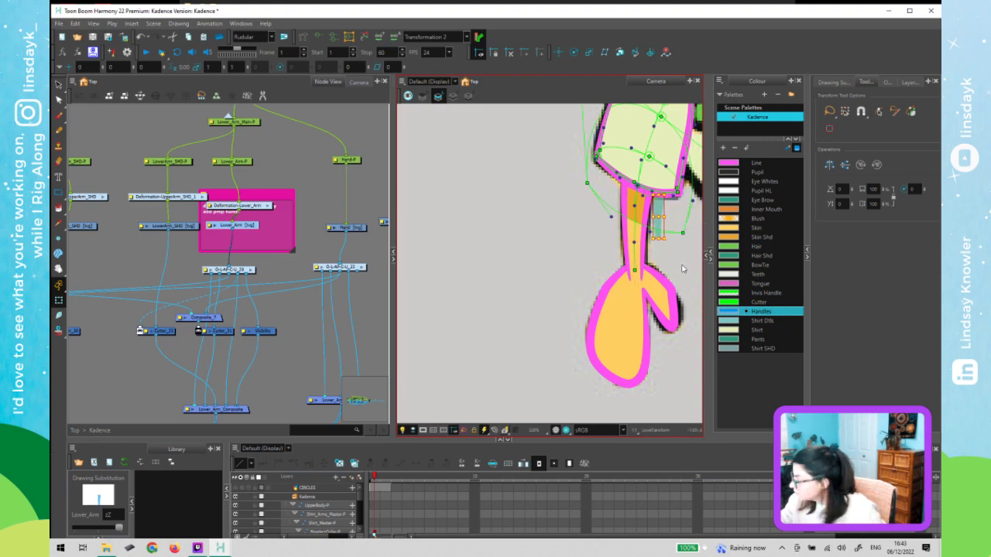
- Compare the lower-arm drawings on frames 1 and 2, ending on frame 1
click(387, 479)
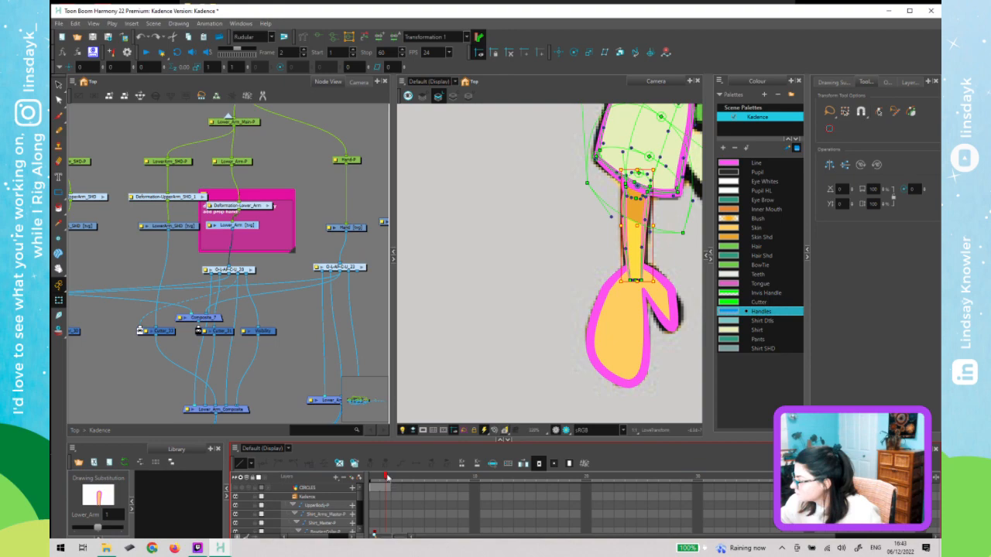
click(372, 477)
click(383, 477)
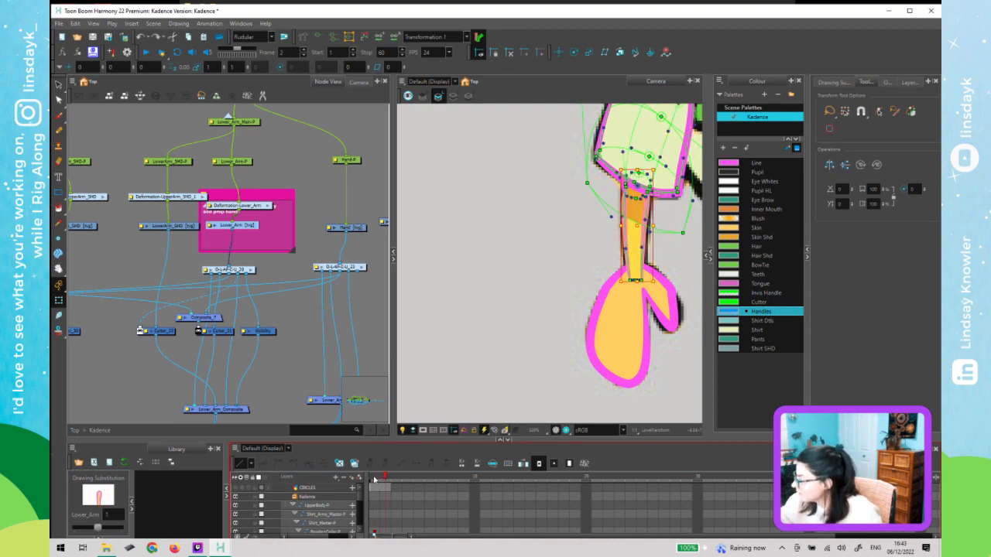
click(373, 477)
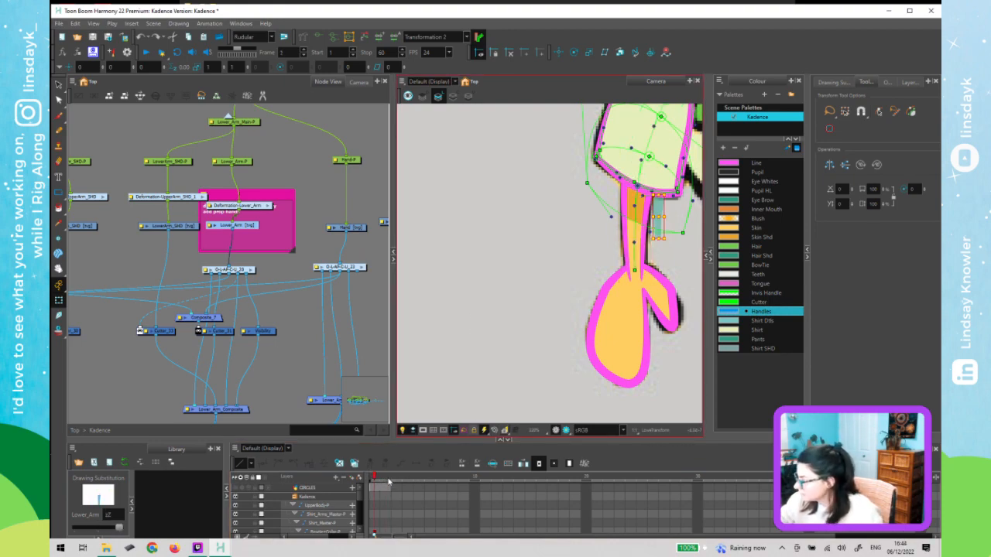
click(388, 481)
click(374, 481)
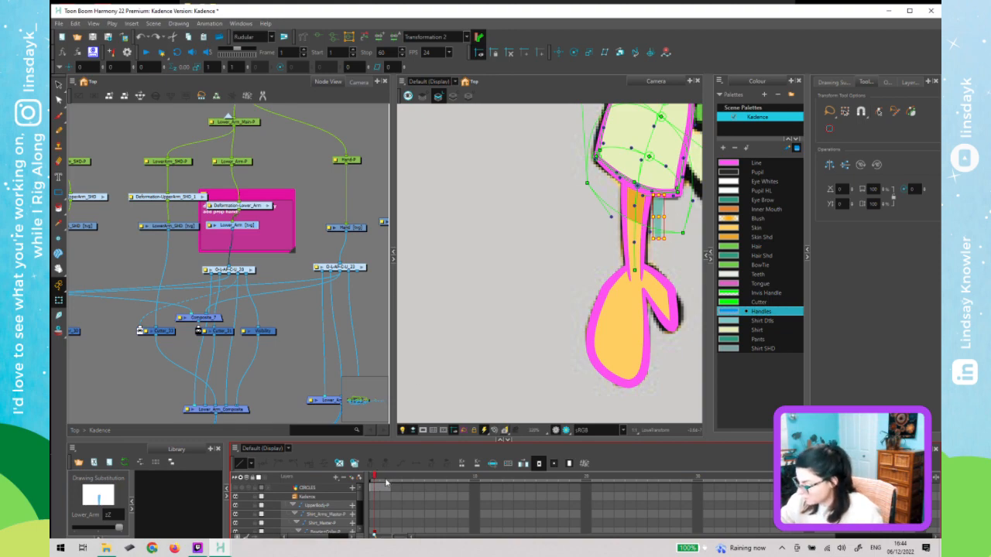
click(530, 291)
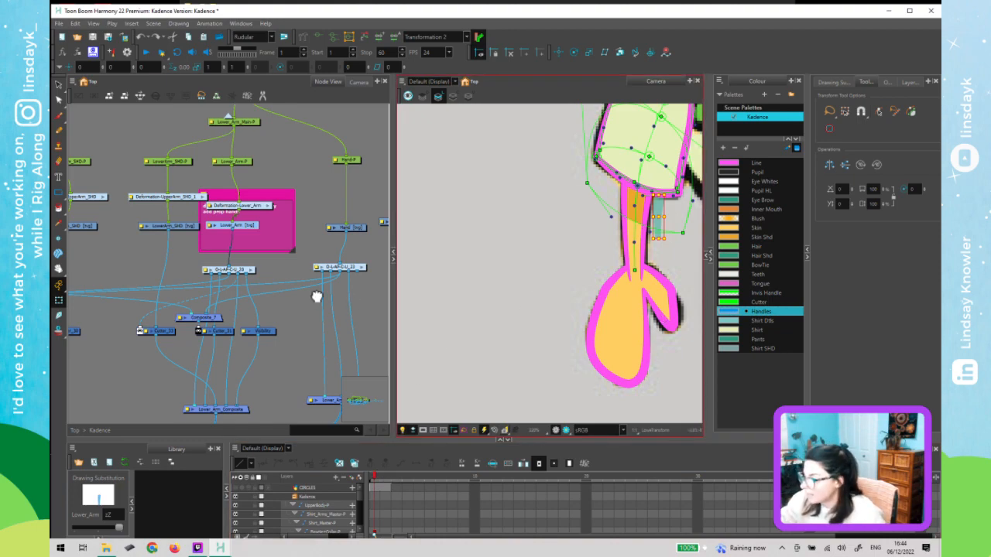
- Remove the pink backdrop around the Lower_Arm nodes and move the spare blank drawing nodes farther away from the arm network
drag(320, 288, 241, 288)
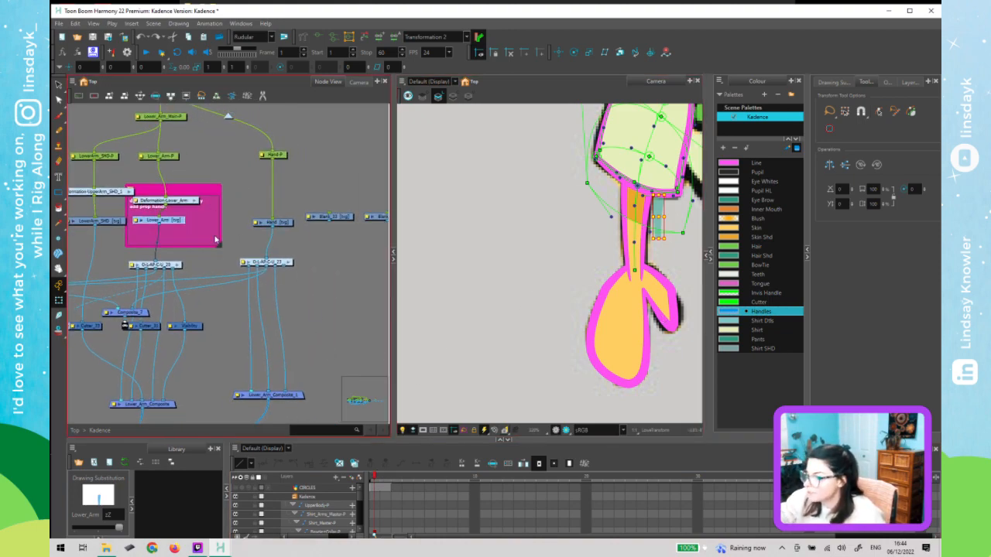
mouse_move(221, 247)
mouse_down()
mouse_move(231, 263)
mouse_move(228, 254)
mouse_up()
scroll(209, 329, down, 3)
scroll(312, 293, down, 4)
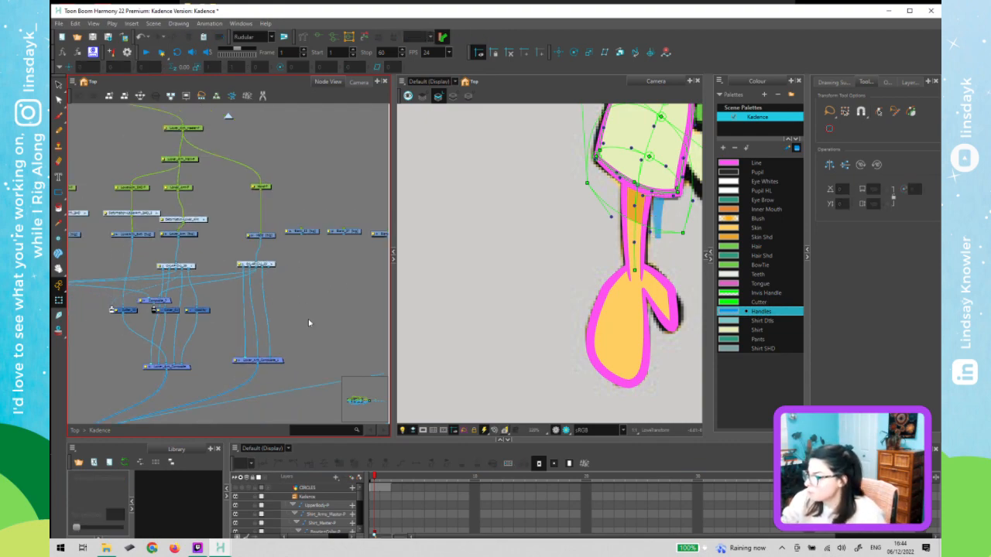
scroll(309, 260, down, 1)
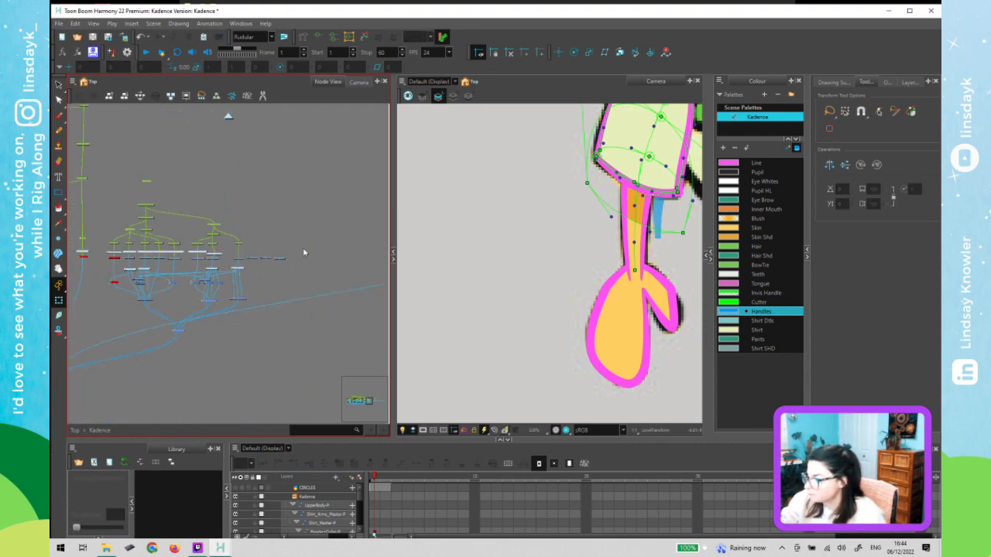
click(255, 259)
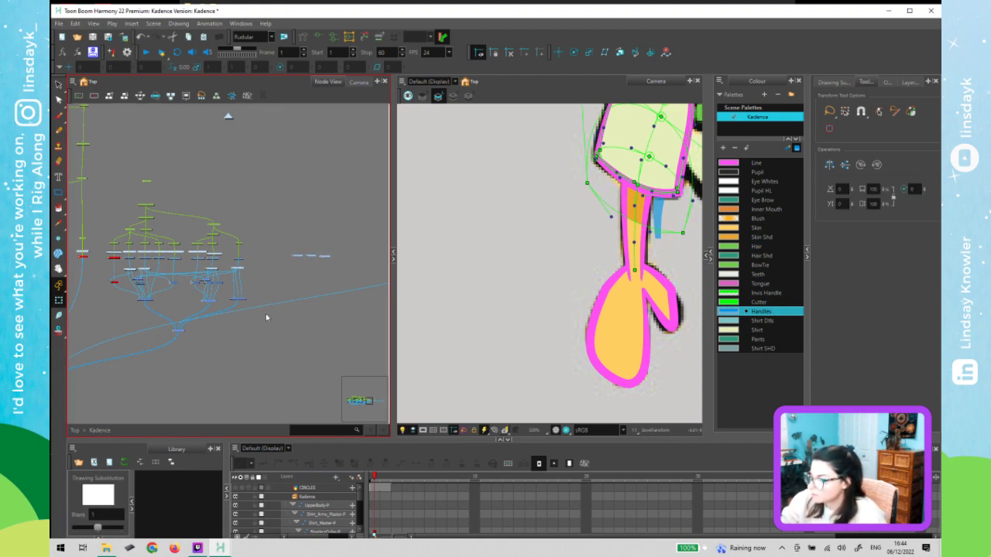
- Move the Lower_Arm node branch, including its peg, deformation and composite, farther from the lower-arm shading branch
scroll(265, 313, up, 2)
scroll(282, 248, up, 2)
mouse_move(279, 193)
mouse_down()
mouse_move(228, 348)
mouse_move(281, 324)
mouse_up()
click(206, 240)
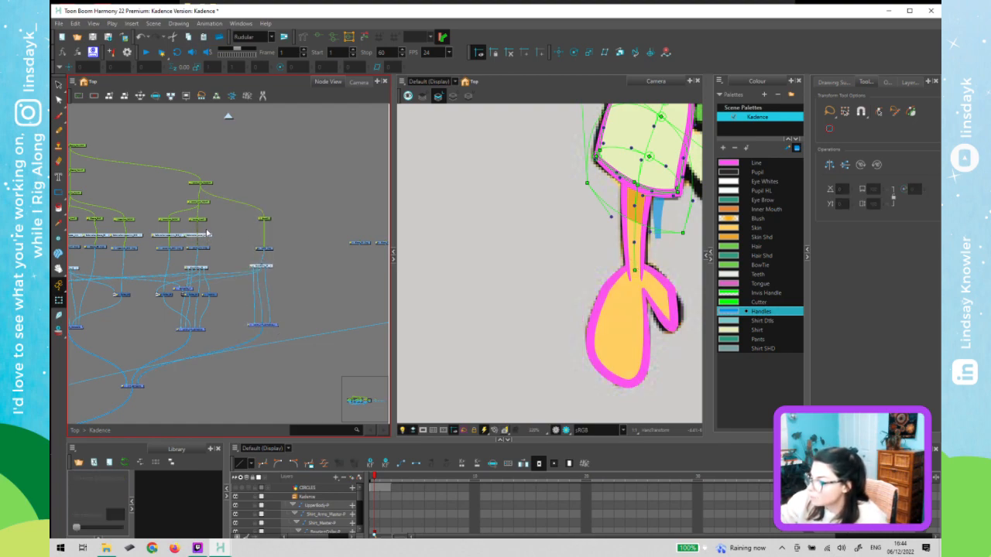
drag(218, 190, 224, 334)
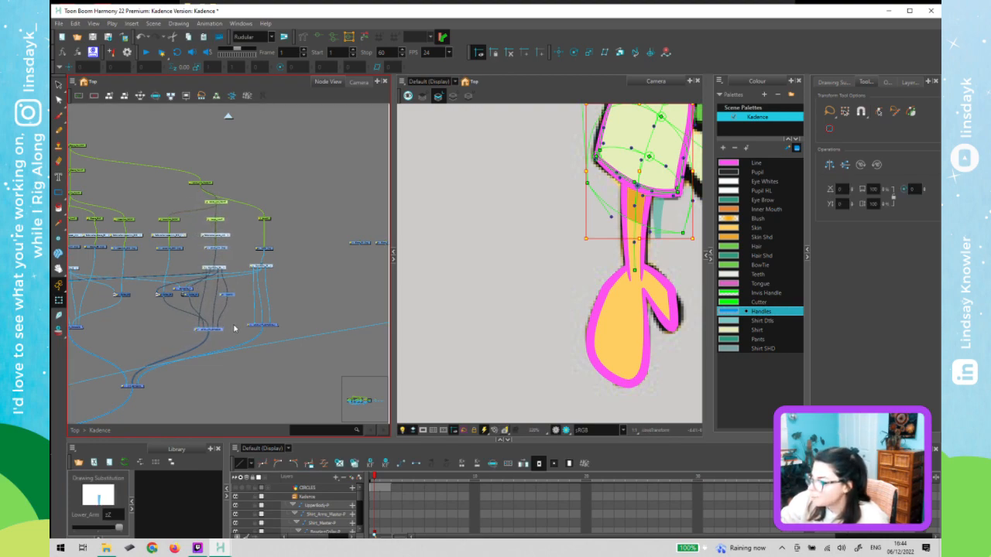
click(299, 303)
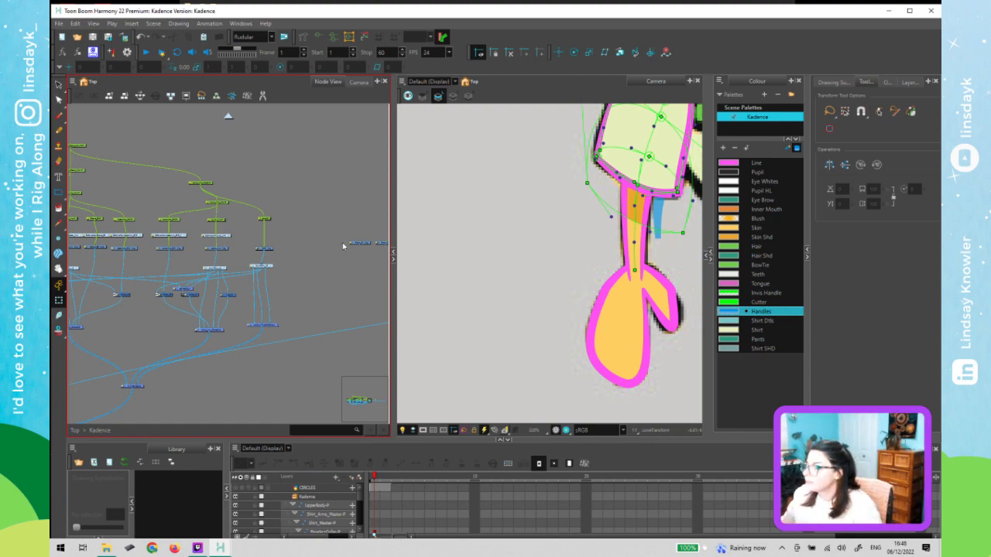
- Reposition the art-layer node below the Hand drawing so it lines up better under the Hand branch
scroll(328, 267, up, 1)
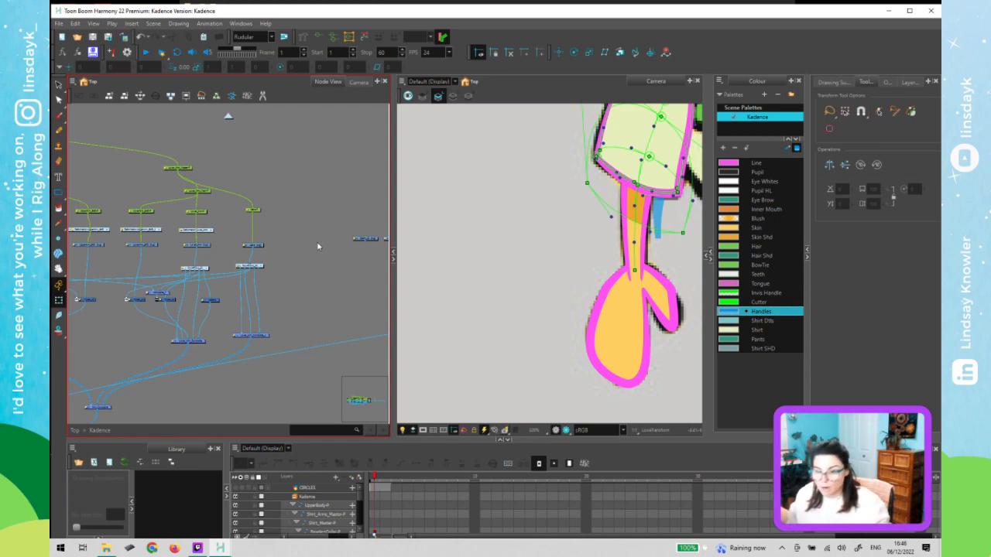
click(259, 267)
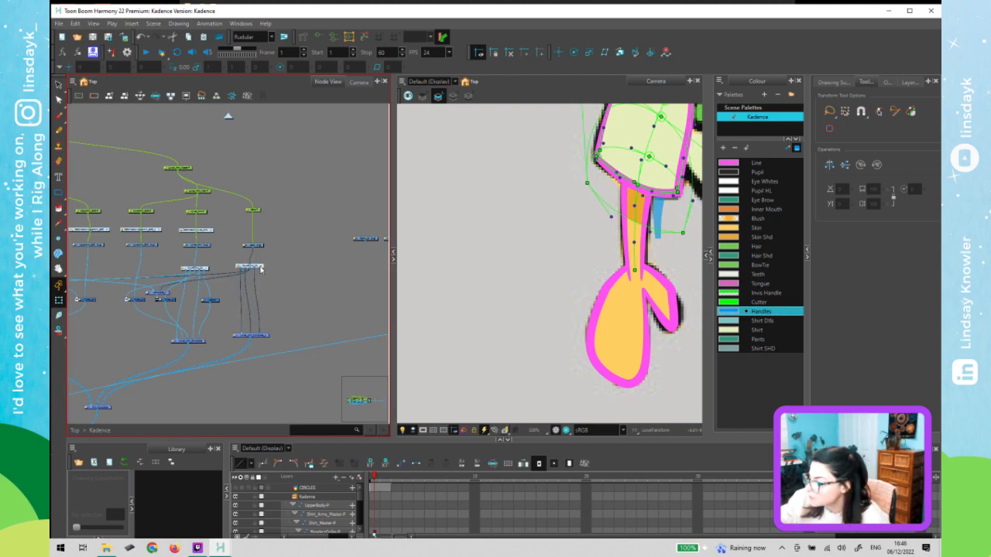
drag(259, 268, 263, 266)
- Select the Hand drawing, check its Overlay and Line Art layers, and set Colour Art as the current layer
click(246, 257)
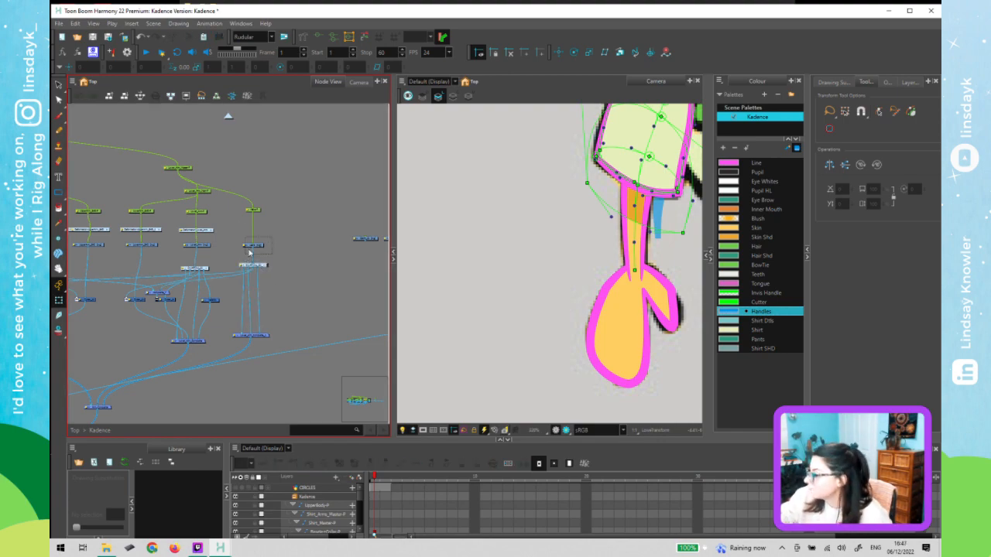
drag(248, 252, 250, 252)
key(alt+s)
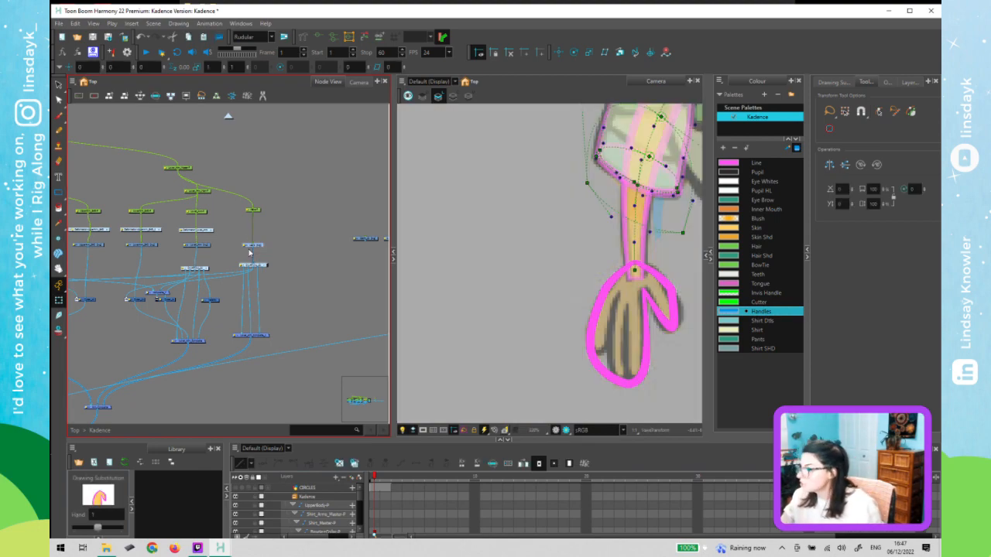
click(424, 95)
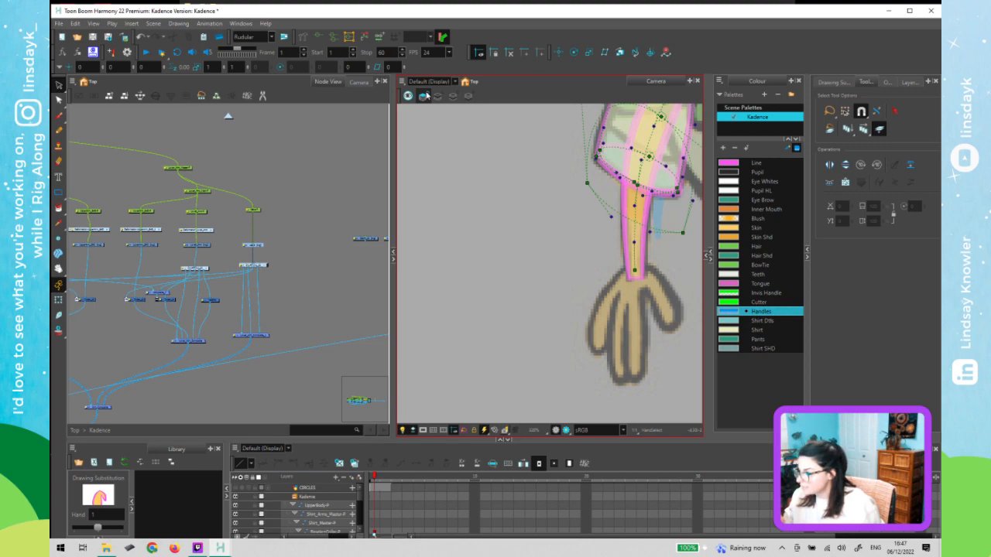
click(438, 95)
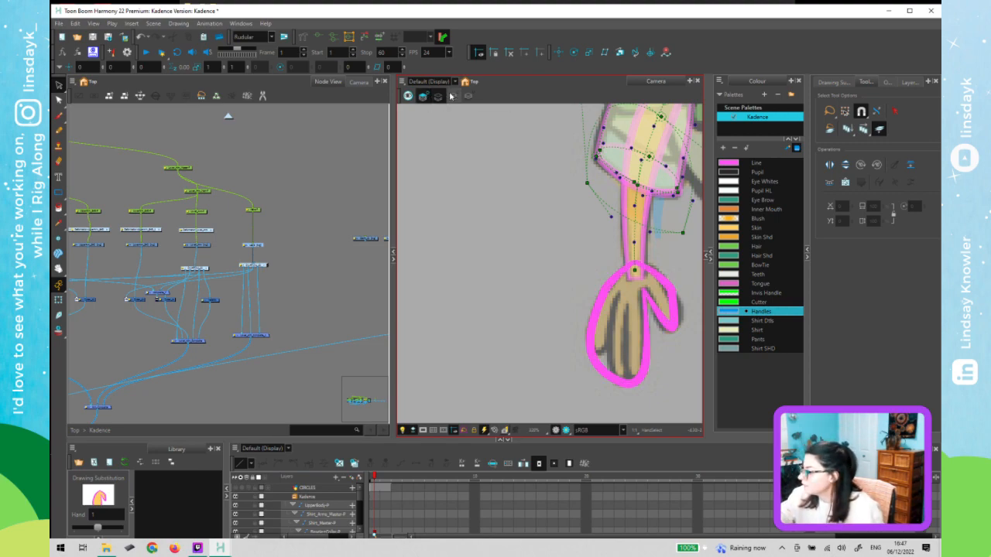
click(454, 95)
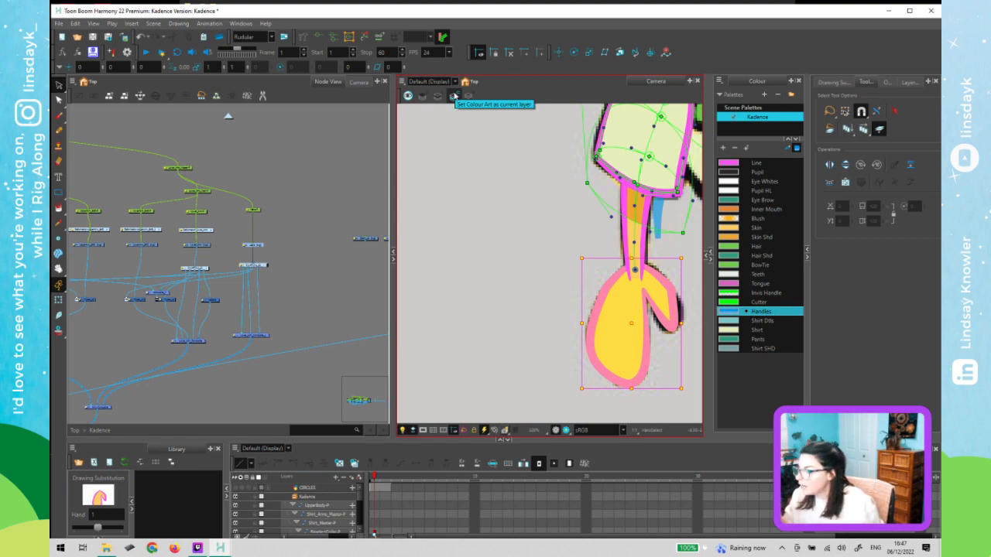
key(shift+t)
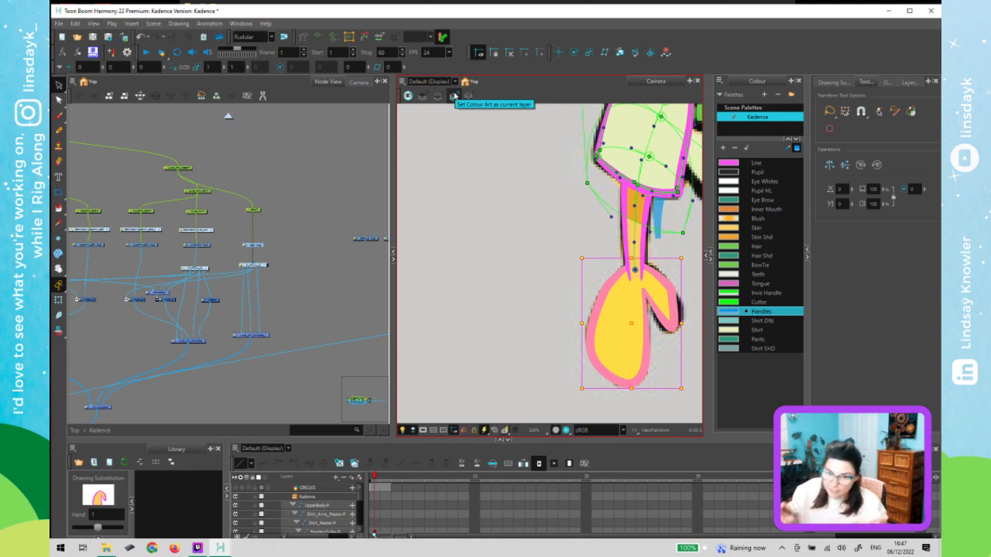
key(shift+t)
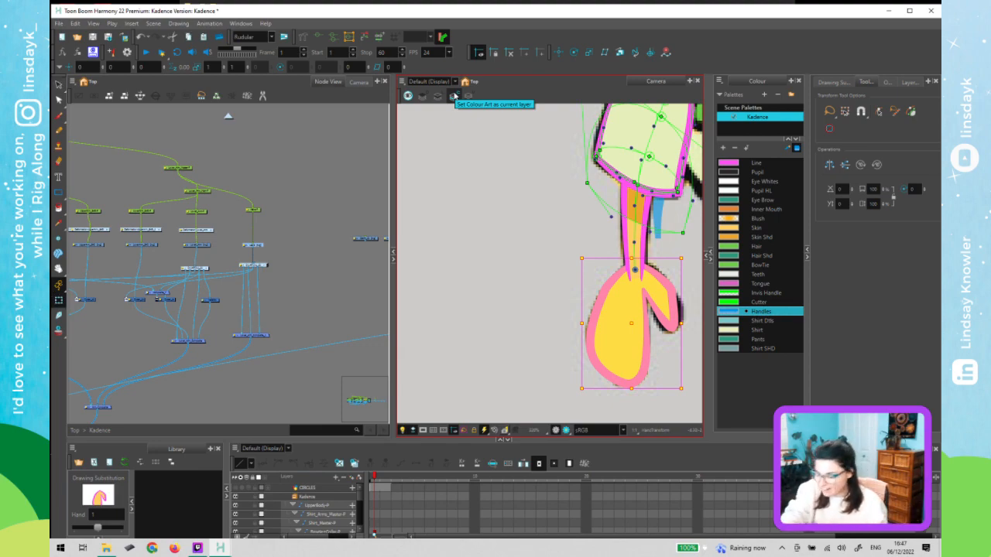
click(454, 95)
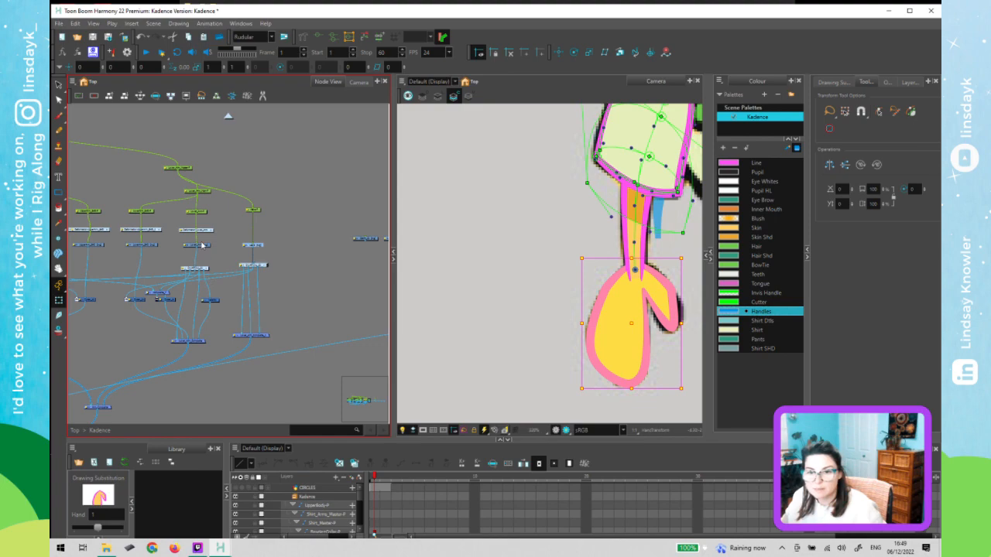
- Select the Hand drawing, make Line Art its current layer and select the hand outline
click(284, 291)
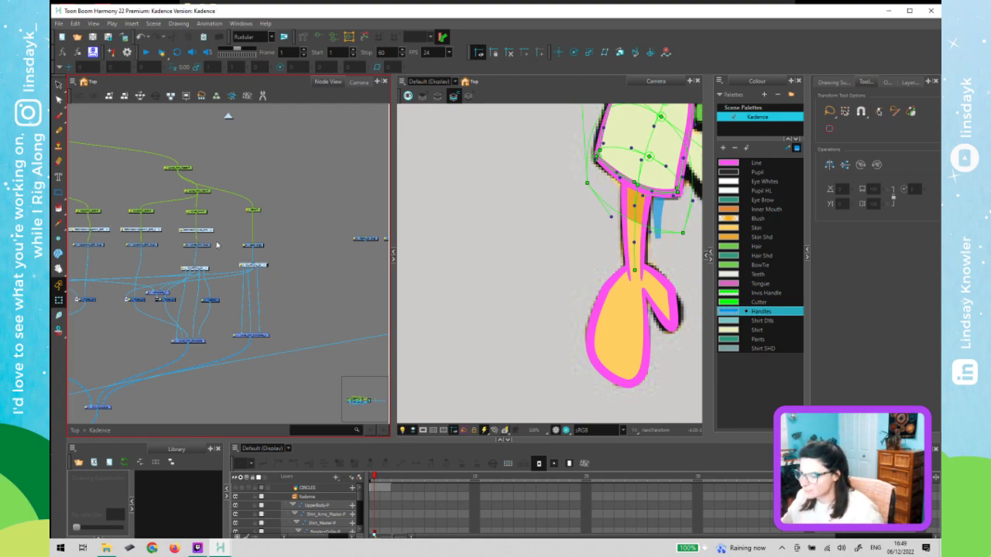
click(205, 246)
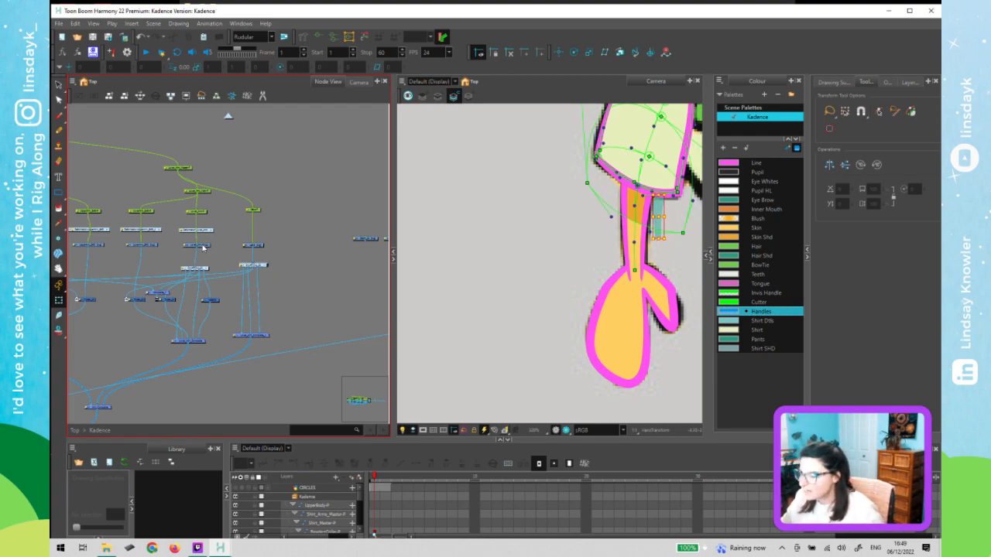
click(261, 250)
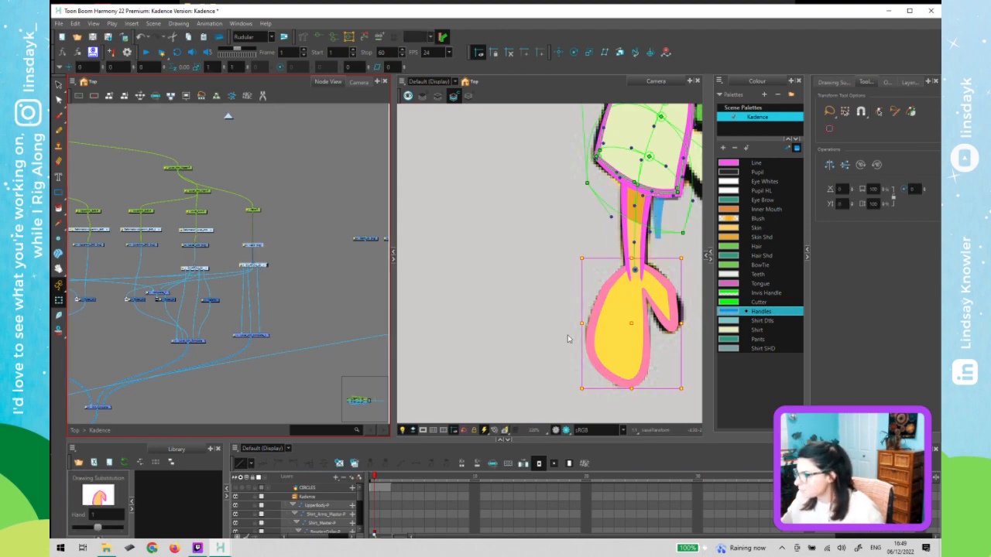
click(609, 343)
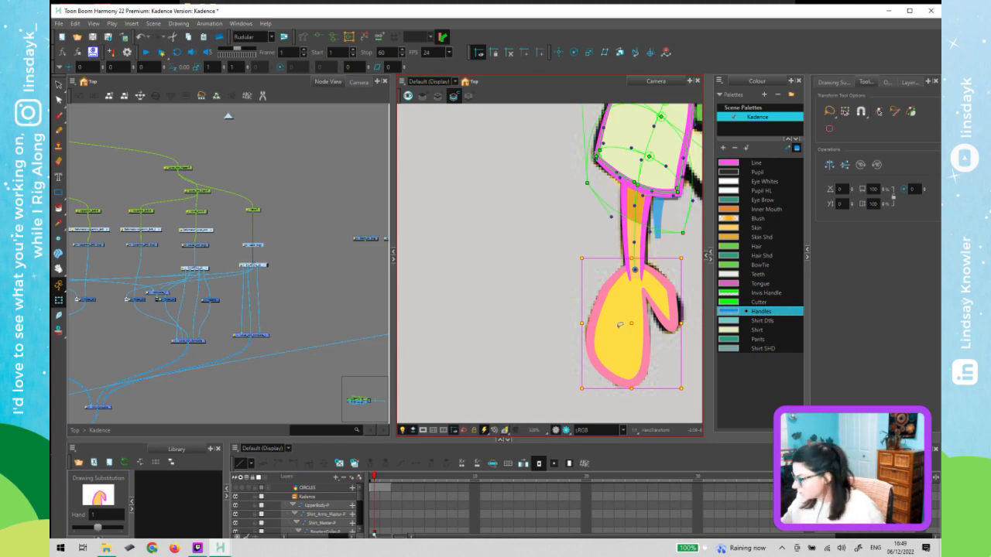
key(alt+s)
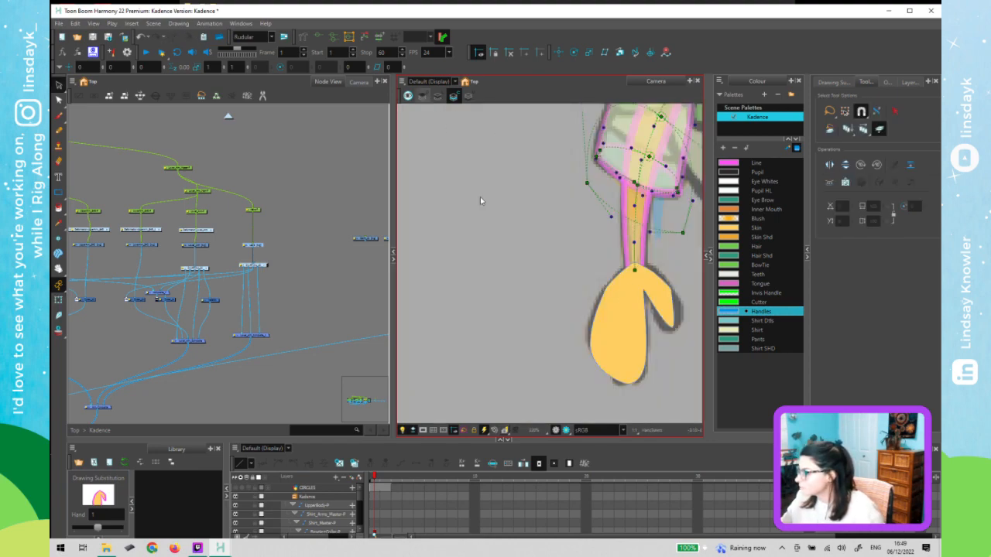
click(636, 294)
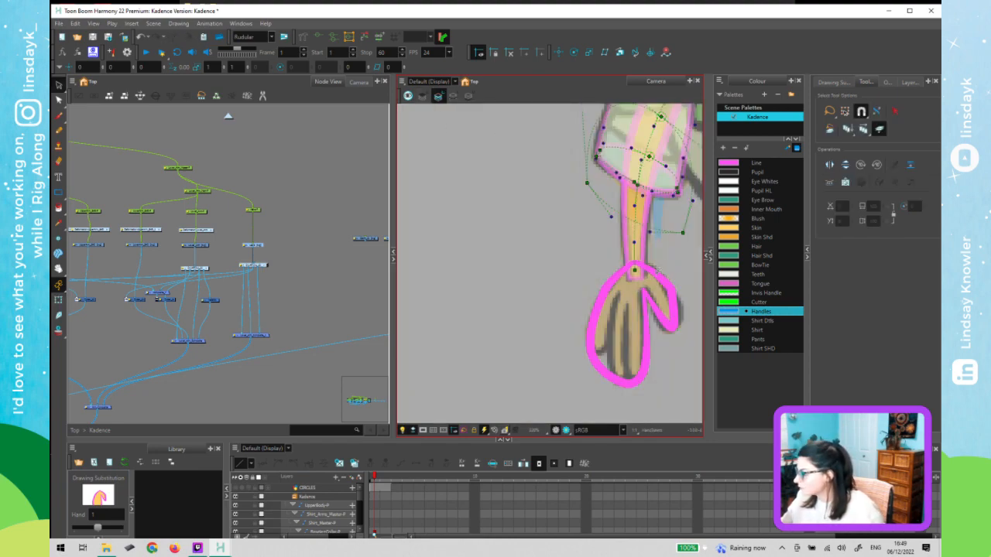
click(655, 274)
- Thin the Hand outline at its wrist point with the Pencil Editor
scroll(640, 268, up, 4)
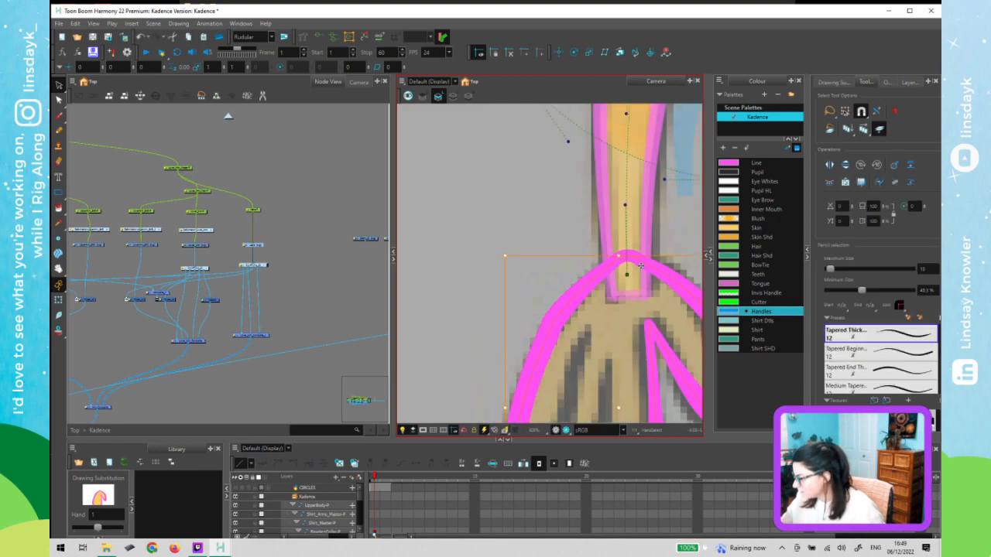
key(alt+q)
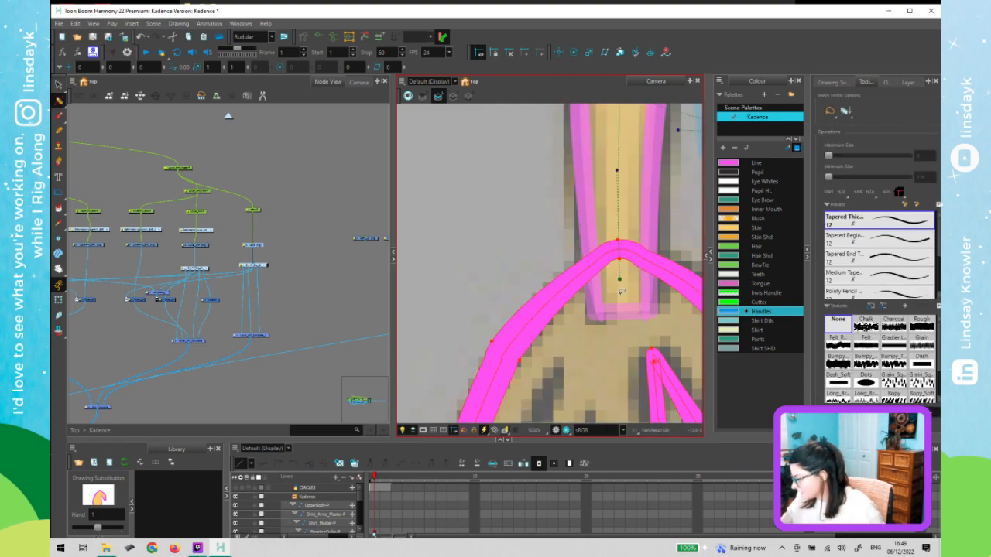
scroll(622, 291, down, 1)
key(space)
drag(636, 291, 554, 276)
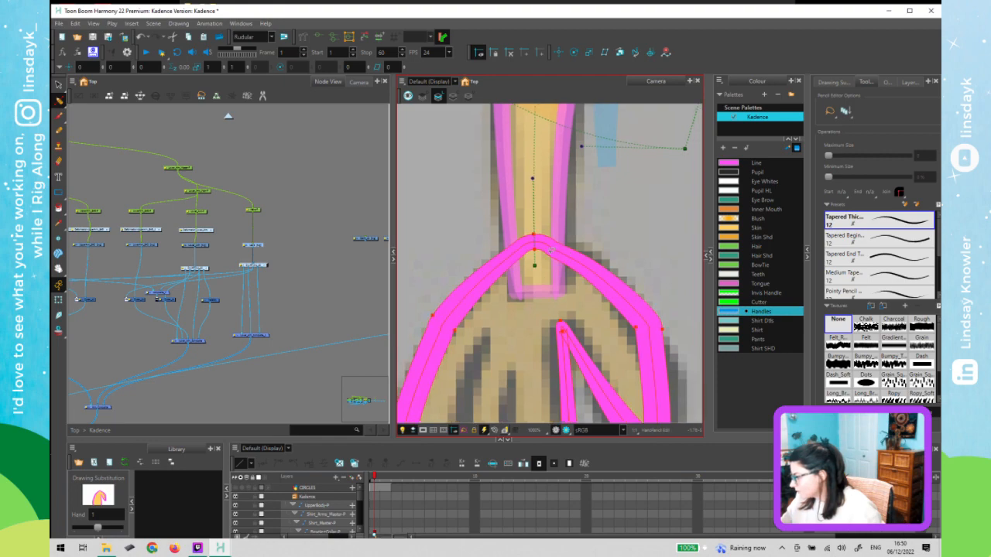
scroll(541, 251, up, 2)
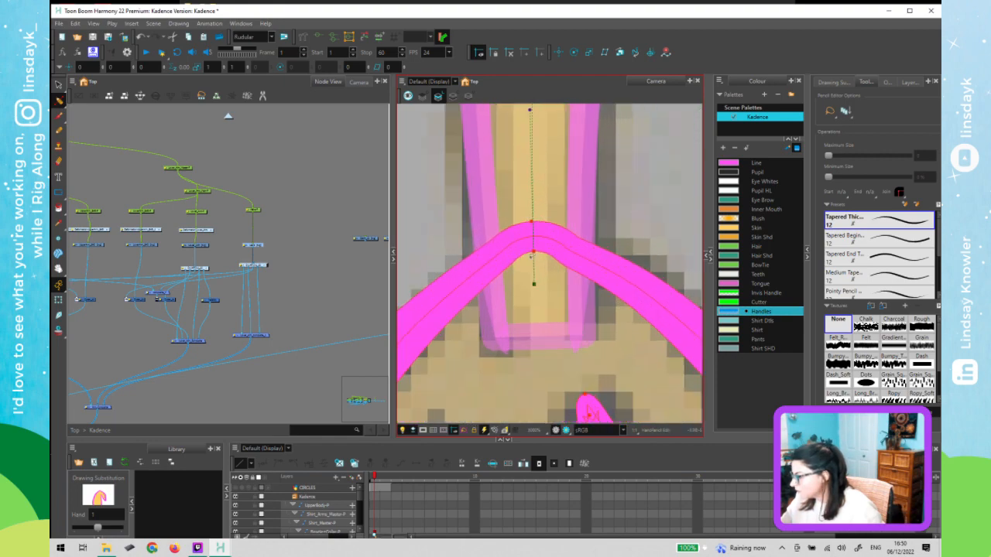
click(534, 251)
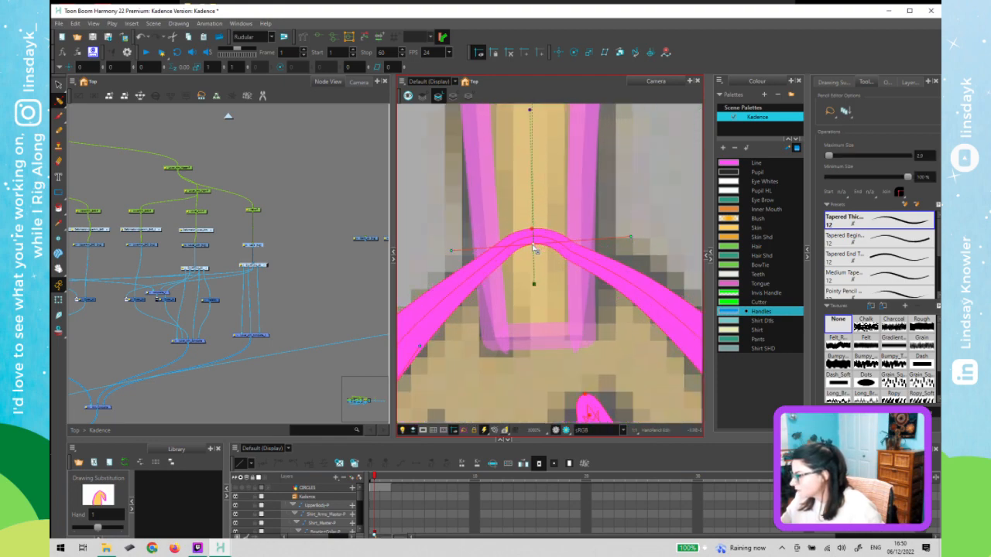
- Delete the pencil point on the outer edge of the Hand's thumb
scroll(534, 252, down, 3)
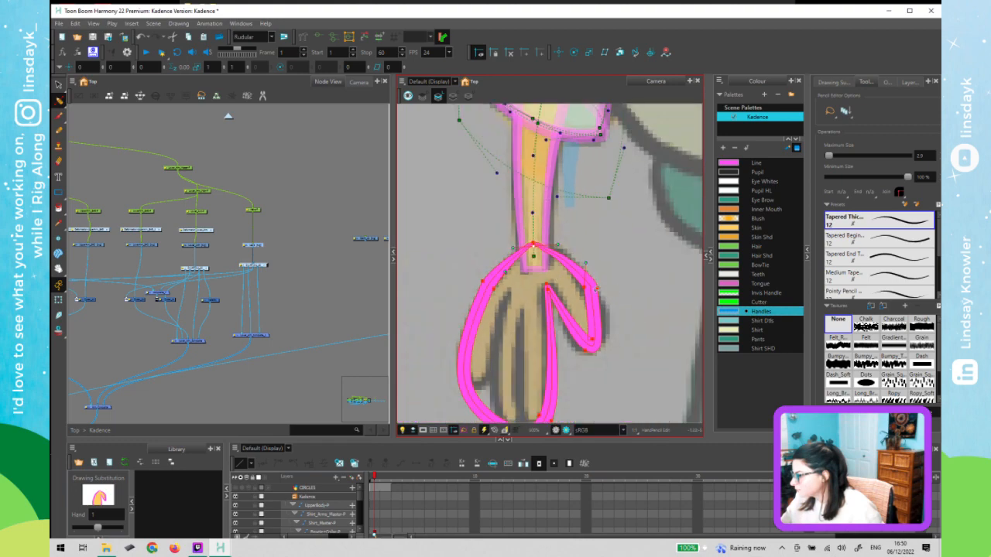
scroll(597, 291, up, 1)
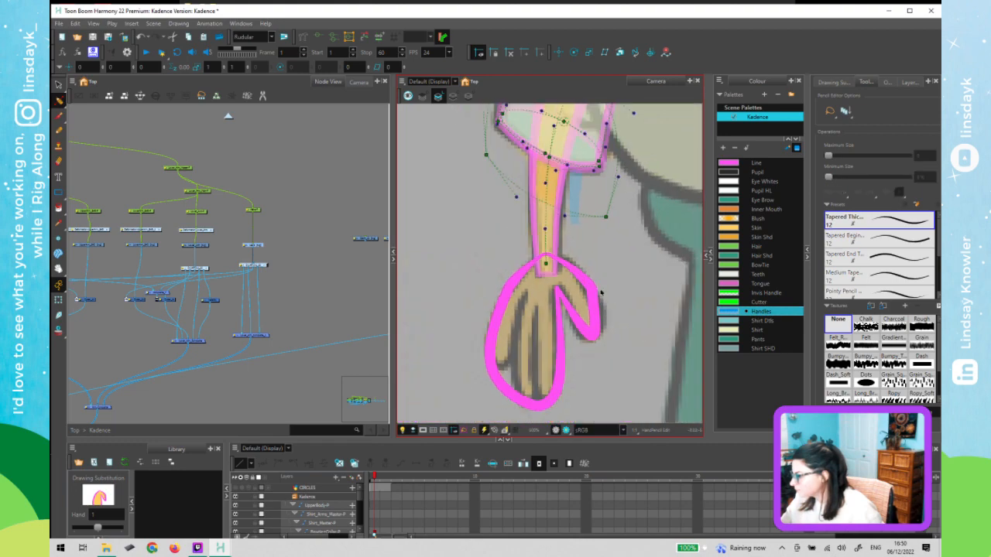
click(598, 287)
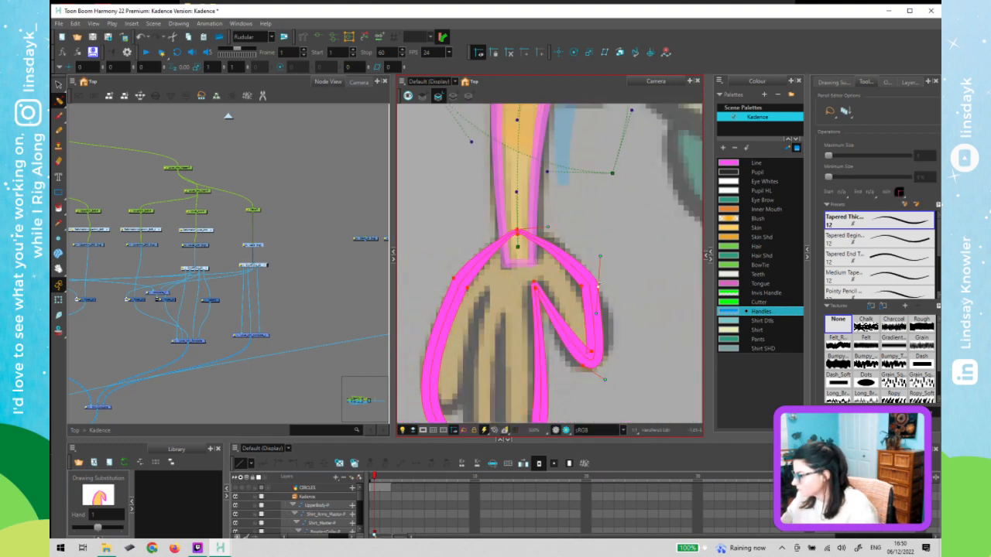
click(602, 291)
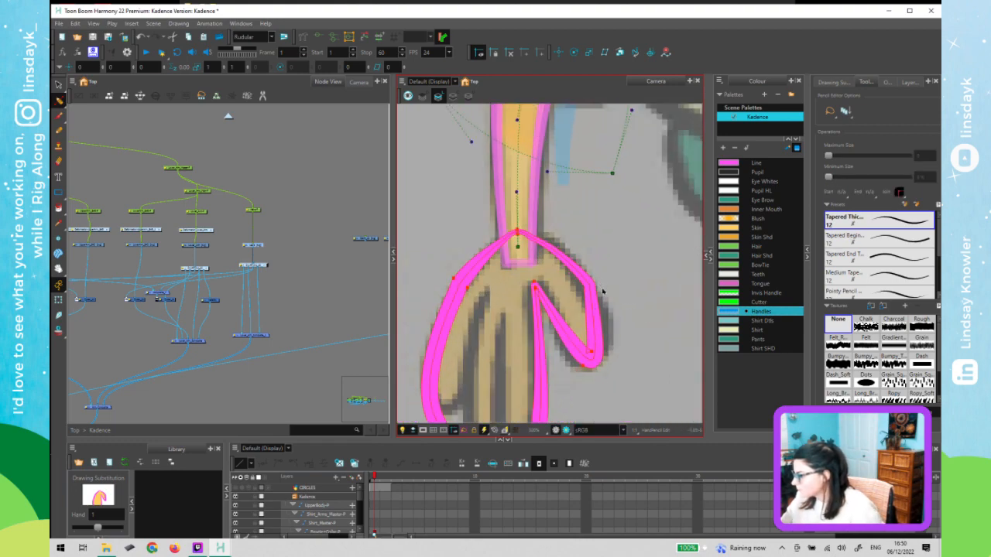
- Delete the pencil point on the upper outer edge of the Hand's palm, opposite the thumb
click(540, 298)
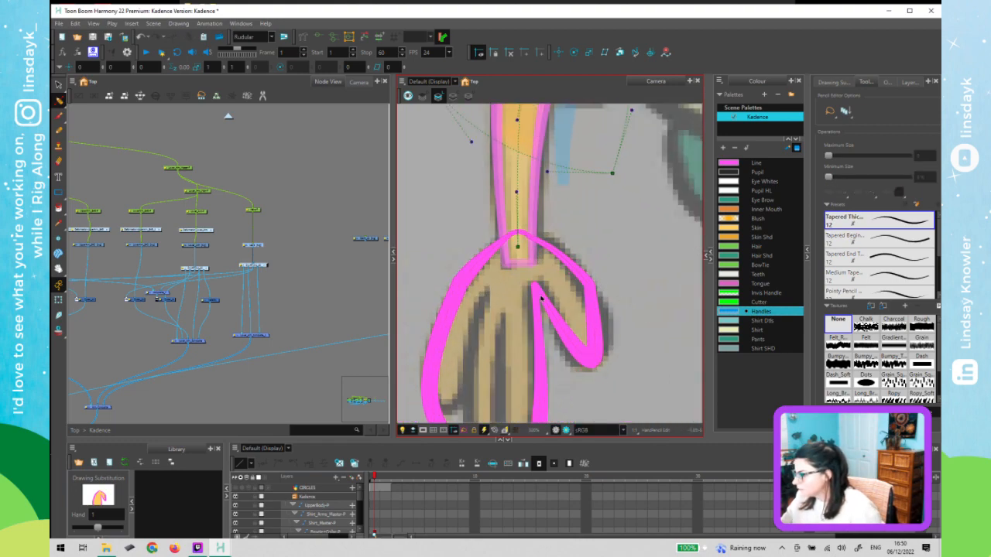
click(461, 281)
click(466, 287)
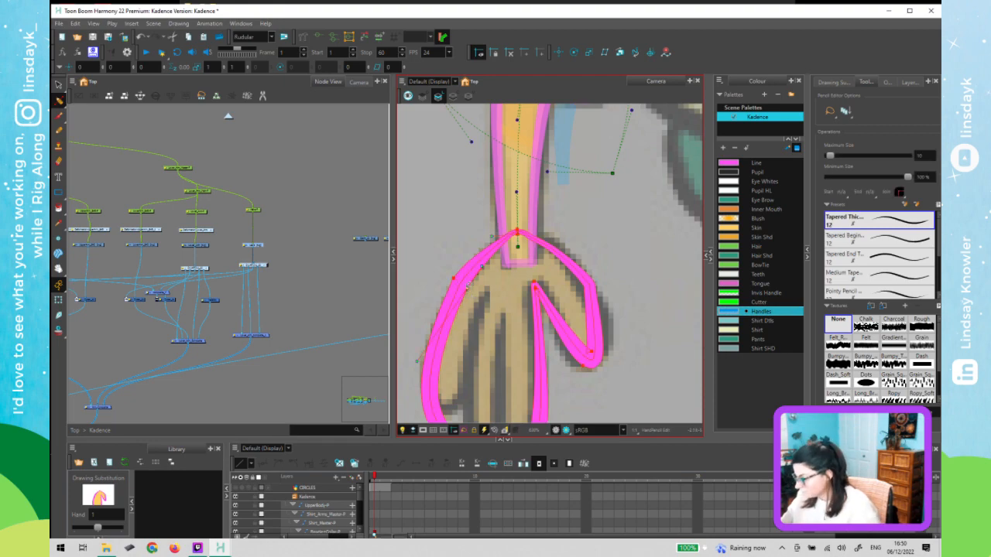
key(Delete)
click(466, 302)
scroll(465, 302, down, 1)
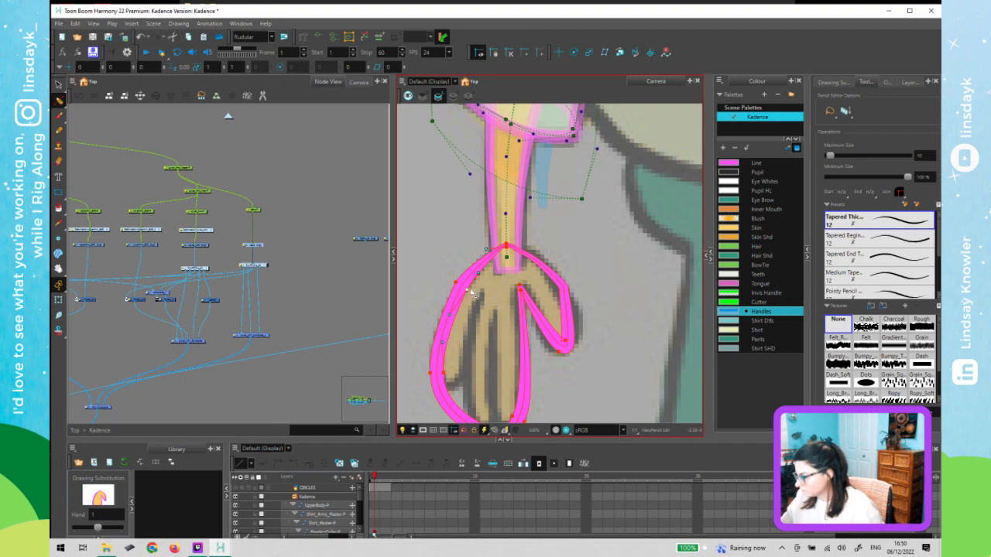
click(473, 294)
- Deselect the Hand and hide the arm's deformation controls
key(shift+t)
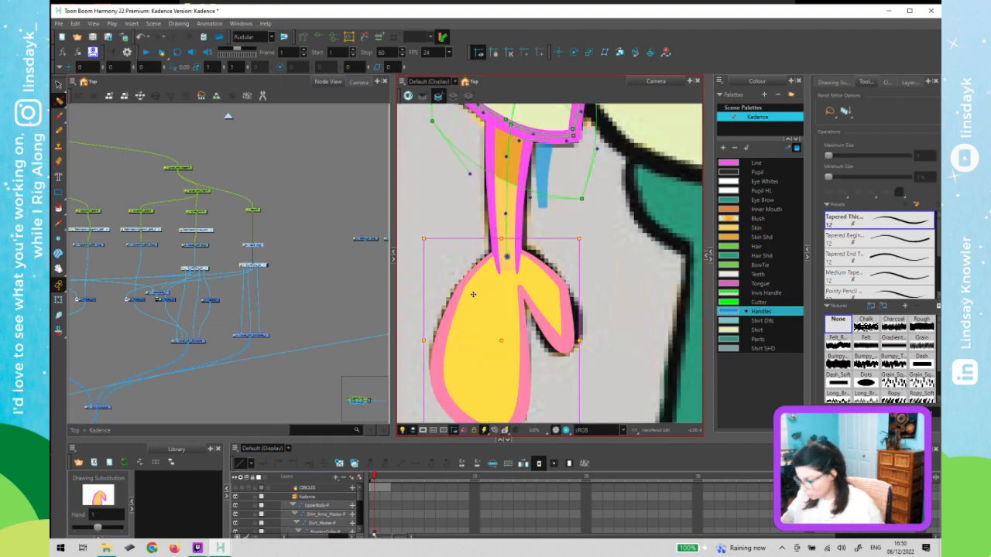
key(Escape)
scroll(455, 275, down, 3)
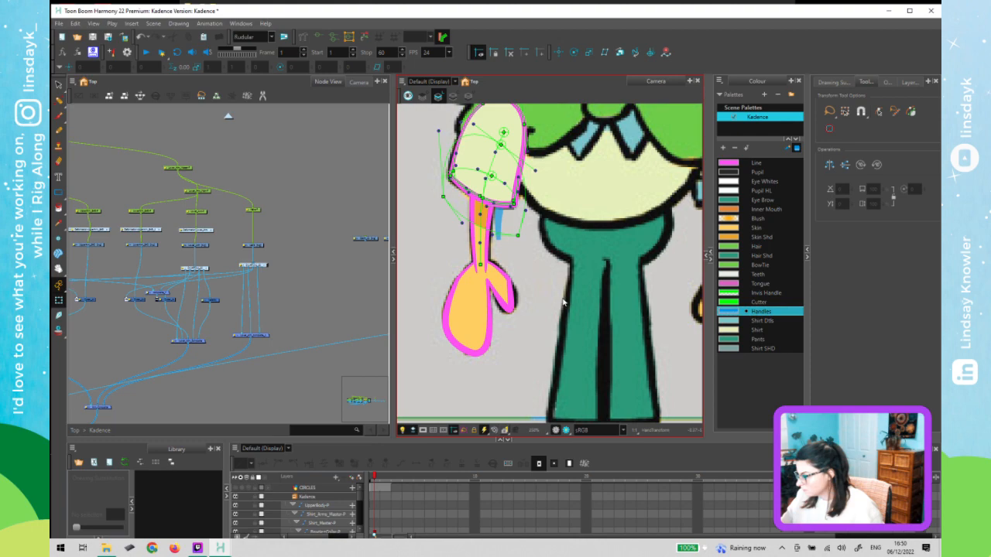
scroll(555, 301, down, 1)
scroll(553, 300, down, 2)
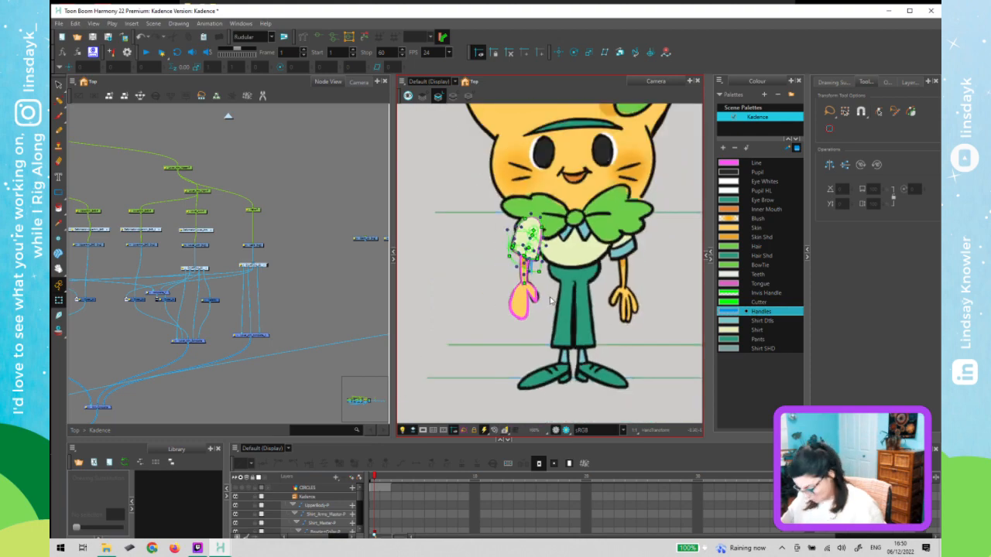
key(shift+c)
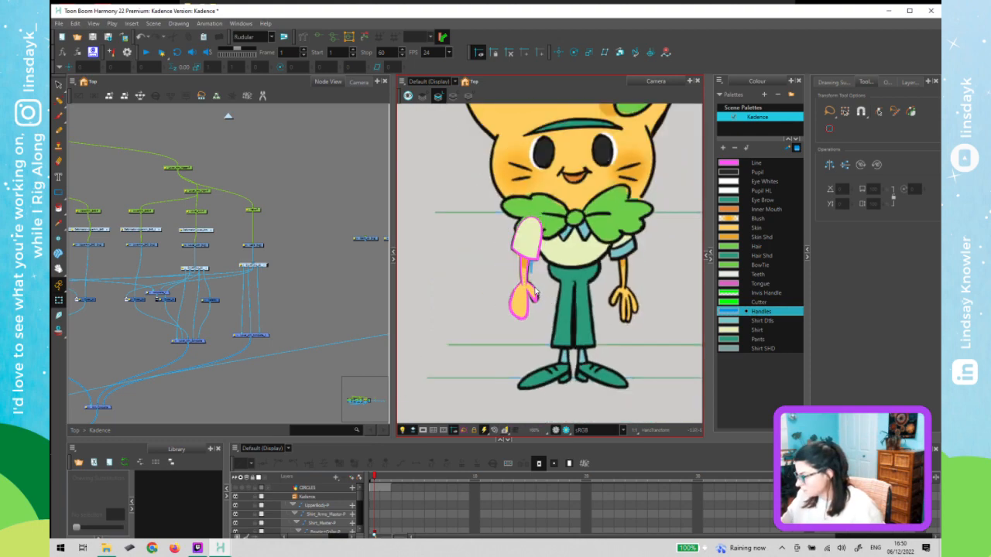
- Fine-tune the Sleeve's outline around its lower outer corner with the Pencil Editor
click(532, 248)
scroll(536, 247, up, 2)
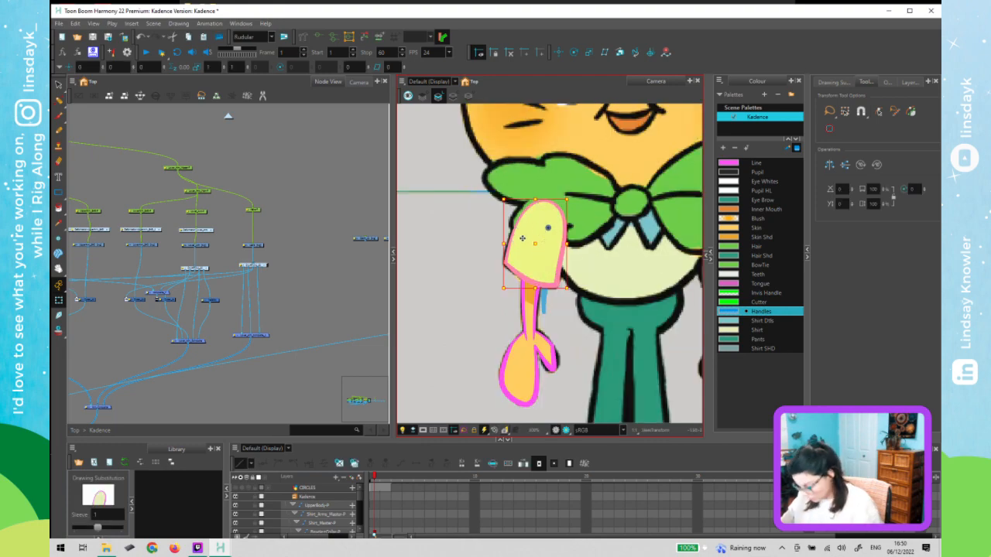
key(alt+q)
click(544, 206)
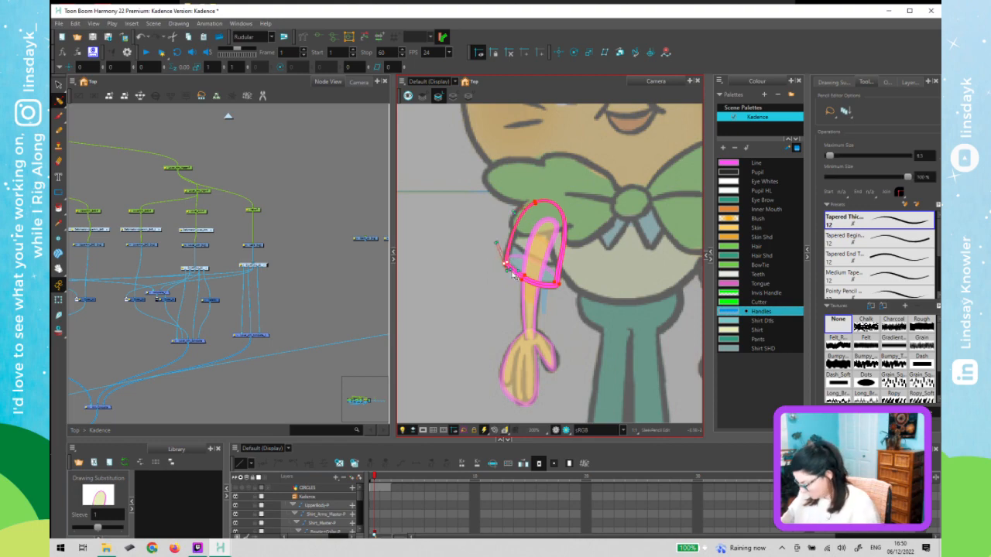
key(shift+t)
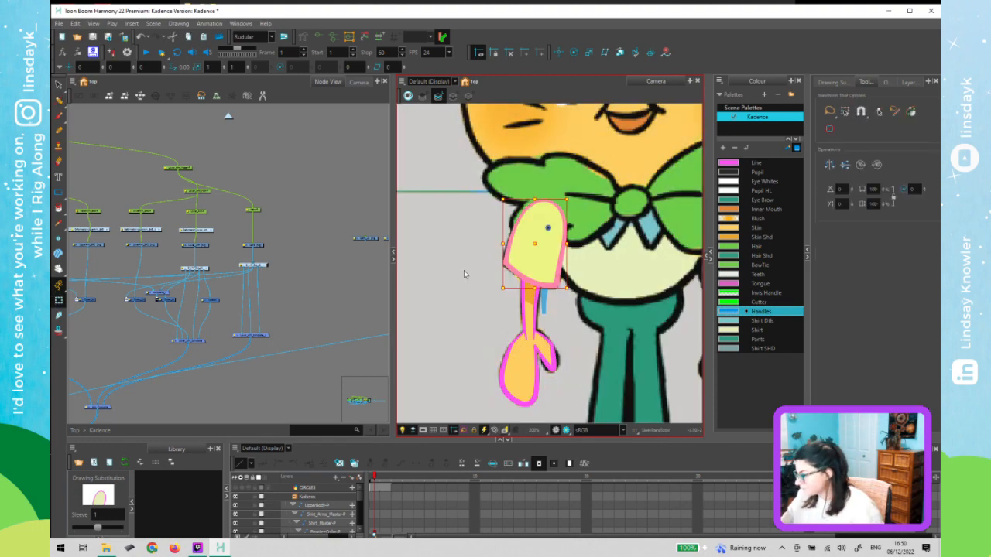
- Set the pencil thickness of the Hand outline's wrist point to about 3.7
click(519, 372)
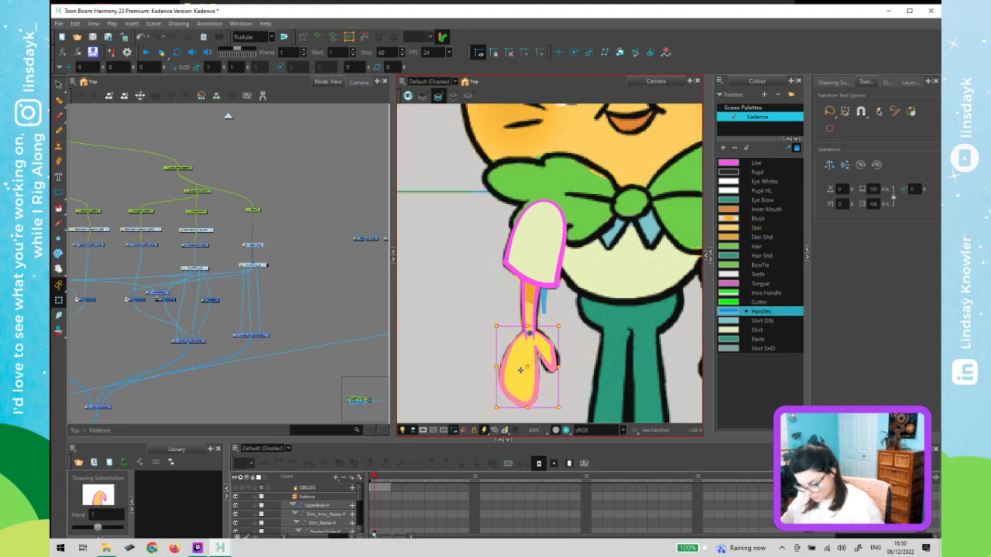
scroll(520, 370, up, 1)
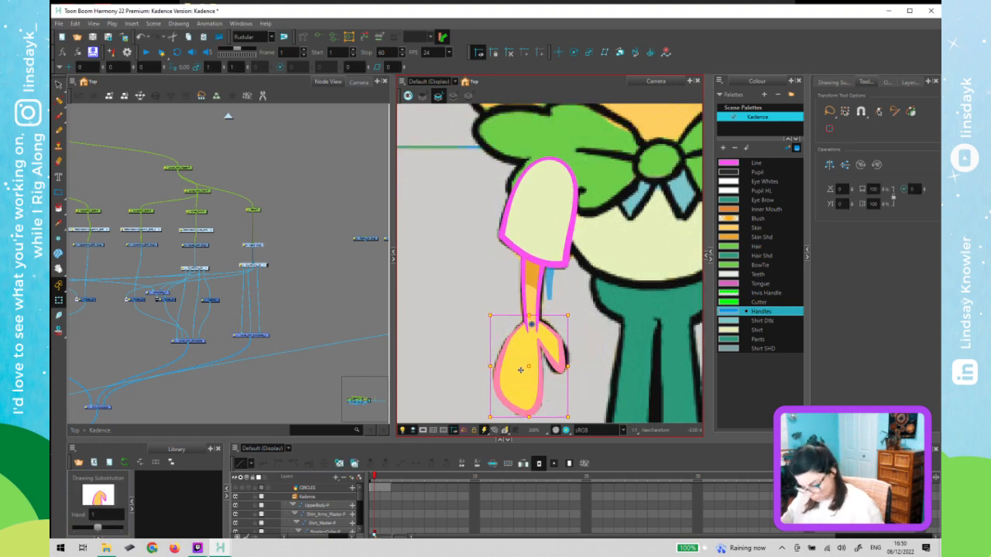
scroll(520, 370, up, 3)
key(alt+/)
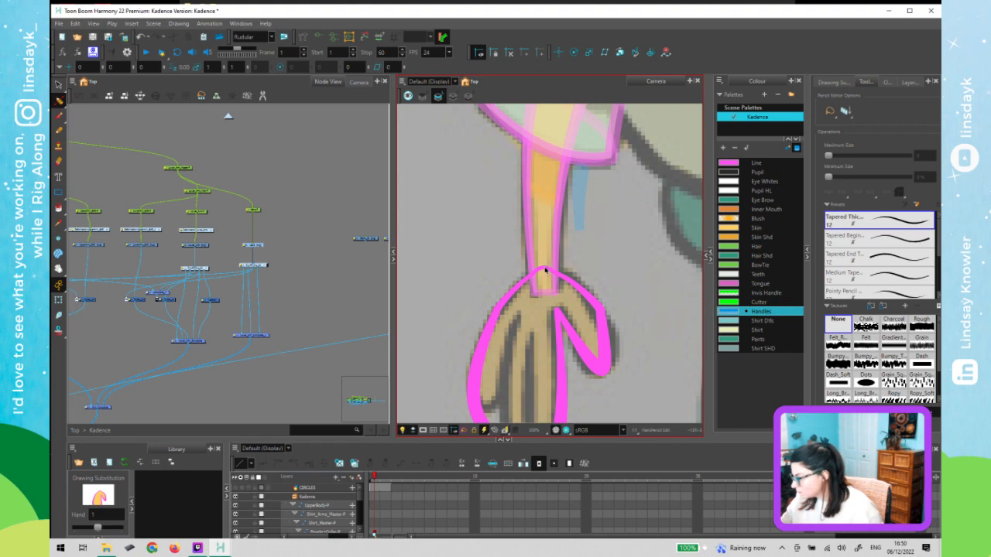
click(545, 270)
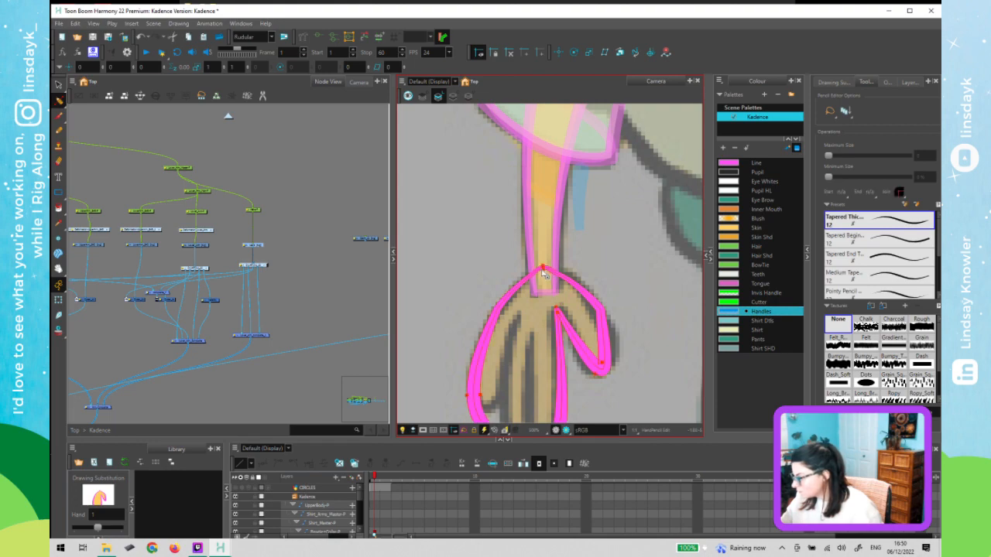
click(545, 270)
scroll(545, 273, up, 3)
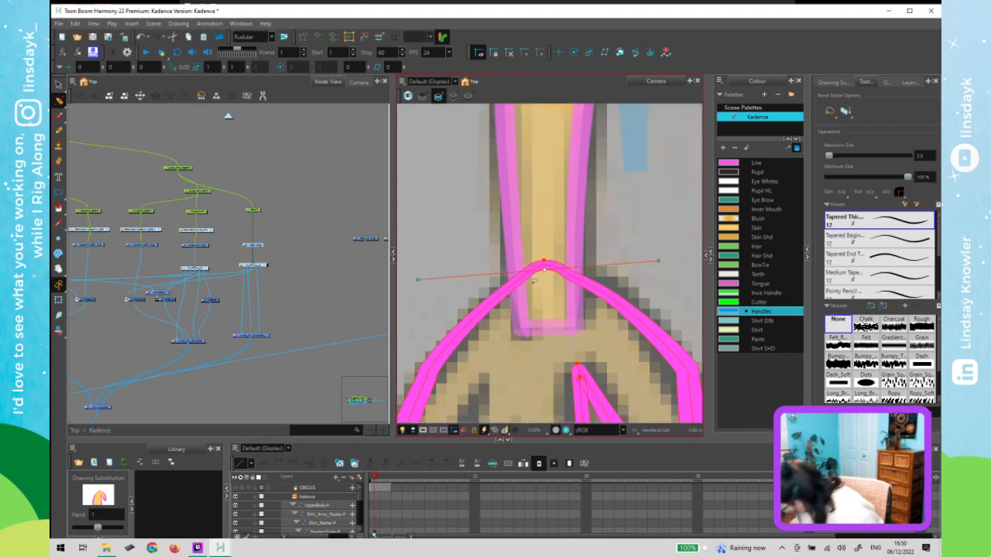
scroll(535, 272, up, 2)
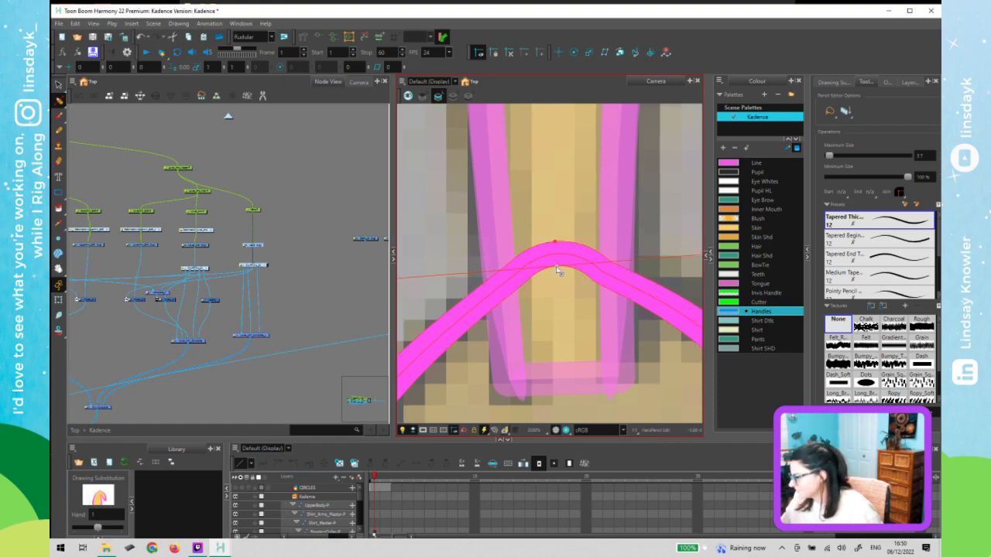
scroll(557, 271, down, 4)
key(shift+t)
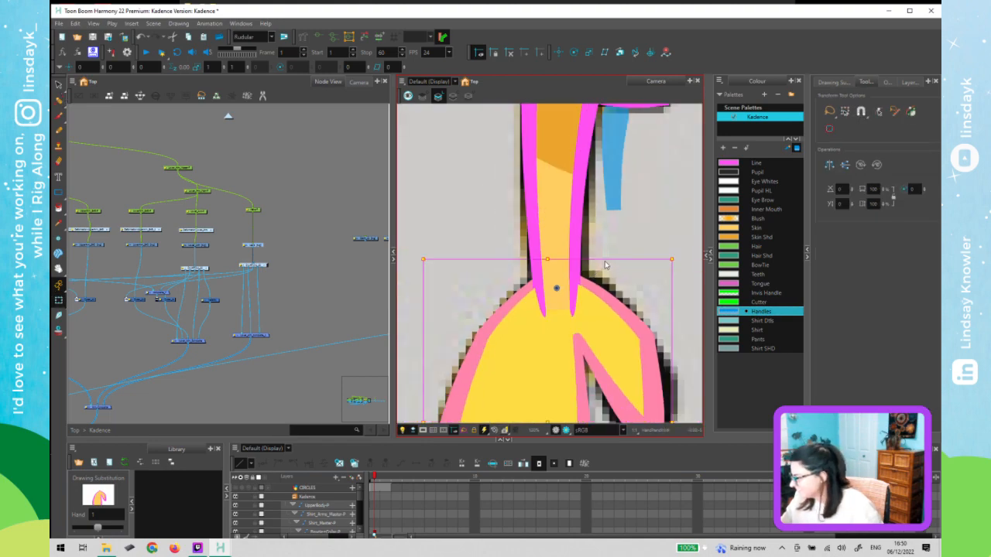
- Copy the Hand's outline strokes from its line art layer into its overlay art layer
scroll(606, 266, down, 2)
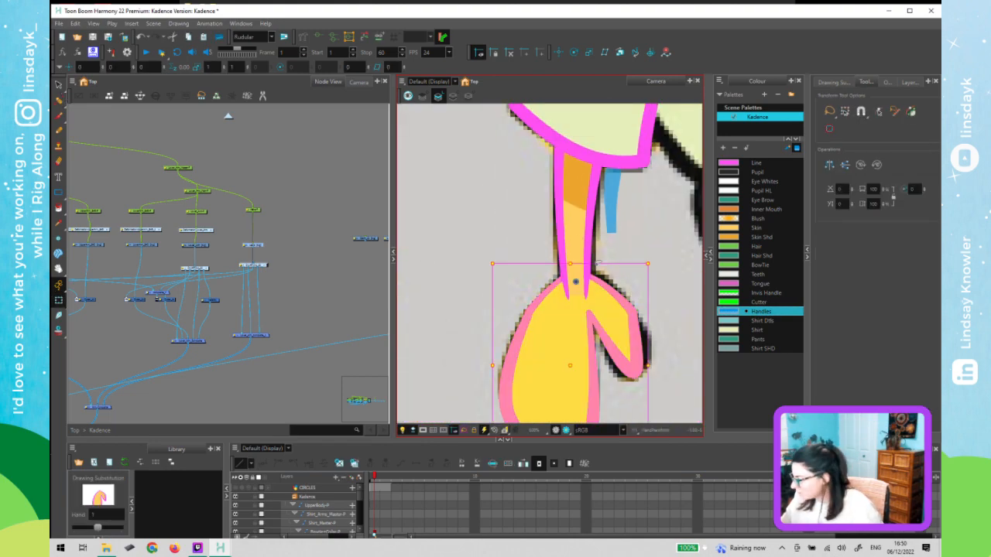
key(alt+s)
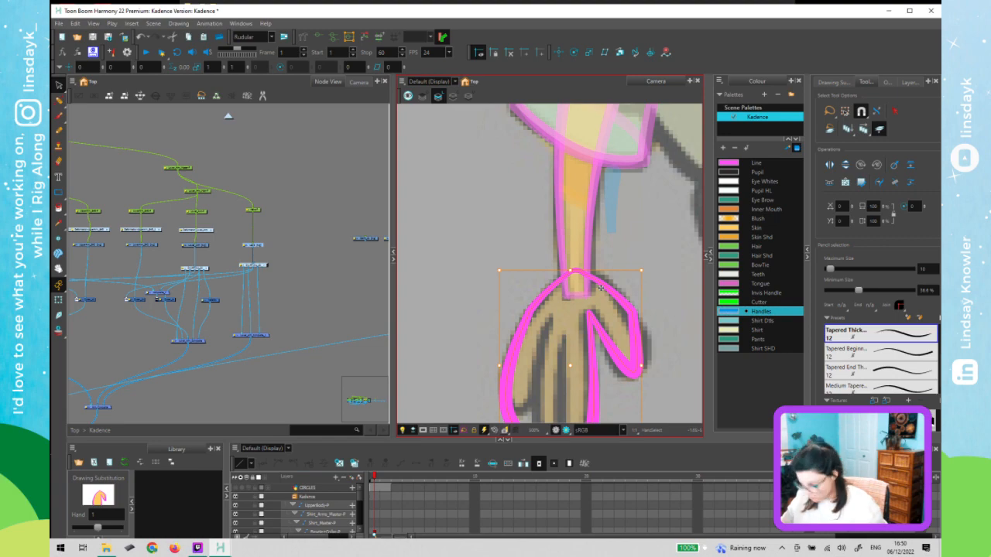
click(423, 95)
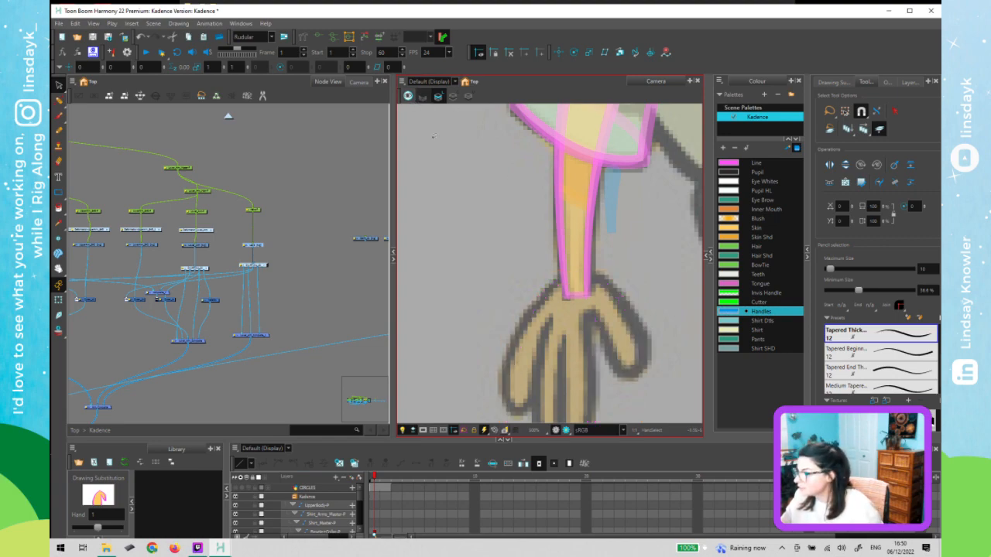
key(ctrl+v)
key(space)
drag(572, 308, 551, 236)
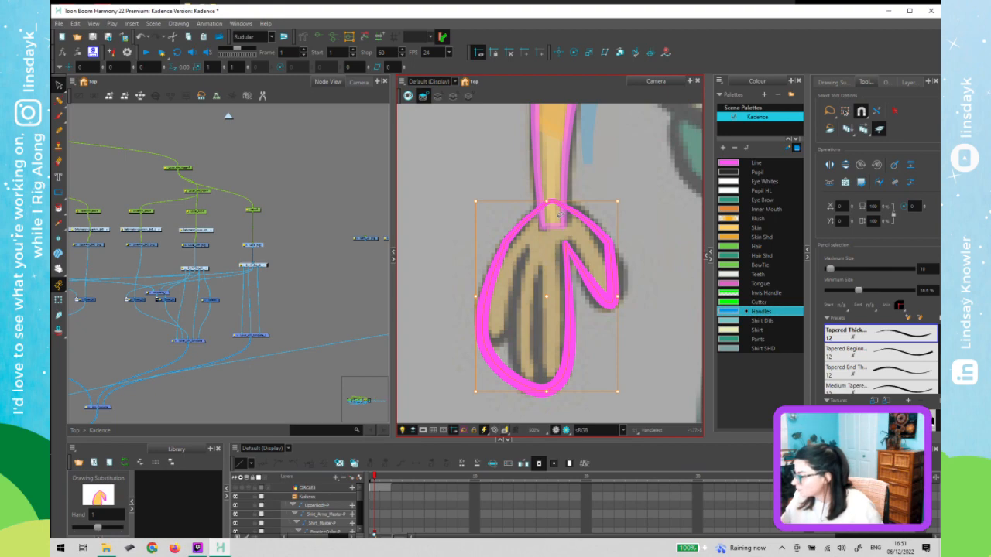
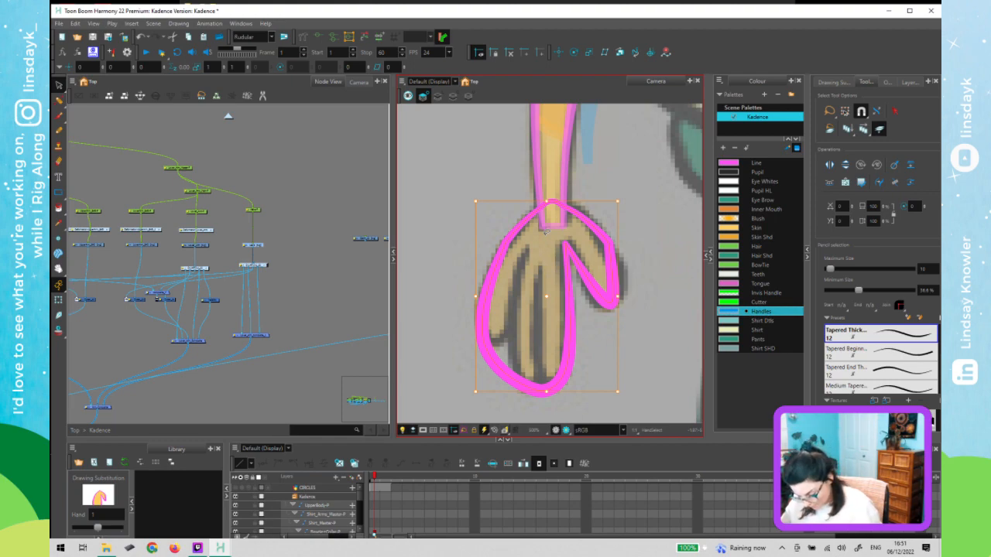
- Open the Hand's overlay outline at the wrist by deleting its topmost contour point
key(alt+q)
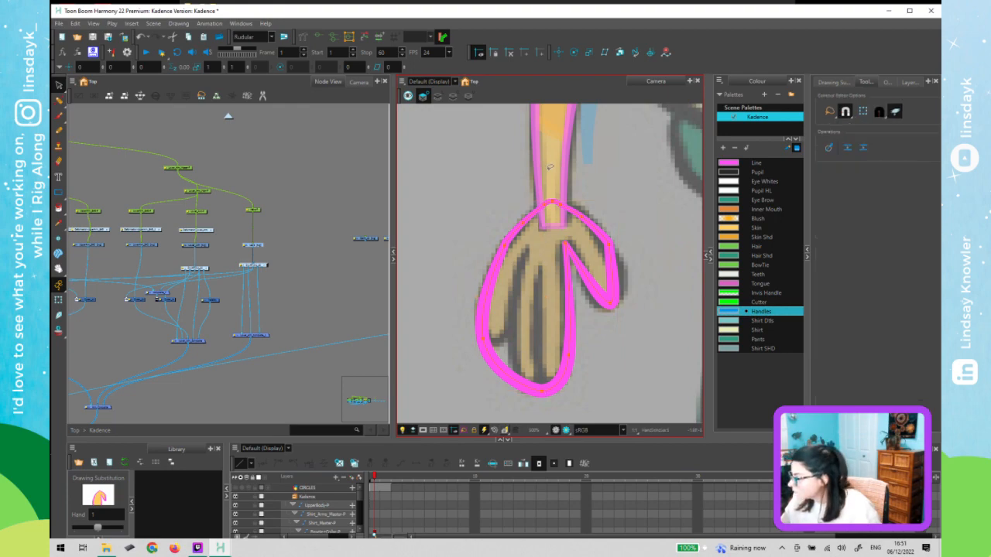
scroll(546, 199, up, 3)
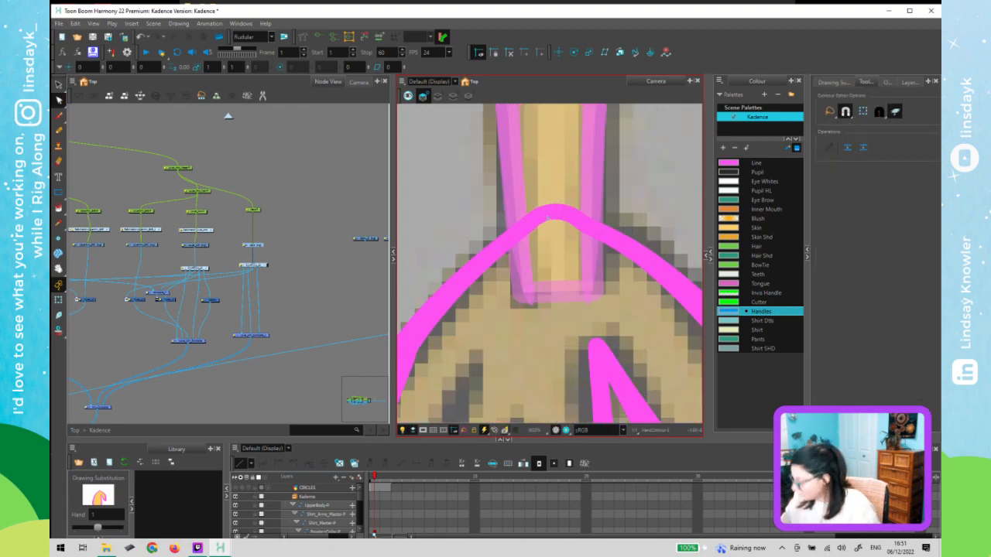
click(548, 218)
key(Delete)
scroll(566, 212, down, 2)
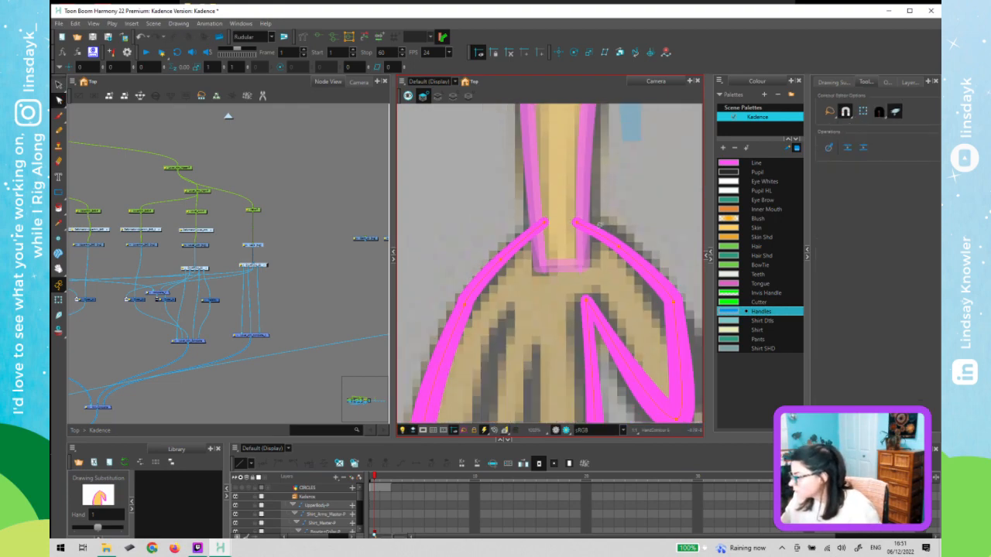
- Thin the two open wrist ends of the Hand's overlay outline with the Pencil Editor and deselect the Hand
key(alt+x)
scroll(572, 225, up, 5)
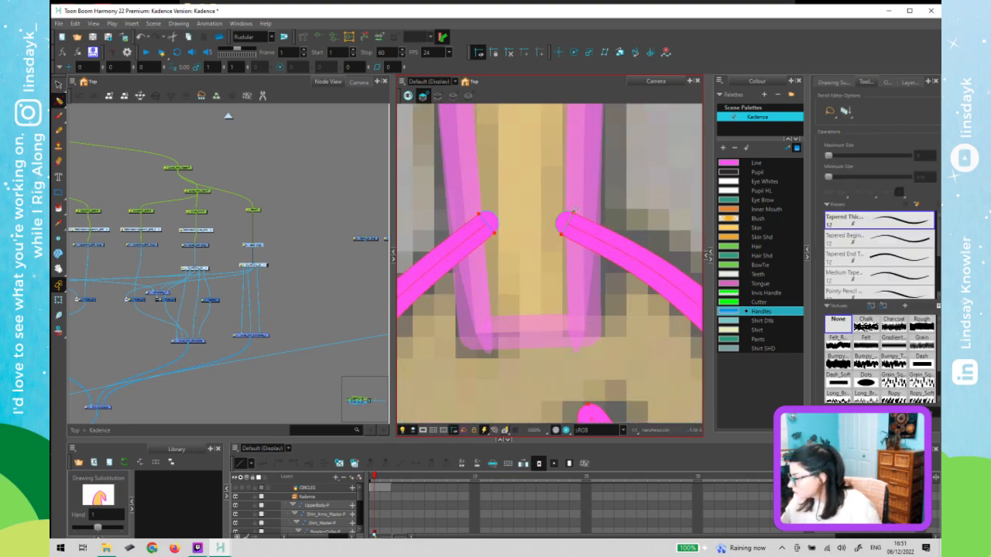
click(572, 186)
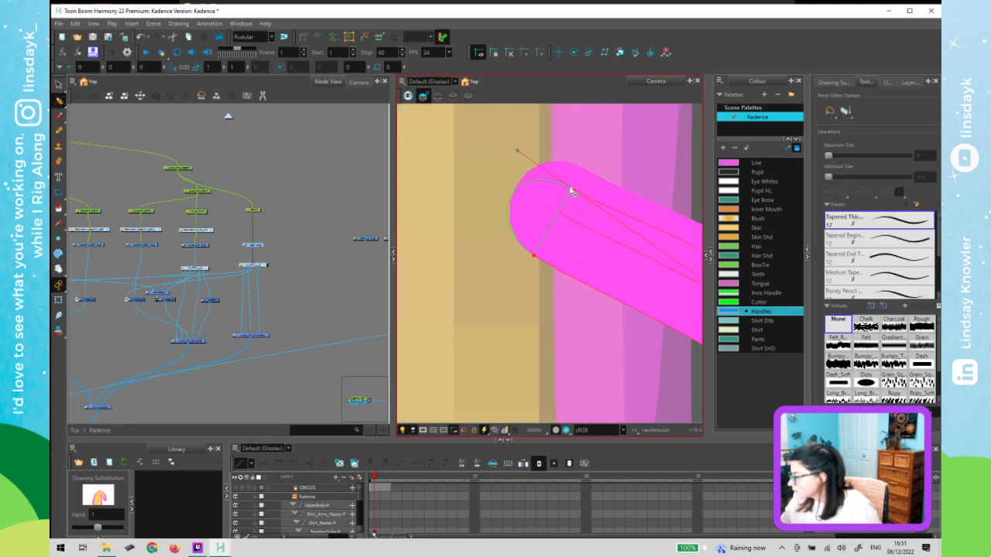
scroll(571, 191, down, 3)
scroll(648, 249, down, 4)
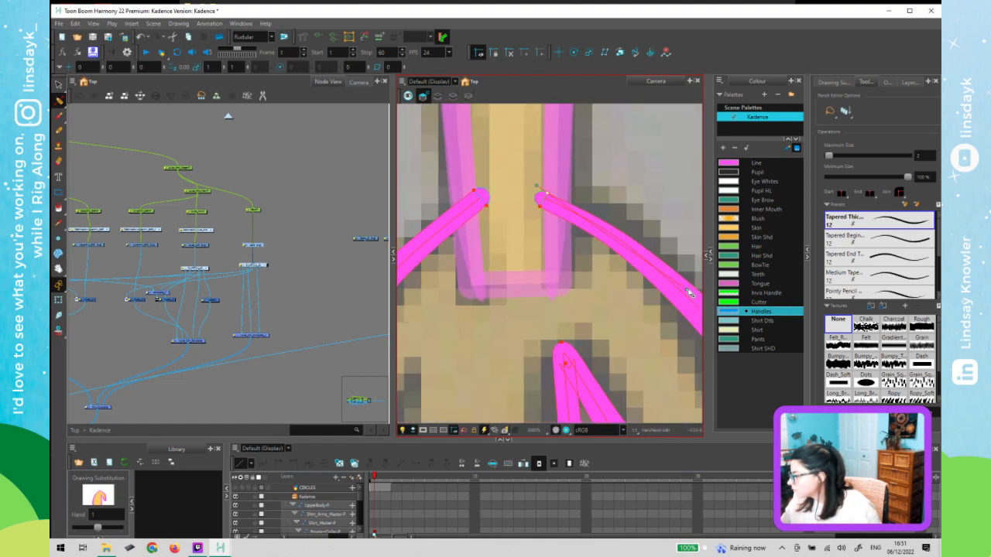
click(479, 197)
scroll(479, 196, down, 2)
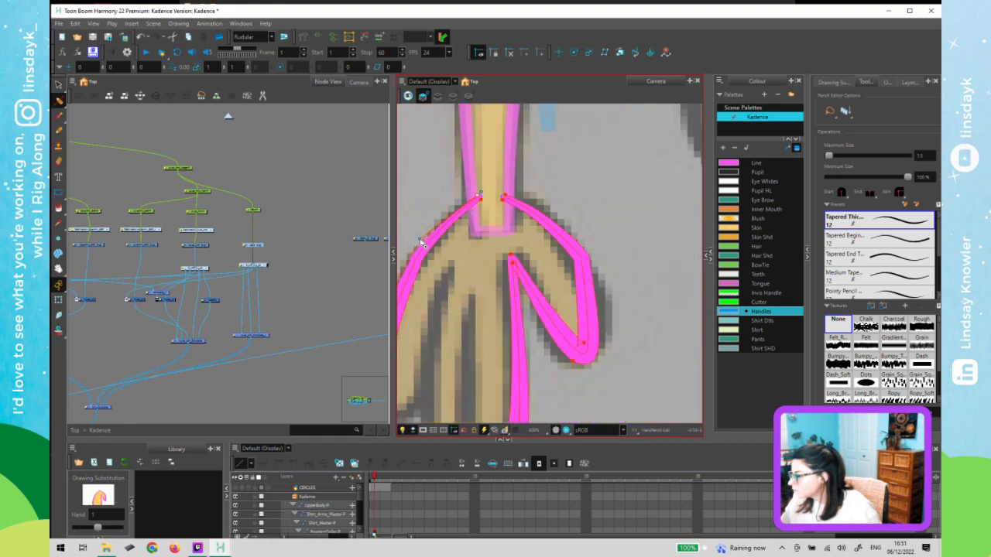
key(shift+t)
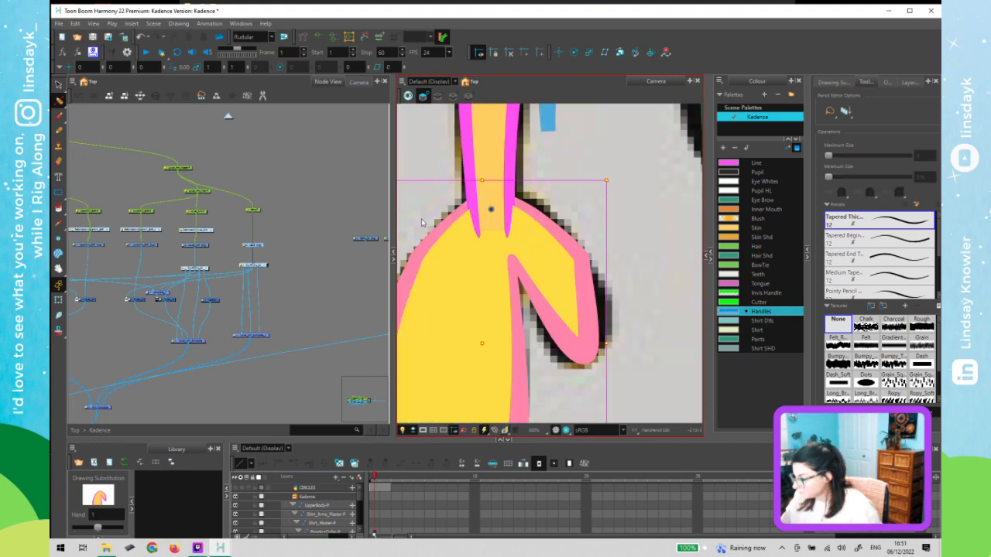
key(Escape)
scroll(462, 252, down, 2)
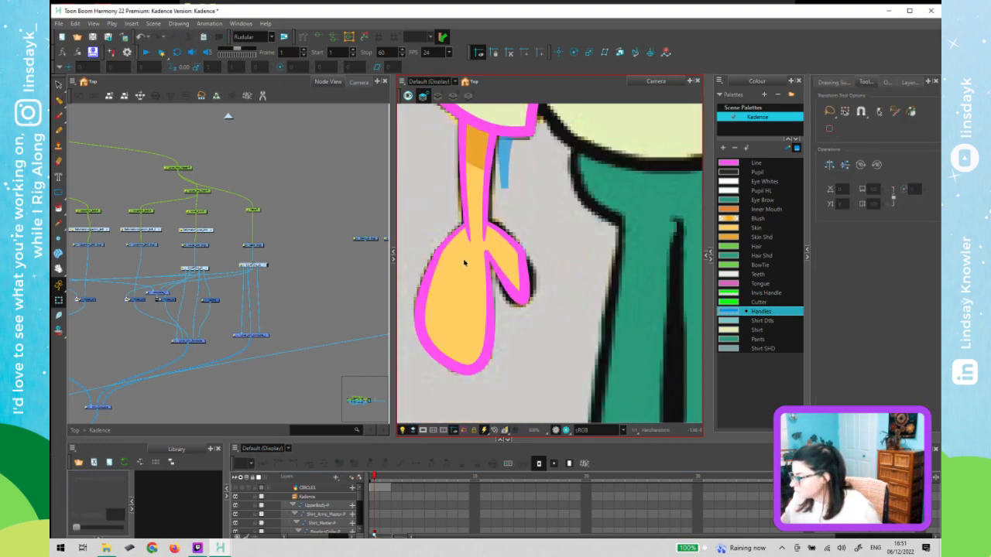
- Bring the Hand in front of the lower arm through its node connections
click(464, 263)
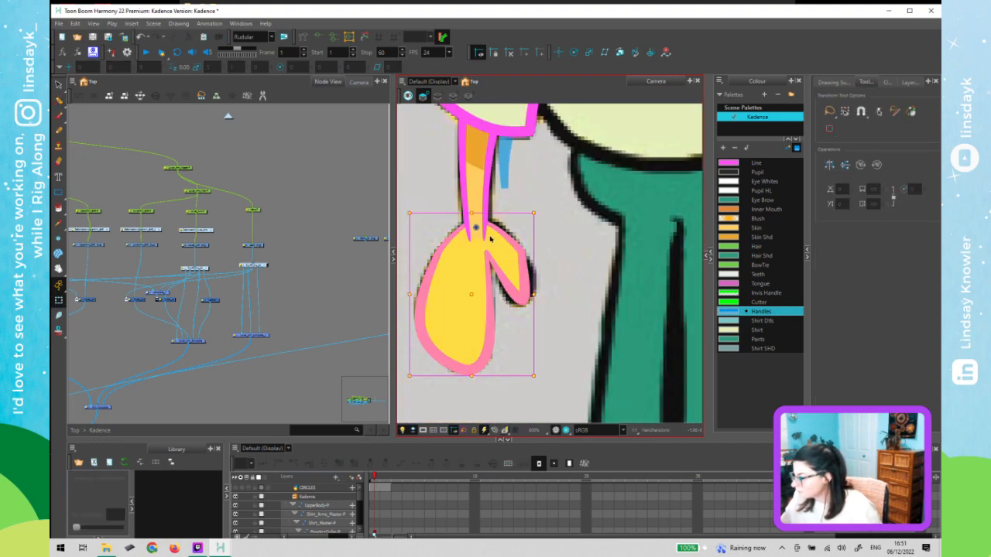
click(248, 301)
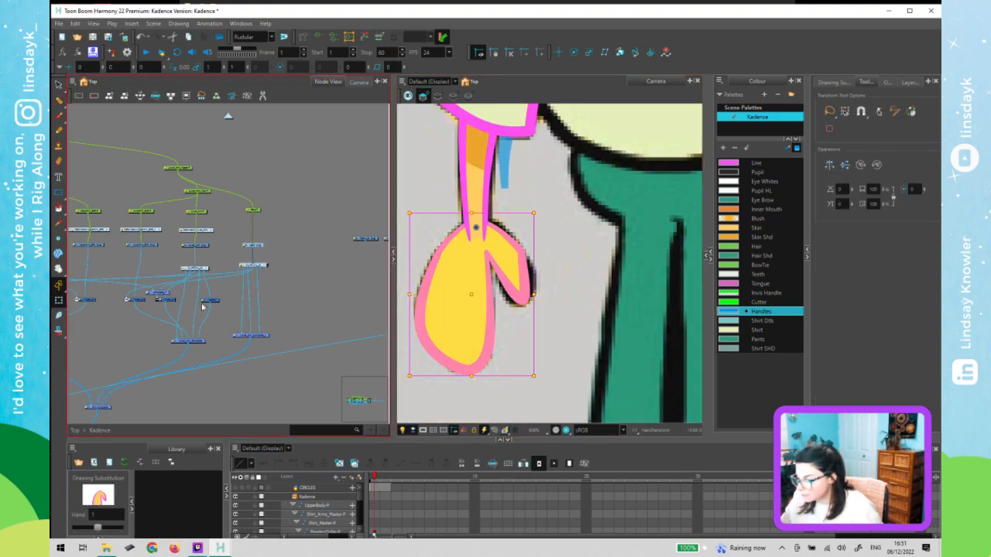
drag(238, 302, 272, 295)
scroll(271, 294, up, 1)
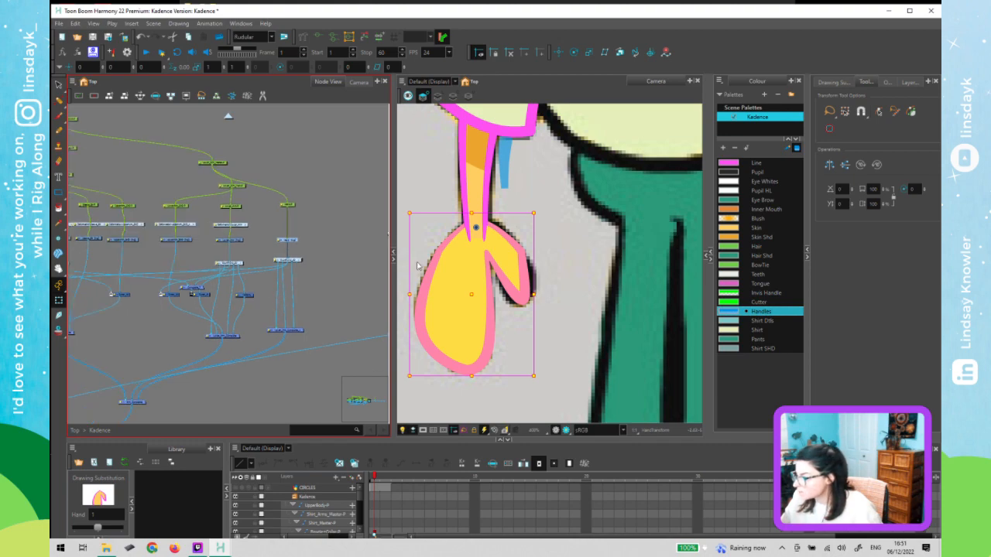
click(482, 296)
click(277, 292)
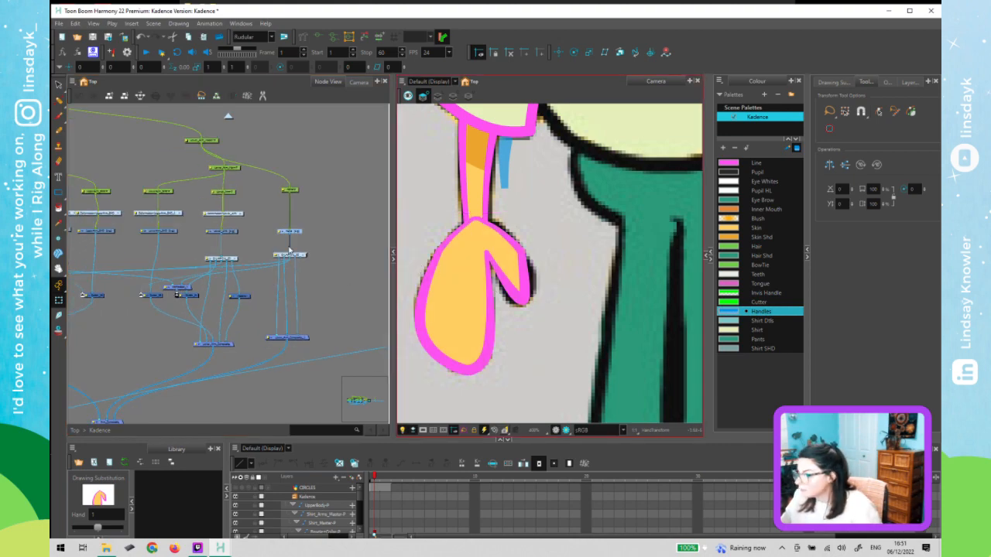
- Duplicate the arm's cutter onto the Hand's connection and link its matte input to the lower arm's multi-output node
click(191, 299)
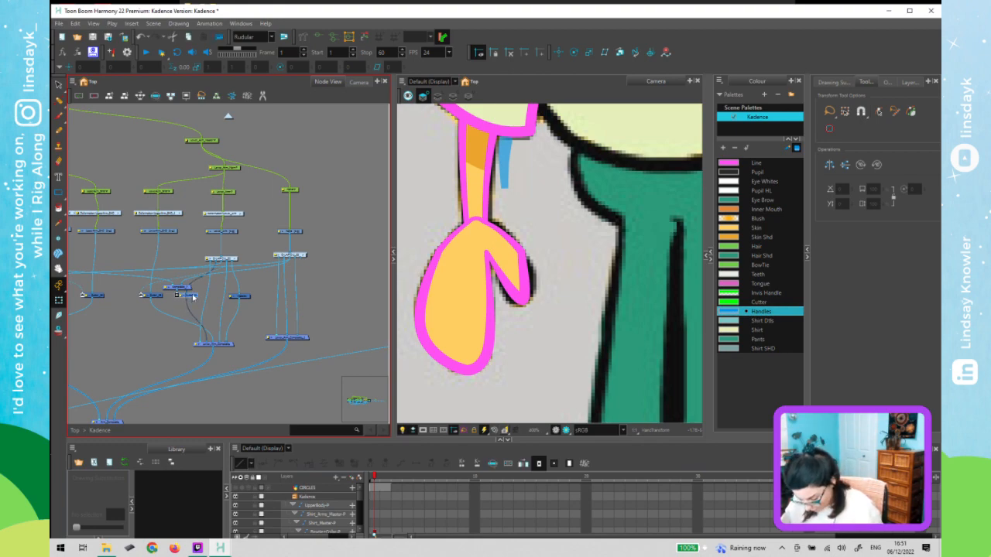
click(301, 298)
mouse_move(303, 301)
mouse_down()
mouse_move(283, 299)
mouse_move(291, 301)
mouse_up()
click(324, 298)
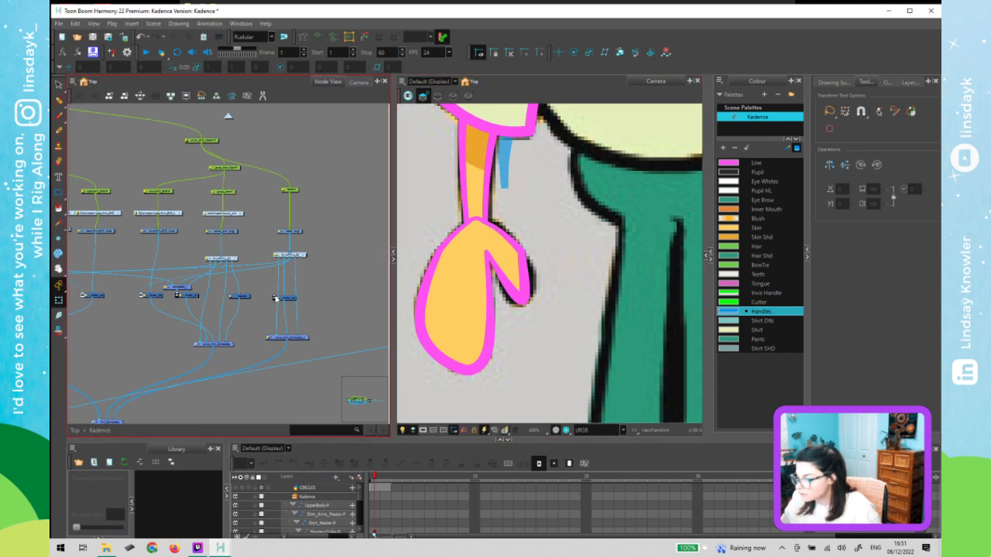
drag(275, 298, 221, 267)
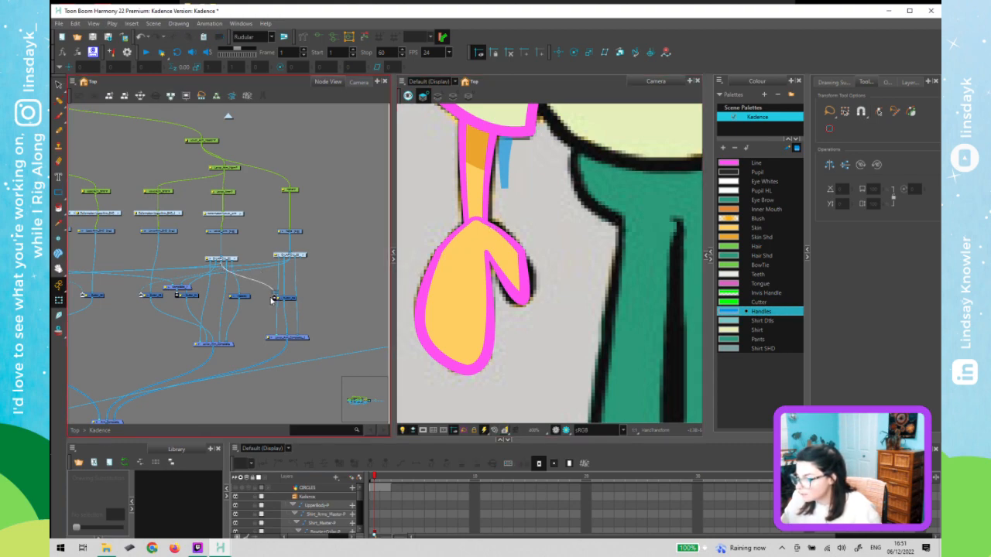
- Duplicate the composite that feeds the arm cutter's matte and place the copy above the Hand's cutter
click(186, 290)
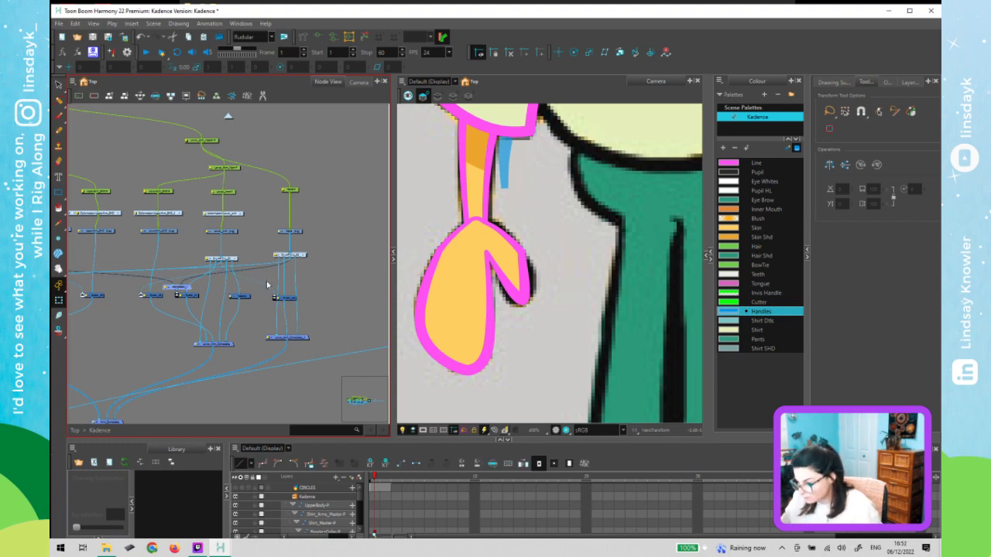
key(ctrl+b)
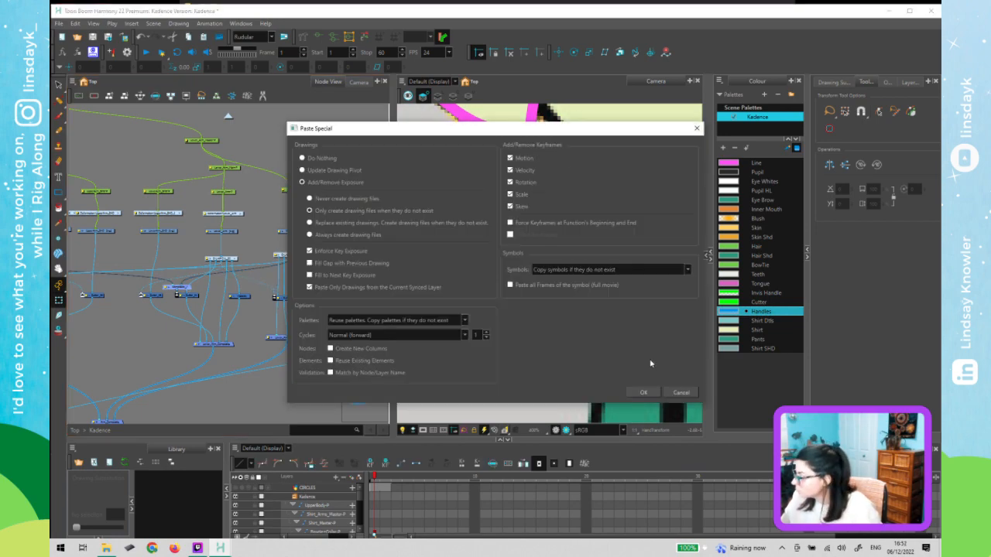
click(673, 393)
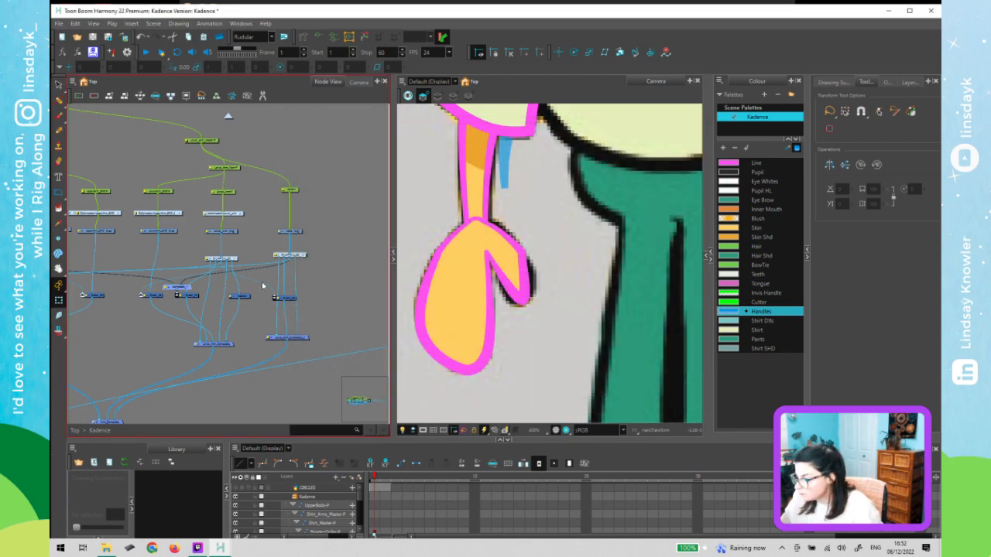
key(ctrl+v)
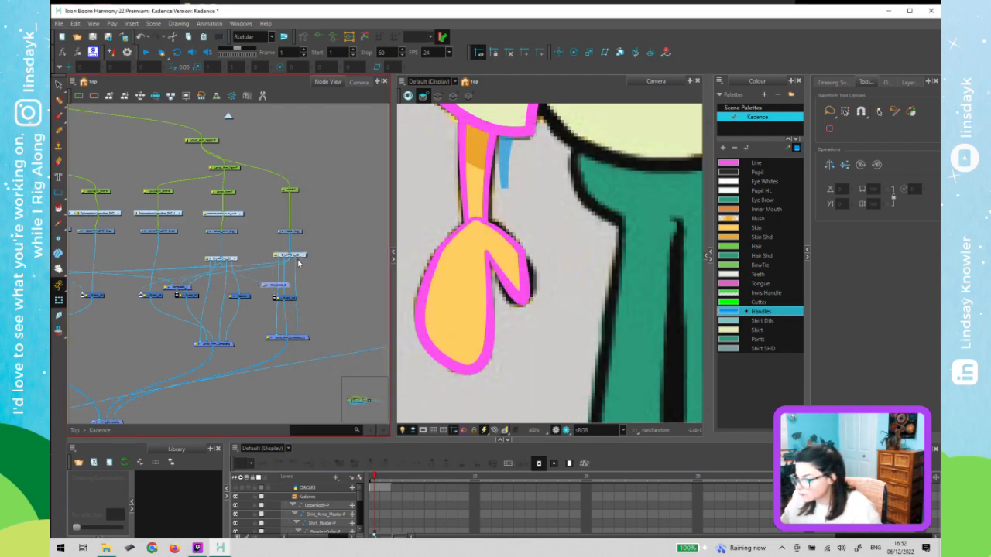
- Pull apart the overlapping nodes beneath the Hand's drawing and delete the surplus copies
drag(298, 257, 286, 268)
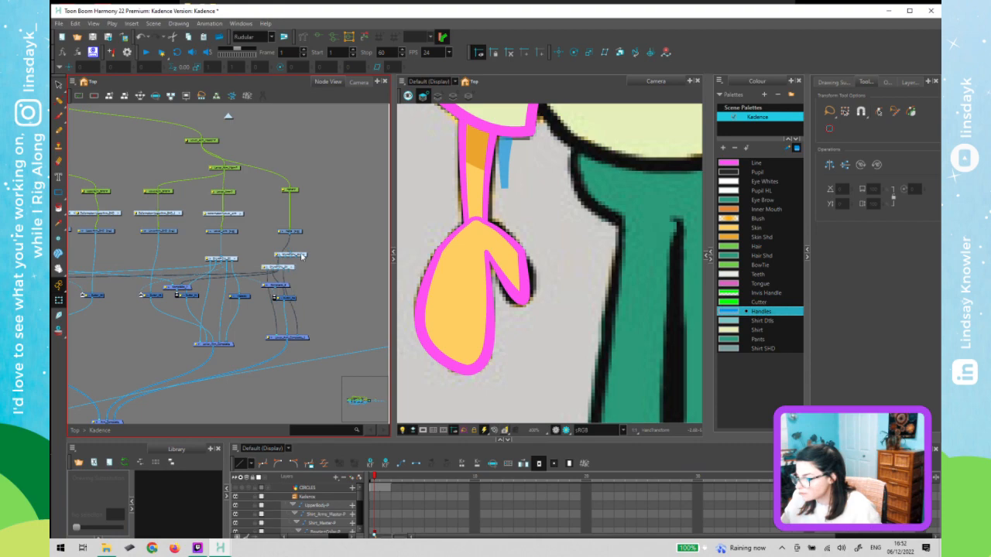
click(302, 256)
key(ctrl+v)
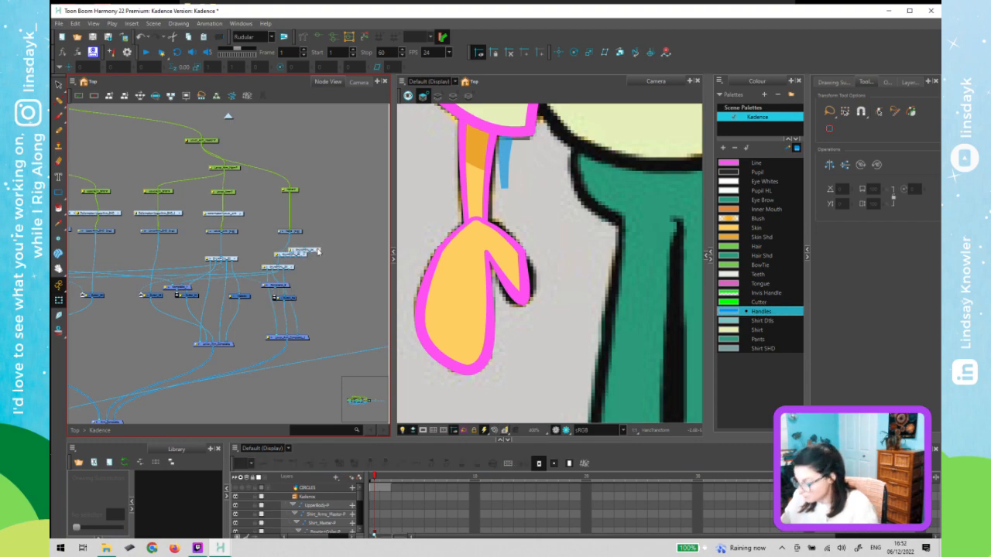
key(Delete)
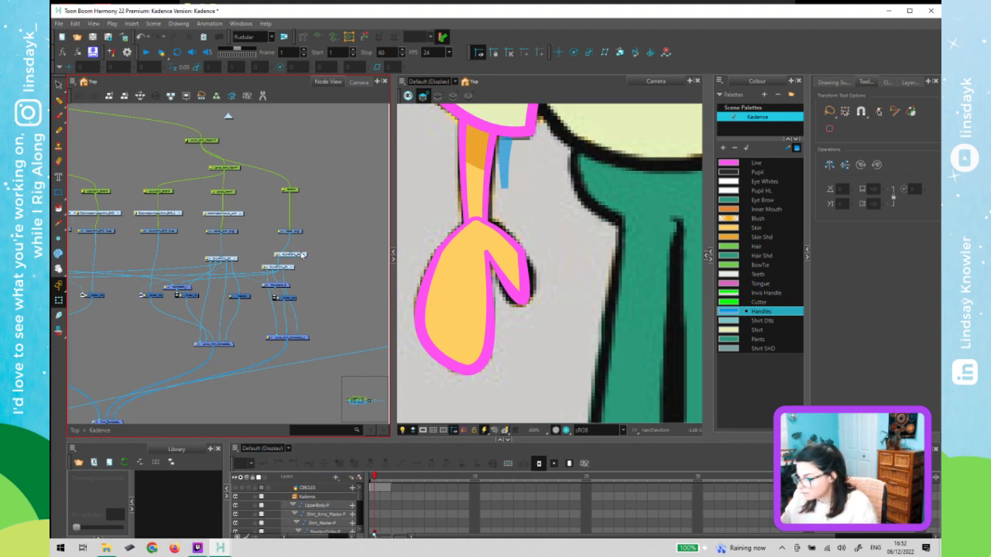
click(303, 257)
click(302, 255)
click(312, 254)
click(303, 261)
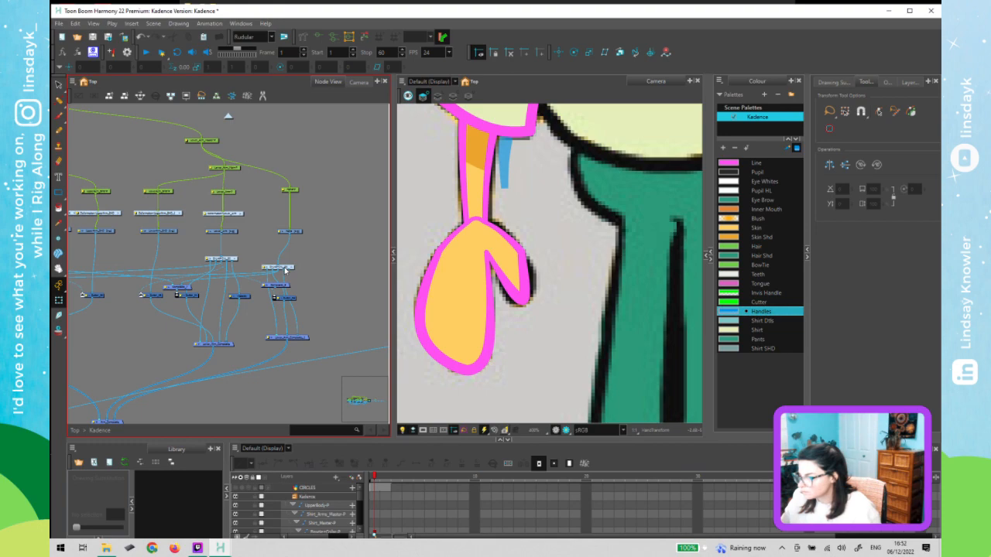
- Connect the lower arm's multi-output node to the composite above the Hand's cutter and tidy the nodes' alignment
drag(303, 255, 280, 287)
key(ctrl+z)
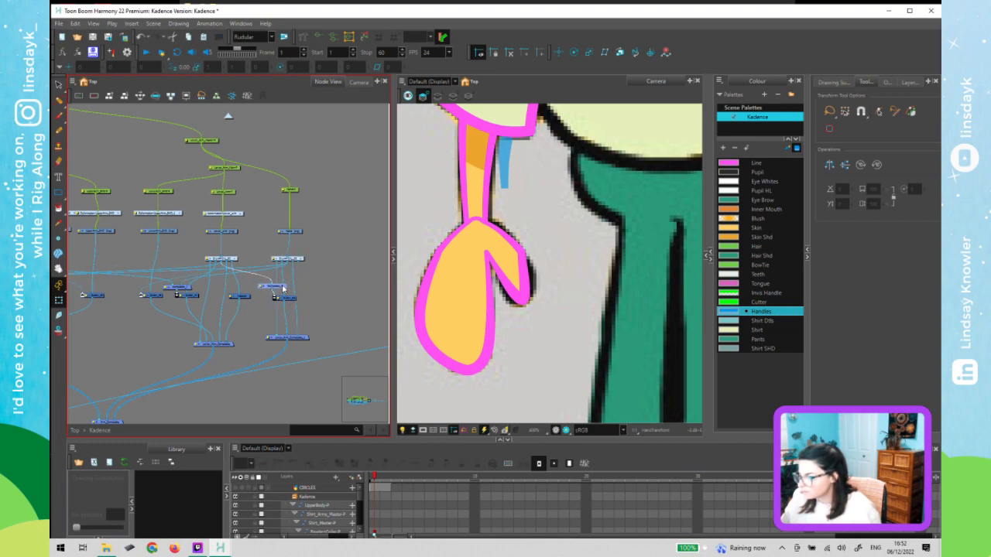
drag(287, 286, 290, 286)
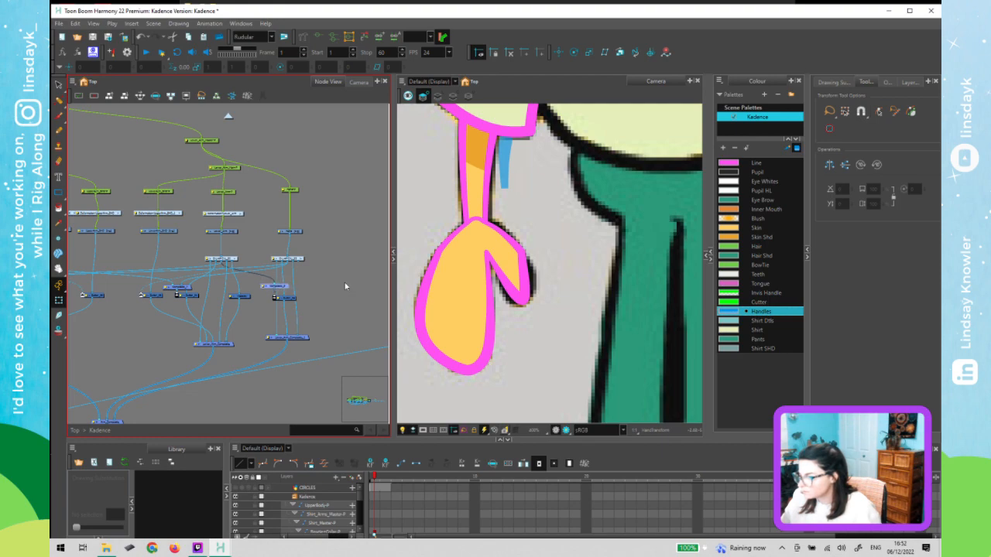
click(232, 256)
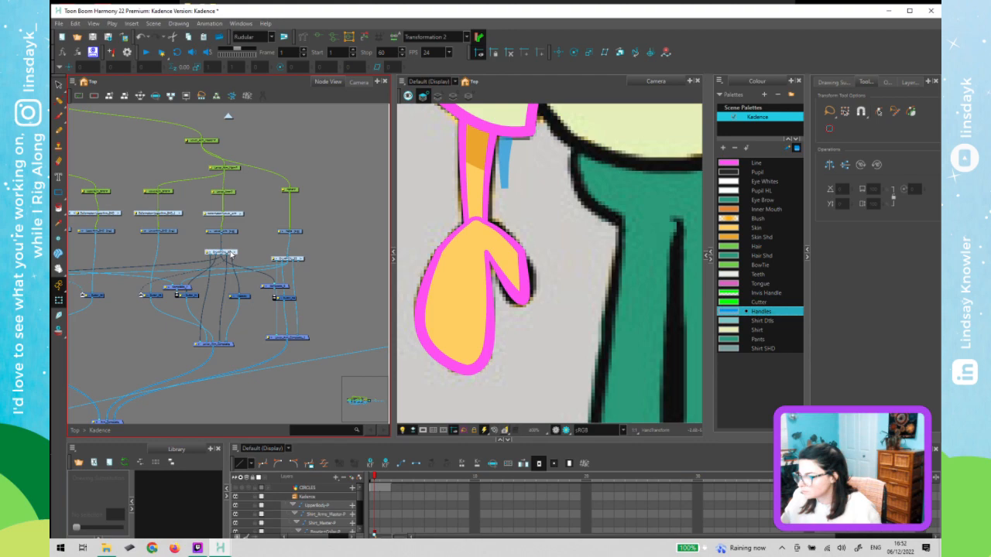
click(281, 294)
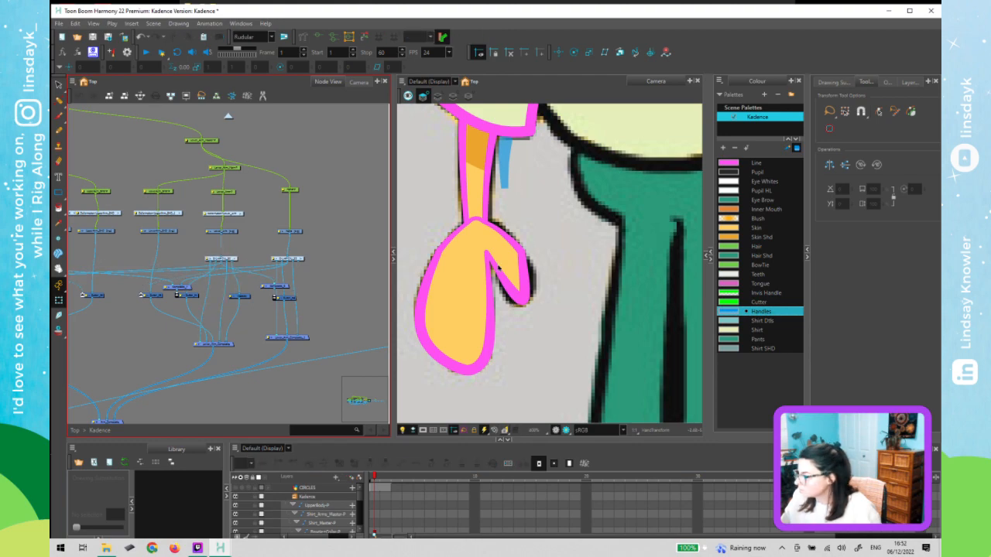
- Select the Hand and check how it joins the lower arm at the wrist
click(451, 296)
mouse_move(459, 266)
mouse_down()
mouse_move(469, 276)
mouse_move(447, 277)
mouse_up()
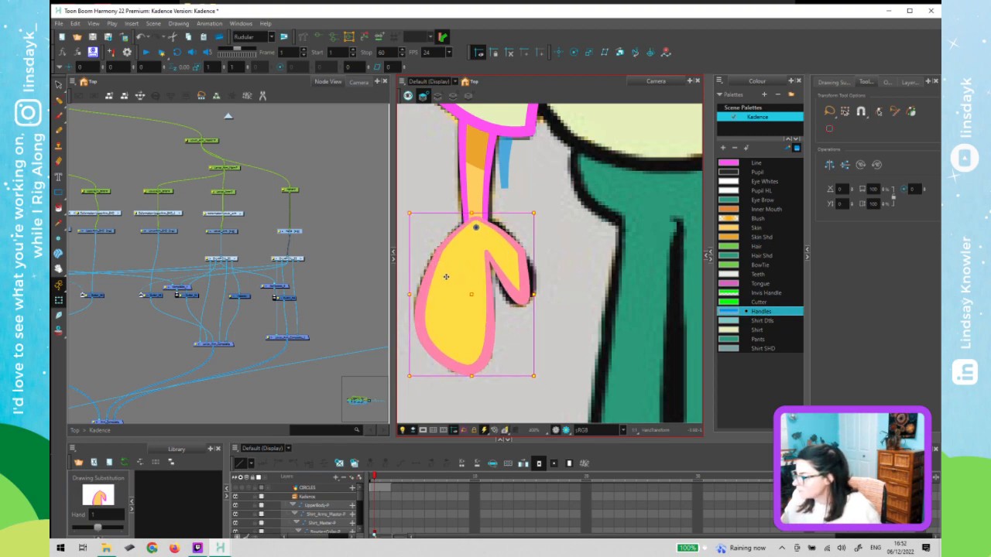
click(275, 285)
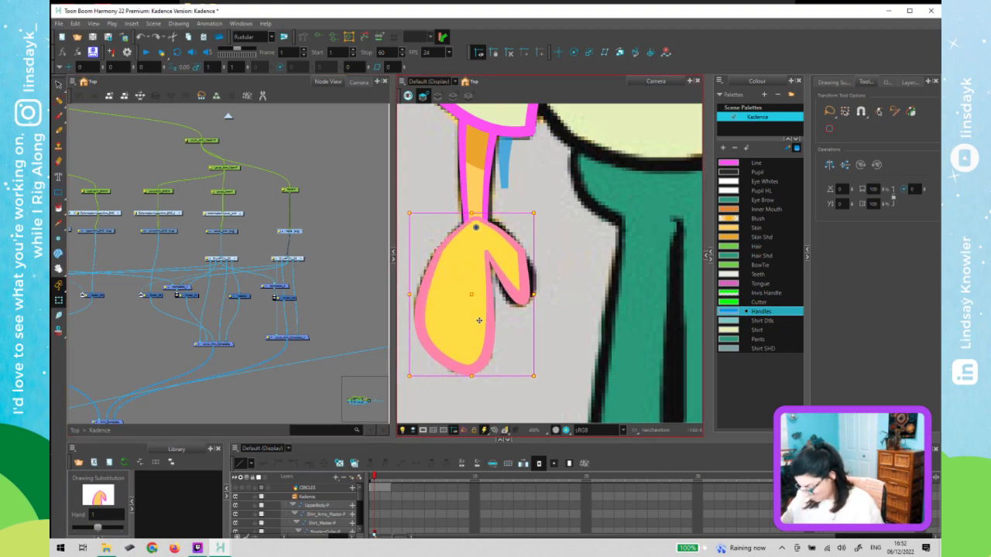
- Go to frame 2, try moving the lower arm sideways and undo the move
click(388, 482)
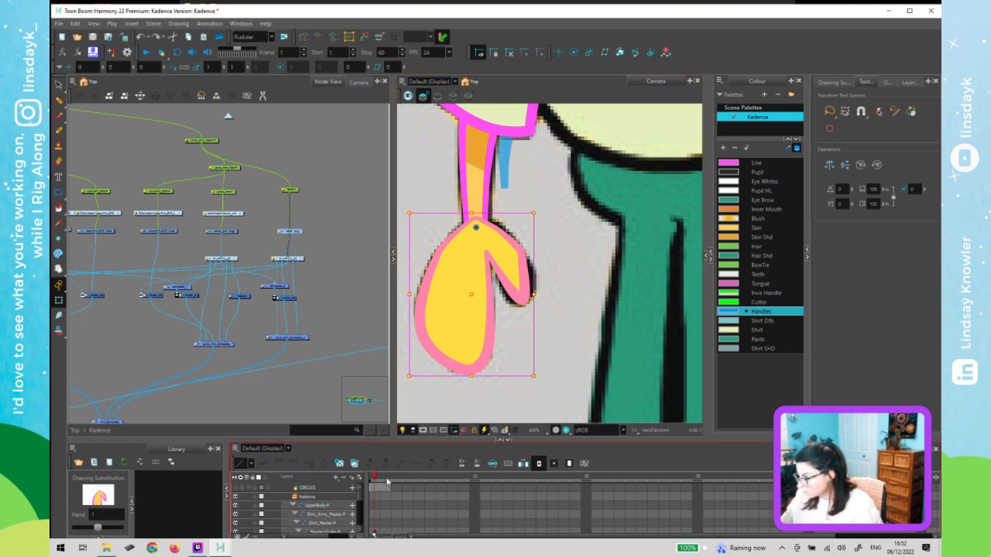
click(381, 477)
click(375, 477)
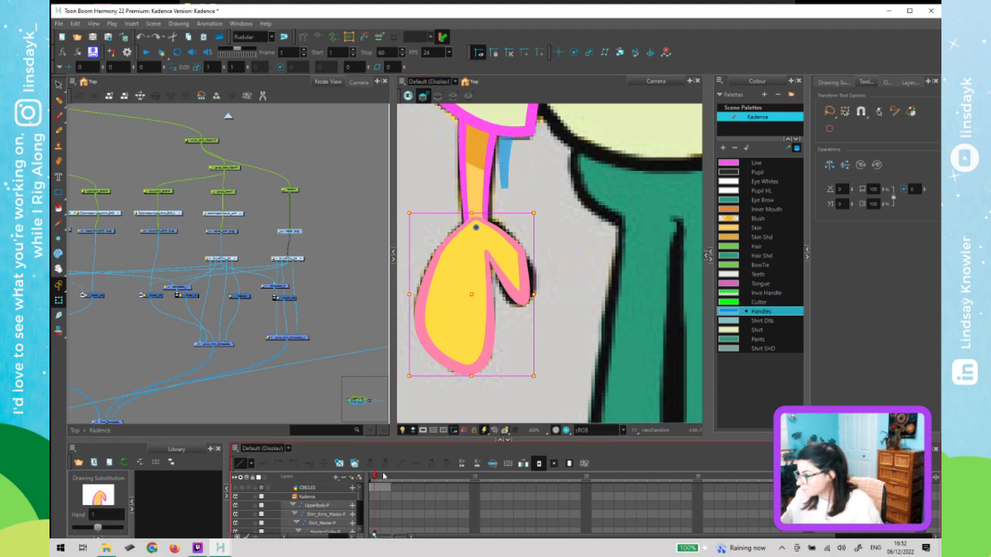
click(387, 478)
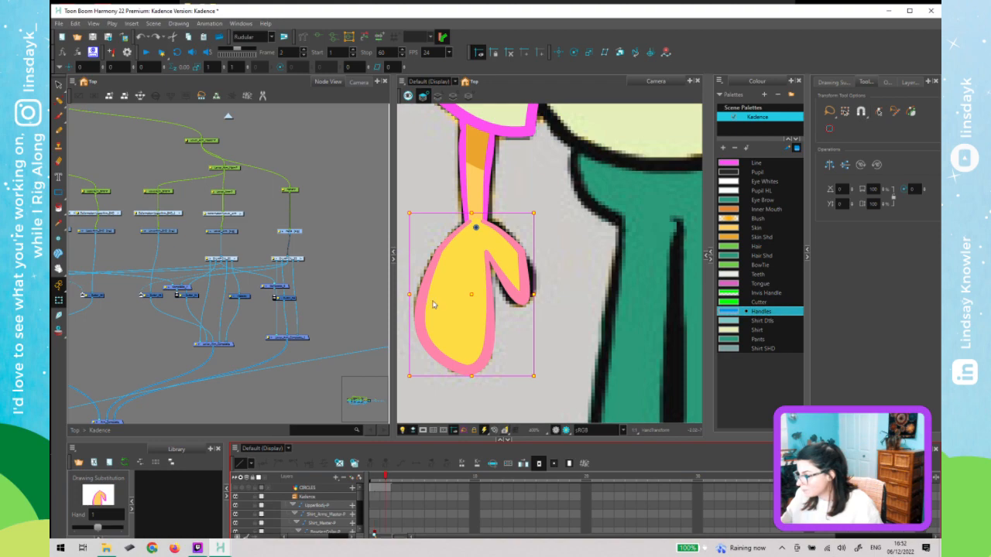
click(461, 202)
drag(461, 202, 419, 204)
key(ctrl+z)
- Open the lower arm's multi-output group to examine its nodes, and return to the Kadence network
click(237, 260)
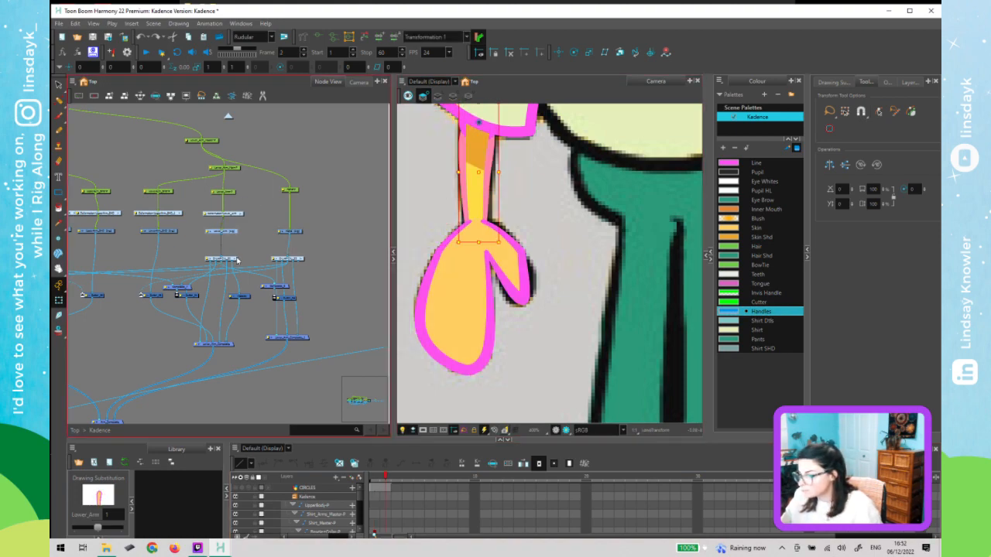
click(234, 260)
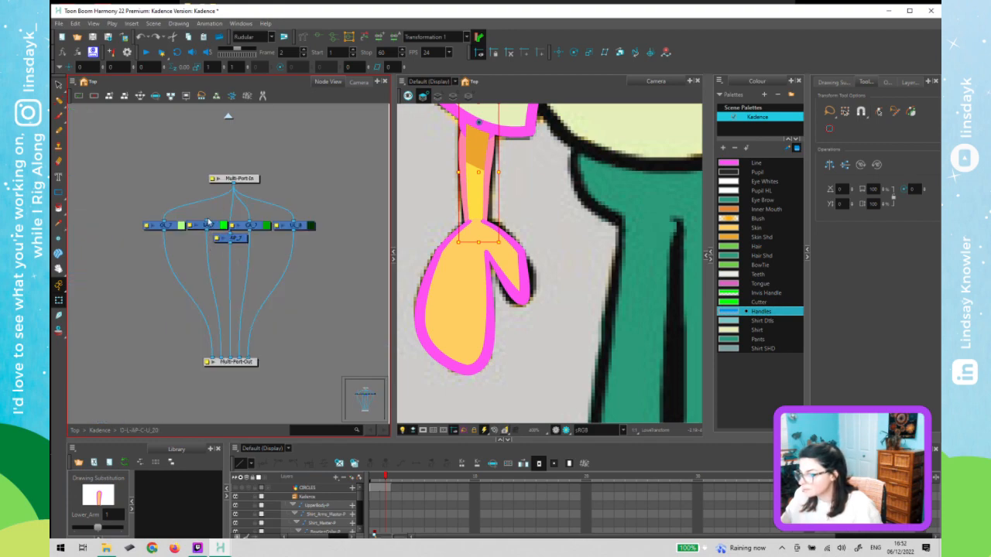
drag(207, 222, 230, 185)
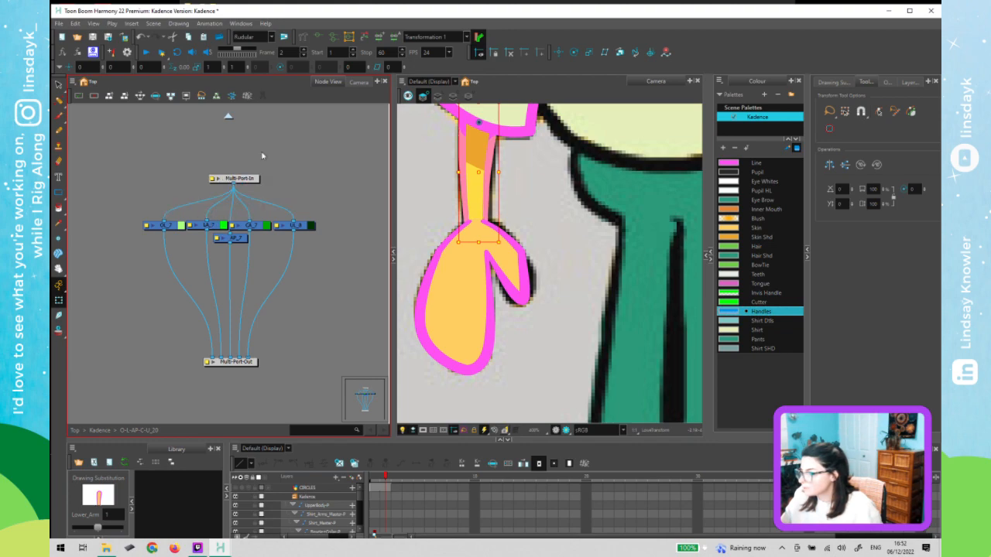
click(228, 115)
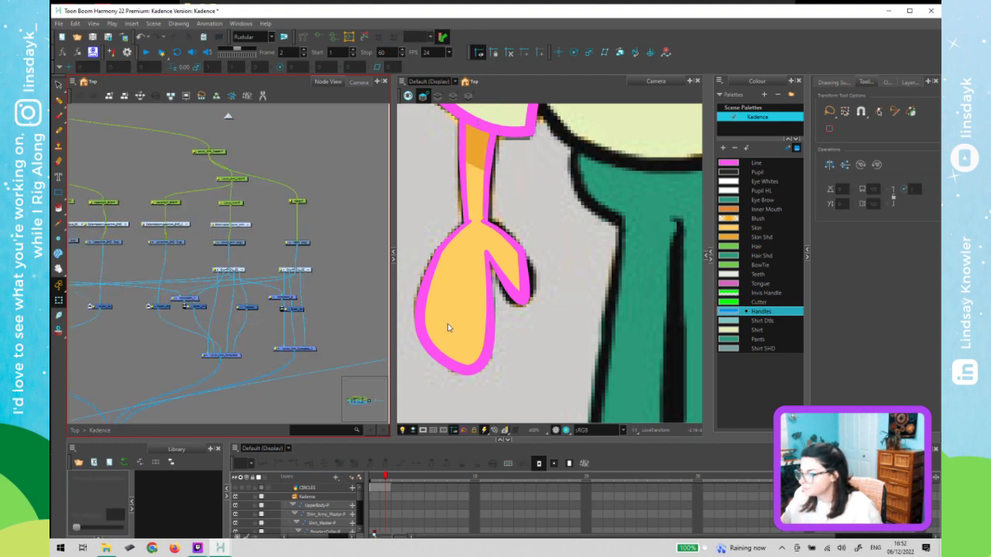
- Back on frame 1, connect the upper arm's multi-output group to the composite above the Hand's cutter
click(383, 474)
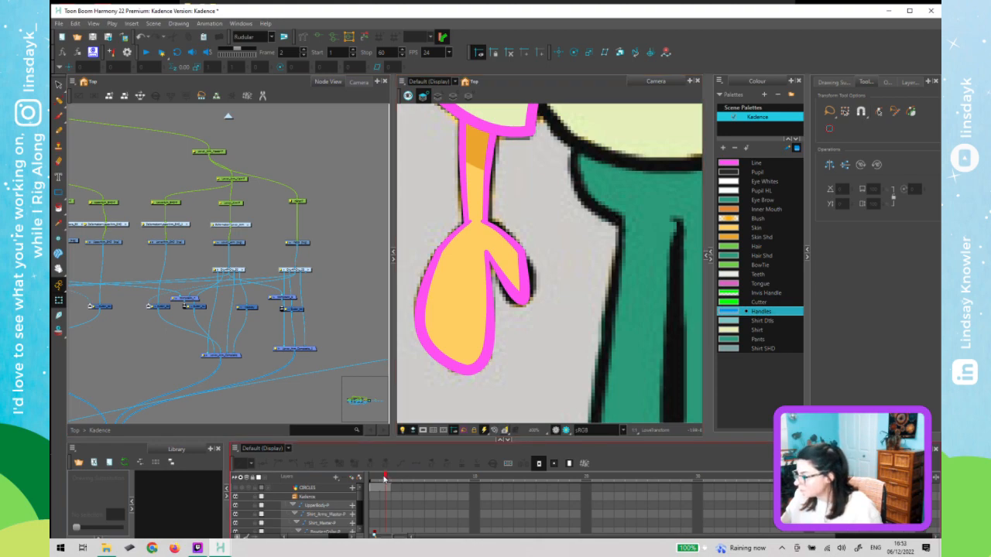
click(378, 480)
click(433, 348)
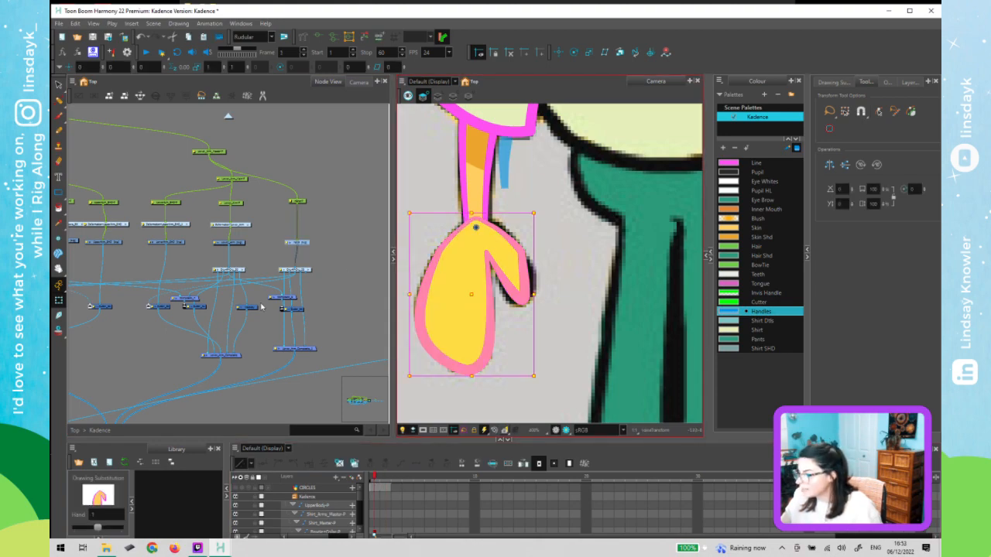
click(104, 260)
scroll(161, 284, up, 5)
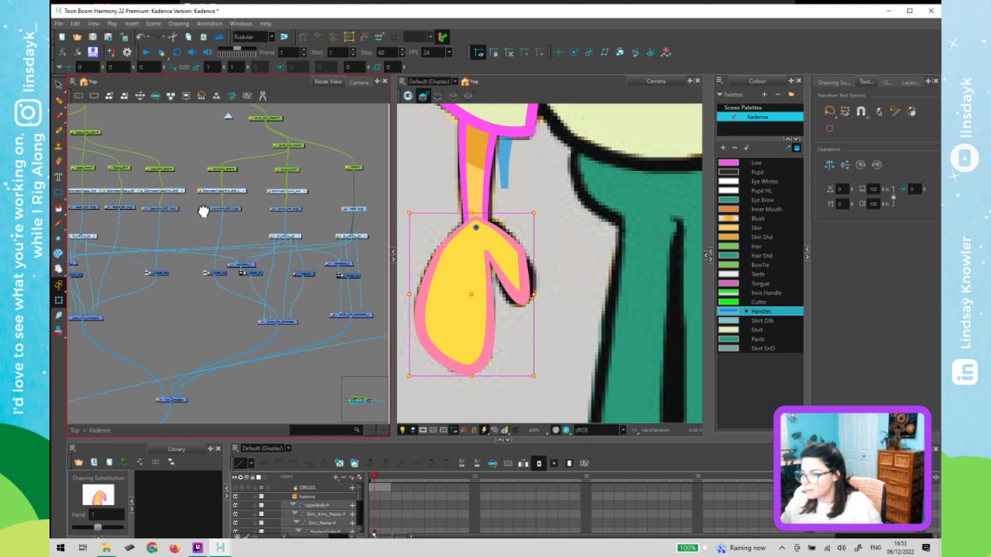
drag(205, 211, 206, 210)
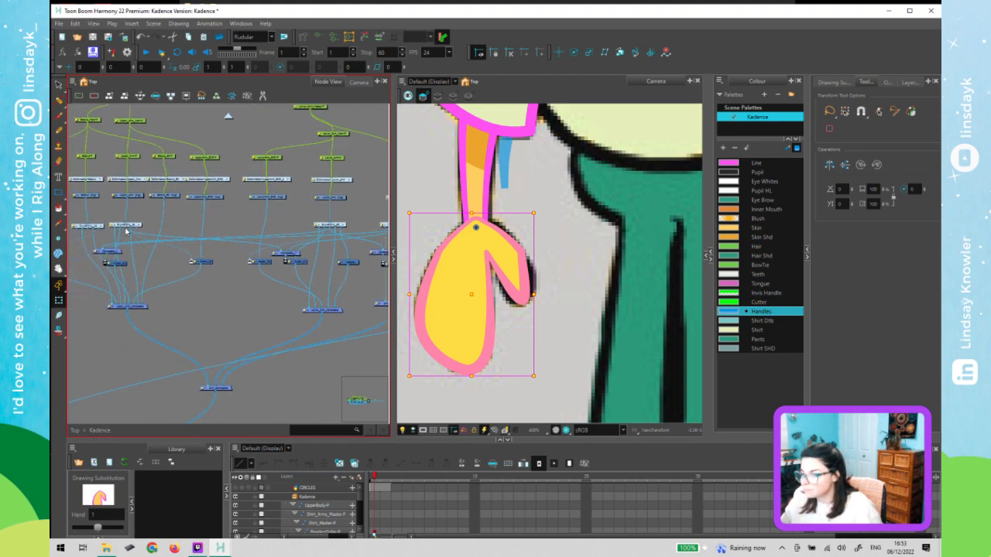
drag(122, 233, 377, 252)
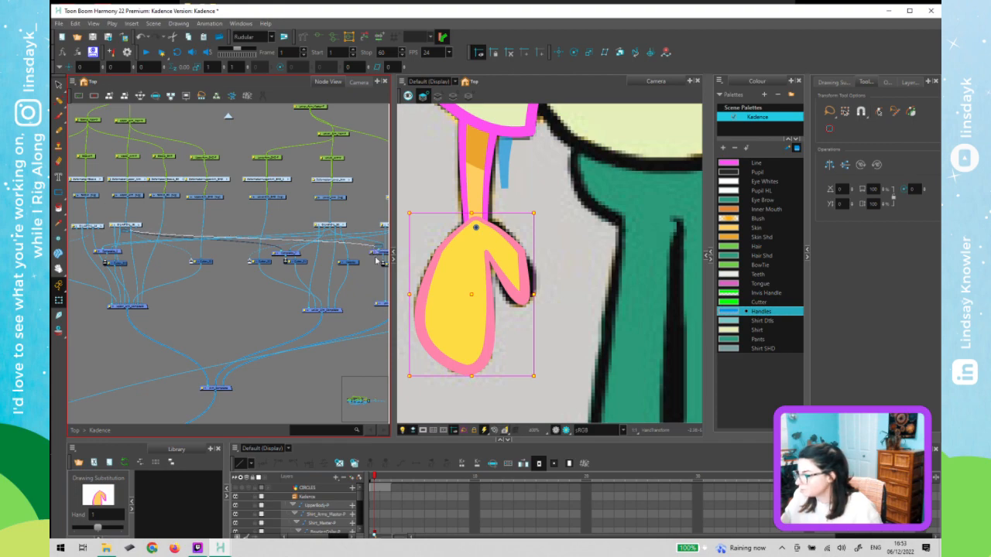
click(369, 317)
drag(369, 317, 294, 323)
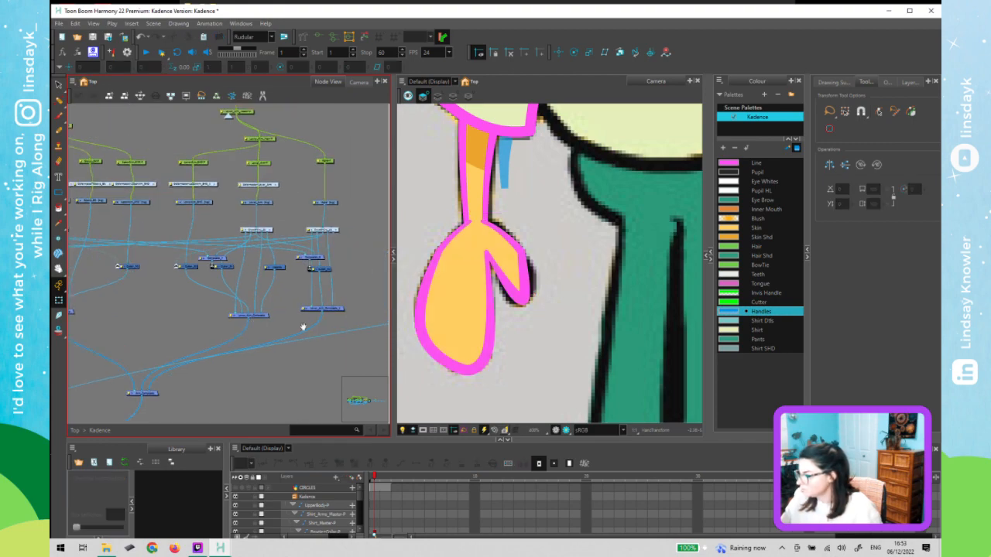
- On frame 2, select the Hand and nudge it behind the lower arm, keeping its original position
click(385, 474)
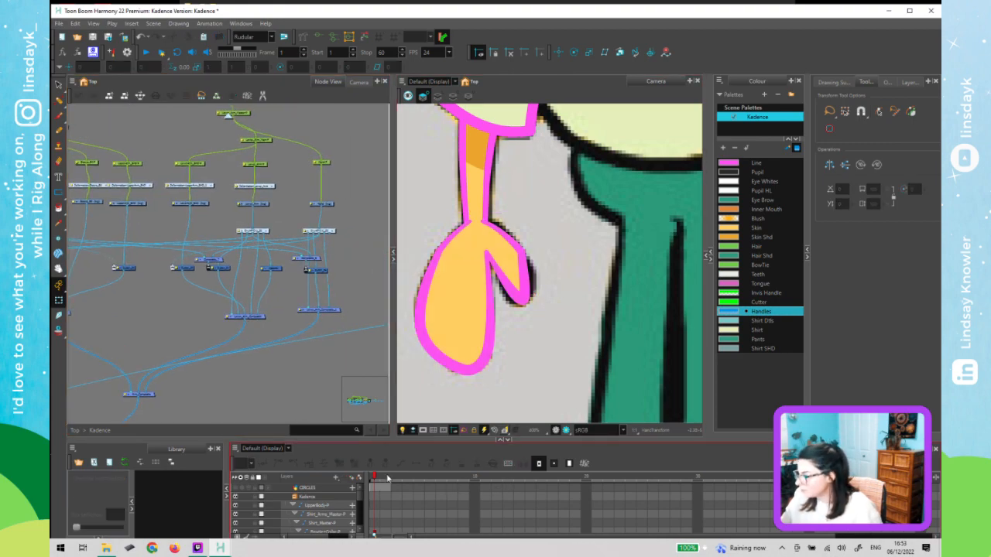
click(441, 335)
click(443, 335)
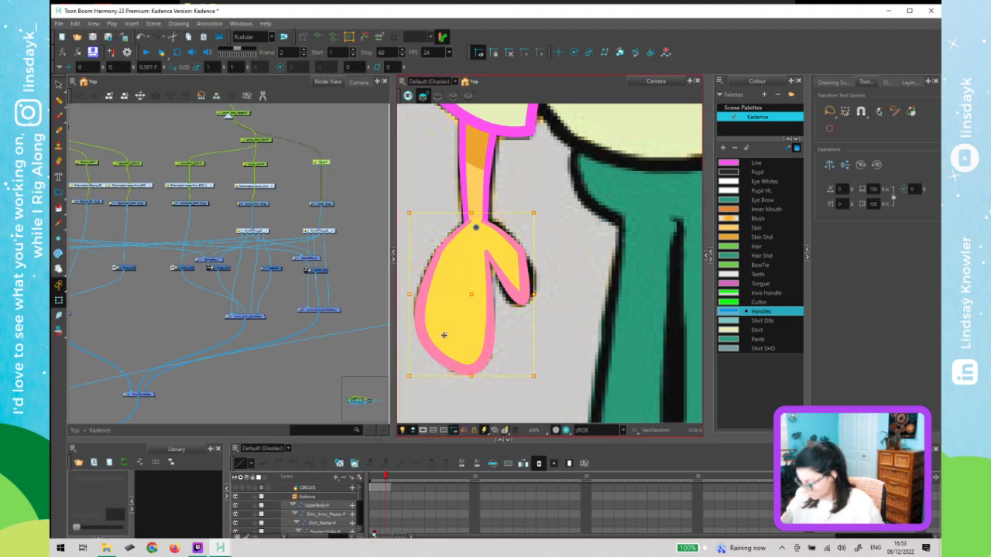
key(Up)
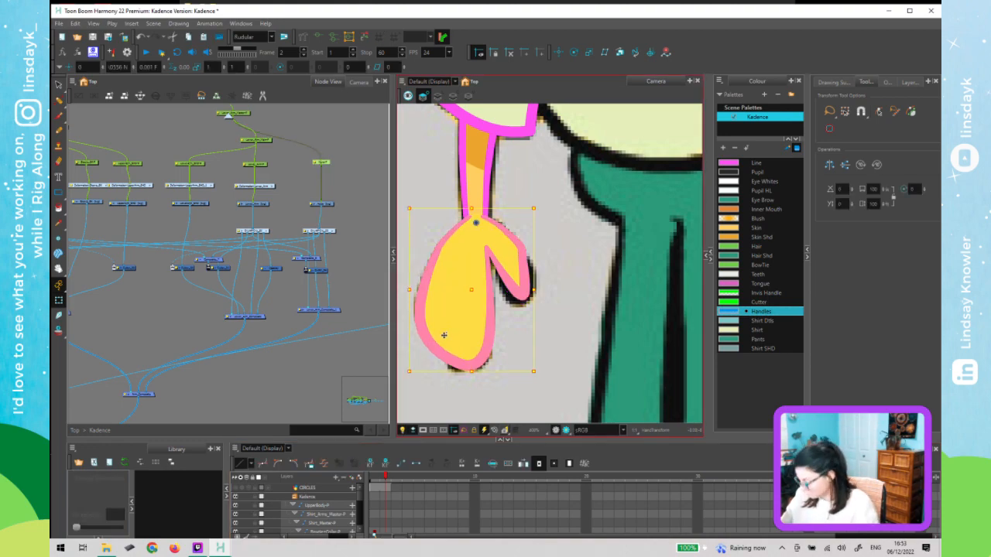
key(Down)
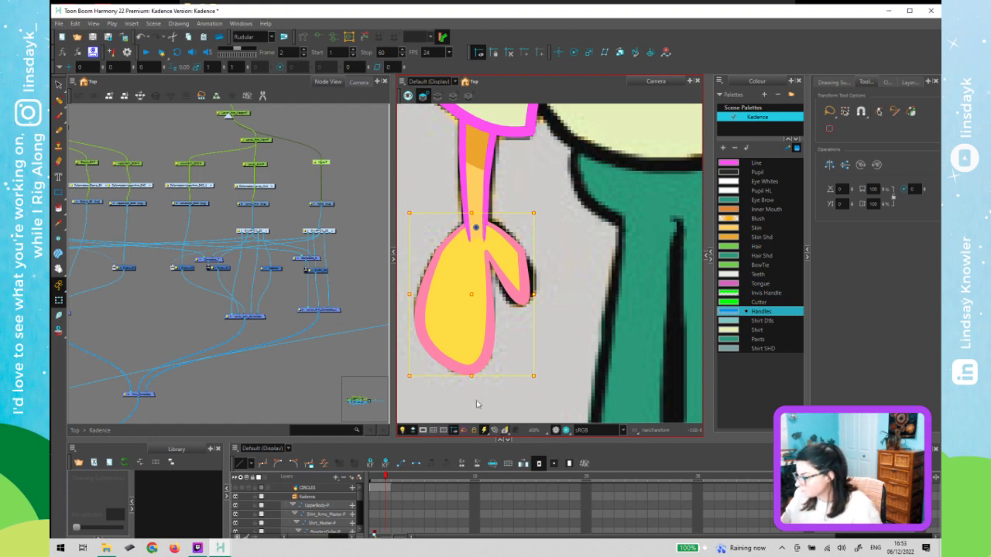
click(484, 418)
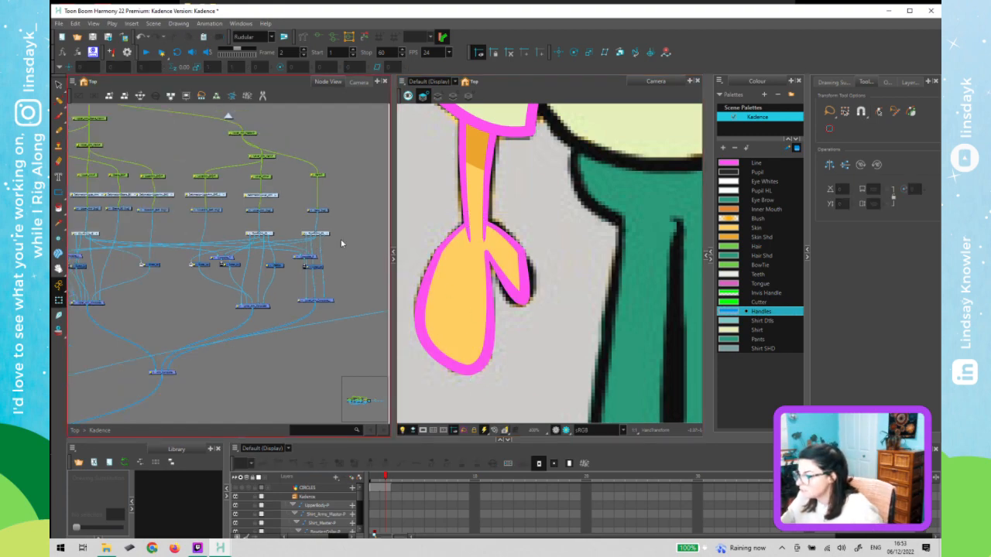
- Open the Hand's multi-output group, move the underlay node apart from the others and place a backdrop behind it
click(455, 271)
mouse_move(312, 233)
mouse_down()
mouse_move(228, 230)
mouse_move(251, 234)
mouse_up()
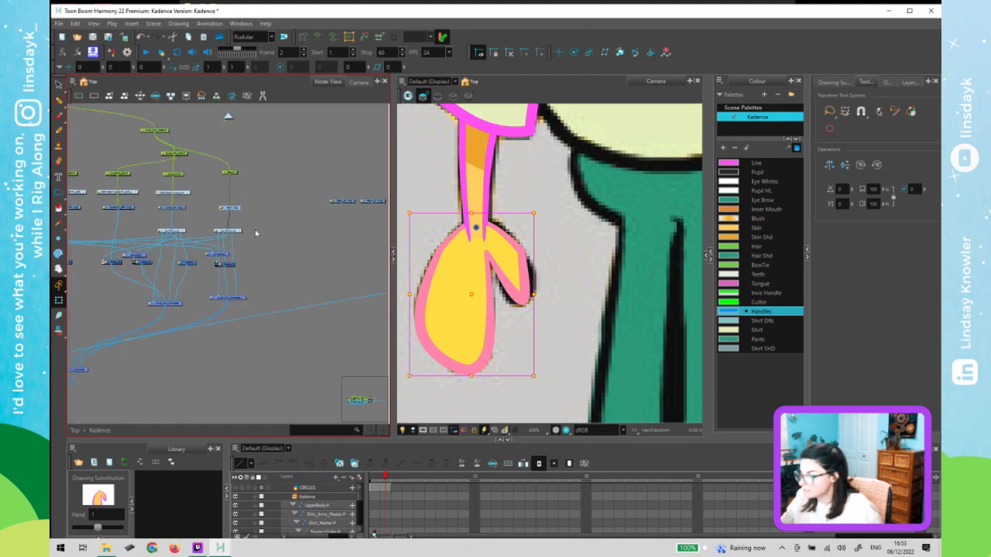
click(254, 233)
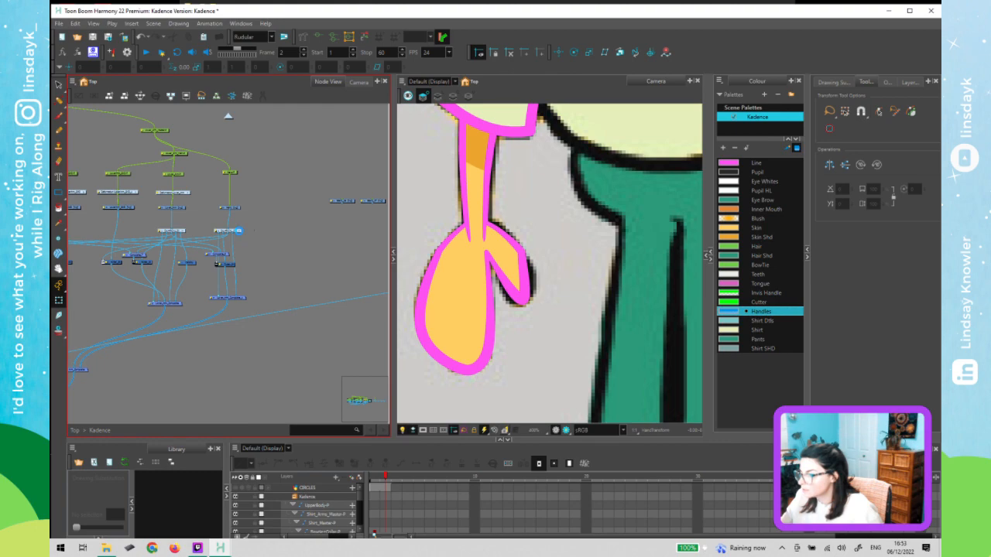
click(240, 233)
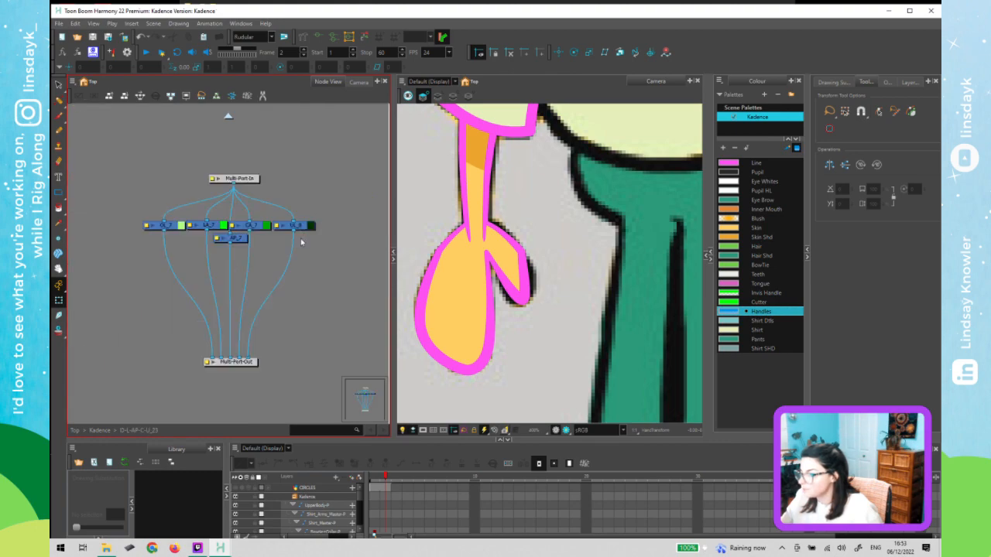
drag(301, 226, 314, 225)
key(ctrl+b)
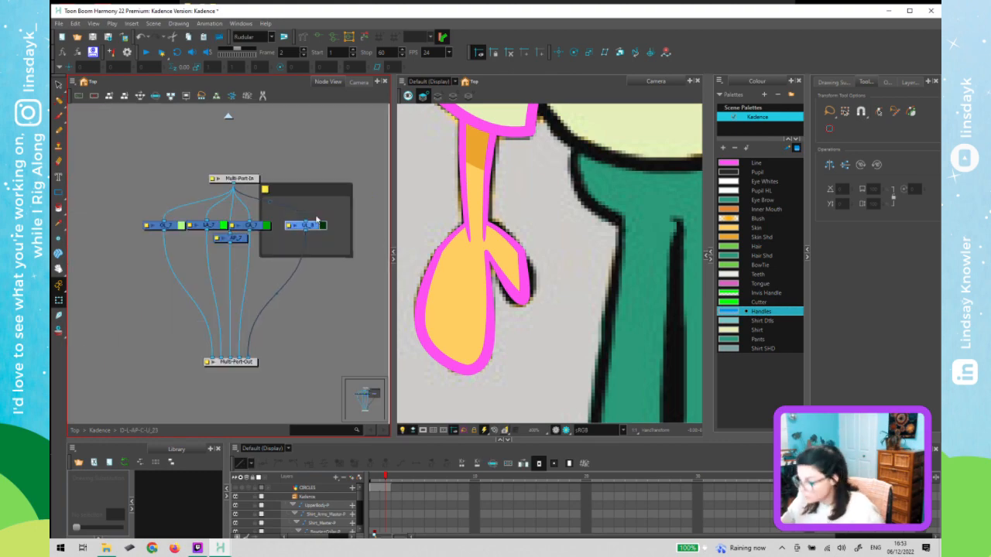
- Name the backdrop around the underlay node PROP HAND LAYER
double_click(262, 190)
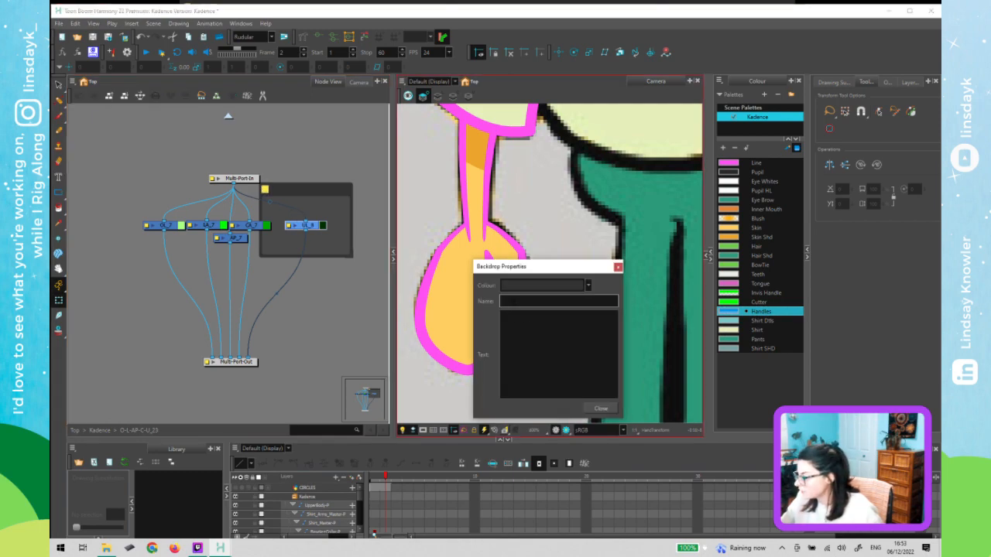
text(PRO)
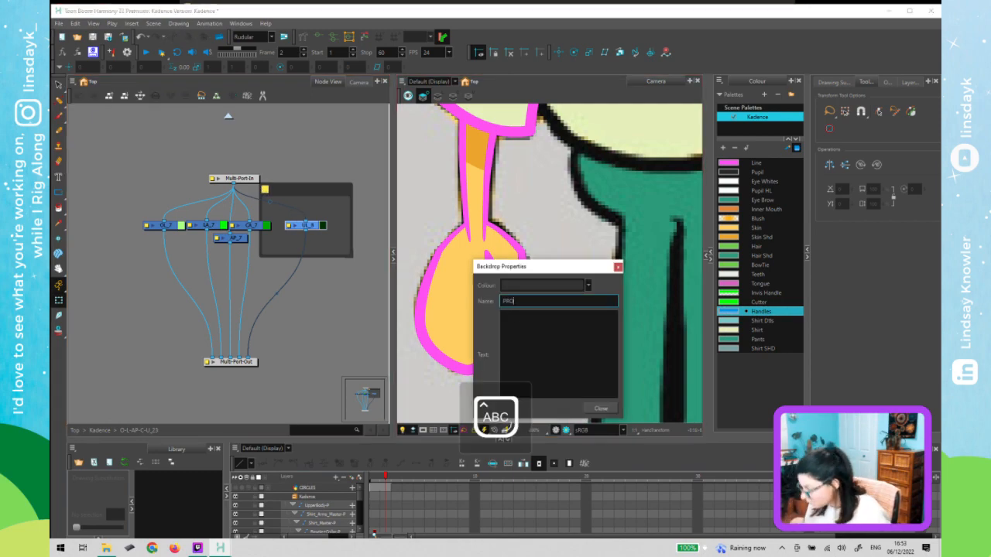
text(P HAND LAYER)
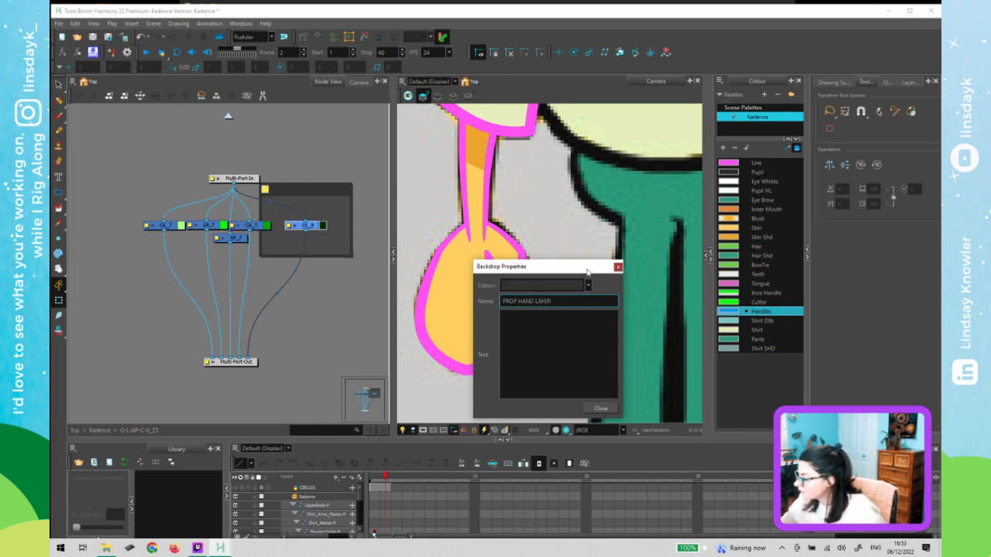
click(617, 267)
- Try disconnecting the underlay node from the Hand group's output, restore the connection and leave the group
click(249, 140)
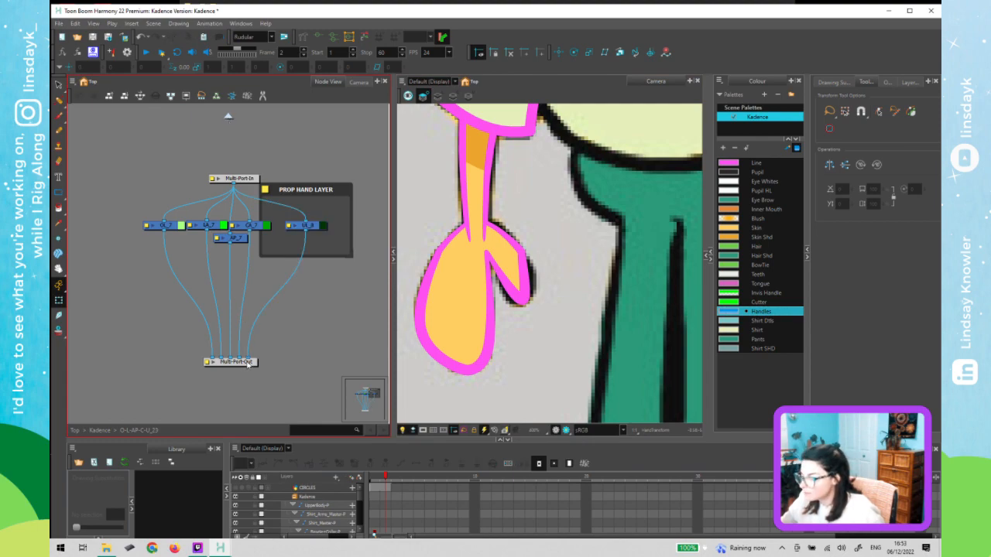
drag(247, 359, 263, 344)
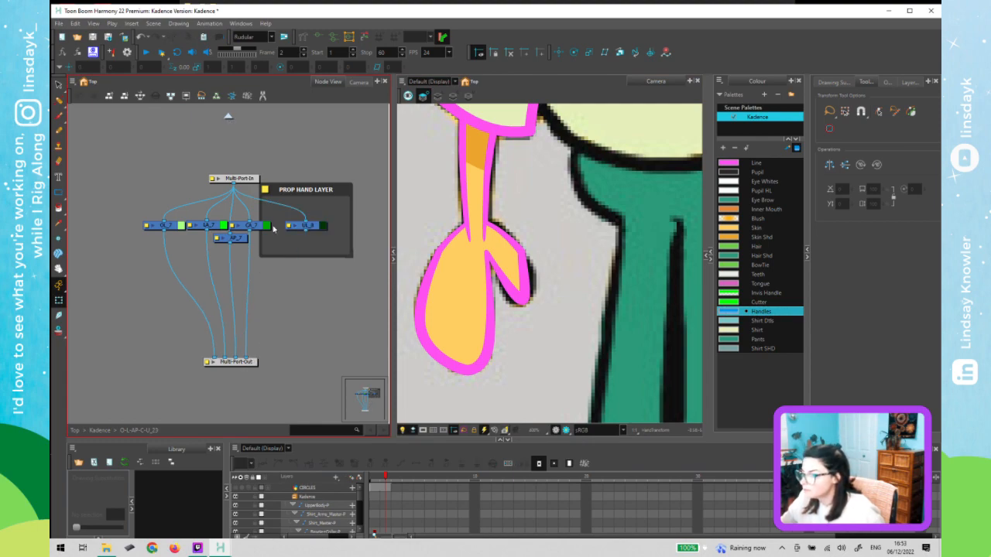
click(228, 117)
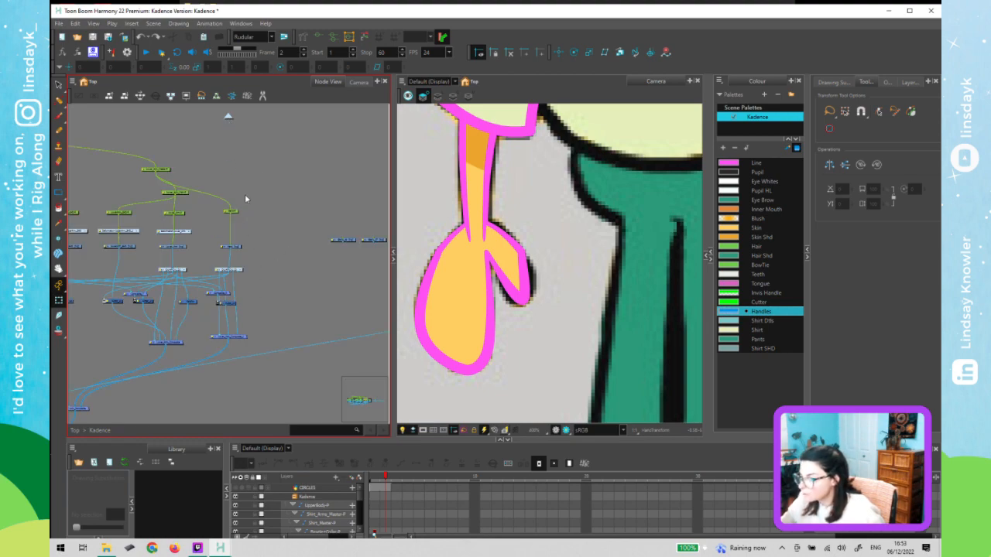
- Duplicate the Hand's drawing node beside the original and connect the copy to the Hand's lower composite
click(230, 212)
click(232, 248)
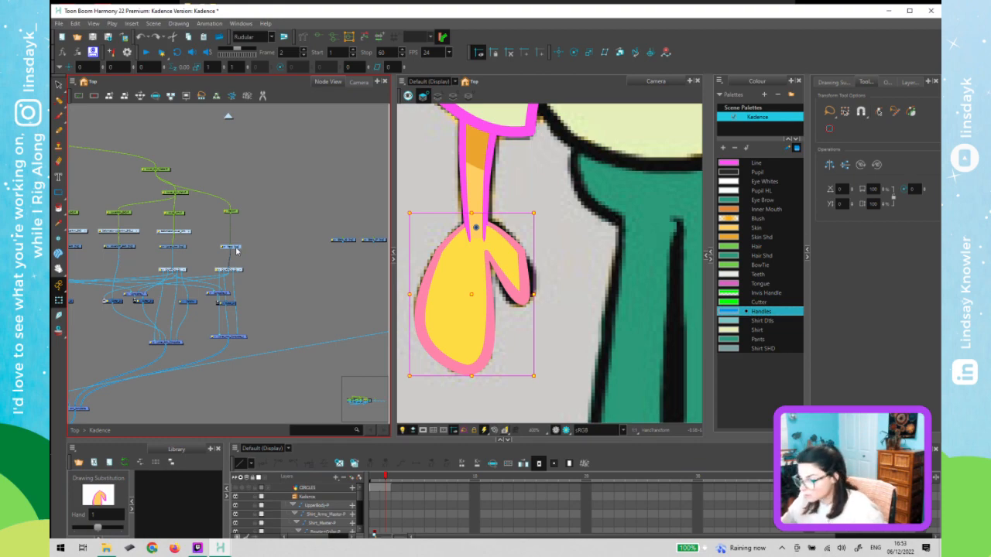
click(264, 250)
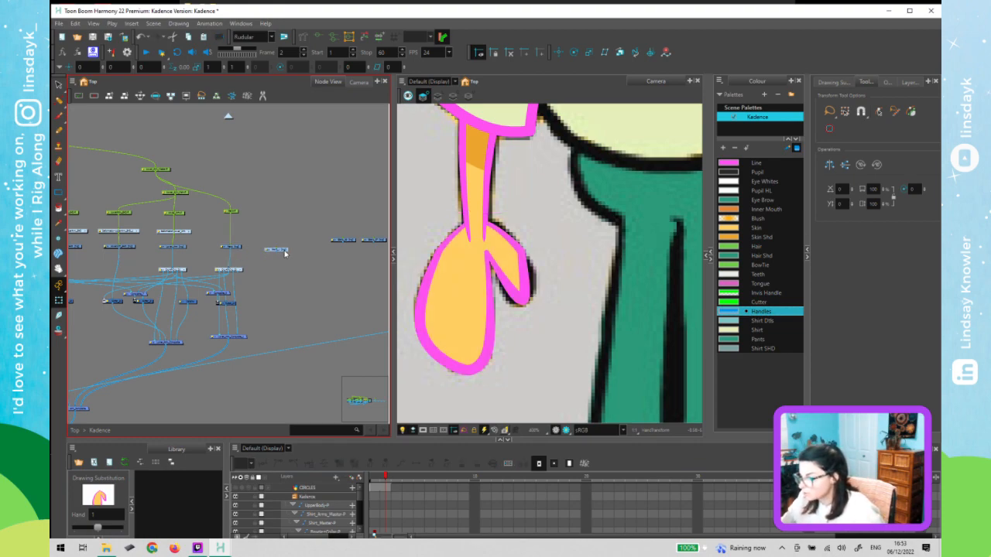
drag(272, 250, 267, 251)
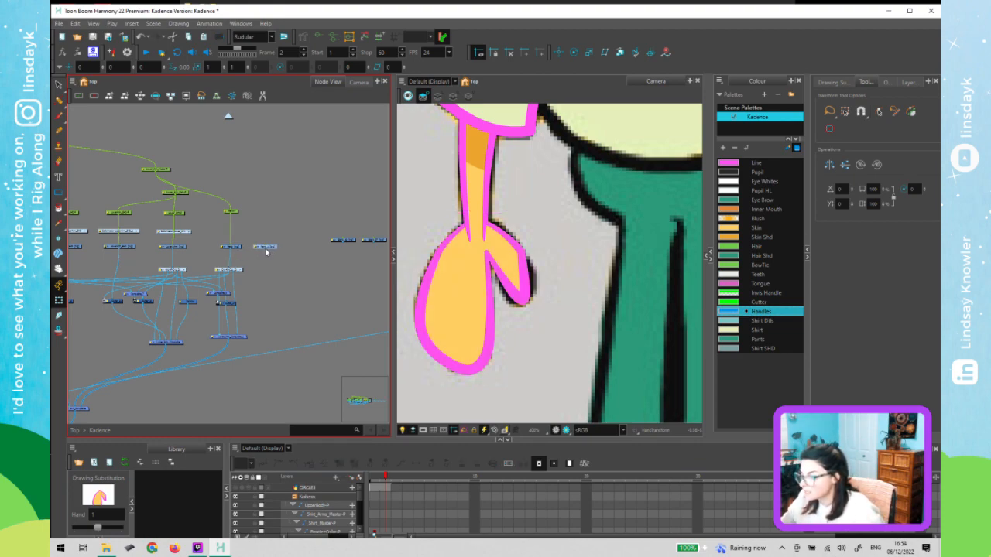
drag(257, 323, 246, 340)
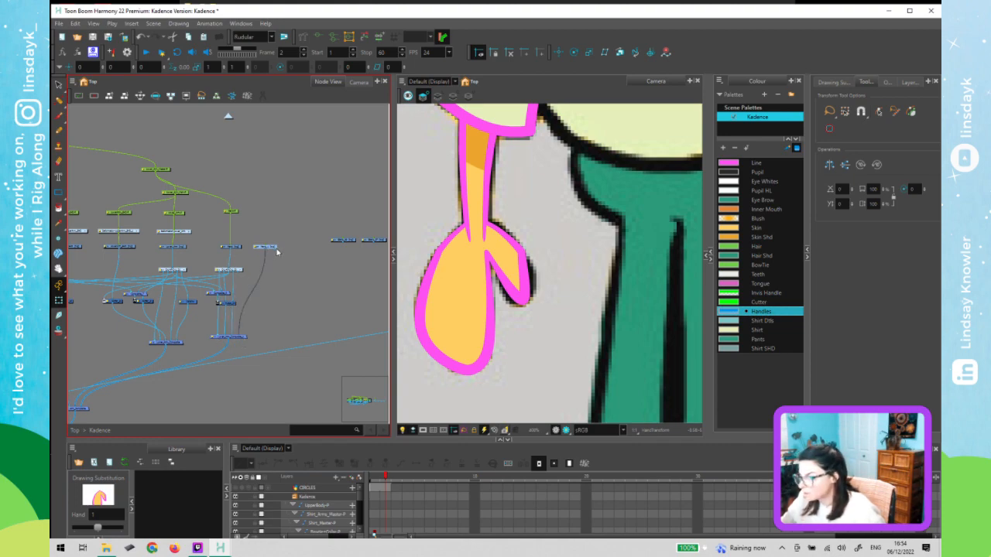
- Move the PROP HAND LAYER underlay node out of the Hand group and insert it between the Hand_1 drawing and the composite
click(273, 248)
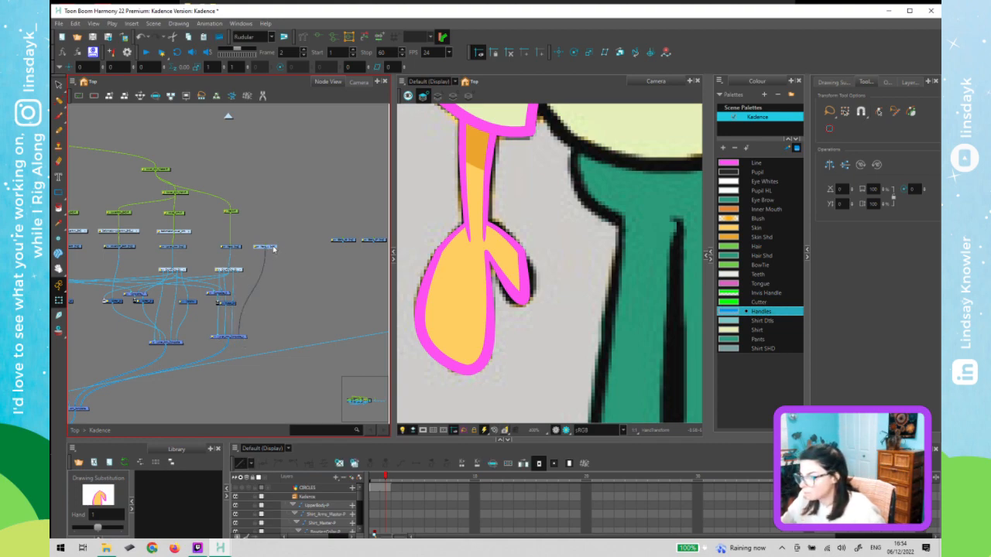
click(239, 271)
double_click(240, 271)
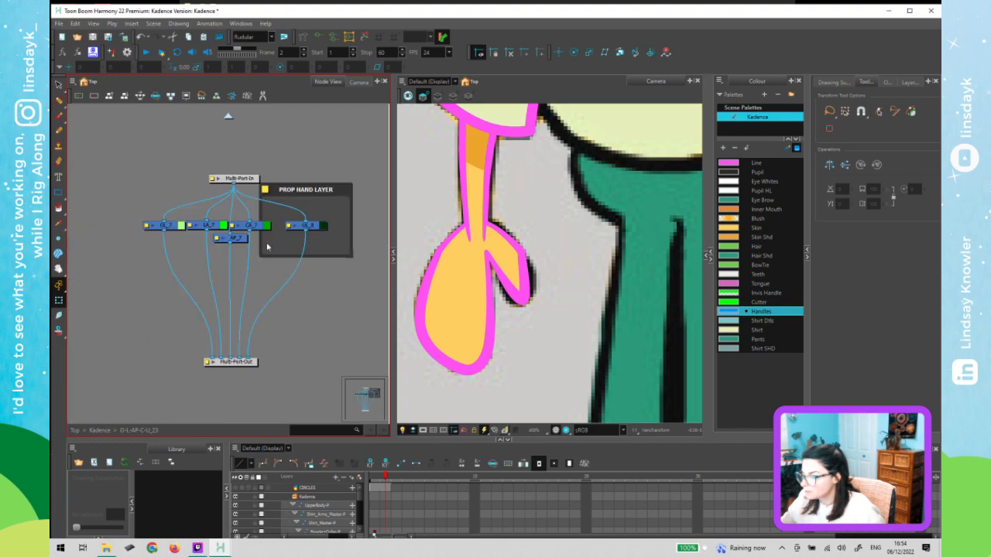
click(315, 228)
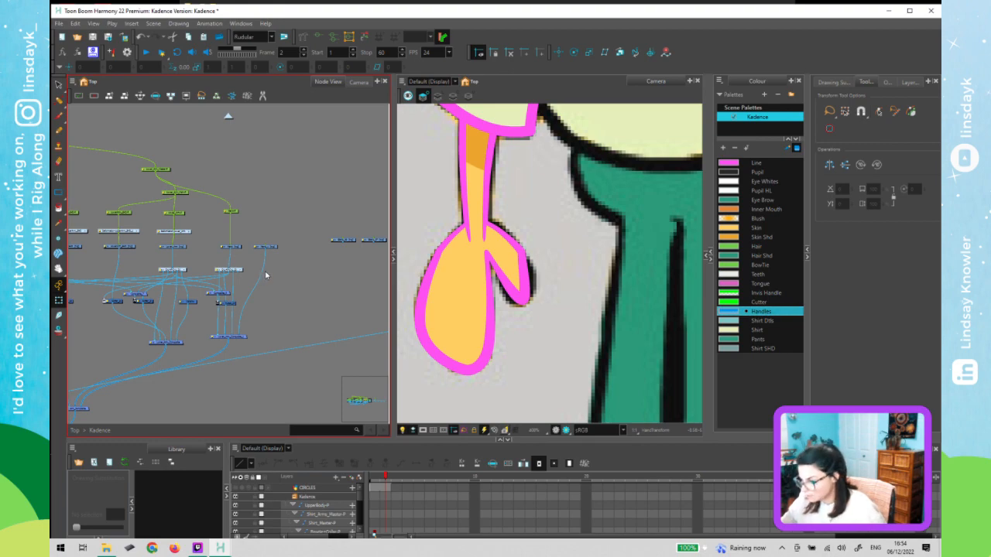
key(ctrl+v)
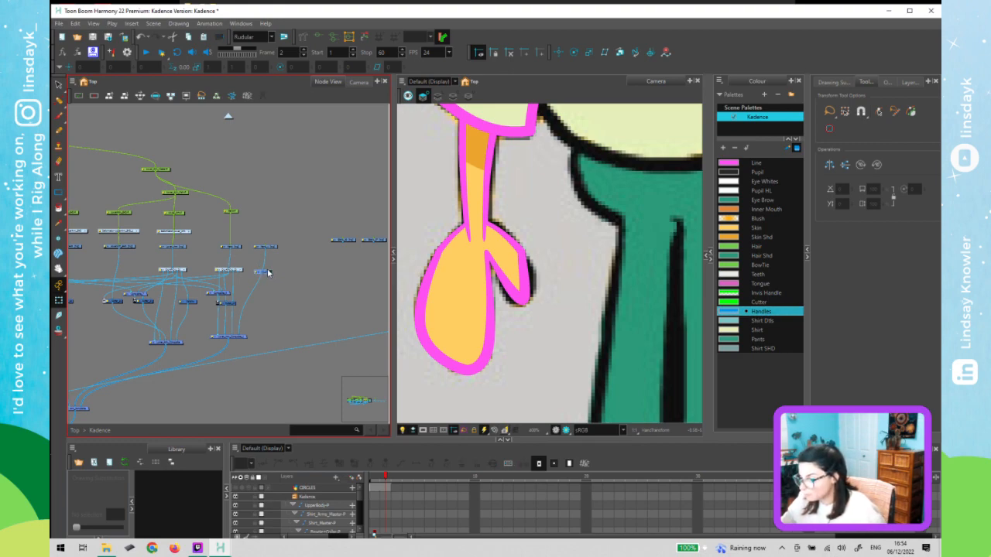
click(265, 270)
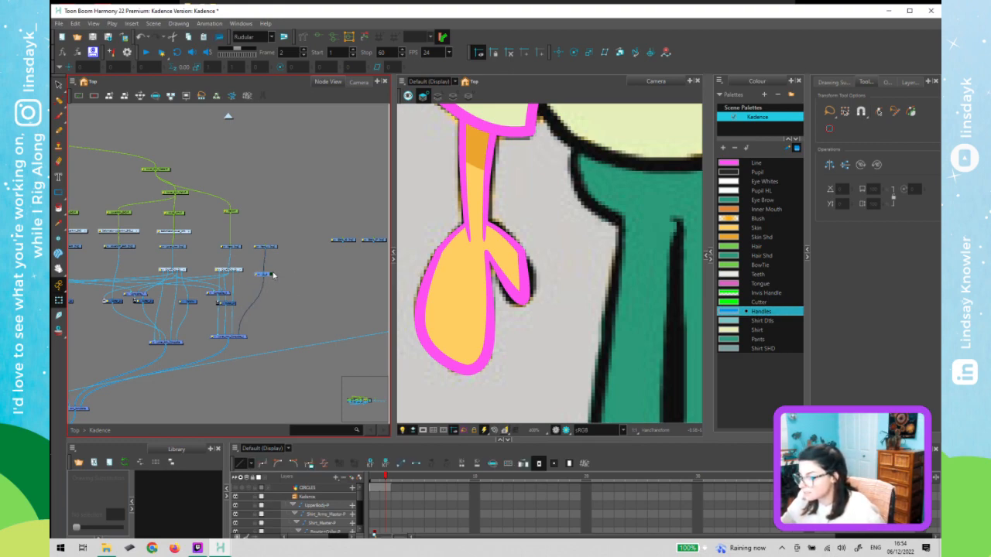
drag(266, 270, 267, 271)
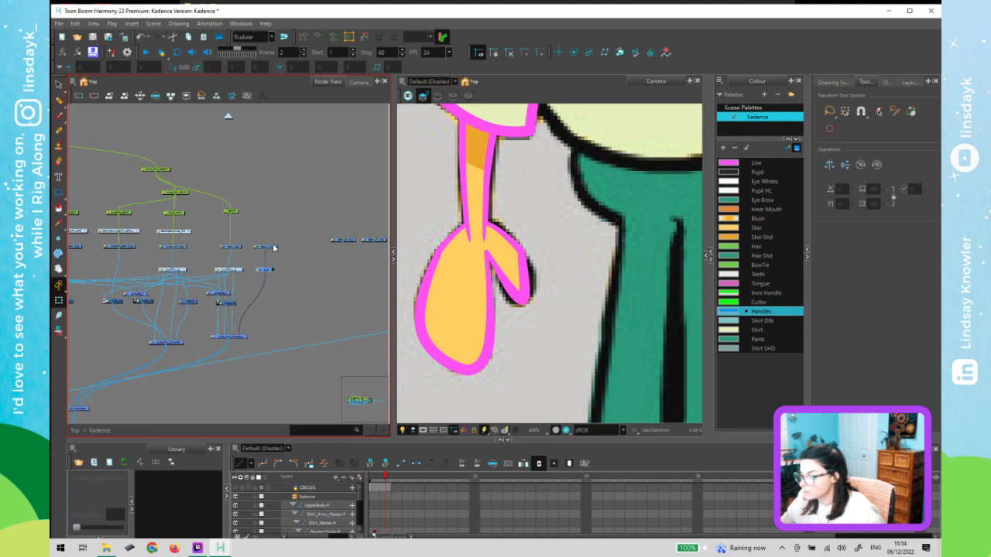
click(271, 248)
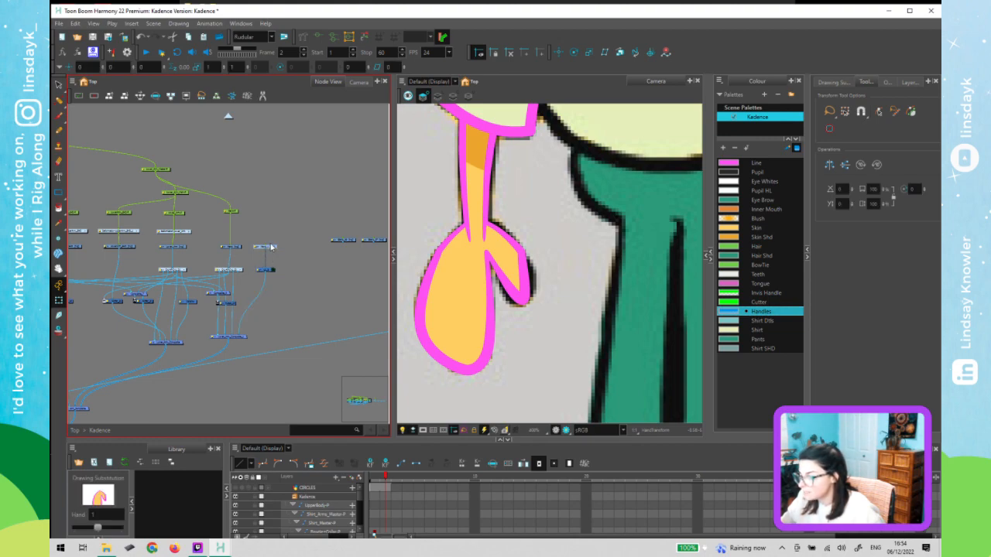
- Duplicate the Hand-P peg and place the copy above the Hand_1 drawing node
click(232, 211)
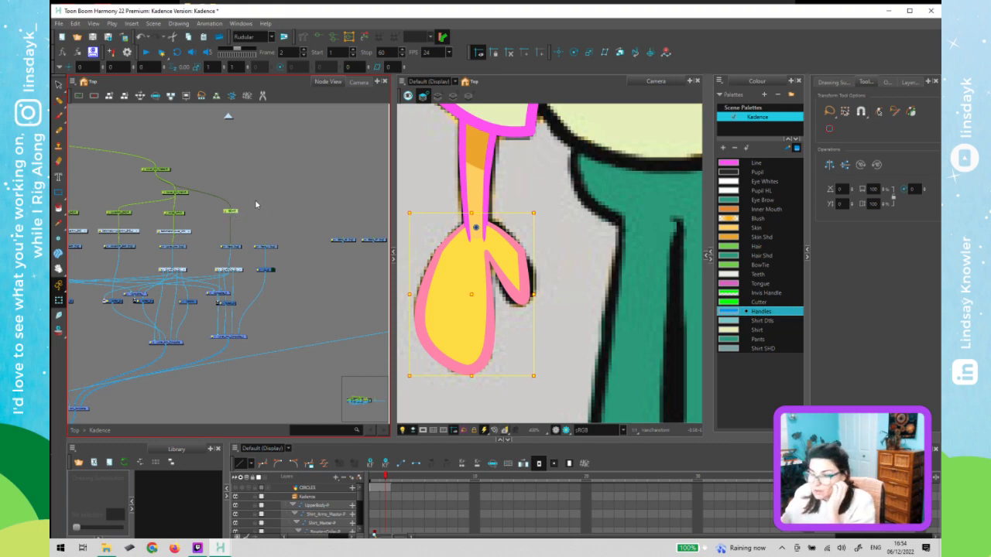
scroll(245, 215, up, 2)
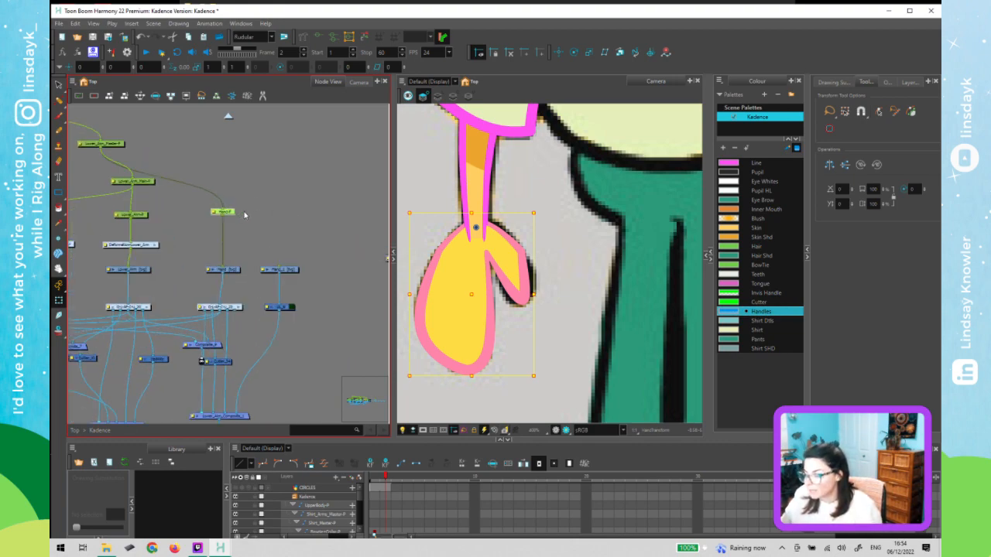
scroll(245, 215, up, 2)
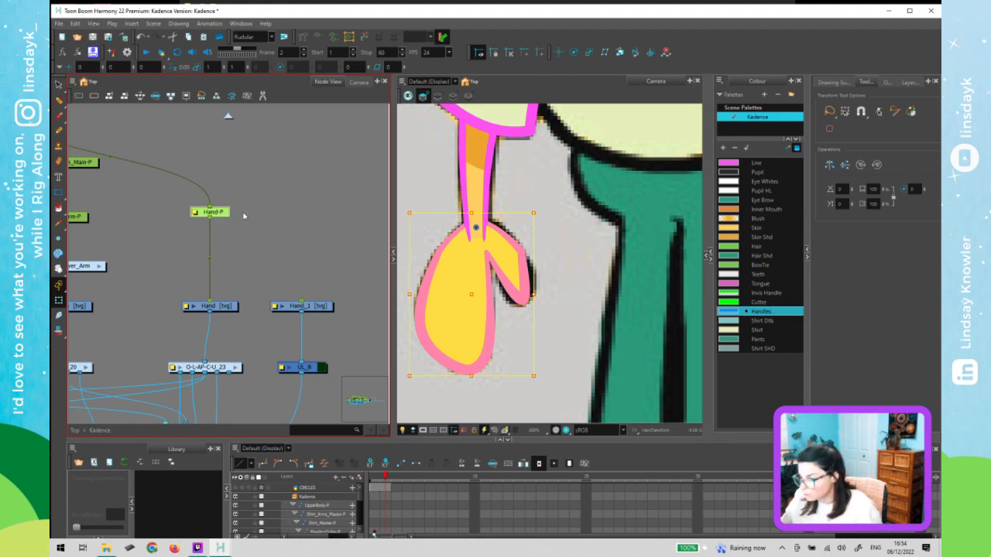
key(ctrl+b)
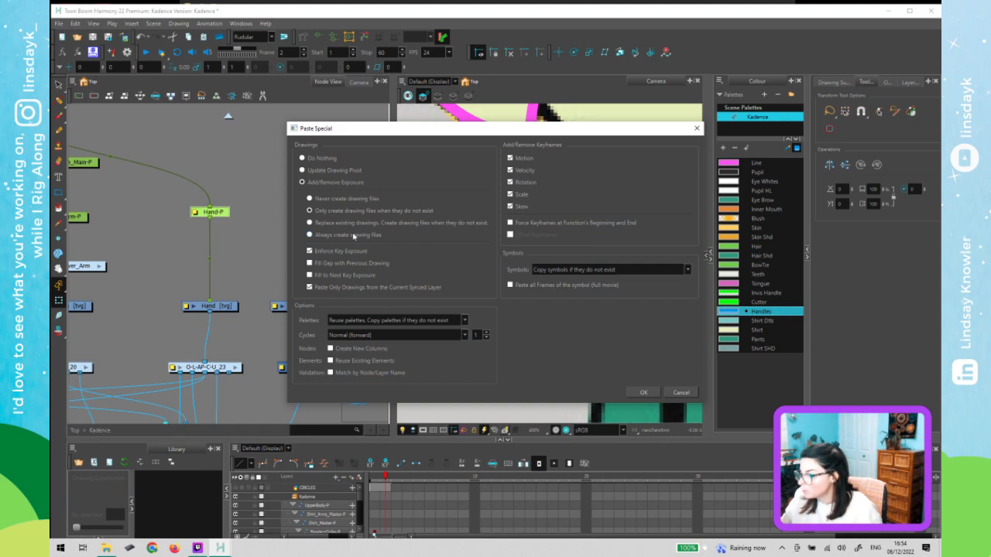
click(644, 393)
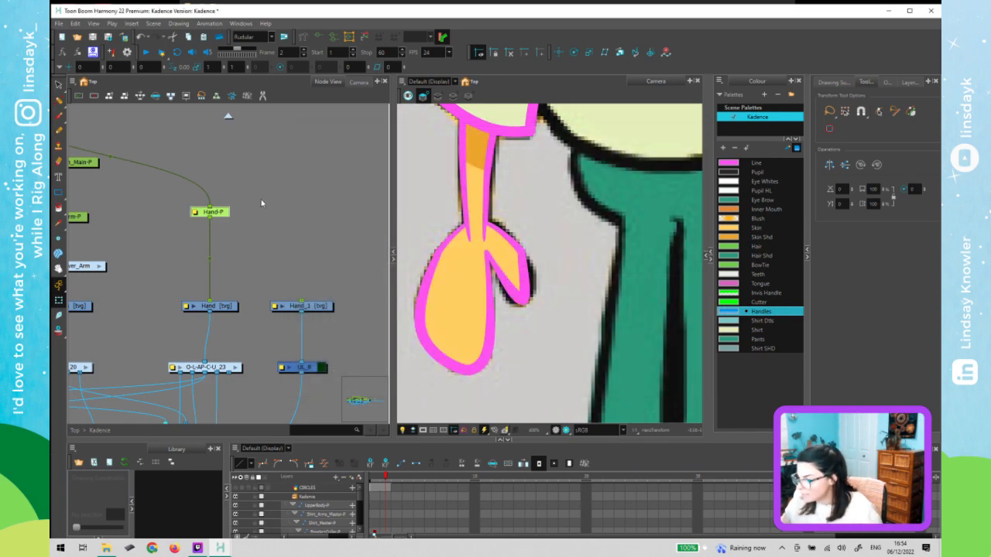
key(ctrl+v)
drag(261, 221, 307, 250)
- Parent the copied peg to Hand-P and connect it to the Hand_1 drawing
drag(210, 217, 294, 231)
click(227, 213)
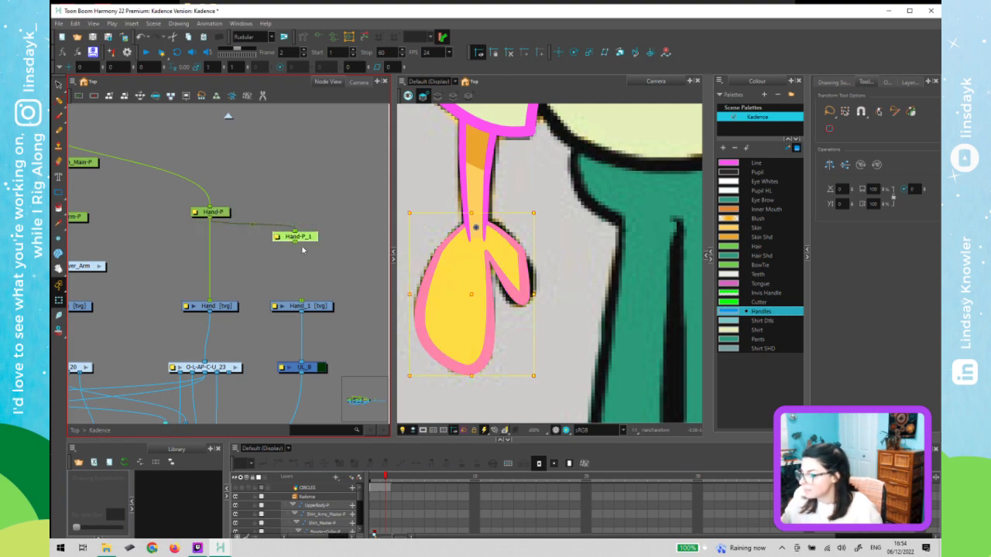
click(312, 239)
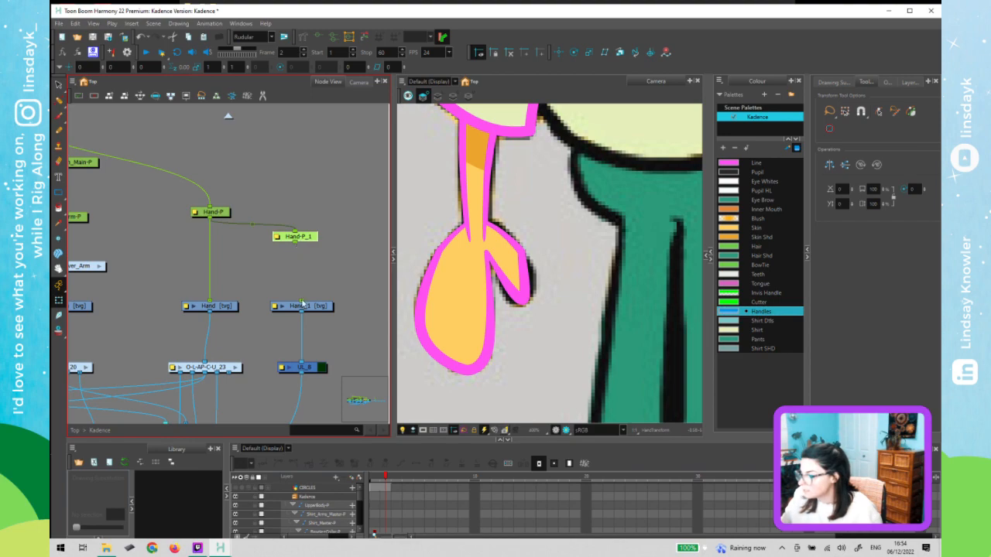
mouse_move(302, 302)
mouse_down()
mouse_move(308, 247)
mouse_move(323, 241)
mouse_up()
click(346, 278)
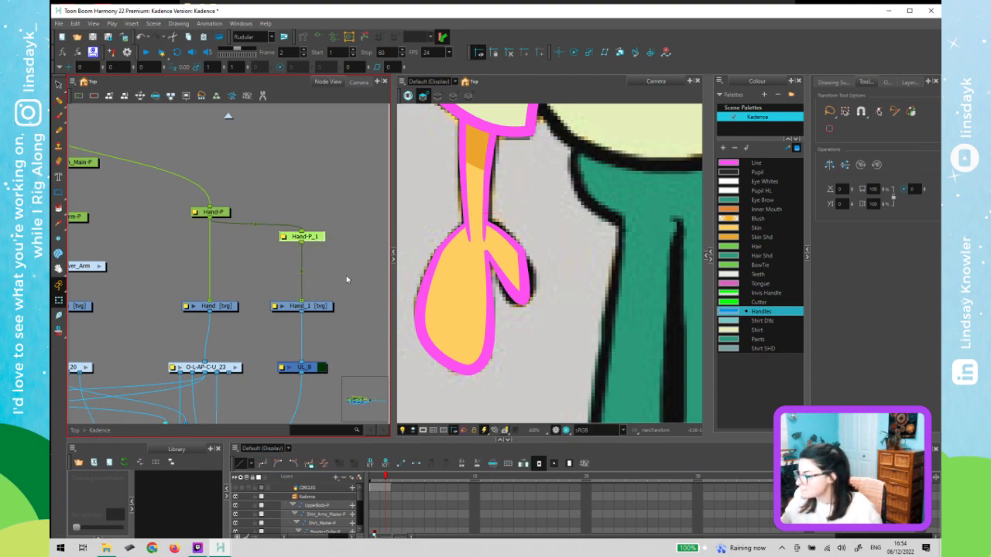
- Try moving the original Hand drawing in the Camera view and undo the move
click(460, 314)
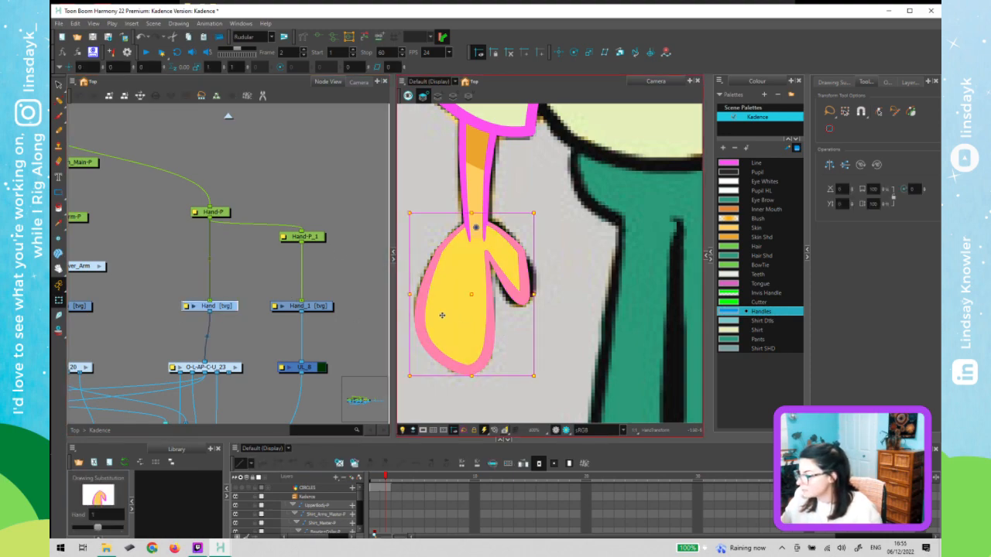
drag(459, 319, 427, 315)
key(ctrl+z)
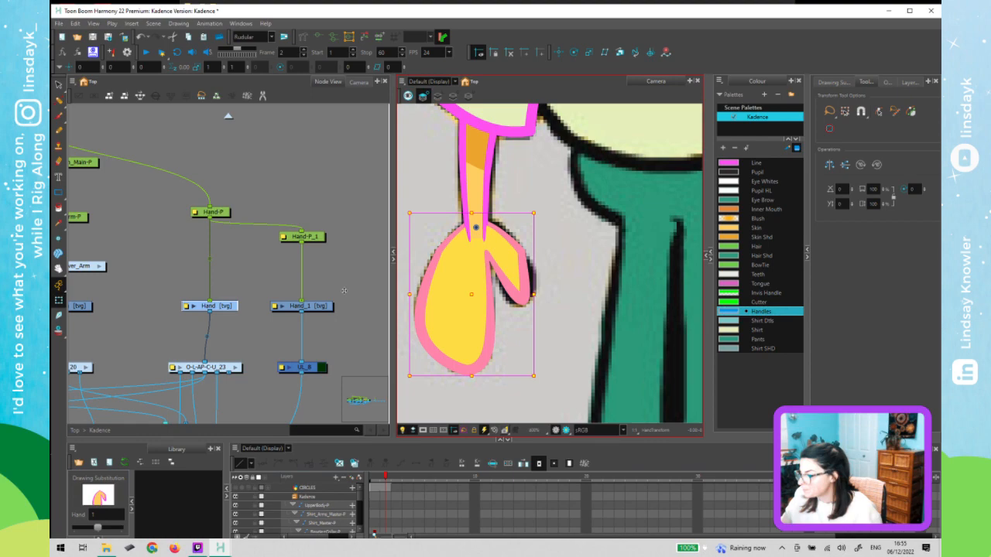
- Draw a short Hair Shd brush stroke from the palm past the hand's edge on Hand_1's underlay art
click(303, 323)
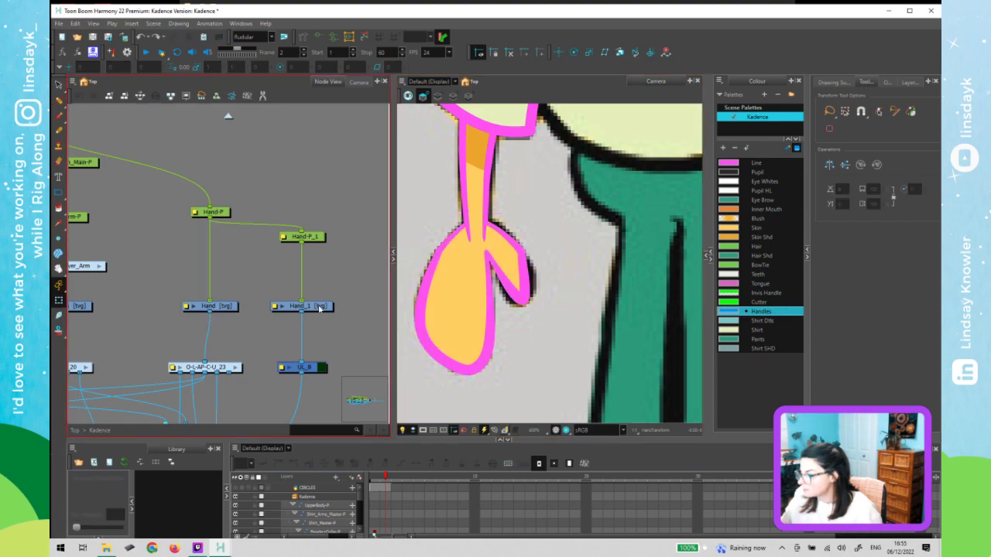
click(319, 308)
click(477, 303)
key(alt+s)
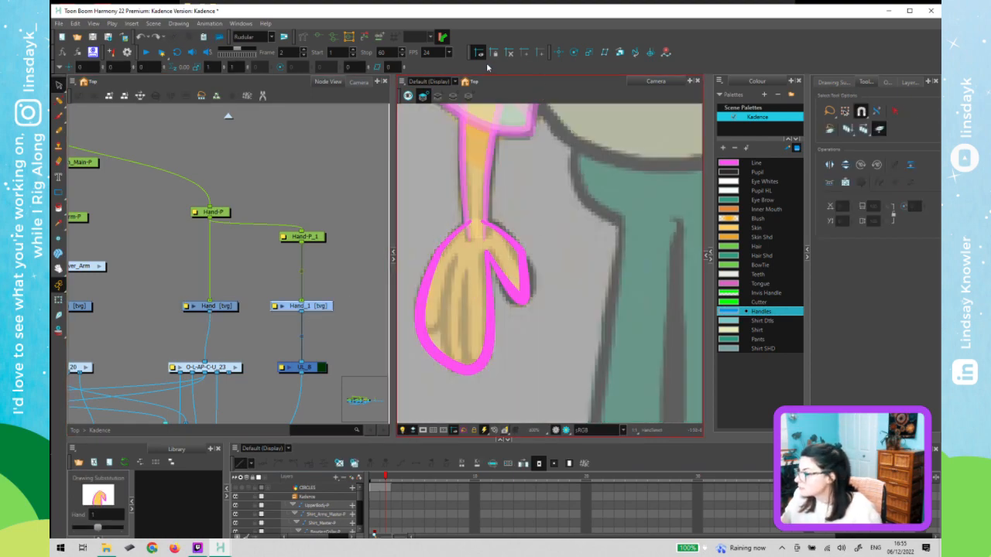
click(468, 95)
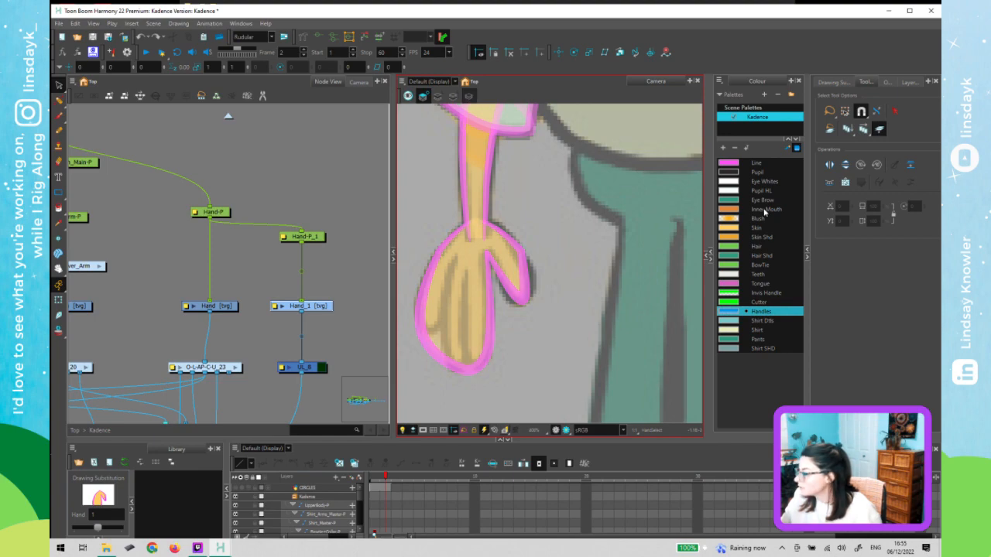
click(762, 256)
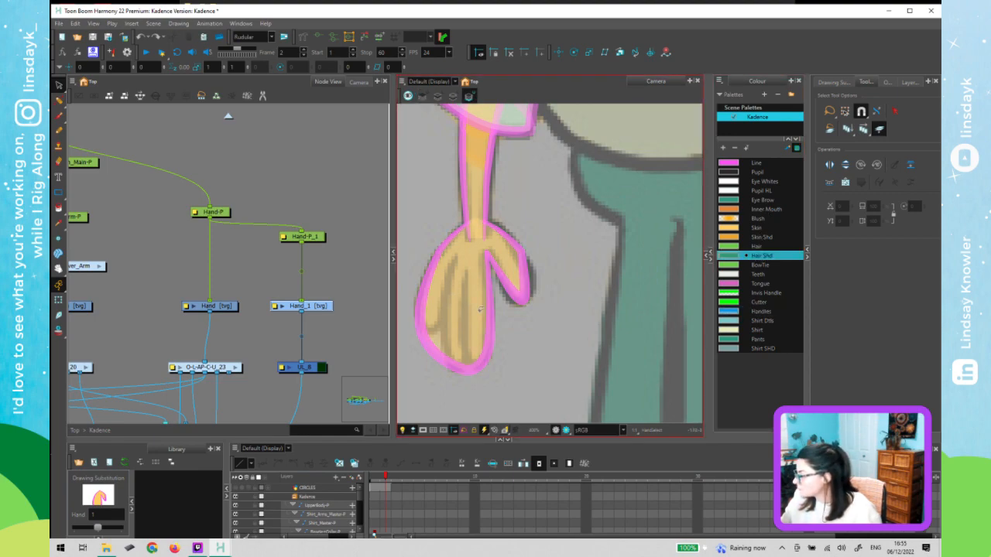
click(343, 313)
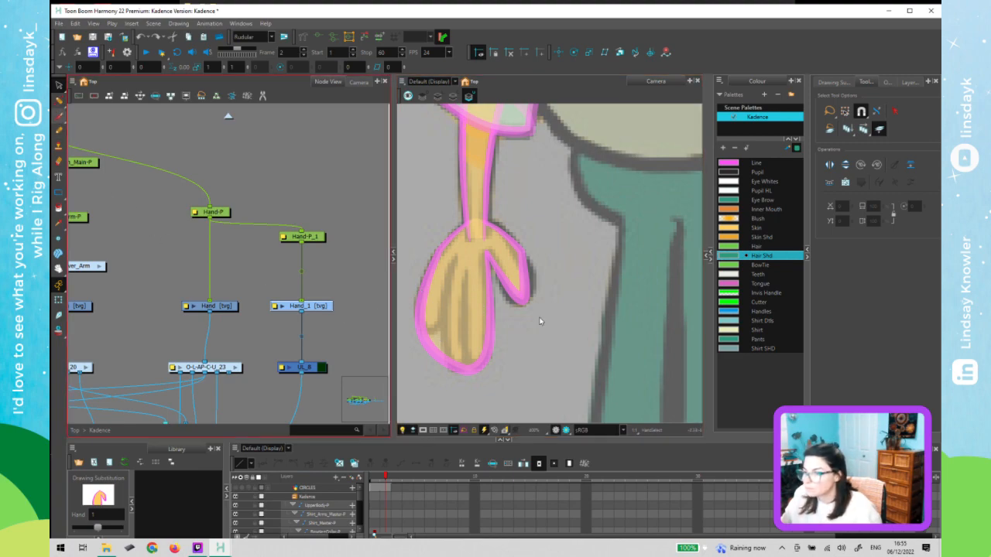
key(alt+b)
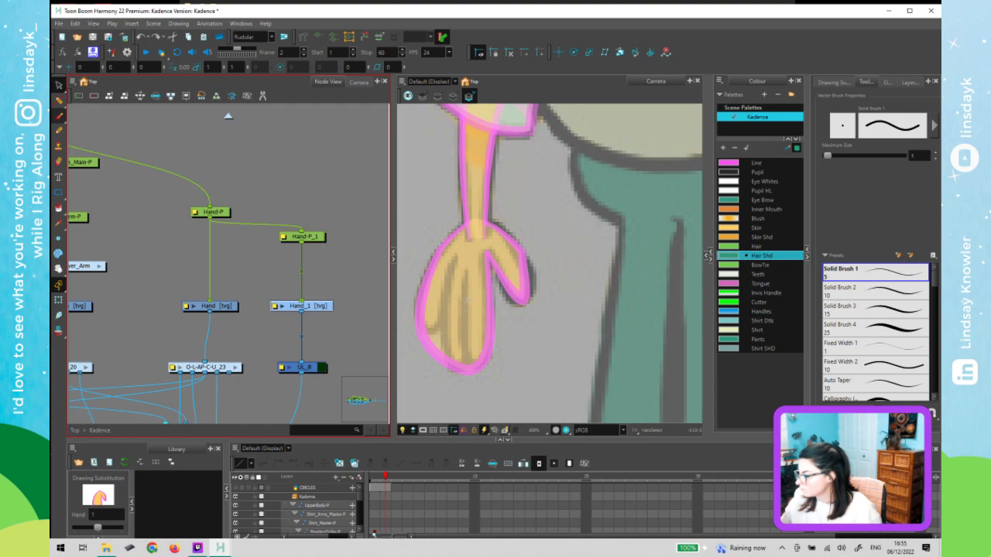
drag(466, 298, 528, 328)
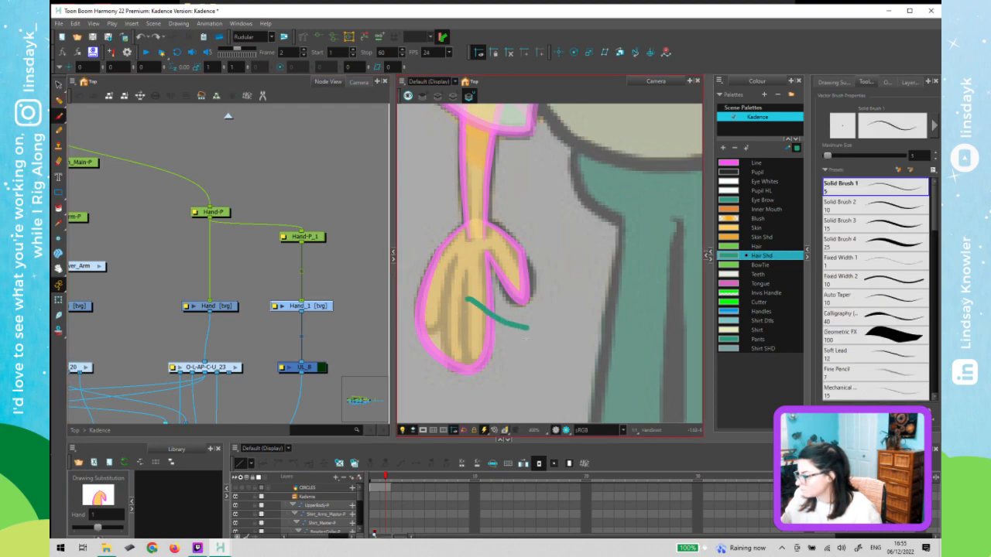
- Try moving the brush stroke with the Hand-P_1 peg and undo the move
key(shift+t)
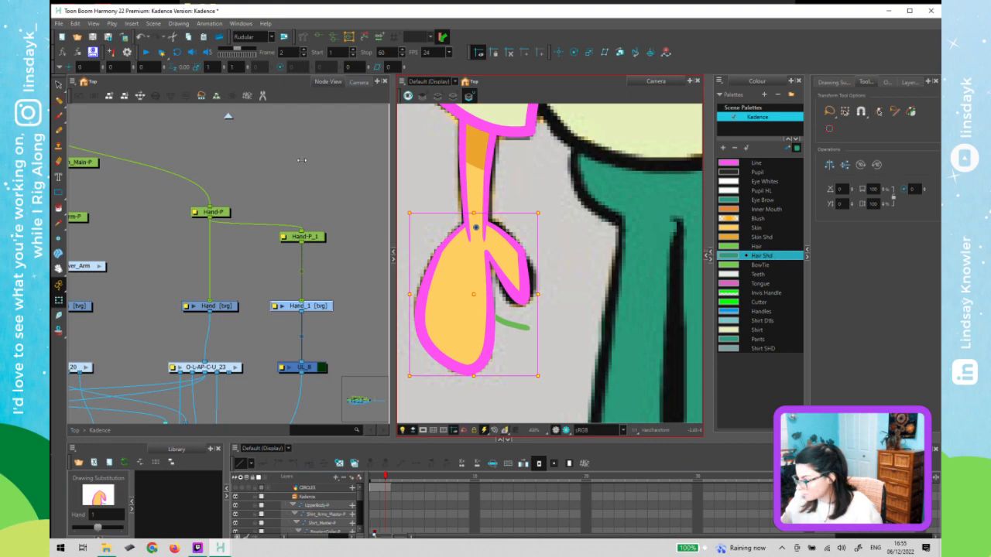
click(315, 196)
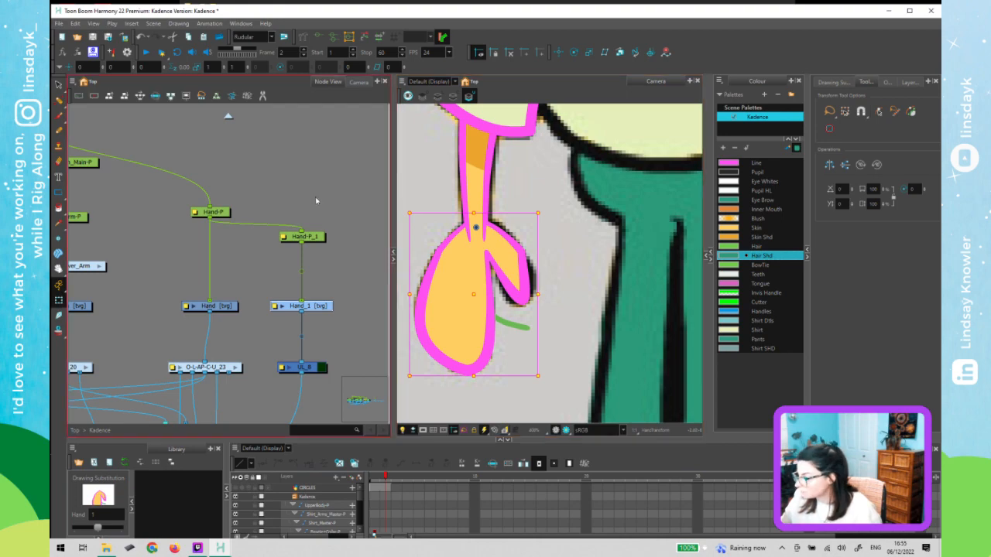
click(515, 333)
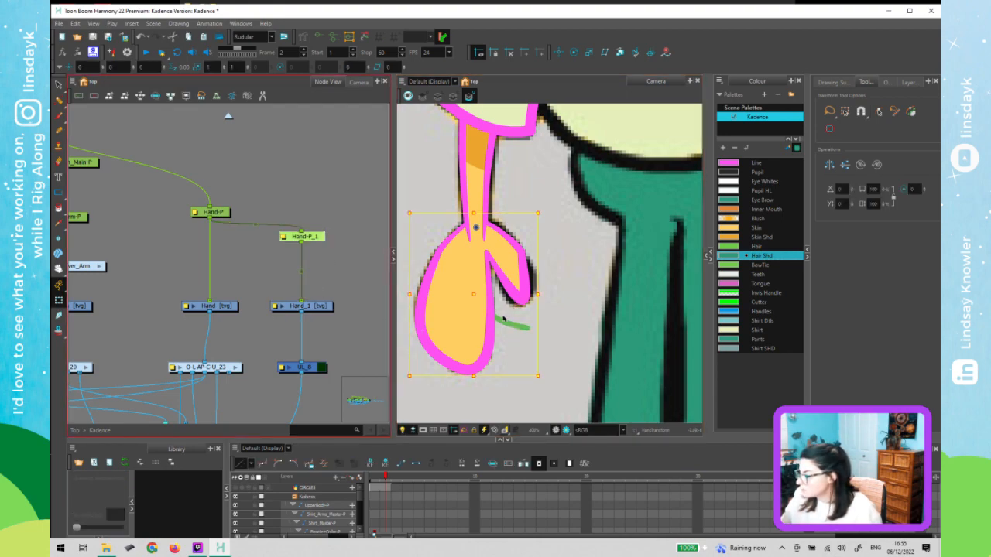
mouse_move(475, 298)
mouse_down()
mouse_move(498, 312)
mouse_move(537, 303)
mouse_move(471, 305)
mouse_move(465, 286)
mouse_move(498, 327)
mouse_up()
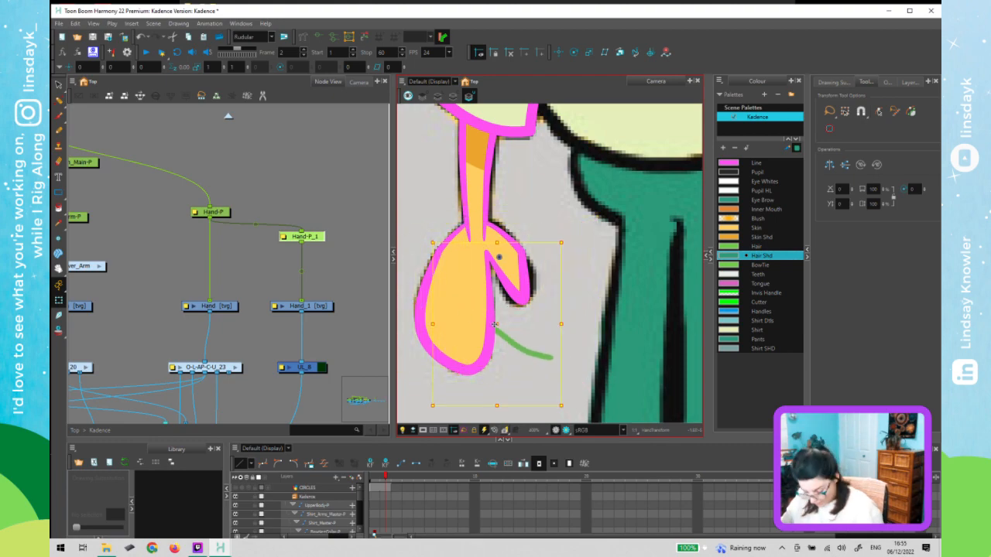
key(ctrl+z)
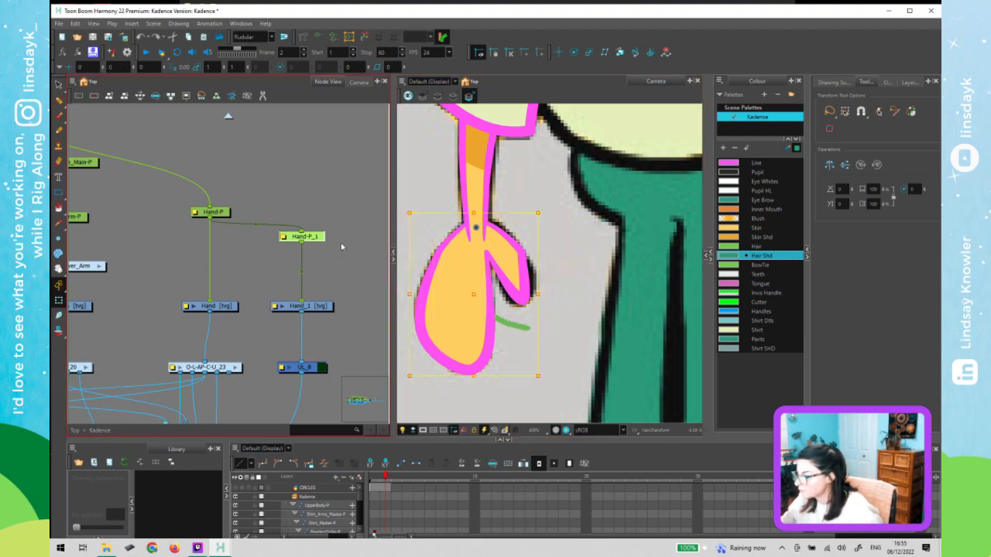
- Rename the Hand_1 drawing layer Hand_Overlay and copy the new name
click(336, 234)
click(296, 309)
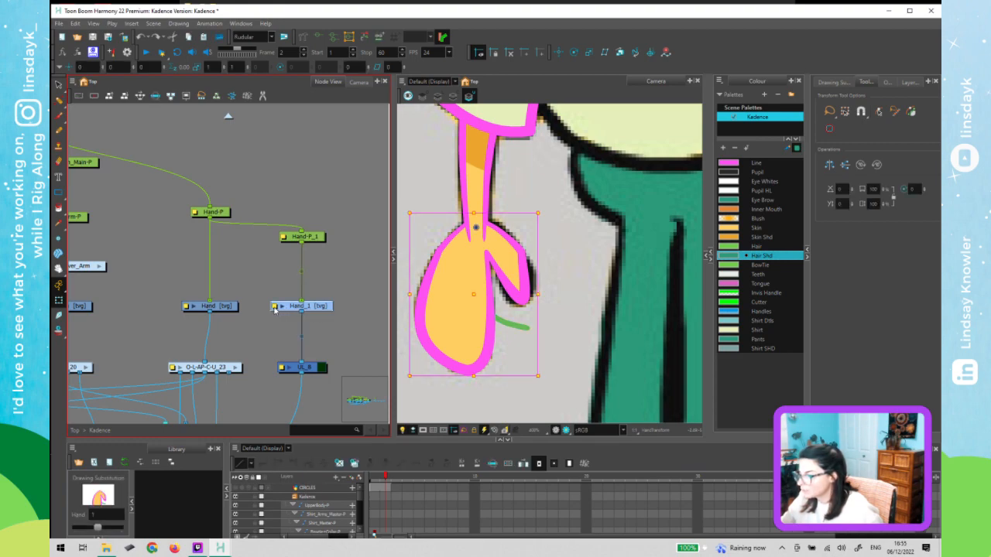
click(274, 307)
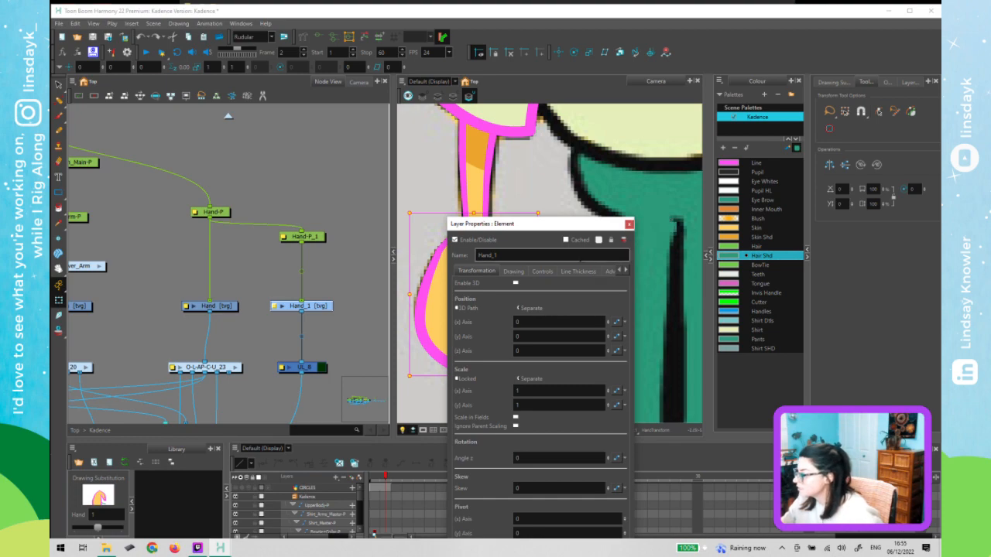
click(579, 258)
key(Caps_Lock)
key(Caps_Lock)
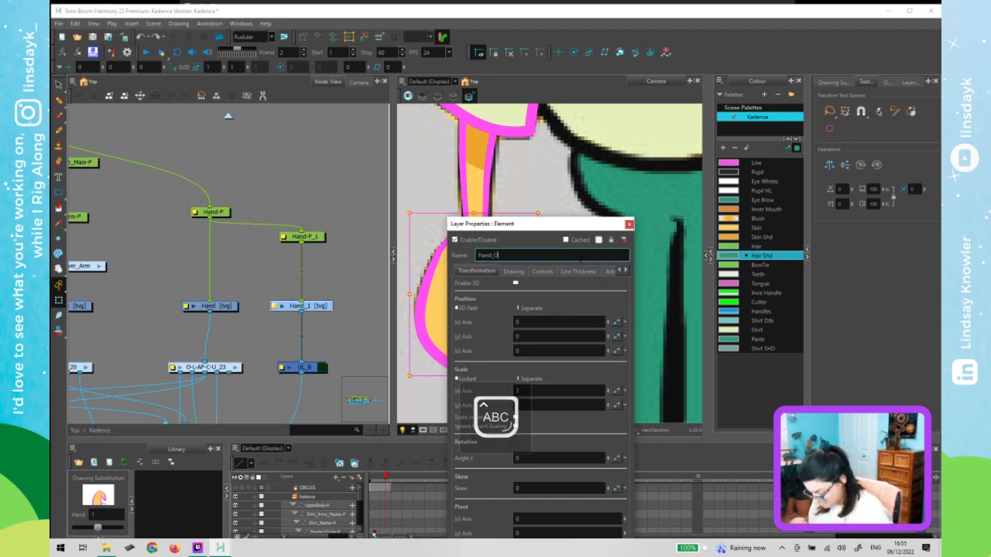
key(Caps_Lock)
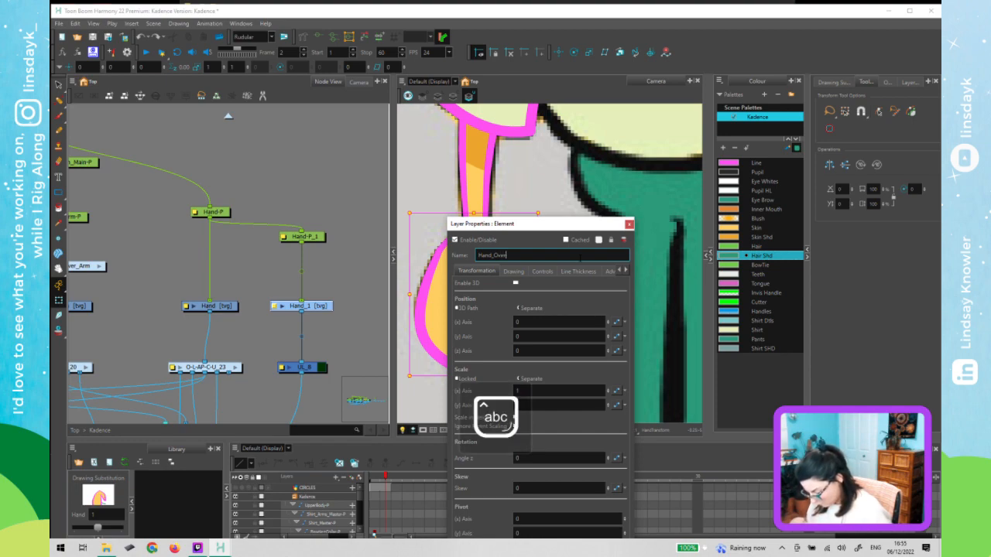
text(Overlay)
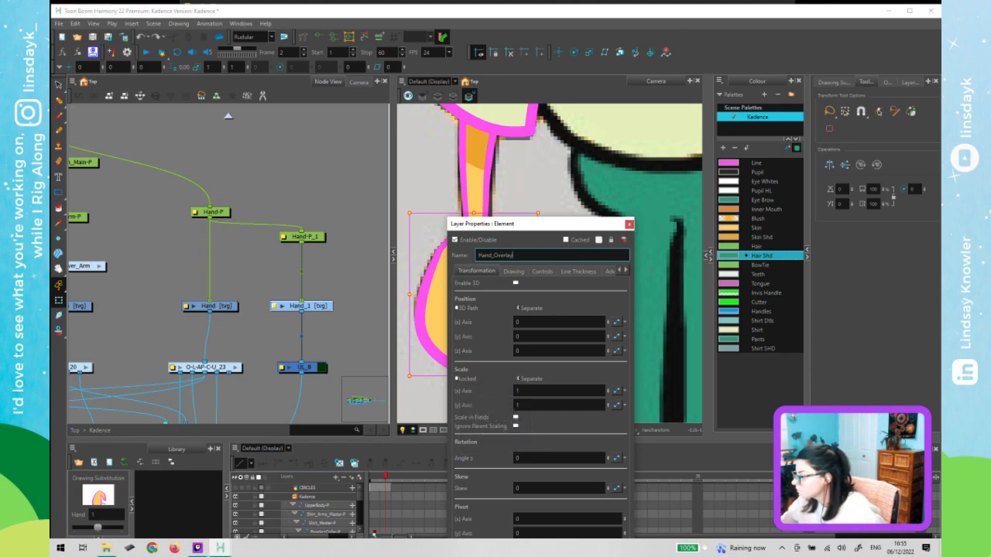
drag(558, 260, 467, 263)
key(ctrl+c)
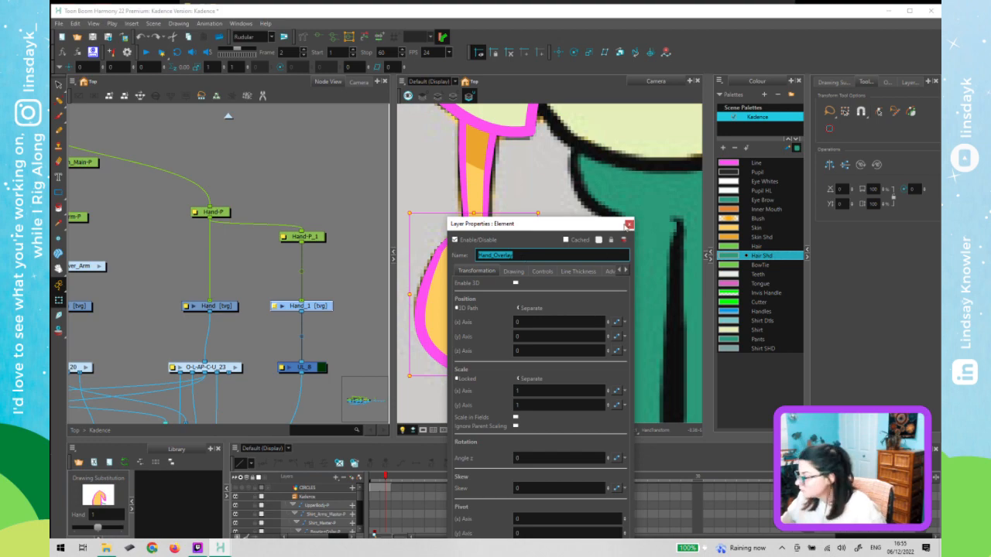
- Rename the Hand-P_1 peg Hand_Overlay-P, reusing the copied drawing layer name
click(629, 225)
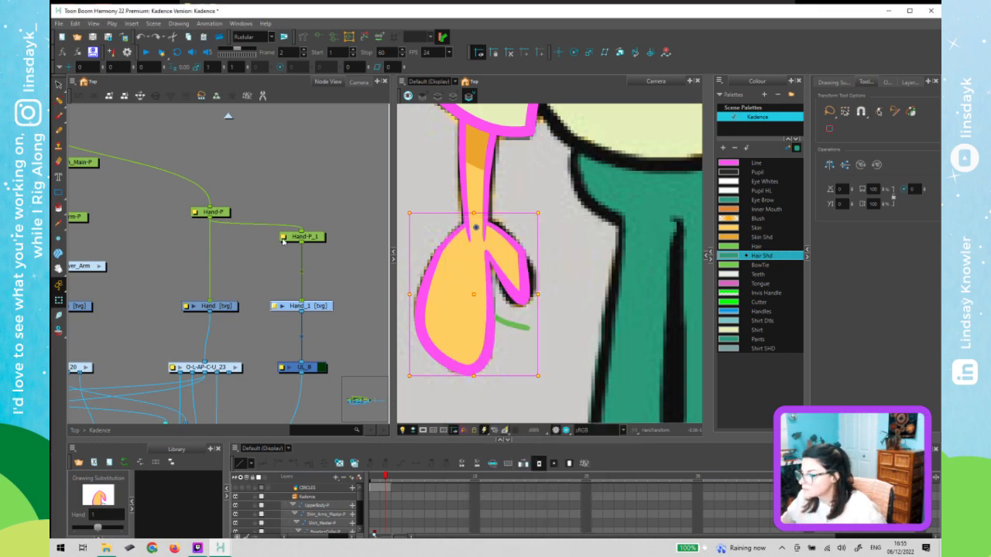
double_click(285, 240)
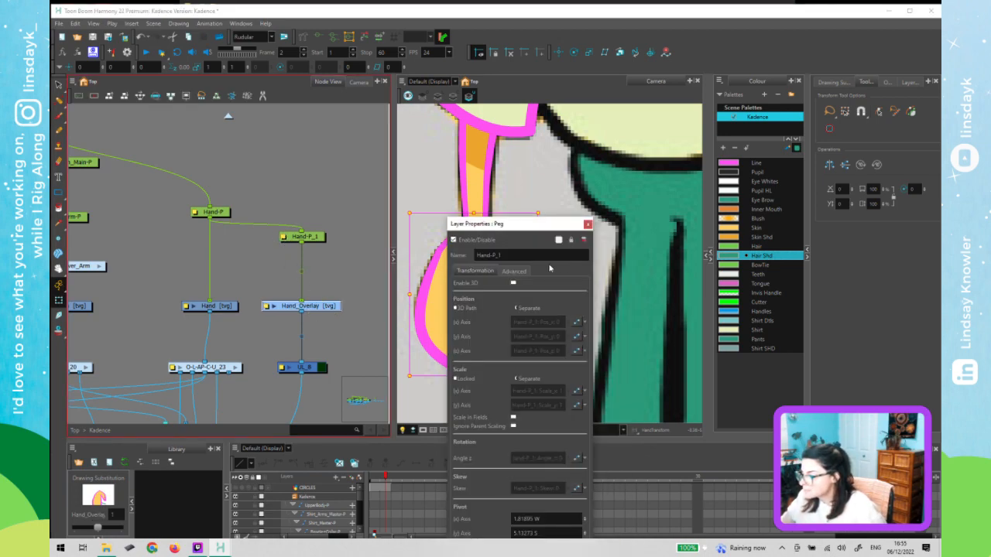
mouse_move(490, 254)
mouse_down()
mouse_move(481, 255)
mouse_move(500, 267)
mouse_up()
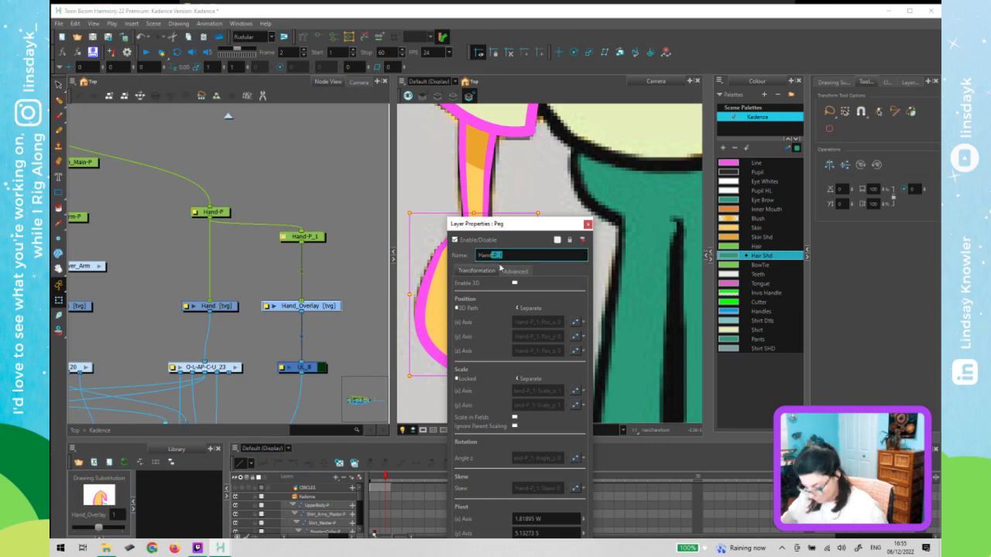
click(490, 254)
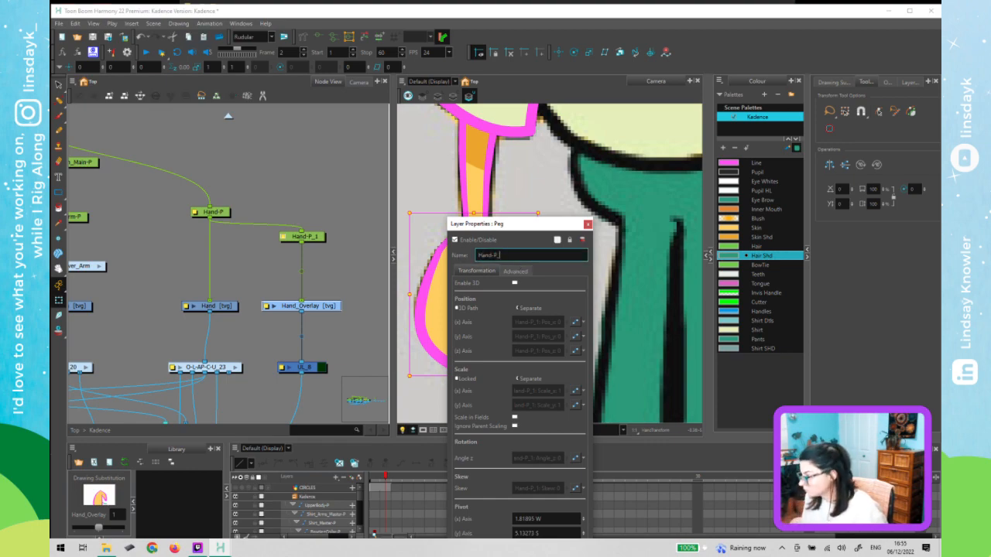
key(BackSpace)
key(BackSpace)
key(BackSpace)
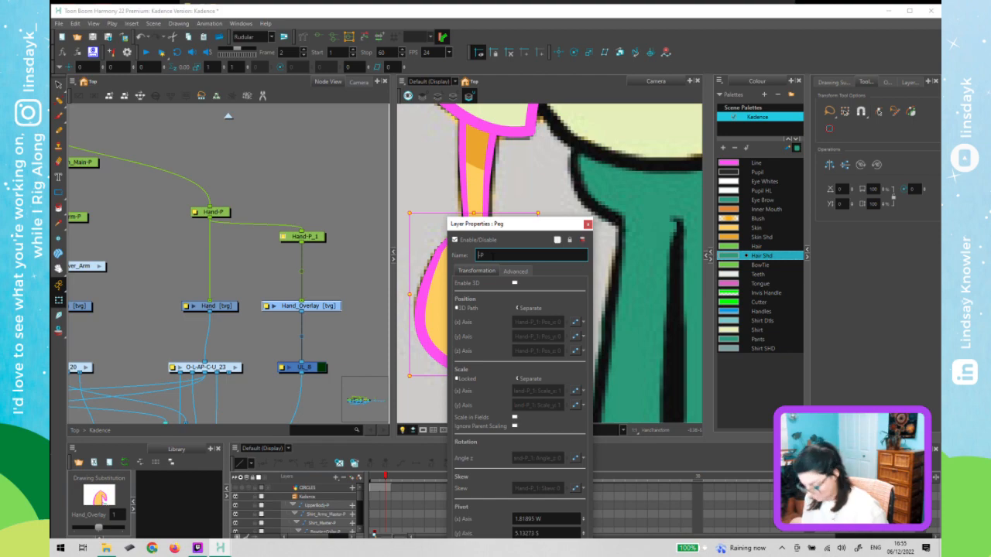
key(ctrl+v)
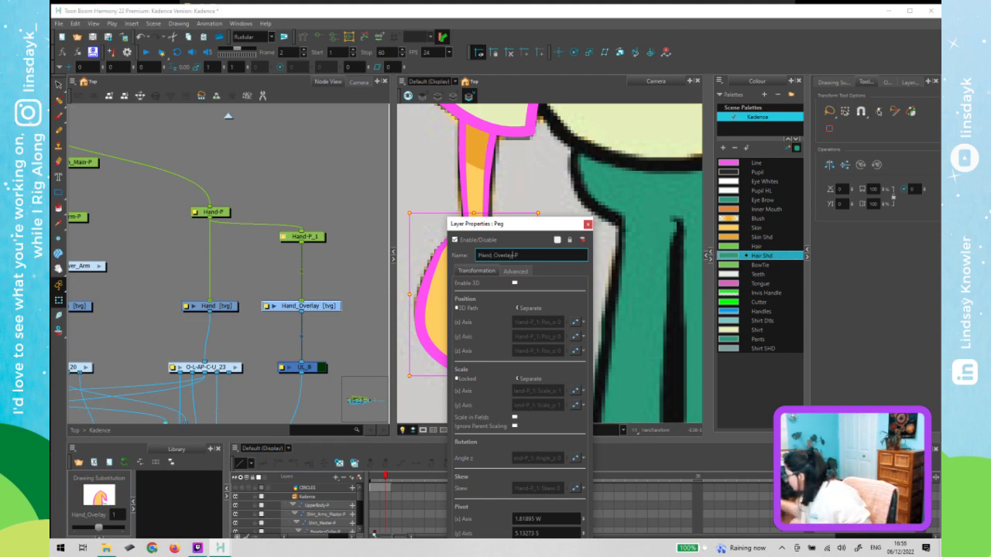
click(587, 224)
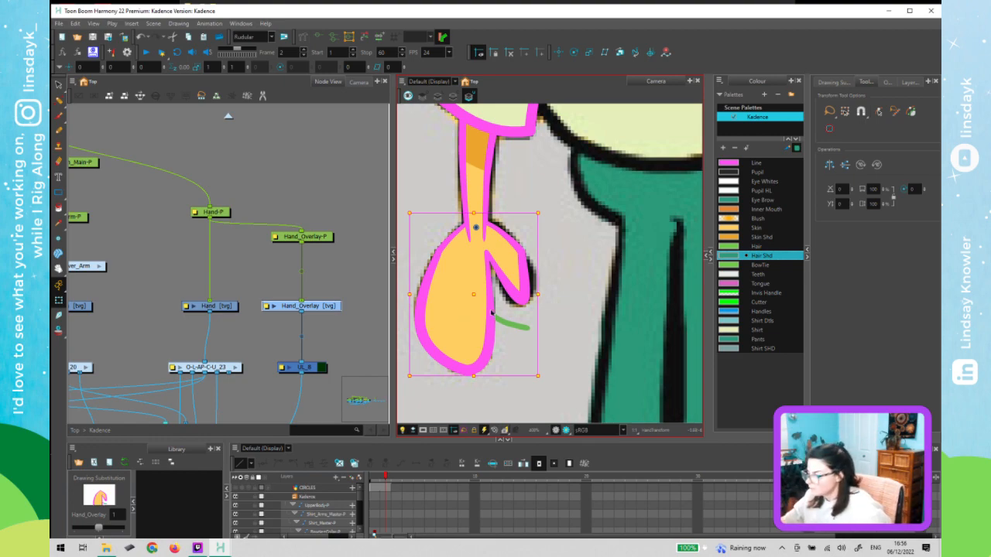
- Try moving the hand with the Hand-P peg in the Camera view and undo the move
click(278, 258)
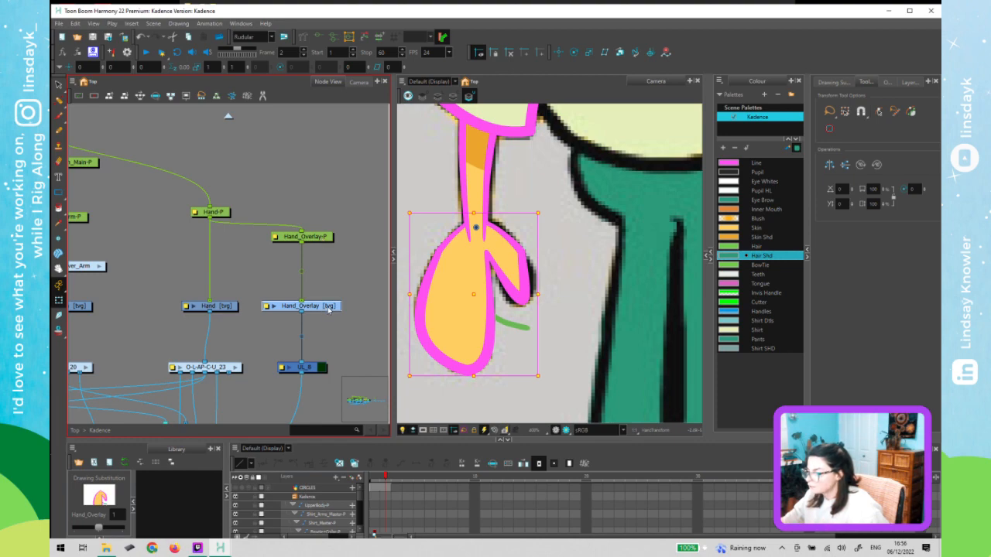
click(630, 345)
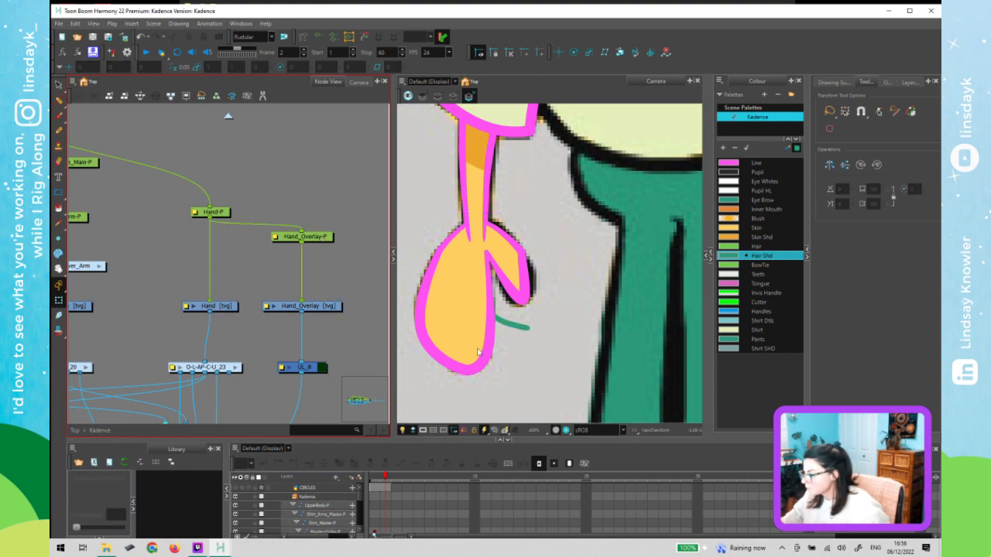
click(224, 214)
drag(474, 297, 453, 296)
key(ctrl+z)
- Test nudging the Hand_Overlay-P peg forward in front of the hand and back behind it
click(324, 238)
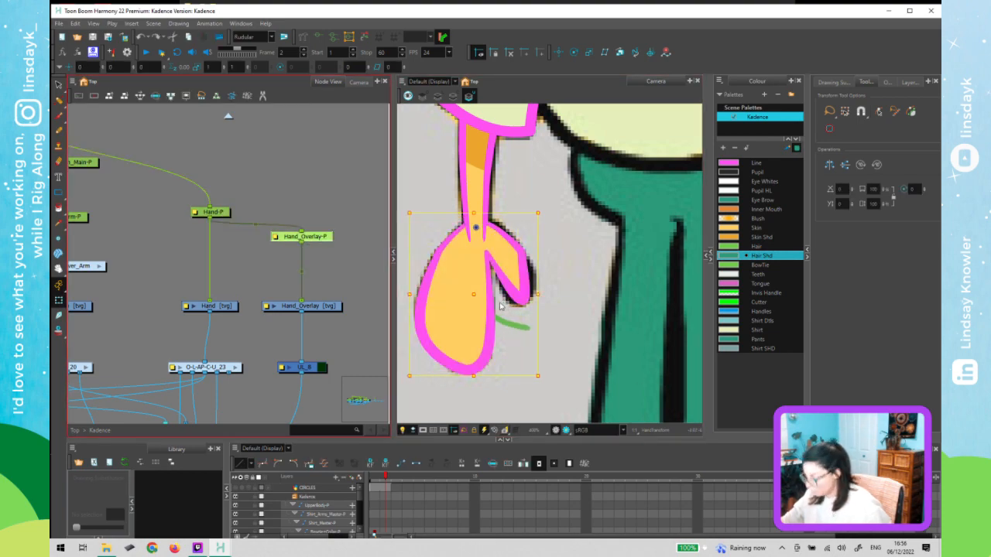
key(alt+Down)
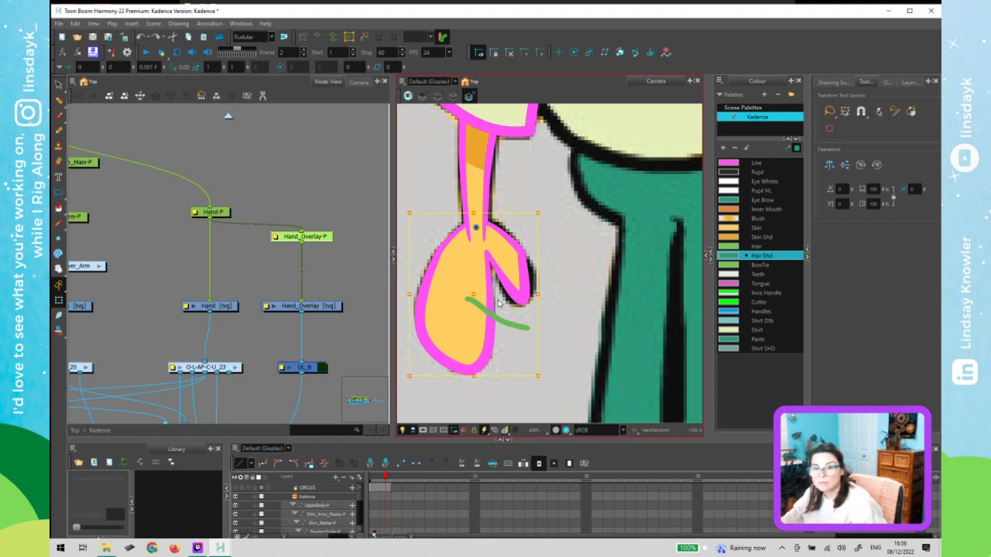
key(alt+Up)
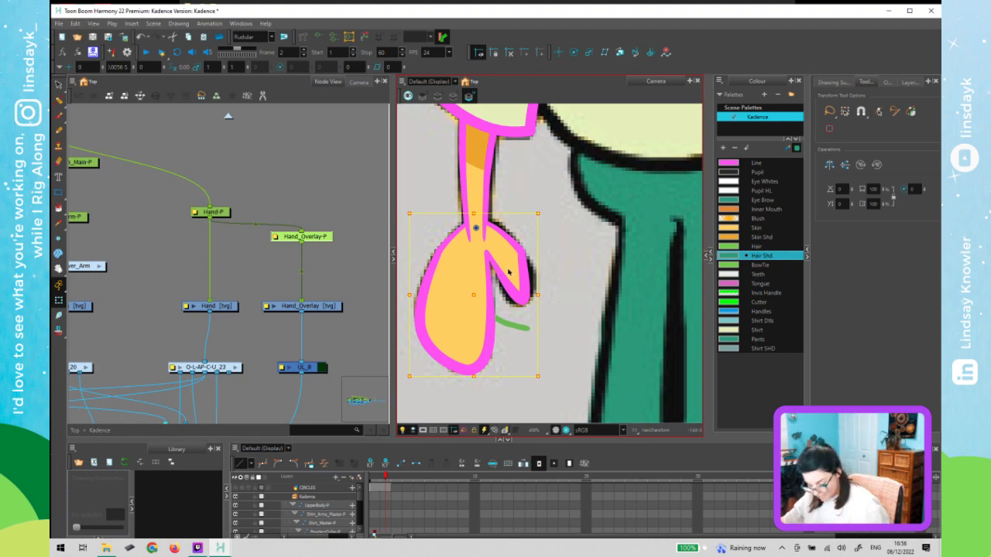
click(230, 262)
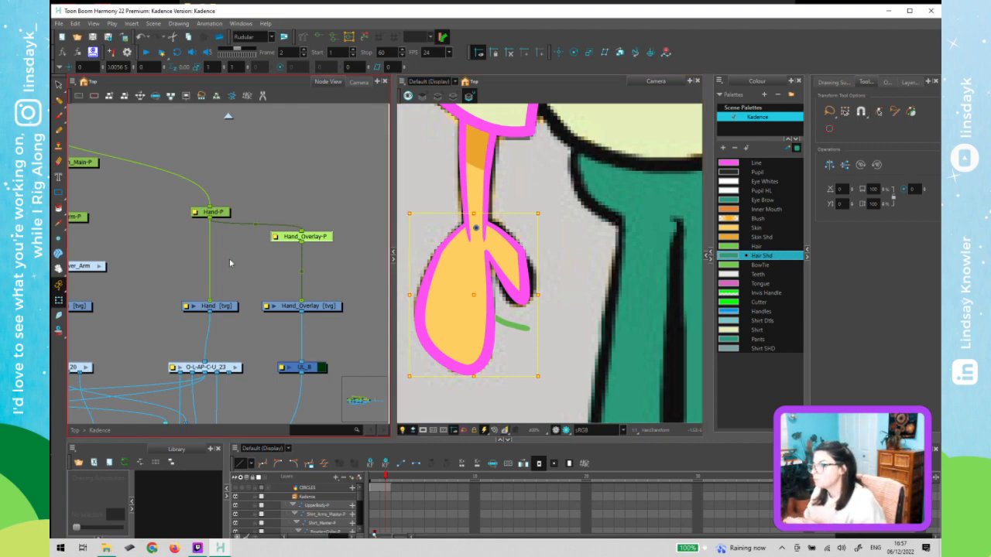
click(260, 270)
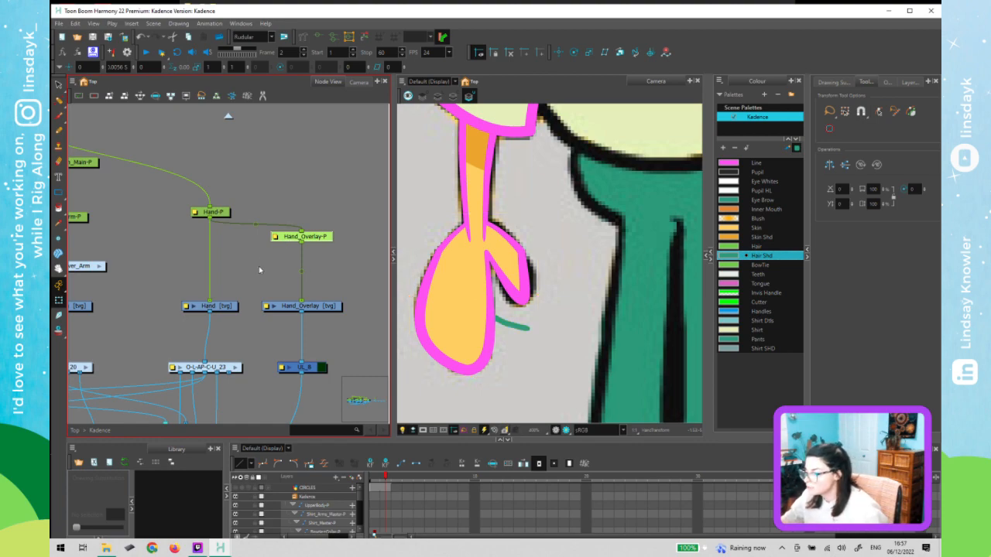
- Group the arm's whole node network, from its master peg down to Arm_Composite, in the Node View
scroll(264, 265, down, 5)
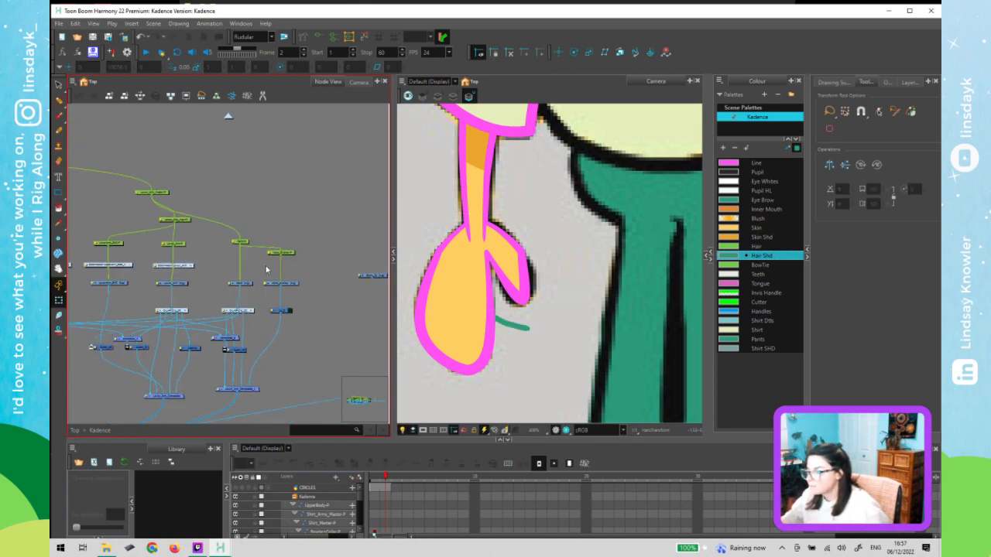
scroll(265, 269, down, 4)
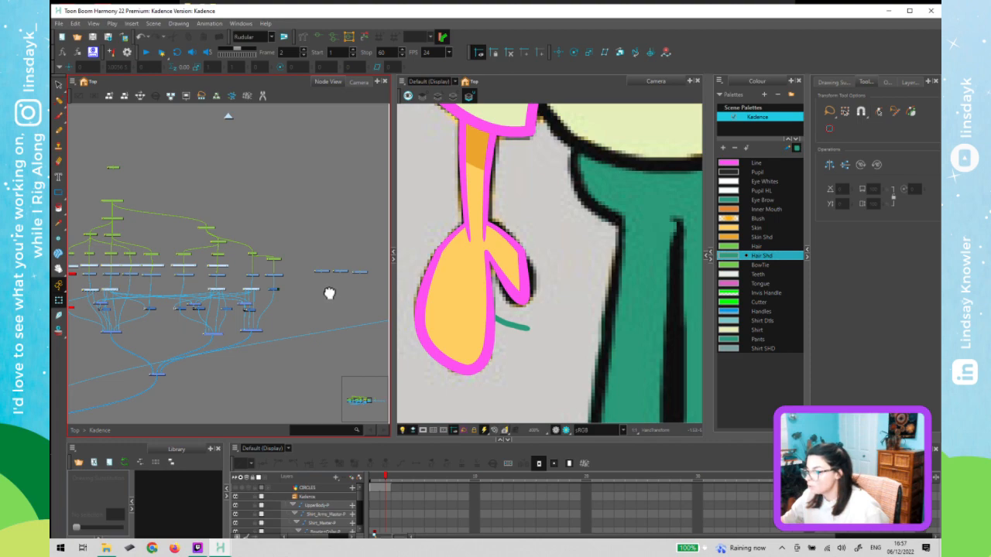
scroll(348, 288, up, 2)
scroll(103, 239, up, 2)
drag(102, 239, 134, 308)
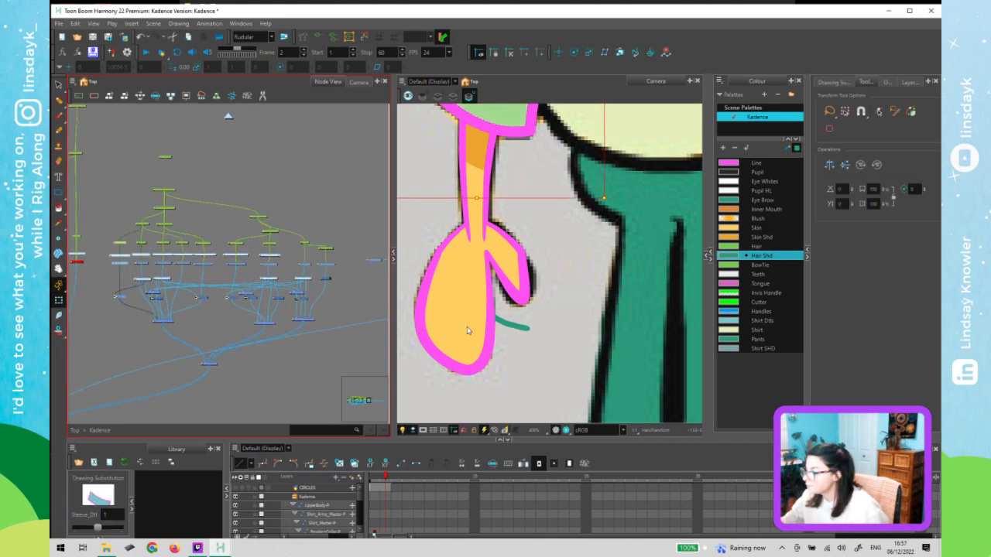
scroll(472, 329, down, 2)
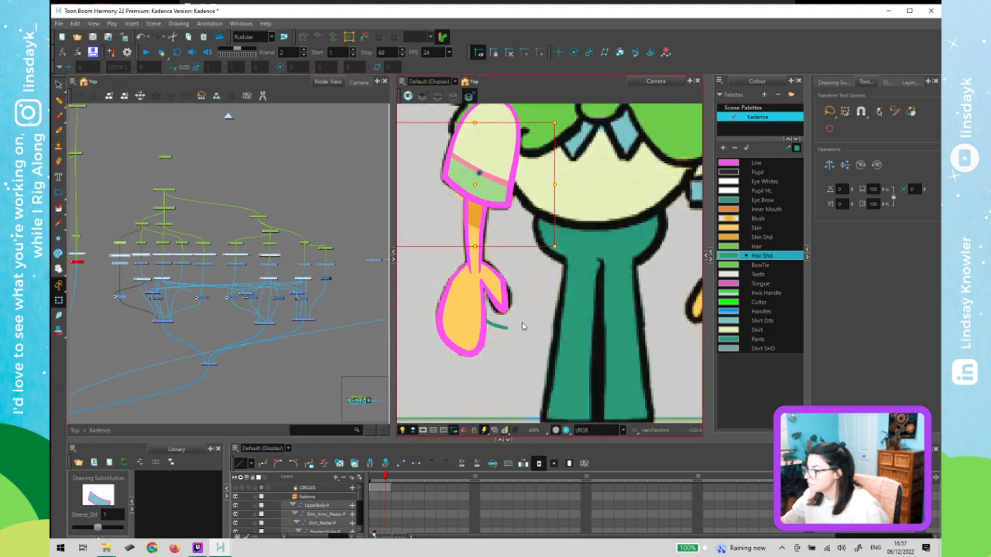
click(183, 183)
drag(104, 177, 325, 344)
drag(341, 380, 338, 361)
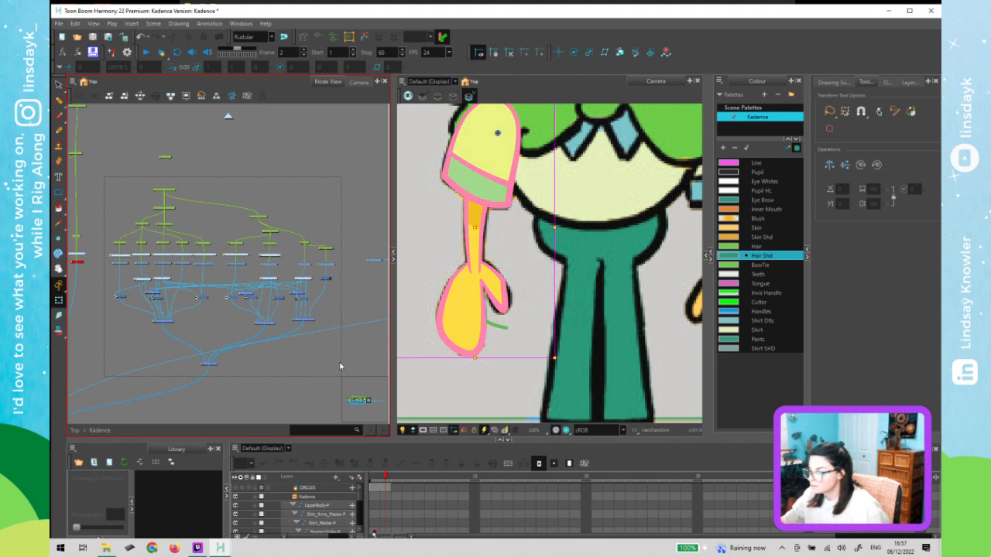
key(Delete)
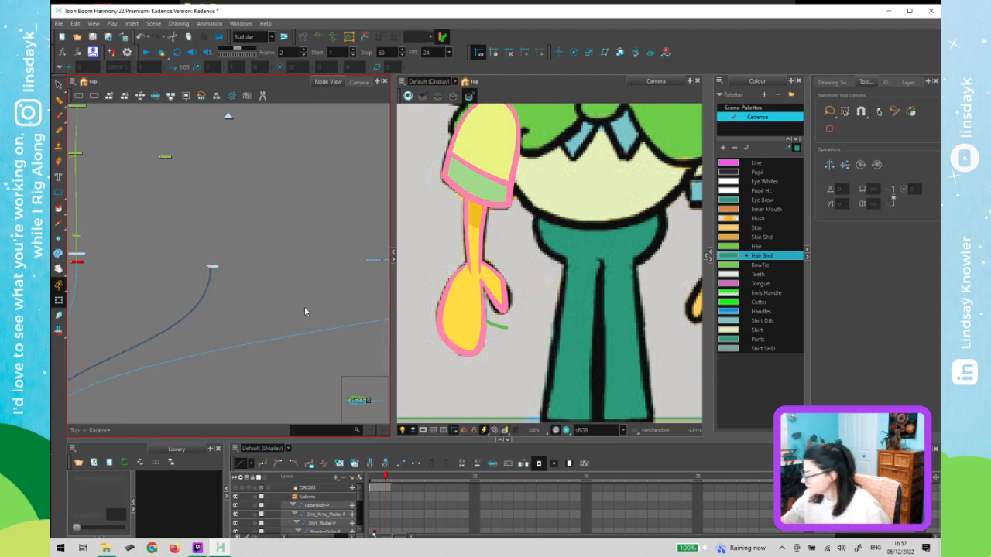
- Enter the new arm group and spread Multi-Port-Out and the extra Composite apart below Arm_Composite
scroll(217, 277, up, 4)
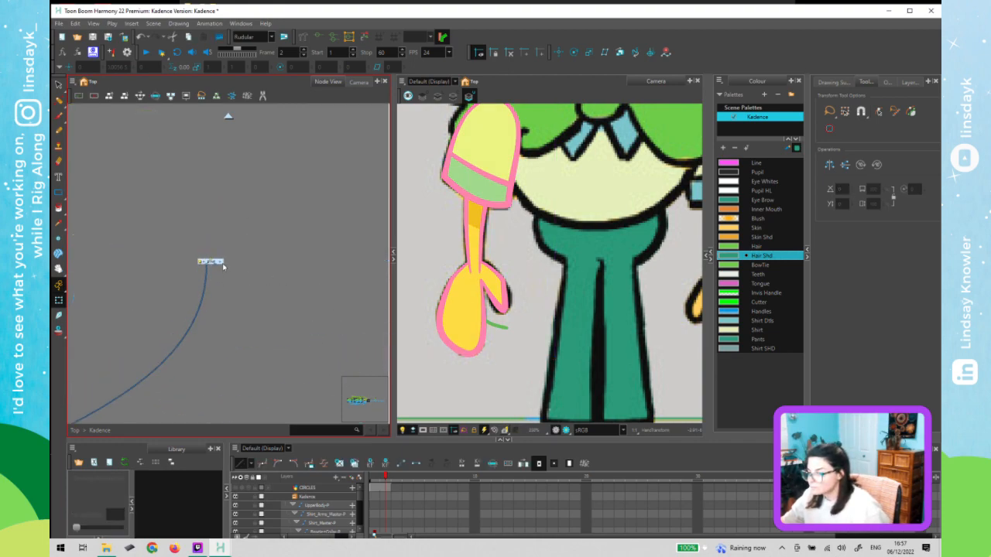
click(221, 266)
scroll(220, 277, down, 5)
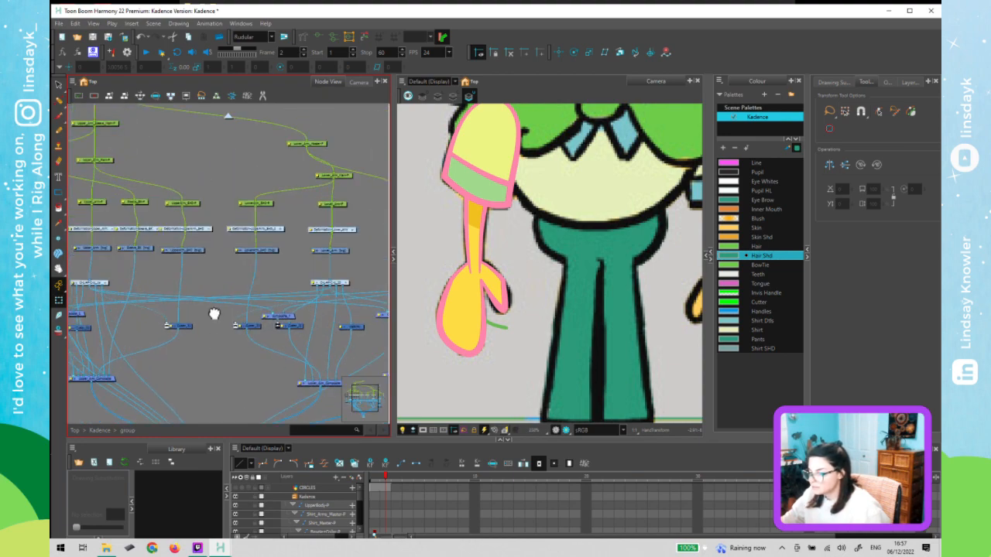
drag(215, 315, 226, 171)
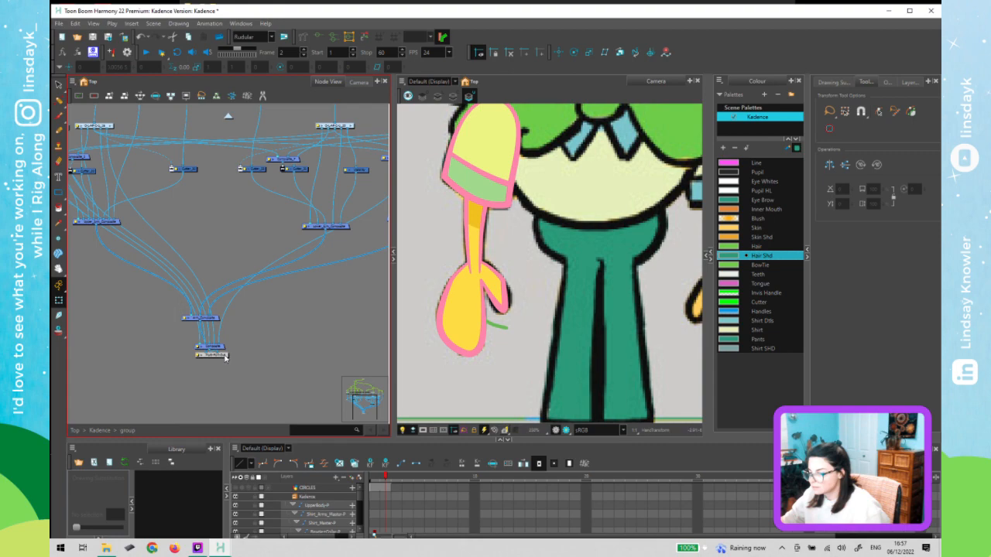
drag(211, 354, 207, 389)
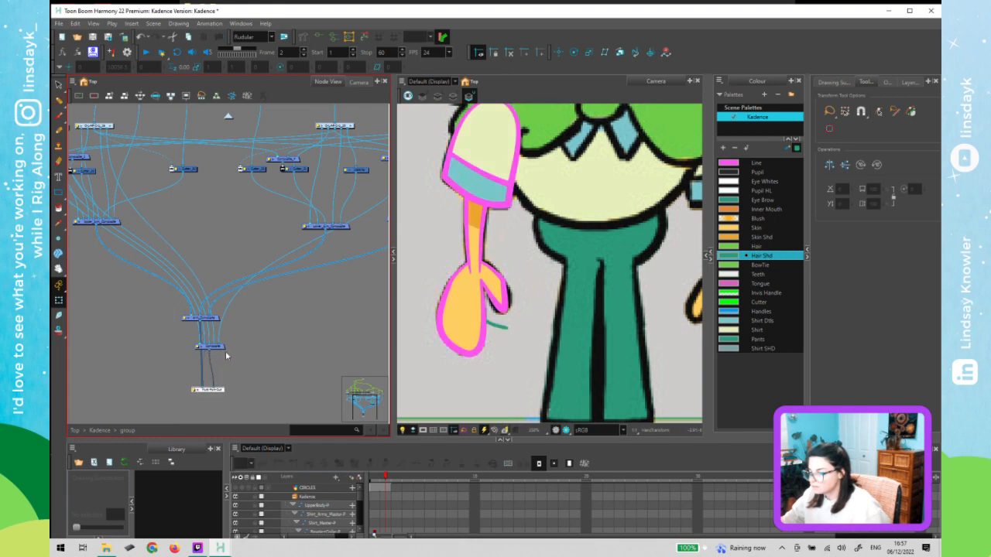
drag(241, 351, 288, 338)
- Disconnect the extra Composite from Multi-Port-Out and delete it, keeping Arm_Composite connected
scroll(283, 340, down, 2)
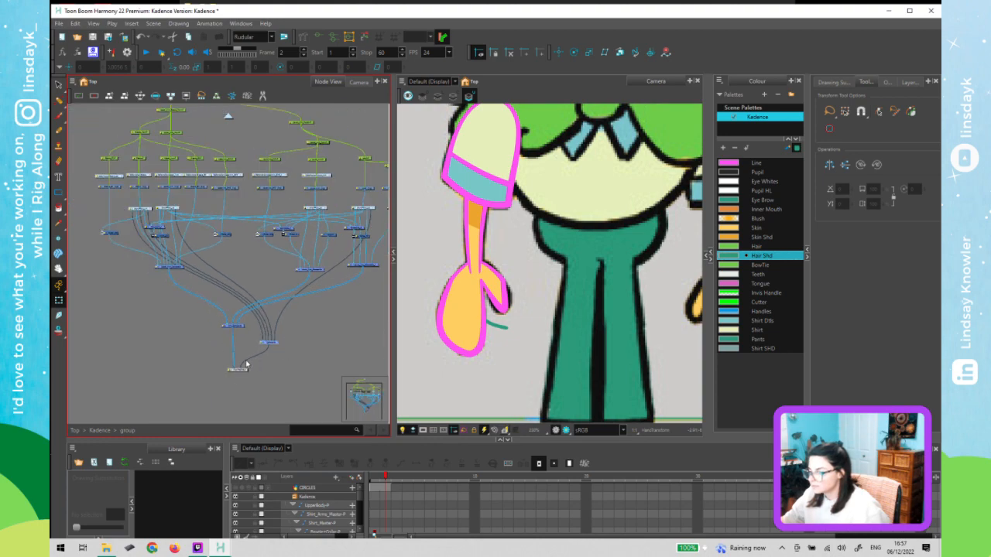
scroll(248, 365, up, 2)
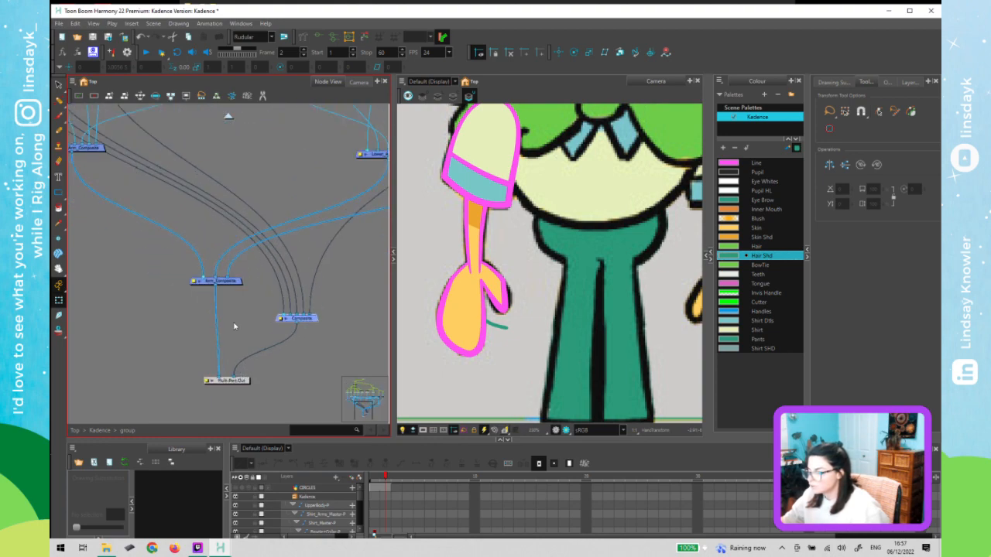
scroll(235, 326, up, 1)
scroll(238, 321, down, 4)
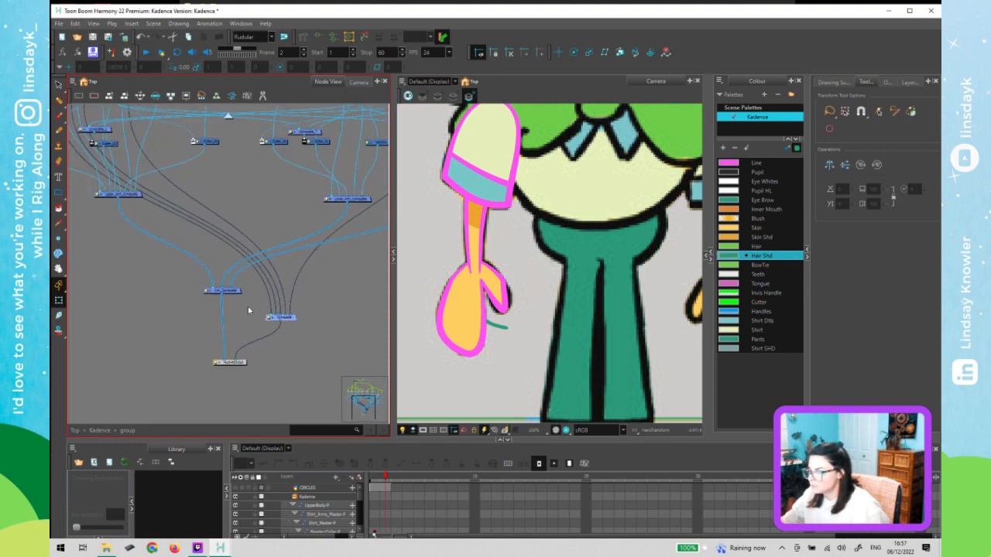
mouse_move(257, 337)
mouse_down()
mouse_move(247, 343)
mouse_move(269, 321)
mouse_up()
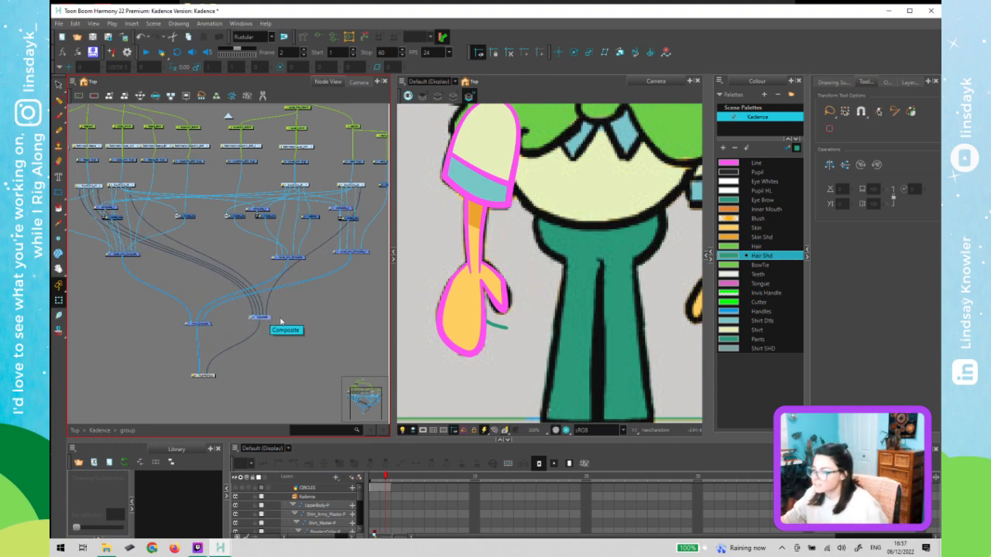
scroll(275, 316, down, 2)
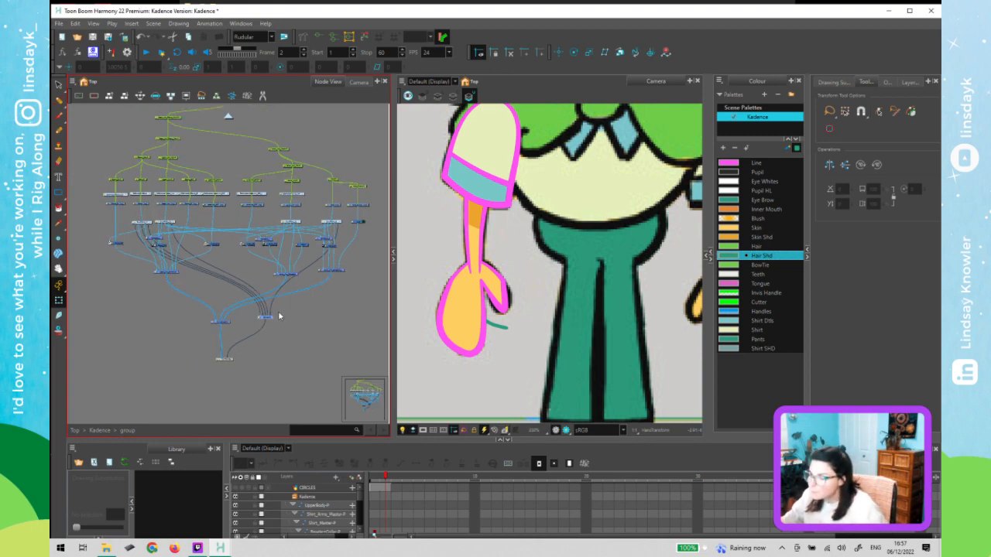
drag(261, 334, 271, 325)
click(283, 309)
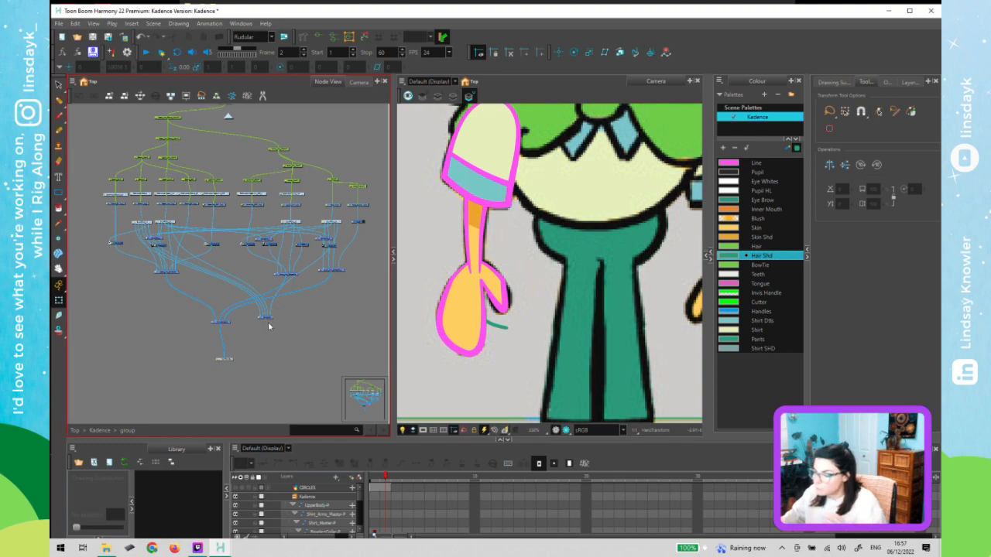
drag(259, 331, 260, 330)
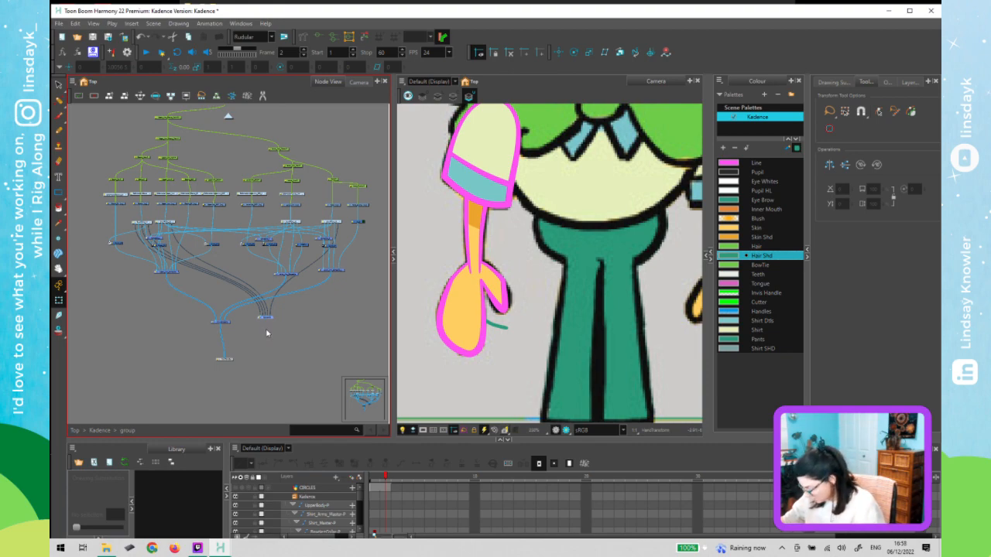
key(Delete)
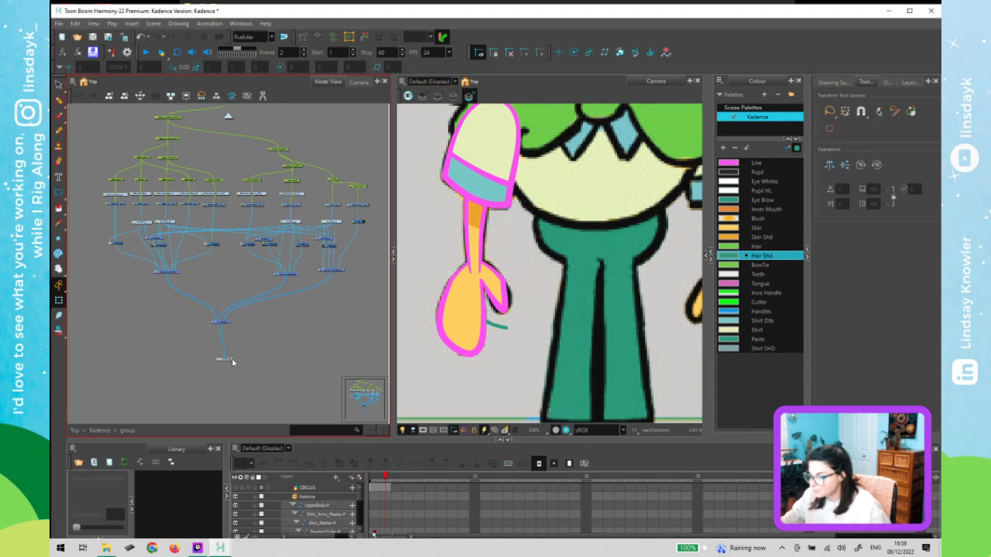
- Straighten Multi-Port-Out below Arm_Composite and connect the Hand-P peg to it as an additional output port
click(229, 363)
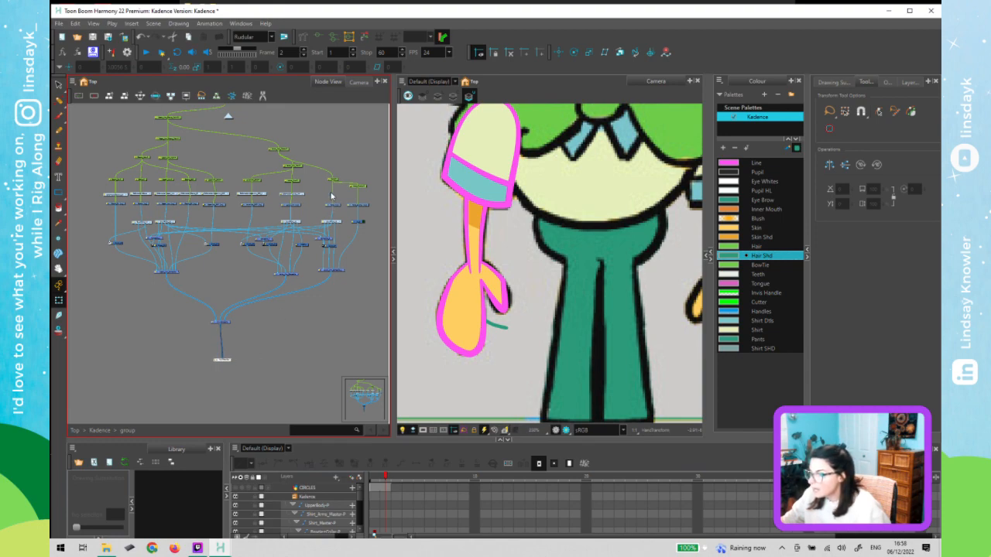
drag(327, 185, 223, 363)
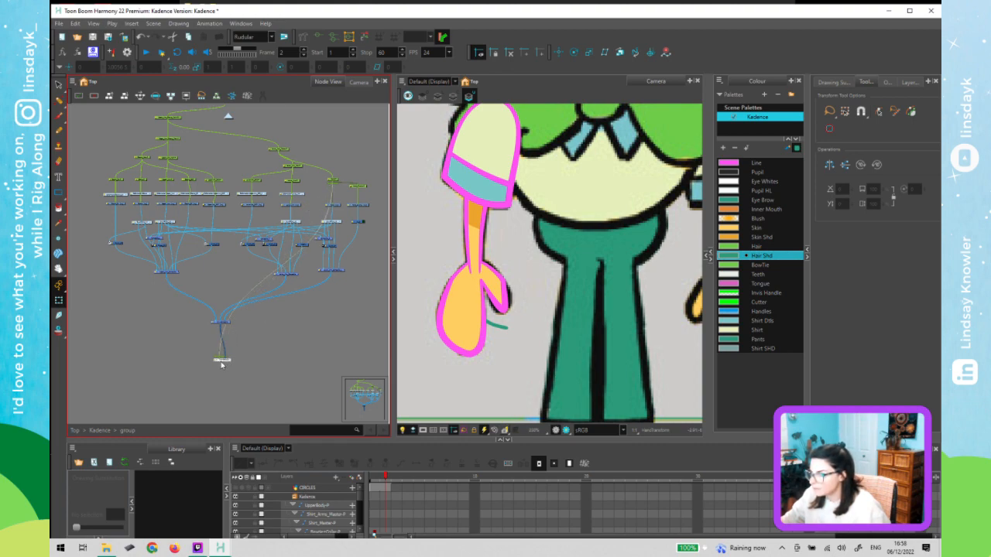
scroll(221, 364, up, 5)
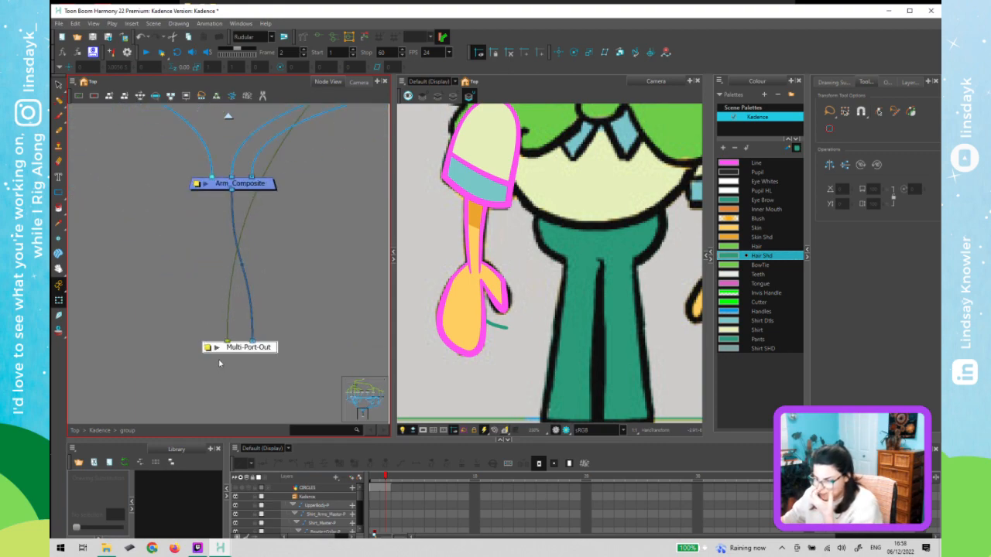
- Show Multi-Port-Out's preview and try swapping the order of its Hand-P and Arm_Composite ports
click(217, 348)
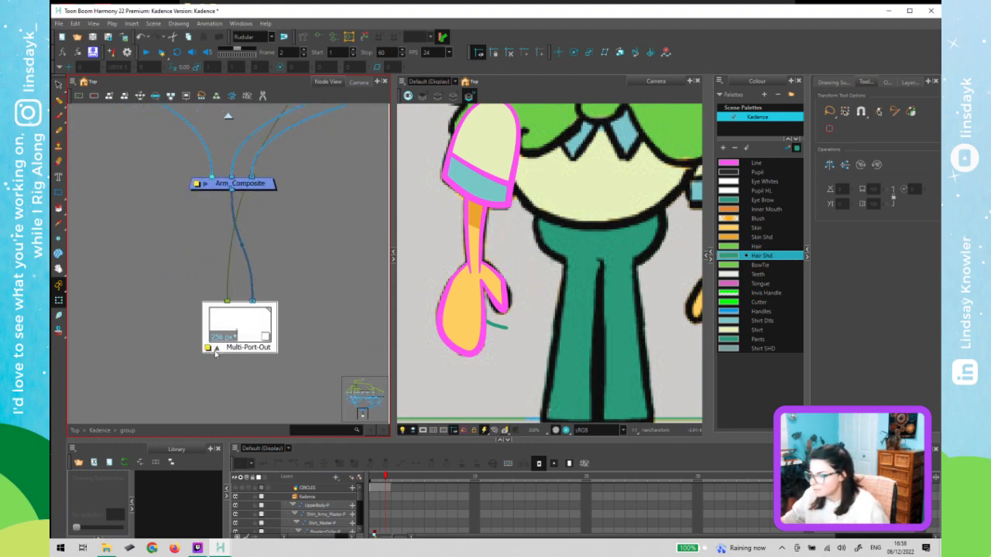
scroll(229, 335, up, 10)
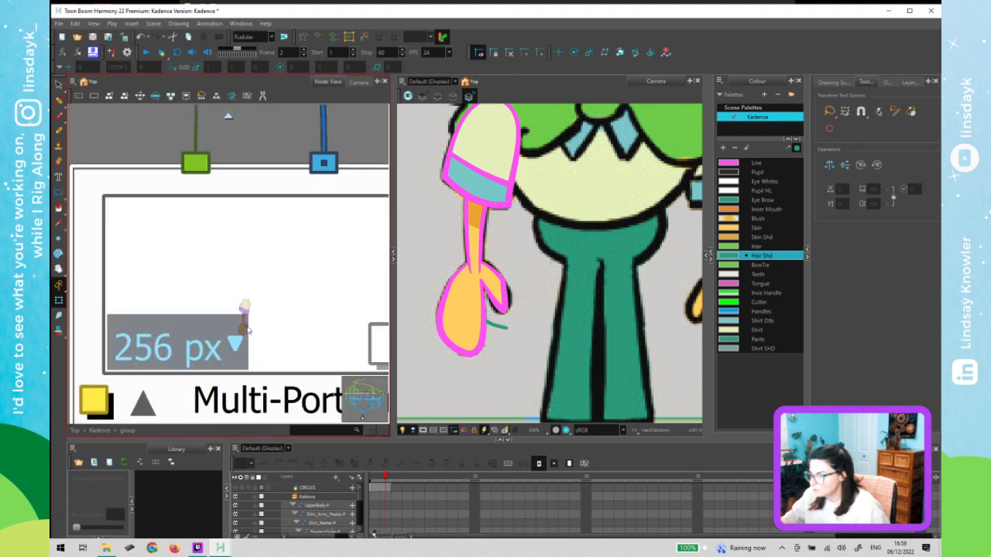
scroll(234, 288, down, 8)
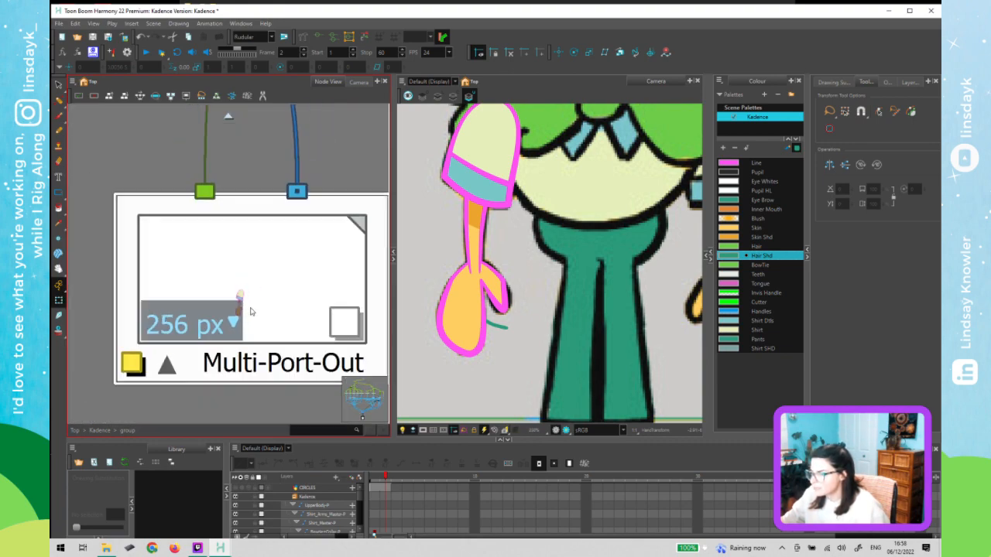
scroll(247, 321, down, 3)
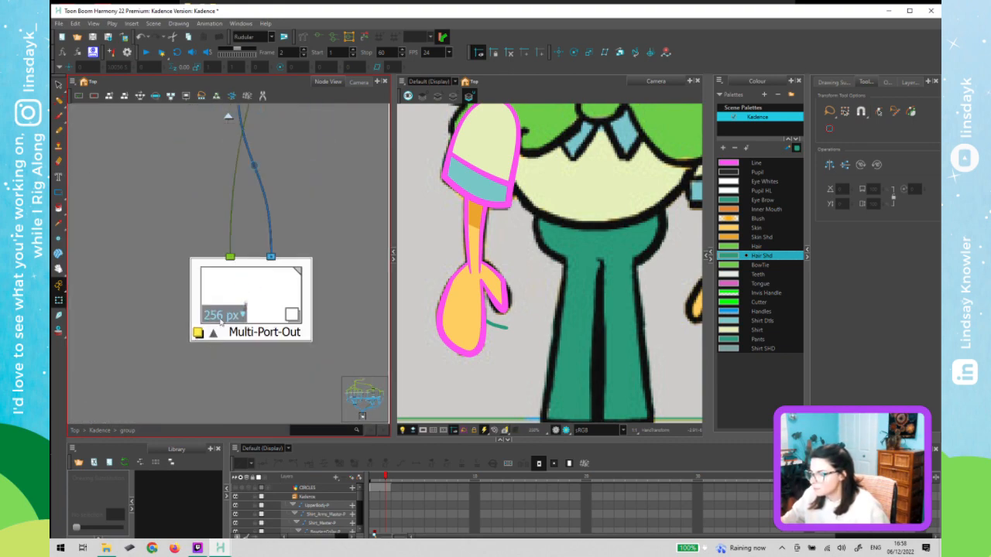
scroll(236, 304, up, 2)
drag(231, 250, 287, 241)
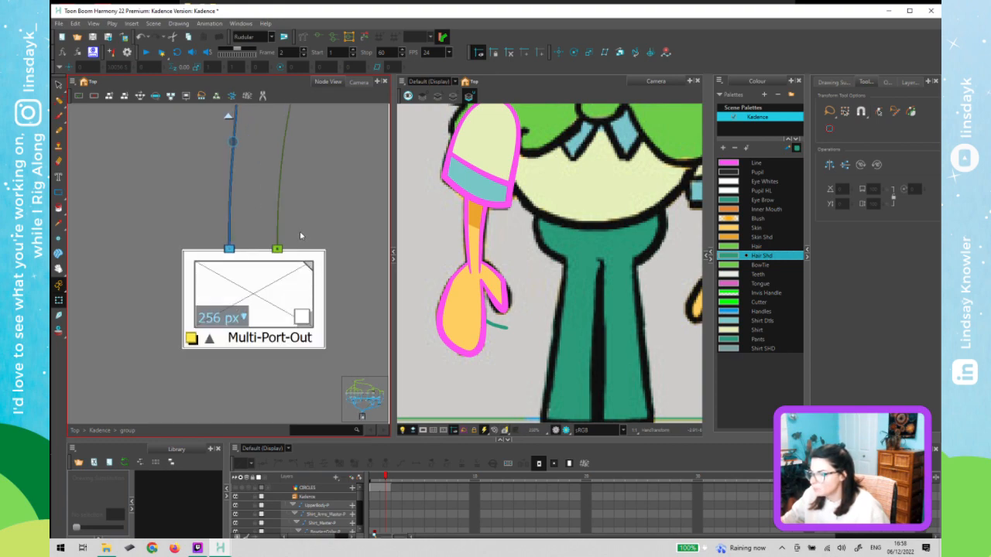
click(212, 341)
scroll(214, 344, down, 5)
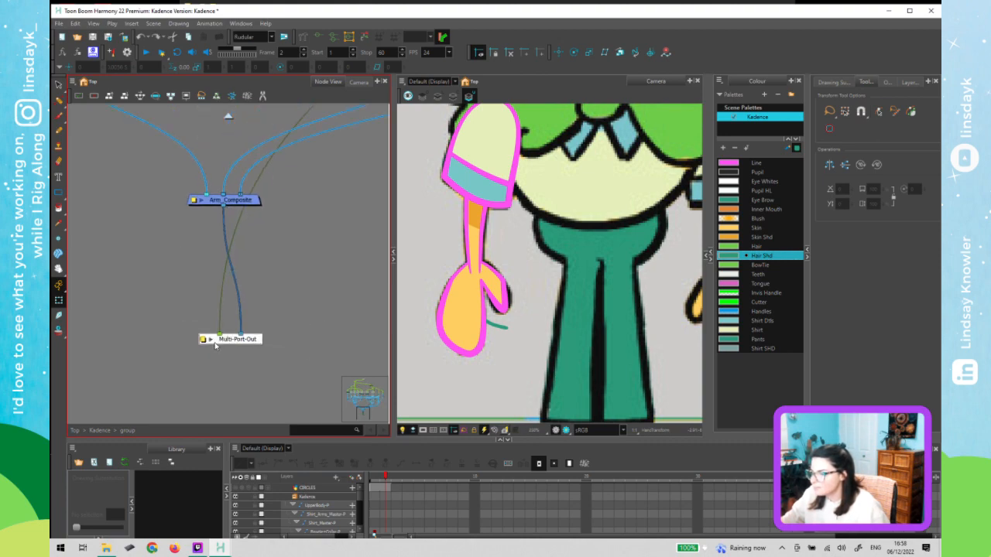
- Space out the group's input node, the lower arm's master peg and Arm_Composite to tidy the network layout
scroll(256, 279, down, 2)
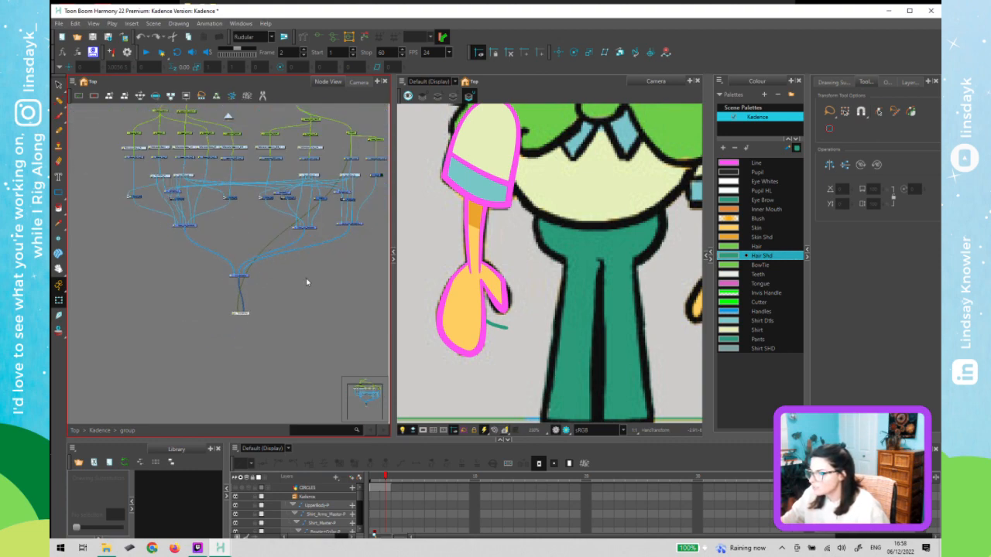
scroll(284, 327, down, 3)
scroll(289, 317, down, 1)
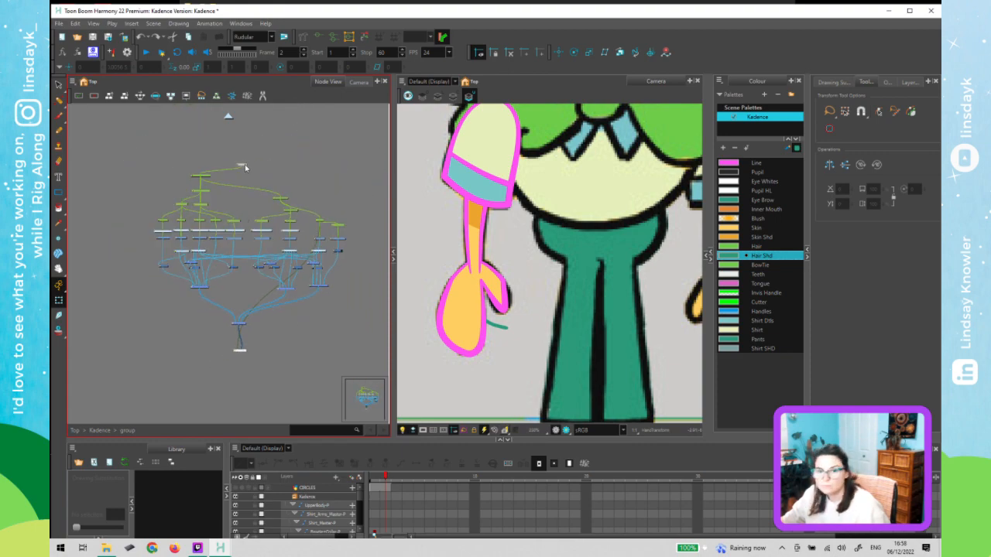
drag(245, 165, 236, 151)
click(266, 149)
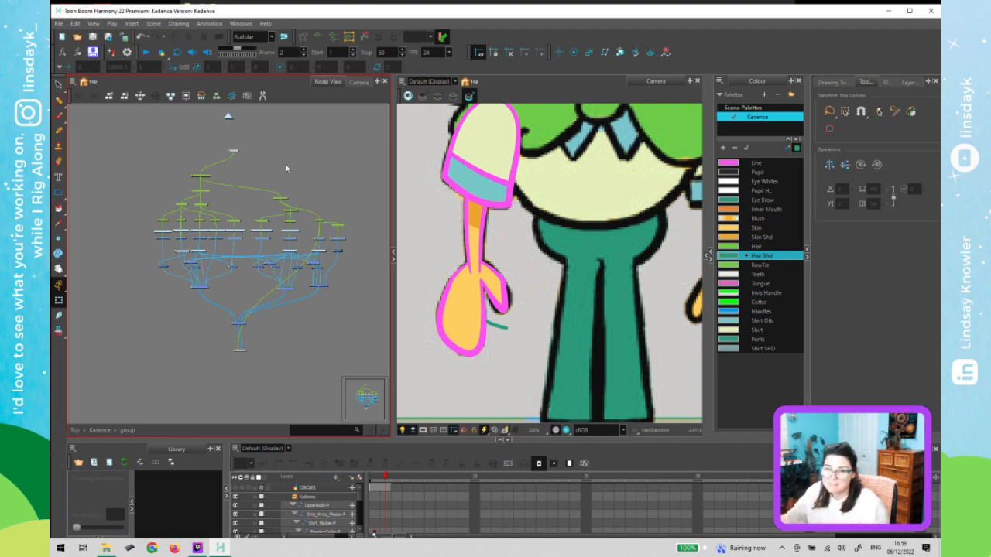
click(283, 200)
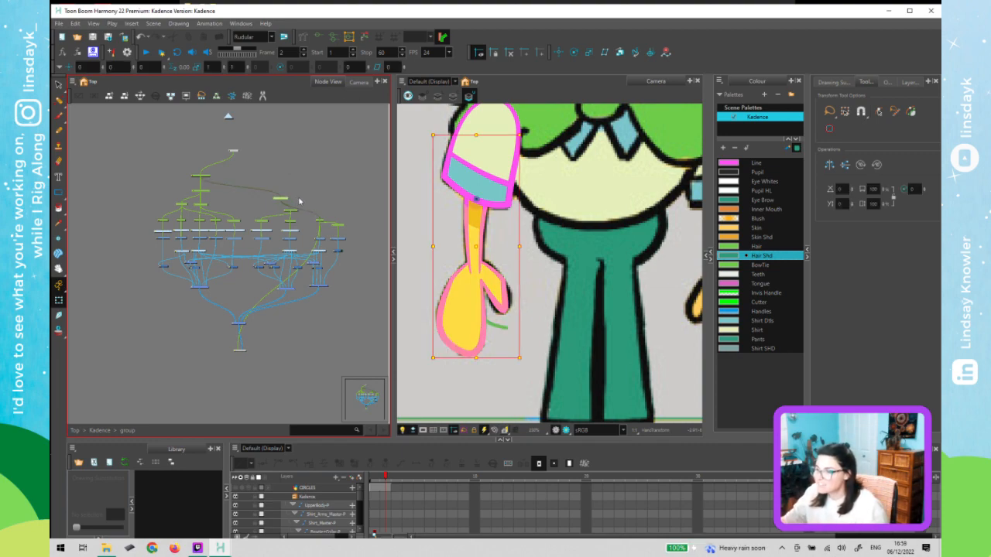
drag(285, 200, 301, 193)
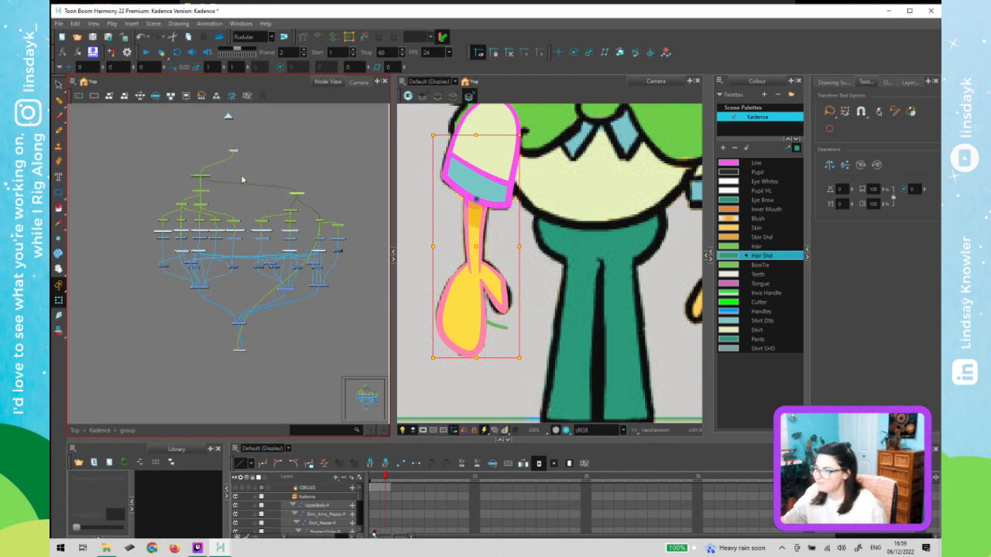
drag(234, 151, 241, 143)
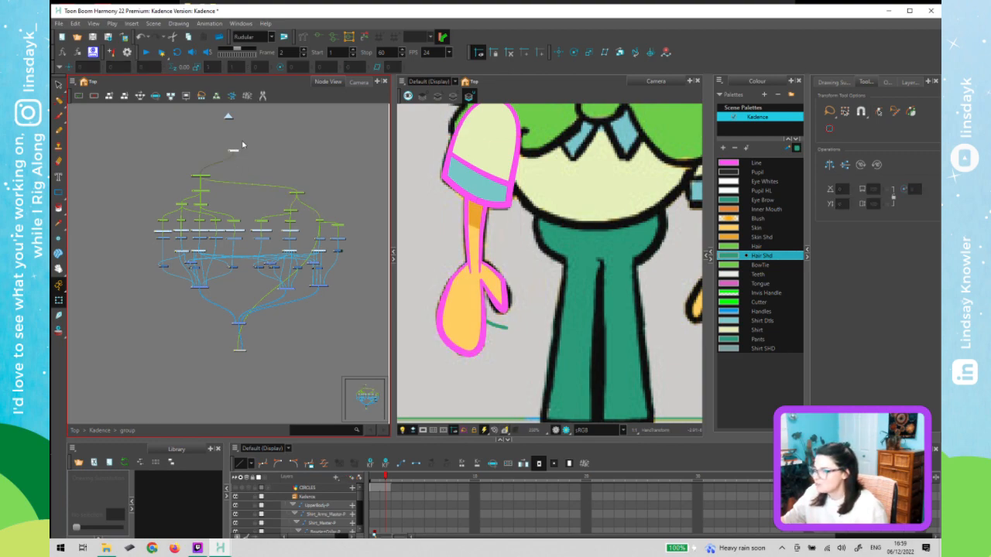
click(288, 310)
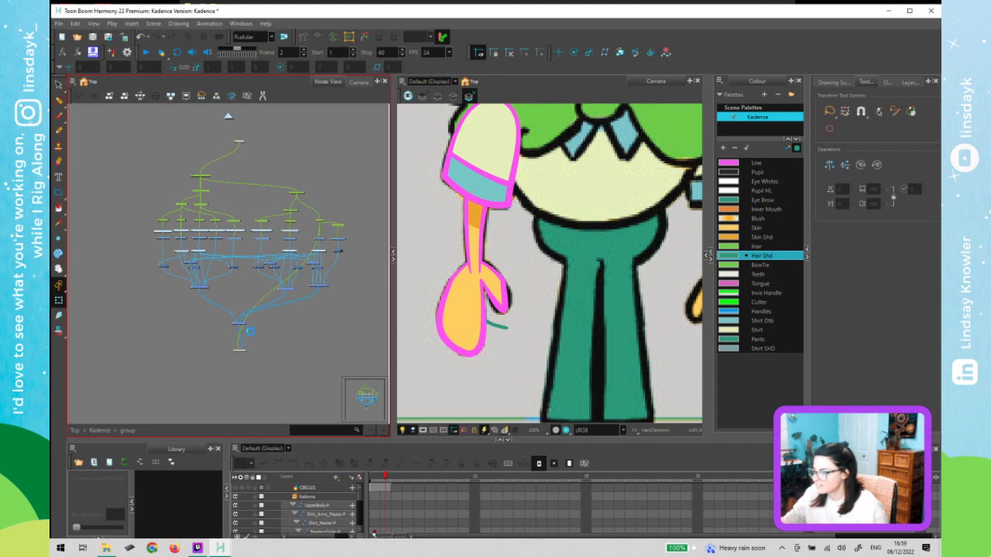
drag(244, 324, 255, 329)
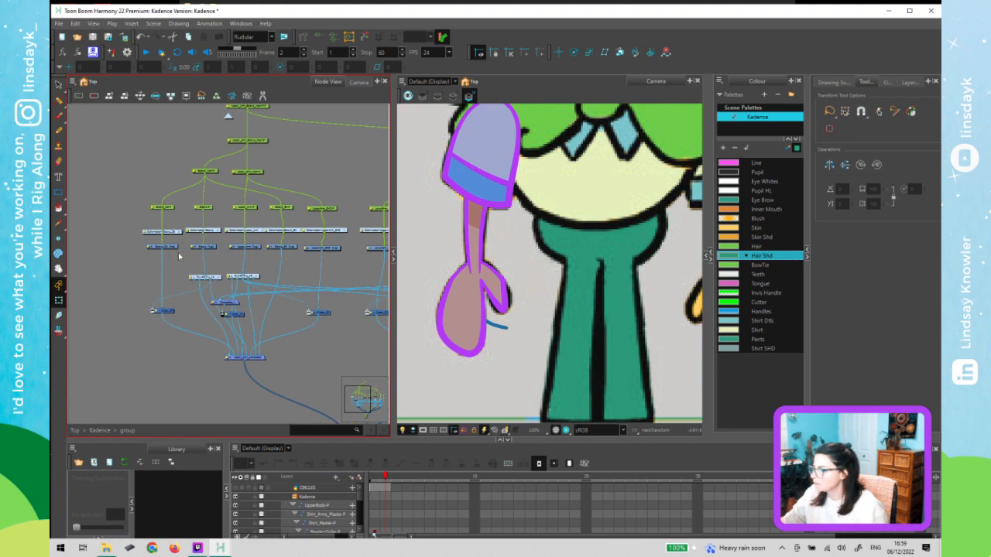
- Move the Sleeve_BK branch out of the row and shift the UpperArm_SHD branch into its place
click(198, 245)
click(240, 247)
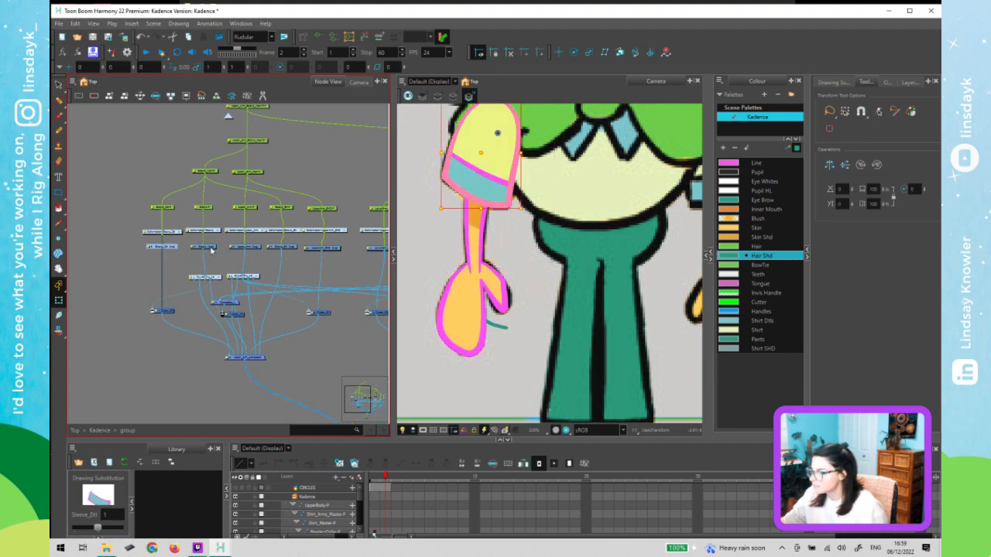
click(281, 246)
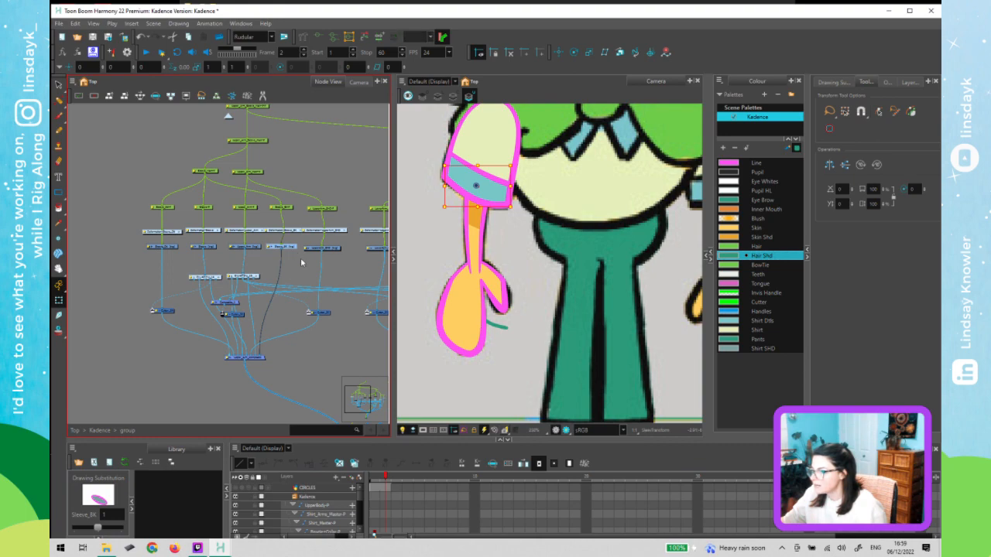
drag(301, 260, 172, 212)
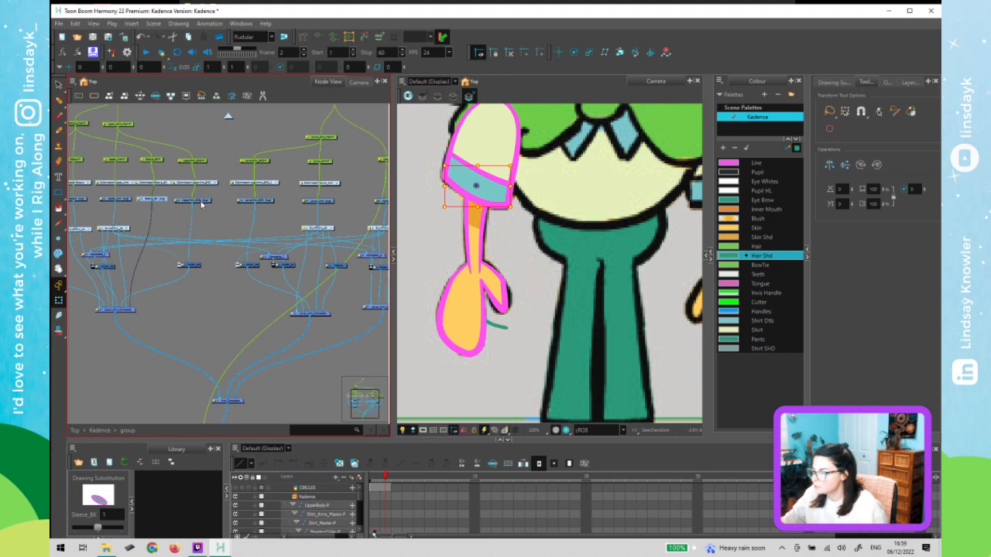
click(201, 203)
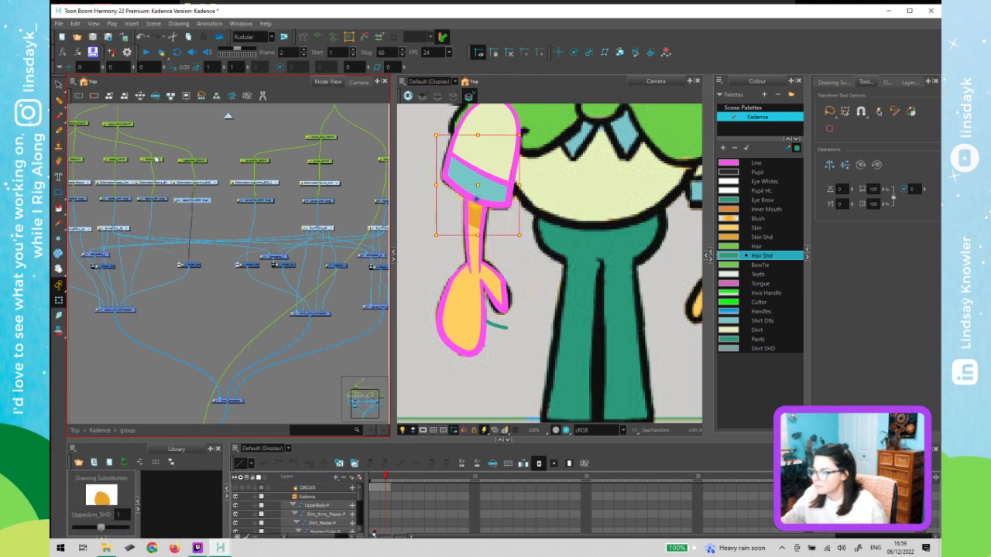
click(153, 199)
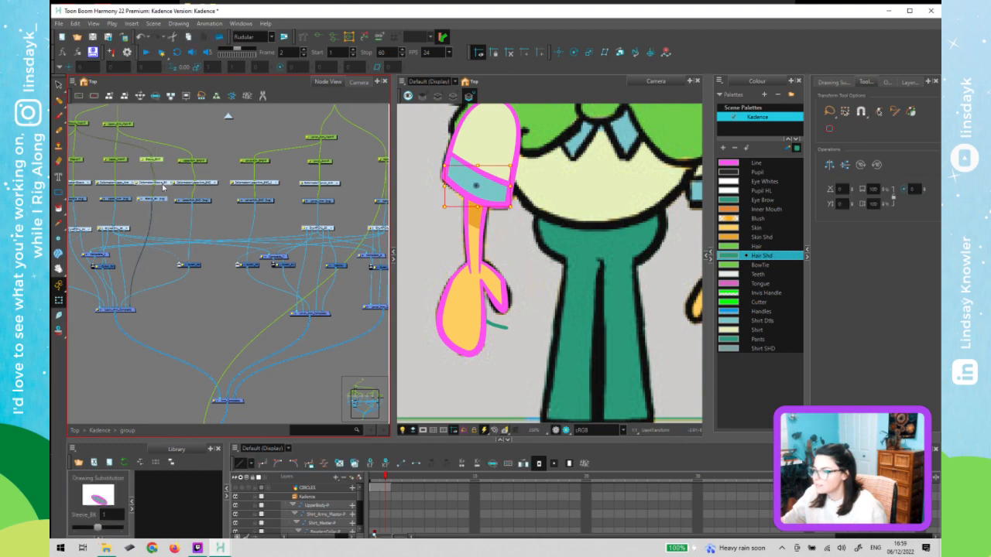
mouse_move(201, 133)
mouse_down()
mouse_move(189, 280)
mouse_move(197, 268)
mouse_move(173, 266)
mouse_up()
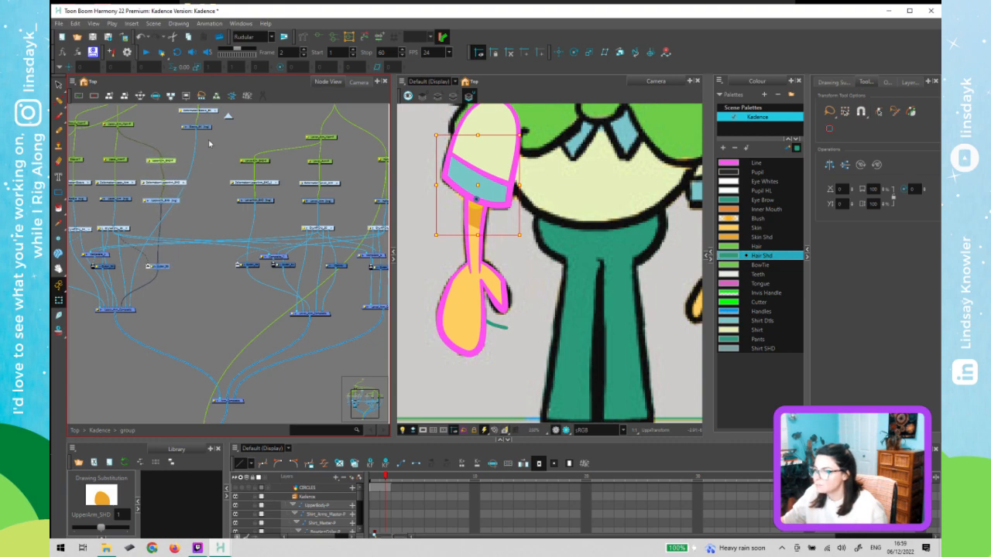
- Place the Sleeve_BK peg, deformation and drawing nodes back in the row, on the outer side of the UpperArm_SHD branch
scroll(209, 194, up, 2)
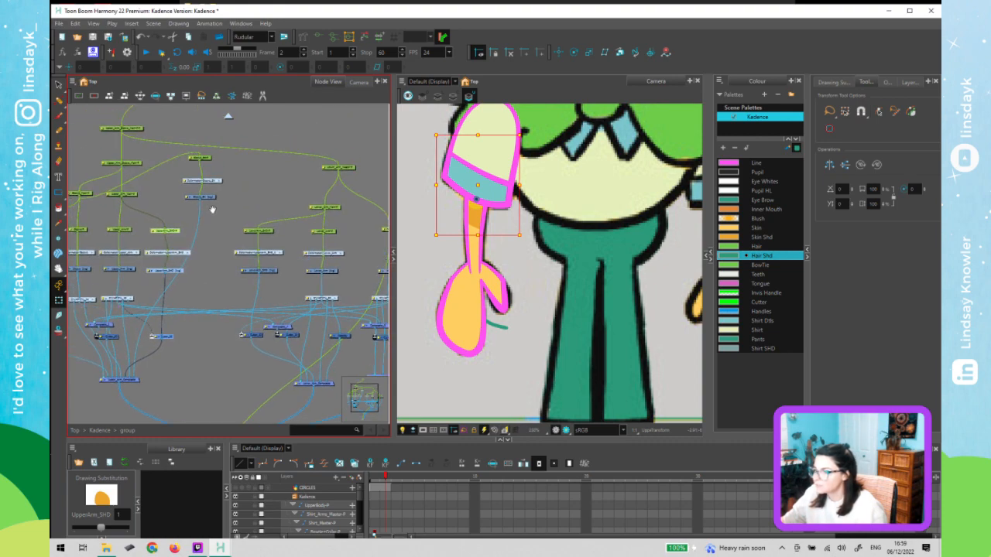
click(206, 160)
click(212, 181)
drag(216, 235, 217, 232)
click(214, 204)
drag(280, 198, 386, 186)
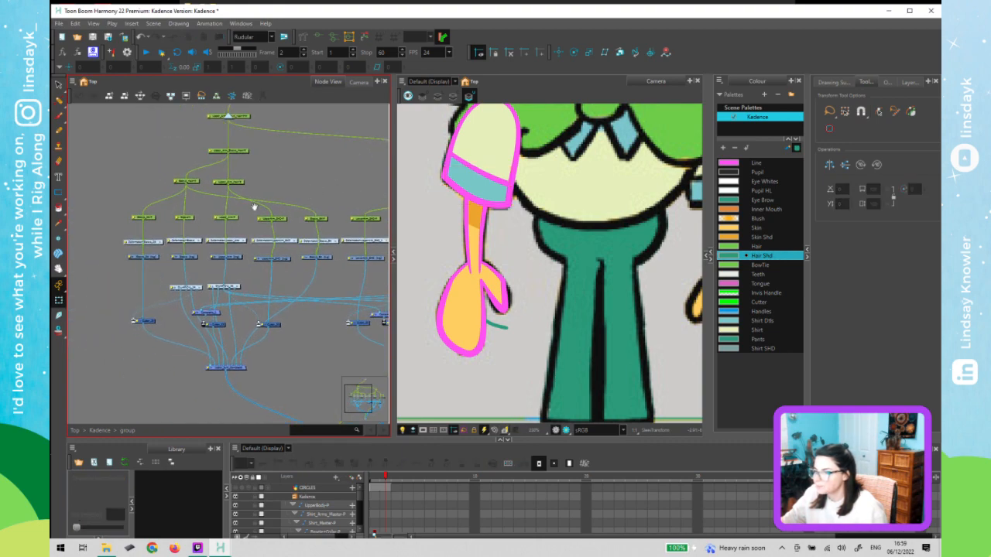
- Spread the sleeve and sleeve detail branches outward to the left, including the detail's cutter above the upper arm composite
click(186, 257)
drag(181, 259, 166, 290)
click(197, 288)
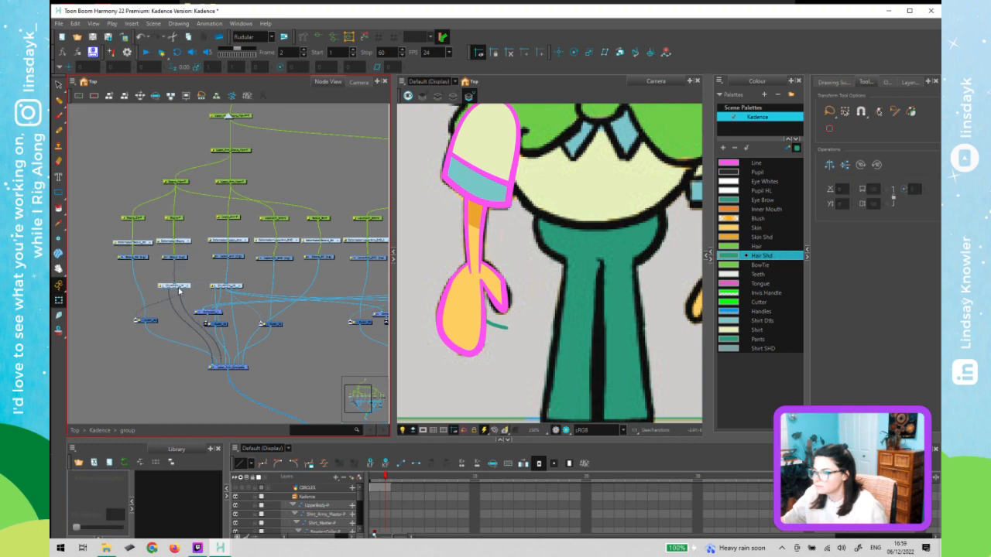
click(153, 322)
drag(153, 321, 136, 322)
scroll(171, 336, down, 2)
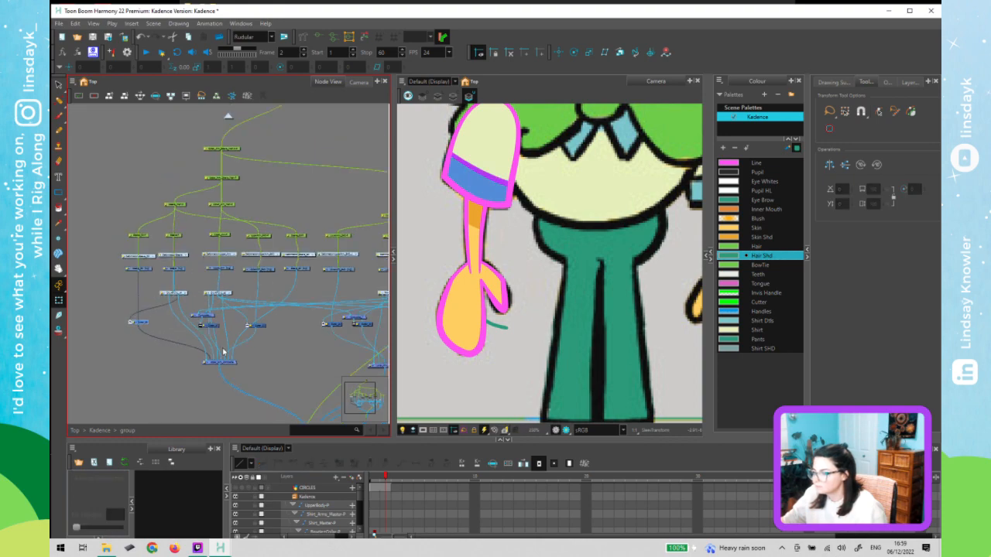
- Shift the lower arm and hand branches away from the upper arm and raise the group's input node above the network
drag(265, 337, 214, 330)
scroll(214, 331, down, 2)
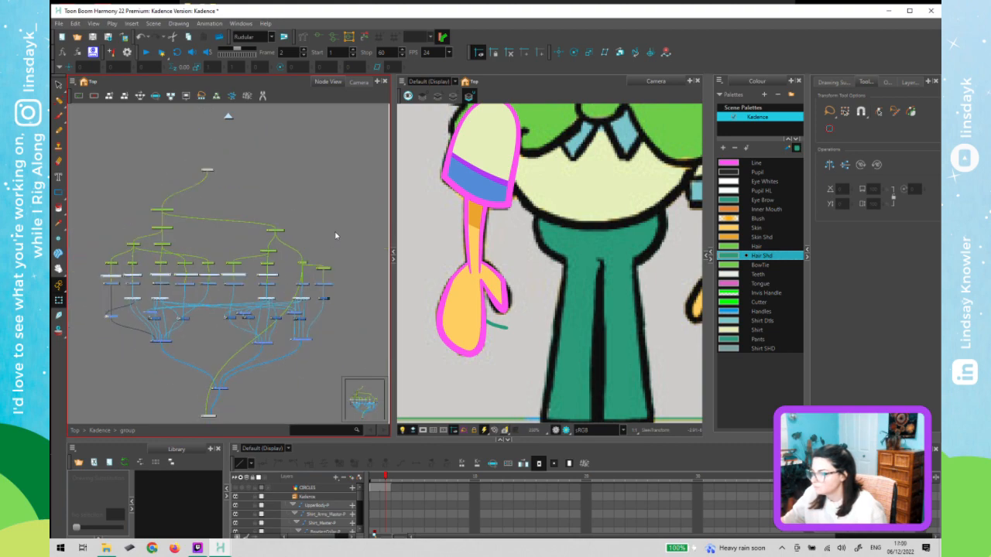
drag(345, 212, 228, 363)
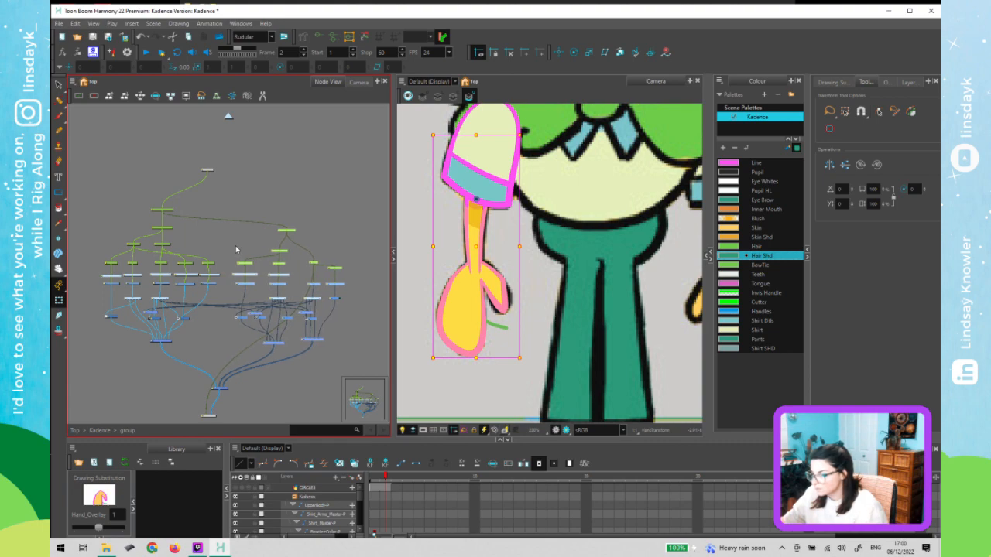
click(245, 321)
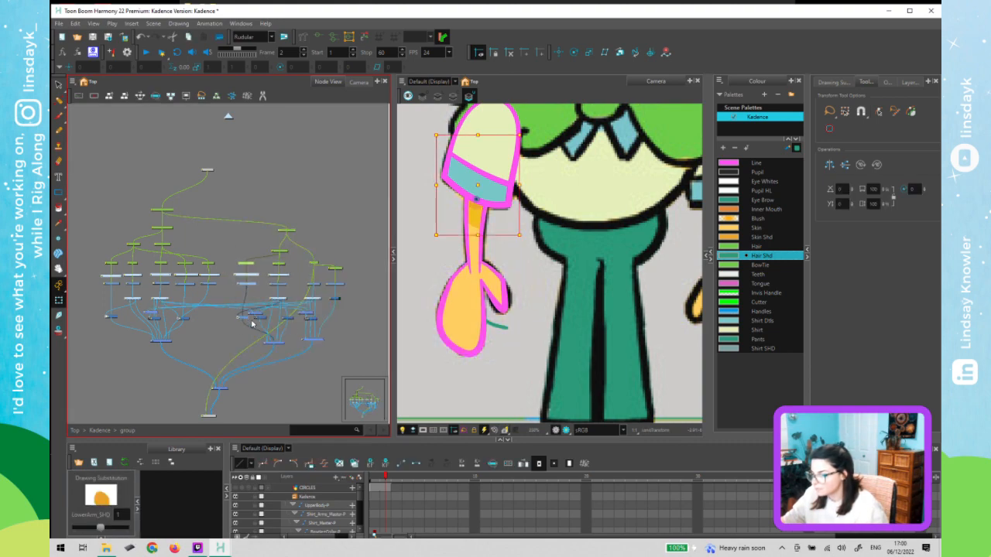
click(195, 178)
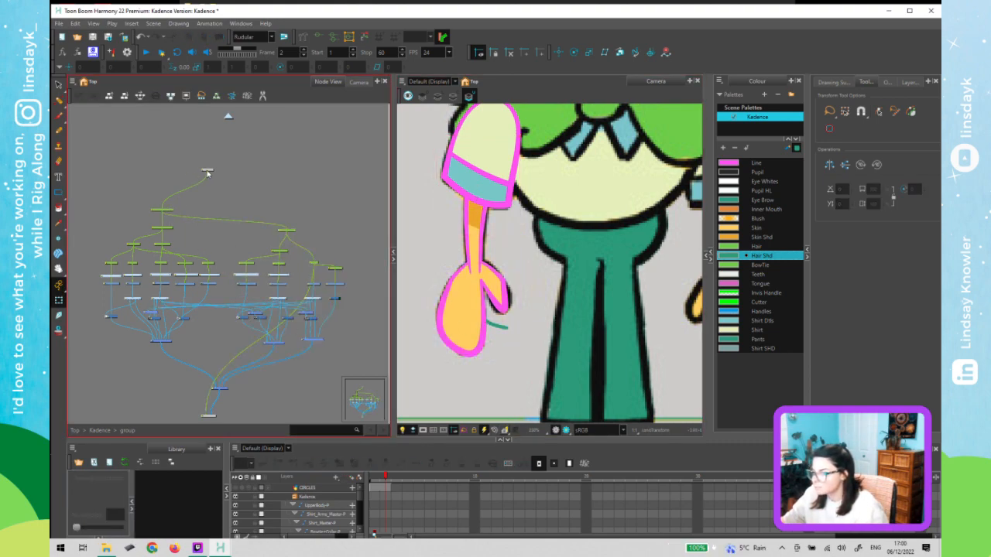
drag(210, 174, 202, 154)
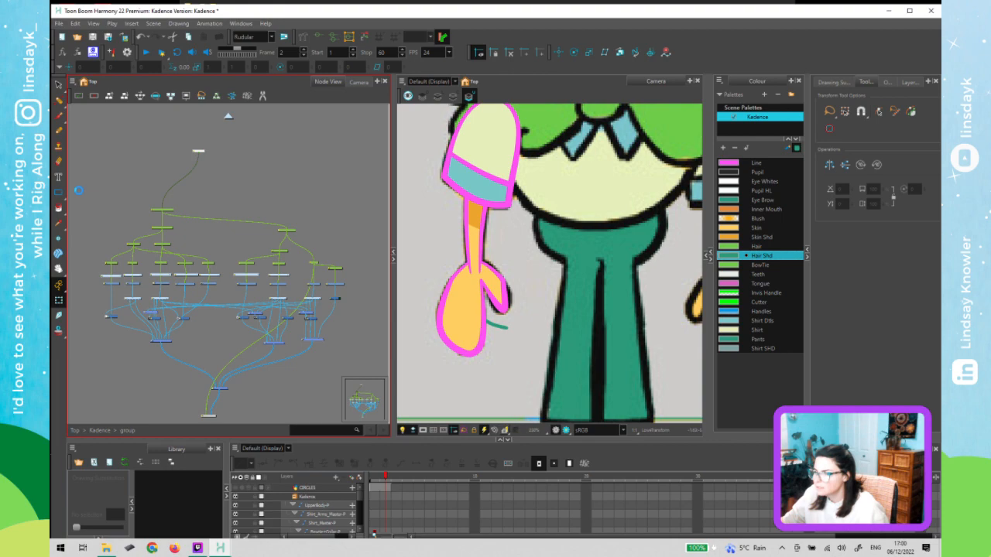
- Add a backdrop behind all arm nodes between the group's input and output nodes and name it FR Arm
drag(78, 191, 361, 402)
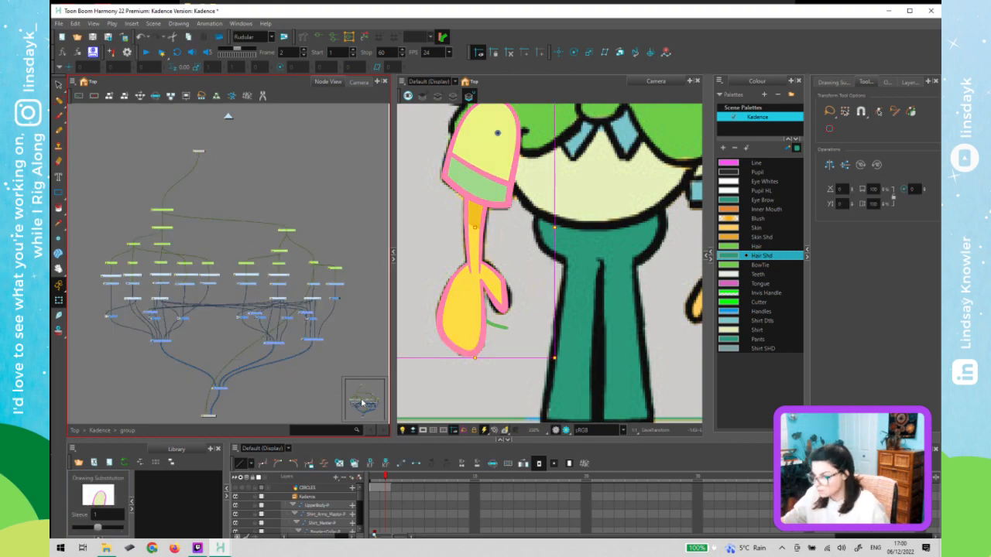
key(ctrl+b)
double_click(96, 199)
click(540, 302)
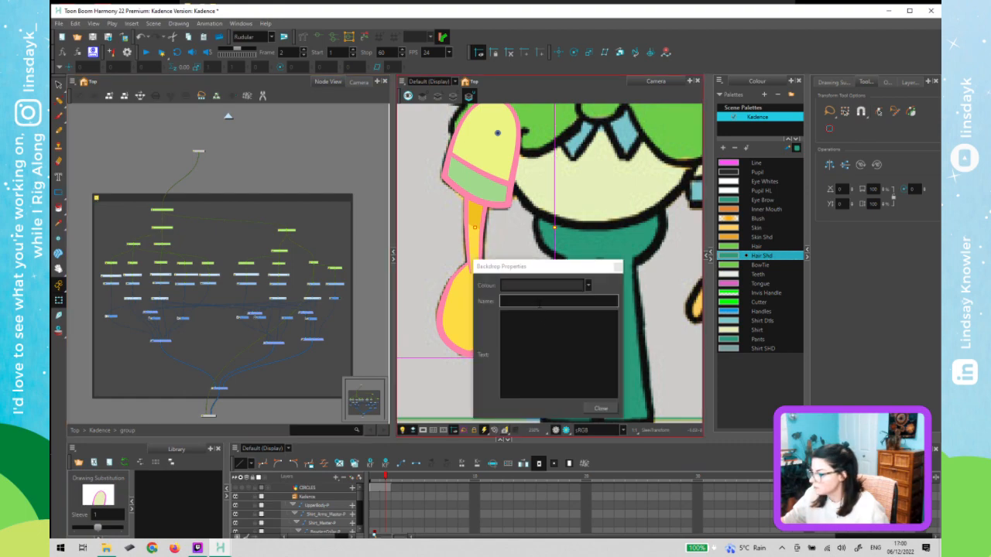
text(FR)
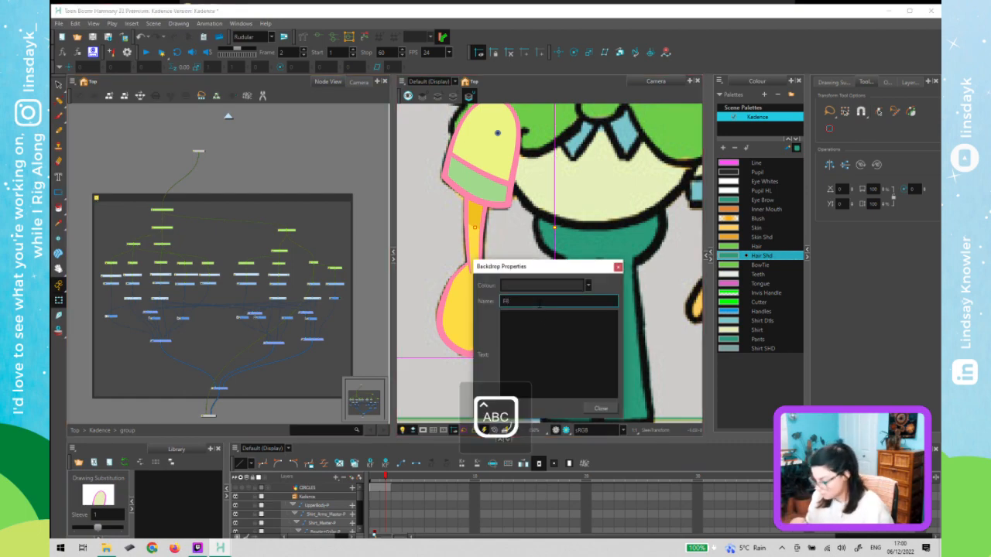
text( A)
key(Caps_Lock)
text(rm)
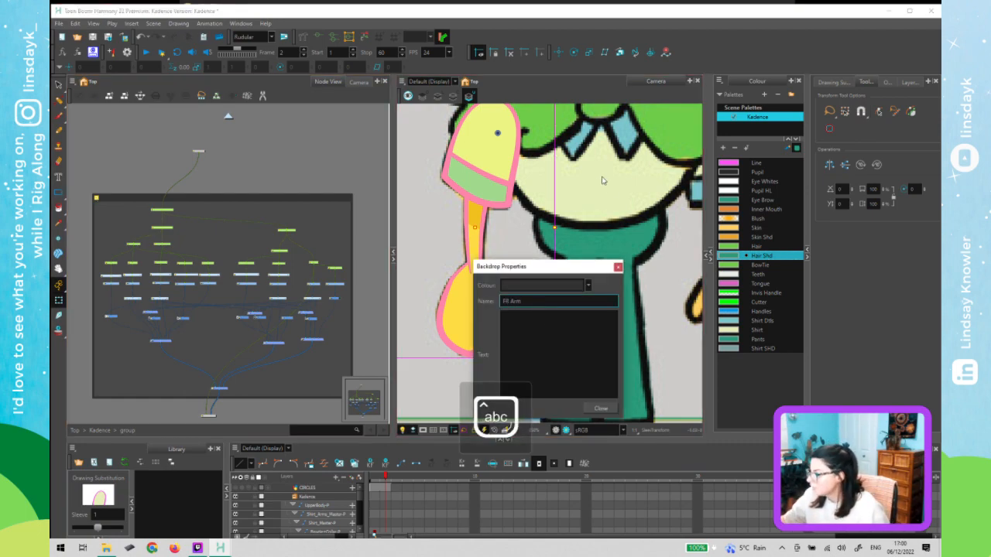
click(616, 268)
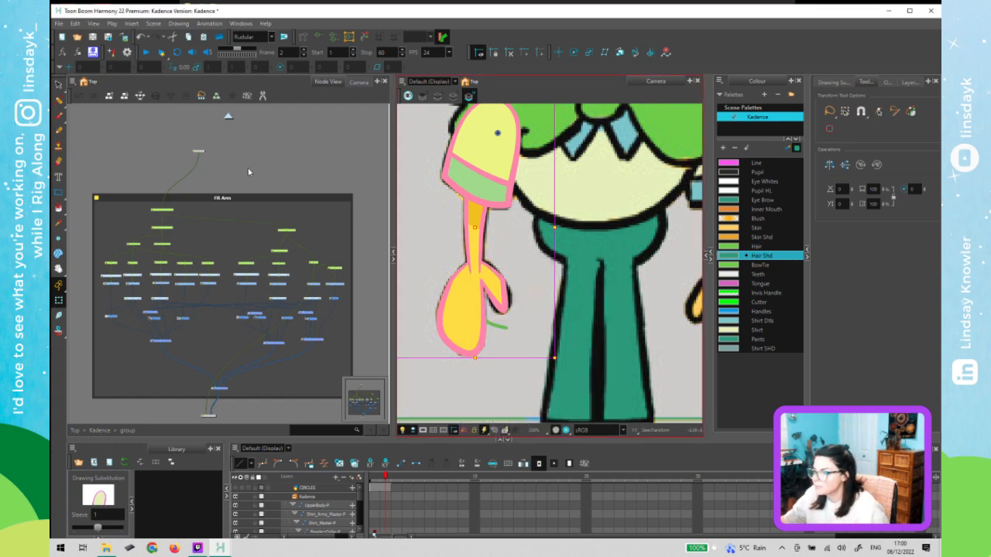
click(192, 321)
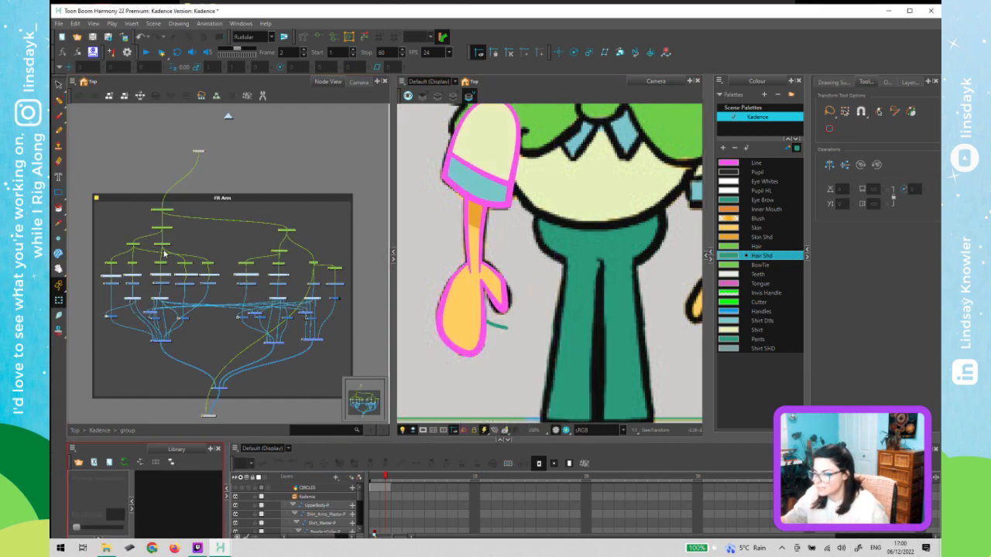
- Leave the arm group and rename its group node as FR_Arm
click(230, 116)
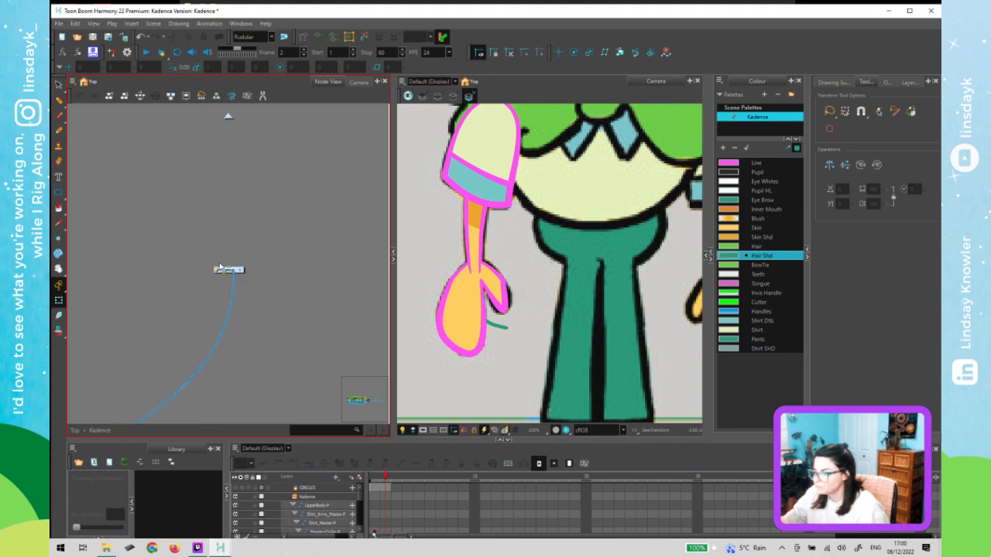
double_click(223, 269)
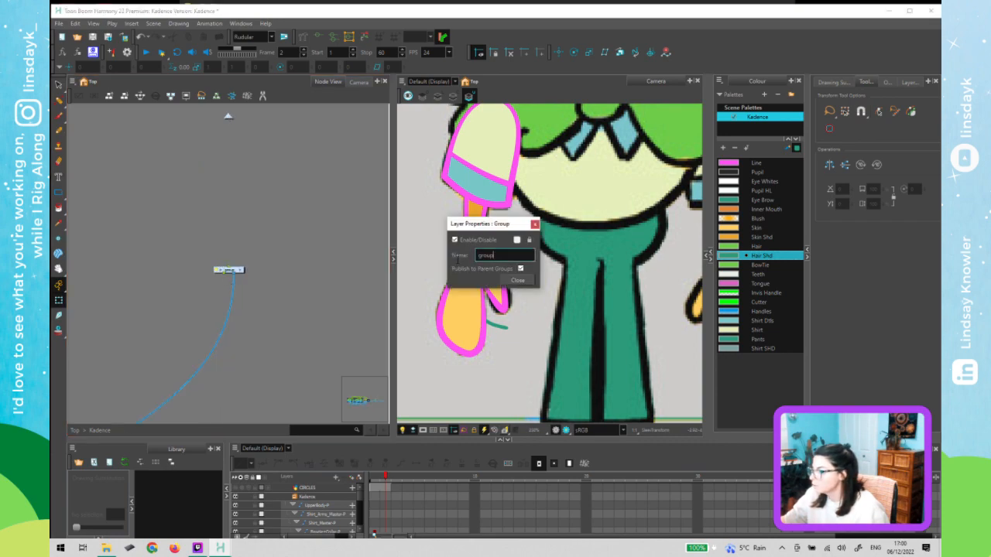
key(ctrl+a)
key(Caps_Lock)
text(FI_)
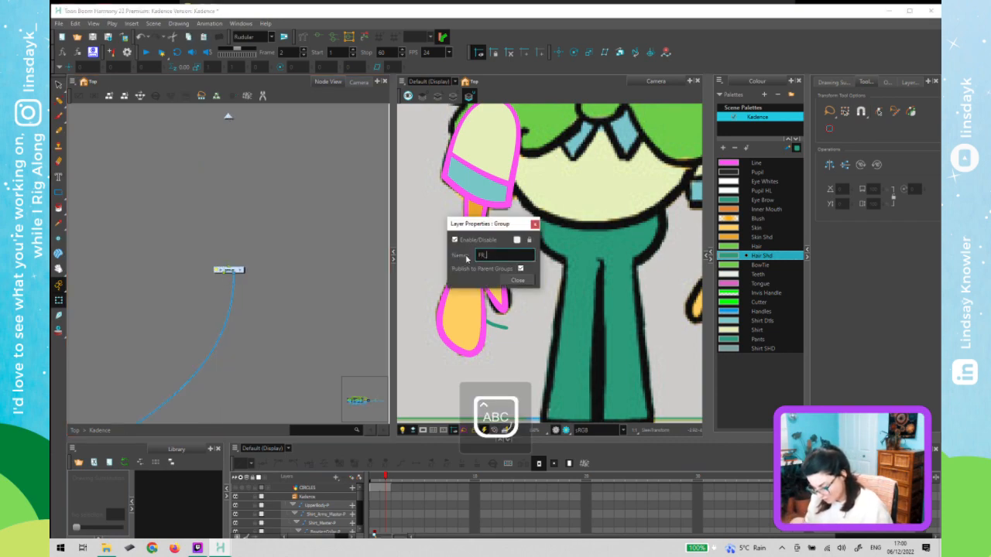
text(A)
key(Caps_Lock)
text(rm)
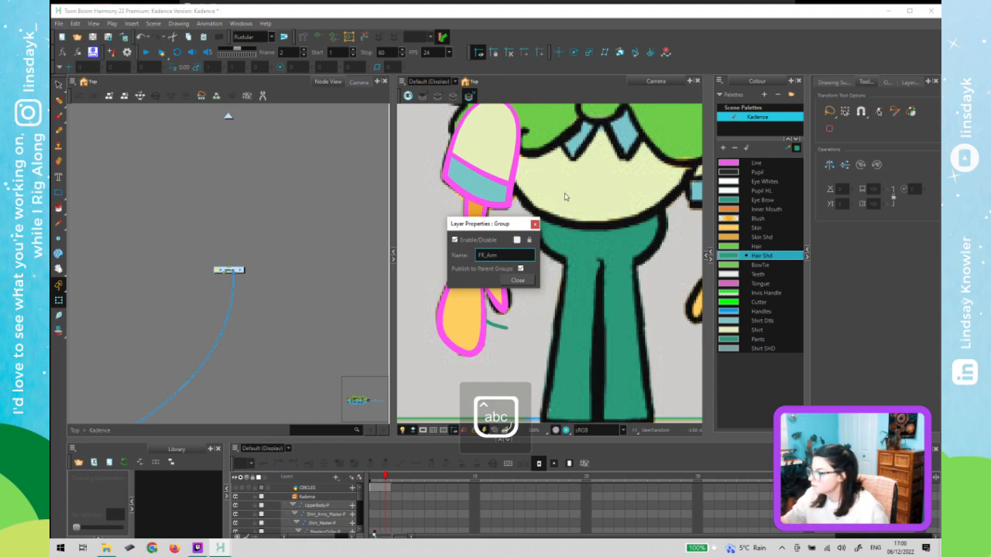
key(Return)
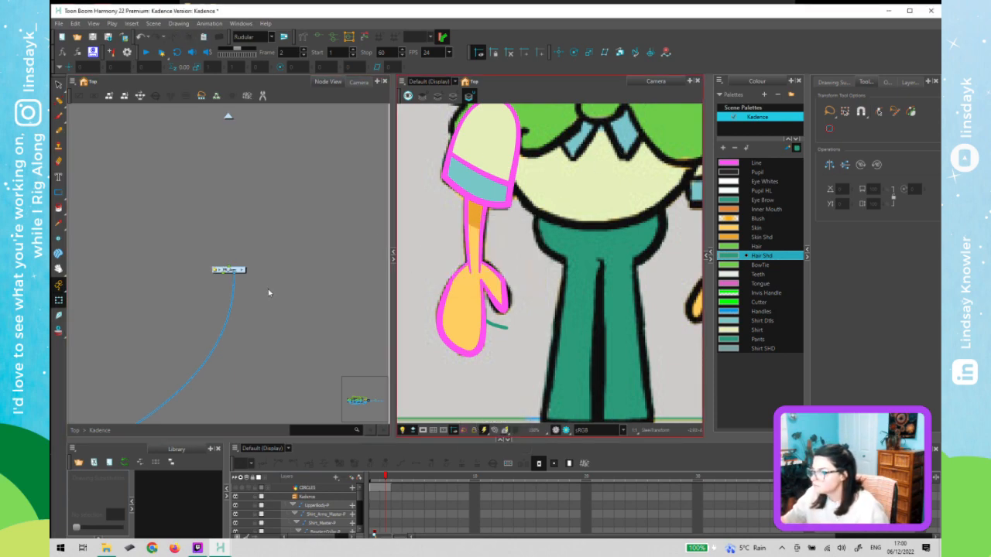
- Enter the FR_Arm group and examine which artwork each lower arm and hand drawing node holds
click(240, 271)
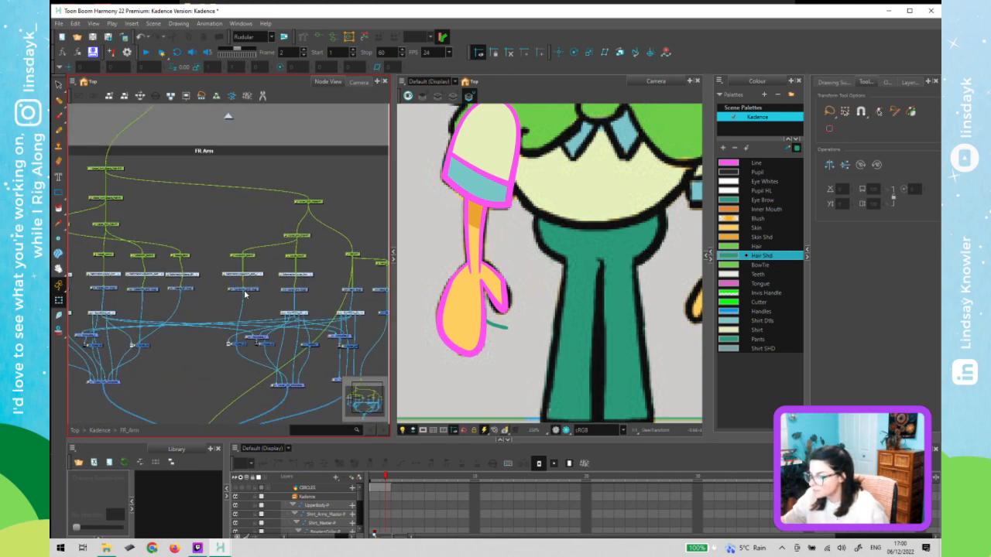
click(244, 290)
click(303, 292)
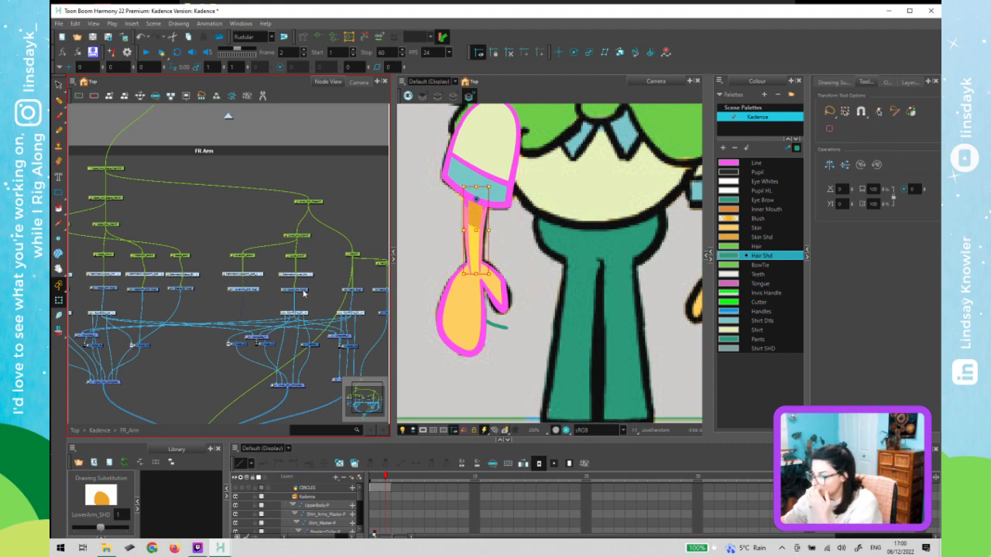
click(357, 291)
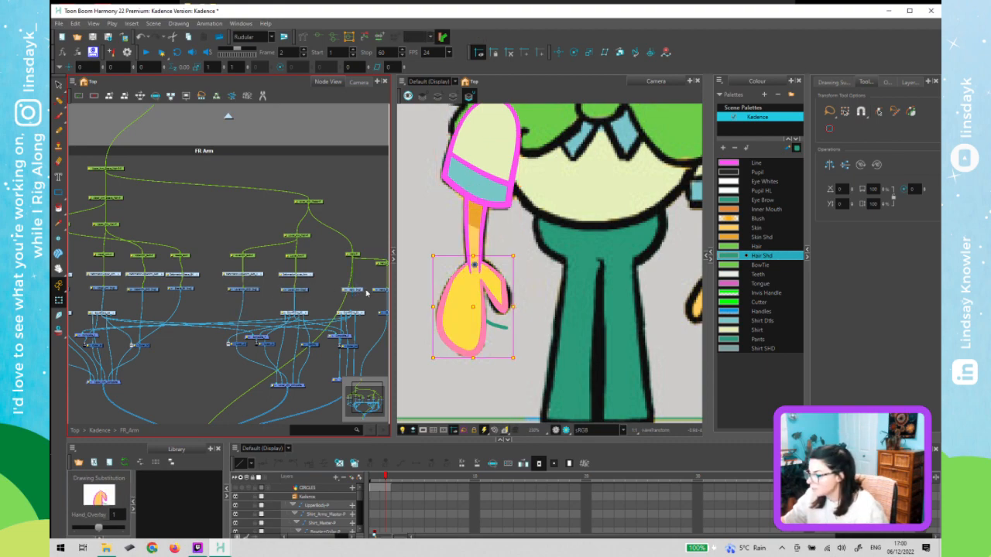
drag(372, 293, 274, 281)
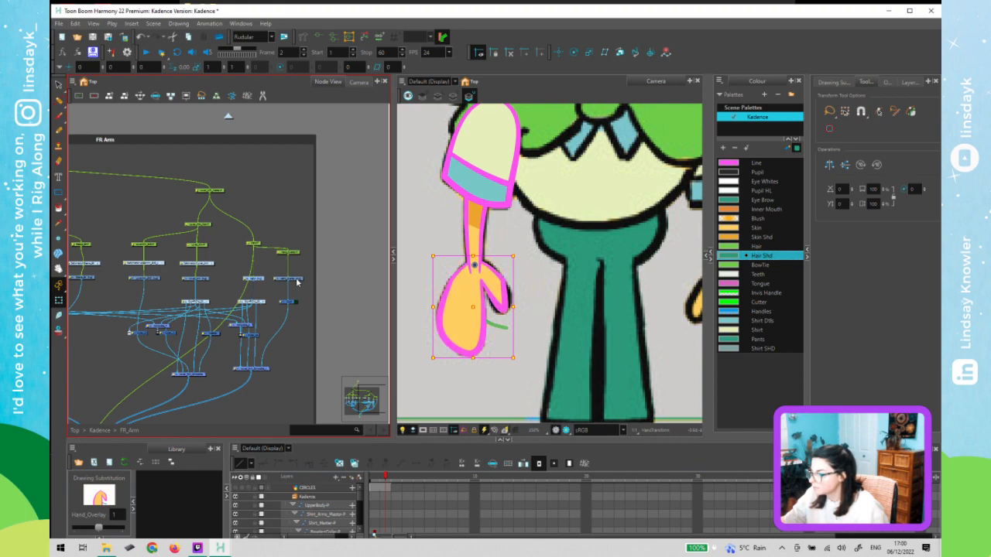
click(336, 288)
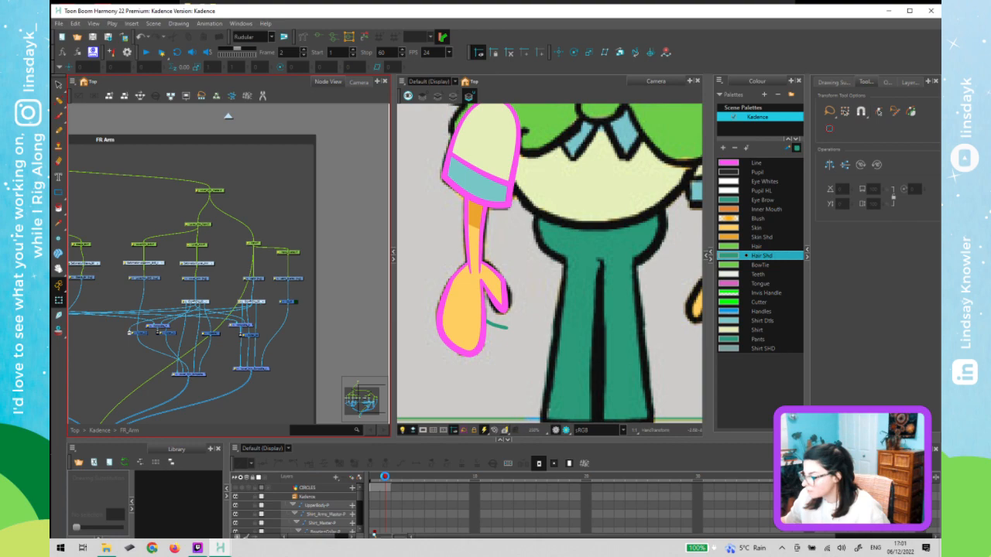
- Compare frames 1 and 2 of the arm while displaying its deformation controls, ending on frame 1
click(370, 484)
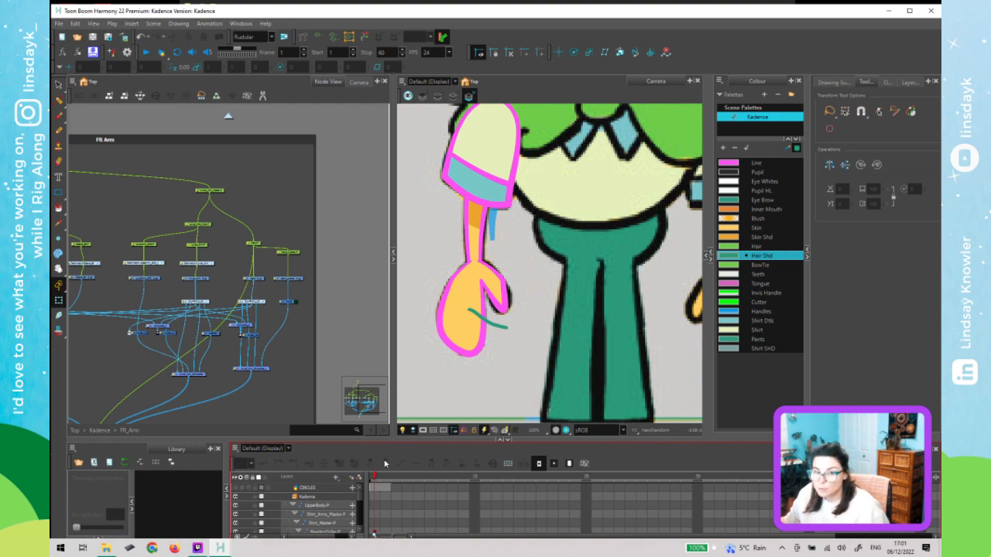
click(278, 336)
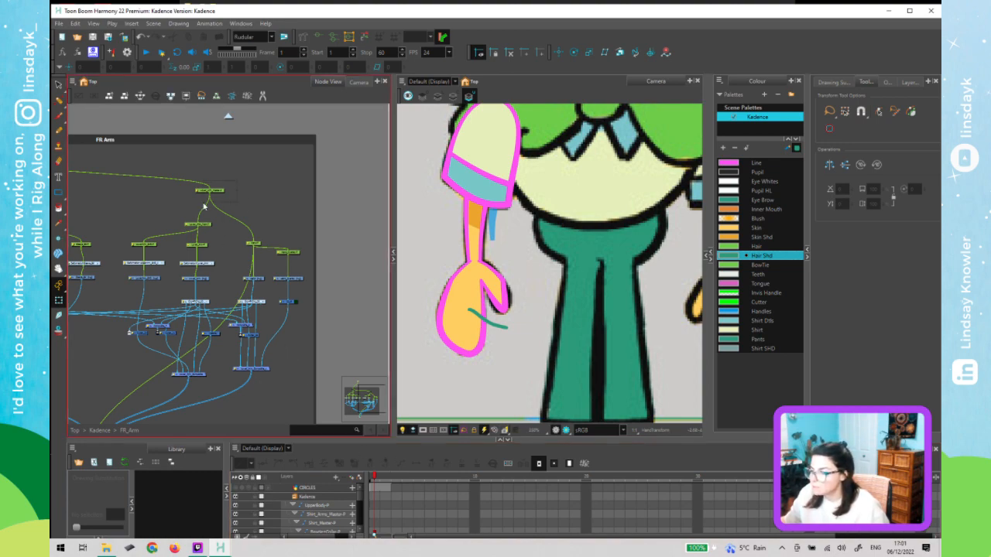
click(511, 297)
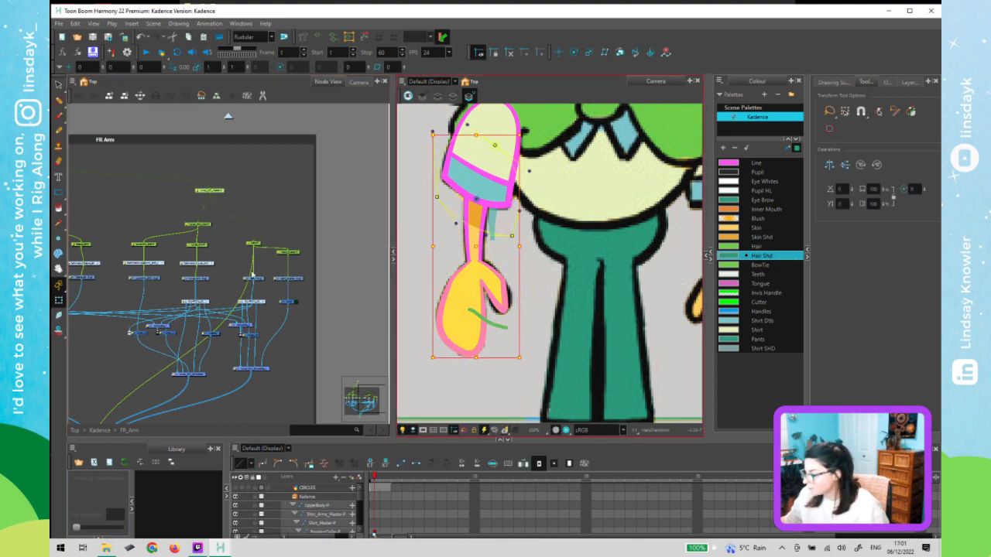
click(225, 239)
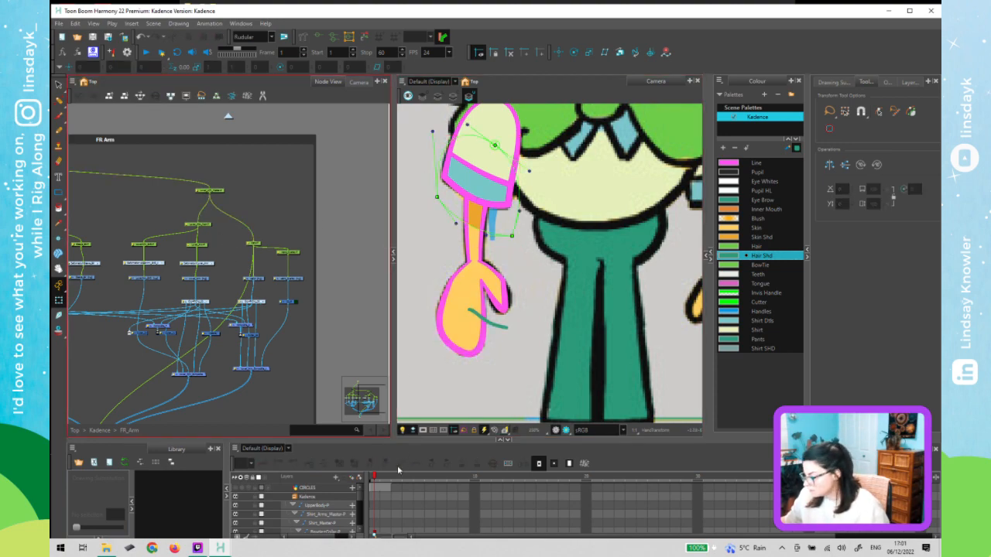
click(385, 477)
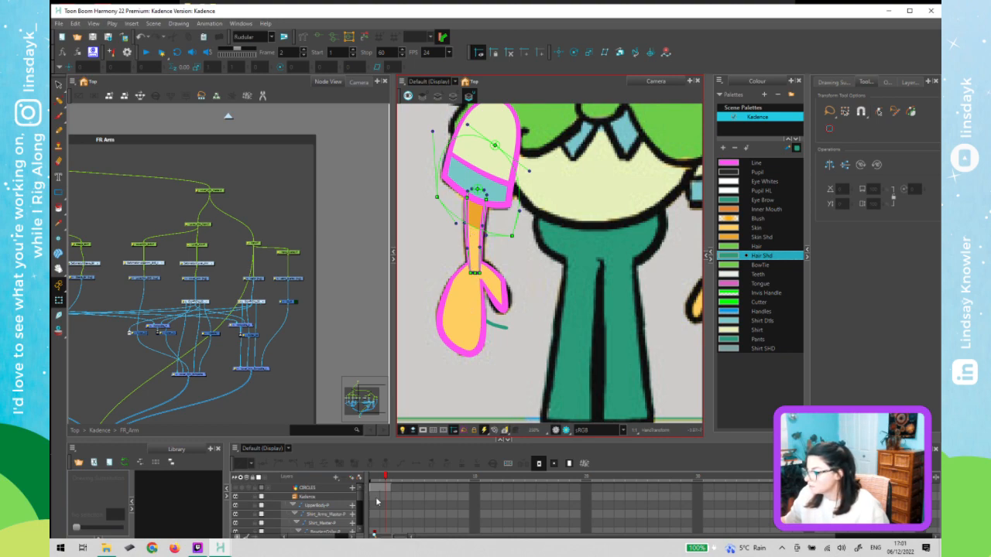
click(377, 502)
click(372, 482)
- Show the upper arm's deformation chain and try bending the forearm toward the body by its end point
click(486, 192)
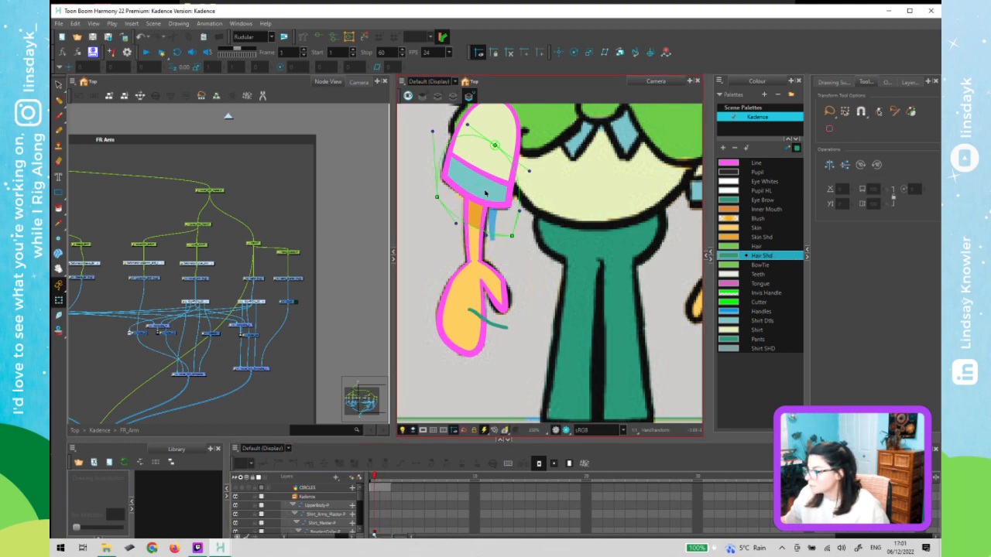
click(477, 207)
drag(125, 256, 414, 229)
drag(337, 221, 323, 218)
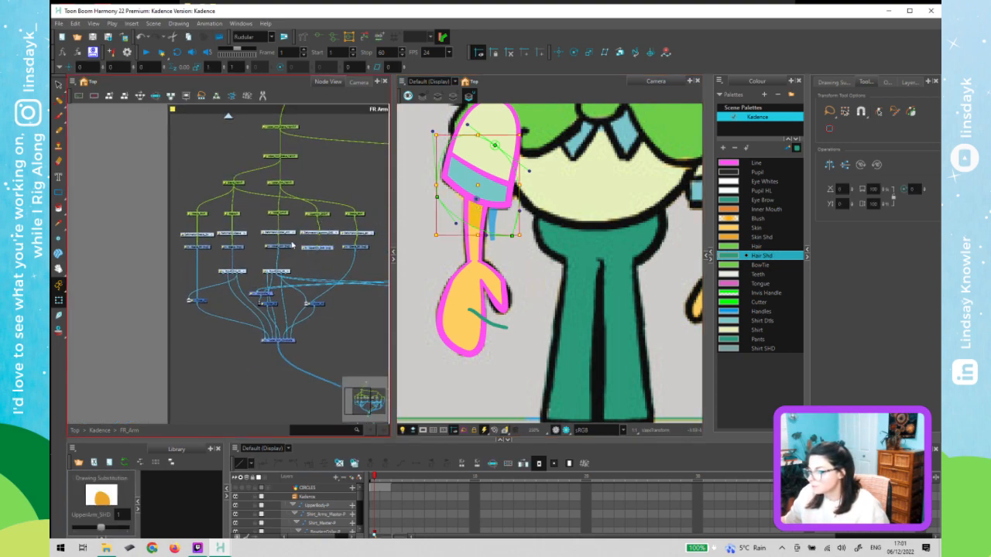
click(473, 240)
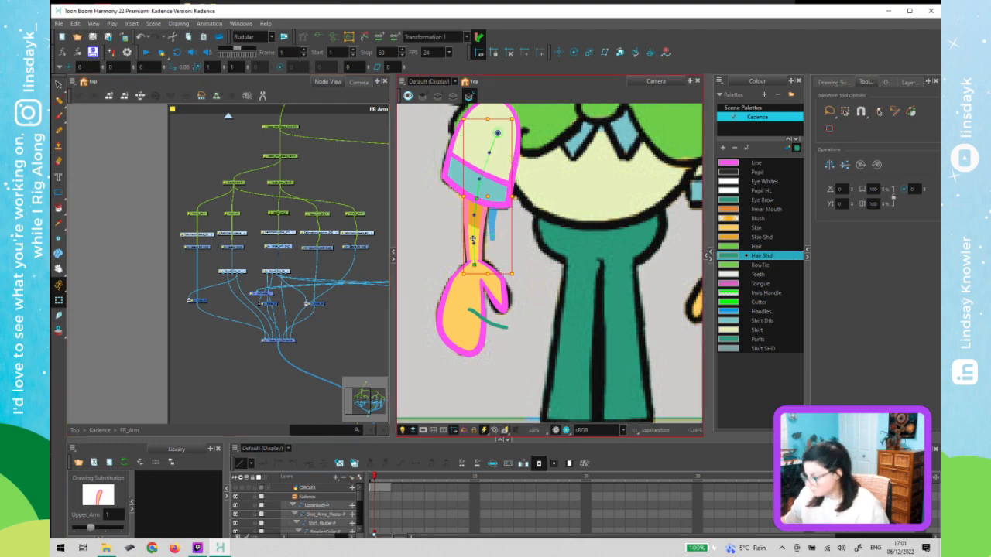
mouse_move(474, 265)
mouse_down()
mouse_move(519, 234)
mouse_move(526, 263)
mouse_move(546, 263)
mouse_move(538, 257)
mouse_up()
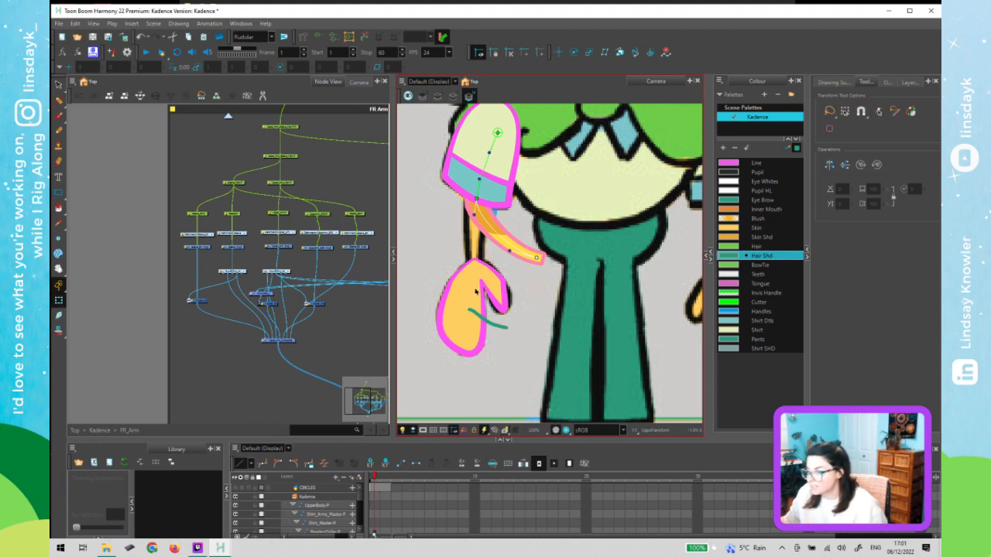
- Try moving and rotating the hand to meet the end of the bent lower arm
click(455, 309)
scroll(294, 302, down, 3)
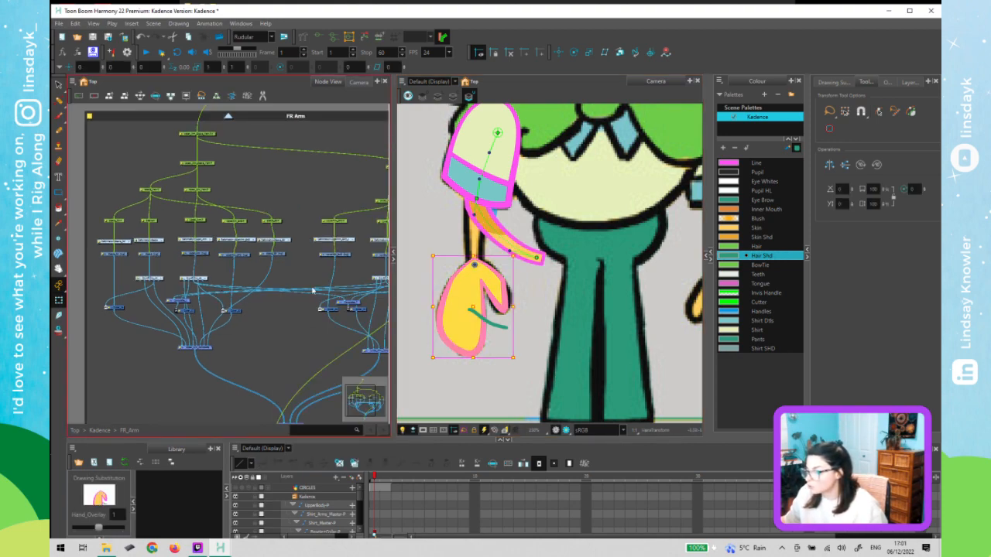
scroll(283, 310, down, 2)
drag(283, 310, 239, 283)
scroll(243, 276, down, 1)
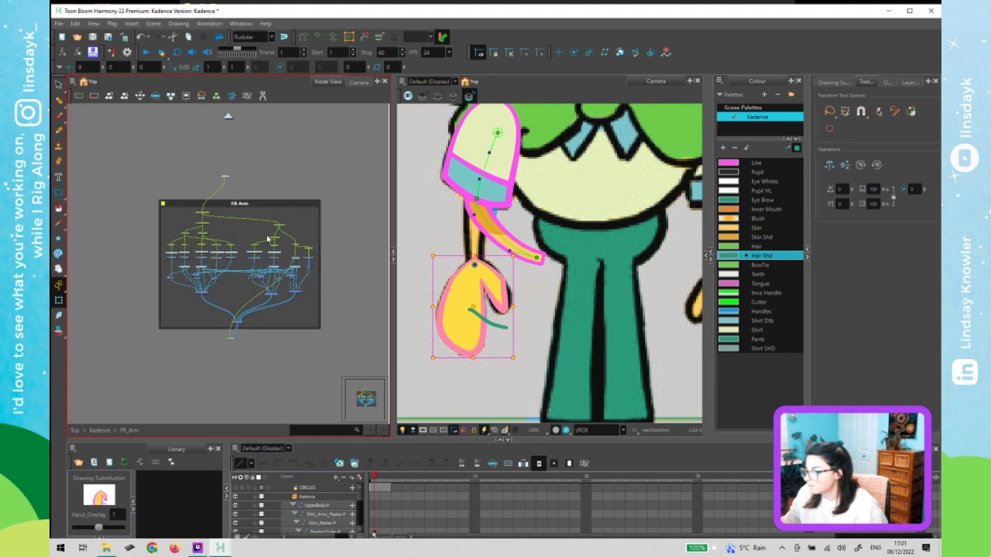
scroll(241, 264, up, 2)
click(316, 234)
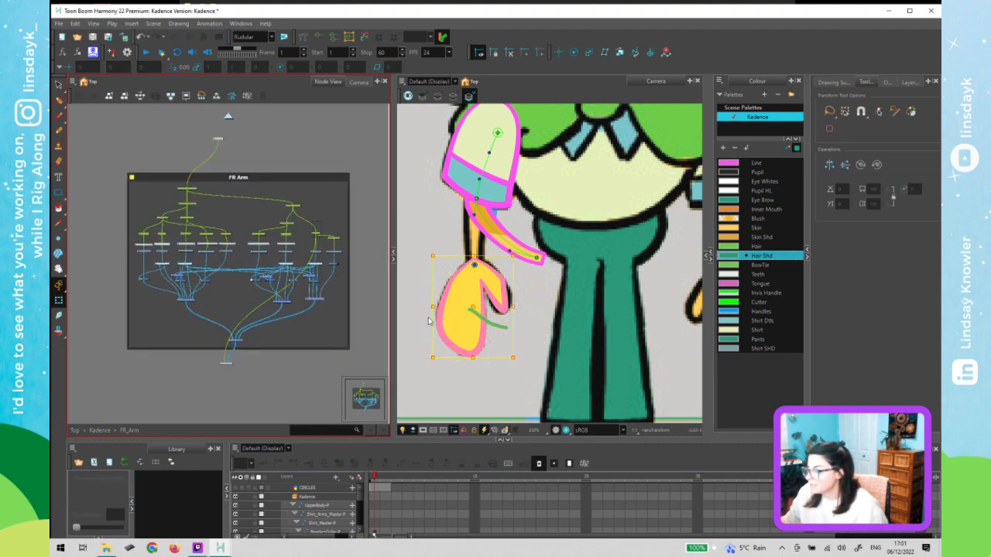
mouse_move(517, 362)
mouse_down()
mouse_move(534, 334)
mouse_move(503, 280)
mouse_move(551, 268)
mouse_up()
click(464, 366)
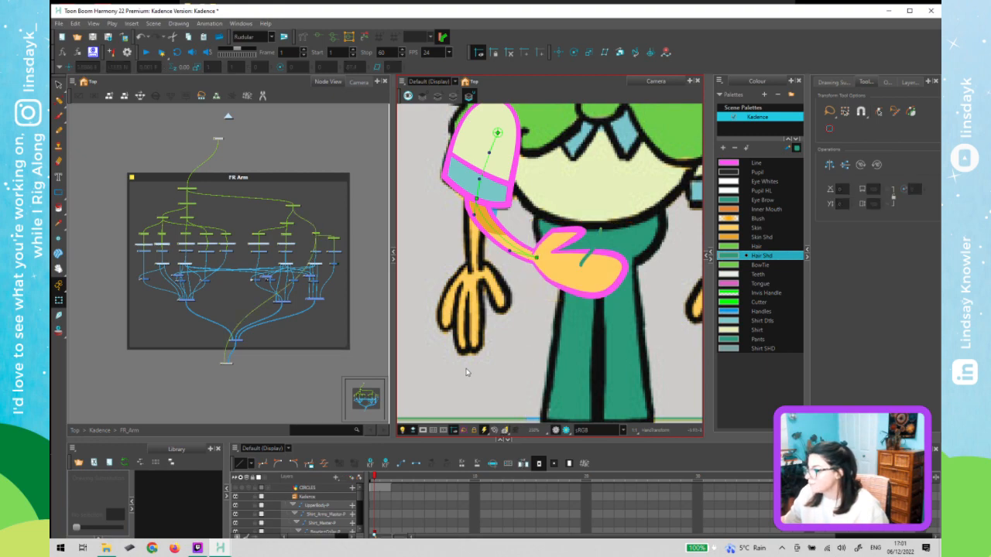
click(469, 354)
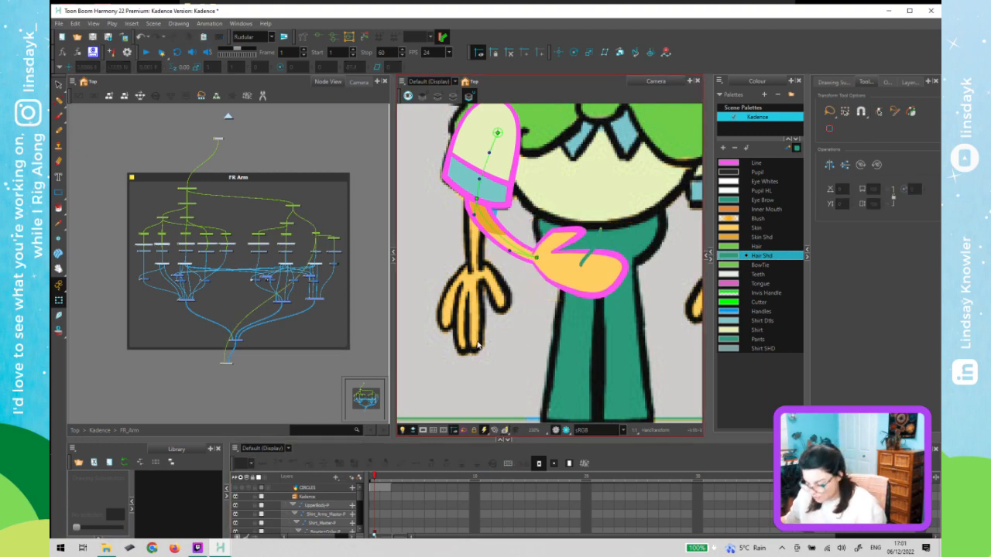
- Undo the hand's transformation and the lower arm bend
key(ctrl+z)
key(ctrl+z)
key(ctrl+z)
key(ctrl+z)
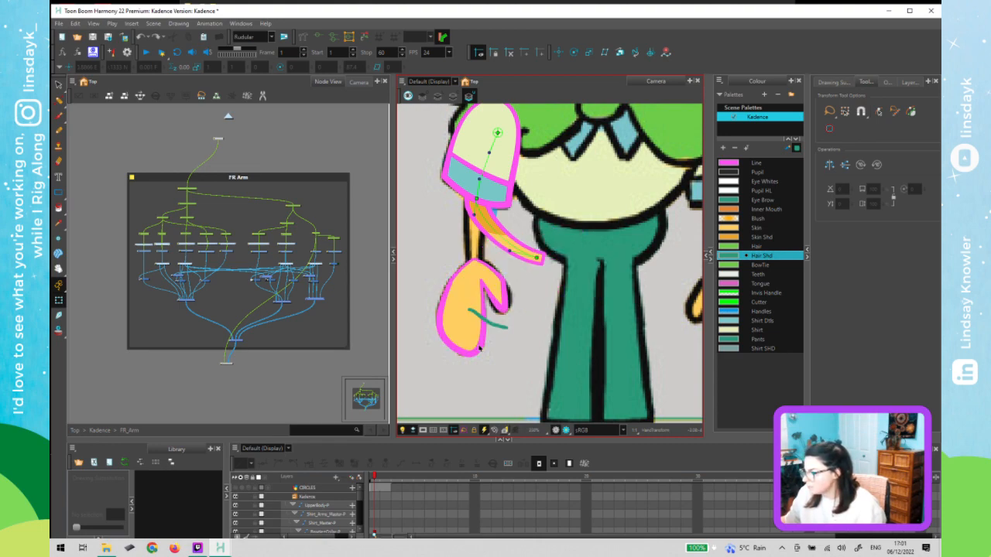
key(ctrl+z)
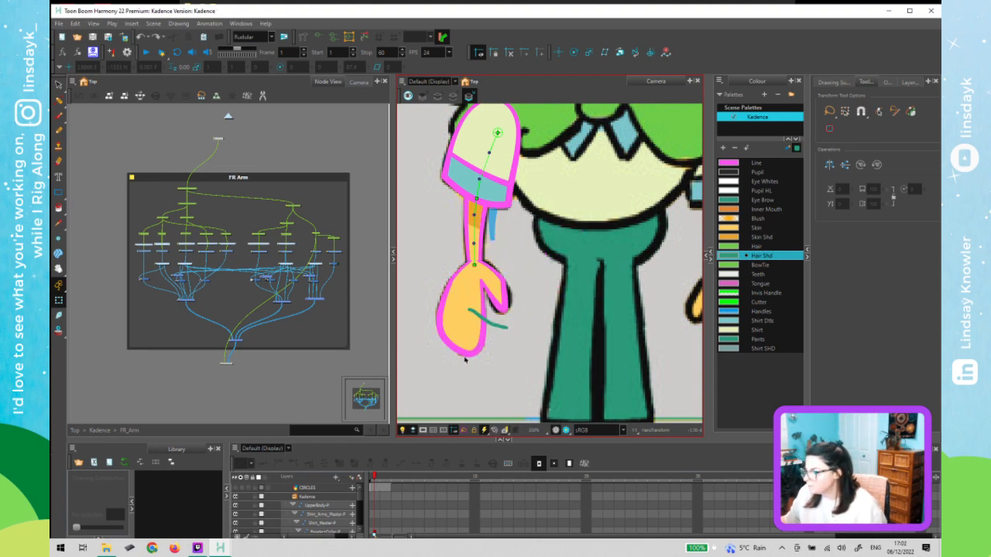
- Try adding a parent peg above the Hand-P peg in the FR_Arm network
click(381, 273)
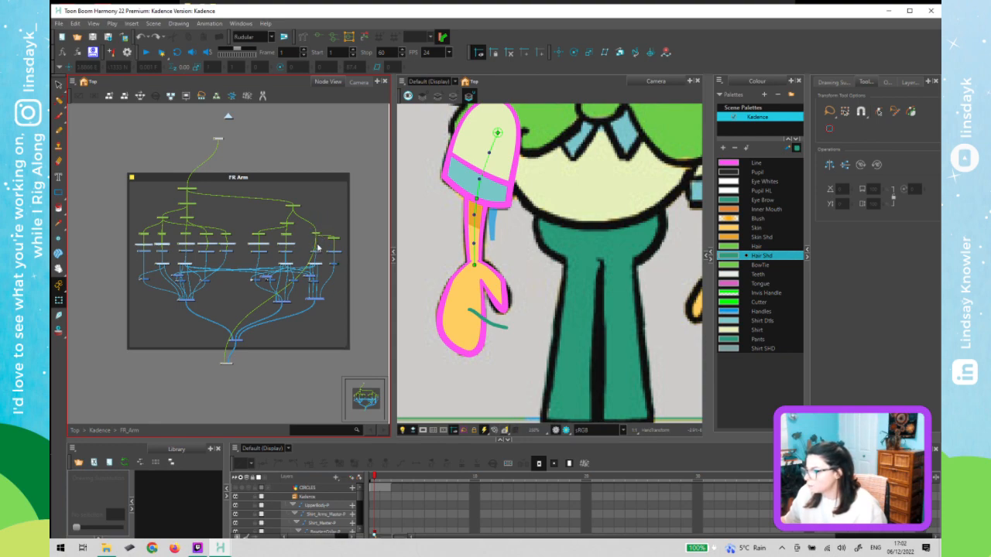
scroll(317, 247, up, 6)
click(323, 231)
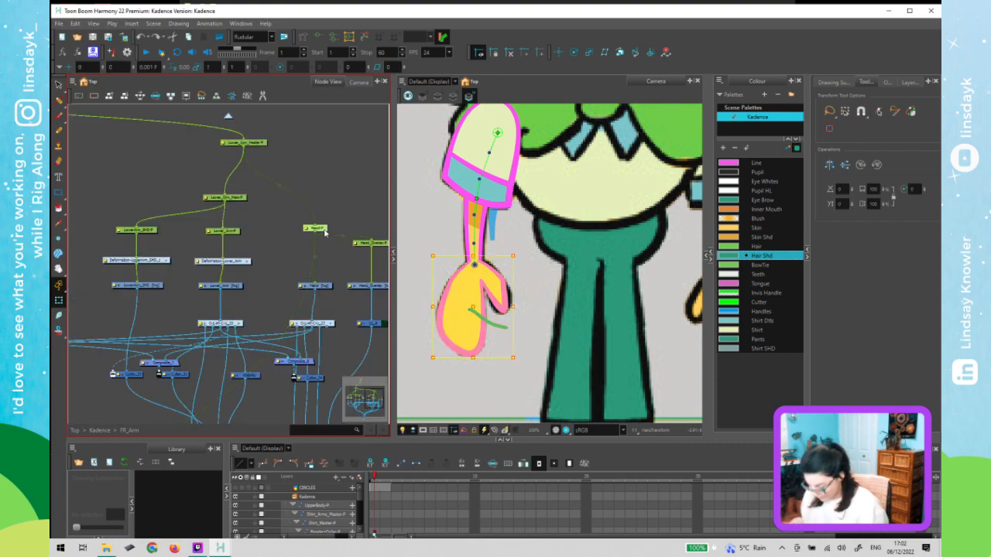
key(ctrl+p)
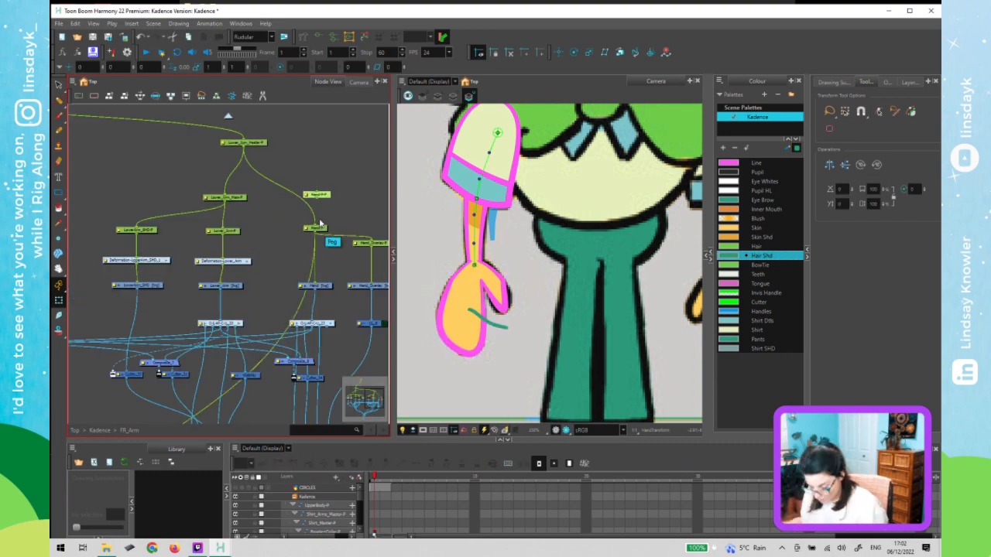
key(ctrl+z)
- Duplicate the Hand-P peg with Paste Special, creating new columns, and place the copy above the original
click(317, 229)
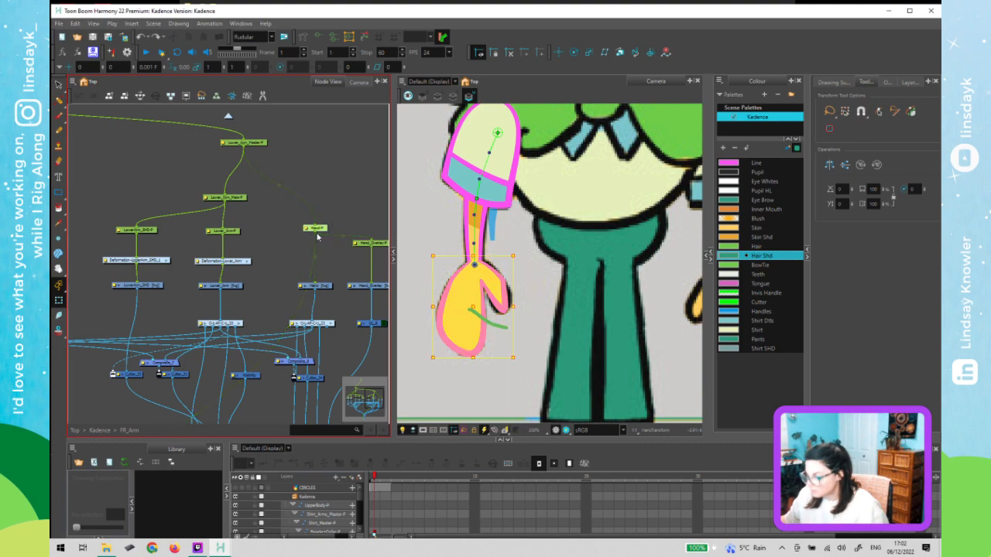
key(ctrl+shift+v)
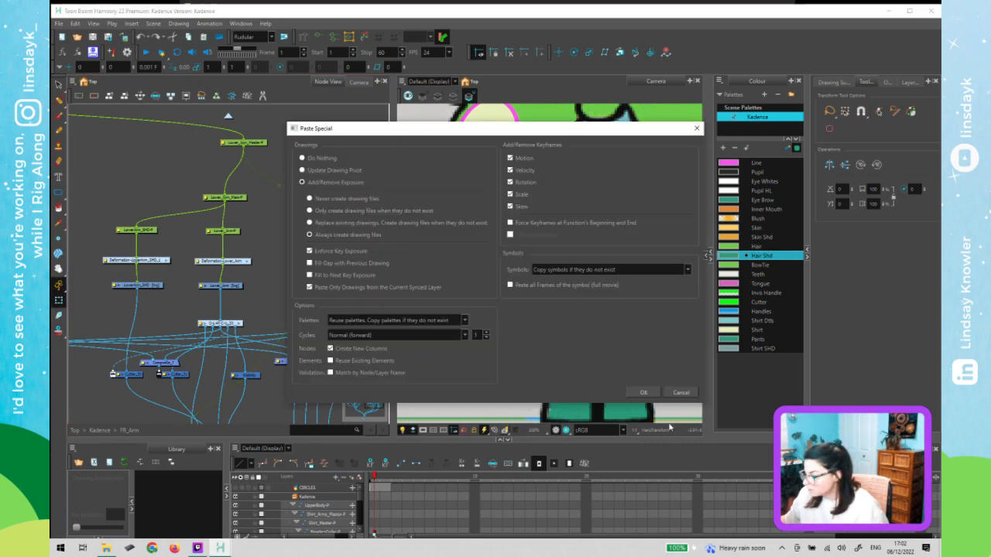
click(631, 391)
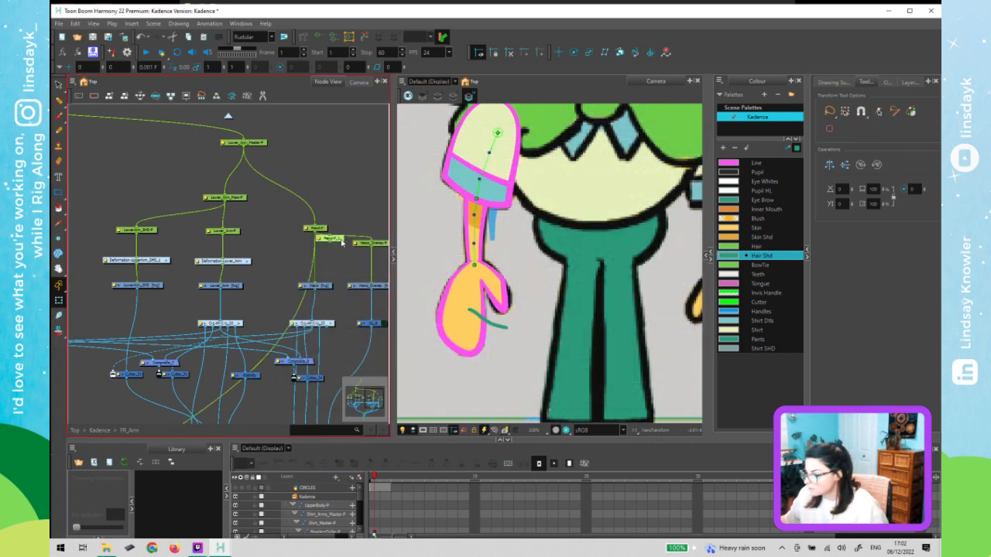
drag(329, 237, 298, 303)
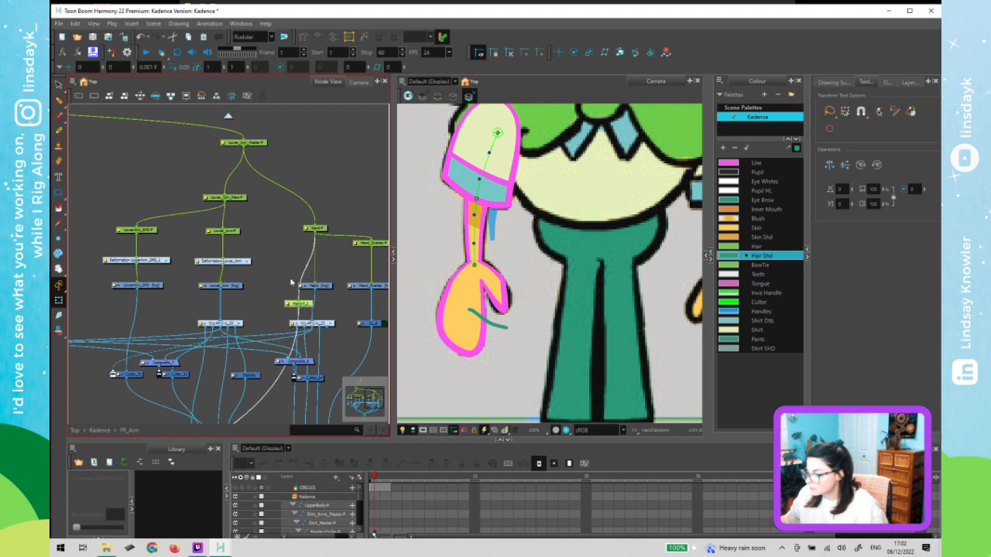
drag(271, 202, 317, 195)
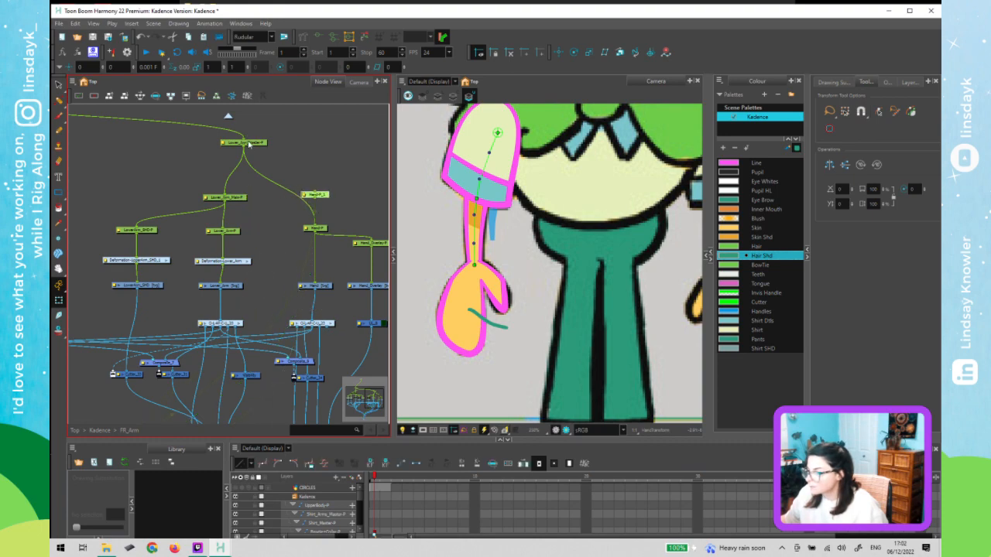
- Wire the duplicated hand peg between Lower_Arm_Master-P and Hand-P, also routing its output to the group's output port
drag(255, 157, 313, 198)
drag(244, 148, 292, 199)
key(ctrl+z)
key(ctrl+z)
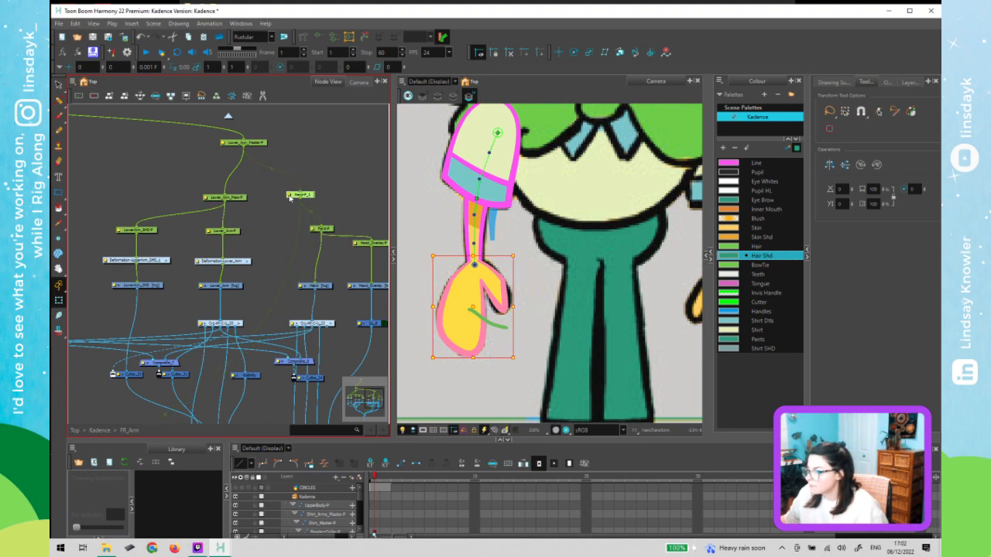
- Rename the duplicated hand peg as Prop_Hand-P in its layer properties
double_click(290, 197)
click(511, 255)
key(BackSpace)
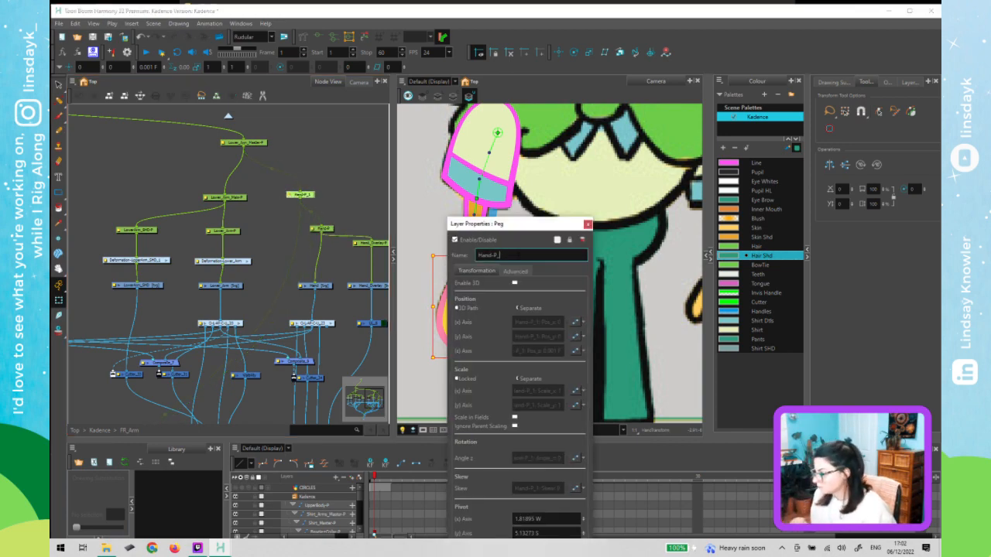
key(BackSpace)
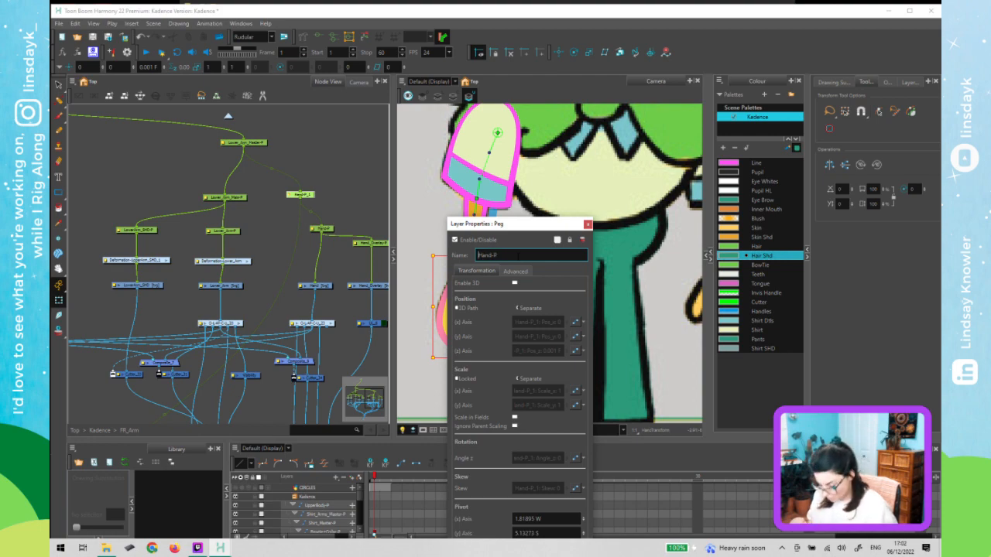
key(Caps_Lock)
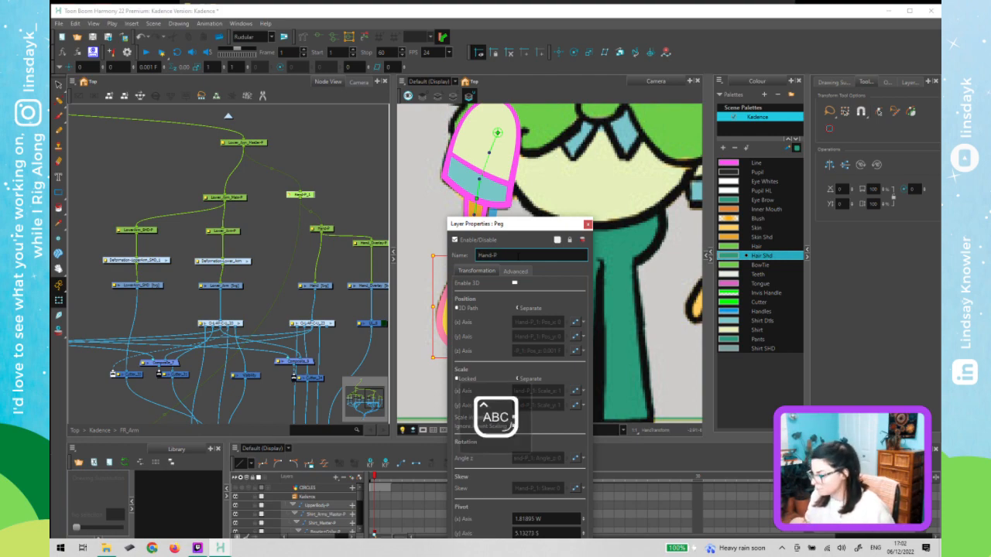
text(rop_)
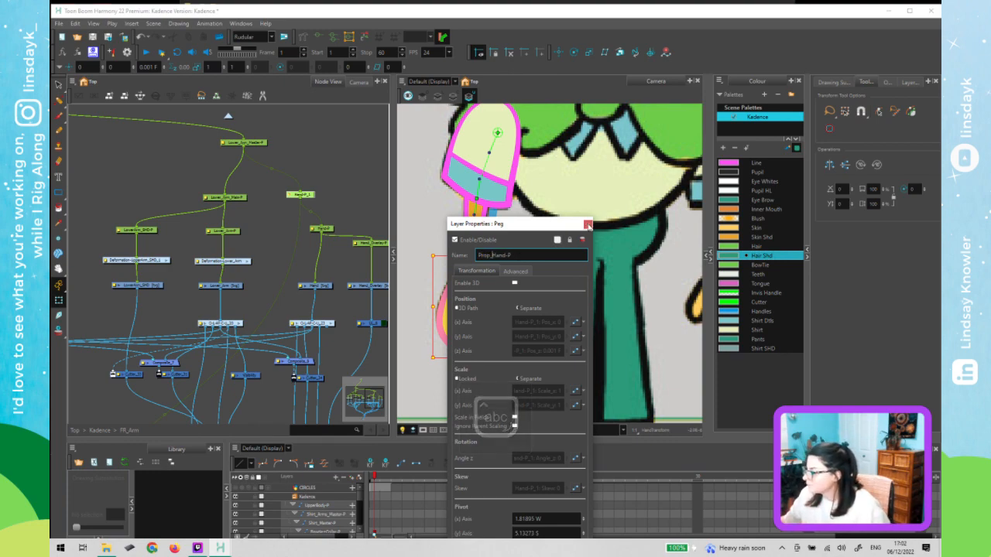
key(Return)
click(322, 236)
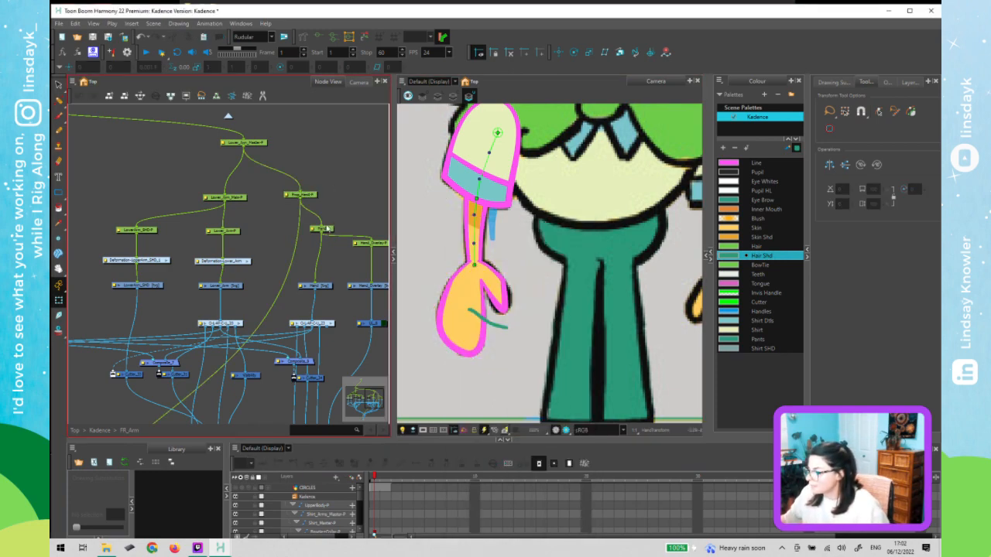
scroll(328, 231, down, 3)
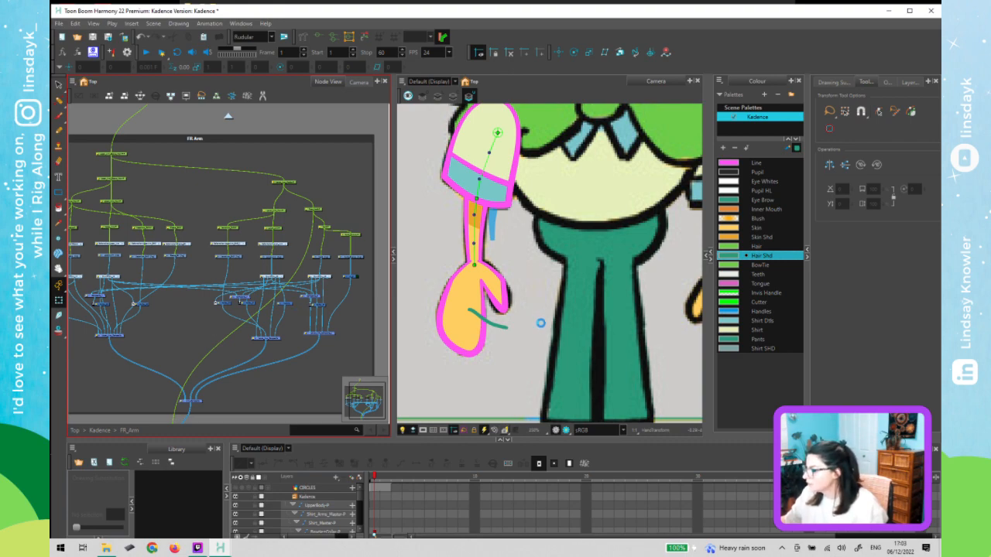
scroll(544, 313, down, 3)
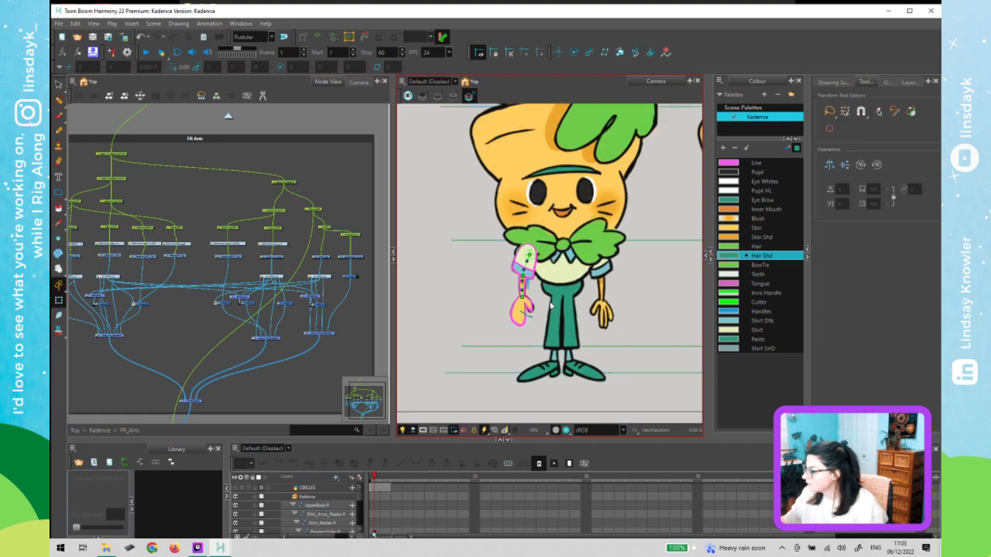
scroll(552, 307, down, 4)
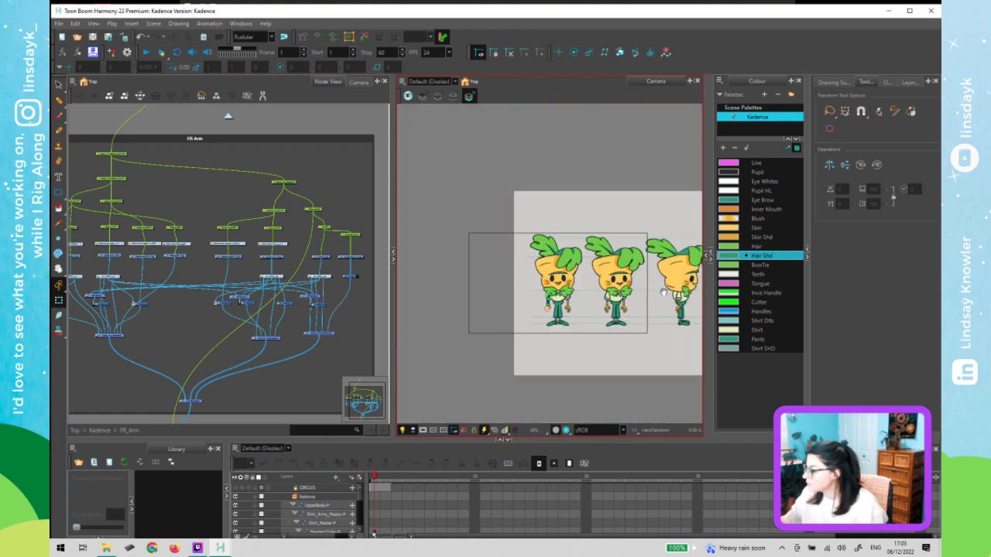
drag(655, 290, 569, 284)
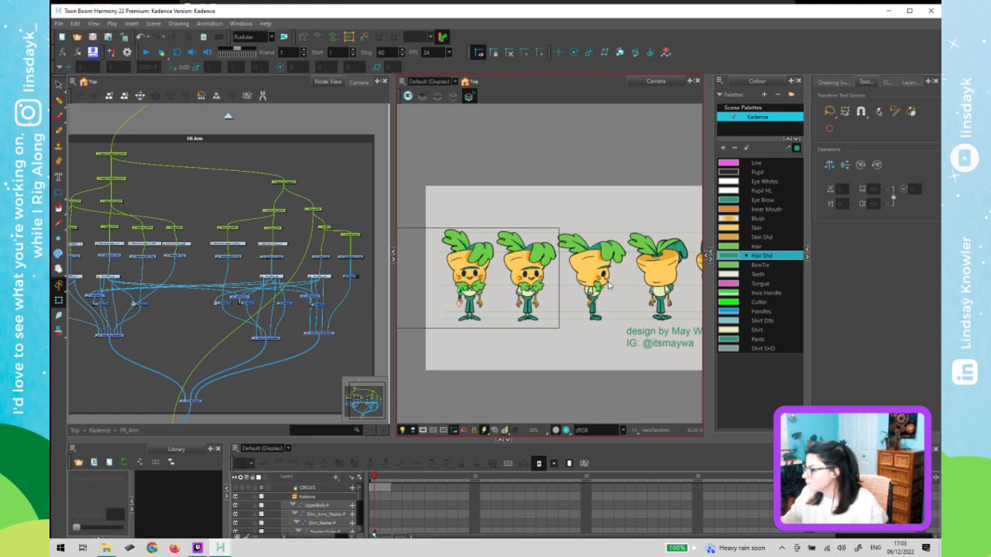
click(200, 332)
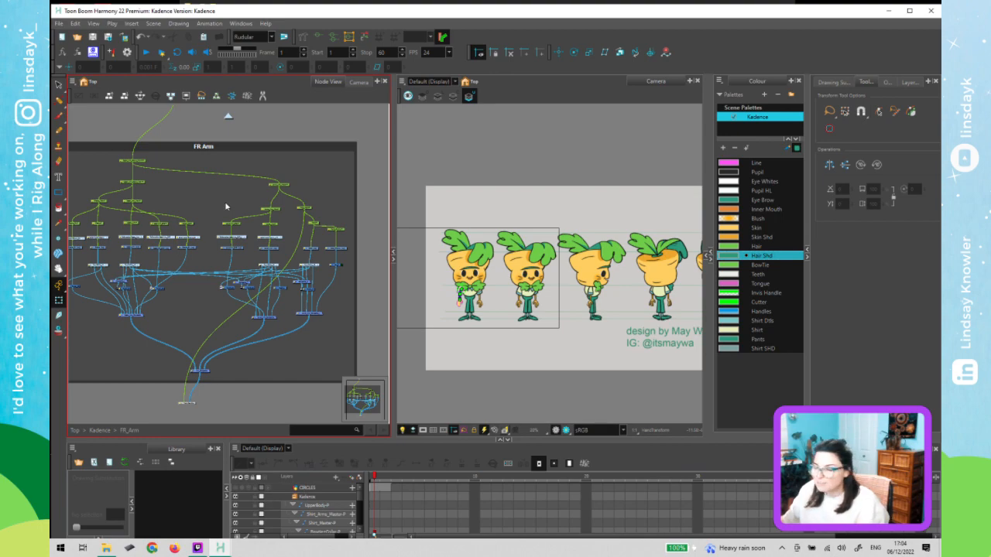
scroll(180, 202, down, 2)
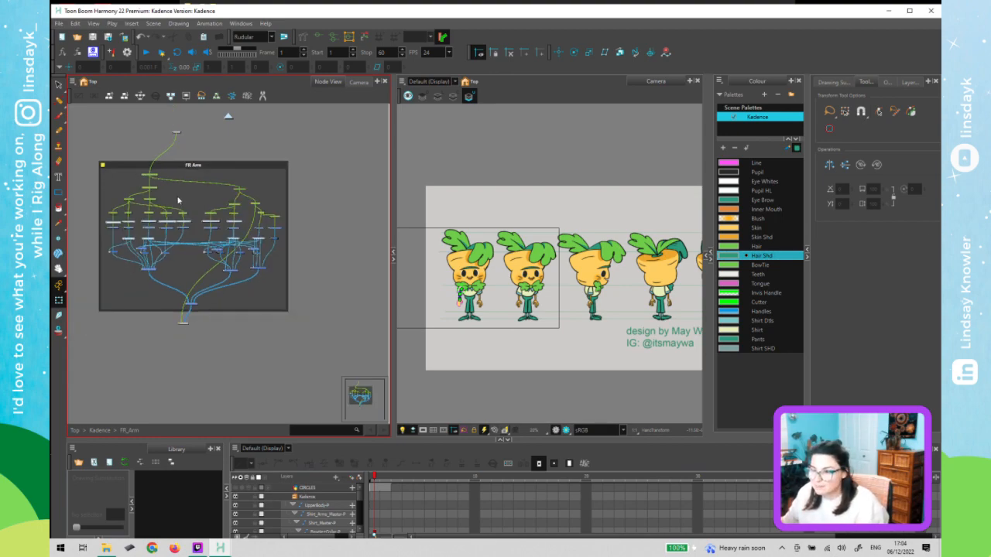
- Clone the FR_Arm group inside the Kadence group as Drawings Only and place the clone beside the original
click(228, 118)
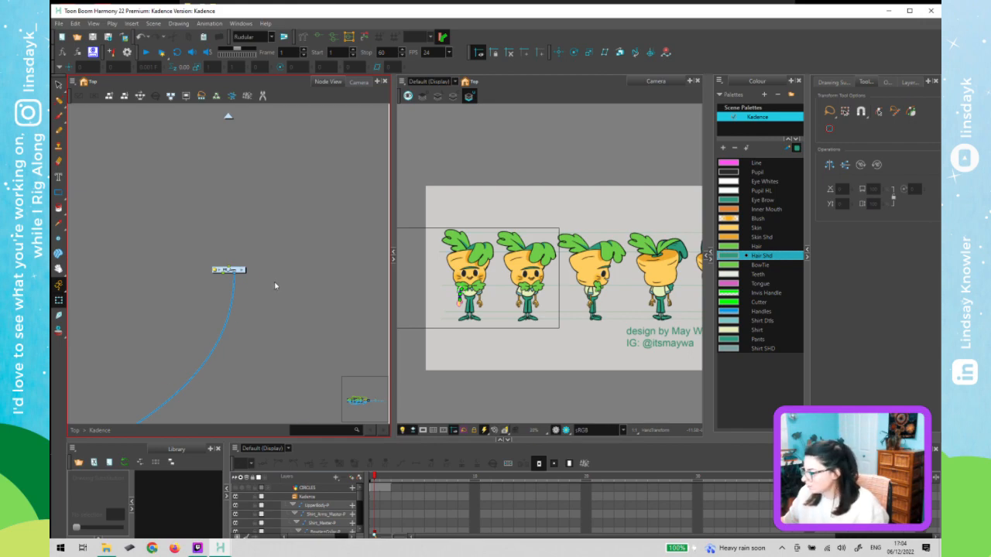
scroll(267, 272, down, 1)
scroll(221, 297, down, 1)
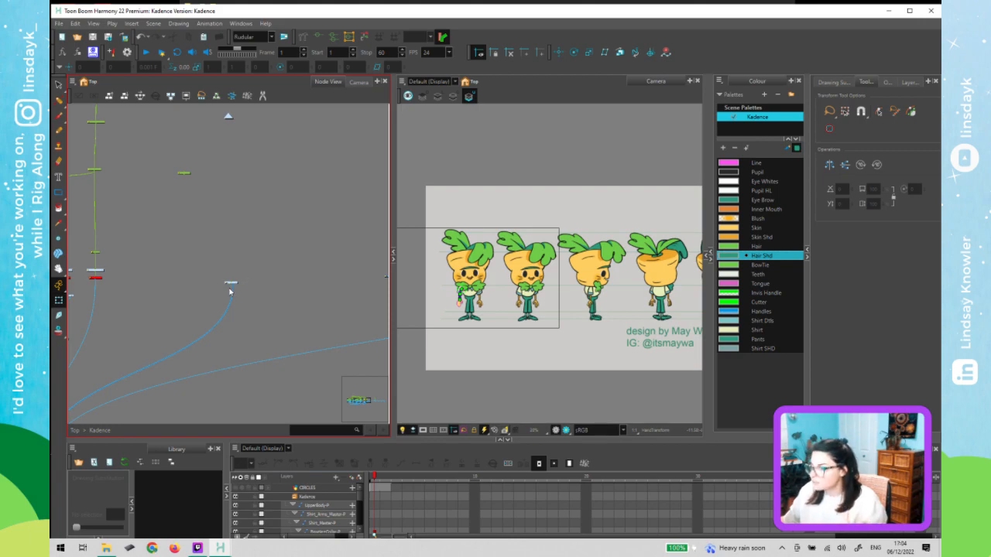
click(226, 293)
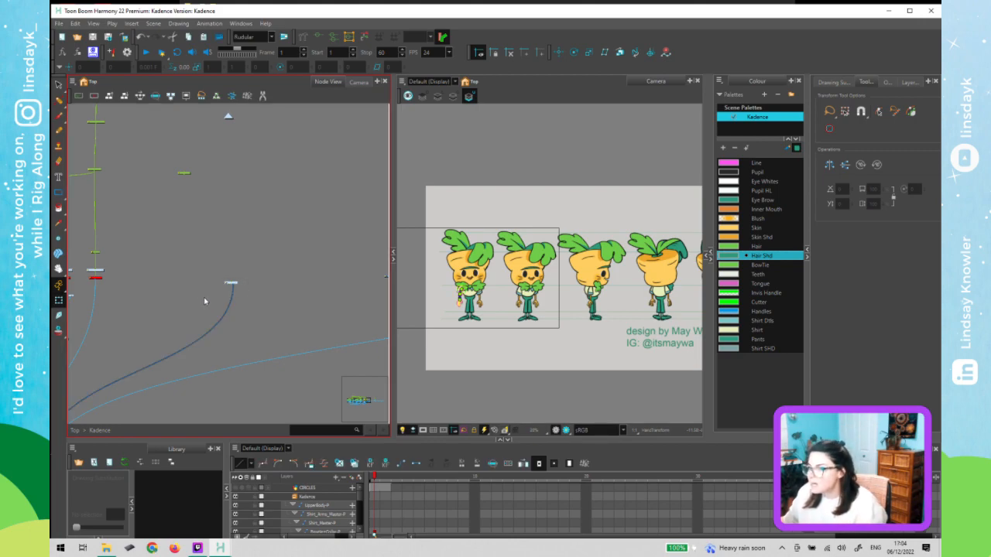
click(73, 81)
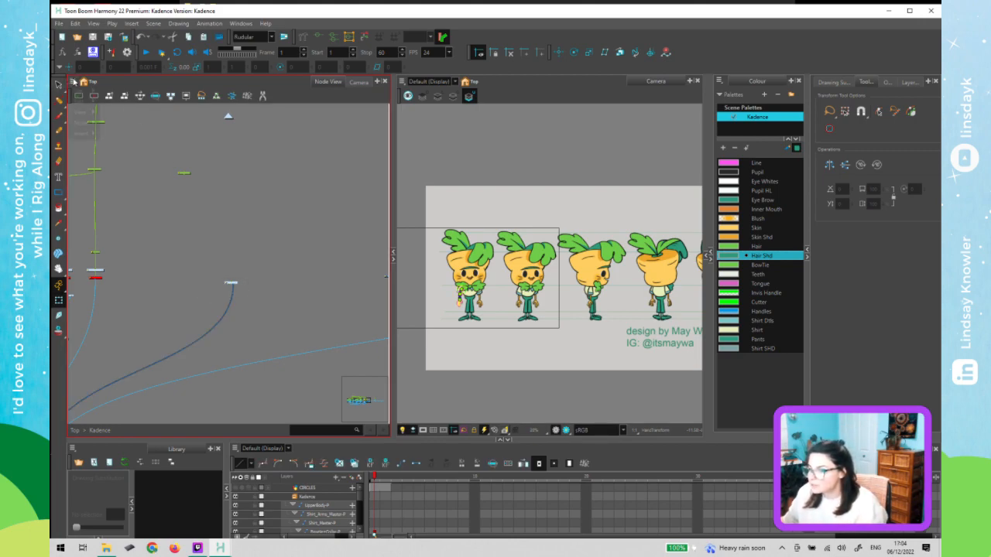
mouse_move(87, 125)
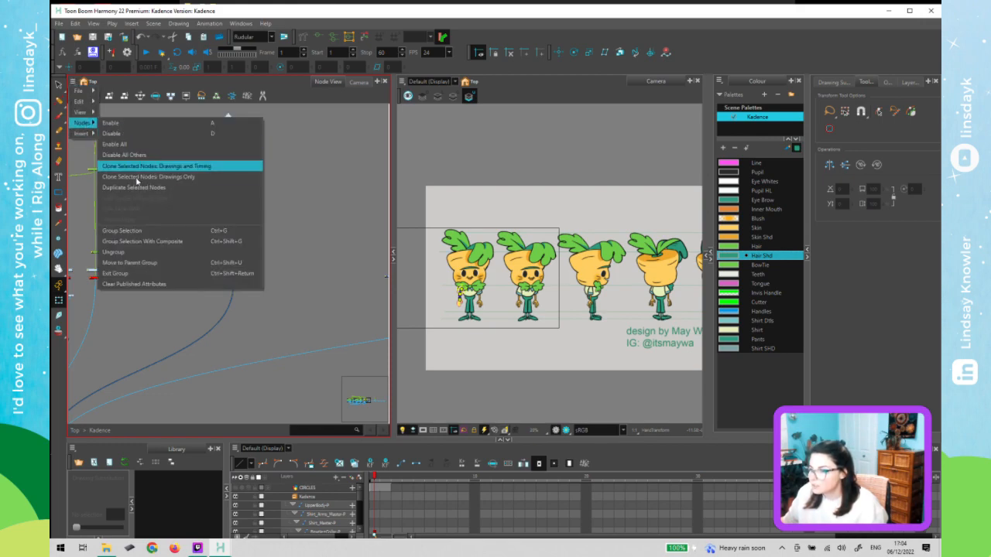
click(191, 177)
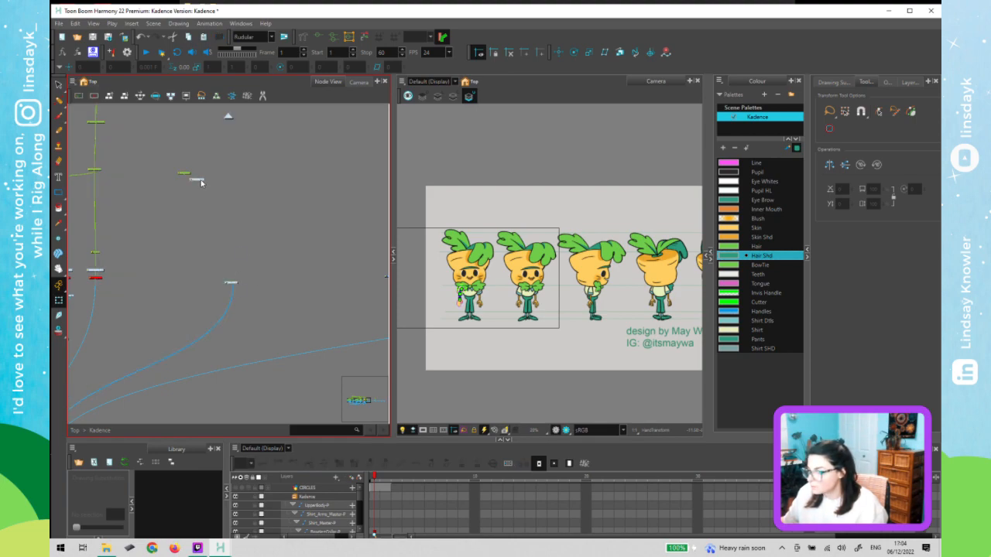
mouse_move(195, 179)
mouse_down()
mouse_move(236, 222)
mouse_move(260, 287)
mouse_up()
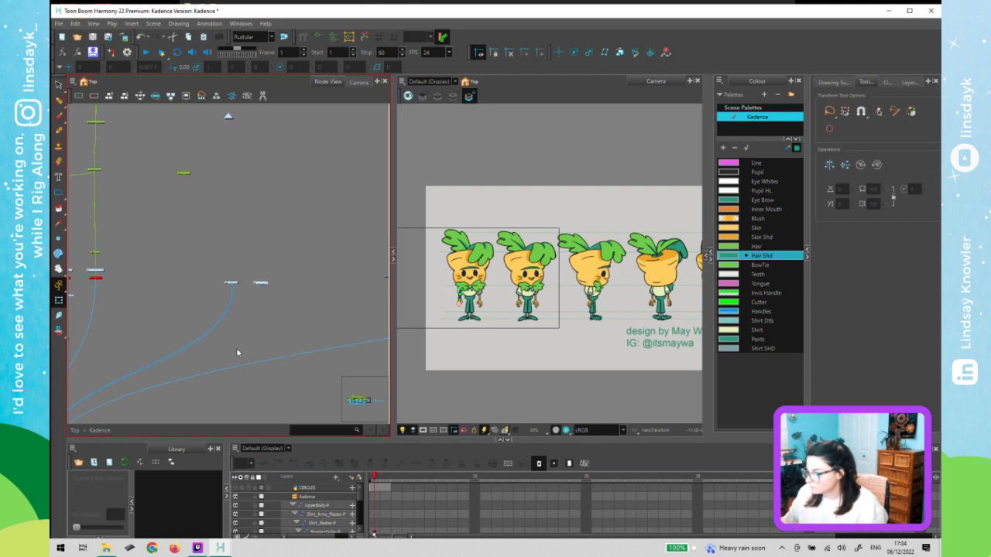
- Connect the cloned arm group's output to the Kadence character's main composite
drag(258, 314, 319, 210)
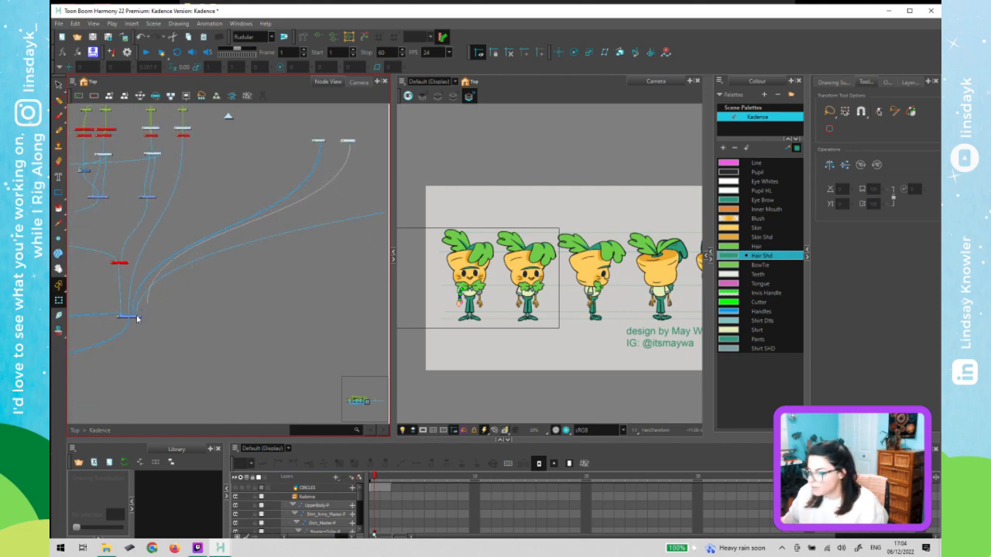
drag(136, 319, 136, 317)
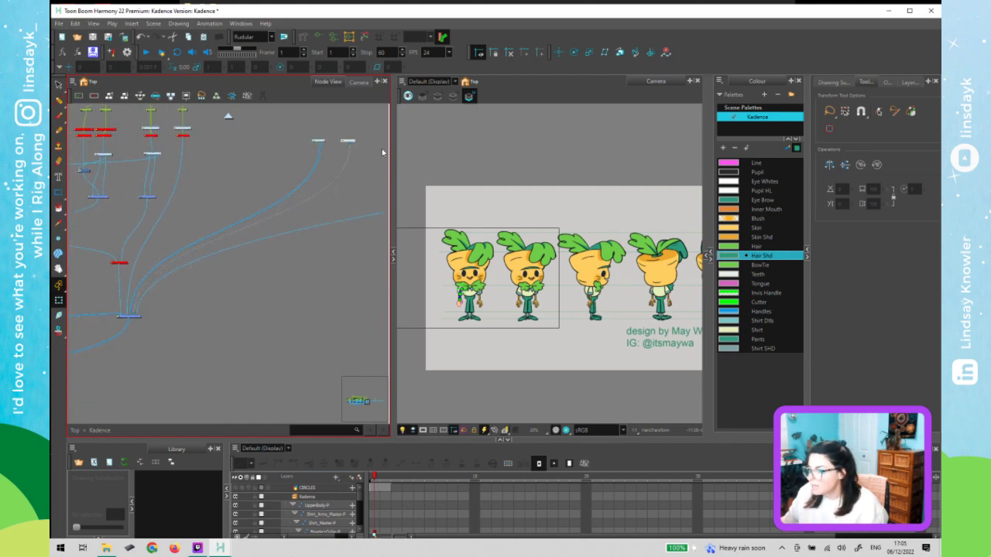
scroll(363, 153, up, 2)
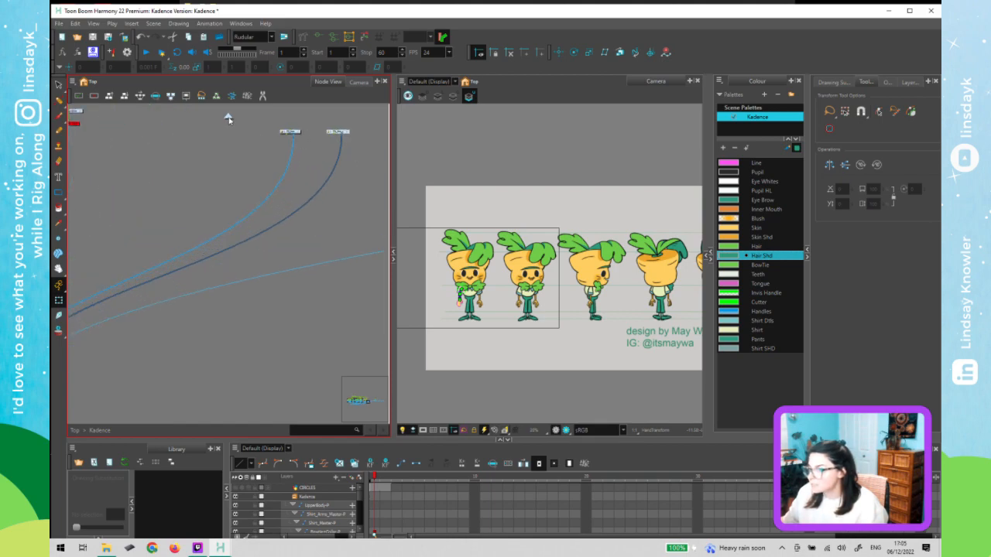
- Enable the CIRCLES drawing node at the top level of the scene
scroll(232, 203, down, 4)
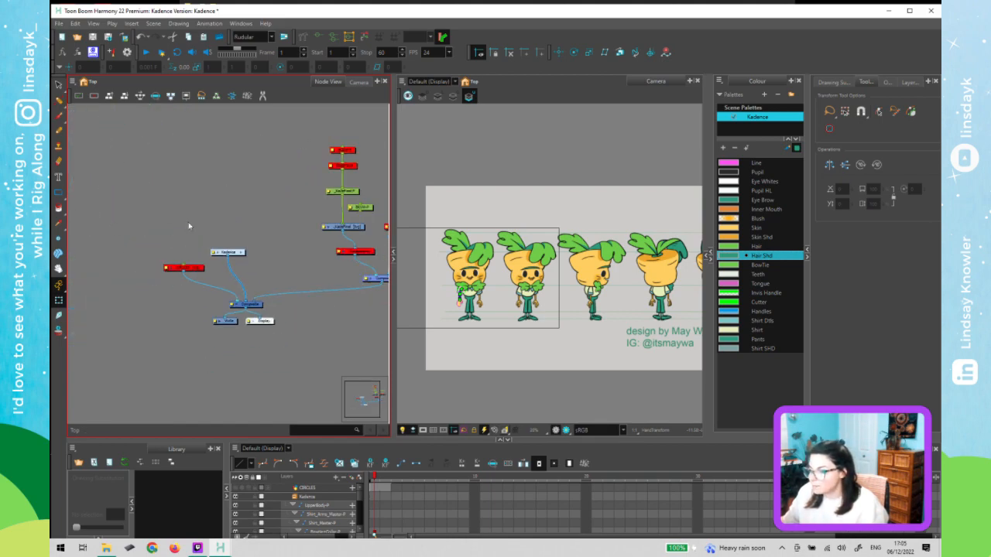
click(205, 219)
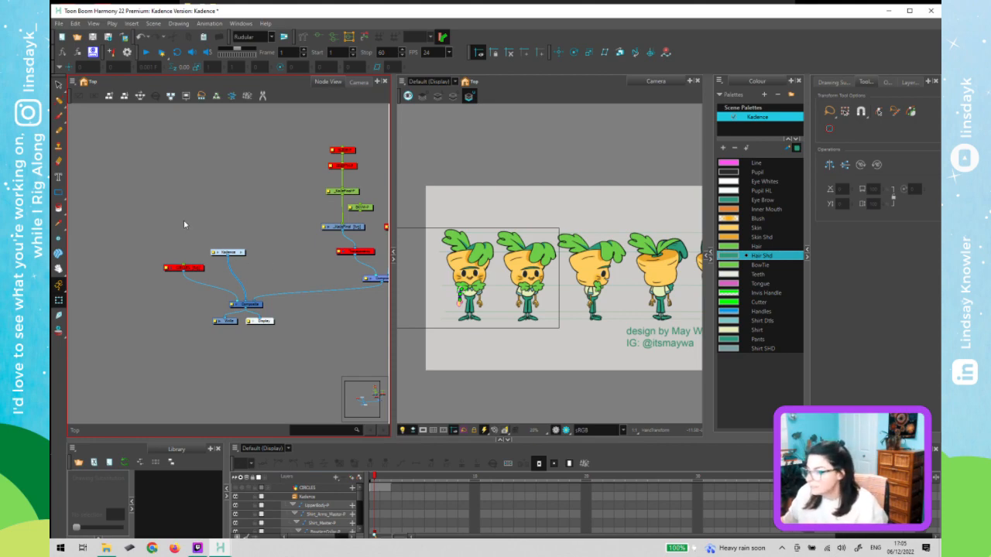
click(477, 315)
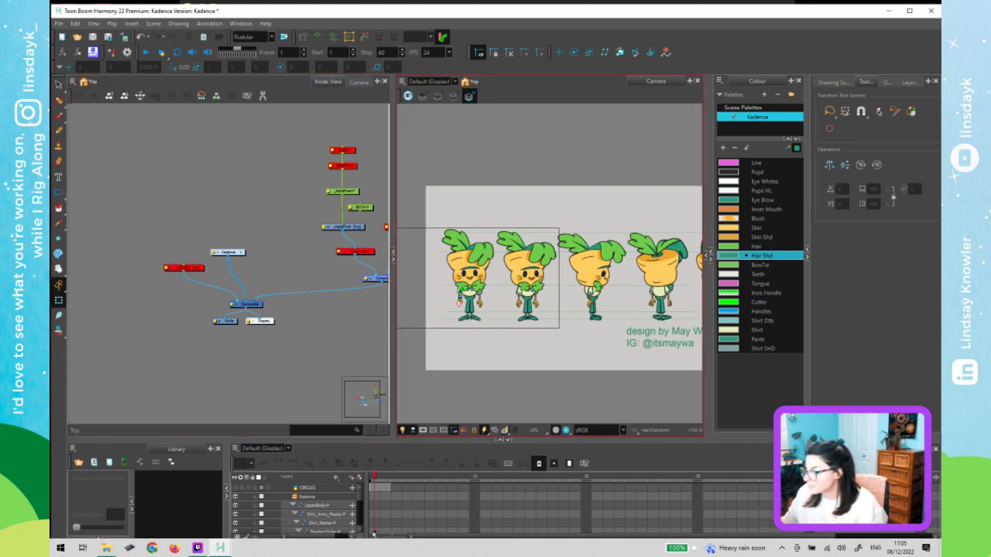
click(232, 229)
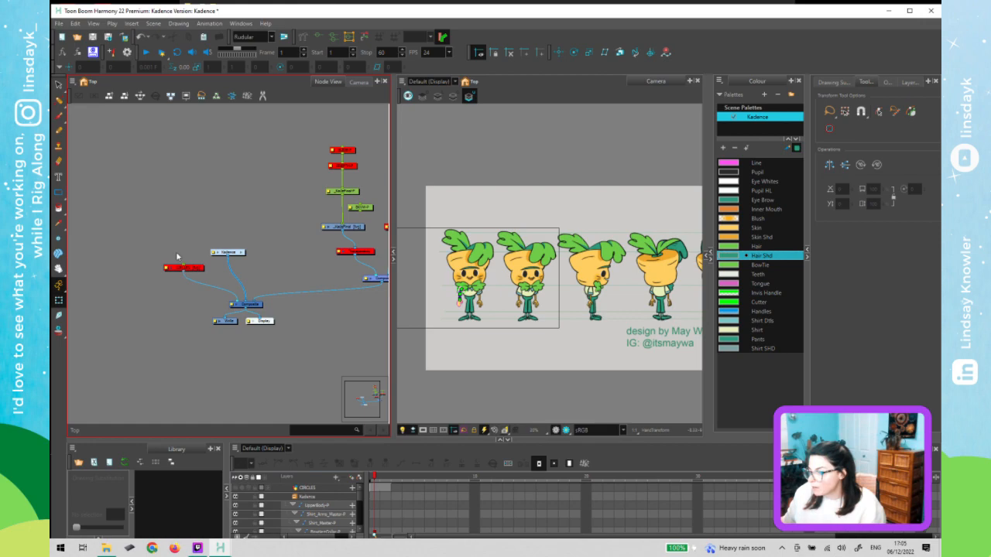
drag(174, 284, 175, 307)
key(a)
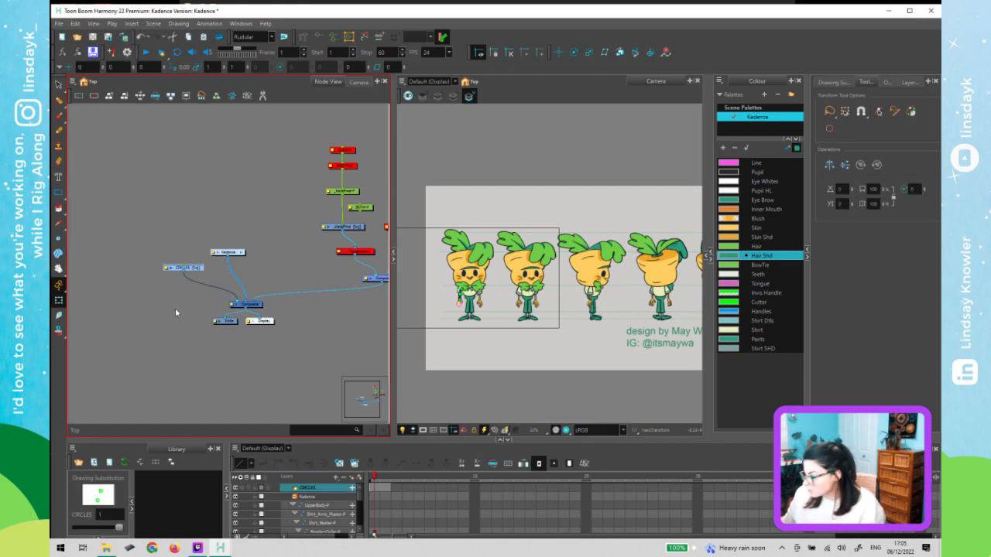
click(176, 329)
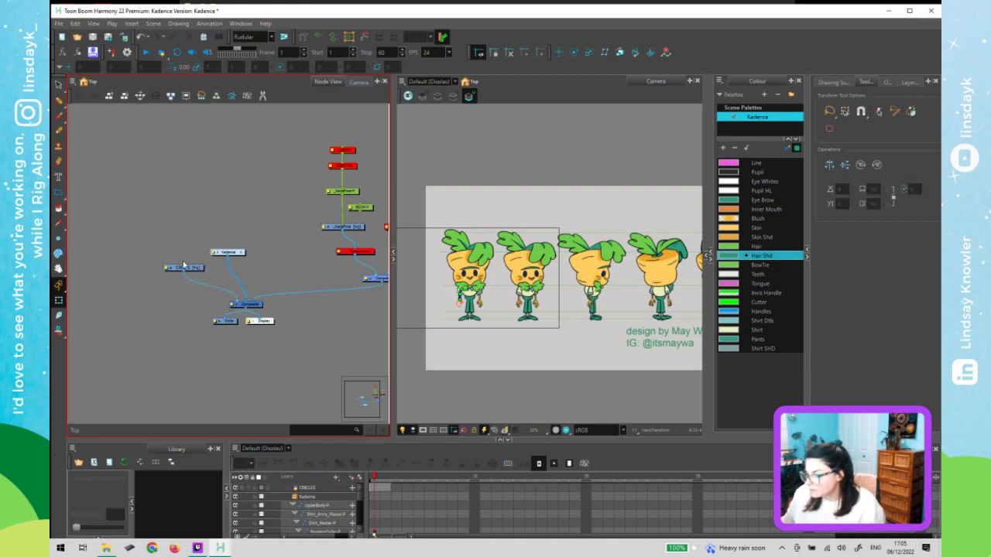
- Route the FR_Arm group's extra peg output out of the Kadence group and parent the CIRCLES drawing to it
click(243, 252)
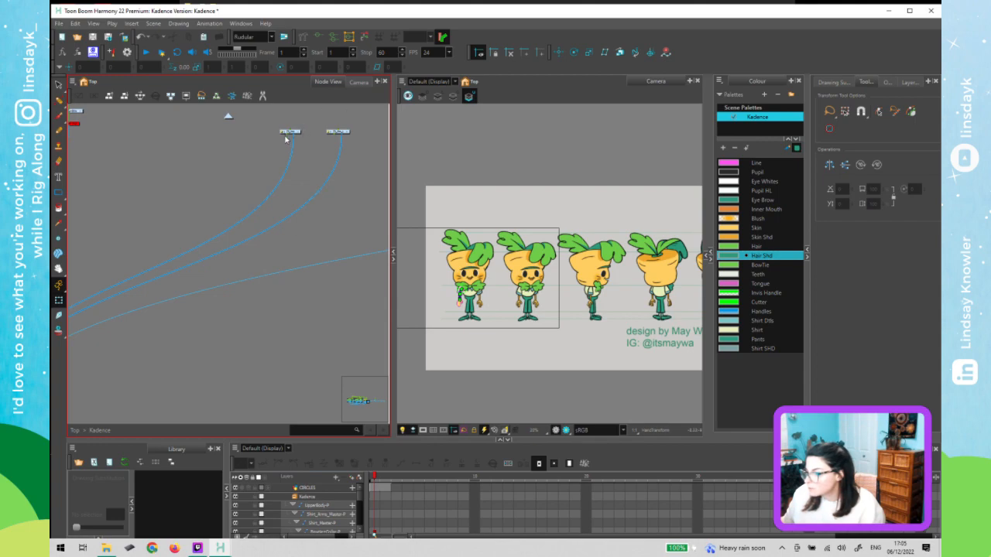
drag(129, 317, 110, 307)
click(228, 117)
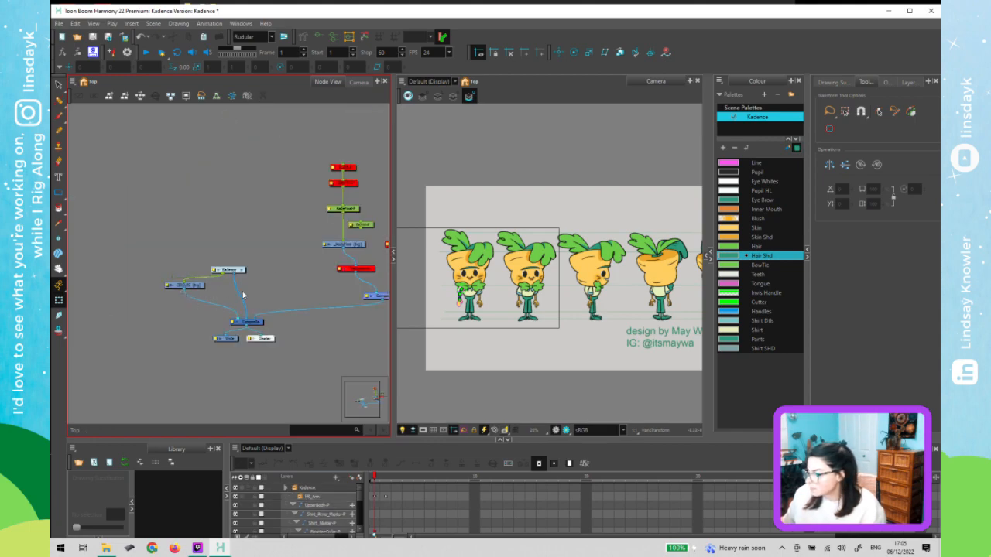
scroll(445, 311, up, 1)
scroll(449, 315, up, 4)
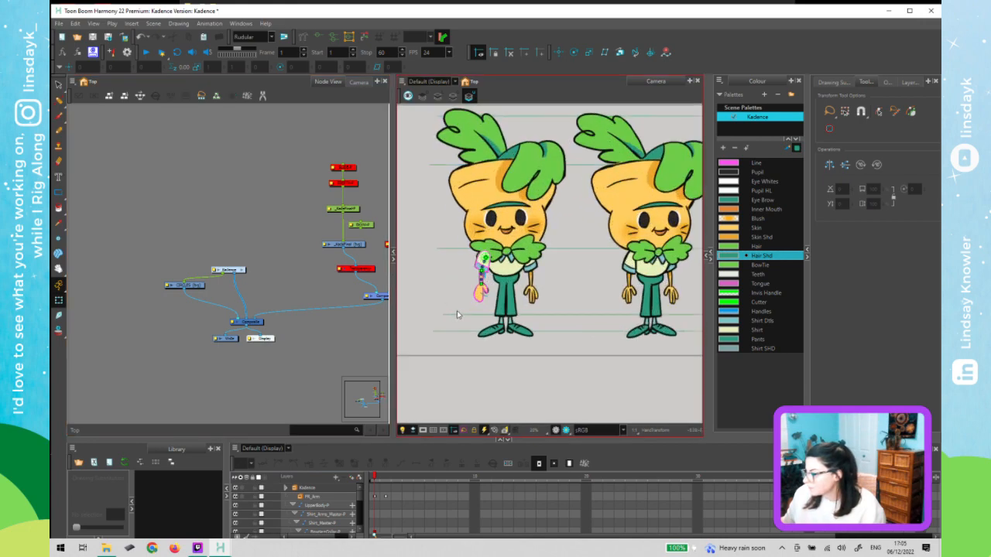
- Select the character's hand, move up to its Hand-P peg, and locate it in the FR_Arm network
click(516, 272)
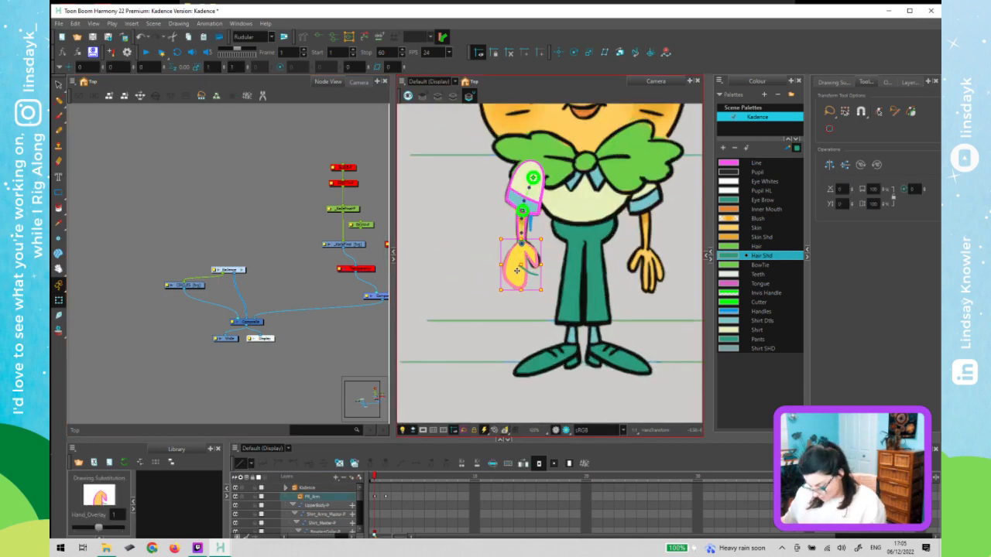
key(b)
middle_click(296, 265)
key(o)
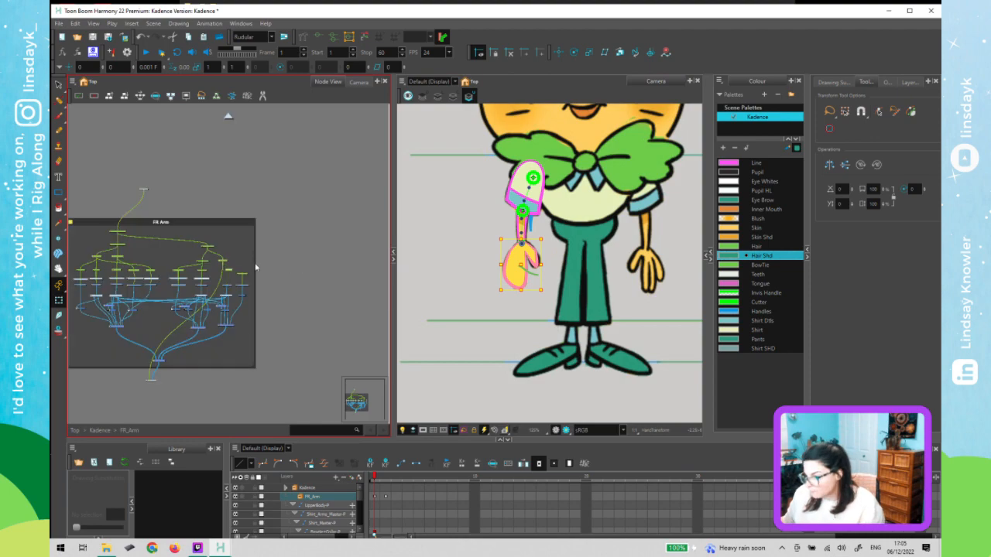
scroll(233, 274, up, 2)
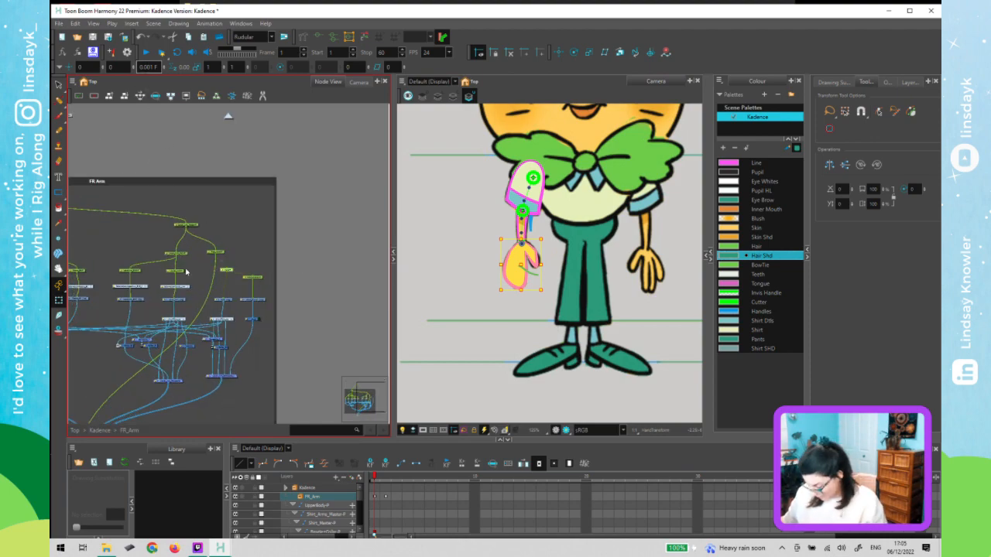
- Delete the stray green stroke crossing the hand from the Hand_Overlay drawing
click(257, 280)
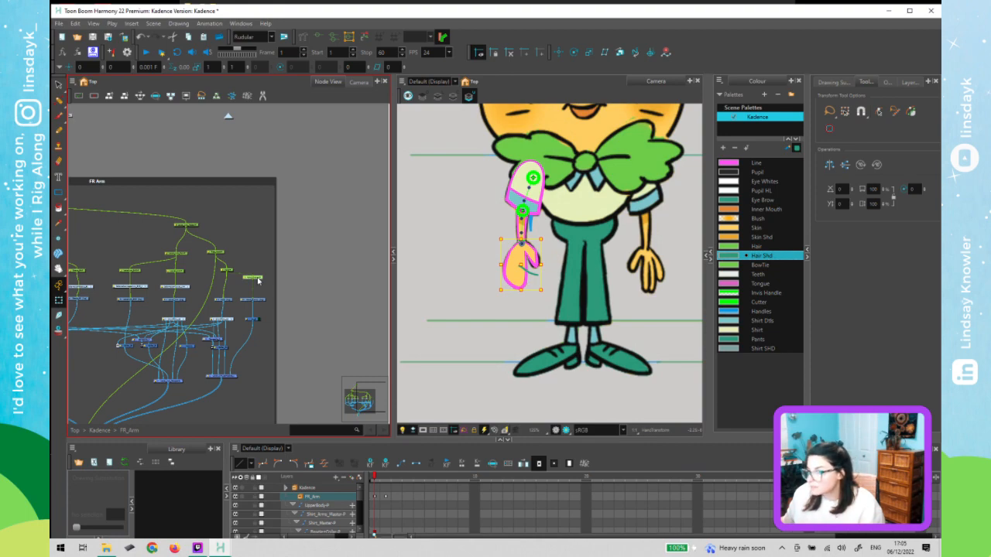
scroll(532, 279, up, 3)
click(532, 264)
key(alt+s)
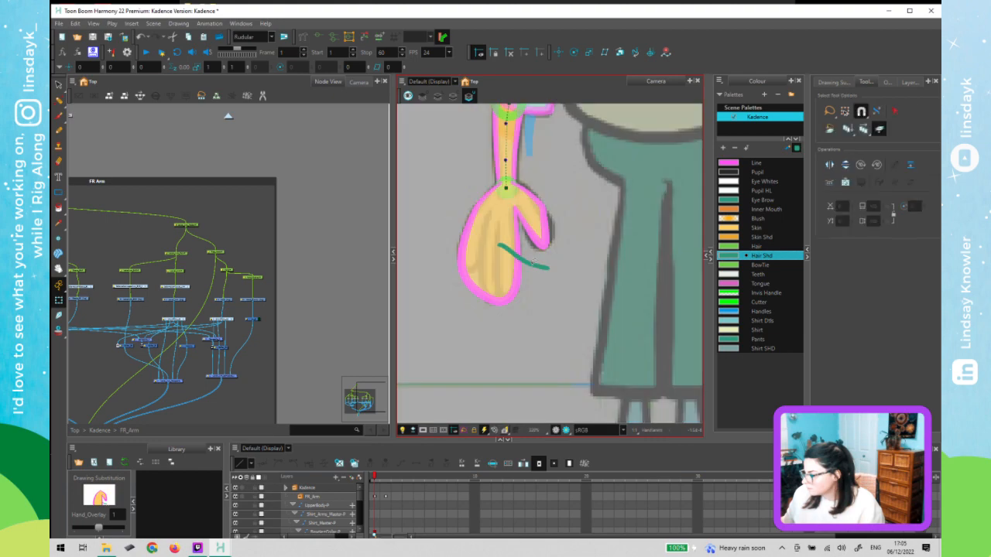
click(531, 264)
key(Delete)
key(shift+t)
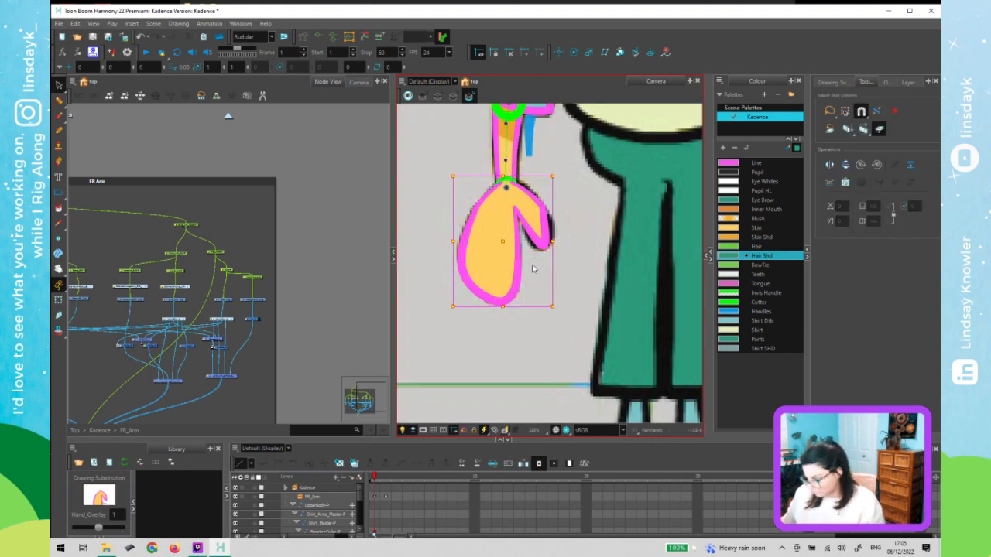
- Test the hand's peg by shifting it slightly sideways, and undo the move
scroll(532, 268, down, 1)
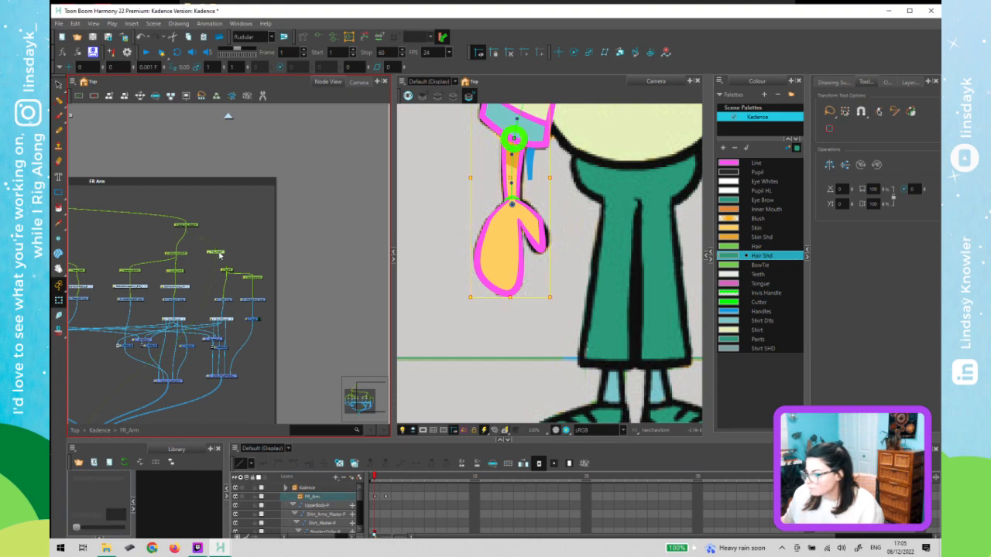
scroll(514, 203, down, 2)
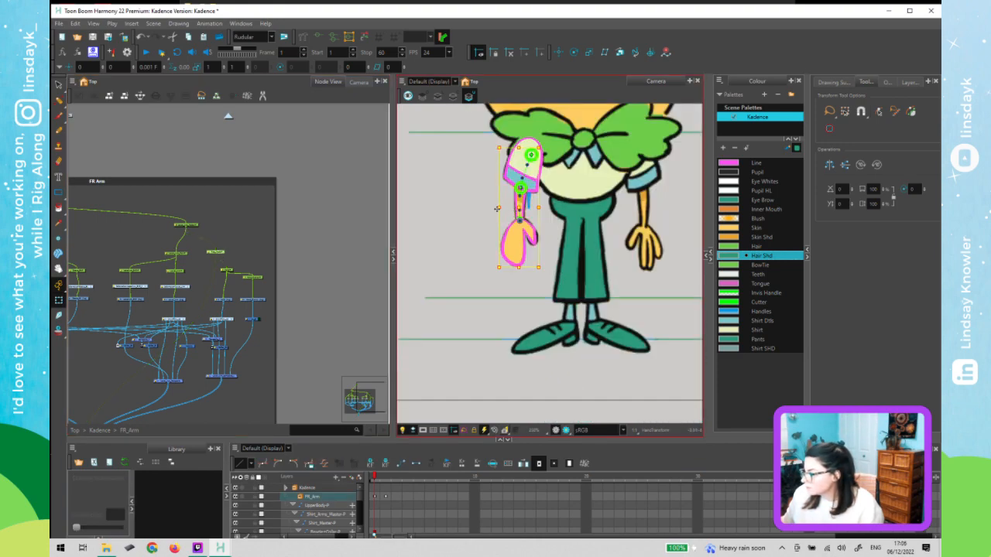
mouse_move(497, 209)
mouse_down()
mouse_move(455, 209)
mouse_move(552, 210)
mouse_move(503, 209)
mouse_up()
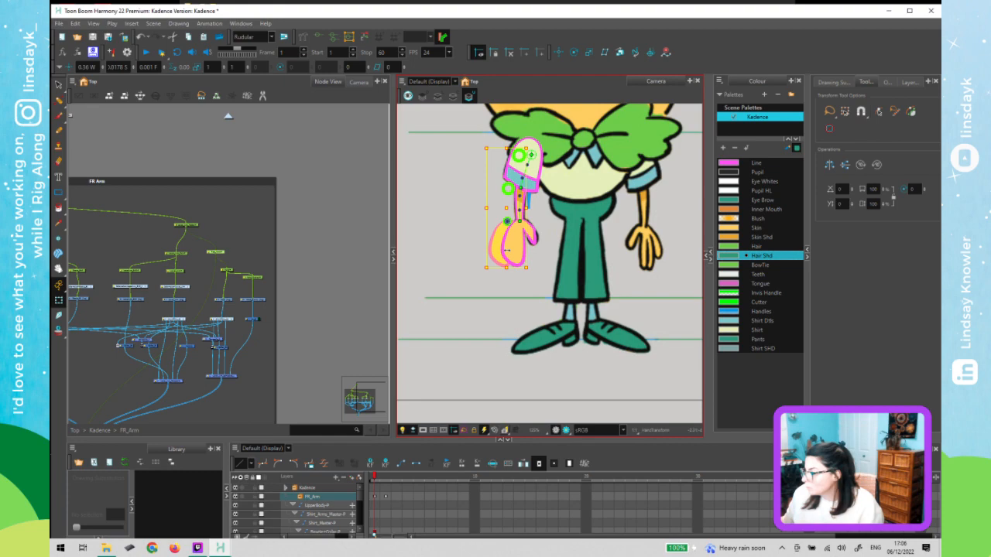
key(ctrl+z)
click(205, 258)
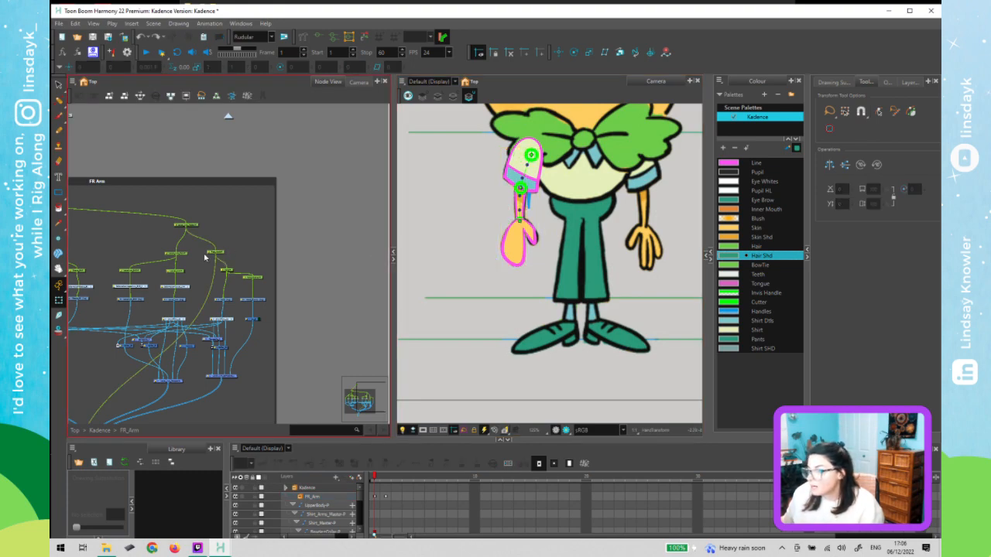
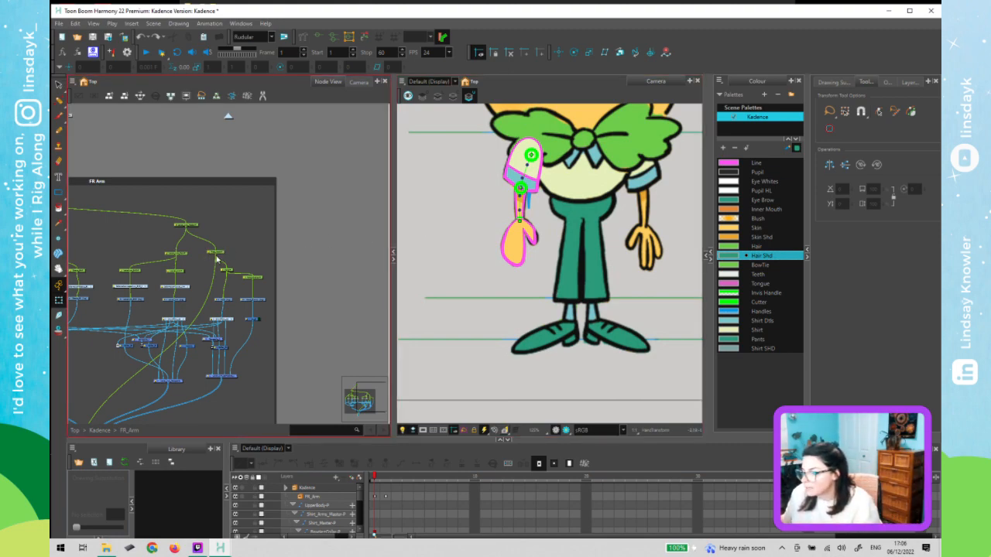
- Test the hand's peg by rotating it about 80 degrees and squashing it to about 0.62, and undo the squash
click(218, 254)
drag(573, 263, 615, 197)
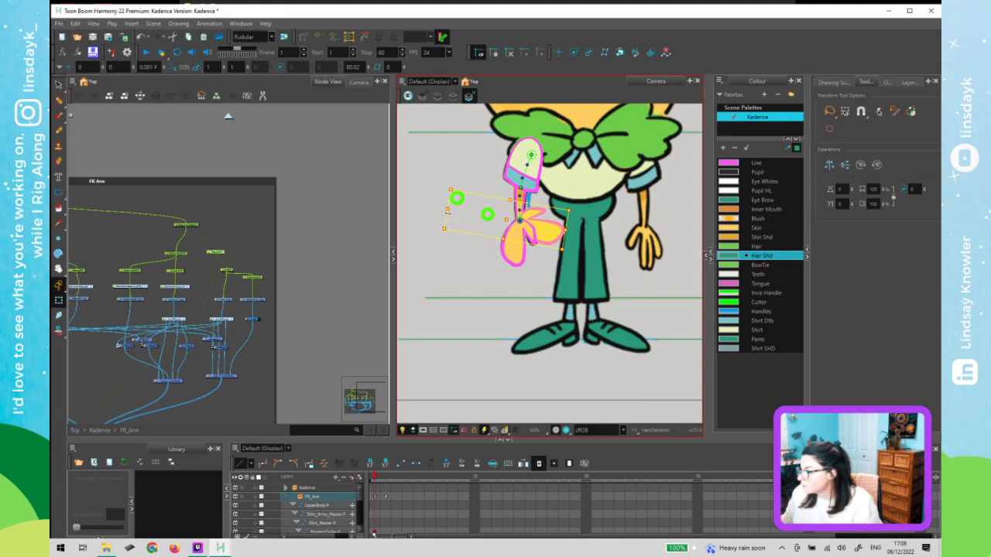
drag(447, 209, 474, 213)
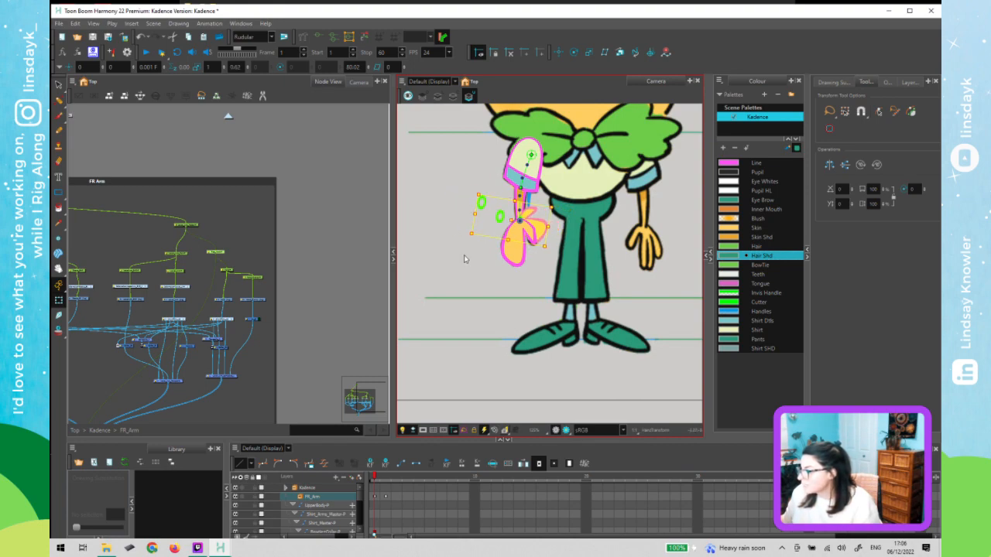
key(ctrl+z)
- Go up to the Kadence group and back into FR_Arm, test pulling the arm's deformation sideways, and undo the pull
click(189, 220)
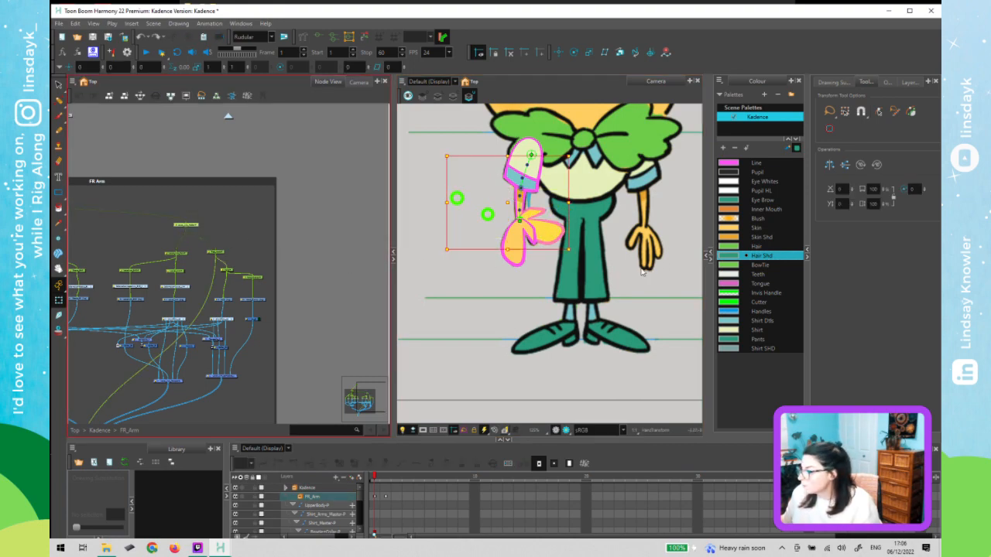
scroll(614, 268, down, 1)
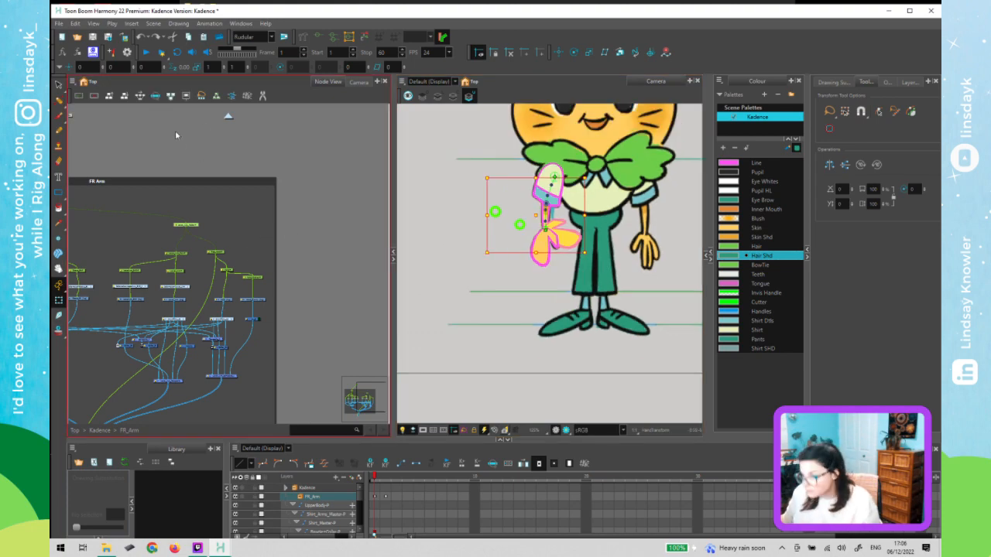
click(227, 117)
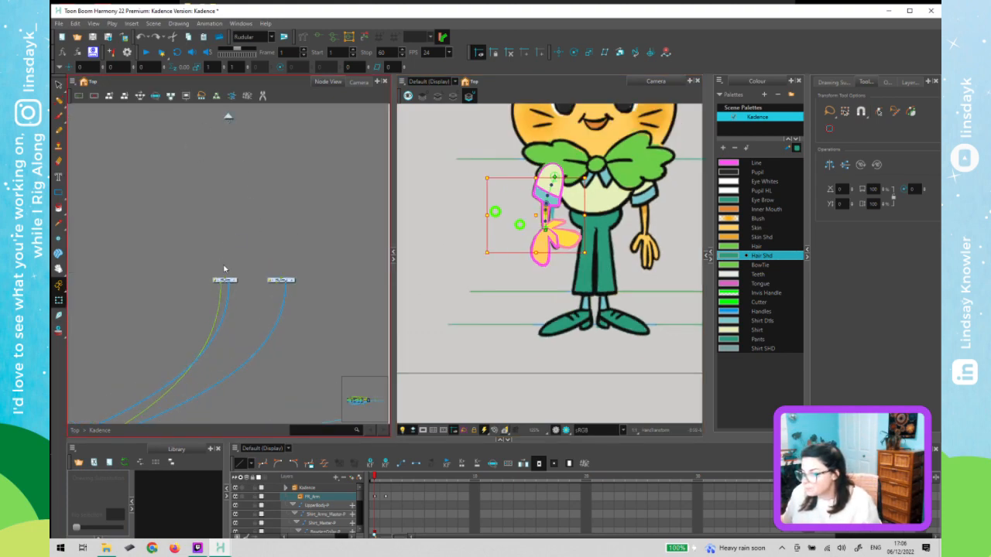
scroll(226, 274, down, 1)
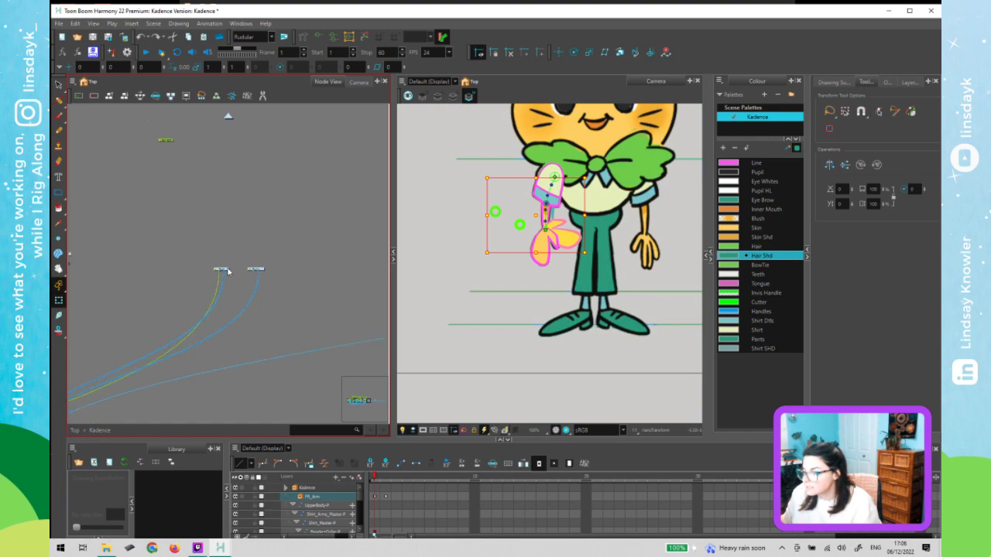
click(226, 270)
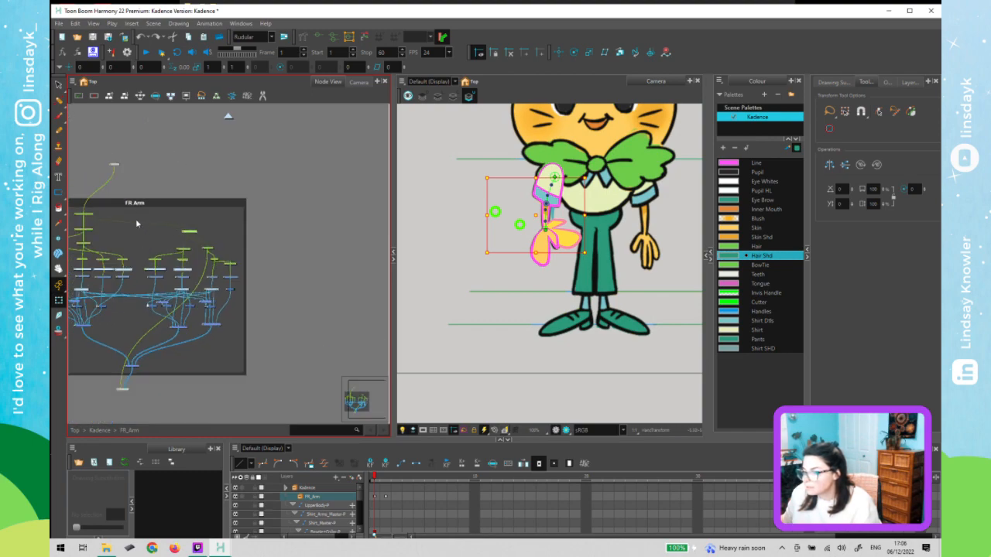
click(498, 216)
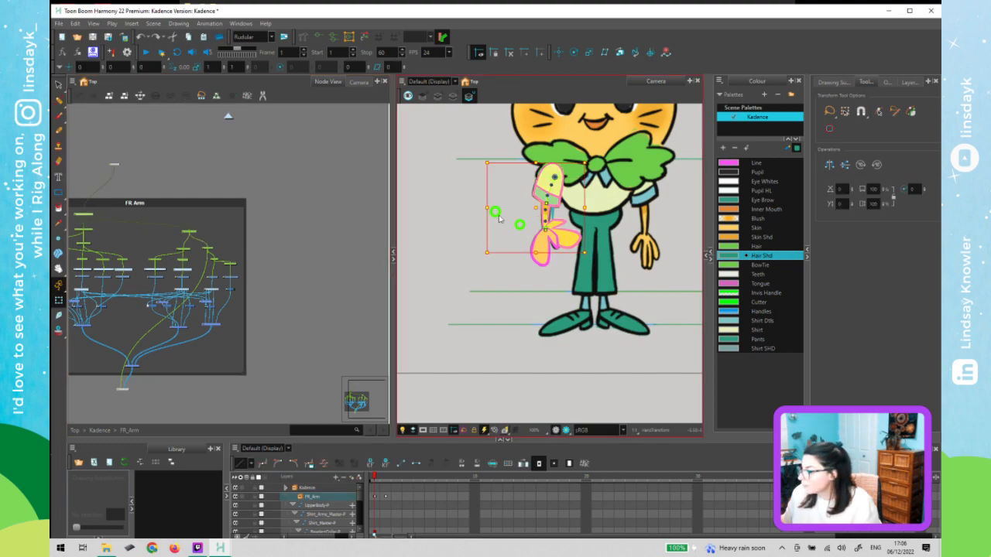
mouse_move(493, 206)
mouse_down()
mouse_move(480, 194)
mouse_move(500, 201)
mouse_up()
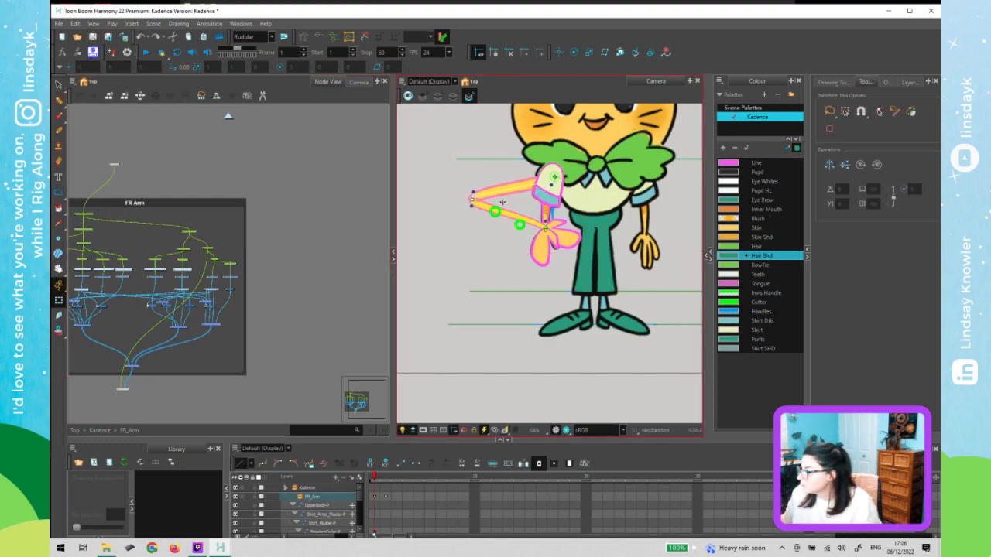
key(ctrl+z)
- Test the FR_Arm group's topmost peg by moving the arm away from the body and scaling it about 1.89, and undo both changes
click(215, 226)
click(91, 215)
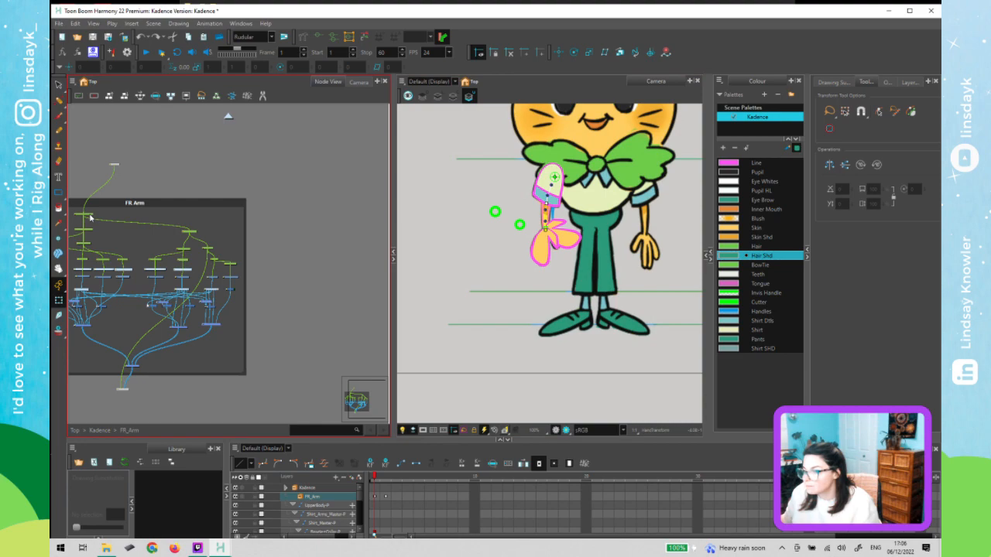
click(543, 210)
drag(534, 209, 441, 203)
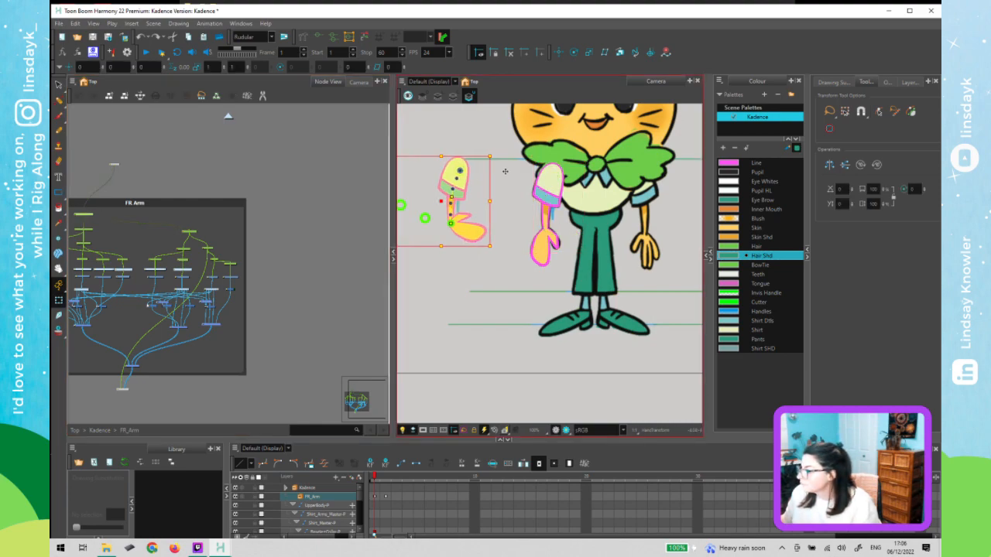
drag(489, 156, 516, 143)
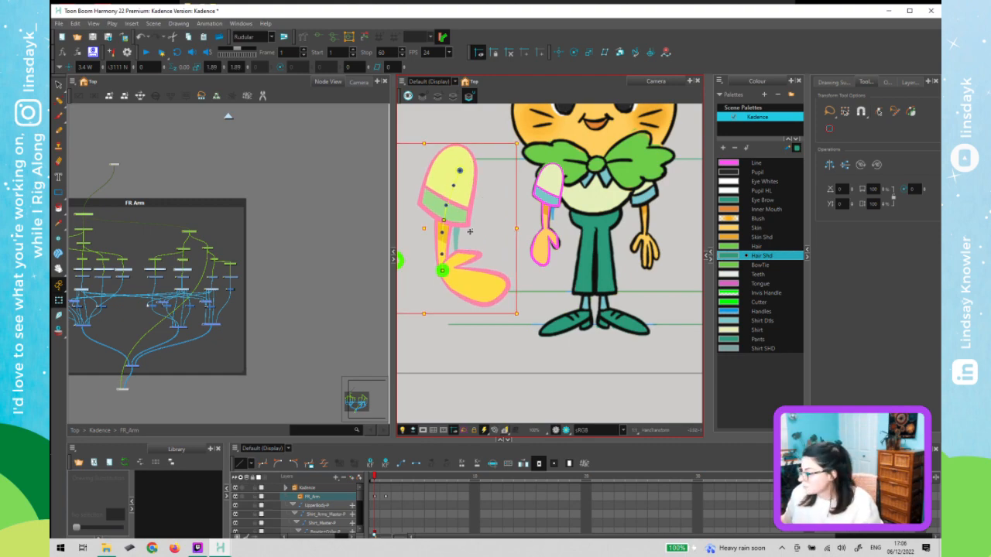
key(ctrl+z)
key(ctrl+z)
- Undo the hand's test rotation and the earlier deletion of the green stroke
click(271, 211)
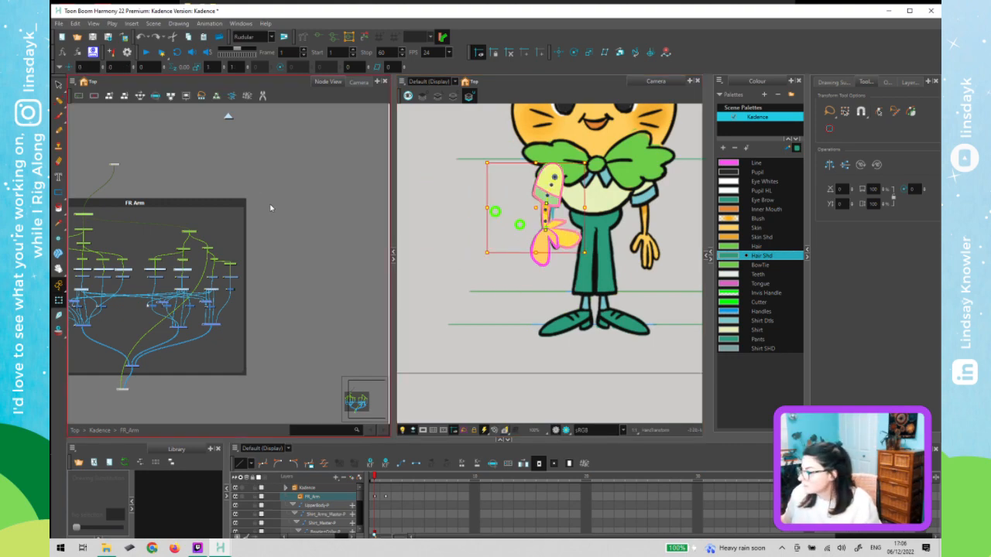
key(ctrl+z)
key(ctrl+z)
- Select only the green stroke across the hand in the Hand_Overlay drawing, delete it, and return to the Transform tool
scroll(551, 250, up, 5)
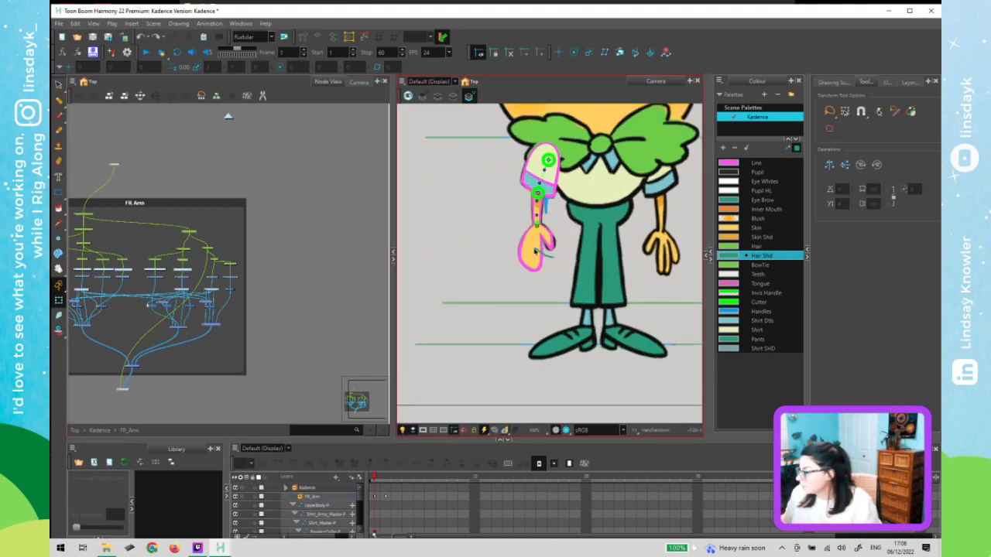
click(553, 272)
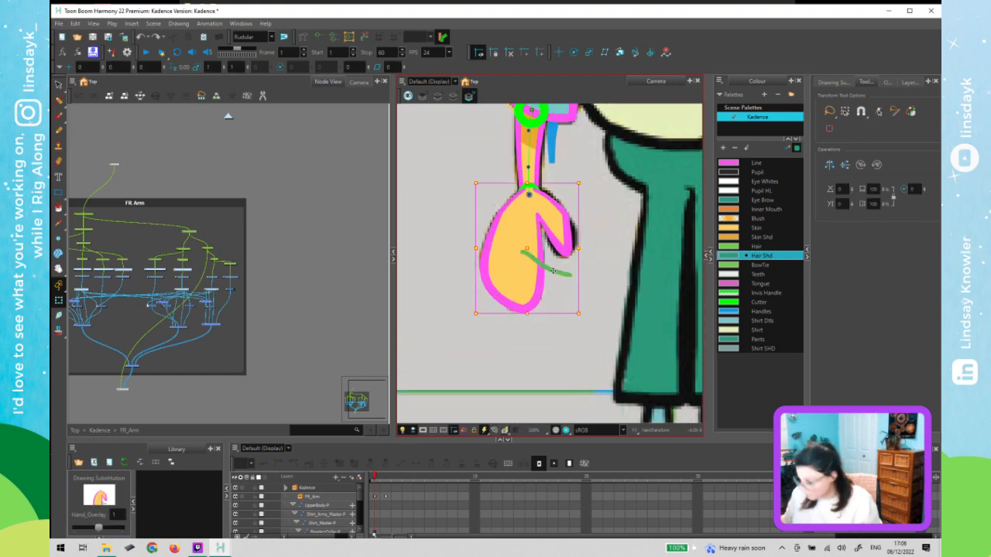
key(alt+s)
click(556, 270)
key(Delete)
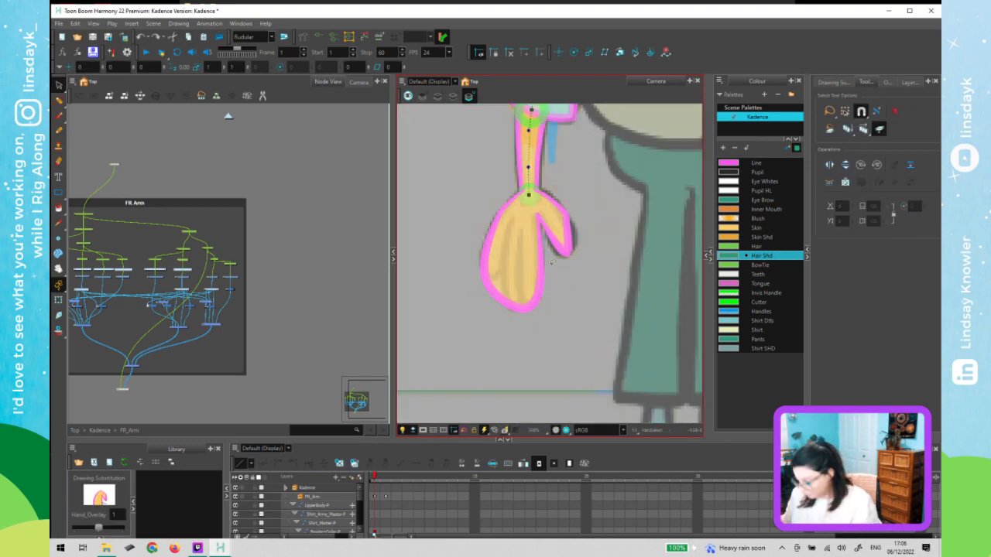
key(shift+t)
- Open the Kadence group and add a parent peg above each of the two arm groups, FR_Arm_1 and FR_Arm
click(280, 148)
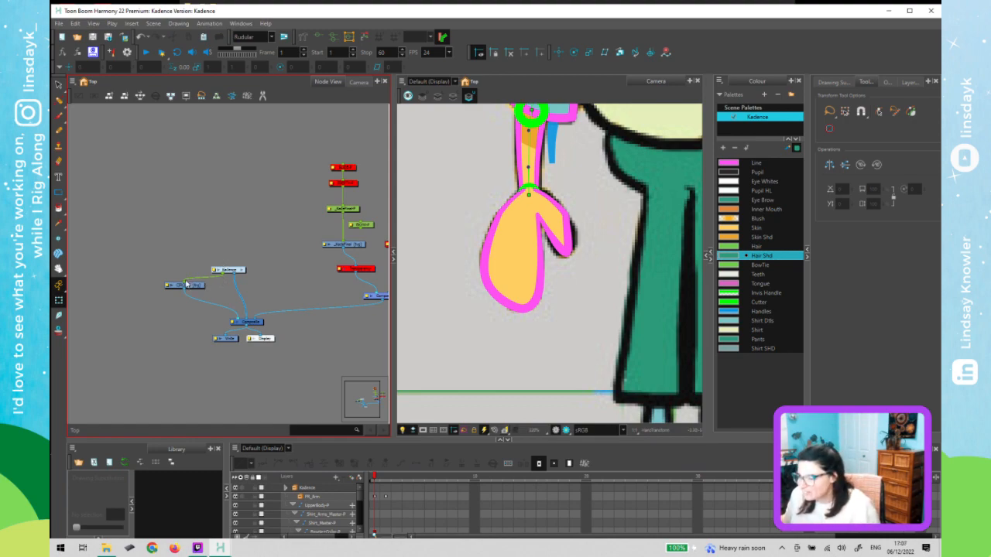
double_click(229, 269)
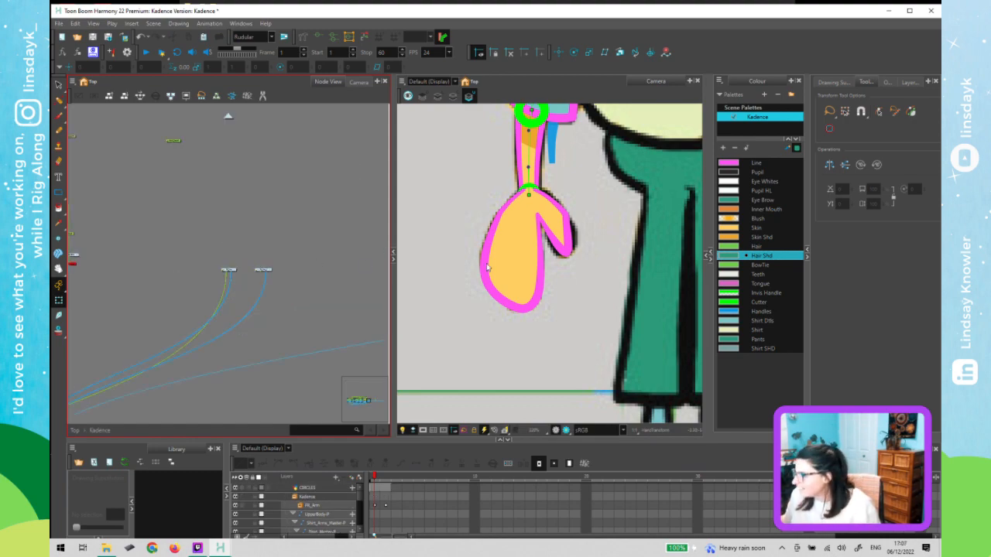
click(494, 255)
click(228, 270)
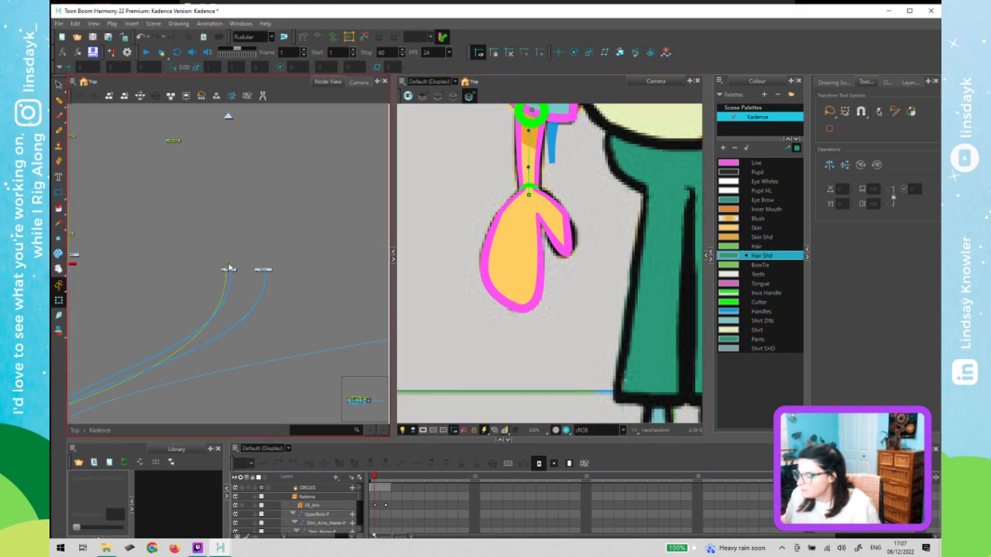
click(233, 272)
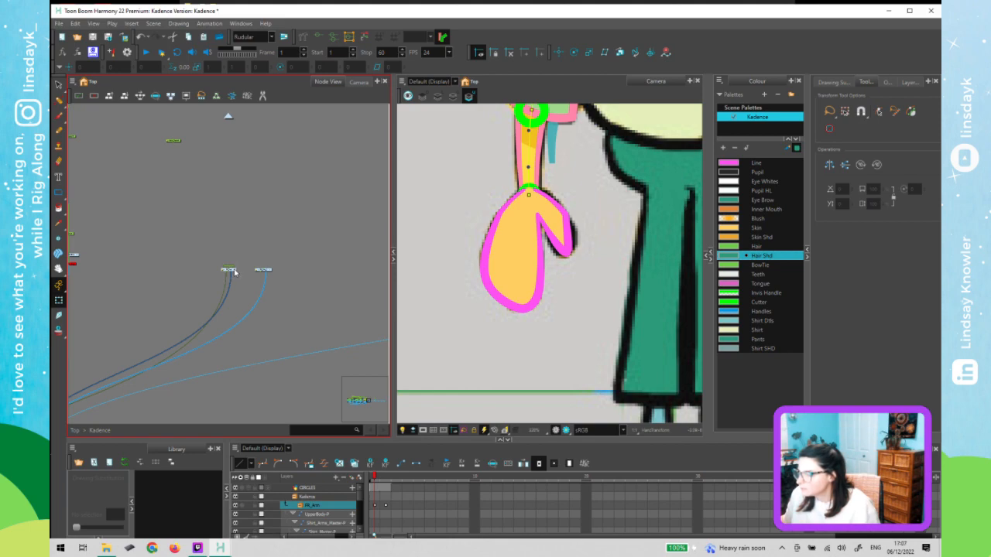
click(280, 271)
scroll(271, 269, up, 2)
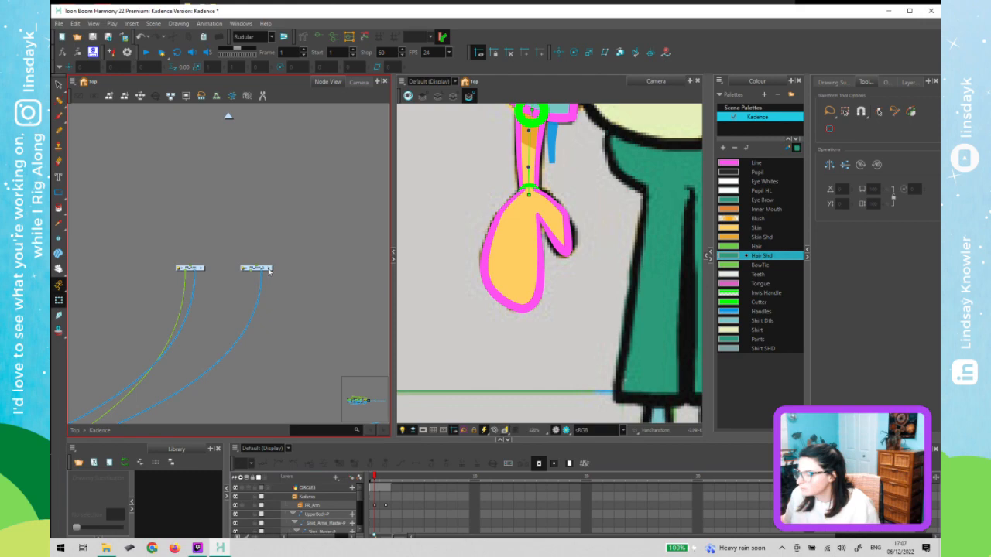
click(248, 272)
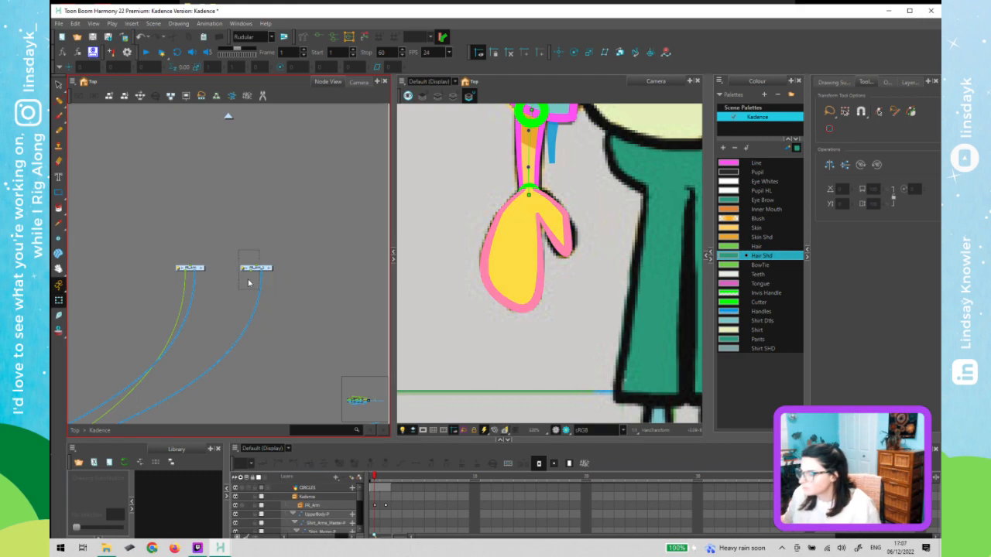
key(ctrl+p)
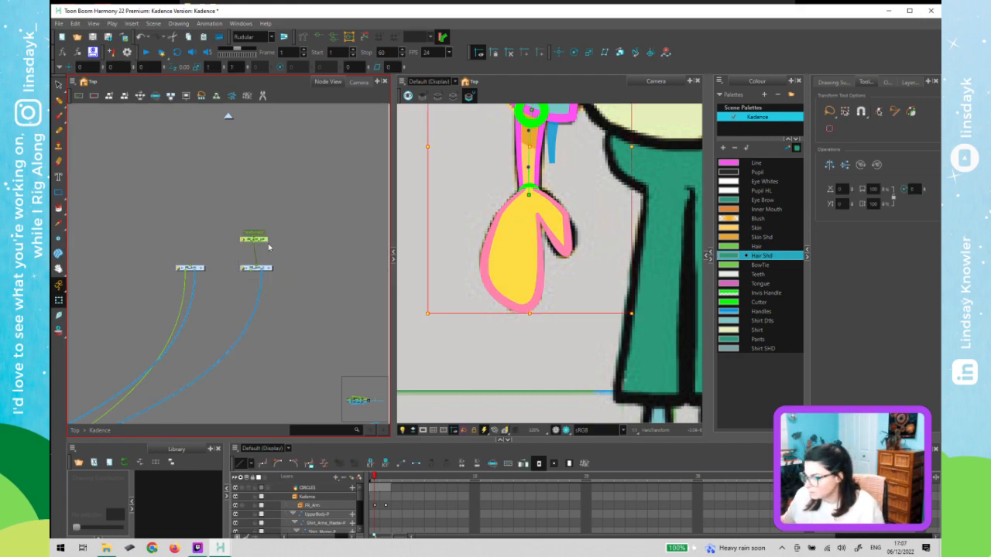
click(173, 277)
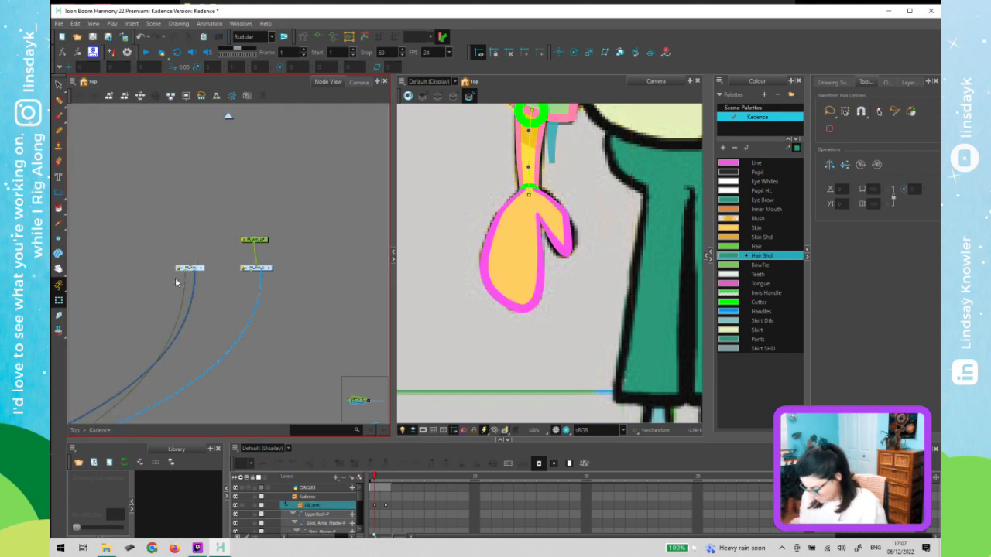
key(ctrl+p)
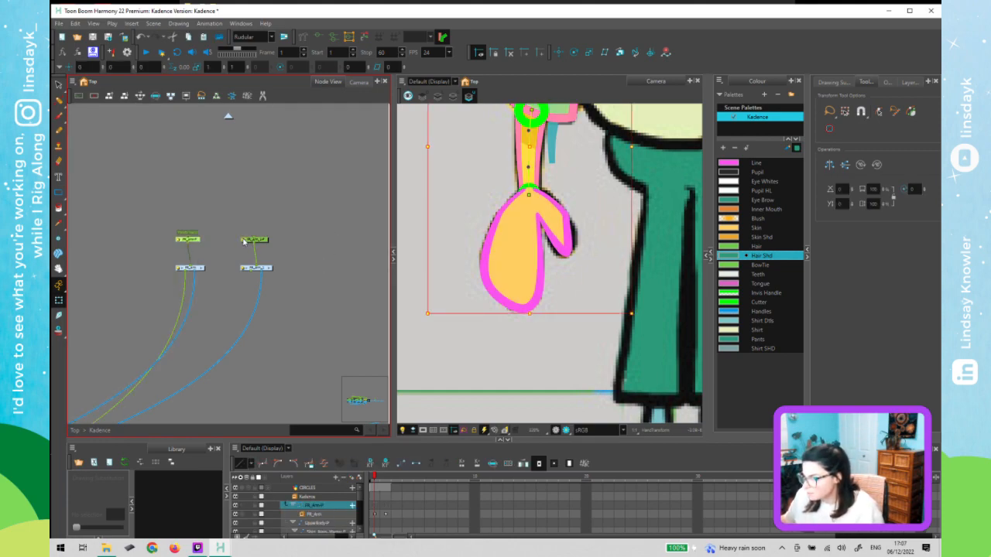
- Rename the duplicated arm group FR_Arm_1 to BK_Arm in its layer properties
click(243, 240)
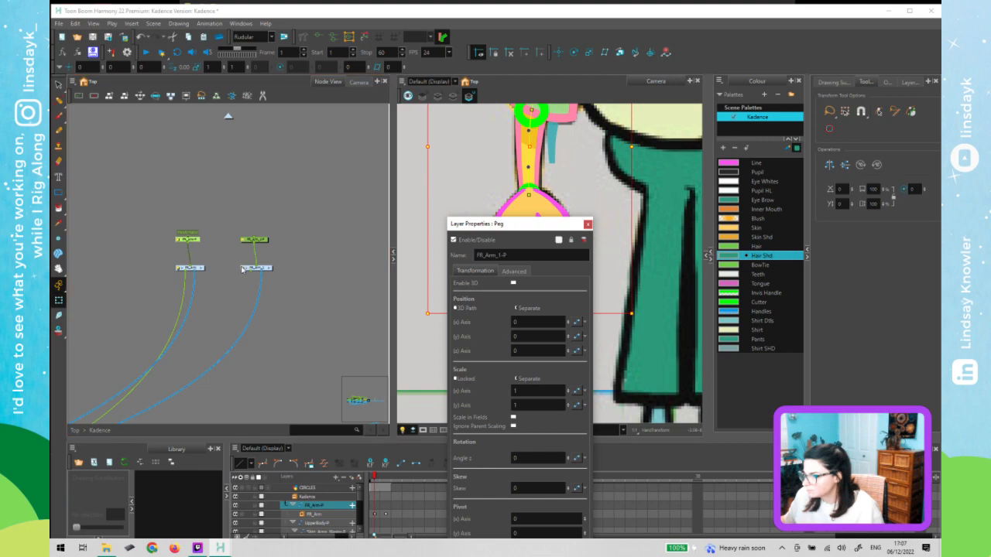
click(244, 268)
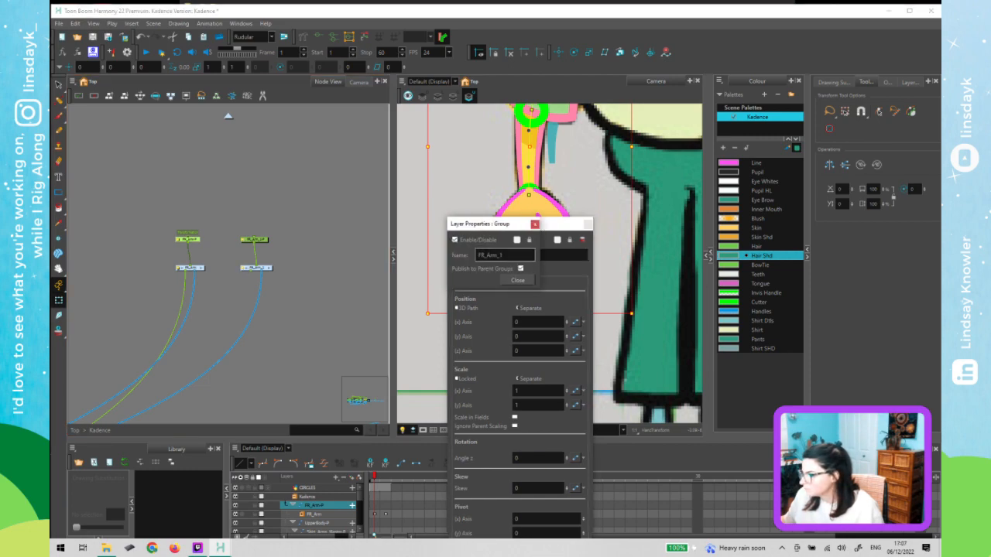
drag(486, 254, 473, 260)
key(Caps_Lock)
text(BK)
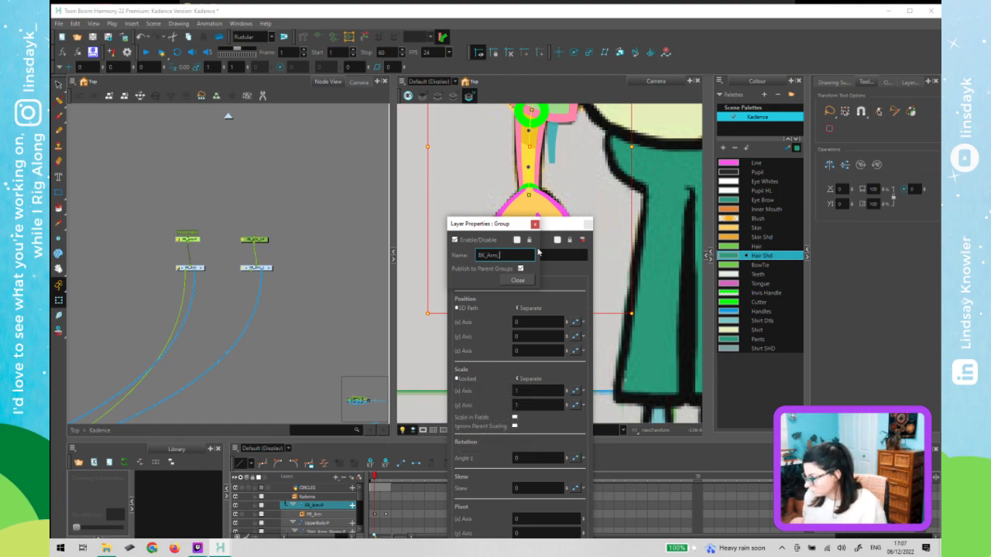
click(534, 224)
- Rename the parent peg above the duplicated arm group to BK_Arm-P and close its properties
click(505, 256)
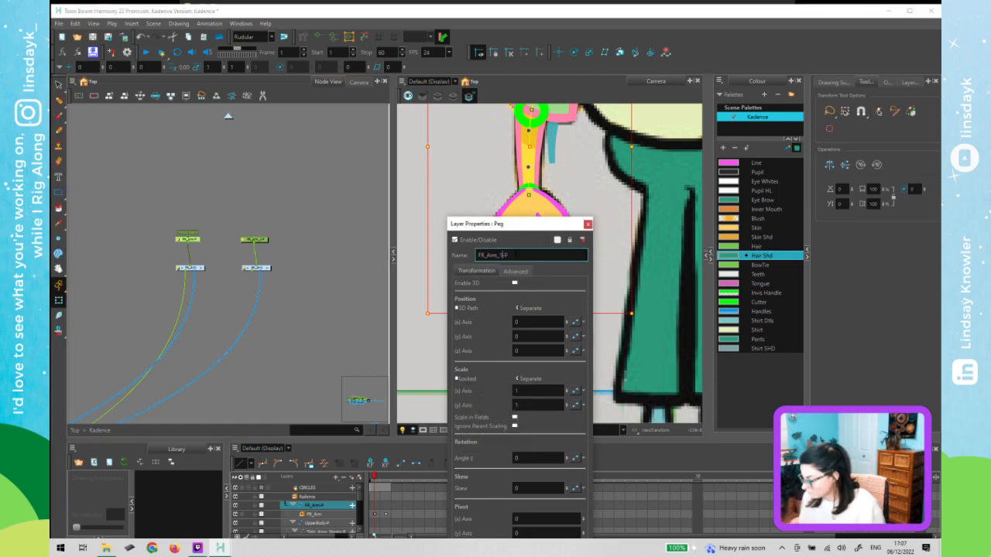
key(BackSpace)
key(BackSpace)
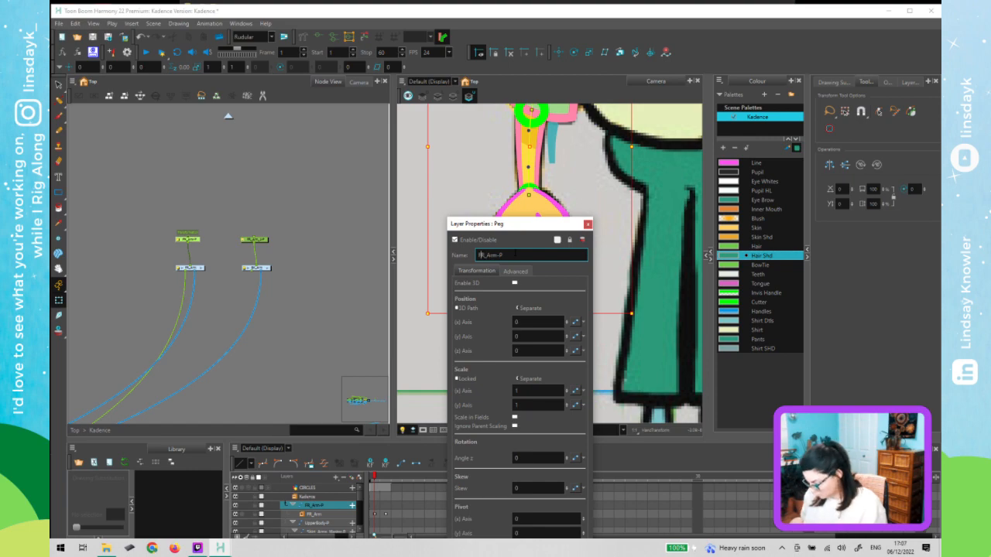
key(BackSpace)
key(BackSpace)
text(BK)
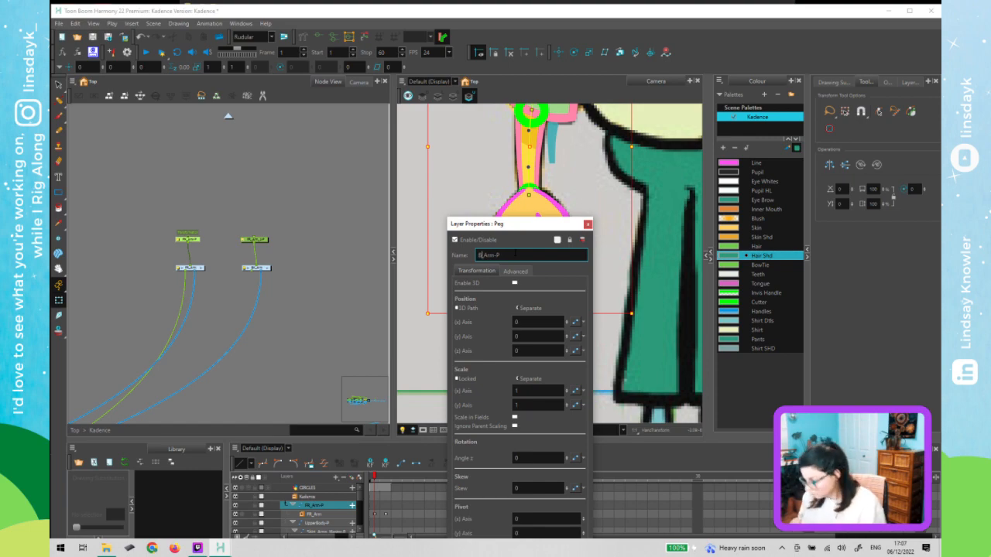
click(587, 224)
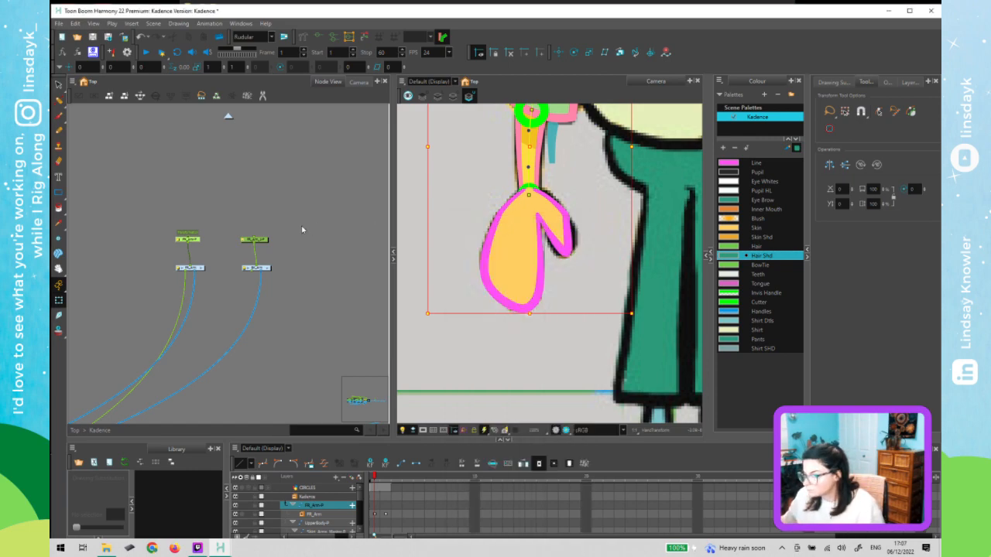
- Add a Static-Transformation node and connect it between the BK_Arm-P peg and the BK_Arm group
click(301, 223)
click(275, 225)
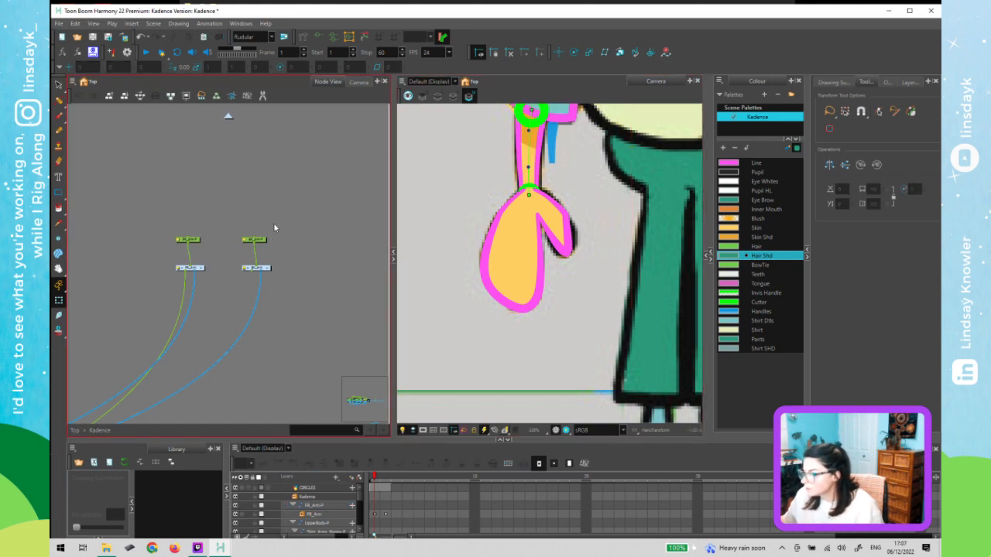
click(254, 243)
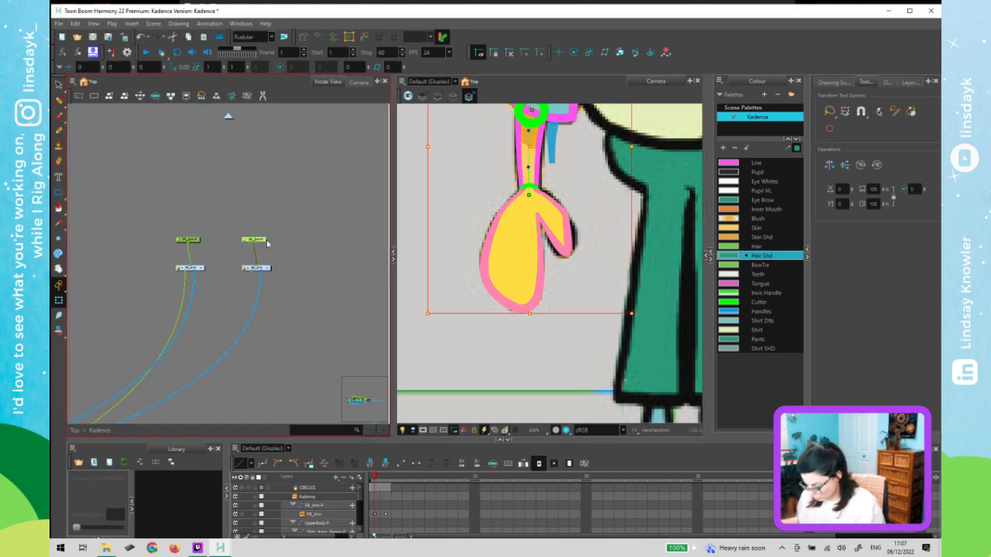
key(Tab)
text(sta)
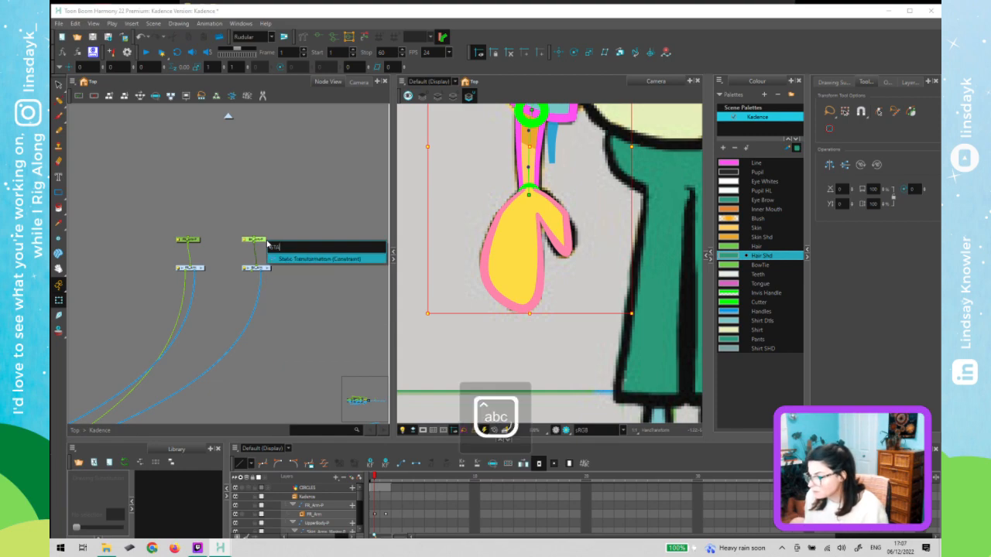
key(Return)
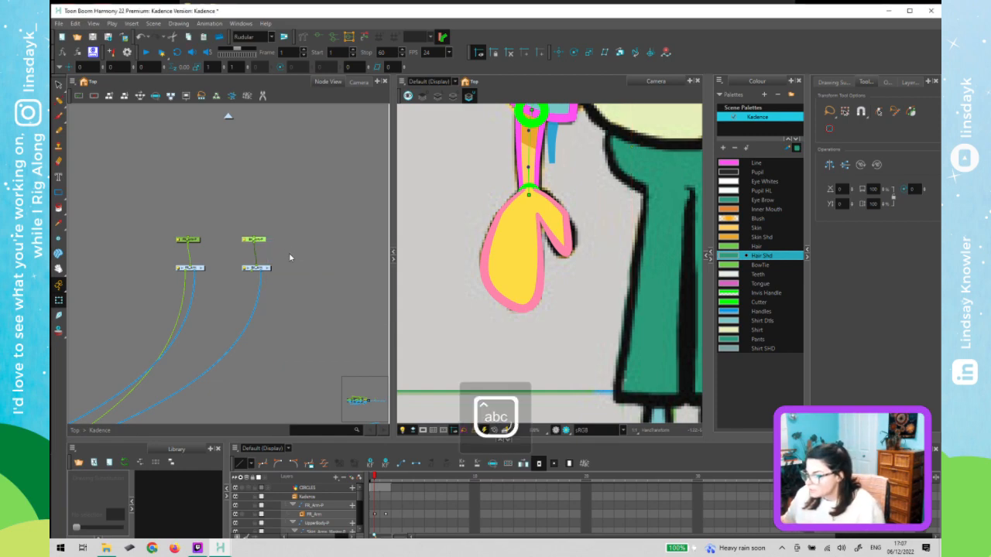
drag(277, 228, 282, 214)
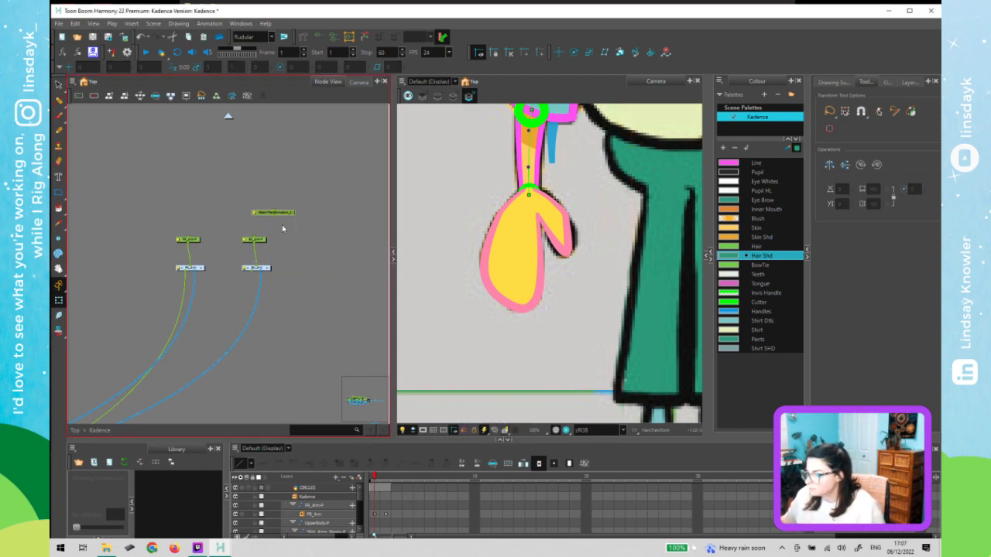
drag(264, 261, 264, 253)
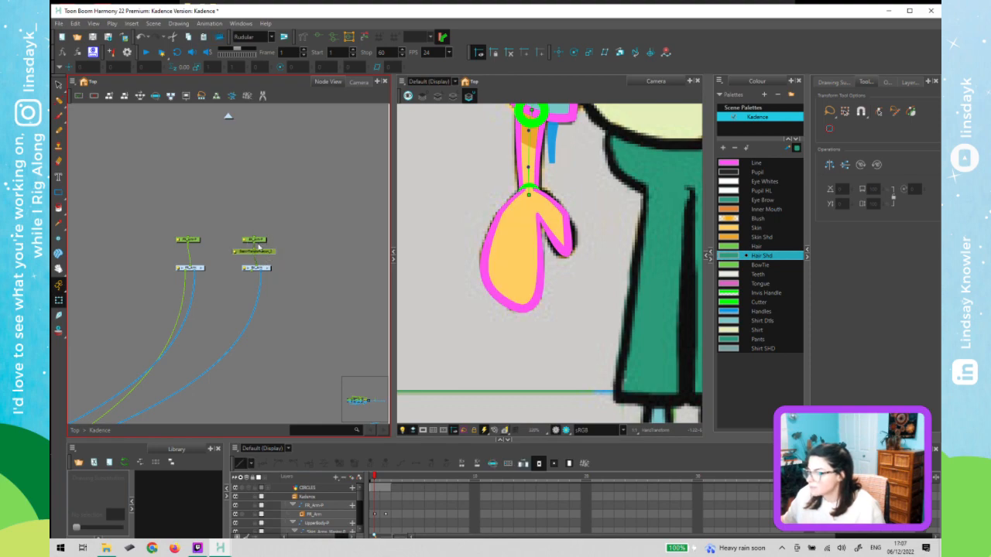
- Try flipping the back arm horizontally and nudging it slightly down and left, and reset its transformation
click(608, 217)
scroll(573, 232, down, 3)
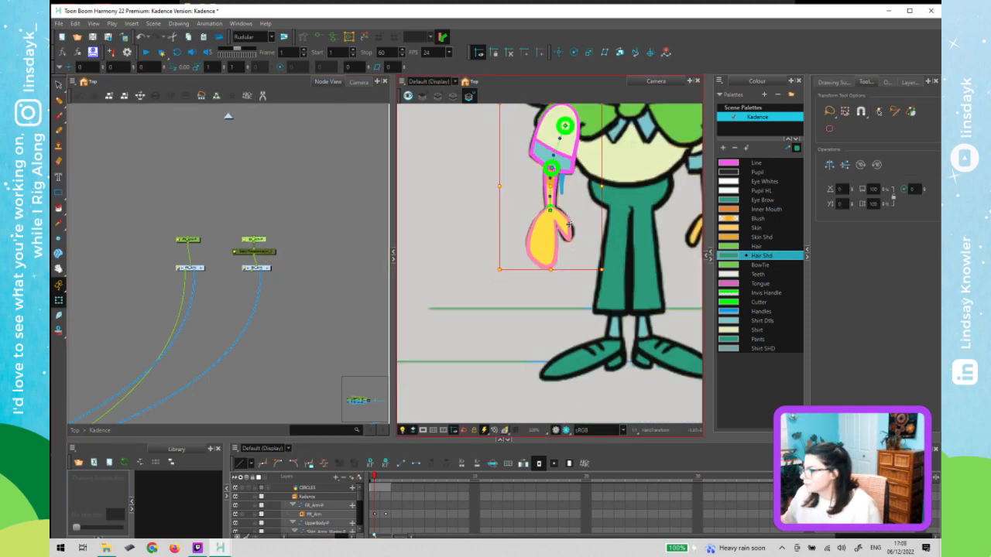
scroll(569, 224, down, 2)
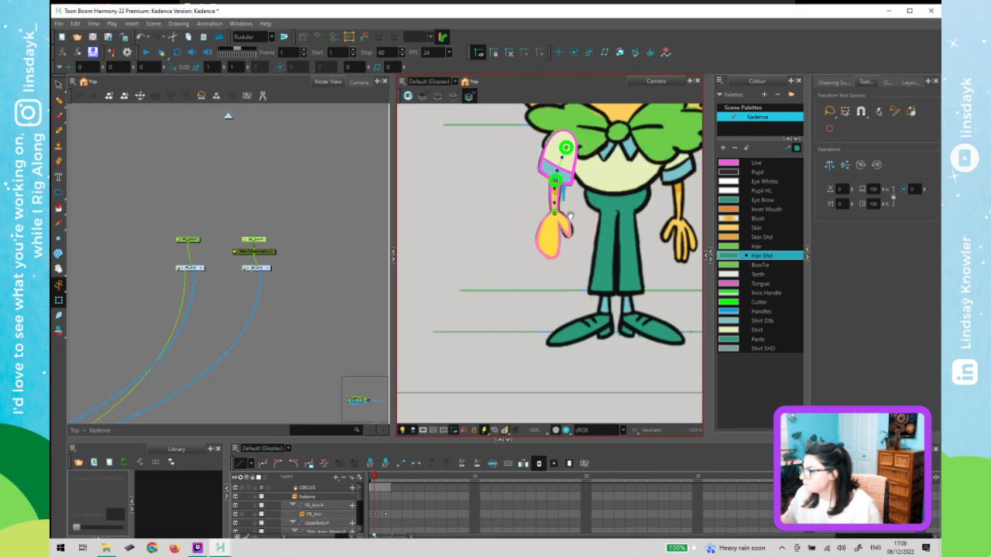
scroll(507, 248, down, 2)
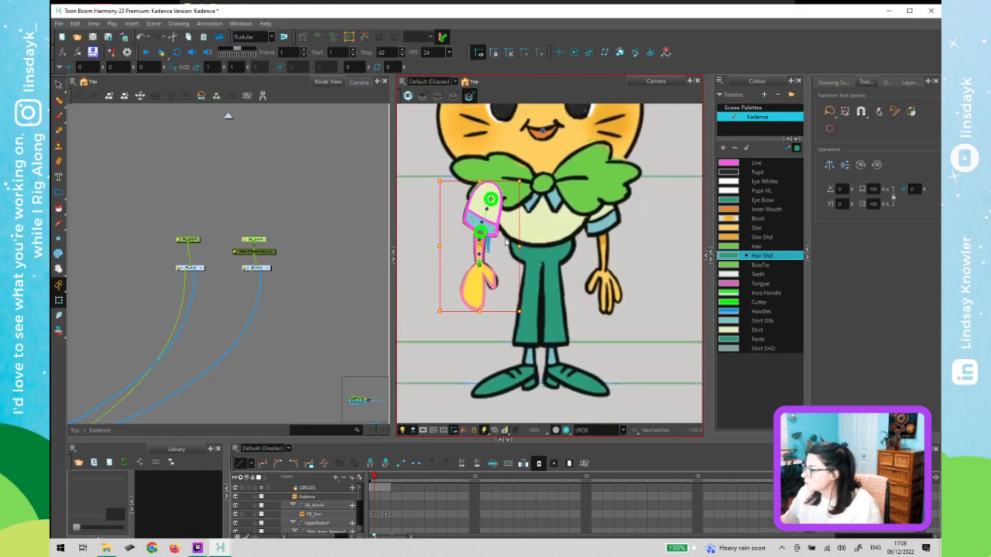
click(834, 167)
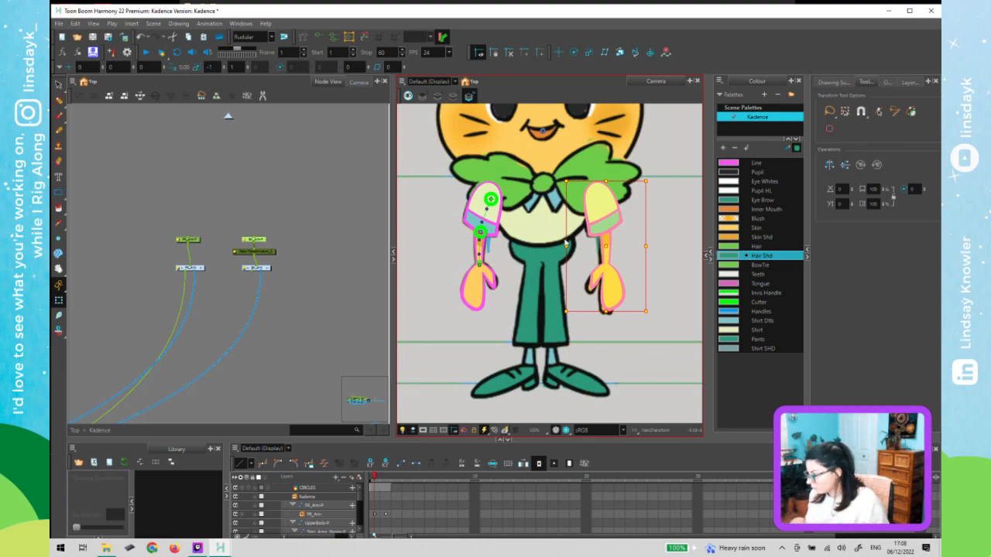
key(Left)
key(Right)
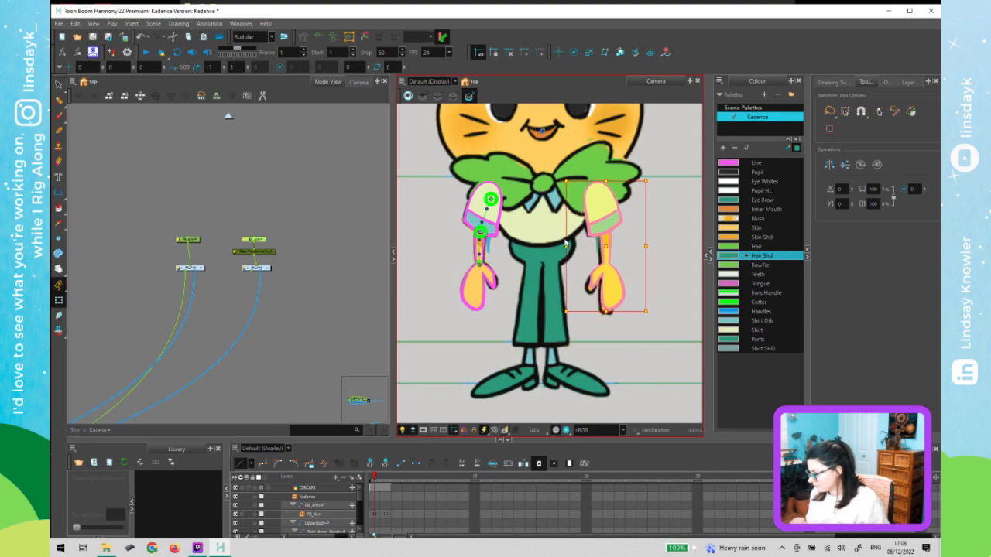
key(Down)
key(Down)
key(Left)
key(Left)
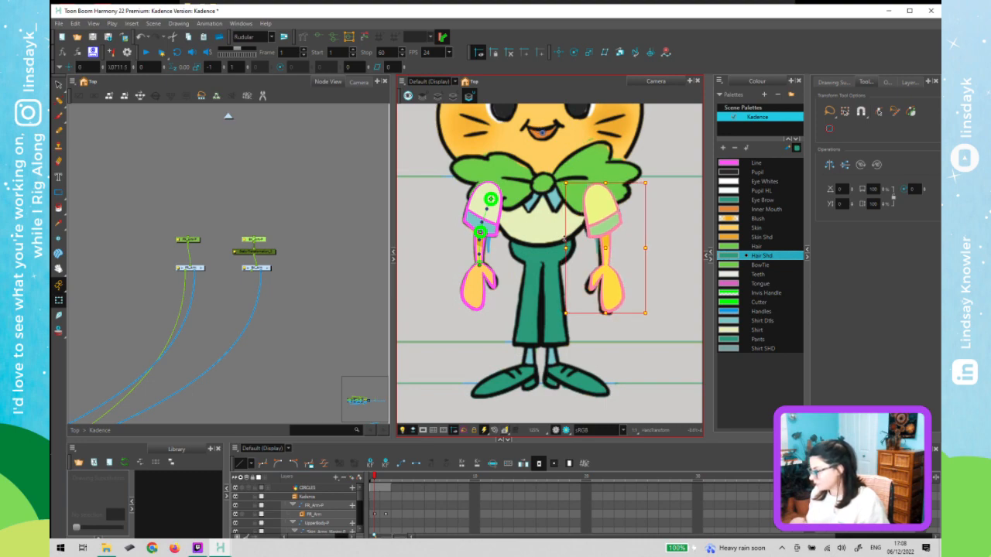
key(Left)
key(Left)
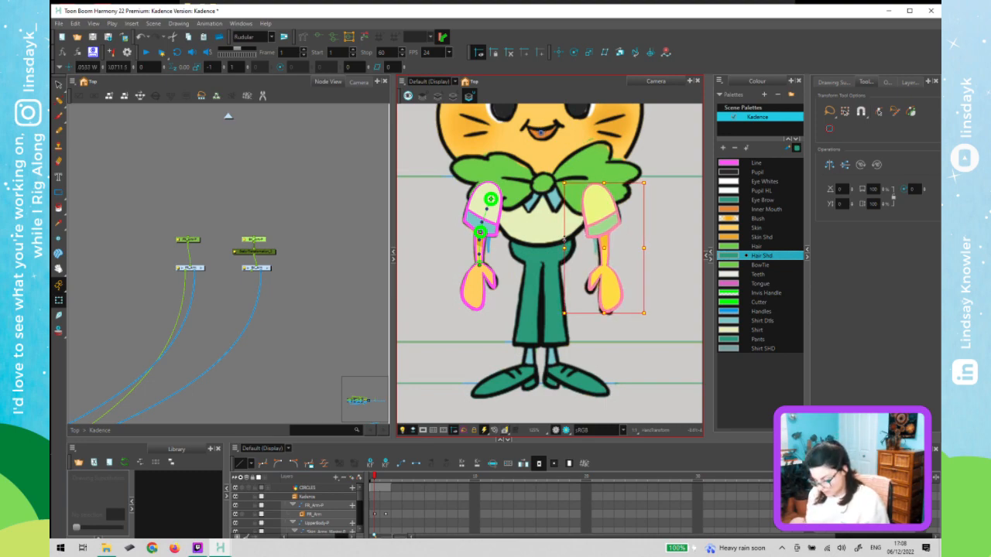
key(r)
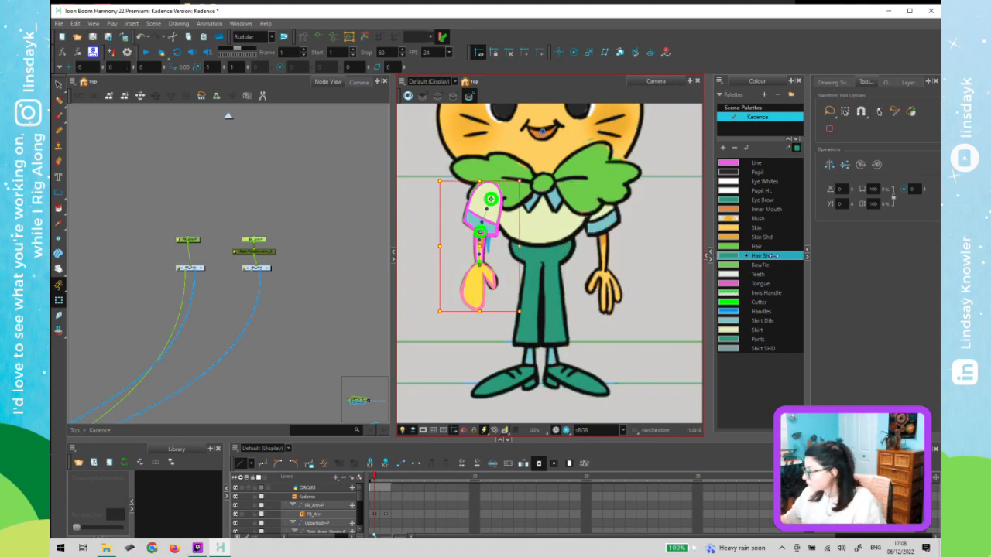
- Flip the back arm horizontally and bake the immediate parent's transformation into the Static-Transformation node below its peg
click(829, 164)
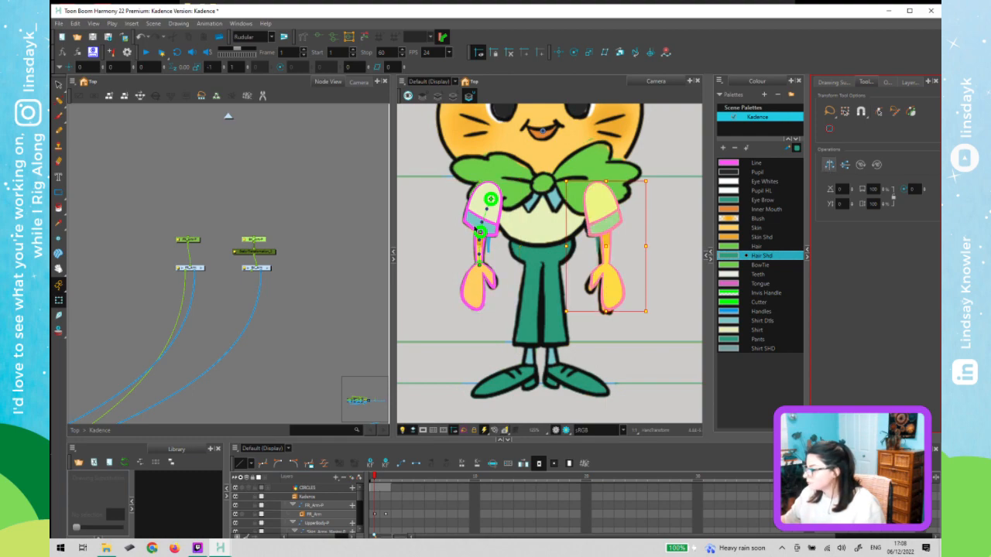
double_click(236, 254)
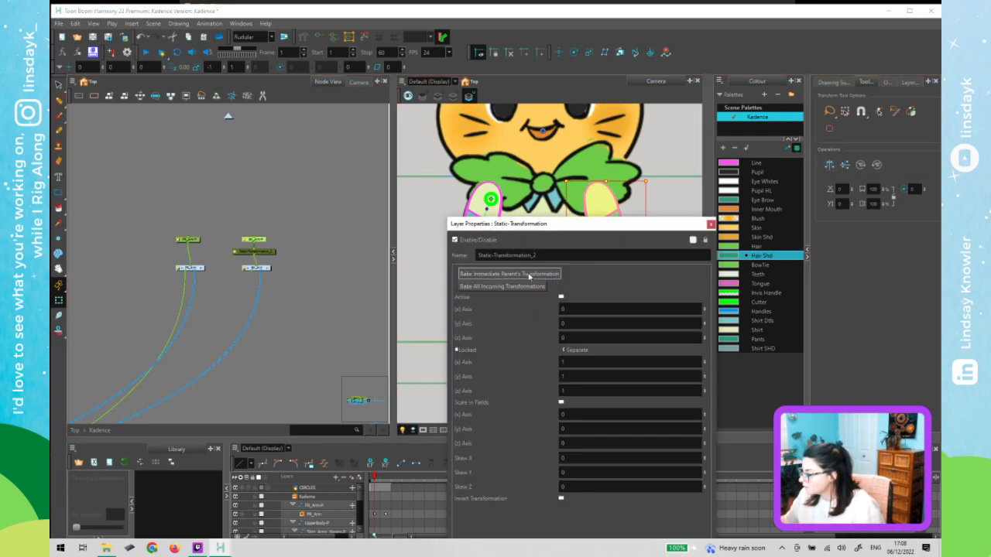
drag(593, 231, 804, 130)
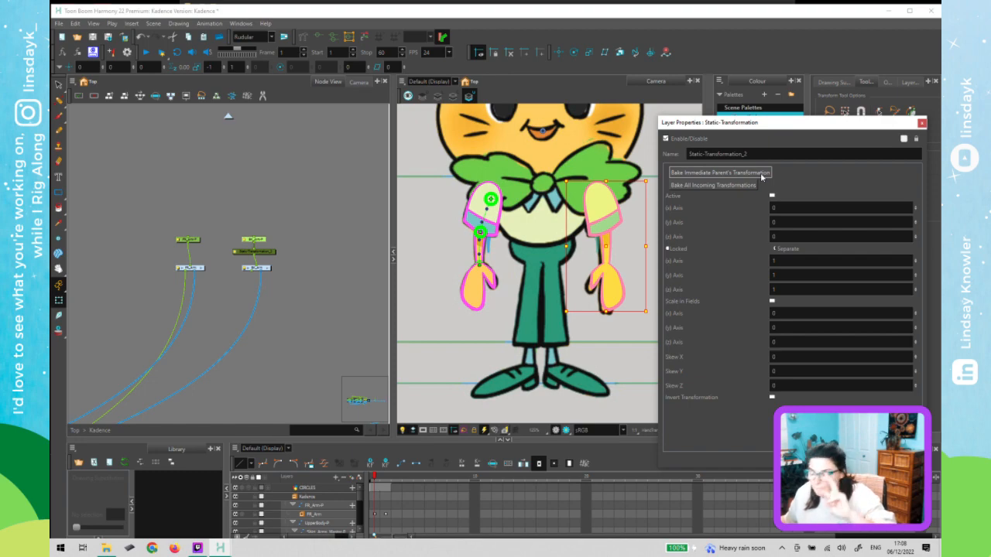
click(718, 175)
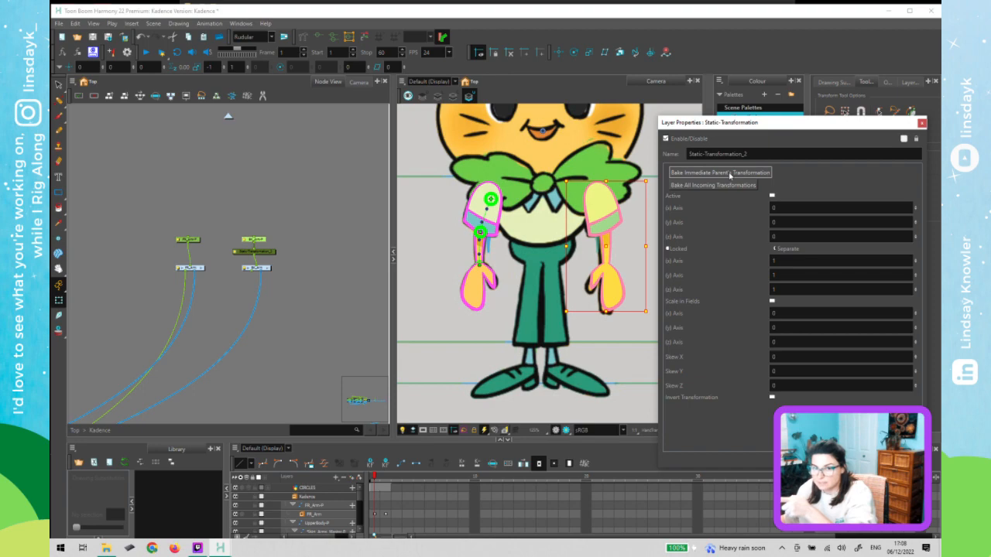
click(732, 174)
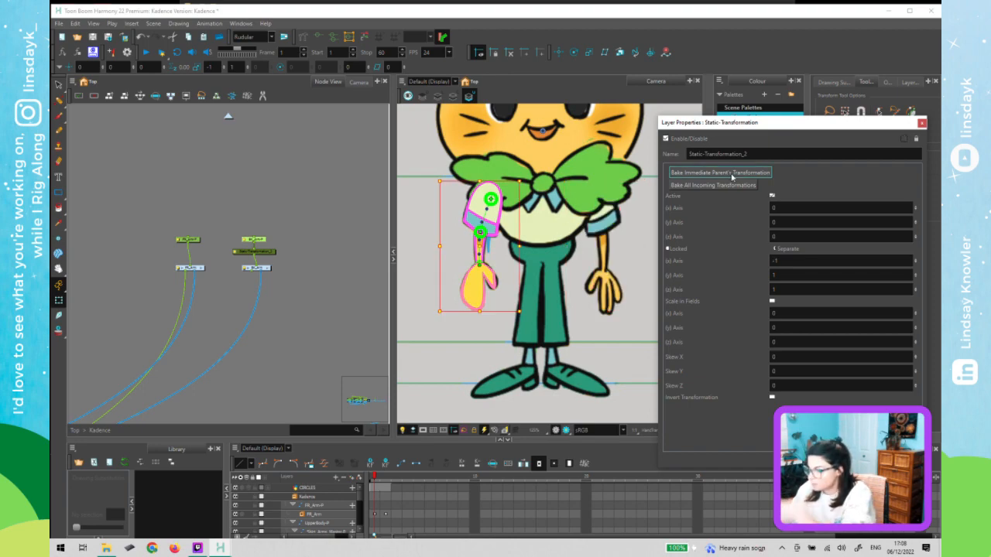
- Reset the BK_Arm-P peg's own transformation, save the scene, and close the Static-Transformation properties
click(258, 211)
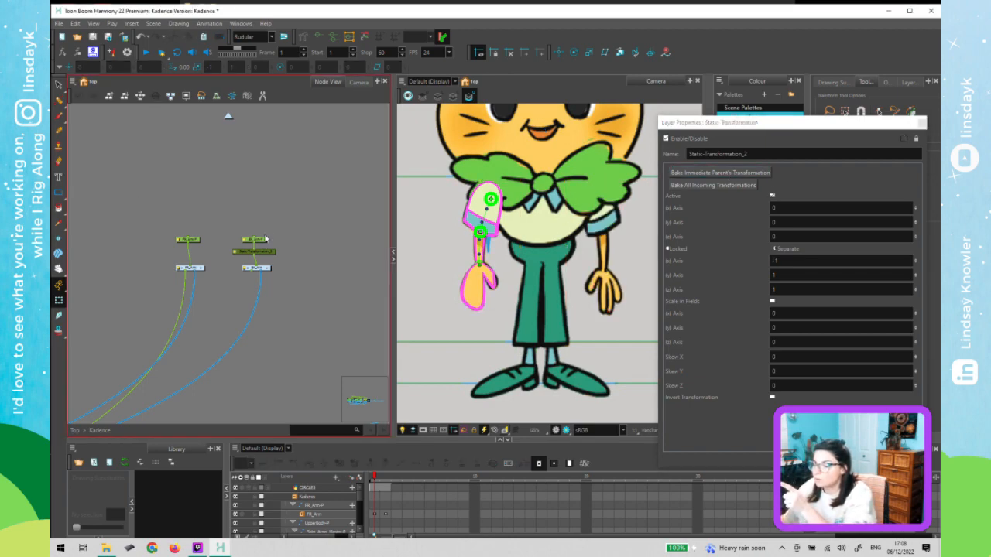
click(779, 260)
click(778, 275)
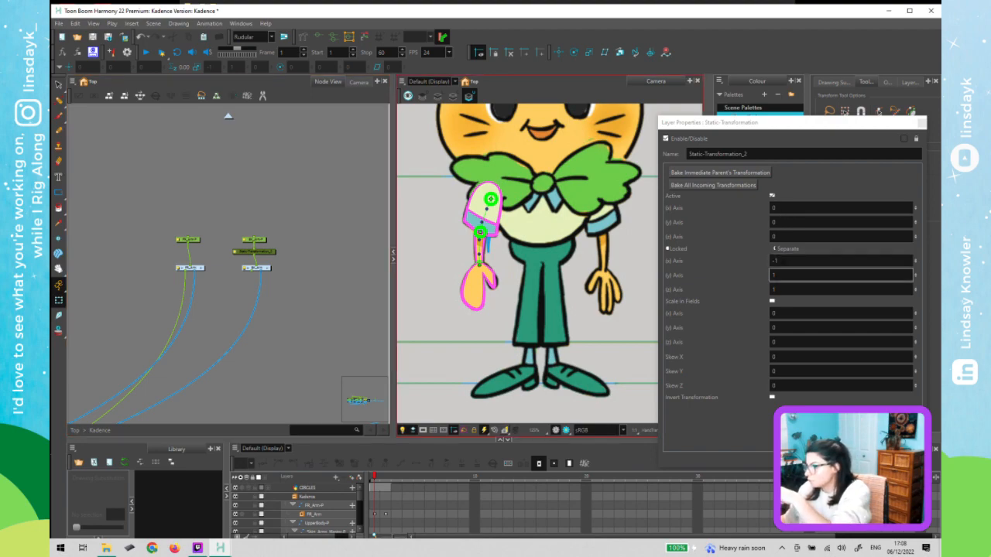
click(258, 242)
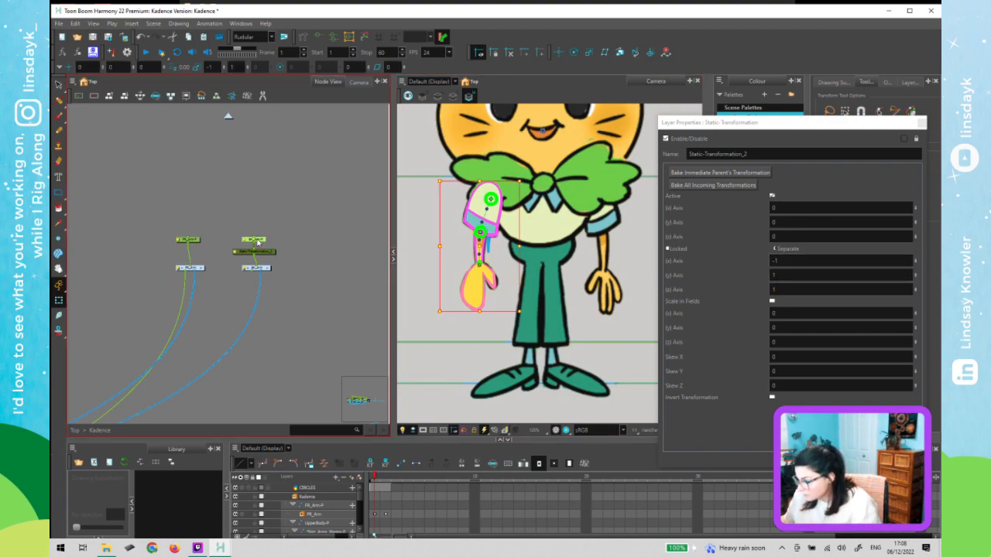
key(r)
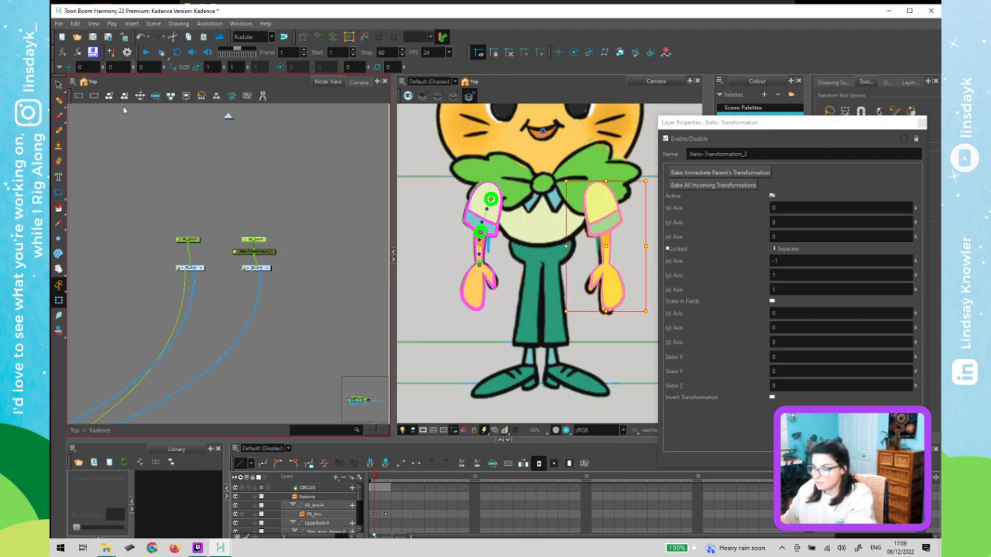
click(287, 348)
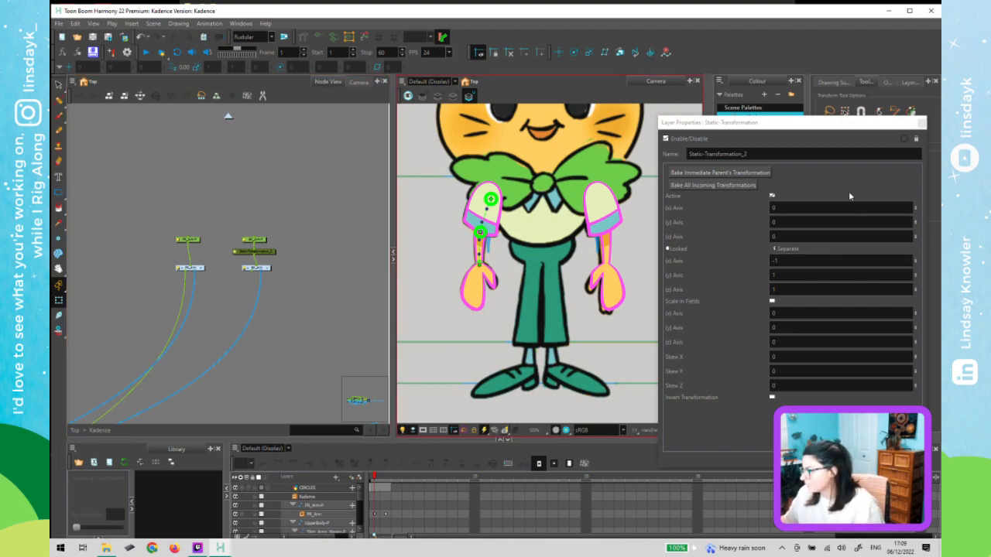
click(921, 123)
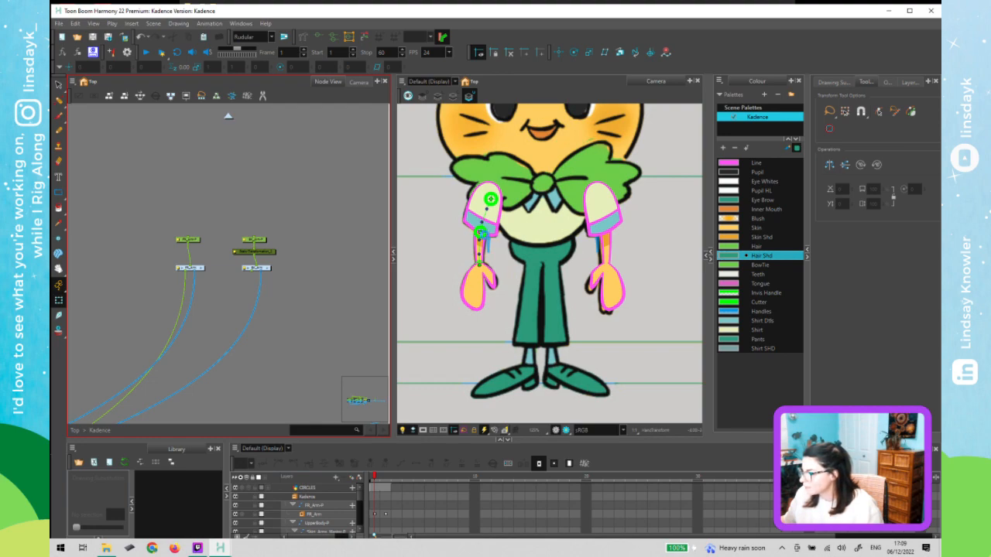
- Hide the CIRCLES guide drawing over the front arm and shift the FR_Arm-P peg slightly above its group
click(485, 237)
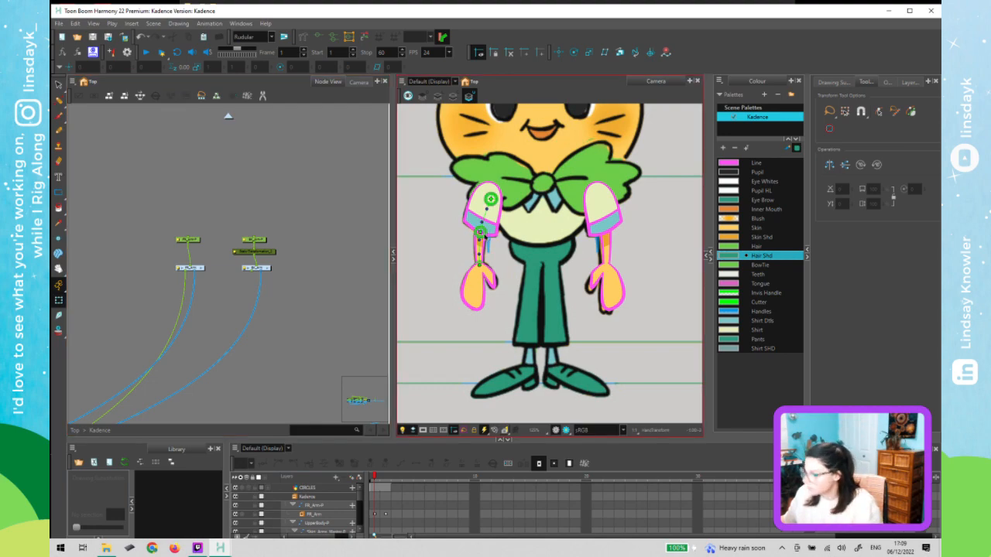
click(486, 237)
click(343, 288)
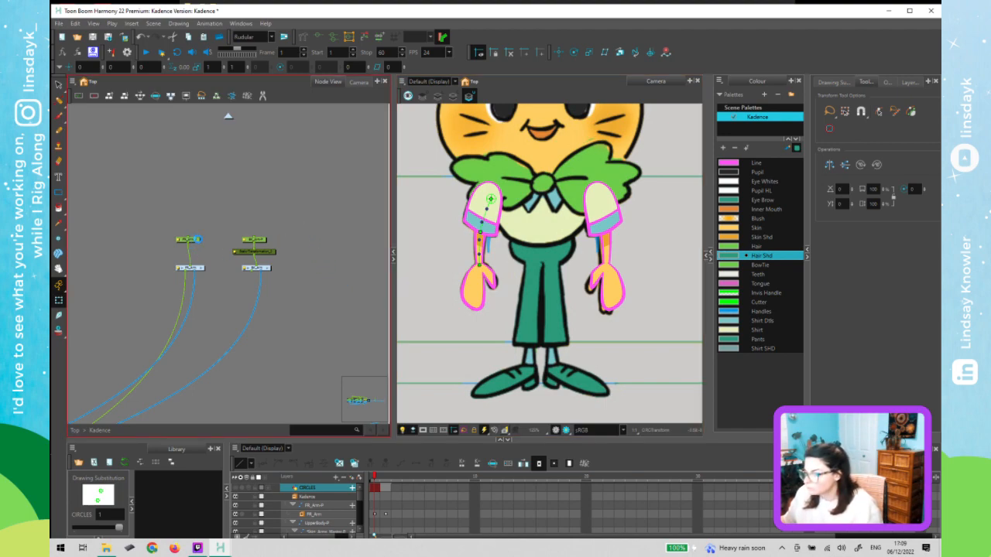
click(199, 241)
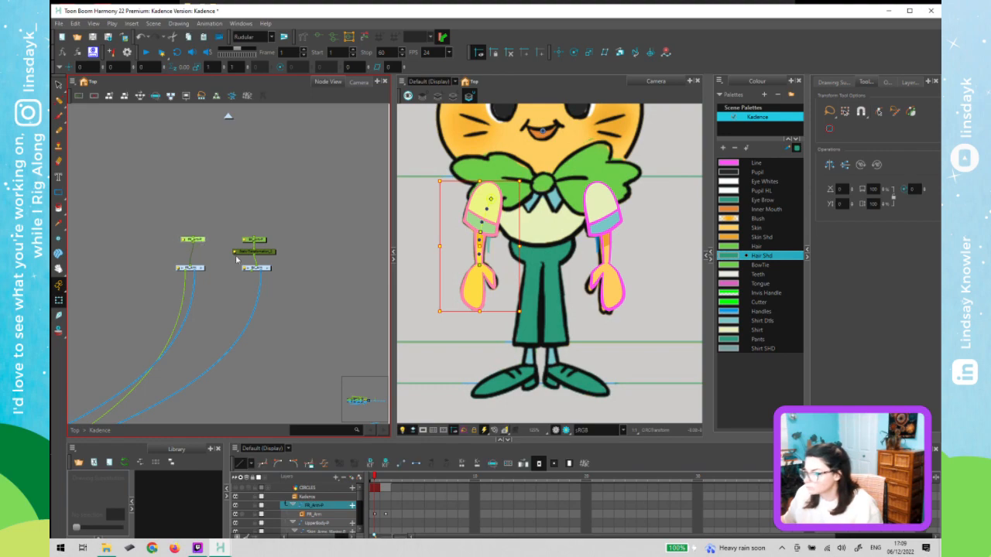
- Enable the shirt drawing nodes in the torso branch of the node network
click(307, 268)
drag(164, 281, 169, 280)
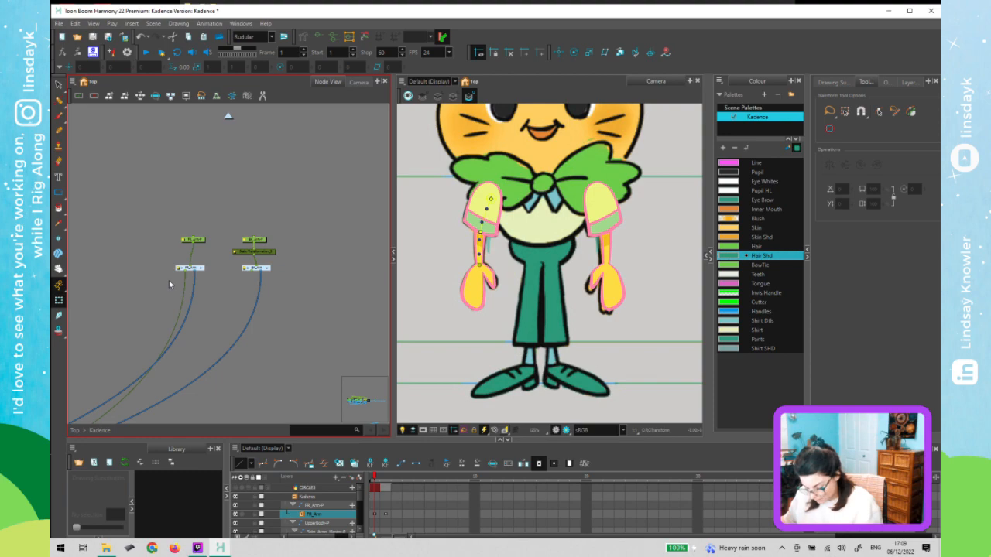
scroll(168, 280, down, 3)
drag(344, 270, 347, 272)
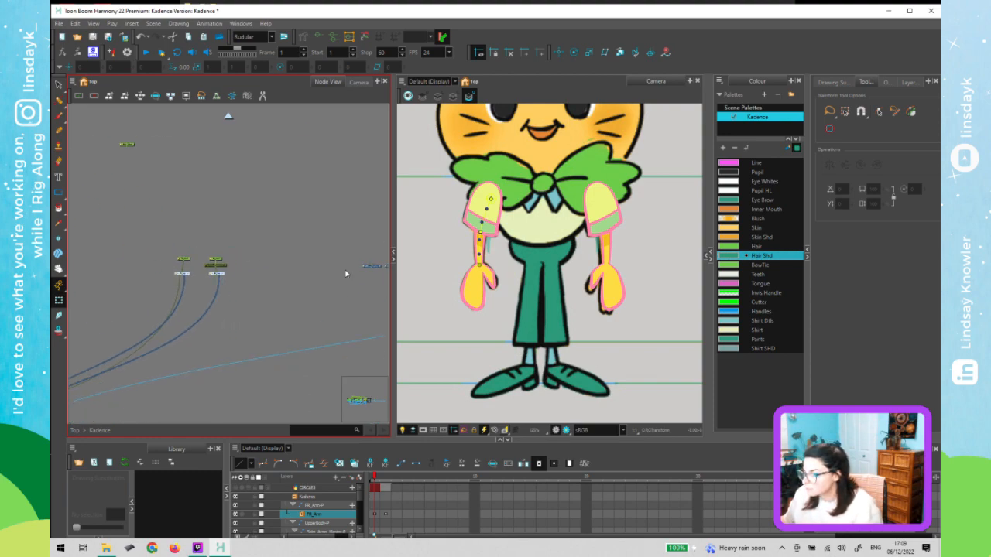
scroll(301, 227, down, 2)
drag(300, 227, 170, 290)
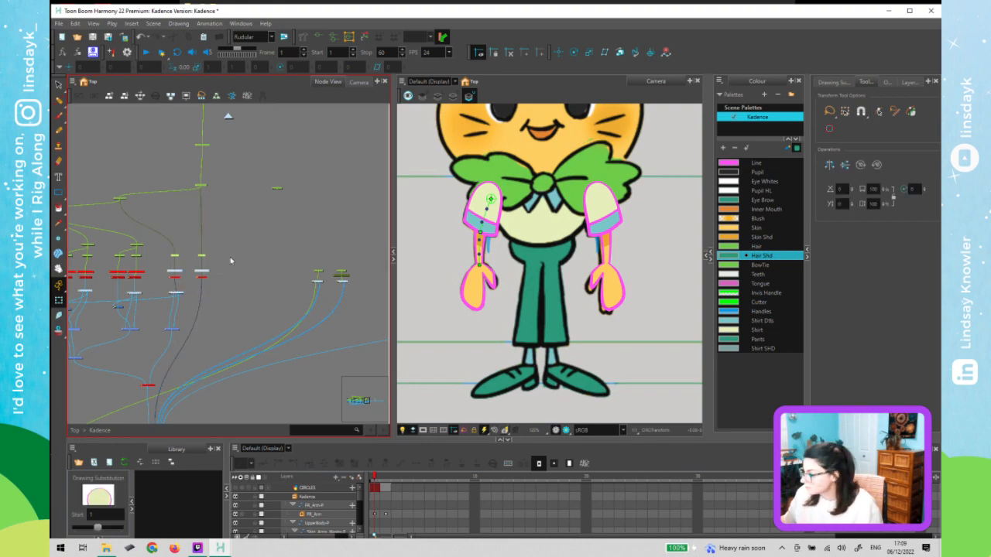
key(a)
click(250, 256)
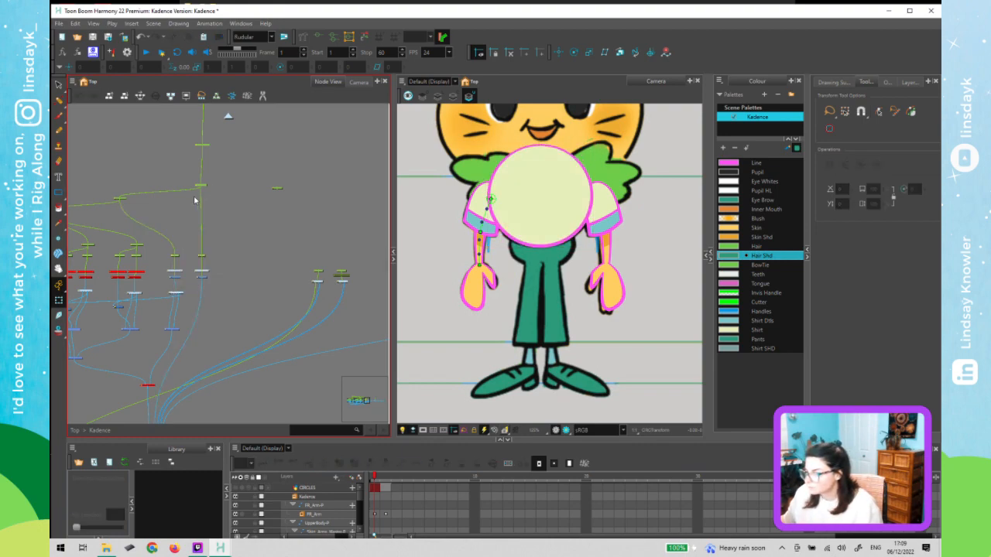
- Delete the spare, unconnected shirt master peg beside the torso hierarchy
scroll(193, 184, up, 6)
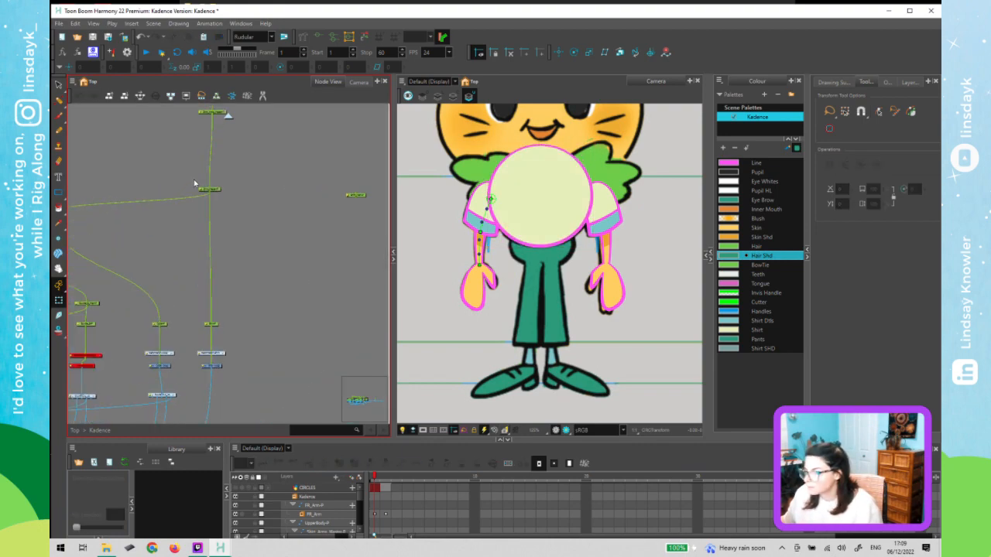
scroll(208, 203, down, 2)
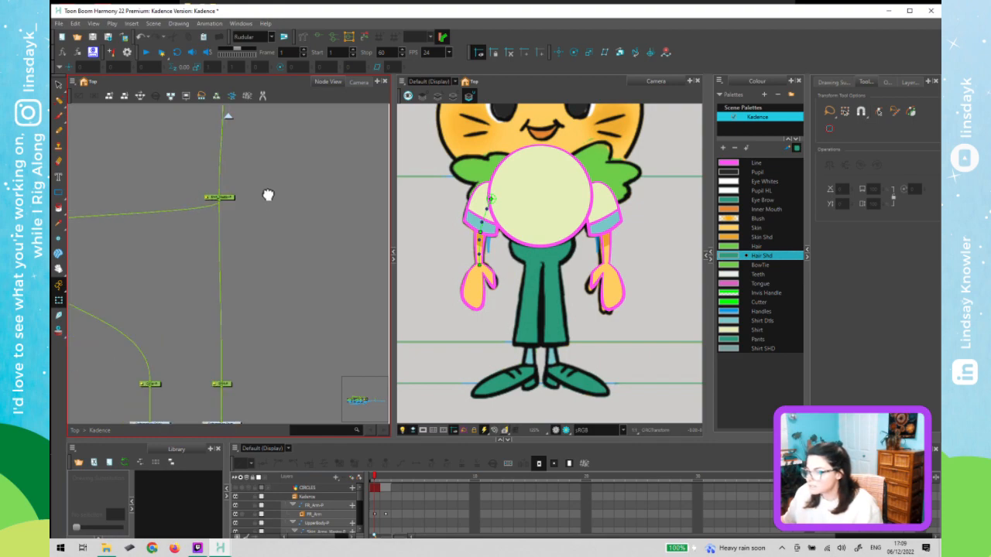
drag(267, 195, 268, 360)
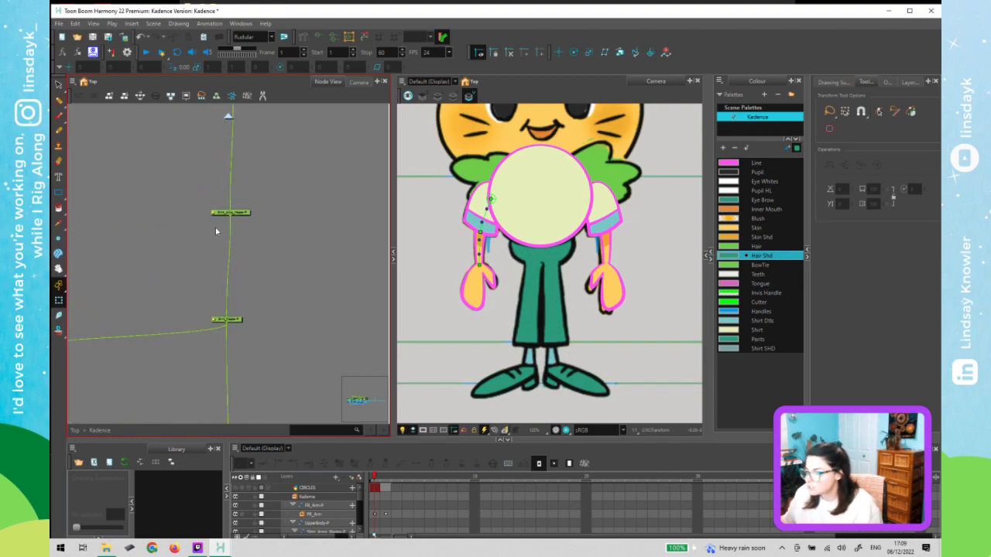
drag(262, 194, 167, 187)
scroll(219, 227, down, 2)
scroll(219, 226, down, 1)
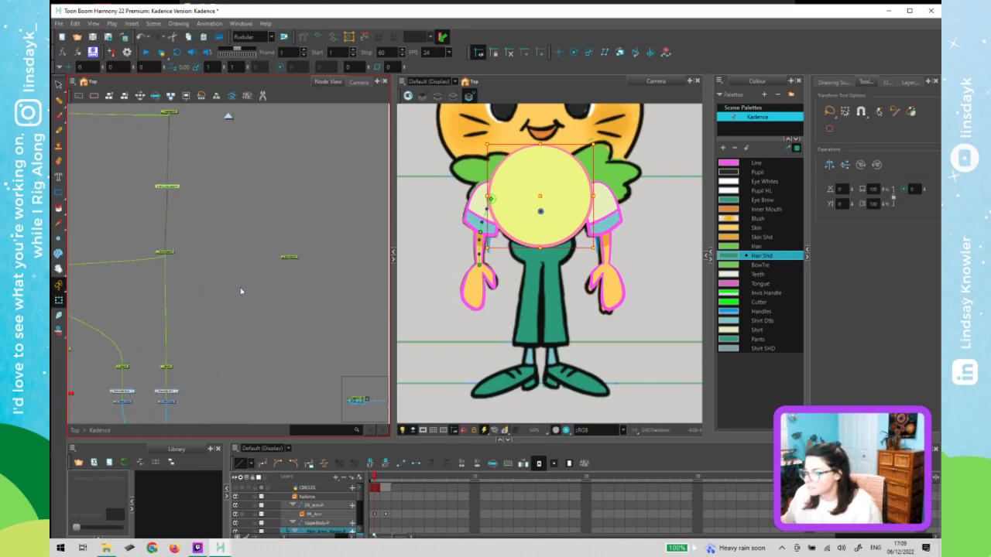
scroll(294, 259, up, 3)
click(292, 259)
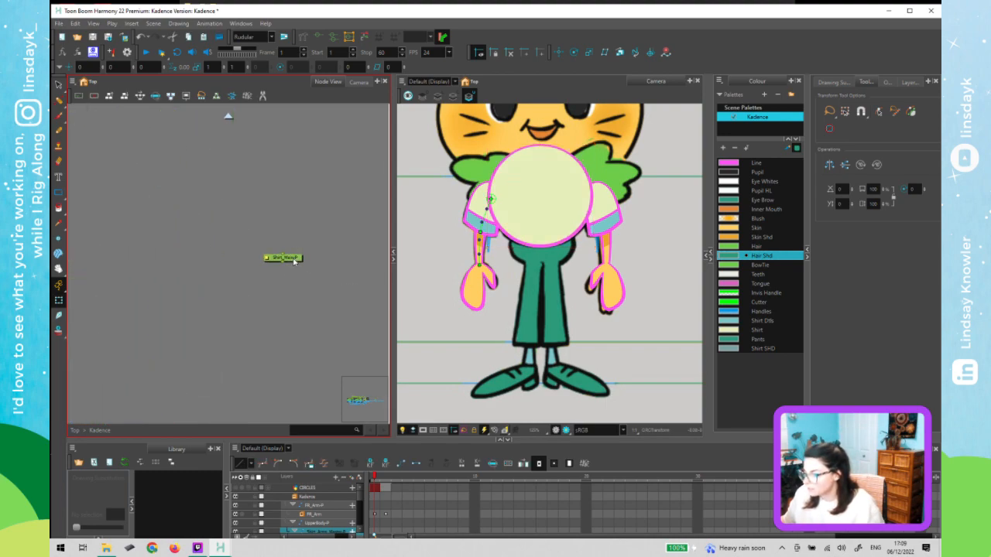
key(Delete)
- Add a shared parent peg above the FR_Arm-P and BK_Arm-P pegs
scroll(301, 276, down, 5)
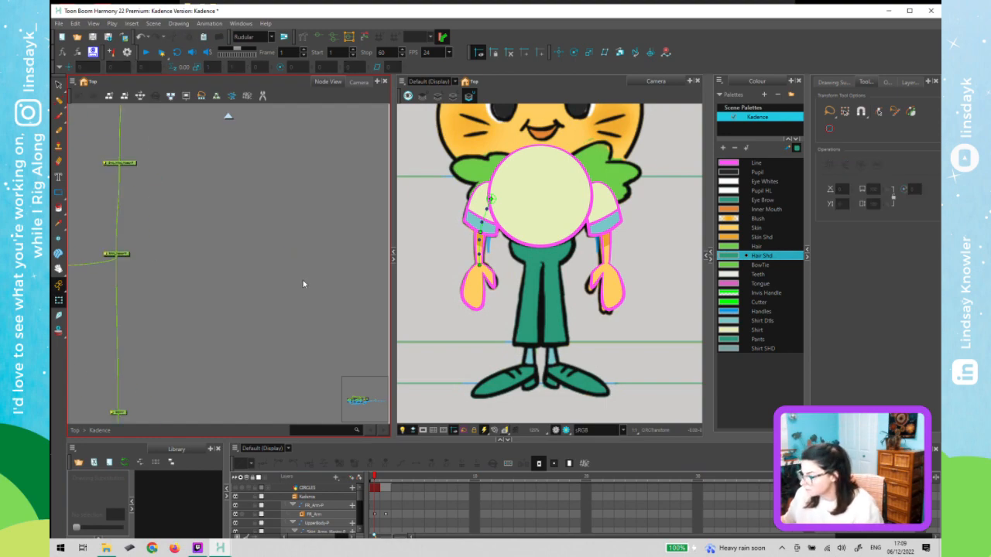
drag(181, 245, 180, 312)
scroll(225, 339, up, 3)
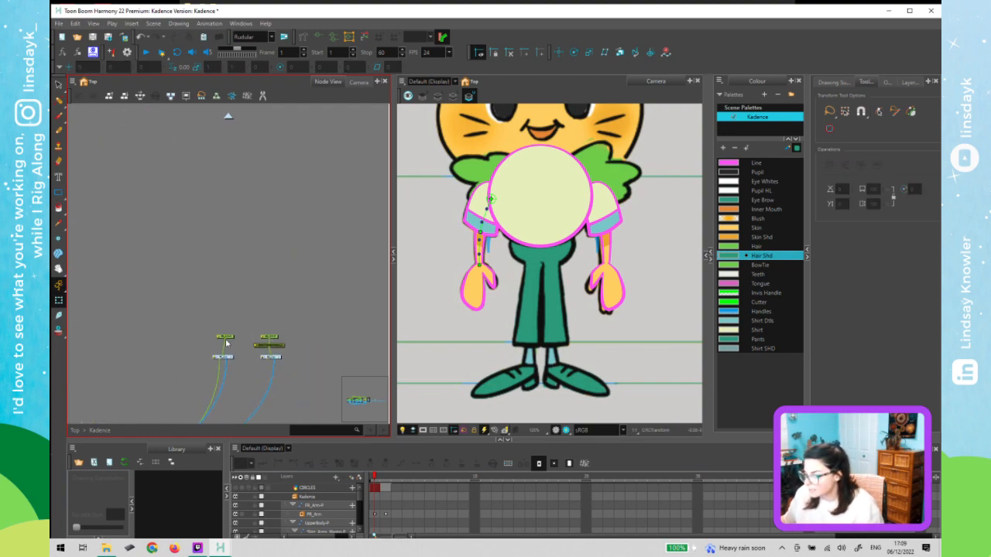
click(236, 337)
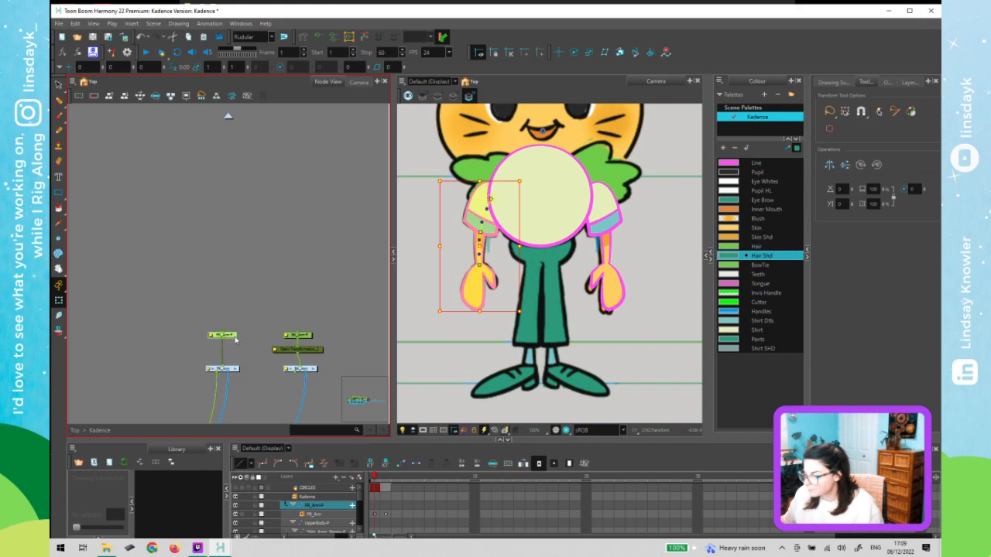
drag(231, 320, 307, 348)
key(ctrl+p)
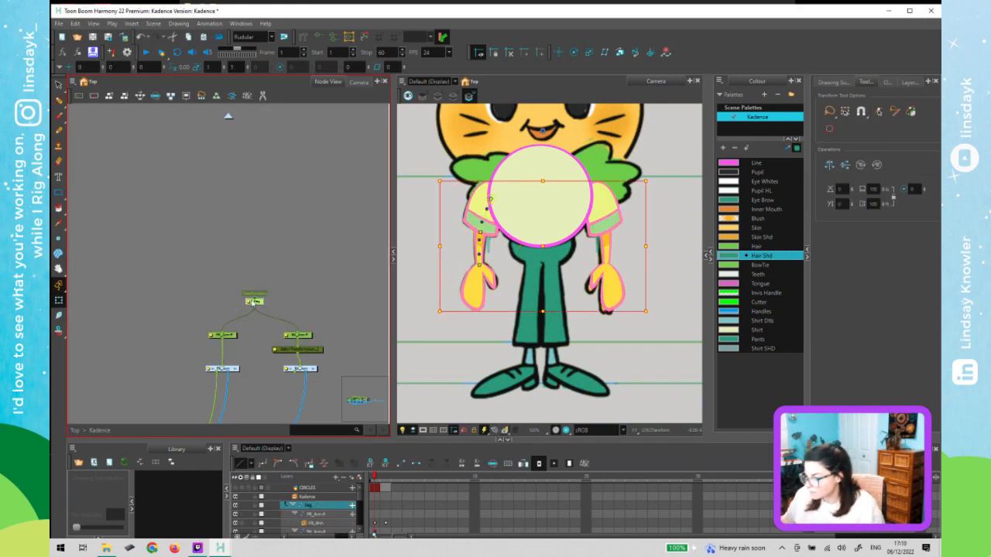
- Rename the new parent peg of both arms as Arms-P
double_click(255, 300)
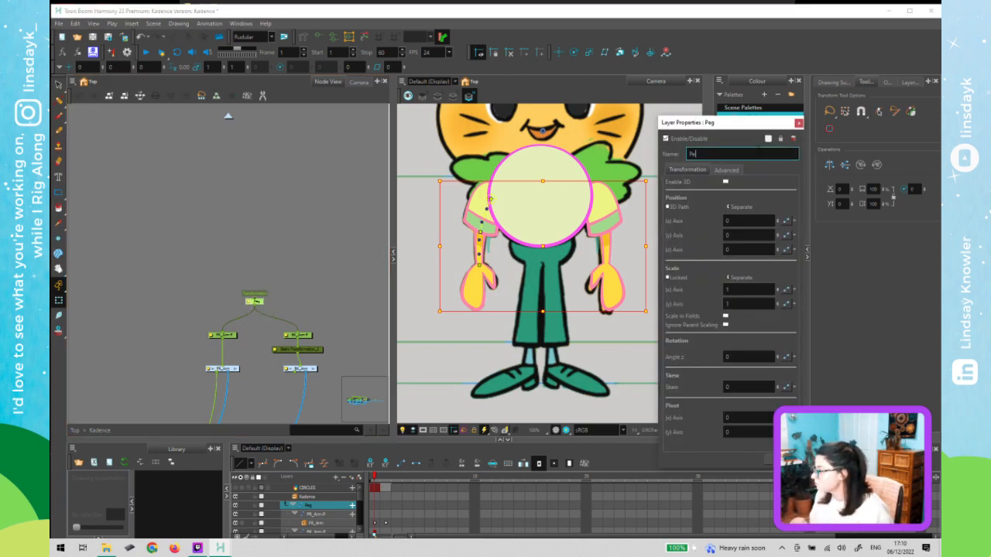
key(BackSpace)
key(Caps_Lock)
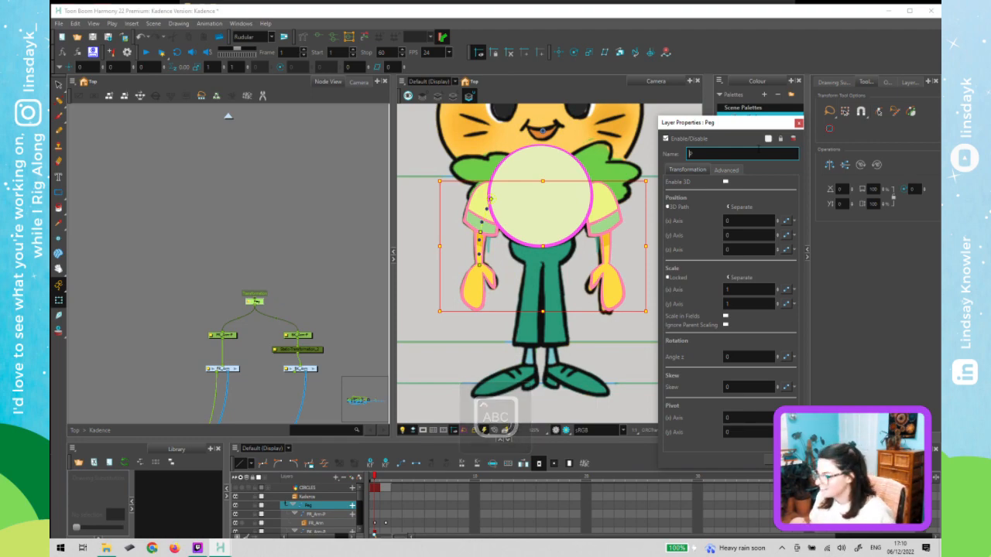
text(A)
key(Caps_Lock)
text(rms)
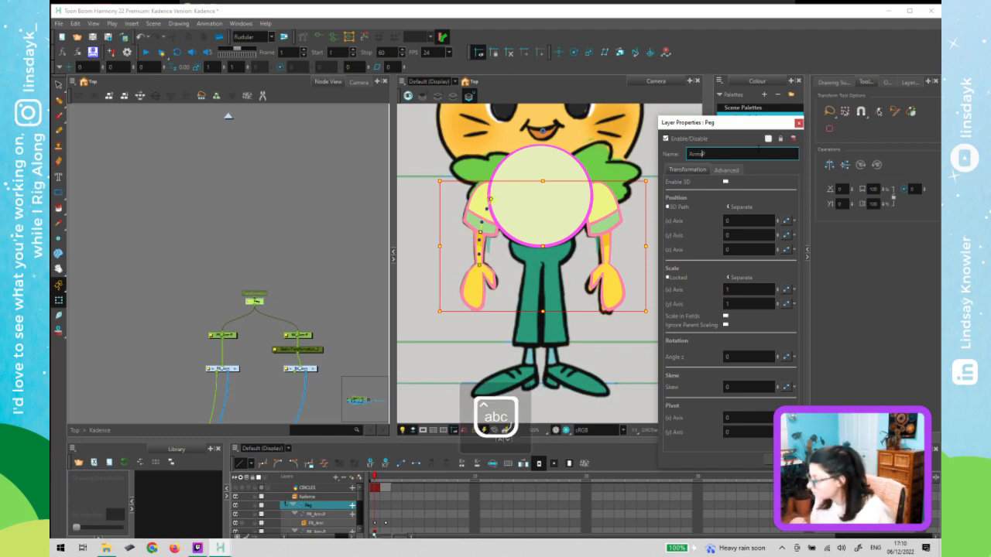
text(_P)
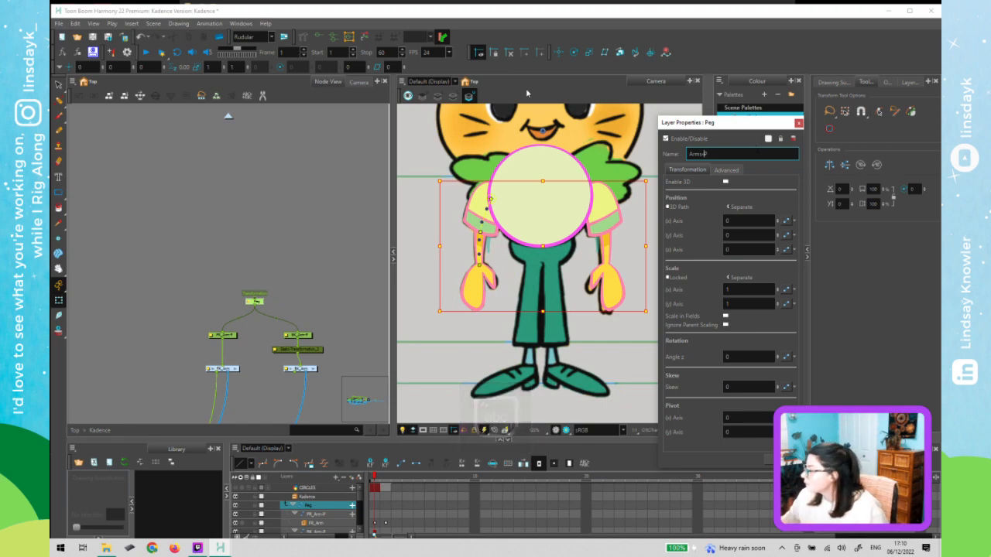
key(Return)
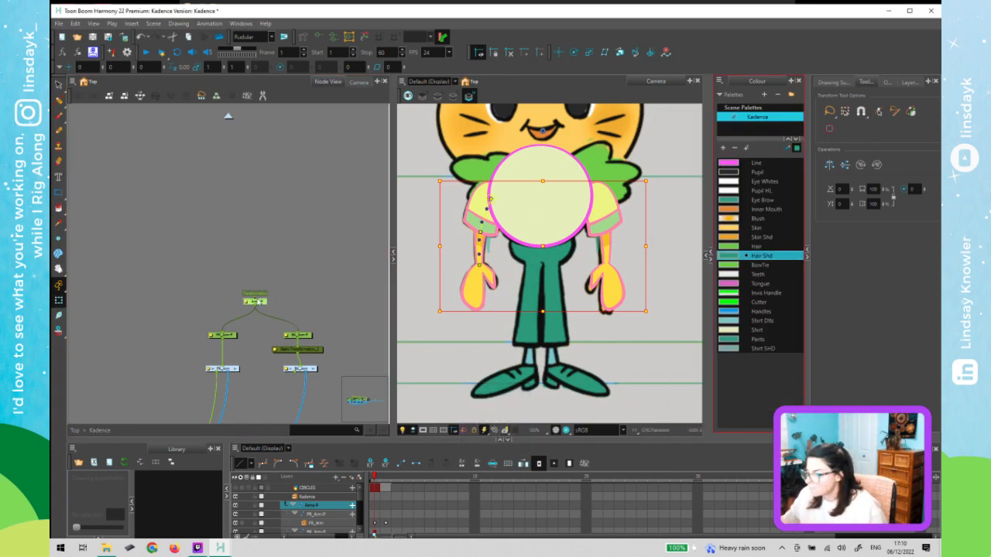
- Connect the Arms-P peg beneath the Shirt_Arms_Master-P peg
drag(255, 296, 235, 233)
key(1)
key(1)
key(1)
key(1)
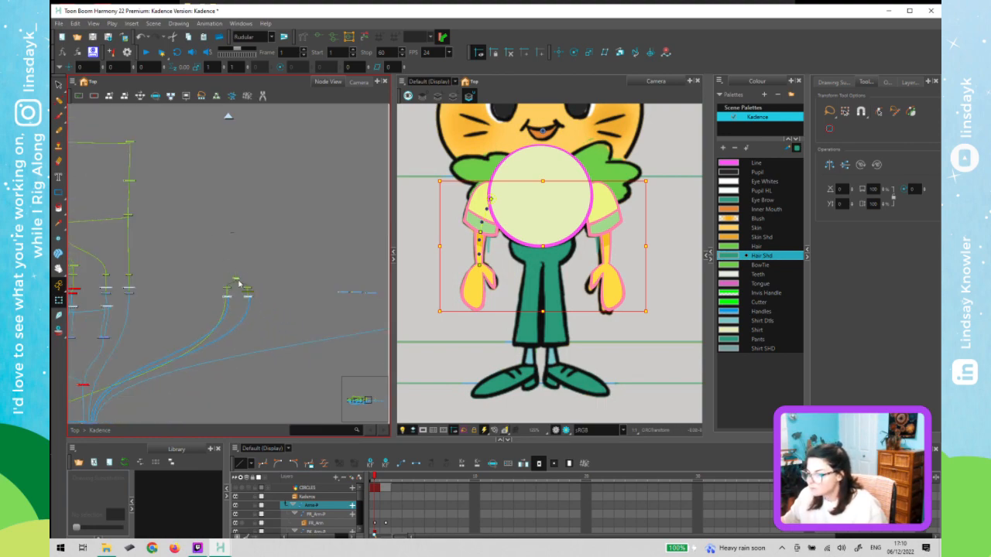
click(235, 245)
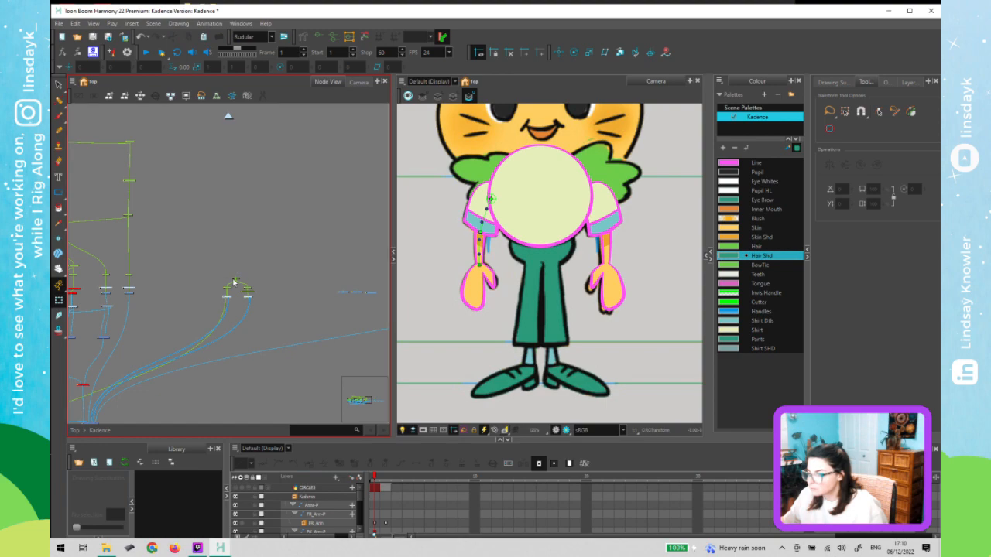
scroll(238, 281, up, 2)
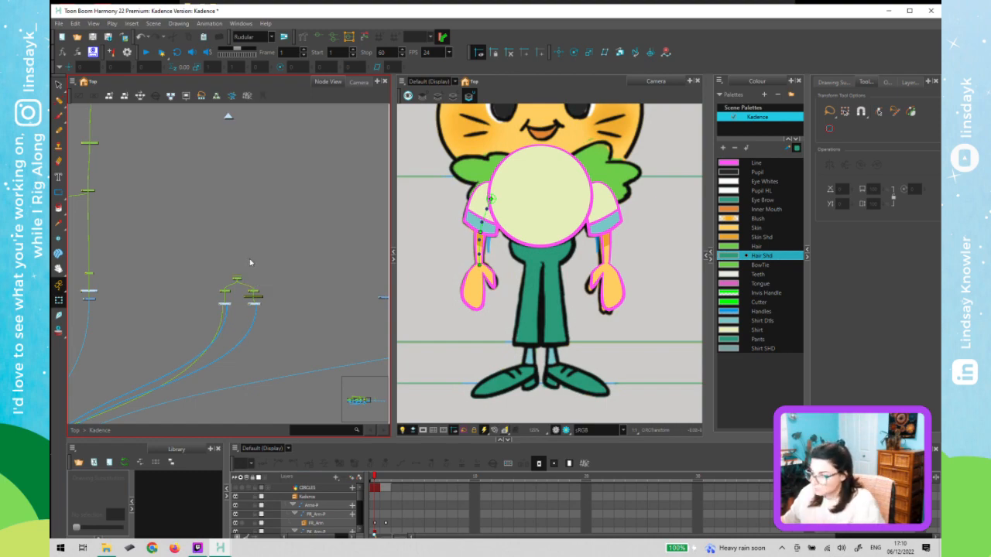
drag(236, 276, 91, 149)
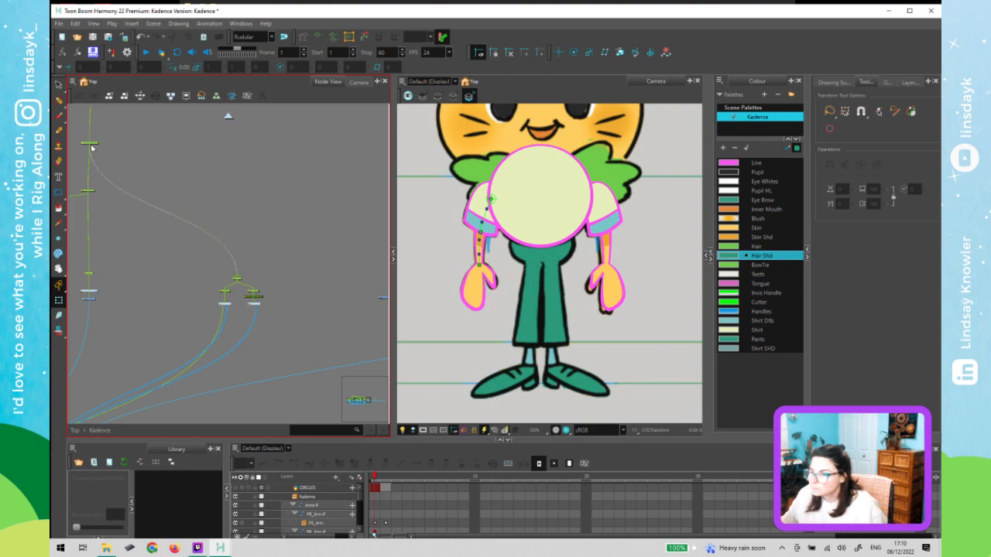
- Examine which body parts the shirt, Shirt_Arms_Master-P and UpperBody-P pegs control, and inspect the hips nodes and the group above them
click(87, 190)
scroll(122, 240, down, 2)
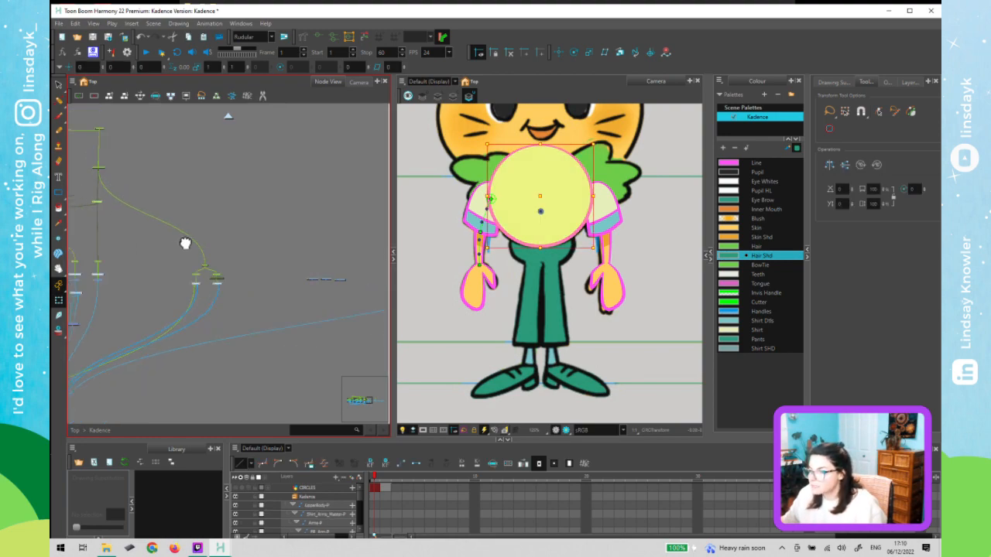
drag(185, 243, 259, 241)
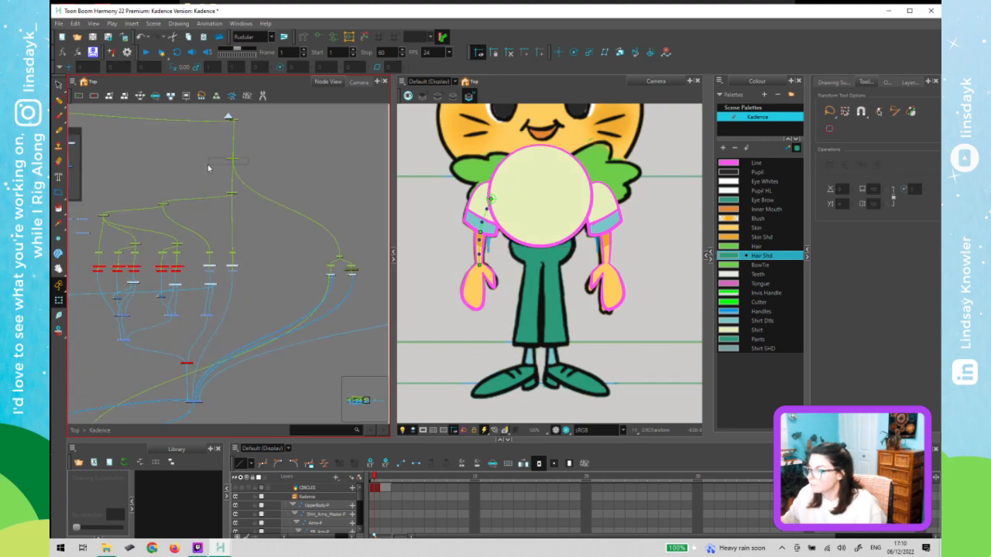
key(b)
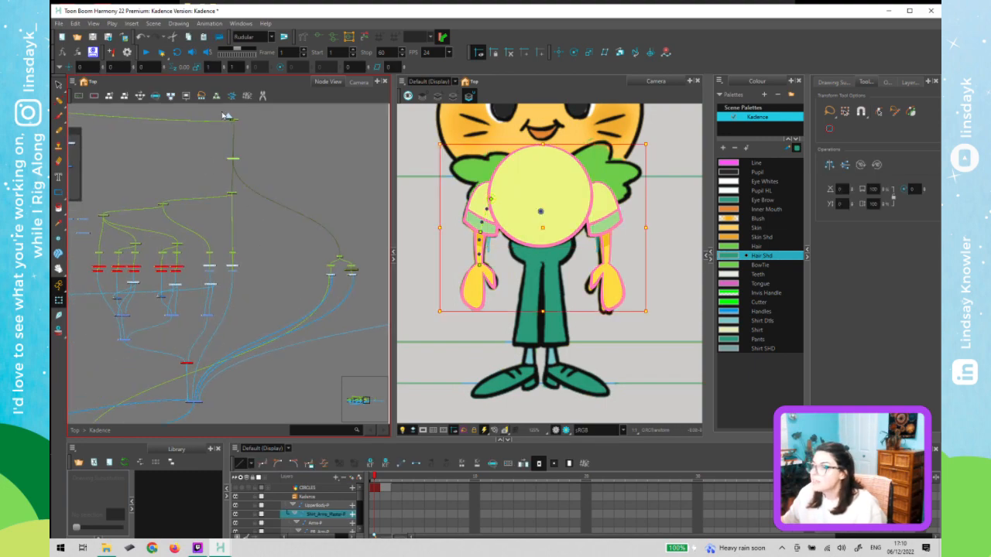
drag(222, 113, 233, 121)
scroll(230, 145, down, 2)
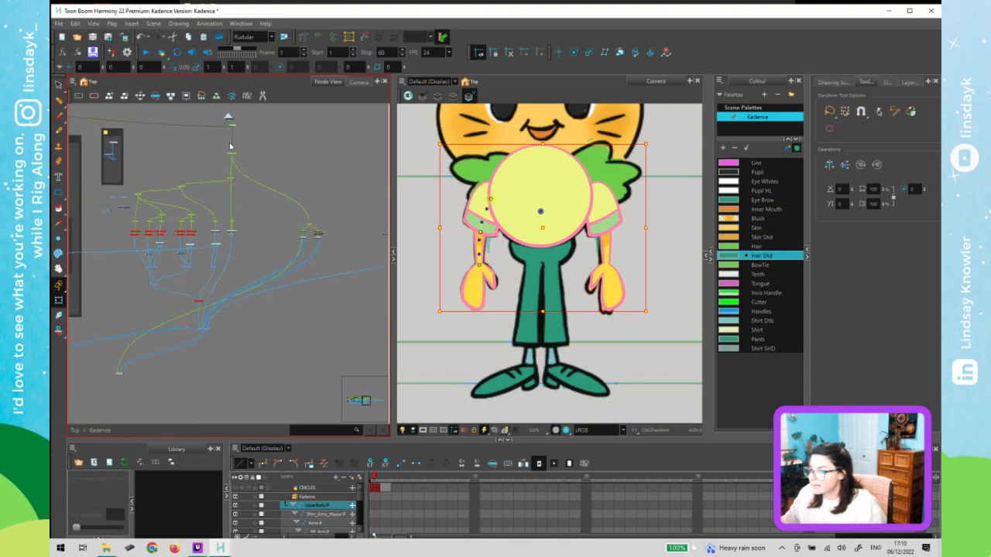
scroll(230, 145, down, 4)
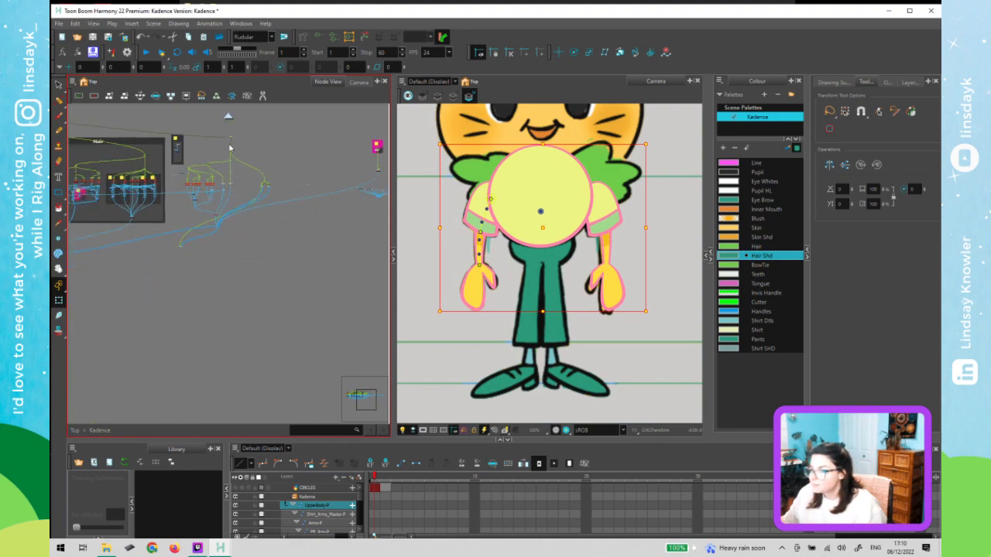
scroll(229, 145, down, 2)
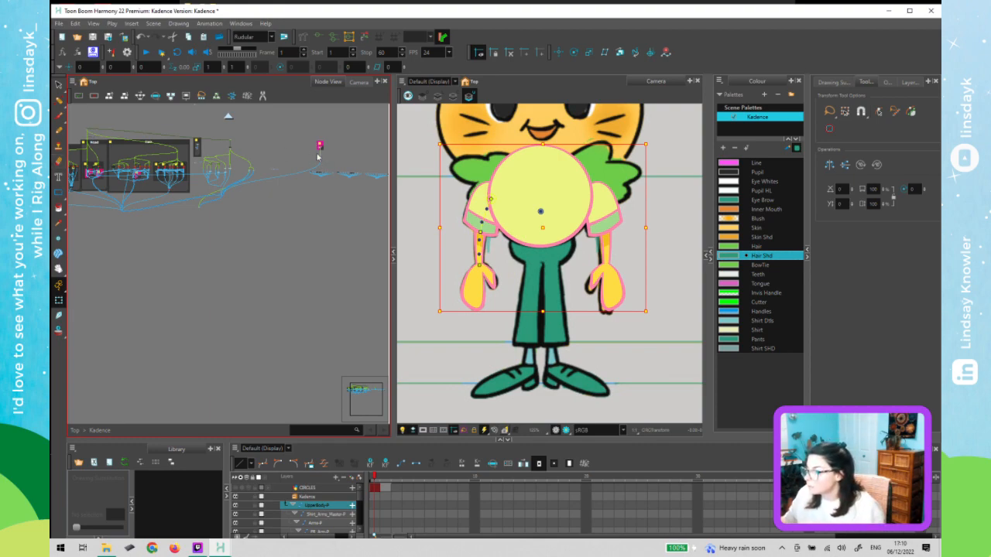
scroll(335, 160, up, 5)
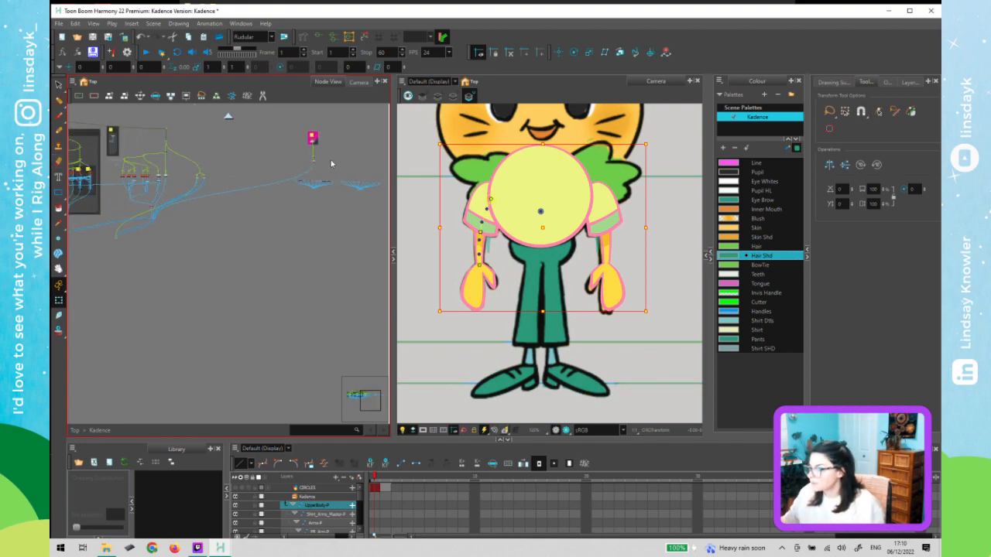
scroll(297, 177, up, 2)
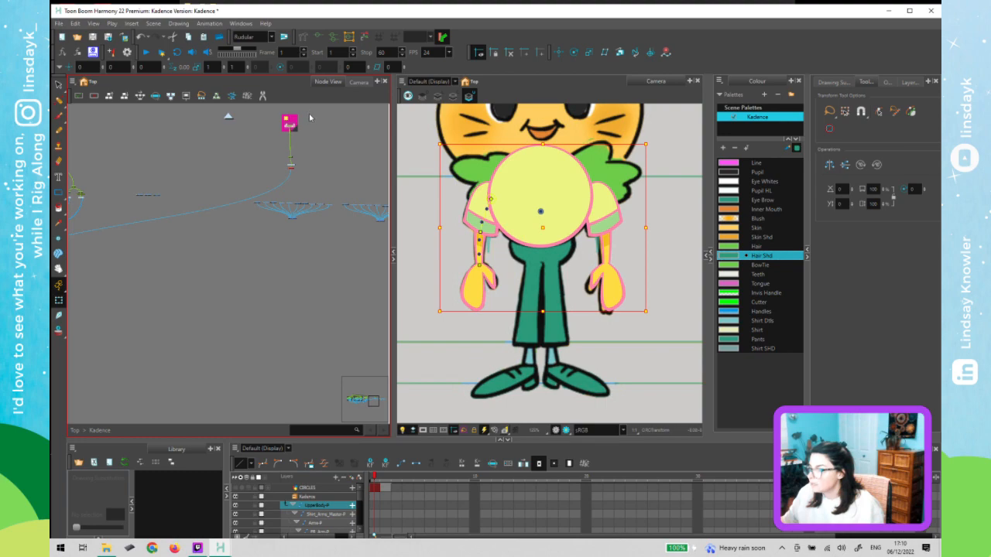
click(270, 182)
click(290, 122)
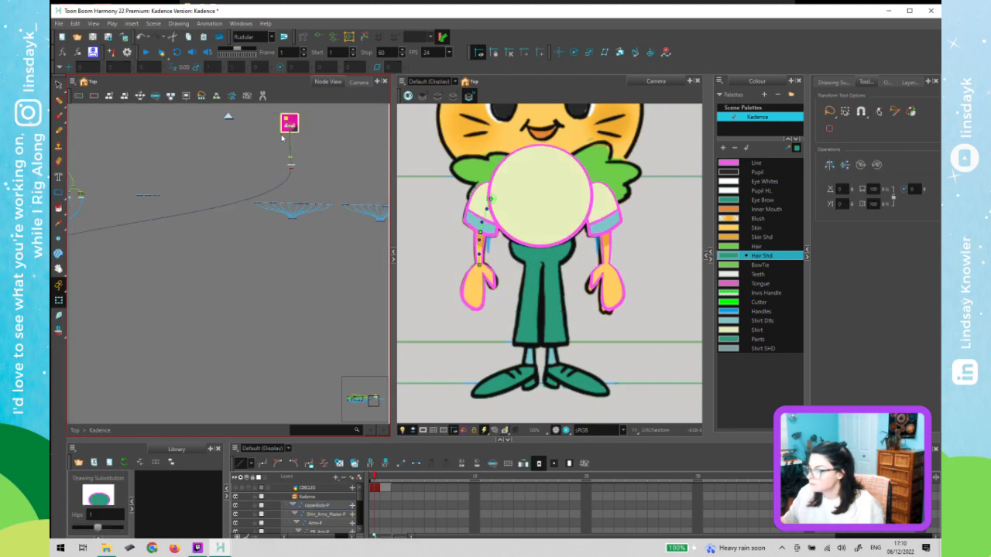
- Disable the upper body's shirt and arm nodes together with their pegs
drag(238, 119, 230, 122)
click(114, 195)
drag(203, 184, 278, 167)
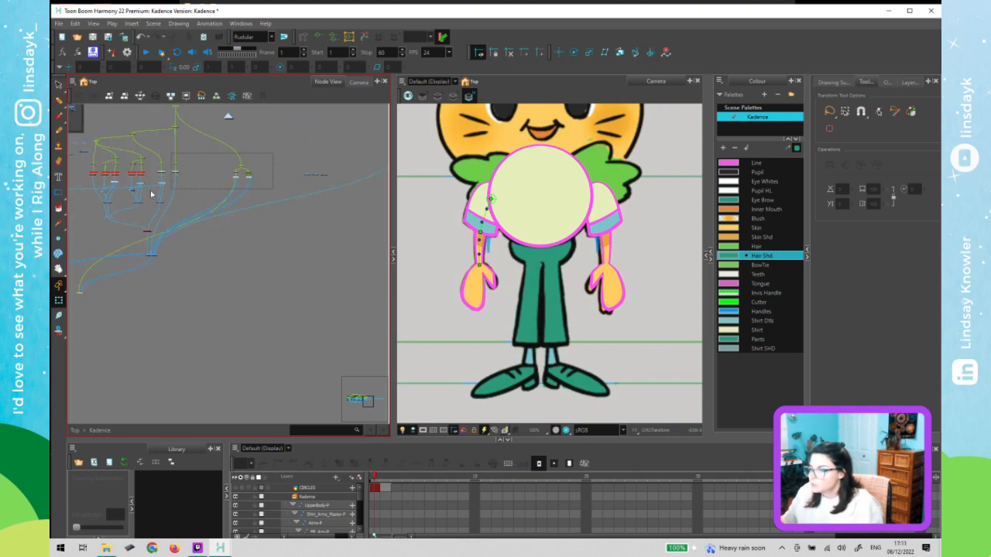
drag(151, 192, 151, 193)
key(d)
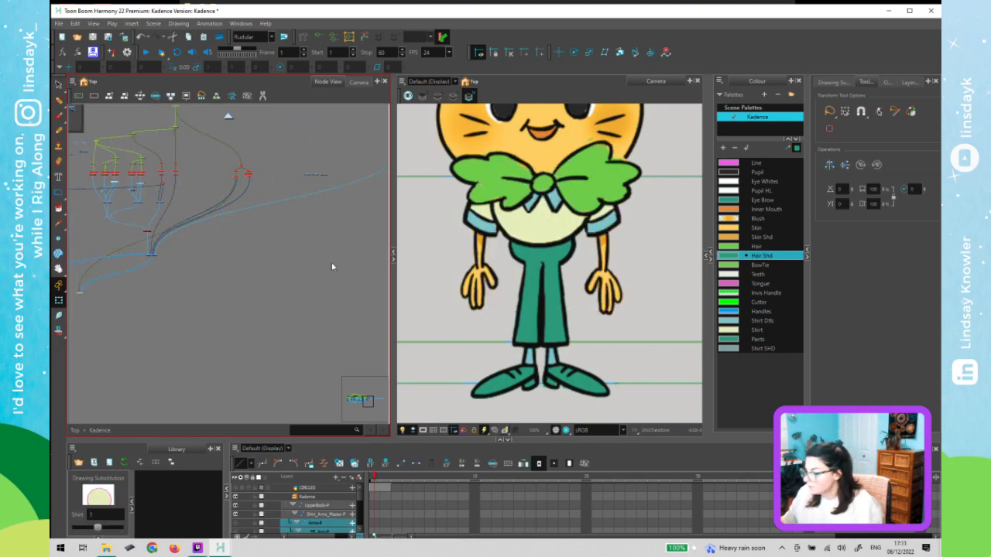
- Separate the two stacked composite nodes below the blank drawing nodes and connect the upper composite to the lower one
drag(283, 263, 122, 270)
drag(200, 219, 276, 217)
scroll(315, 193, up, 4)
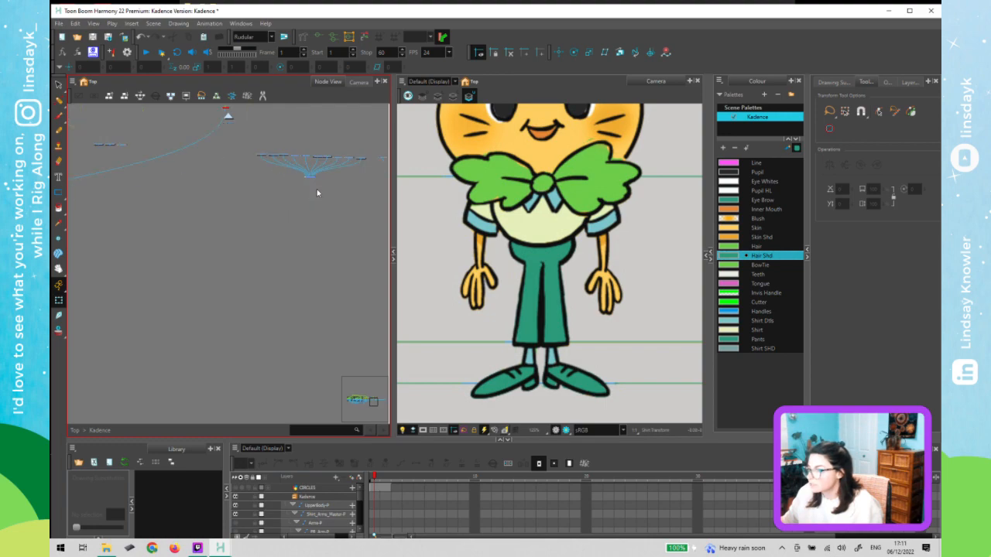
scroll(314, 187, up, 3)
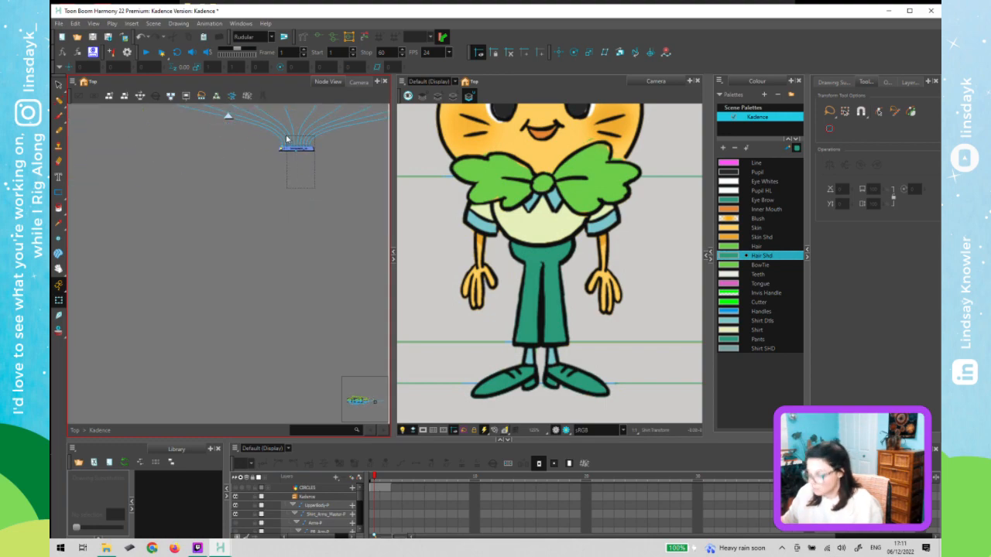
click(310, 146)
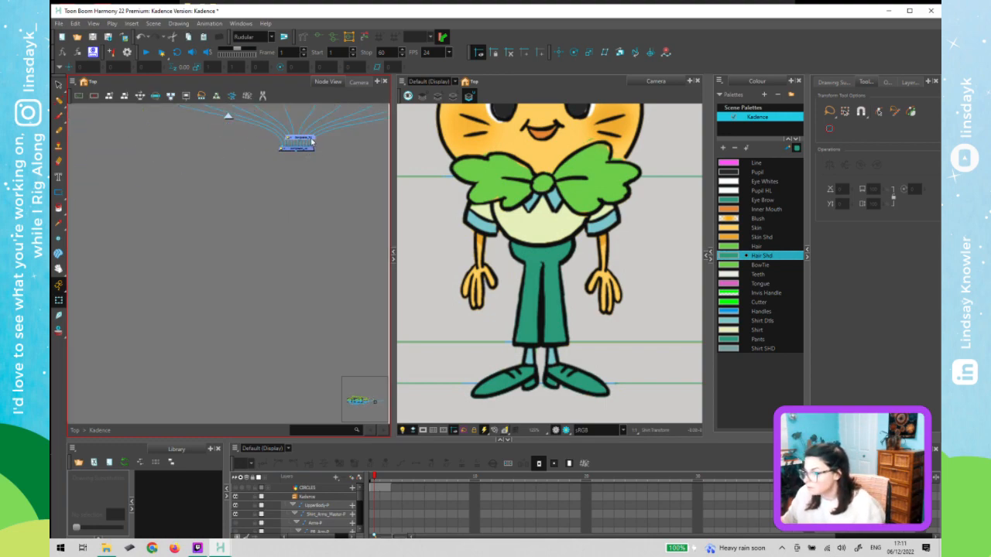
drag(296, 147, 299, 187)
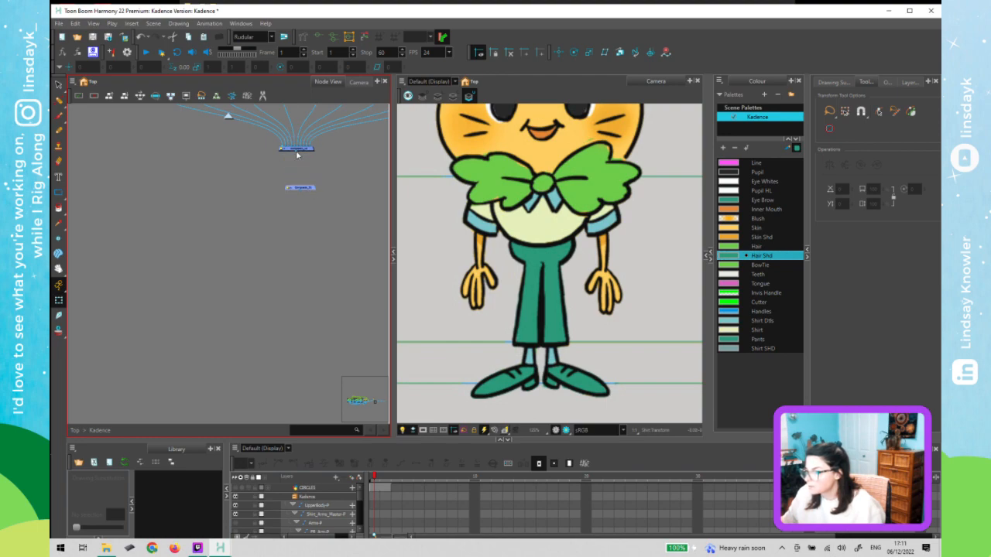
drag(297, 152, 289, 249)
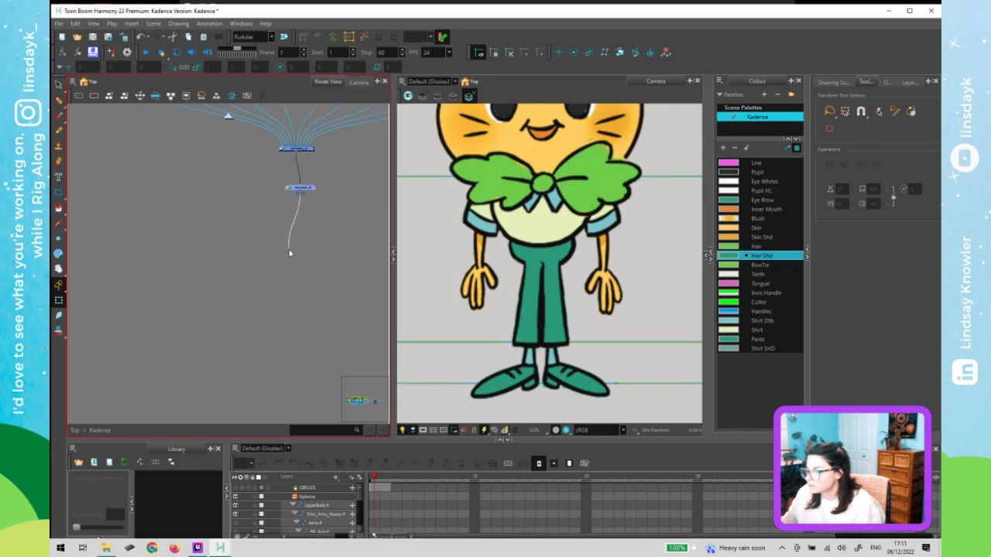
- Connect the blank drawings' lower composite to the character's main body composite and save the scene
scroll(288, 249, down, 2)
drag(124, 311, 356, 196)
drag(223, 221, 246, 152)
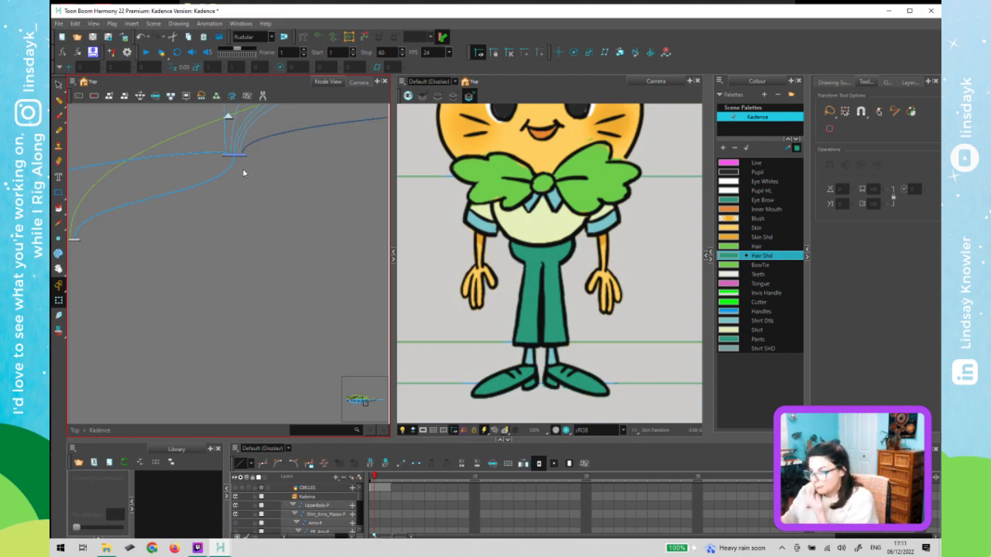
scroll(245, 176, down, 3)
drag(201, 244, 142, 301)
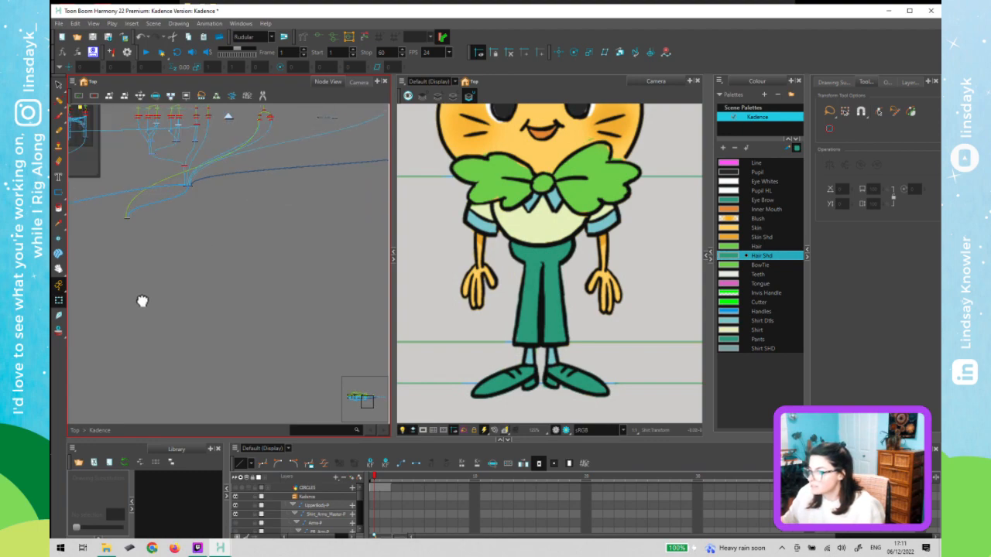
scroll(305, 233, up, 3)
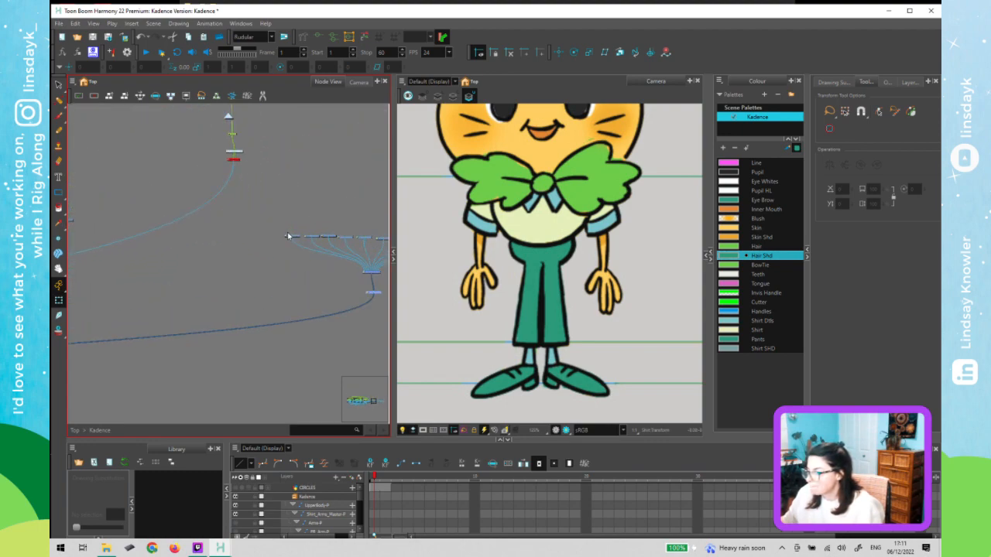
drag(244, 270, 186, 259)
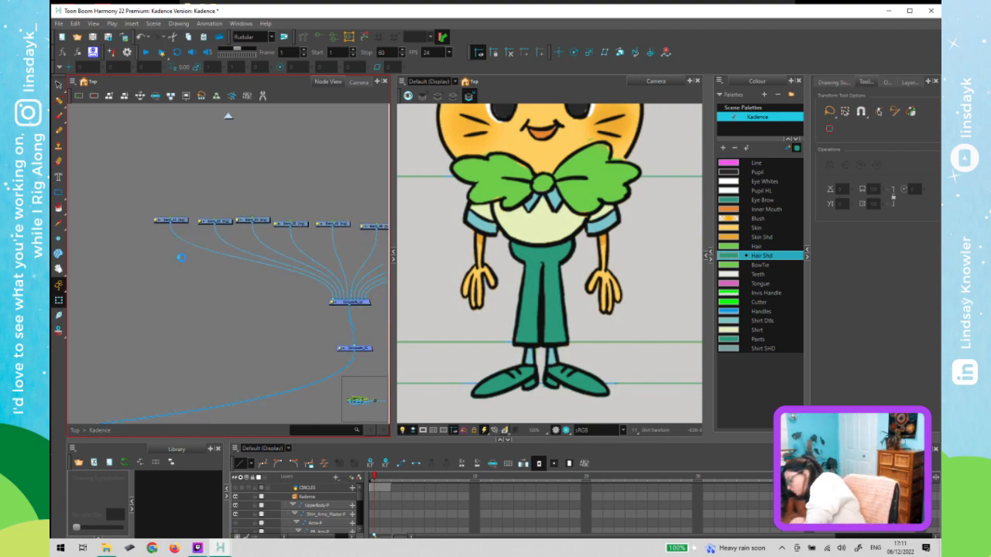
key(ctrl+s)
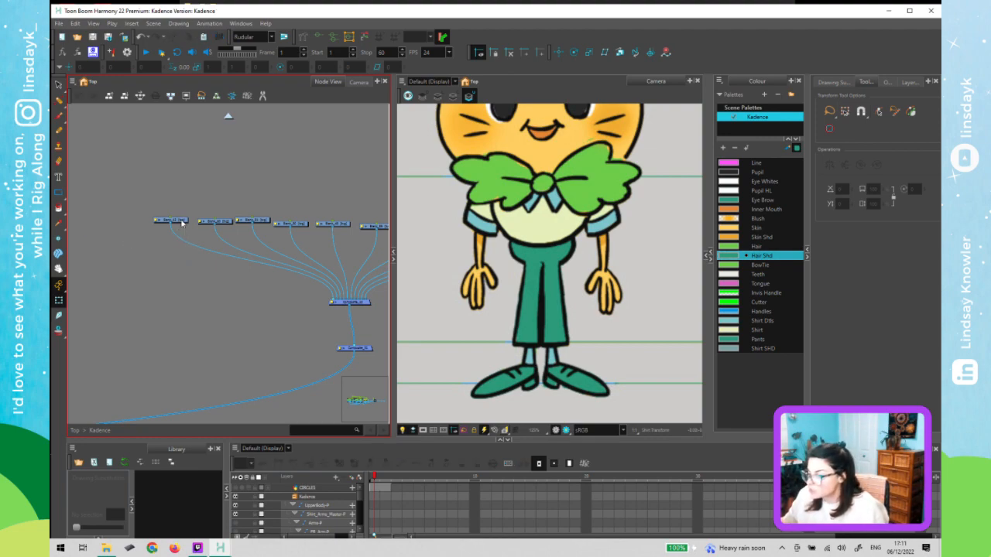
- Add two swatches to the Kadence palette and give the first one the light blue sampled from the character's sock
click(181, 222)
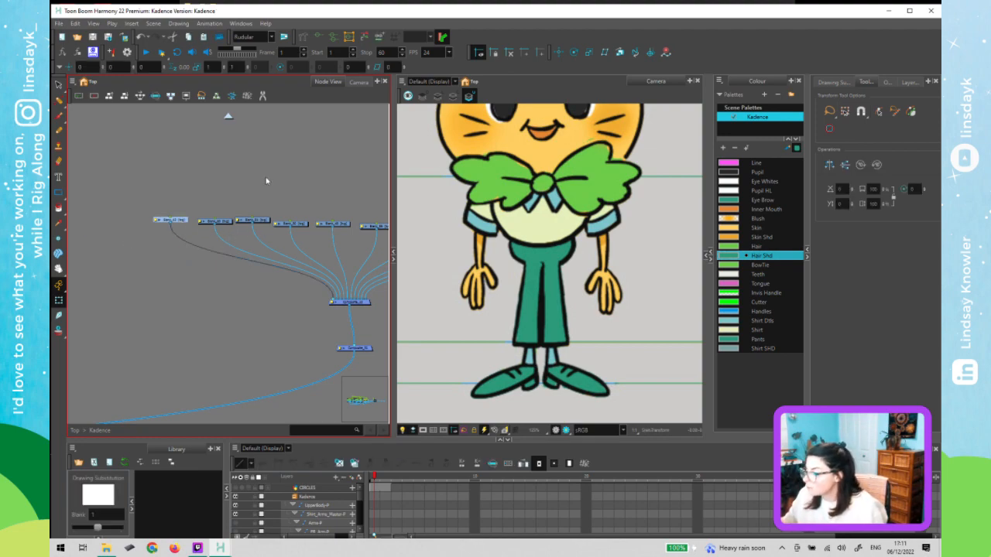
click(557, 334)
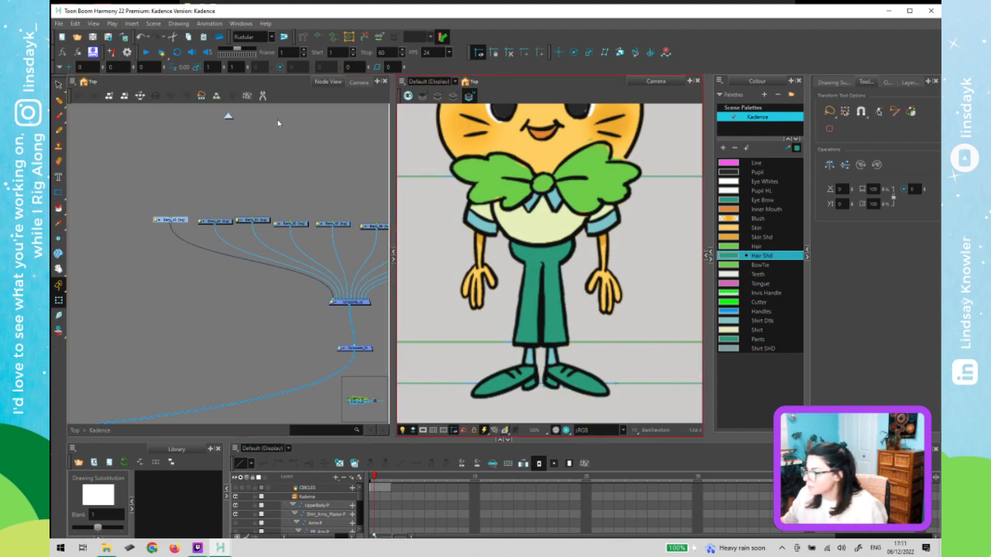
click(228, 117)
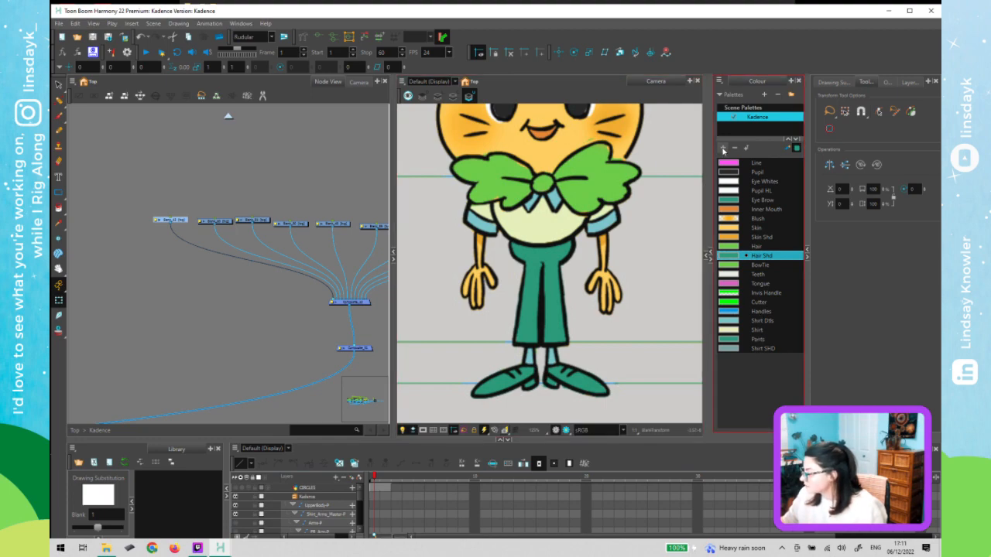
click(724, 148)
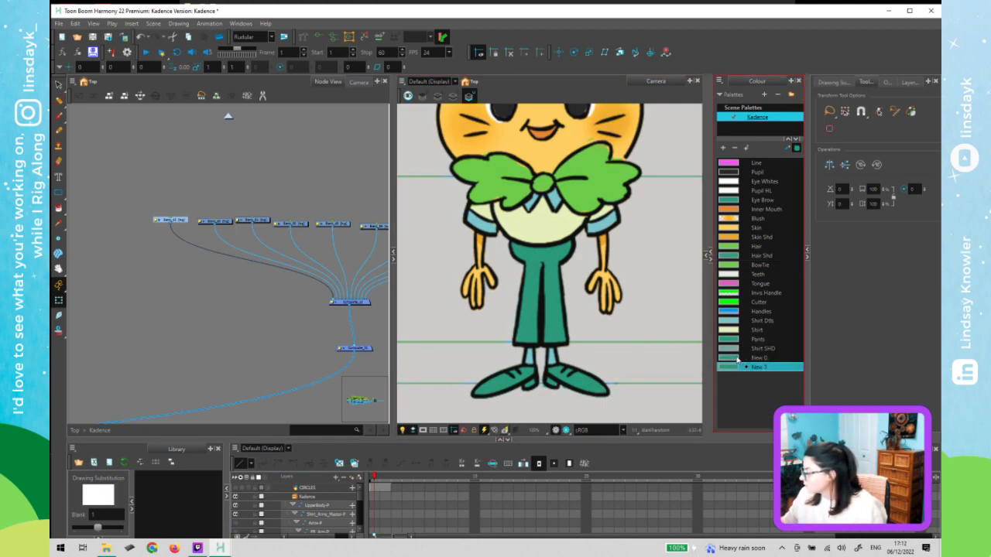
double_click(730, 360)
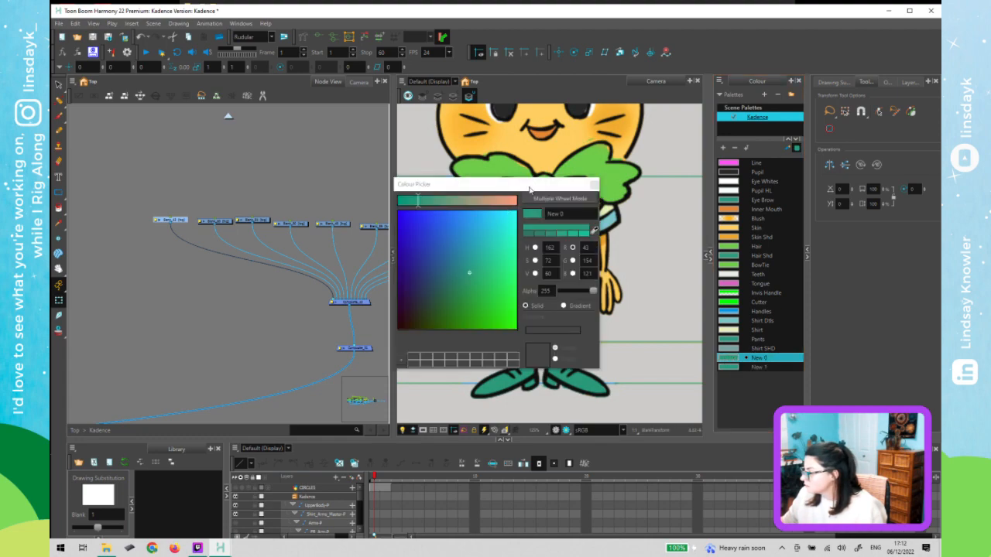
drag(531, 190, 412, 230)
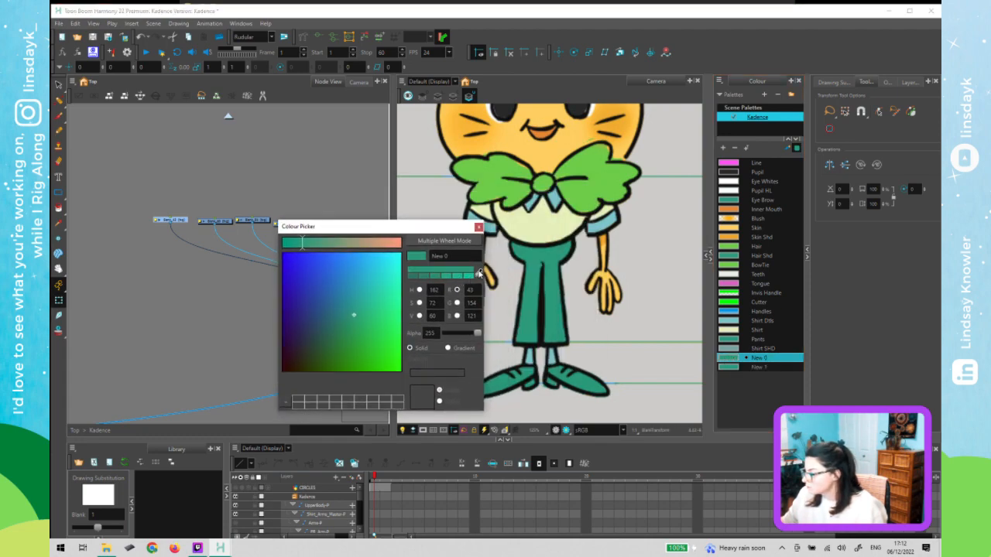
click(532, 357)
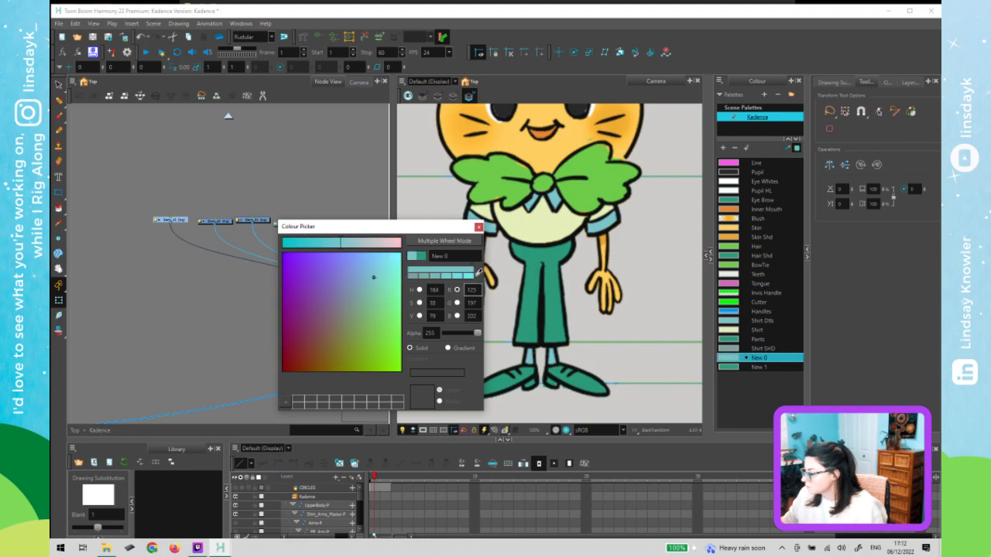
- Name the light blue swatch Socks
drag(462, 257, 391, 261)
key(Caps_Lock)
text(S)
key(Caps_Lock)
text(c)
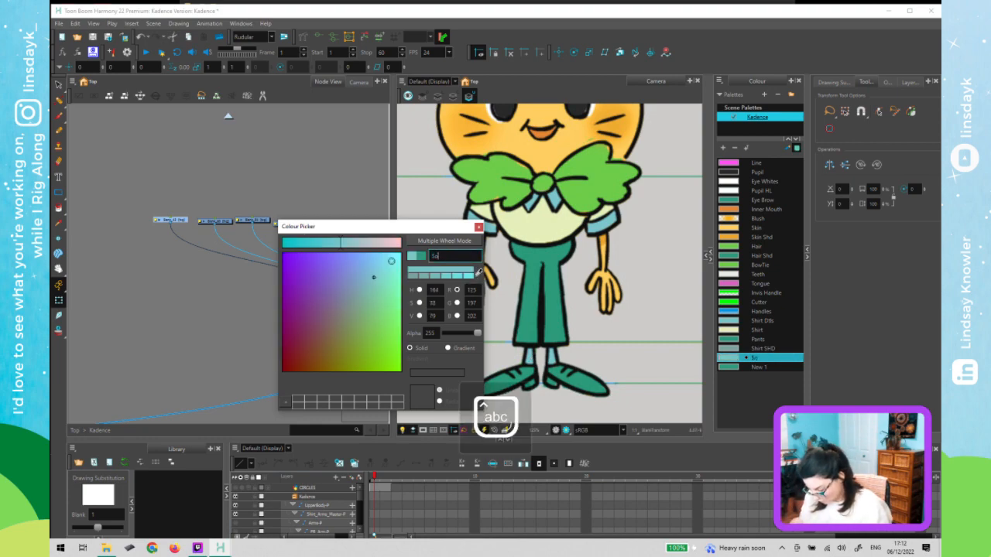
text(ks)
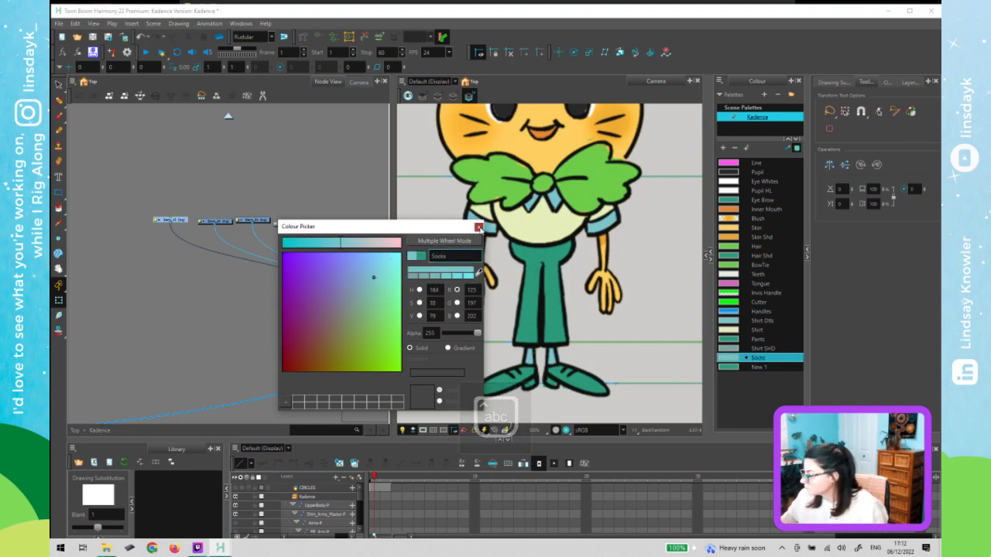
click(478, 227)
- Set the second new swatch to the green sampled from the character's shoe and name it Shoes
double_click(736, 369)
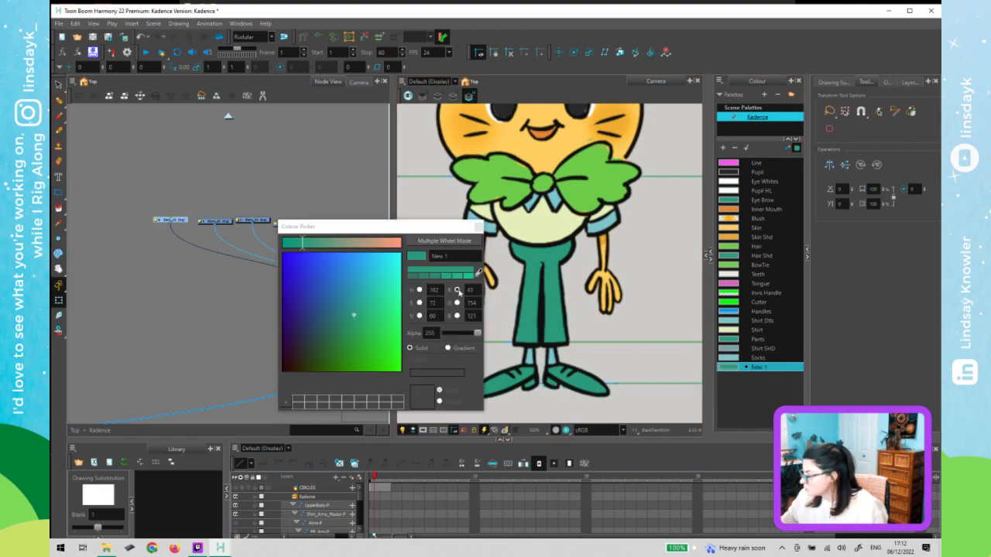
click(479, 272)
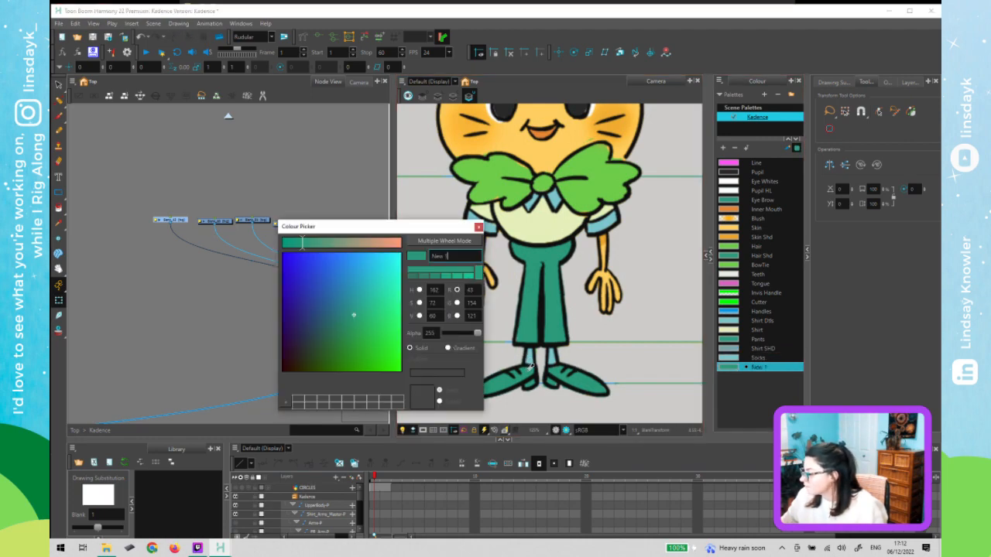
click(526, 370)
text(Sh)
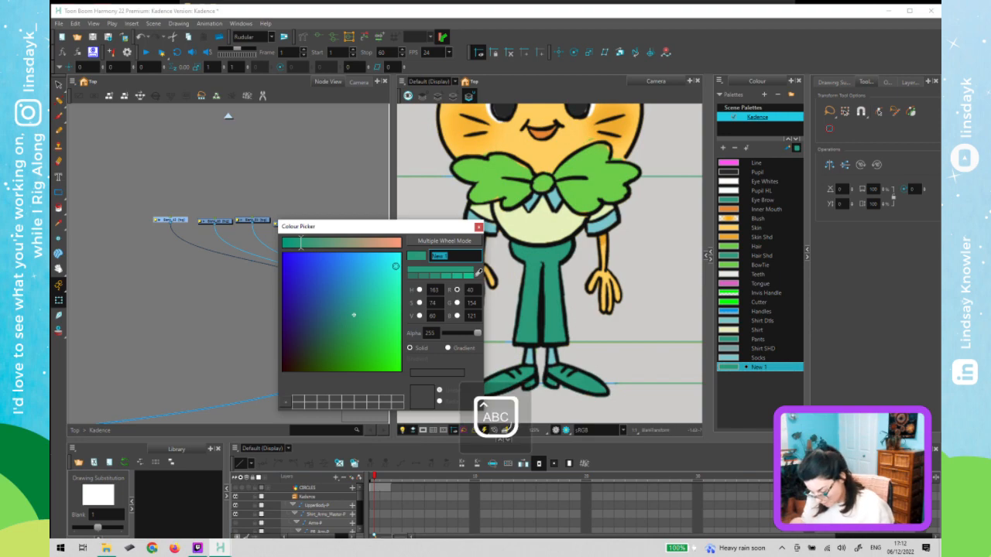
text(oes)
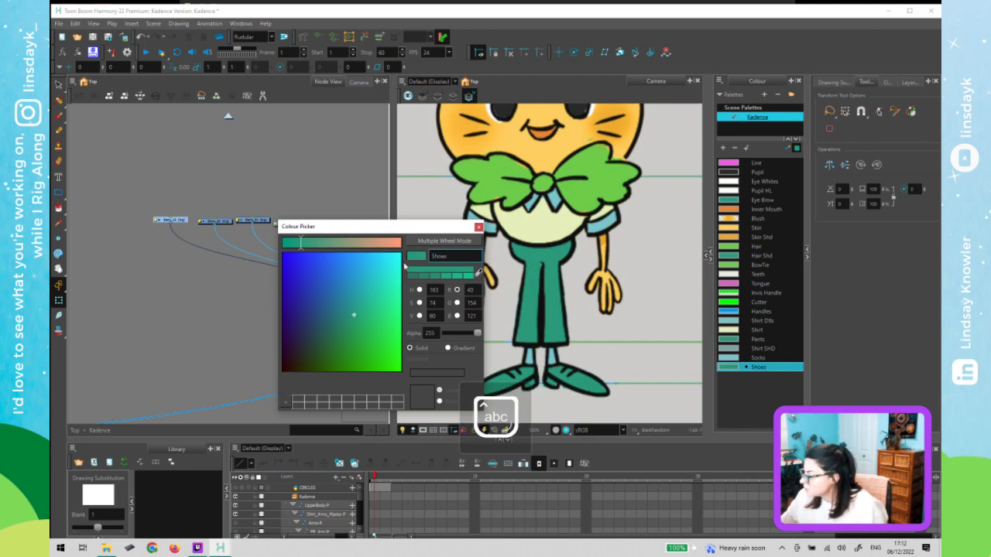
click(479, 227)
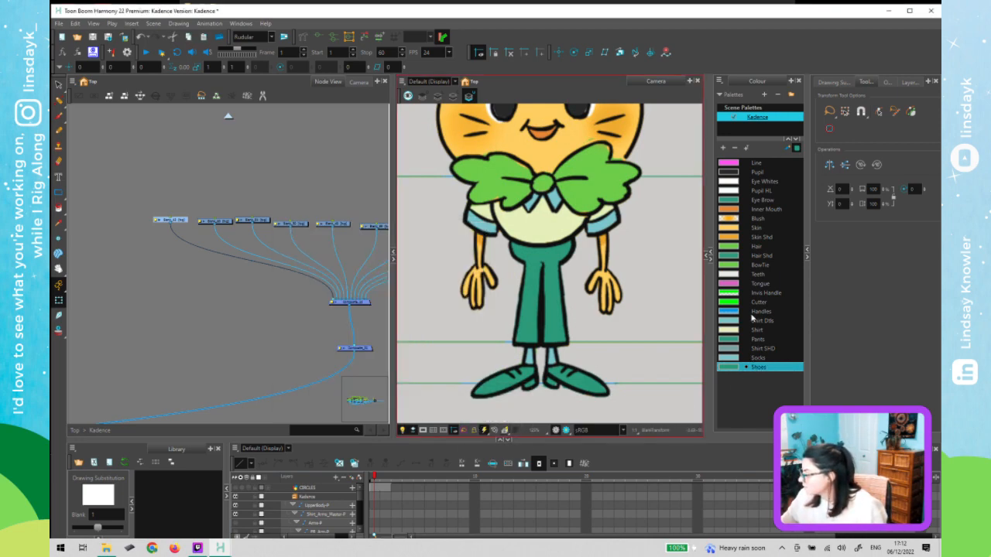
- Add another green swatch to the Kadence palette and name it Heels
click(727, 106)
click(724, 147)
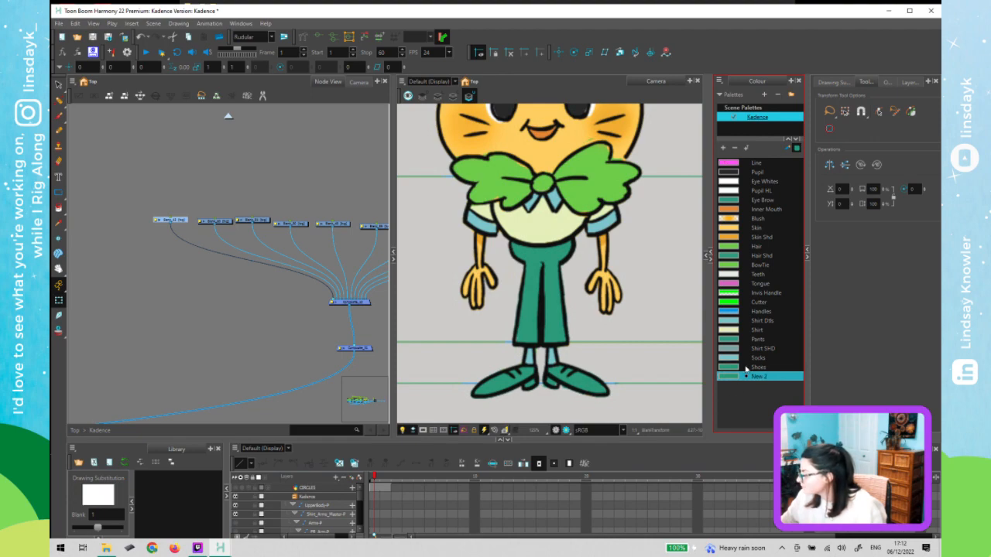
double_click(755, 376)
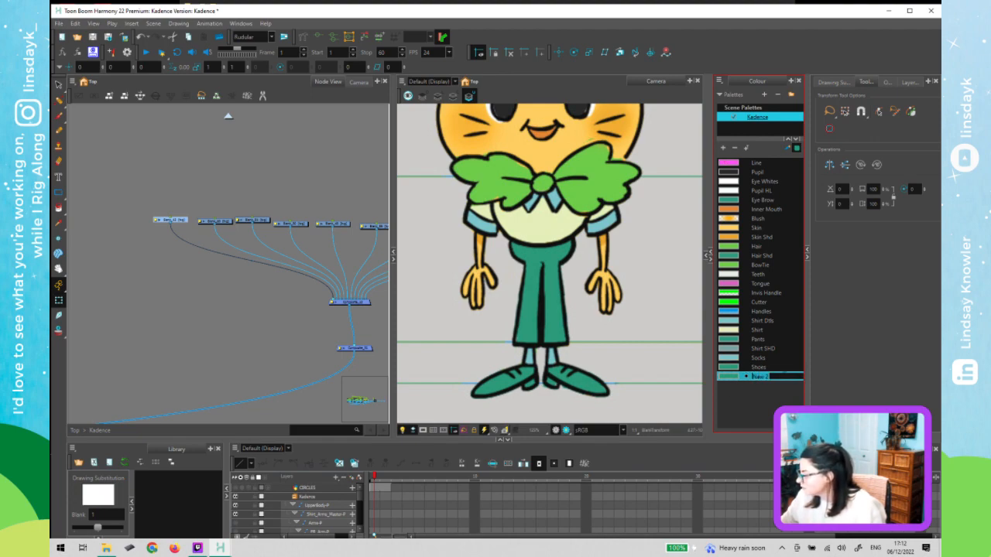
key(Caps_Lock)
text(S)
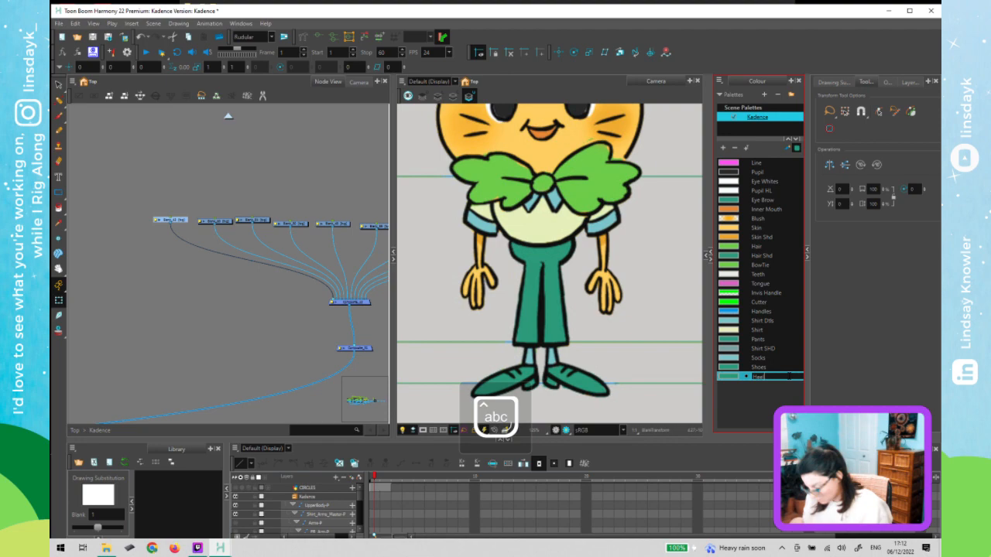
text(eels)
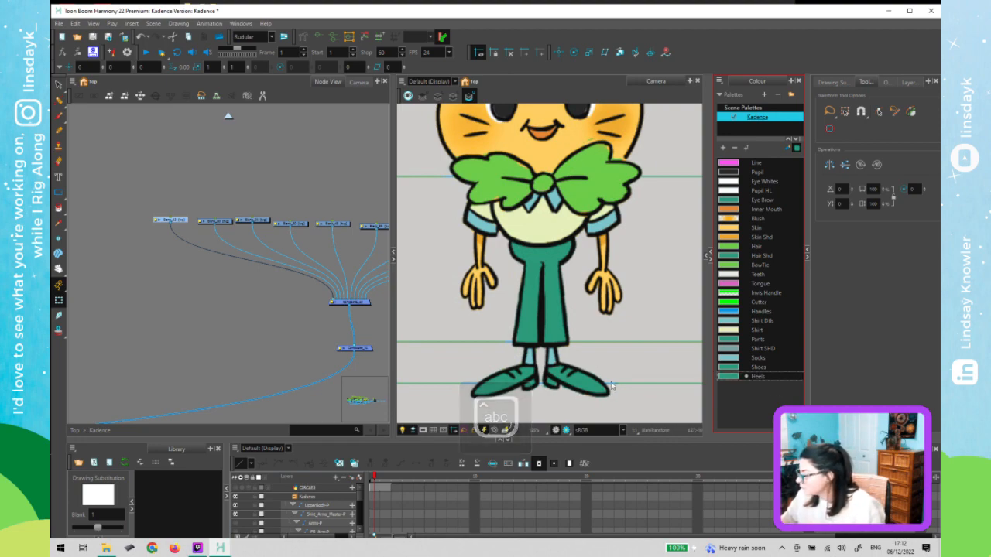
click(551, 383)
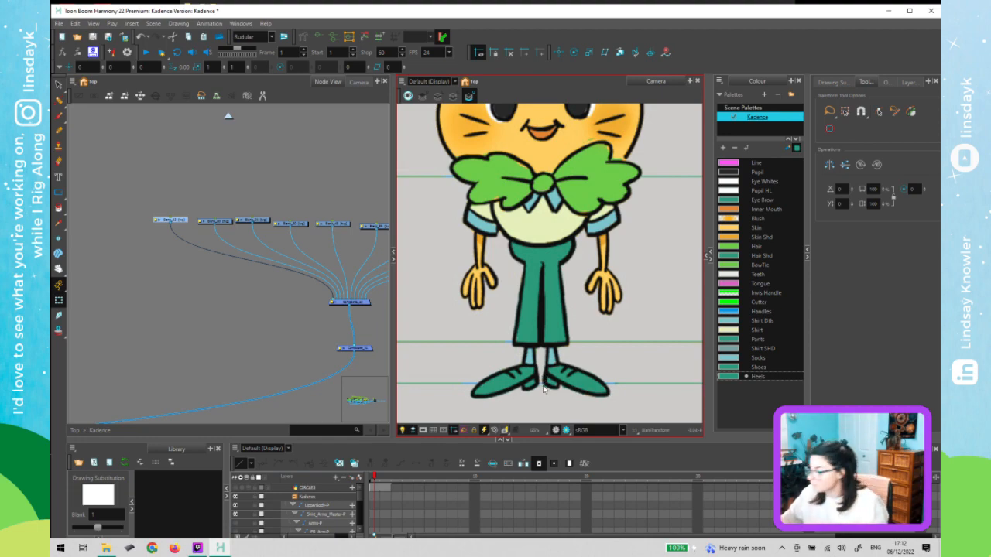
click(759, 405)
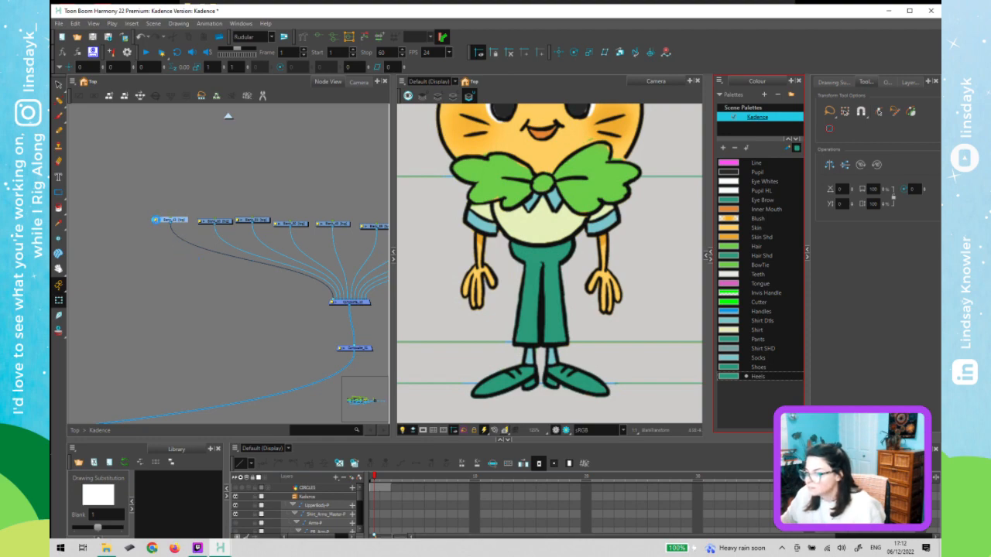
- Rename the first blank drawing node Upper_Leg and place it above the row of remaining blank nodes, over their composite
click(156, 220)
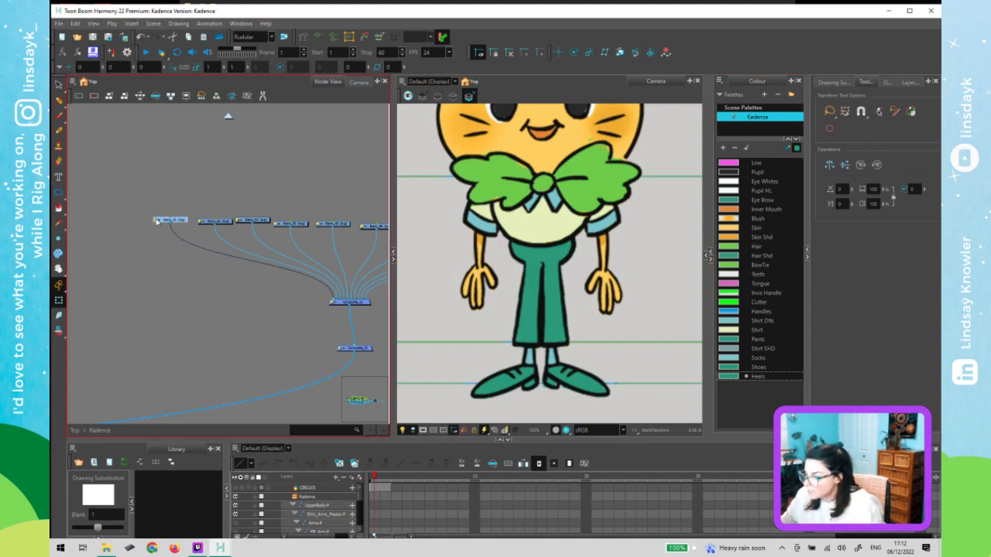
double_click(157, 221)
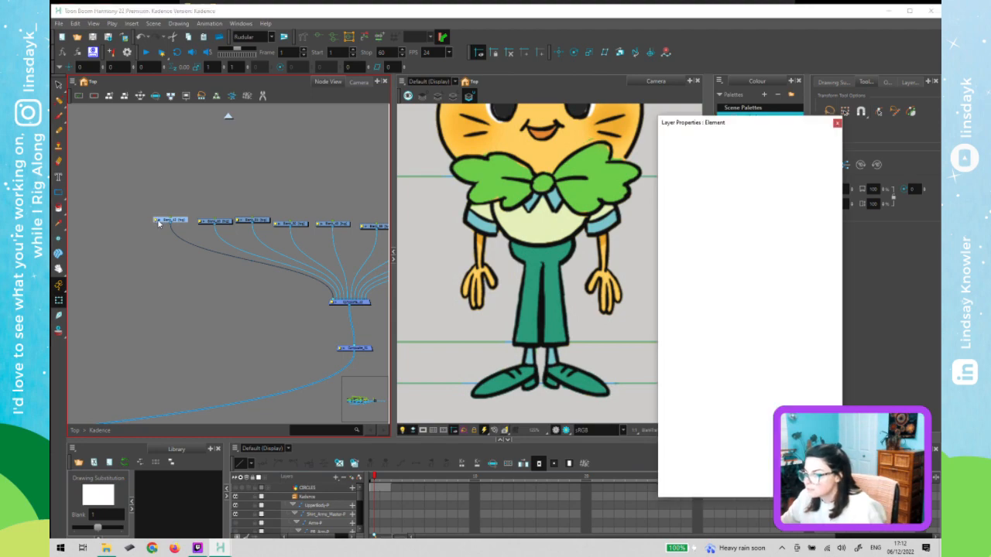
click(709, 156)
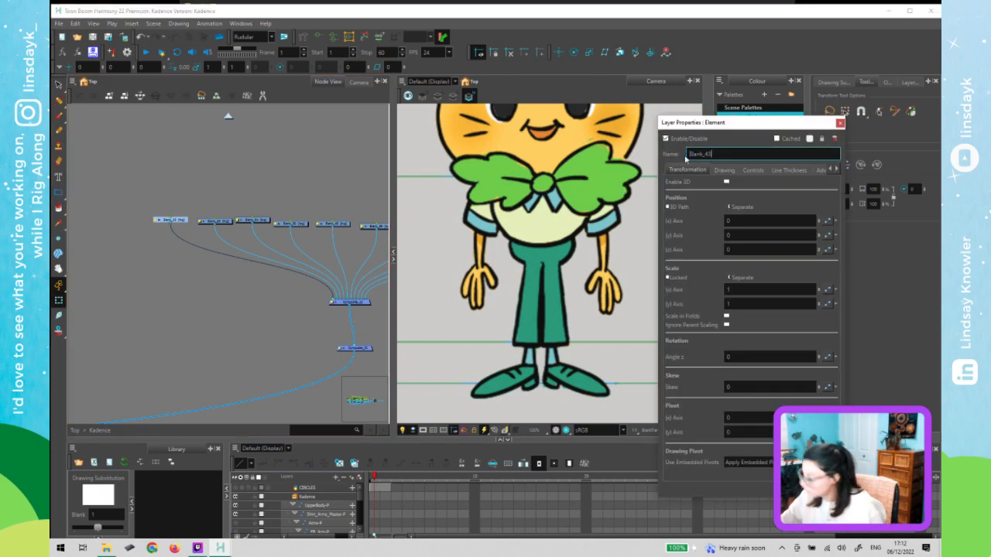
drag(710, 154, 681, 157)
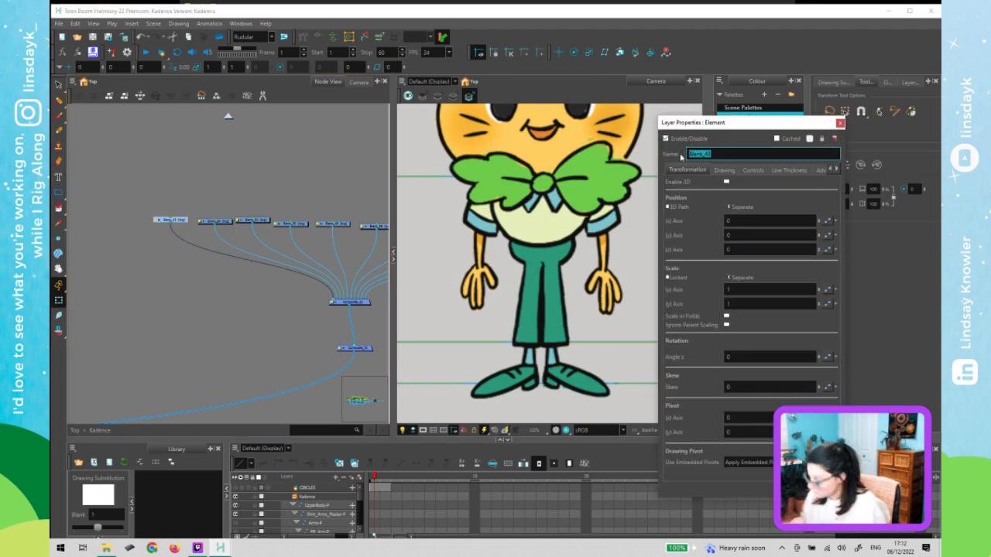
text(Upp)
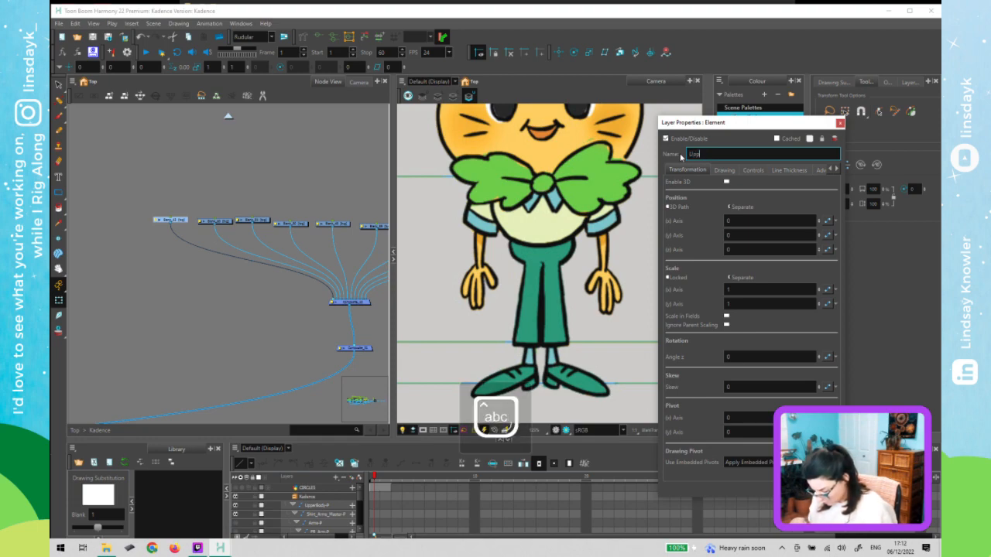
text(er_Leg)
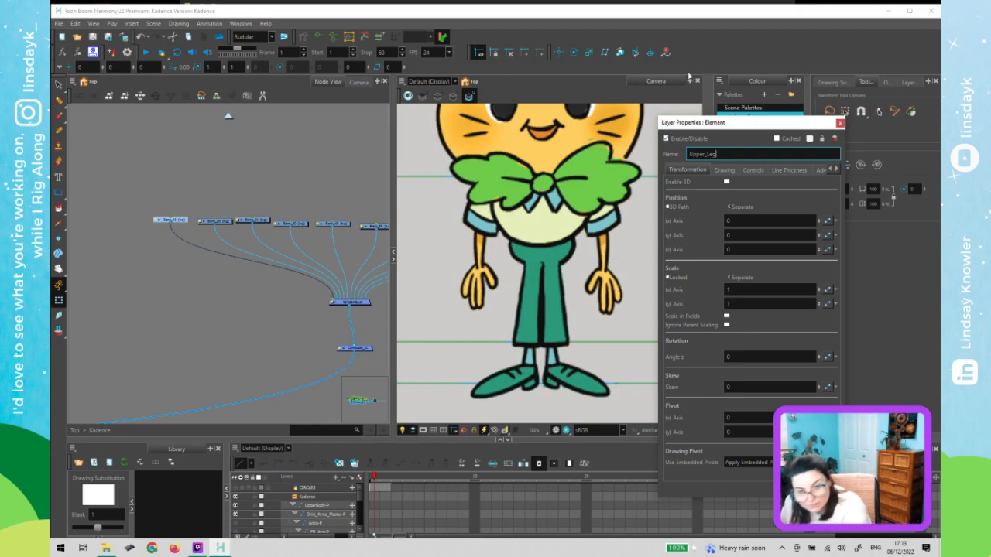
click(838, 123)
click(197, 215)
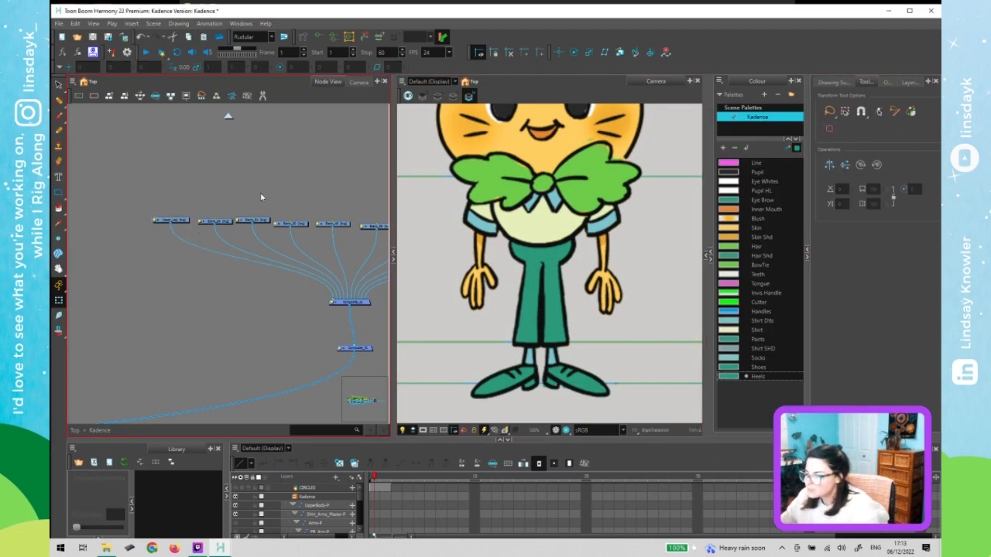
mouse_move(170, 220)
mouse_down()
mouse_move(194, 196)
mouse_move(352, 192)
mouse_up()
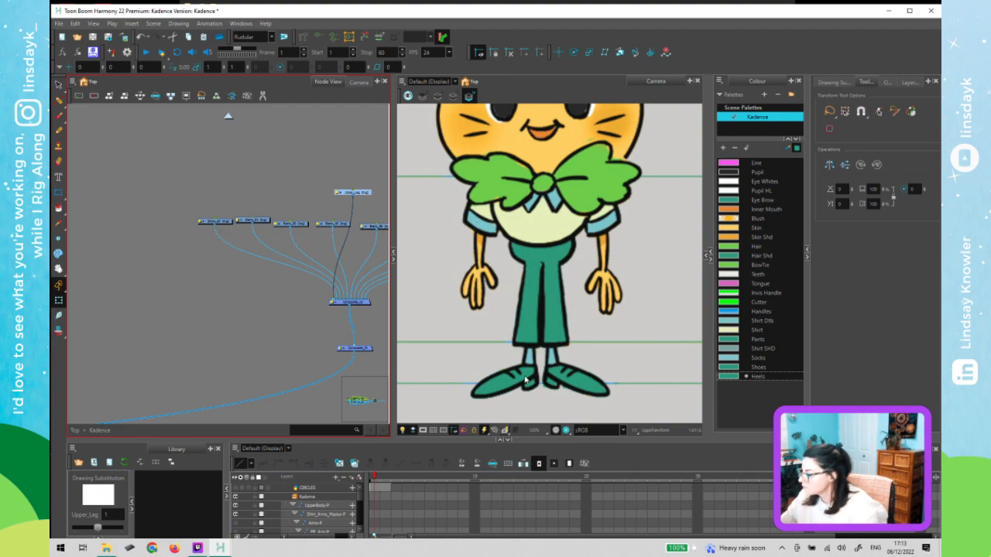
- Rename the first remaining blank drawing node in the row Shoes
drag(720, 154, 664, 153)
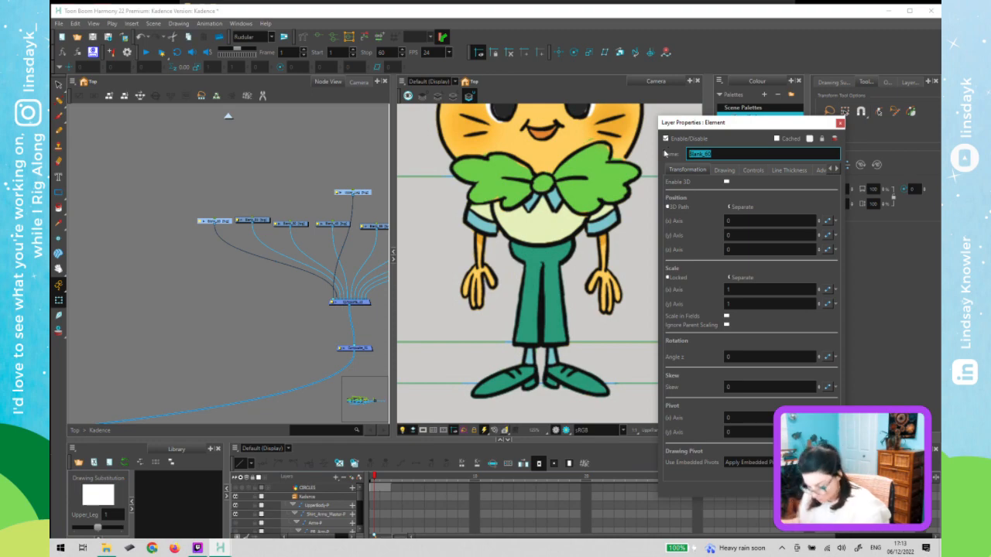
text(U)
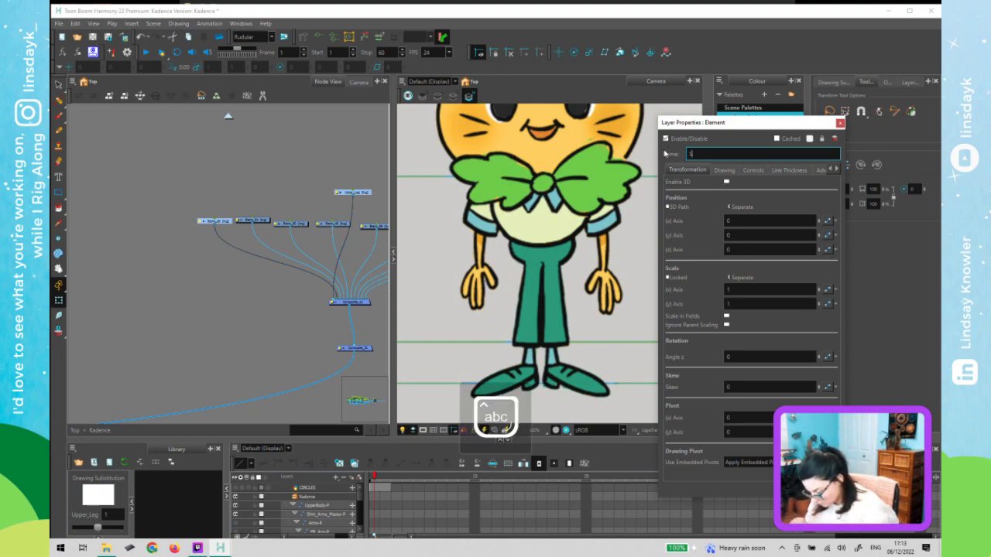
text(hoes)
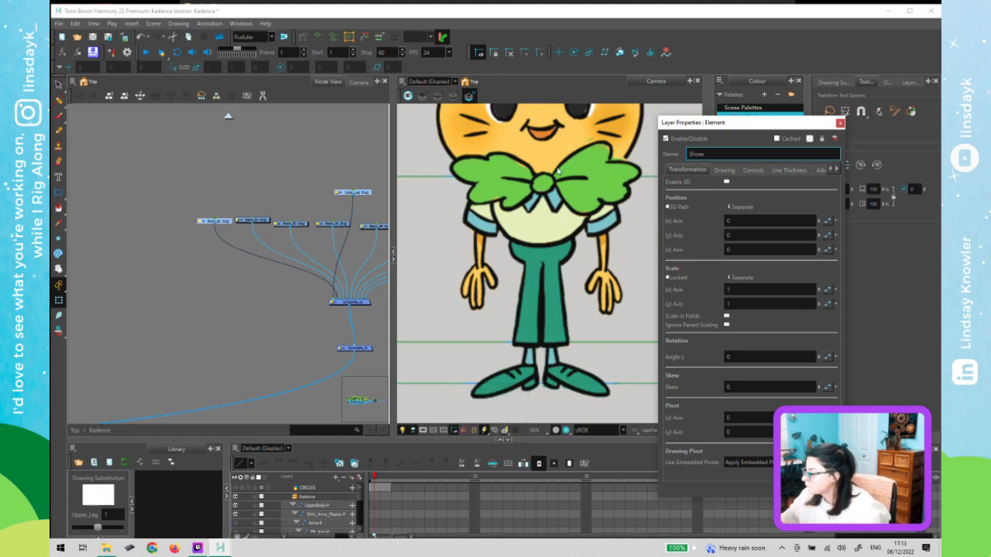
click(840, 123)
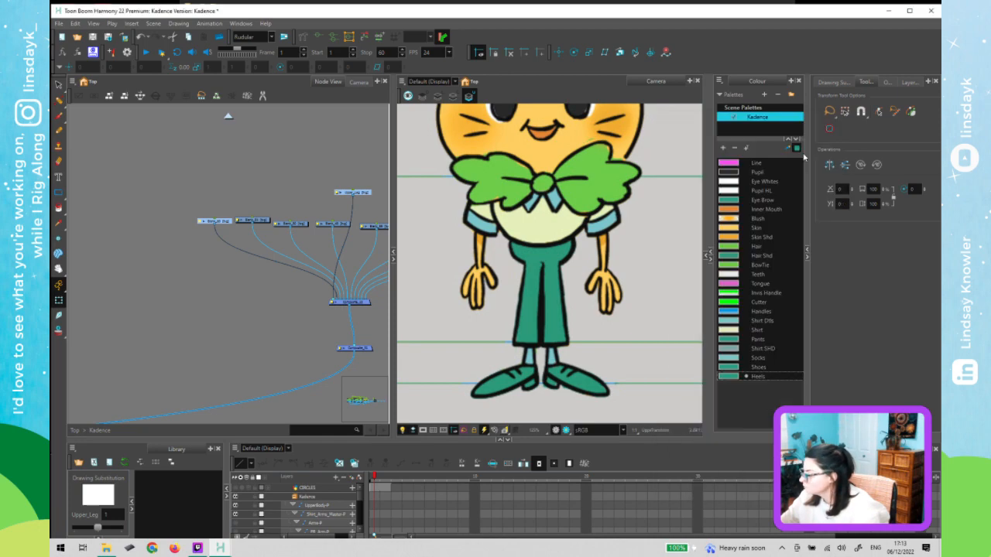
- Rename the blank drawing node beside the Shoes node Heel
click(238, 222)
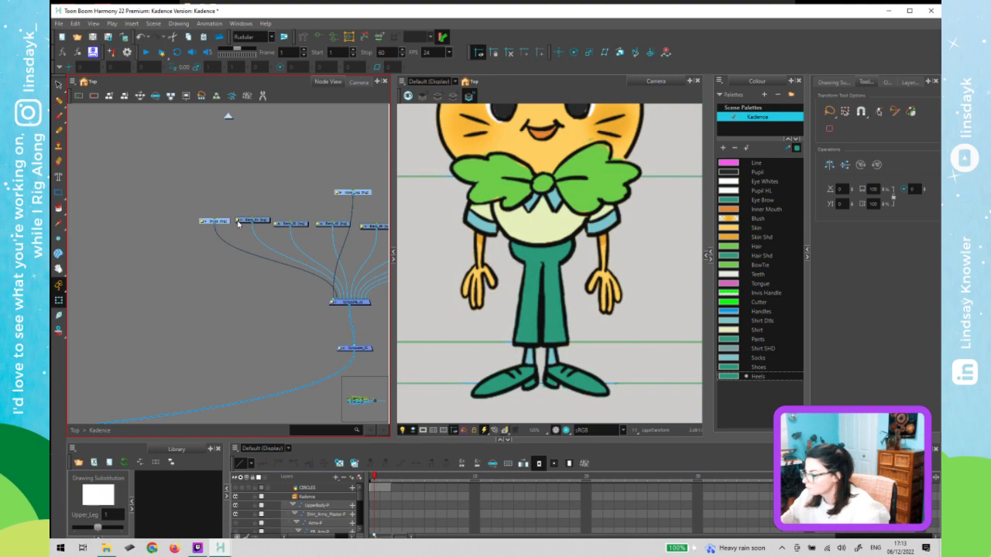
double_click(237, 222)
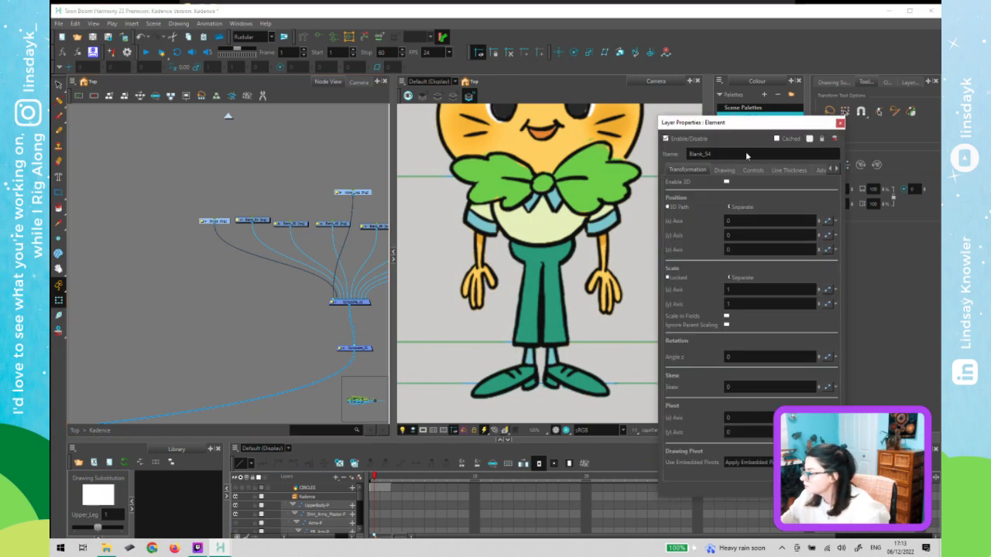
drag(743, 154, 658, 154)
key(Caps_Lock)
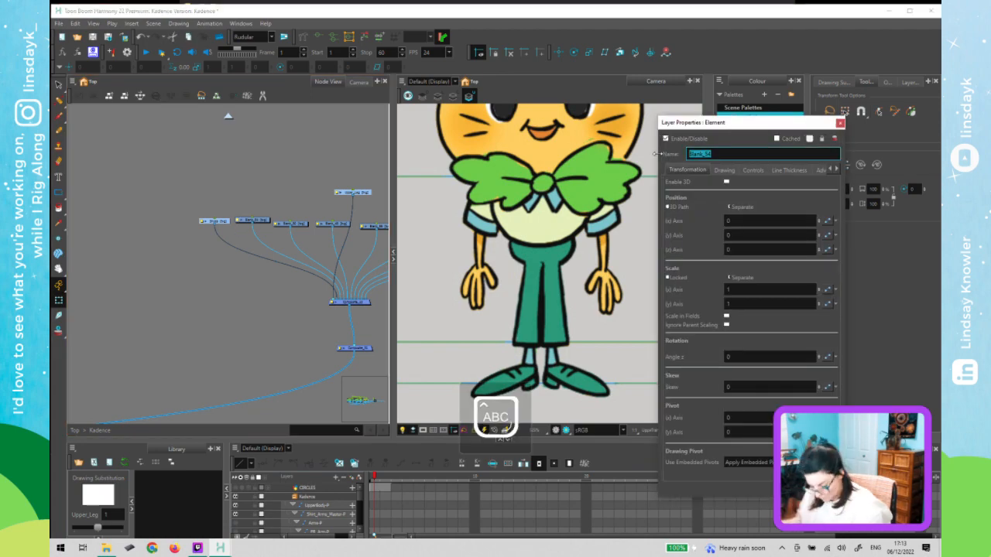
text(H)
key(Caps_Lock)
text(i)
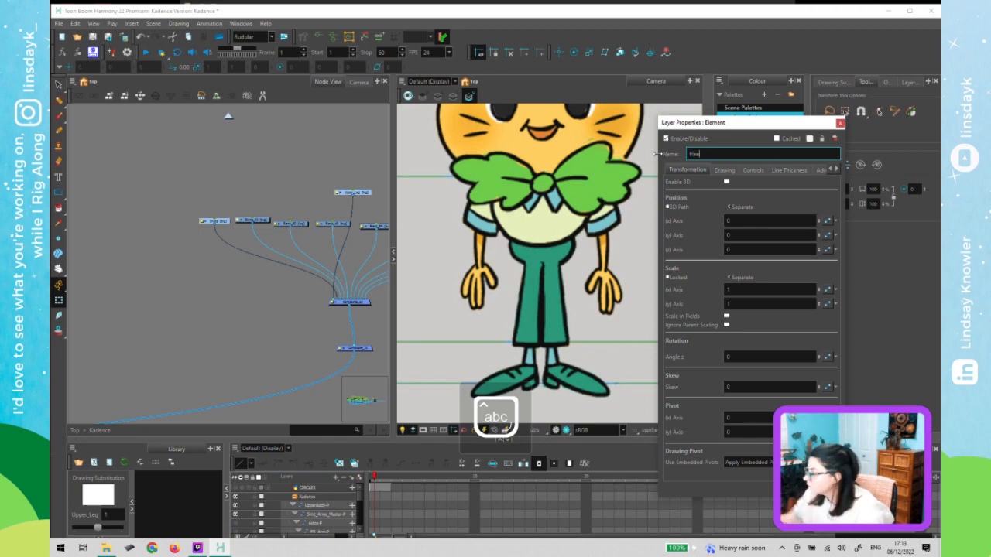
click(839, 122)
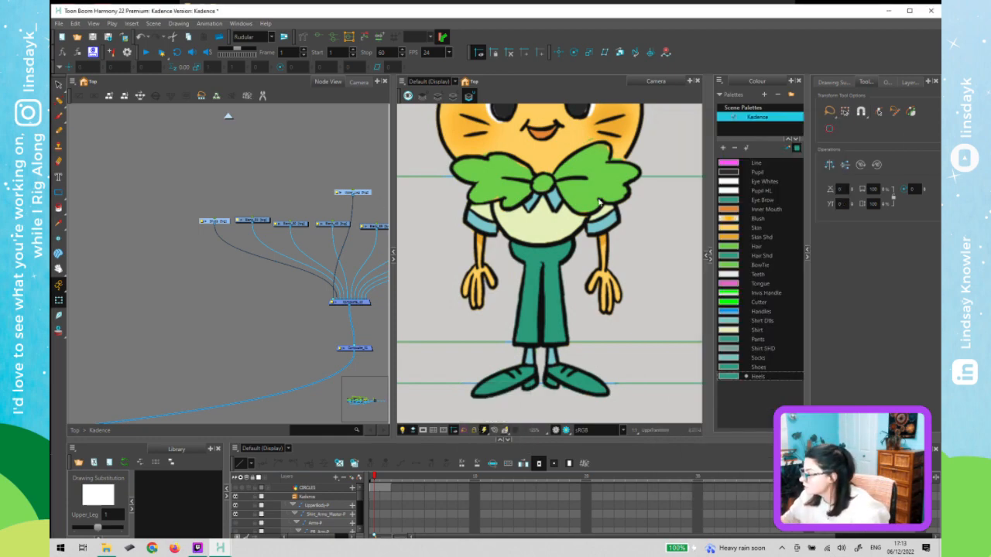
- Rename the blank drawing node beside the Heel node Laces
click(276, 224)
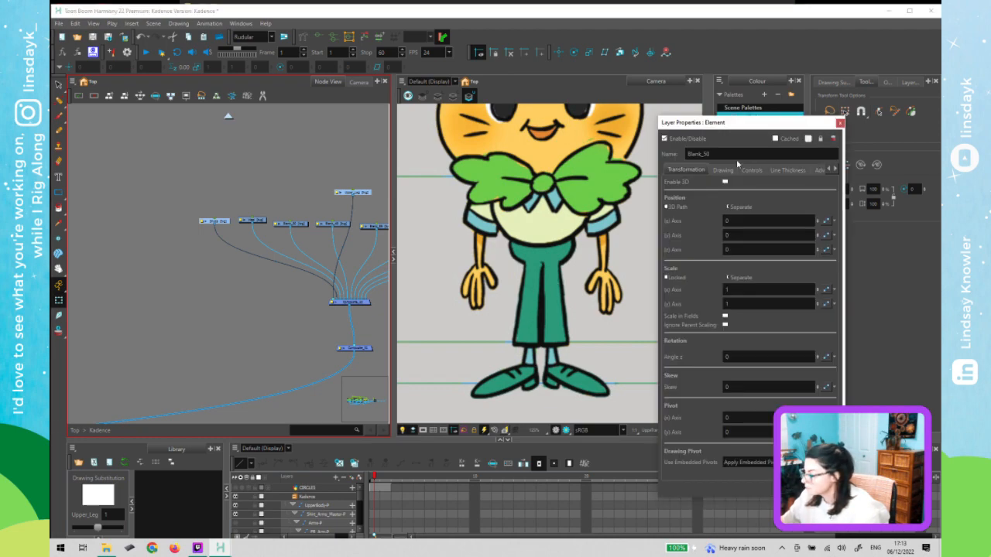
click(726, 155)
key(ctrl+a)
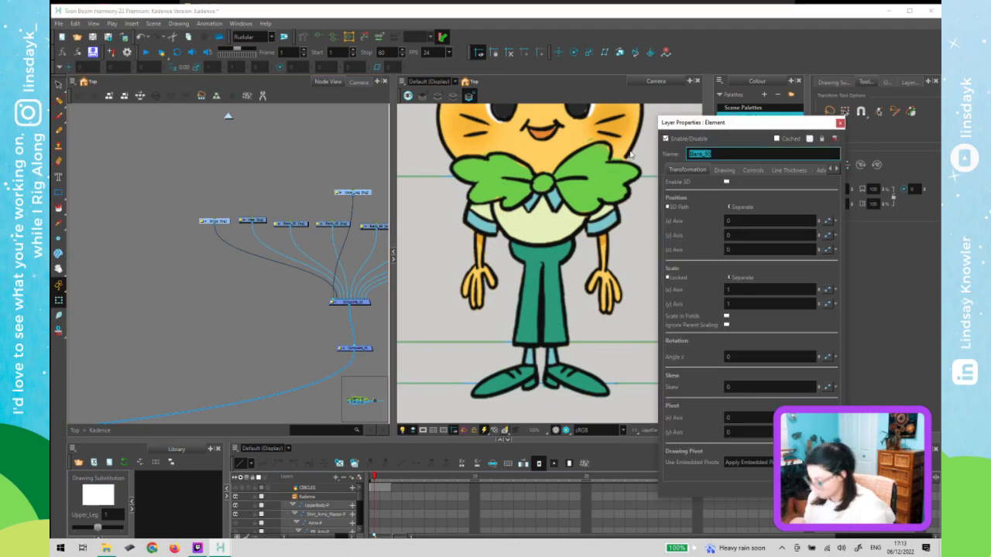
key(Caps_Lock)
text(L)
key(Caps_Lock)
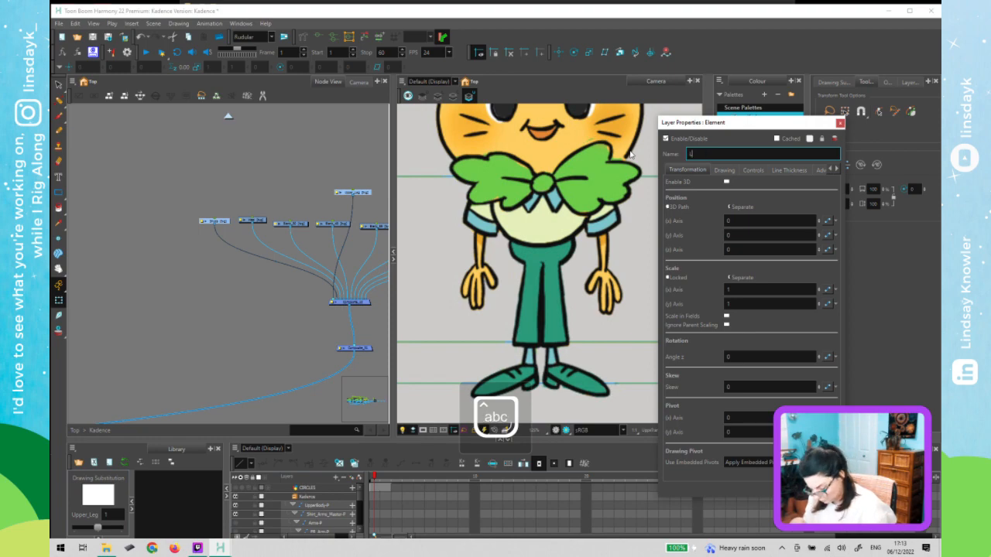
text(aces)
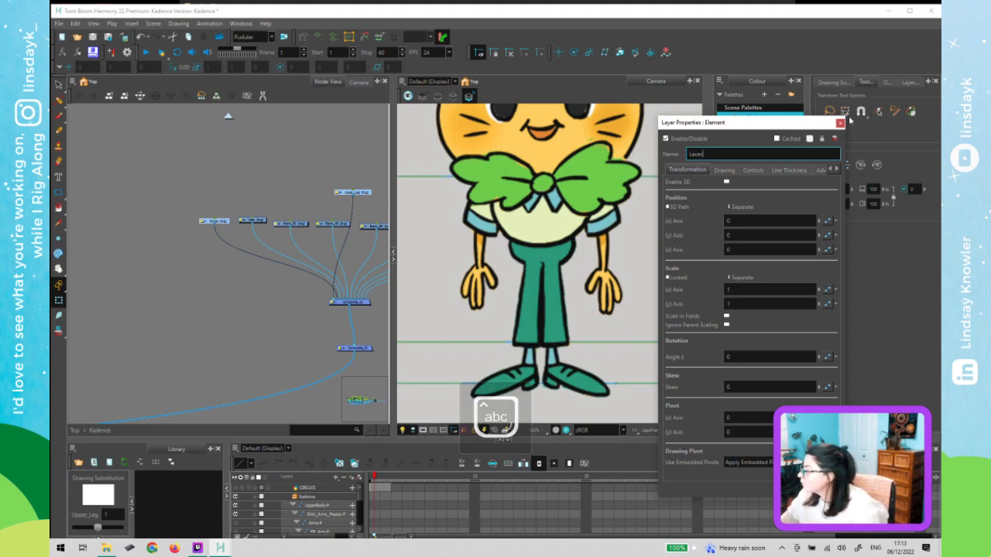
key(Return)
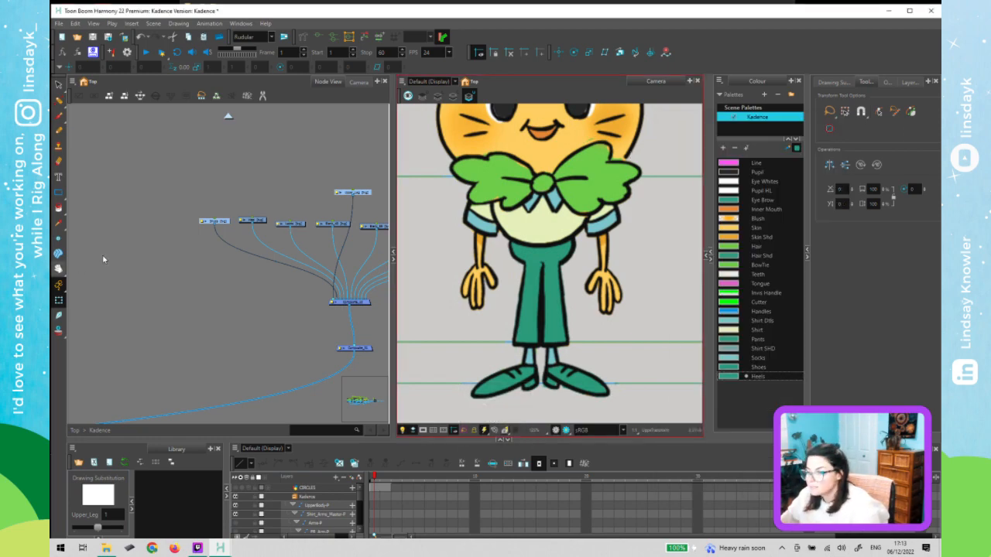
- Enable the disabled nodes of both arms in the Kadence network so the arm artwork is displayed
click(115, 260)
scroll(115, 260, down, 2)
scroll(115, 259, down, 1)
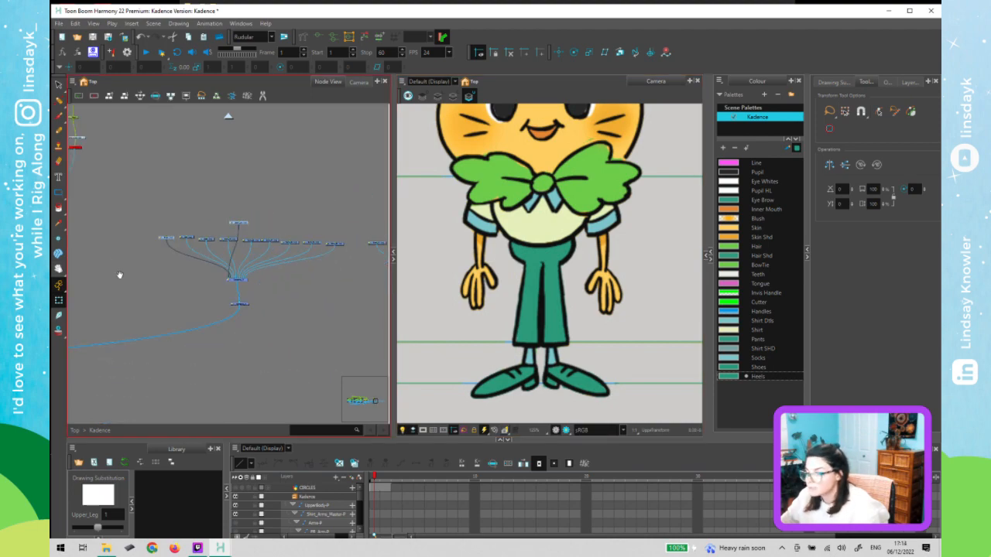
drag(119, 275, 283, 286)
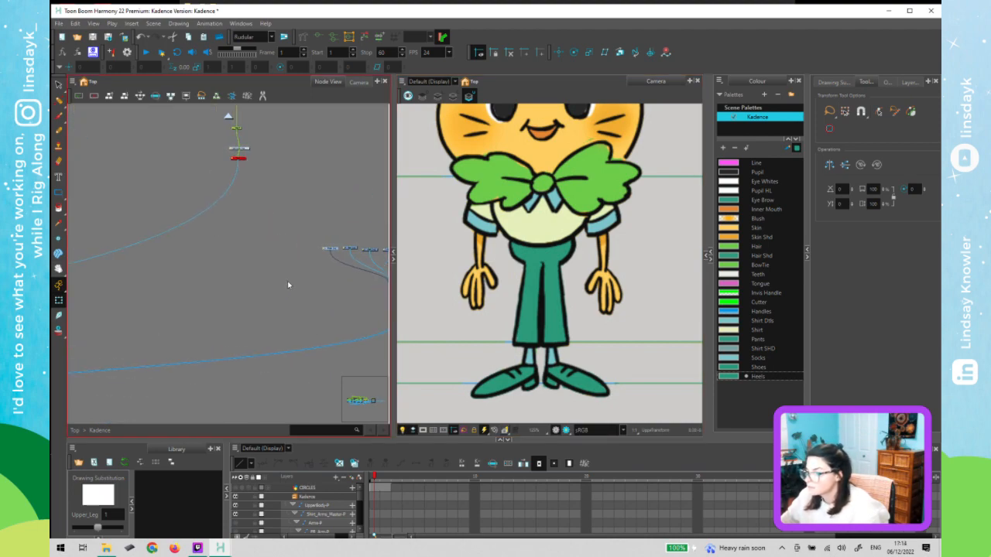
scroll(287, 281, down, 1)
drag(185, 276, 284, 272)
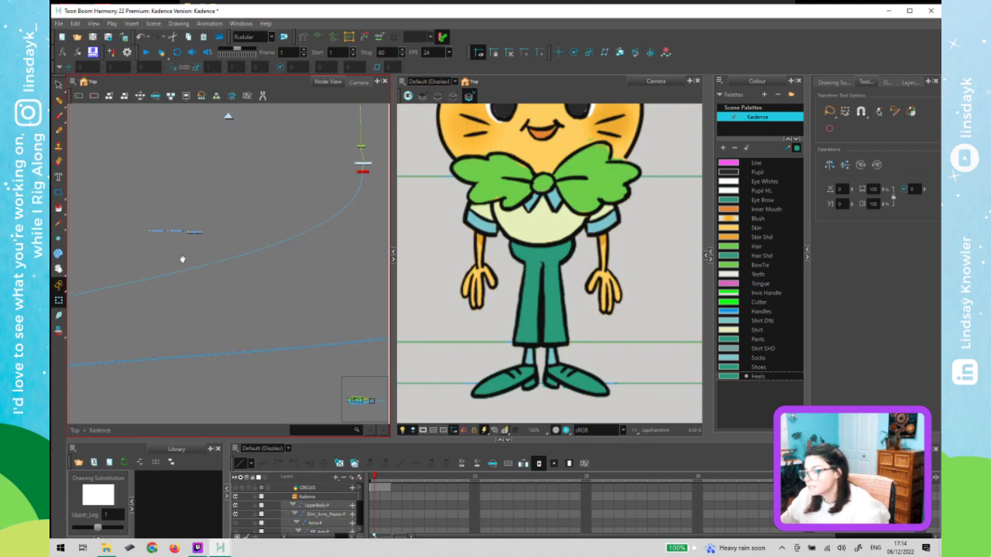
scroll(133, 254, down, 1)
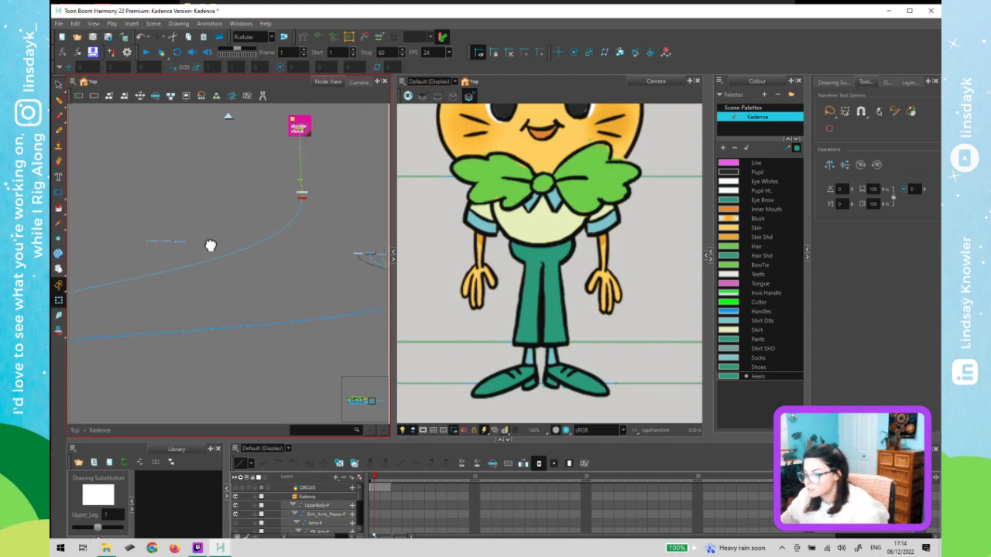
drag(209, 248, 345, 245)
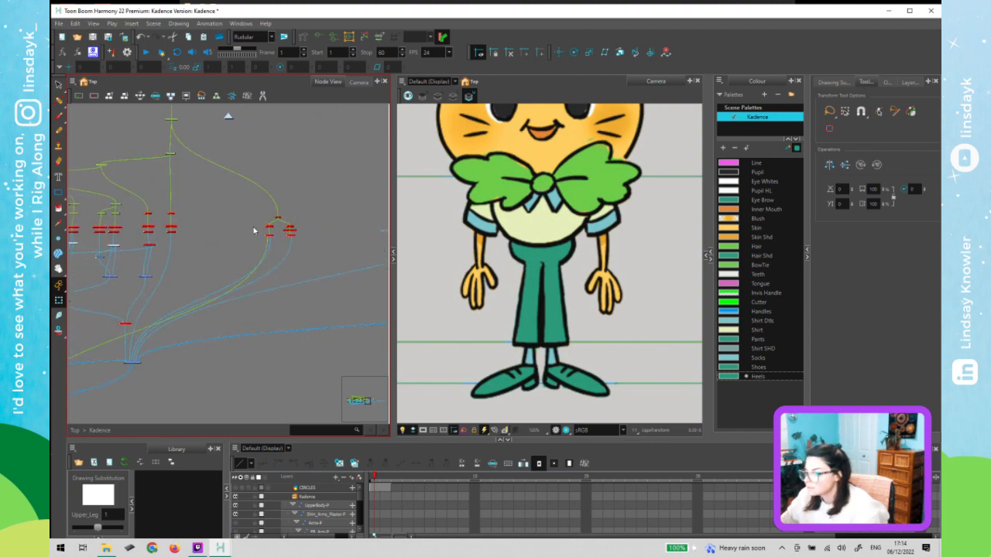
scroll(294, 230, up, 3)
scroll(295, 244, down, 1)
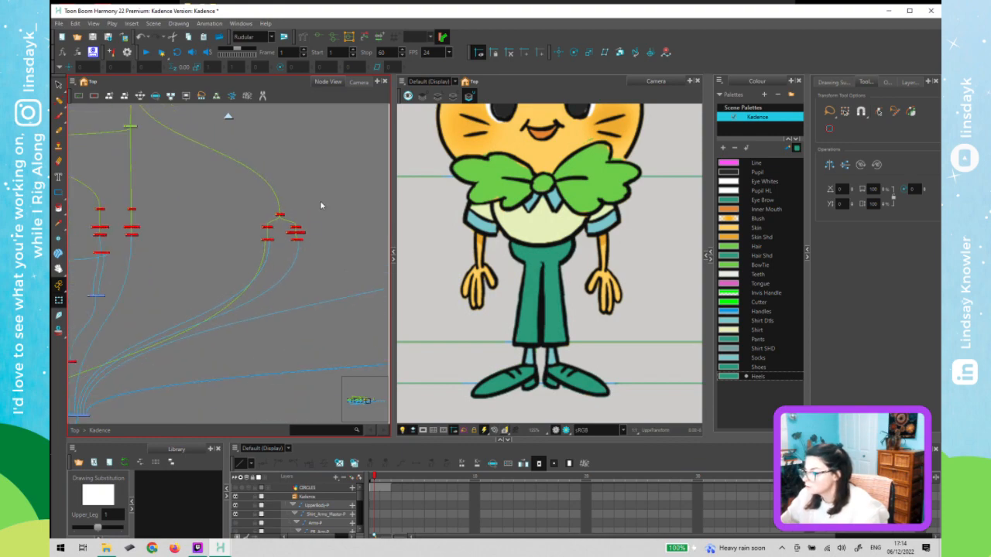
click(231, 252)
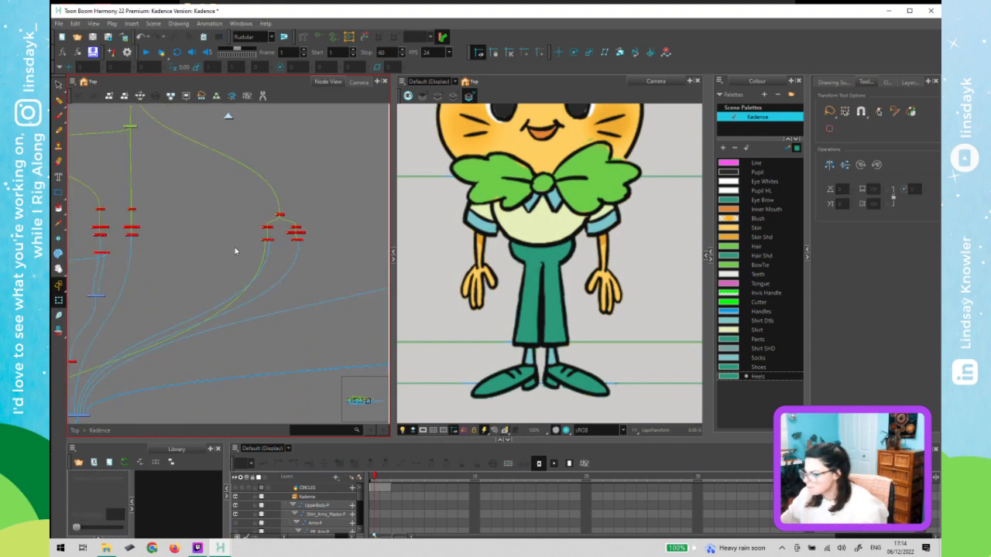
mouse_move(307, 205)
mouse_down()
mouse_move(255, 257)
mouse_move(111, 270)
mouse_up()
key(a)
- Disable the Upper_Leg, Shoes, Heel, Laces and remaining blank drawing nodes above their composite
scroll(312, 256, down, 3)
drag(374, 250, 186, 262)
drag(249, 255, 336, 279)
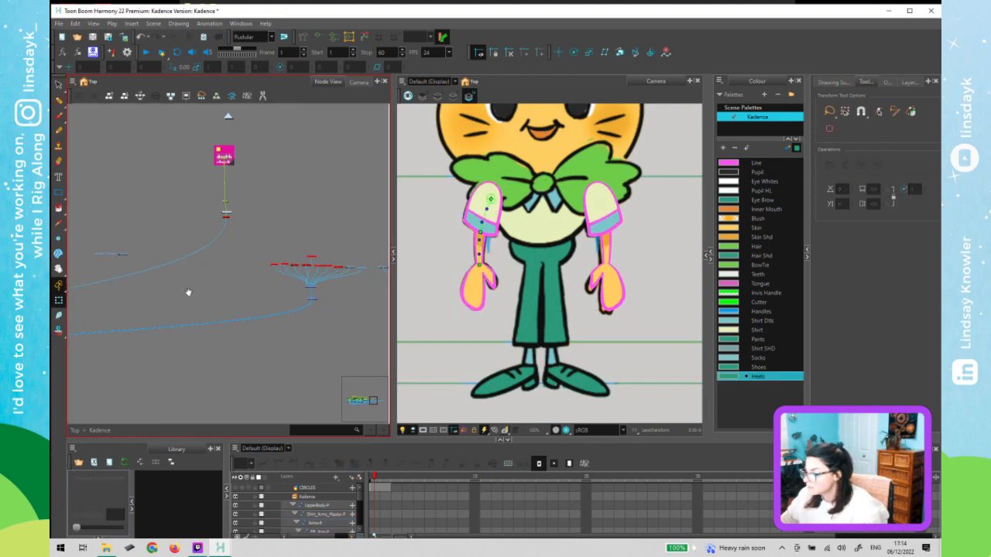
- Find the FR_Arm group in the Kadence network and open it to show its internal nodes
drag(404, 270, 484, 263)
drag(215, 263, 334, 259)
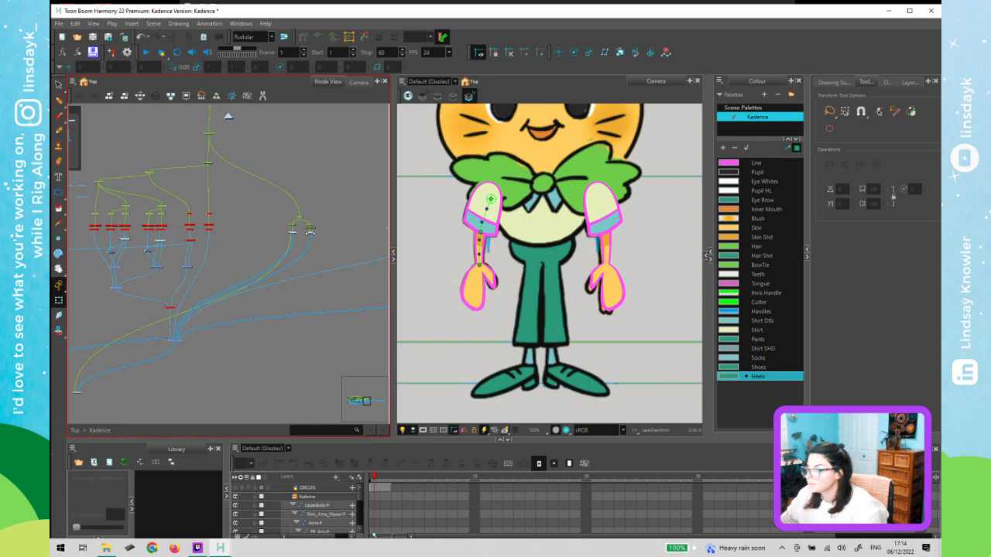
scroll(288, 229, up, 6)
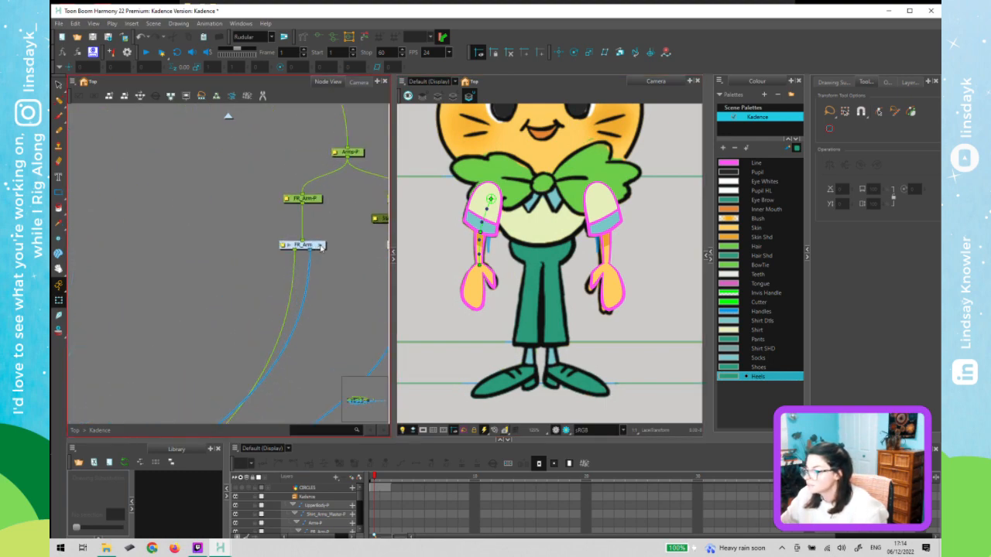
click(319, 246)
click(522, 298)
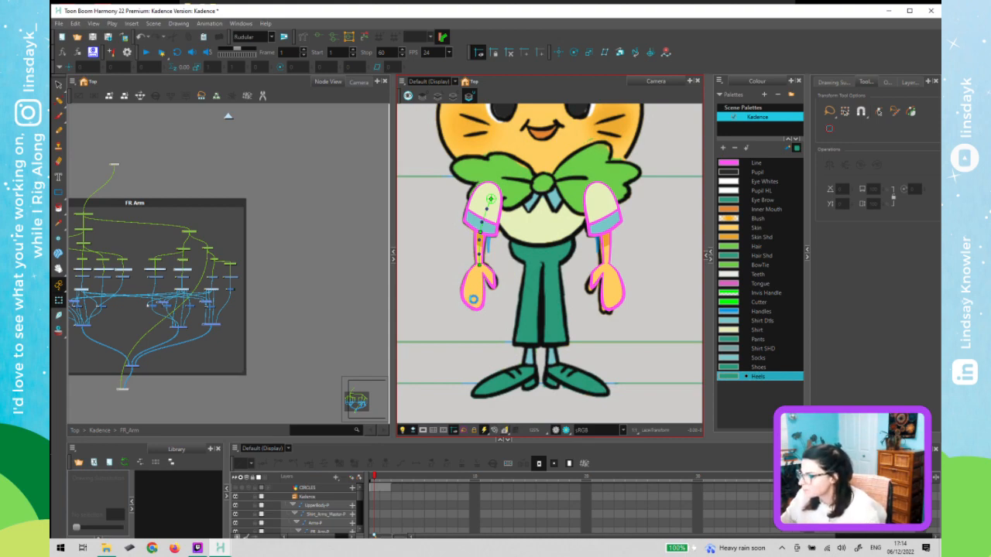
- Select the drawing of the FR_Arm hand for editing and make its Line Art layer the active one
click(473, 296)
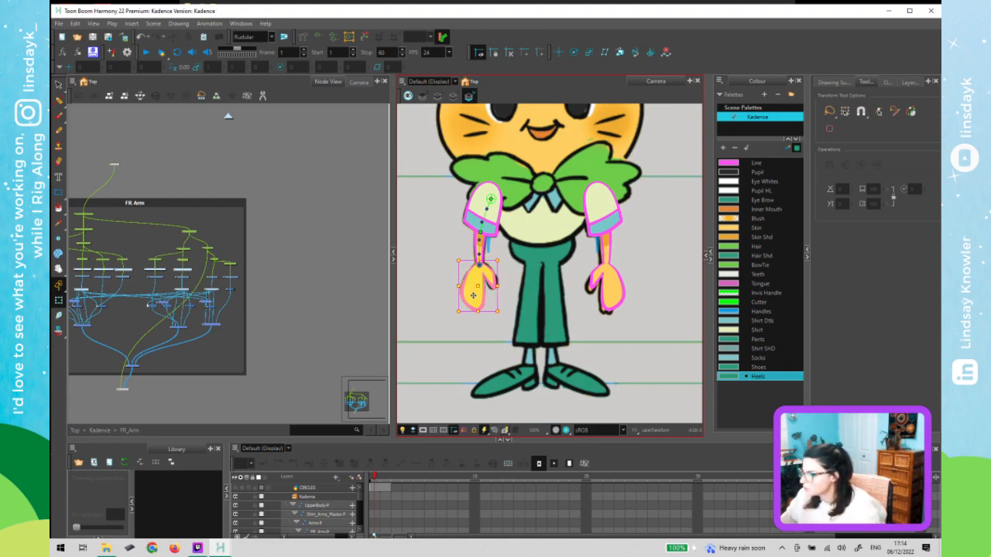
key(alt+s)
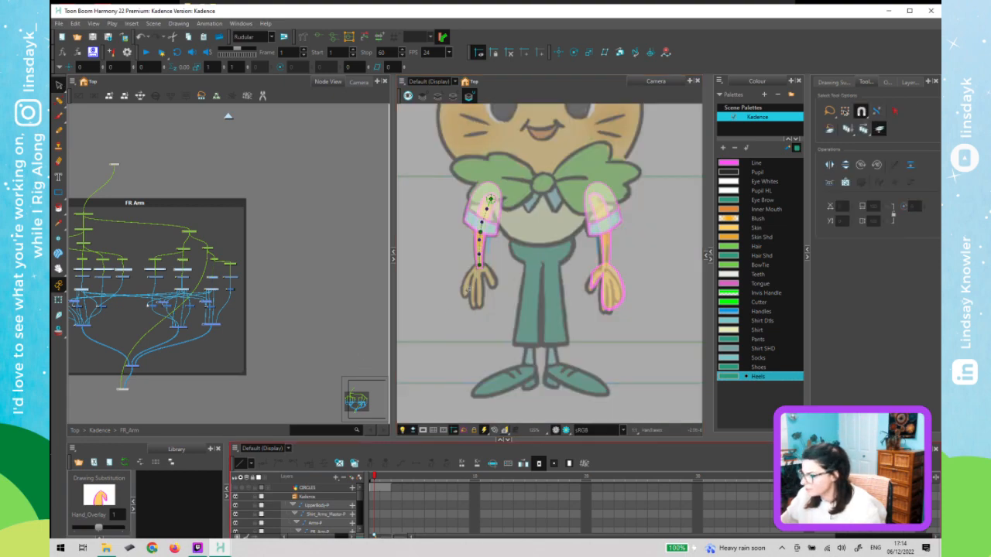
click(453, 96)
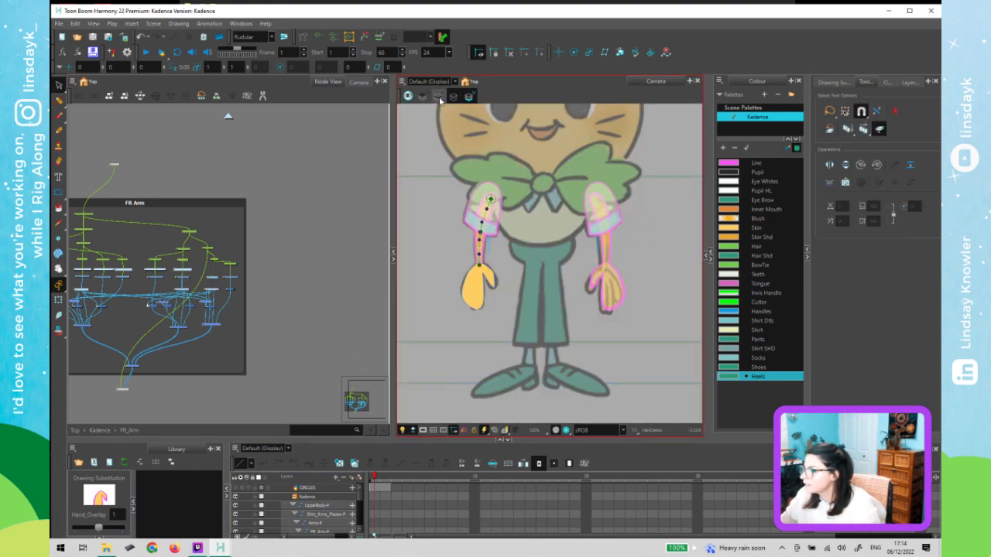
click(438, 96)
click(423, 96)
scroll(478, 277, up, 3)
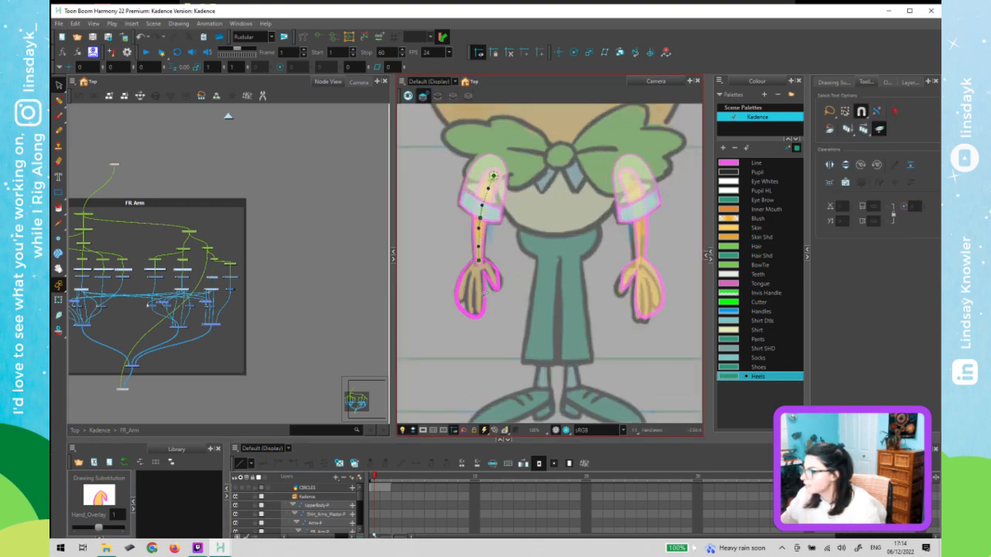
drag(475, 283, 513, 266)
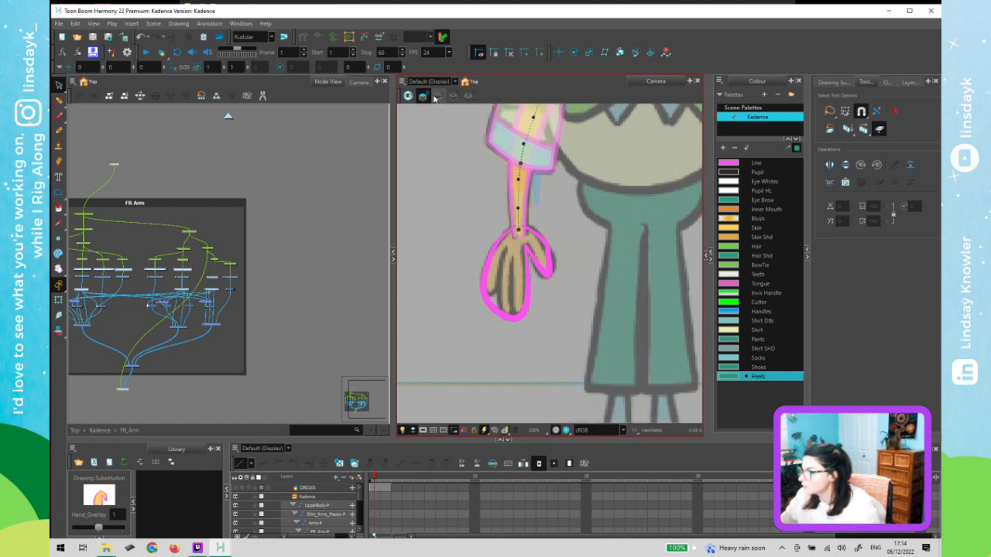
click(438, 96)
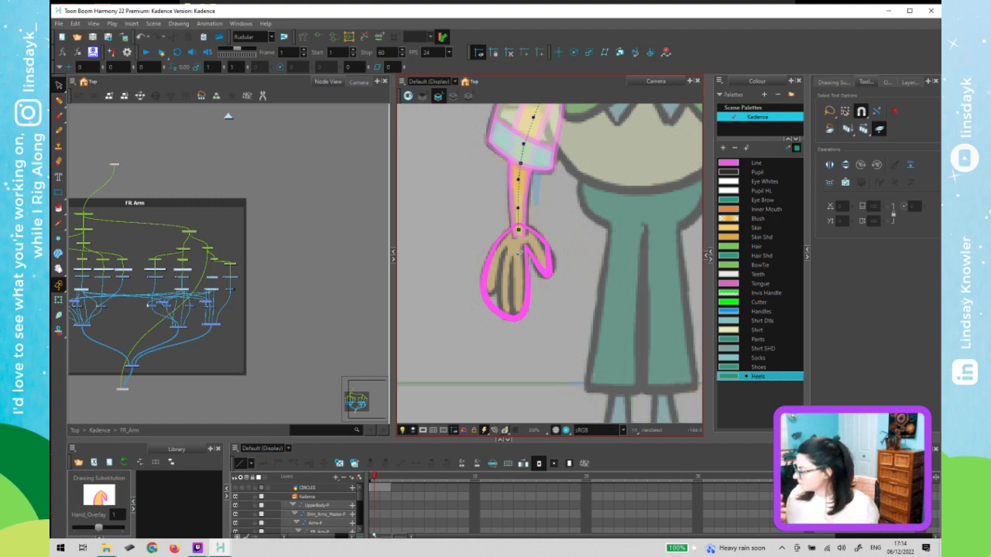
key(2)
key(2)
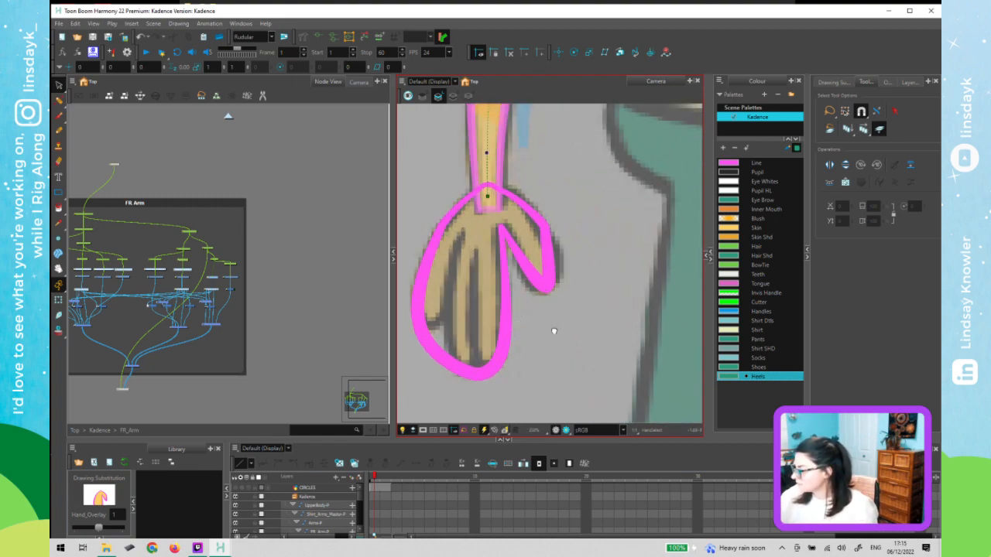
drag(553, 332, 597, 270)
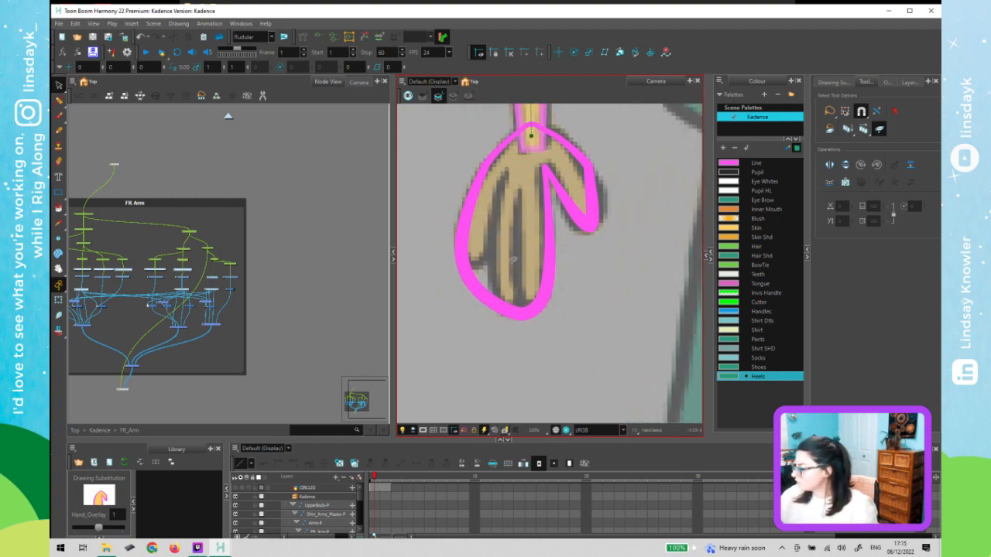
key(ctrl+a)
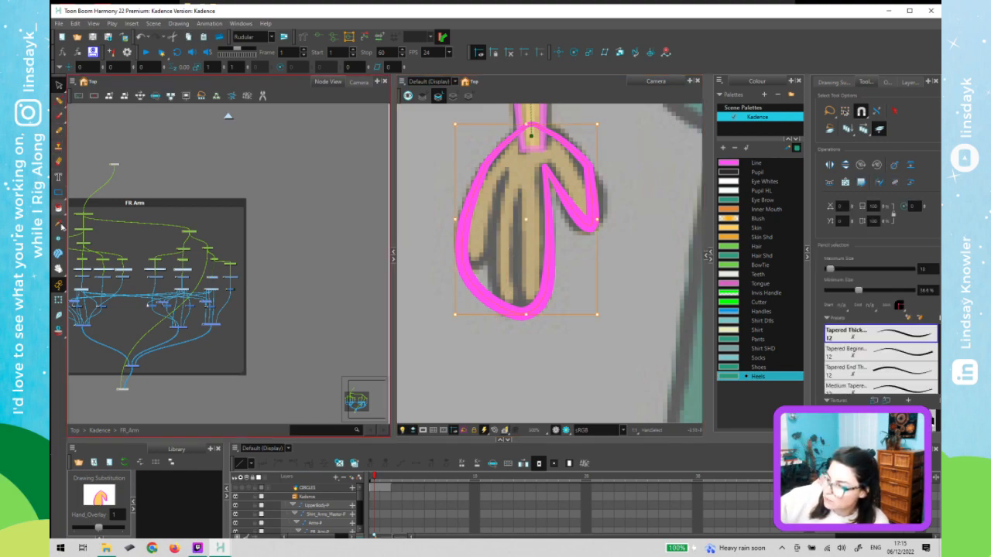
click(60, 131)
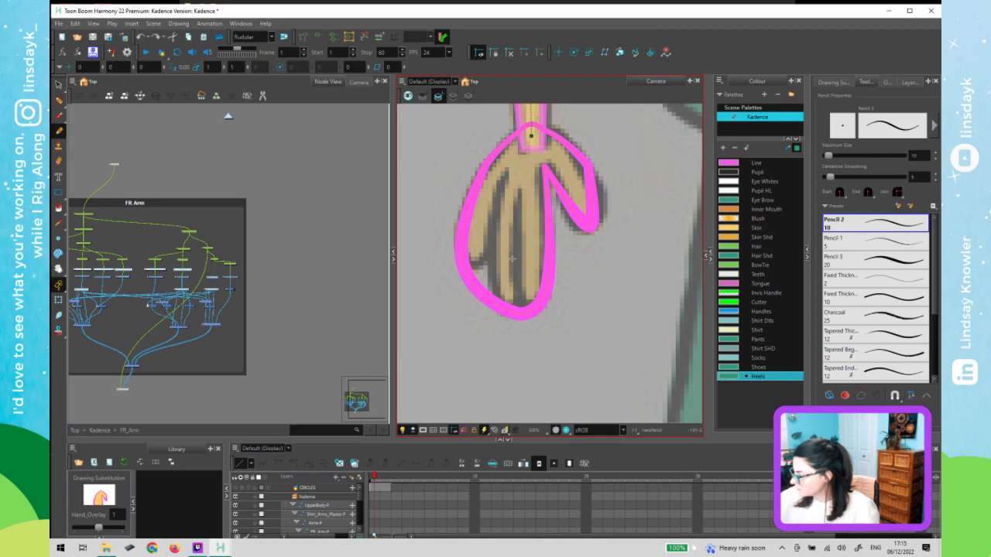
drag(517, 189, 511, 261)
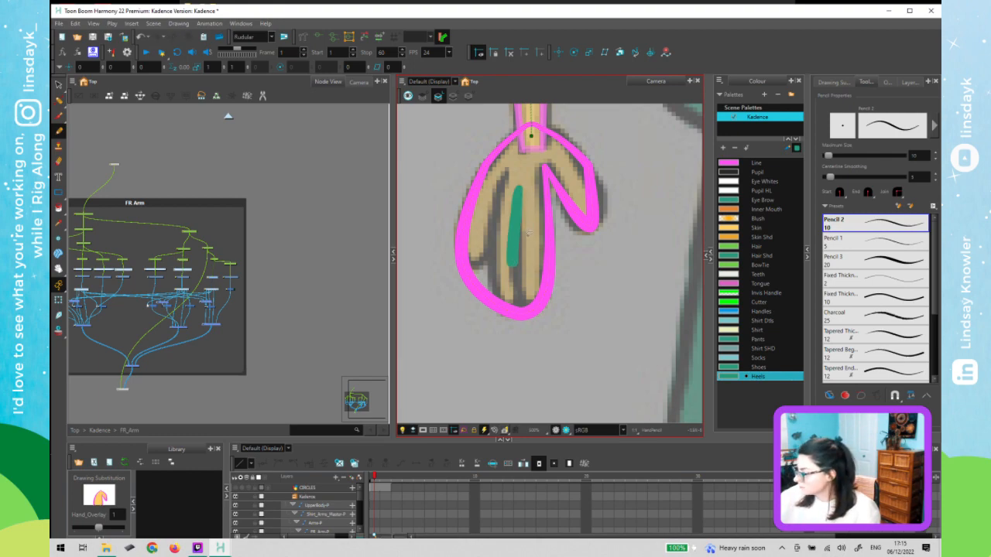
key(ctrl+z)
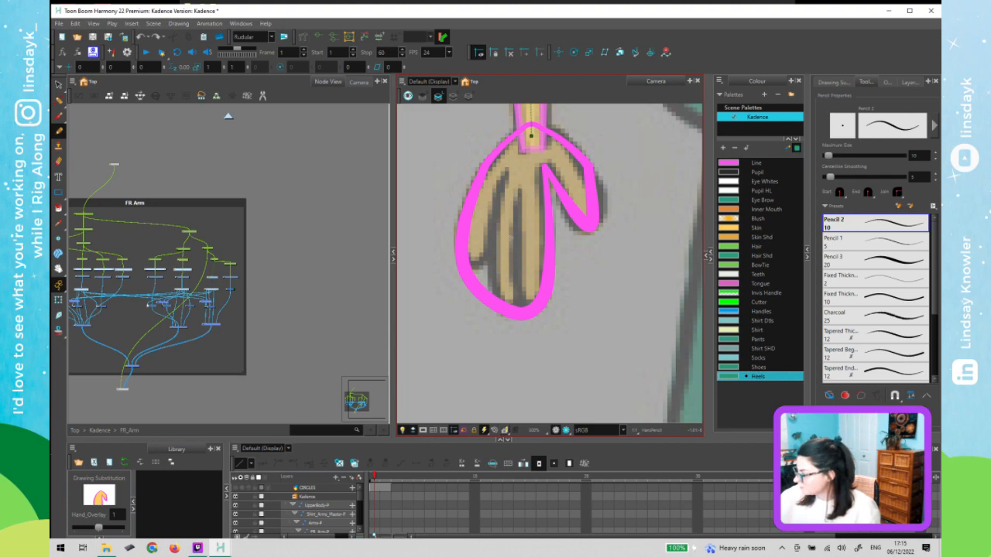
- Draw a straight finger-separation line down the middle of the hand with the Line tool in the Heels colour
key(alt+4)
drag(513, 223, 517, 297)
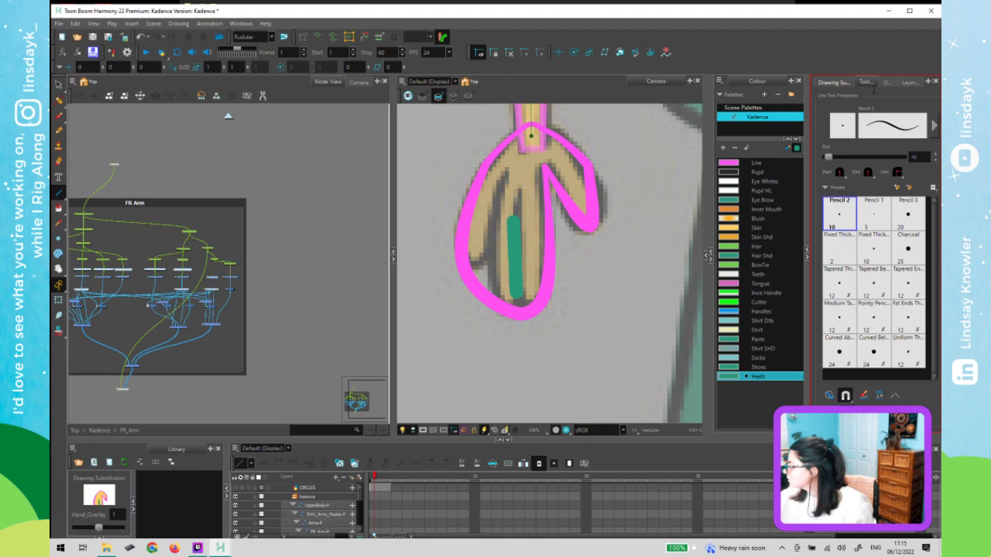
click(874, 89)
click(870, 82)
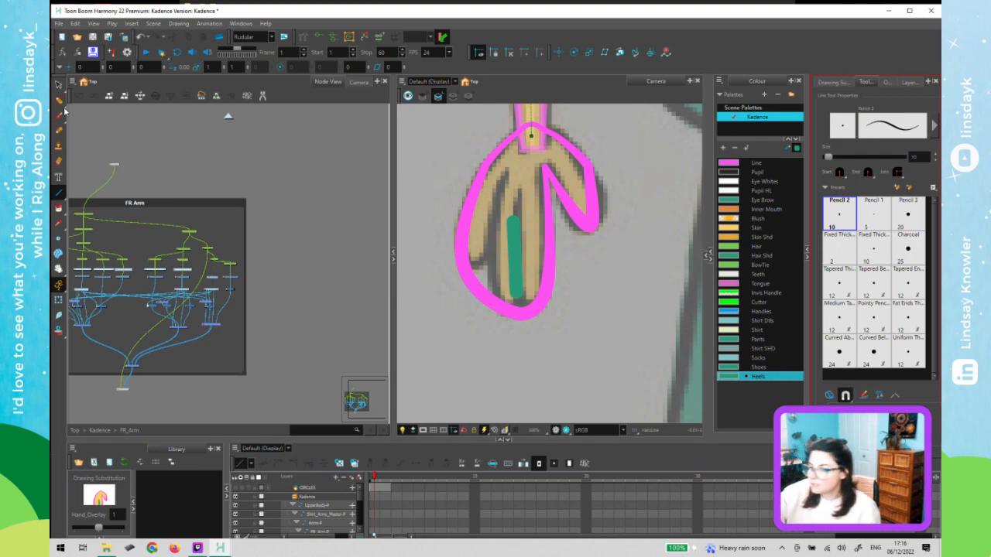
- Bend the finger line slightly outward and extend its upper end along the sketched finger gap using the Contour Editor
key(alt+s)
click(517, 292)
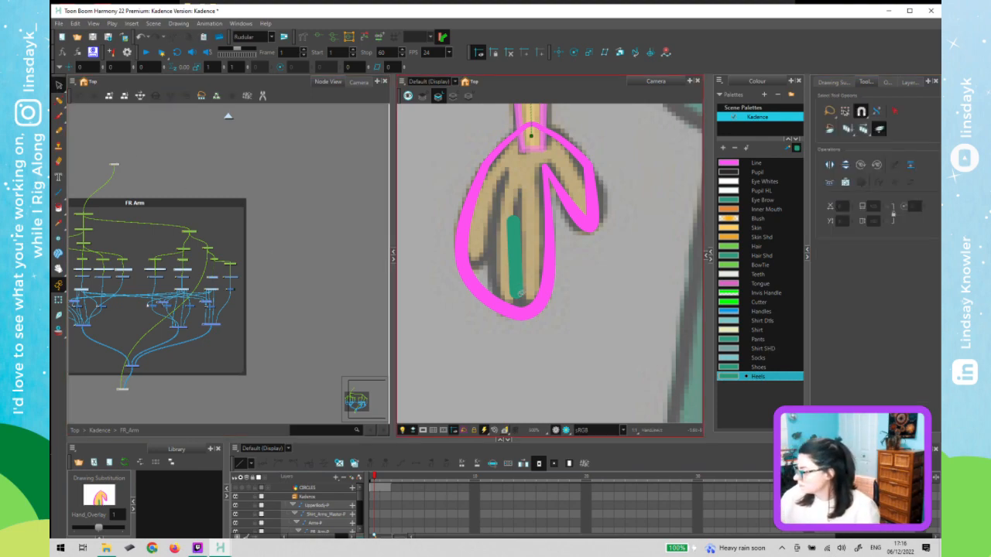
key(alt+q)
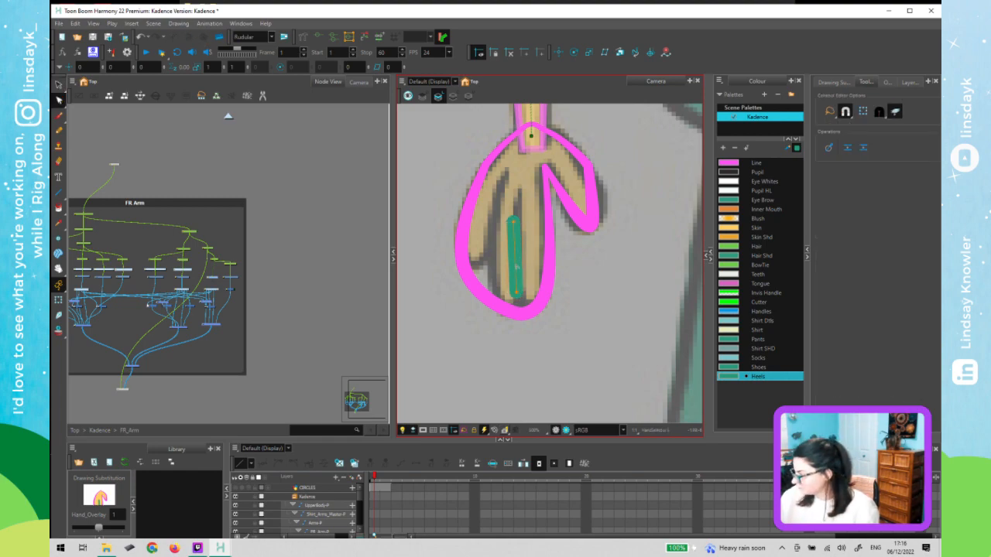
drag(514, 262, 507, 261)
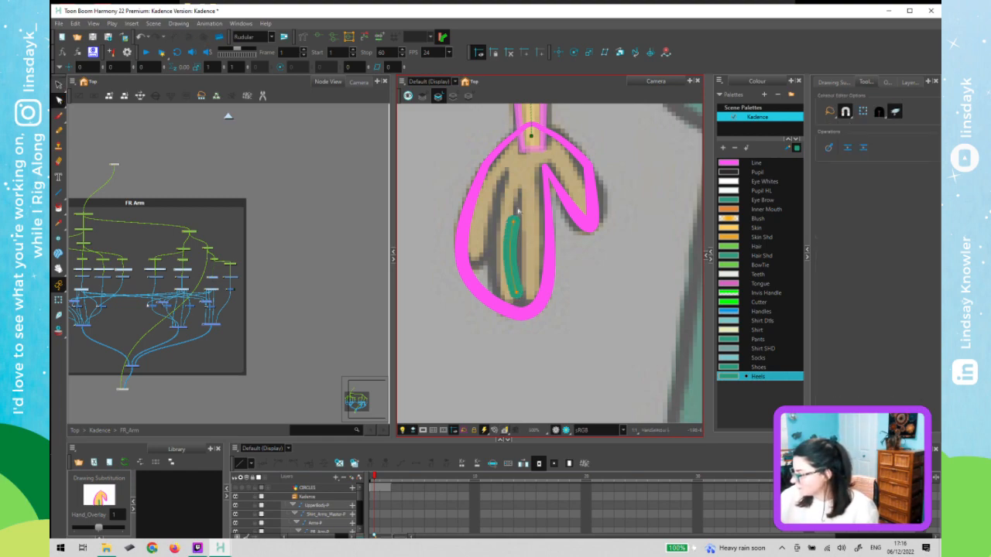
drag(511, 219, 513, 191)
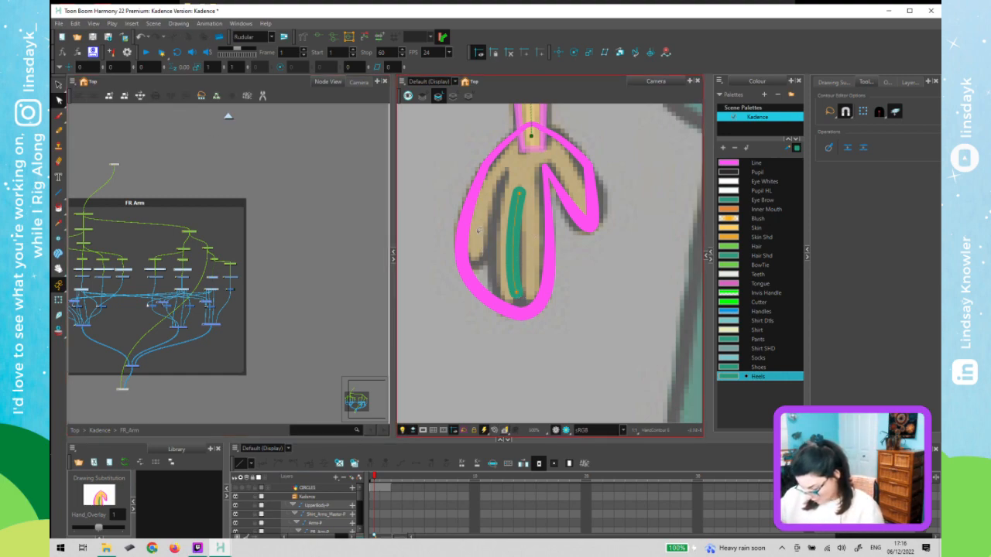
- Taper the upper end of the finger line to a thin point with the Pencil Editor
key(alt+w)
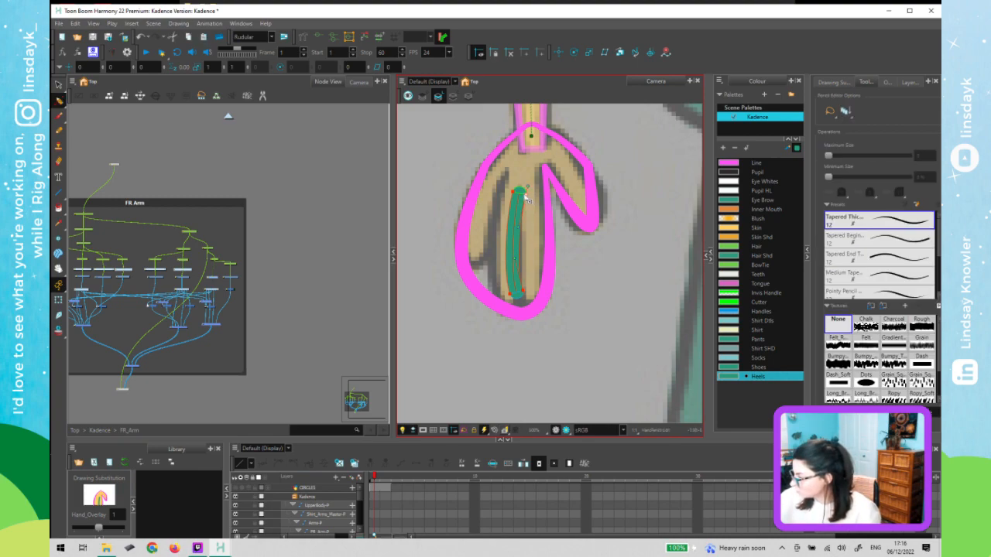
click(515, 236)
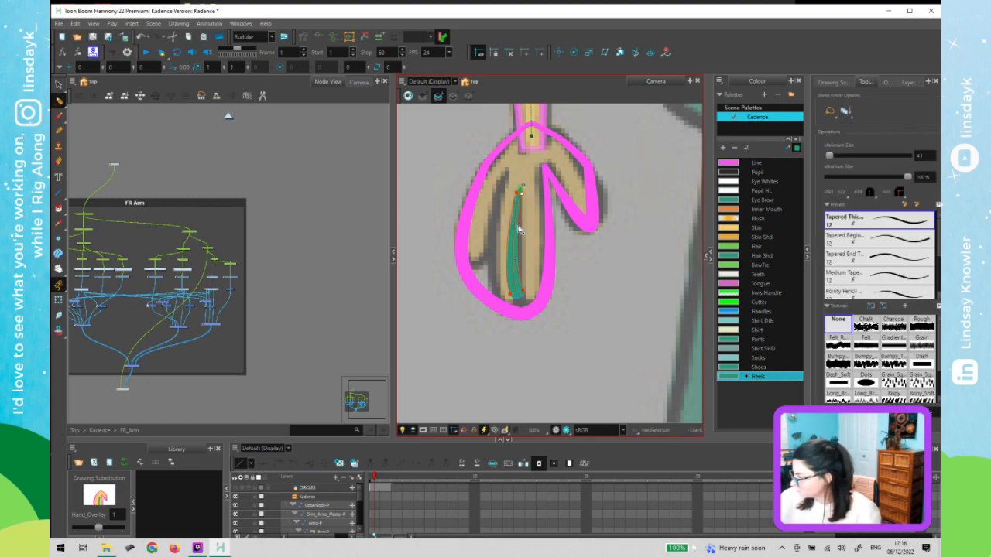
drag(518, 226, 529, 235)
click(542, 376)
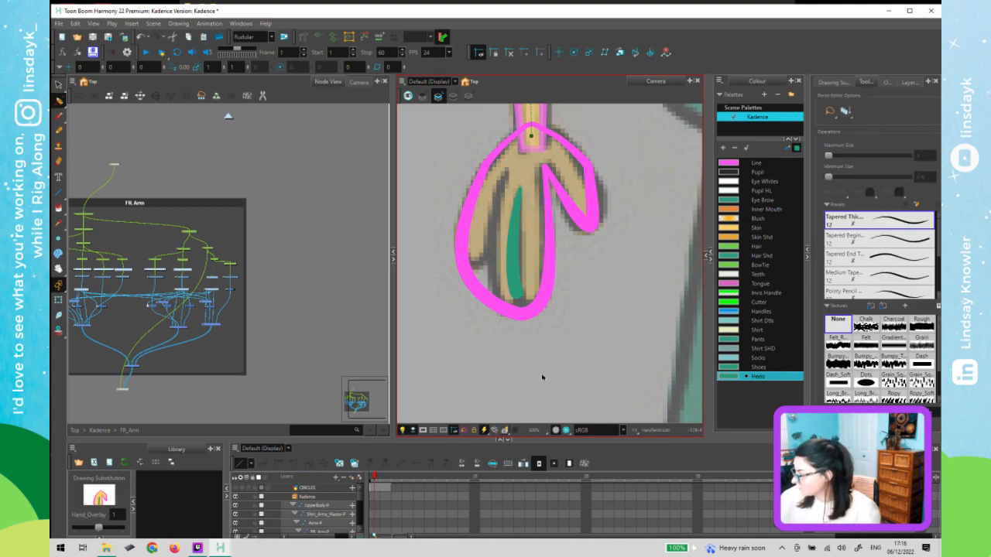
- Duplicate the tapered finger line and tilt the copy to follow the sketched gap beside the little finger
key(alt+s)
click(517, 267)
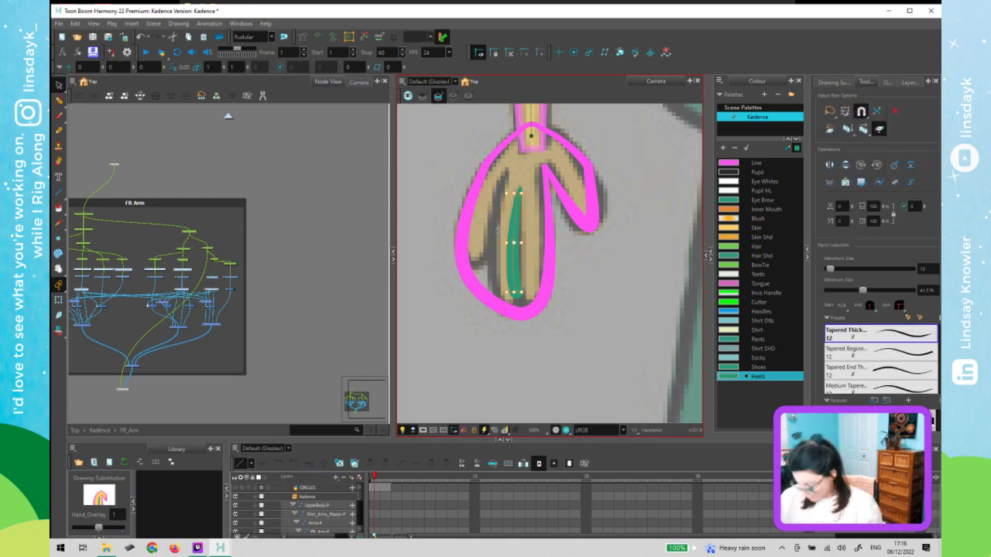
click(498, 230)
drag(496, 219, 497, 216)
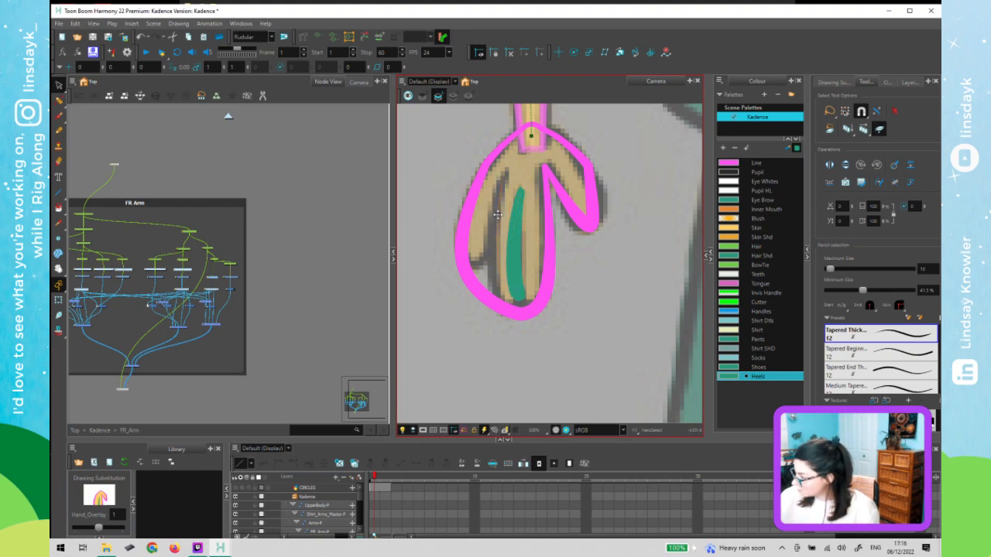
scroll(506, 286, up, 5)
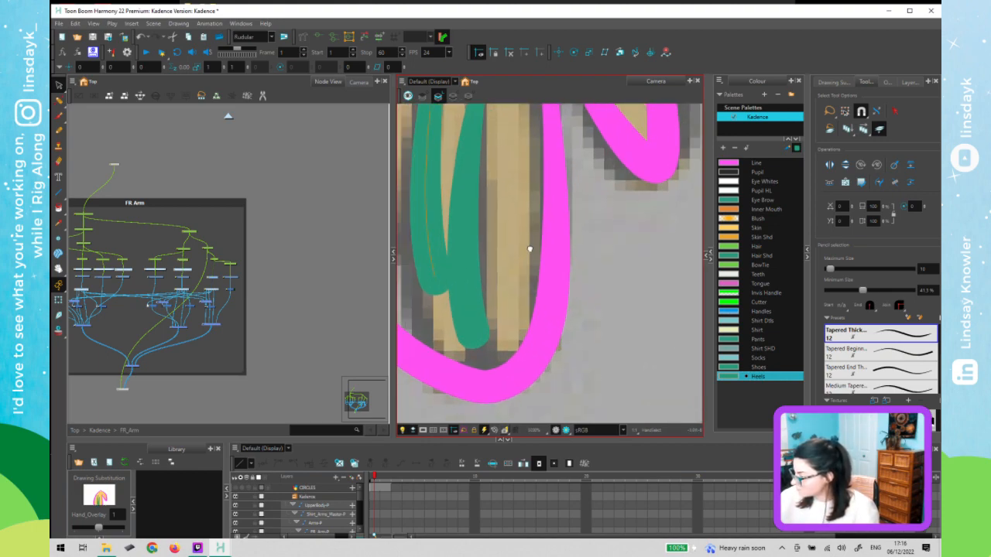
scroll(529, 249, down, 3)
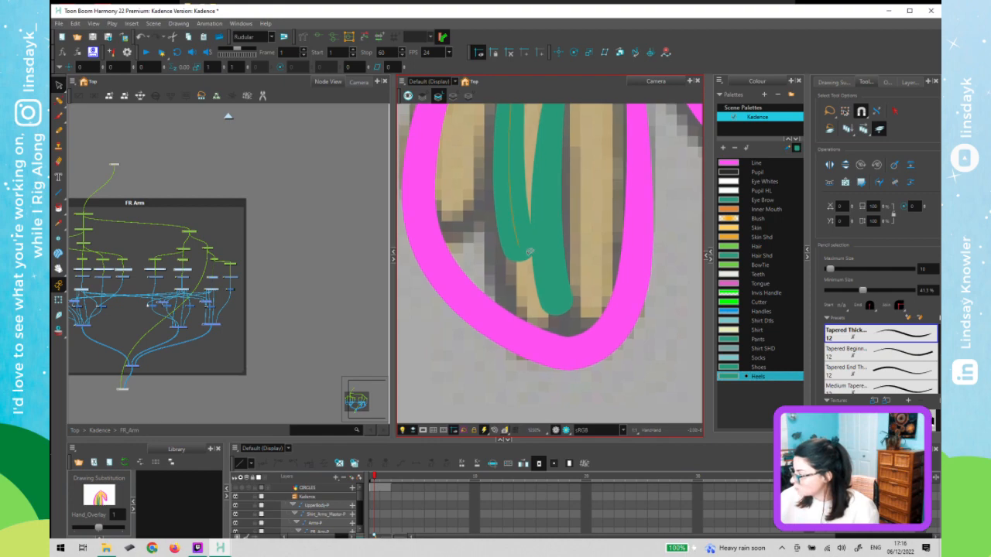
click(518, 246)
mouse_move(493, 240)
mouse_down()
mouse_move(472, 242)
mouse_move(512, 227)
mouse_up()
key(1)
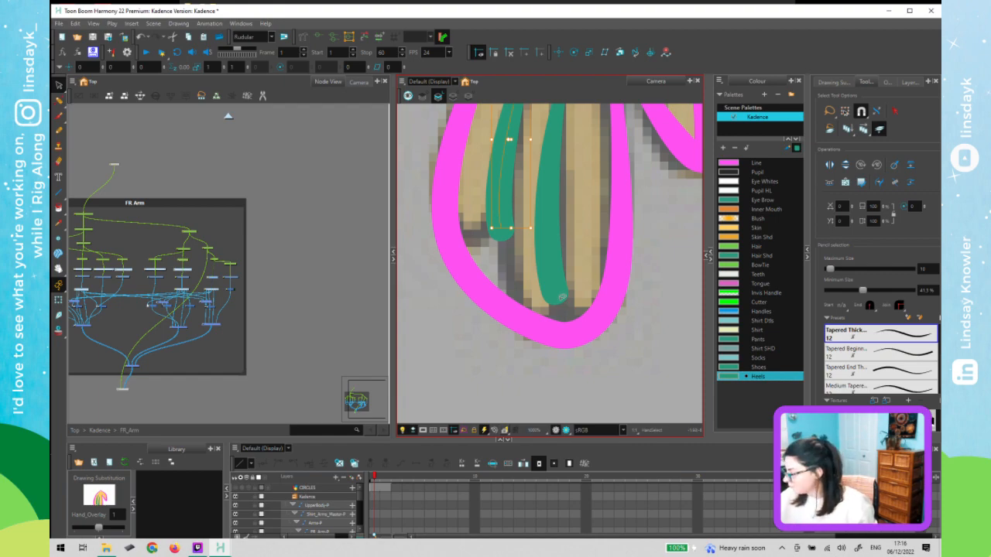
- Extend the lower ends of both finger lines down to the hand outline with the Contour Editor
key(alt+q)
drag(555, 295, 569, 341)
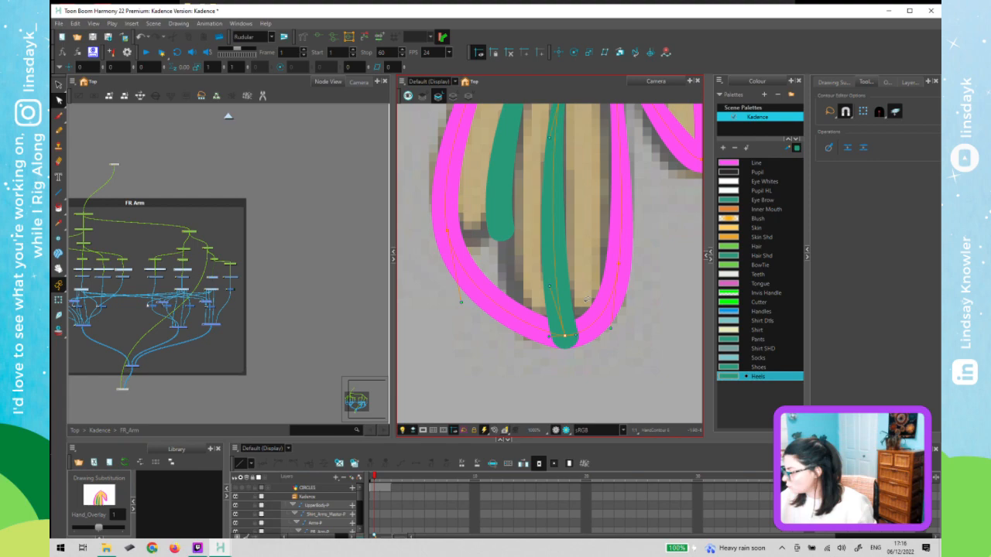
key(1)
key(1)
click(521, 246)
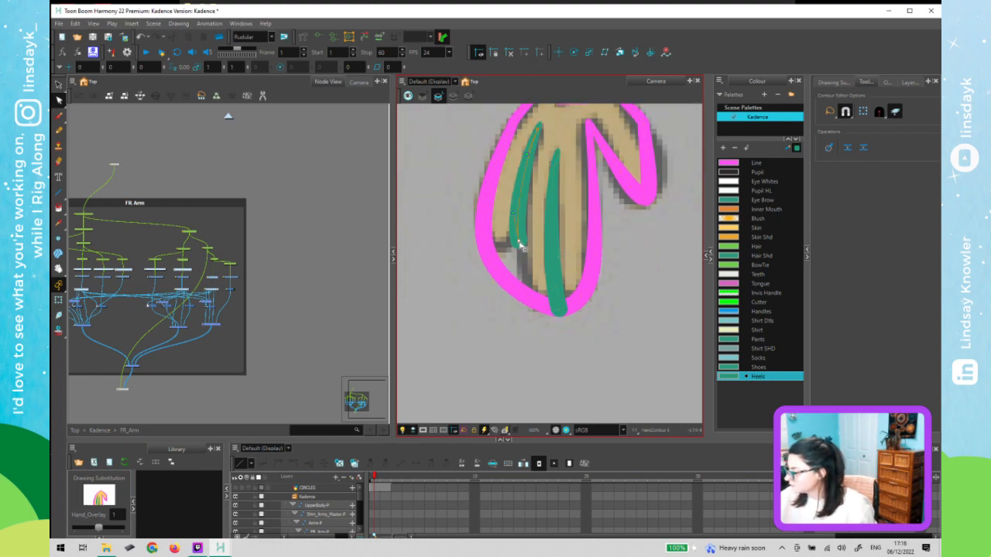
drag(526, 301, 523, 279)
- Remove the outline section below the little finger and curve its open end inward to meet the adjacent finger line
click(487, 246)
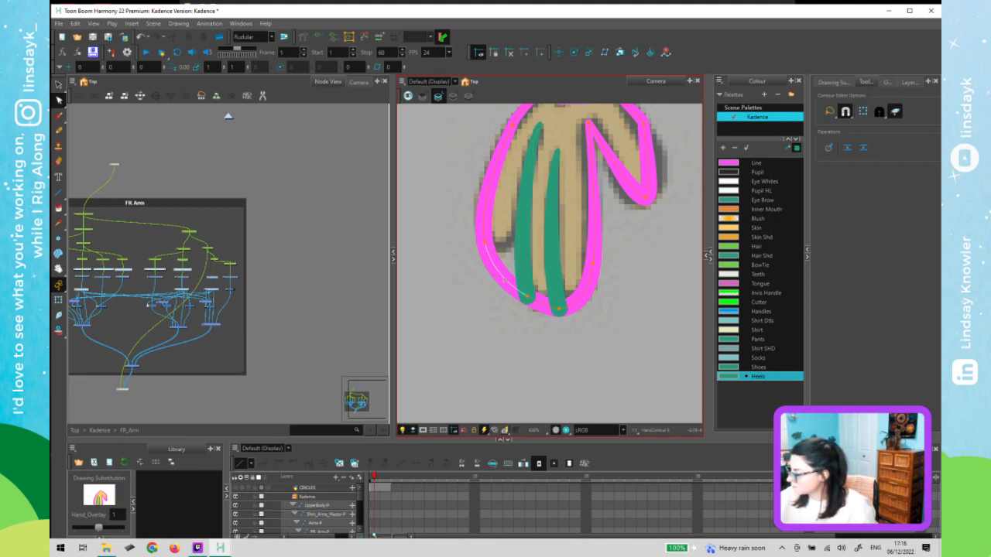
ctrl+click(494, 266)
key(Delete)
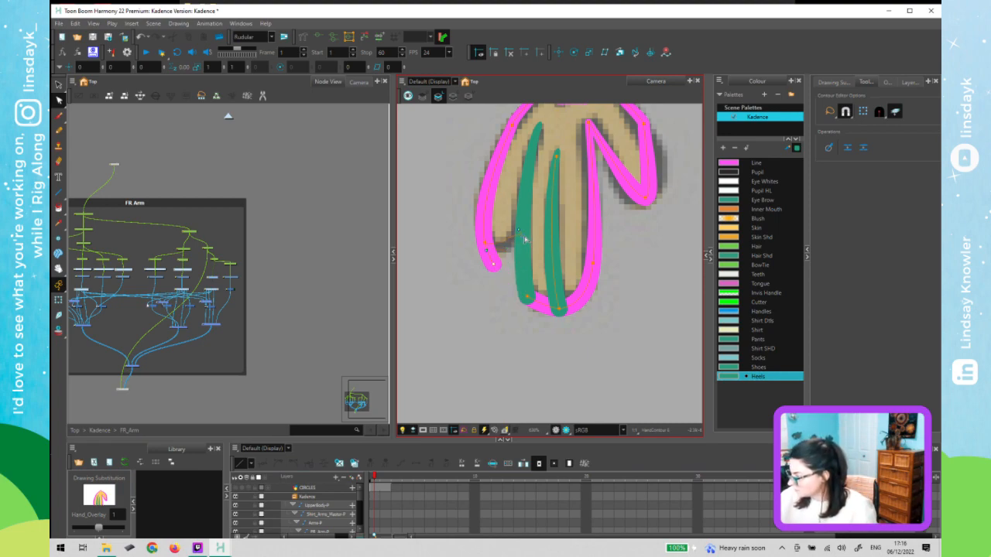
drag(493, 264, 518, 232)
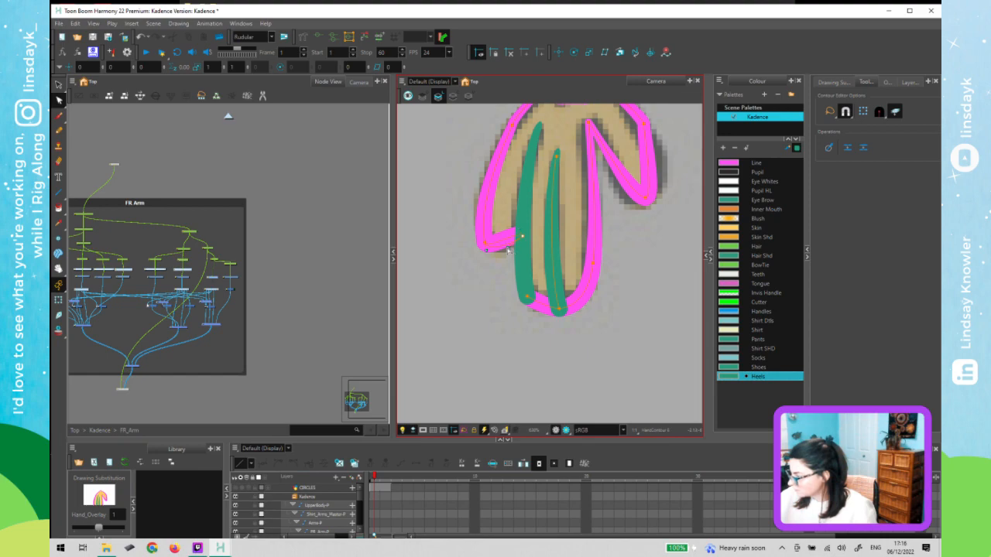
click(489, 255)
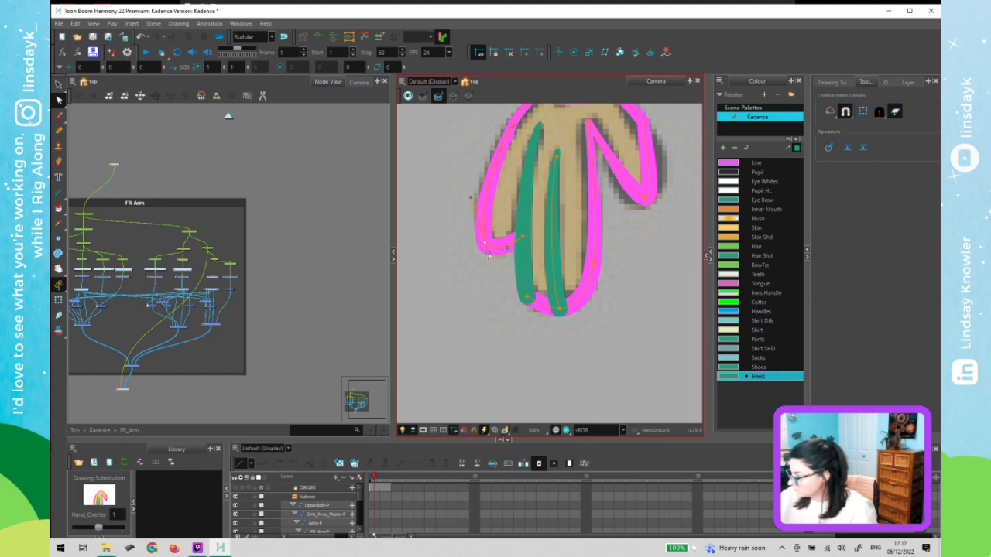
- Recolour both finger lines with the Line palette colour to match the hand outline
scroll(504, 273, down, 3)
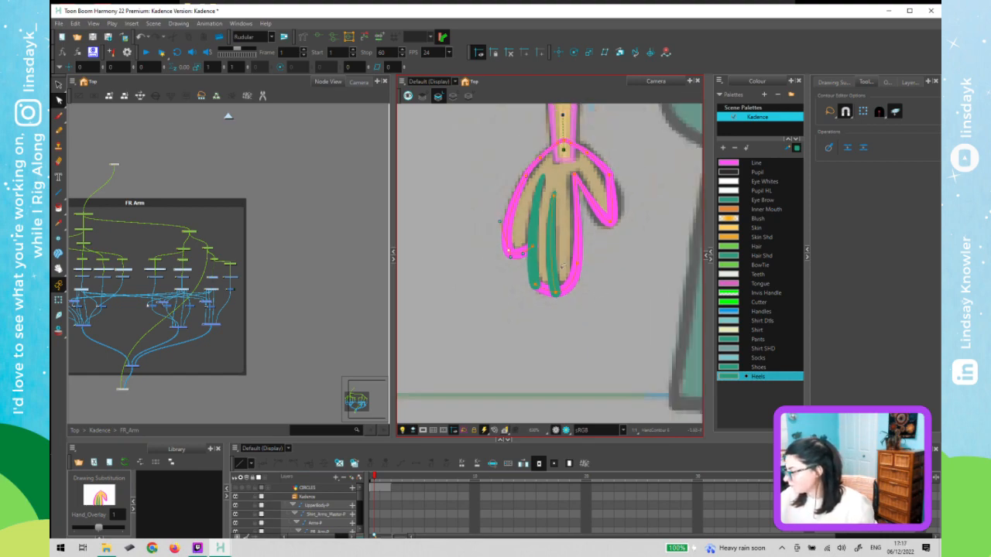
key(alt+s)
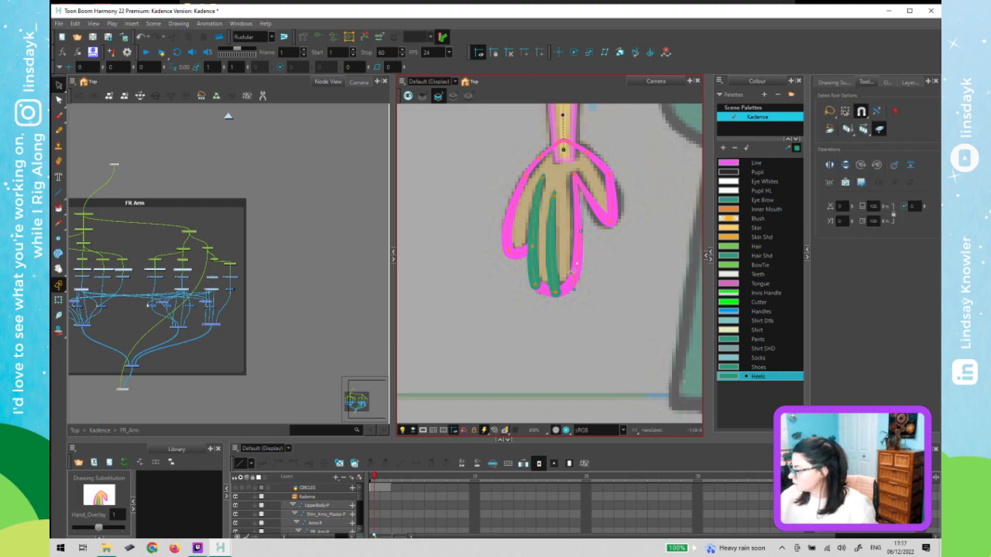
click(571, 249)
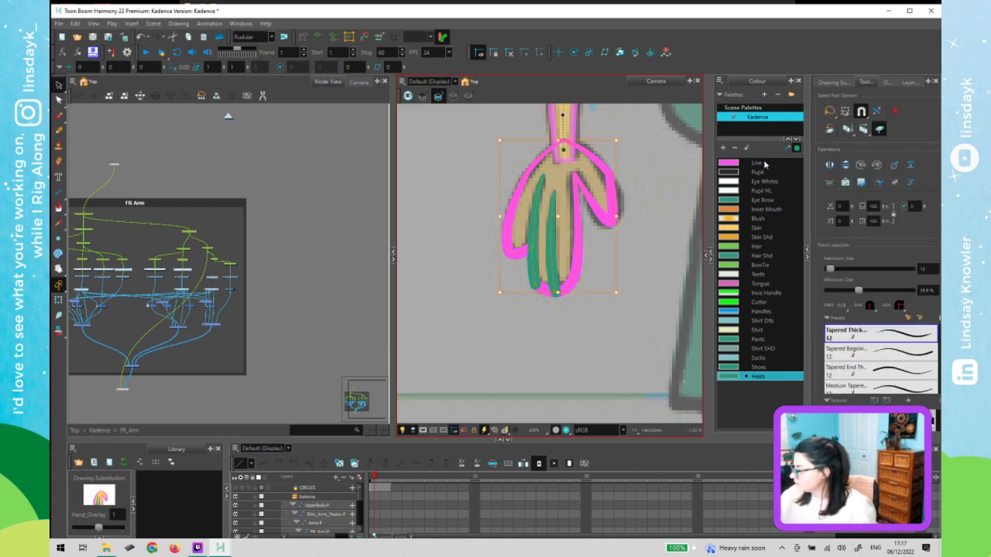
click(574, 317)
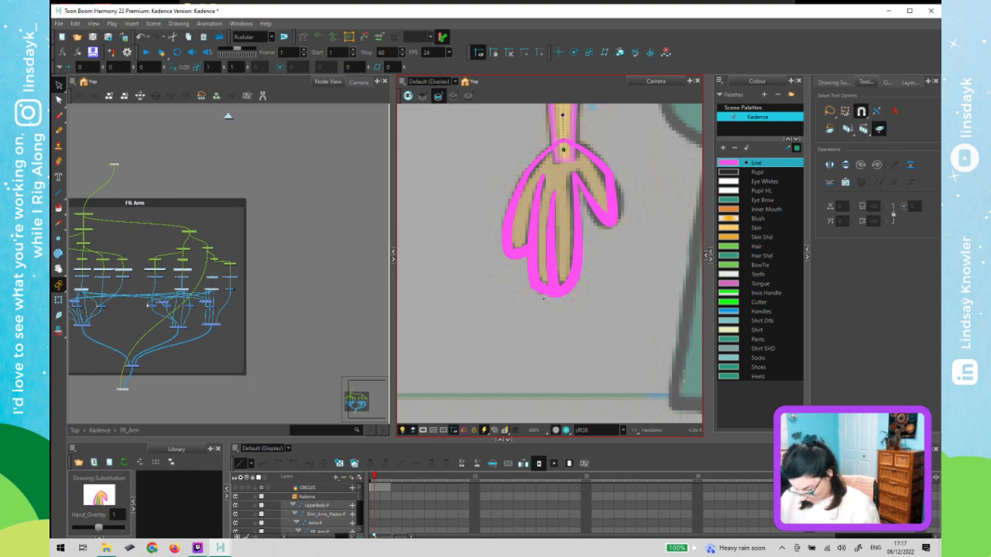
- Curve the outline's lower corner at the fingertip and align its endpoint with the finger line's lower end using the Contour Editor
click(554, 292)
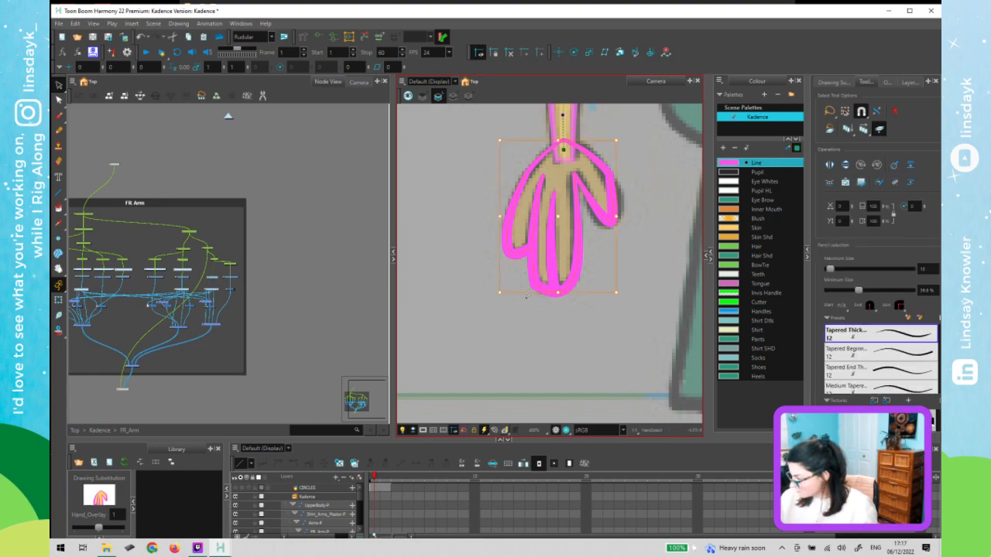
key(alt+q)
key(2)
key(2)
key(2)
key(2)
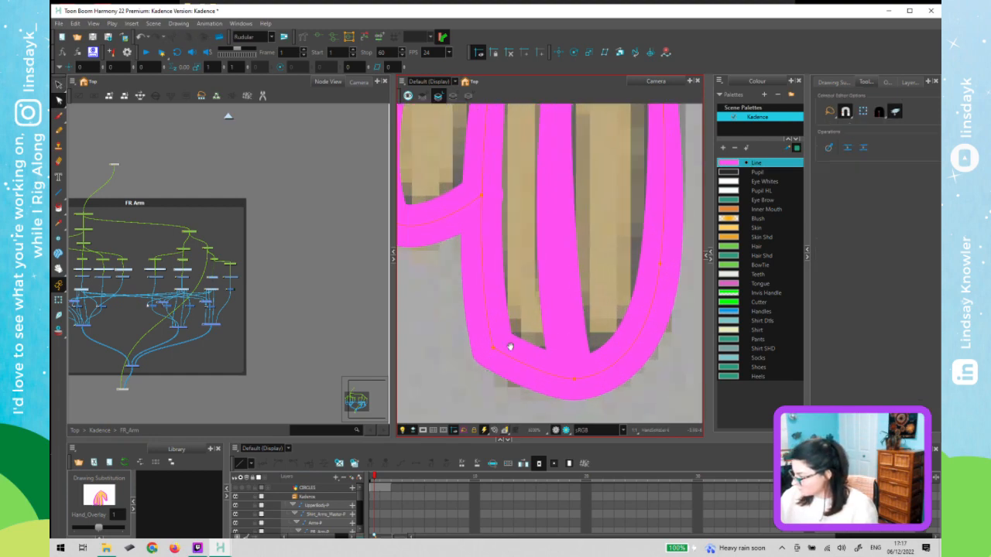
drag(494, 376, 517, 258)
click(517, 258)
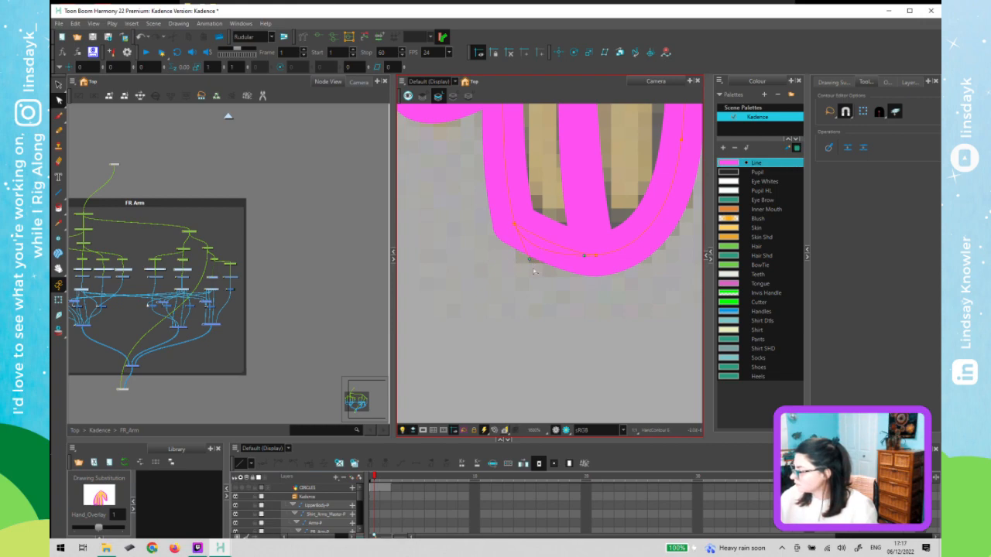
mouse_move(534, 258)
mouse_down()
mouse_move(511, 231)
mouse_move(530, 183)
mouse_up()
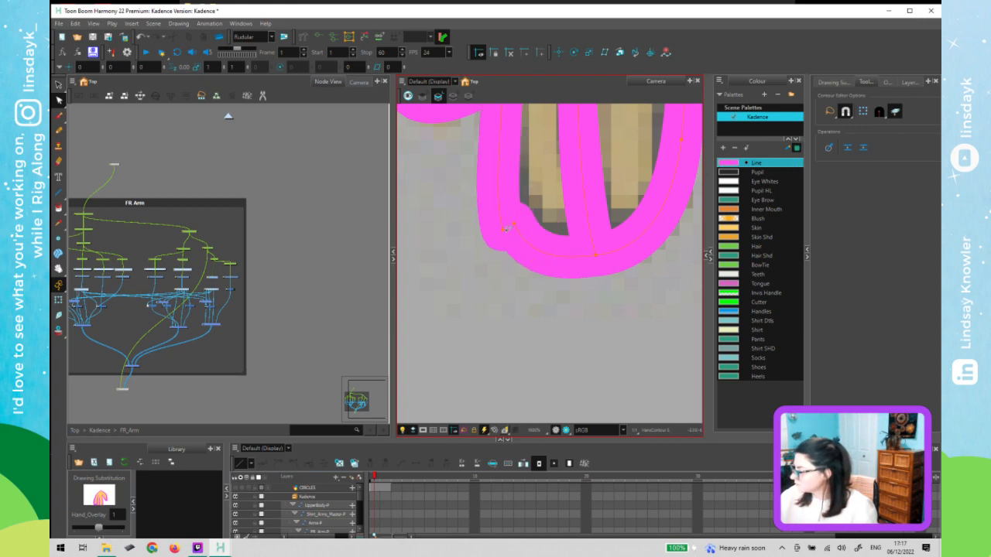
scroll(520, 213, up, 2)
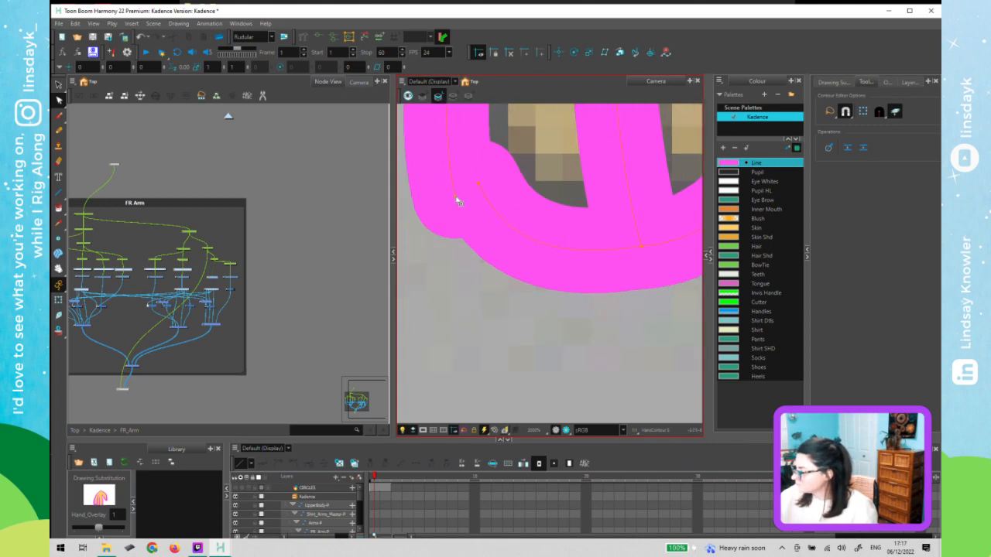
drag(483, 186, 482, 178)
- Adjust the curve handles at the joined fingertip corner so the finger line flows smoothly into the rounded outline
scroll(481, 178, down, 3)
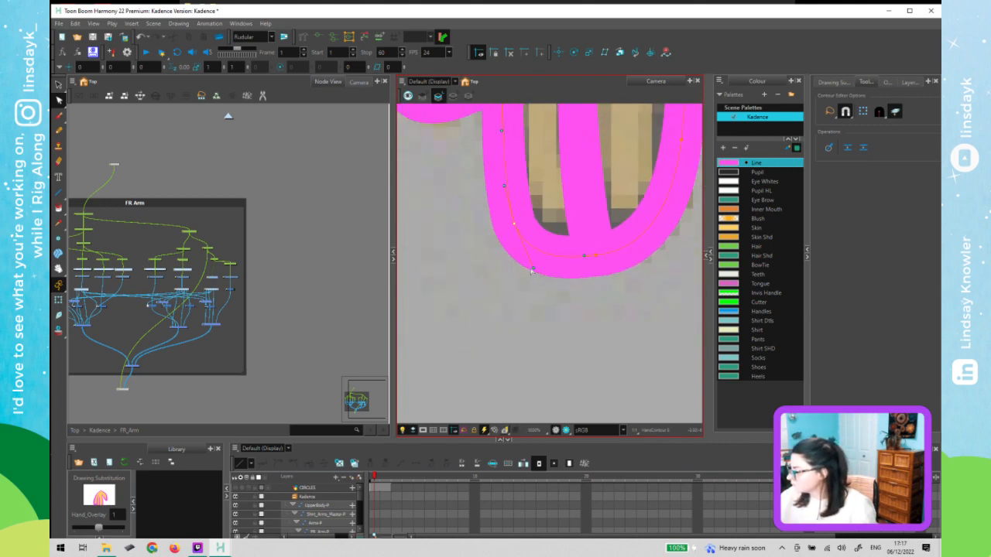
drag(529, 260, 527, 254)
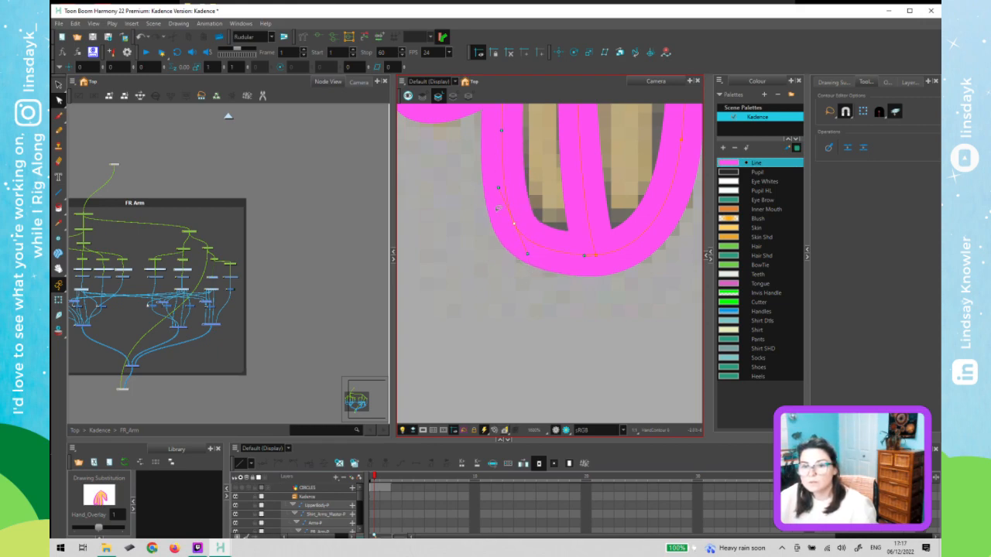
drag(497, 187, 508, 199)
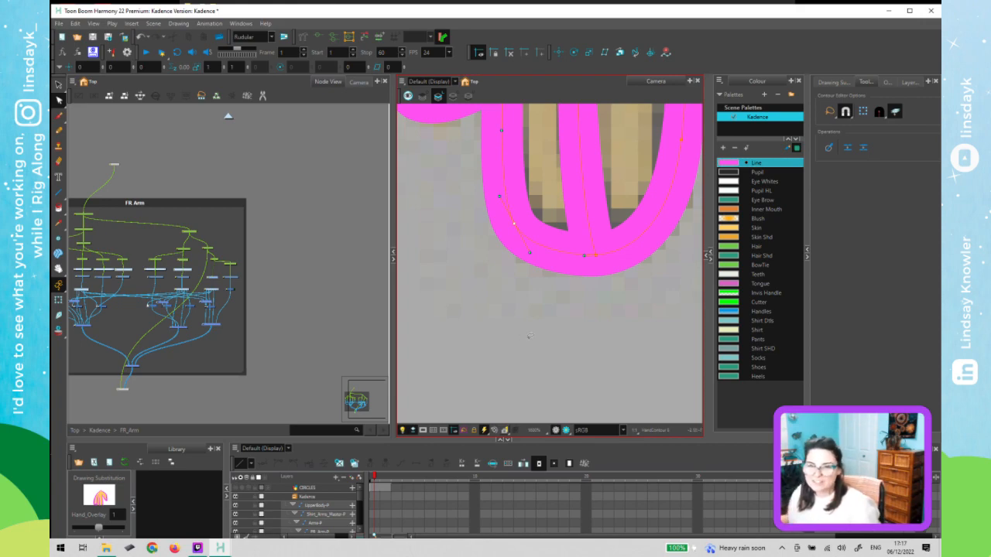
click(537, 261)
drag(537, 261, 540, 267)
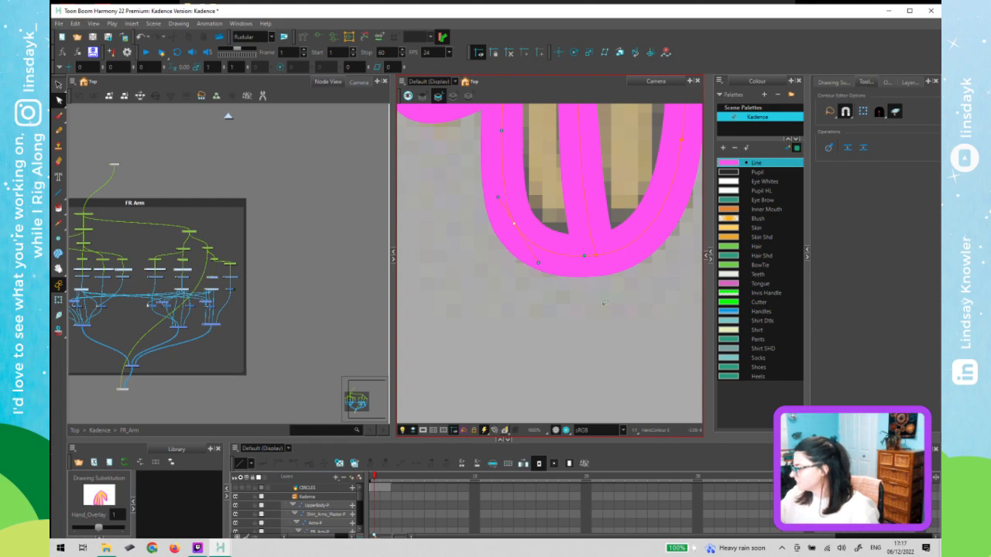
key(1)
key(1)
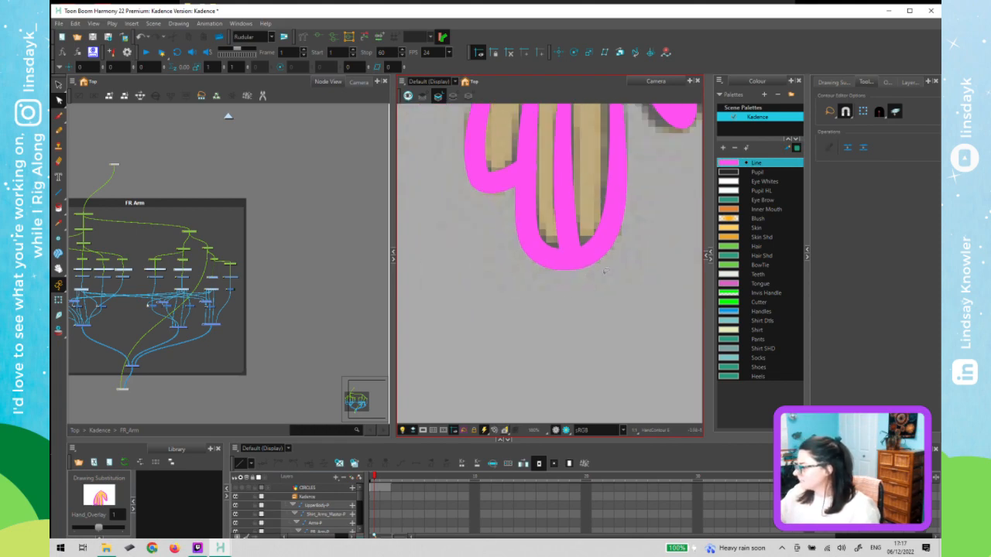
key(1)
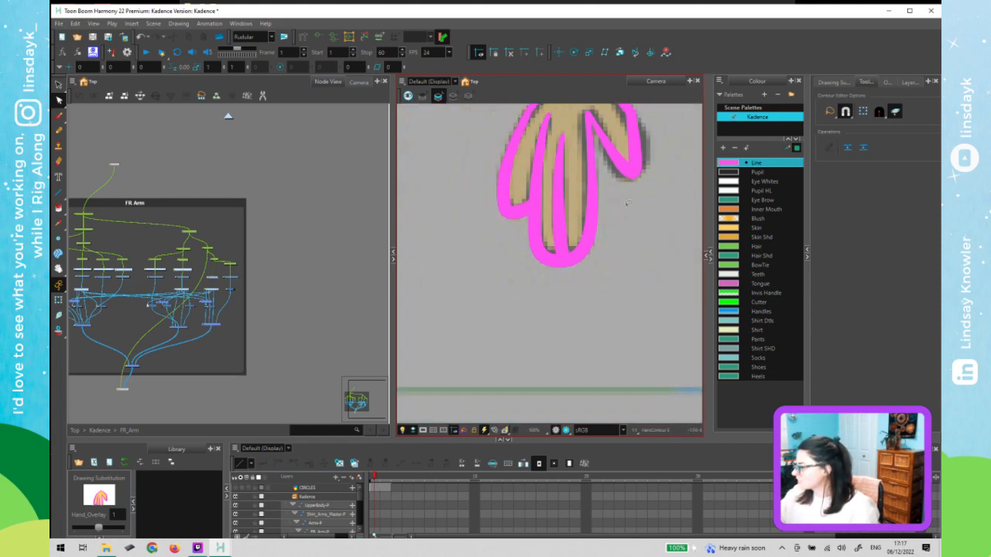
key(alt+s)
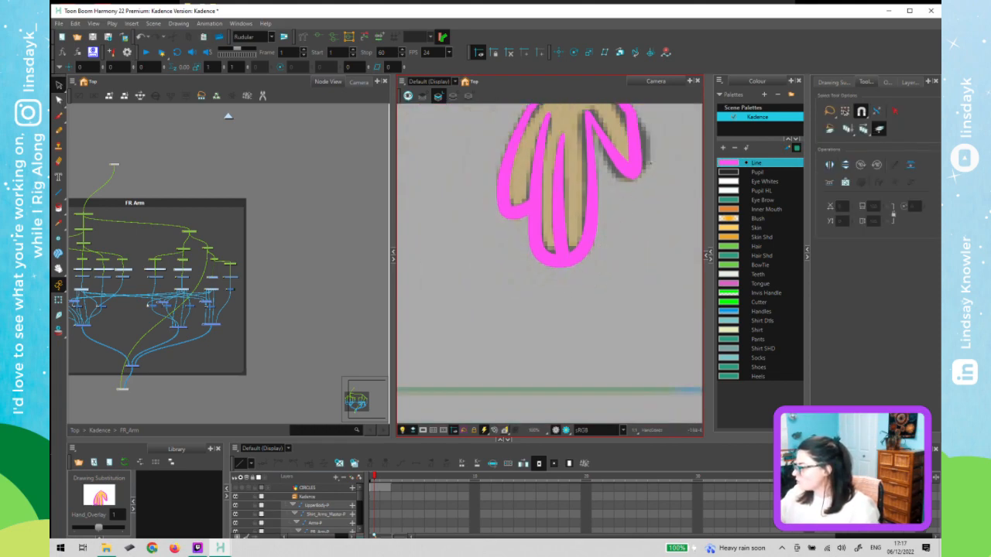
key(ctrl+a)
drag(571, 174, 490, 173)
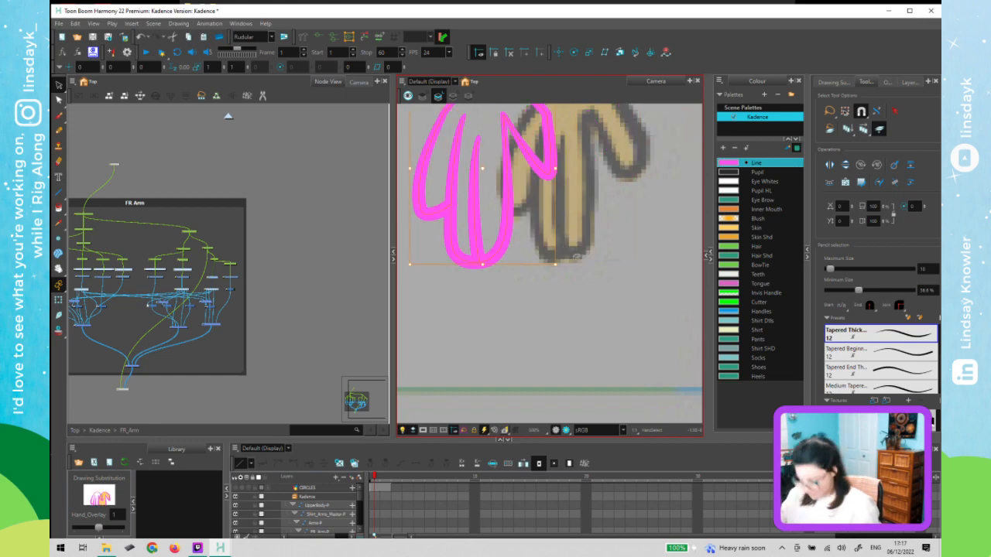
key(Delete)
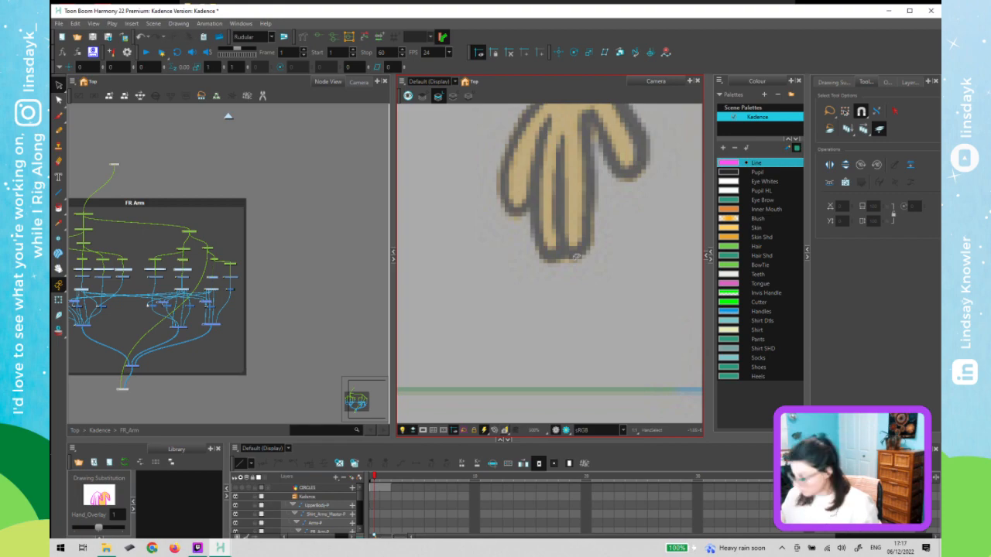
key(ctrl+z)
key(ctrl+z)
- Raise the outline point between the two middle fingertips with the Contour Editor to form a small notch
scroll(582, 280, up, 2)
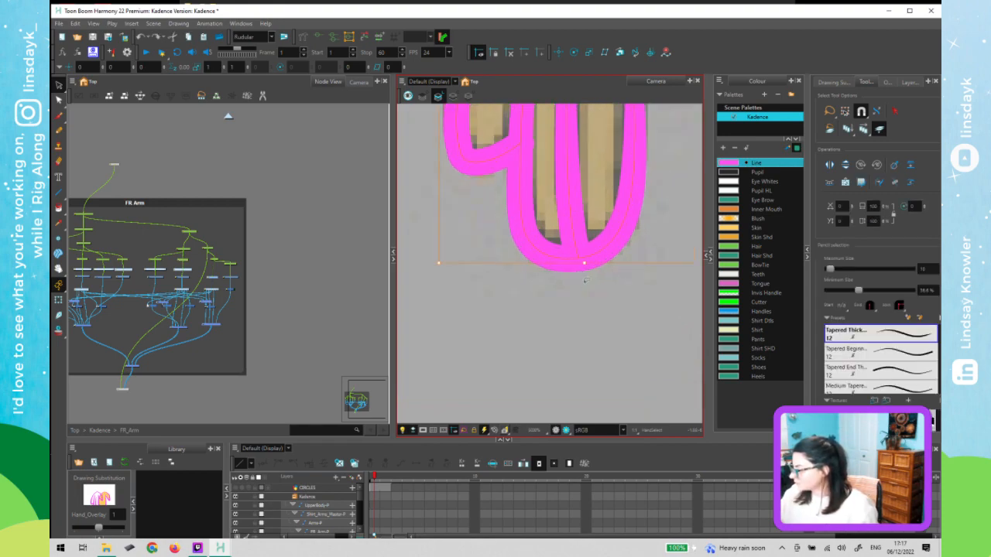
key(alt+q)
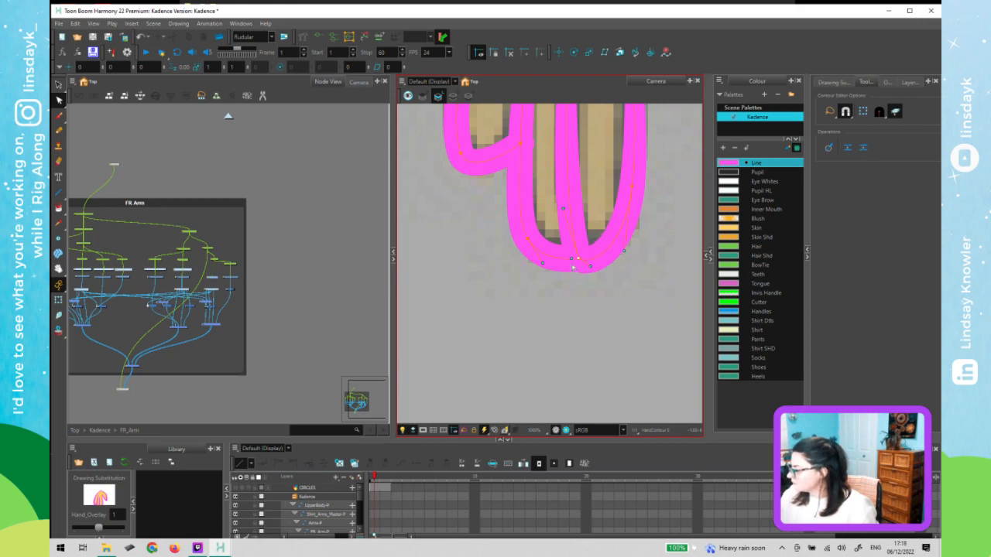
mouse_move(573, 271)
mouse_down()
mouse_move(587, 253)
mouse_move(574, 258)
mouse_up()
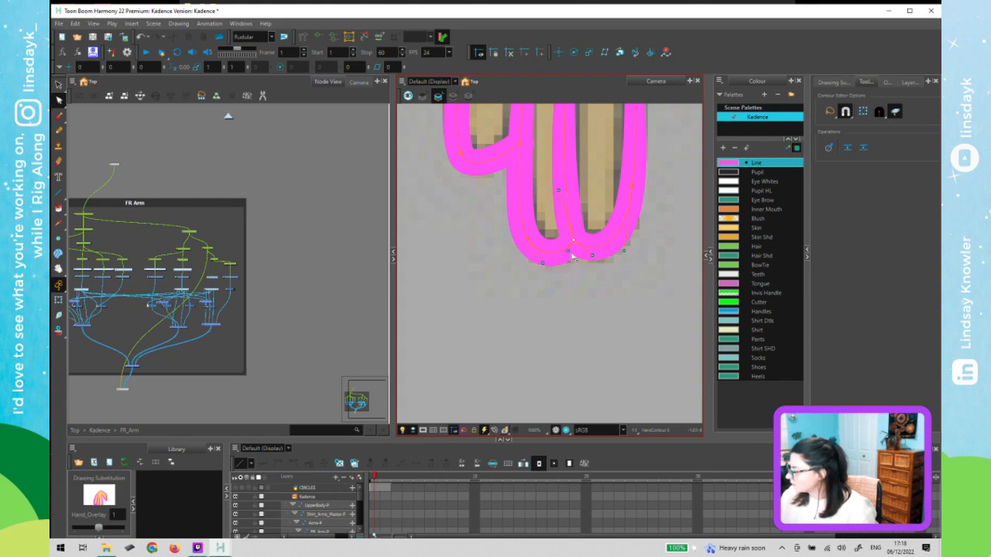
key(ctrl+z)
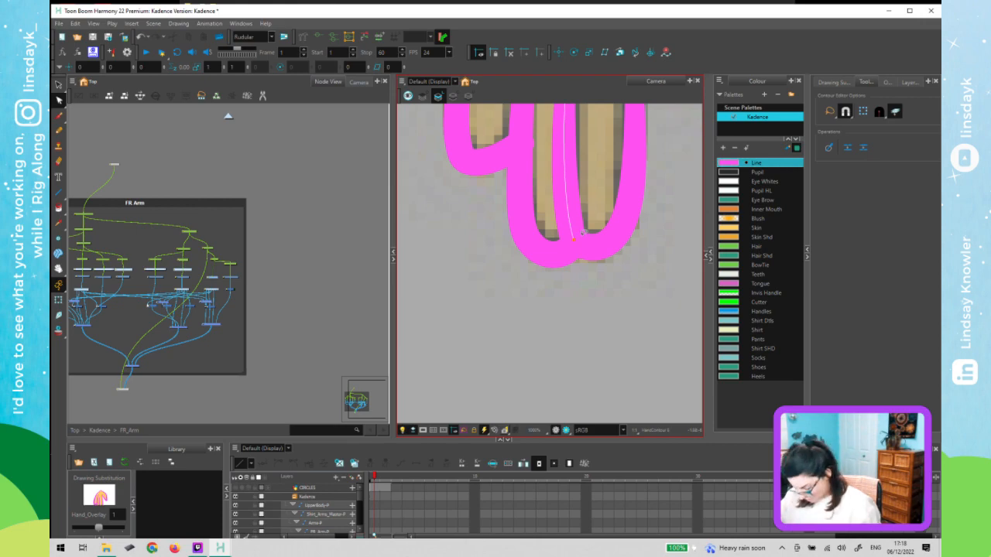
- Add a thickness point near the lower end of the line between the two middle fingers with the Pencil Editor
key(alt+w)
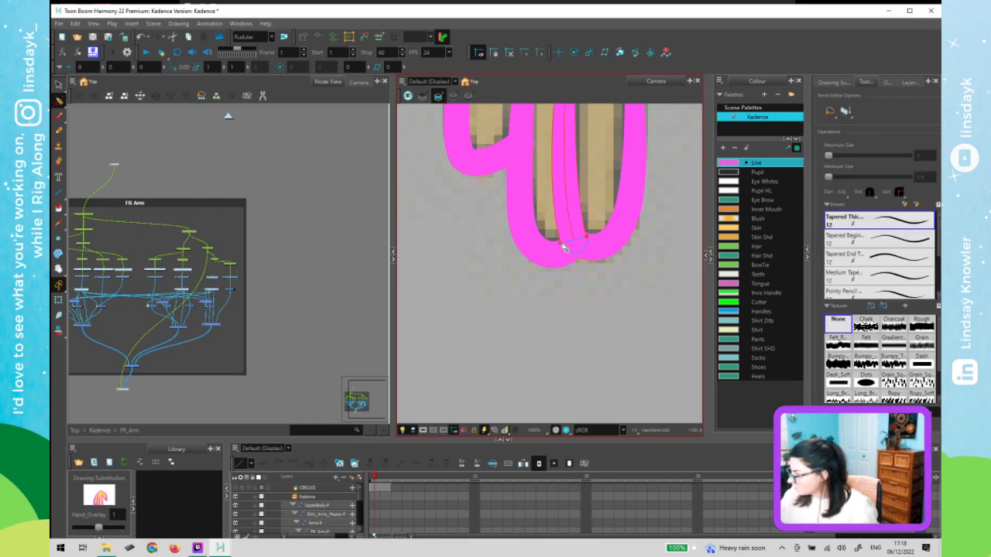
click(561, 244)
ctrl+click(568, 216)
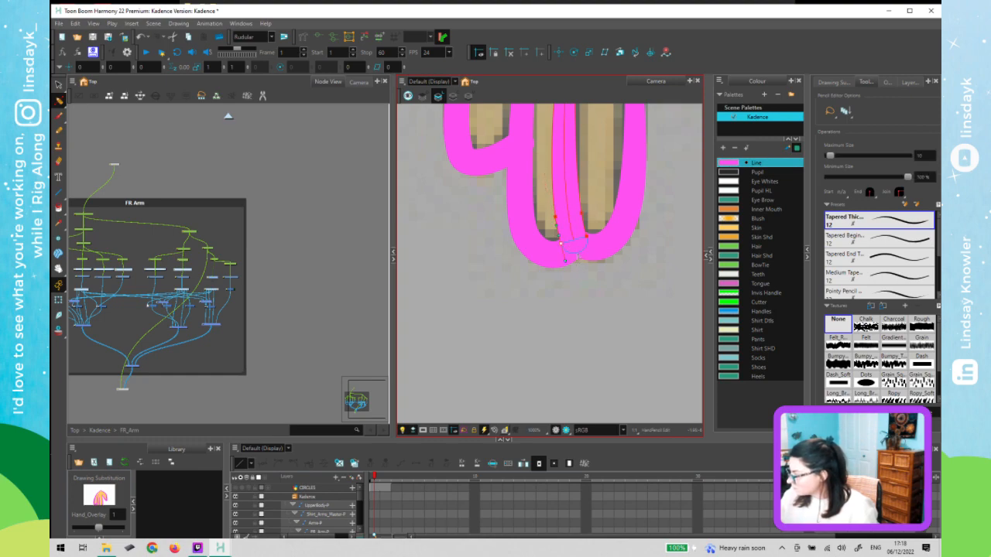
click(589, 273)
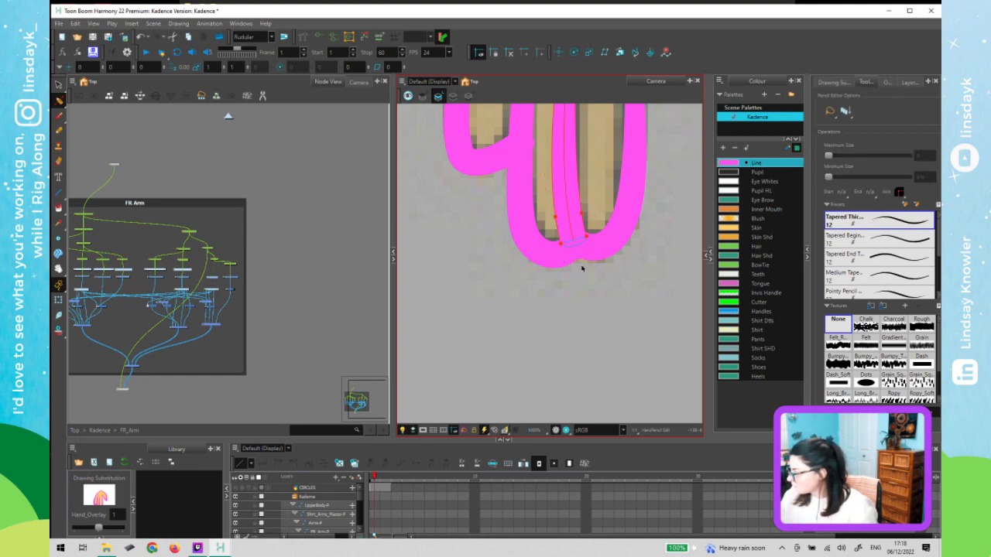
- Try to thin the hand outline at the notch between the two middle fingertips with the Pencil Editor
click(581, 268)
drag(546, 265, 641, 279)
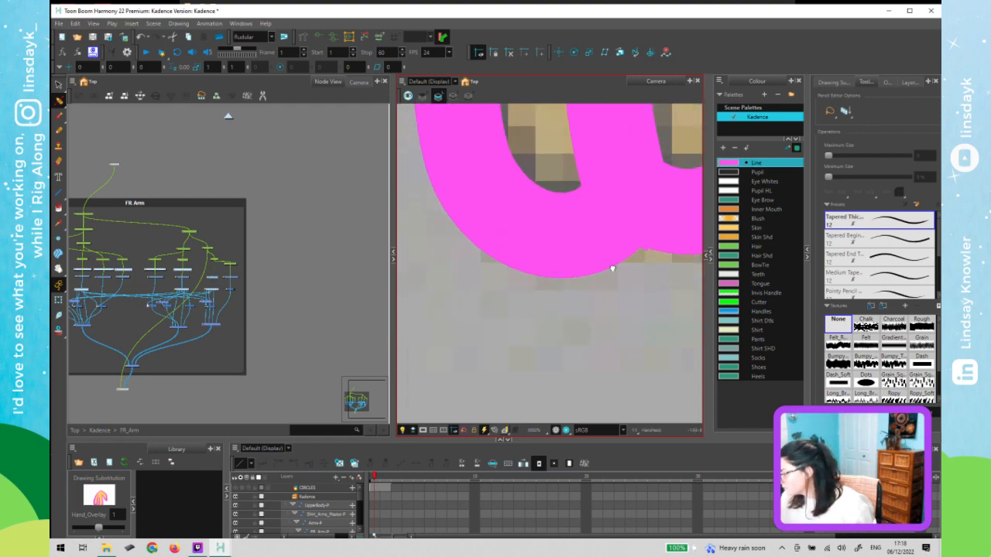
scroll(596, 252, down, 1)
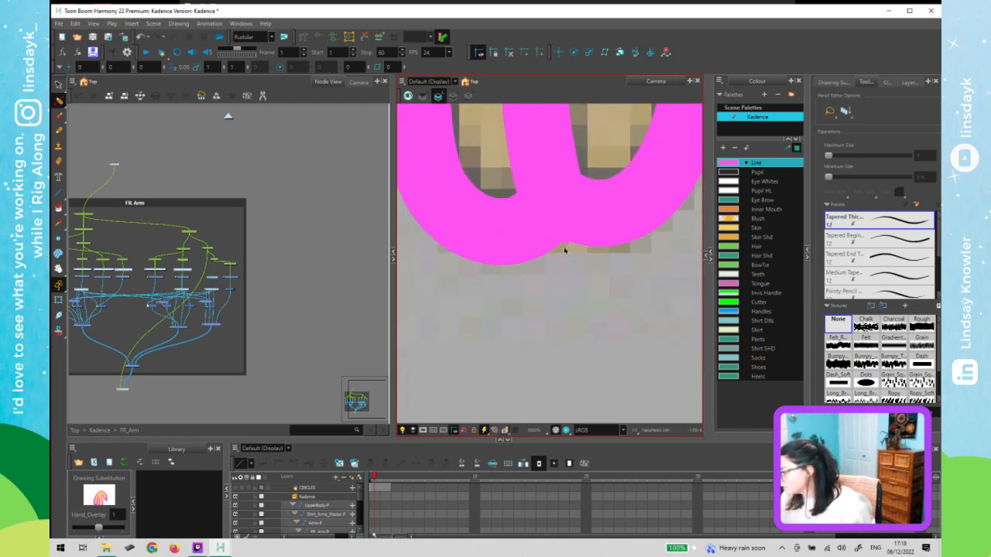
click(567, 248)
scroll(574, 244, down, 1)
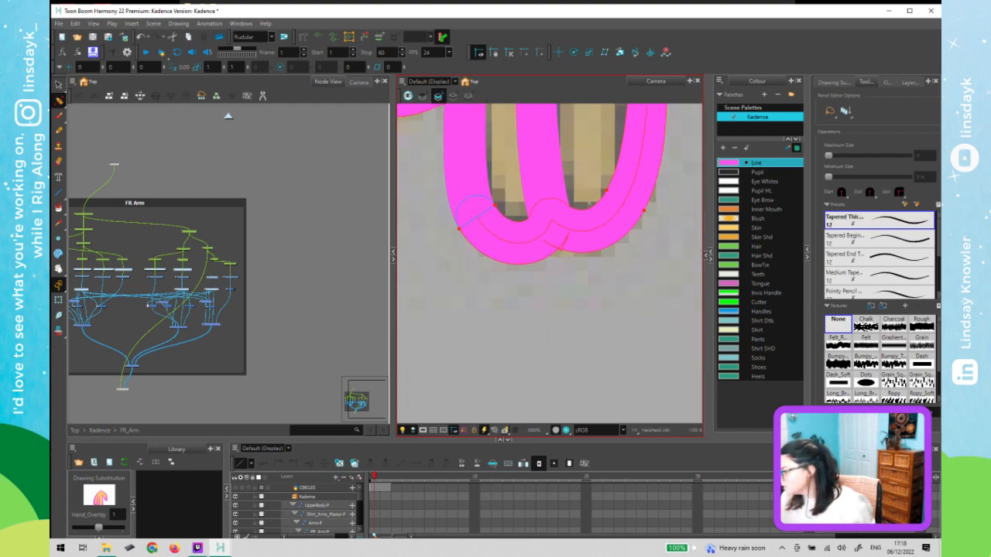
click(557, 244)
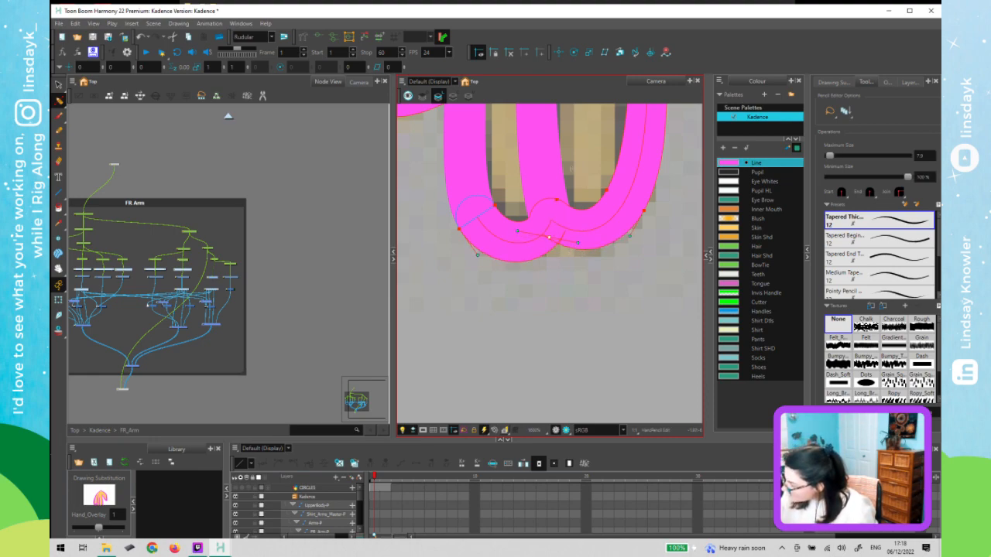
key(ctrl+z)
scroll(551, 263, down, 4)
click(574, 312)
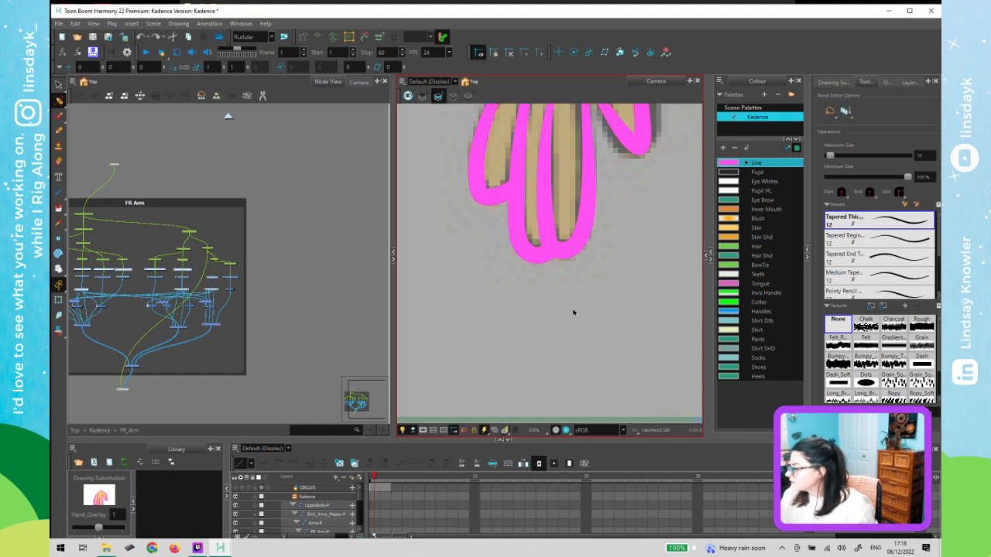
- Thin the end of the little finger's outline where it meets the adjacent finger line
drag(492, 214, 498, 296)
click(528, 271)
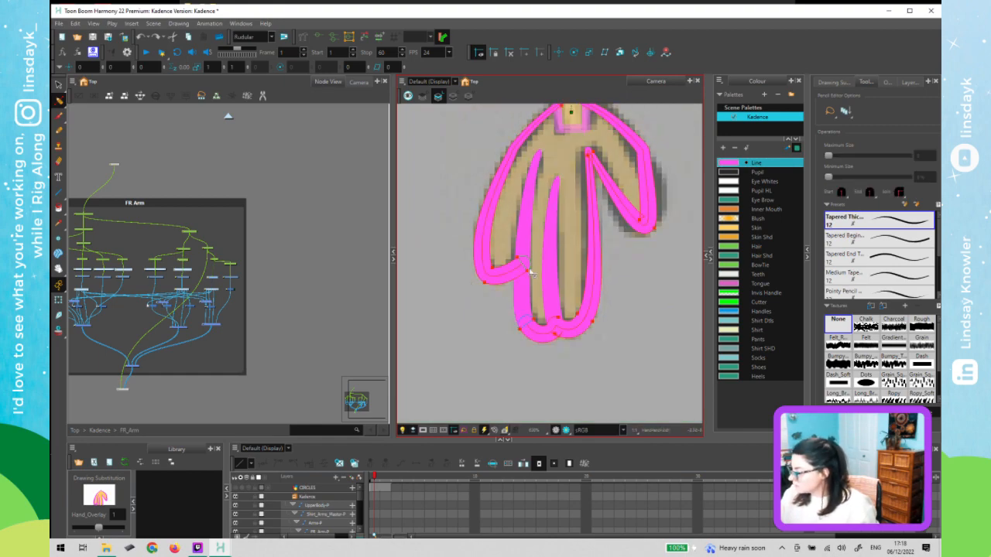
scroll(532, 272, up, 8)
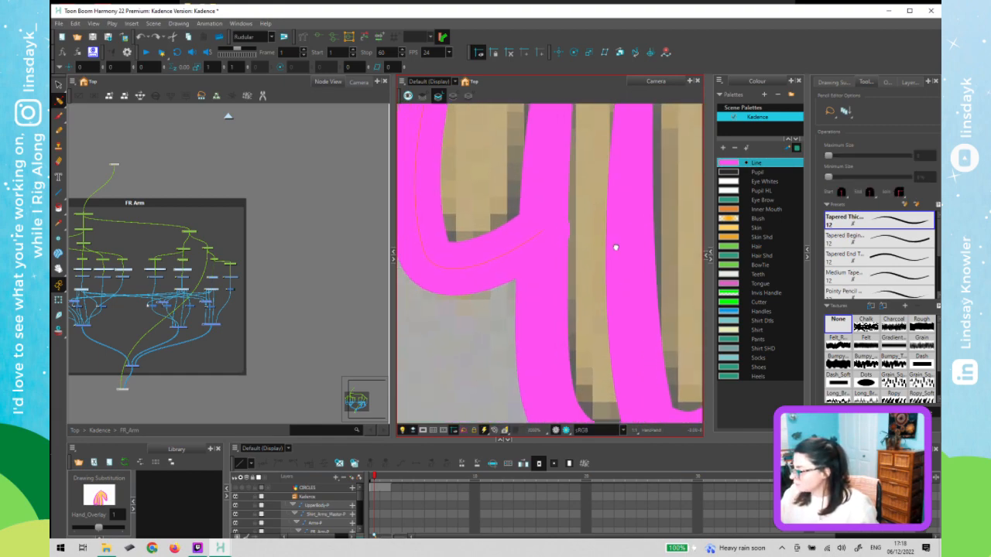
scroll(615, 248, down, 3)
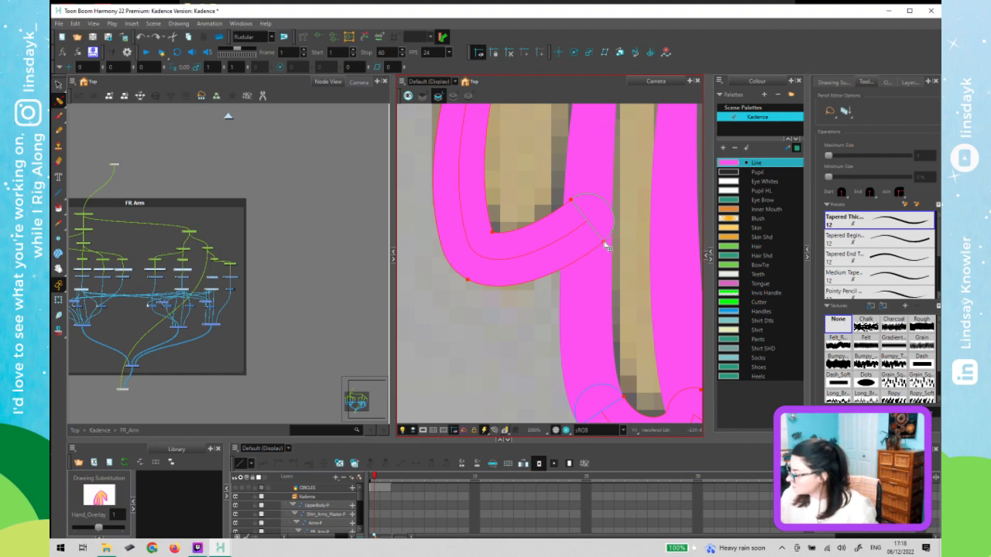
click(598, 231)
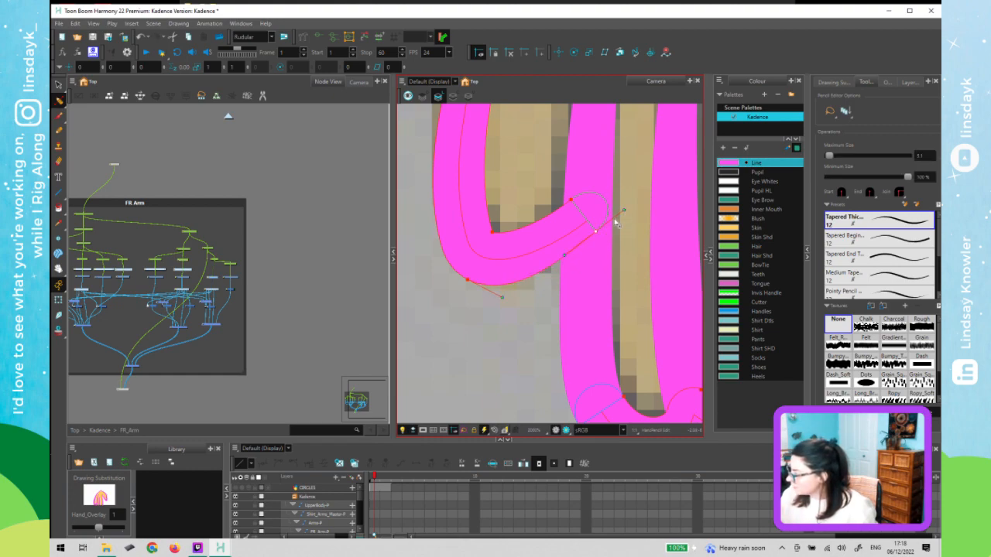
scroll(599, 270, down, 4)
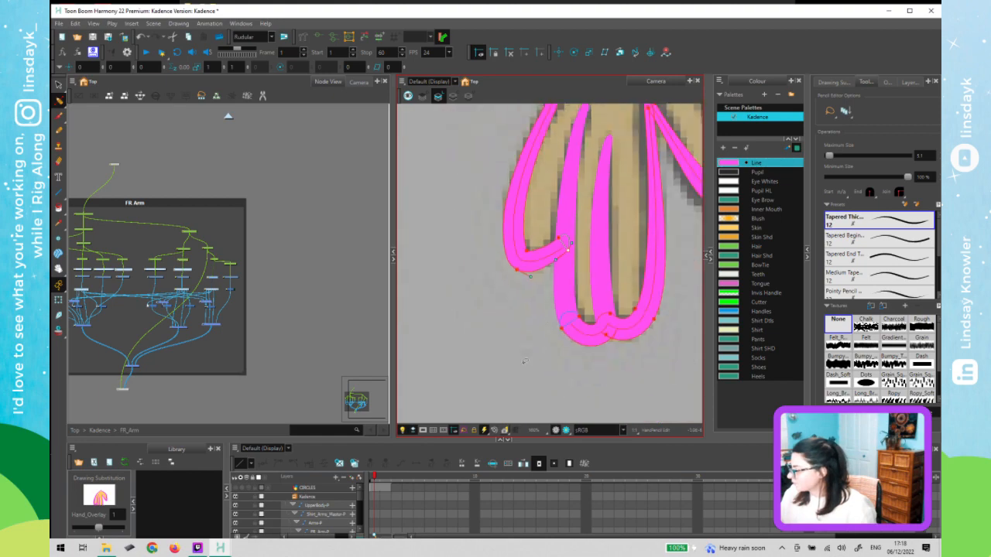
- Enable the peg at the head of the reference chain on the Top level to shift the model sheet aside
scroll(554, 263, down, 1)
click(637, 314)
drag(641, 332, 577, 302)
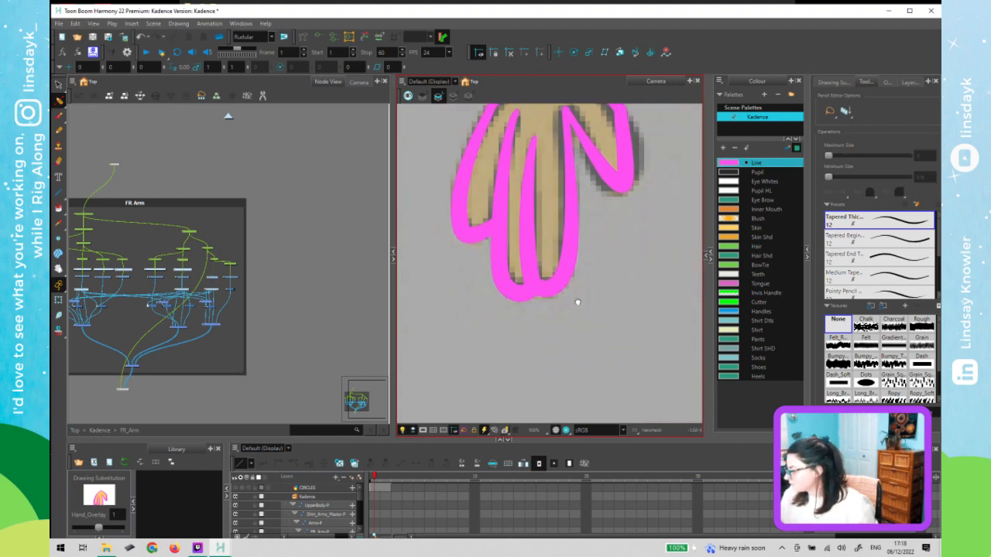
scroll(584, 304, down, 2)
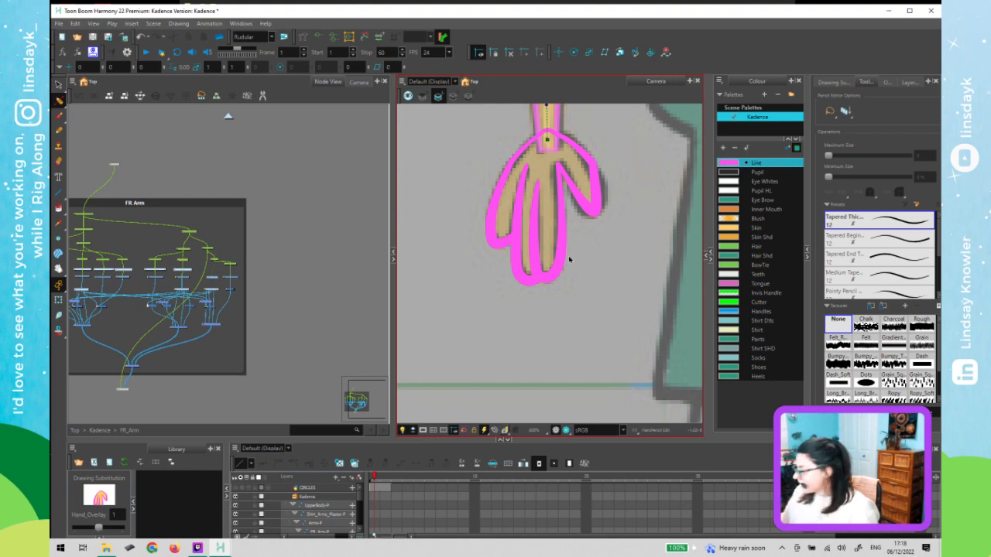
key(alt+s)
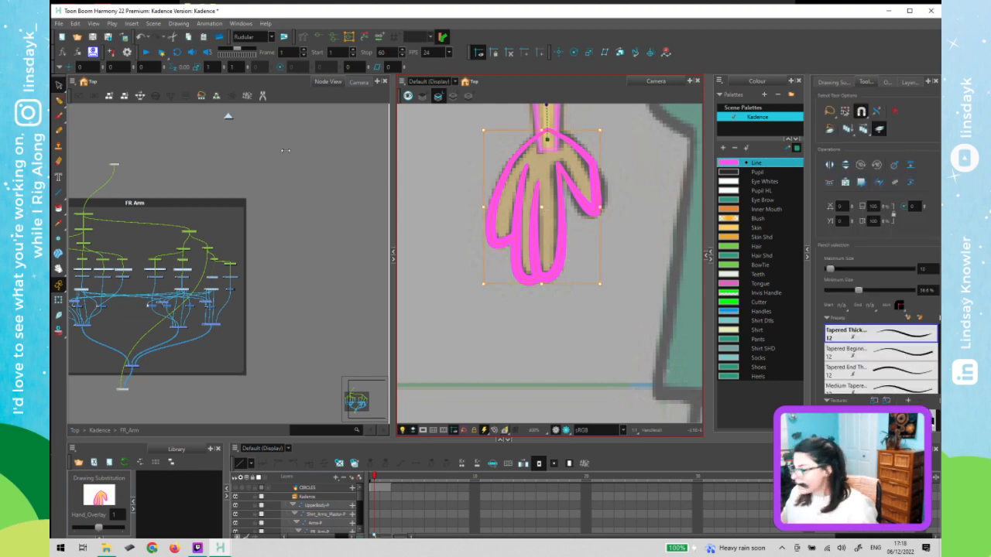
click(227, 117)
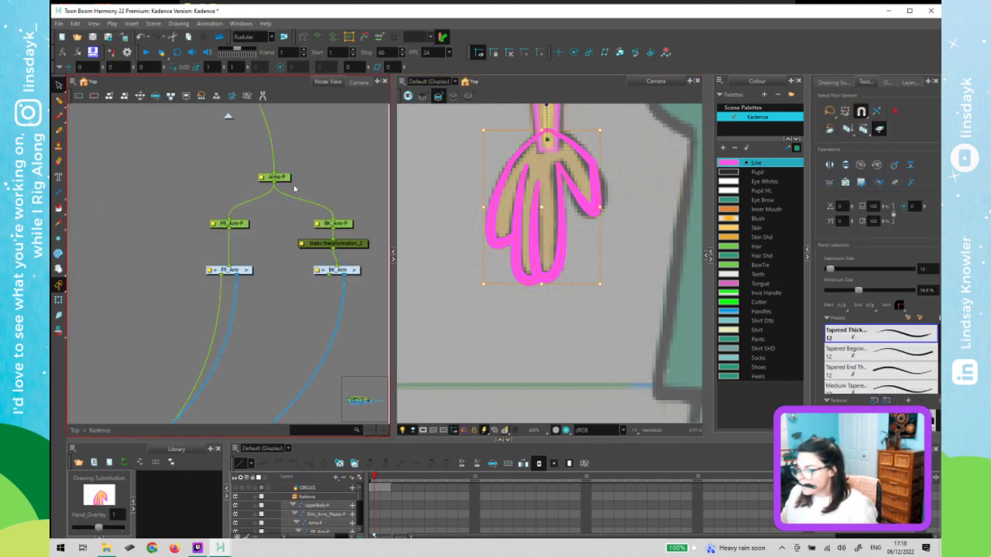
click(230, 120)
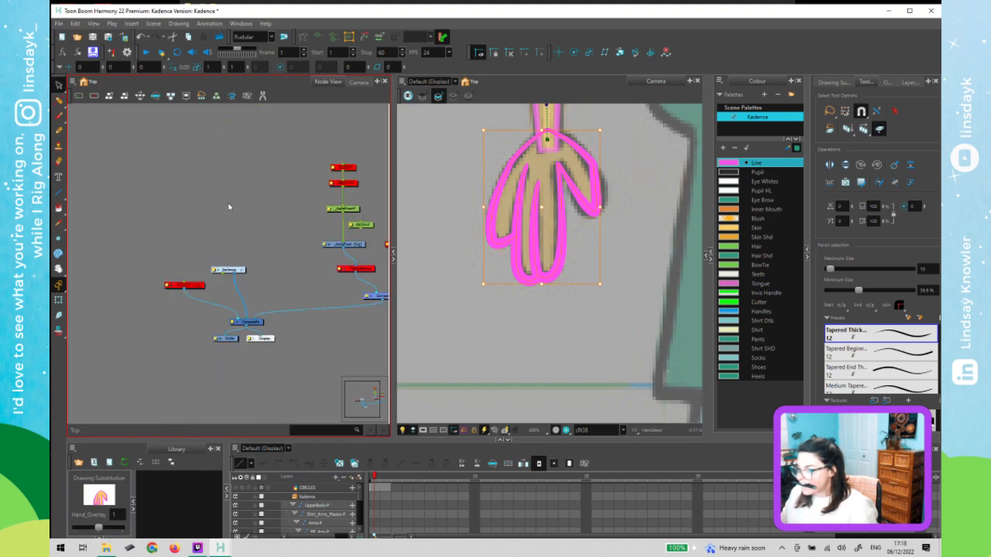
click(352, 168)
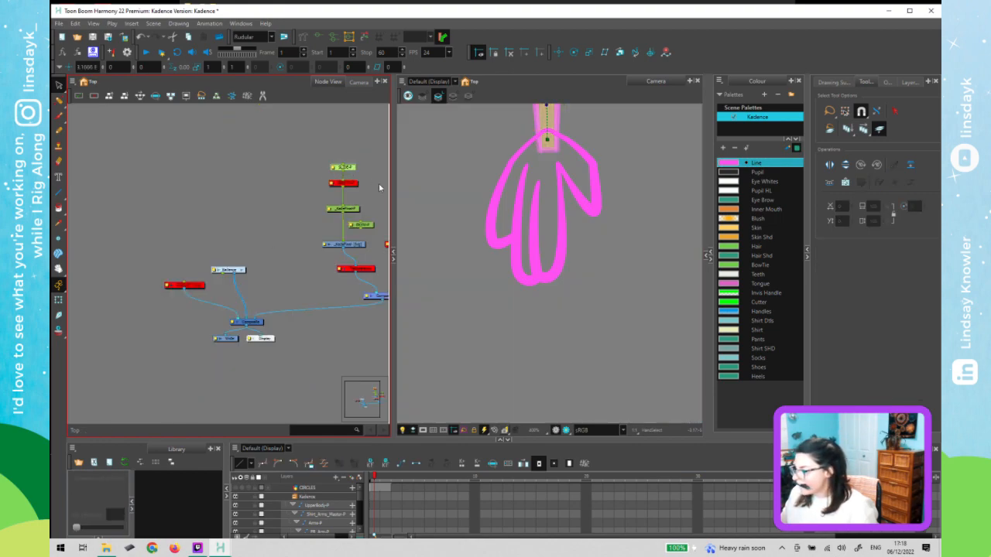
- Compare the redrawn hand with the model sheet's hand and examine the finger lines' points with the Contour Editor
scroll(457, 227, down, 6)
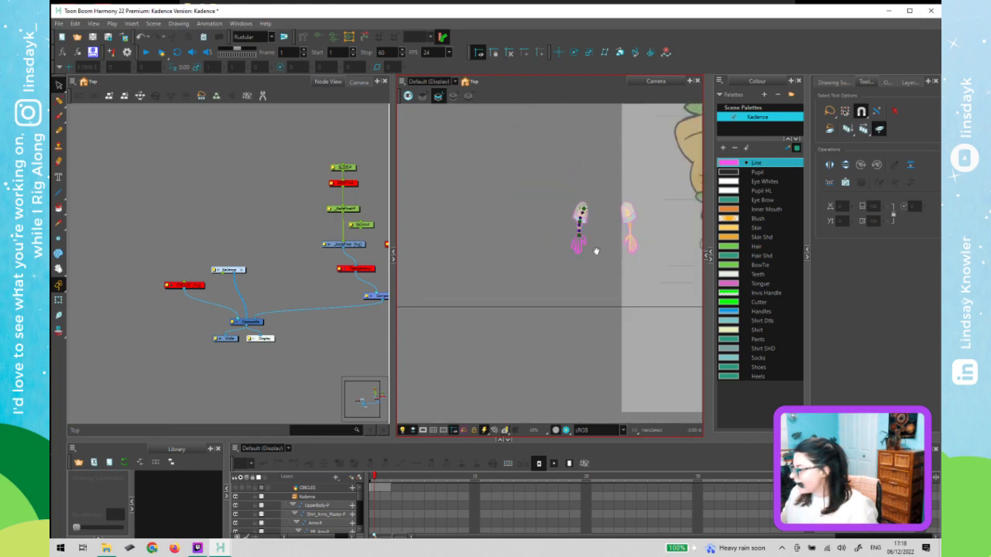
drag(598, 256, 508, 247)
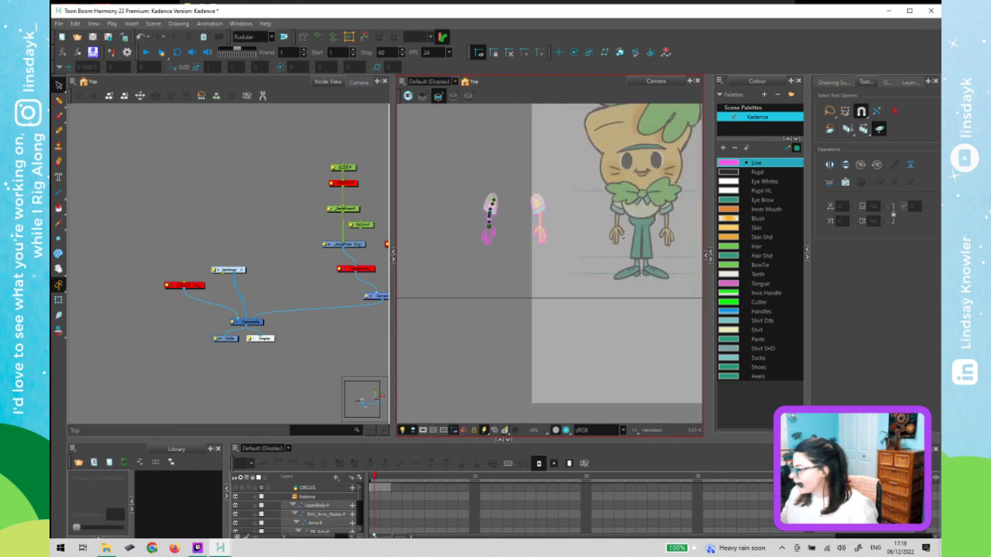
scroll(619, 239, up, 4)
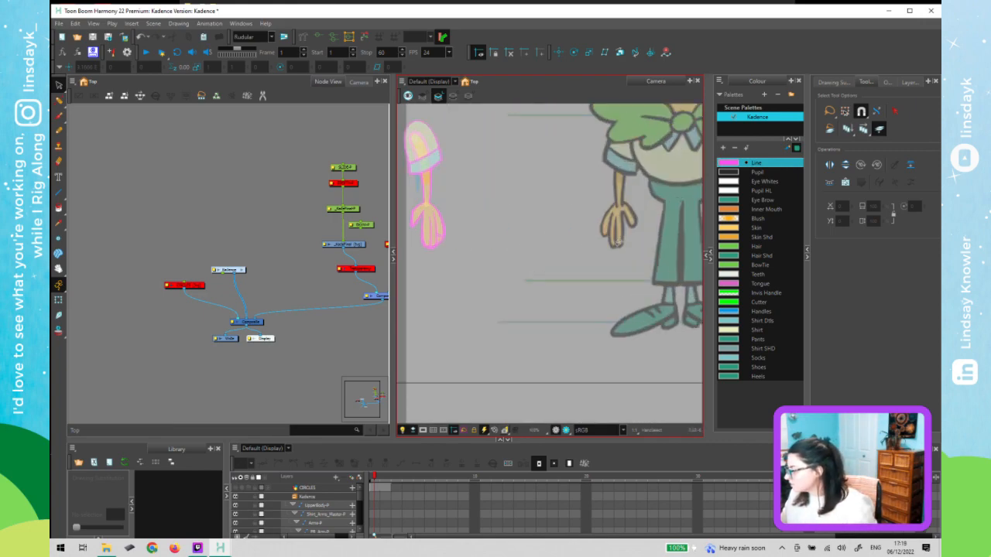
scroll(617, 242, down, 3)
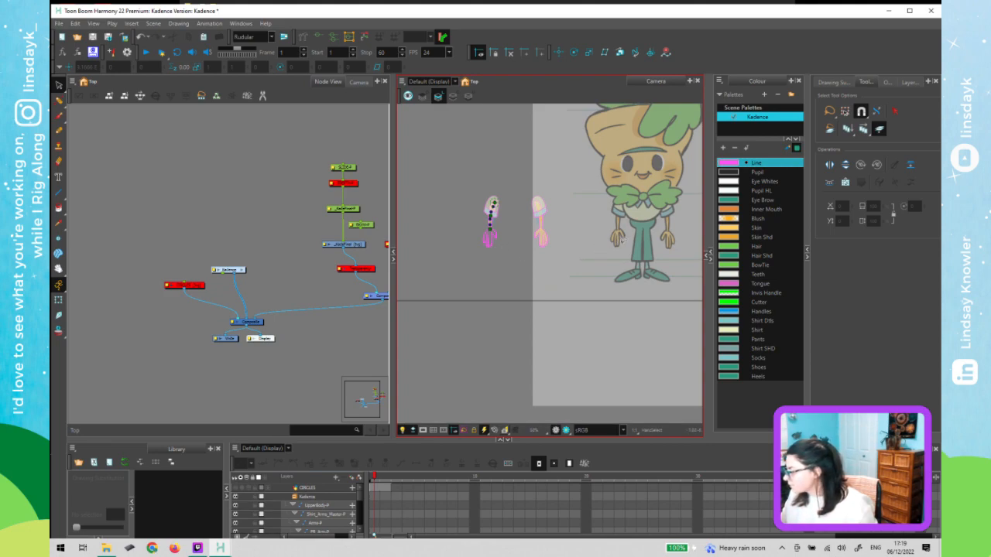
scroll(476, 240, up, 5)
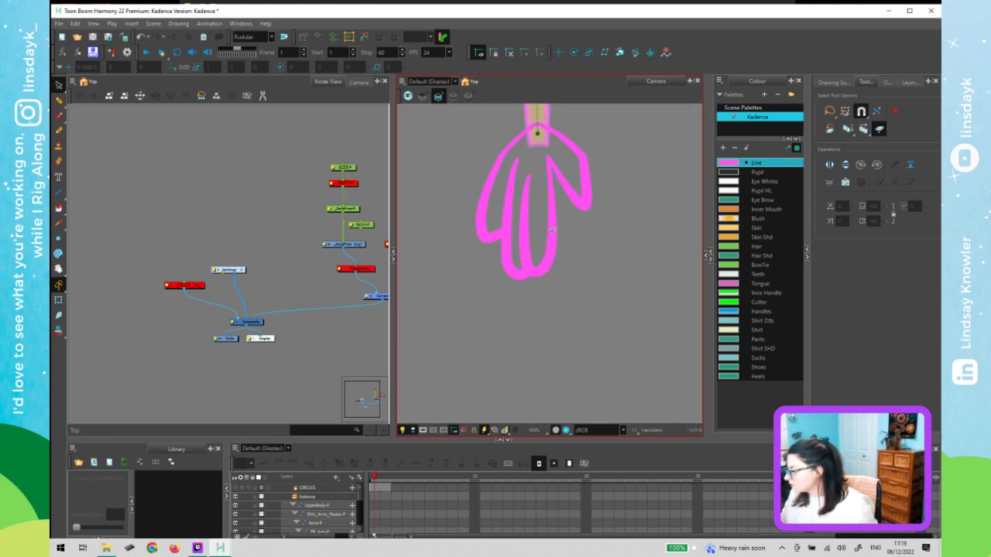
click(504, 232)
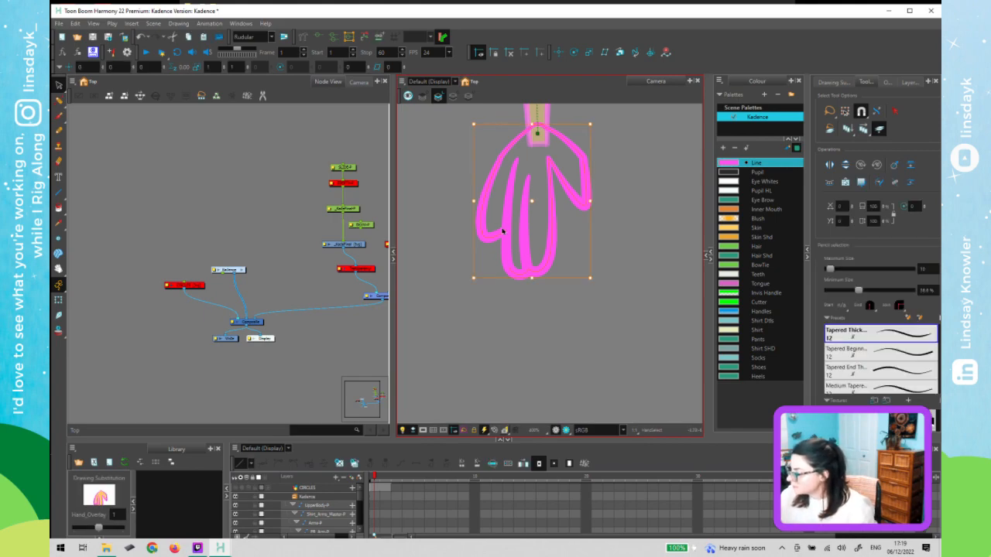
key(alt+q)
click(505, 184)
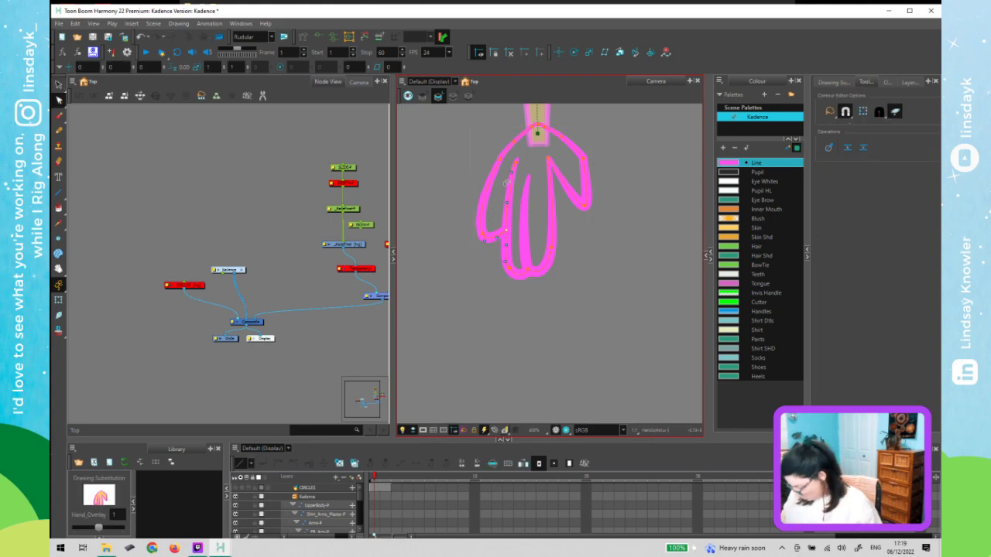
click(554, 232)
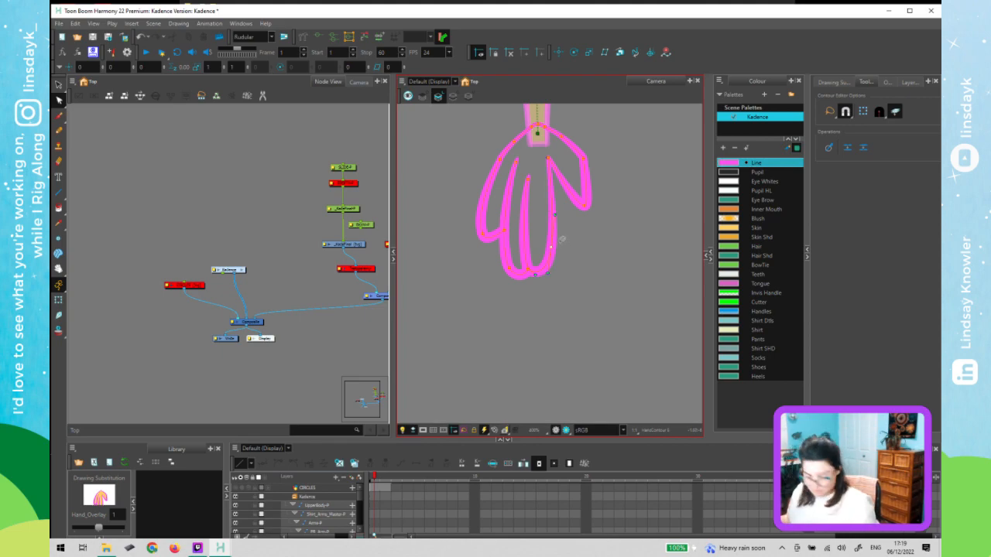
- Disable the reference chain's top peg to put the model sheet back behind the arms
scroll(588, 302, down, 4)
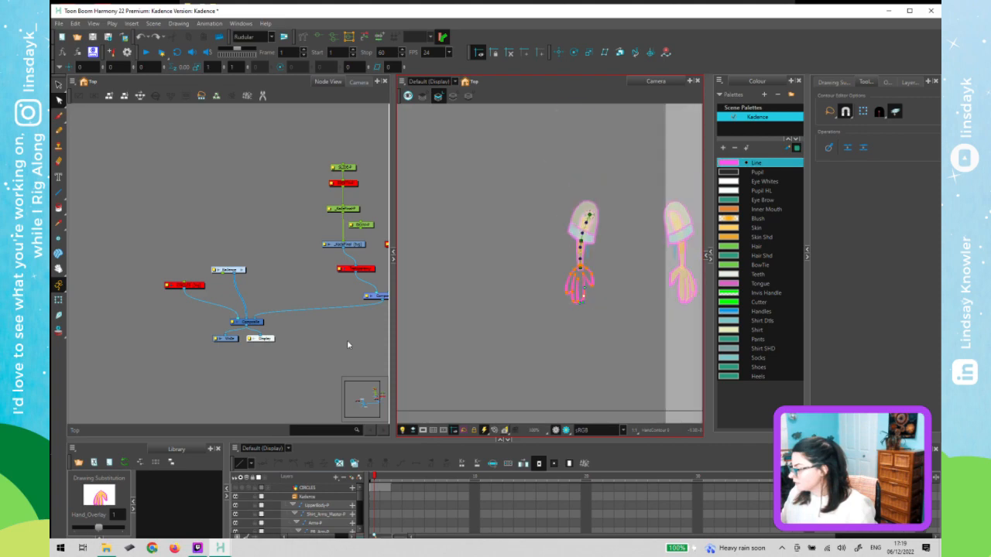
click(551, 294)
click(356, 163)
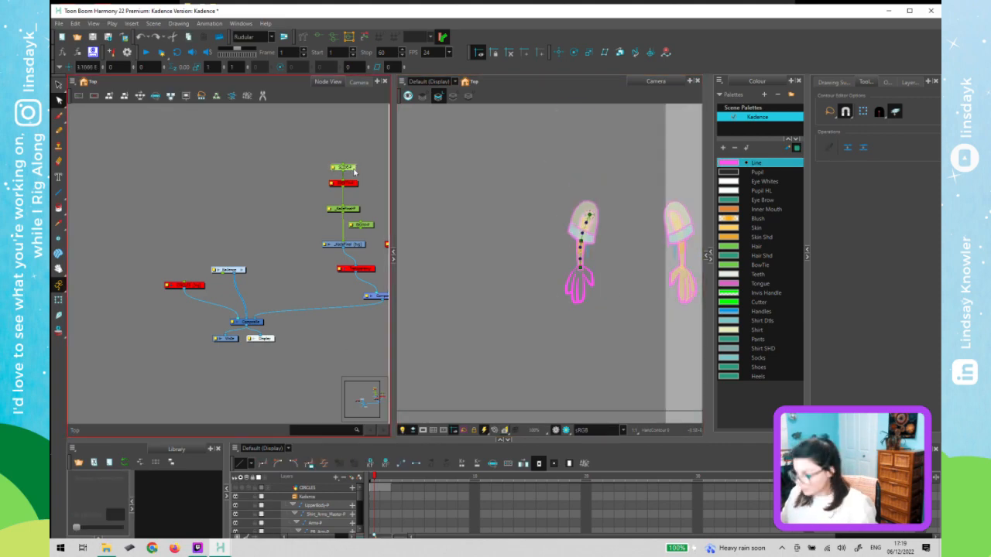
key(d)
click(523, 270)
key(shift+t)
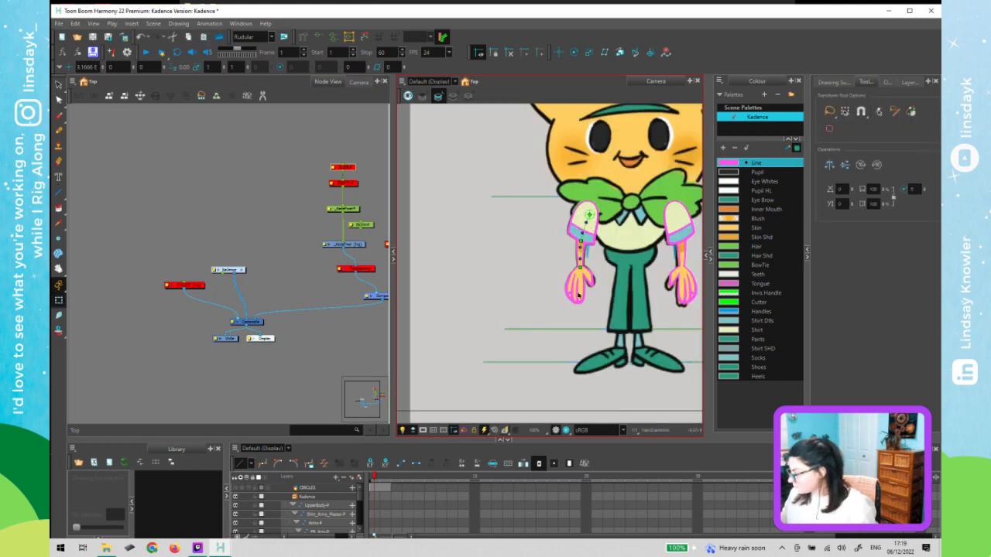
- Replace the old hand outline on the overlay art layer with the refined hand lines from the line art layer
click(577, 295)
key(o)
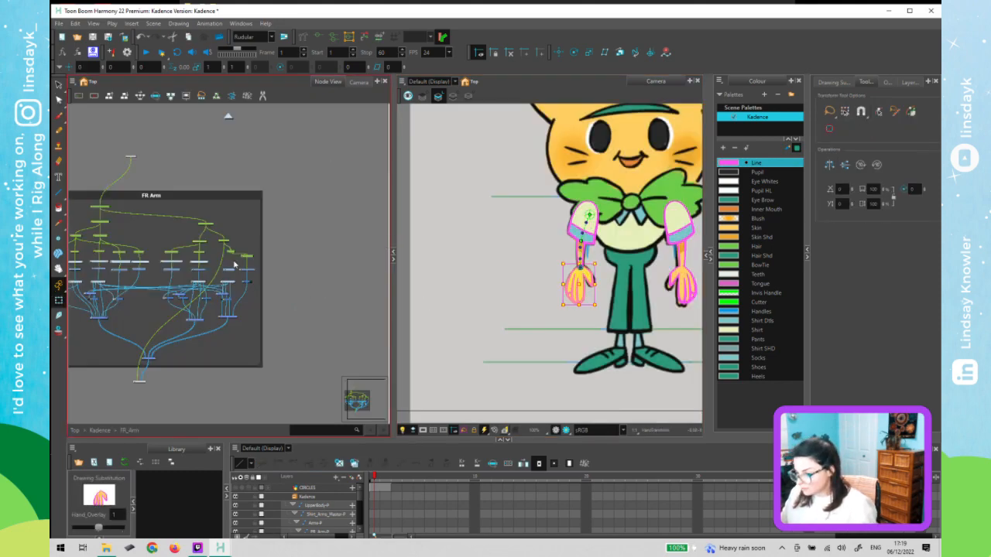
scroll(233, 265, up, 2)
scroll(585, 292, up, 8)
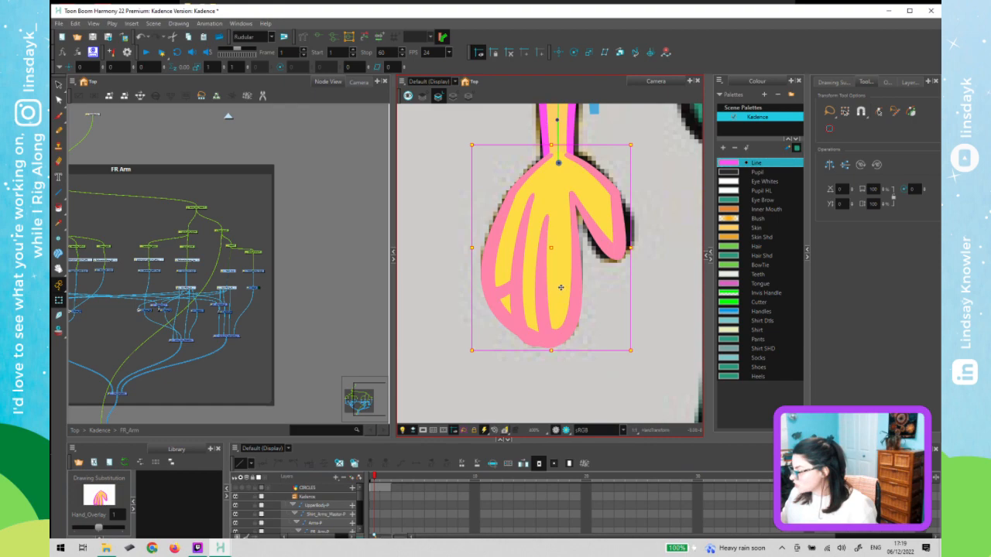
key(alt+s)
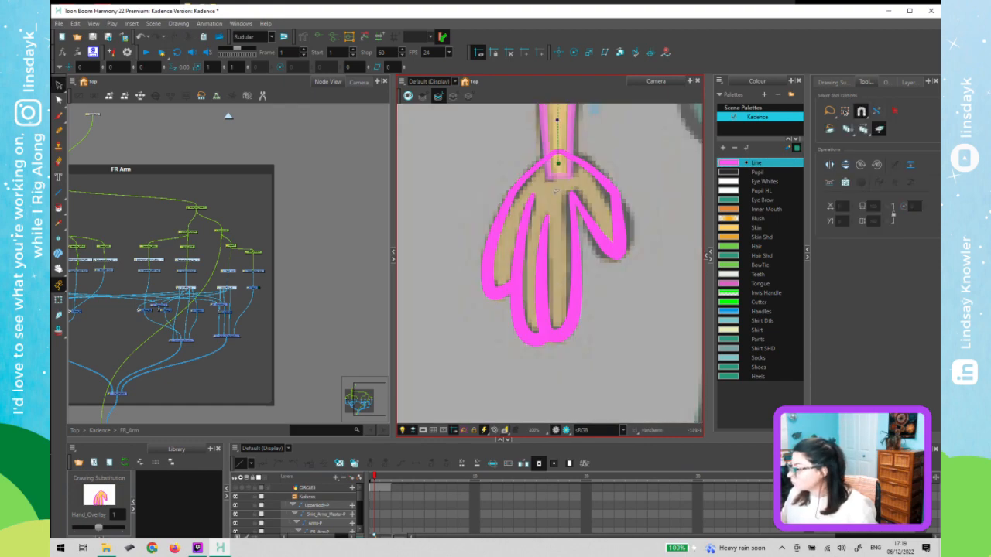
click(580, 261)
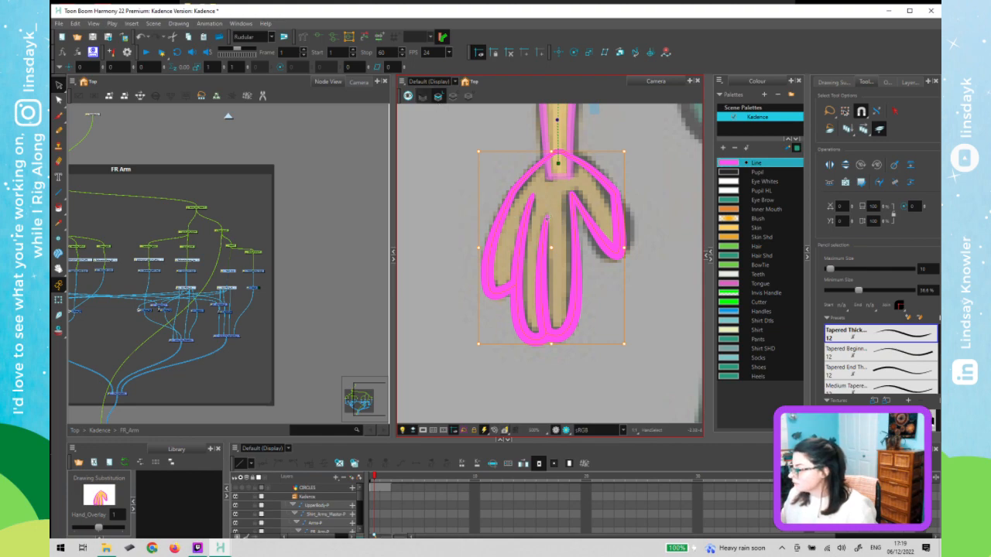
key(Delete)
key(ctrl+z)
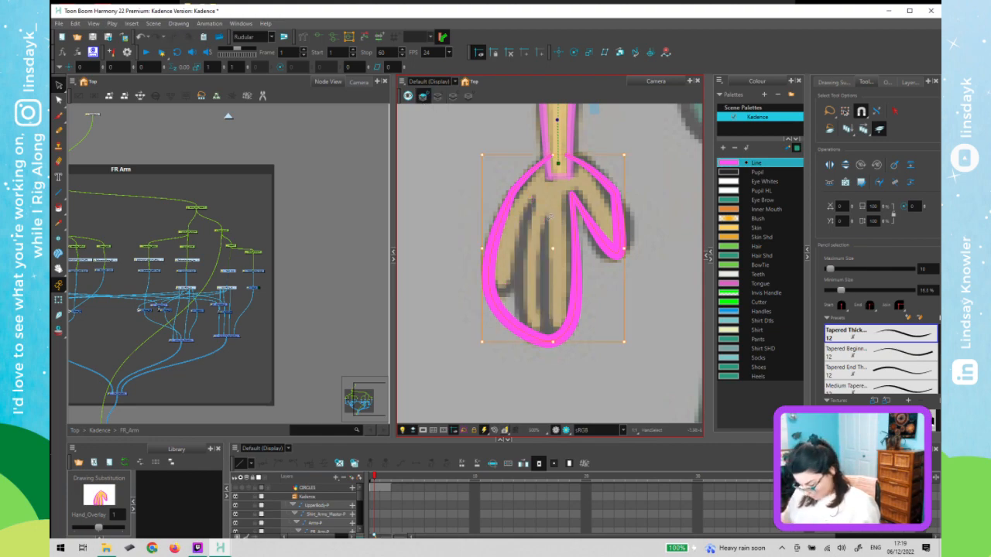
key(Delete)
key(ctrl+z)
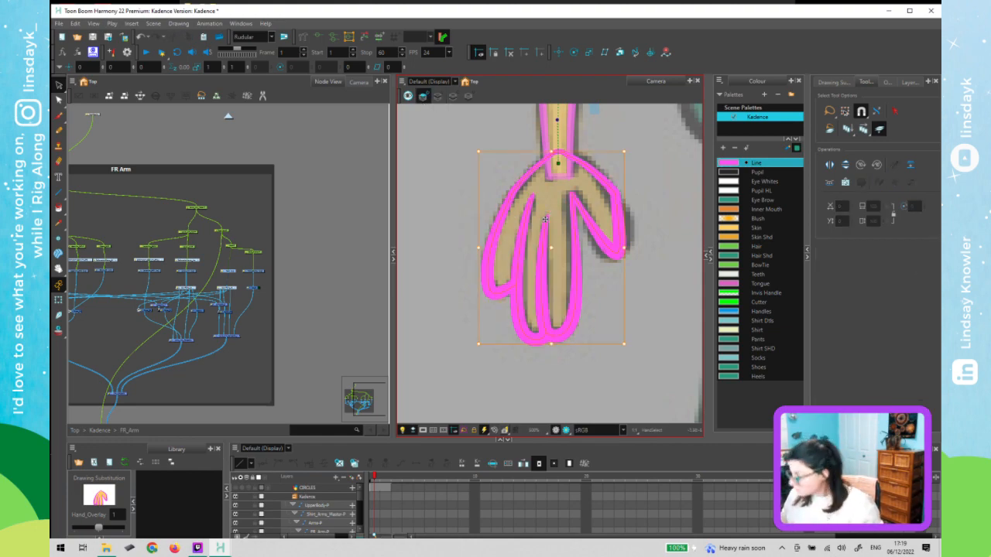
- Delete the outline point at the centre of the wrist with the Contour Editor to open the hand outline
key(alt+q)
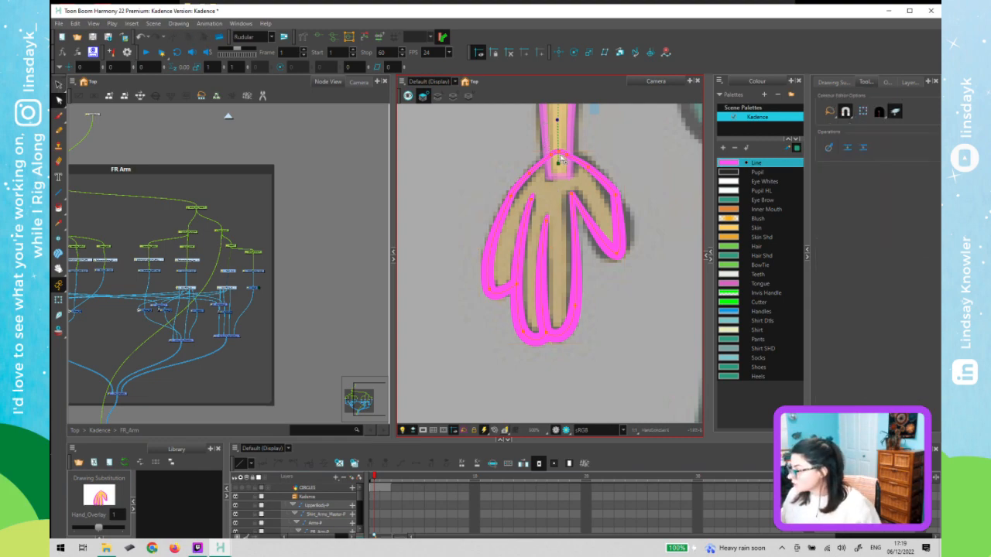
drag(560, 155, 559, 158)
key(Delete)
key(2)
key(2)
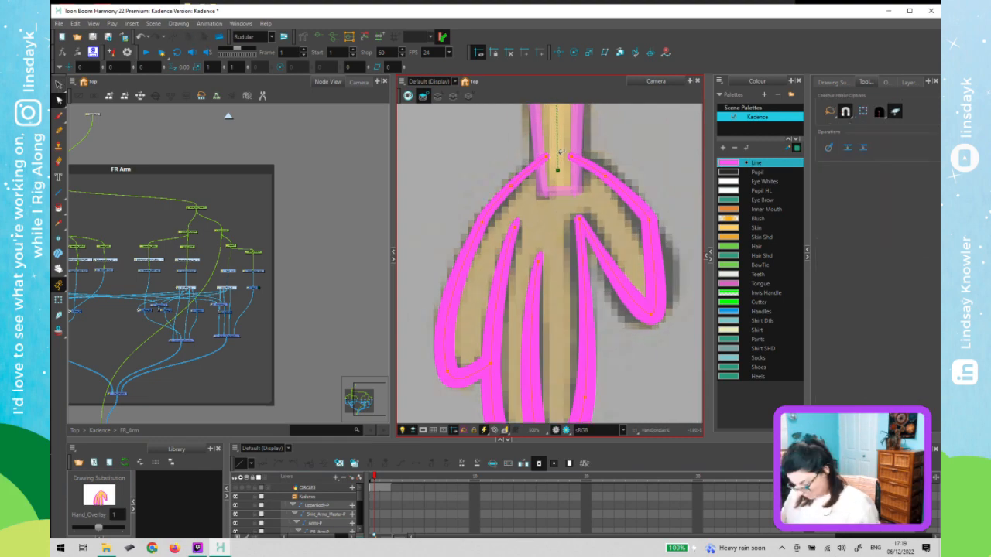
- Try to thin the wrist end of the hand outline on the little-finger side with the Pencil Editor
key(alt+w)
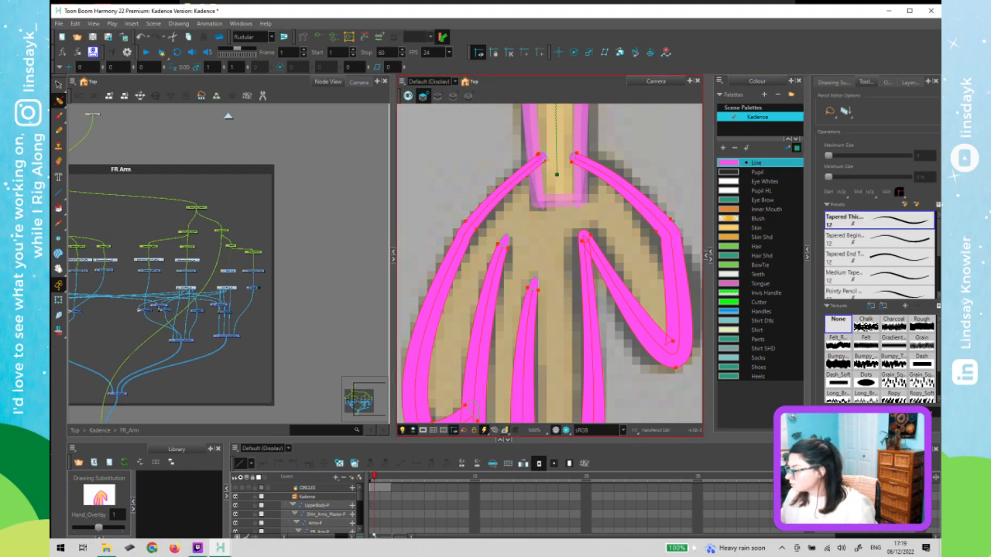
key(2)
key(2)
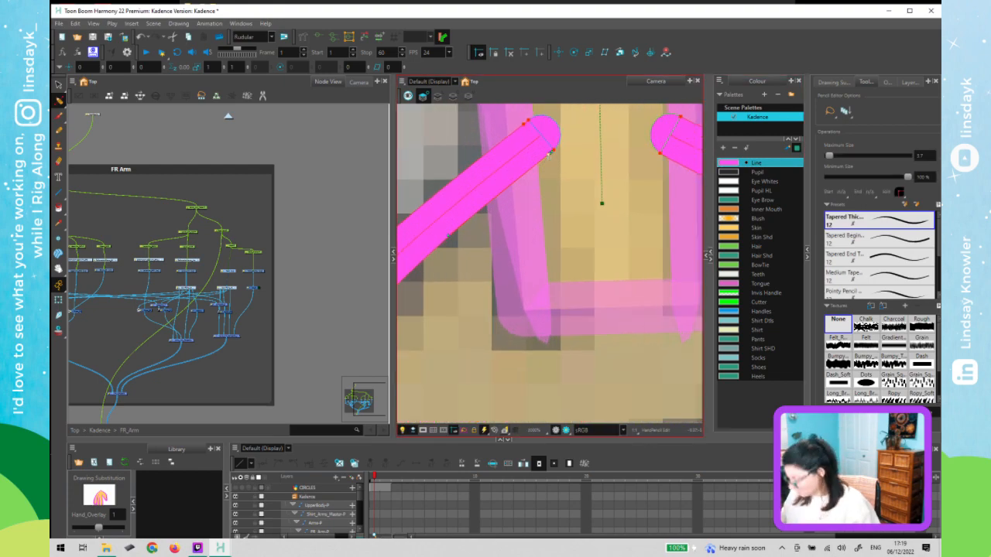
drag(529, 120, 534, 128)
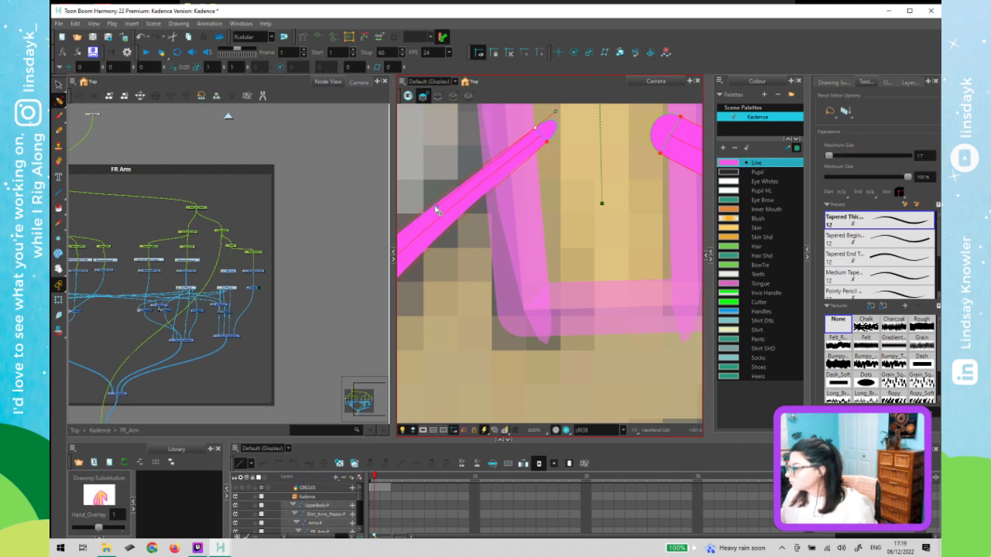
drag(437, 209, 431, 203)
- Try to thin the wrist end of the hand outline on the thumb side with the Pencil Editor
mouse_move(648, 153)
mouse_down()
mouse_move(524, 188)
mouse_move(540, 179)
mouse_up()
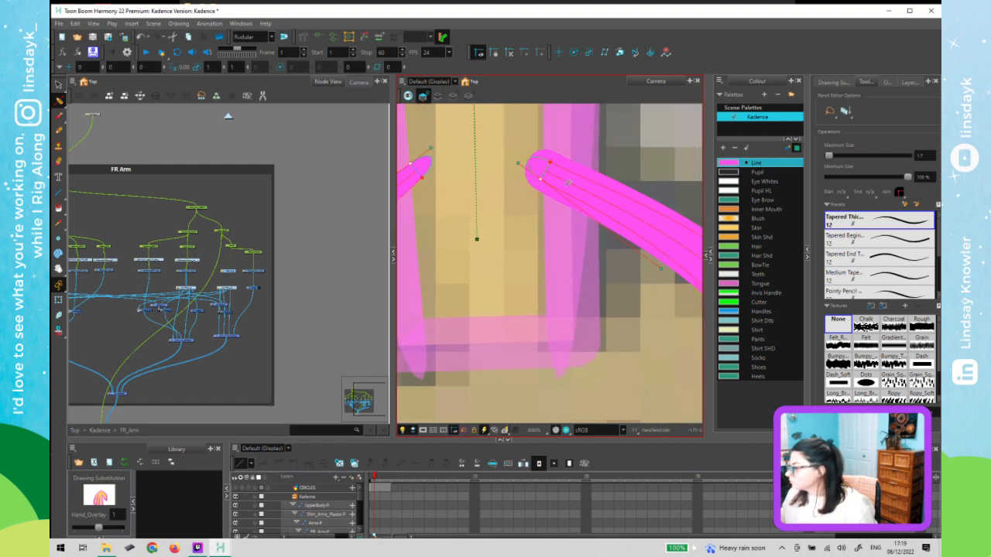
key(1)
key(1)
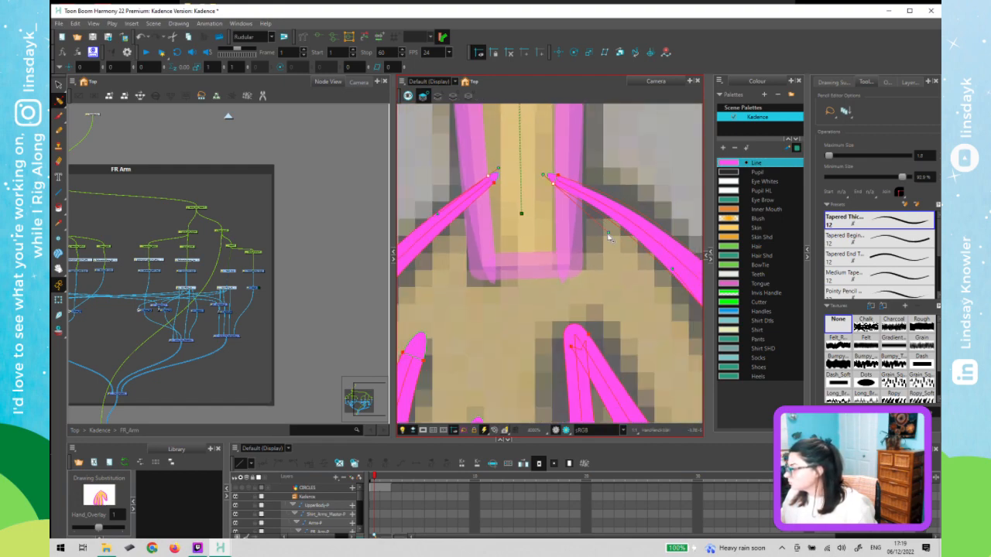
drag(609, 235, 609, 240)
- Inspect how the thinned outline ends meet the forearm at the wrist, and undo the thinning
key(shift+t)
key(1)
key(1)
key(1)
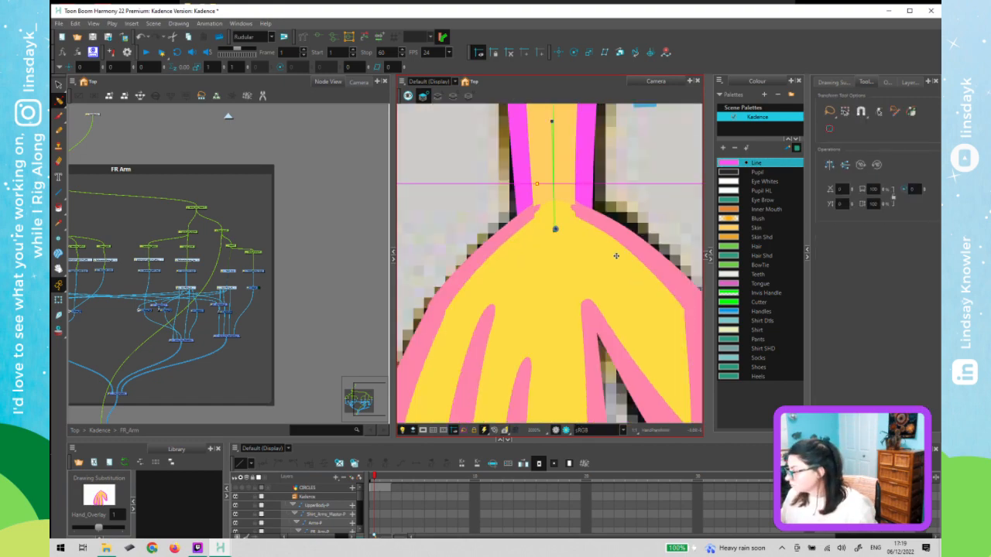
key(Escape)
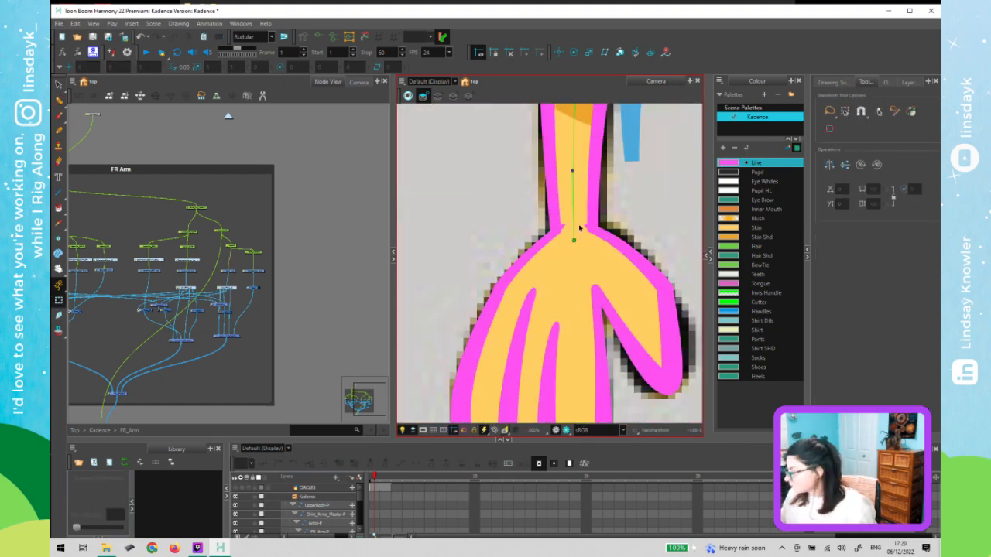
scroll(578, 227, up, 2)
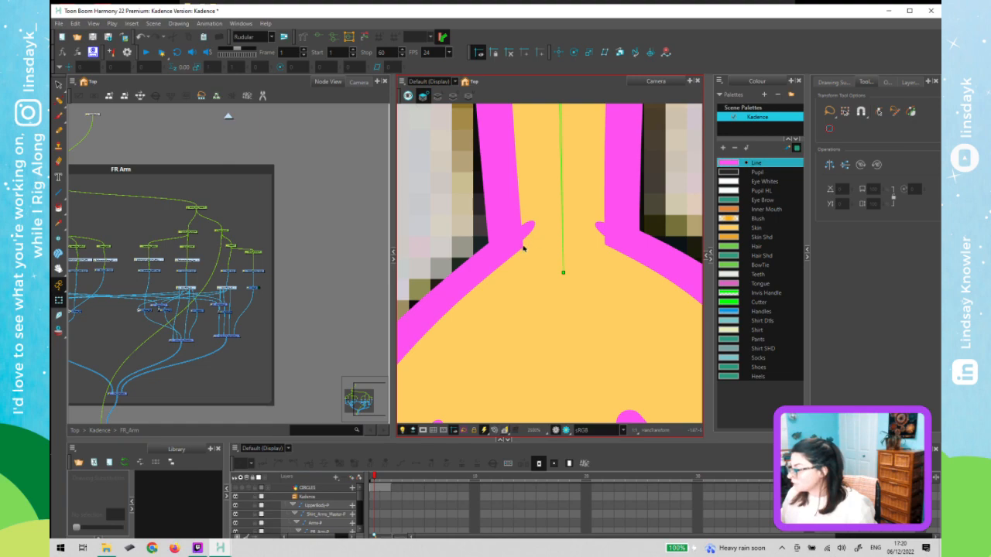
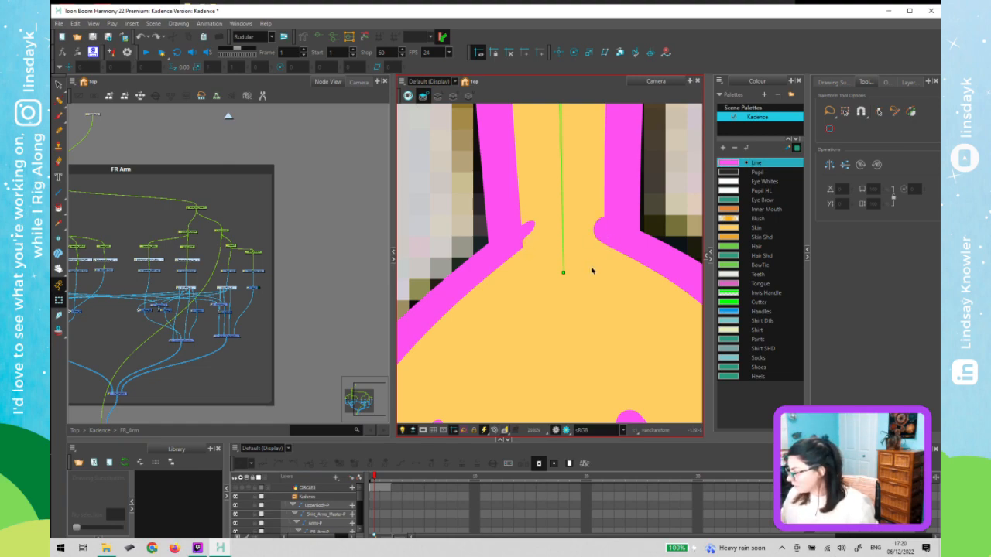
- Thin the wrist end of the hand outline on the little-finger side with the Pencil Editor
click(520, 232)
key(alt+w)
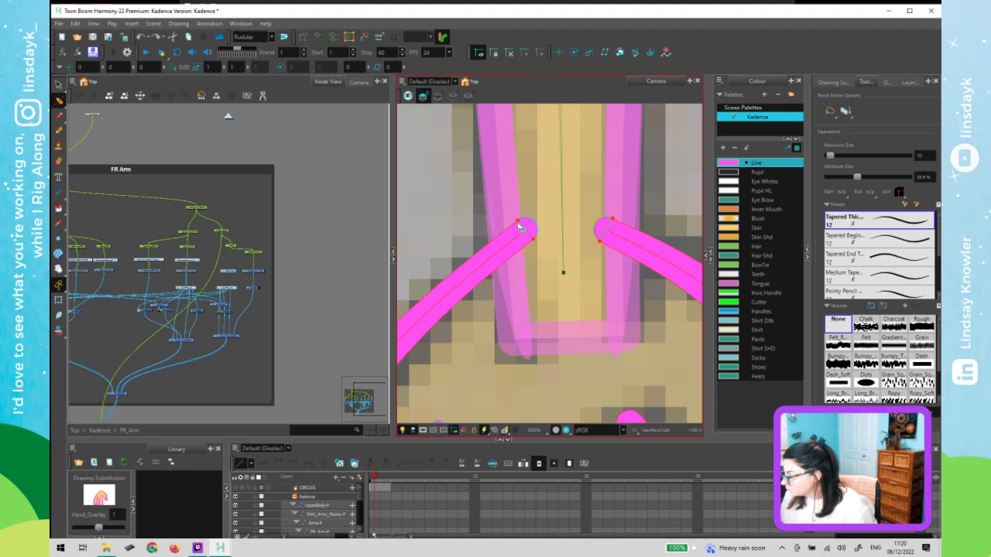
click(518, 219)
drag(517, 219, 525, 229)
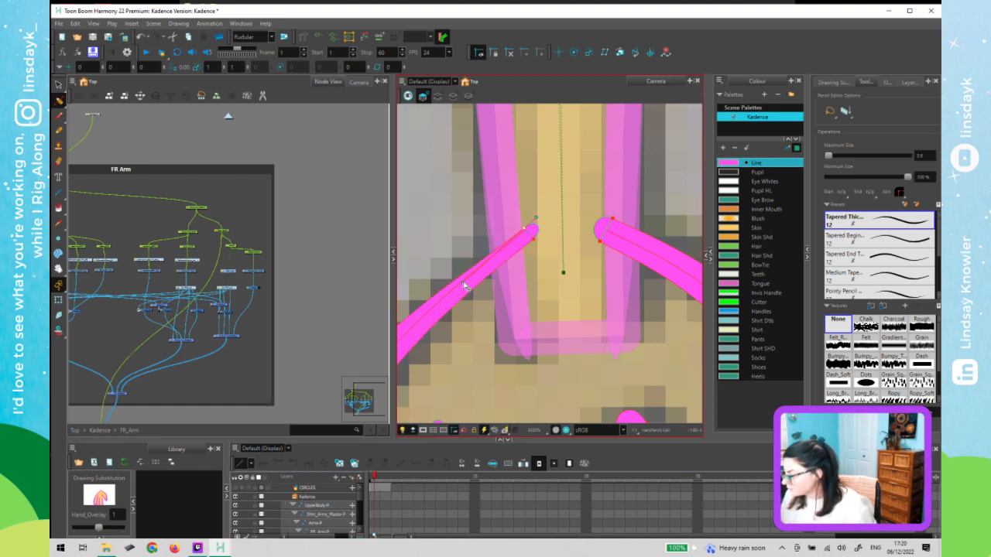
- Thin the wrist end of the hand outline on the thumb side and check how both ends blend into the forearm
click(610, 224)
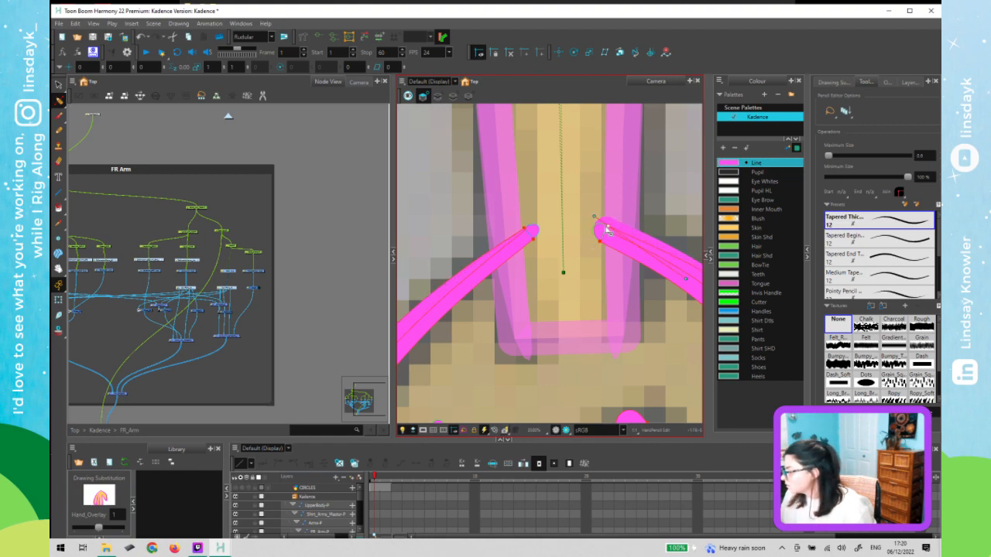
drag(686, 278, 685, 264)
key(shift+t)
key(1)
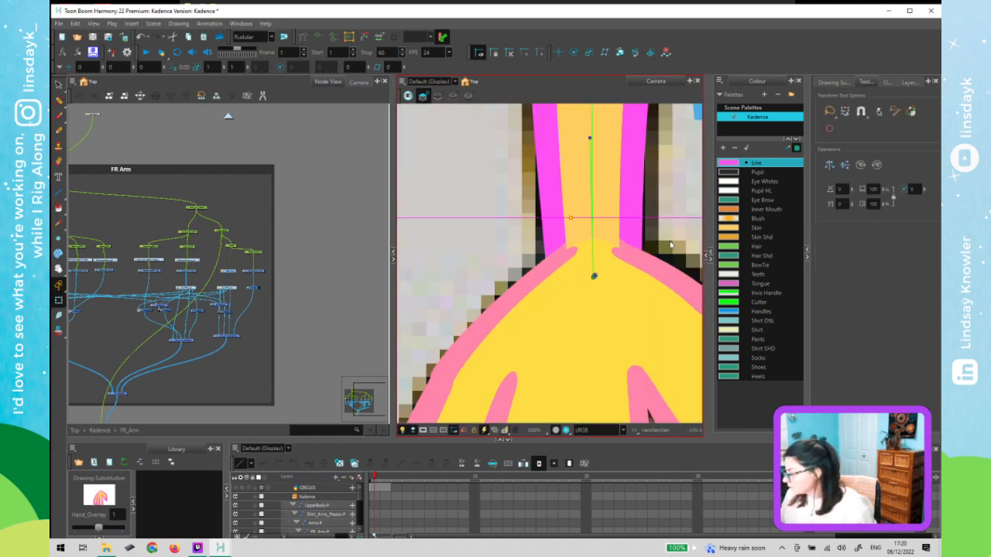
click(670, 242)
key(1)
key(1)
key(1)
drag(659, 242, 545, 202)
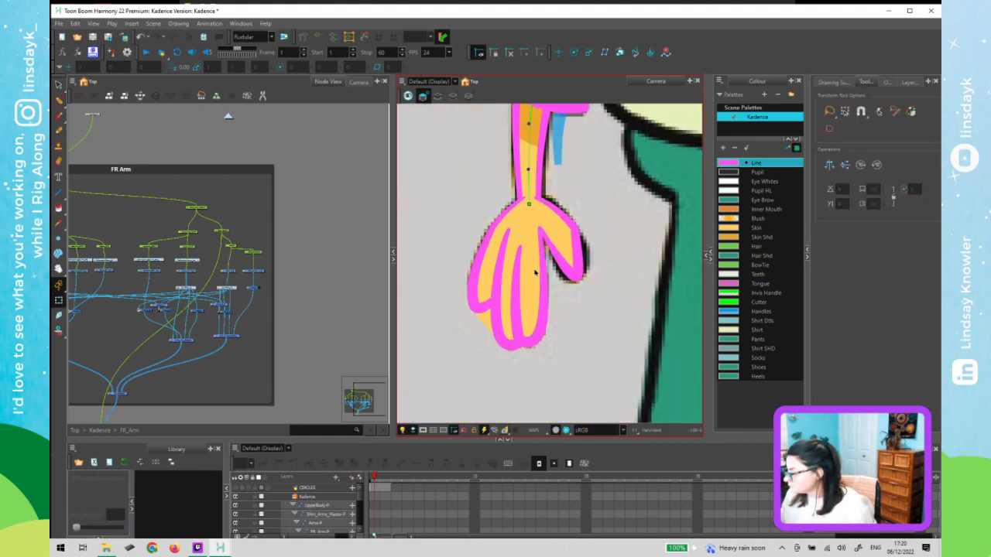
- Examine on the Line Art whether the finger strokes meet at their junction, using the Contour Editor
double_click(534, 270)
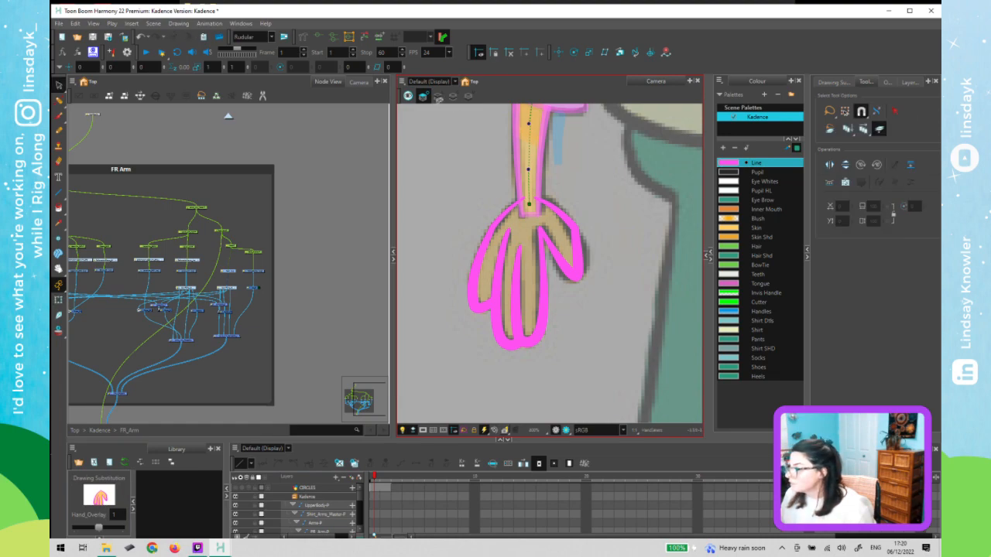
click(438, 96)
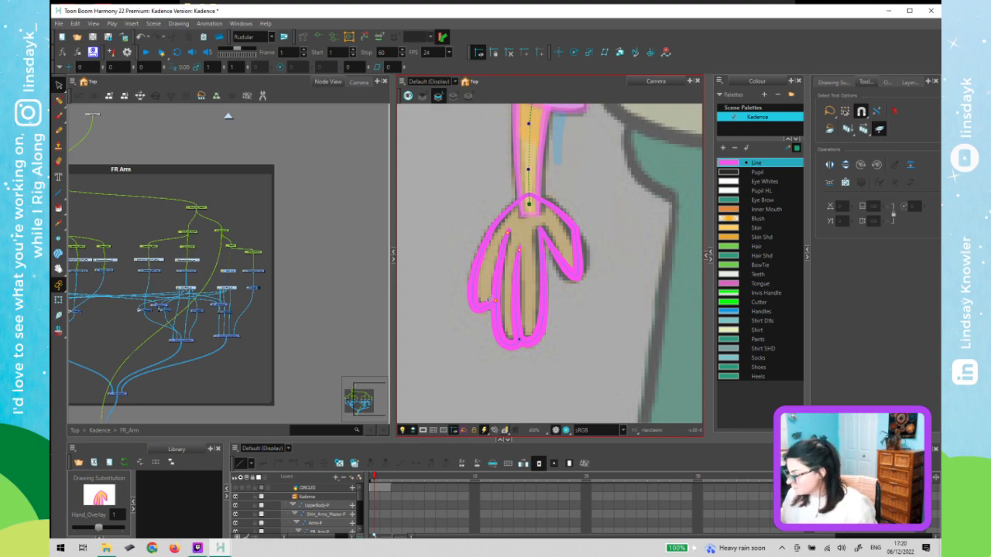
scroll(508, 284, up, 6)
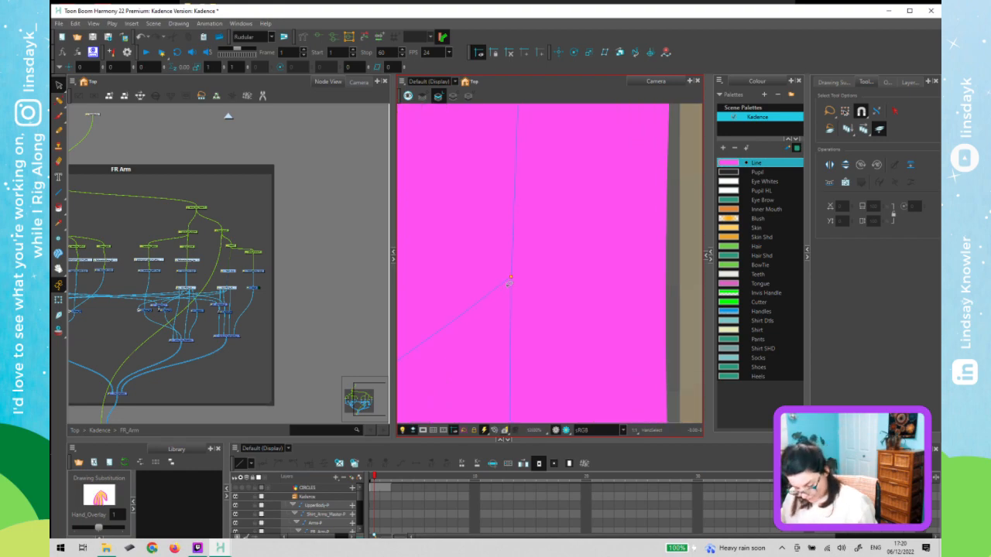
key(2)
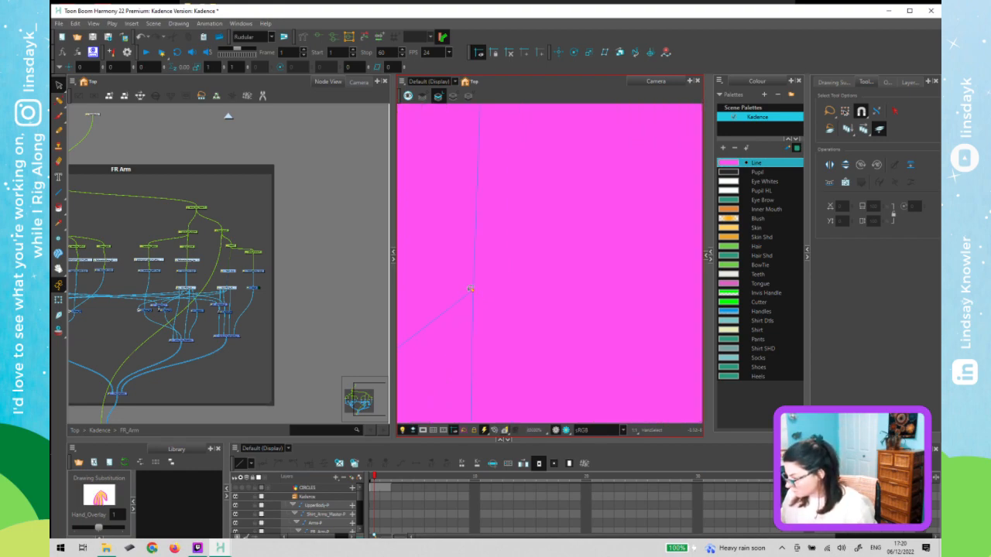
key(alt+q)
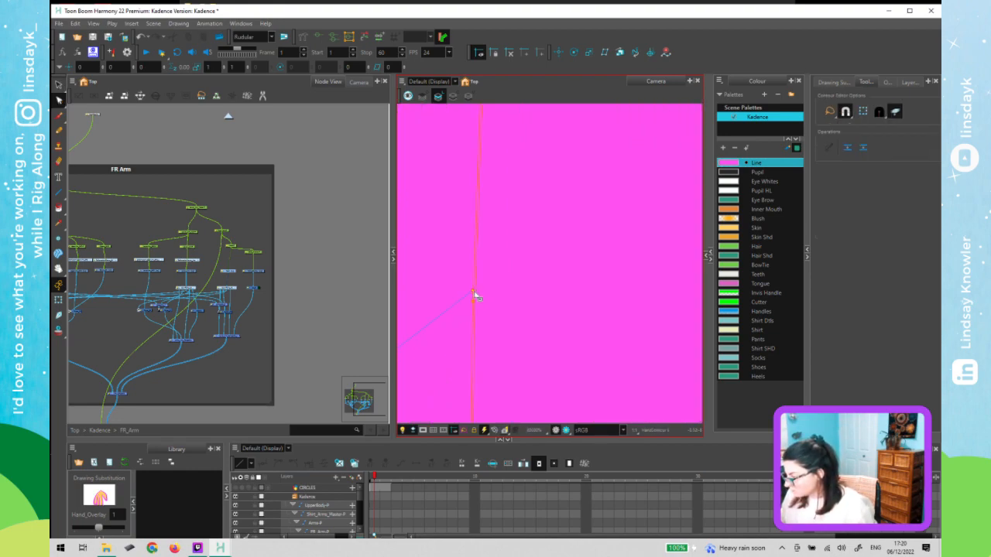
click(475, 296)
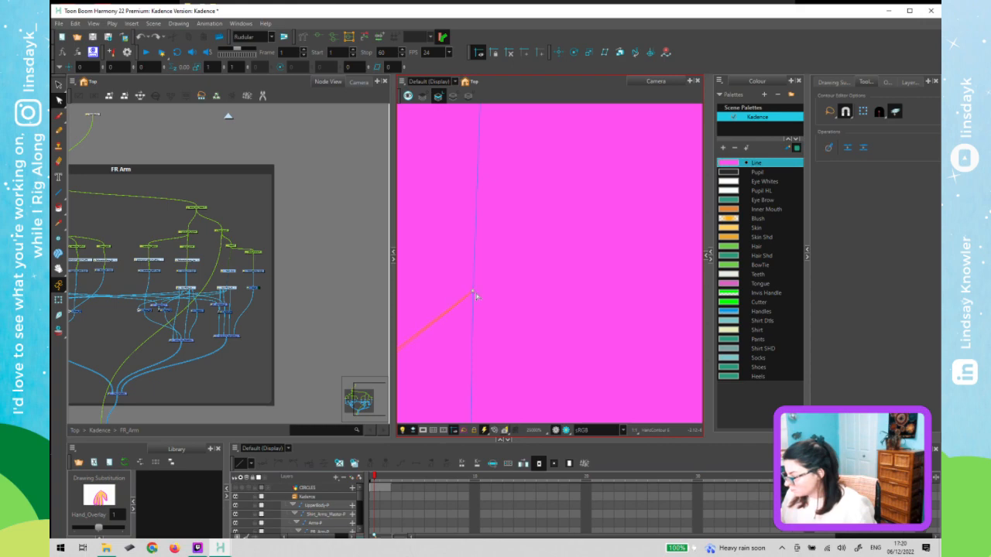
click(475, 296)
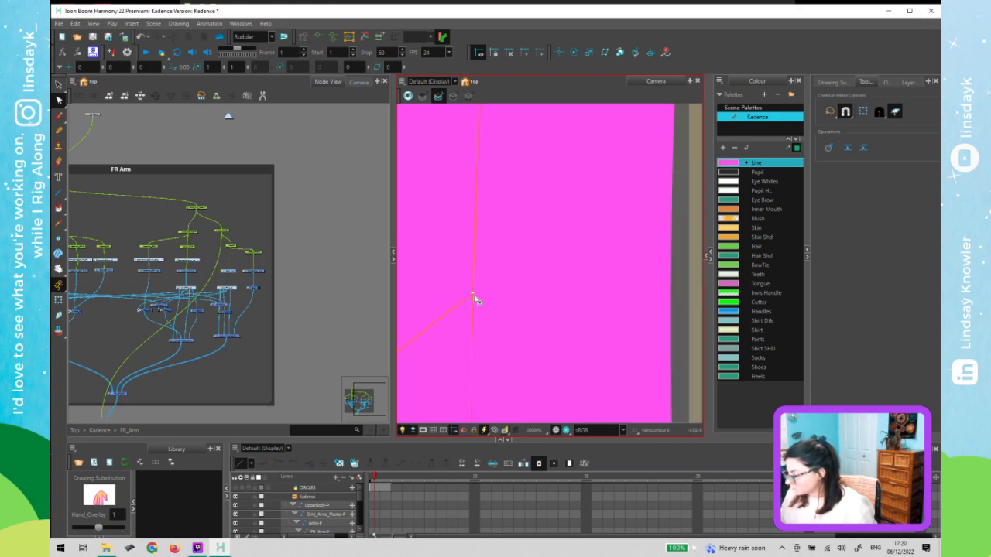
scroll(475, 296, down, 10)
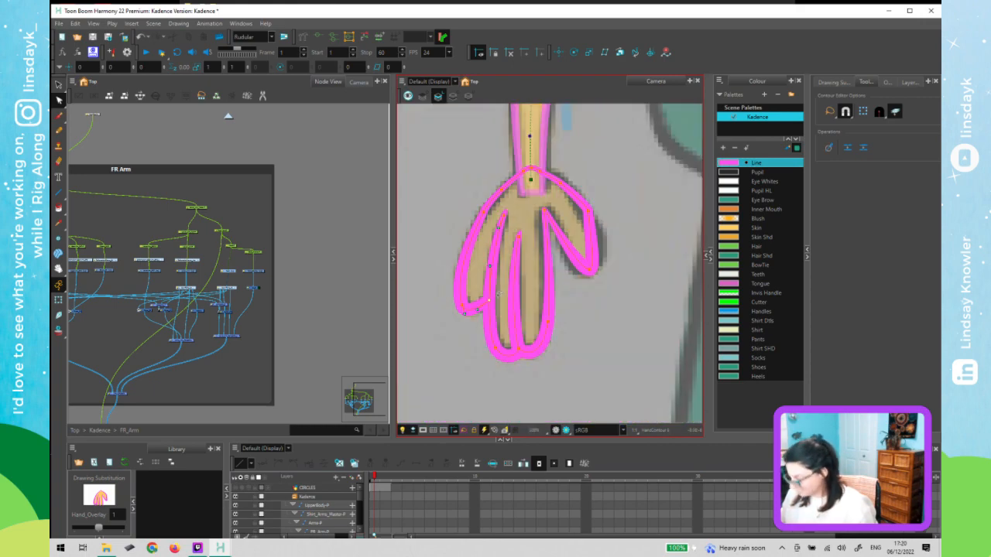
click(497, 295)
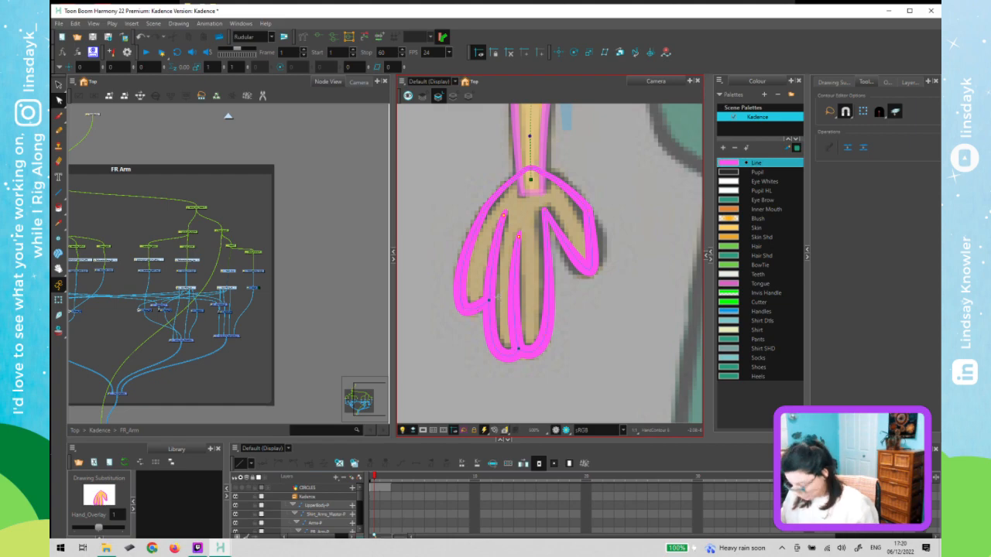
- Move the old hand fill aside on the Colour Art and paste the new hand fill shape in its place
key(ctrl+v)
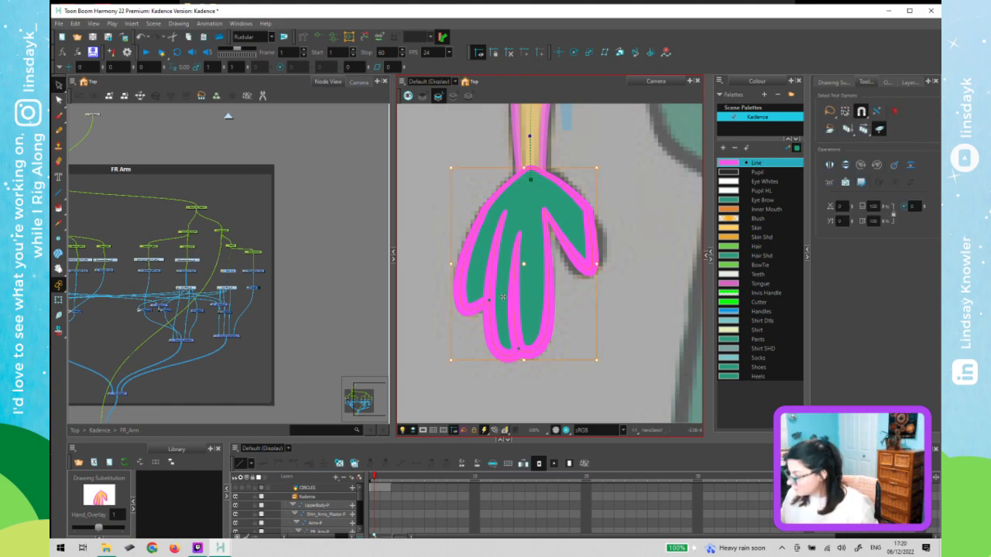
key(ctrl+z)
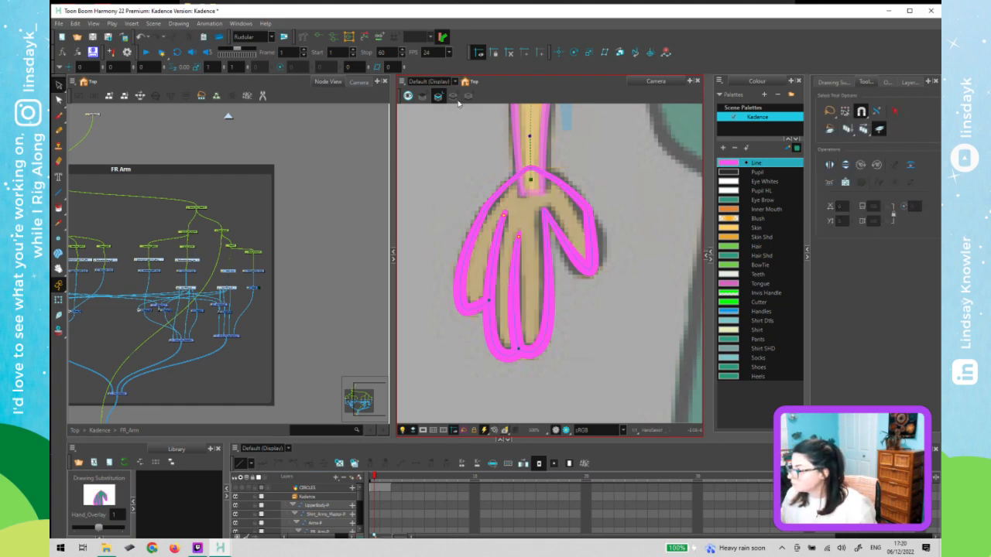
click(454, 96)
click(517, 237)
drag(518, 237, 614, 258)
key(ctrl+v)
key(d)
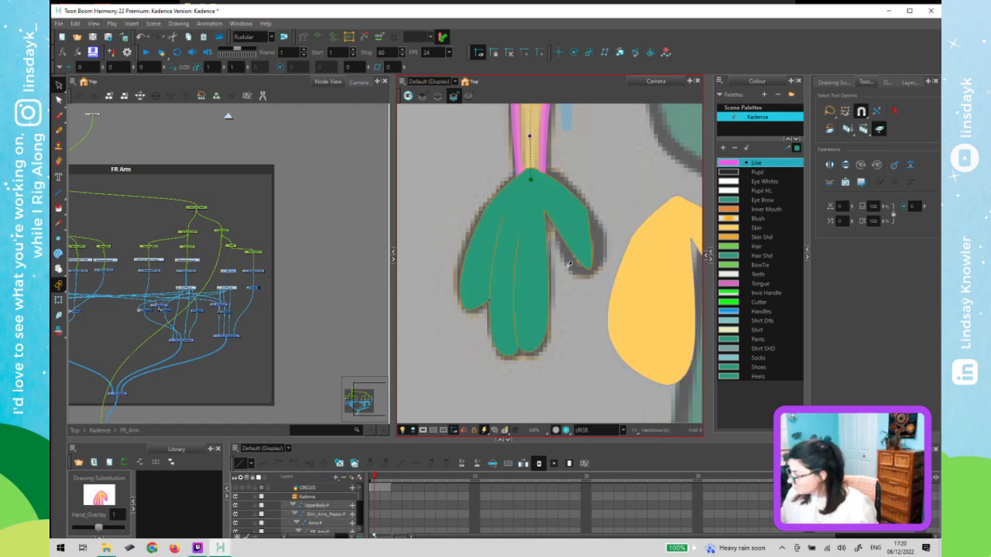
- Paint the new hand shape with the Skin colour sampled from the old fill, and delete the old fill
click(658, 270)
key(i)
click(524, 264)
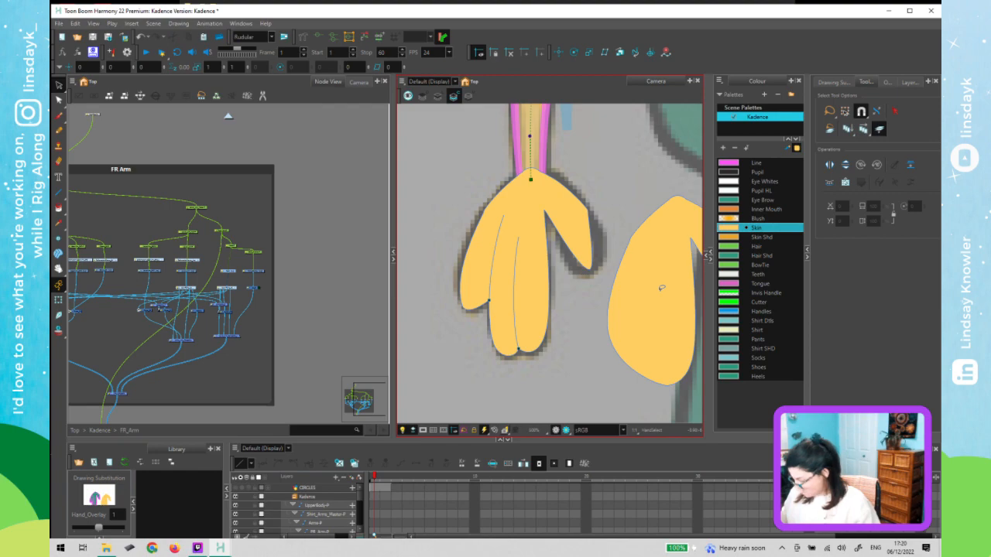
click(659, 288)
key(Delete)
- Save the scene and compare the hand drawings on both arms by selecting each hand in turn
key(shift+t)
key(alt+s)
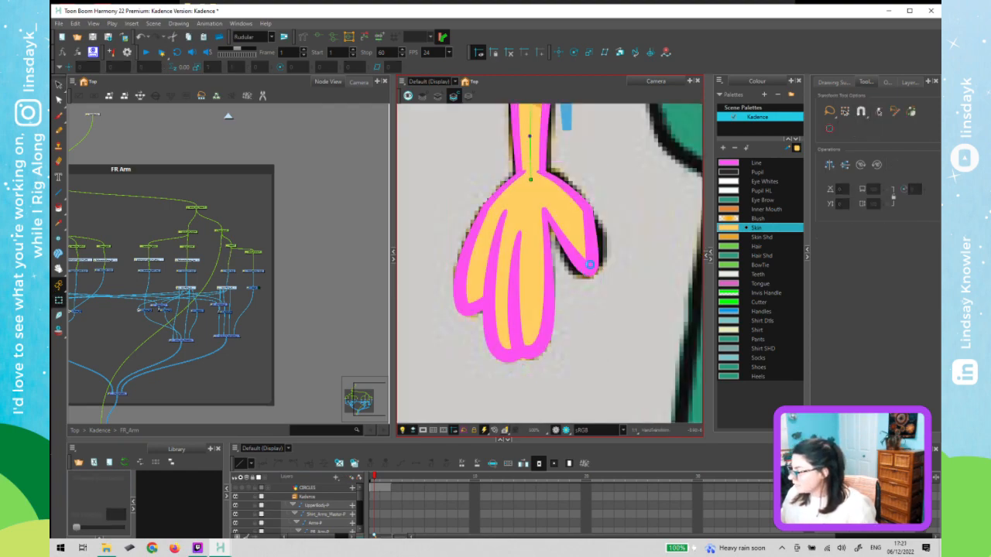
scroll(584, 248, down, 5)
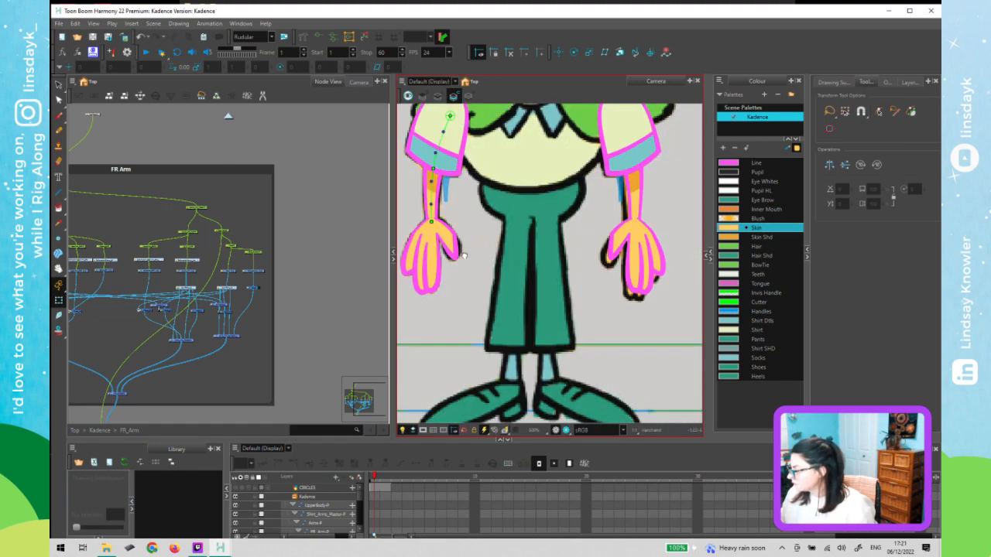
drag(464, 256, 495, 253)
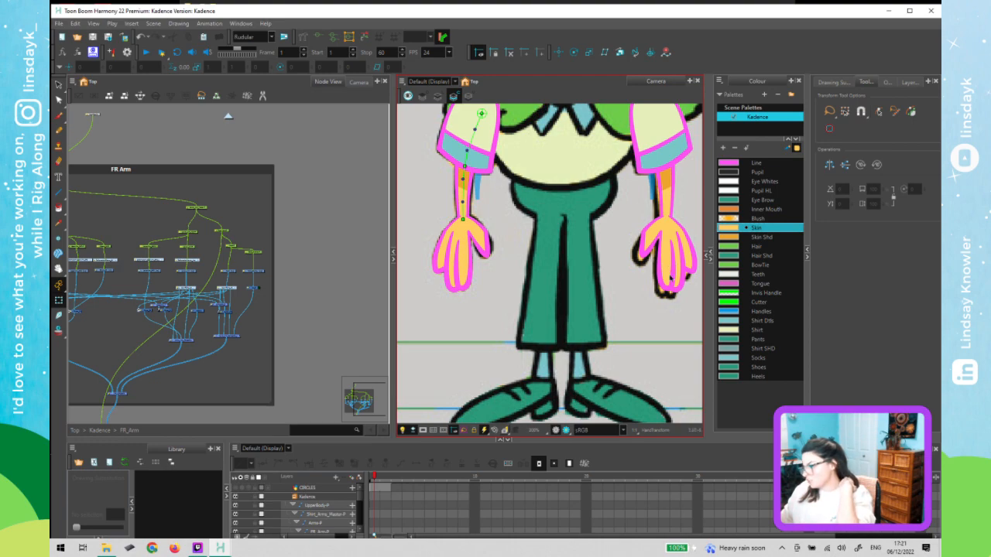
click(660, 266)
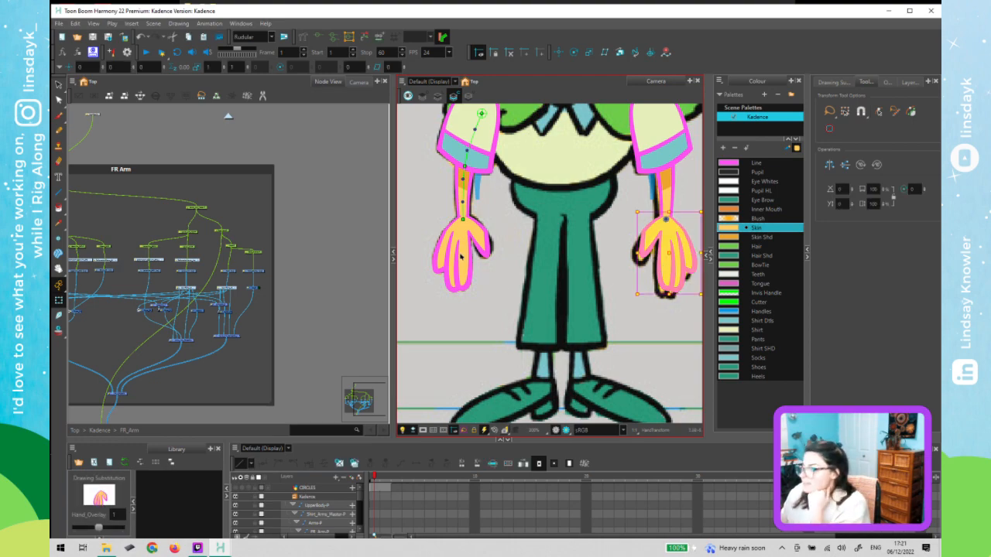
click(460, 255)
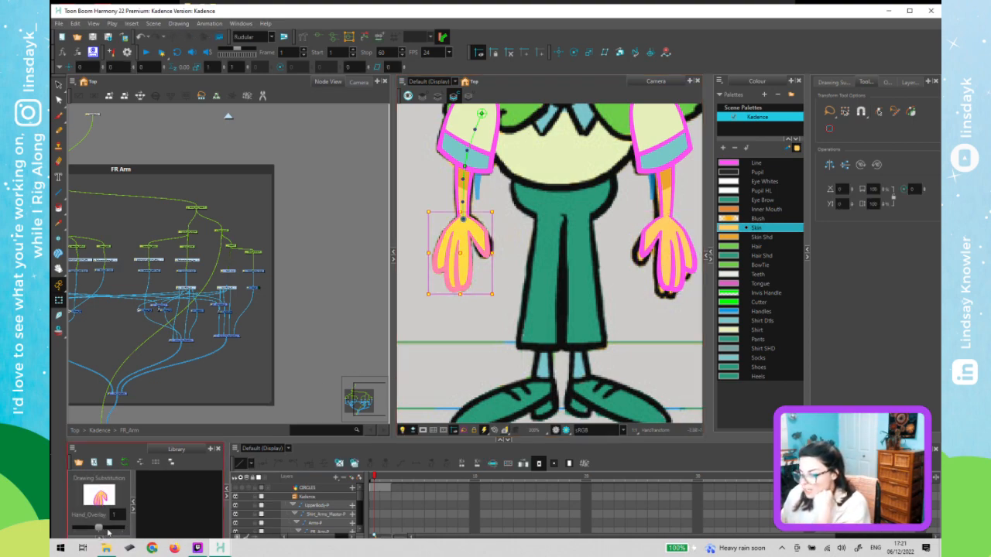
click(682, 255)
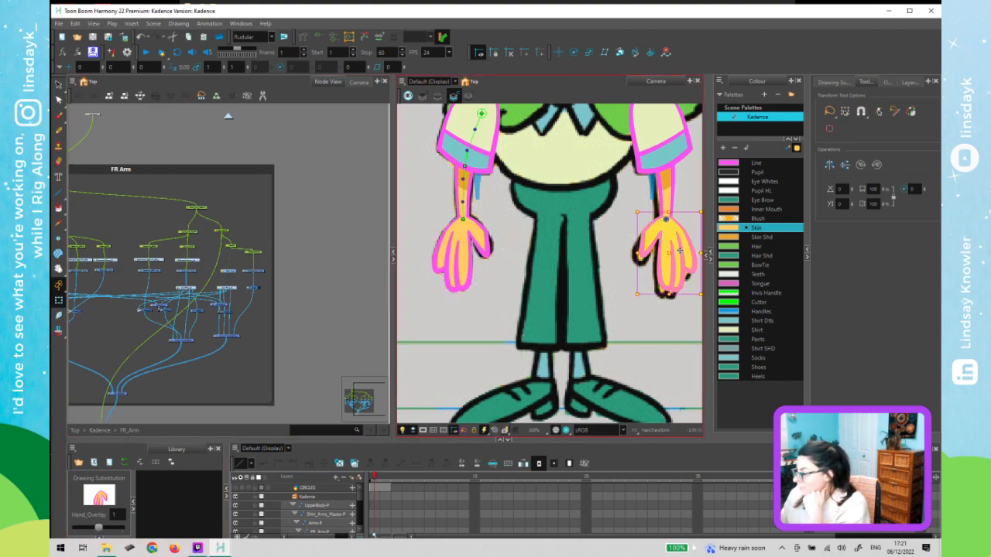
click(457, 275)
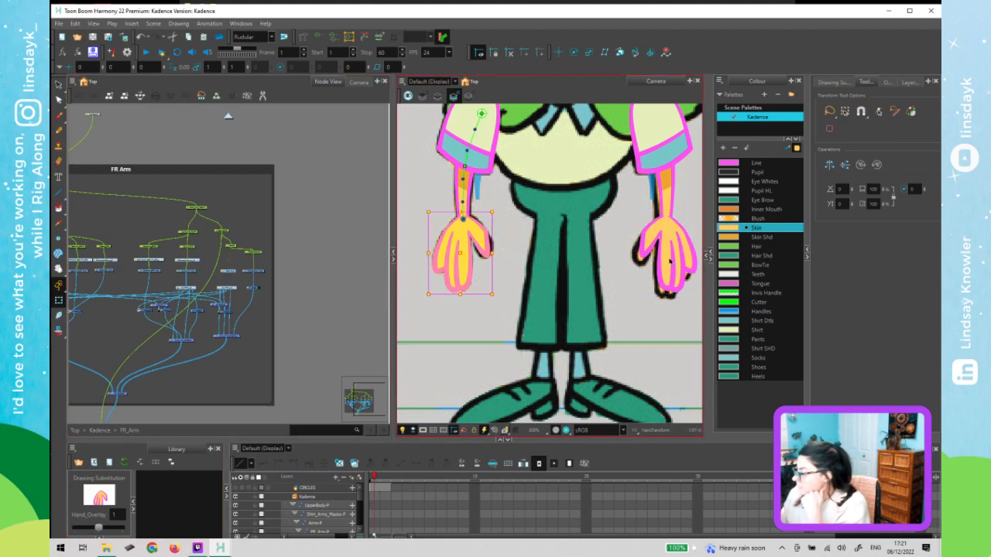
click(670, 260)
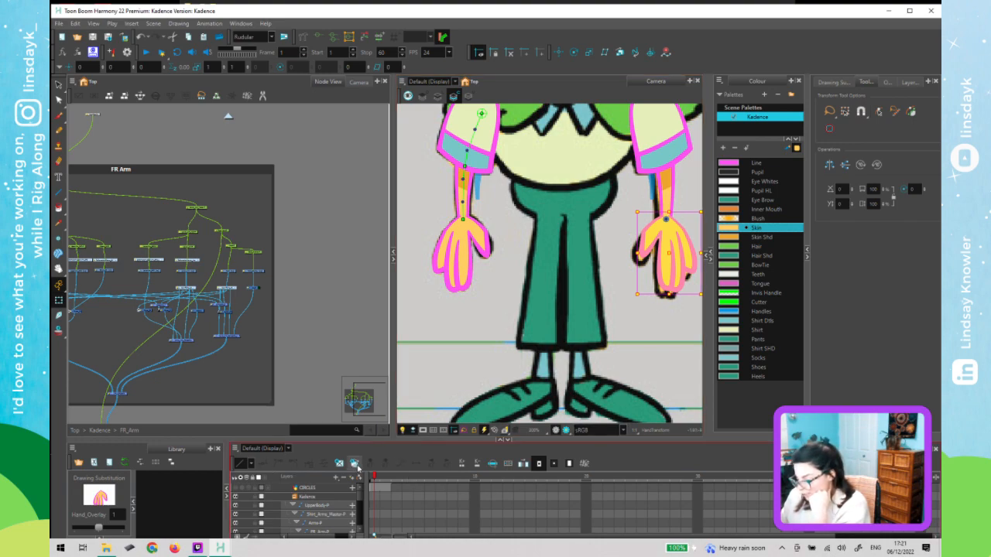
- Duplicate the opposite arm's hand drawing and stretch the copy's fingers down past the trouser hem, across all art layers
key(])
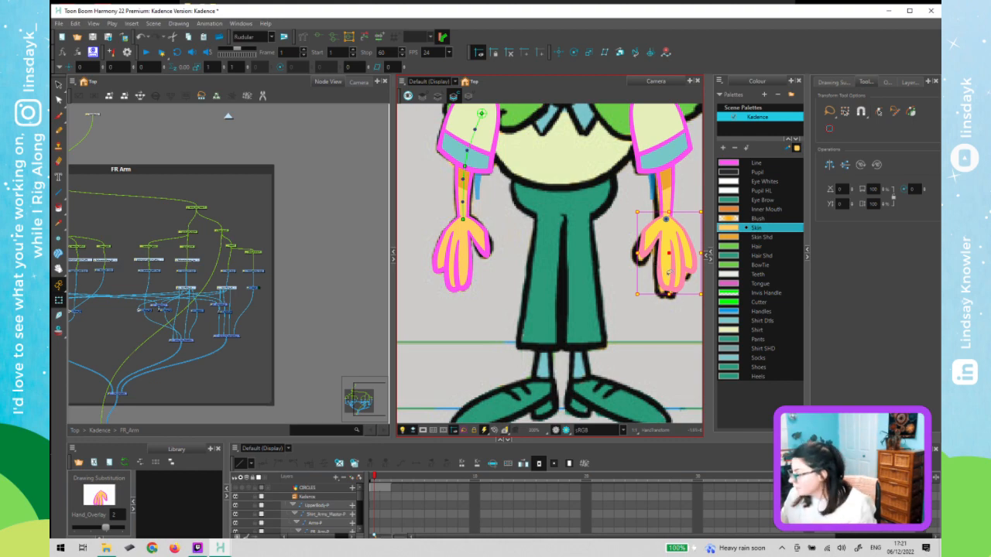
key(alt+q)
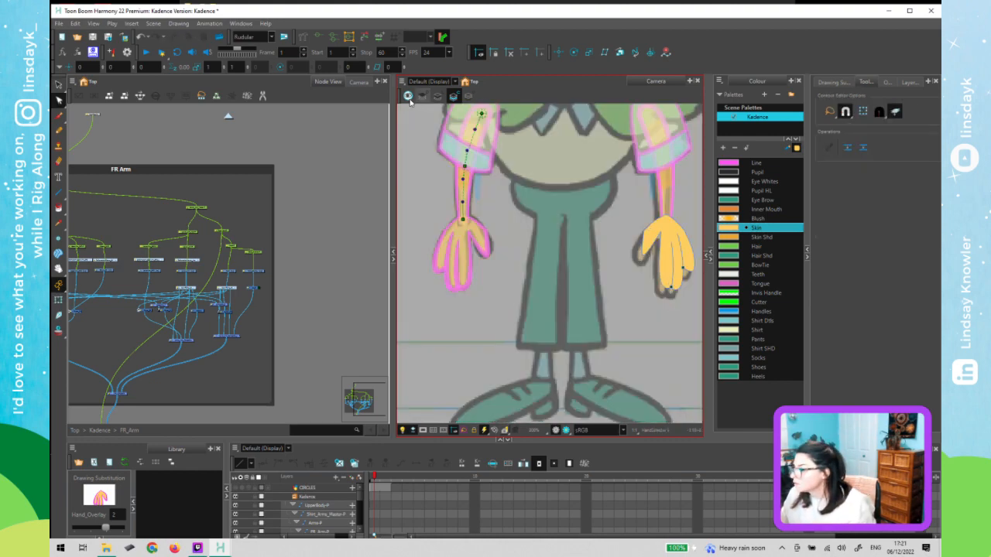
click(407, 96)
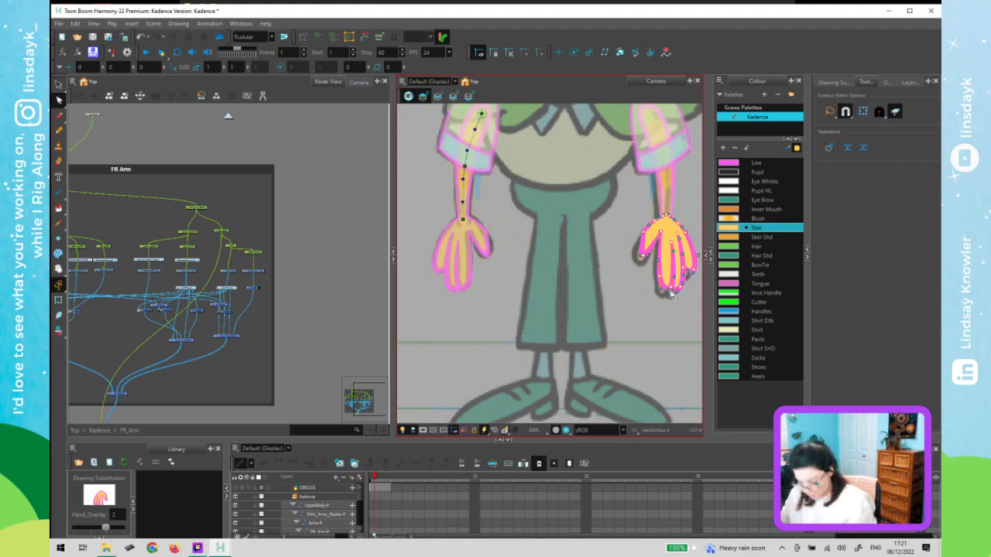
key(alt+s)
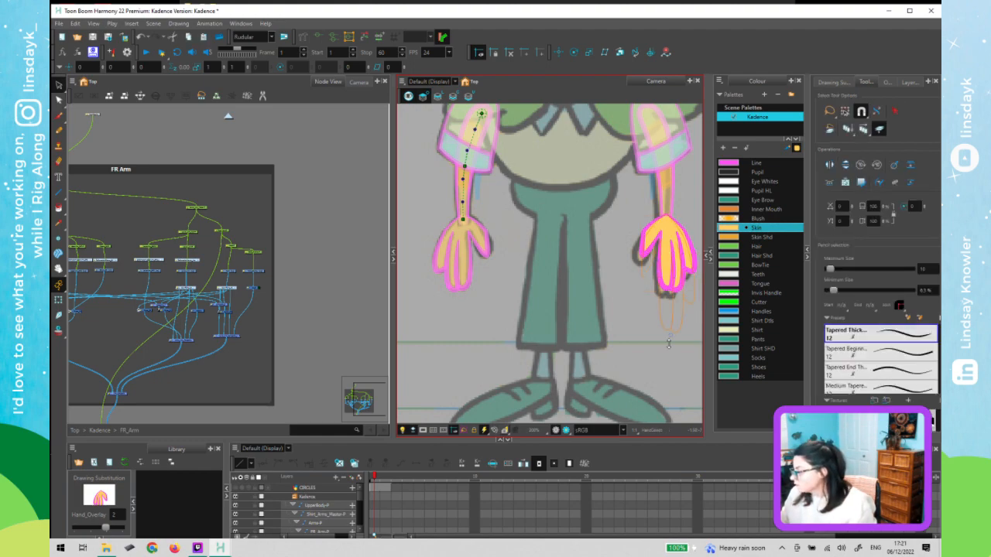
drag(669, 343, 668, 343)
key(shift+t)
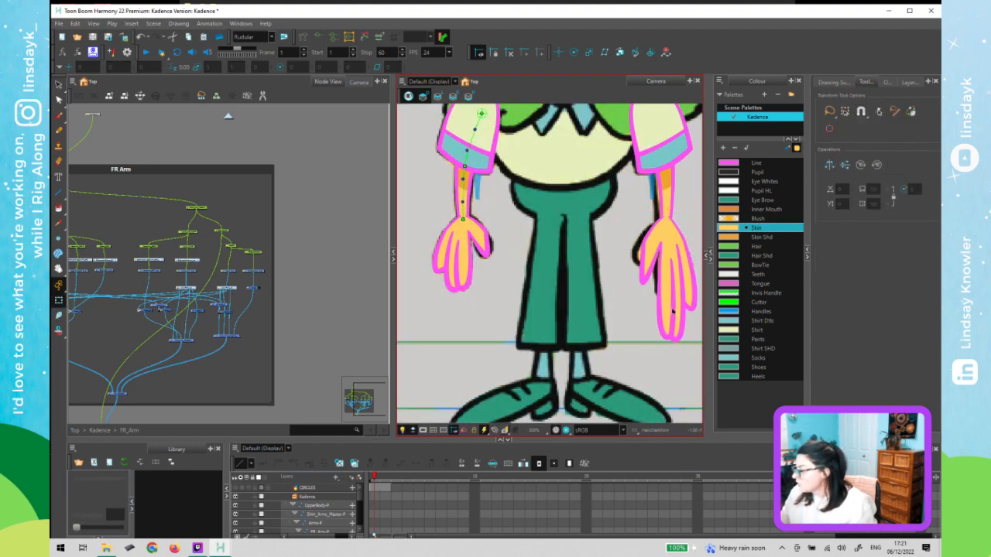
- Switch the FR_Arm hand's drawing substitution to 2, the stretched hand drawing
click(461, 259)
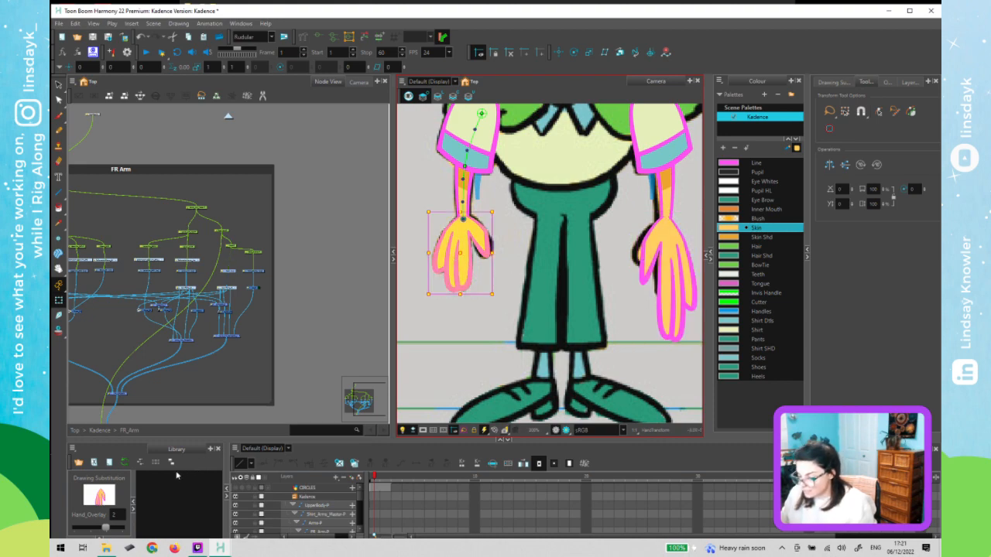
drag(104, 527, 92, 527)
click(250, 411)
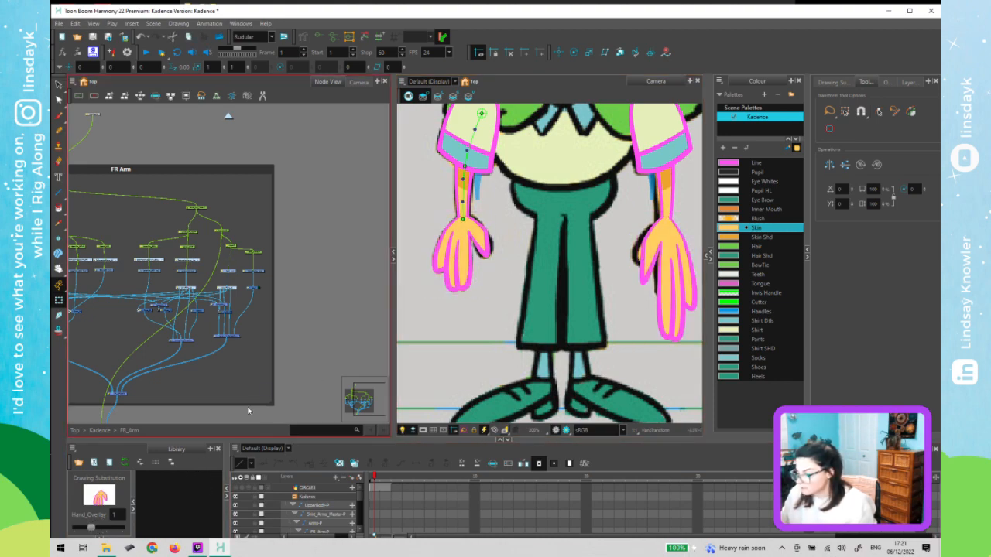
click(437, 279)
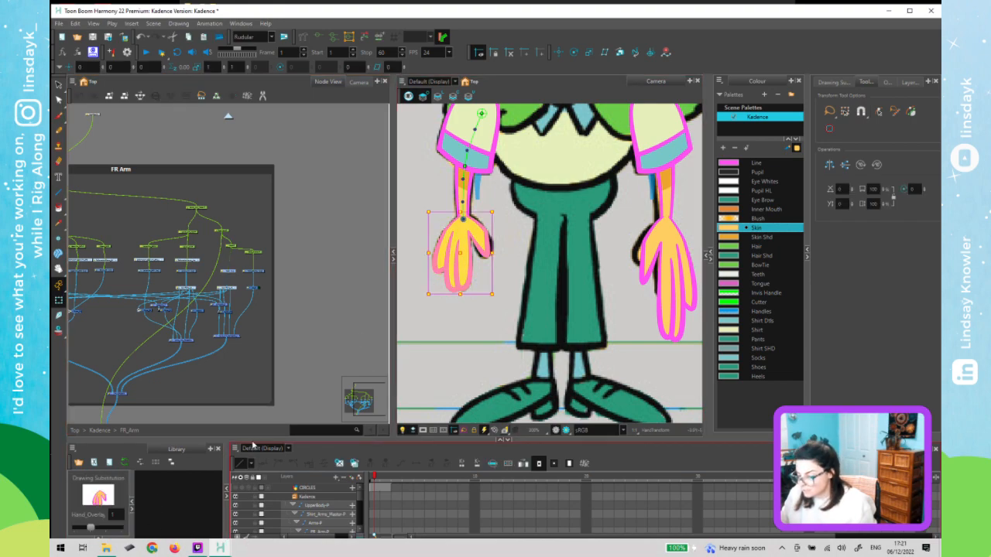
click(106, 528)
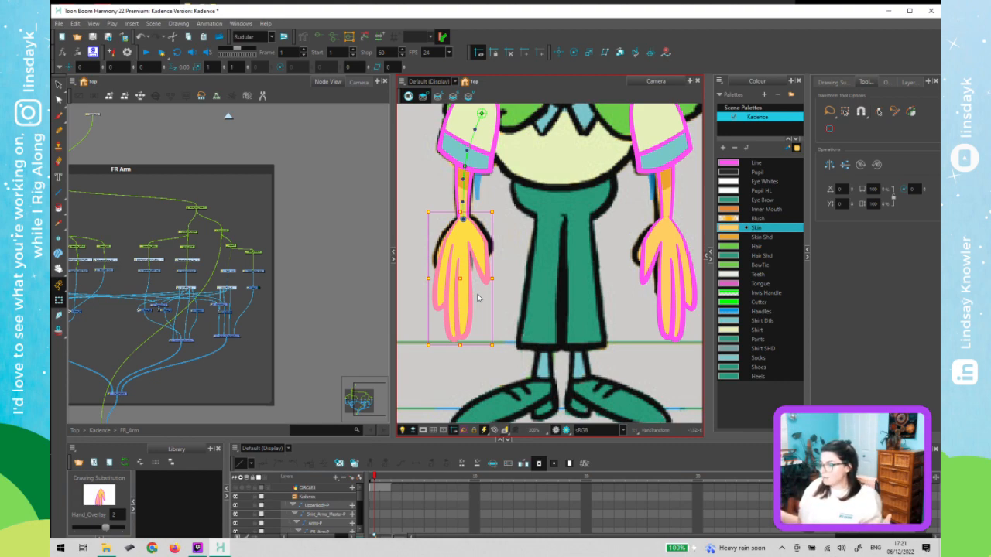
- Switch the FR_Arm hand's drawing substitution back to 1 and check the hand on the opposite arm
key([)
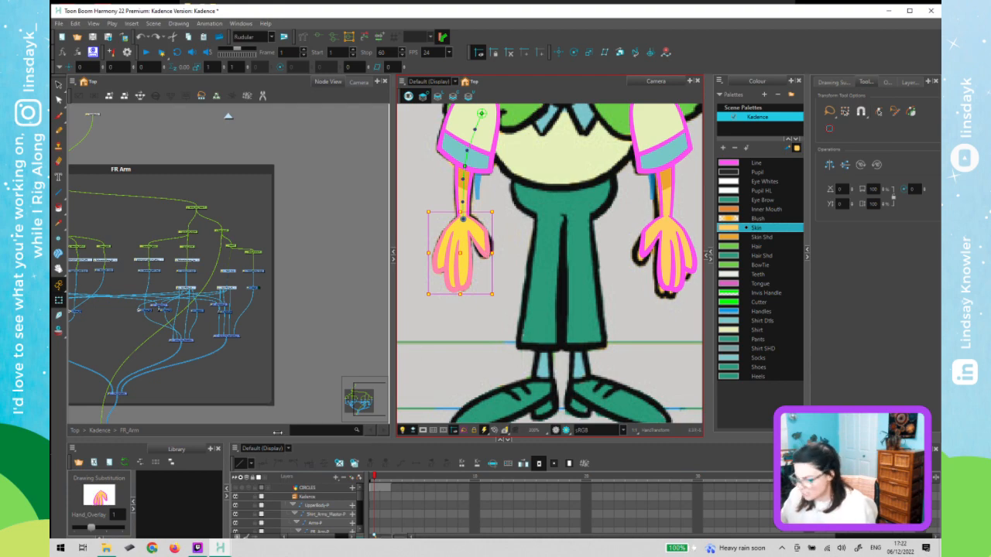
click(111, 529)
click(92, 529)
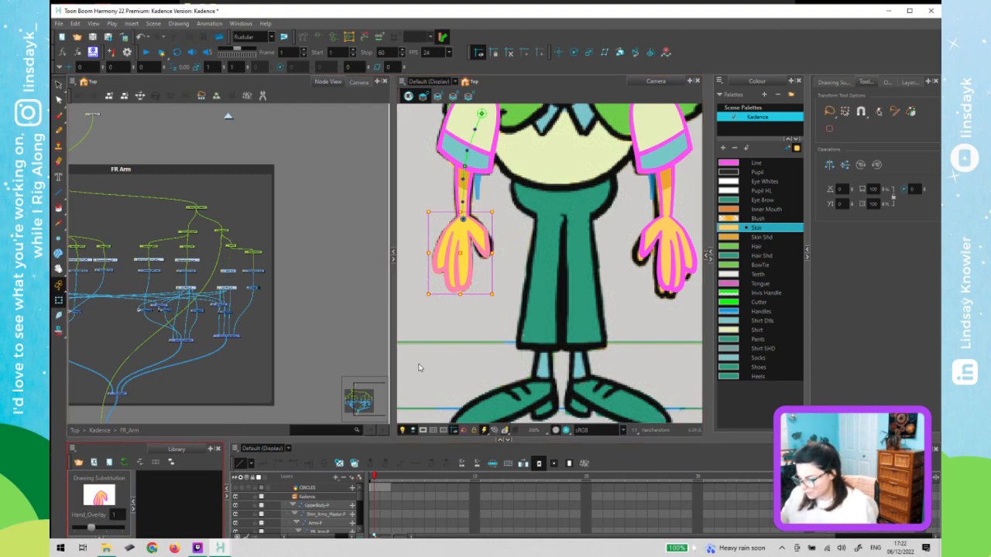
key(ctrl+z)
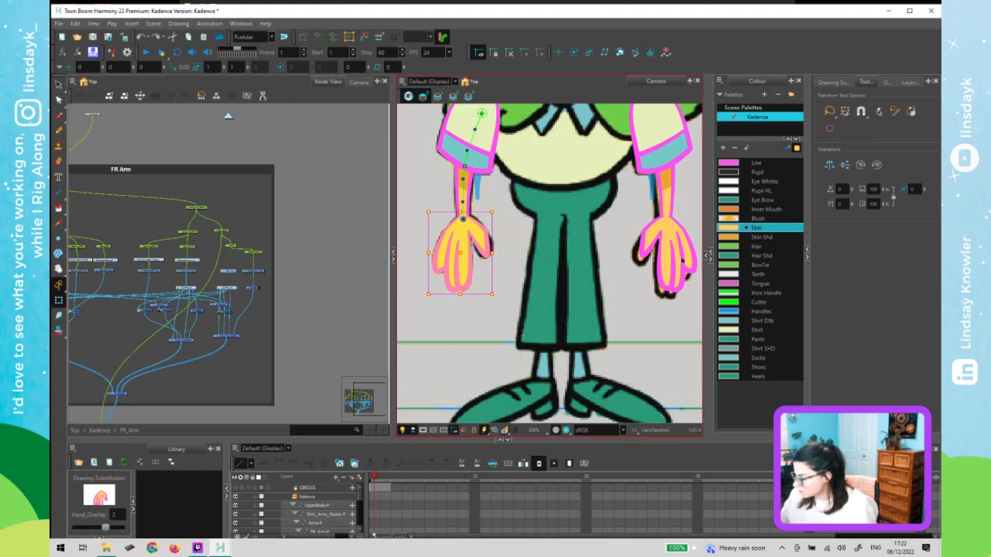
click(674, 268)
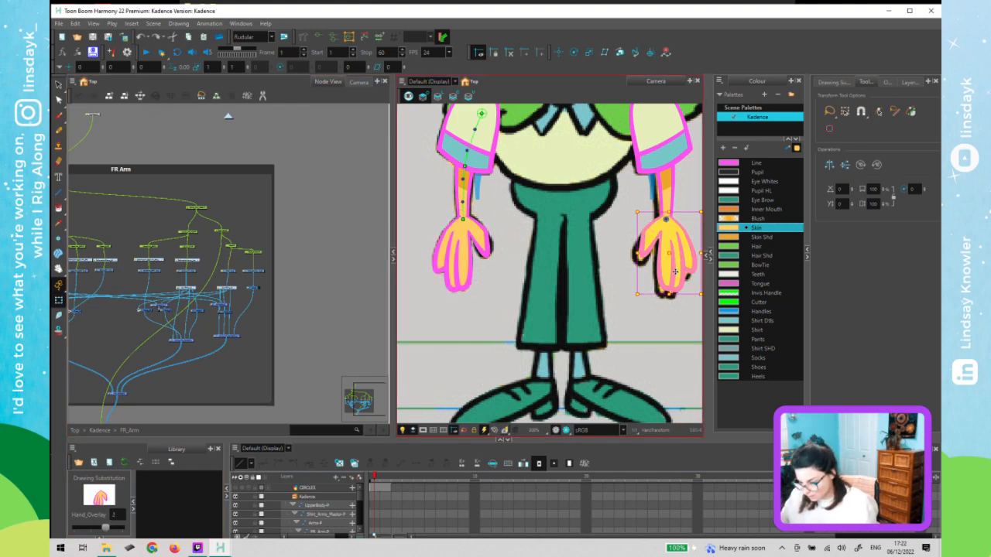
- Round the tip of the FR_Arm hand's thumb by reshaping its line with the Contour Editor
click(487, 252)
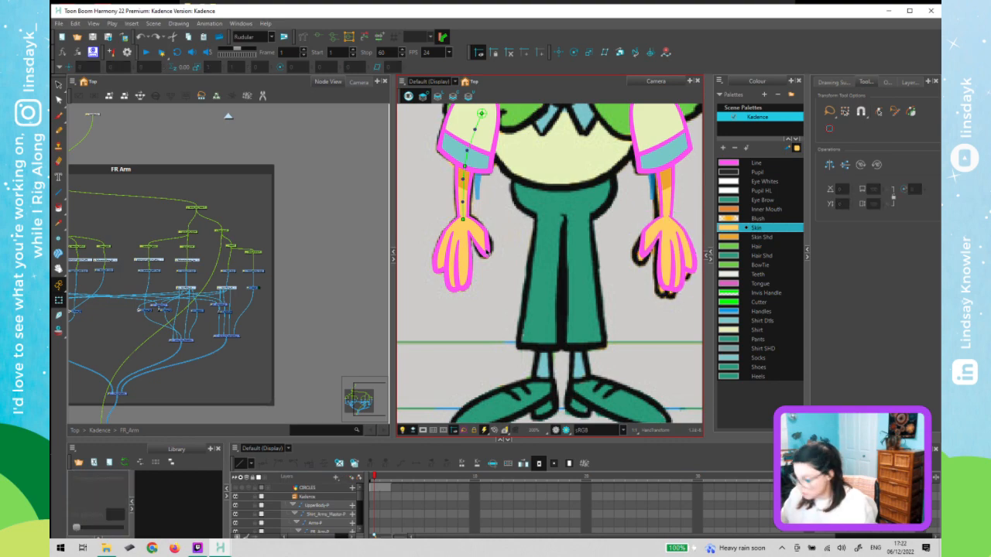
key(alt+q)
scroll(486, 249, up, 5)
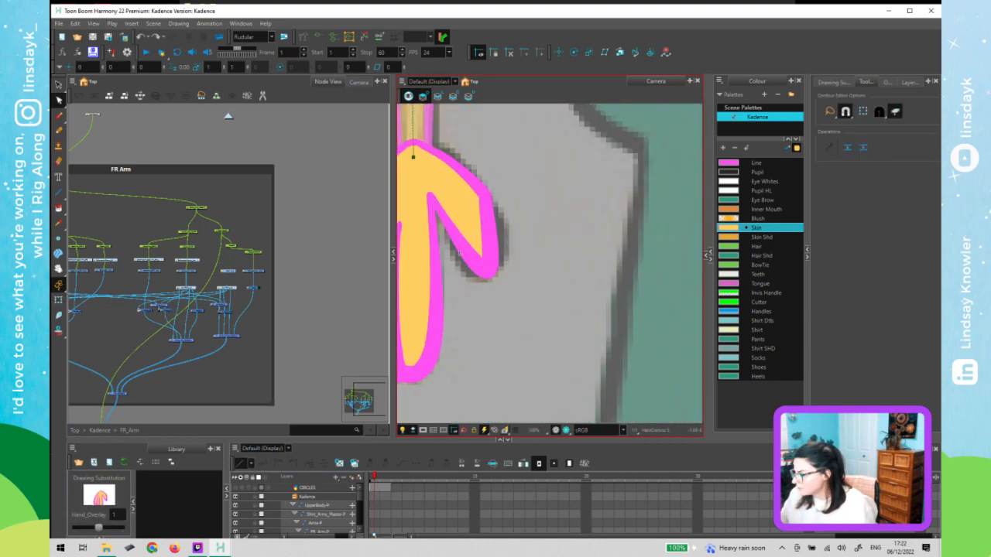
click(497, 271)
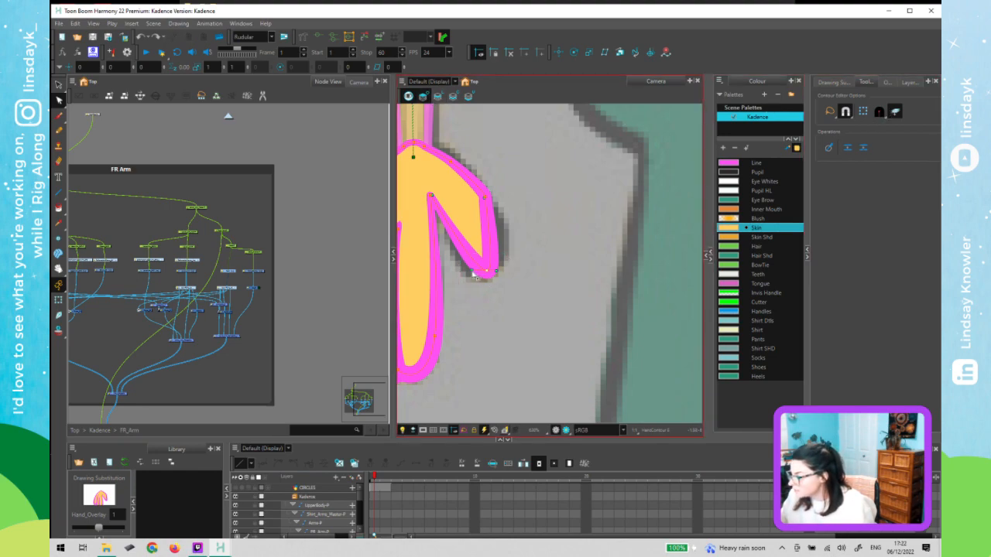
drag(451, 283, 450, 279)
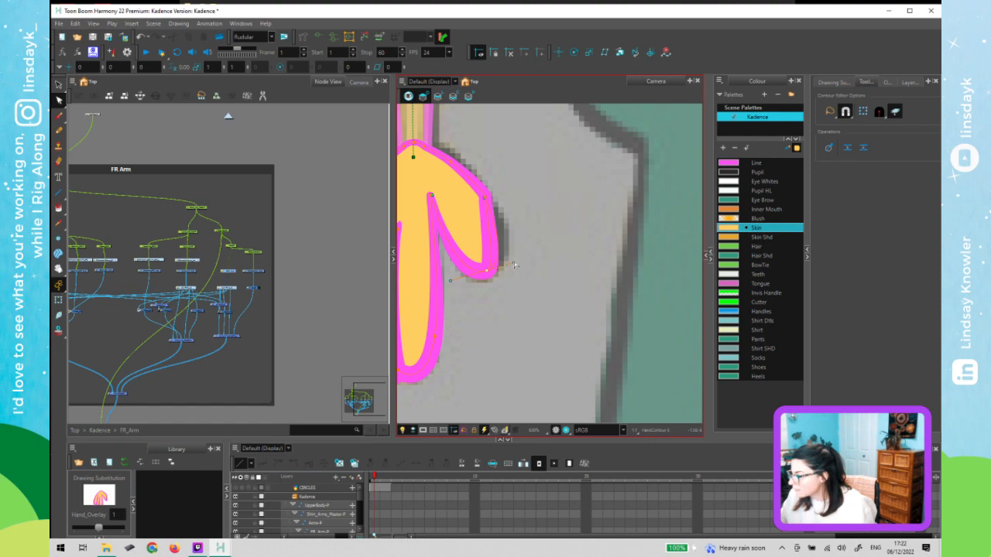
- Smooth the corner on the thumb's outer line and refine the curve up to the wrist by adjusting its Bezier handles
scroll(484, 203, up, 2)
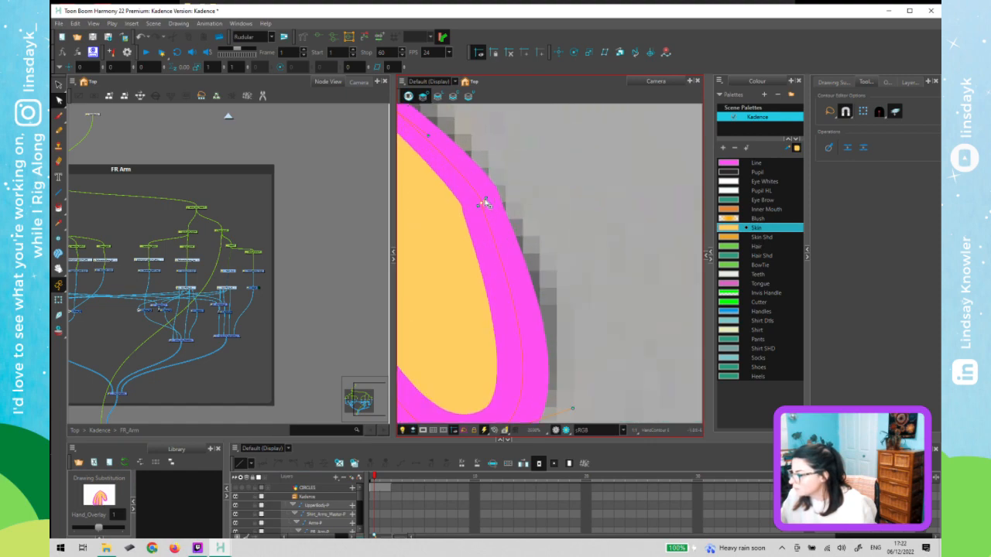
scroll(485, 204, up, 1)
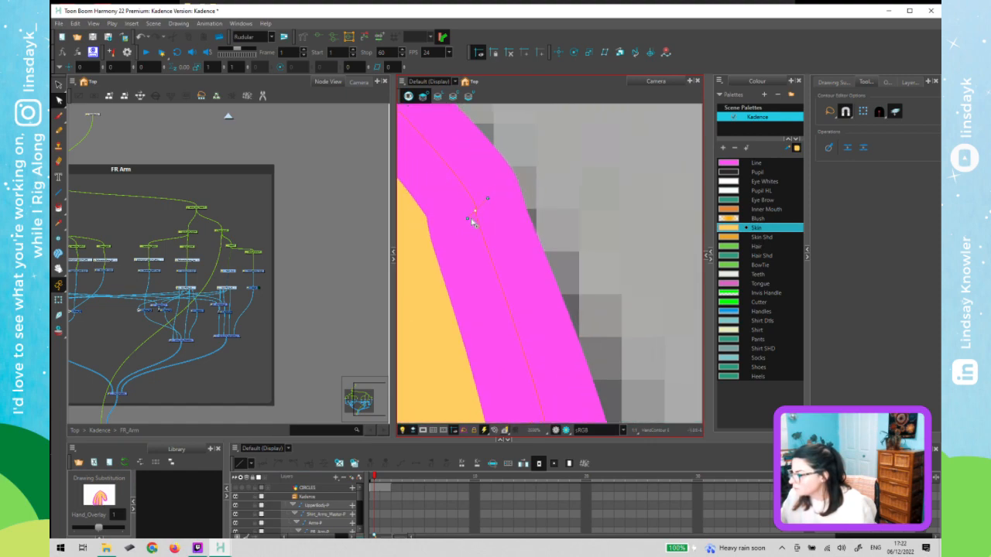
drag(488, 252, 491, 259)
scroll(491, 256, down, 4)
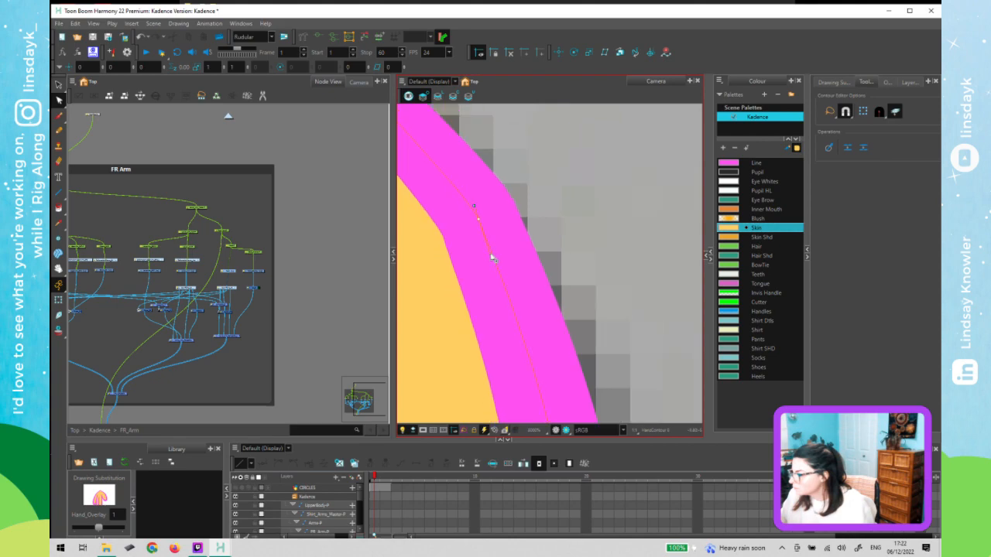
scroll(487, 236, up, 1)
scroll(489, 231, up, 1)
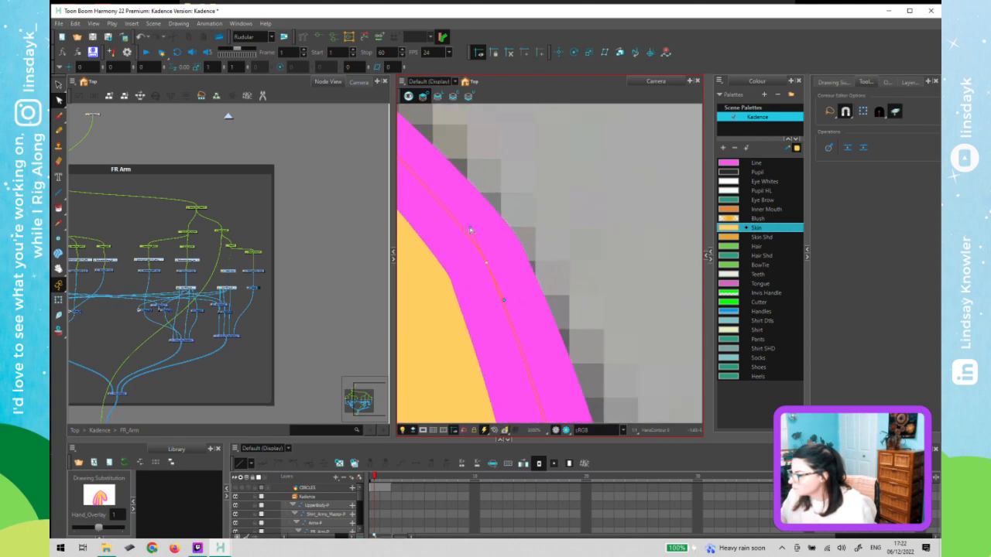
scroll(495, 294, down, 6)
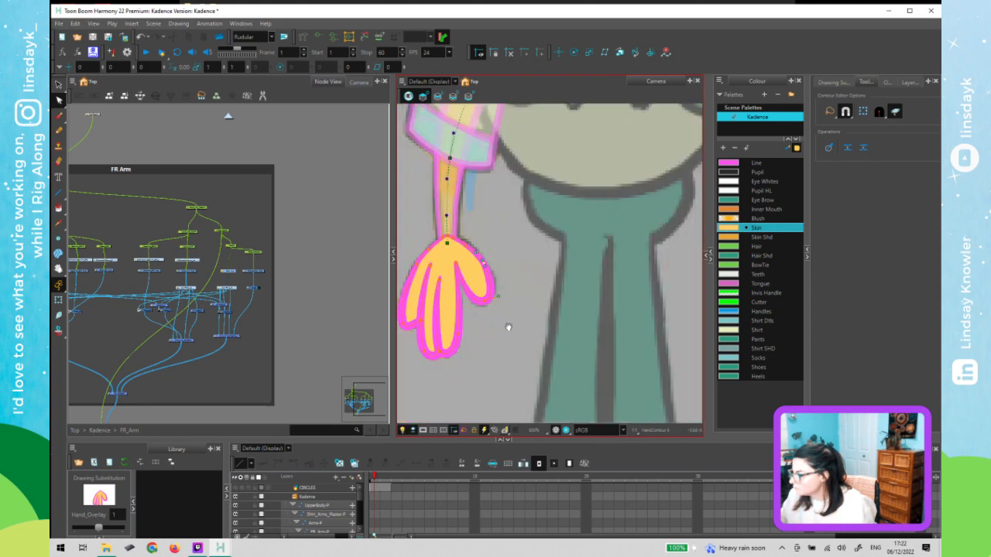
drag(532, 325, 559, 315)
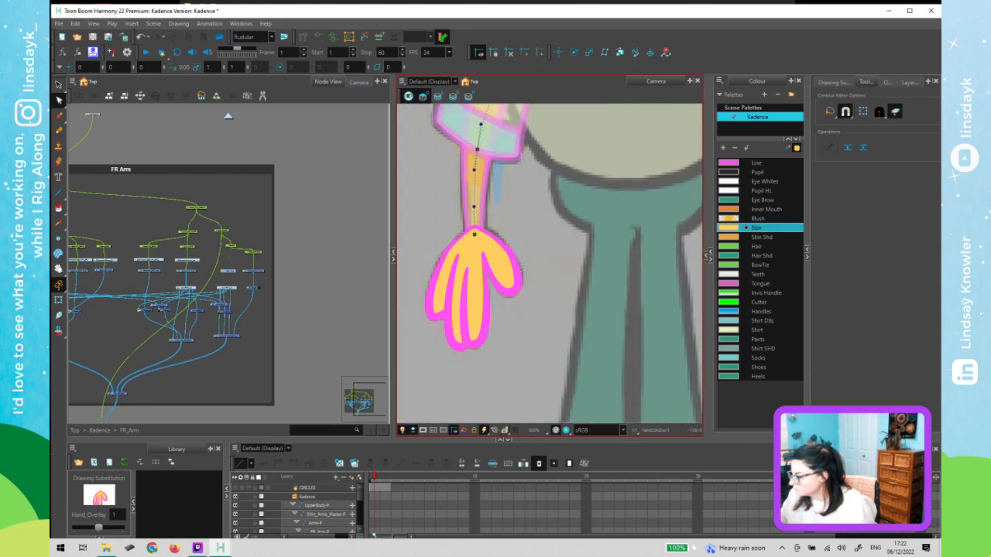
scroll(527, 256, up, 2)
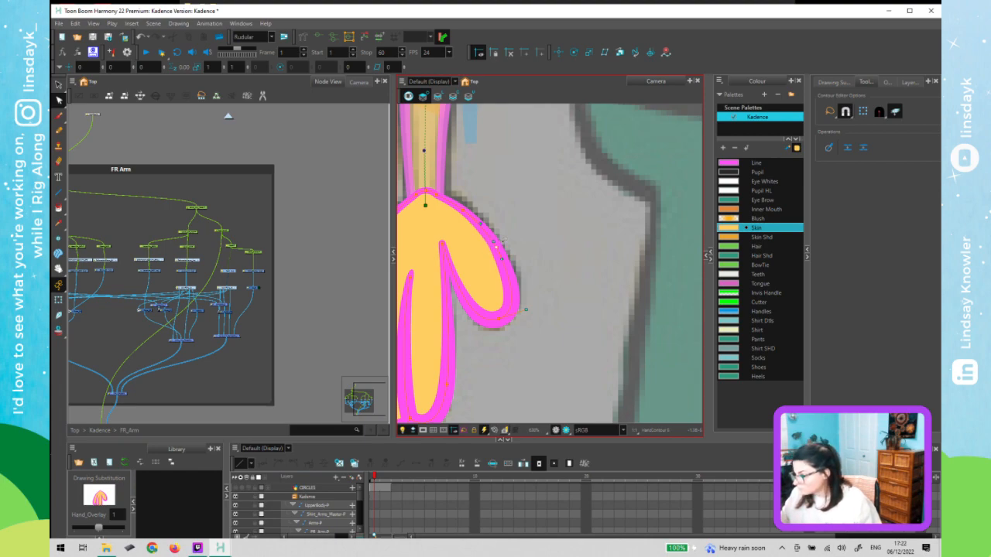
click(459, 222)
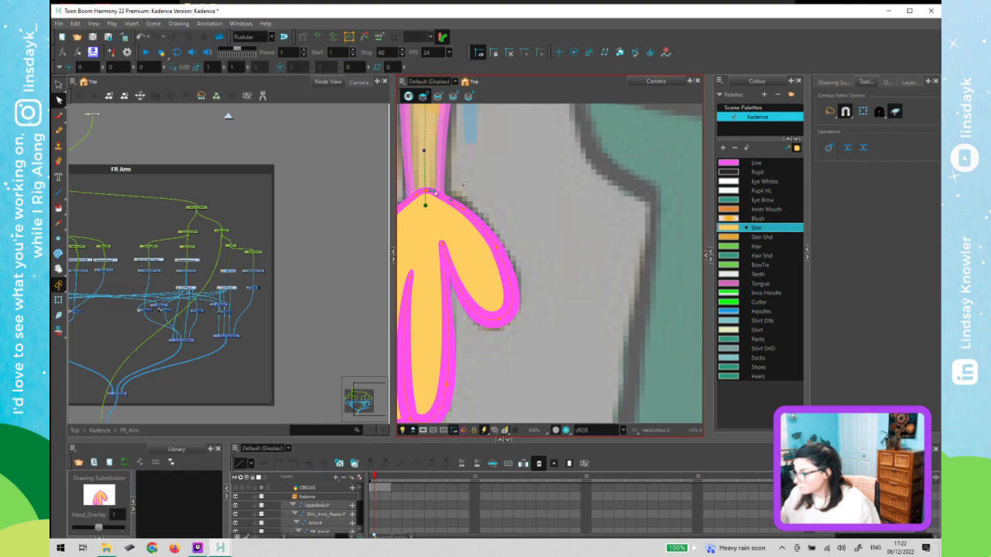
- Smooth the kink in the hand's outer line on the little-finger side by adjusting the point's Bezier handles
drag(421, 226, 526, 208)
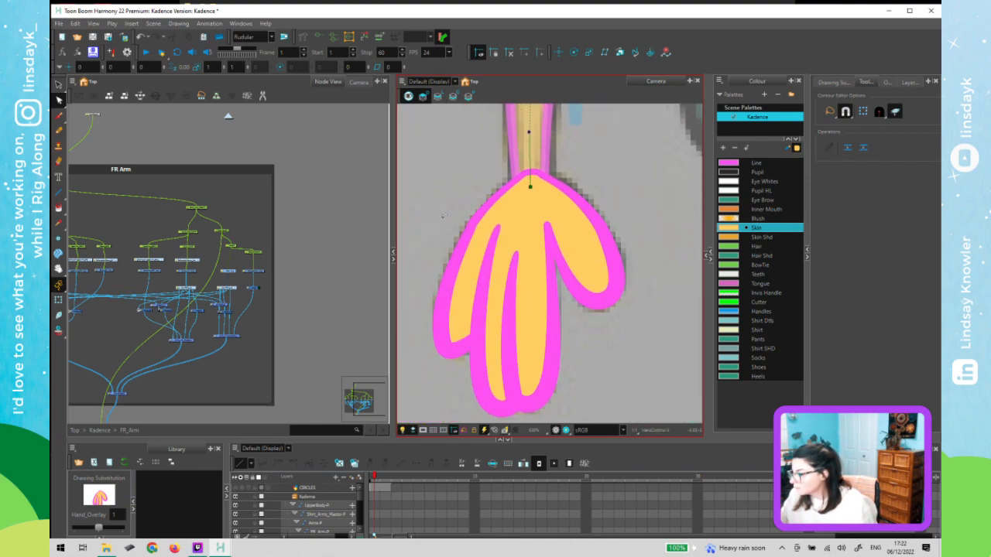
scroll(479, 225, up, 3)
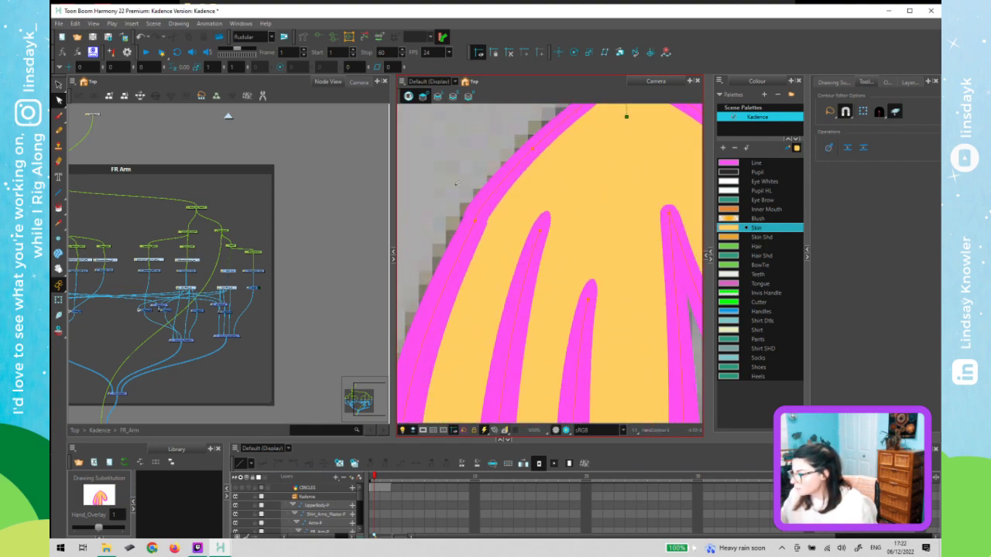
click(475, 219)
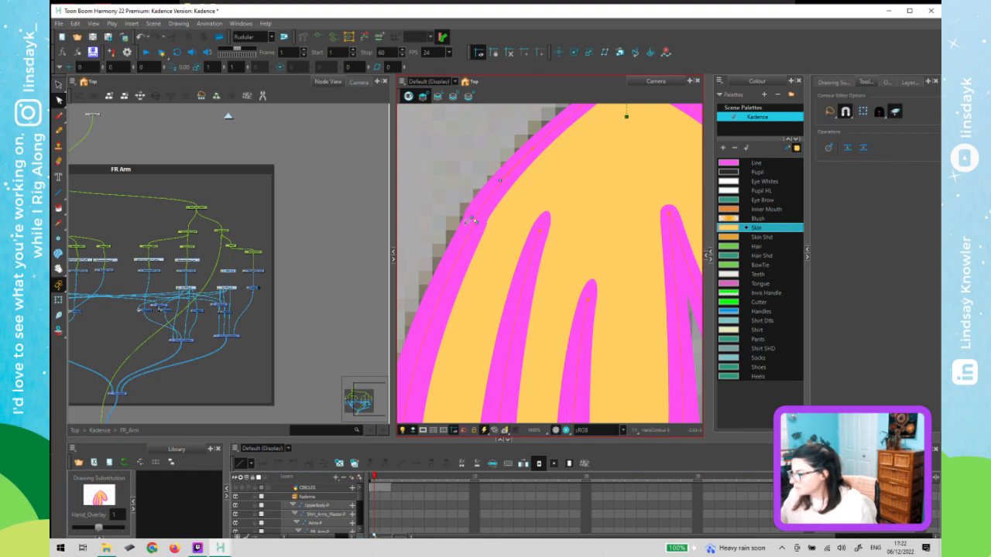
scroll(470, 221, up, 1)
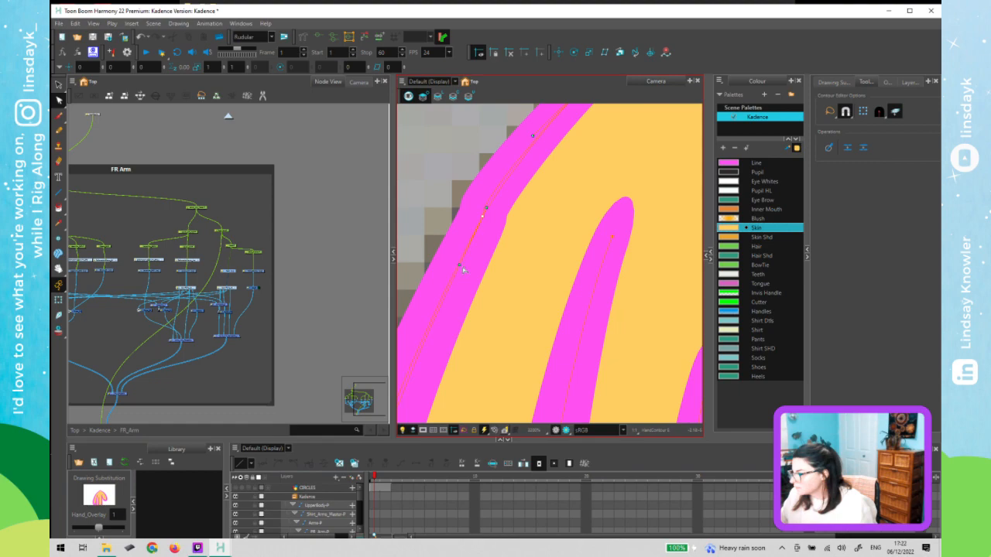
drag(457, 270, 457, 268)
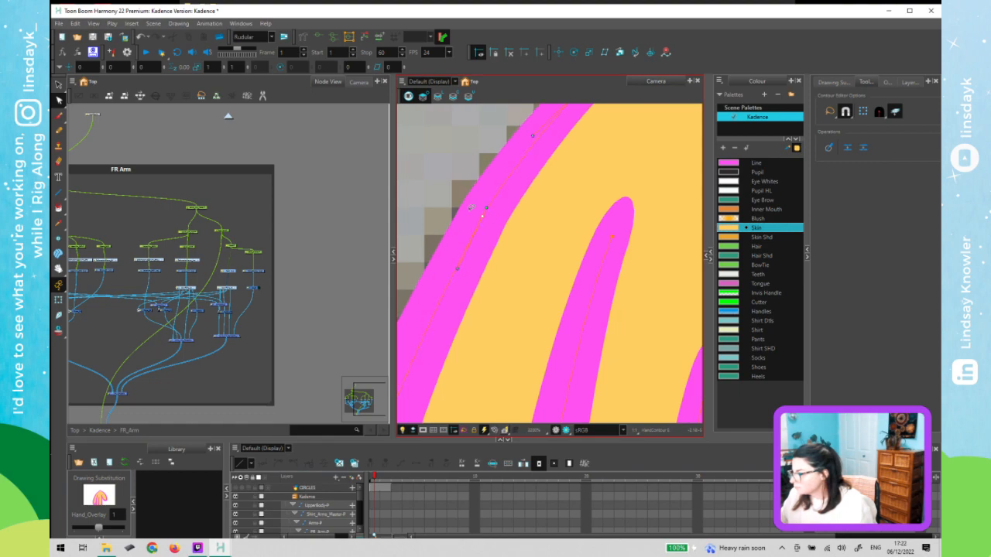
scroll(440, 216, down, 3)
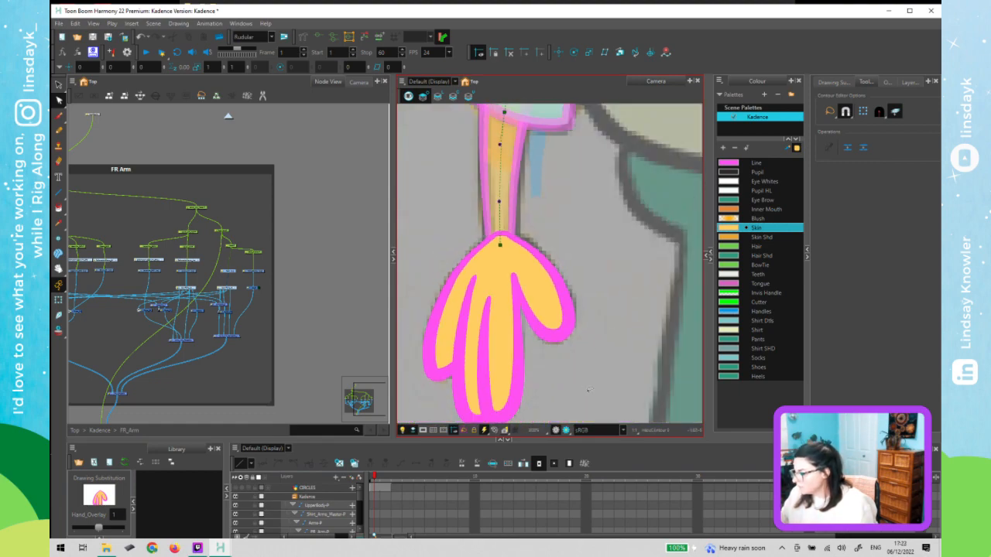
- Return to the Transform tool and inspect both reshaped hands against the whole character, checking frame 2 as well
key(shift+t)
scroll(583, 389, down, 3)
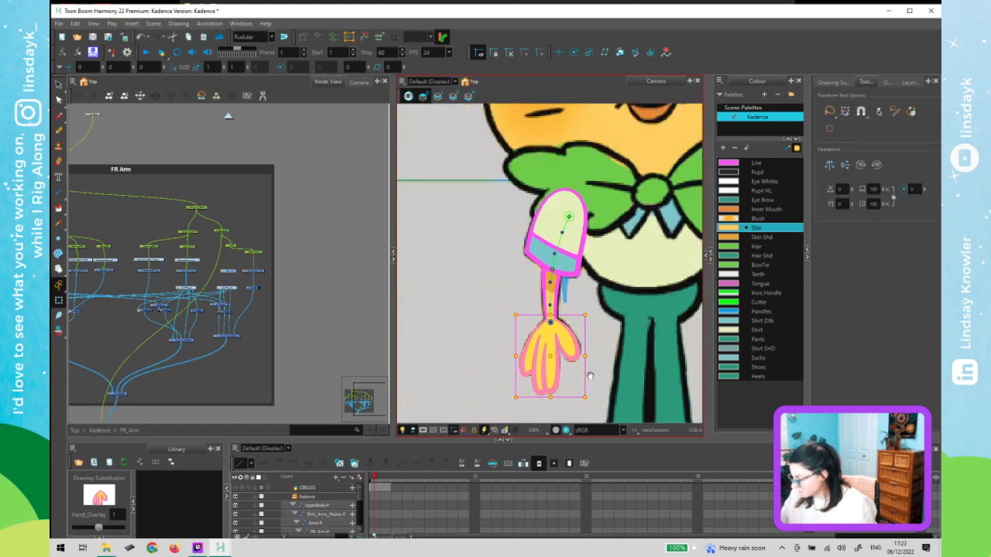
drag(462, 343, 451, 339)
click(594, 344)
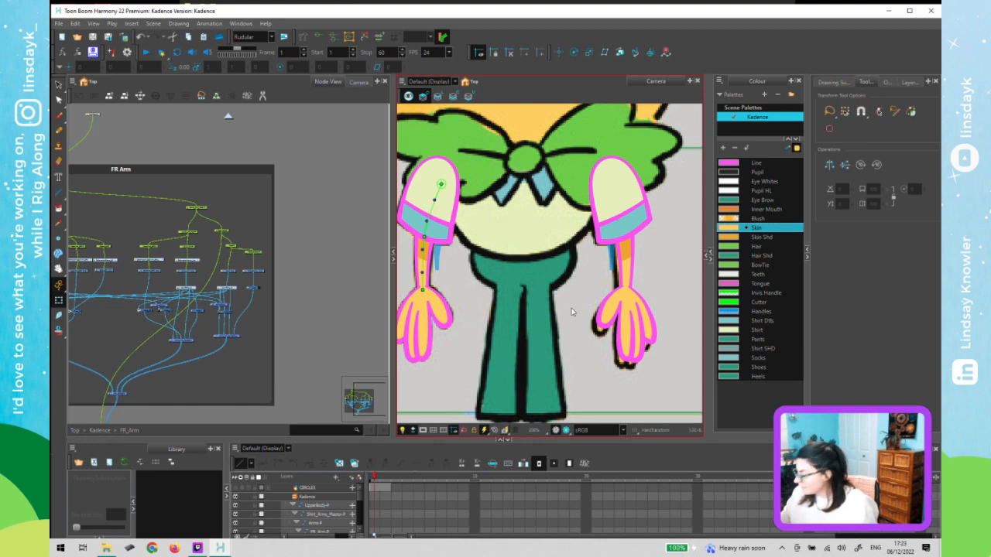
scroll(572, 306, down, 5)
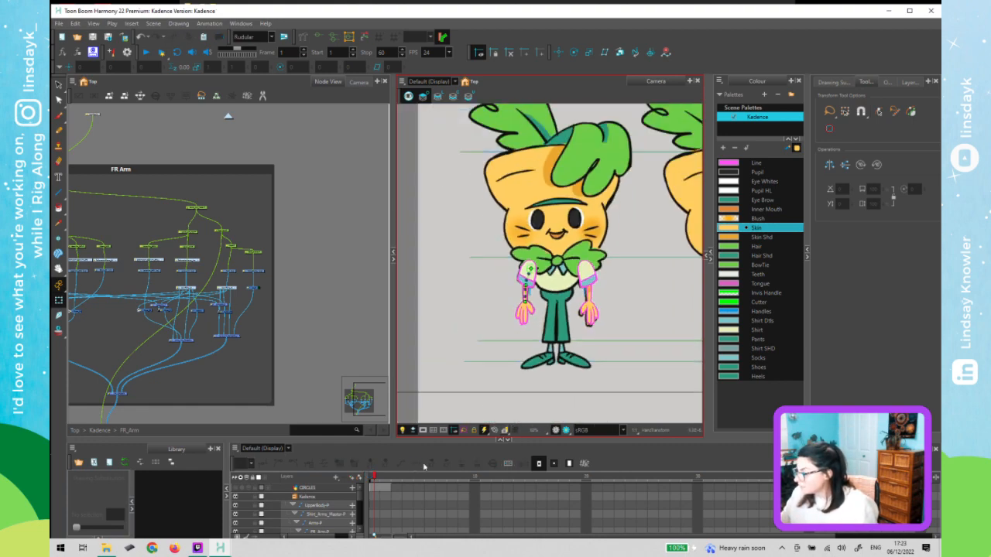
click(387, 480)
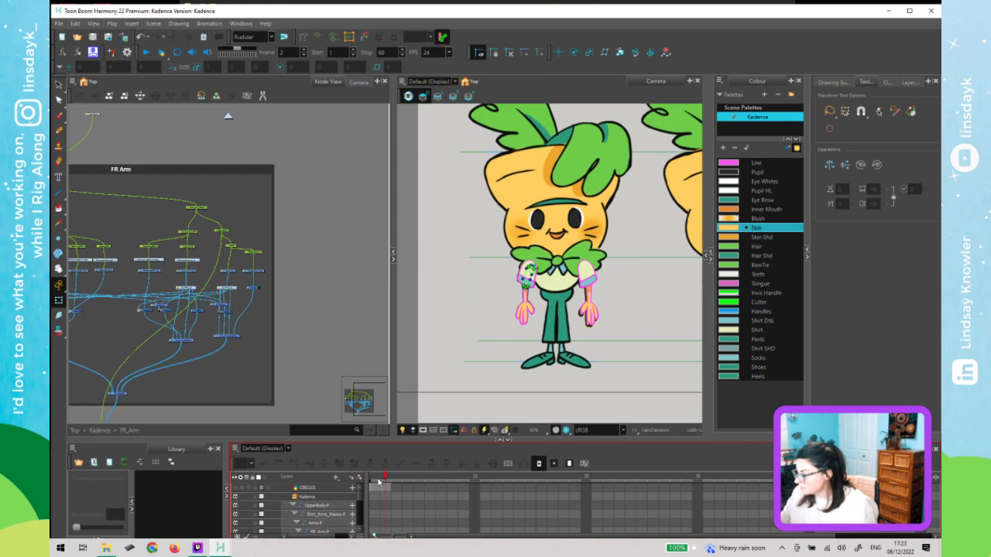
click(294, 345)
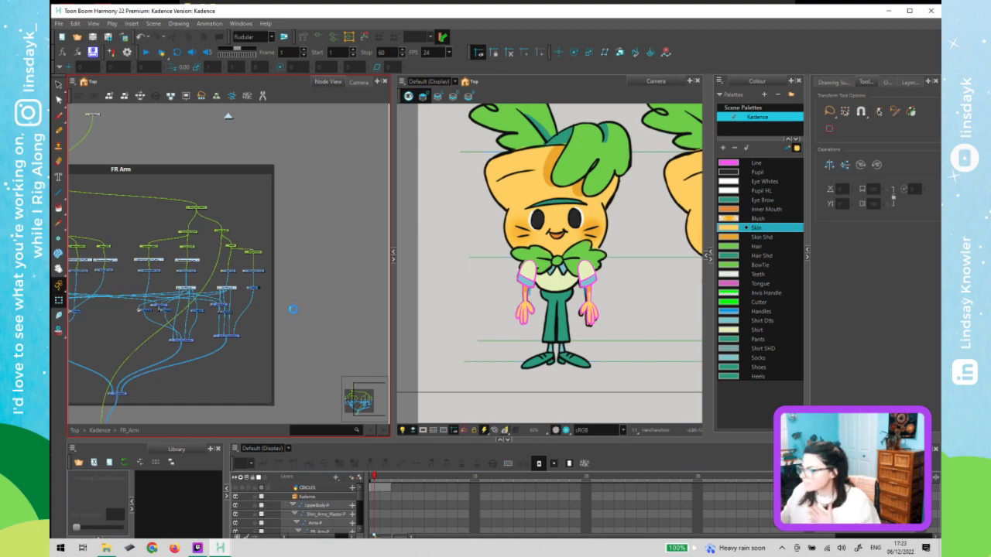
scroll(294, 312, down, 1)
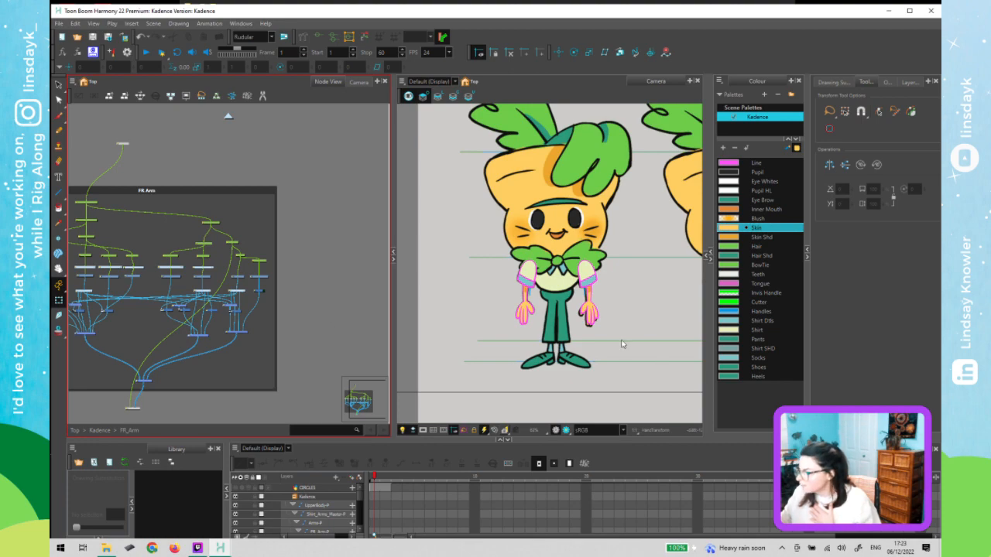
- Go up from the FR_Arm group to the scene's top level and disable the _KadeFinal reference drawing node
click(500, 314)
click(525, 314)
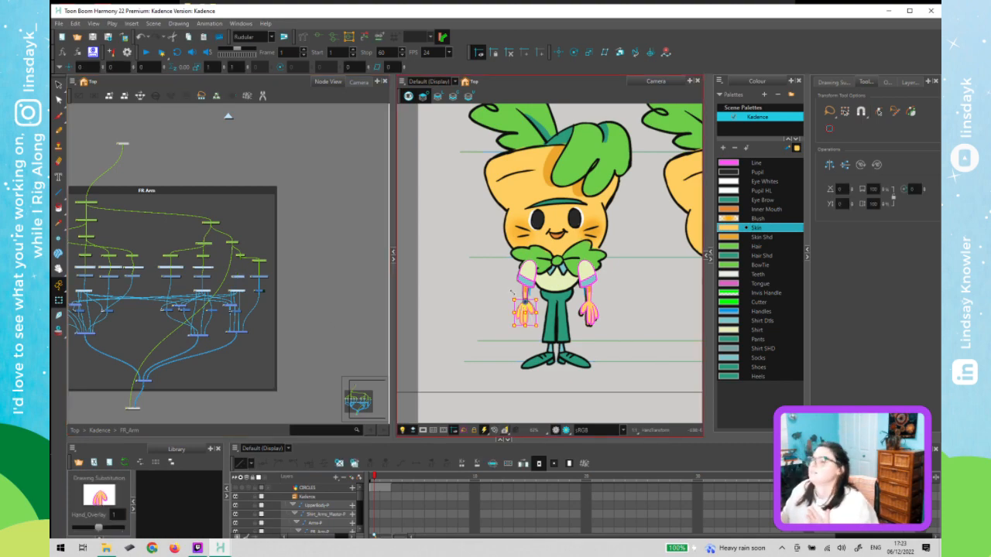
click(230, 120)
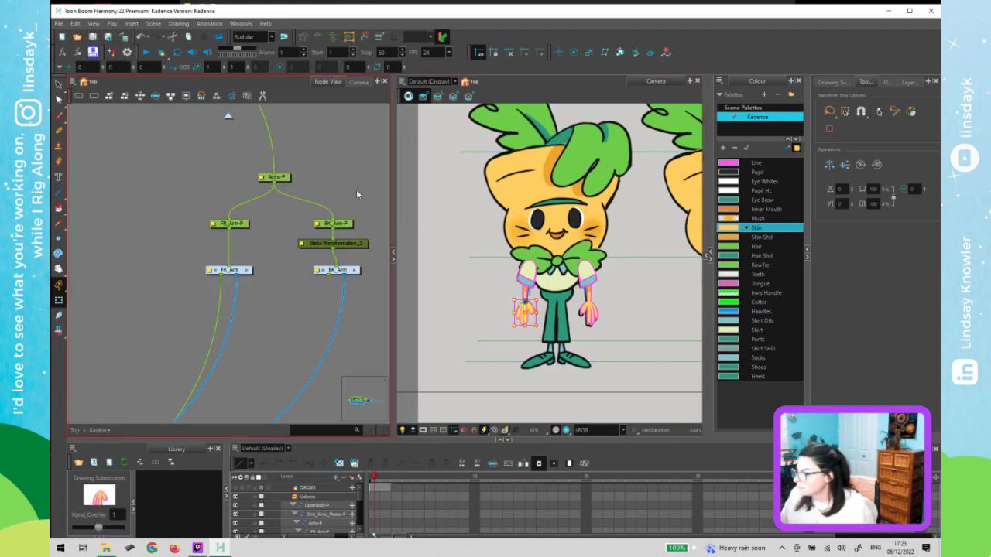
click(230, 117)
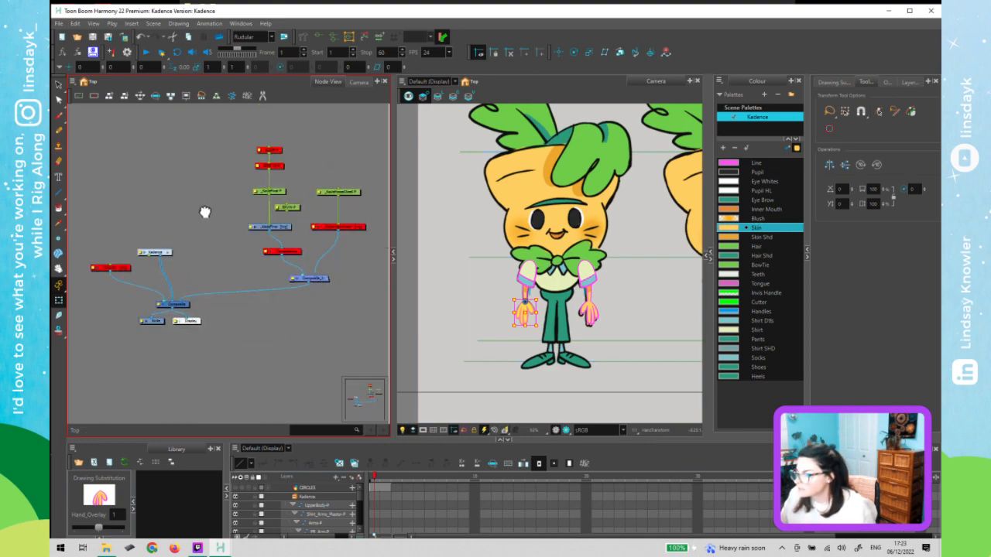
drag(322, 207, 315, 254)
click(317, 247)
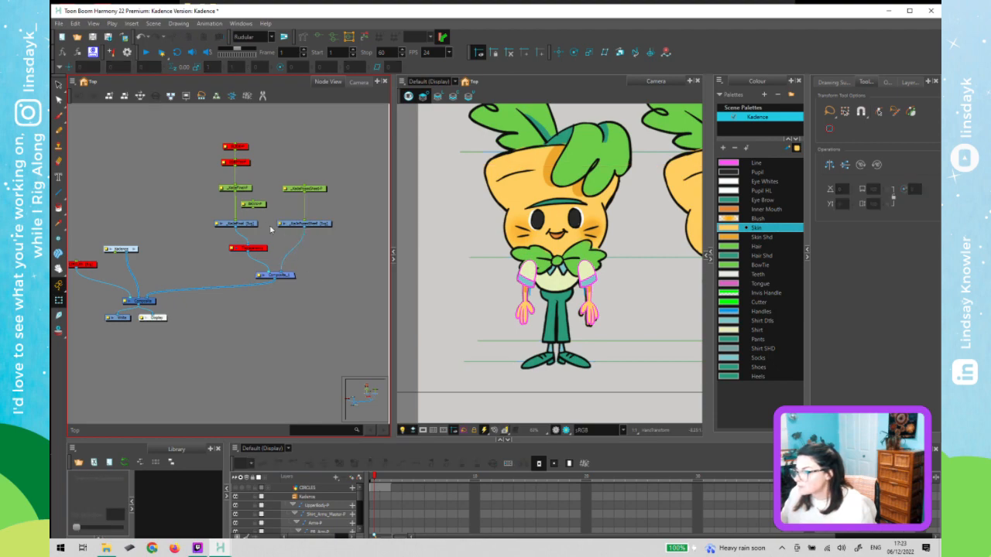
click(252, 224)
key(d)
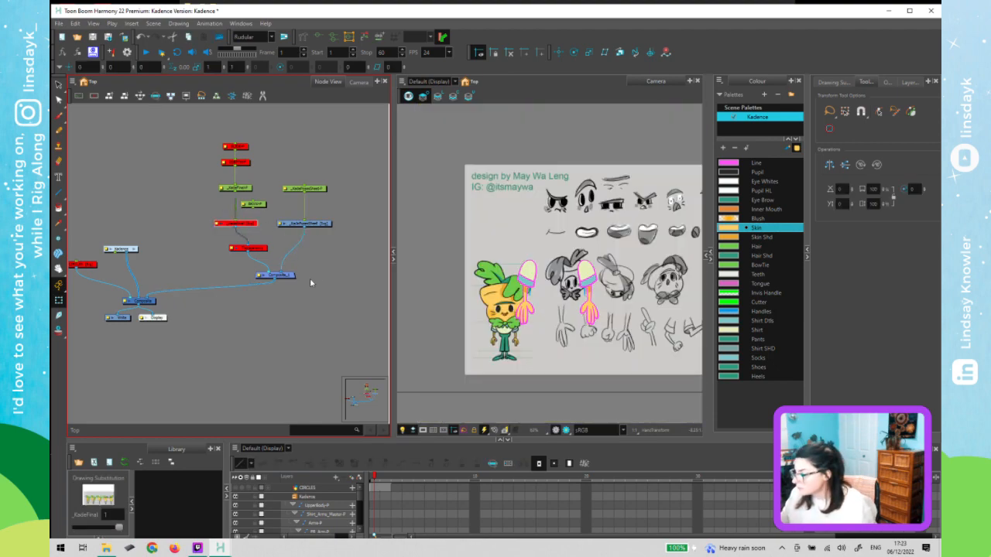
- Add a parent peg above the _KadePosesSheet peg in the scene's top-level node network
click(323, 281)
drag(597, 328, 463, 295)
drag(570, 295, 647, 291)
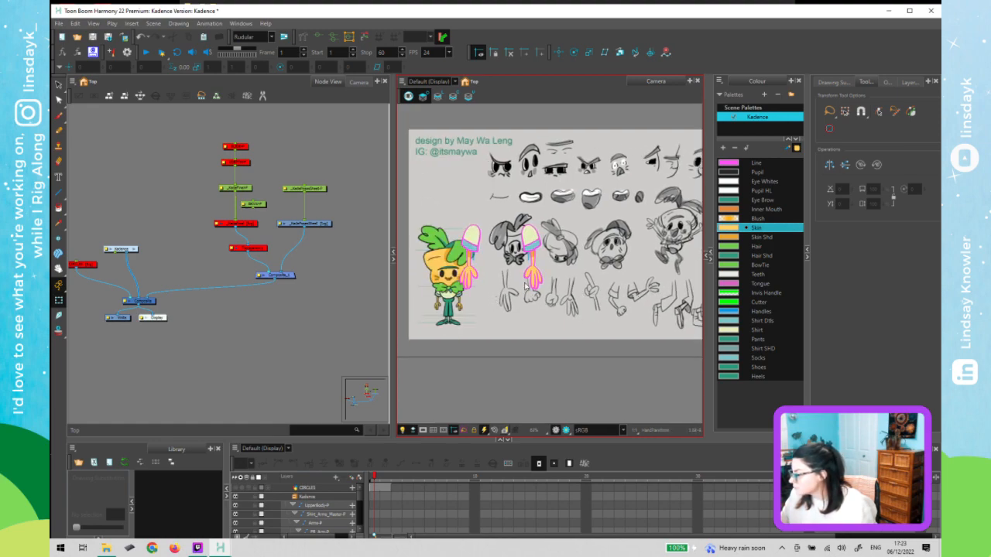
click(133, 249)
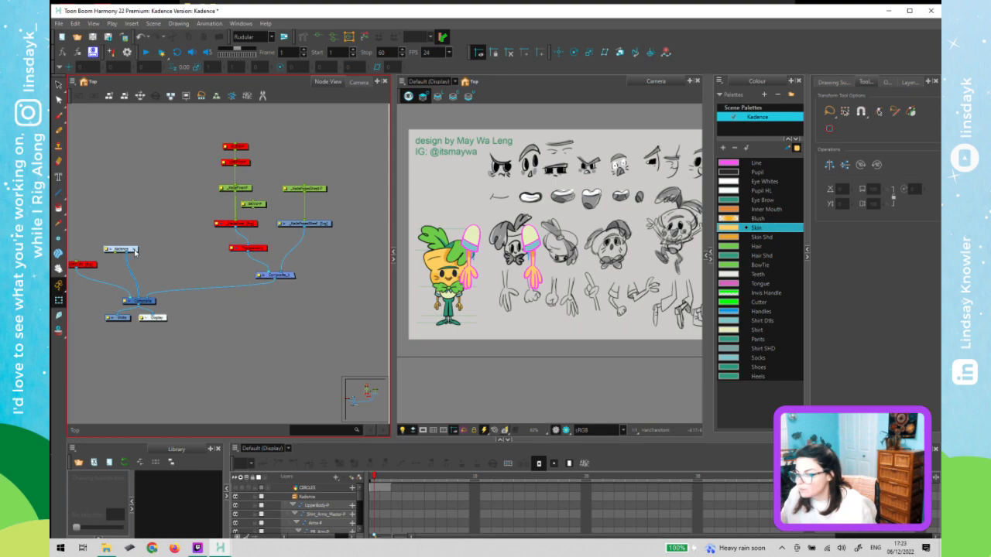
drag(304, 193, 300, 200)
key(ctrl+p)
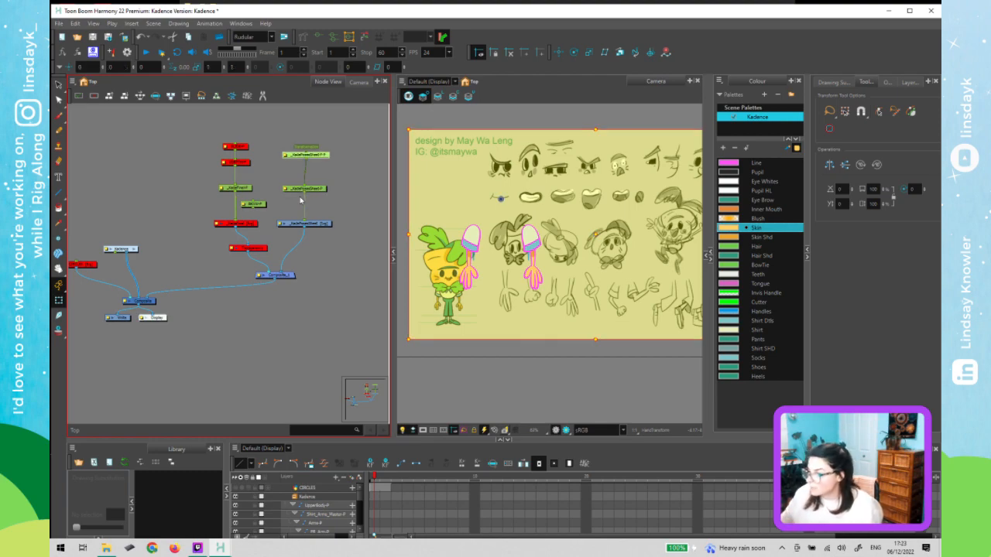
- Rename the pose sheet's new parent peg as HANDS-P and deselect it
double_click(286, 155)
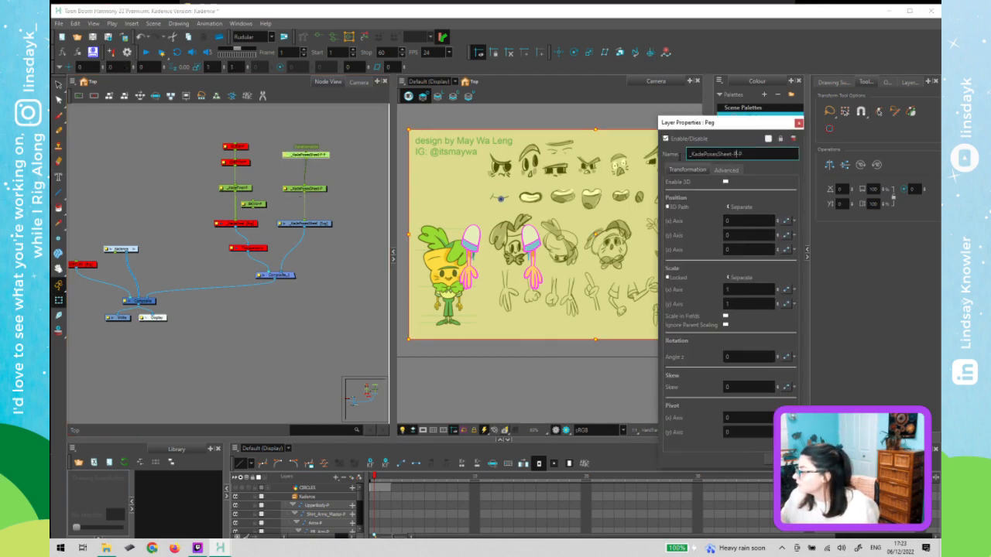
drag(736, 153, 670, 172)
key(Caps_Lock)
text(R)
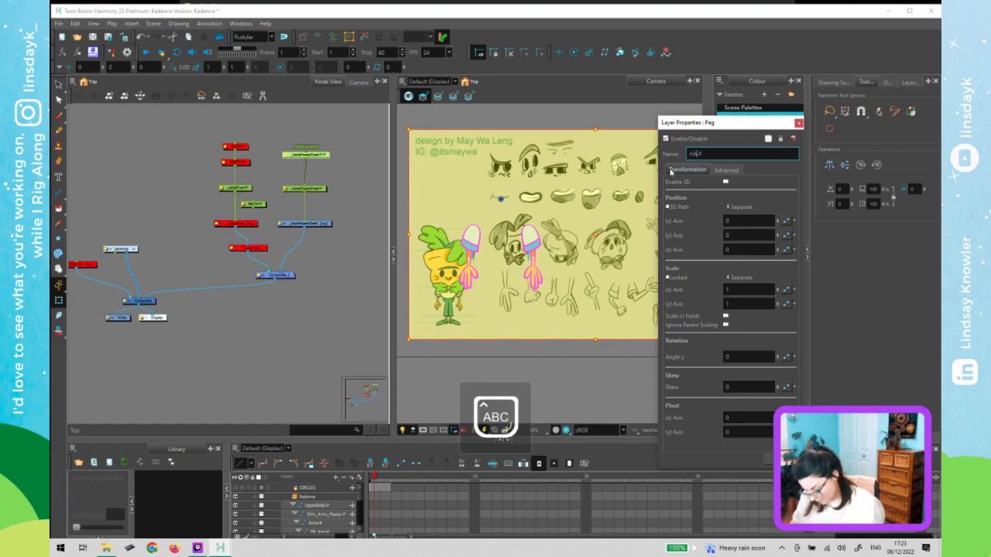
text(ANDS)
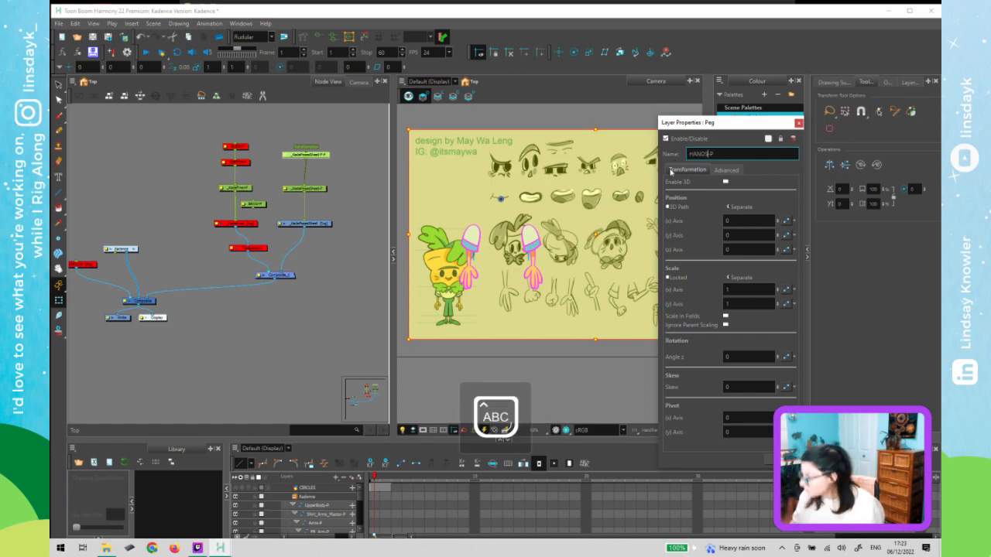
click(797, 123)
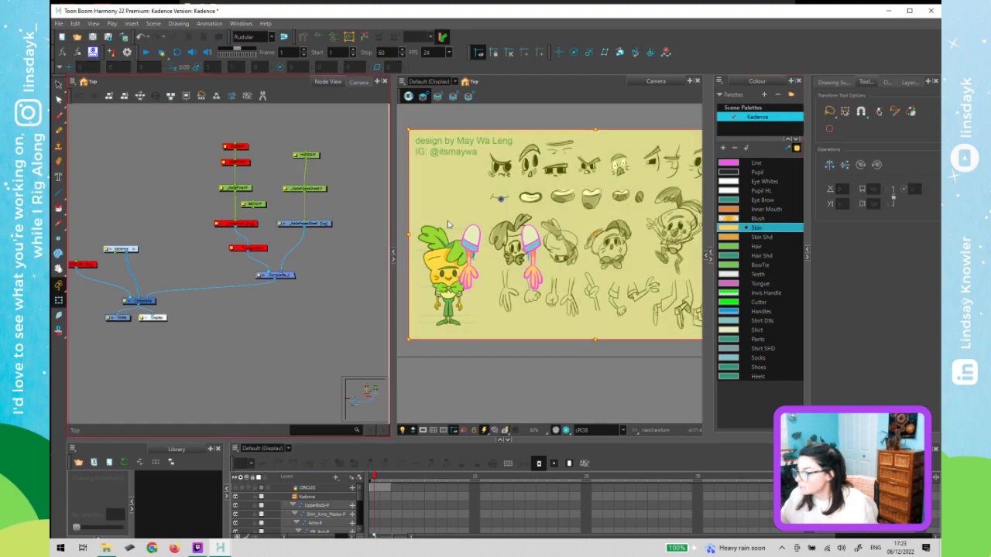
key(Escape)
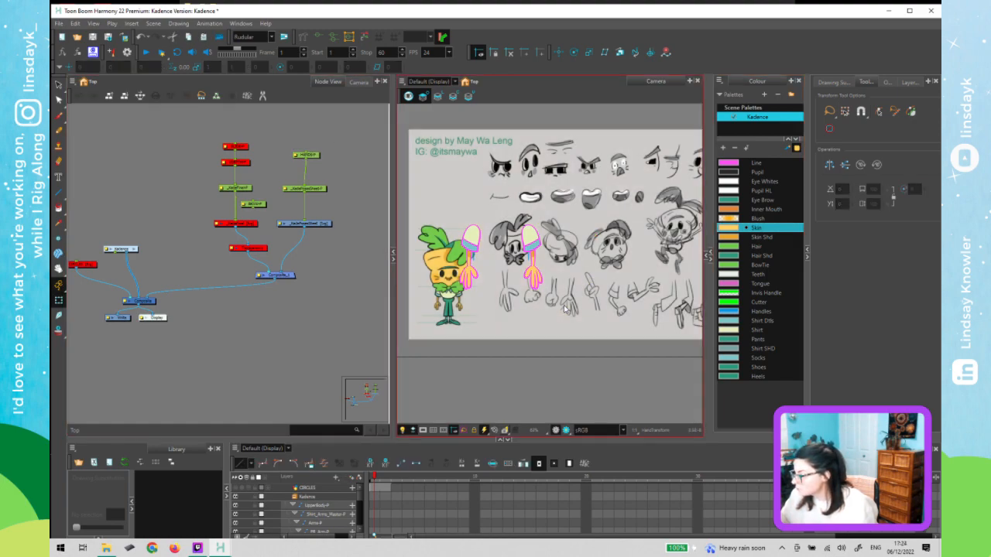
- Move the pose sheet with the HANDS-P peg so the first open-hand sketch lies behind the left-hand arm's hand, checking frame 2
click(315, 156)
drag(589, 234, 557, 211)
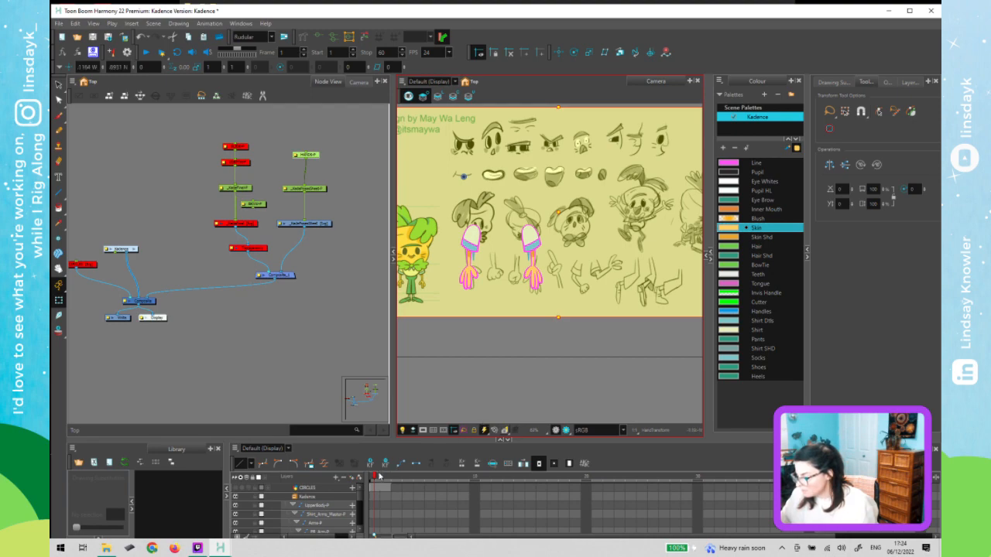
click(382, 477)
click(387, 481)
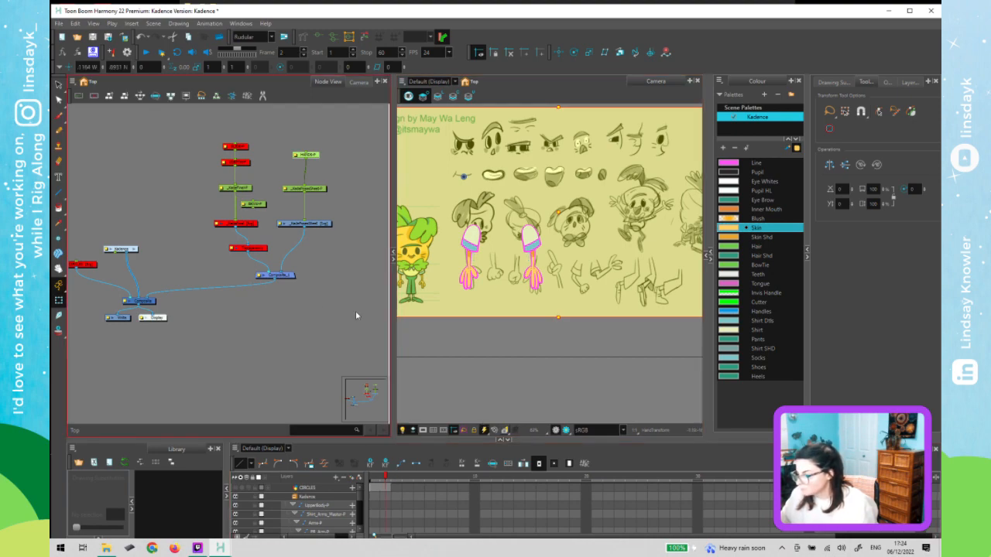
scroll(474, 281, up, 1)
scroll(473, 281, up, 2)
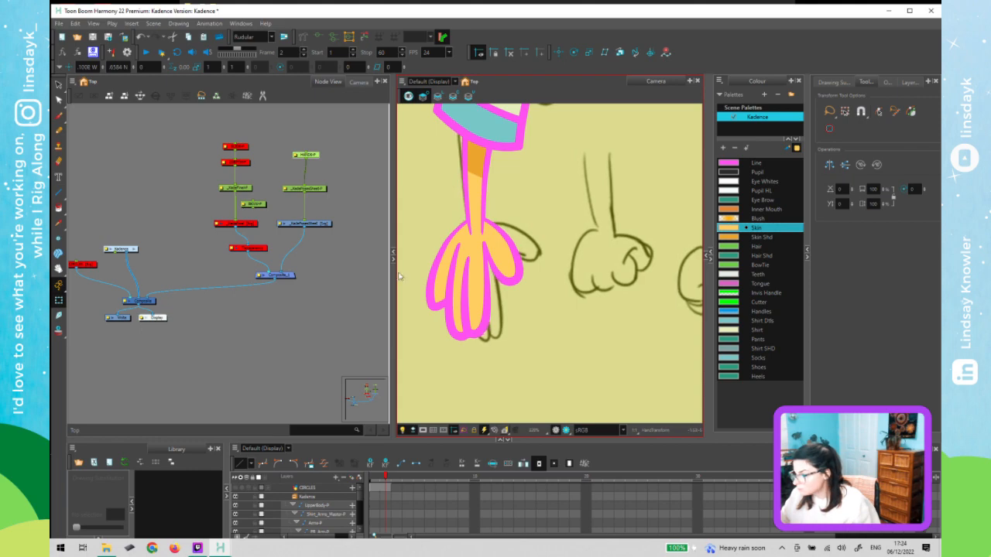
- On frame 3, nudge the pose sheet sideways with the HANDS-P peg until the first fist sketch occupies the open hand's place
click(366, 305)
click(387, 480)
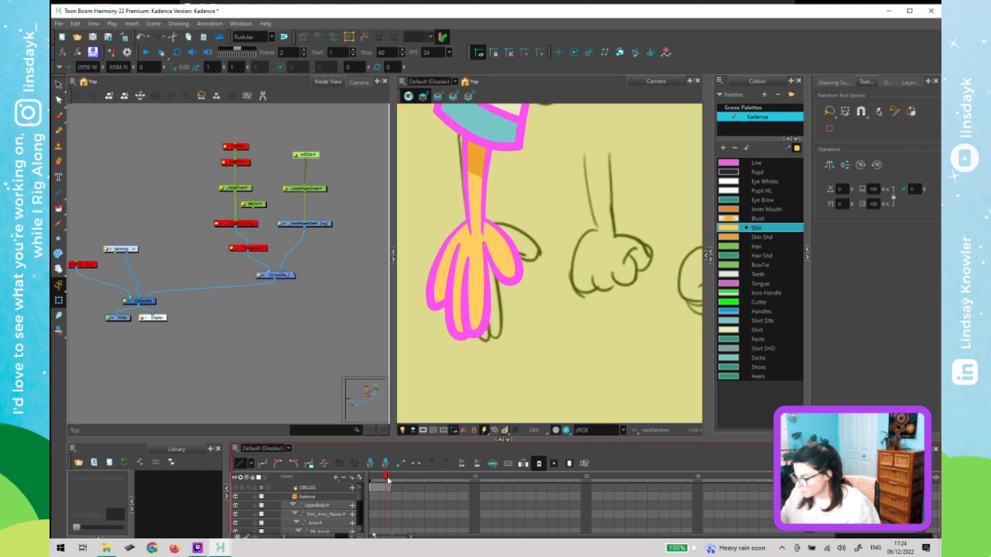
click(399, 480)
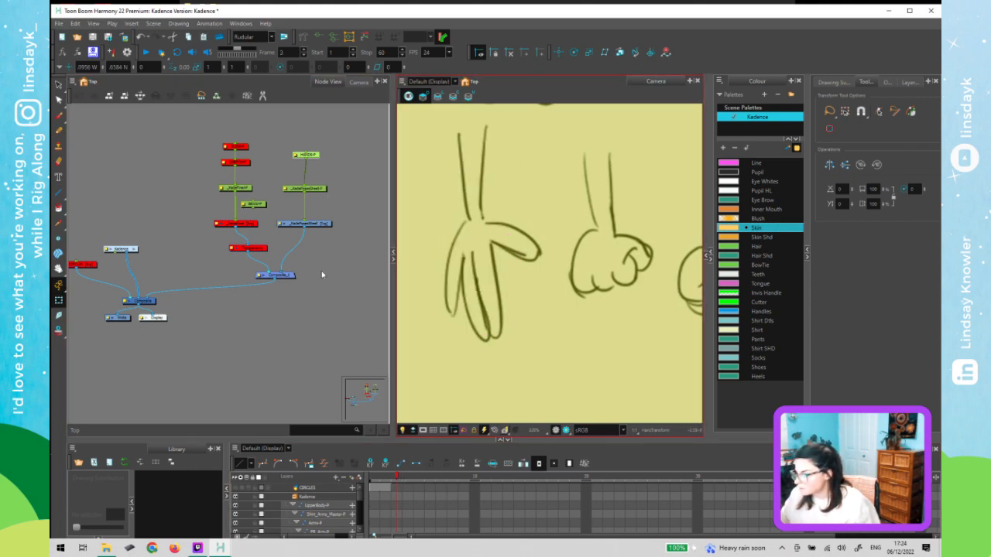
click(516, 285)
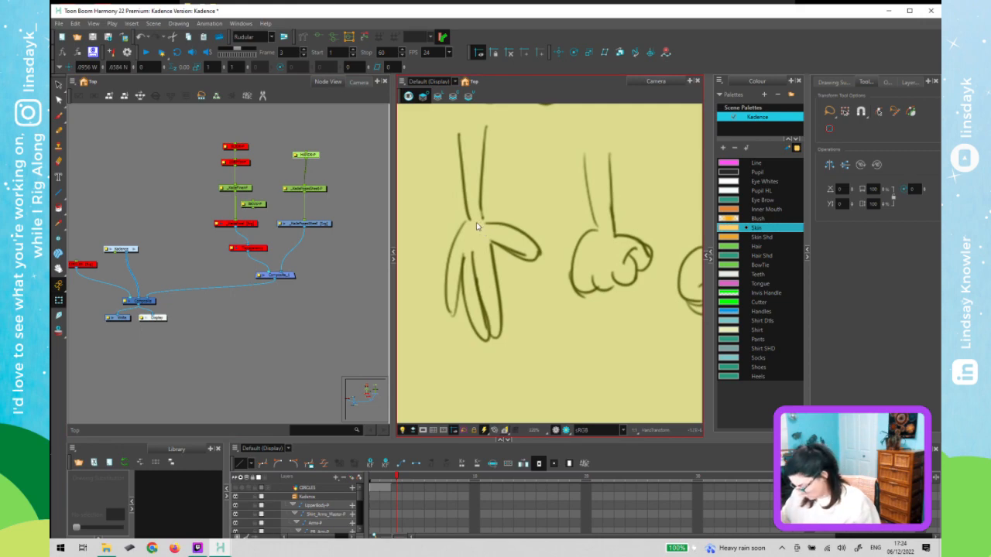
key(Left)
key(Left)
key(Left)
key(Left)
key(Left)
key(Left)
key(Left)
key(Left)
key(Left)
key(Left)
key(Left)
key(Left)
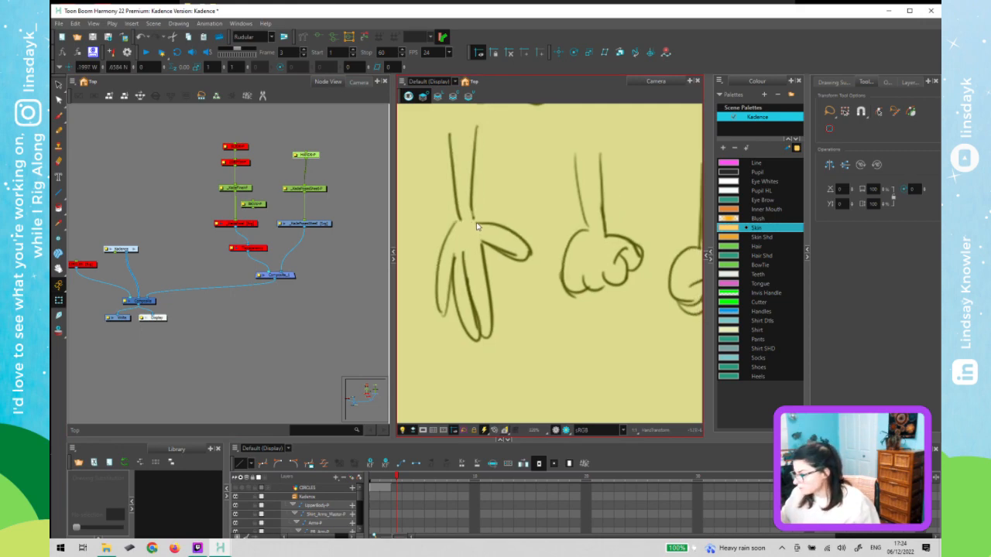
key(Left)
key(Left)
key(Left)
key(Left)
key(Left)
key(Left)
key(Left)
key(Left)
key(Left)
key(Left)
key(Left)
key(Left)
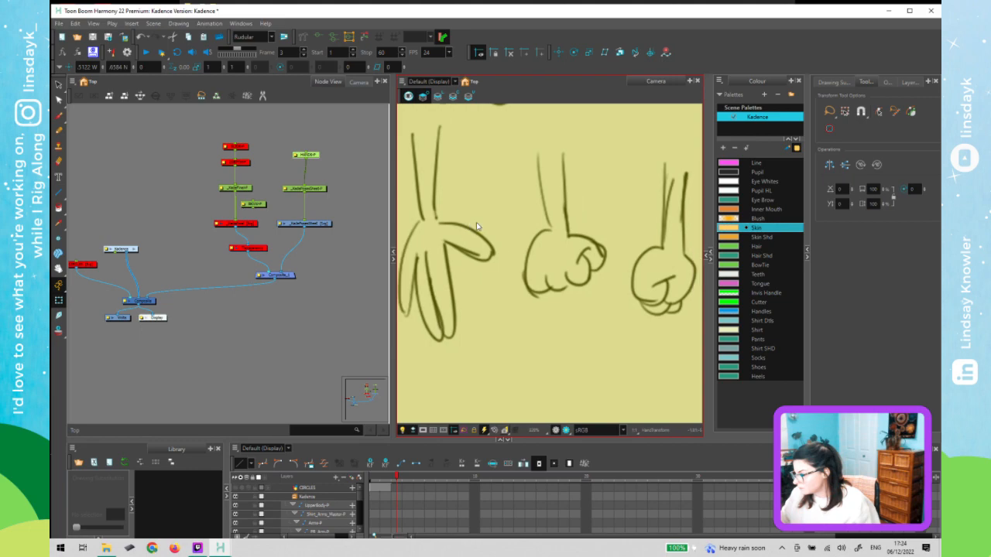
key(Left)
key(Left)
key(Left)
key(Left)
key(Left)
key(Left)
key(Left)
key(Left)
key(Left)
key(Left)
key(Left)
key(Left)
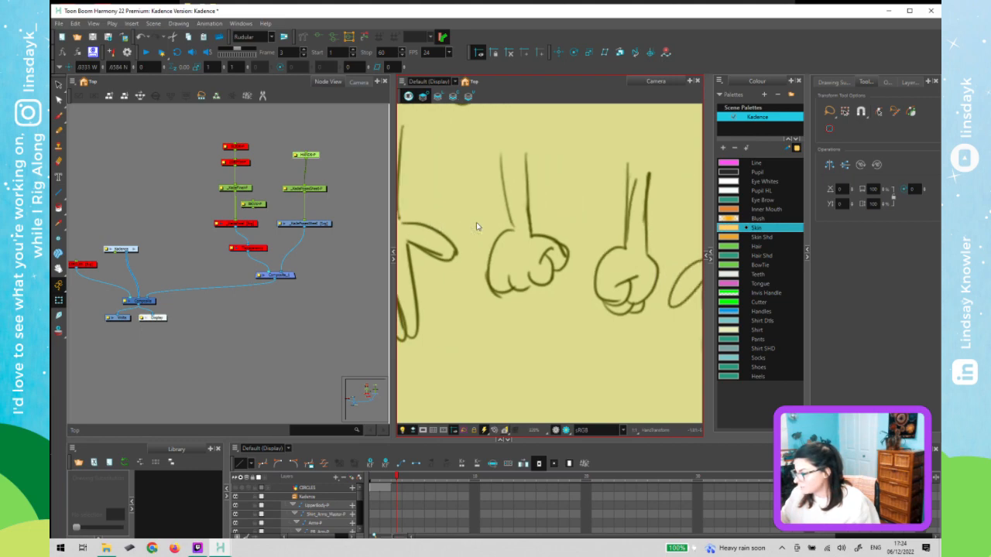
key(Left)
key(Left)
key(Left)
key(Left)
key(Left)
key(Left)
key(Left)
key(Left)
key(Left)
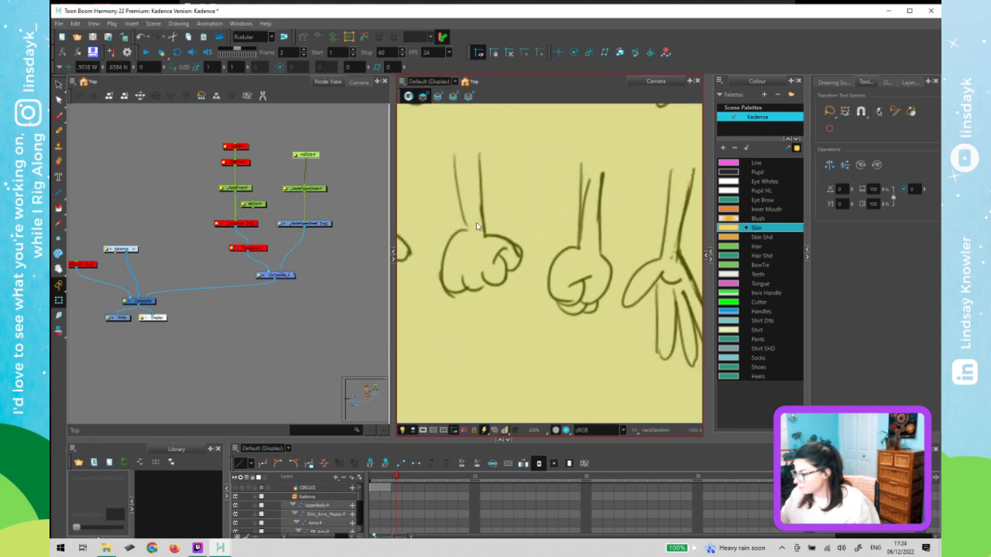
key(Right)
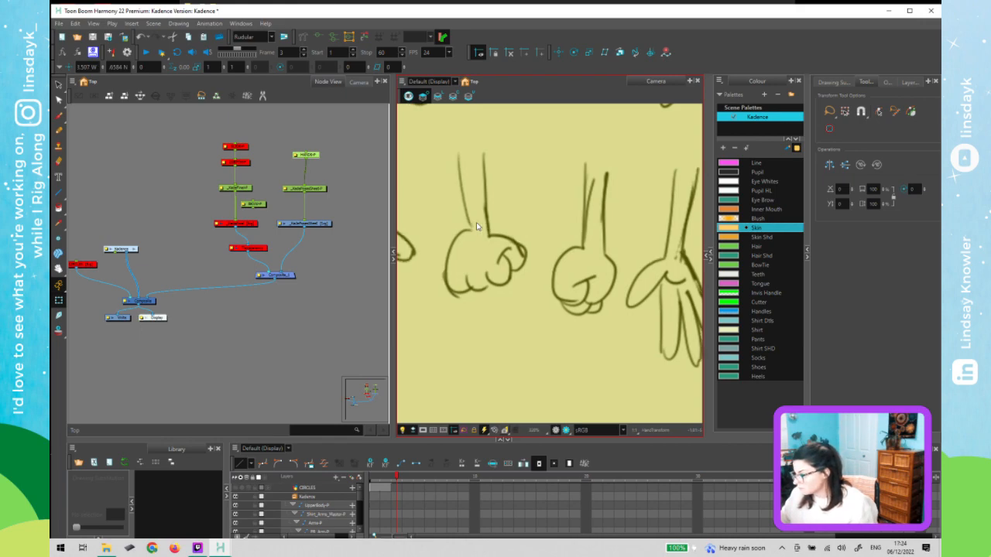
- Examine the remaining hand, arm and full-body pose sketches on the pose sheet
scroll(561, 308, down, 3)
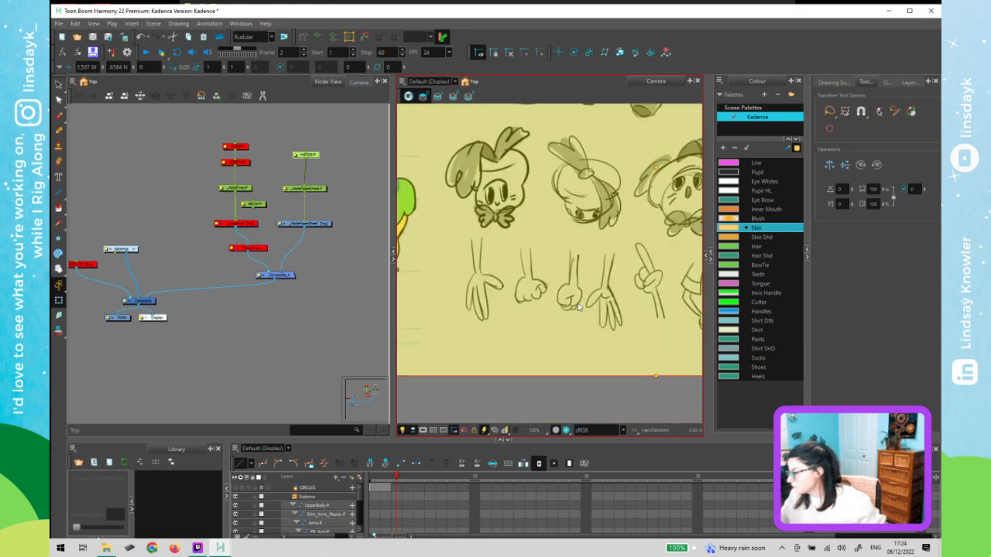
drag(560, 299, 508, 305)
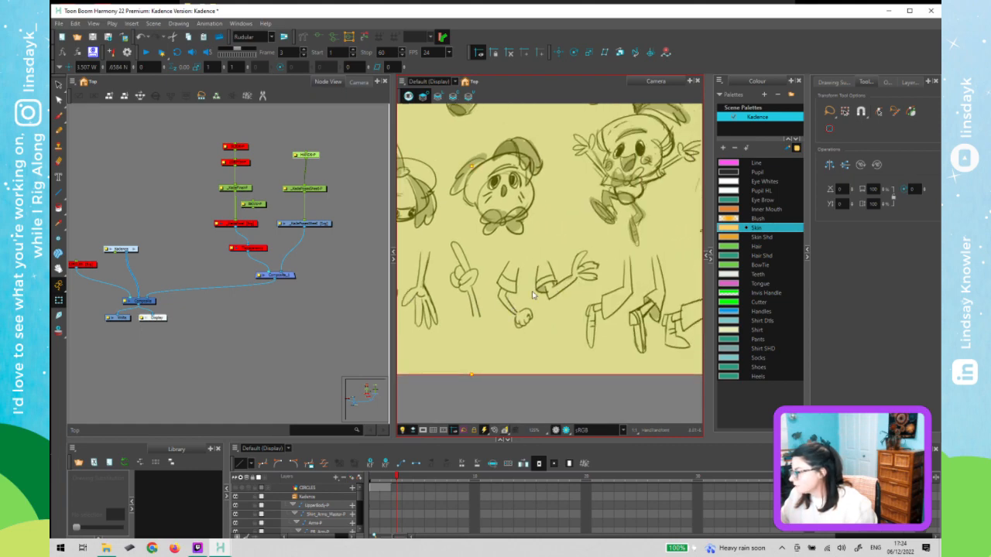
scroll(562, 290, down, 3)
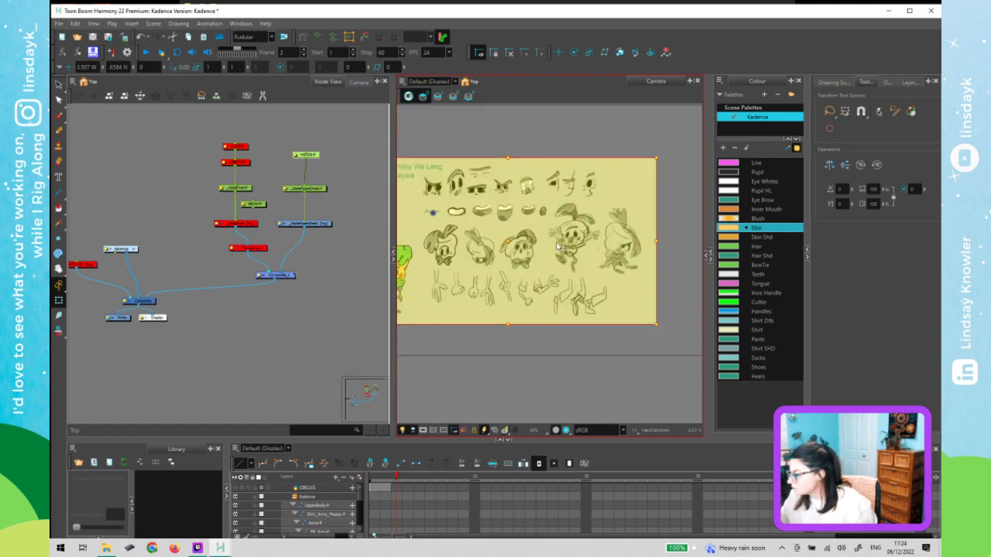
scroll(556, 245, up, 1)
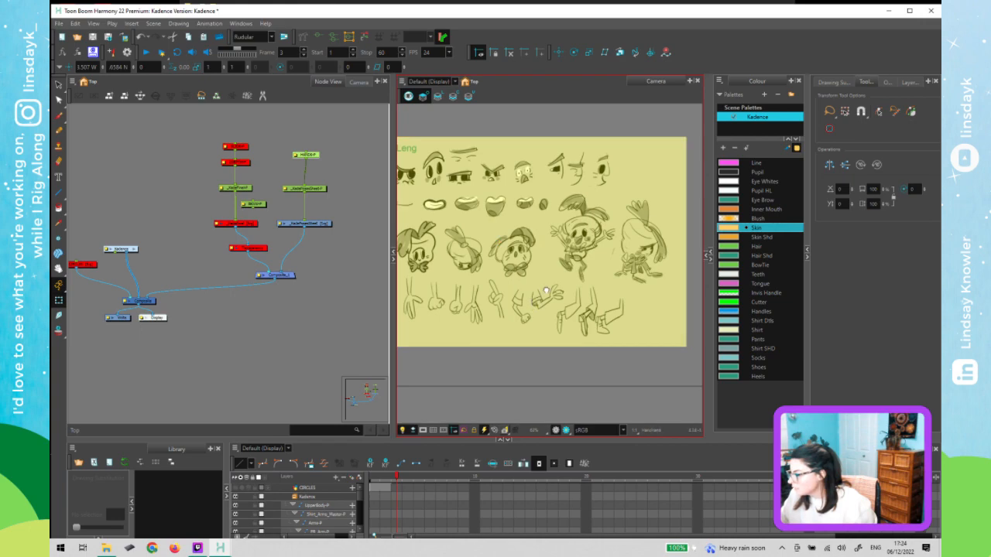
drag(535, 305, 556, 287)
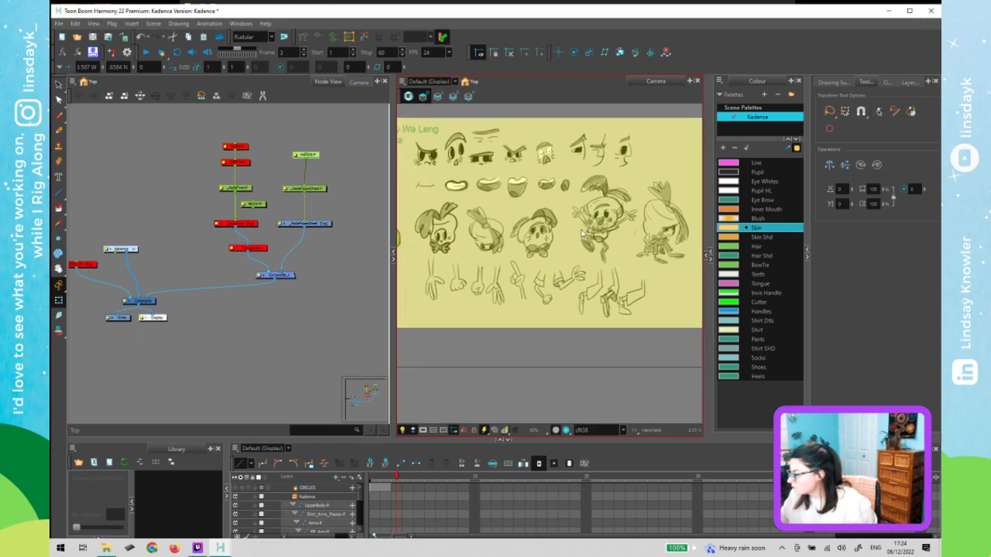
click(644, 255)
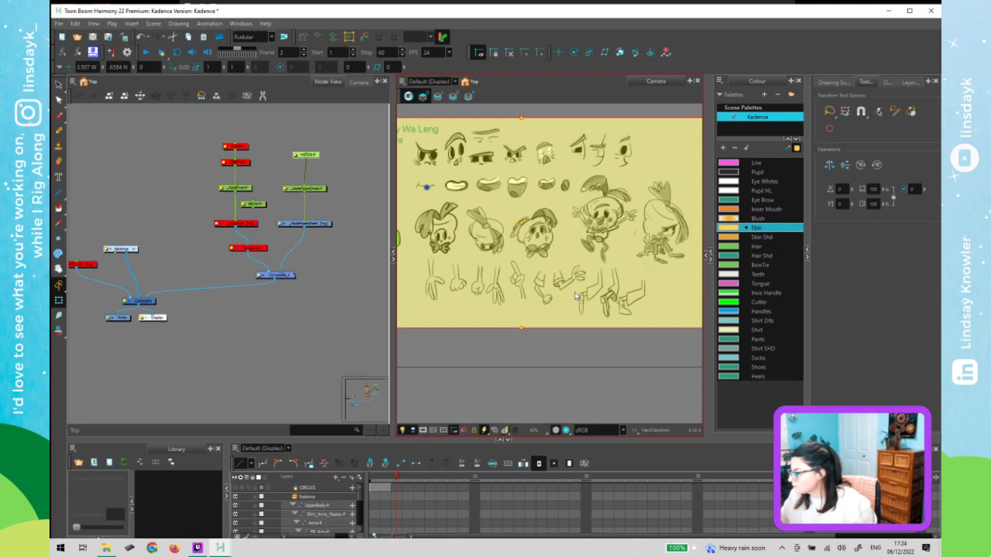
- Inside Kadence's FR_Arm group, extend the hand drawing's exposure to frame 10 and save the scene
drag(398, 478, 475, 477)
scroll(465, 507, down, 2)
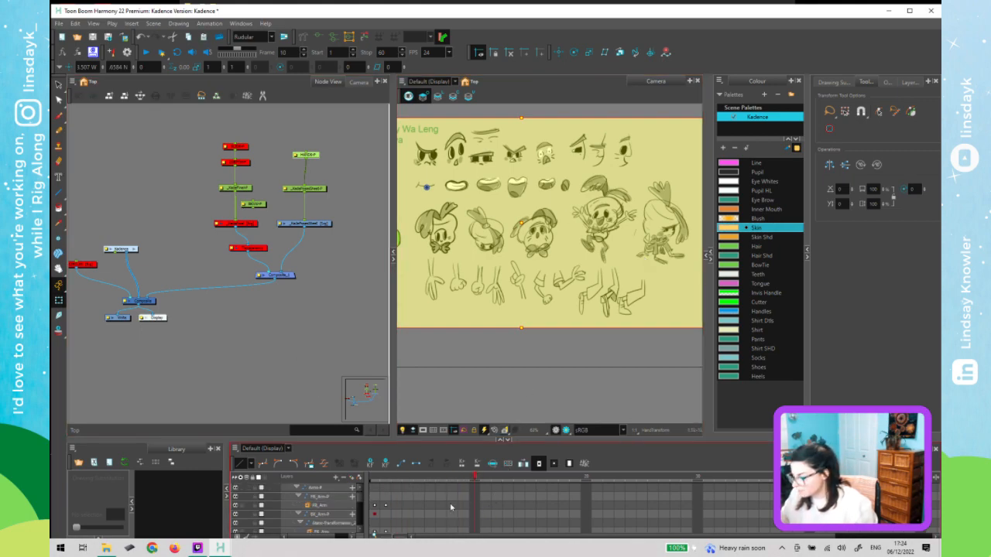
click(133, 271)
double_click(136, 250)
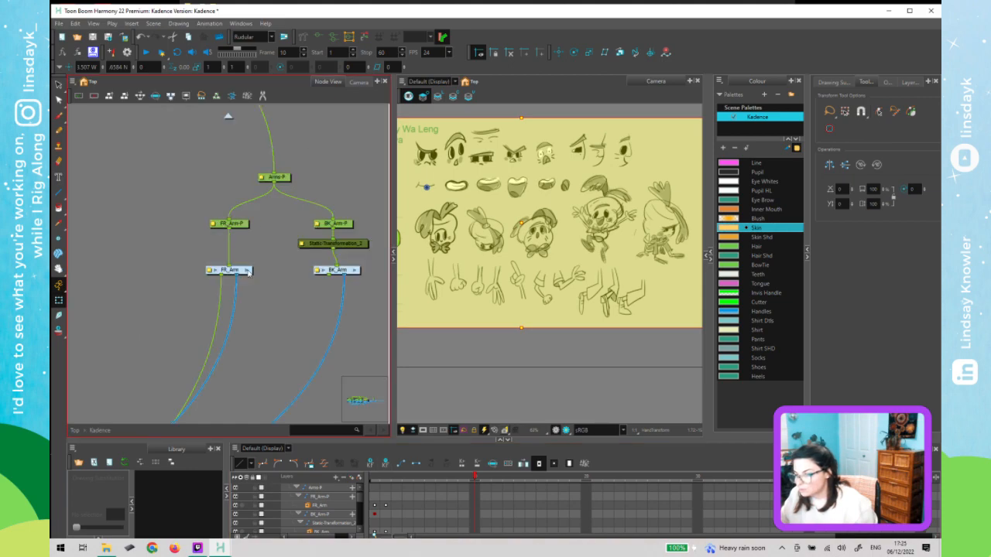
double_click(249, 275)
click(281, 275)
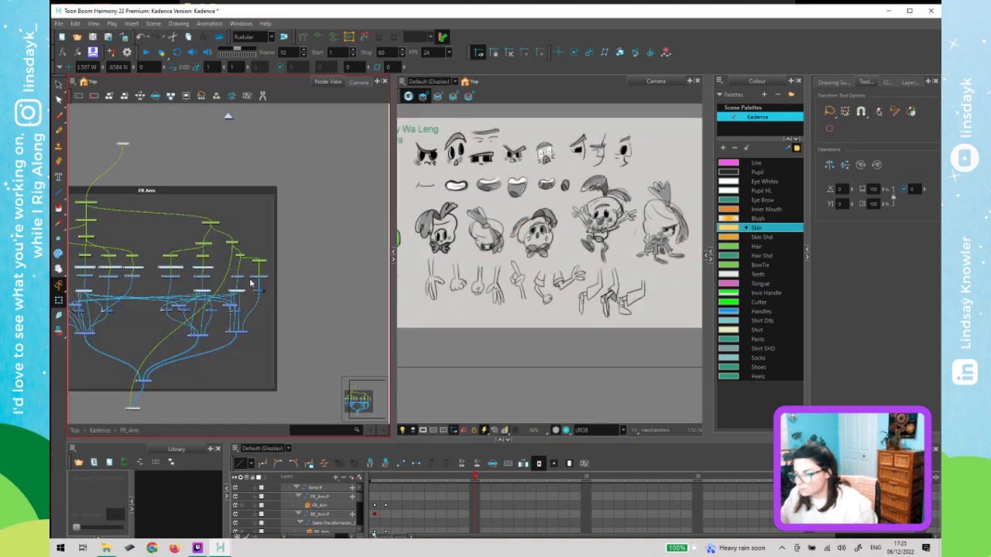
click(437, 501)
click(439, 404)
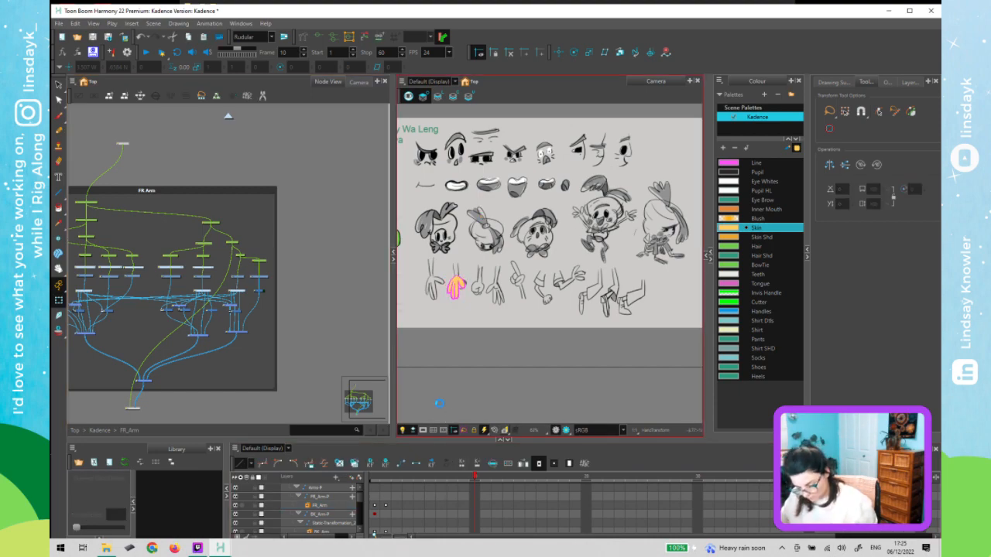
key(Caps_Lock)
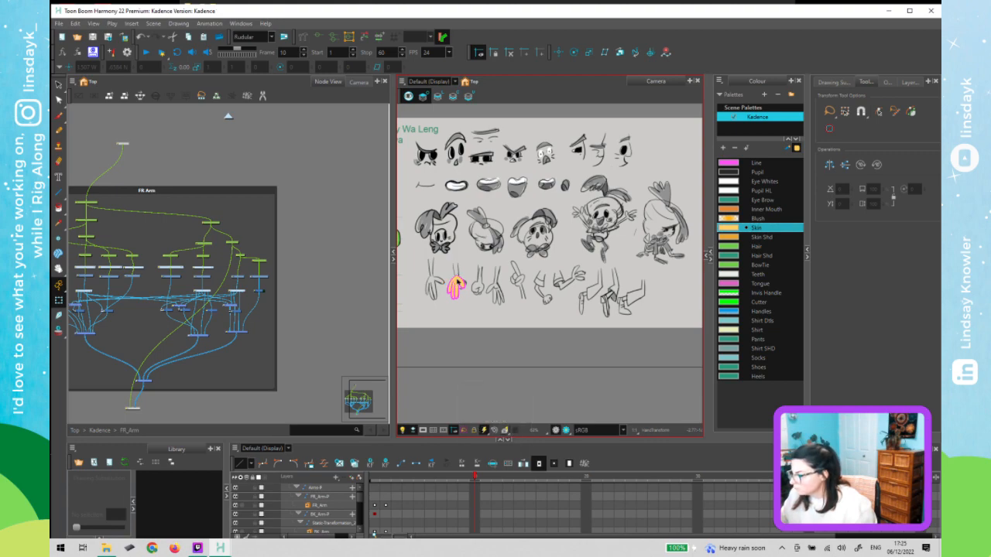
key(ctrl+s)
- Compare the hand with the pose sheet sketches on frames 1 to 3 and go back up to the Kadence group
click(376, 477)
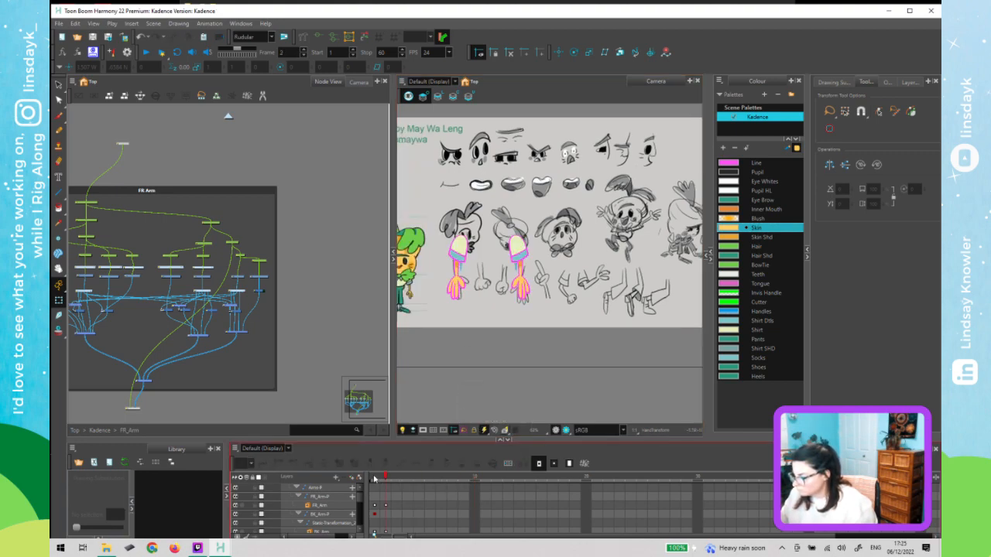
click(474, 276)
key(period)
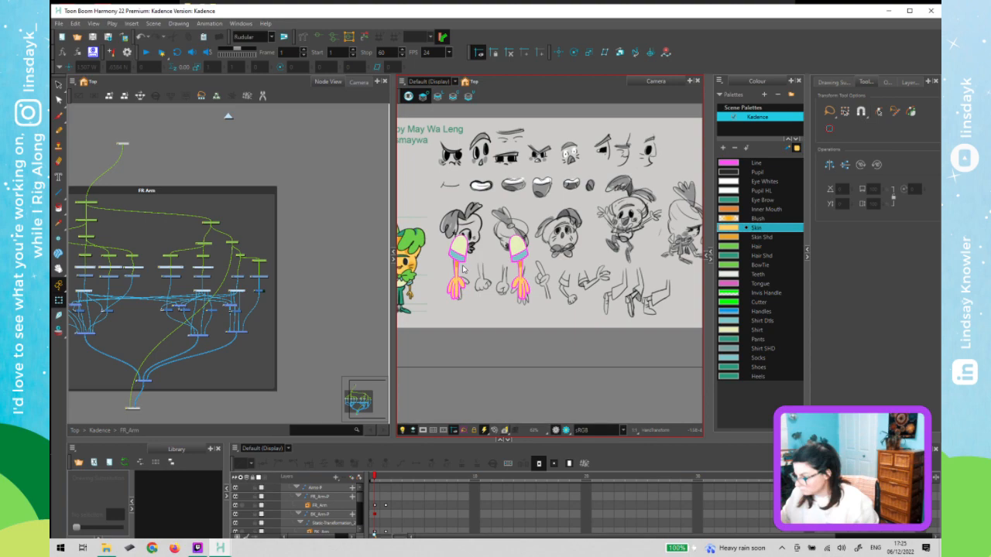
key(period)
scroll(464, 272, up, 3)
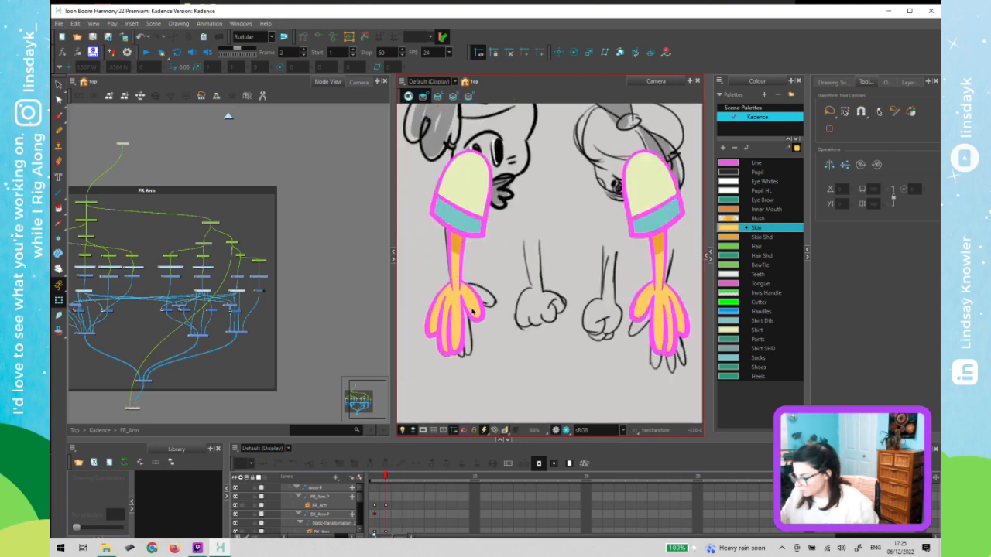
key(period)
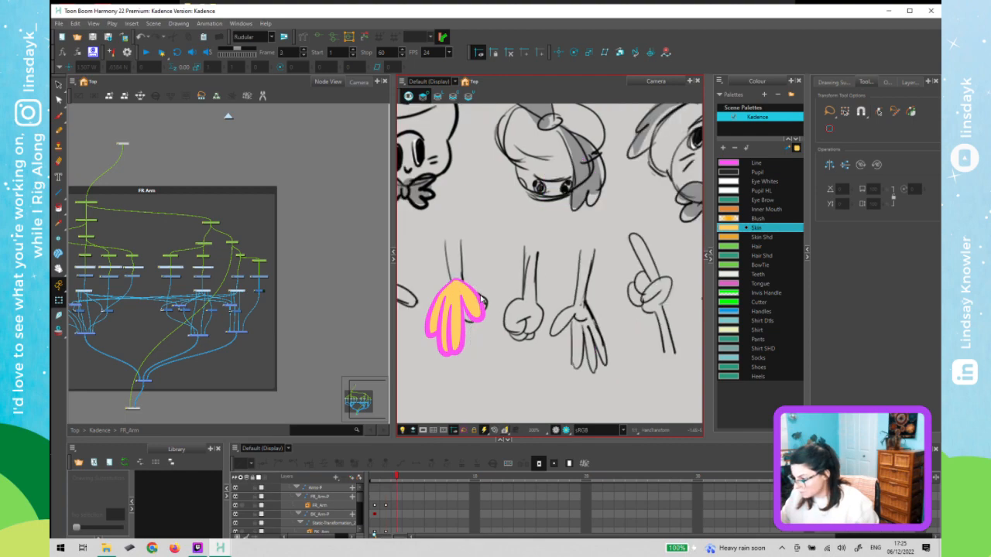
click(294, 271)
click(228, 118)
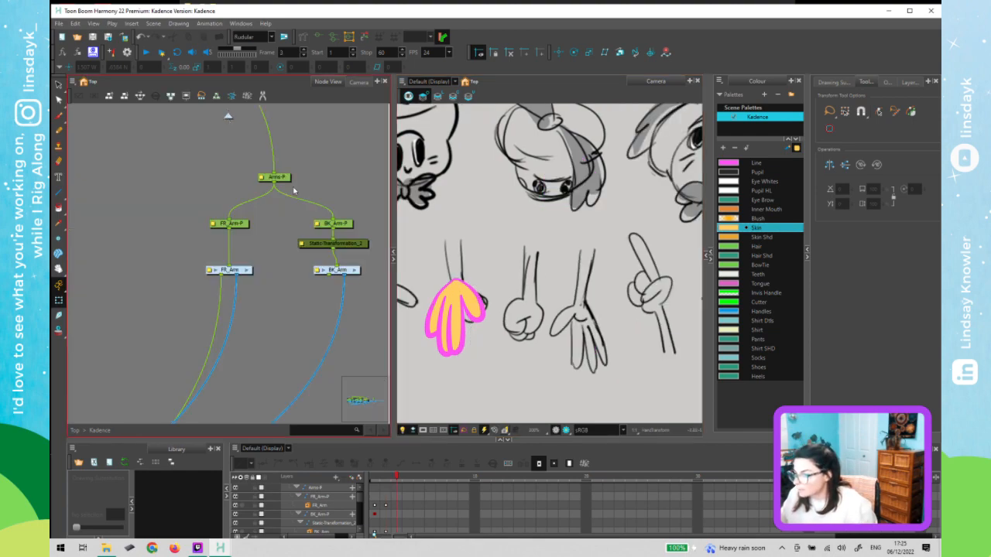
click(228, 118)
drag(359, 206, 263, 189)
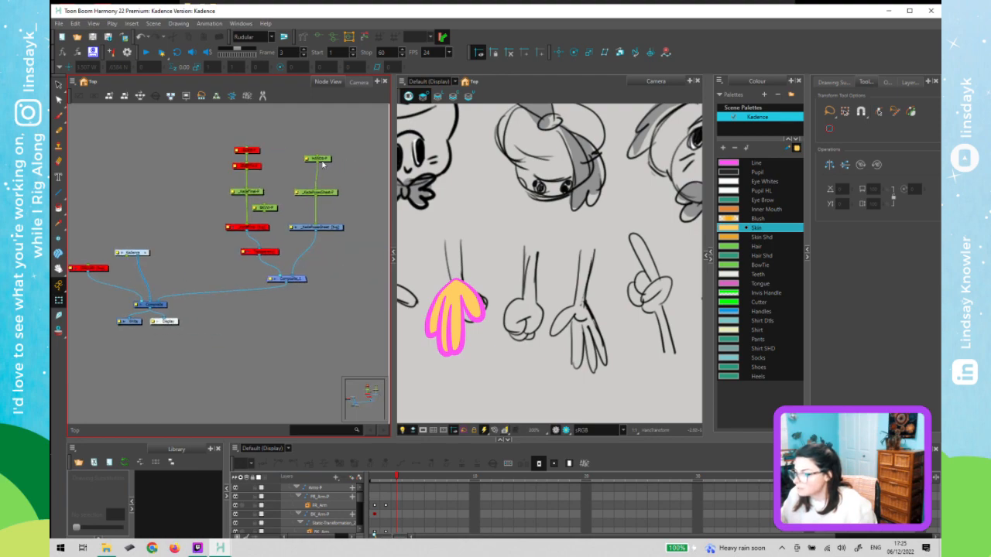
click(324, 160)
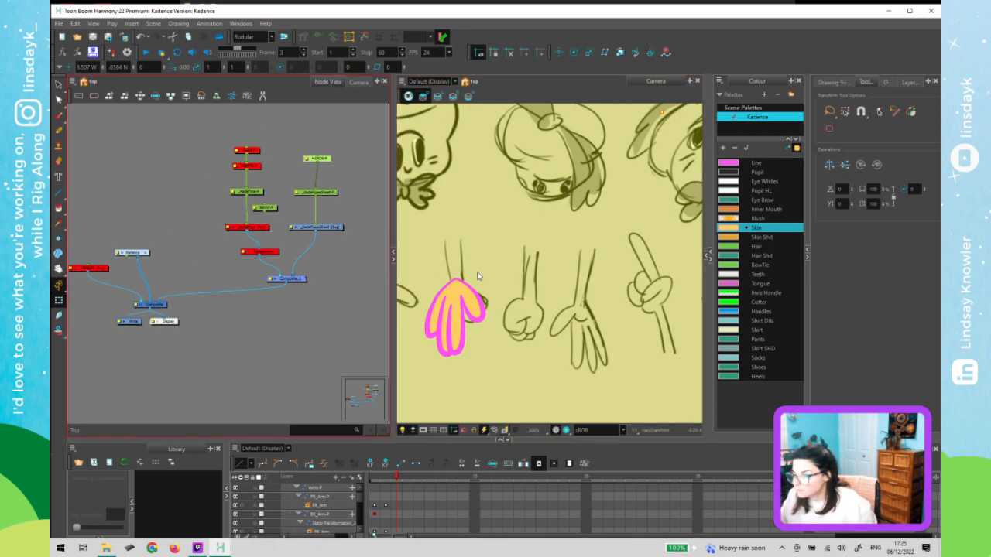
- Locate the hand drawing inside Kadence's FR_Arm group, select the nearby lower arm drawing and go to frame 10
click(473, 296)
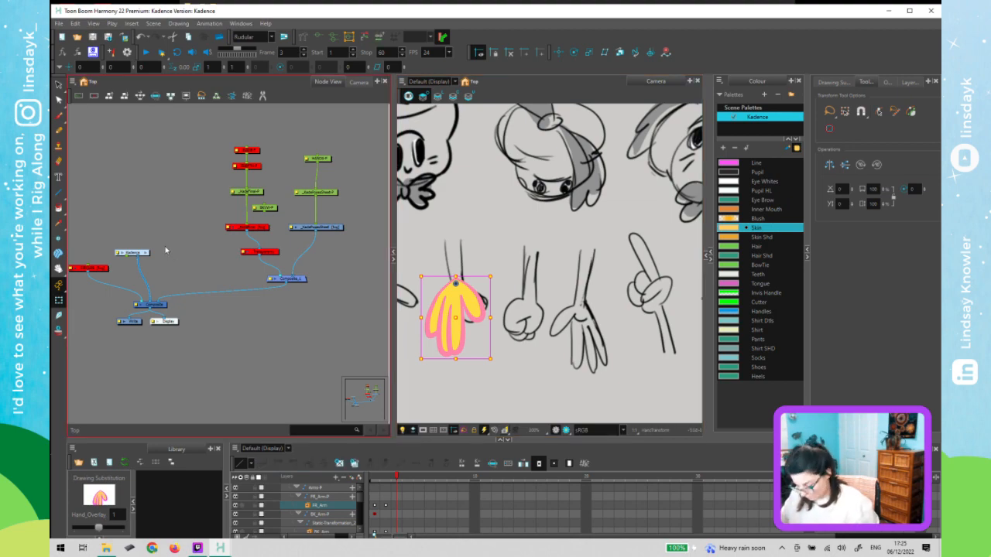
key(o)
drag(170, 329, 222, 321)
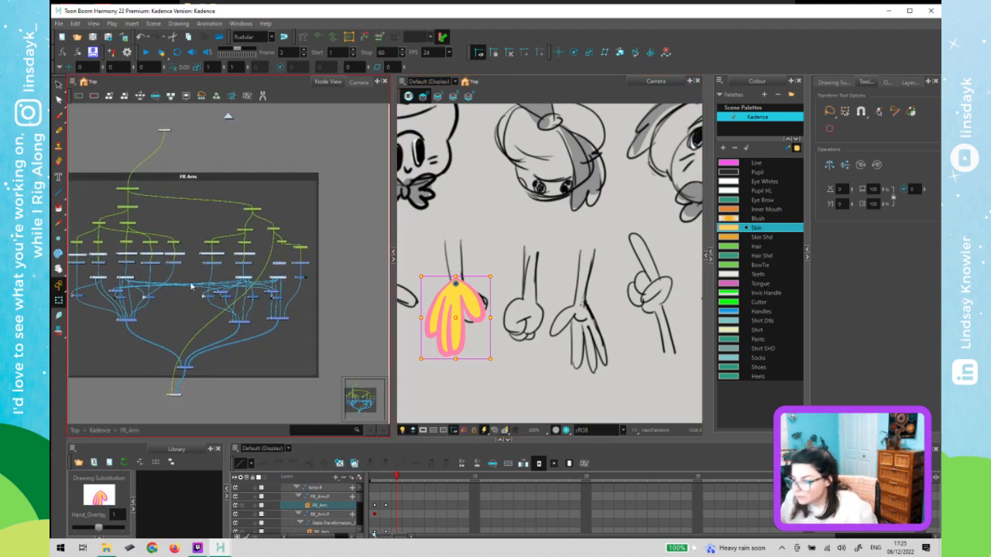
scroll(192, 286, up, 4)
click(314, 242)
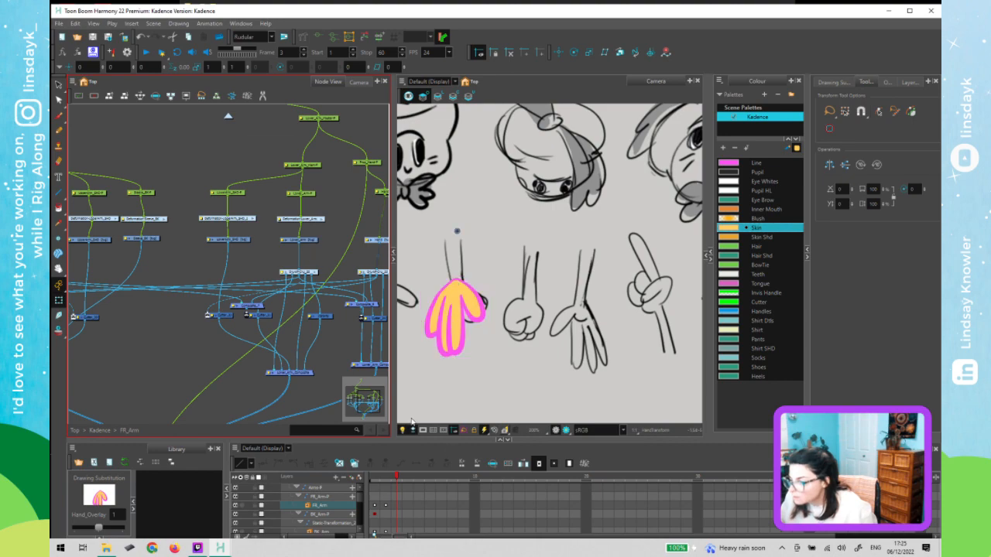
click(472, 488)
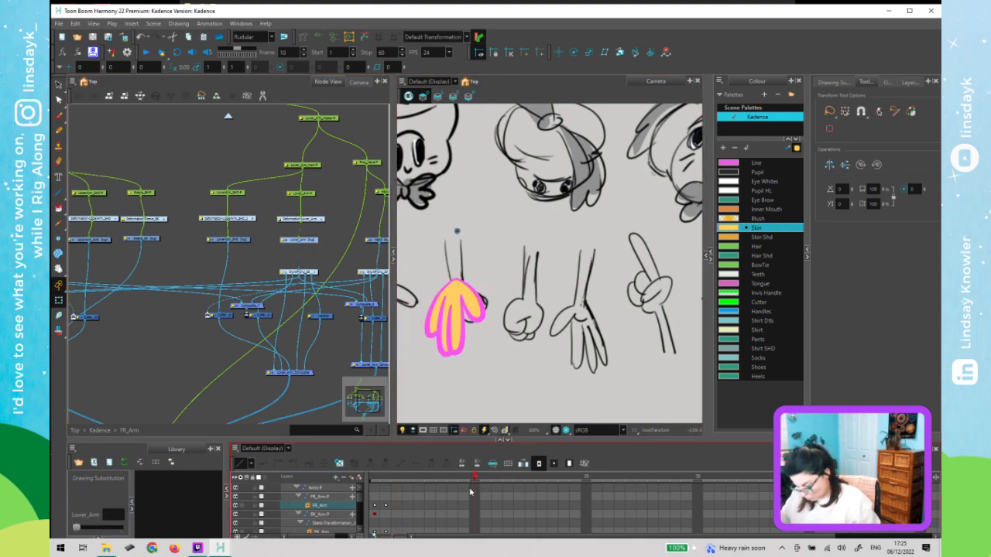
- Expose the lower arm drawing above the hand at frame 10 and select the hand drawing
key(])
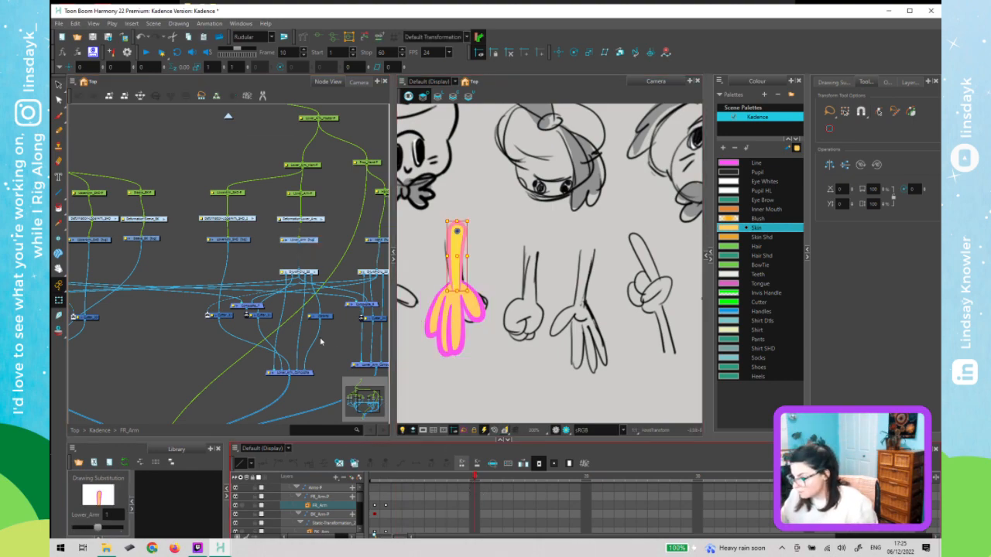
click(320, 343)
click(457, 318)
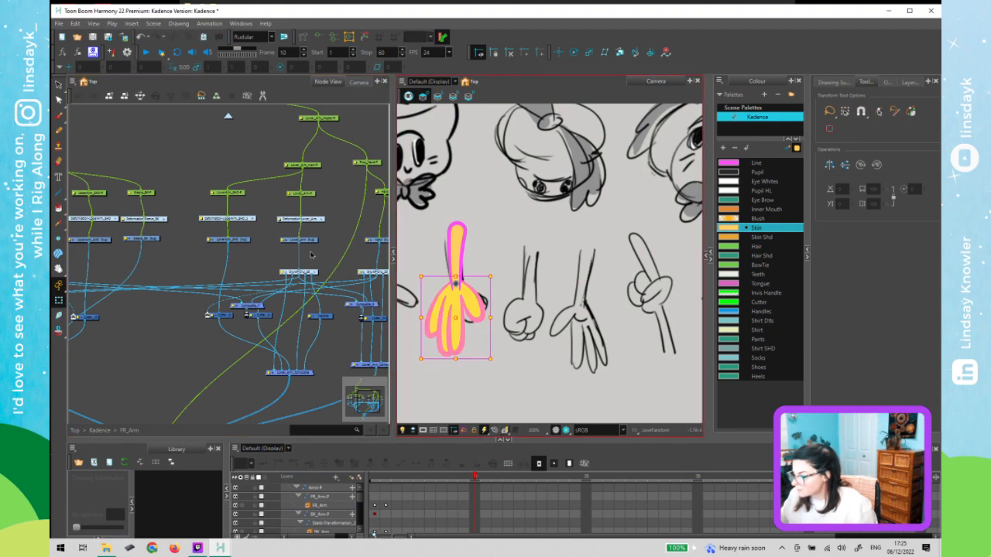
- Add a Transparency node inside the FR_Arm group and place it among the neighbouring drawing nodes
click(252, 261)
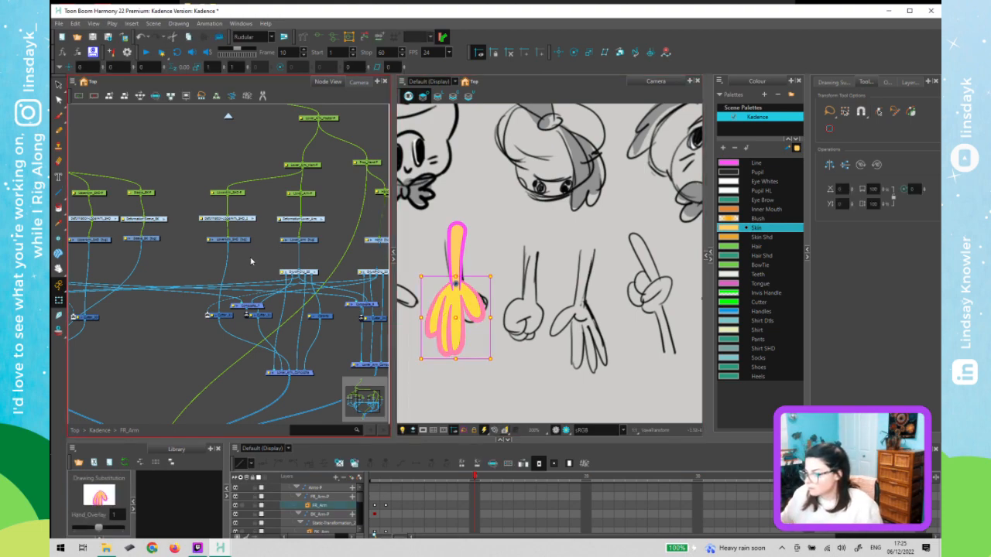
key(Tab)
key(Caps_Lock)
text(Trans)
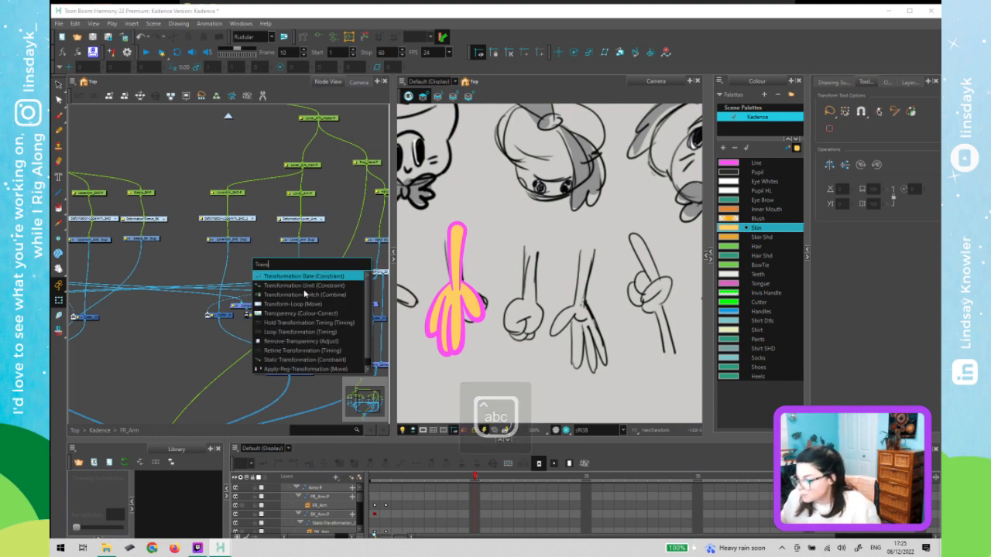
click(331, 254)
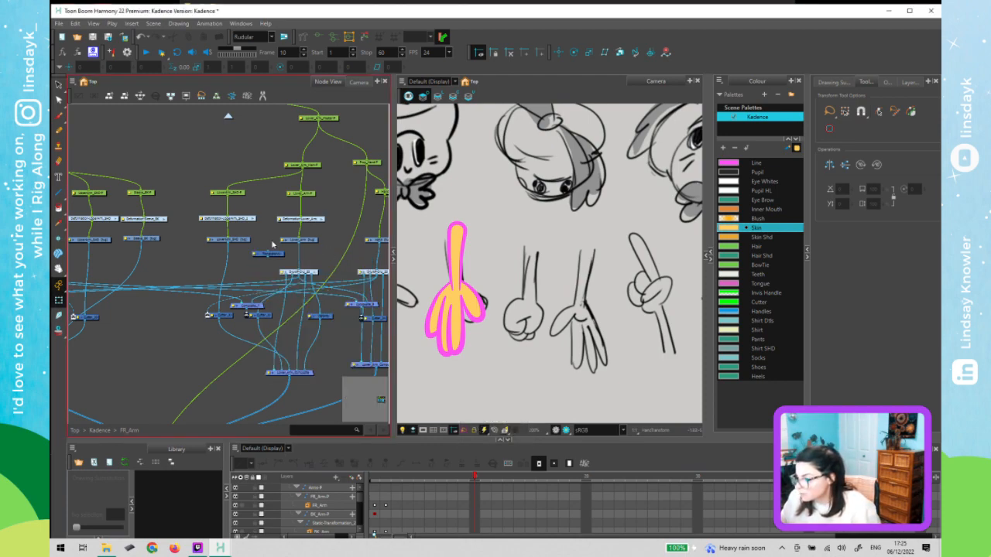
drag(280, 256, 403, 264)
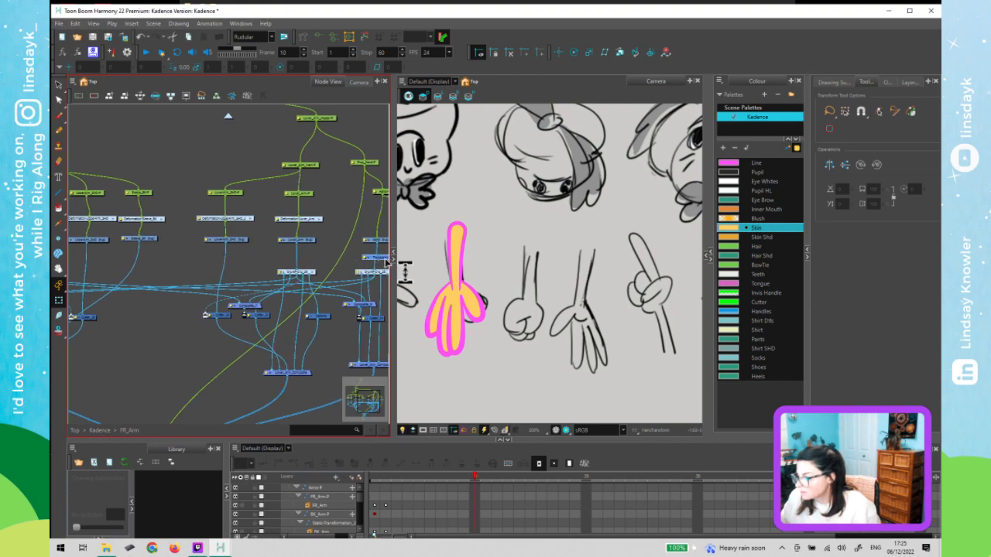
- At the scene's top level, select the model sheet's master peg and nudge the sheet beneath the rig hand at frame 10
click(227, 117)
drag(356, 191, 248, 184)
click(314, 168)
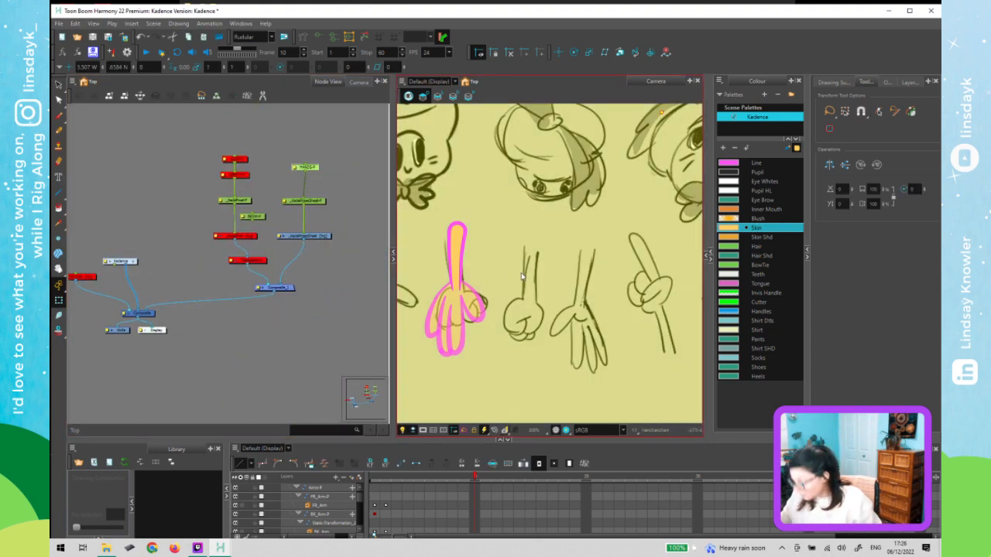
key(Up)
key(shift+Left)
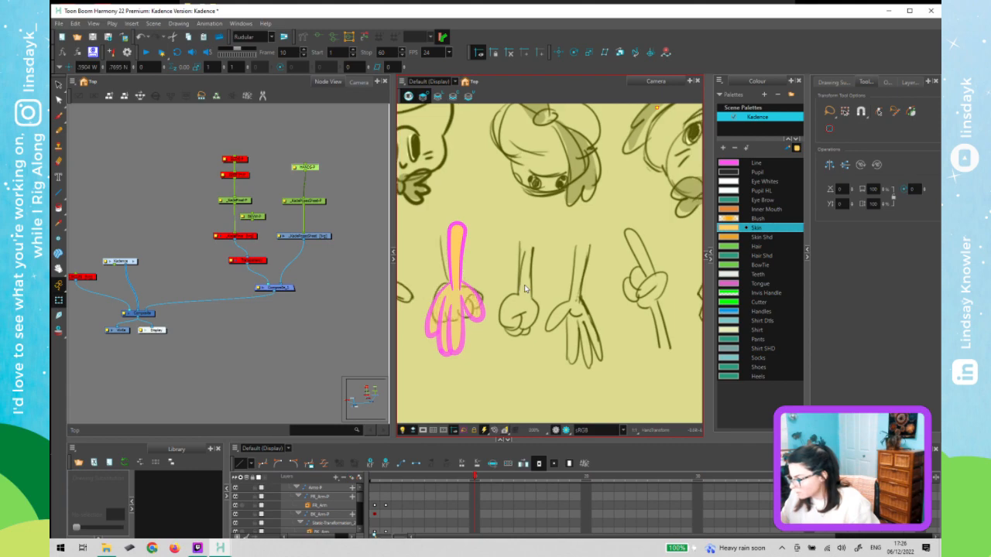
key(Down)
key(Down)
key(Down)
- At frame 3, nudge the model sheet so the fist sketch with the outer thumb lines up with the rig hand
key(comma)
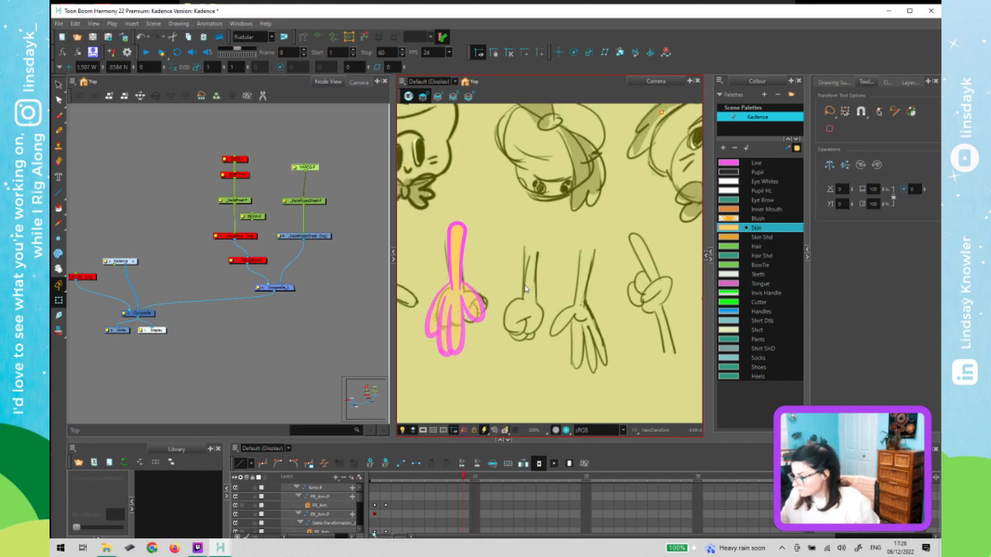
drag(463, 475, 383, 485)
click(514, 368)
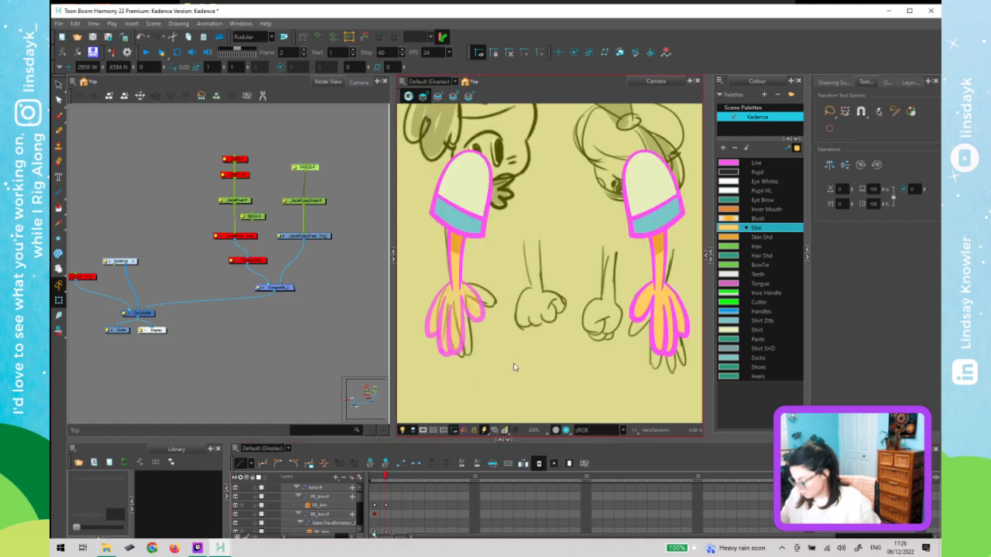
key(period)
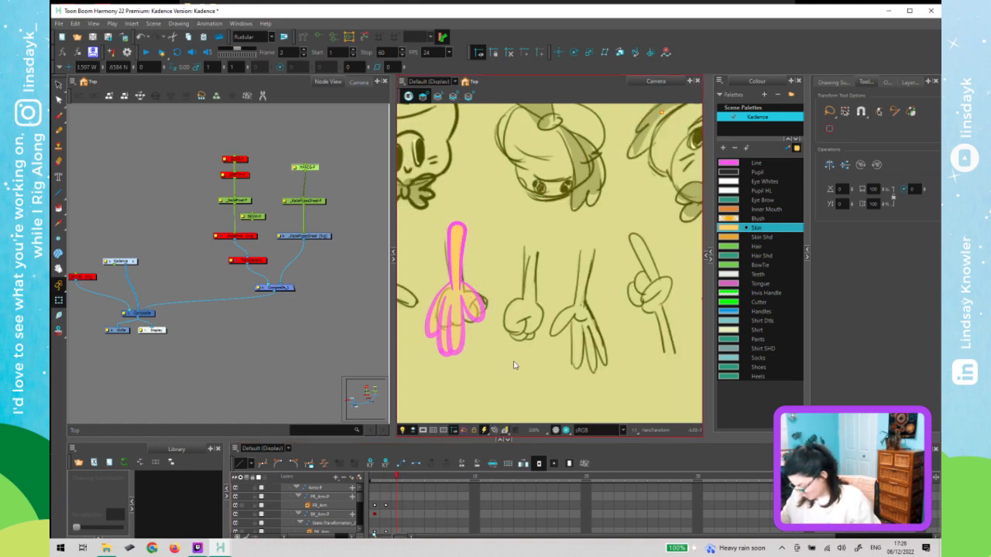
key(Up)
key(Up)
key(Left)
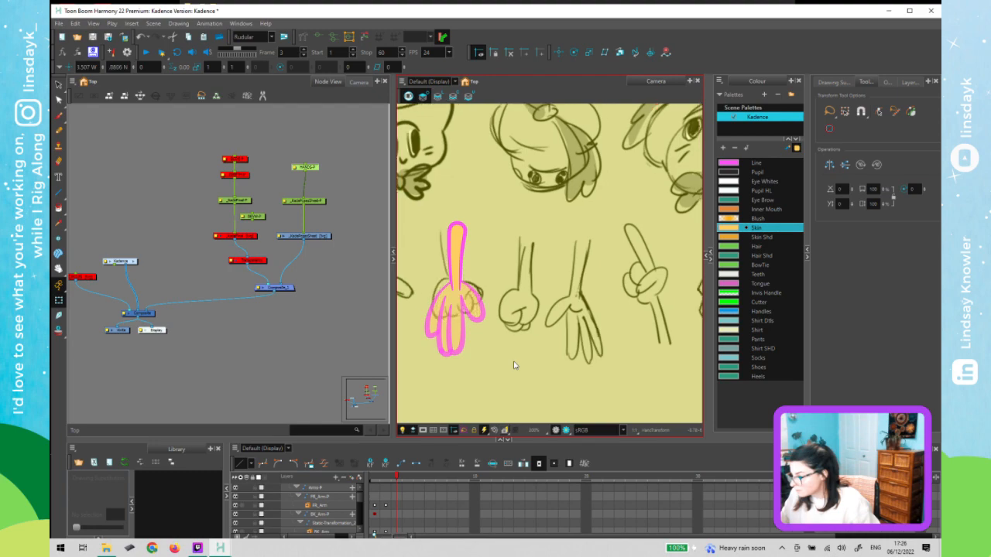
key(Down)
key(Down)
key(Right)
key(Down)
key(Right)
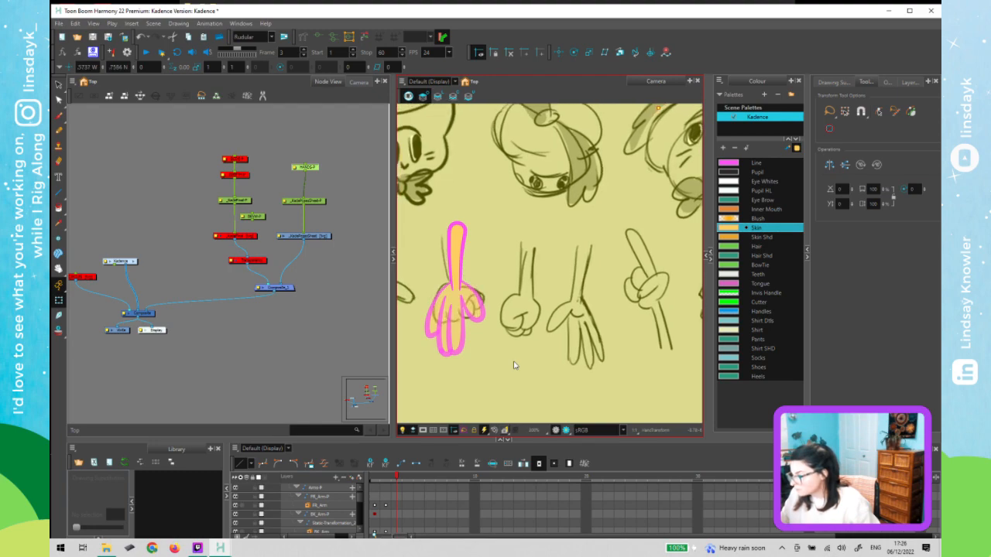
key(Down)
key(Right)
key(Down)
key(Right)
key(Right)
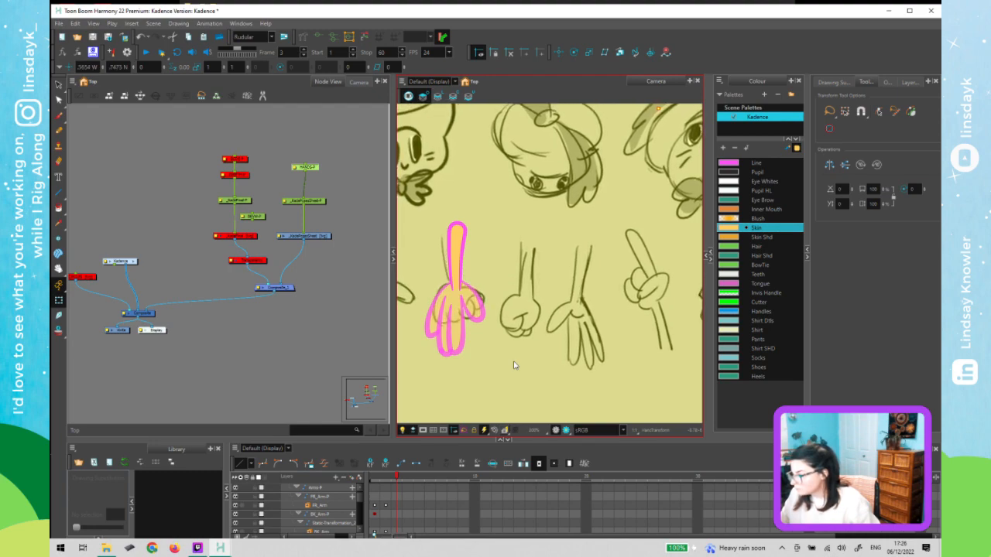
key(Down)
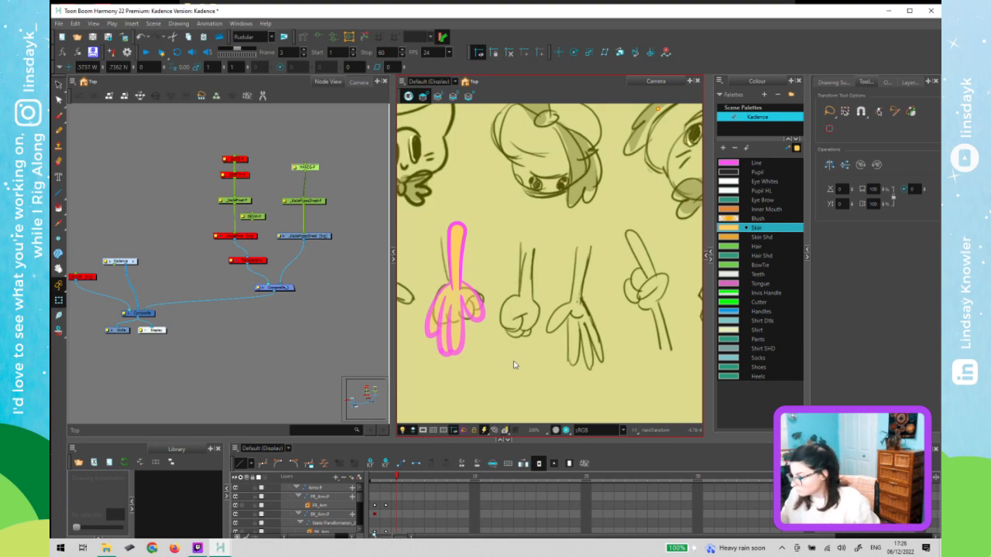
- At frame 4, move the model sheet left and adjust its height so the second fist sketch lies under the rig hand
key(comma)
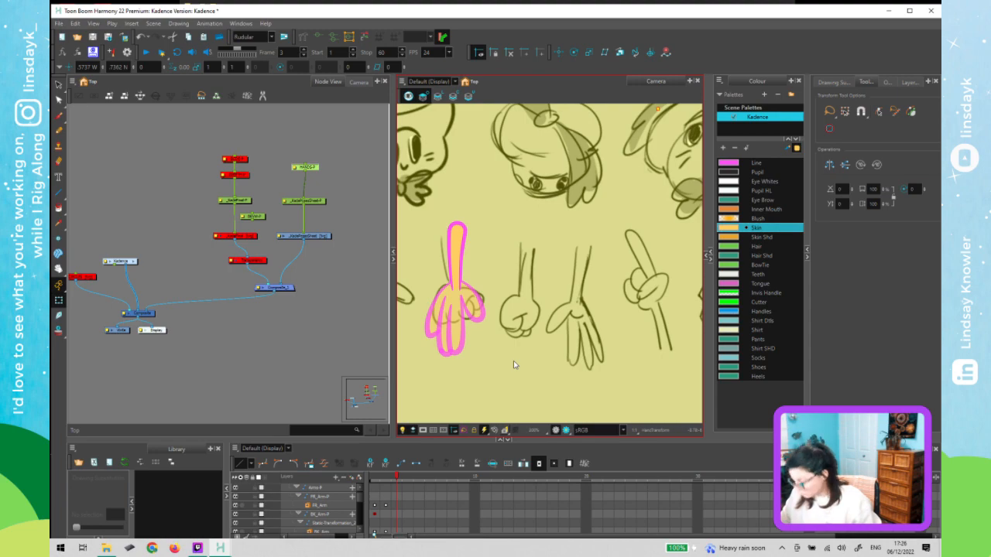
key(Left)
key(Left)
key(Left)
key(Left)
key(Left)
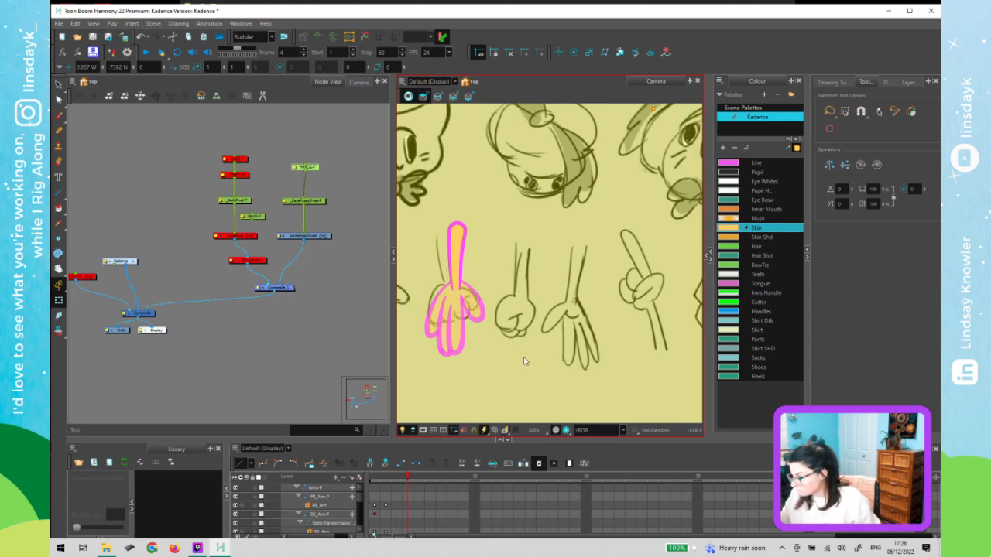
key(Left)
key(Left)
key(Left)
key(Left)
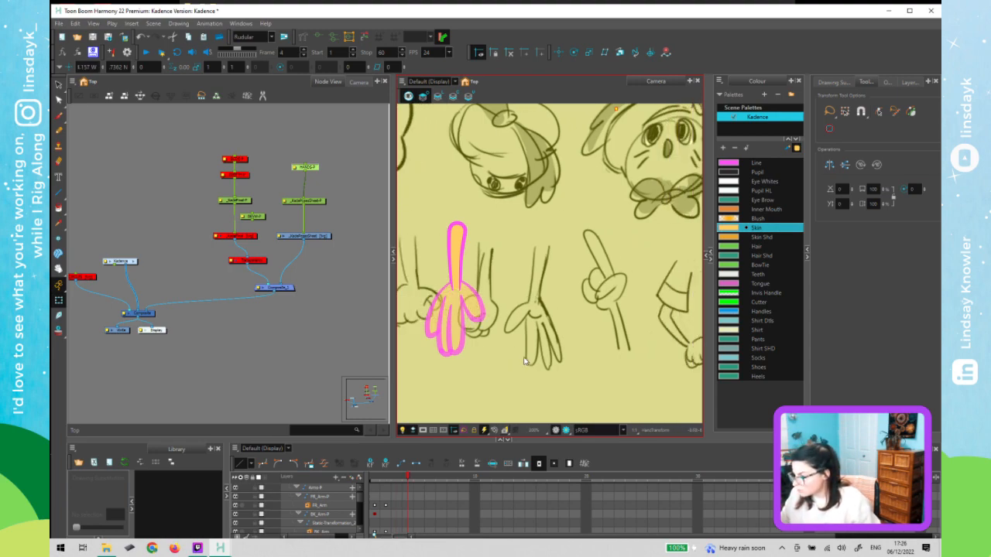
key(Up)
key(Up)
key(Up)
key(Up)
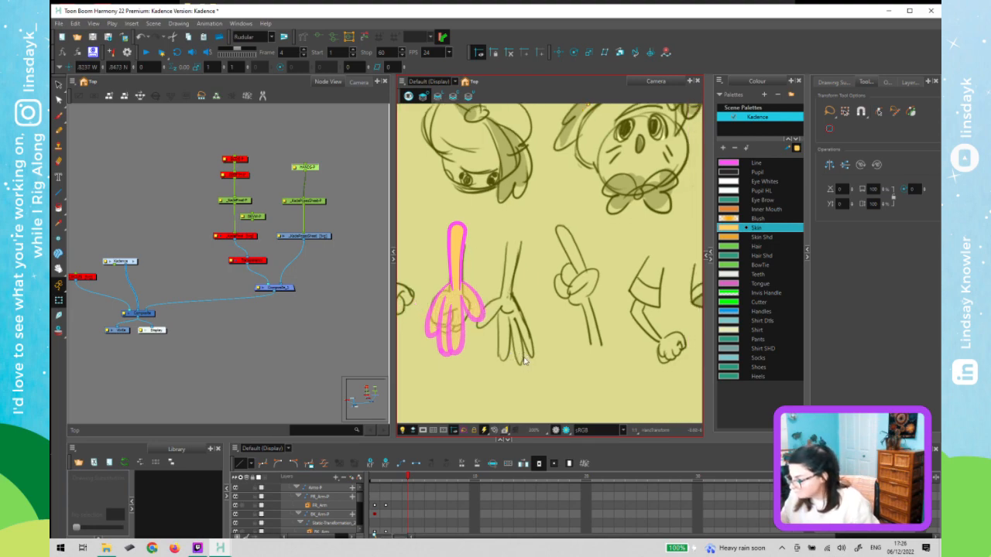
key(Down)
key(Down)
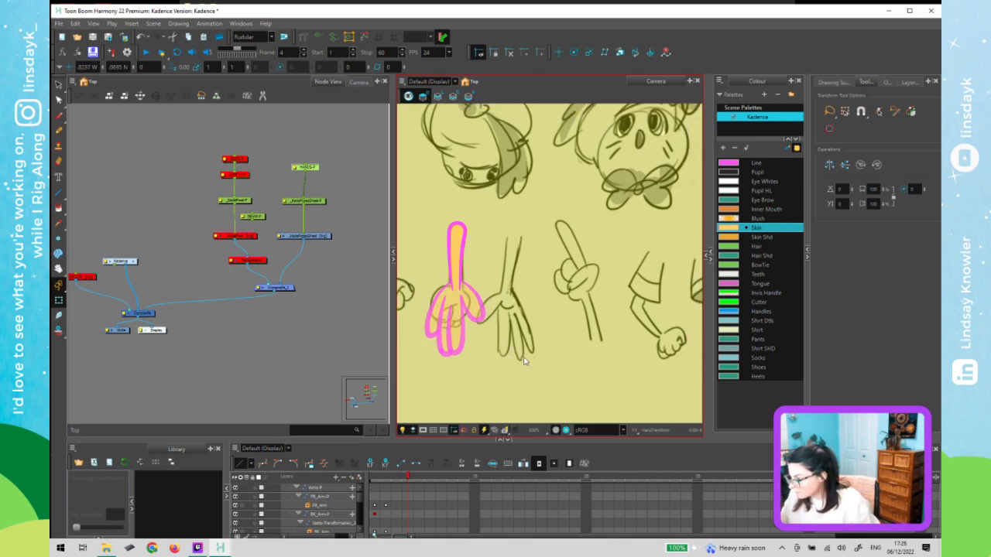
key(Up)
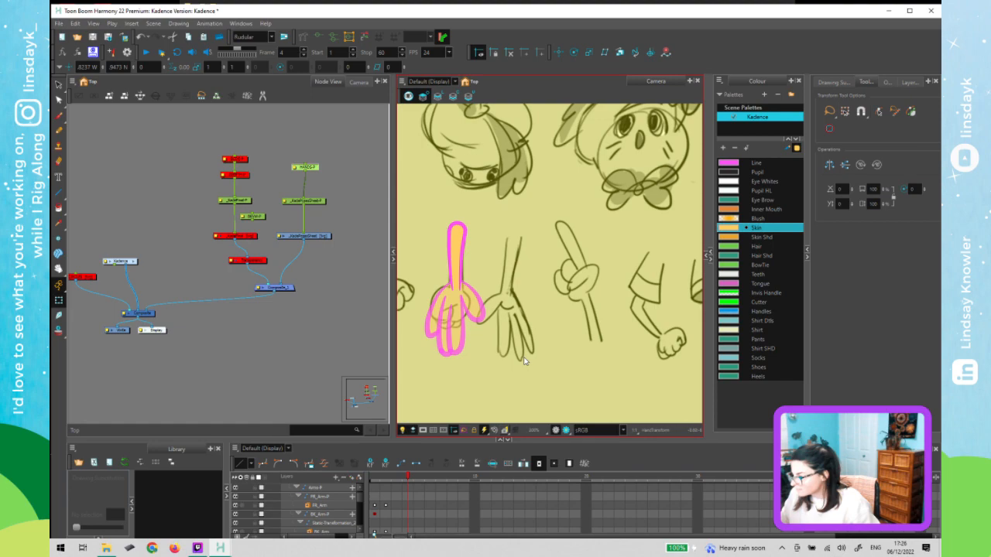
key(Up)
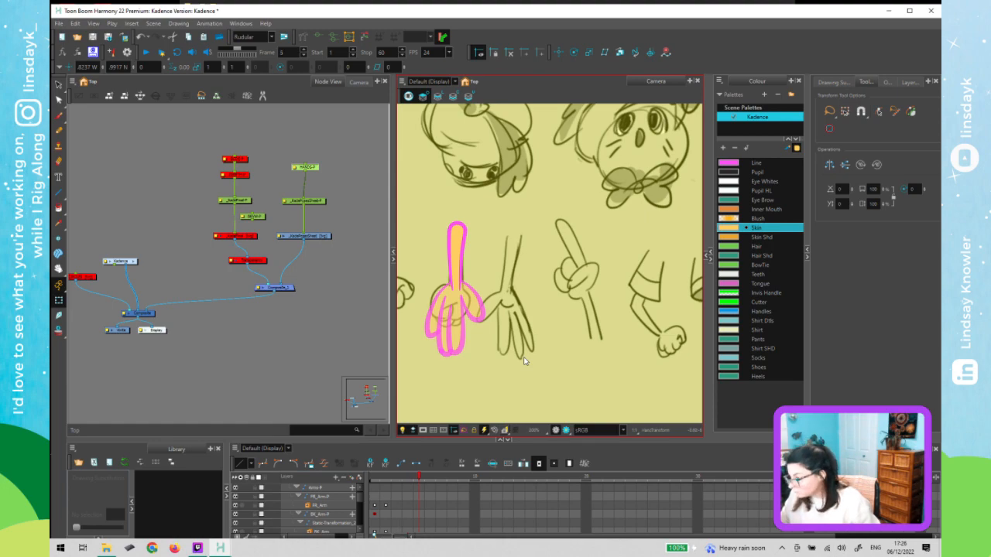
- At frame 5, move the model sheet left and slightly up so the open hand sketch sits under the rig hand
key(Left)
key(Left)
key(Left)
key(Left)
key(Left)
key(Left)
key(Left)
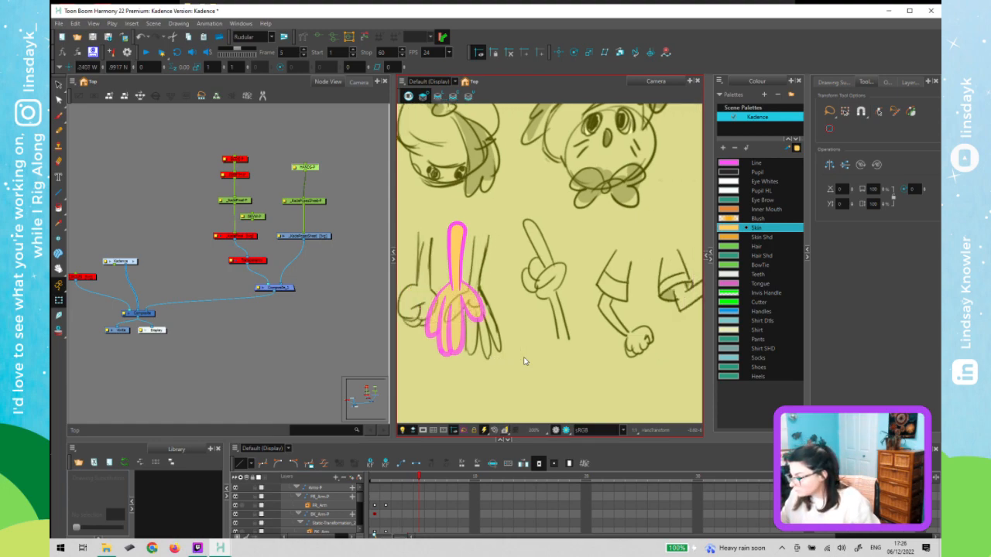
key(Left)
key(Left)
key(Left)
key(Left)
key(Left)
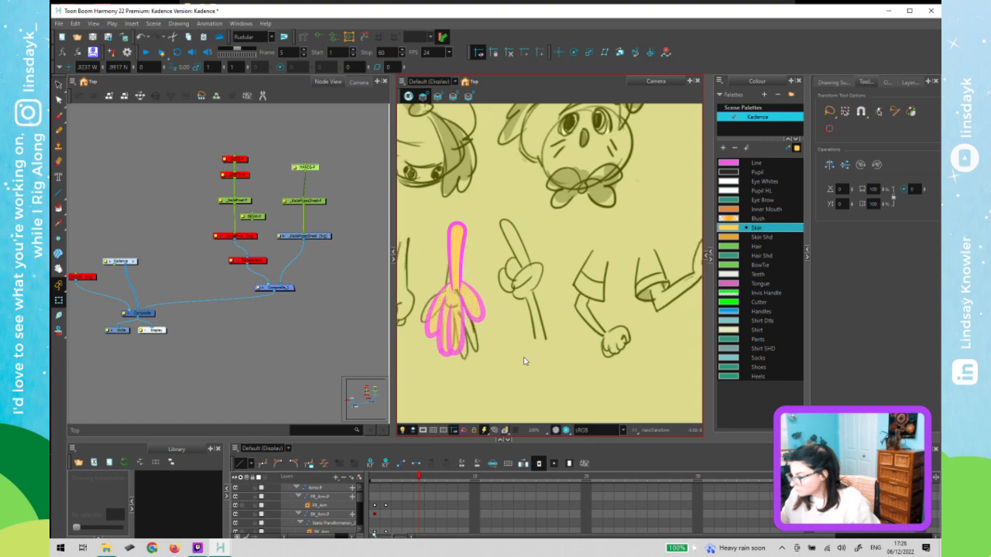
key(Left)
key(Right)
key(Right)
key(Up)
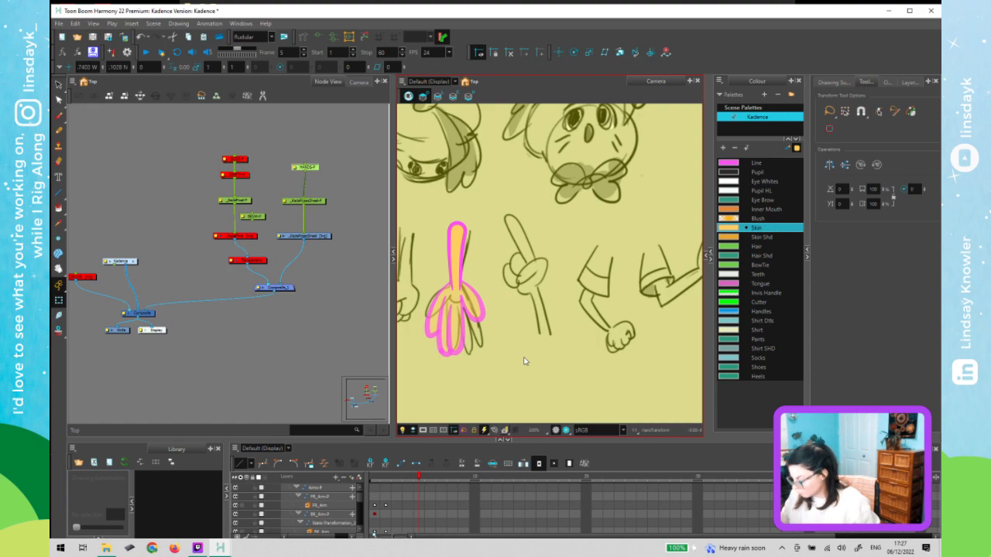
- At frame 6, move the model sheet left until the pointing hand sketch lies behind the rig arm
key(Left)
key(Left)
key(Left)
key(Left)
key(Left)
key(Left)
key(Left)
key(Left)
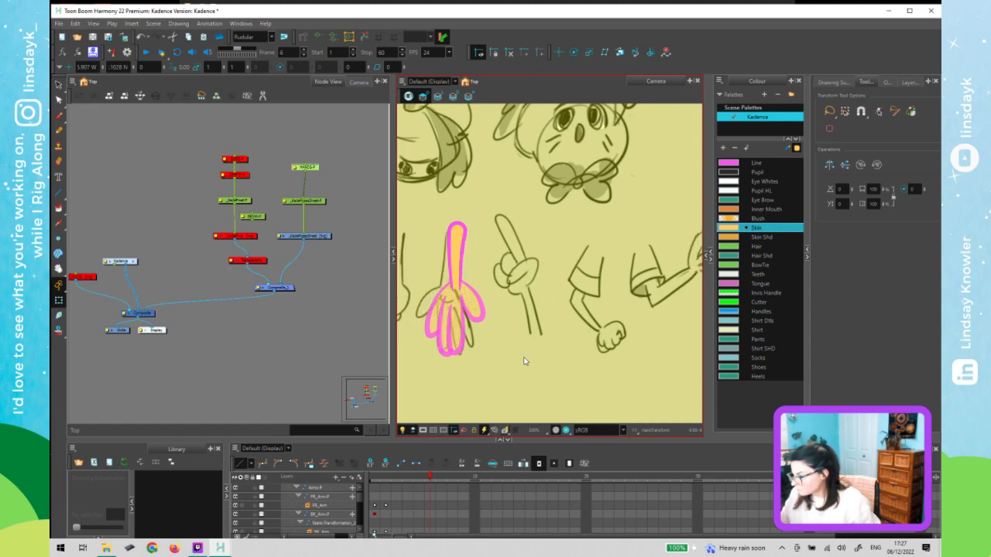
key(Left)
key(Left)
key(Left)
key(Left)
key(Left)
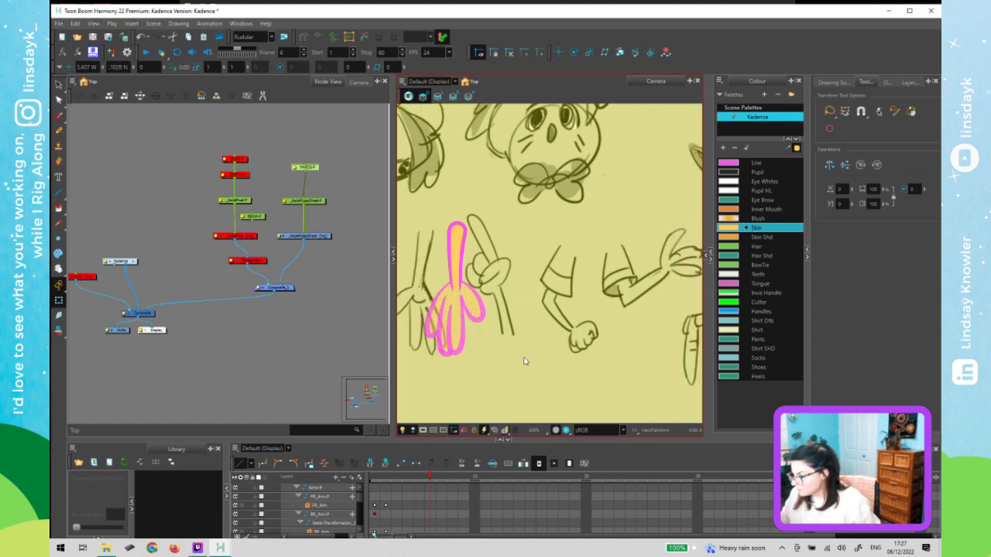
key(Left)
key(Left)
key(Left)
key(Left)
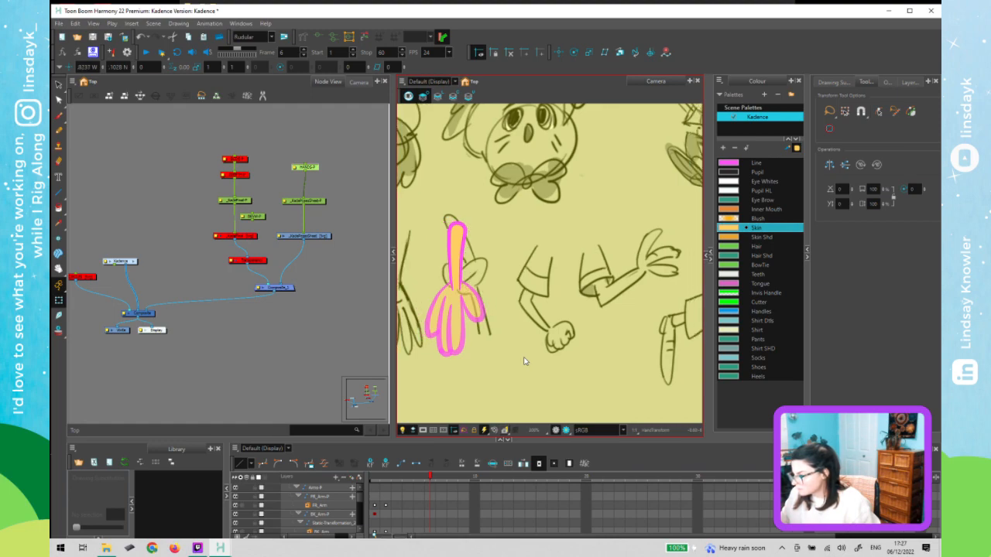
key(Left)
key(Left)
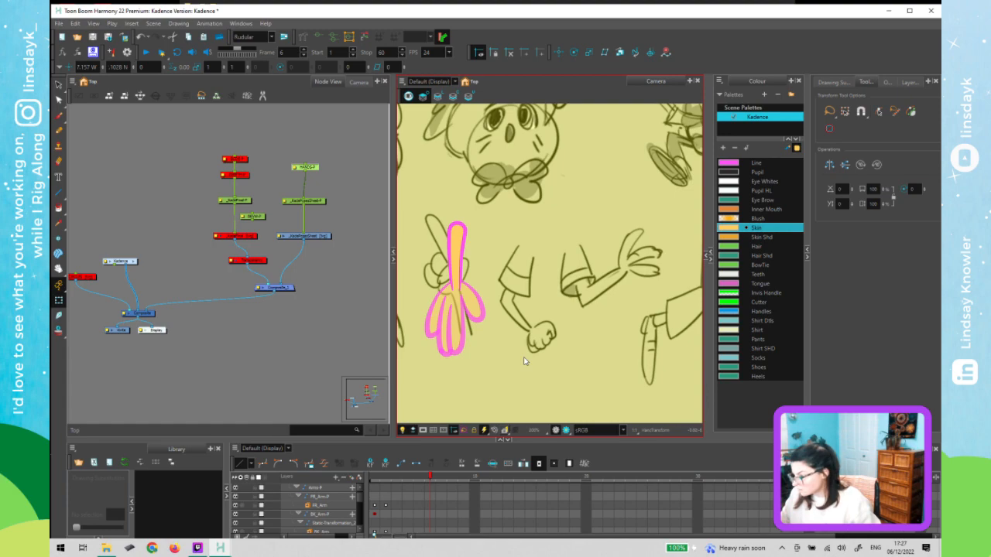
key(Right)
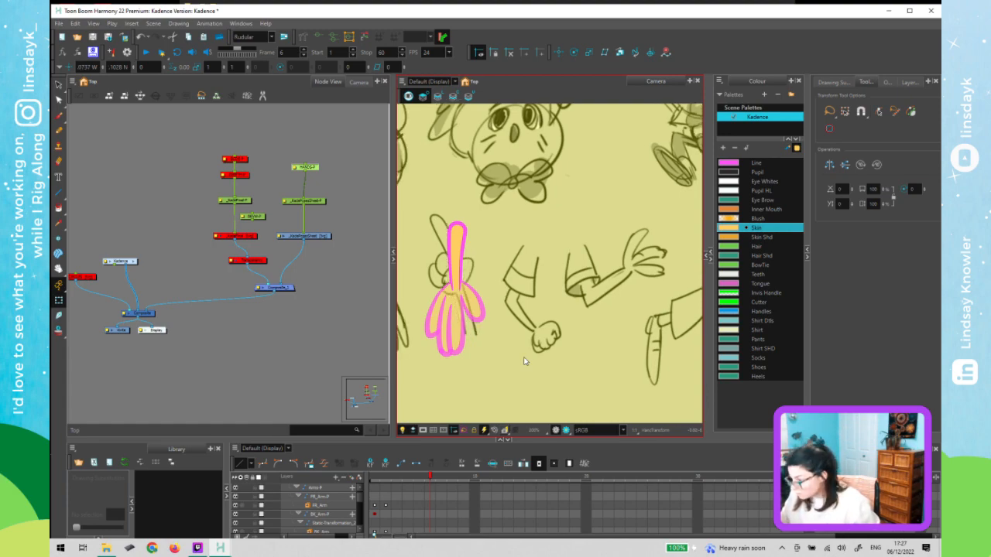
- At frame 7, move the model sheet up and left until the bent arm's fist sketch sits under the rig hand
key(comma)
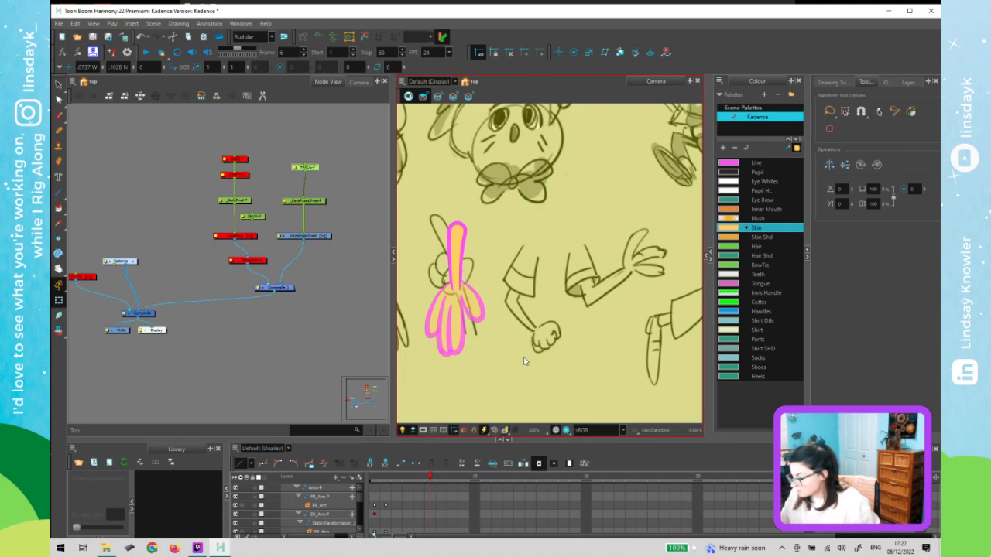
key(period)
key(period)
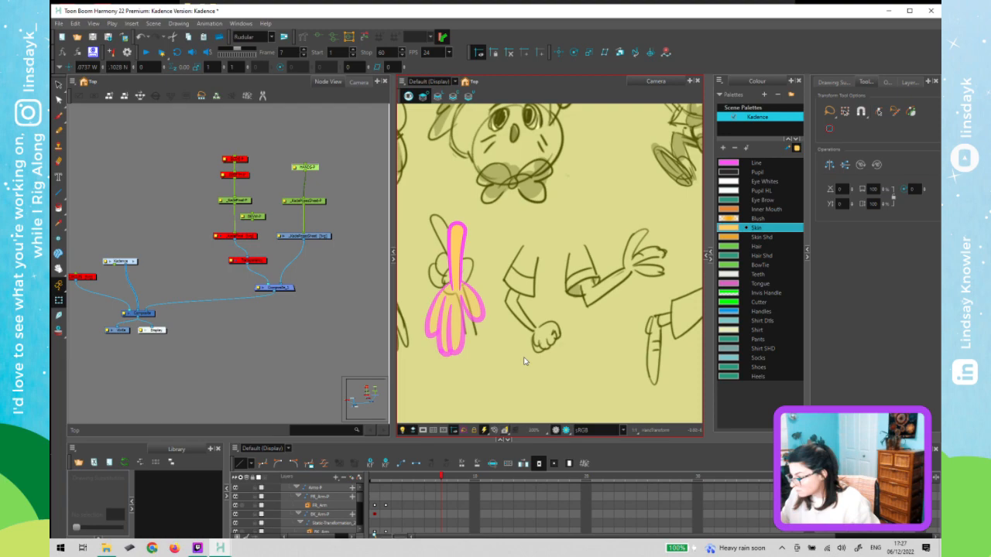
key(Up)
key(Up)
key(Up)
key(Up)
key(Up)
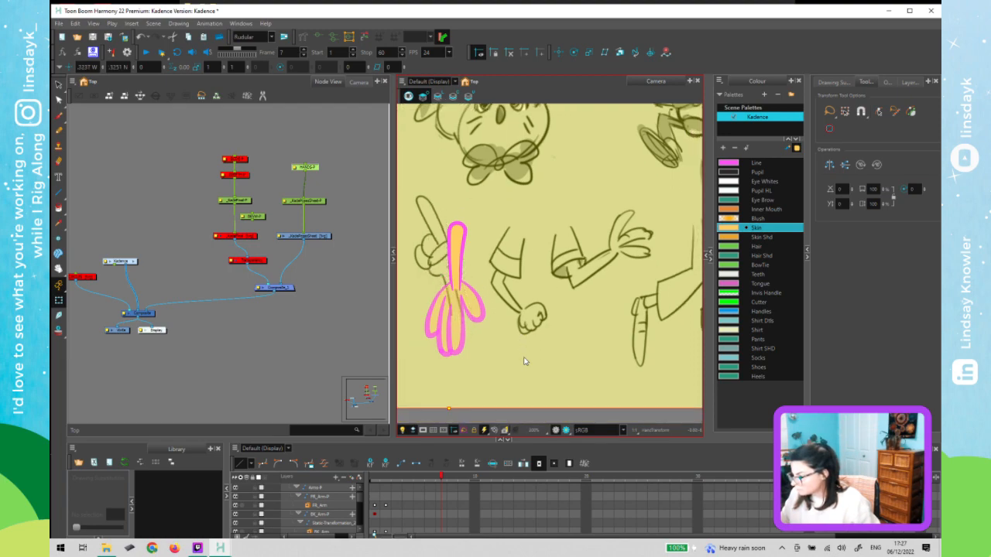
key(Left)
key(Left)
key(Left)
key(Left)
key(Left)
key(Left)
key(Left)
key(Left)
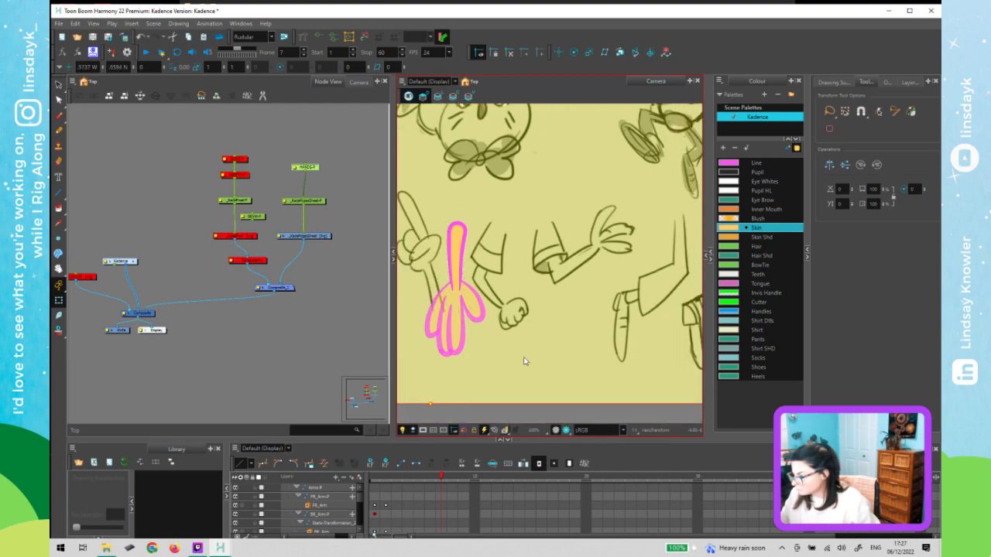
key(Left)
key(Left)
key(Left)
key(Left)
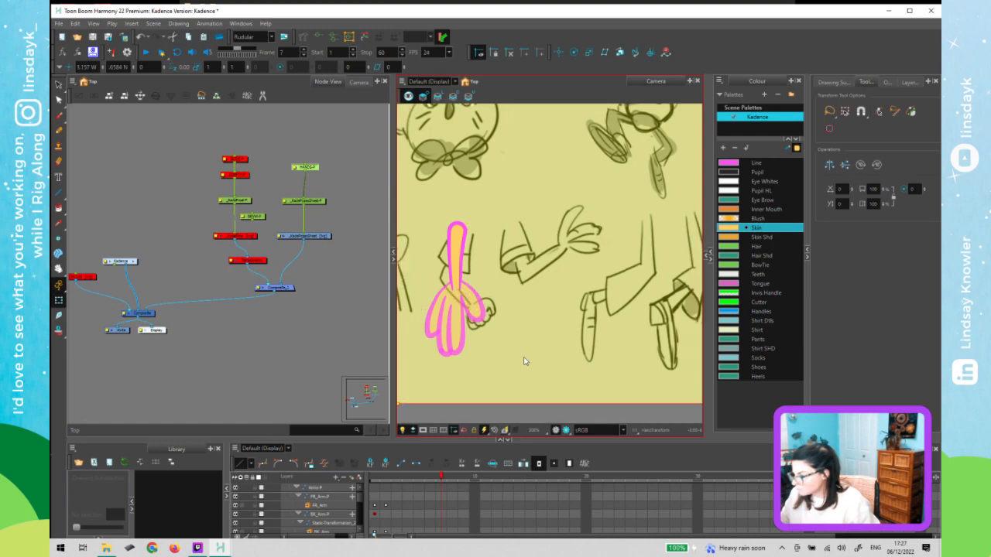
key(Up)
key(Up)
key(Up)
key(Up)
key(Up)
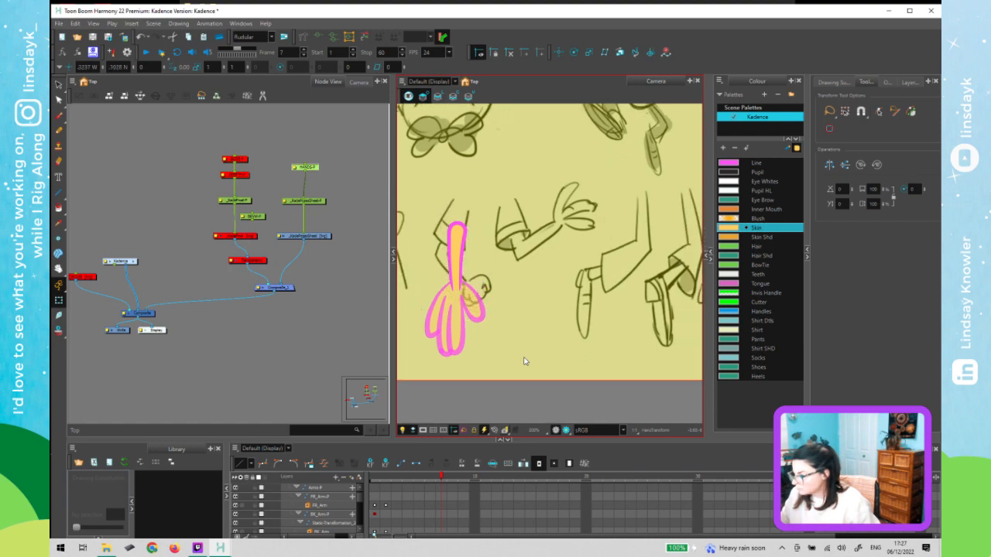
key(Left)
key(Down)
key(Down)
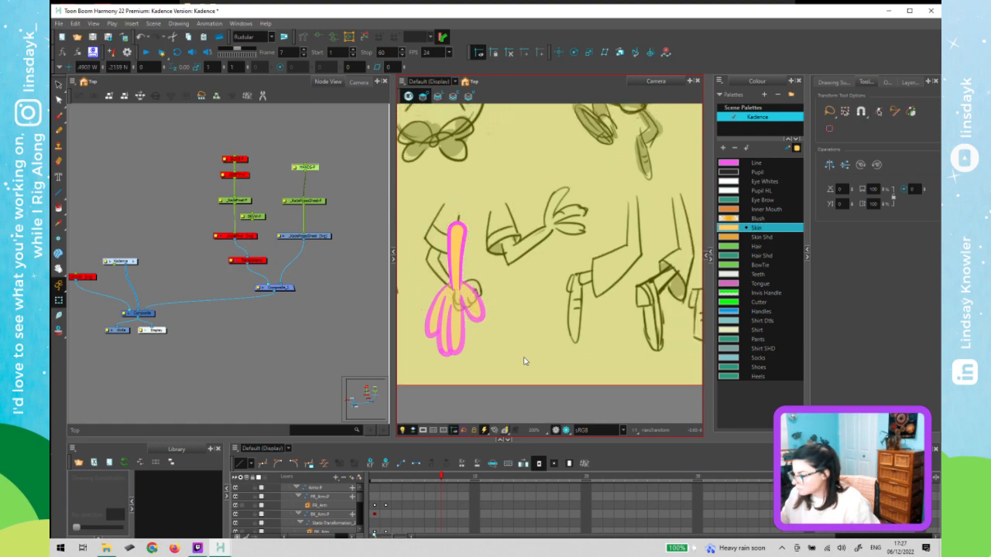
key(Left)
key(Up)
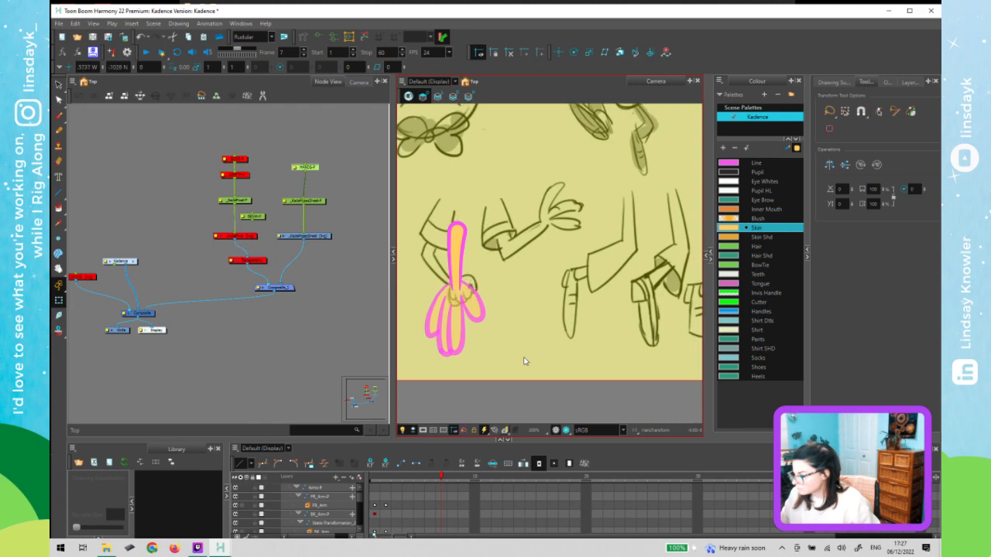
key(Down)
key(Down)
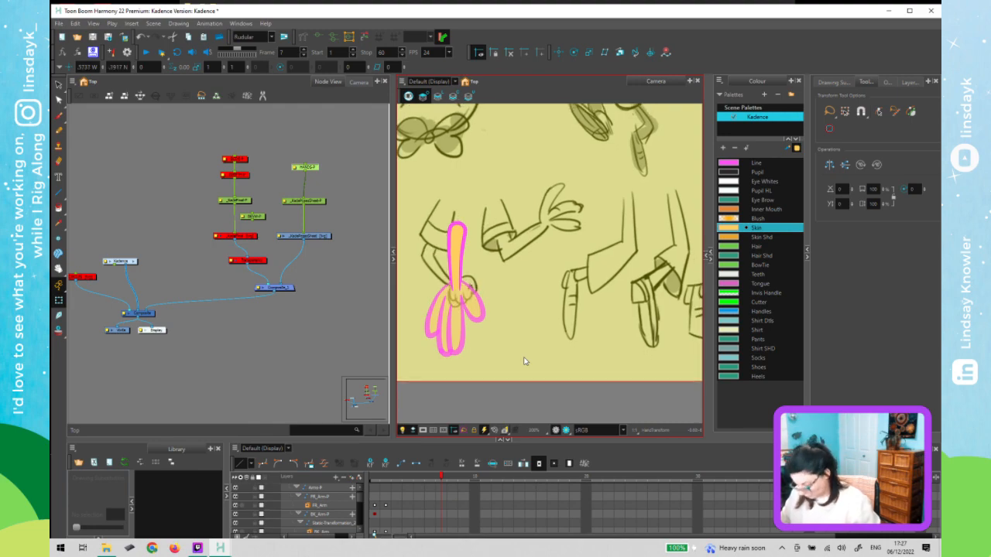
key(Right)
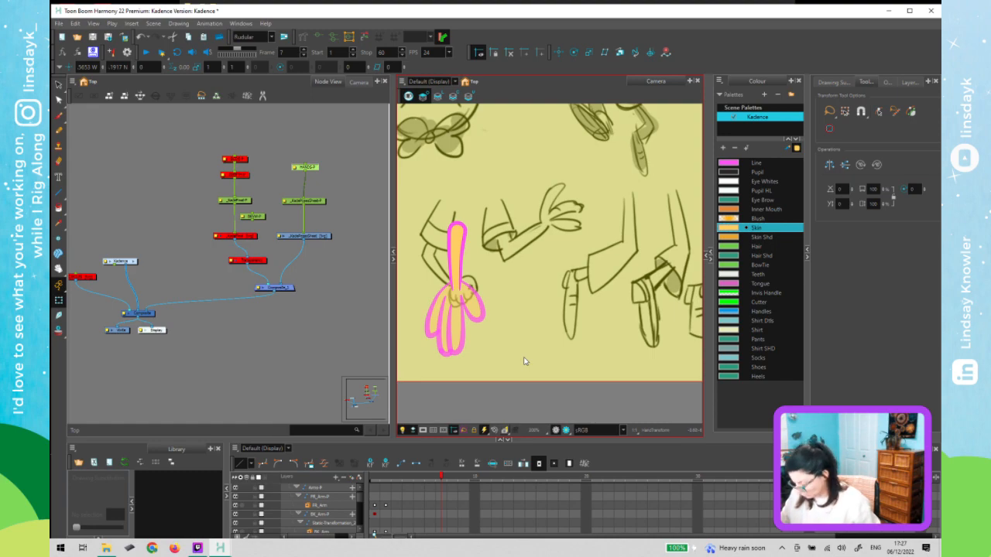
- At frame 8, move the model sheet left and down so the bent arm's open hand sketch sits behind the rig hand
key(period)
key(Left)
key(Left)
key(Left)
key(Left)
key(Left)
key(Left)
key(Left)
key(Left)
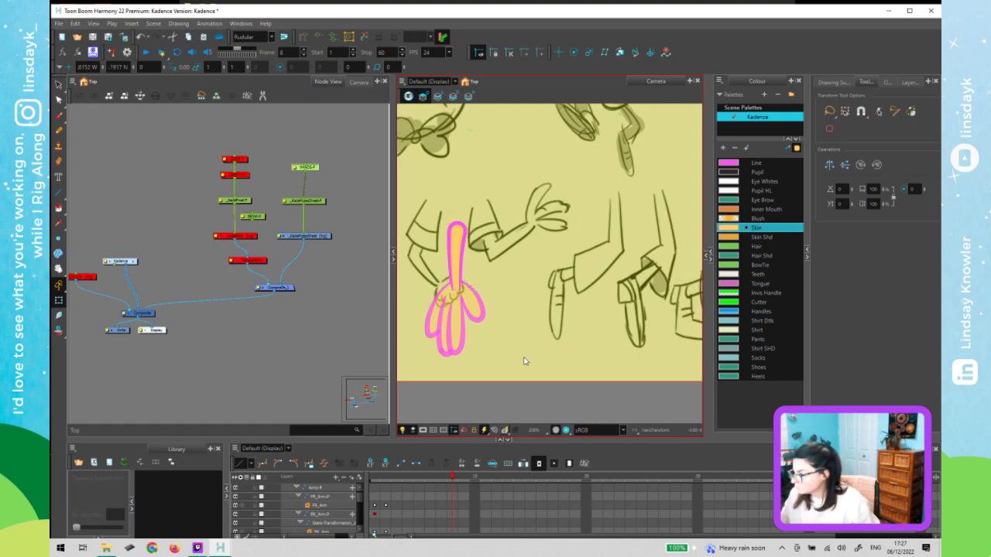
key(Down)
key(Down)
key(Down)
key(Down)
key(Down)
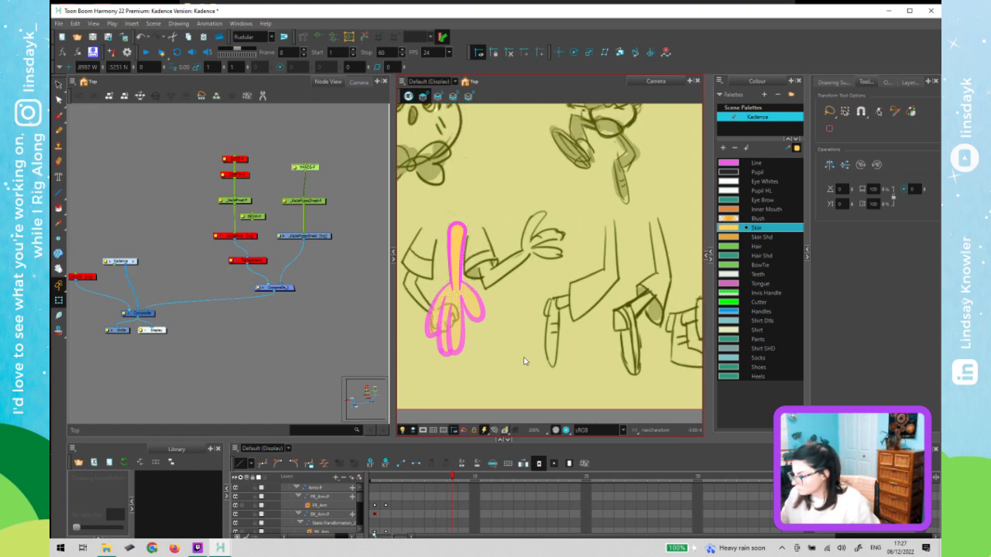
key(Left)
key(Left)
key(Left)
key(Left)
key(Left)
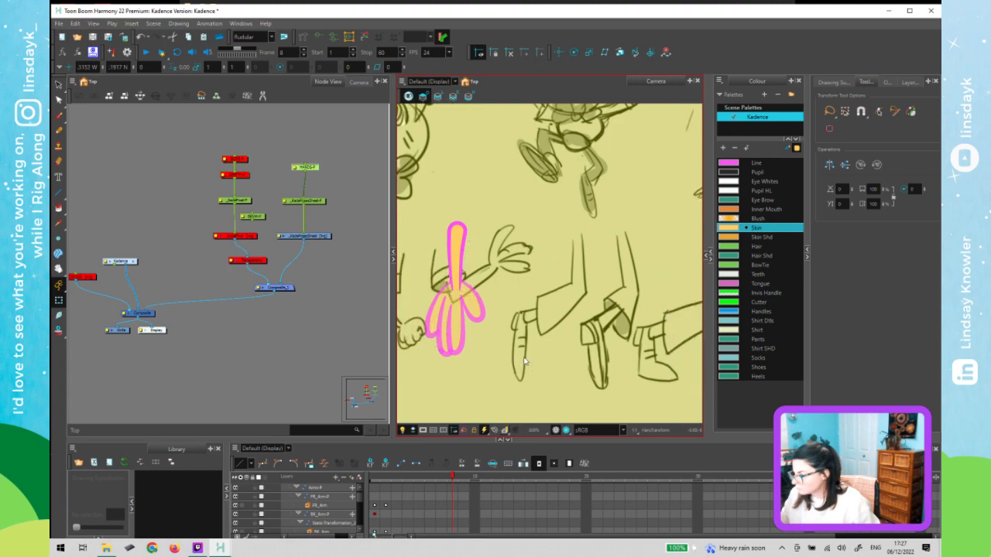
key(Left)
key(Left)
key(Left)
key(Down)
key(Down)
key(Down)
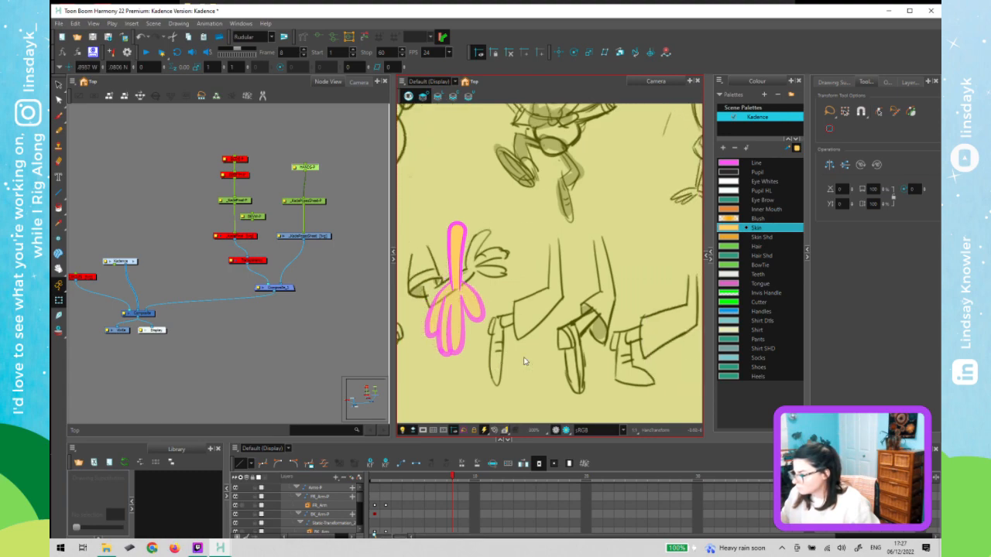
key(Left)
key(Left)
key(Left)
key(Down)
key(Down)
key(Down)
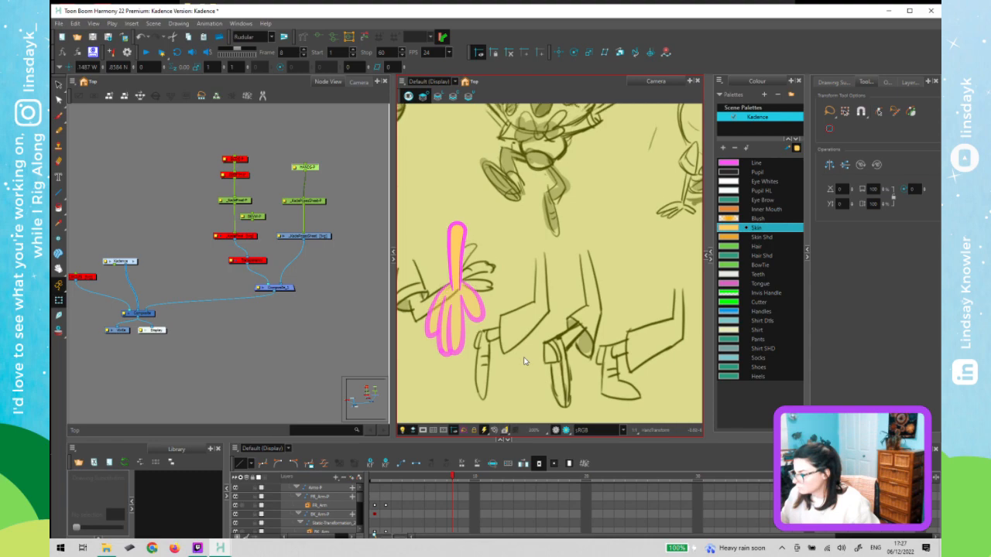
key(Down)
key(Down)
key(Left)
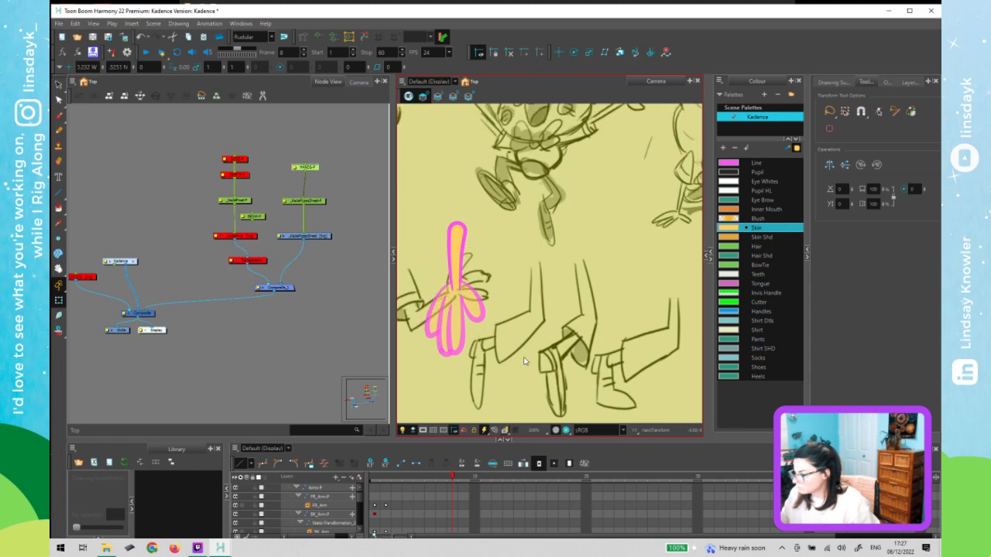
key(Right)
key(Up)
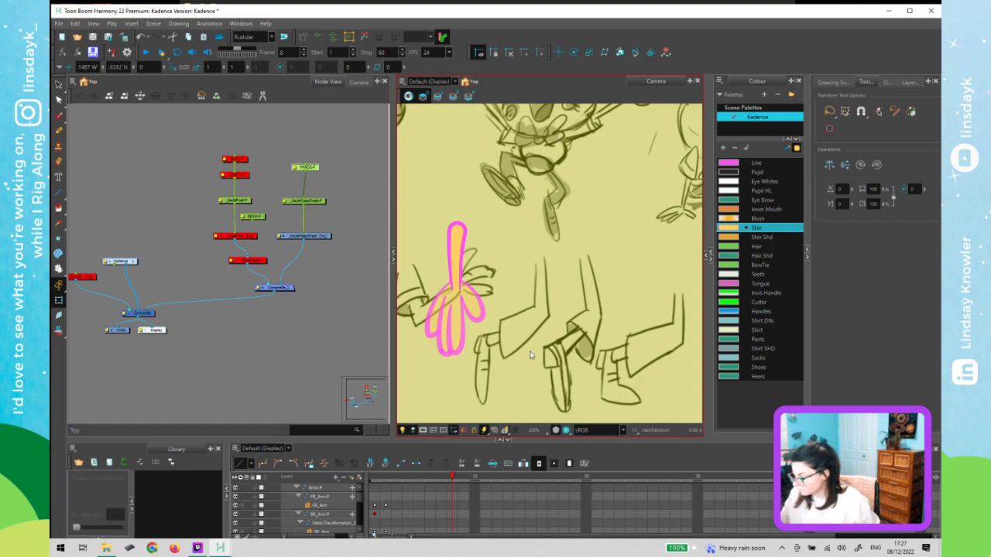
- At frame 9, move the model sheet down so the jumping character's raised hand lies behind the rig arm
scroll(533, 345, down, 2)
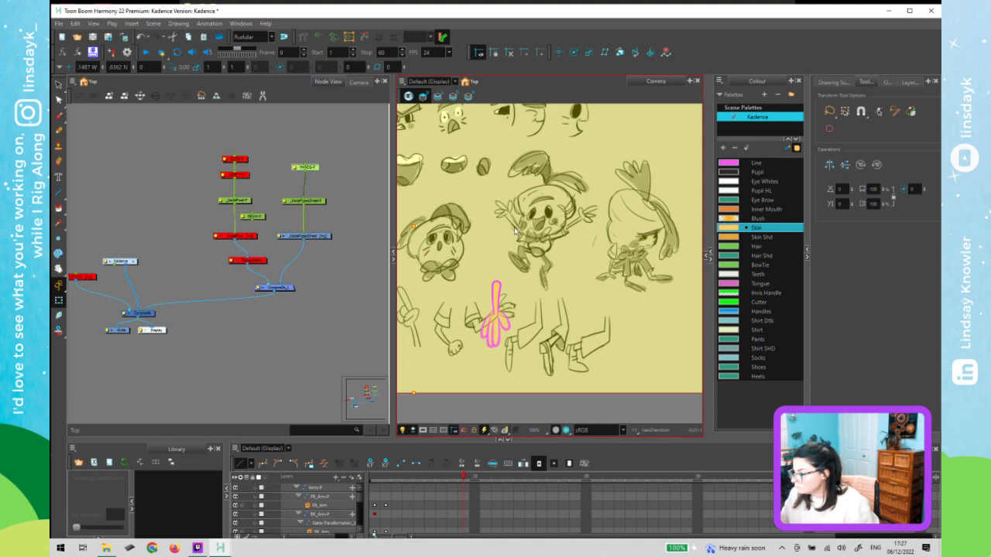
drag(409, 232, 400, 325)
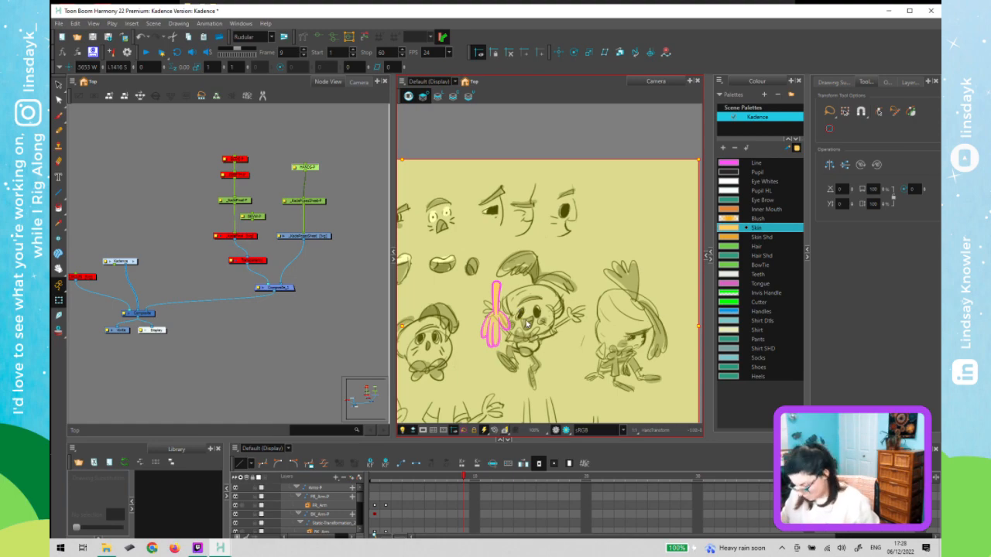
- At frame 10, move the model sheet left to bring the crouching character near the rig arm and enlarge the sheet to about 1.18 scale
key(period)
click(308, 167)
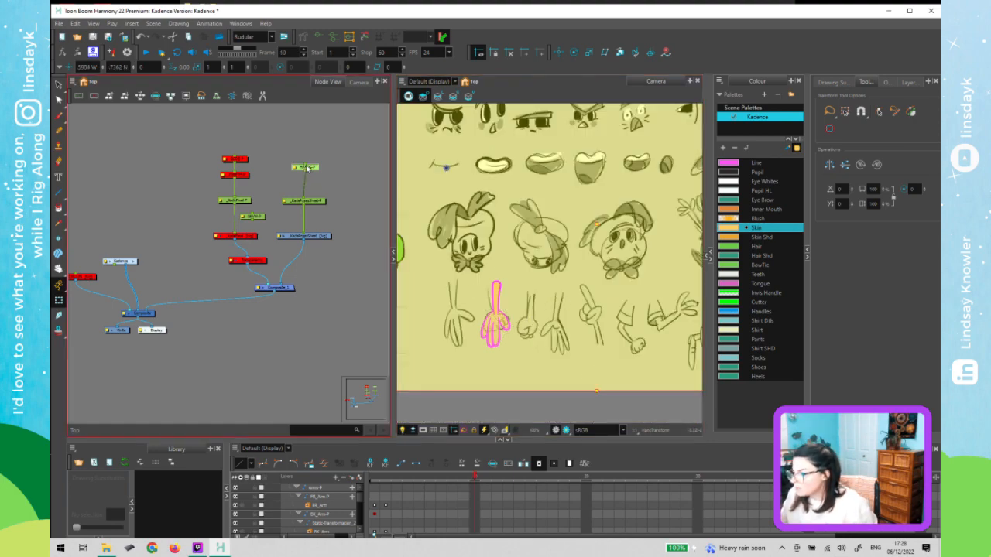
click(653, 277)
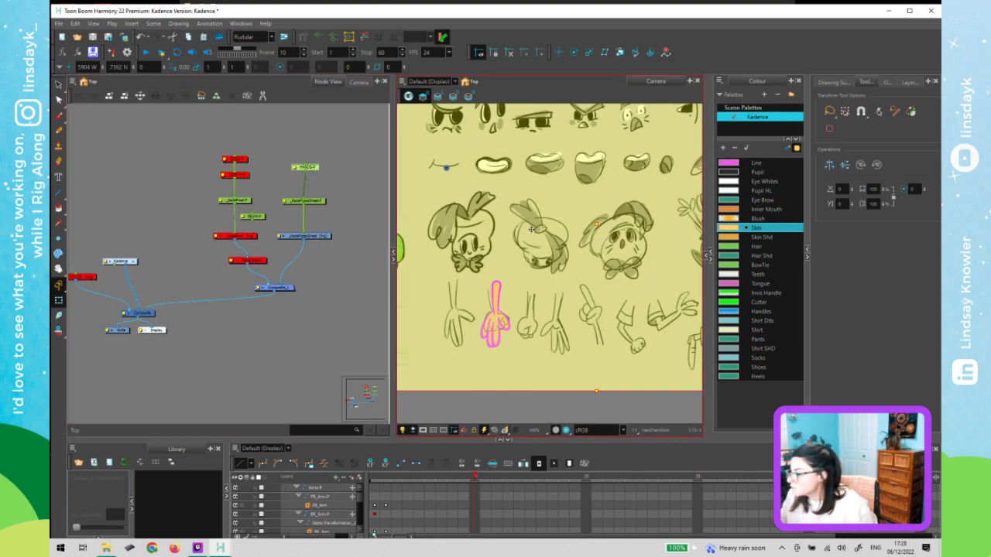
drag(531, 230, 301, 265)
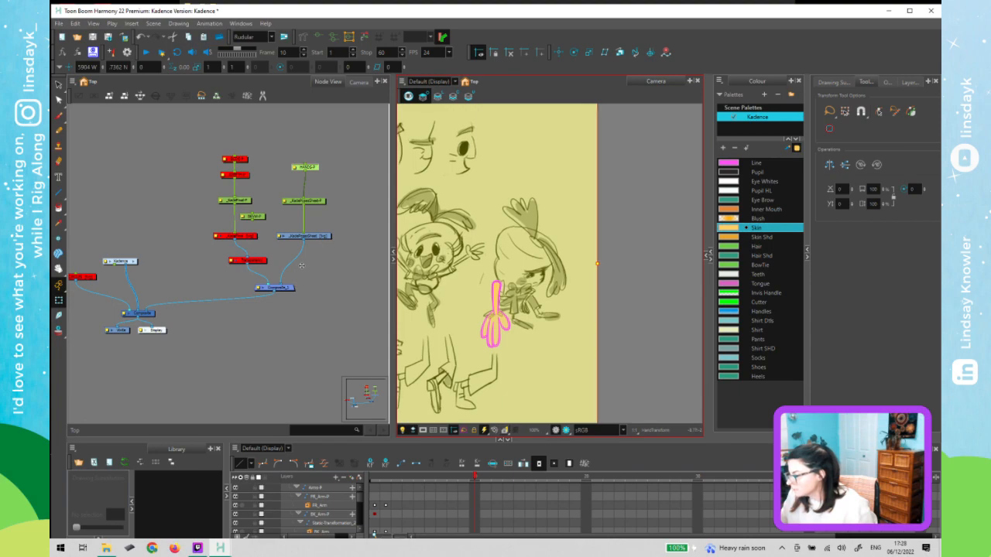
key(1)
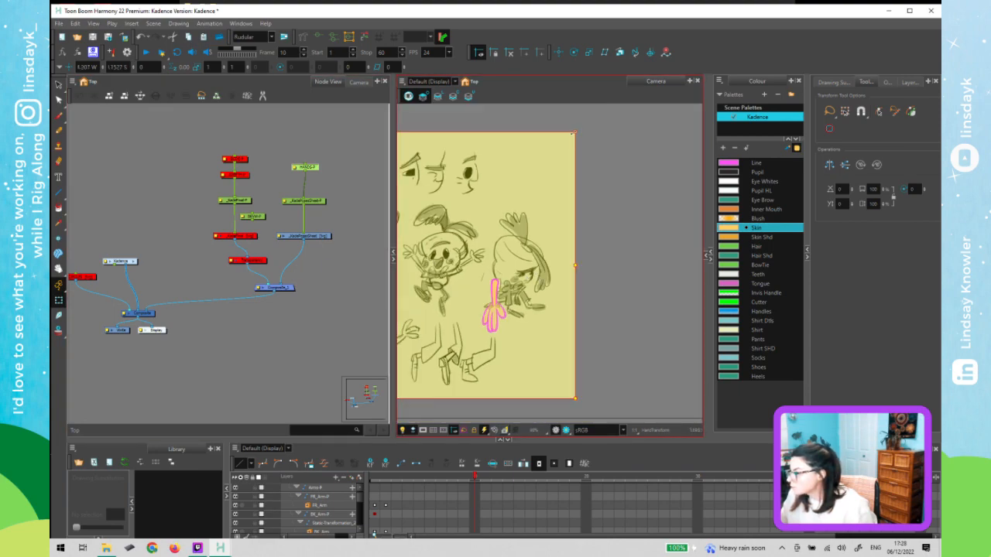
drag(580, 125, 639, 116)
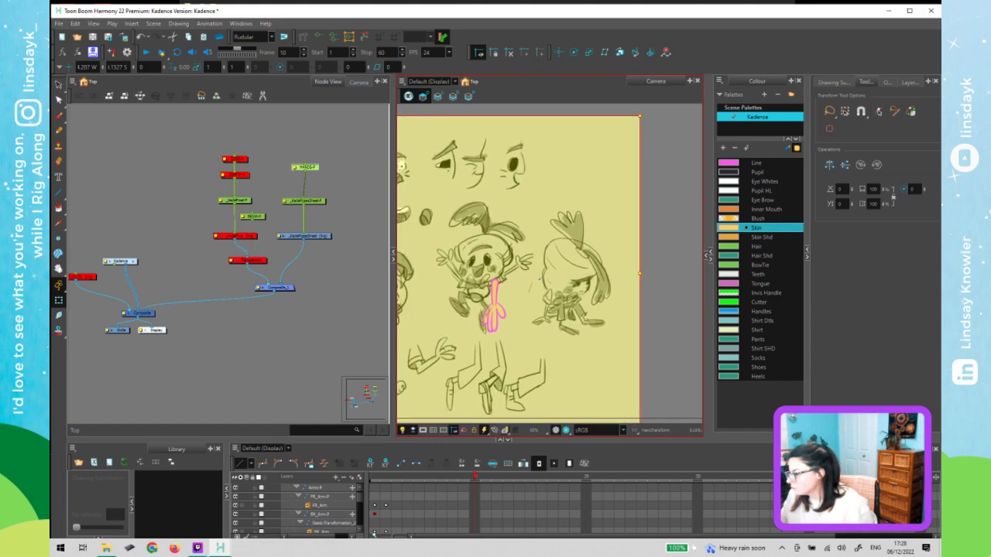
key(1)
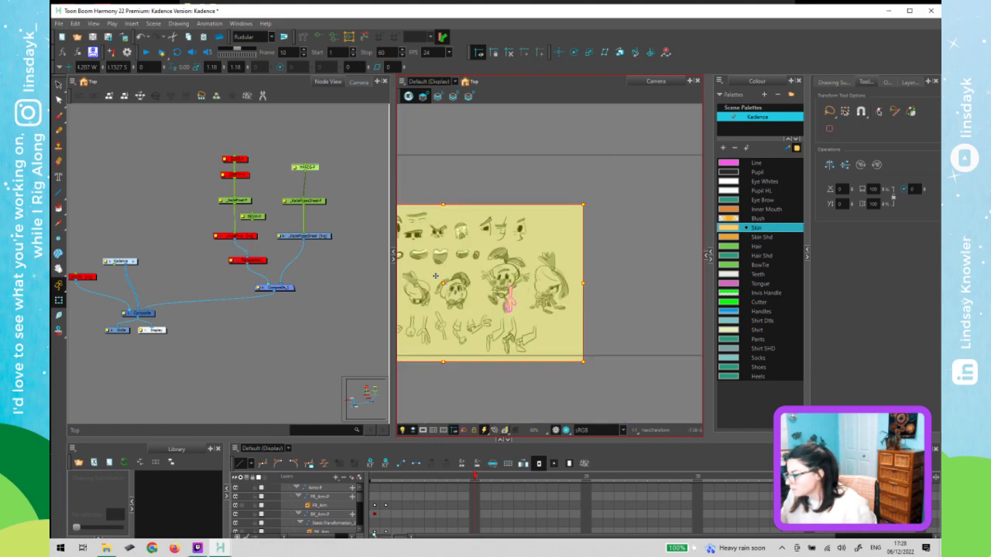
- Enlarge the frame 10 model sheet to about 1.36 scale, align the crouching character's planted hand with the rig wrist, and deselect the sheet
drag(437, 285, 418, 279)
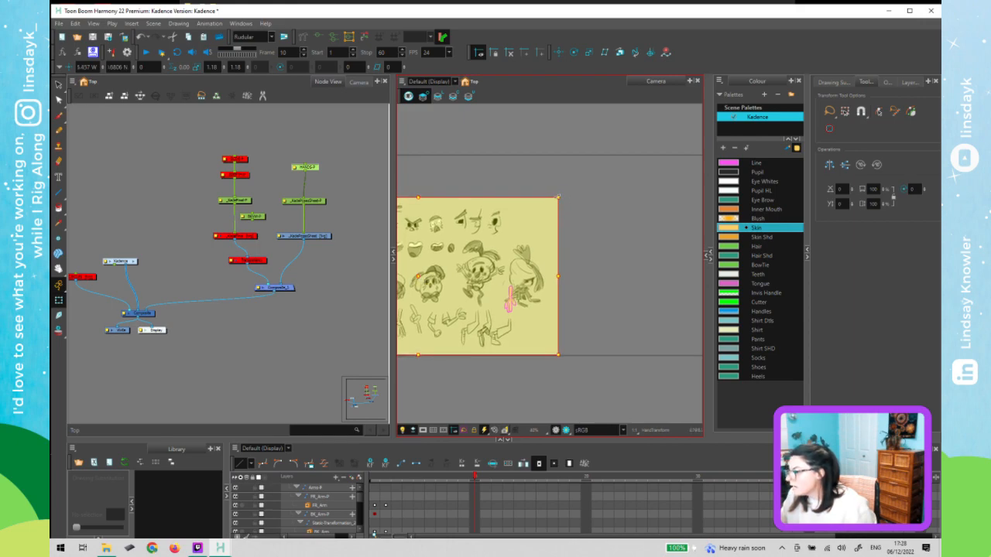
drag(557, 198, 589, 189)
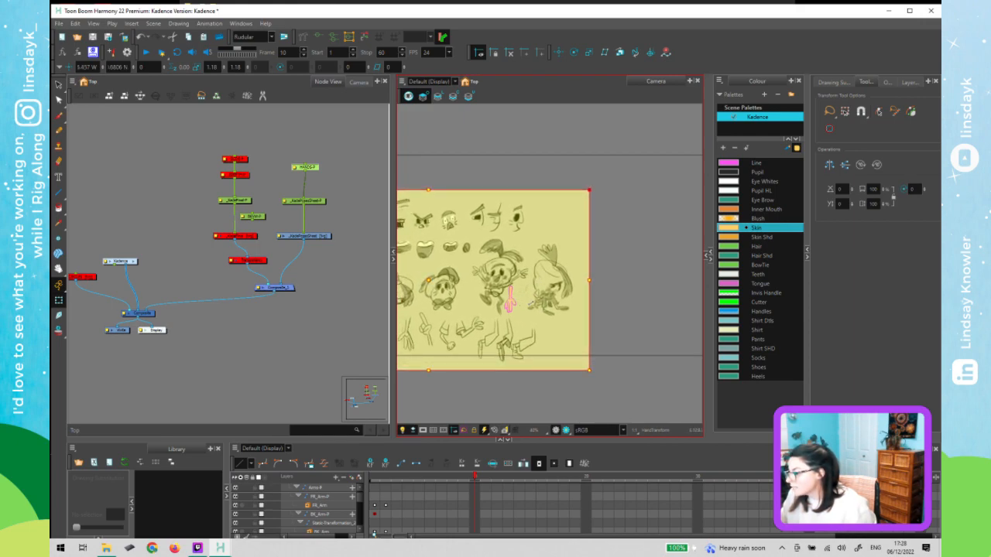
drag(420, 279, 405, 272)
scroll(503, 300, up, 6)
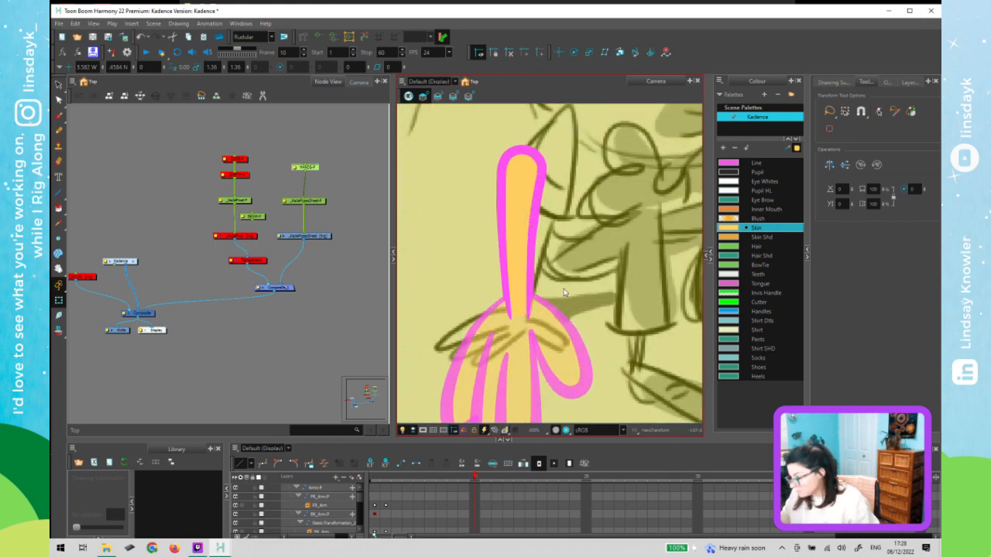
key(Up)
key(Up)
key(Up)
key(Down)
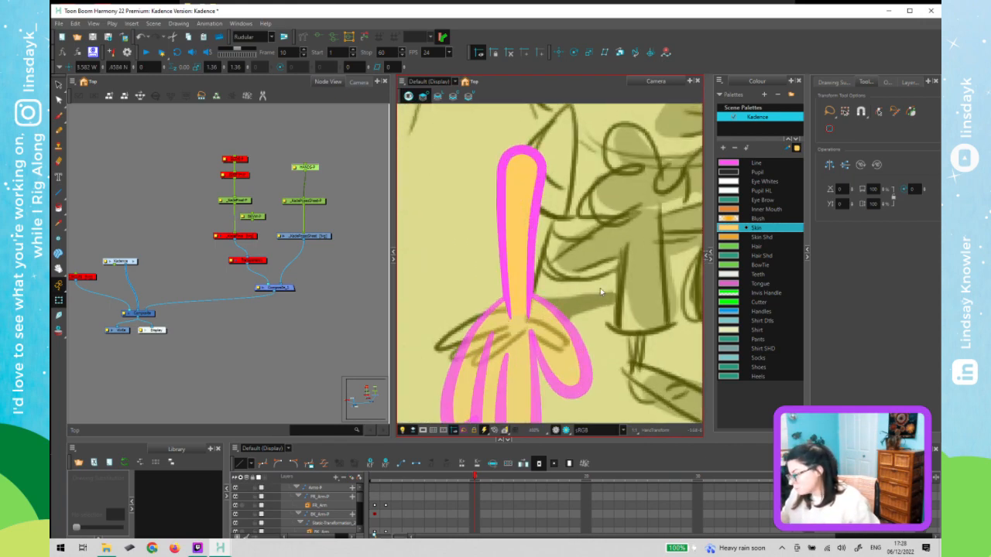
key(Down)
key(Right)
scroll(599, 291, down, 8)
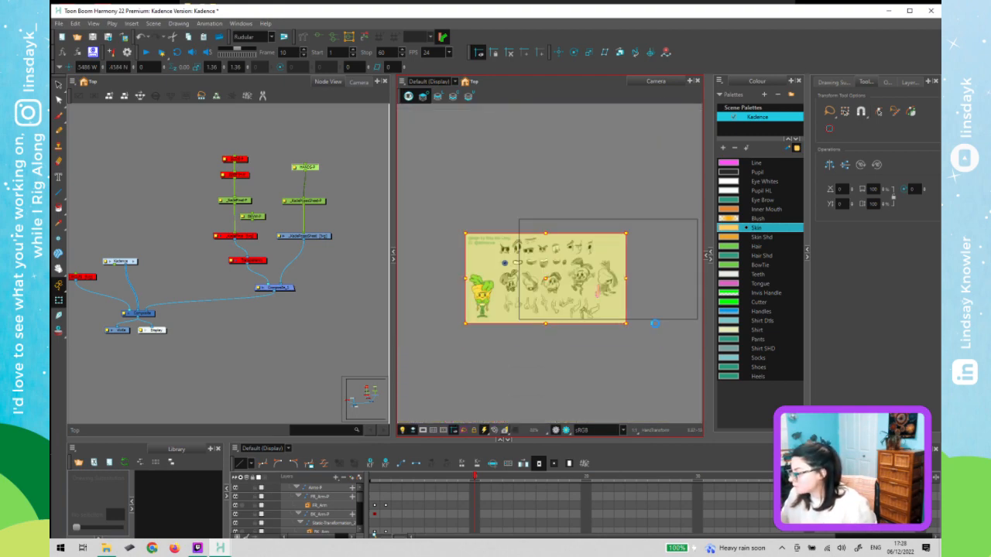
click(656, 329)
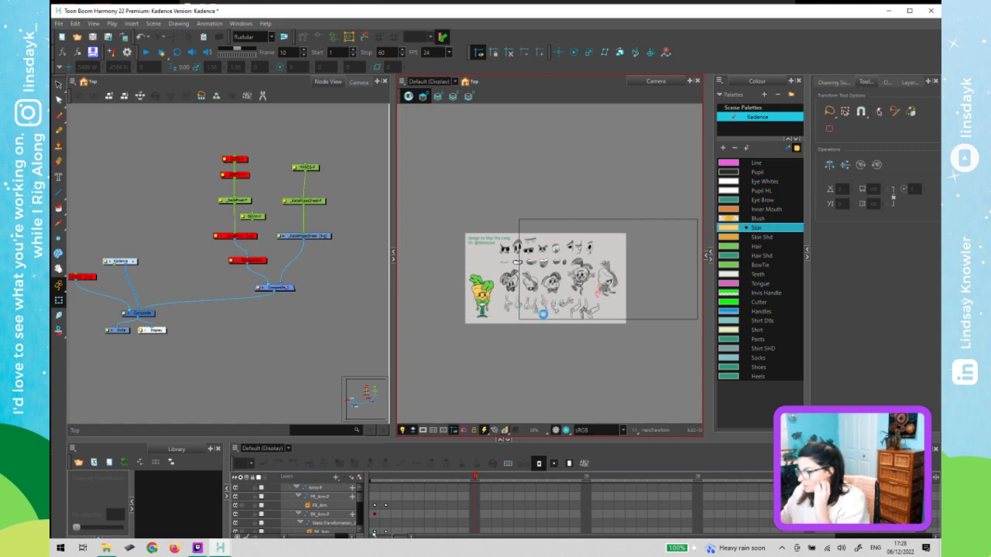
- Open the Kadence group in the node network and enter its FR_Arm group
scroll(544, 322, up, 1)
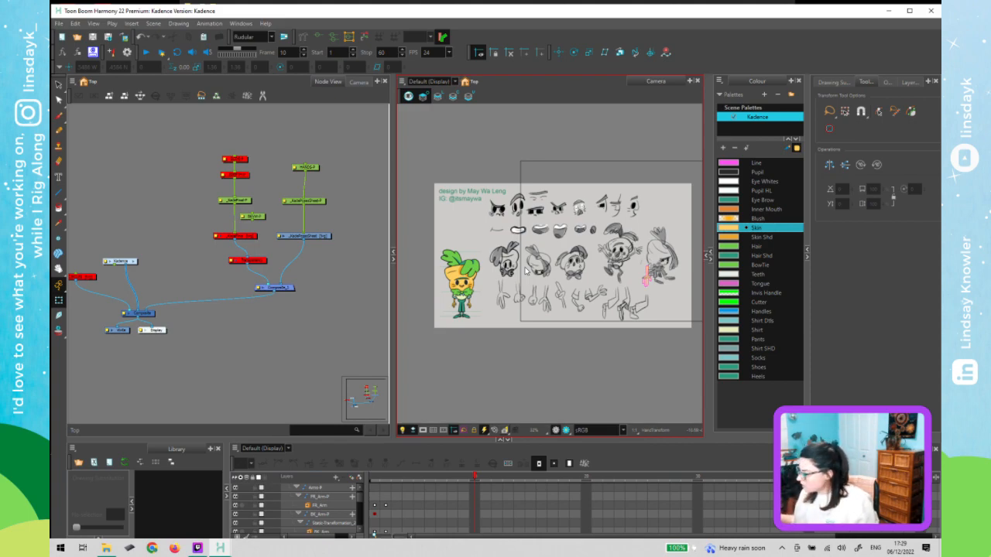
click(138, 260)
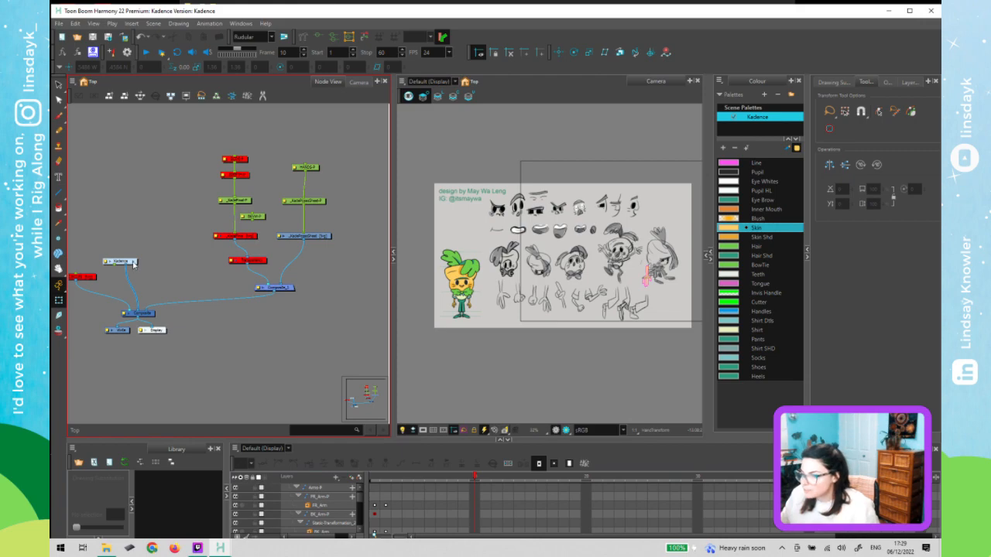
click(133, 261)
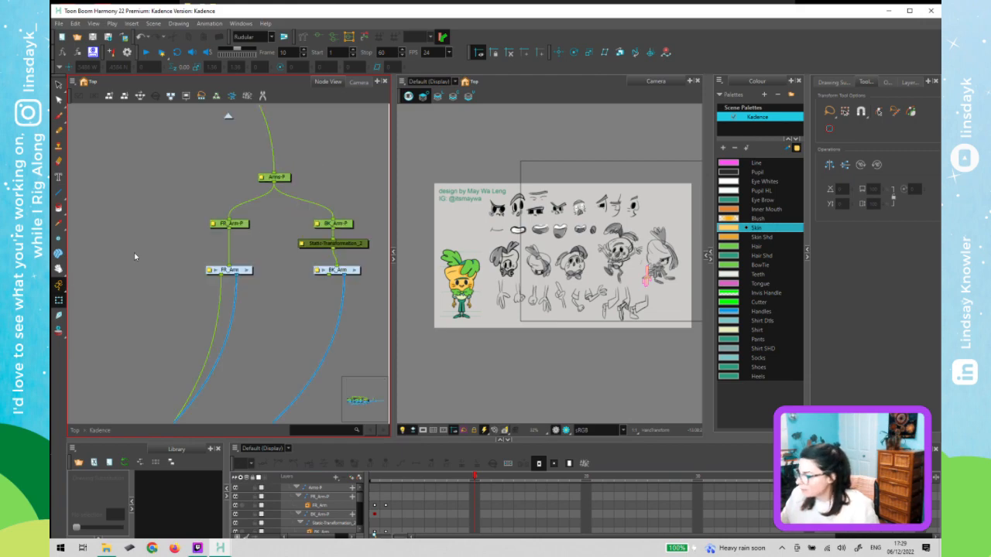
click(247, 270)
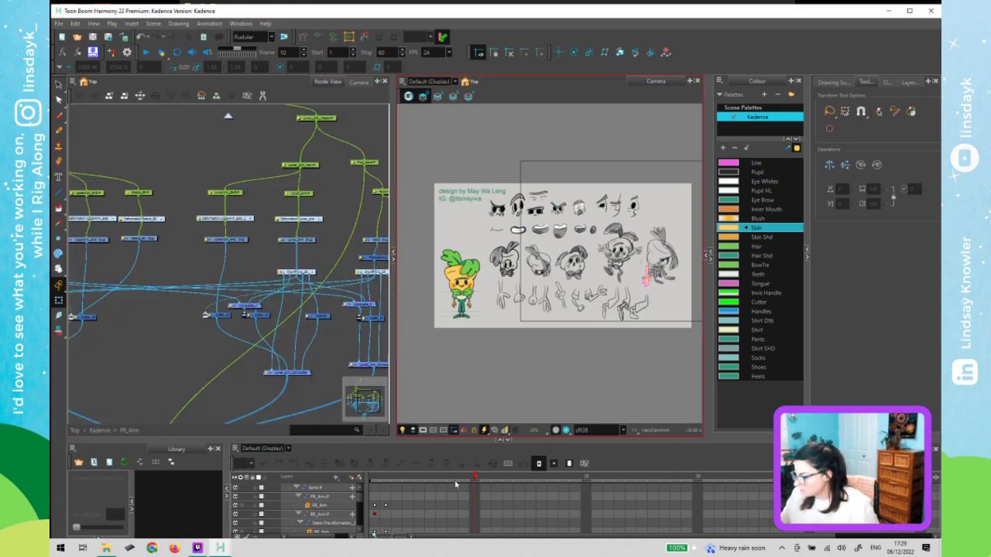
- Go to frame 2 and select the front arm's Hand_Overlay drawing with the Select tool
click(408, 478)
click(397, 481)
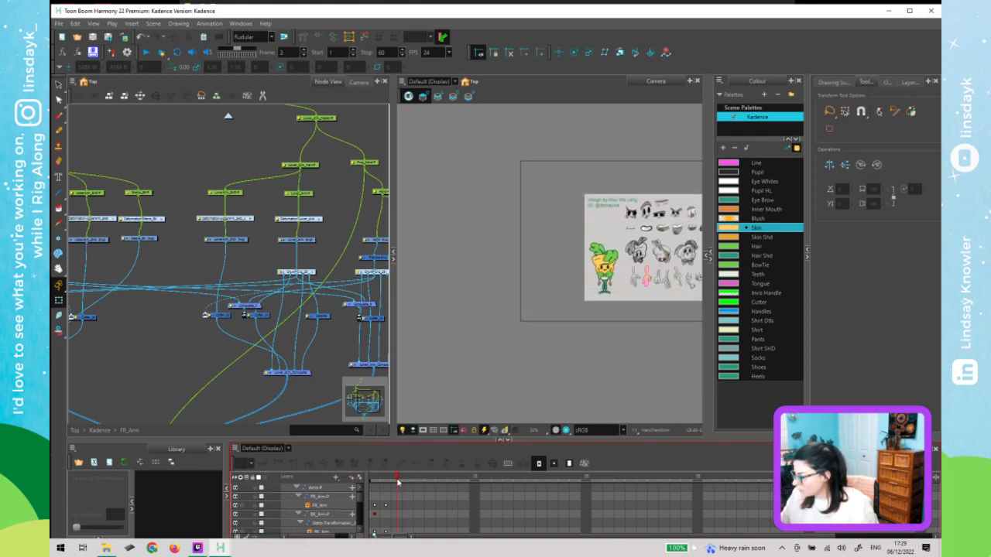
click(376, 481)
click(387, 480)
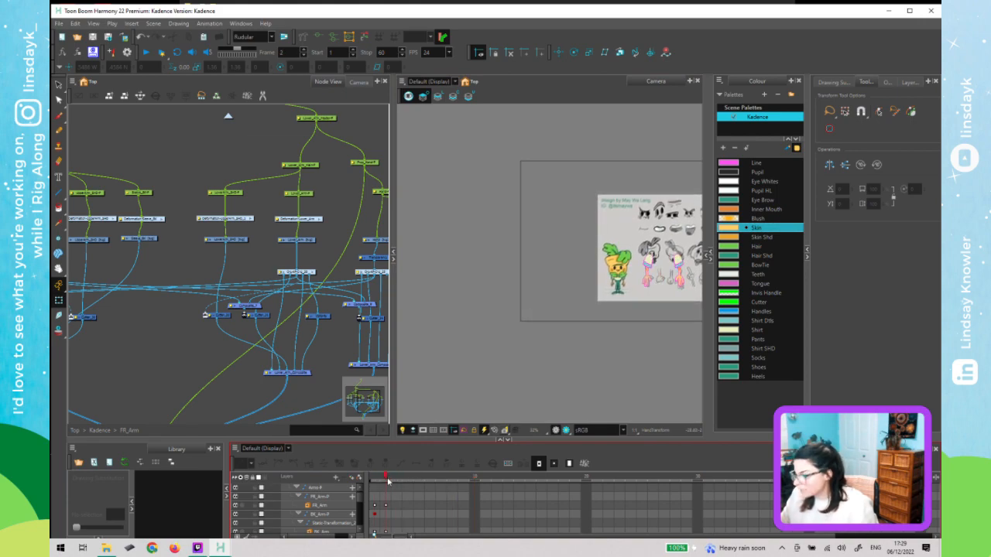
mouse_move(395, 480)
mouse_down()
mouse_move(377, 480)
mouse_move(394, 477)
mouse_up()
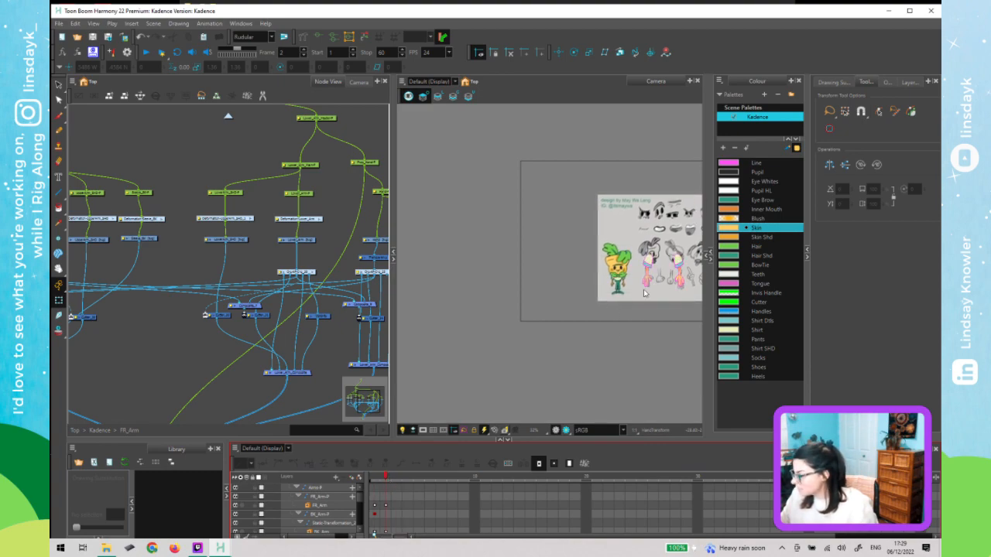
scroll(643, 293, up, 5)
scroll(542, 329, down, 1)
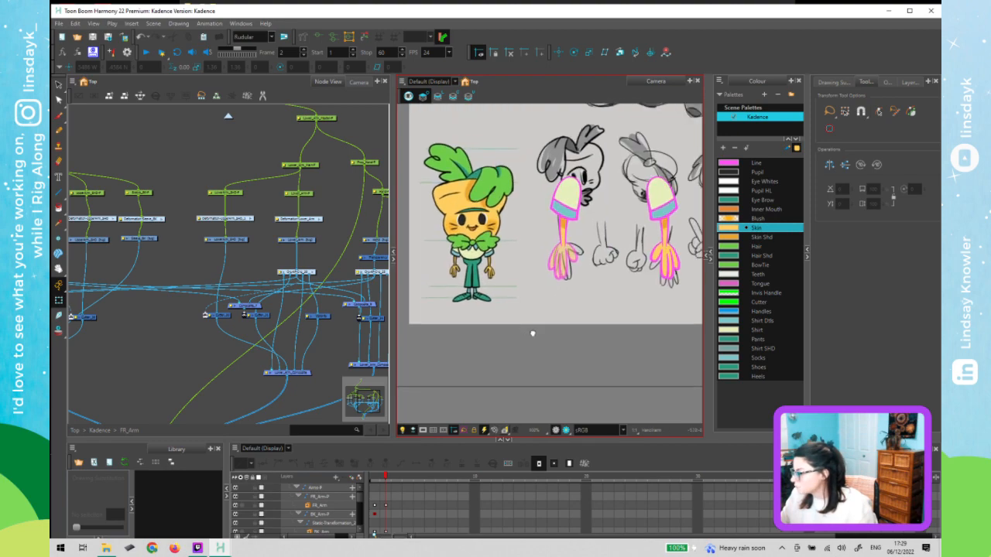
drag(533, 334, 500, 346)
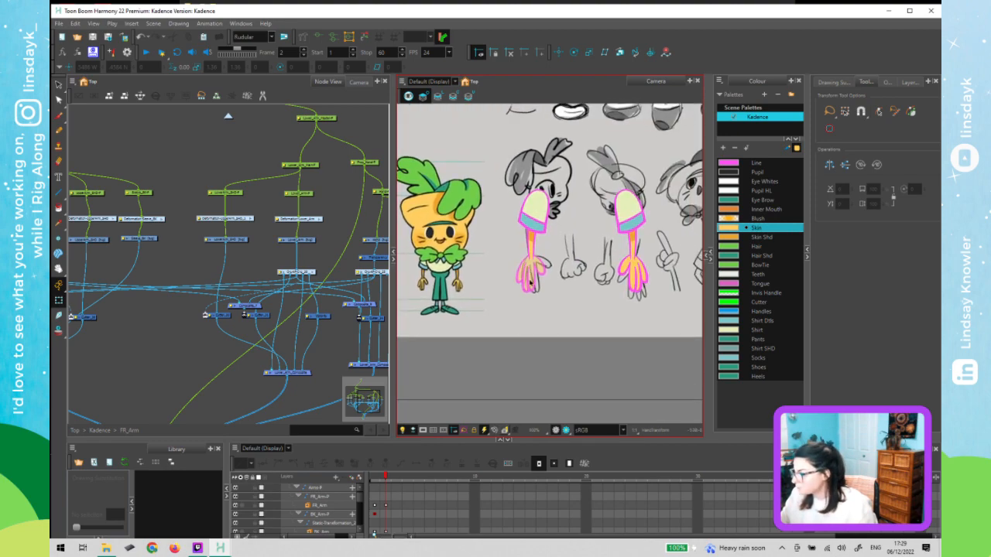
click(530, 282)
key(alt+s)
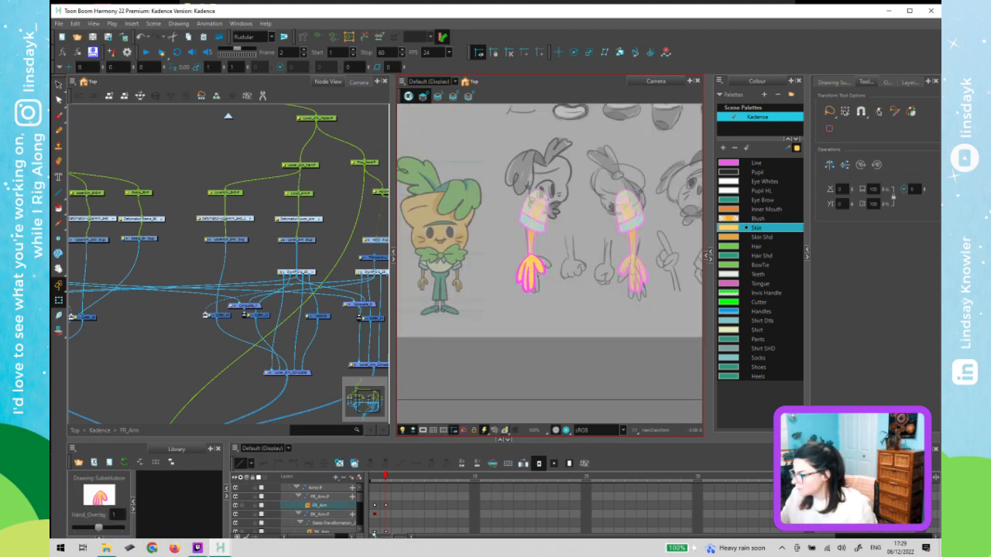
click(438, 95)
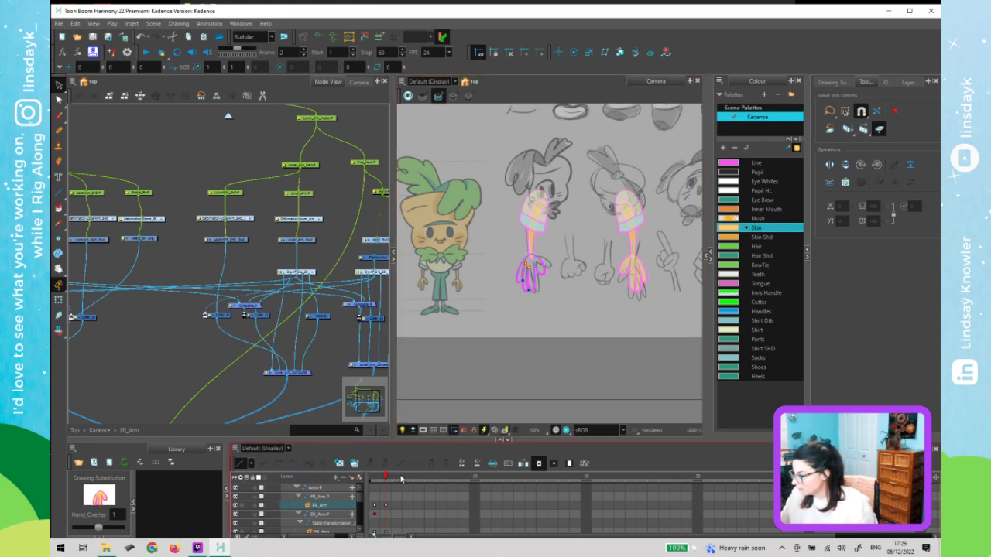
- Duplicate the Hand_Overlay drawing on frame 2
drag(401, 479, 386, 478)
key(2)
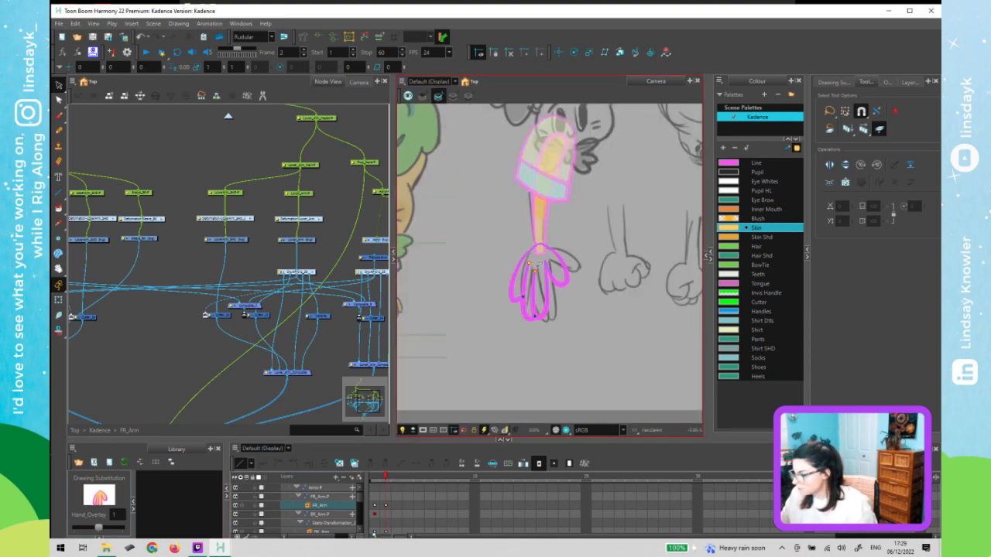
key(2)
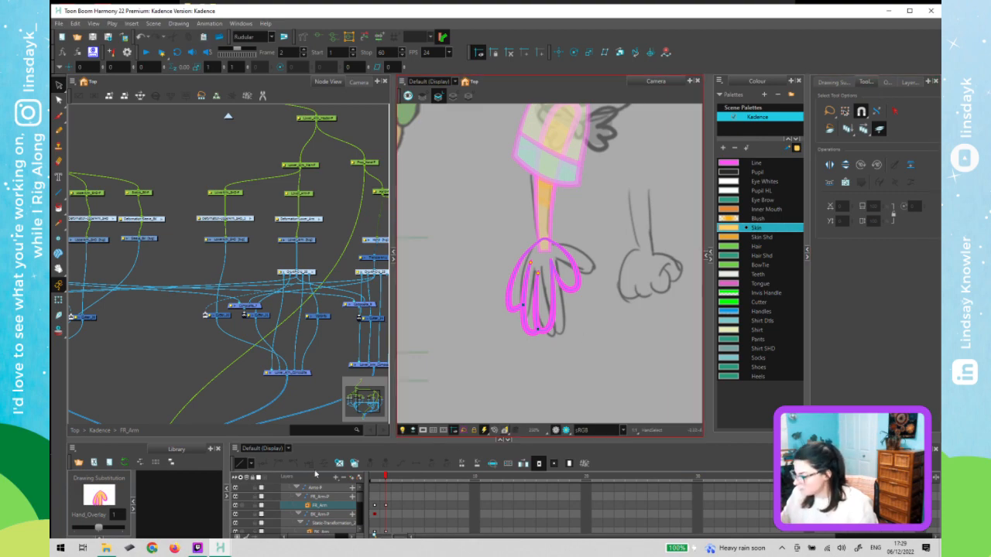
click(356, 465)
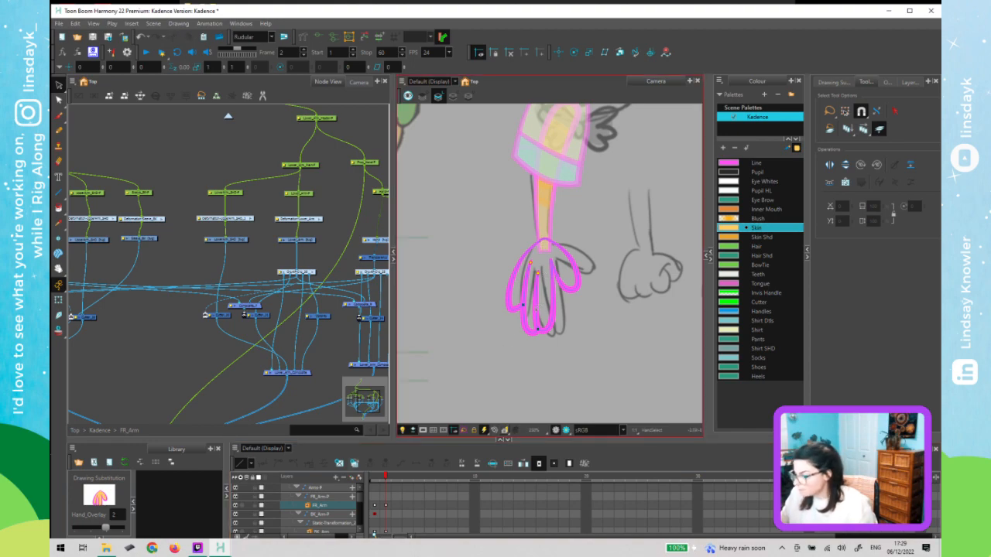
- With the Contour Editor, move the hand outline's thumb tip and the corner between thumb and fingers toward the sketched thumb
scroll(560, 269, up, 3)
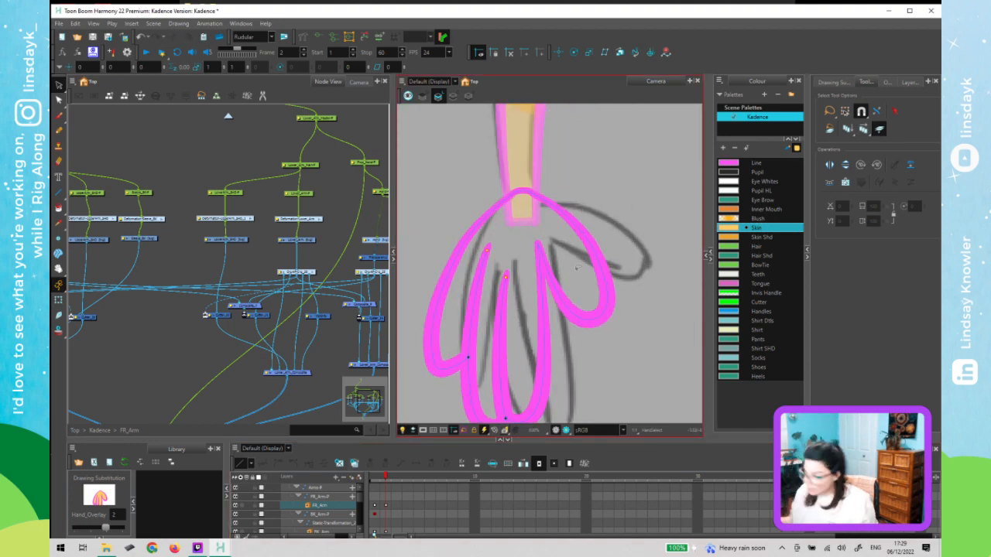
drag(616, 338, 608, 281)
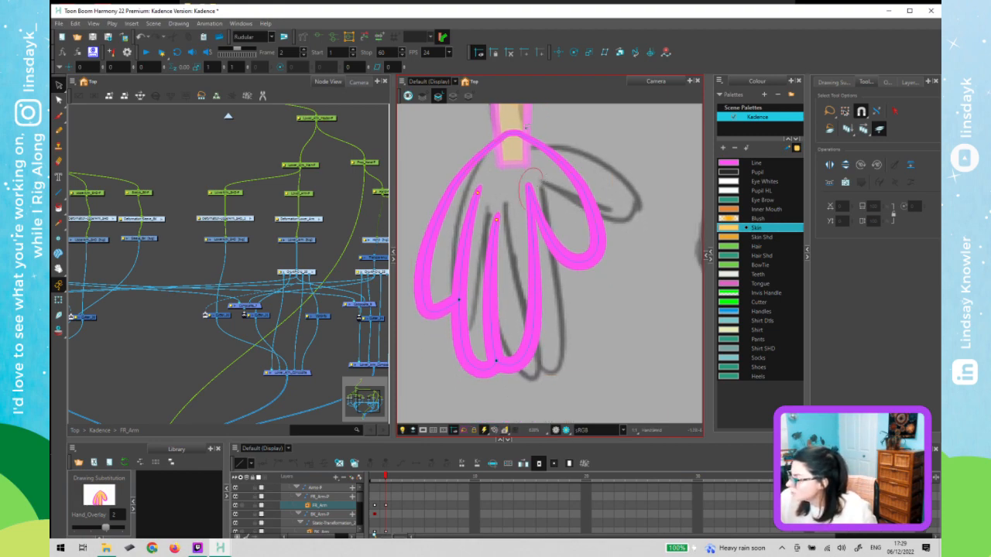
key(ctrl+a)
key(alt+q)
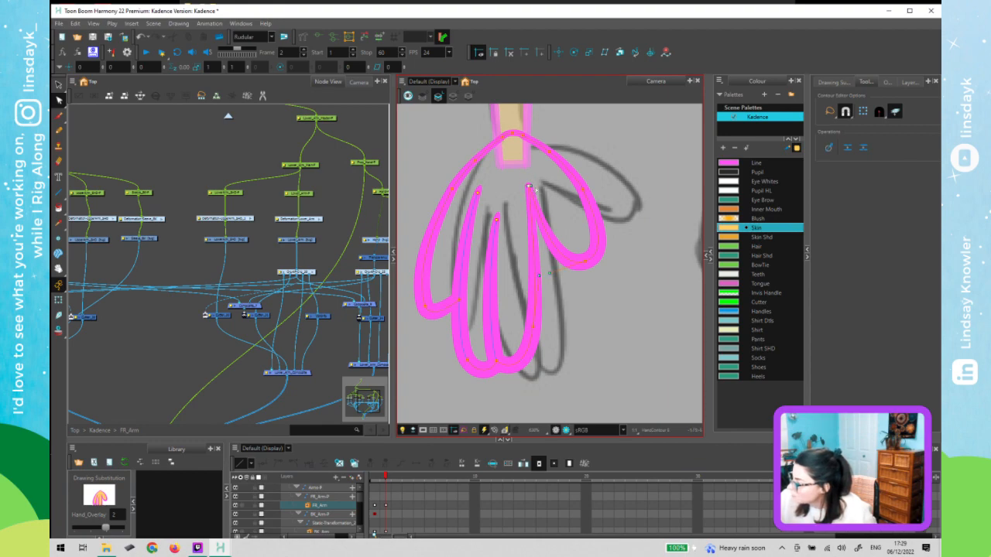
drag(529, 188, 544, 184)
mouse_move(602, 207)
mouse_down()
mouse_move(633, 216)
mouse_move(623, 193)
mouse_move(629, 225)
mouse_move(633, 216)
mouse_up()
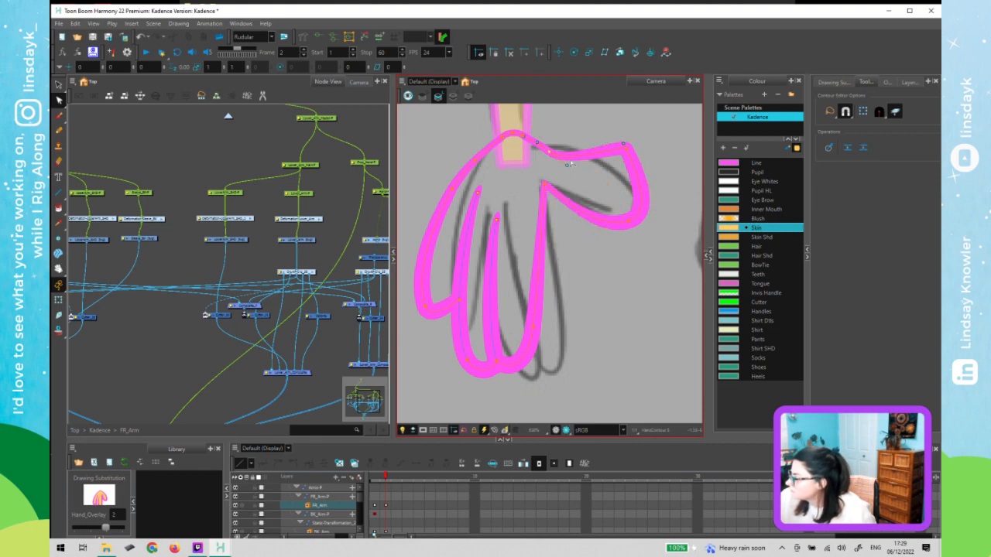
- Reshape the upper contour and tip of the thumb so they curve along the sketched thumb
key(Up)
key(Up)
key(Up)
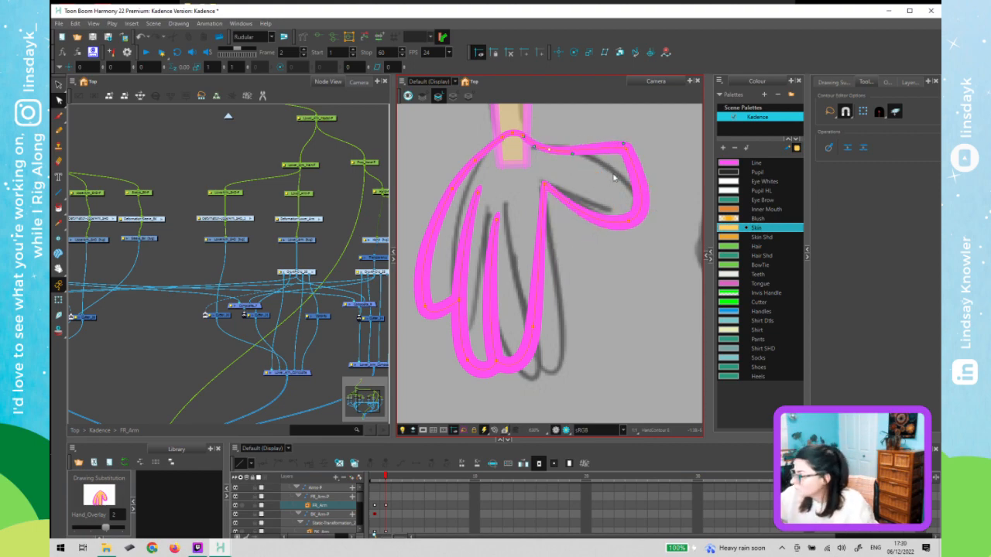
click(626, 150)
drag(634, 160, 642, 158)
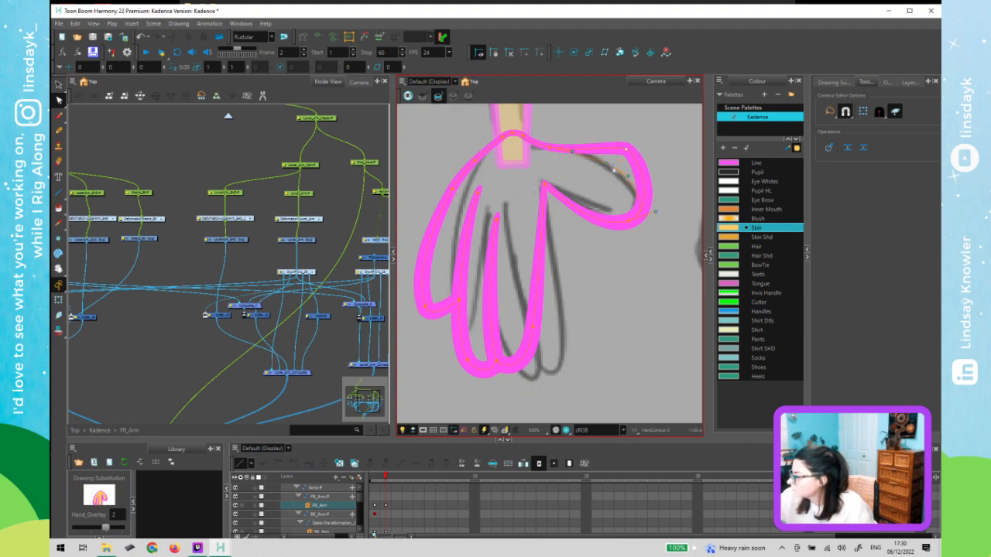
drag(622, 158, 617, 170)
click(566, 148)
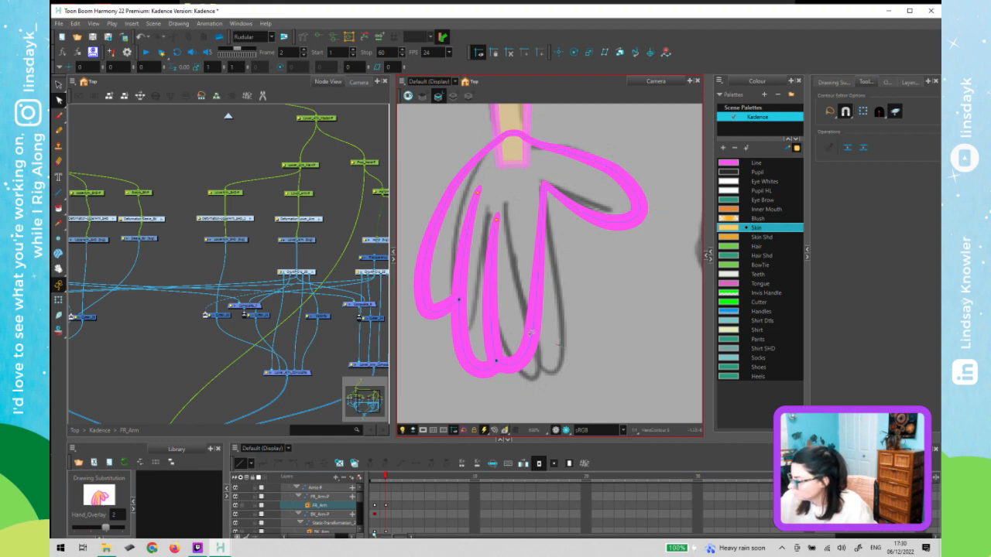
- Turn off snapping and shift the two central fingertips and the adjoining finger side onto the sketched fingers
click(499, 364)
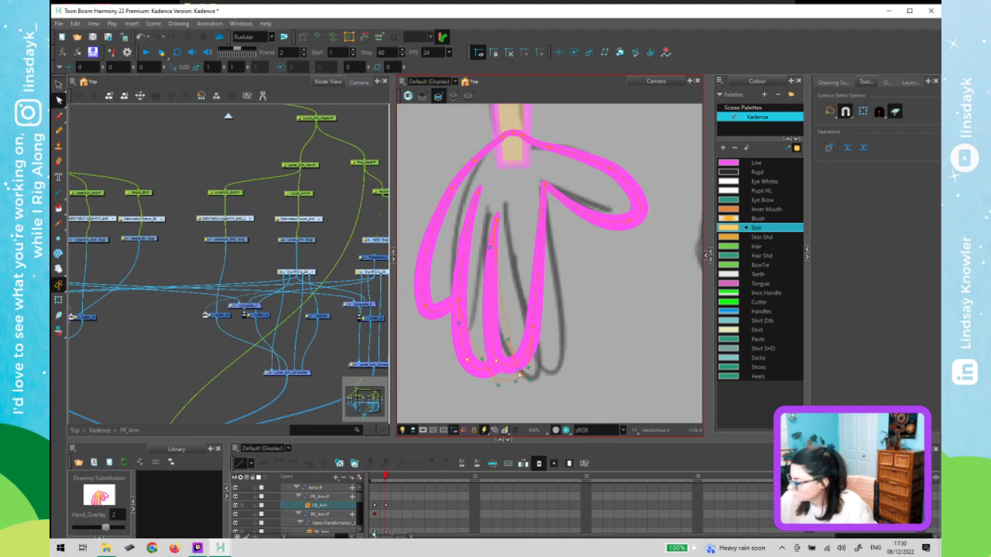
drag(539, 343, 542, 343)
key(ctrl+z)
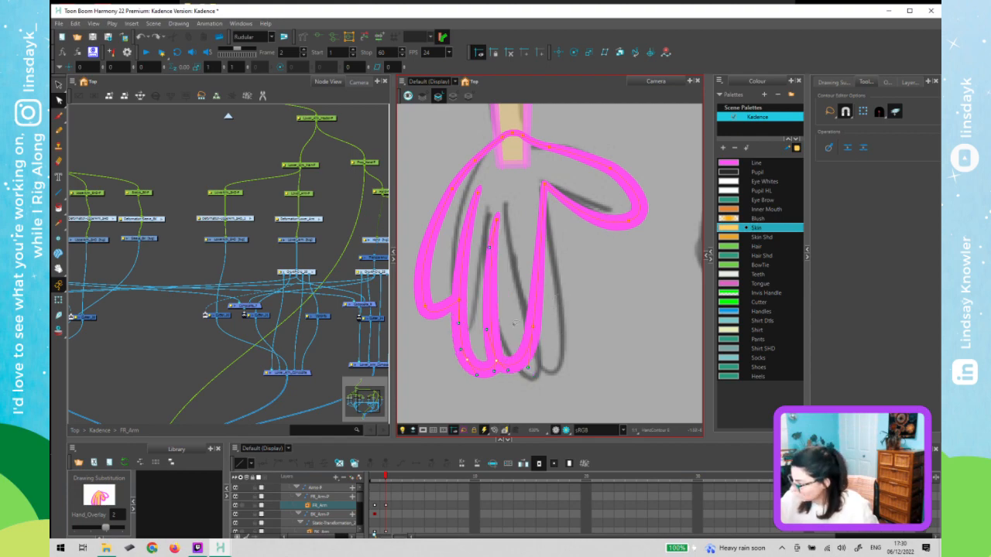
click(836, 82)
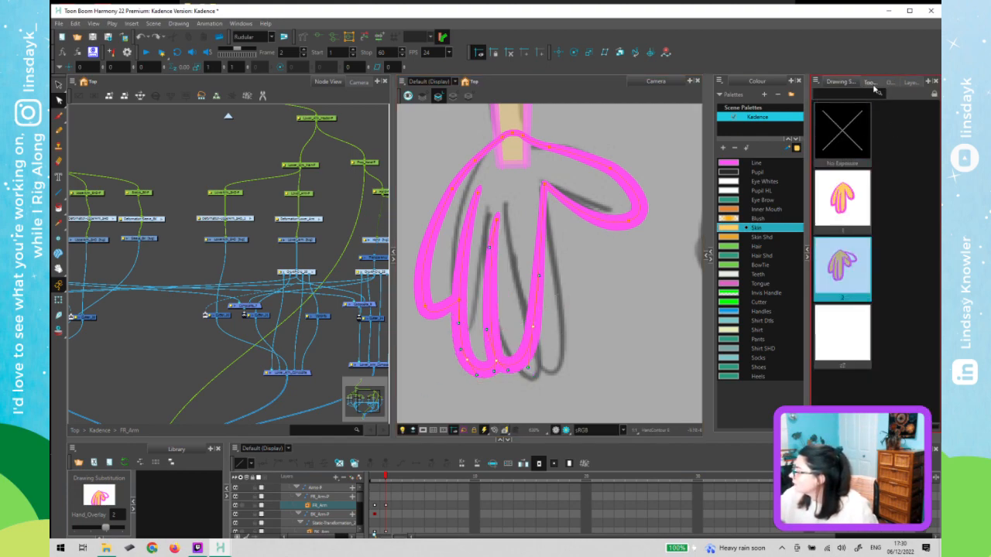
click(870, 83)
click(846, 112)
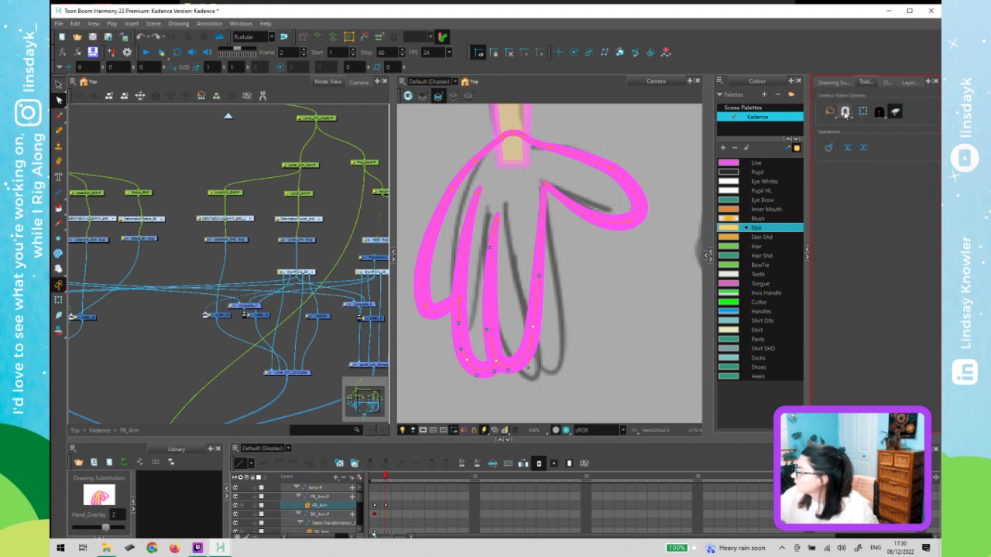
mouse_move(571, 316)
mouse_down()
mouse_move(440, 391)
mouse_move(502, 369)
mouse_move(541, 373)
mouse_up()
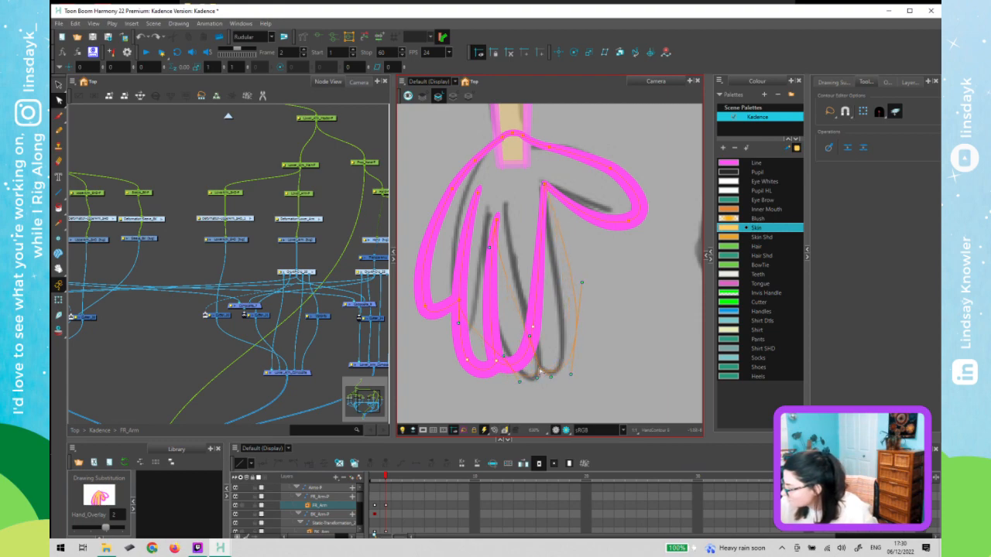
drag(596, 328, 564, 332)
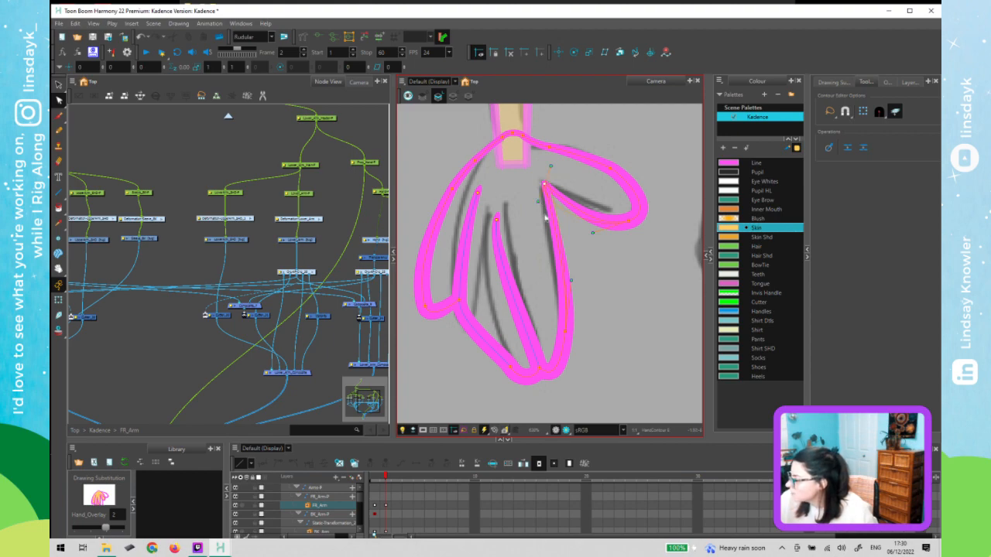
click(545, 184)
scroll(546, 186, up, 2)
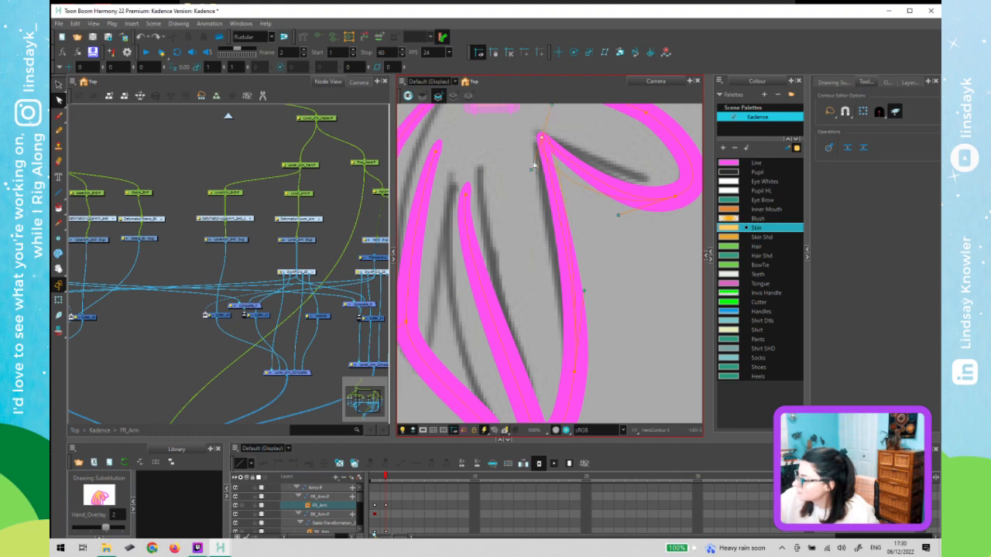
scroll(542, 178, down, 2)
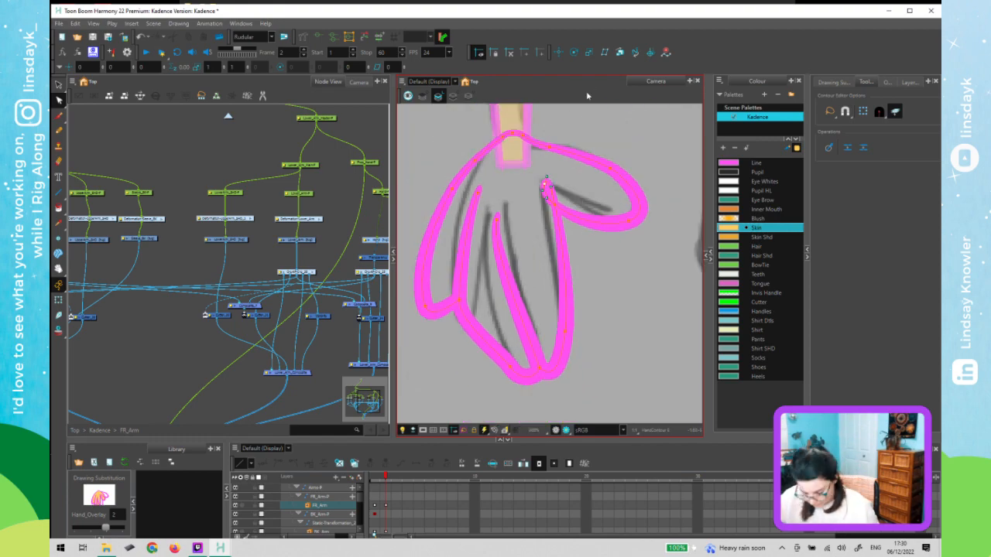
key(Delete)
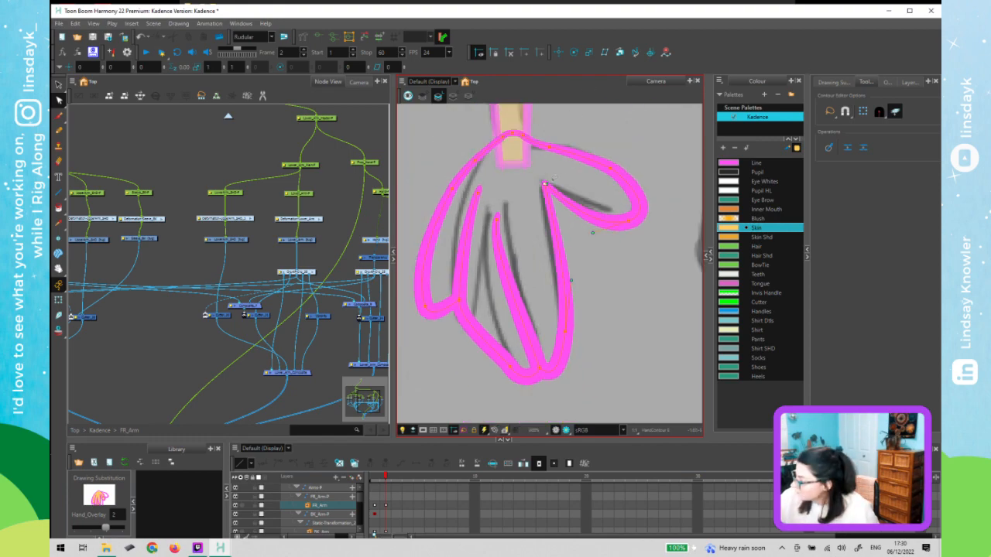
- Refine the curve handles at the corner between the thumb and the nearest finger, and at the thumb's tip
scroll(545, 186, up, 5)
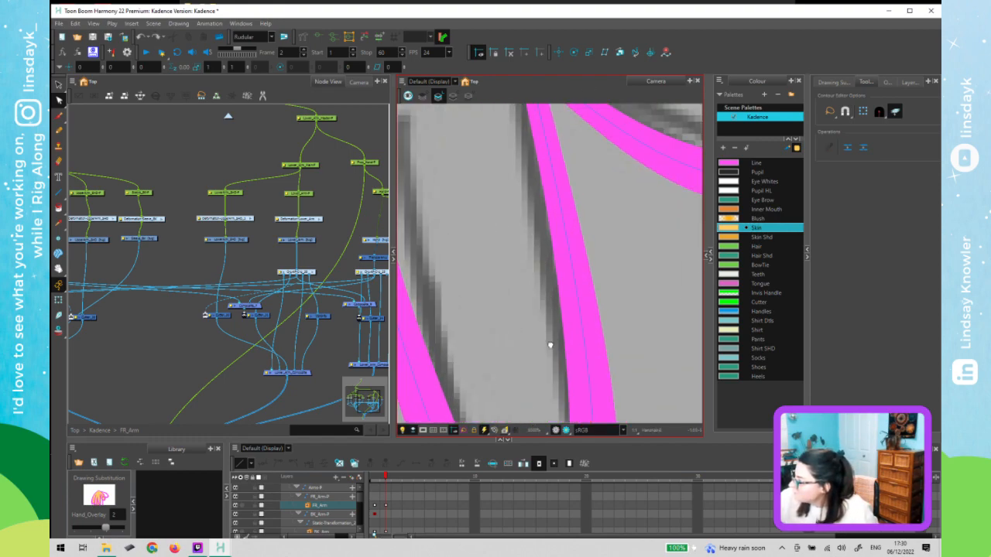
click(559, 341)
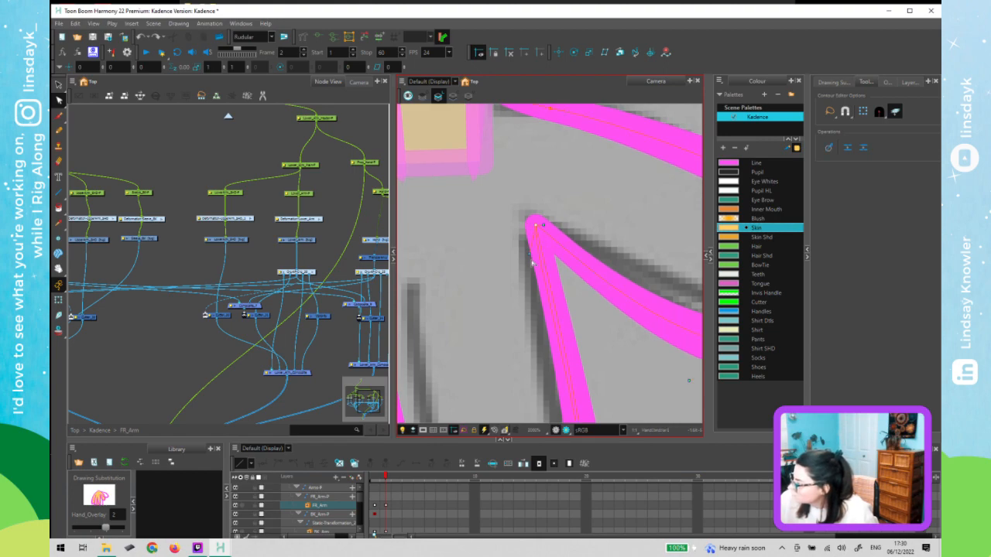
scroll(529, 308, down, 5)
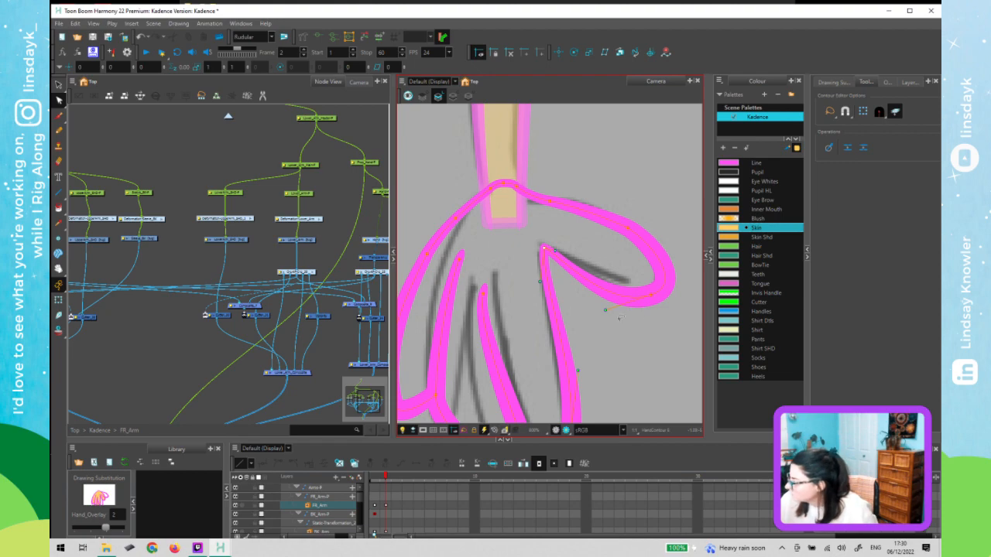
scroll(624, 329, down, 1)
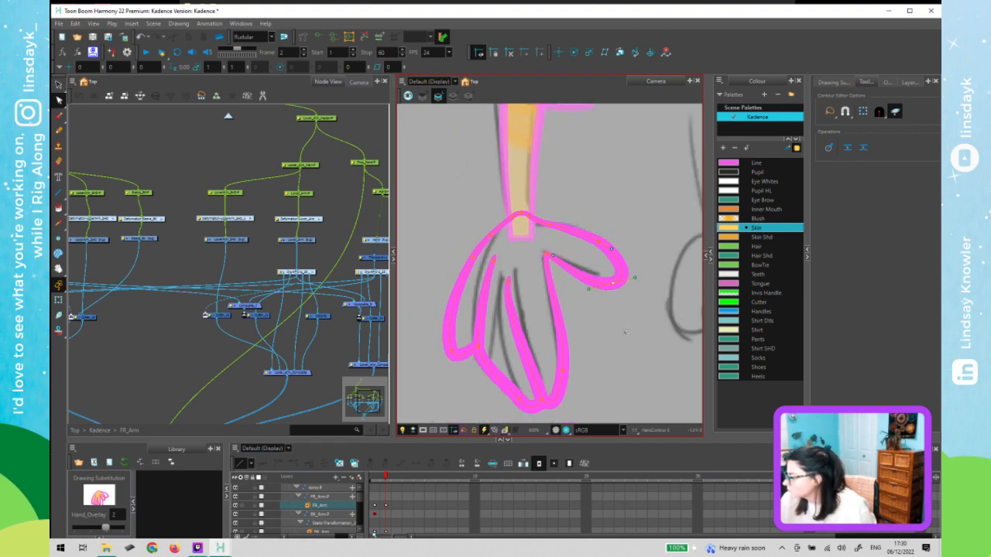
- Move the inner contour points of the two gaps between the fingers onto the sketched finger lines
drag(622, 295, 650, 251)
click(537, 238)
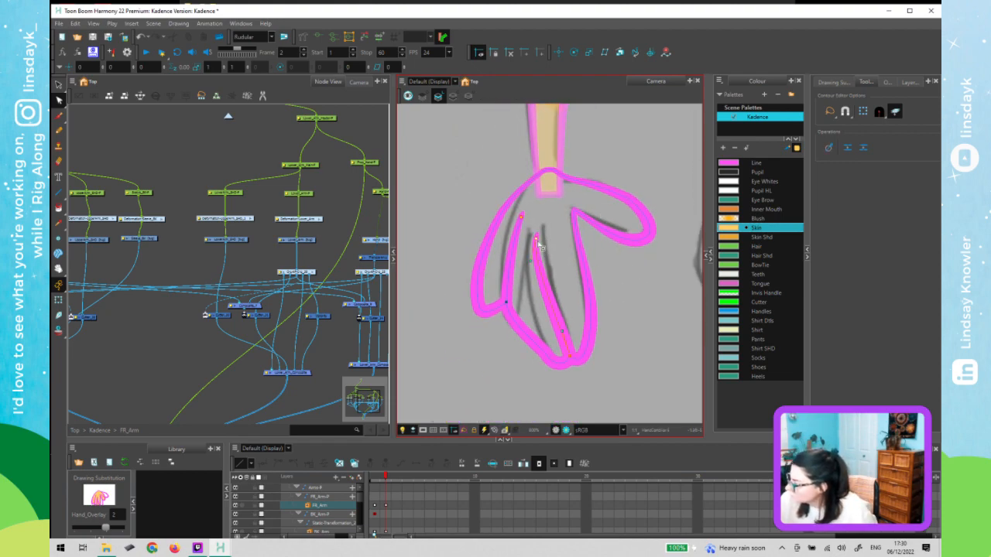
mouse_move(539, 218)
mouse_down()
mouse_move(523, 222)
mouse_move(531, 236)
mouse_up()
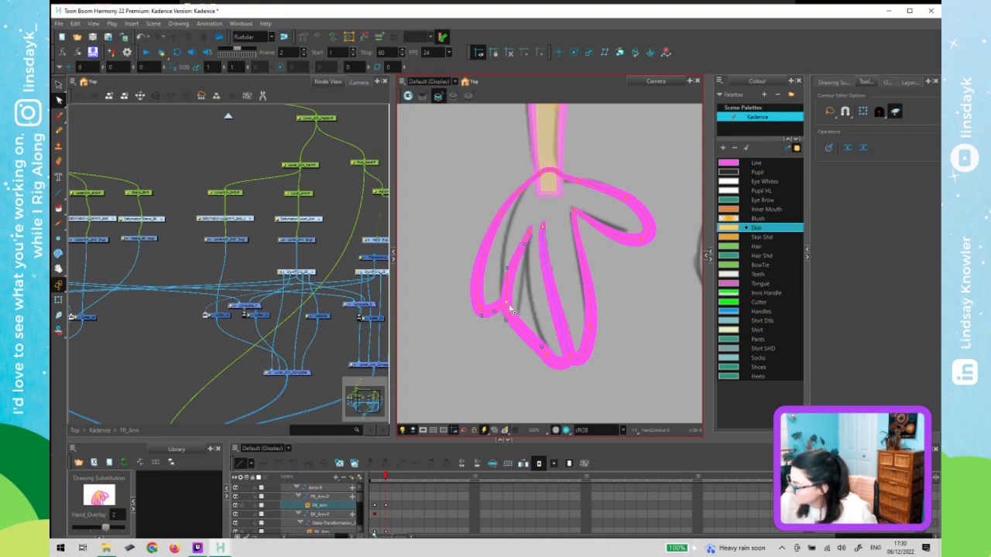
mouse_move(508, 304)
mouse_down()
mouse_move(524, 281)
mouse_move(534, 321)
mouse_move(528, 260)
mouse_up()
click(506, 302)
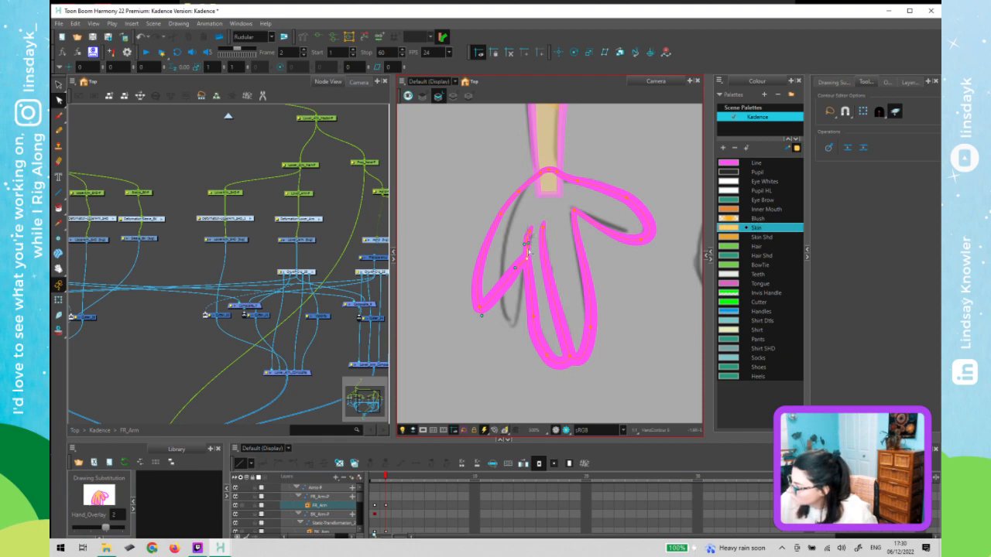
- Move the outermost finger's tip onto the sketch and pull the hand's outer edge inward to match
click(528, 233)
drag(514, 330, 520, 332)
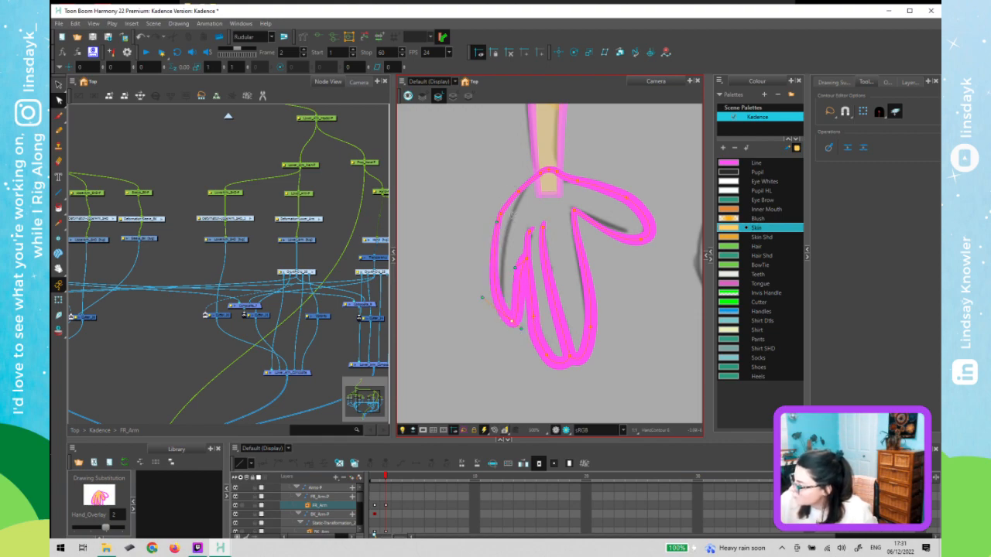
drag(509, 225, 510, 221)
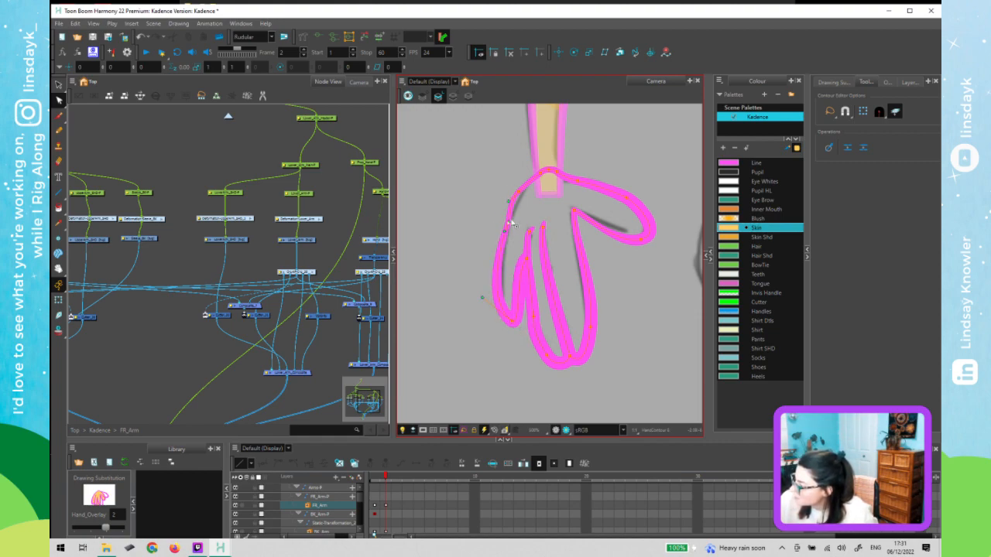
- Adjust the curve handles at the outermost finger's tip and along the hand's outer edge to smooth the outline onto the sketch
click(511, 320)
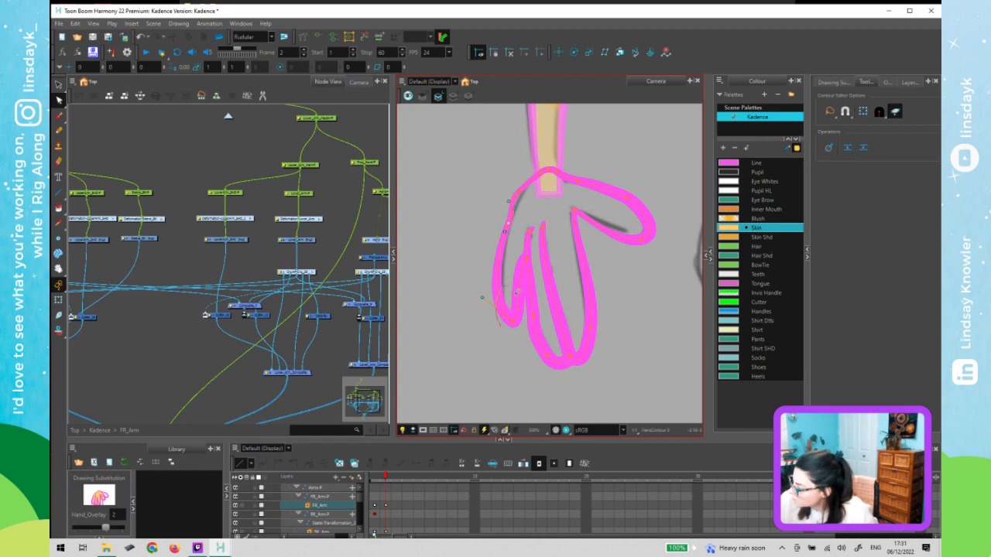
drag(487, 304, 488, 304)
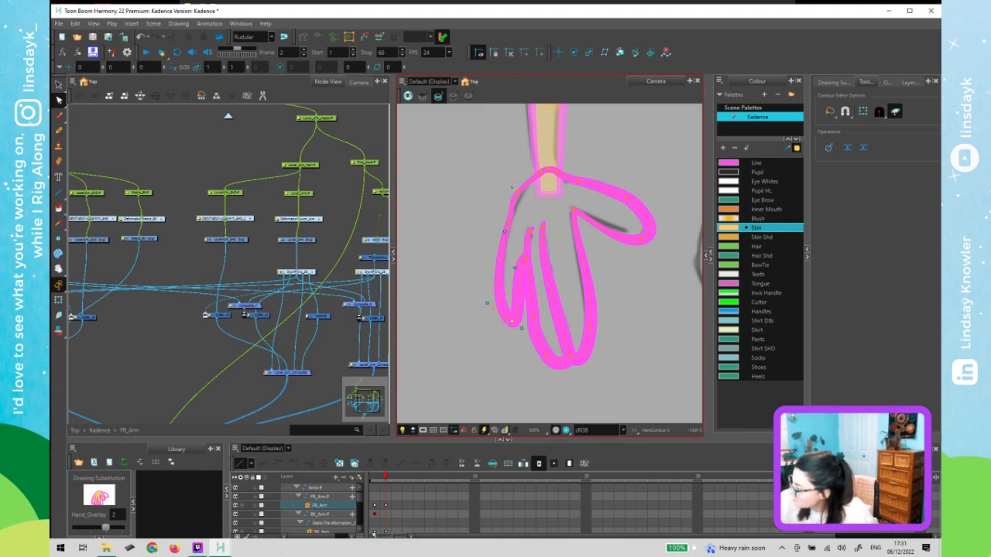
key(Delete)
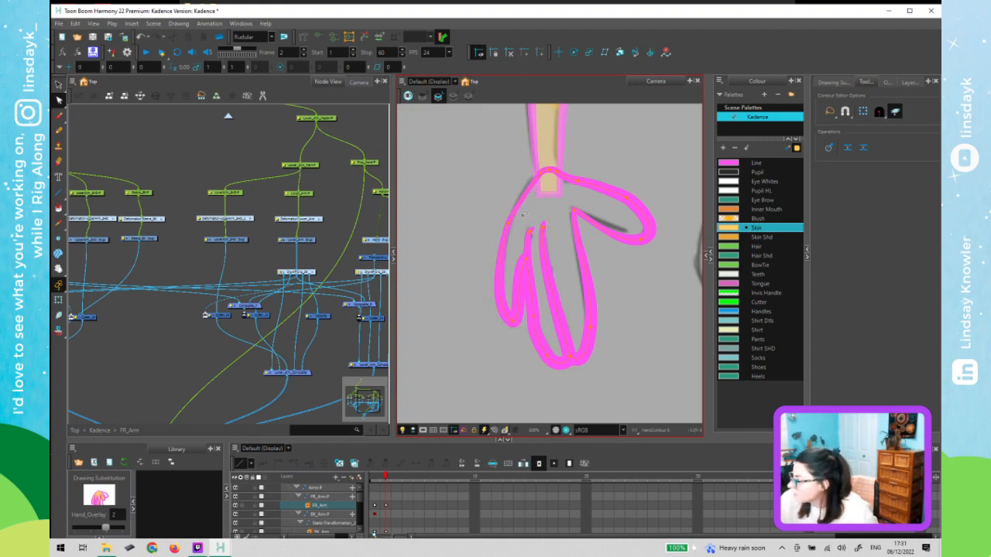
click(517, 210)
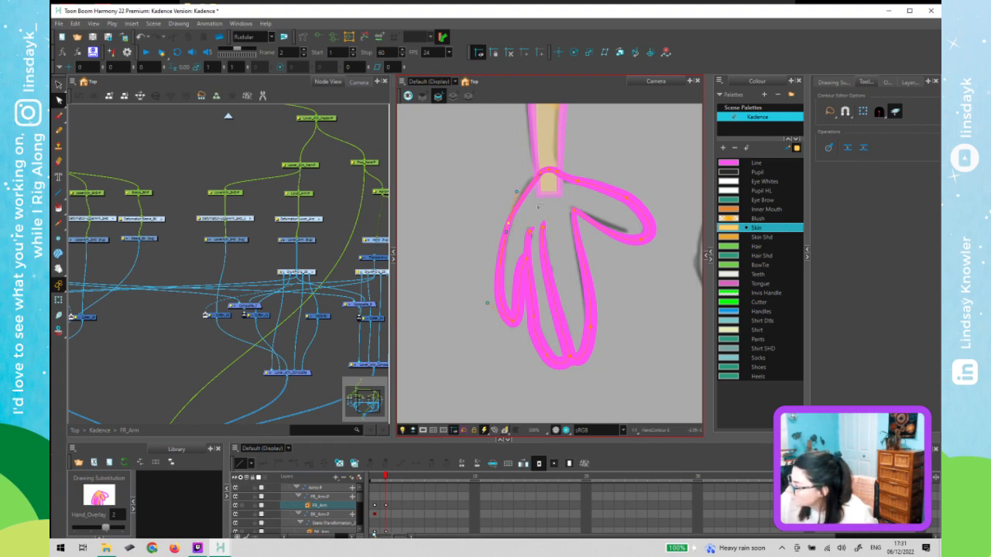
- Refine the contour handles in the gap beside the outermost finger and along the neighbouring finger's side to follow the sketch
scroll(564, 268, up, 2)
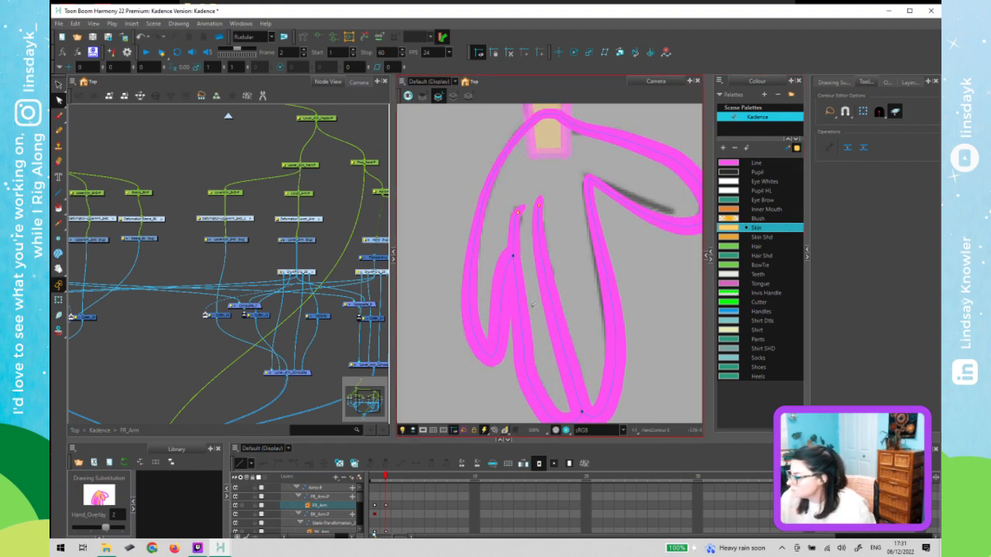
drag(548, 362, 520, 284)
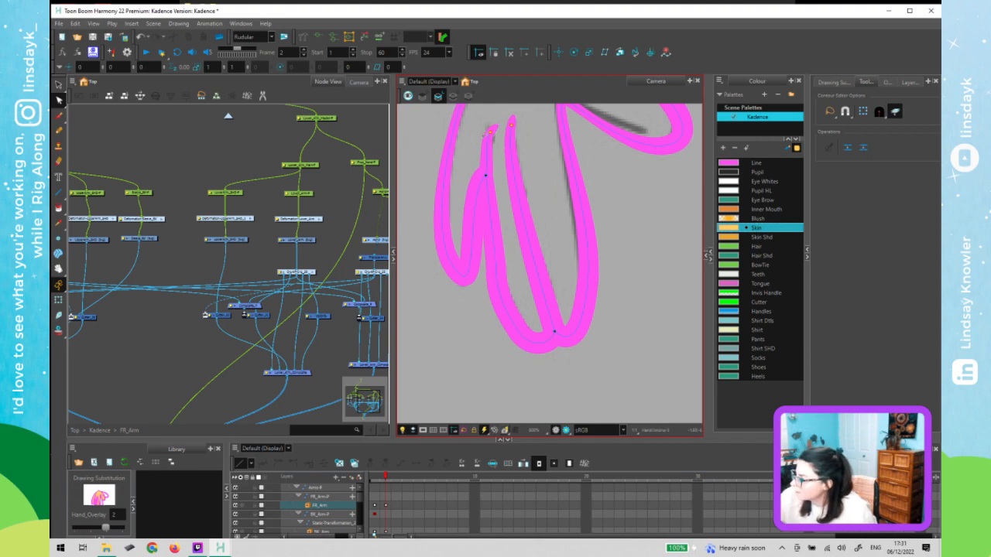
click(492, 138)
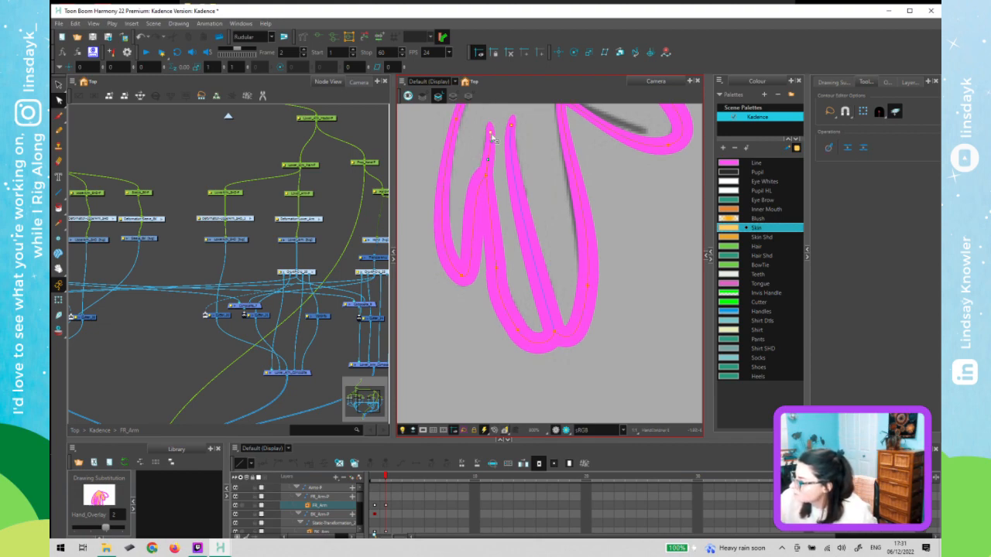
click(491, 177)
click(486, 177)
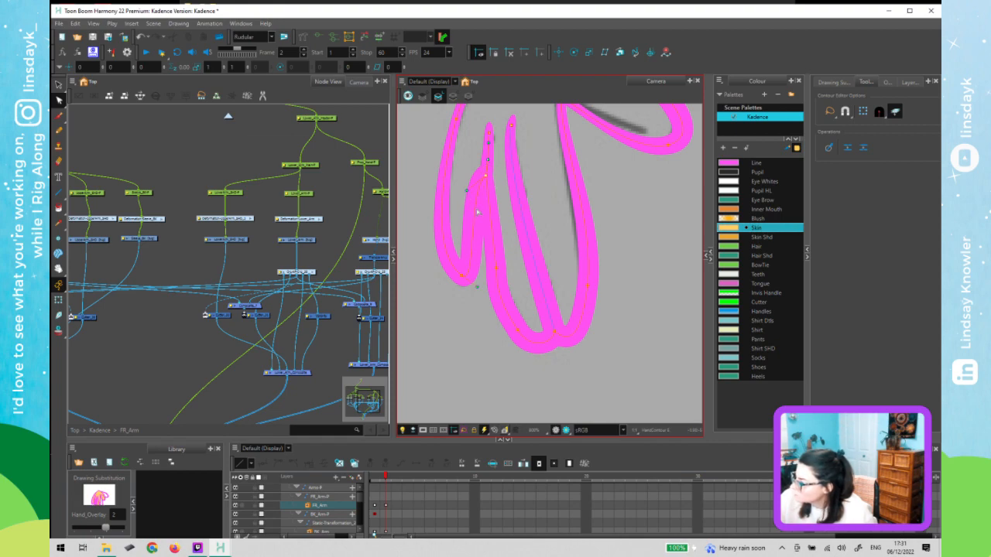
drag(478, 212, 512, 250)
drag(498, 302, 510, 308)
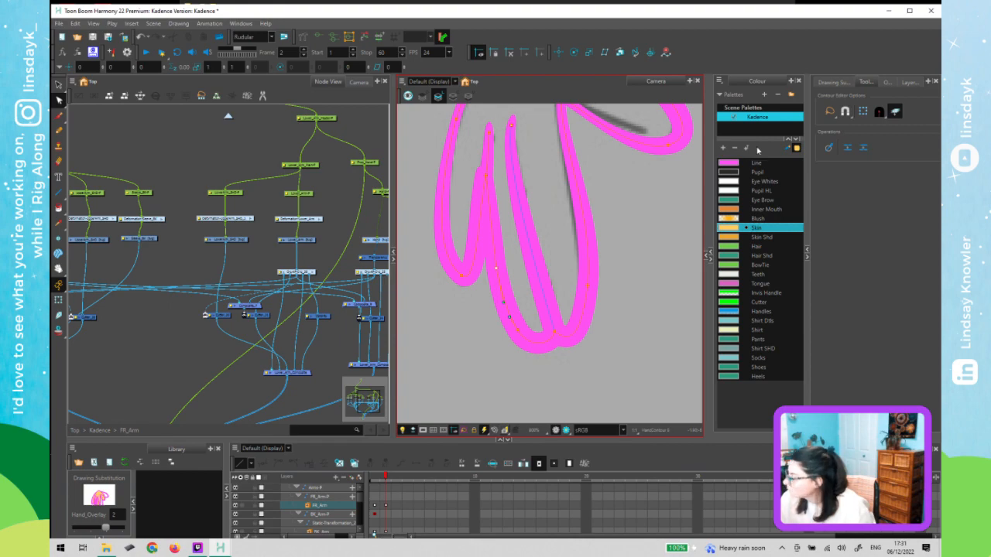
- Reduce the Line colour's alpha to about half so the sketch shows through the hand outline
double_click(736, 164)
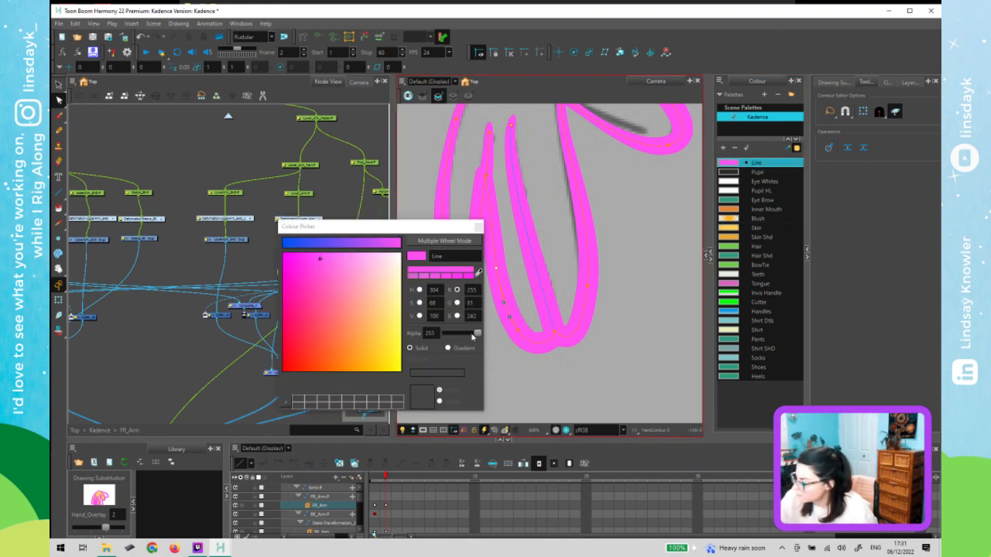
drag(477, 334, 461, 335)
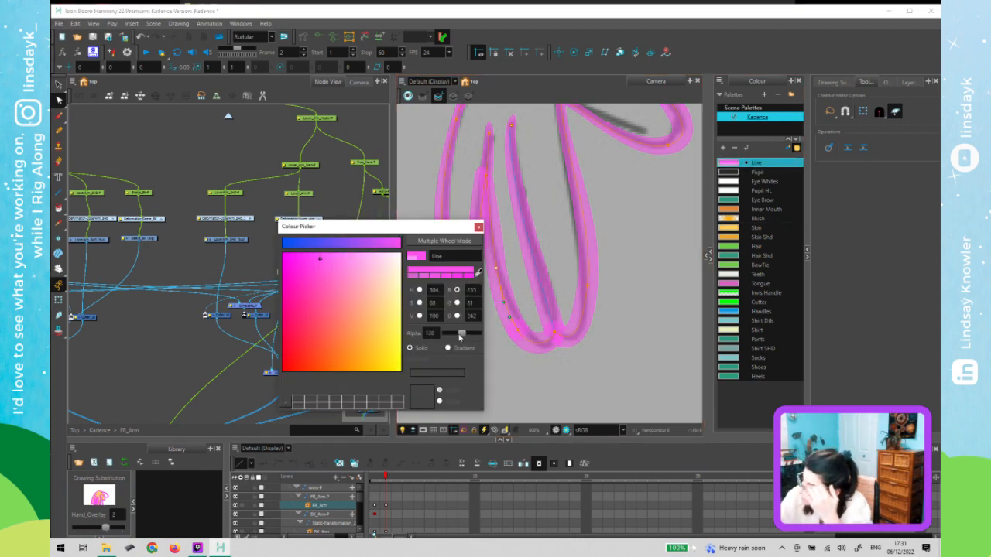
click(479, 227)
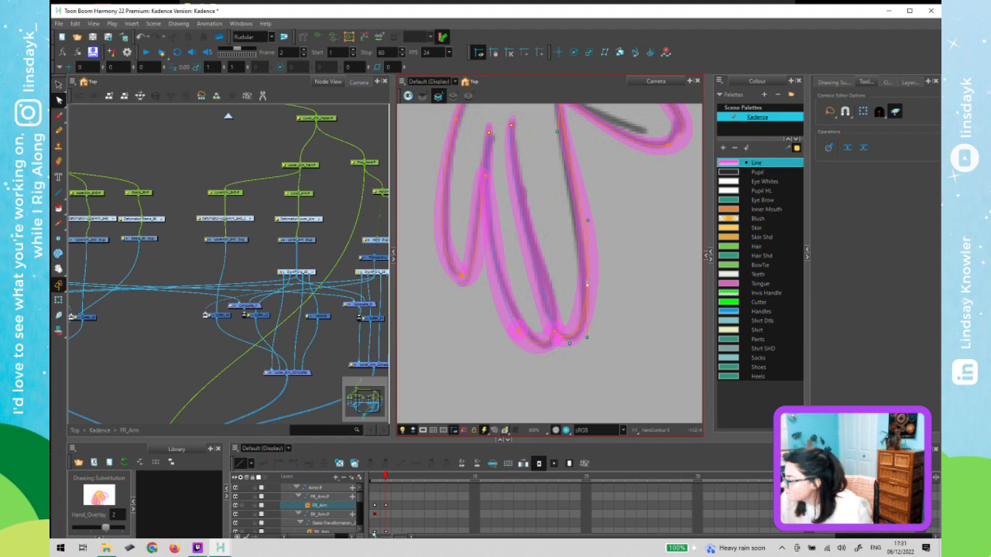
- Pull the side of the finger nearest the thumb onto the sketch, and refine the outermost finger's inner line thickness with the Pencil Editor
drag(587, 285, 588, 280)
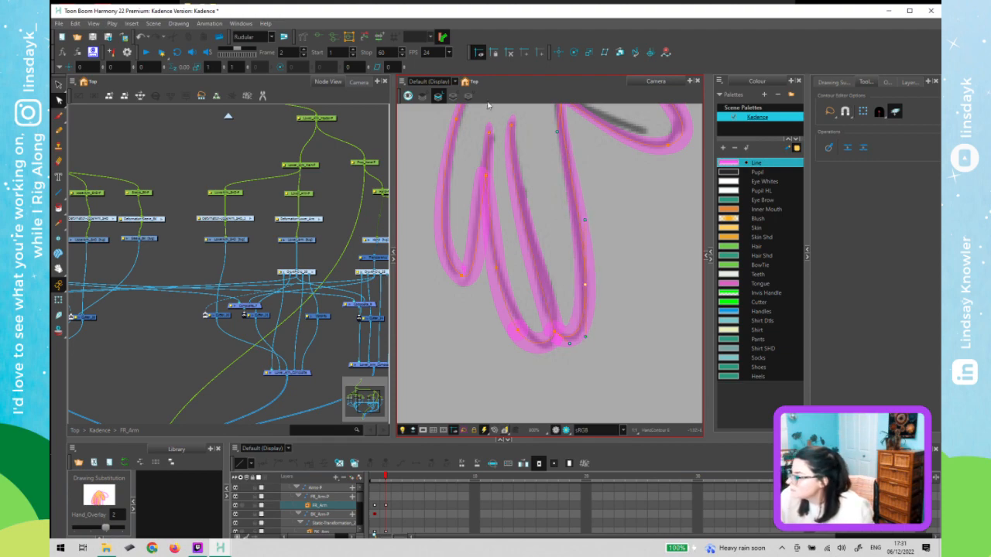
click(489, 133)
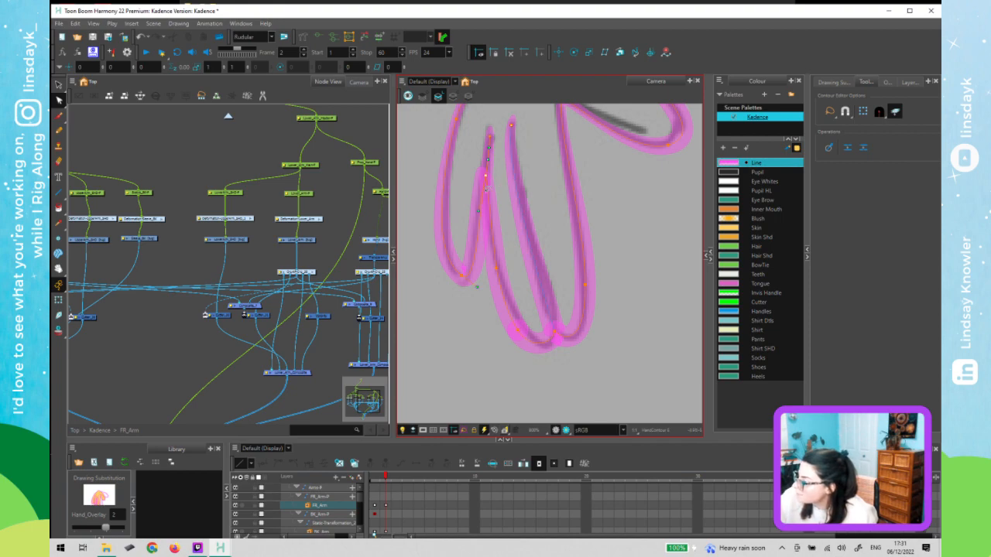
key(alt+w)
click(479, 177)
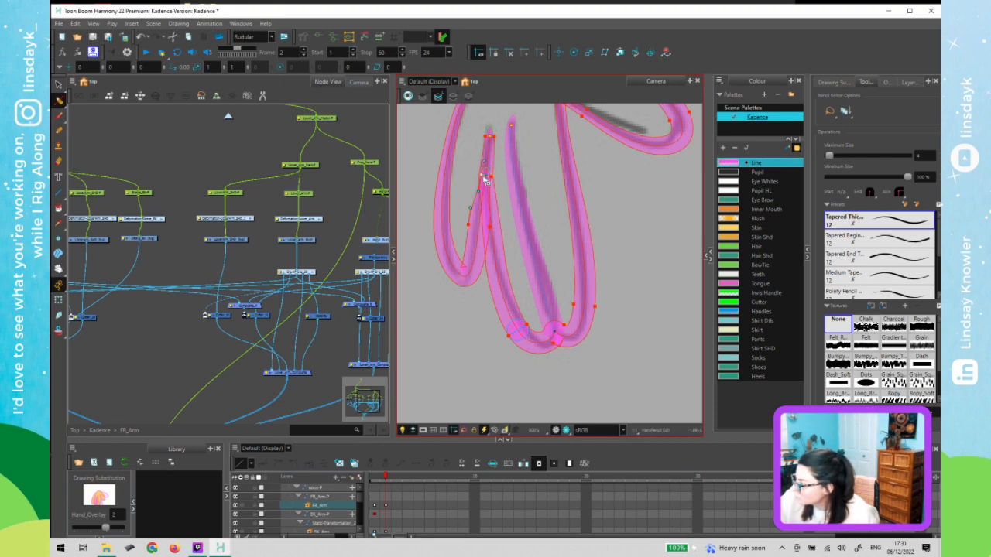
click(471, 225)
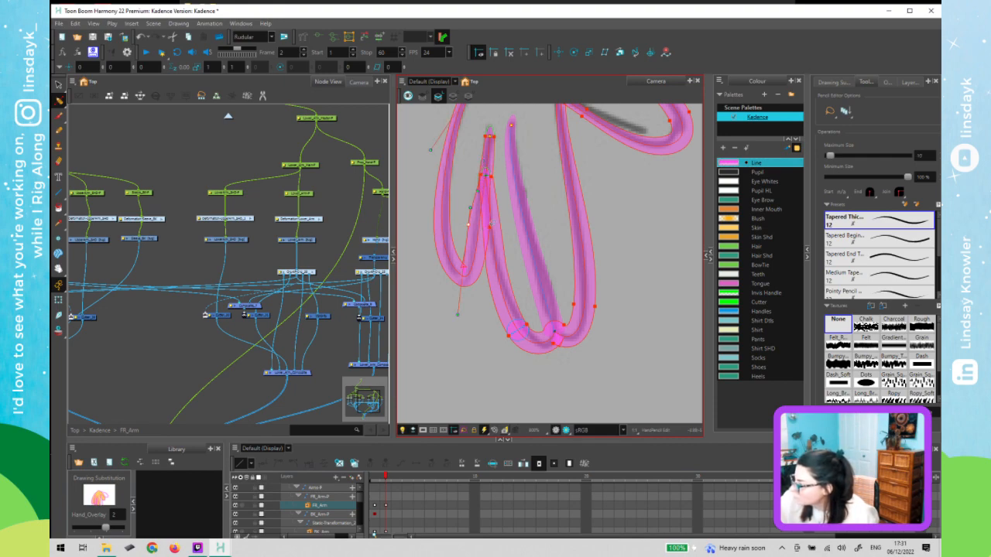
drag(473, 209, 469, 207)
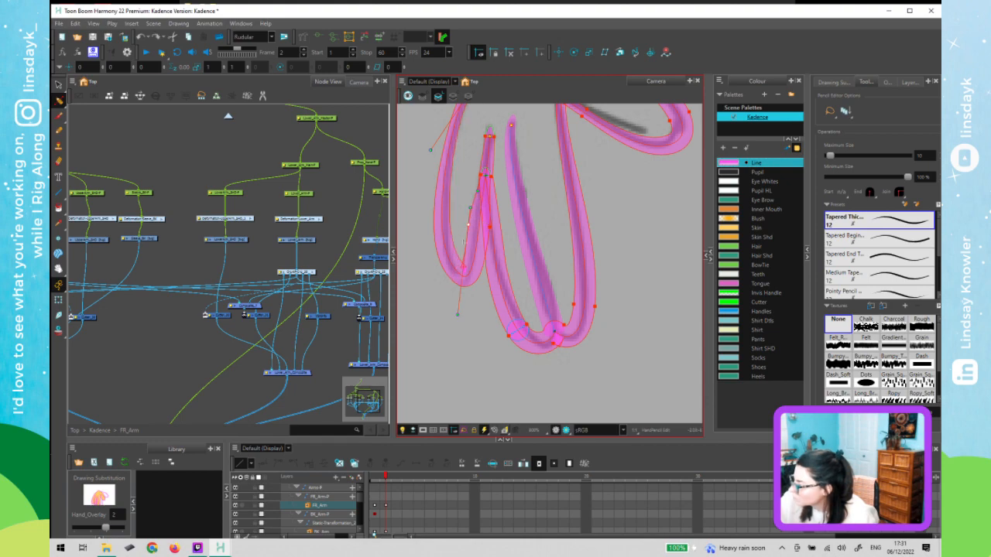
click(463, 210)
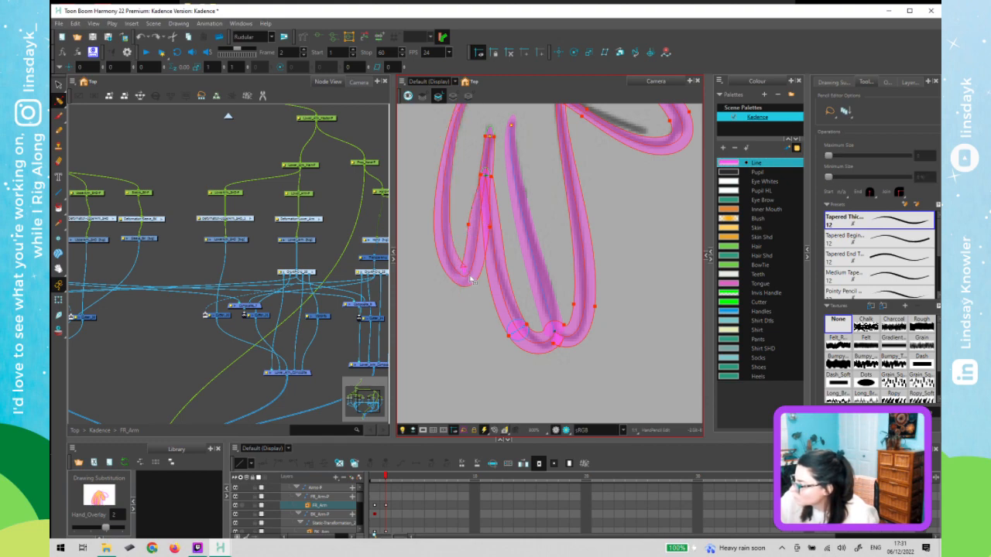
click(471, 224)
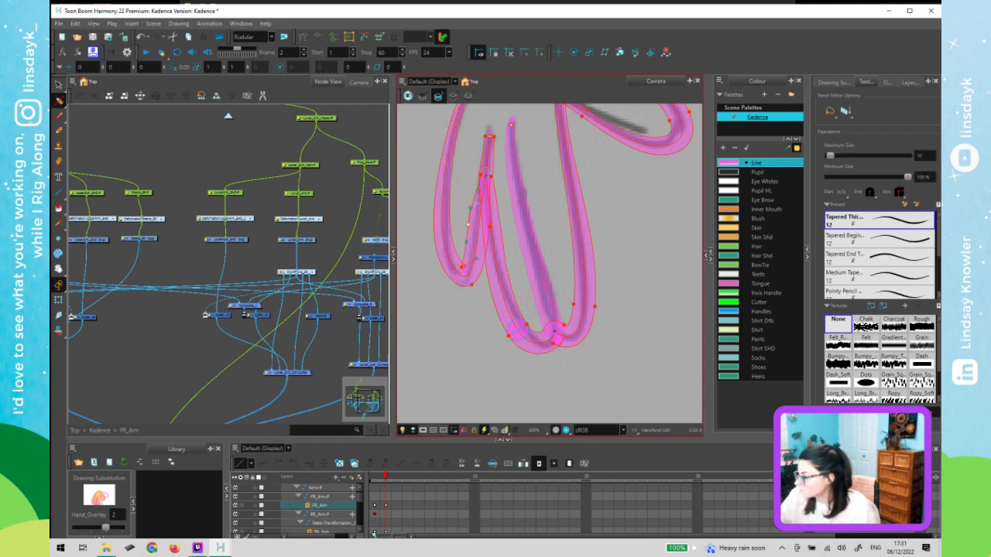
click(531, 287)
key(1)
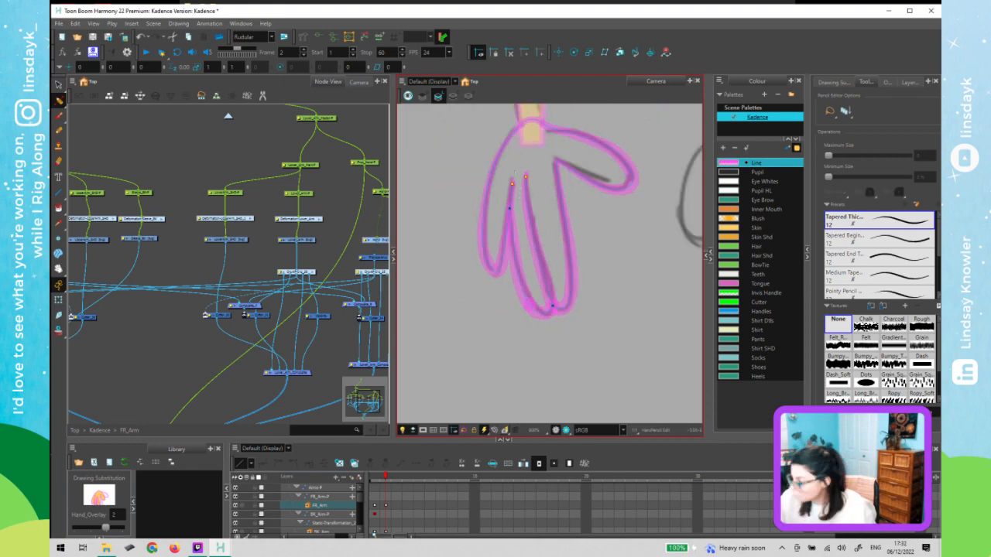
- Reshape the middle finger's side and tip with the Contour Editor so its curve follows the sketch
key(alt+q)
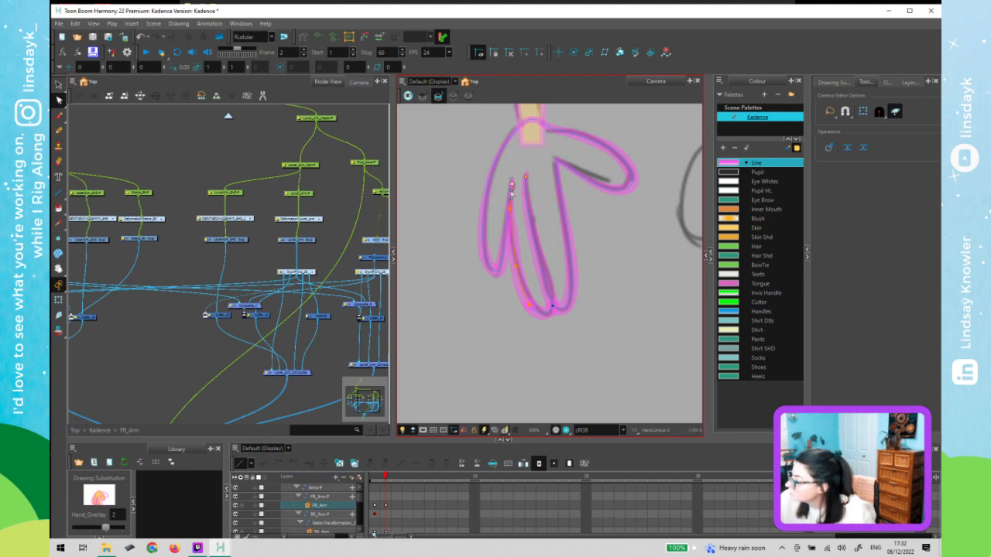
click(511, 194)
drag(520, 199, 523, 204)
drag(545, 281, 544, 282)
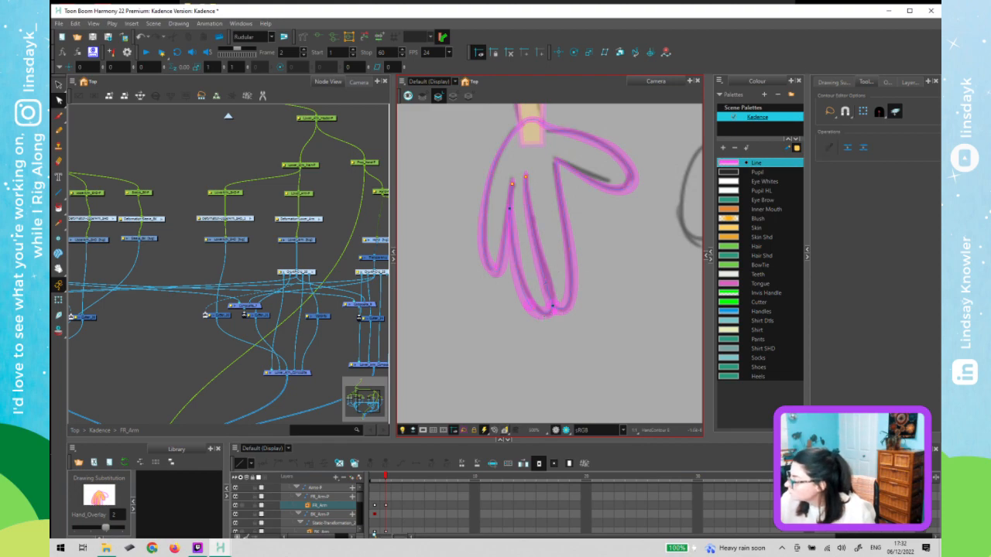
click(530, 304)
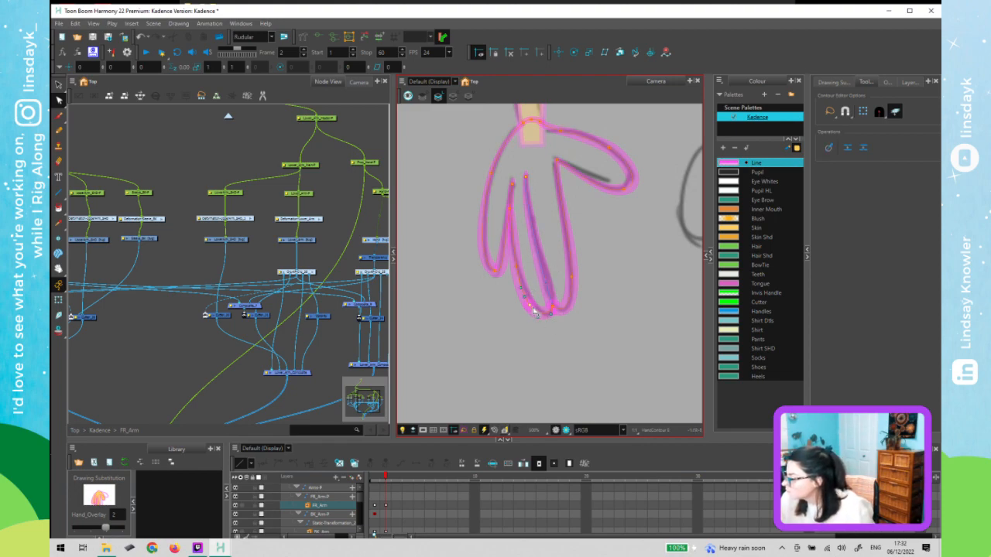
drag(532, 309, 539, 307)
click(531, 283)
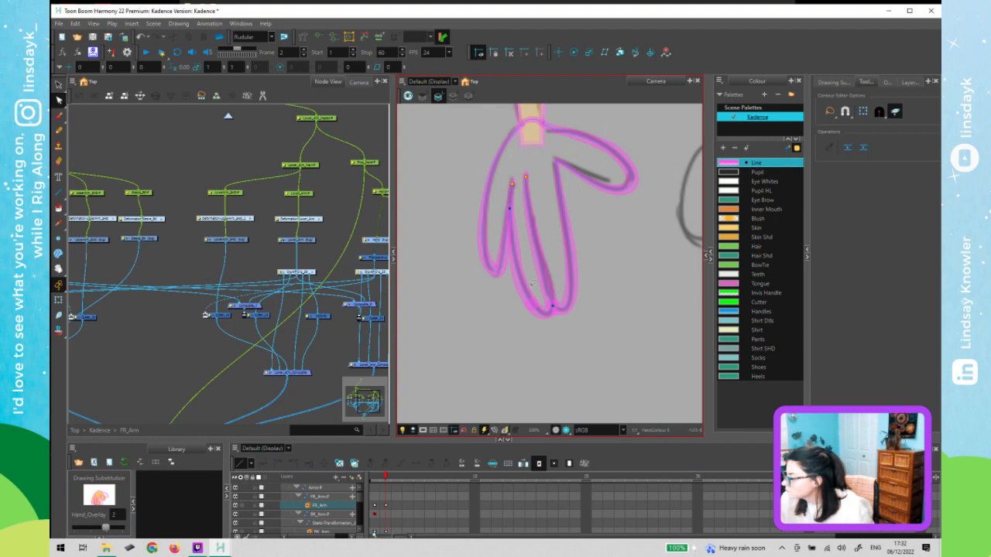
- Advance to frame 3 for the next sketched hand pose beneath the arm
scroll(656, 258, down, 3)
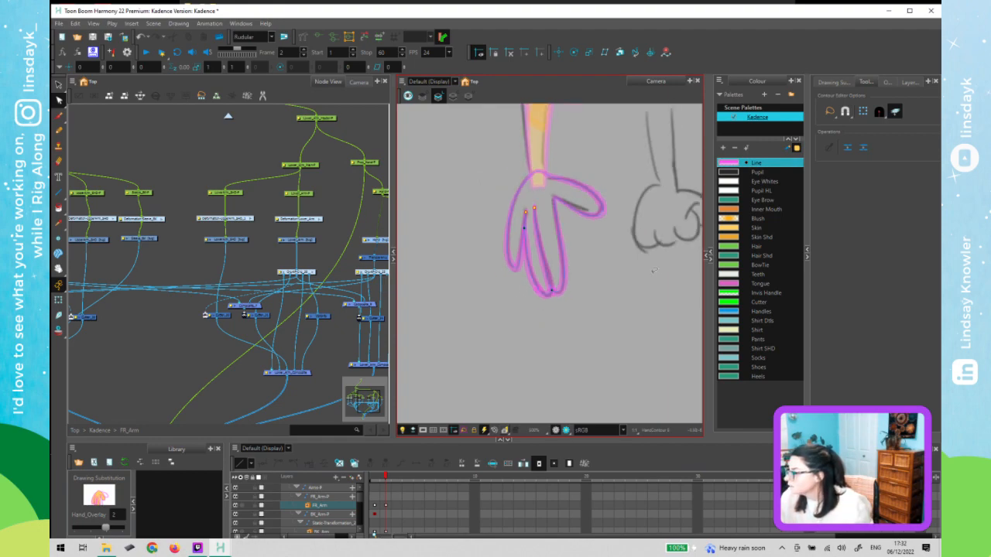
scroll(588, 254, down, 1)
key(period)
scroll(518, 277, down, 3)
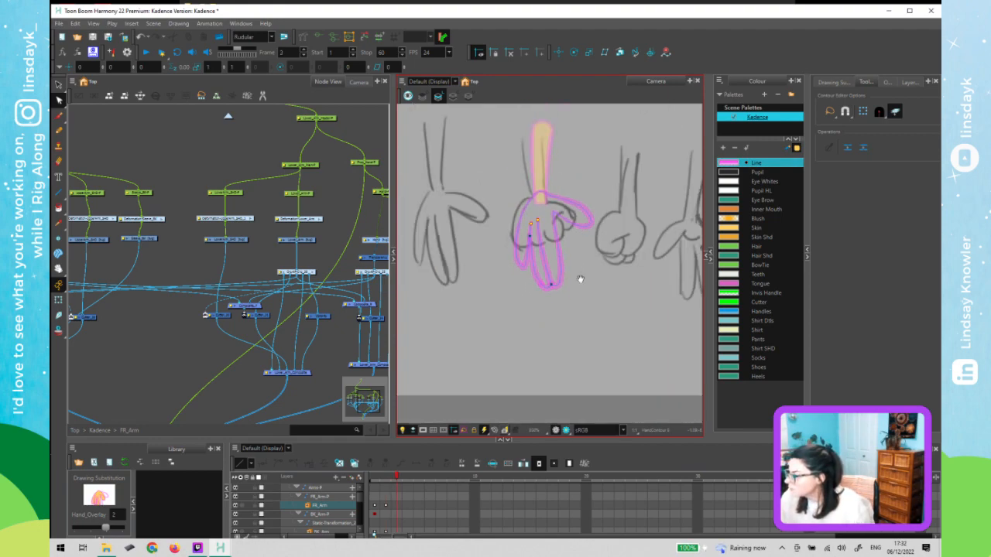
scroll(549, 257, up, 4)
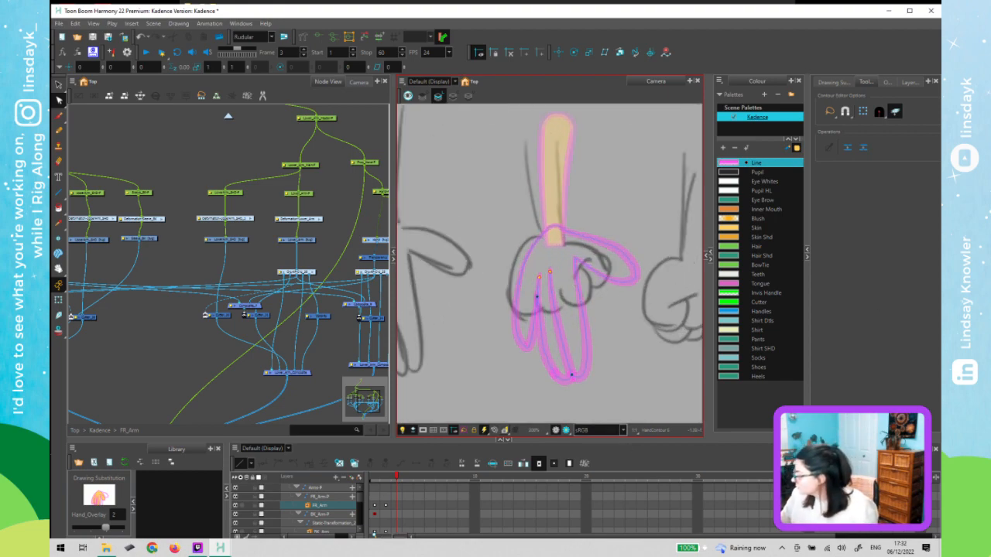
- Expand the second Node View, select the HANDS-P peg and nudge the hand sketches upward to align with the front arm
click(827, 438)
click(855, 385)
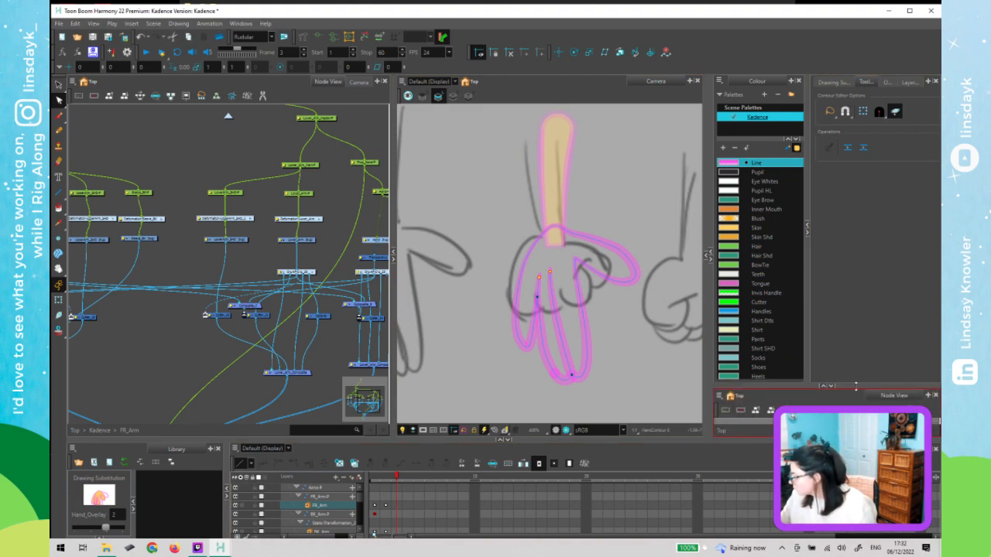
drag(867, 300, 864, 300)
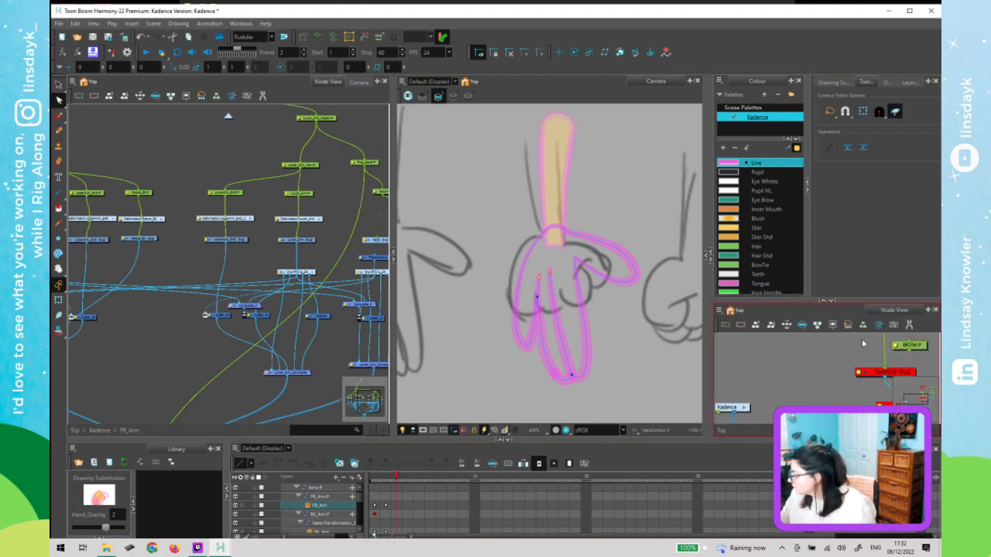
scroll(829, 373, down, 2)
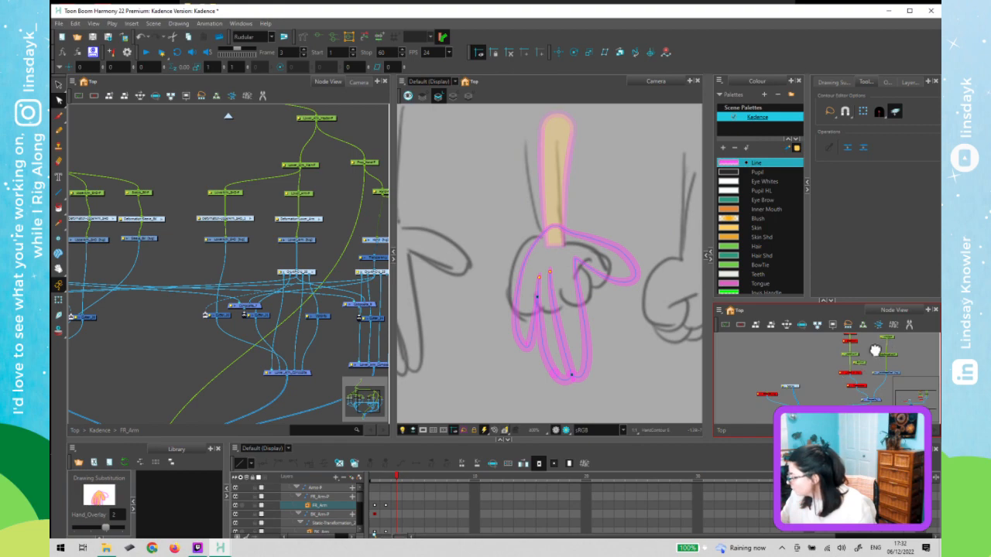
drag(875, 351, 826, 391)
scroll(836, 382, up, 2)
click(835, 365)
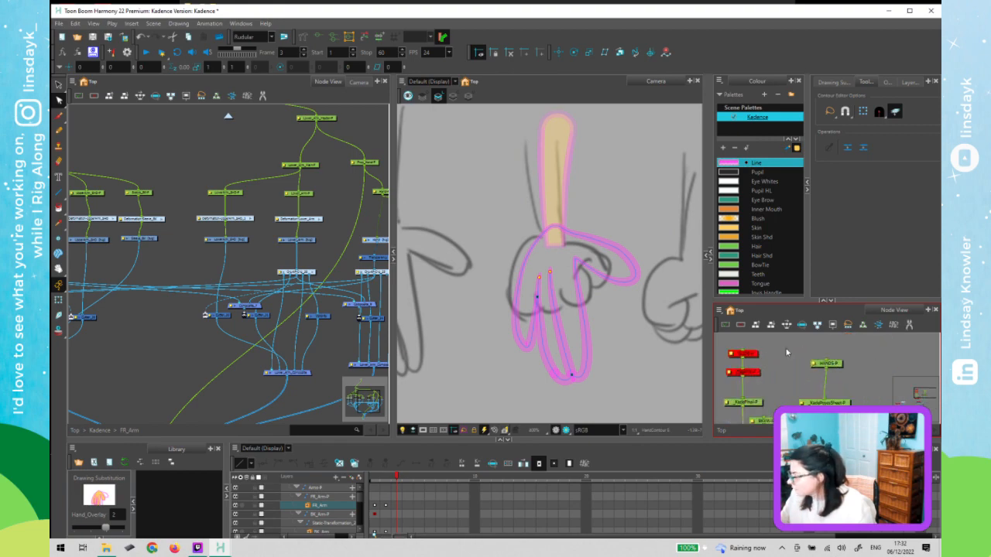
click(622, 315)
key(shift+t)
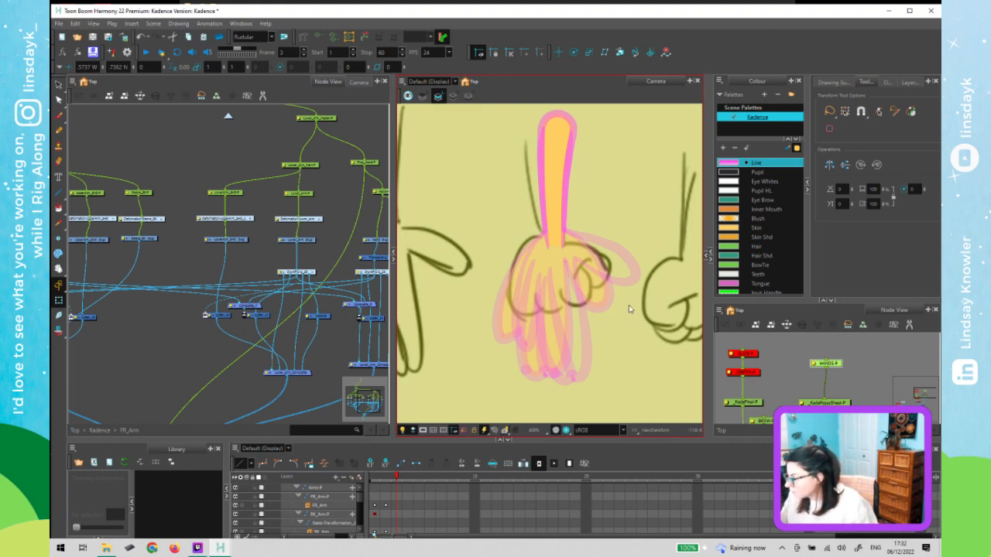
key(Up)
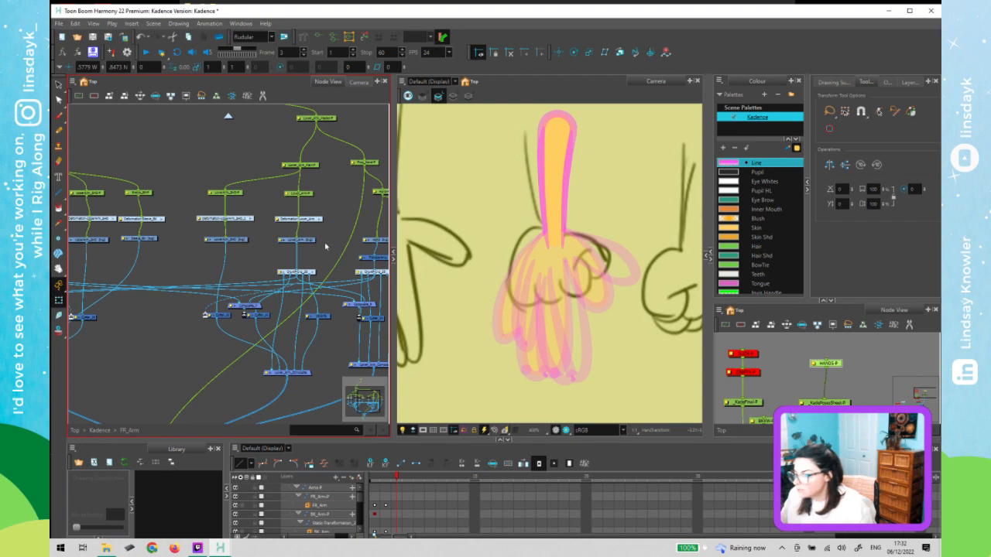
- Select the front arm's hand overlay drawing on frame 3 for editing with the Select tool
drag(361, 242, 311, 241)
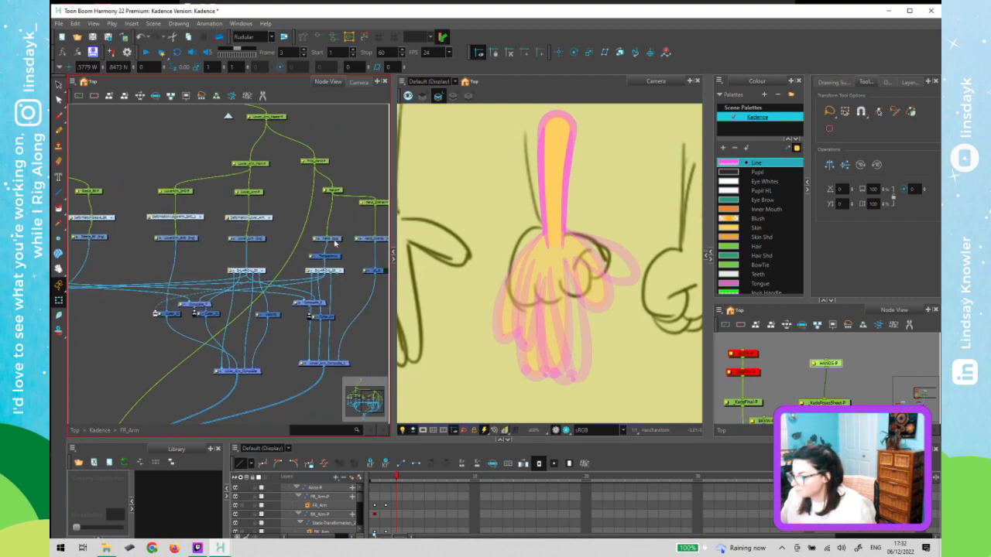
click(566, 288)
key(alt+s)
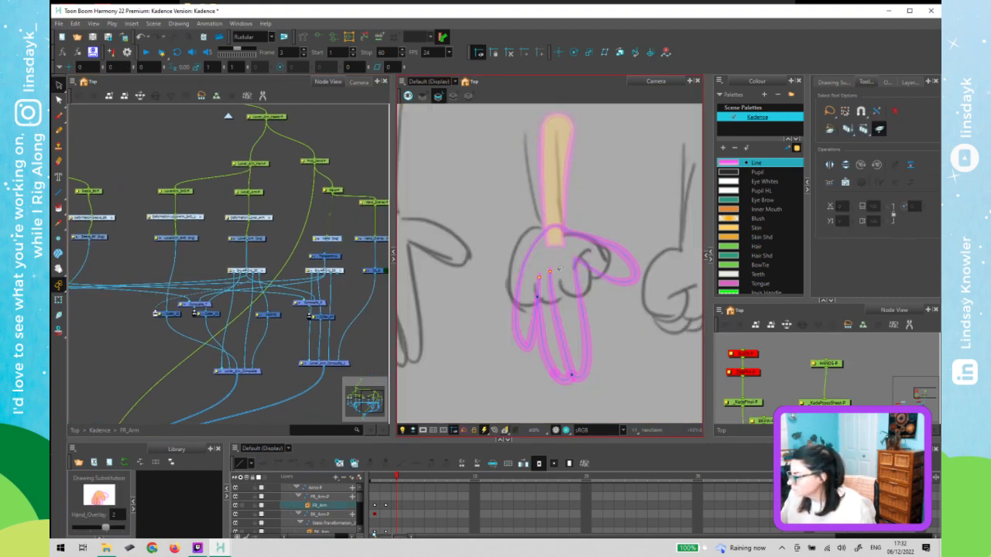
scroll(551, 282, up, 2)
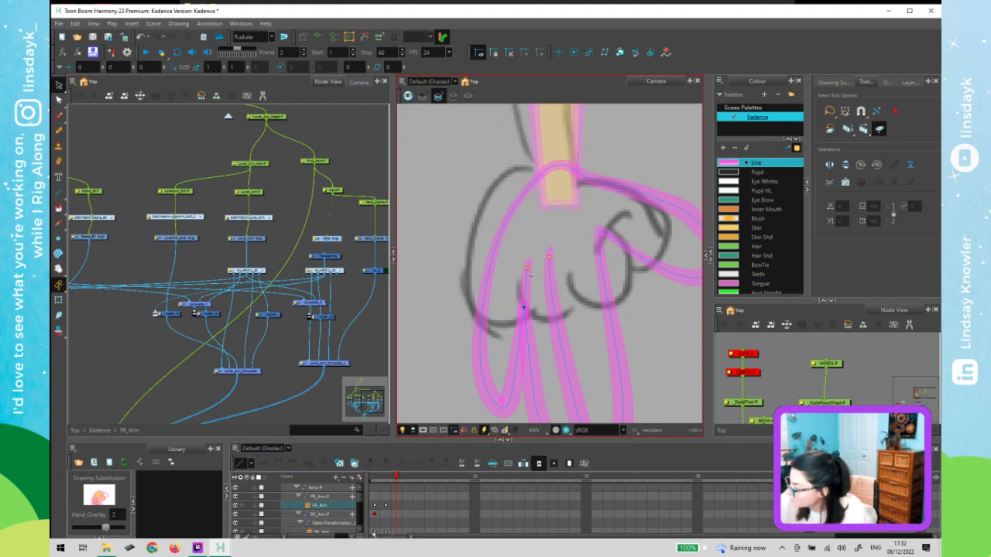
click(529, 275)
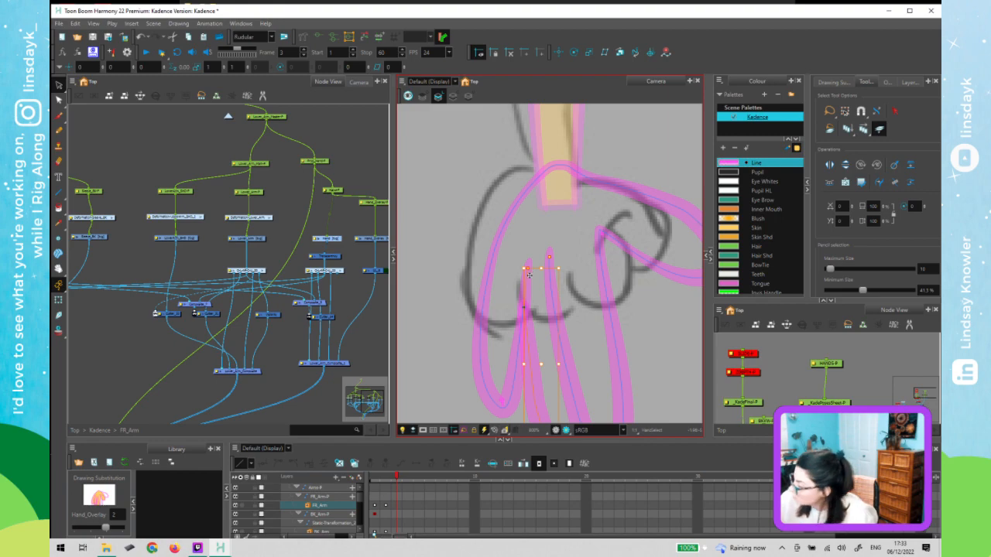
key(alt+q)
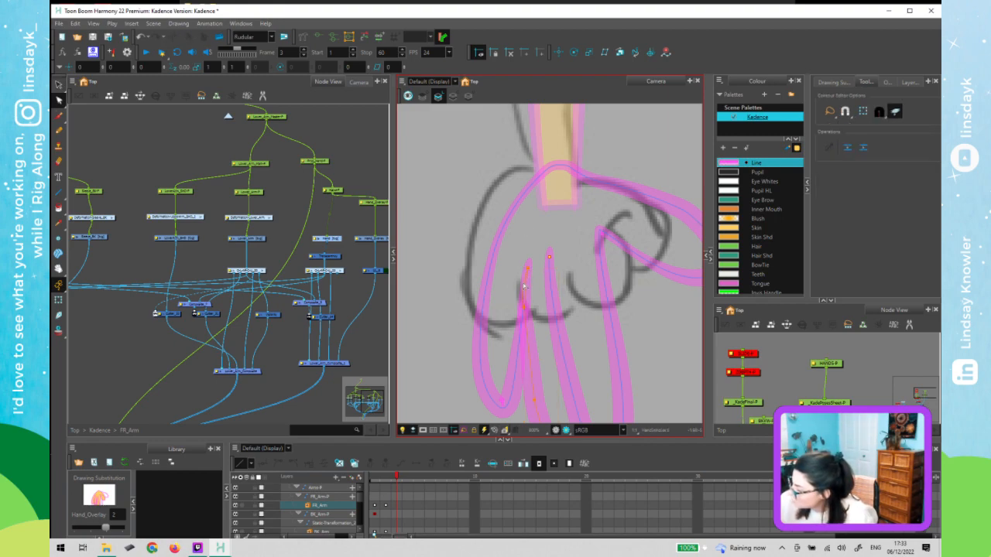
key(ctrl+a)
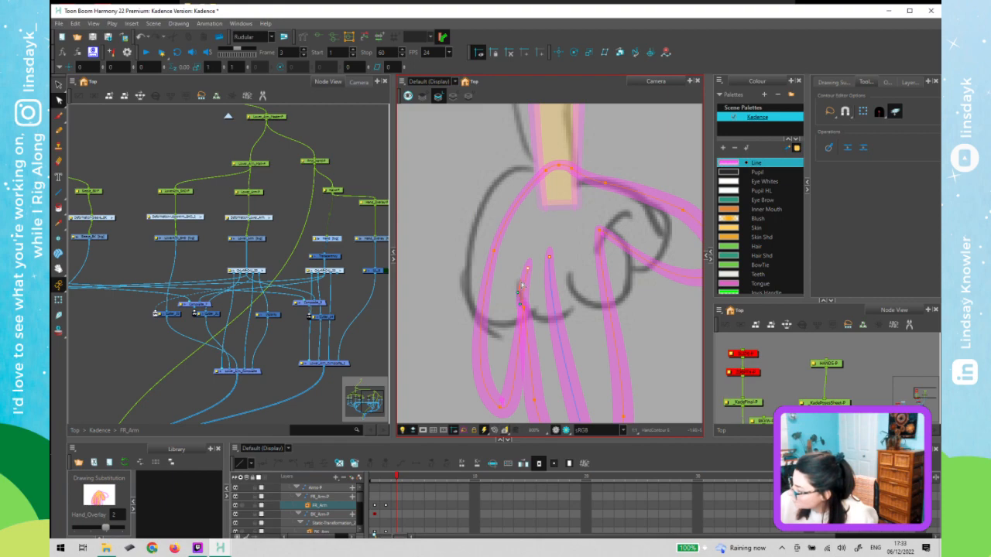
drag(522, 287, 522, 295)
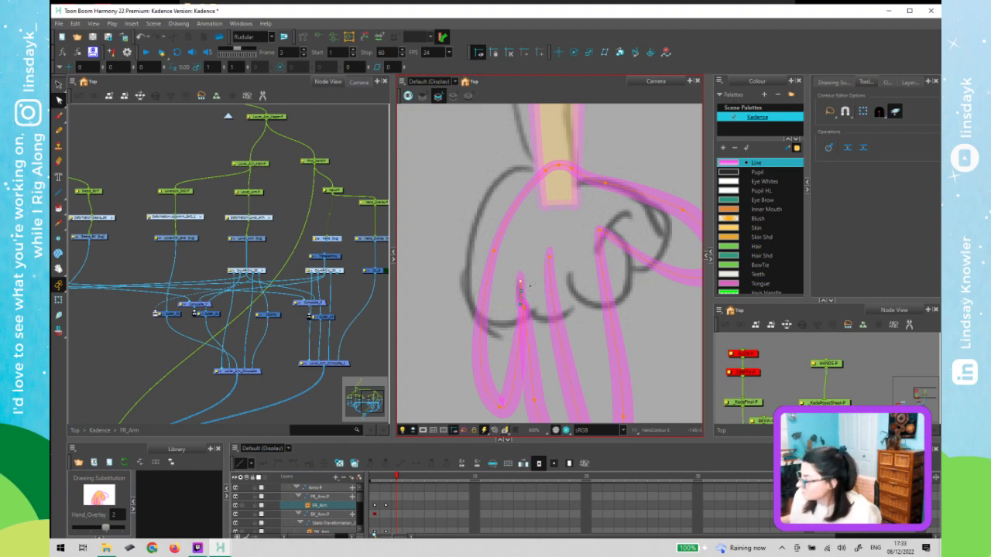
key(ctrl+z)
key(ctrl+z)
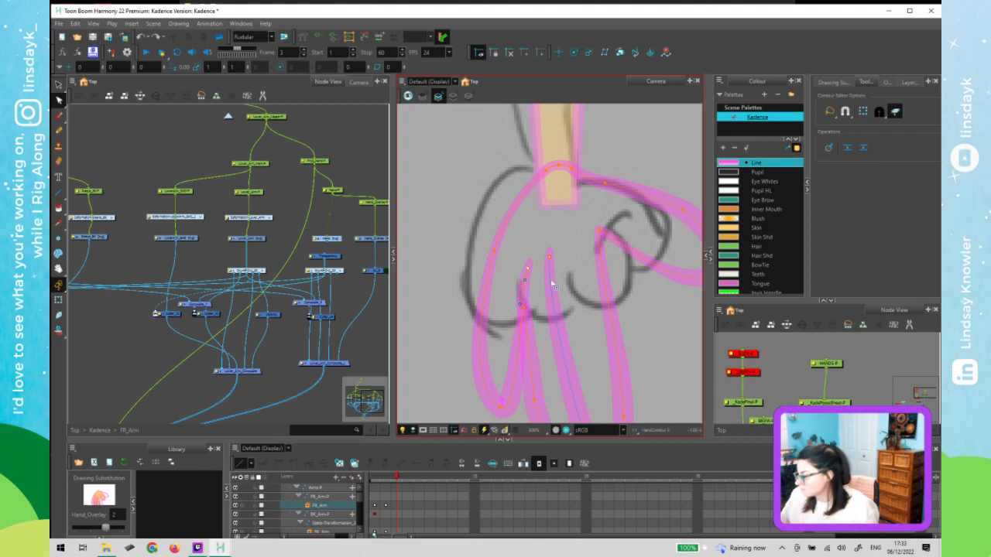
key(ctrl+shift+z)
key(ctrl+shift+z)
key(ctrl+z)
key(ctrl+z)
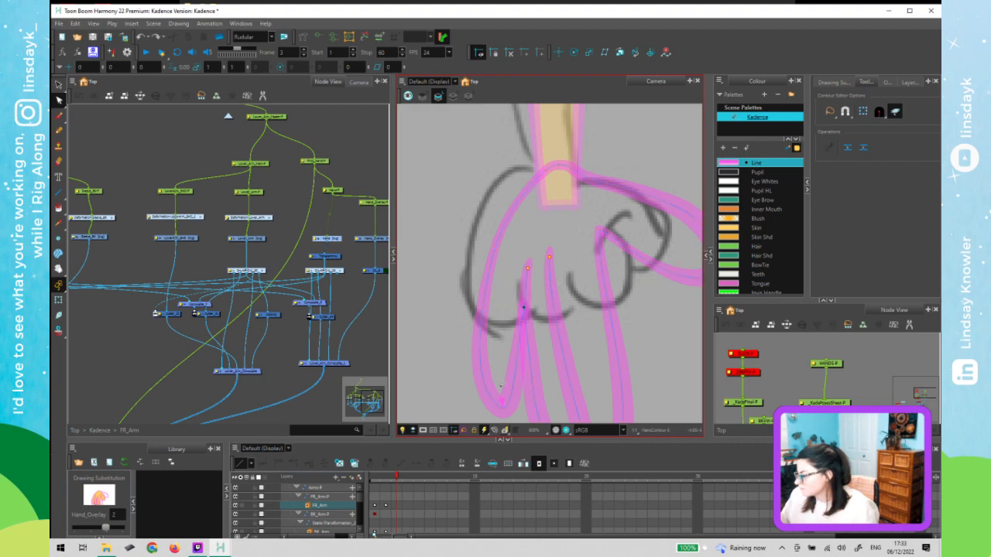
- Compare the hand against frame 2, and give frame 3 its own duplicate of the Hand_Overlay drawing
click(387, 478)
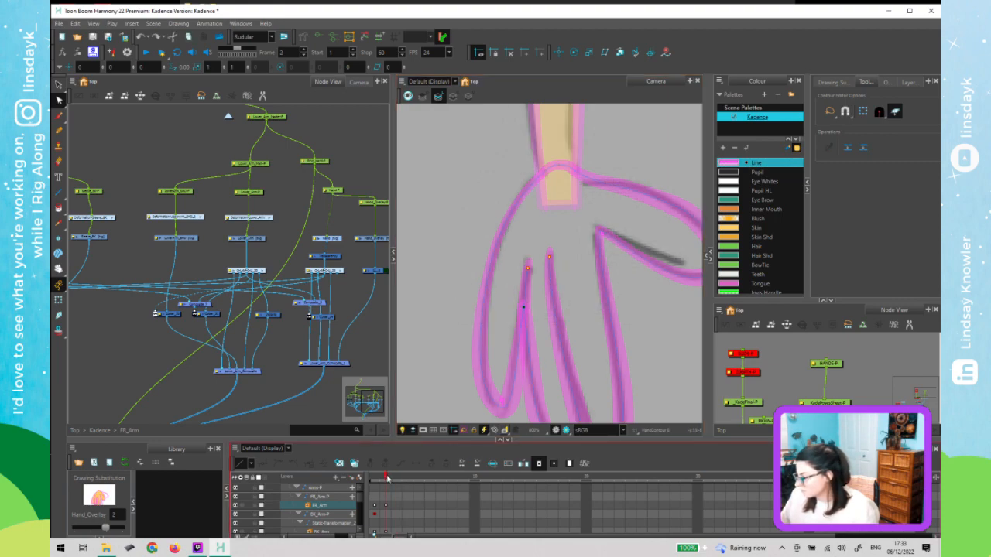
click(393, 478)
click(384, 479)
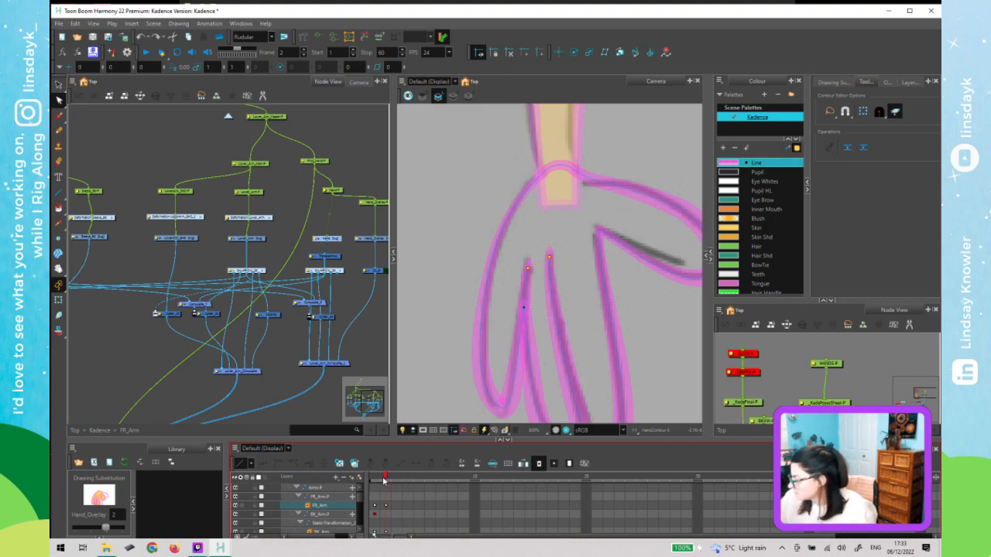
click(523, 307)
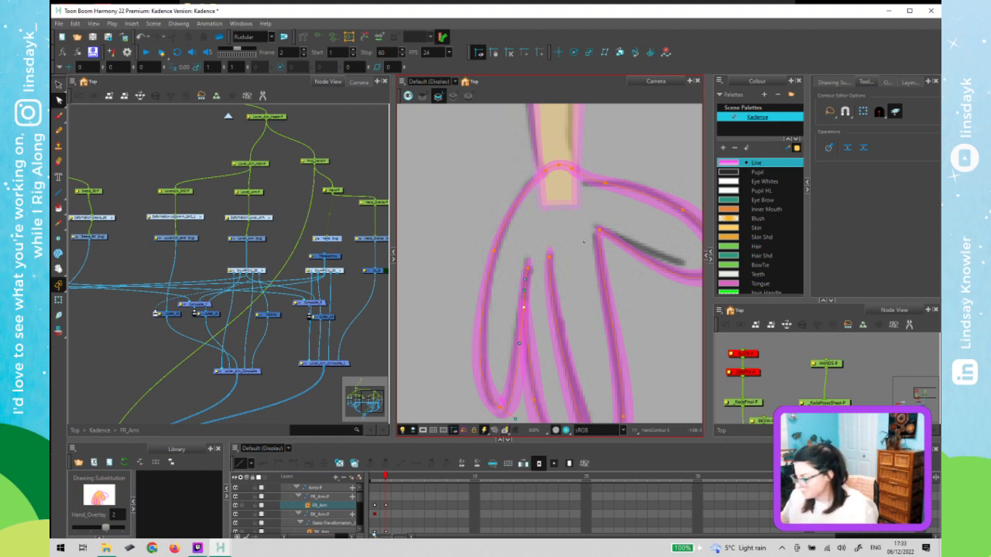
key(period)
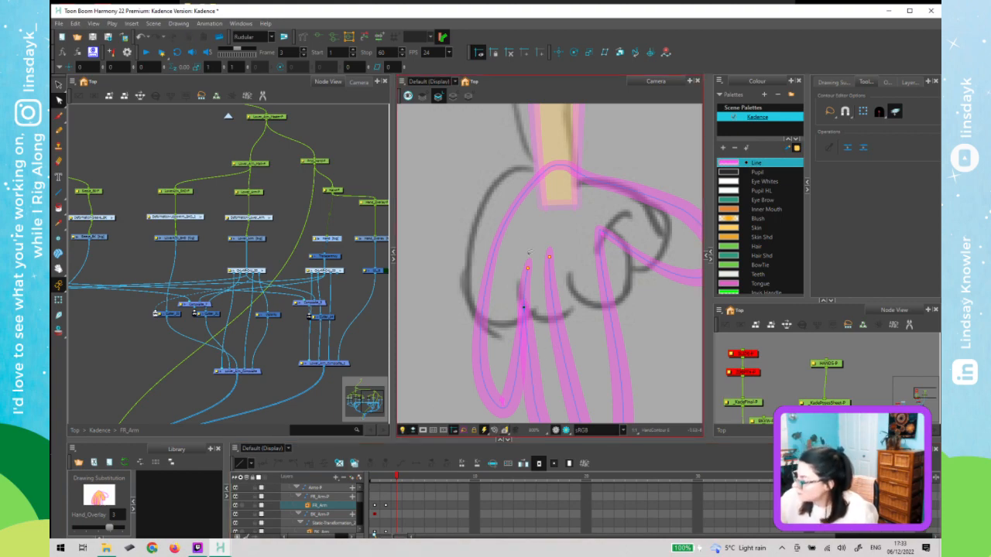
- Move the upper ends of the two finger-gap lines onto the creases between the sketched curled fingers
click(530, 272)
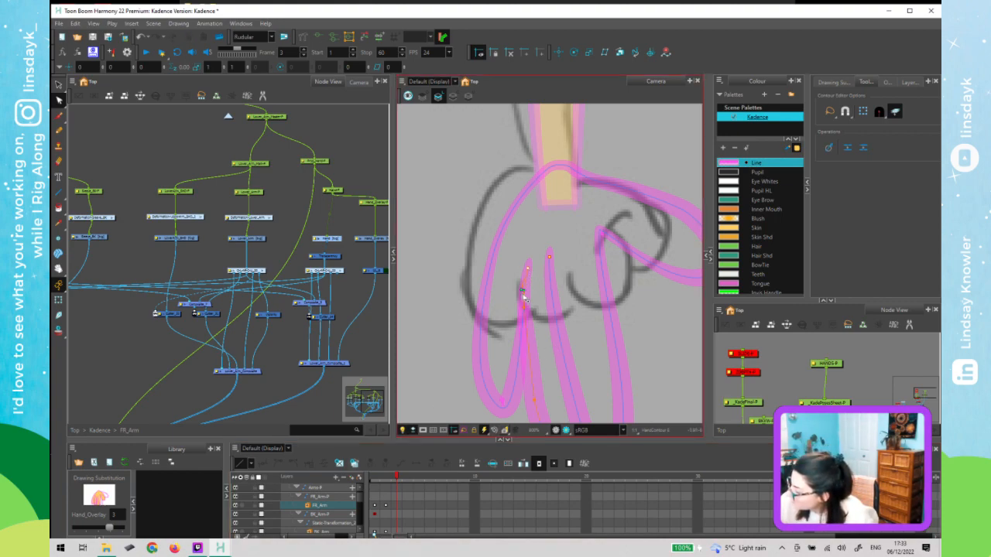
click(523, 288)
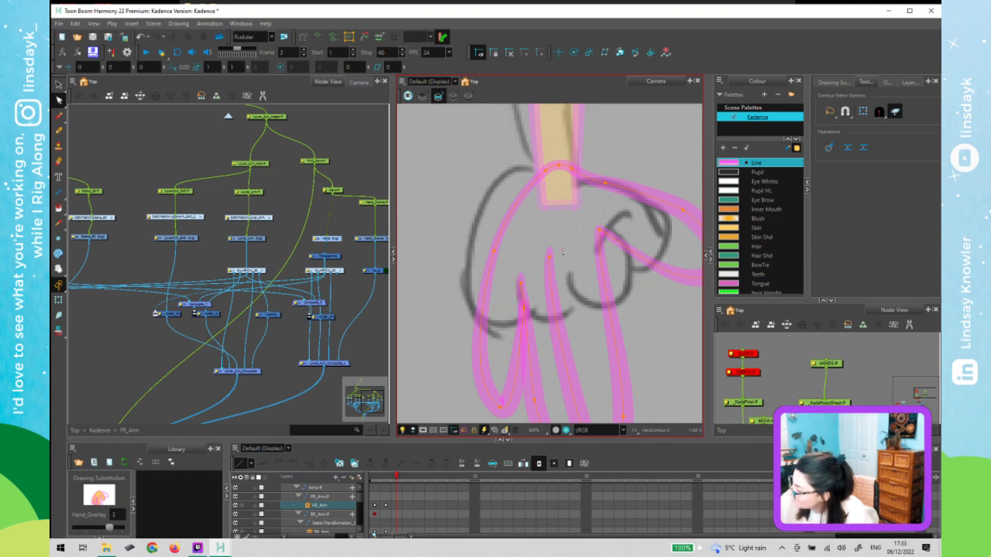
drag(549, 257, 571, 276)
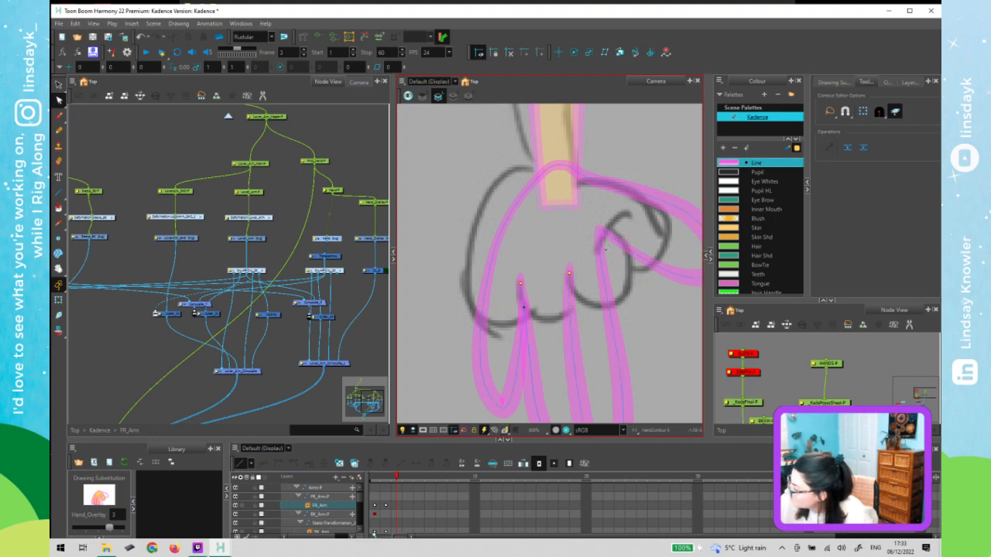
- Delete surplus contour points on the two middle fingers to simplify their outlines
scroll(625, 318, down, 2)
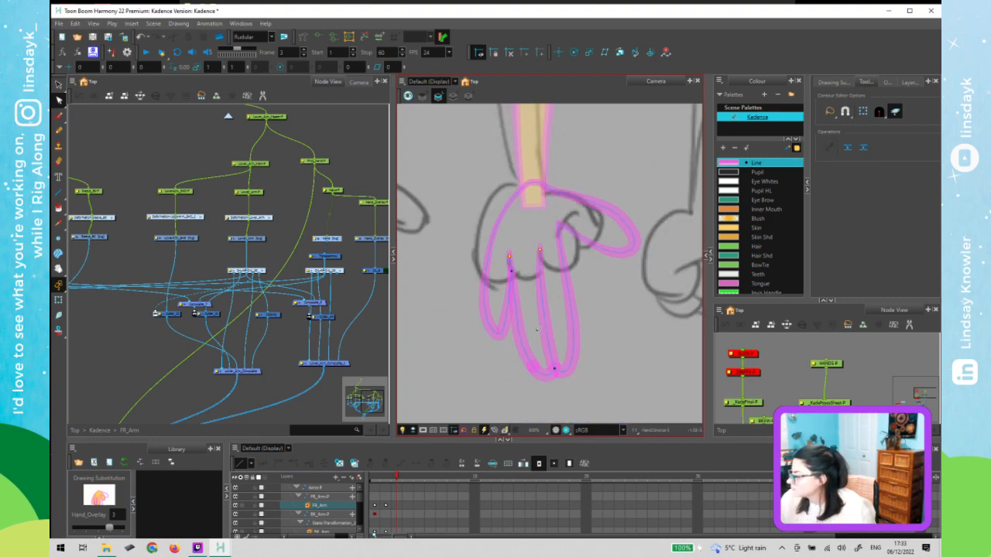
drag(601, 294, 542, 310)
click(588, 341)
click(557, 373)
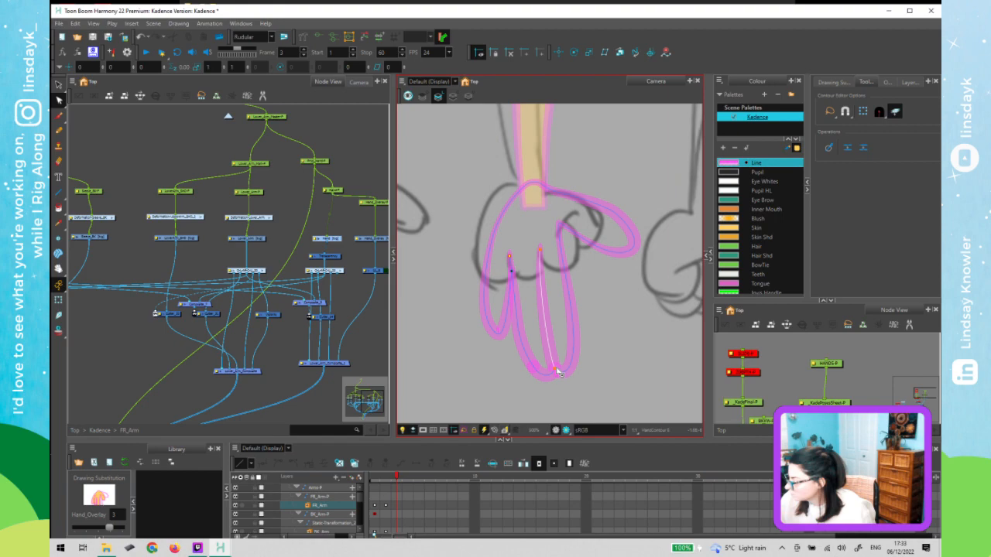
key(Delete)
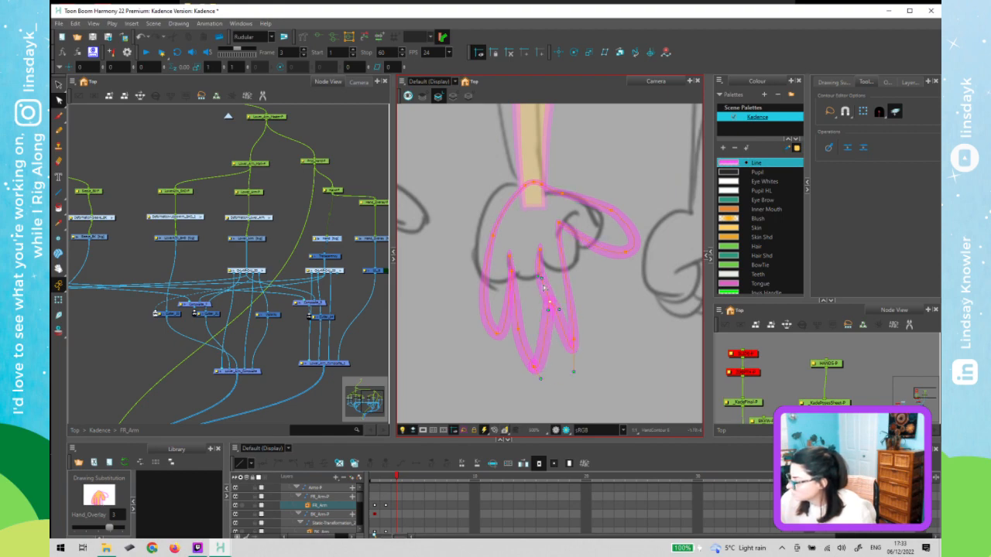
drag(544, 372, 524, 361)
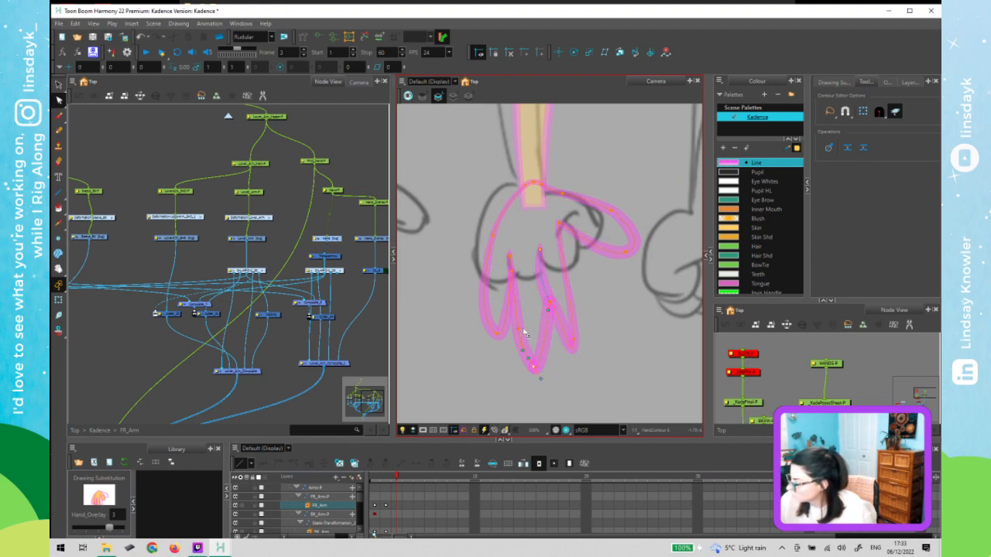
drag(517, 324, 524, 322)
- Raise the outermost finger's tip and push the outer palm edge outward to match the sketched fist
click(496, 334)
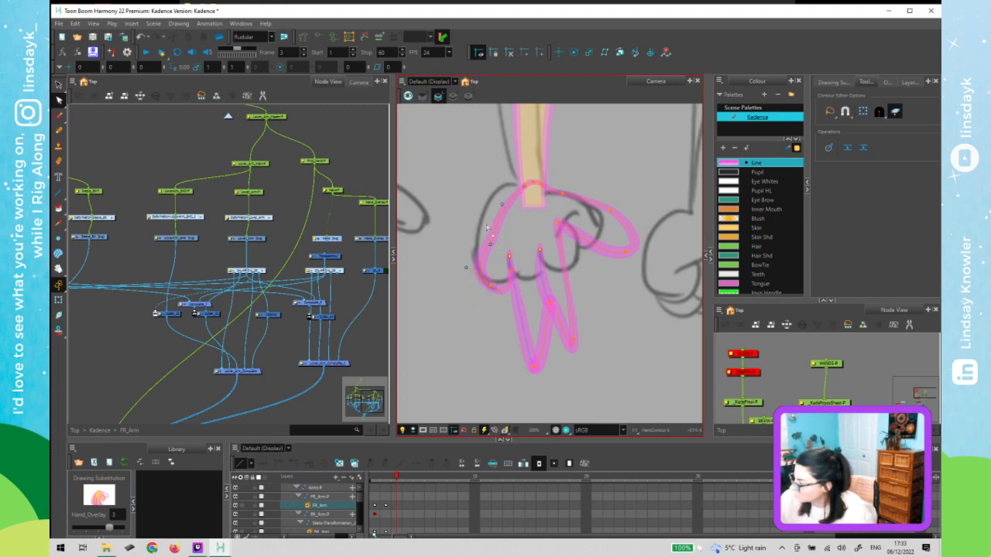
drag(493, 236, 482, 220)
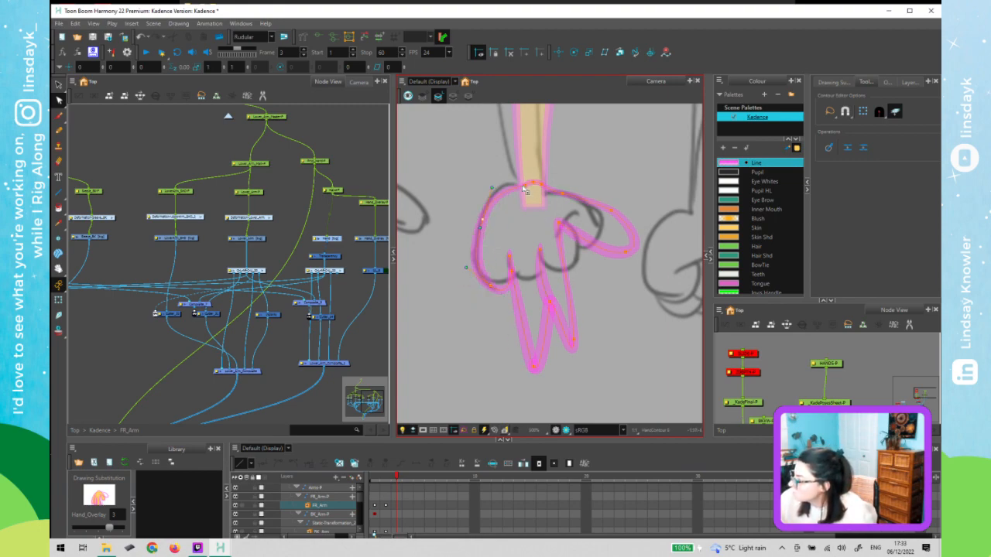
- Delete the surplus contour points where the hand outline crosses the wrist, keeping the line along the sketch
scroll(539, 189, up, 2)
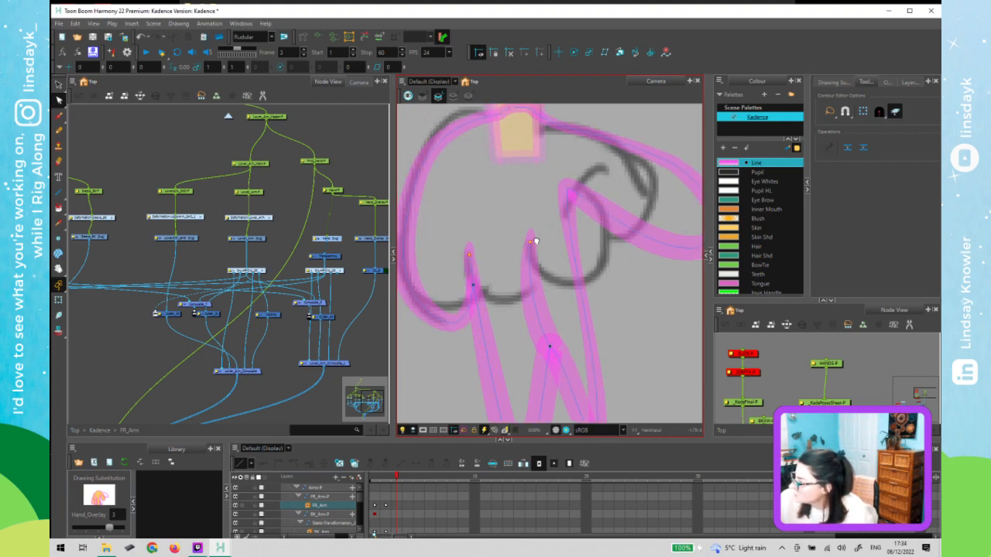
mouse_move(524, 118)
mouse_down()
mouse_move(542, 225)
mouse_move(508, 212)
mouse_move(517, 203)
mouse_move(509, 214)
mouse_move(516, 220)
mouse_up()
key(ctrl+z)
key(ctrl+z)
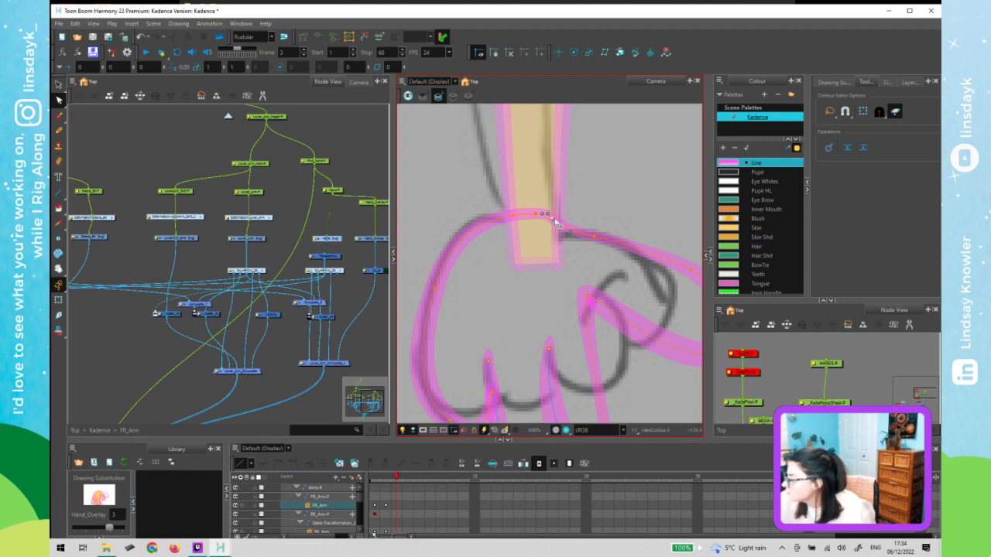
drag(553, 220, 555, 218)
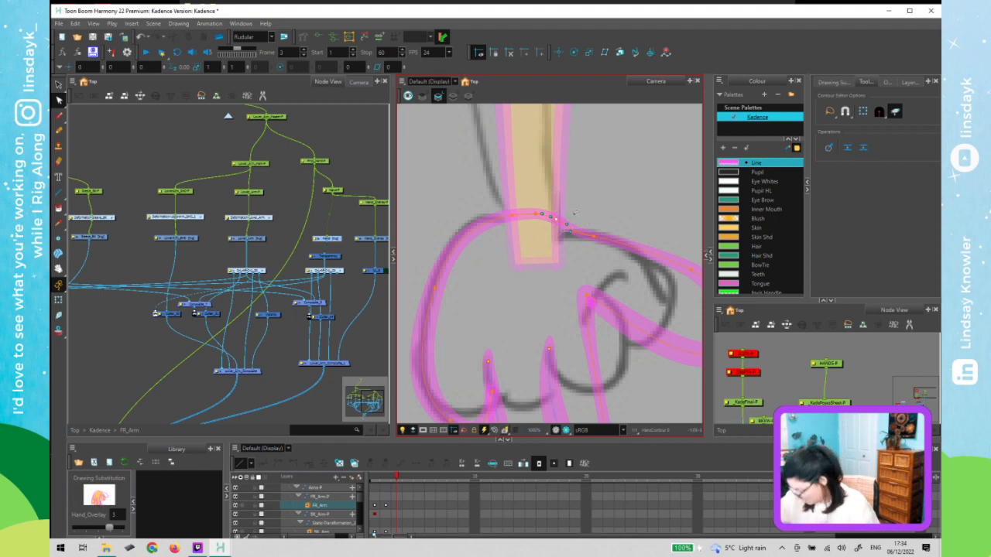
key(Delete)
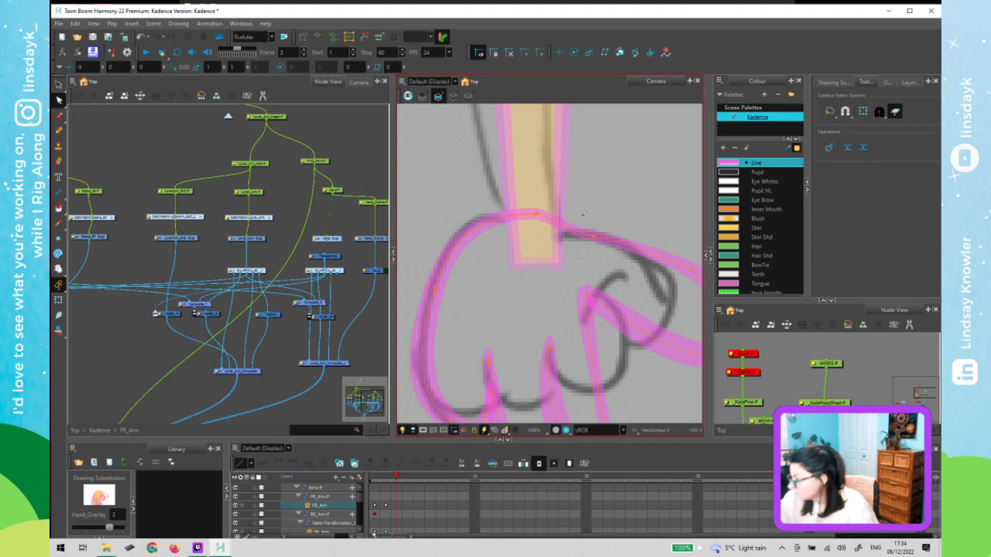
drag(593, 236, 619, 233)
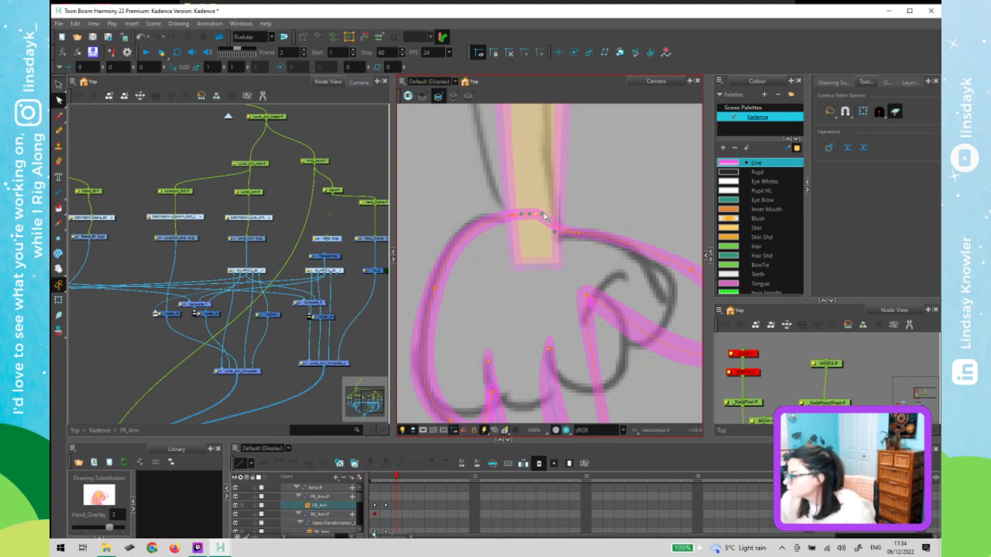
key(Delete)
- Adjust the remaining wrist points and handles so the top of the hand curves smoothly into the thumb
click(511, 215)
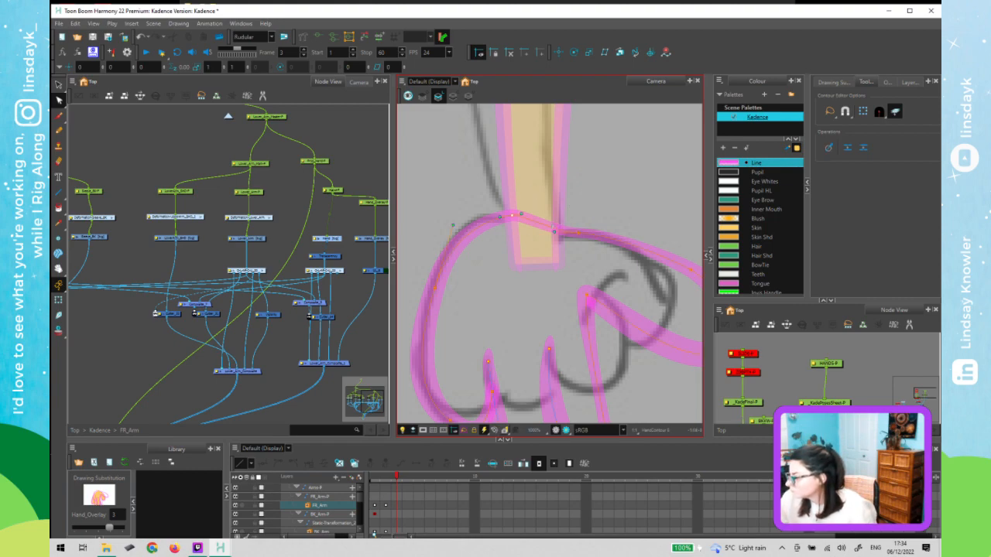
drag(578, 235, 577, 229)
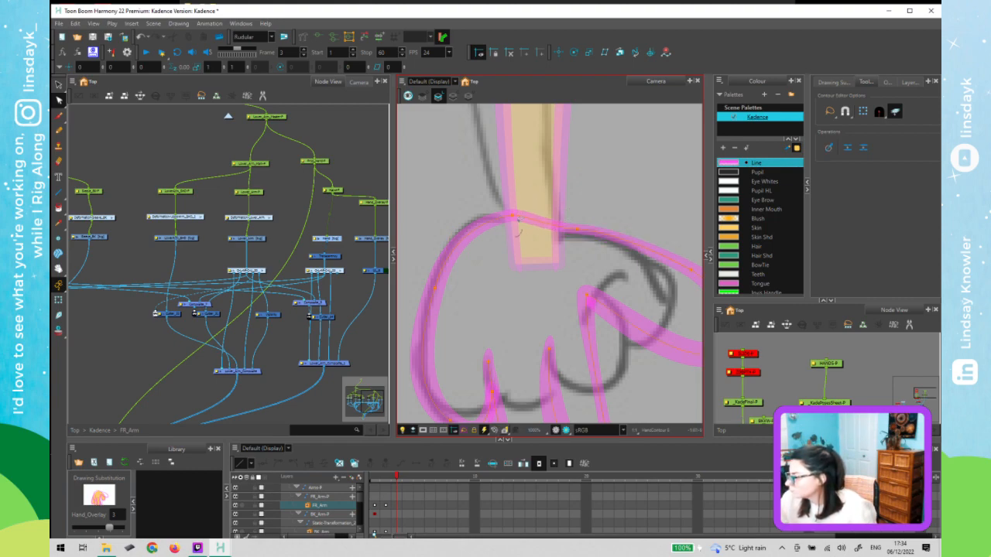
drag(520, 217, 527, 219)
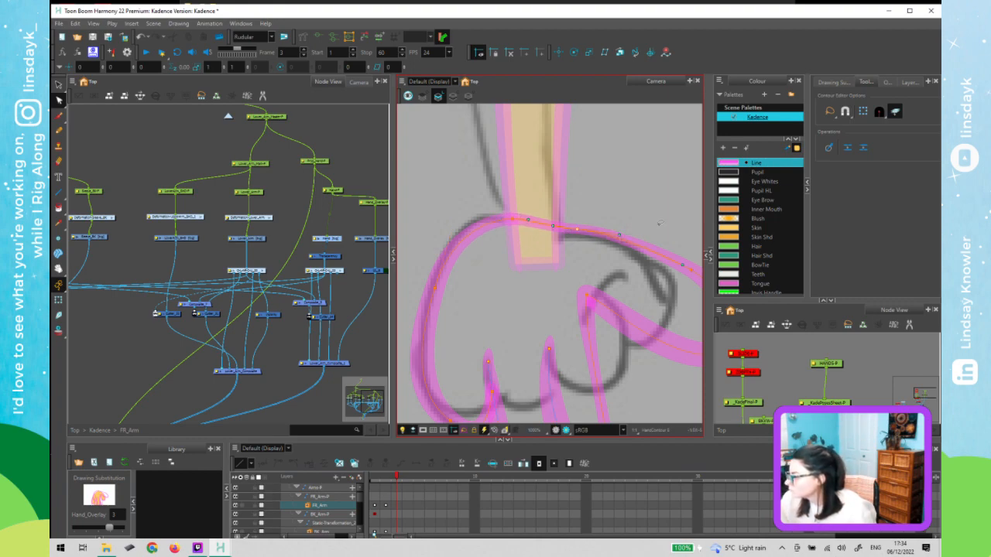
click(625, 300)
drag(625, 300, 593, 271)
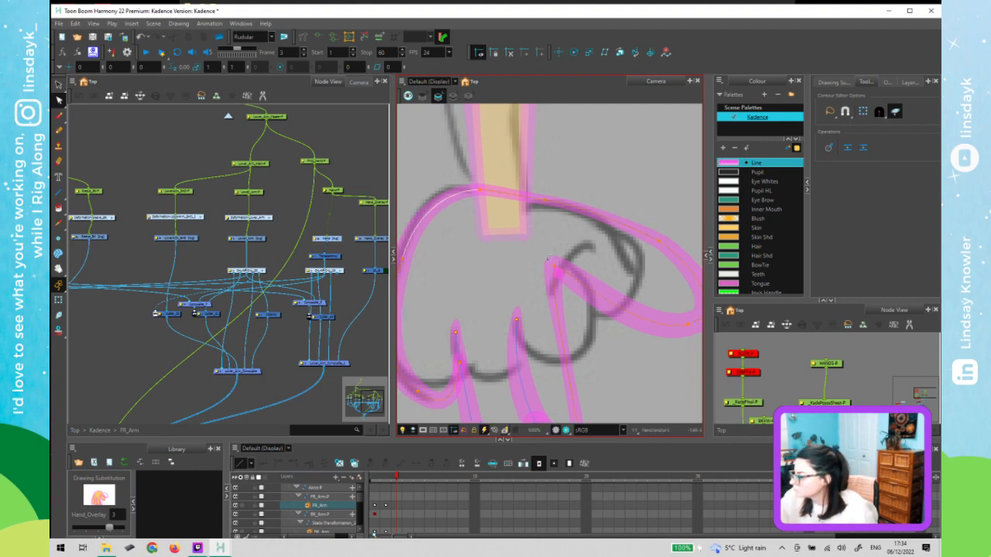
key(1)
click(504, 222)
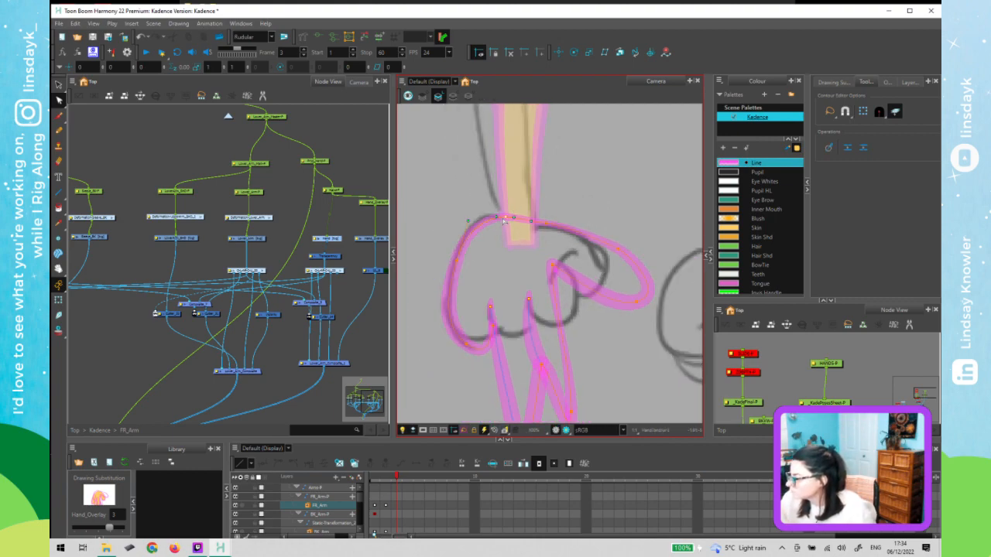
- Pull the thumb's outer edge inward to the sketched curl and add a contour point along its upper edge
click(615, 229)
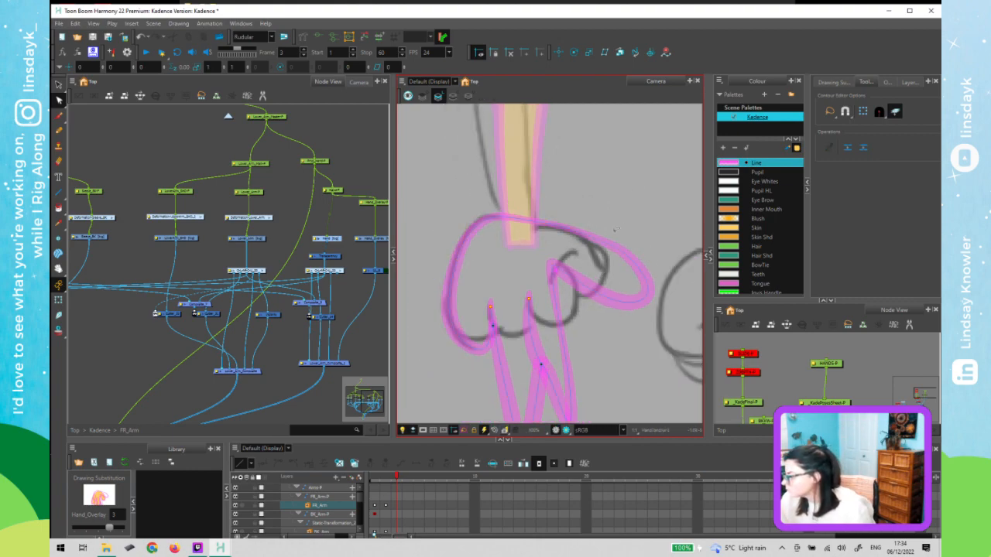
click(624, 252)
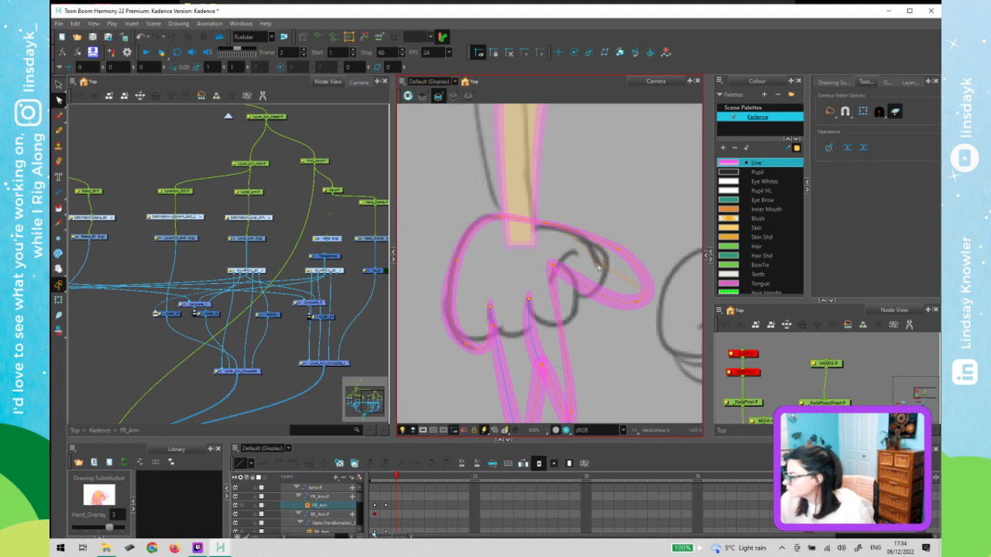
drag(609, 266, 590, 232)
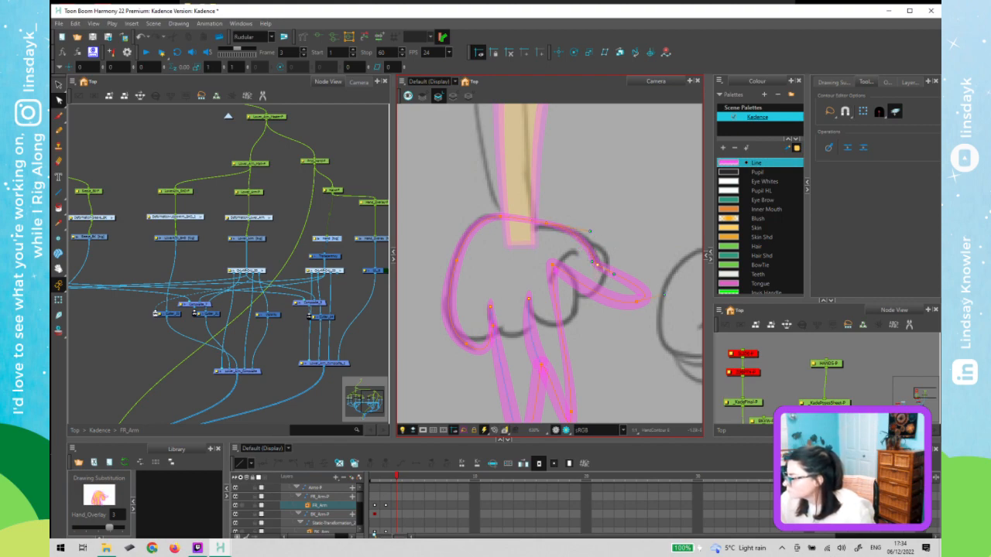
click(643, 274)
ctrl+click(631, 282)
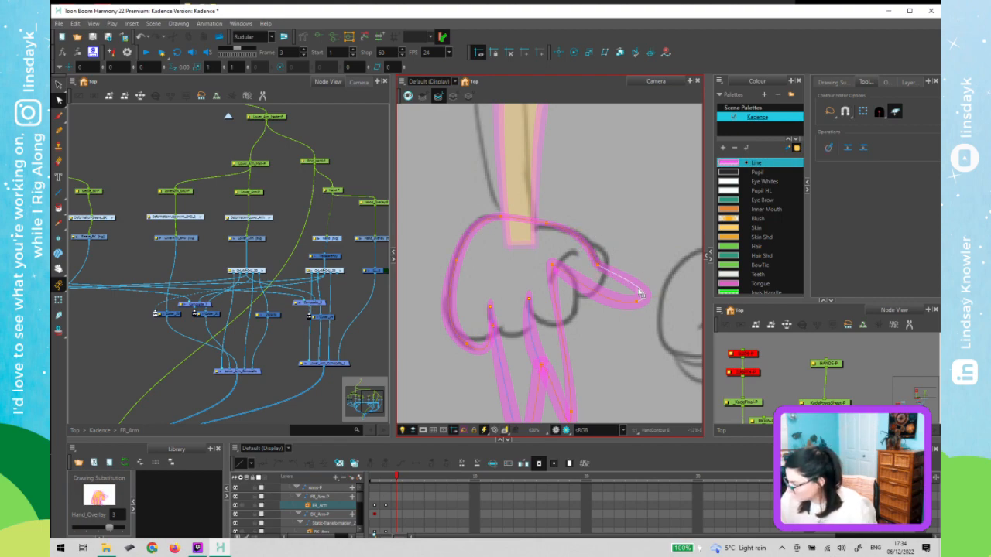
drag(616, 274, 592, 241)
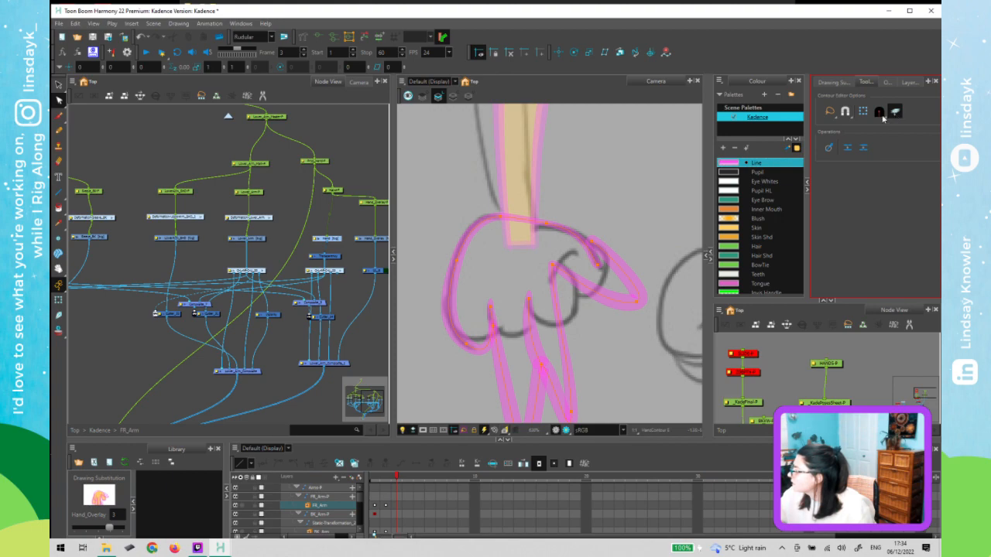
- Enable snapping for the Contour Editor, then shorten the outstretched thumb and bend its end into the sketched curl
click(845, 111)
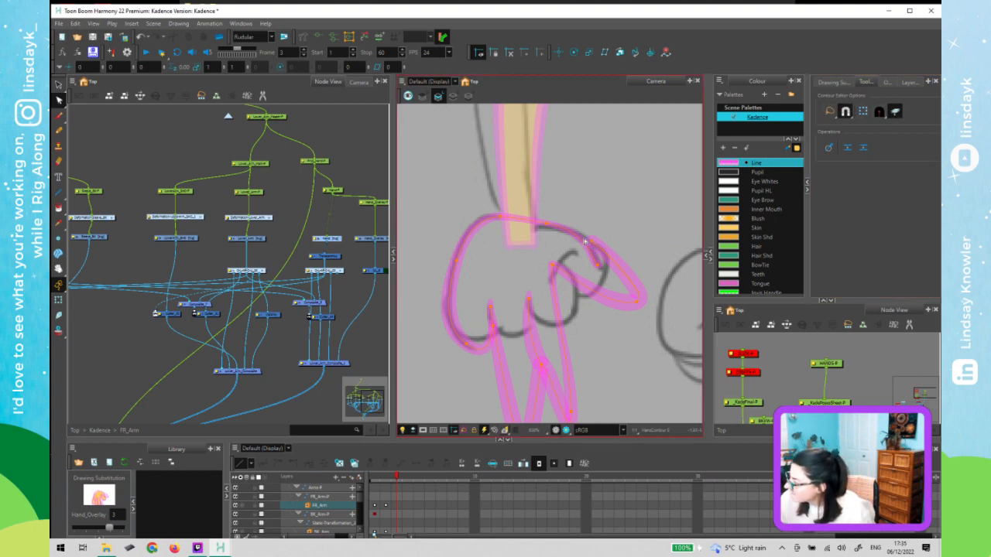
drag(589, 242, 599, 252)
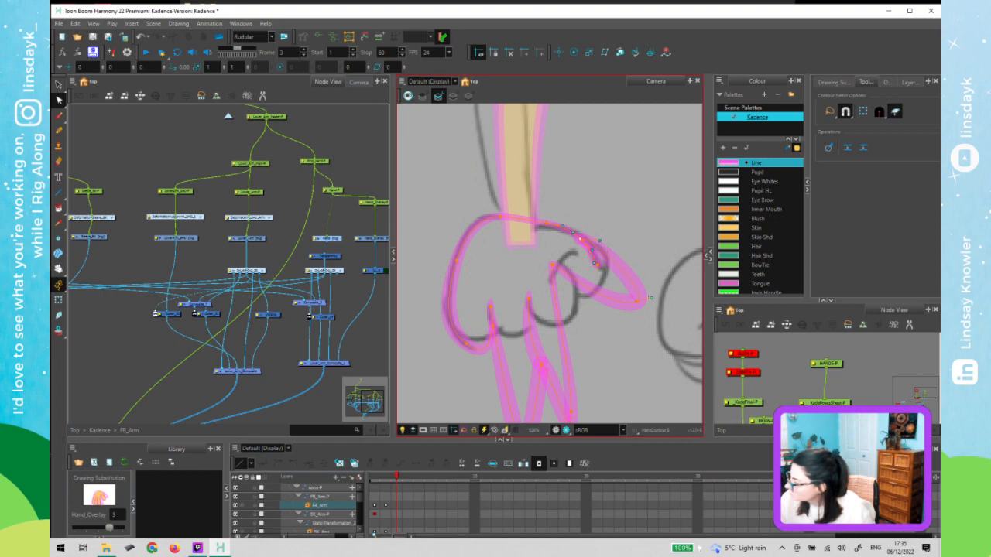
click(636, 302)
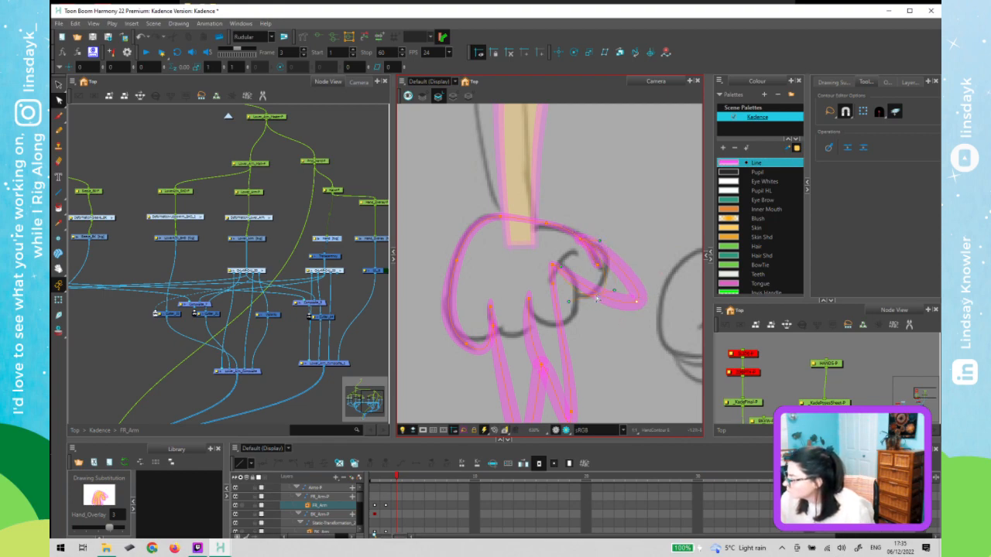
drag(597, 299, 618, 266)
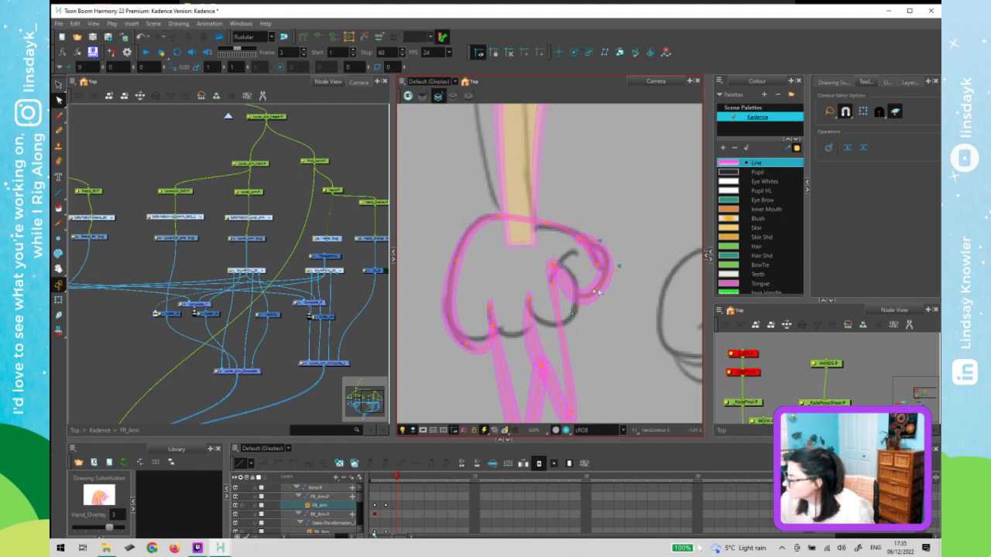
- Add contour points on the thumb's inner line and shape them to the small sketched arc inside the curl
click(556, 202)
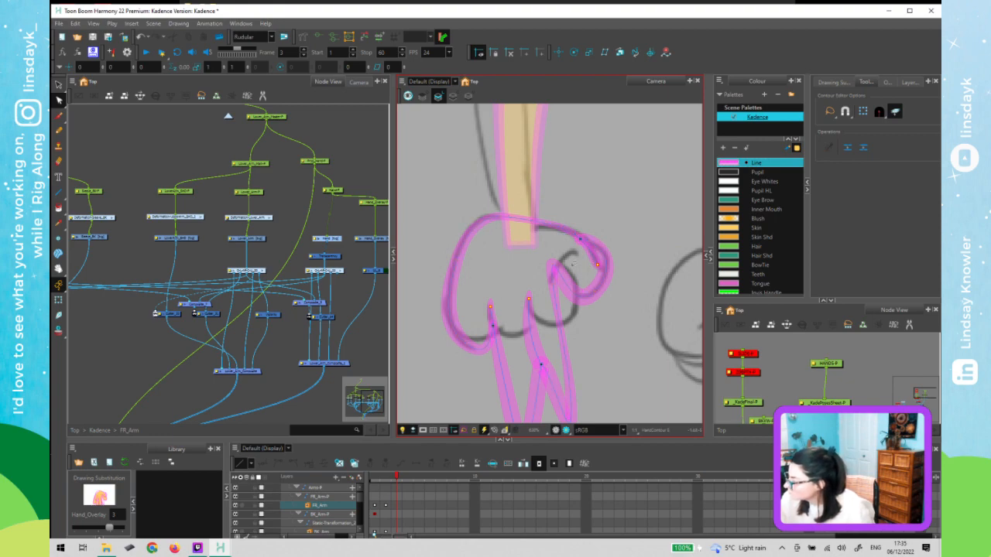
click(574, 270)
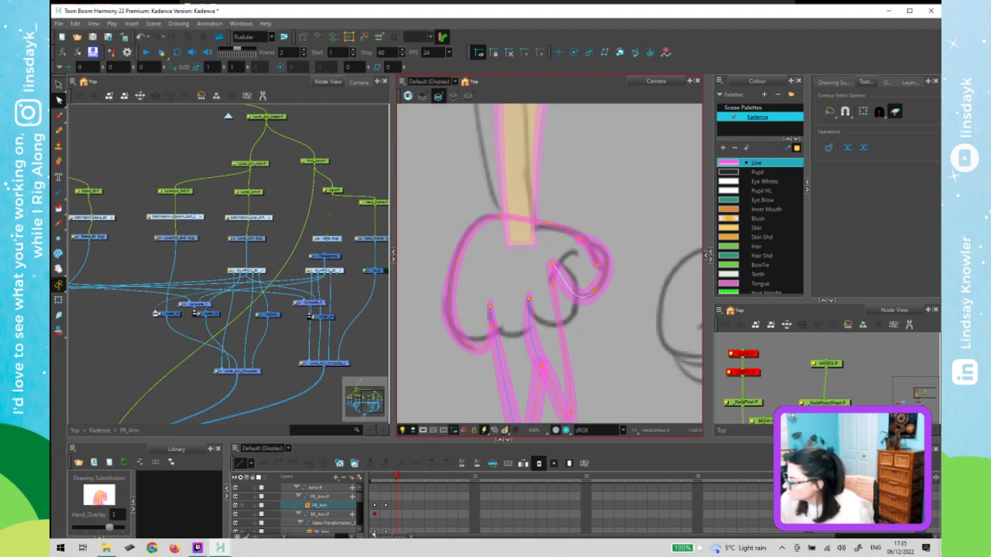
ctrl+click(560, 275)
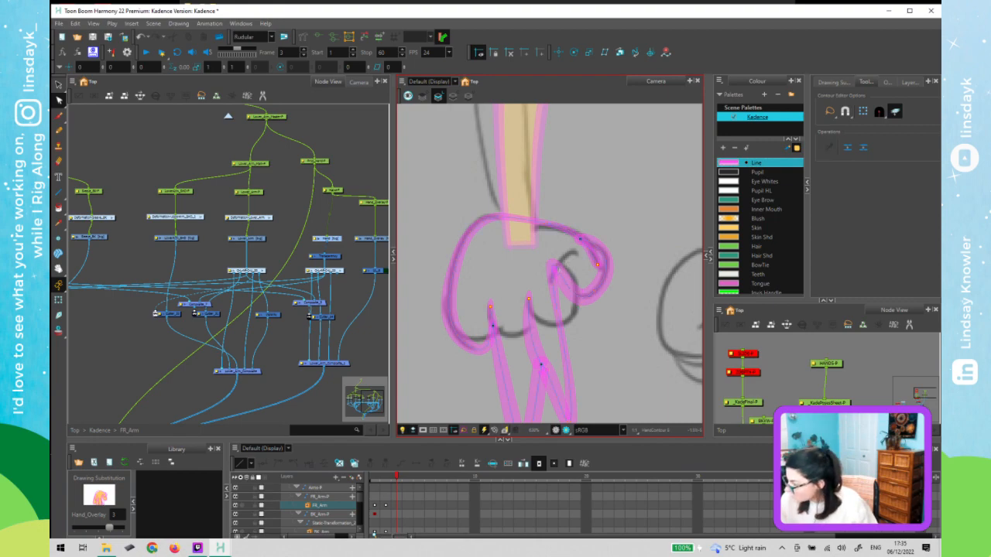
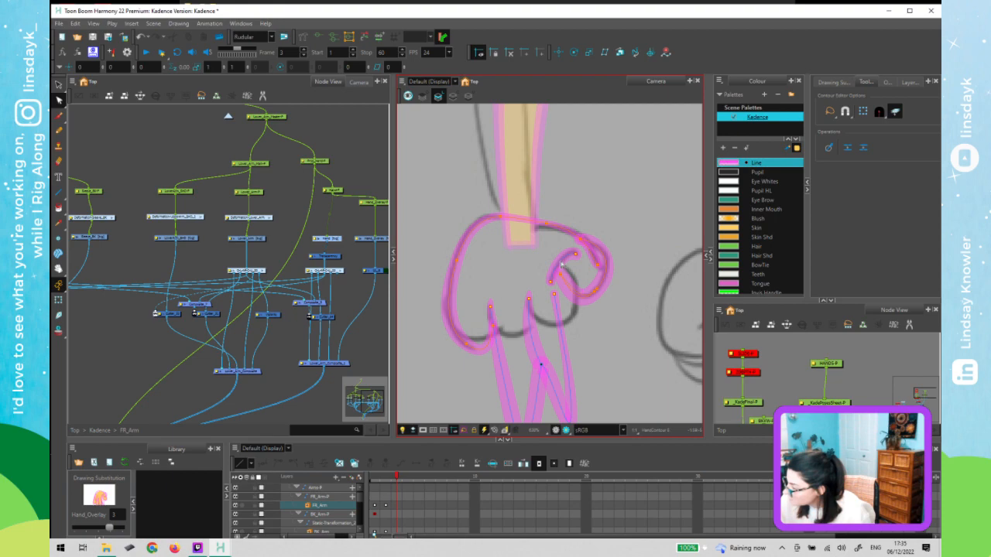
drag(562, 284, 564, 270)
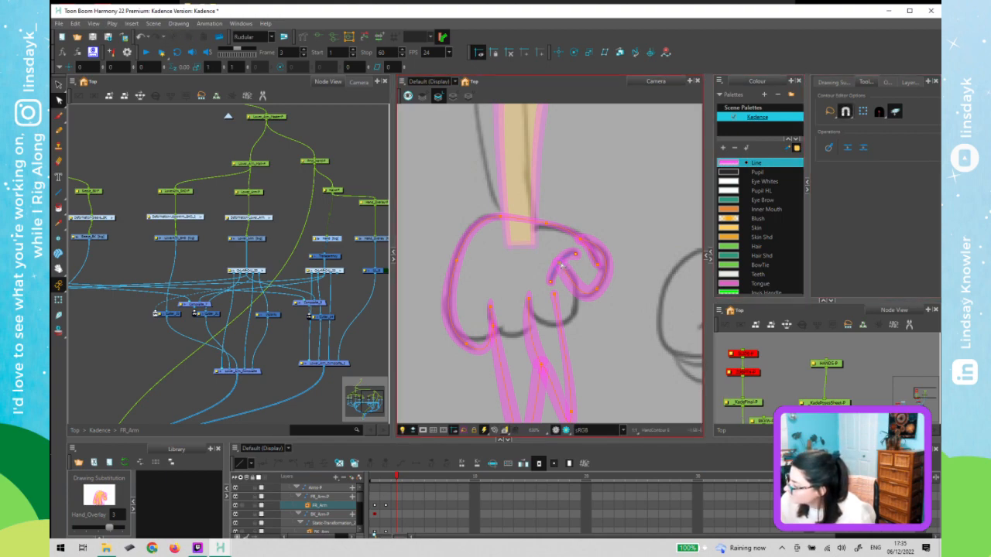
- Rework the contour points on the thumb's underside so its end separates from the inner arc
click(614, 293)
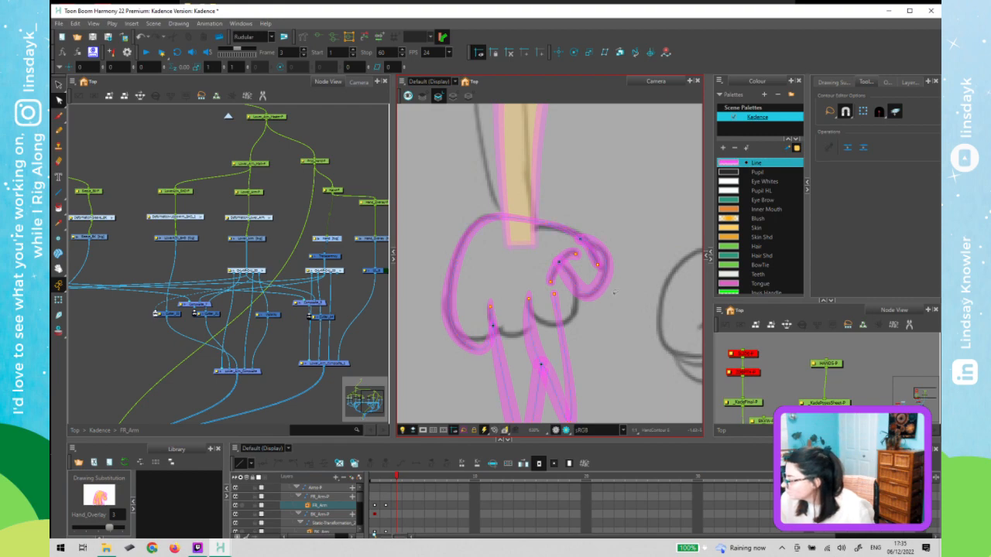
click(596, 291)
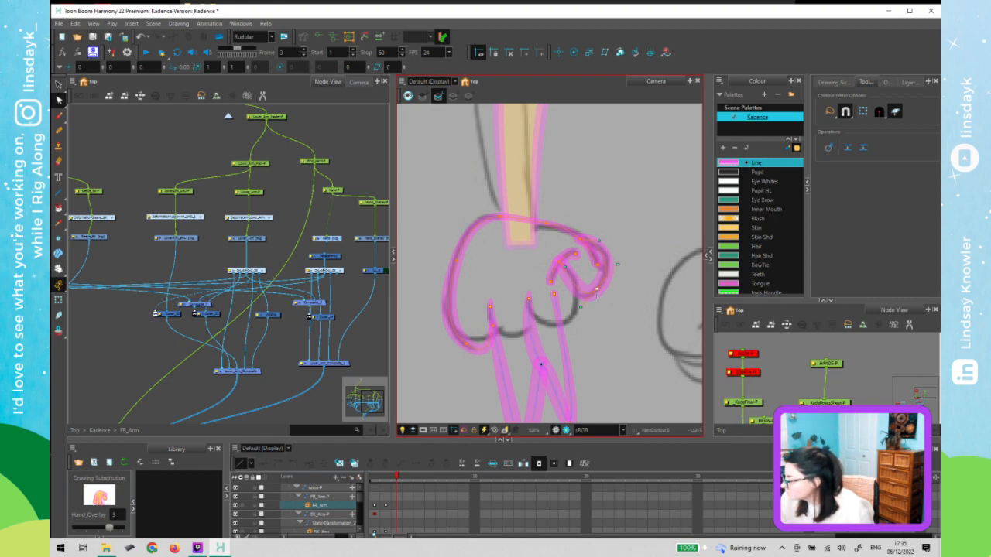
click(576, 285)
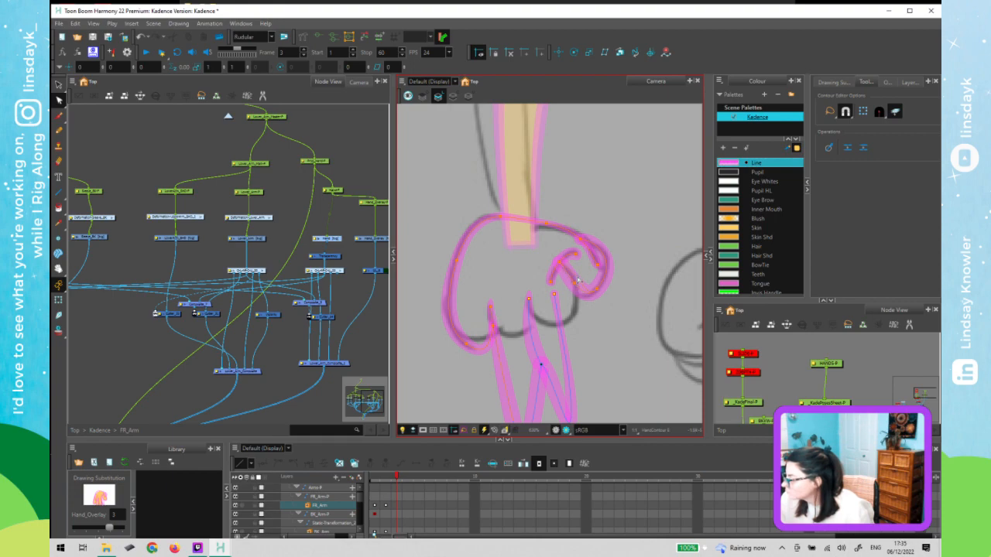
drag(579, 280, 572, 271)
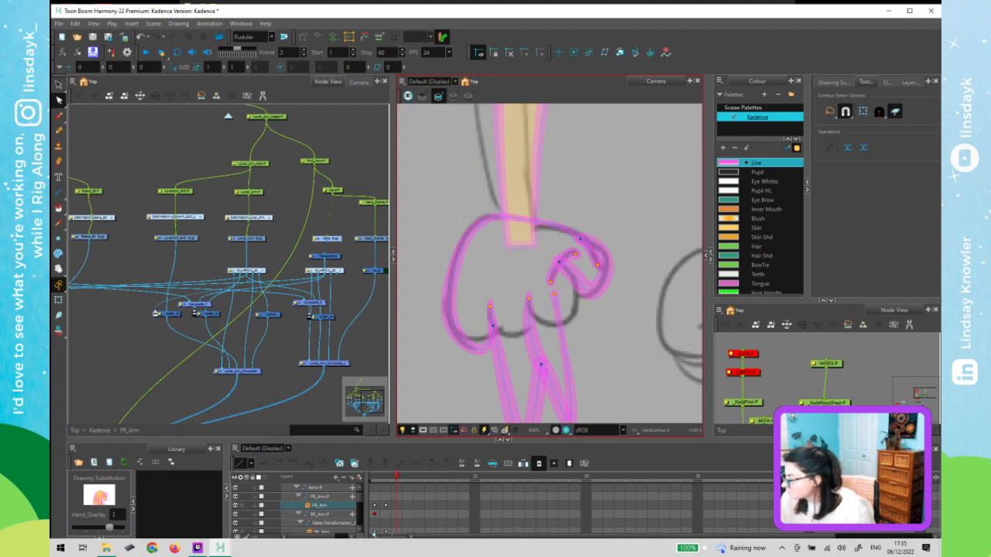
- Move the base of the finger beside the thumb onto the inner arc, then shorten and round it to the sketched knuckle
drag(555, 295, 577, 283)
drag(594, 333, 604, 298)
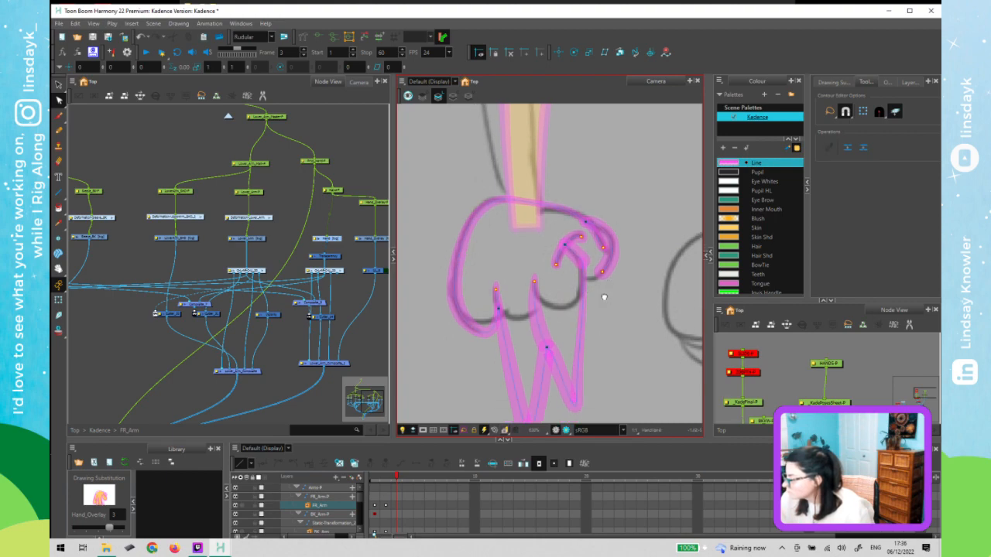
key(Delete)
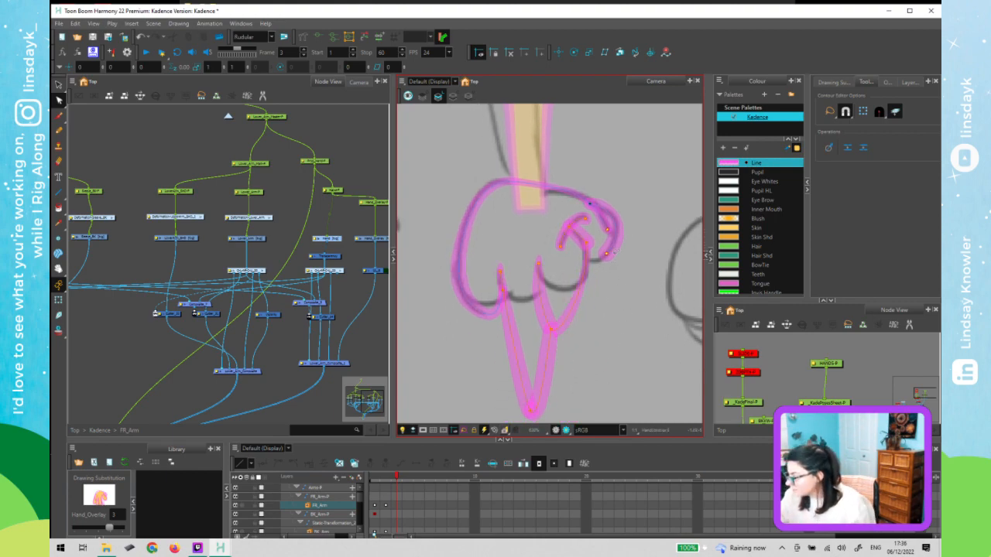
mouse_move(574, 330)
mouse_down()
mouse_move(565, 335)
mouse_move(546, 284)
mouse_move(578, 298)
mouse_up()
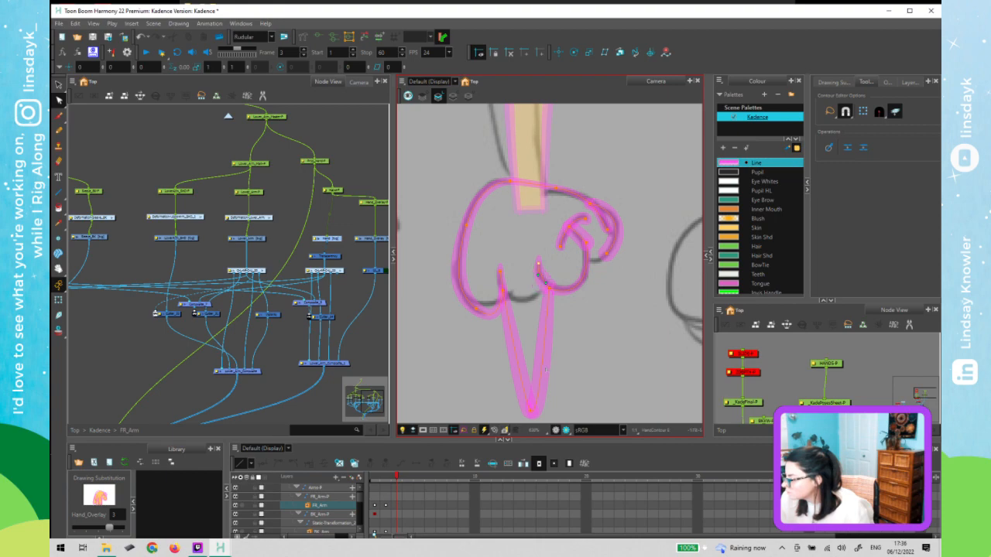
- Shorten the remaining long middle finger and curve its lower edge along the sketched knuckle
key(Delete)
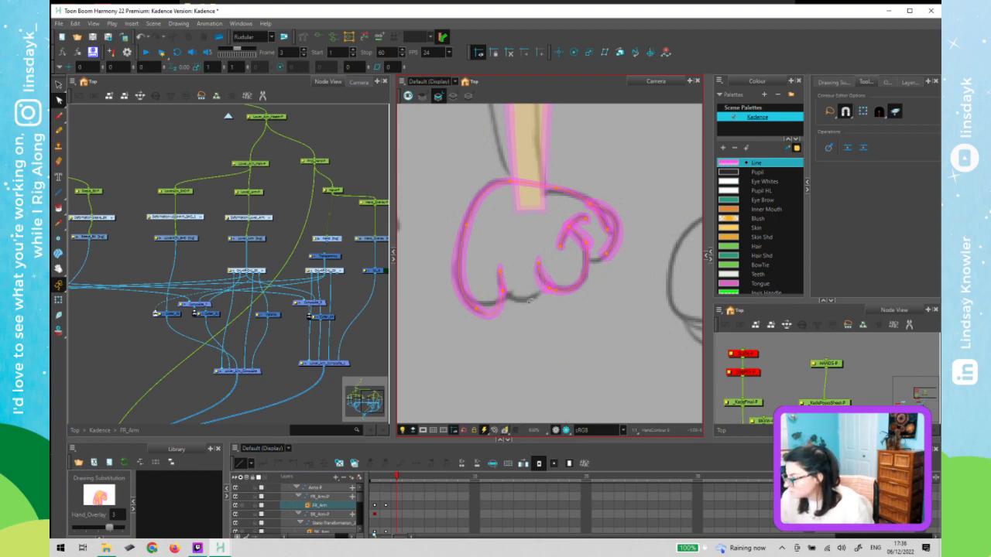
key(ctrl+z)
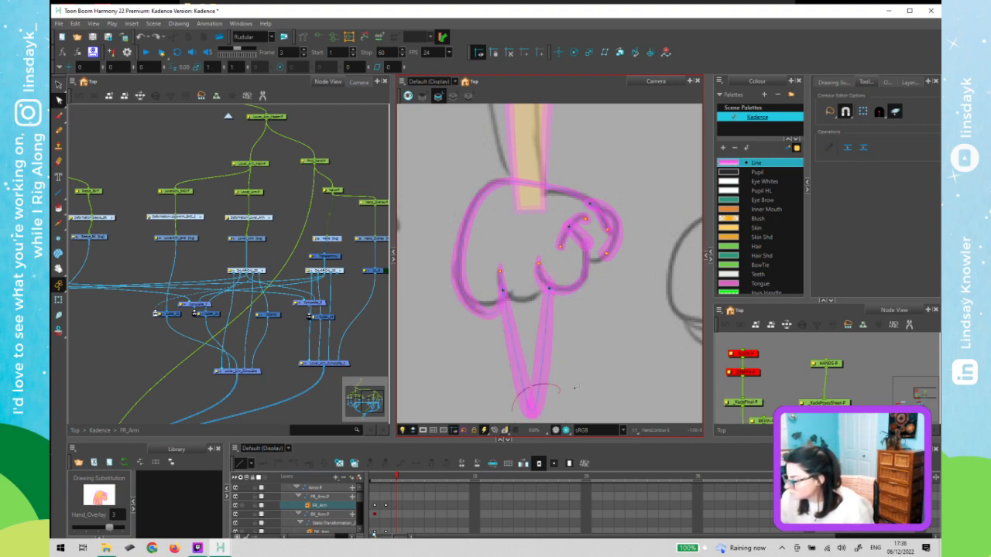
drag(540, 412, 548, 413)
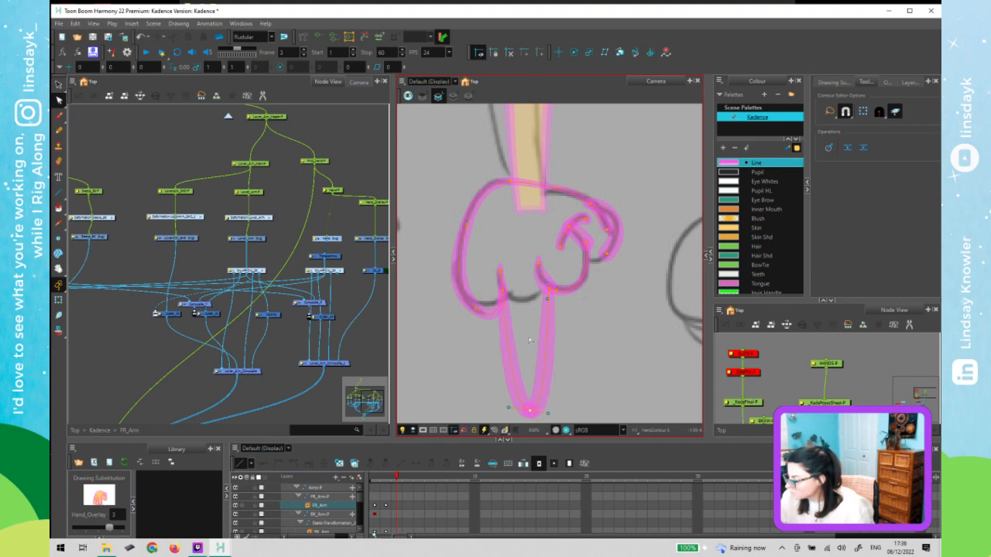
key(Delete)
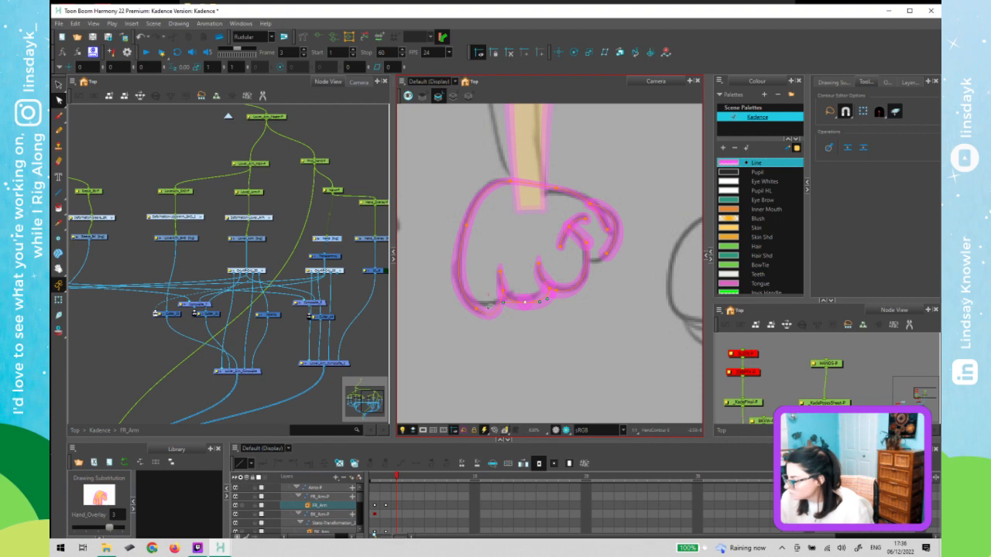
- Fit the outermost finger's lower contour to the sketch and adjust the curve point under the middle knuckle
click(473, 306)
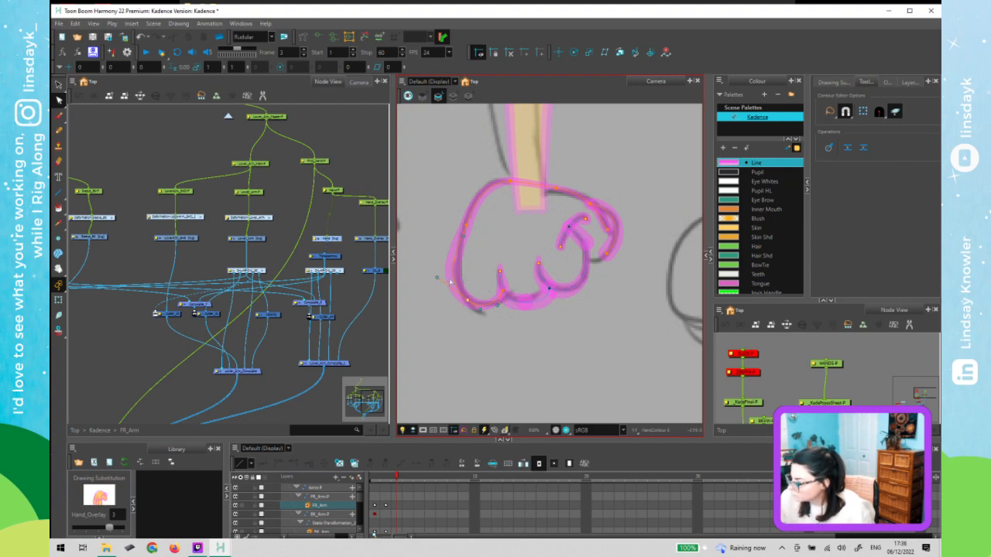
drag(447, 277, 449, 276)
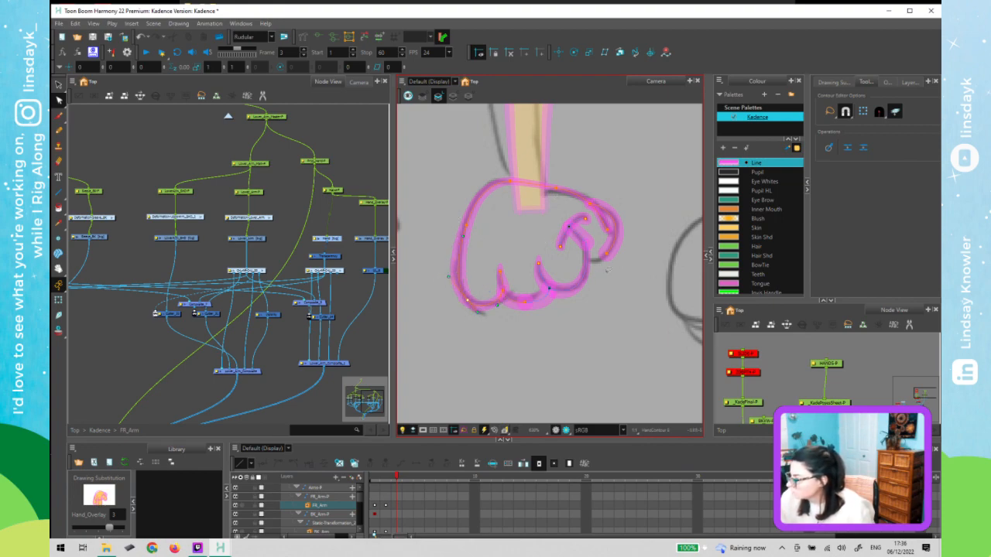
click(598, 294)
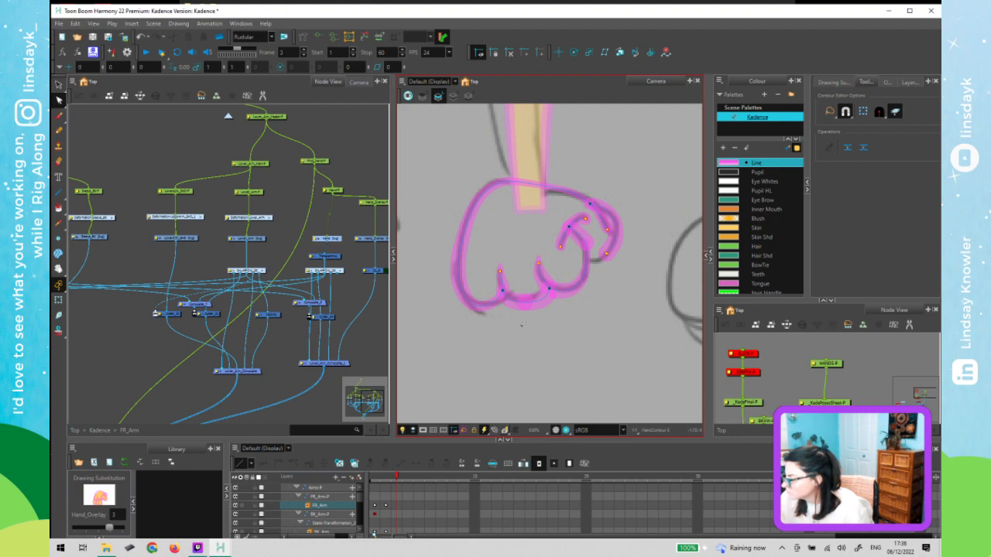
click(531, 302)
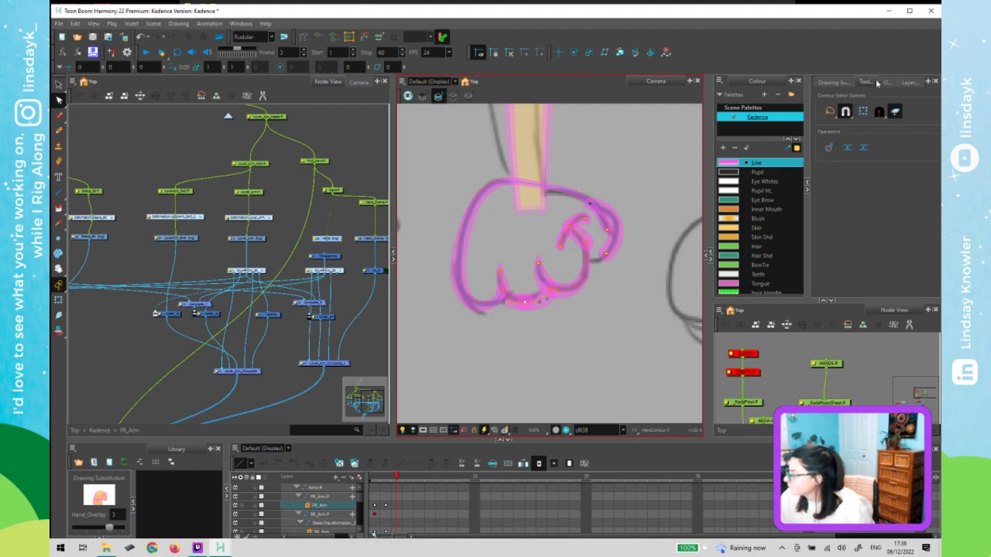
click(847, 151)
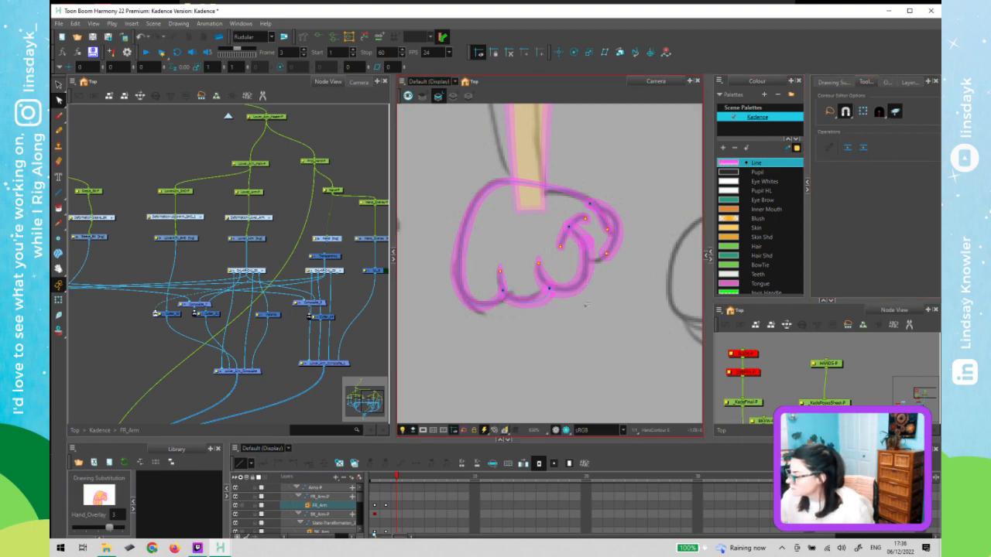
- Bring the thumb's end point to the neighbouring finger's edge and round the thumb's outer curve to the sketch
click(551, 289)
click(592, 265)
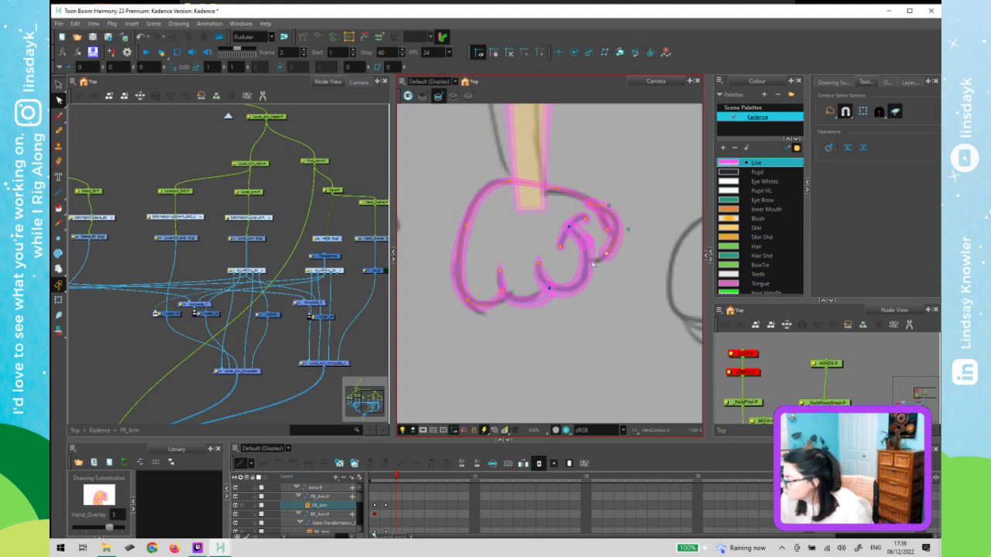
drag(605, 260, 608, 243)
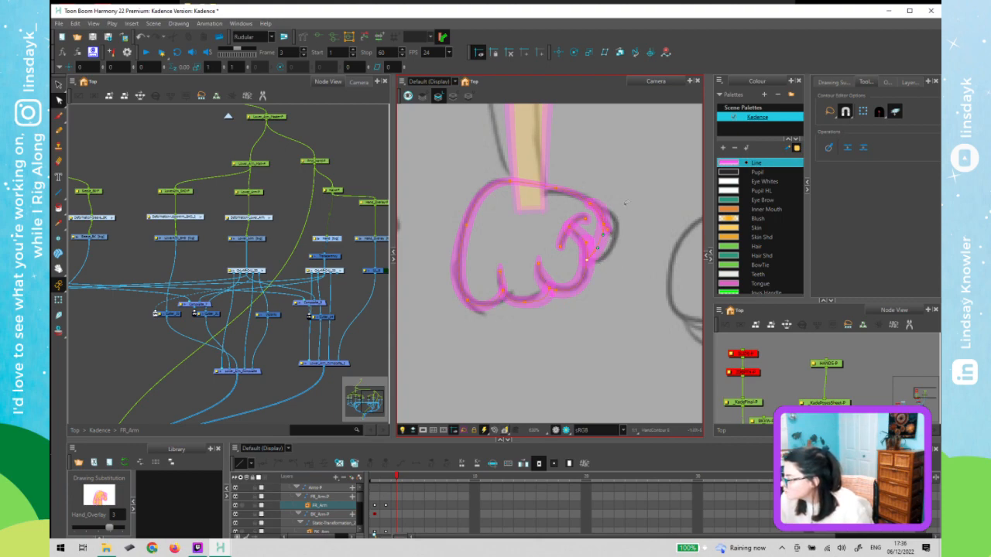
key(ctrl+z)
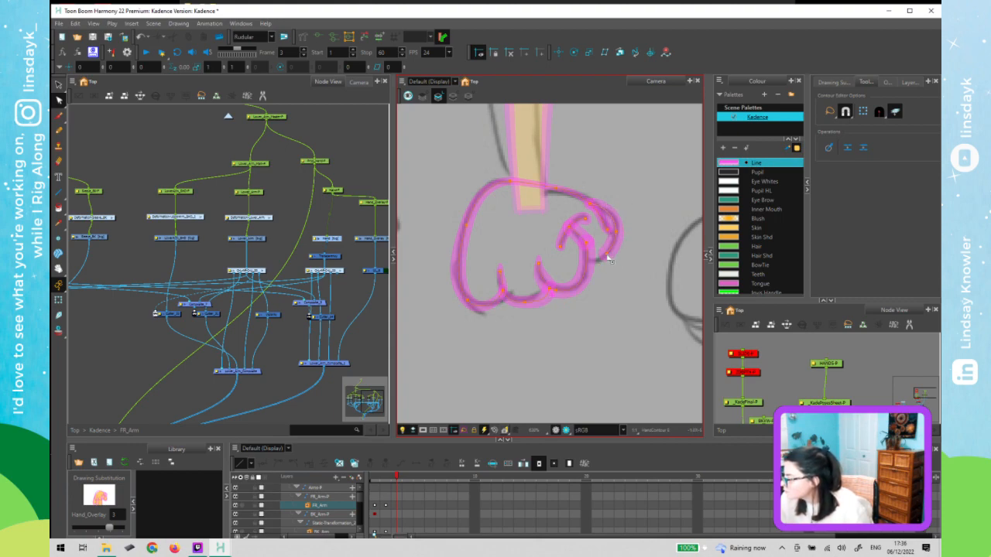
key(ctrl+z)
key(ctrl+z)
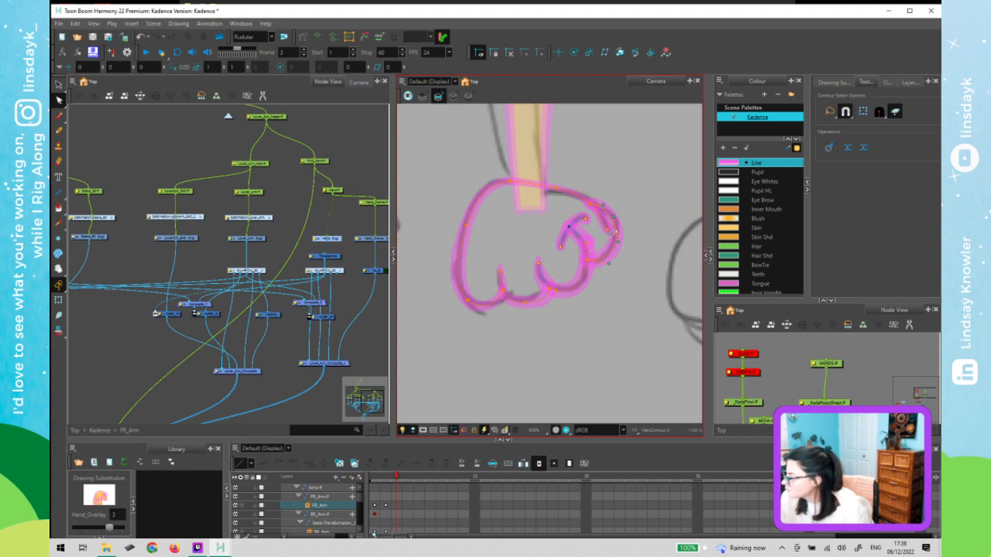
key(Escape)
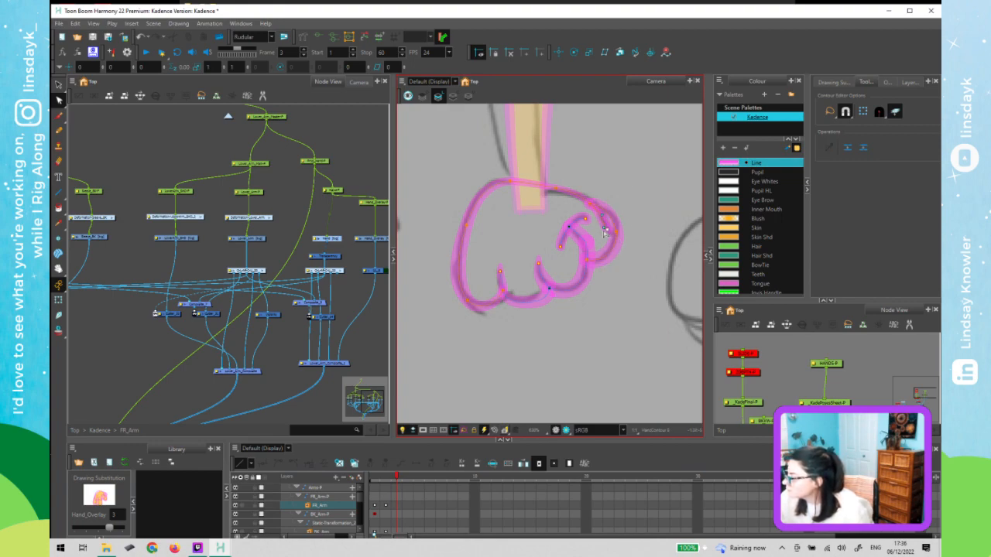
- Delete the extra contour point at the base of the short finger line, where the outermost knuckle meets the palm outline
click(604, 230)
key(ctrl+z)
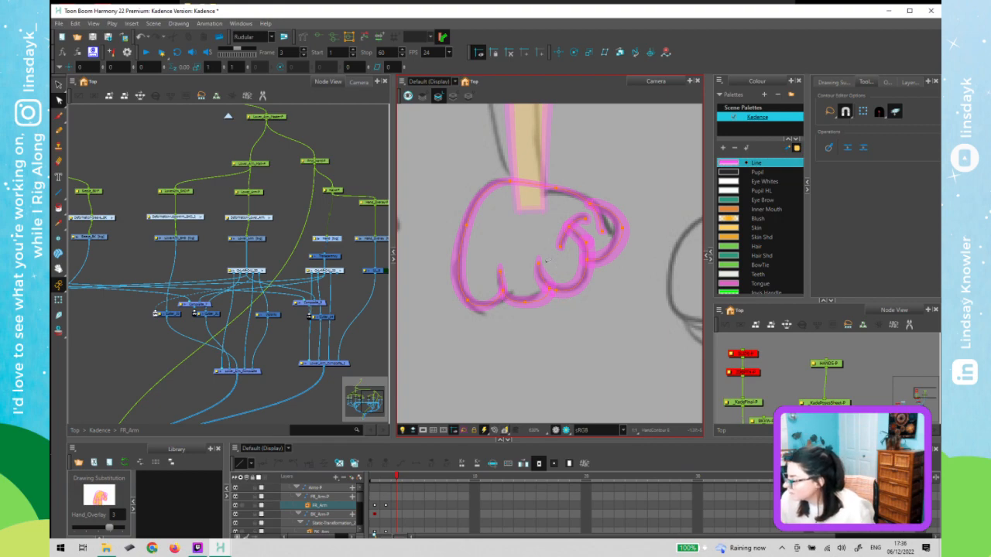
click(542, 277)
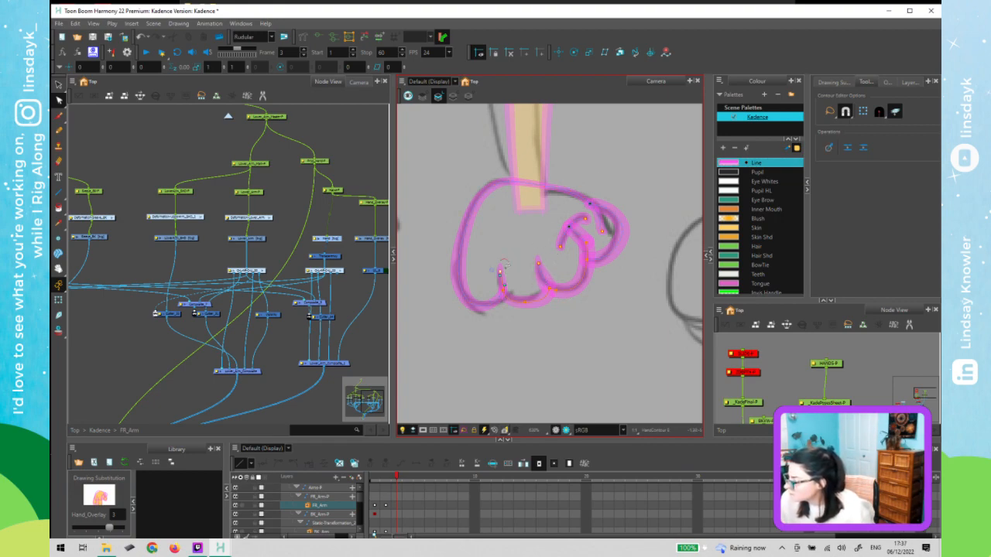
click(504, 290)
scroll(512, 271, up, 5)
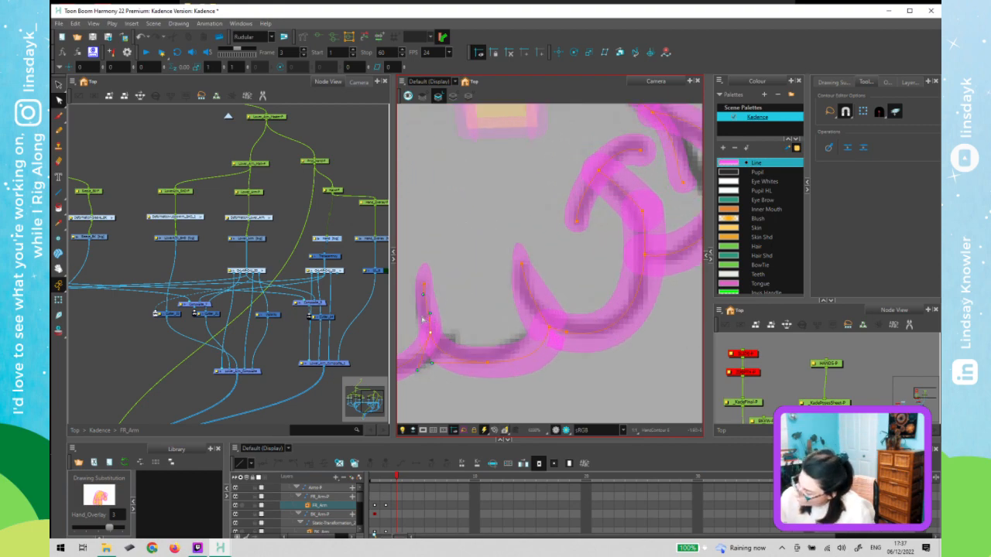
drag(451, 314, 500, 242)
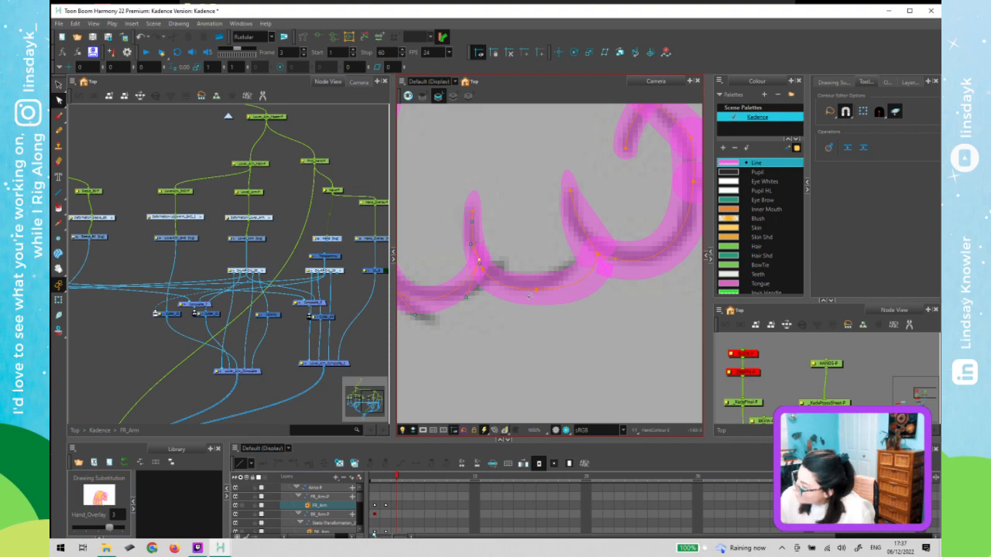
click(499, 252)
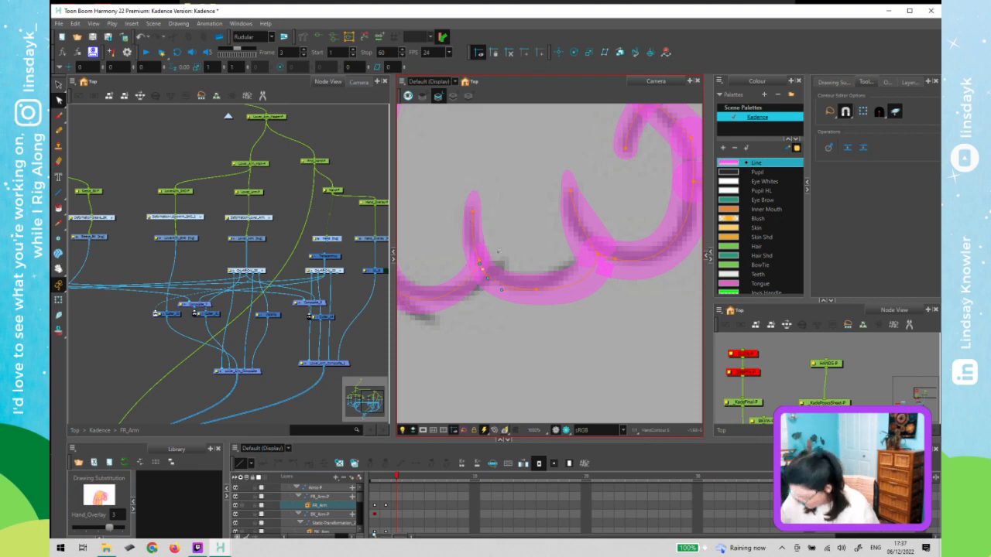
key(Delete)
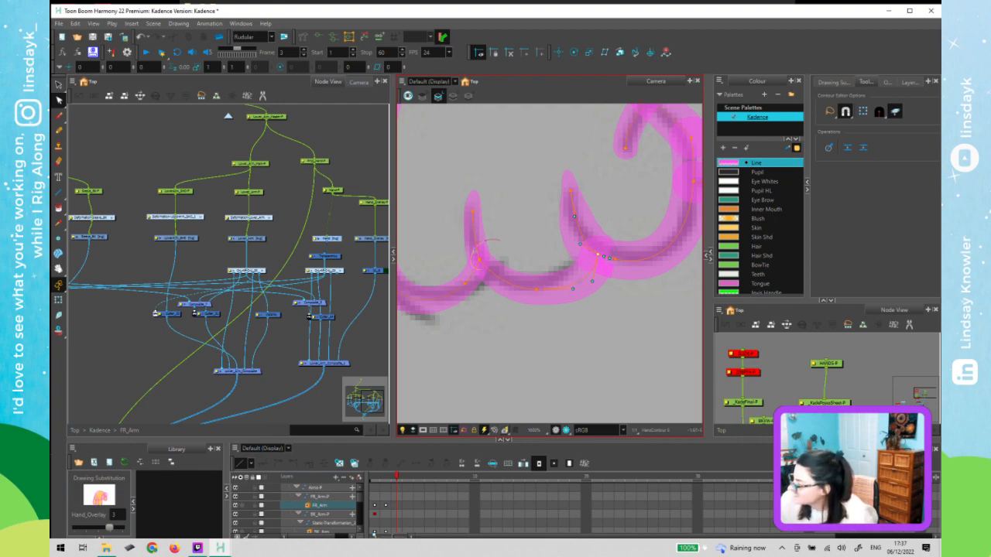
click(473, 247)
- With the Pencil Editor, add a thickness point on the knuckle line near the shortest finger's base and set its maximum size to 10
key(1)
key(1)
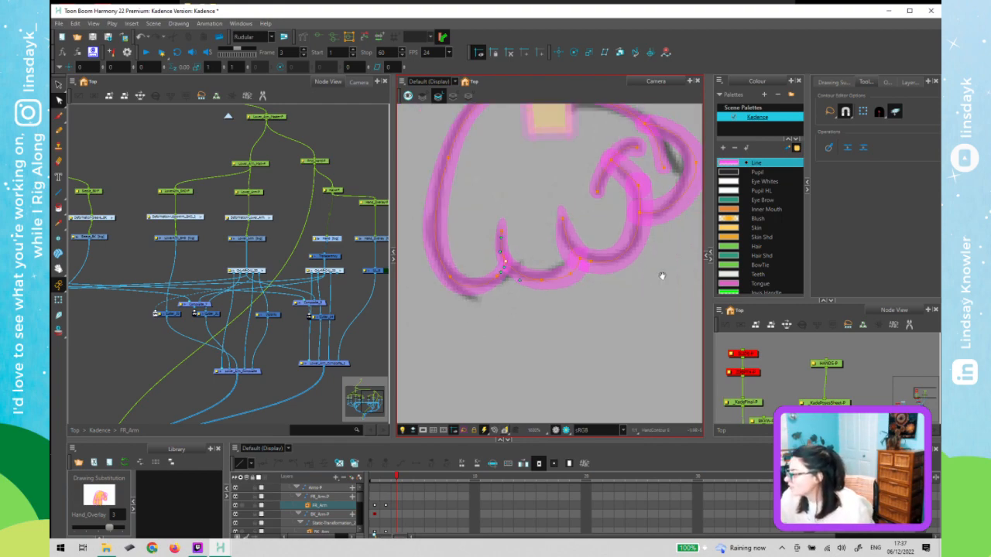
drag(661, 275, 603, 337)
key(1)
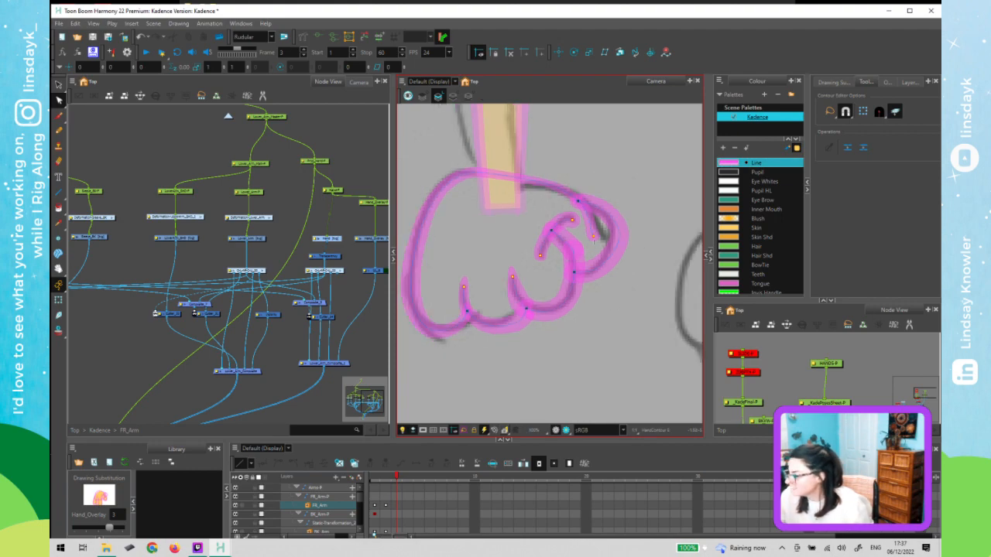
key(alt+shift+q)
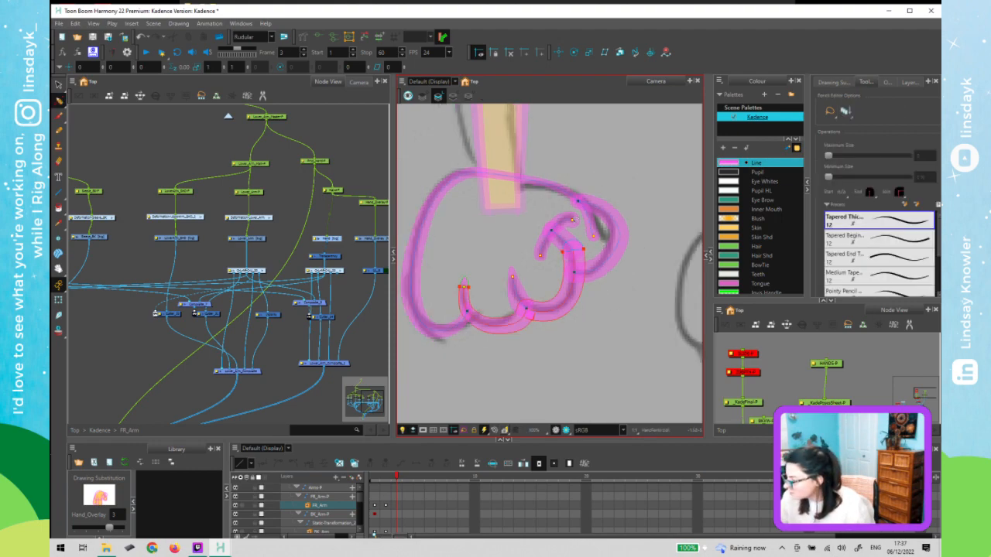
click(520, 319)
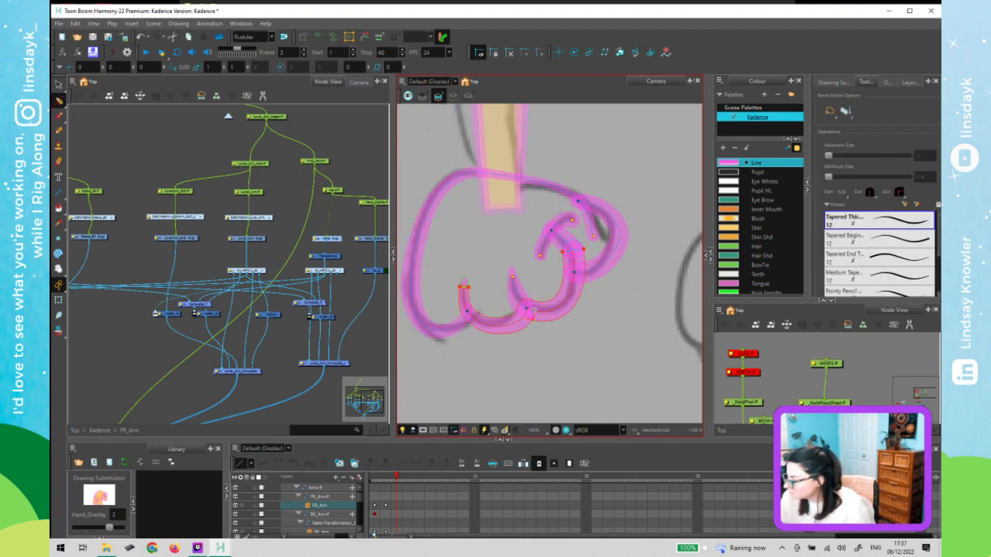
click(577, 260)
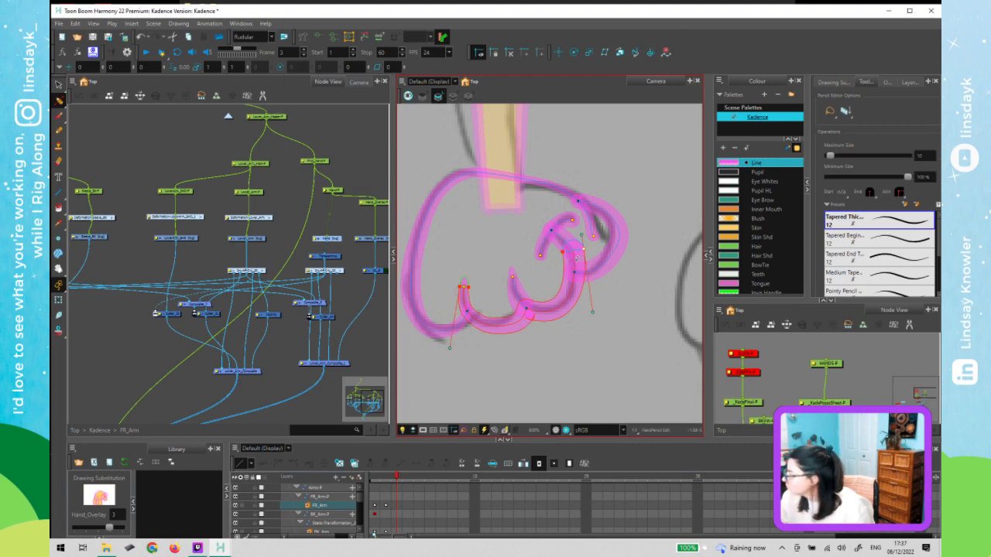
ctrl+click(480, 329)
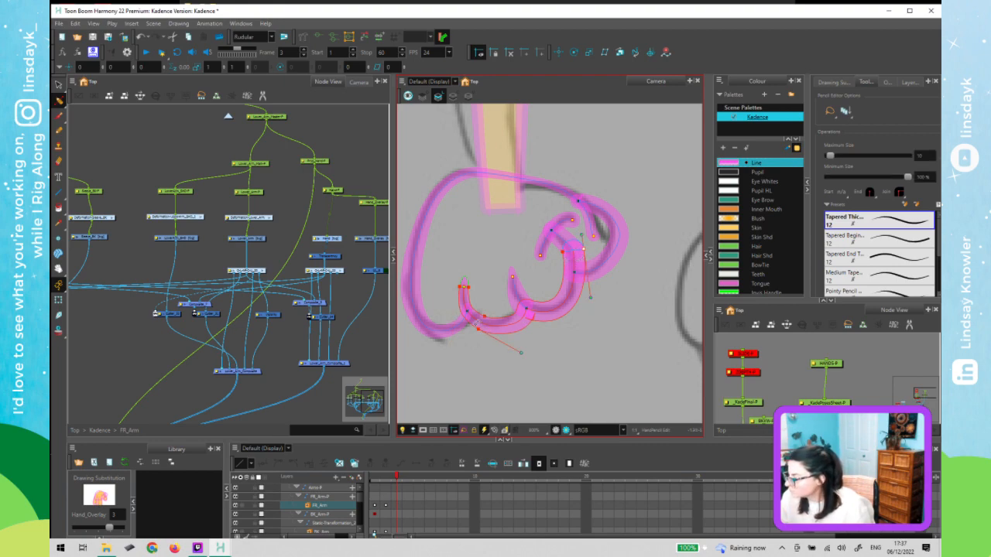
drag(472, 344, 513, 243)
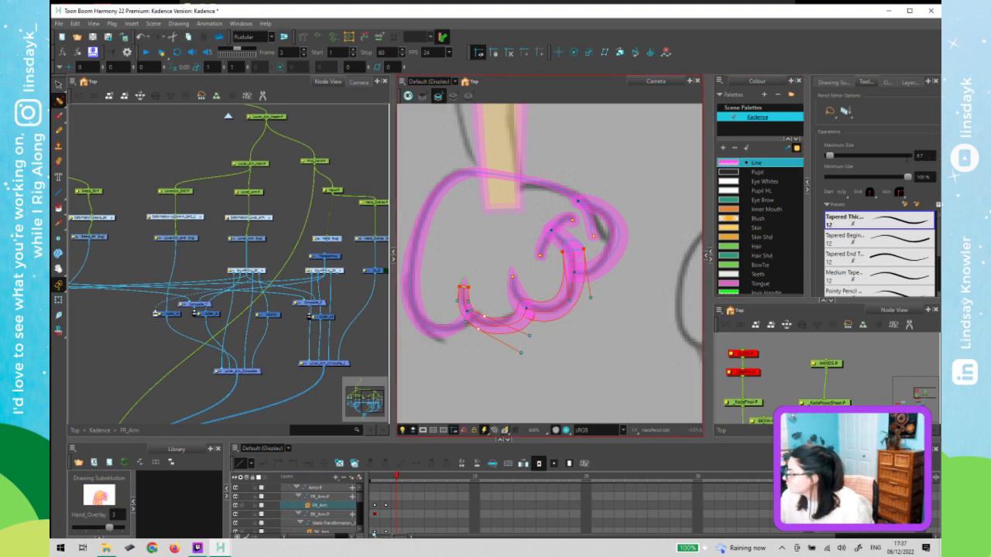
click(921, 155)
key(Return)
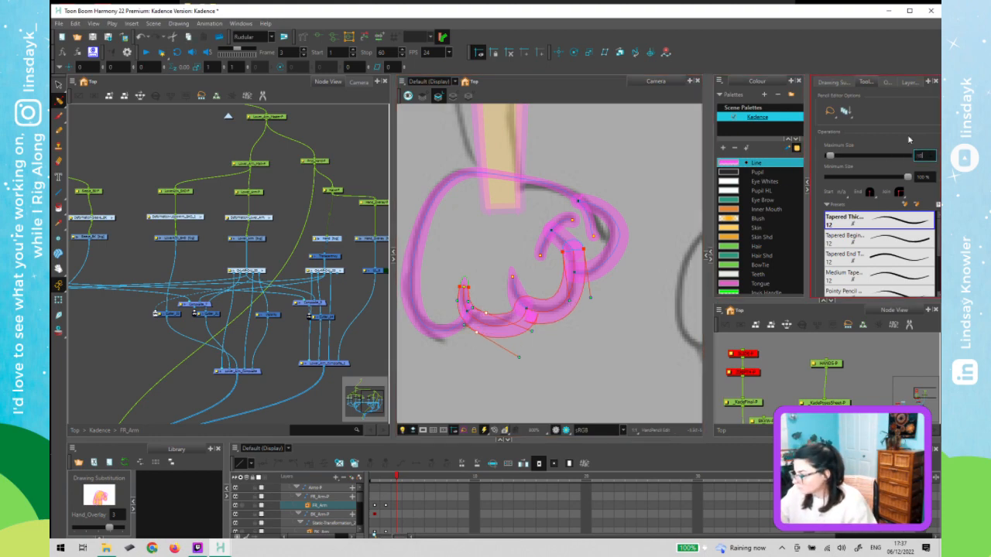
- Add a thickness point at the joint between the two lower knuckles and set its maximum size to 10
click(528, 316)
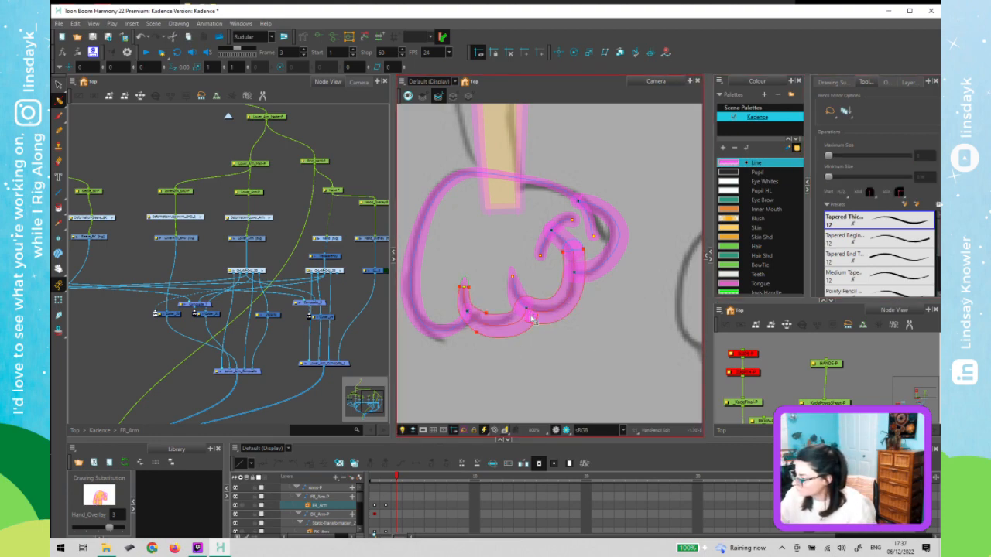
click(531, 317)
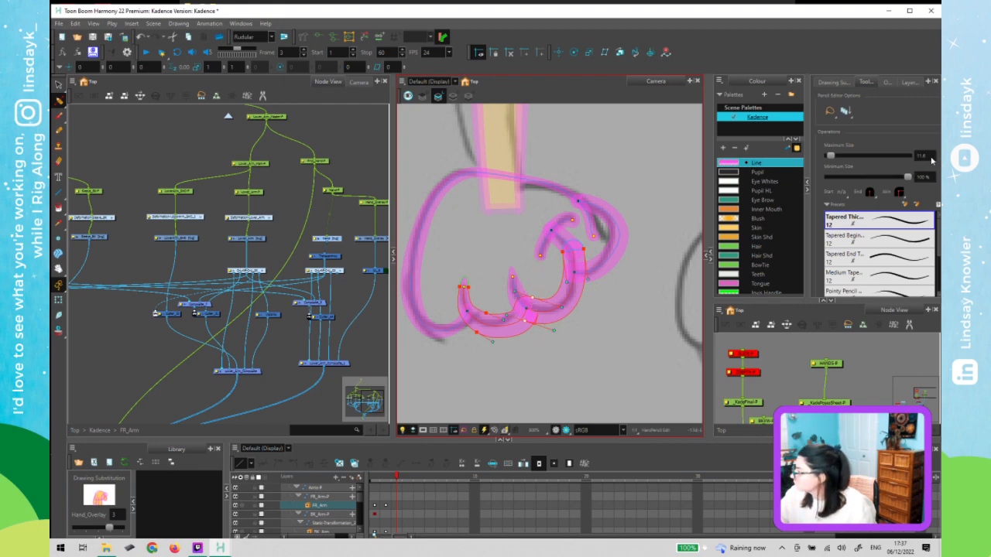
click(921, 155)
text(10)
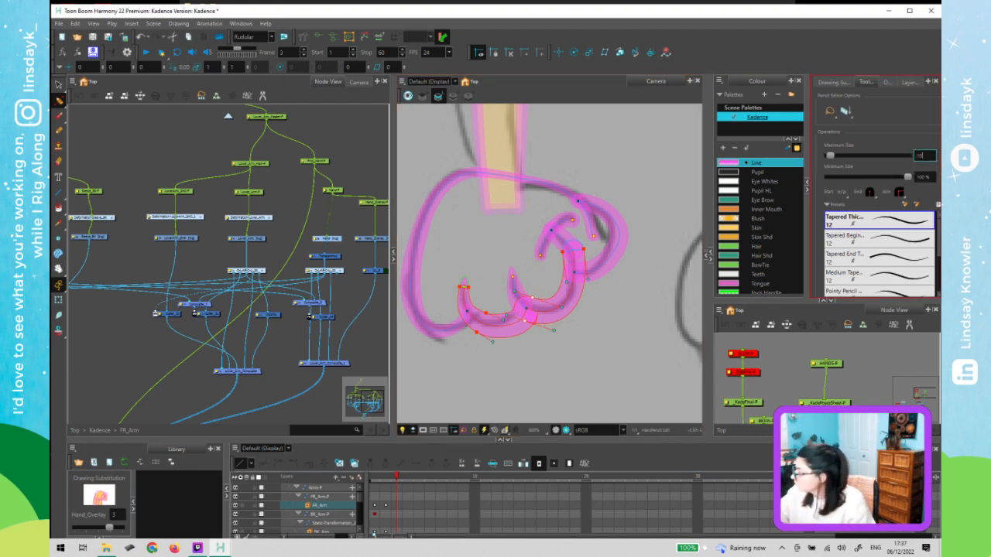
click(622, 252)
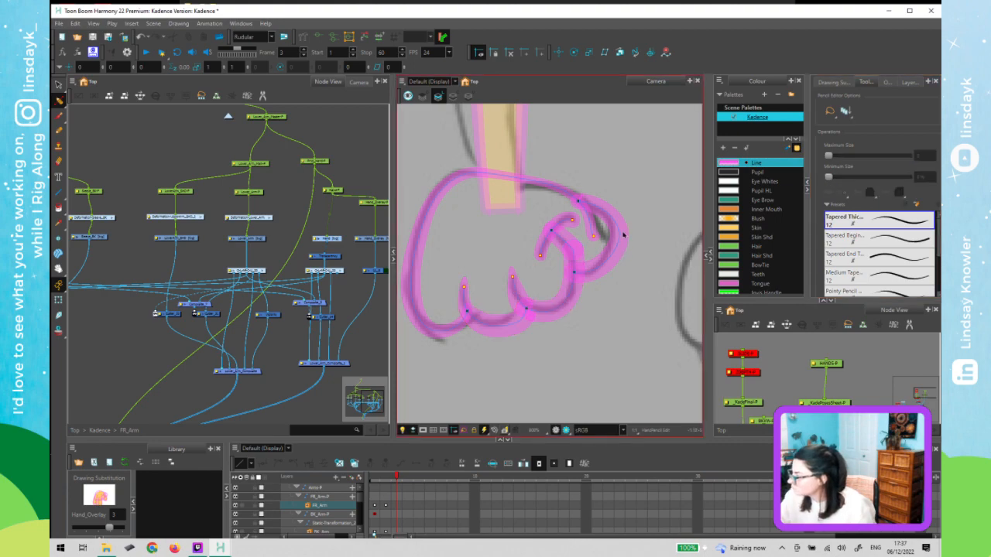
- Remove the old thickness point on the hand's upper outline and add one closer to the thumb with a maximum size of 4
click(550, 180)
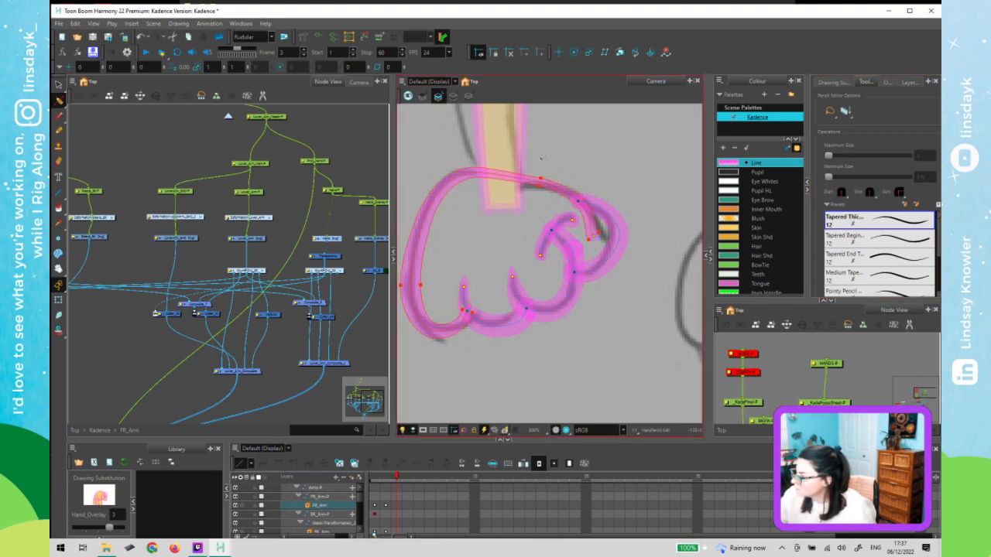
click(584, 192)
click(570, 193)
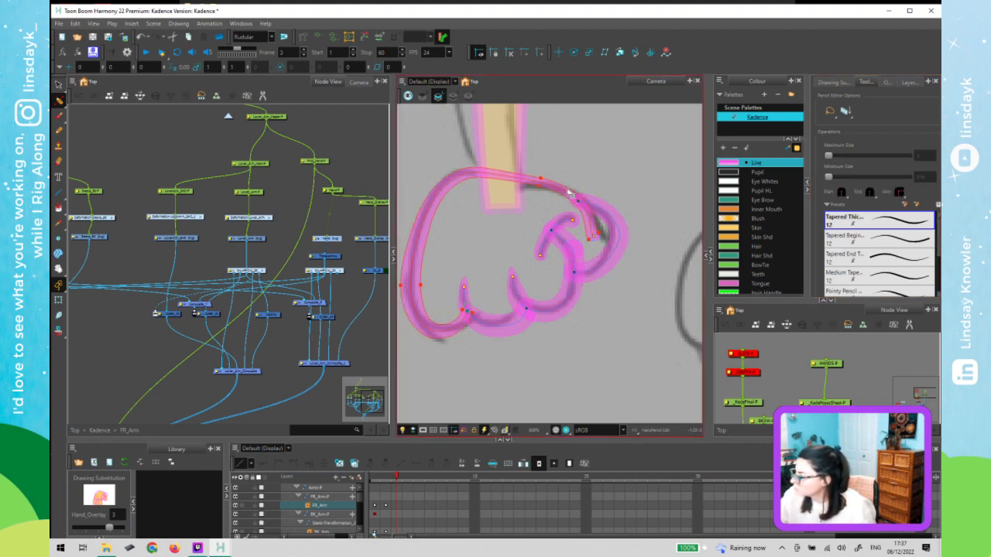
drag(543, 157, 547, 163)
key(Delete)
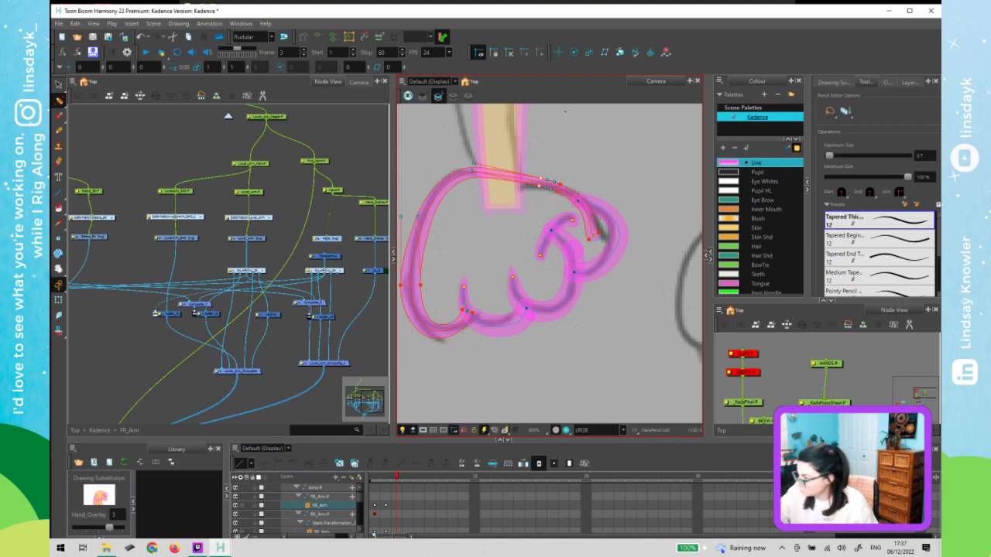
click(581, 178)
click(928, 158)
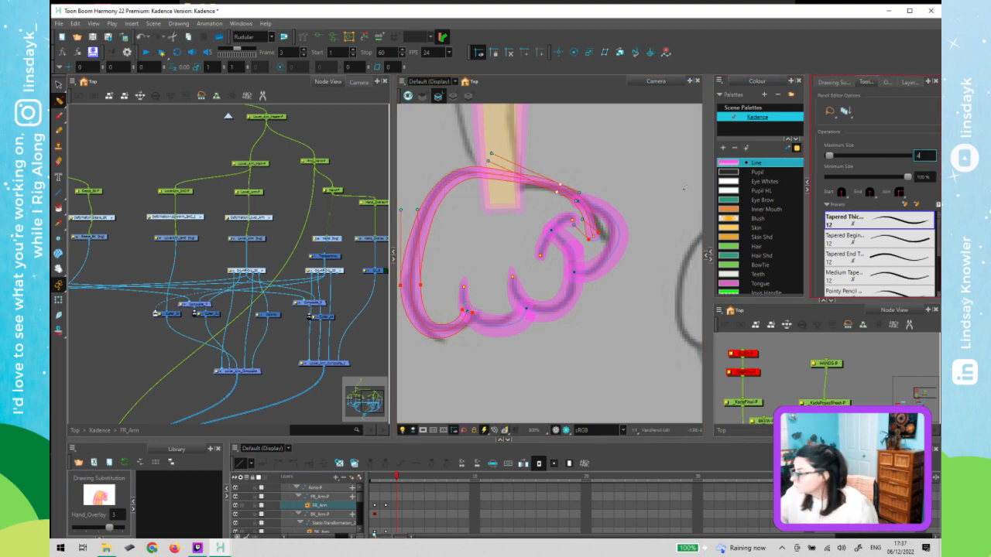
click(598, 229)
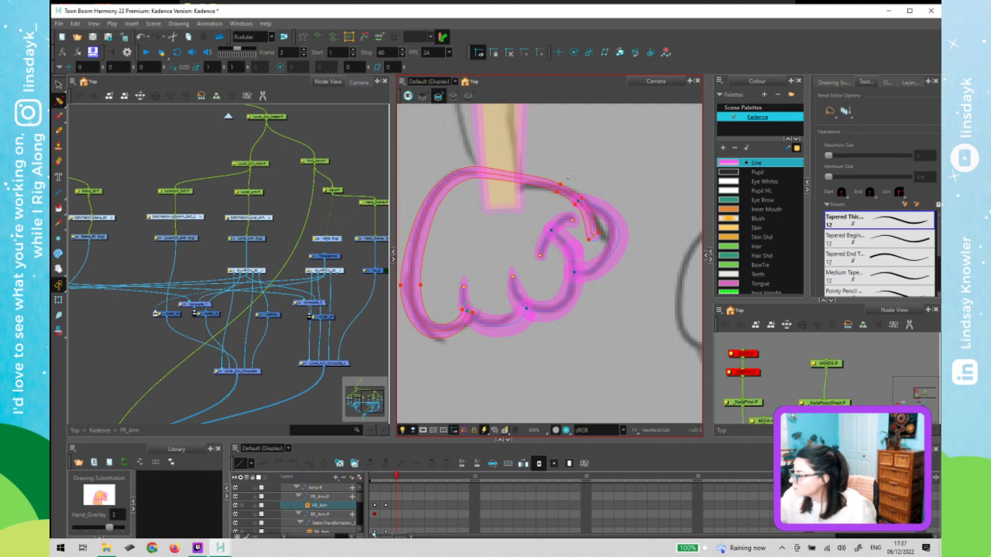
- Set the maximum size to 7.5 for the thickness point where the upper outline meets the thumb's outer curve
click(584, 199)
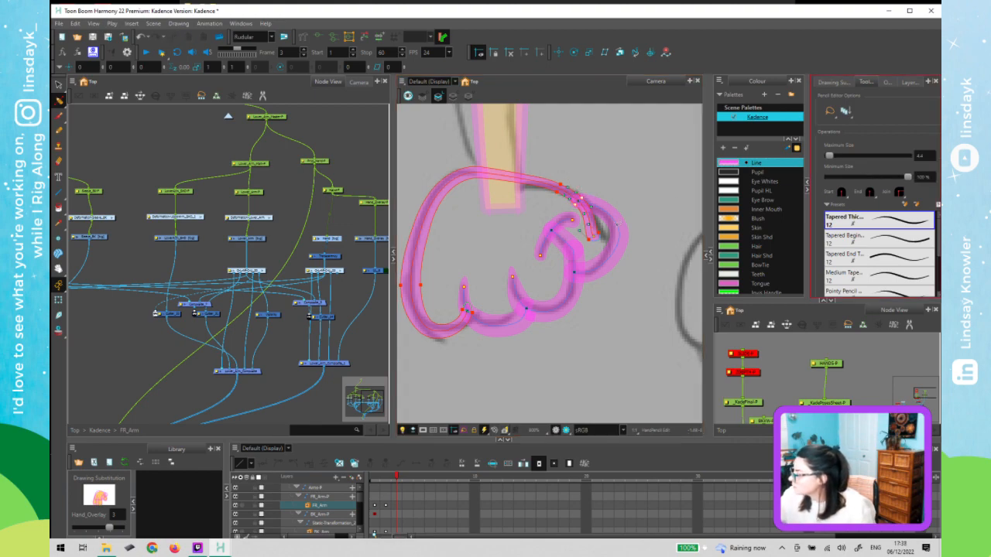
click(594, 201)
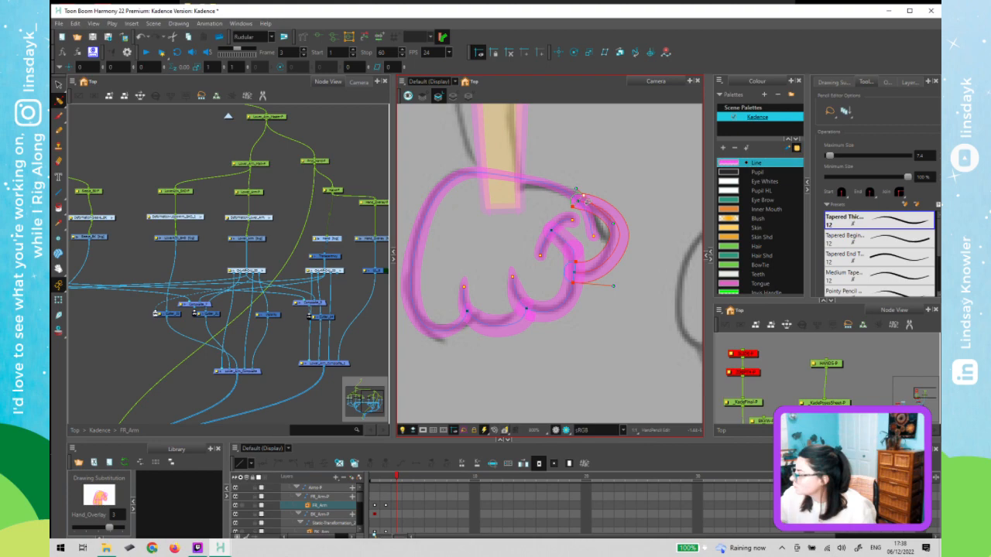
click(579, 198)
click(579, 207)
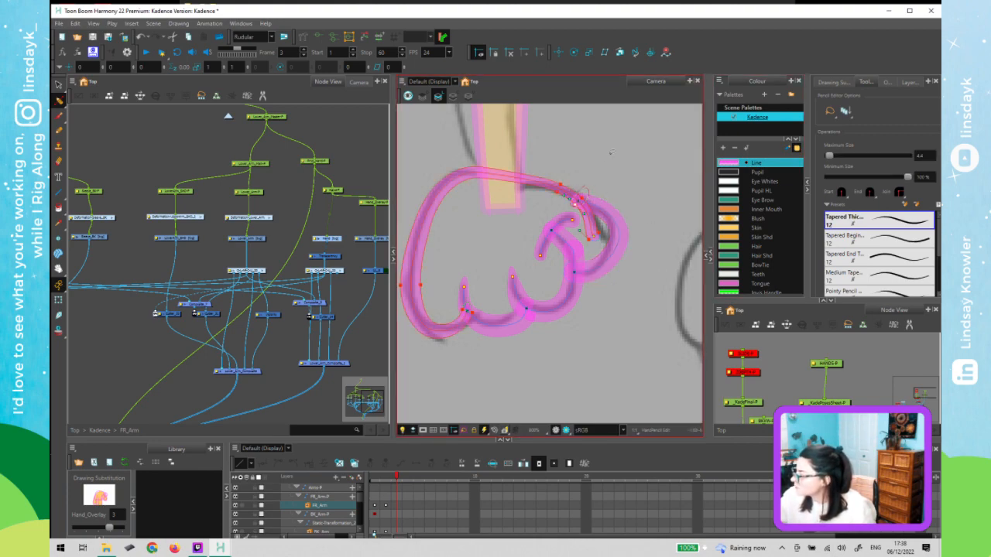
double_click(921, 156)
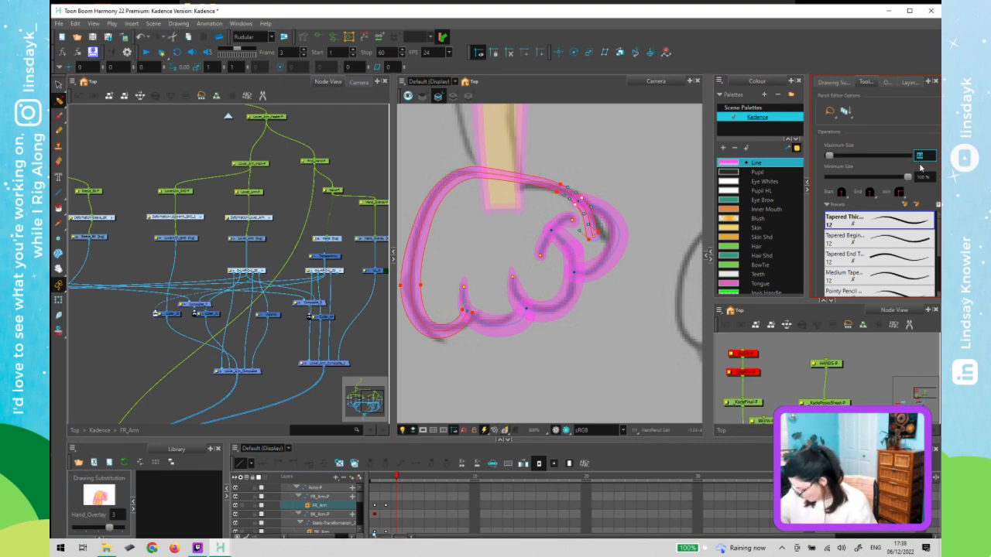
text(7.5)
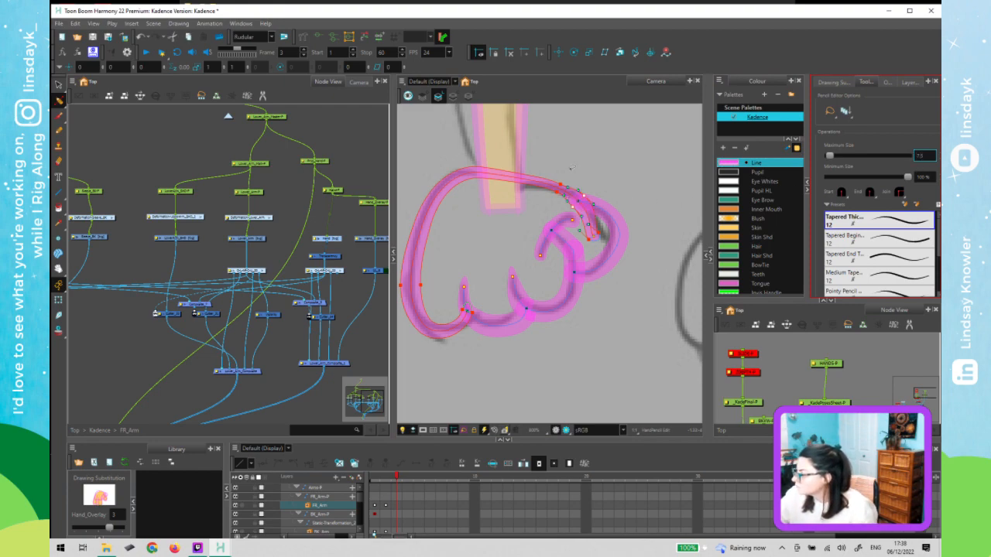
- Narrow the inner tip of the upper outline beside the thumb's outer curve
click(569, 172)
drag(566, 186, 495, 158)
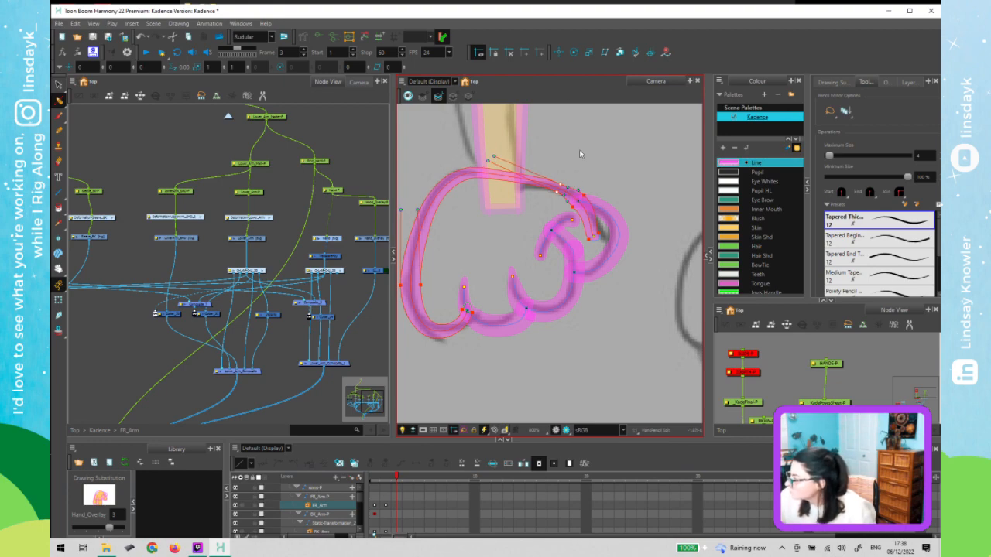
scroll(674, 194, up, 2)
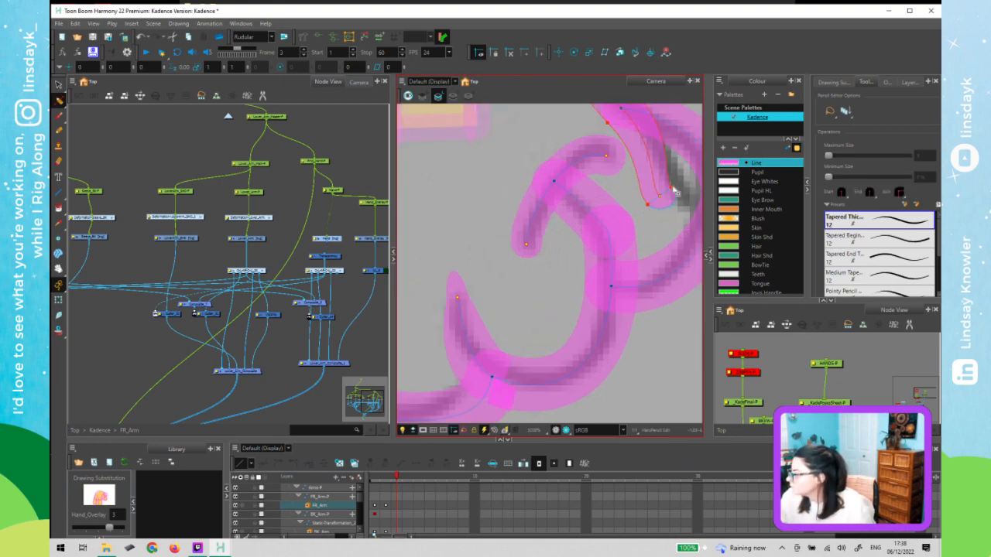
drag(670, 188, 646, 167)
scroll(661, 258, down, 5)
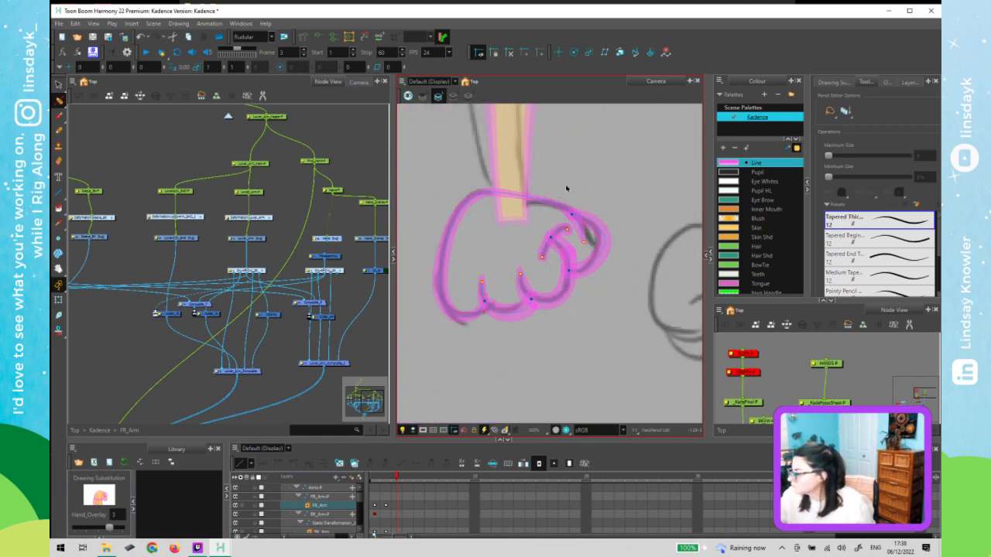
- Add a thickness point on the hand's upper outline where it crosses the arm and adjust its maximum size
drag(568, 183, 562, 206)
click(574, 182)
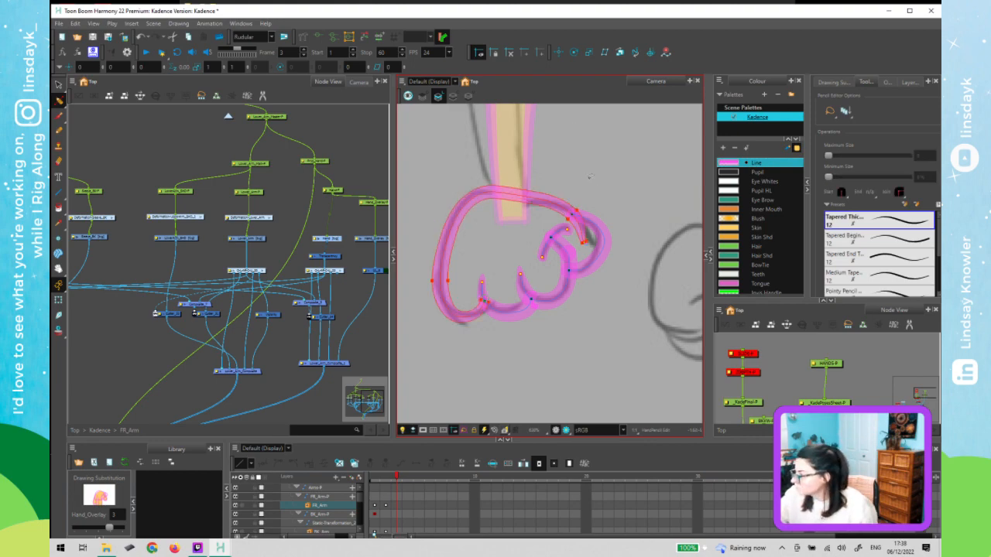
click(513, 192)
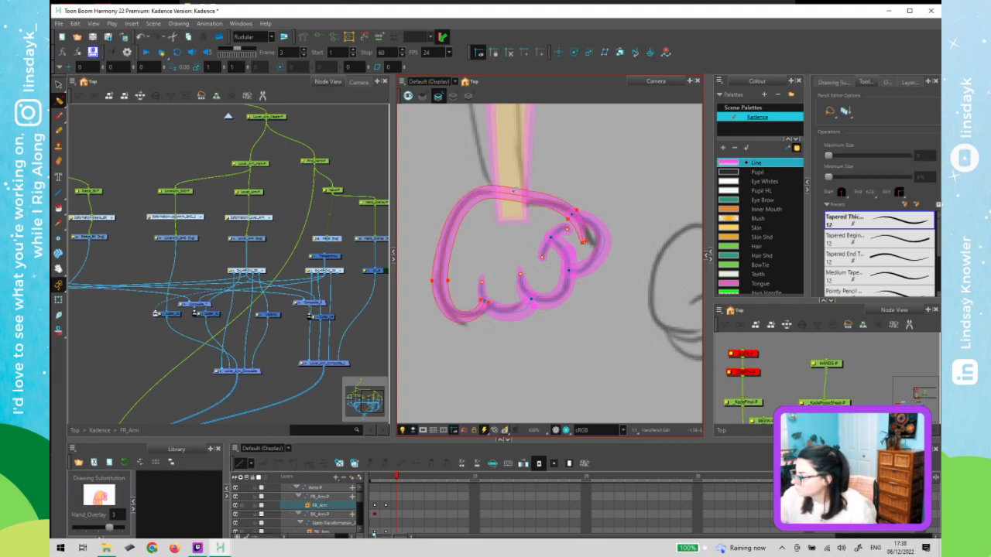
mouse_move(507, 215)
mouse_down()
mouse_move(529, 134)
mouse_move(520, 204)
mouse_up()
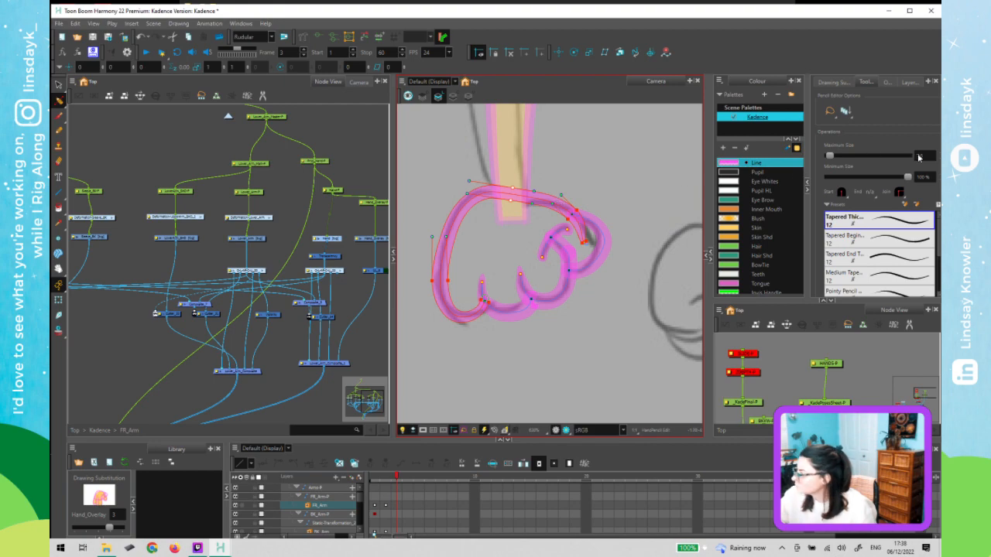
click(919, 157)
double_click(919, 156)
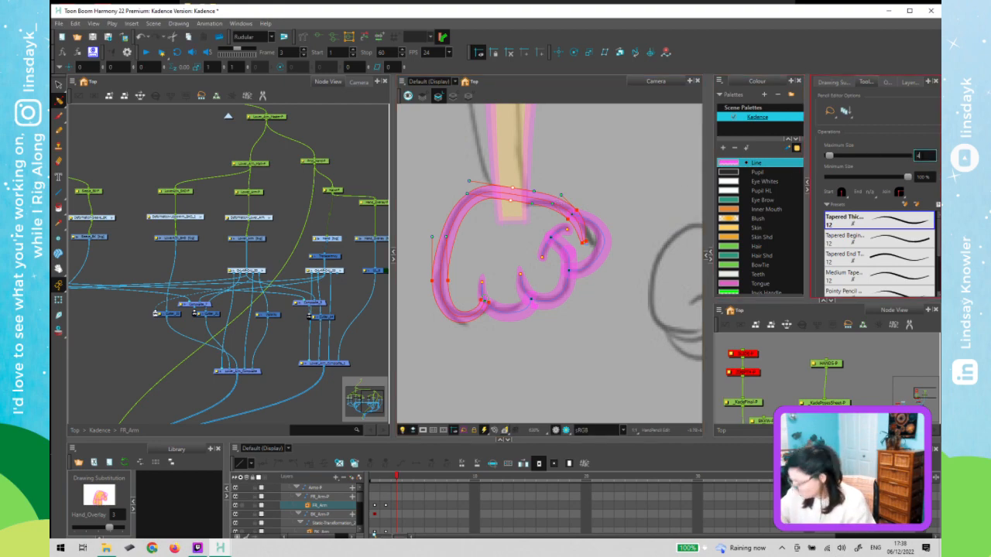
key(Return)
click(581, 333)
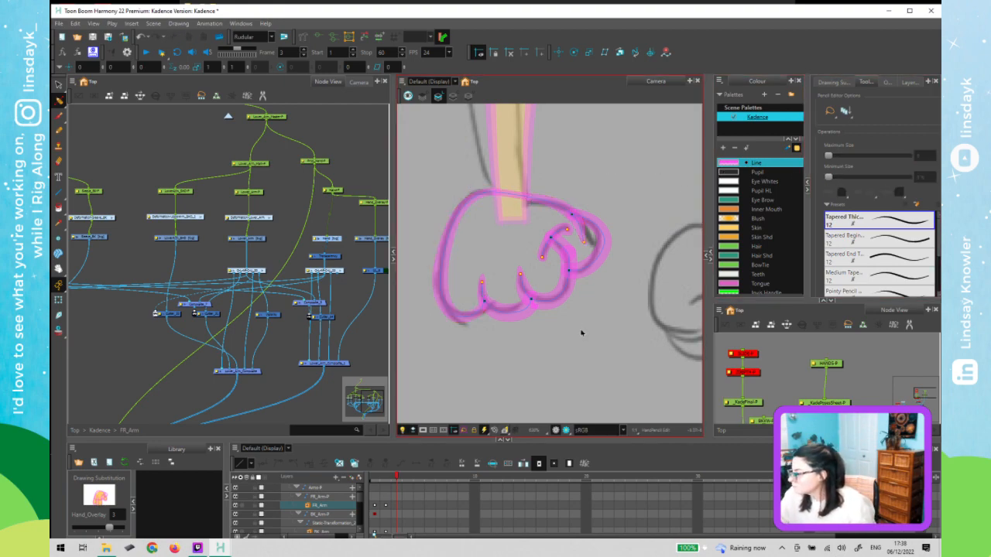
- Taper both ends of the short curved line at the fingertip beside the thumb by narrowing its thickness edges
click(553, 240)
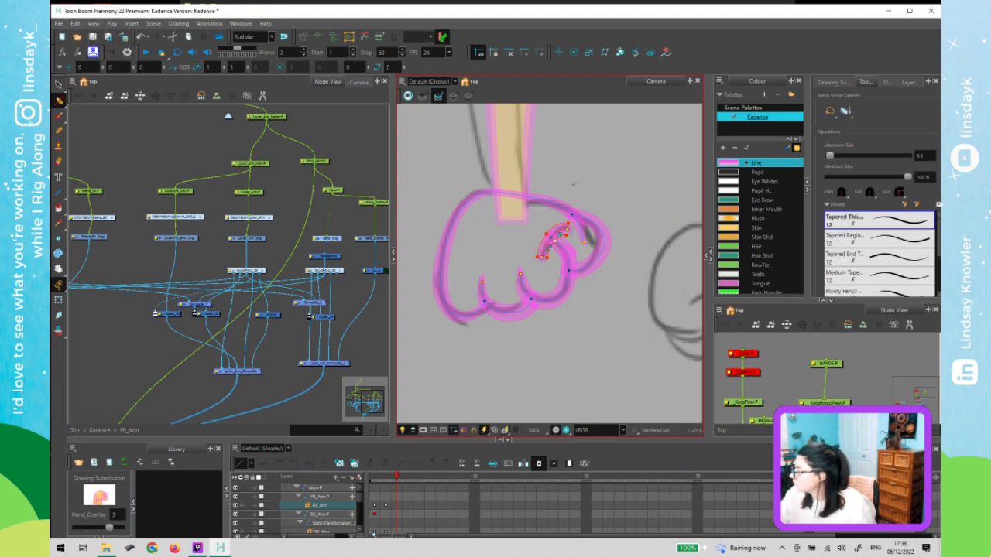
key(2)
key(2)
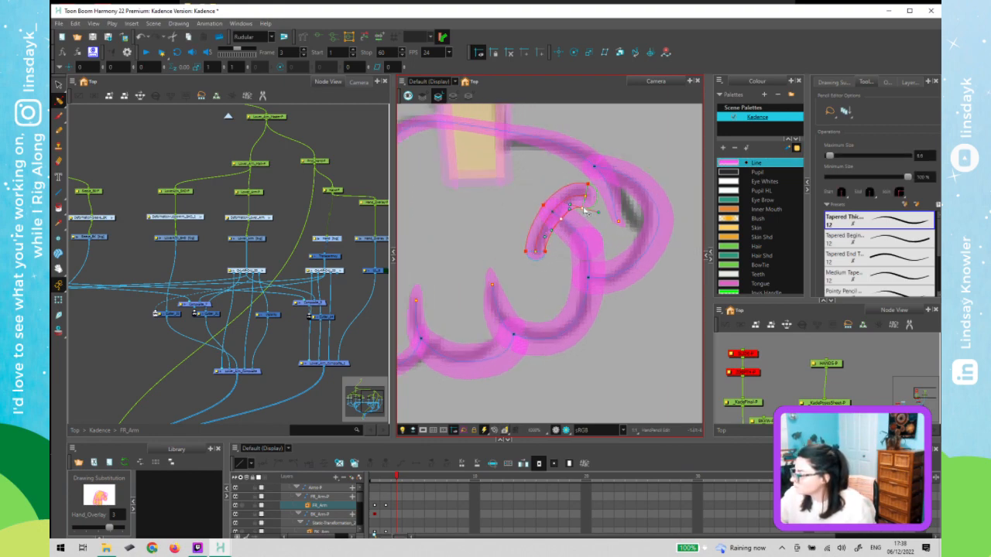
drag(583, 208, 582, 203)
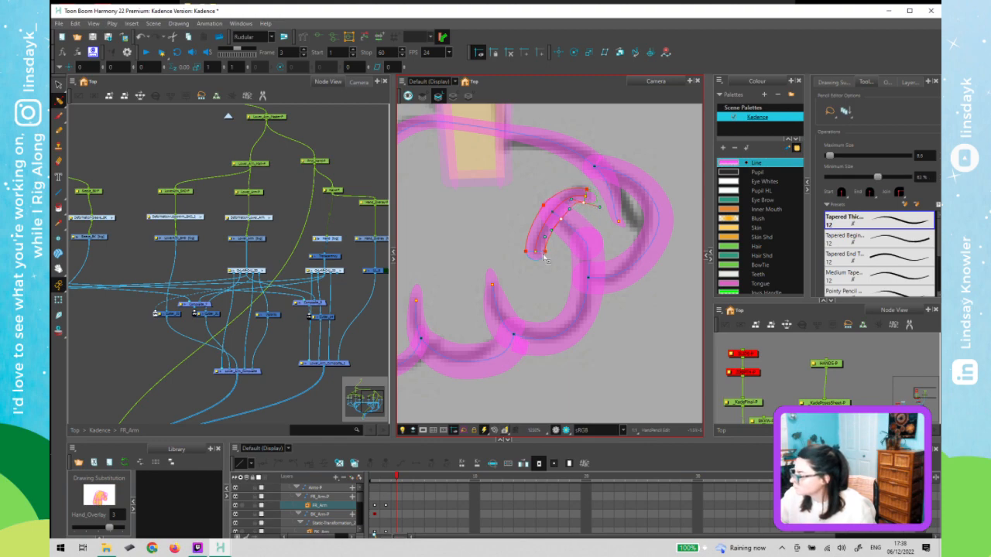
drag(545, 252, 546, 243)
scroll(619, 204, down, 4)
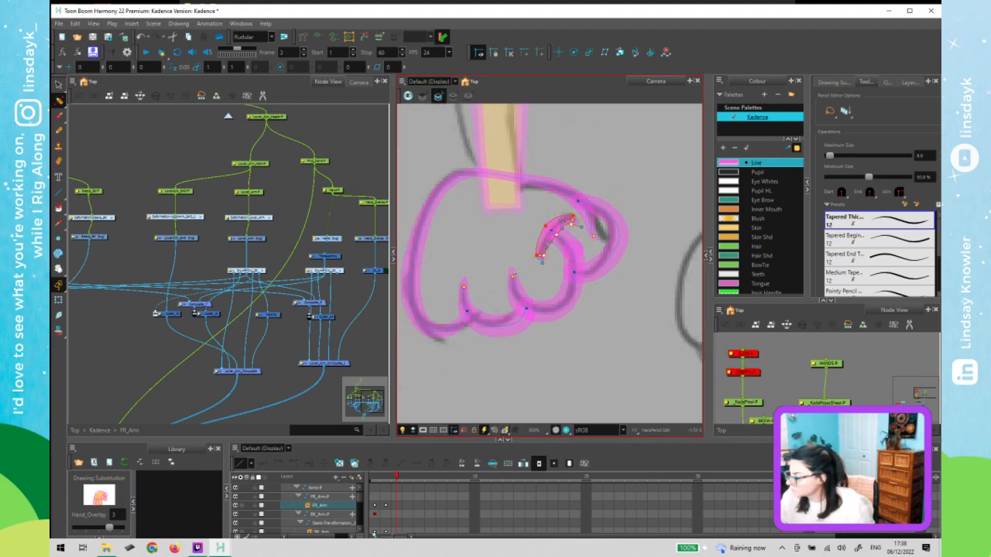
- Reshape the thickness edge at the inner tip of the middle finger line with its curve handles
click(512, 278)
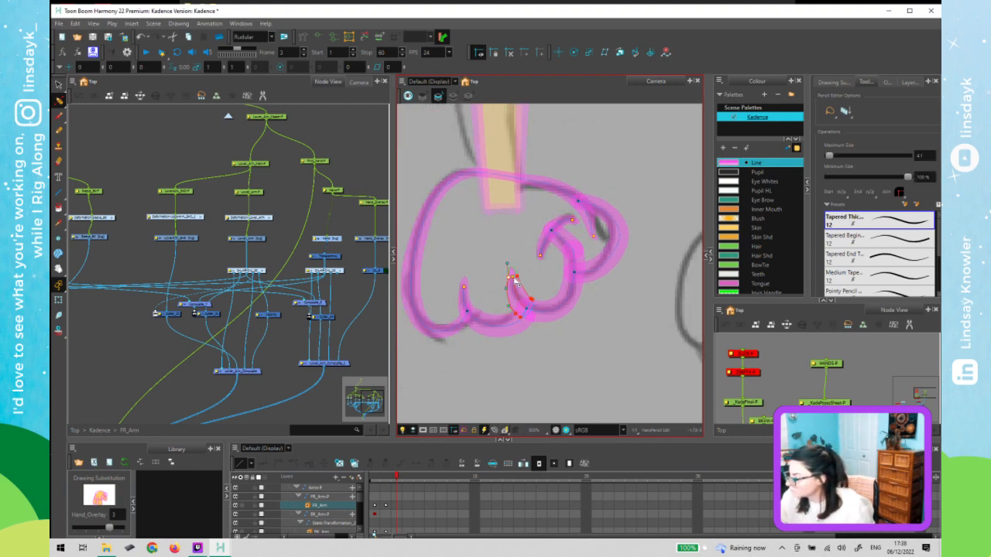
scroll(511, 285, up, 4)
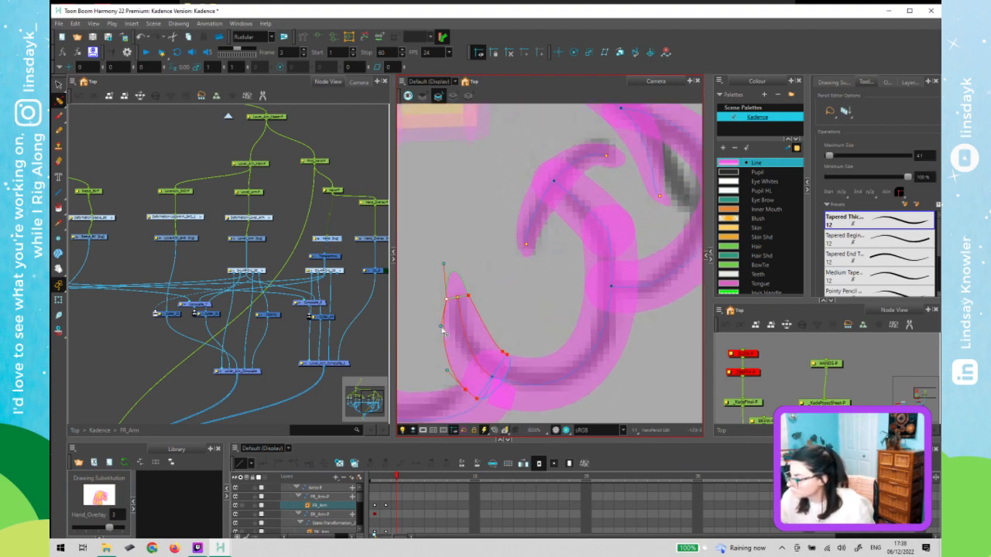
drag(442, 328, 451, 329)
key(space)
drag(573, 254, 689, 195)
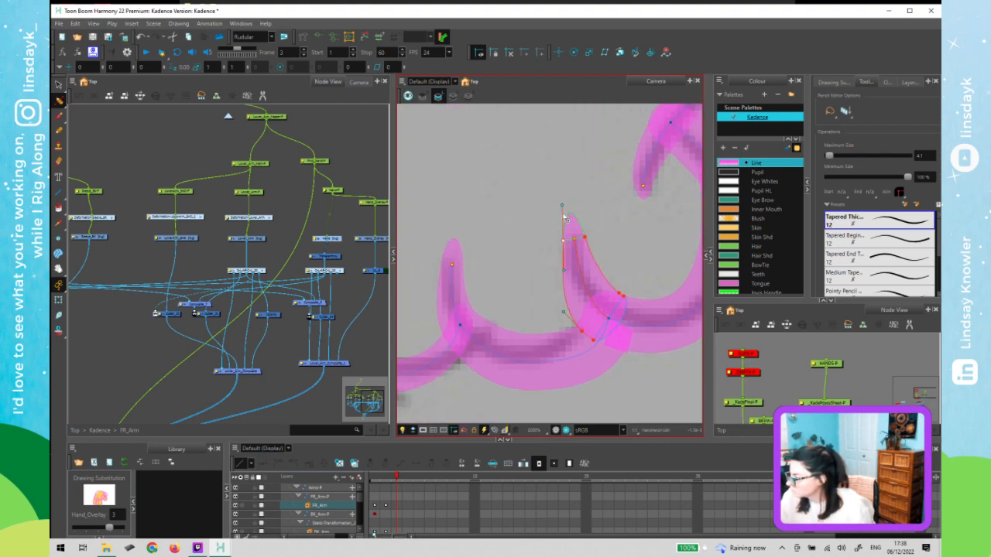
drag(562, 205, 565, 217)
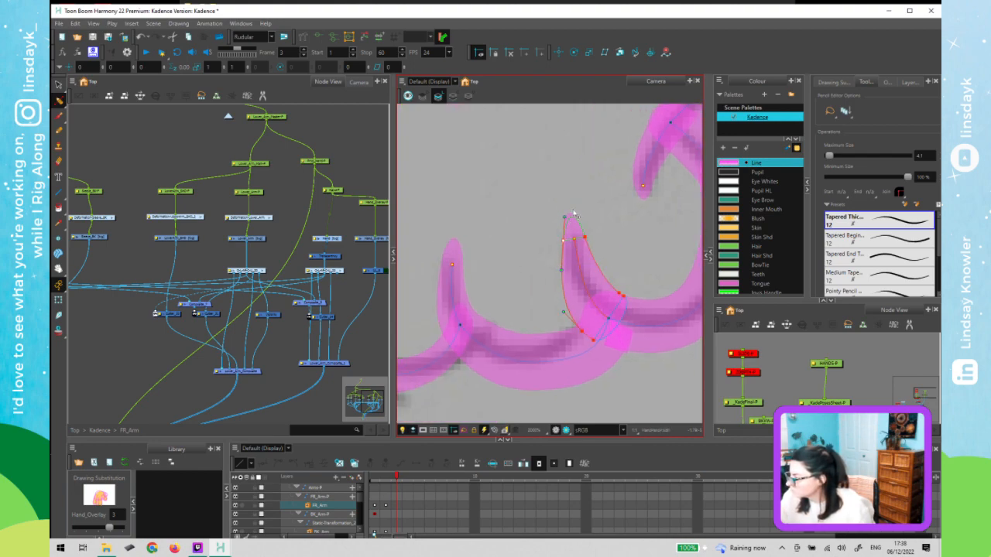
- Shorten the curve handle at the inner tip of the finger line farthest from the thumb
click(463, 263)
drag(465, 233, 465, 246)
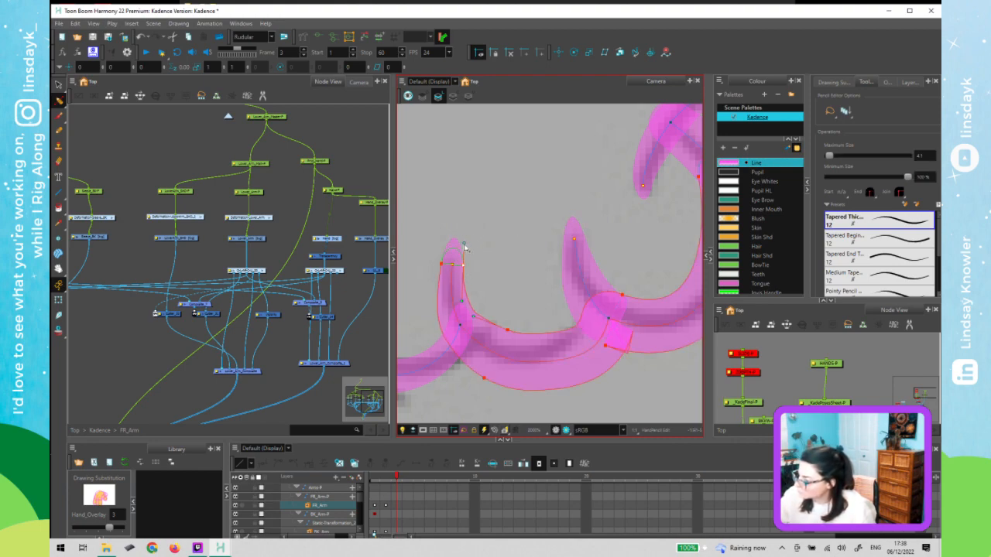
click(548, 325)
key(1)
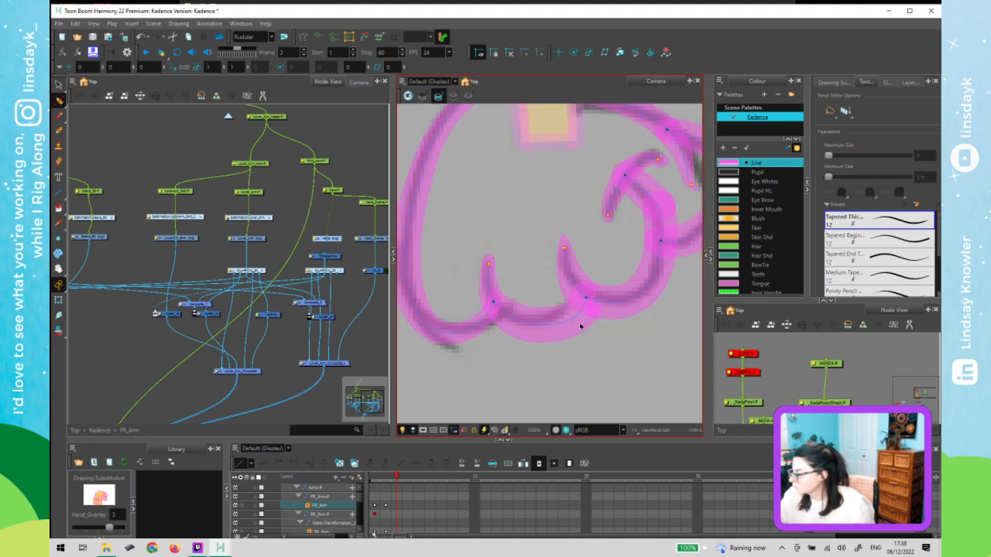
key(1)
drag(644, 298, 610, 318)
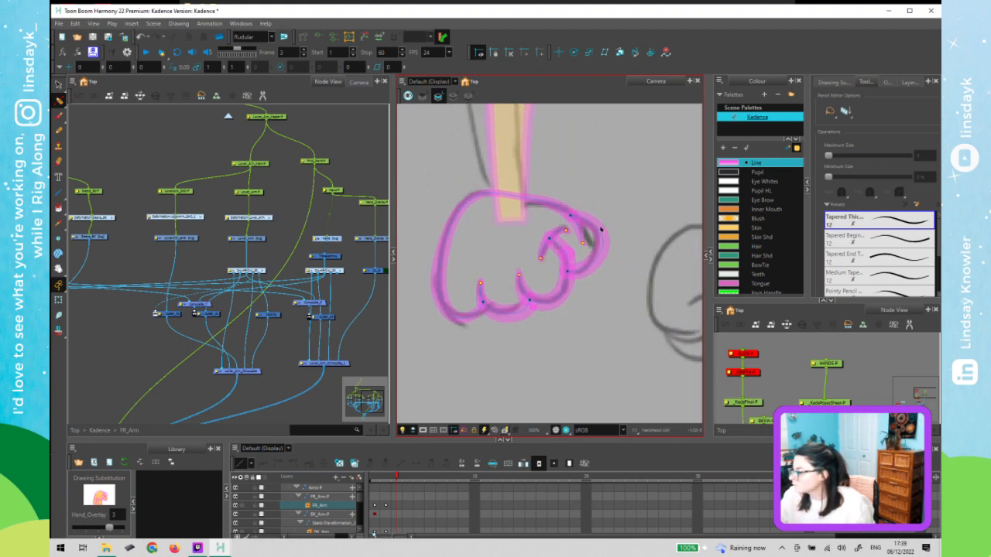
- Turn on onion skin and compare the frame 3 fist with the open hand on frame 2
key(1)
drag(550, 334, 621, 321)
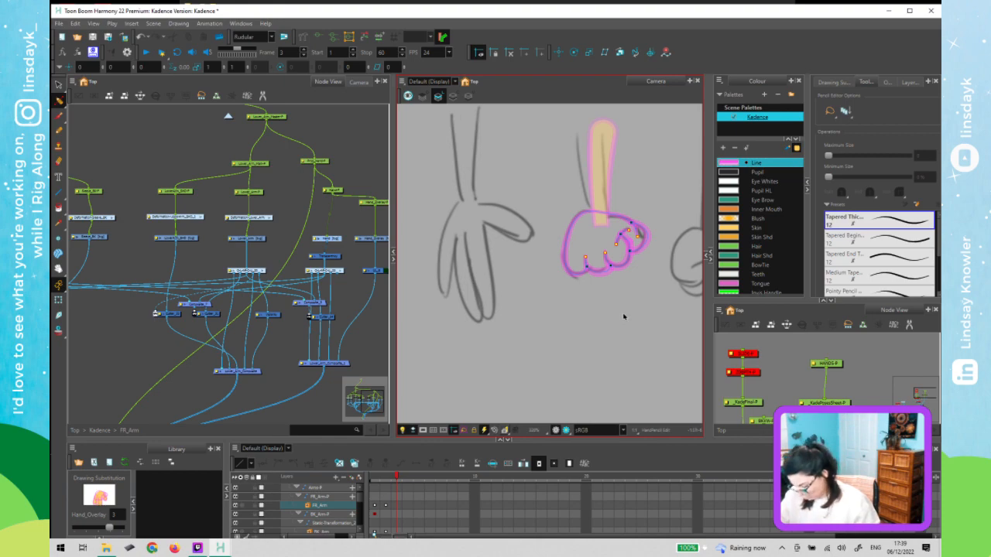
key(.)
key(.)
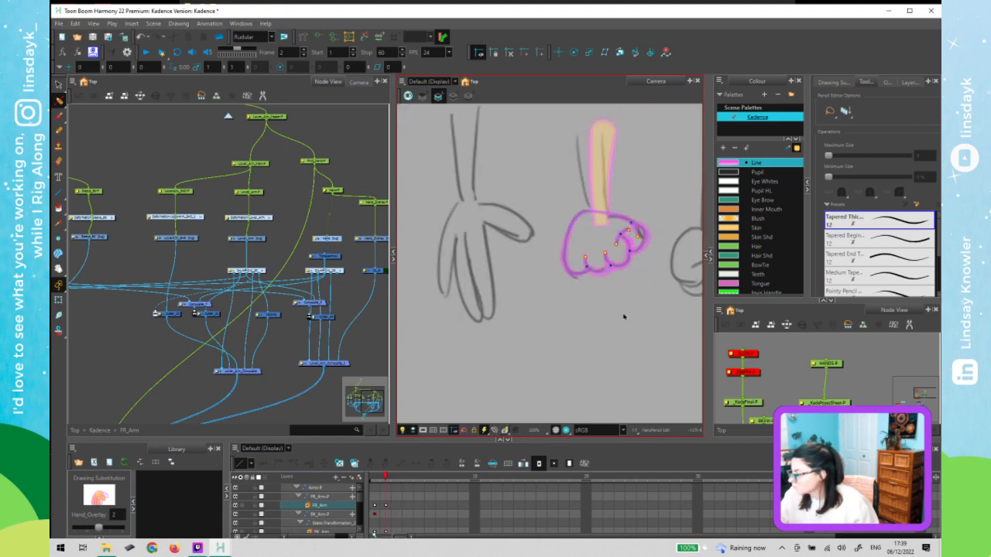
key(comma)
key(period)
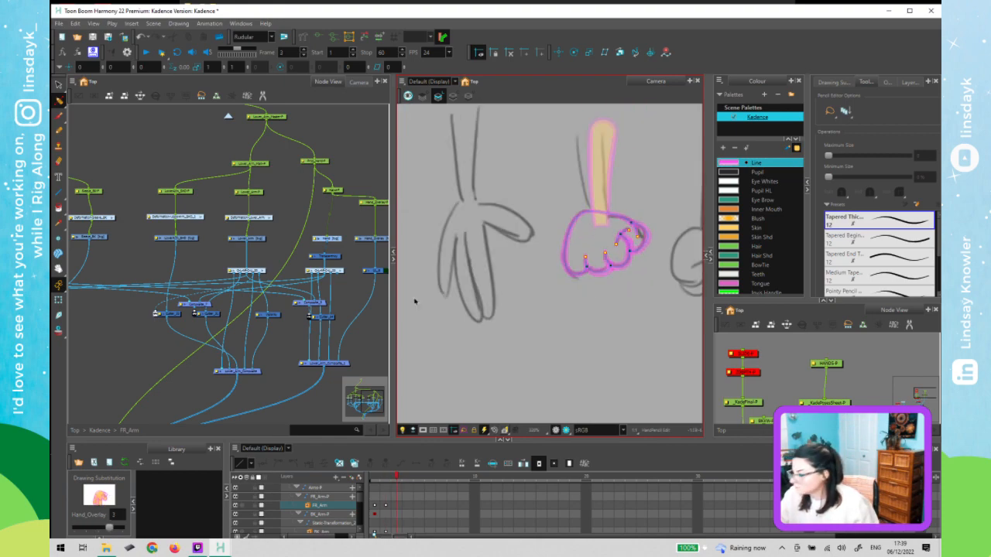
click(60, 332)
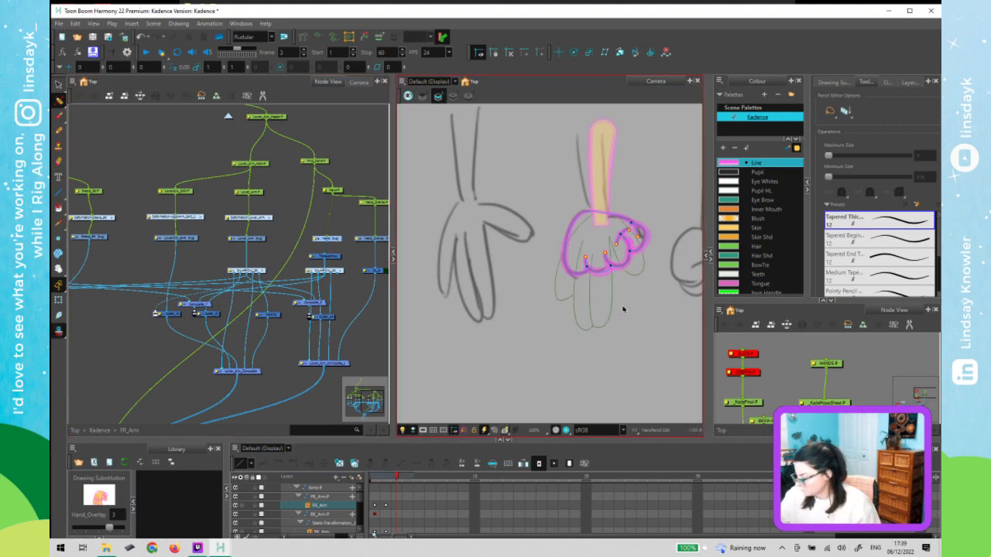
key(comma)
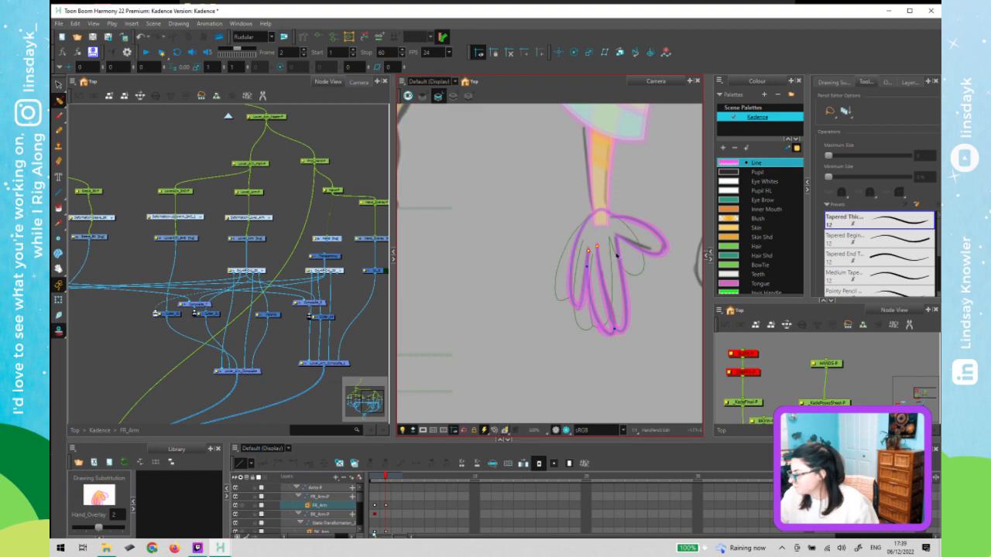
key(period)
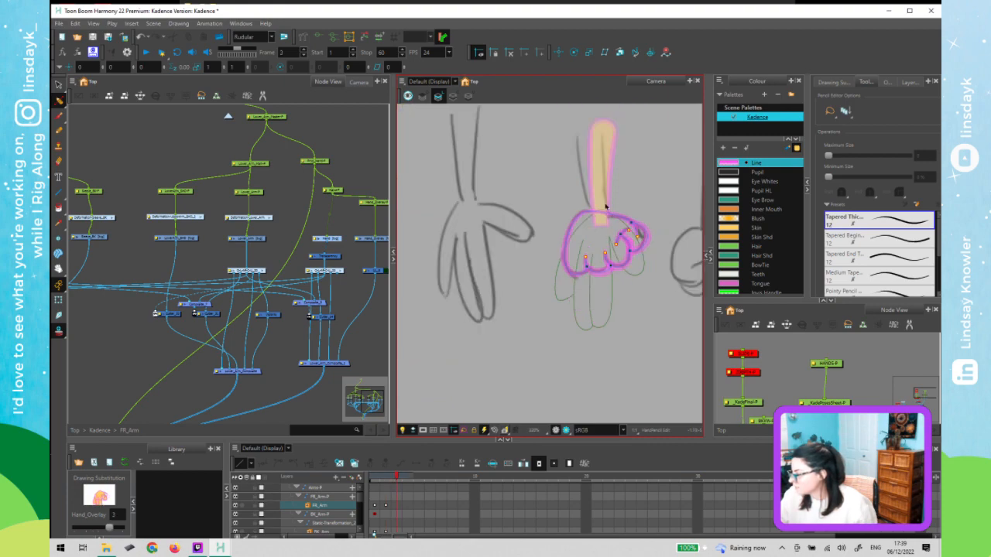
- Select the contour points along the fist's lower knuckles and thumb side and nudge them down in small increments
key(alt+s)
key(2)
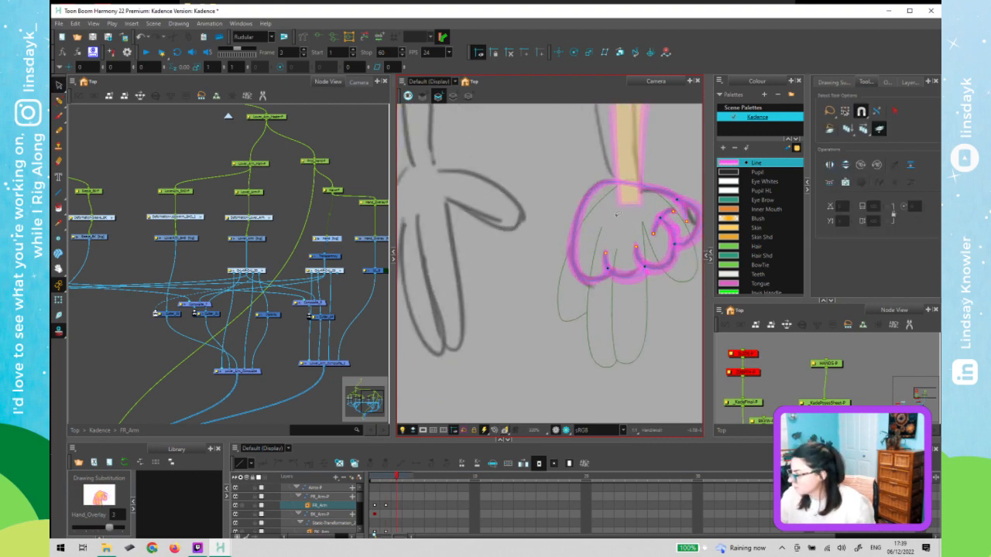
mouse_move(625, 259)
mouse_down()
mouse_move(544, 254)
mouse_move(542, 312)
mouse_move(578, 270)
mouse_up()
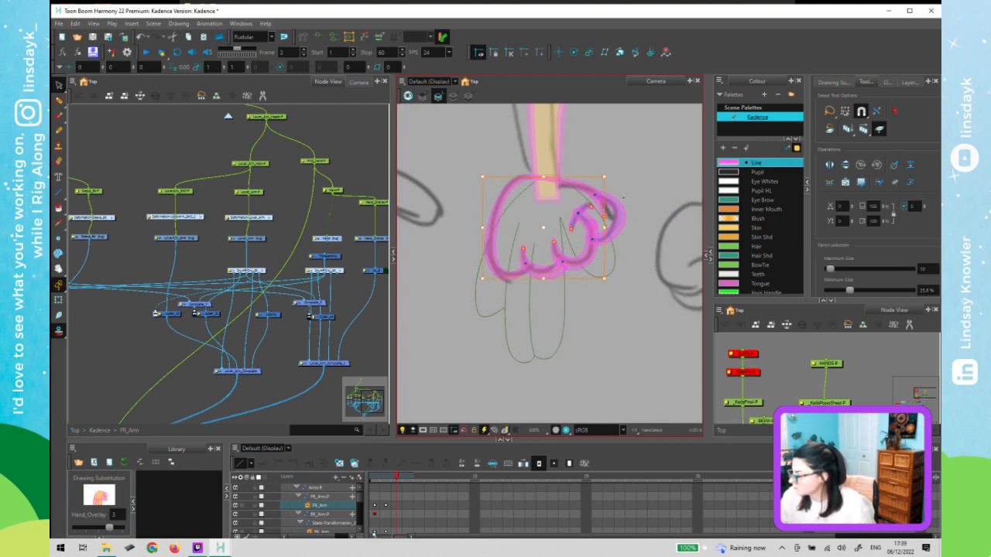
key(alt+q)
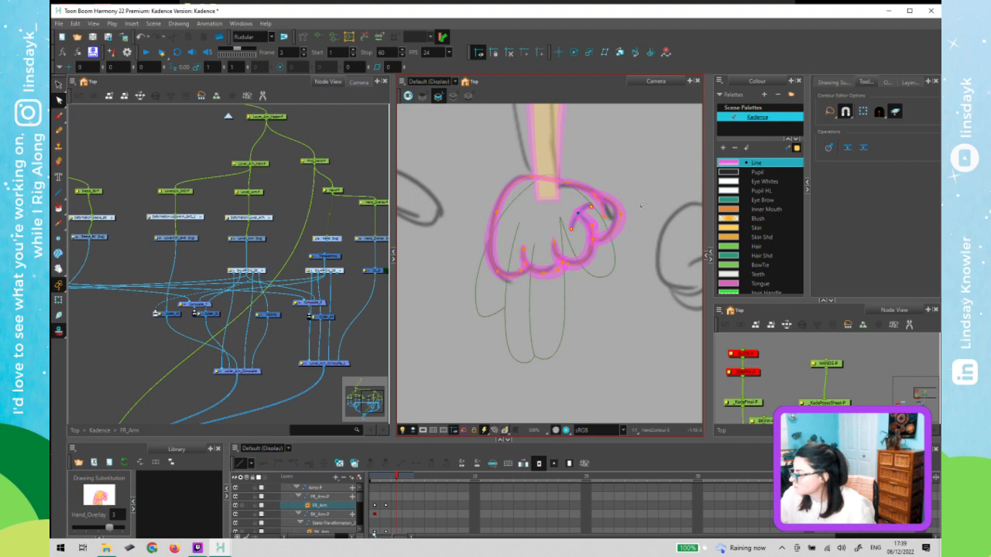
mouse_move(643, 209)
mouse_down()
mouse_move(617, 207)
mouse_move(608, 222)
mouse_move(488, 282)
mouse_move(647, 287)
mouse_up()
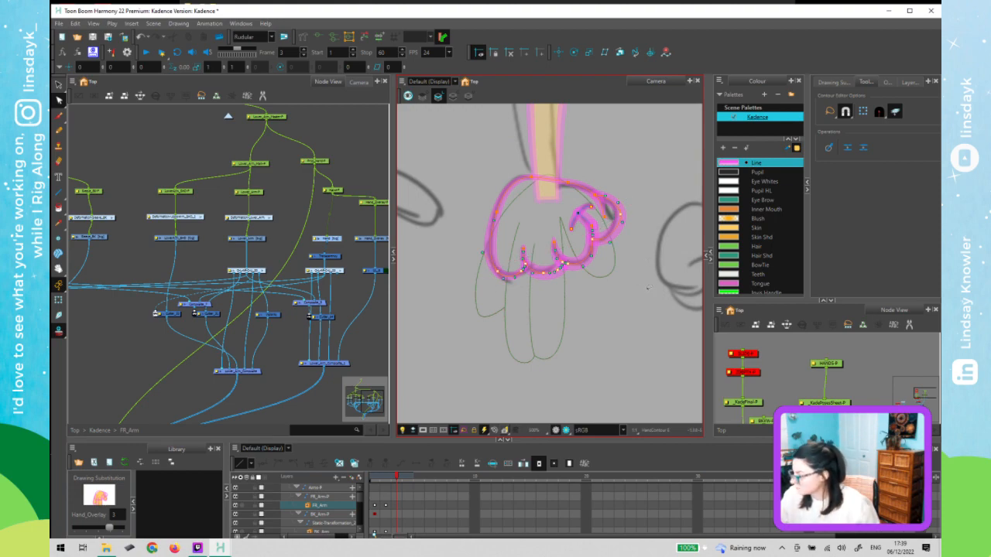
key(Down)
key(Down)
key(Down)
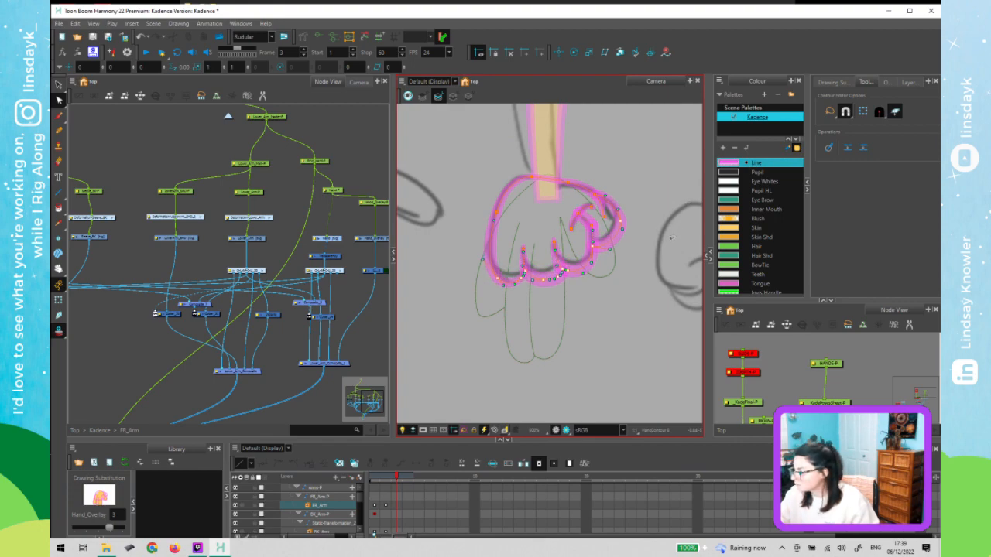
key(Down)
key(Down)
key(Down)
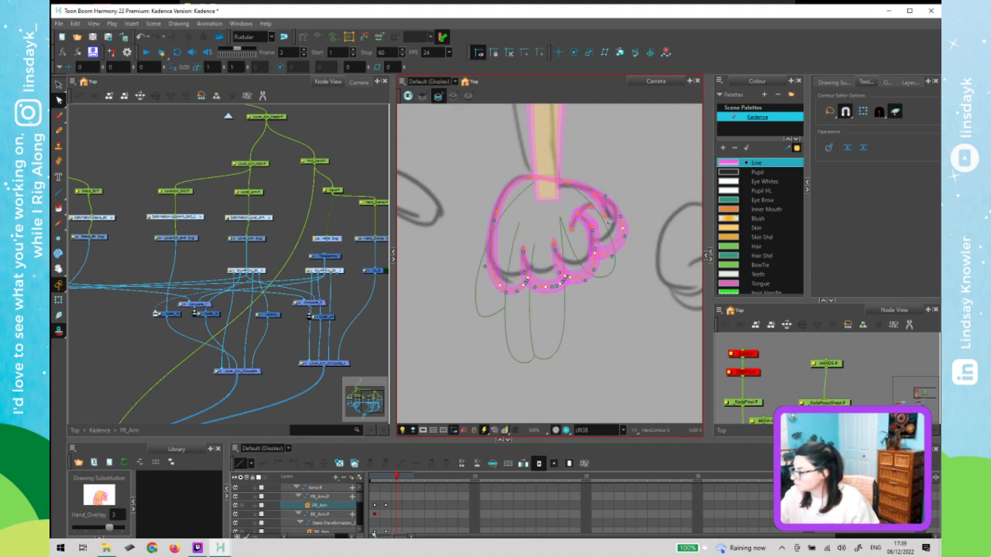
click(604, 215)
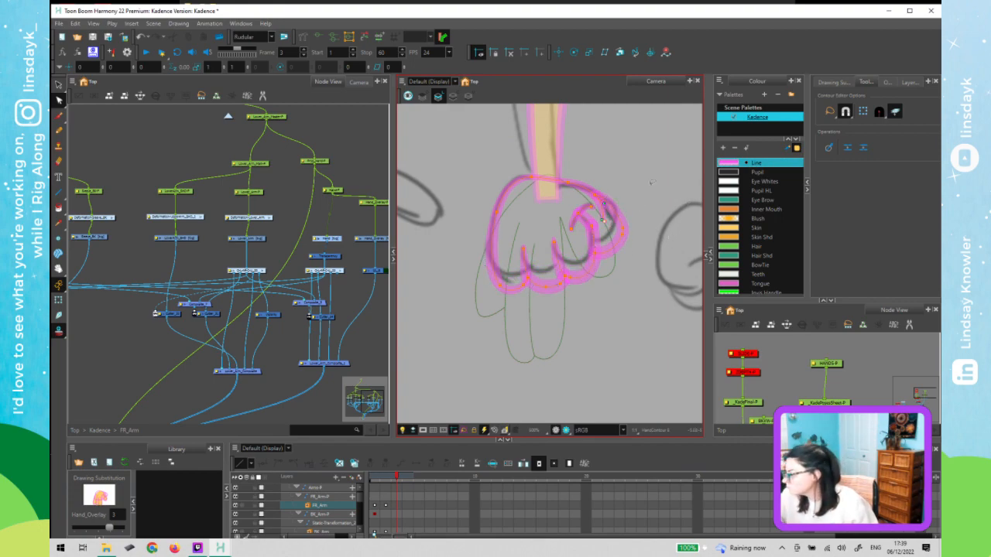
- Set the maximum size of the short line inside the thumb of the frame 3 fist to 7 with the Pencil Editor
key(2)
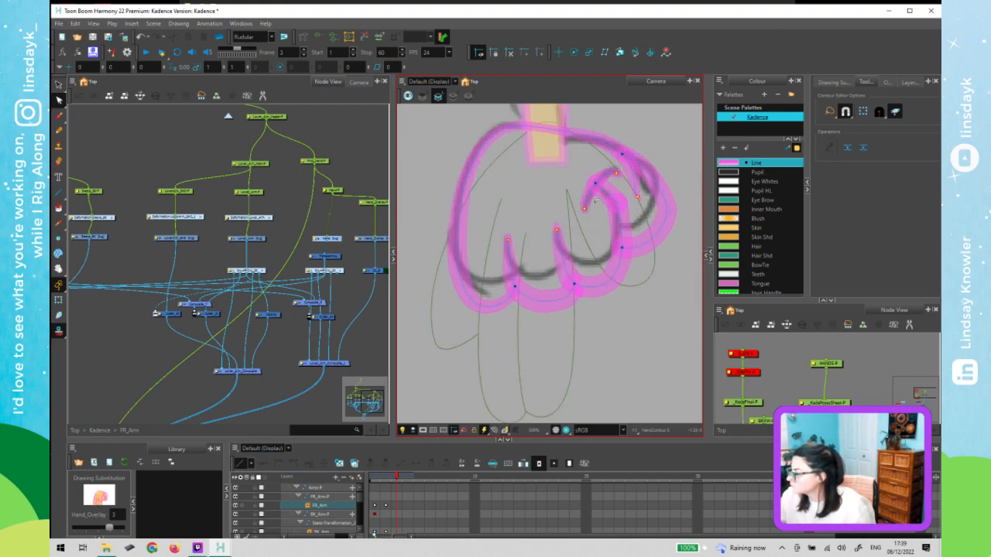
key(alt+w)
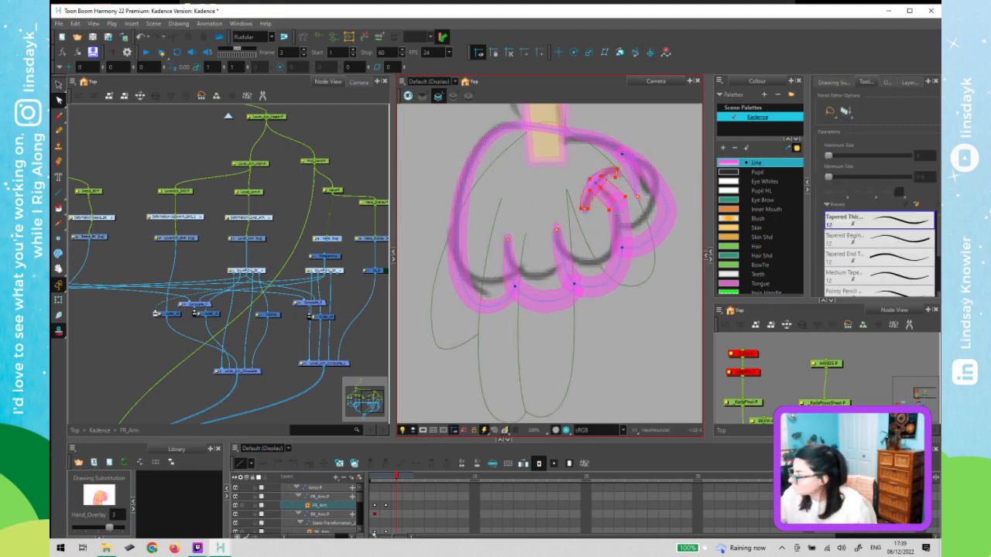
click(610, 207)
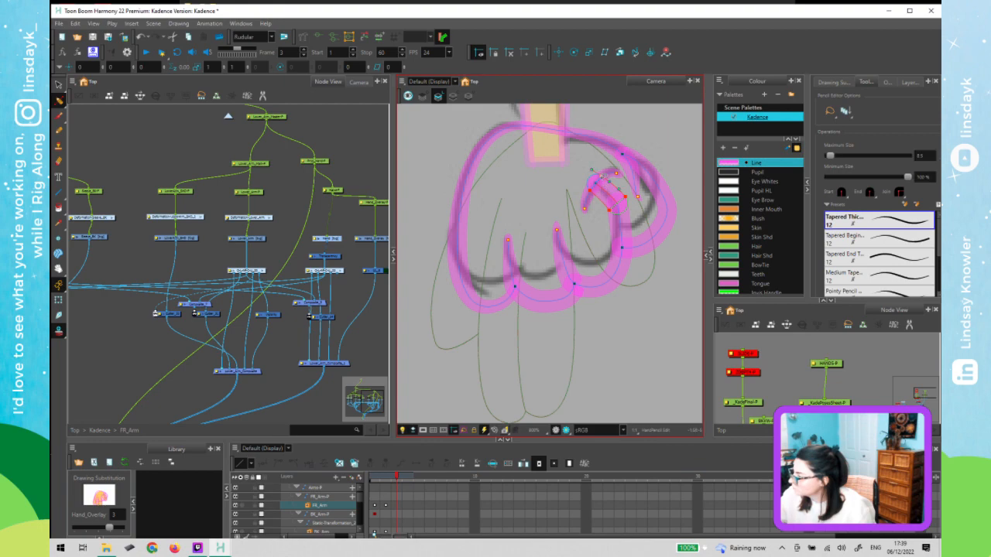
click(919, 157)
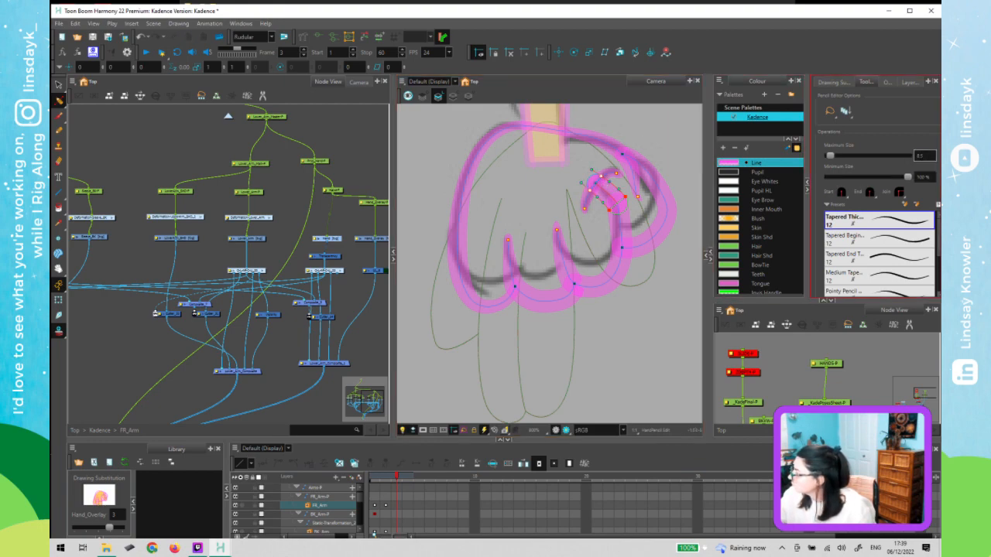
text(7)
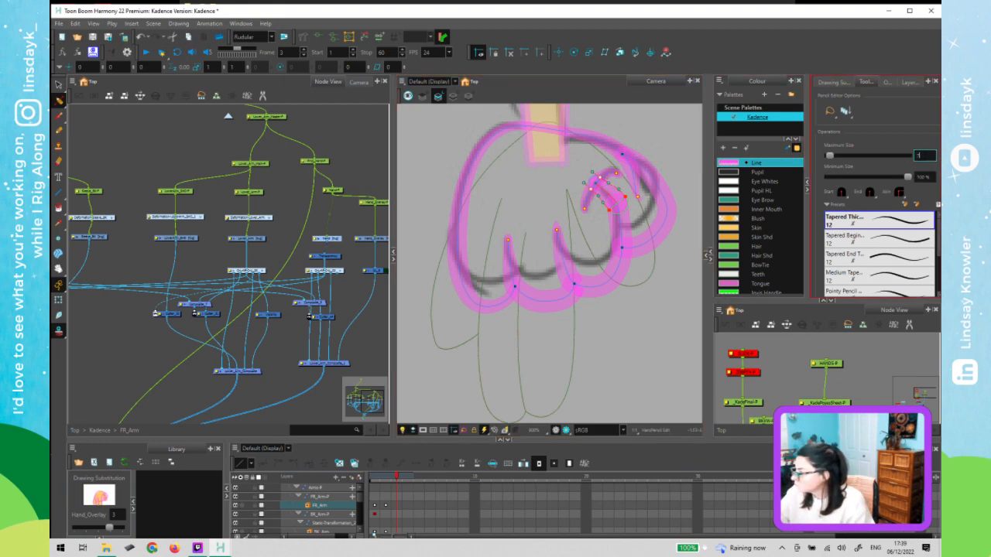
key(Return)
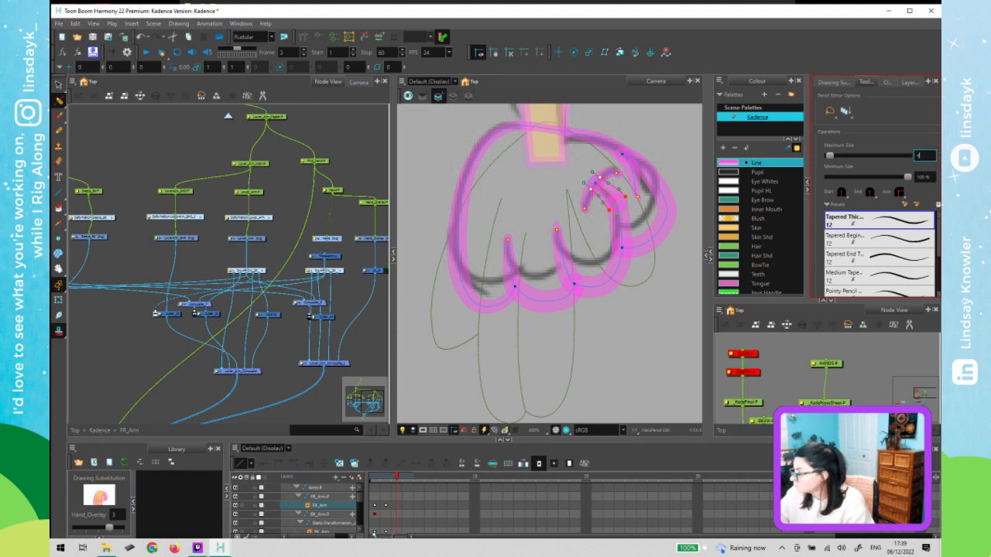
click(659, 332)
key(1)
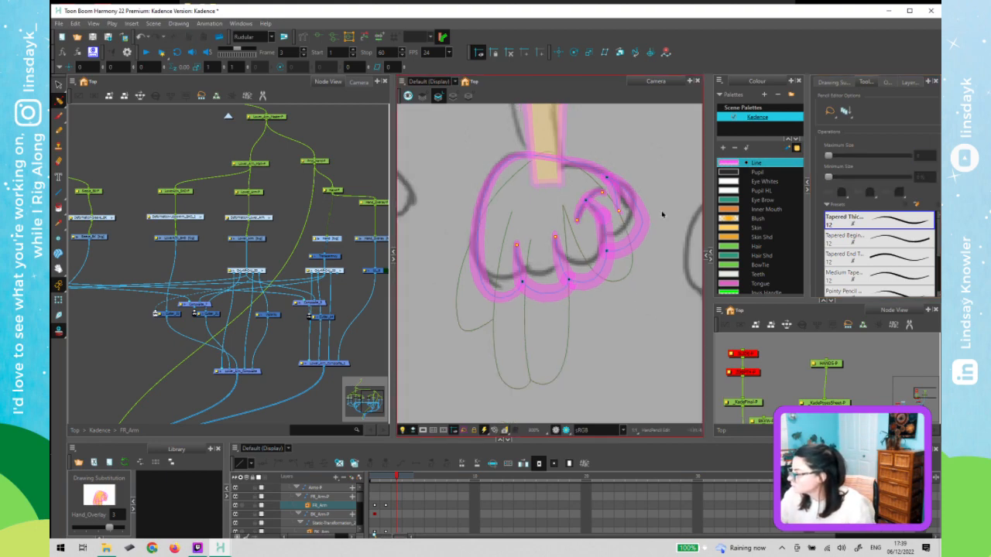
key(1)
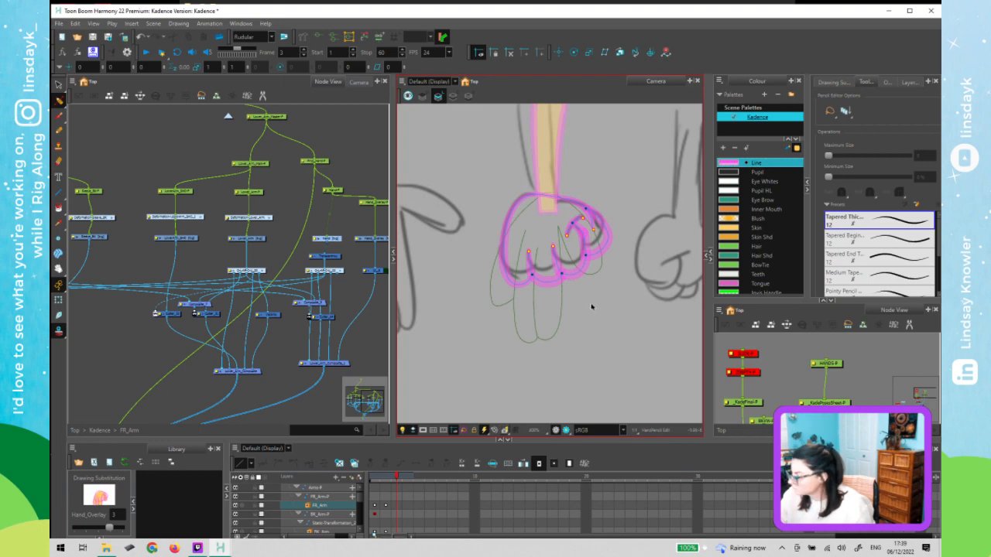
- Check the thickness settings of the middle finger line on the frame 3 fist and save the scene
key(.)
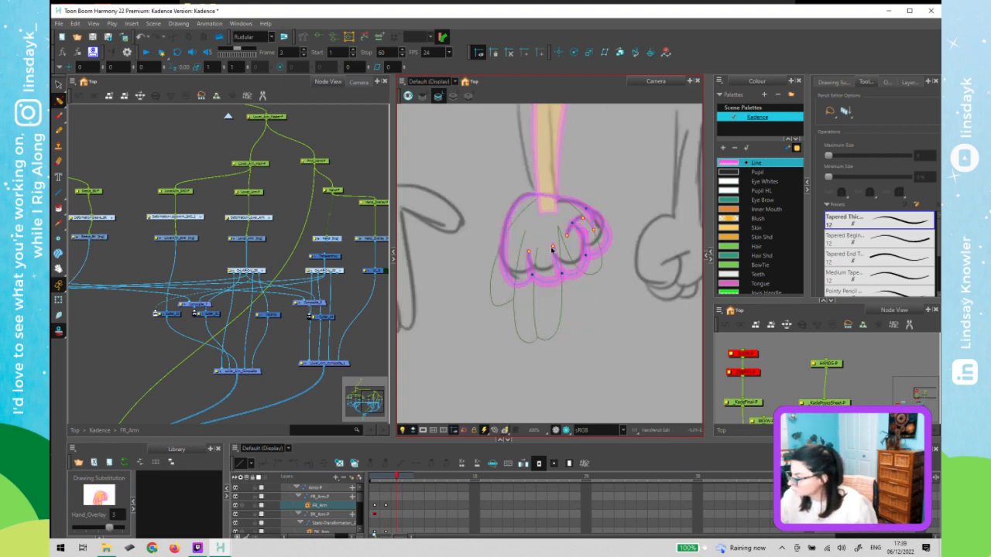
click(554, 249)
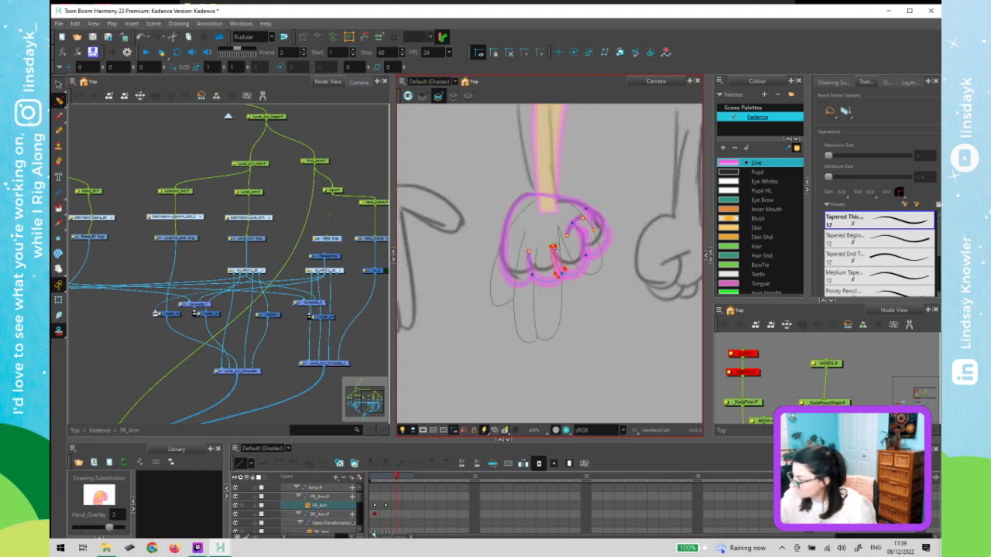
key(alt+s)
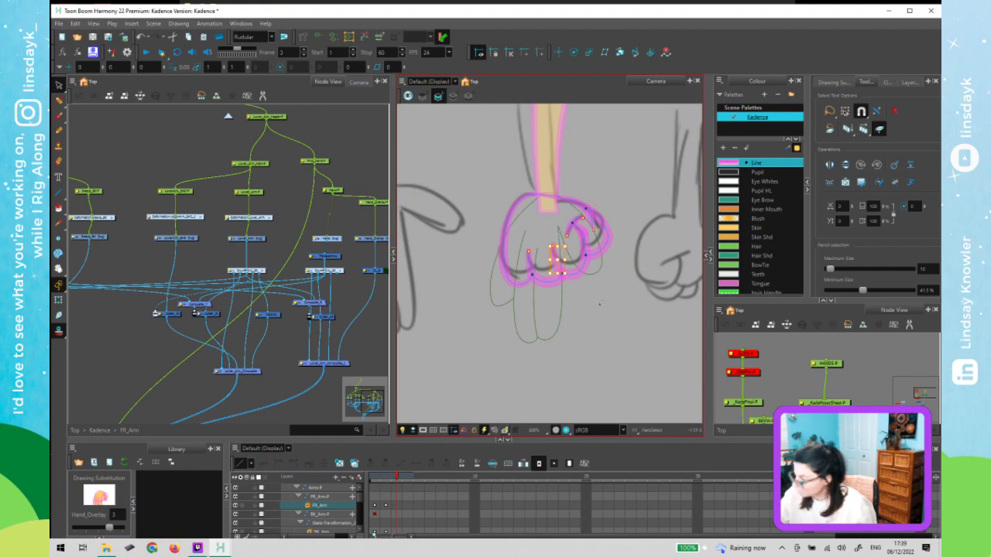
click(618, 222)
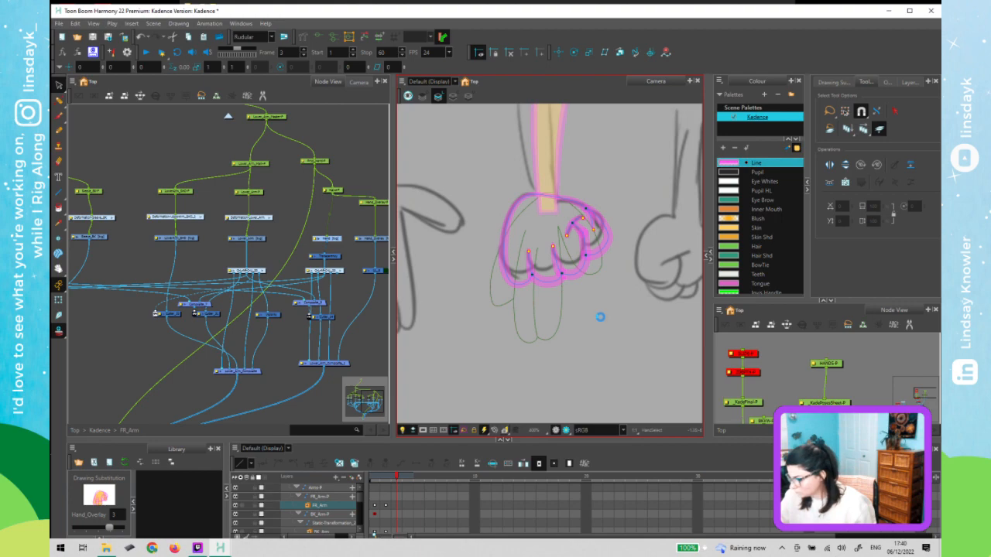
key(ctrl+s)
- Go to frame 4, turn off onion skin, and move the middle finger line off the fist into the empty area beside it
key(period)
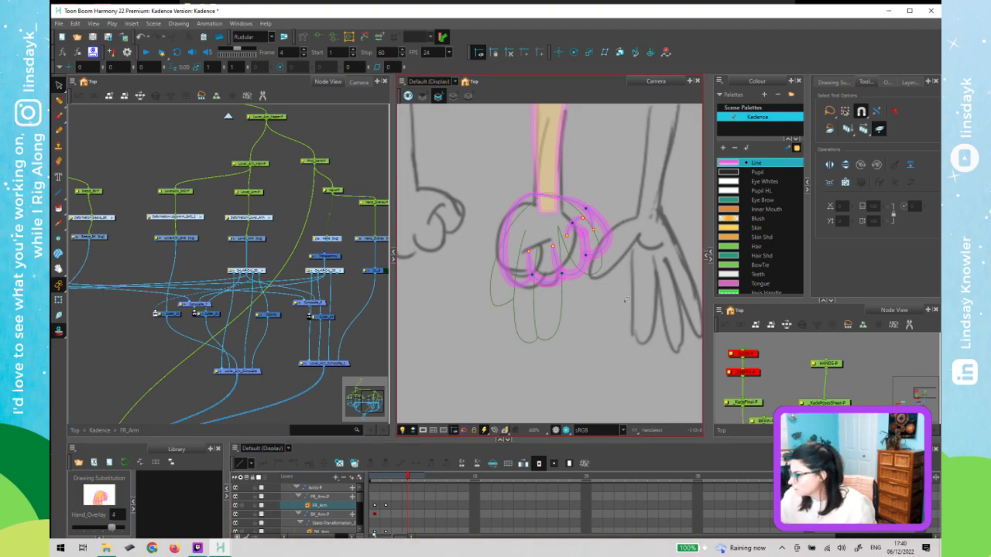
click(59, 332)
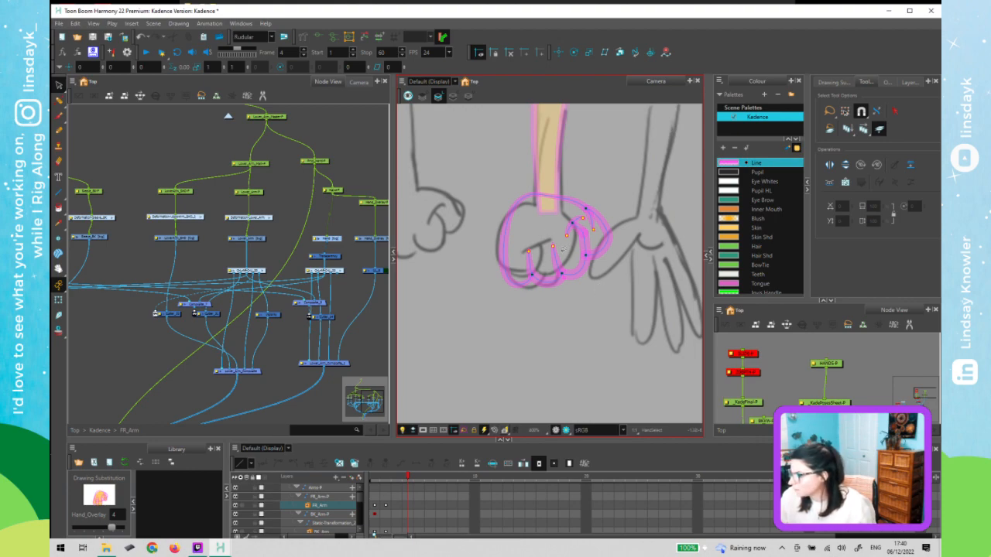
click(555, 249)
key(Delete)
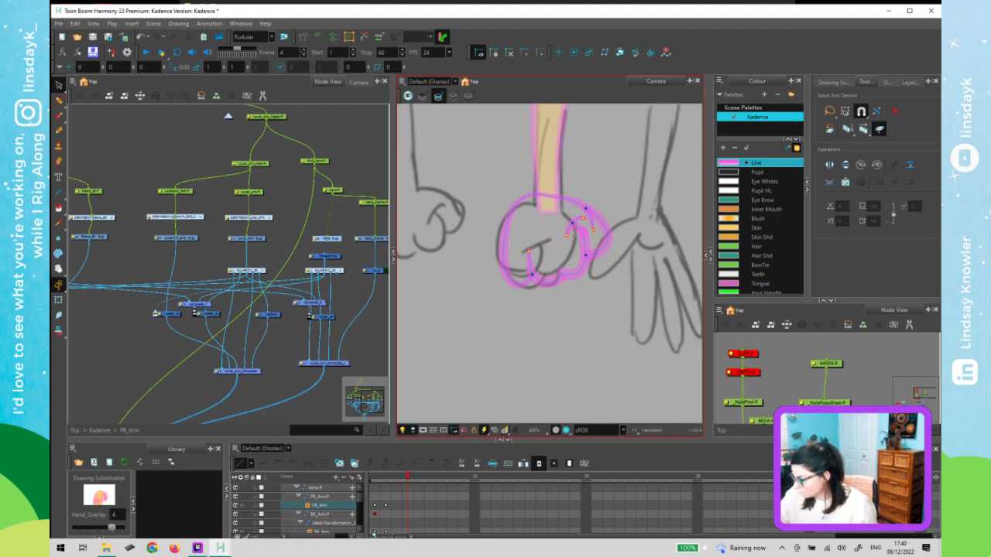
click(558, 264)
drag(467, 327, 467, 323)
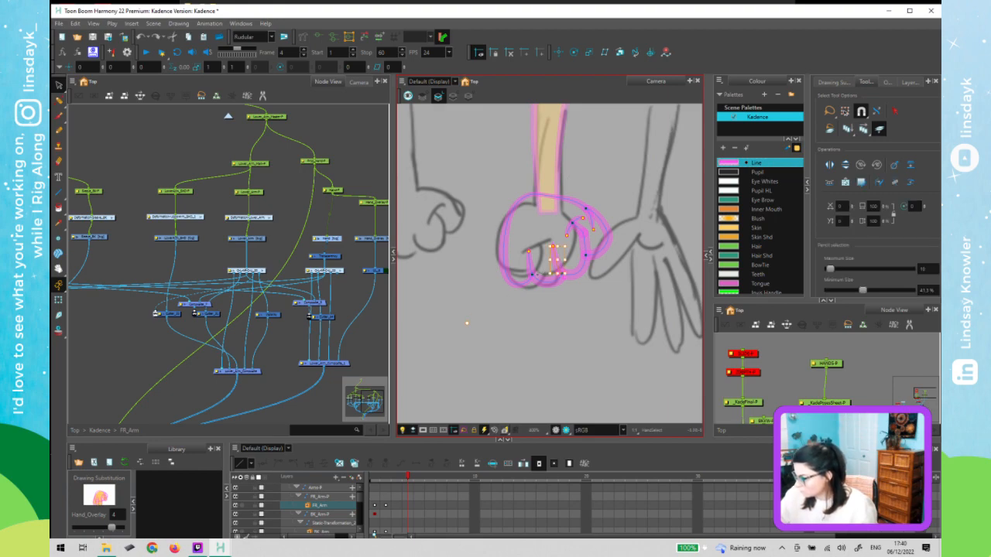
drag(558, 265, 458, 322)
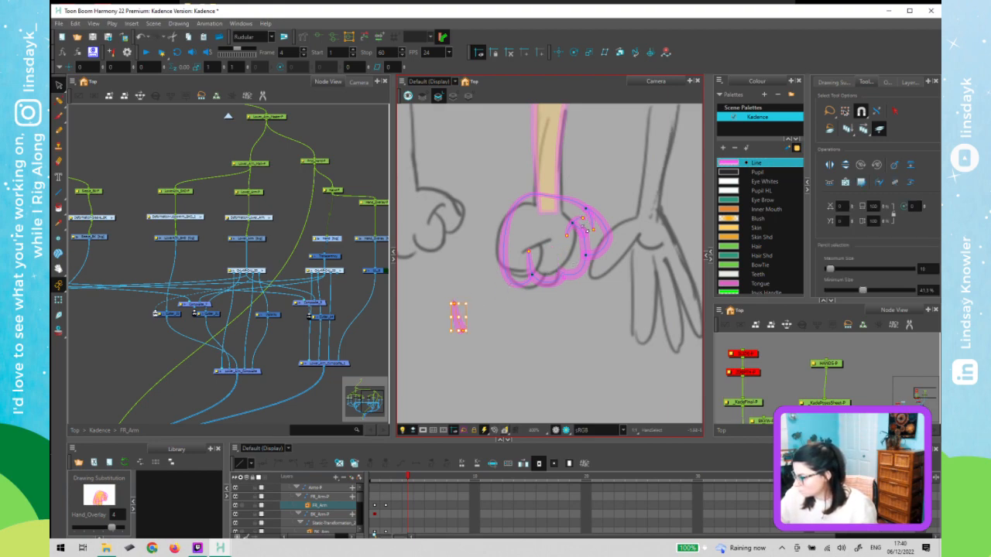
- Delete the inner thumb lines and the curled finger stroke nearest the thumb from the frame 4 fist
click(581, 221)
key(Delete)
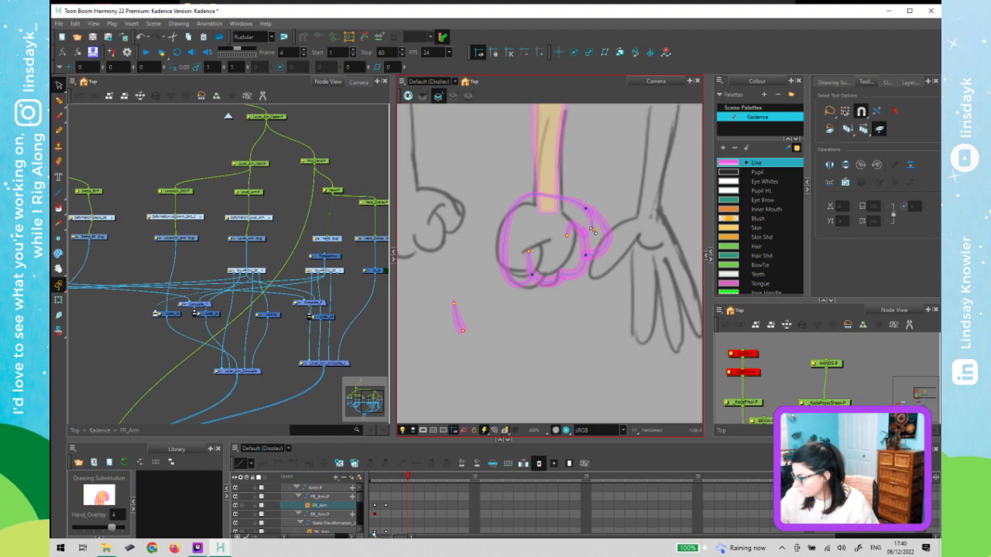
click(592, 230)
key(Delete)
click(570, 240)
key(Delete)
click(588, 226)
key(Delete)
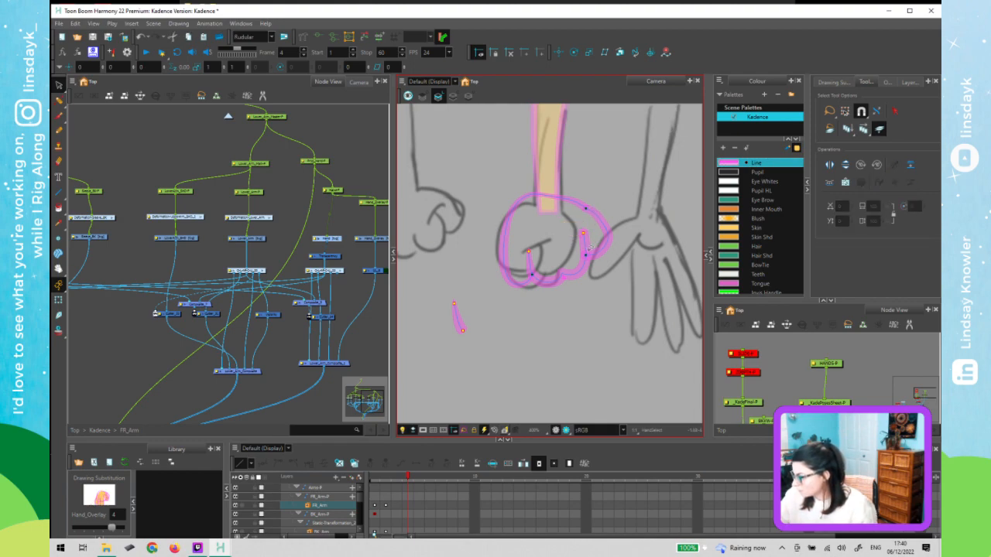
click(585, 271)
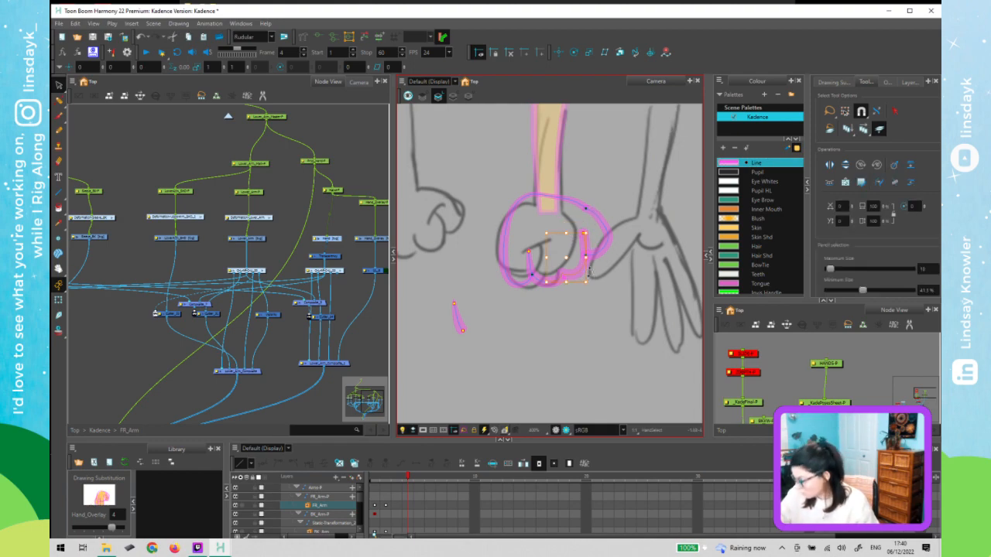
key(Delete)
- Pull the open thumb-side end of the frame 4 fist outline to the base of the remaining finger line using the Contour Editor
key(alt+q)
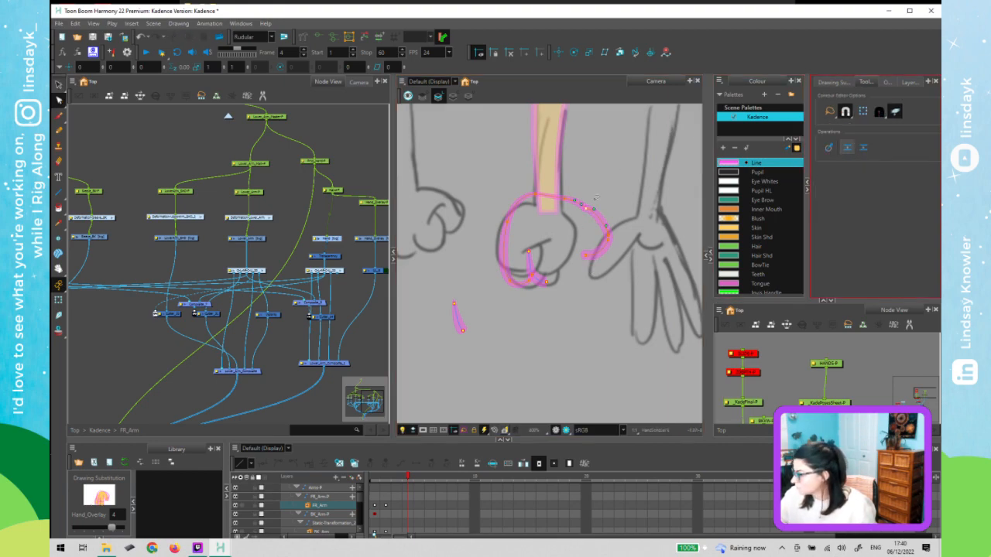
click(848, 148)
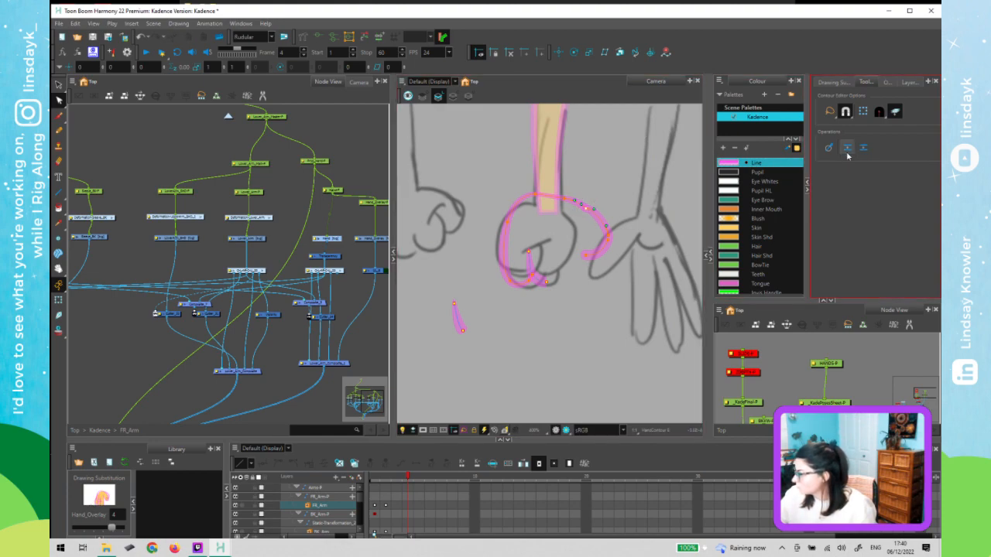
click(593, 218)
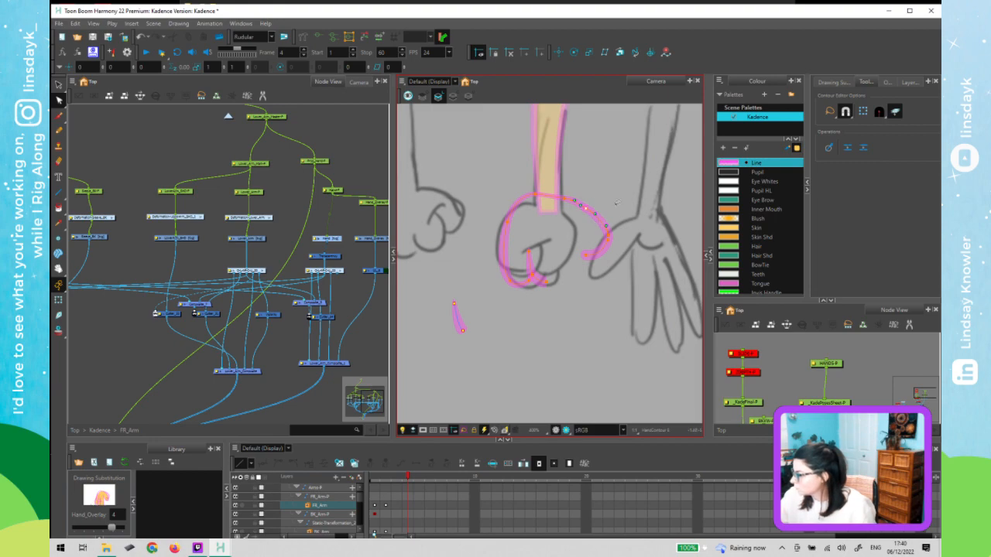
click(604, 149)
drag(586, 257, 553, 281)
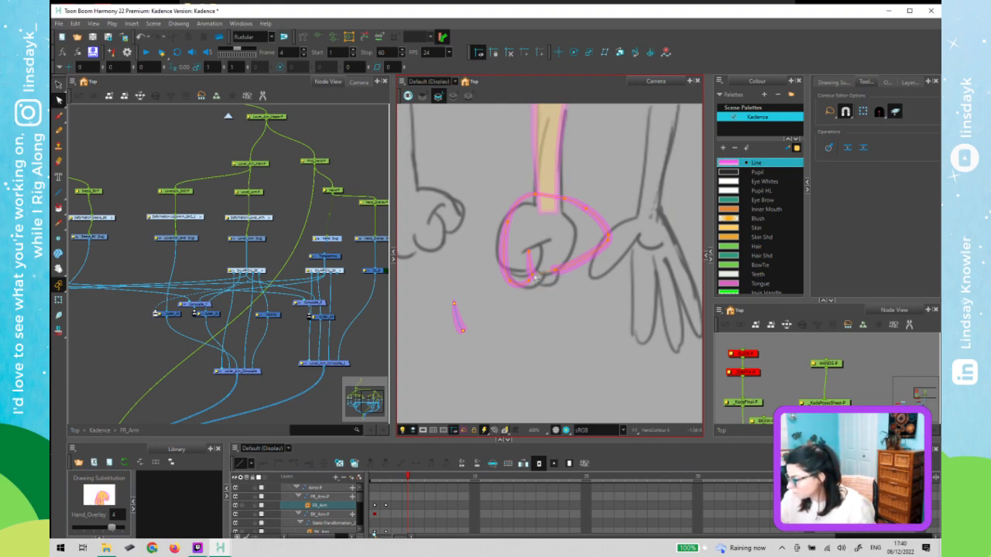
- Reshape the remaining finger line to follow the curled finger crease in the sketch by moving its base, tip and curve handle
scroll(535, 278, up, 3)
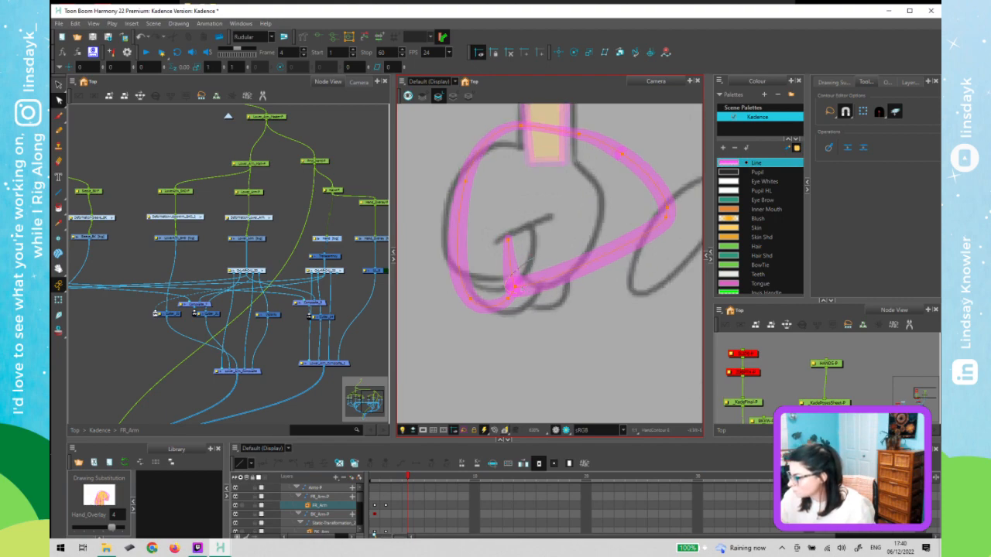
drag(514, 287, 523, 278)
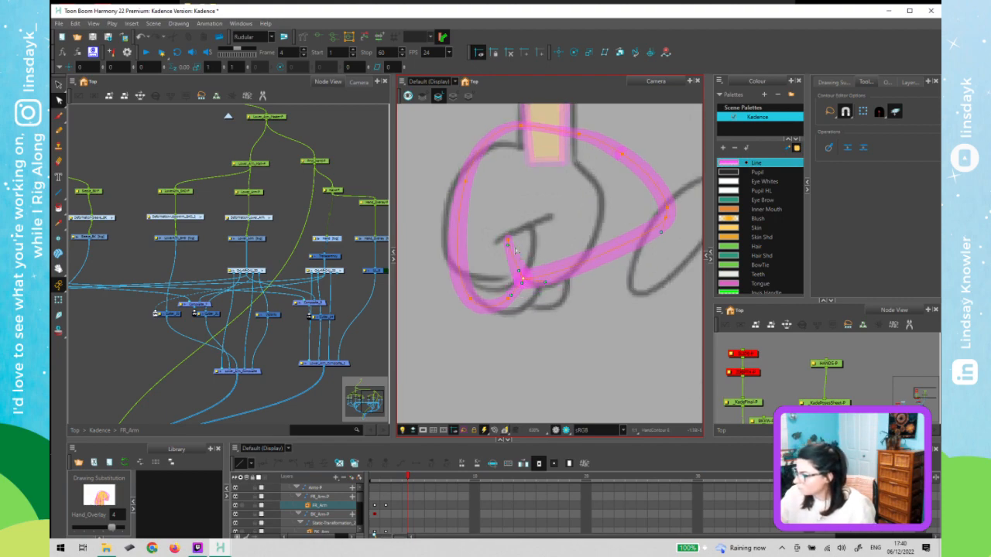
drag(508, 241, 530, 229)
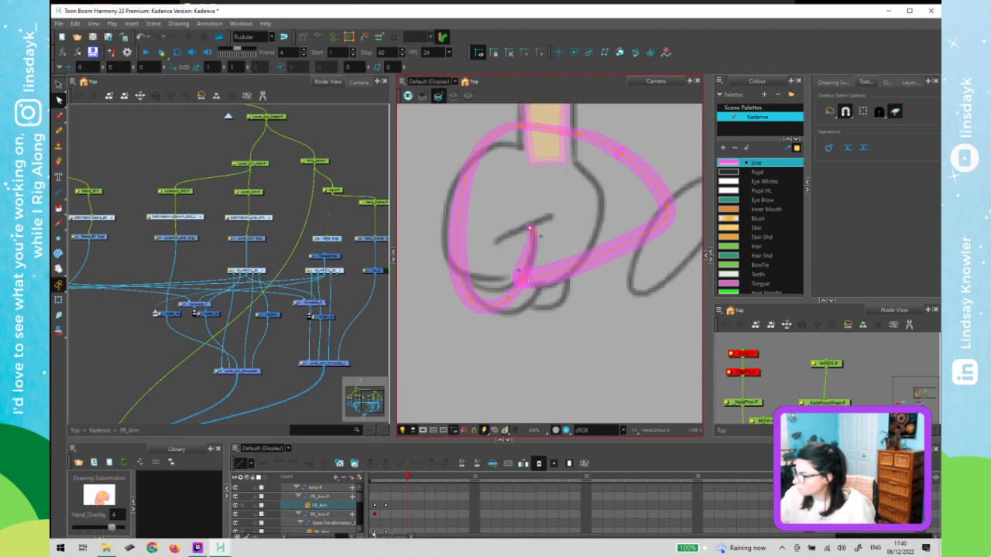
drag(520, 270, 532, 263)
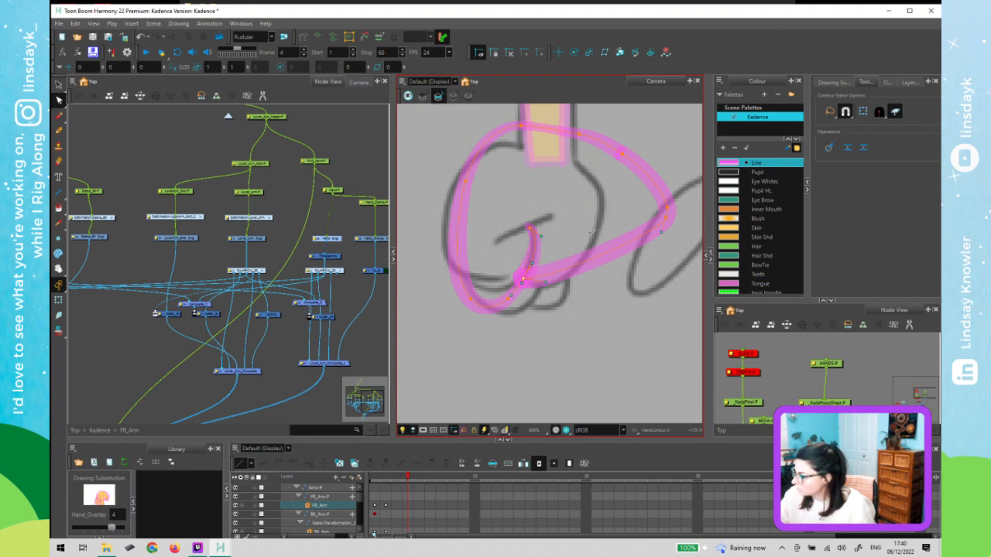
- Pull the thumb-side outline inward to match the sketched fist's side and delete the leftover contour point sticking out
click(677, 217)
drag(684, 197, 657, 225)
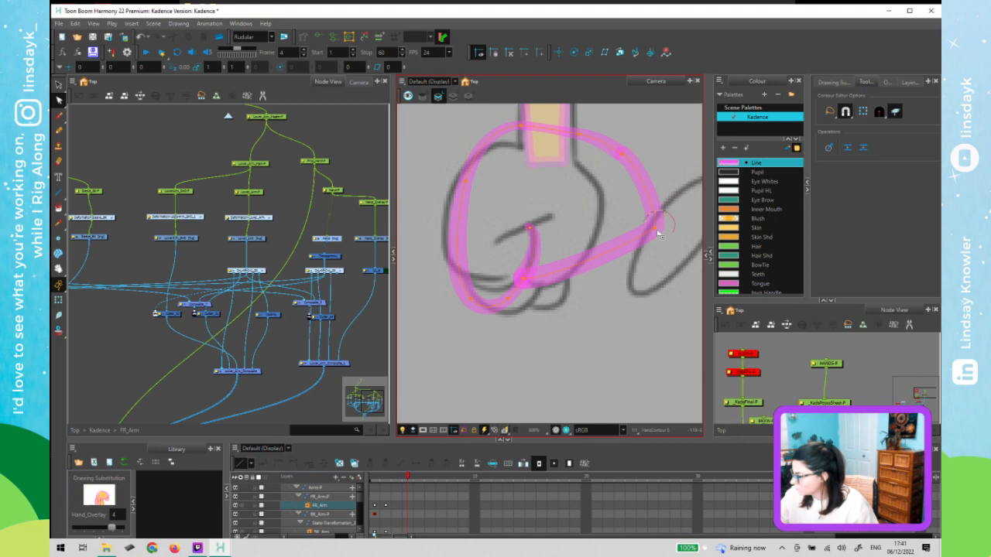
mouse_move(603, 206)
mouse_down()
mouse_move(602, 195)
mouse_move(590, 255)
mouse_up()
drag(556, 271, 559, 287)
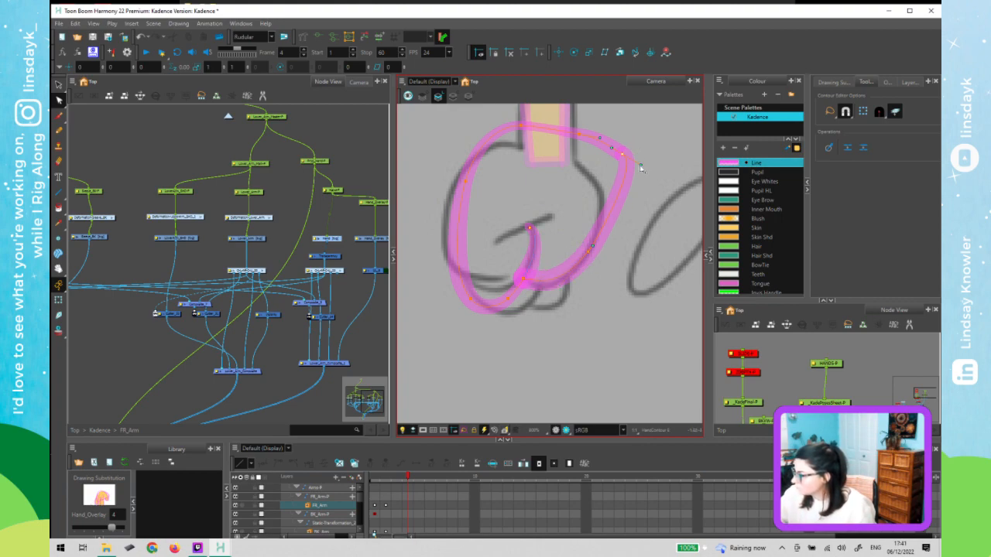
click(623, 164)
drag(605, 197, 602, 192)
click(620, 165)
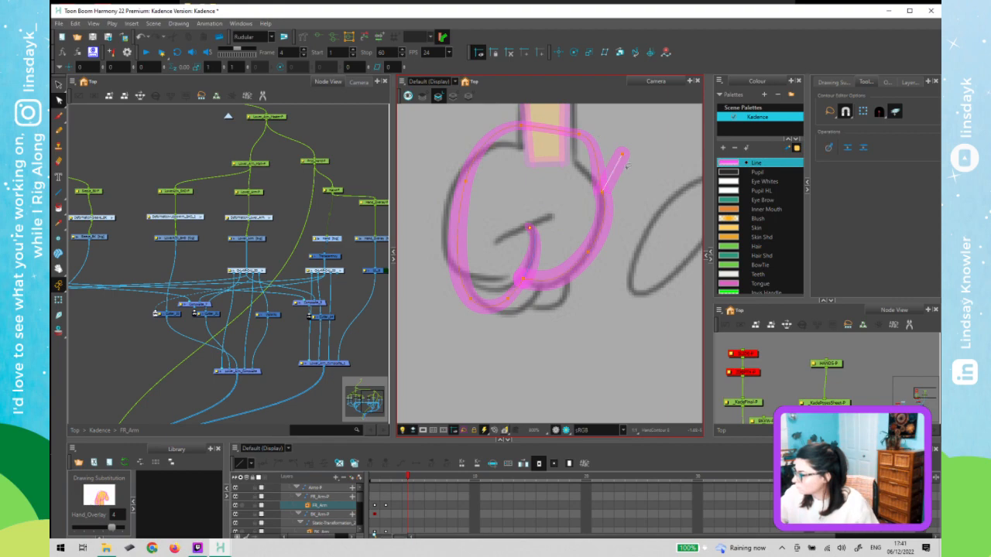
key(Delete)
click(586, 140)
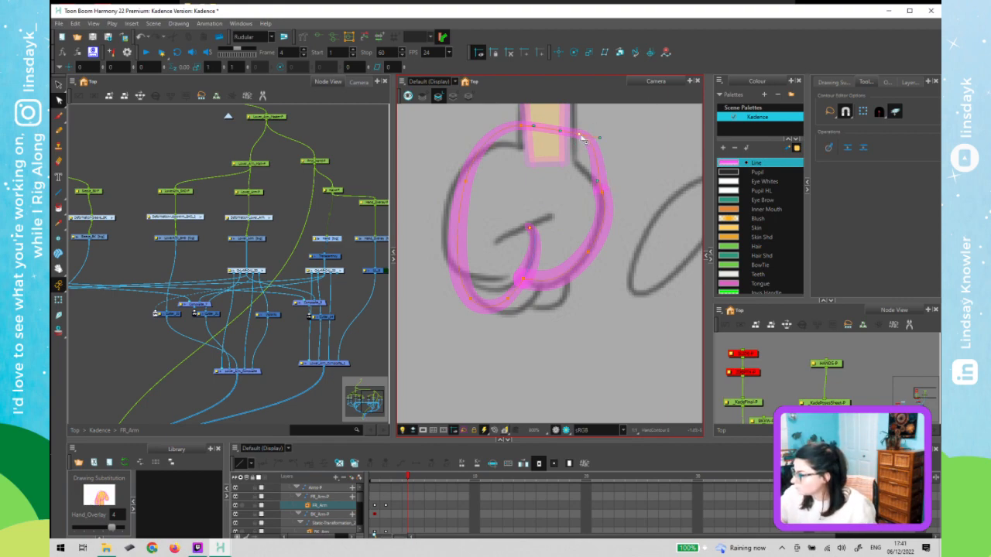
- Compare the fist with the frame 3 drawing and nudge the reference sketch upward behind the frame 4 hand
key(comma)
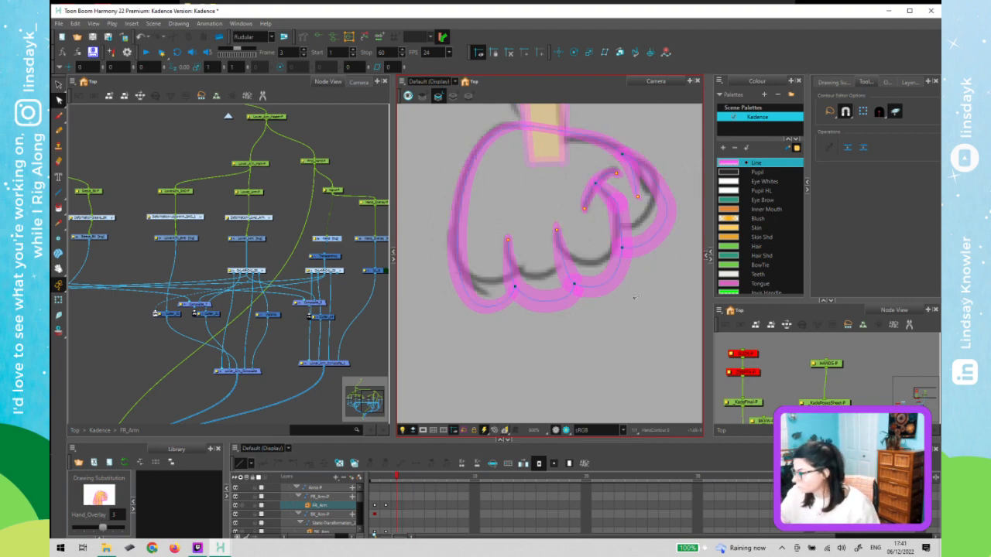
key(period)
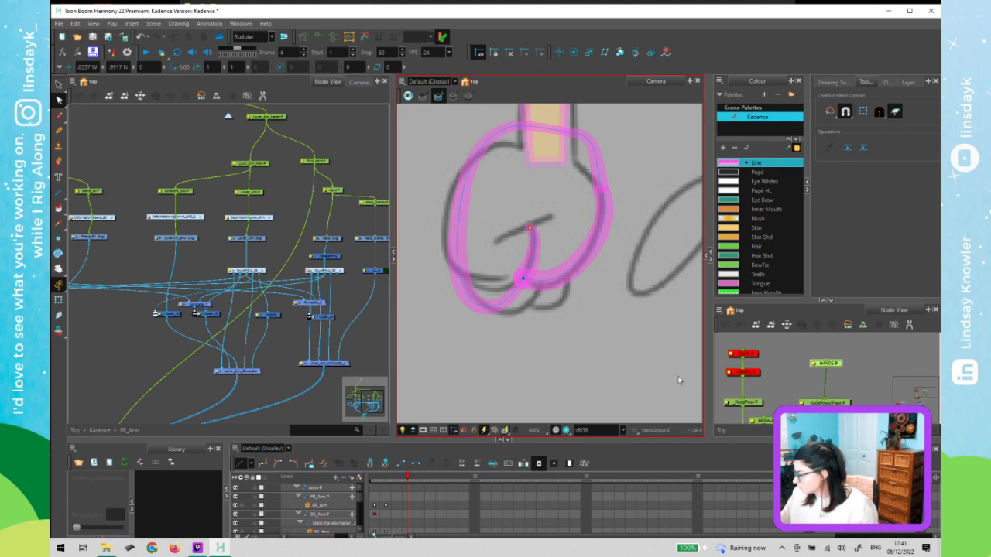
key(shift+t)
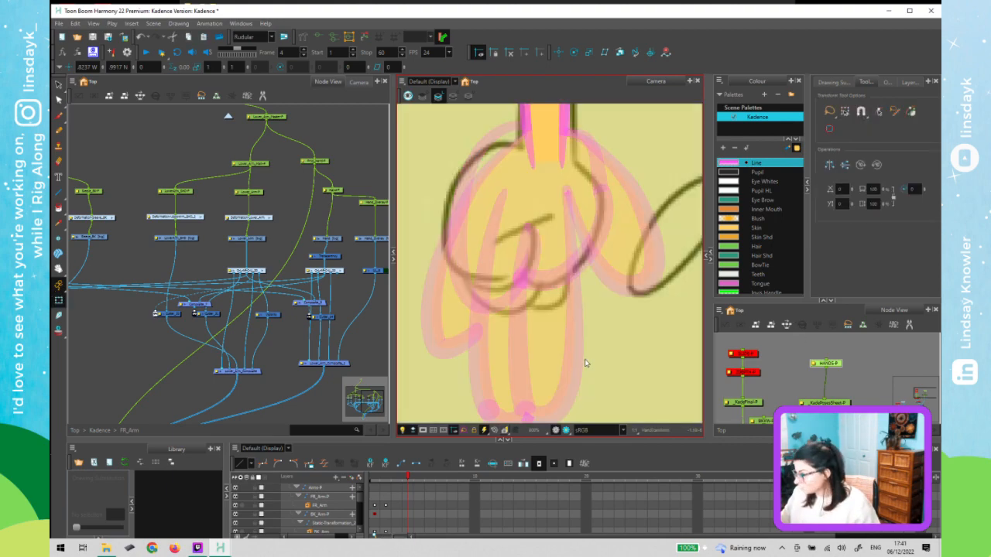
key(Up)
key(Up)
key(Up)
key(Up)
key(Up)
key(Up)
key(Up)
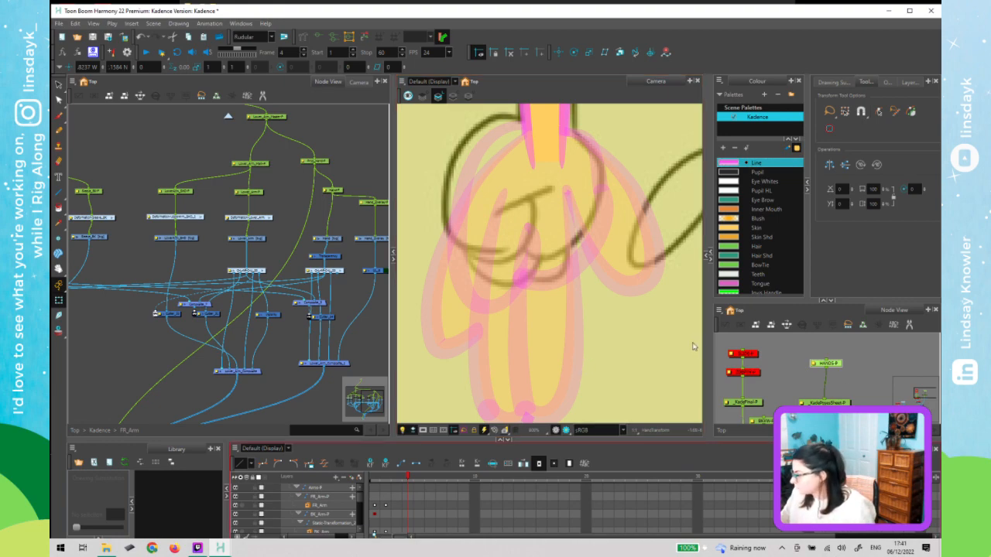
- Return to the frame 4 Hand_Overlay drawing and move the finger line's tip and base up onto the sketched finger crease
click(637, 285)
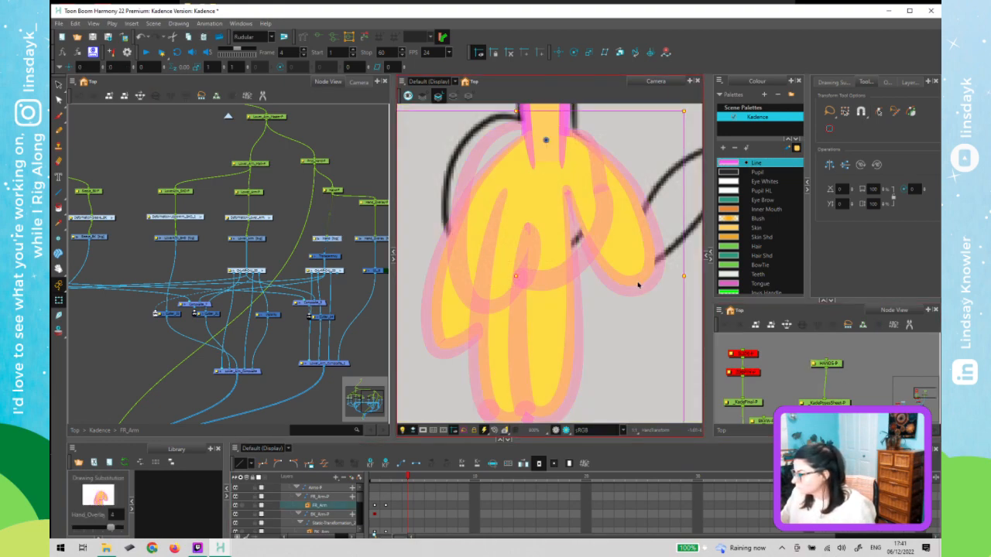
key(alt+q)
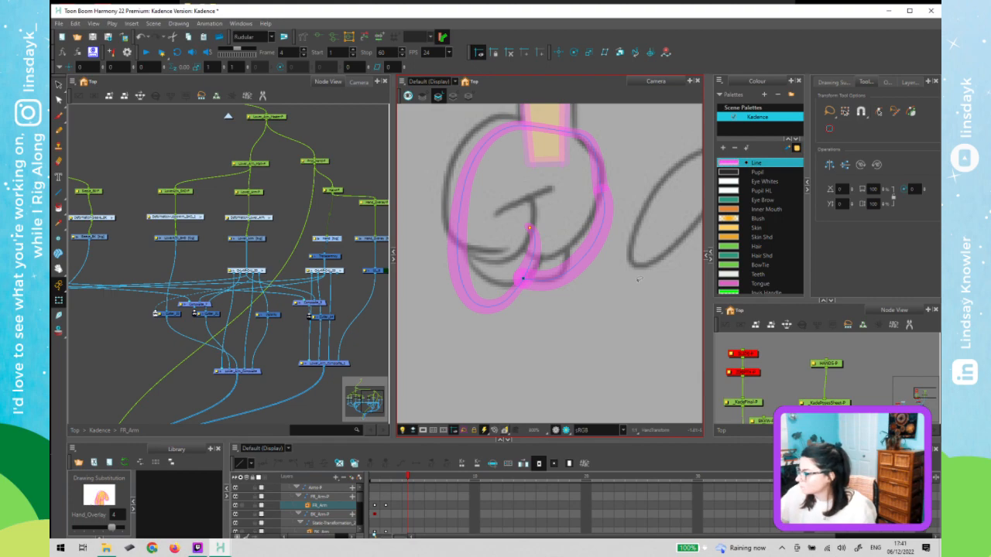
key(alt+s)
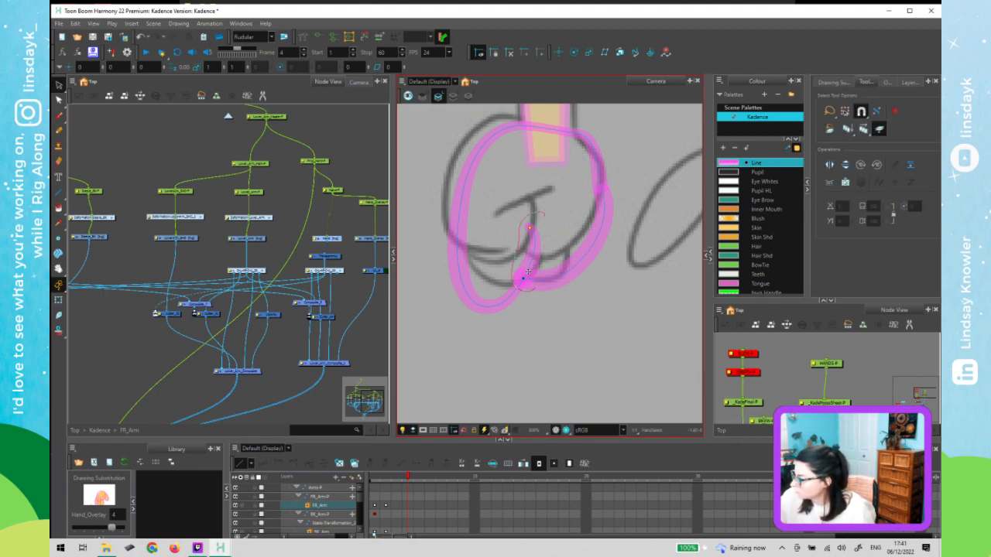
click(541, 260)
key(alt+q)
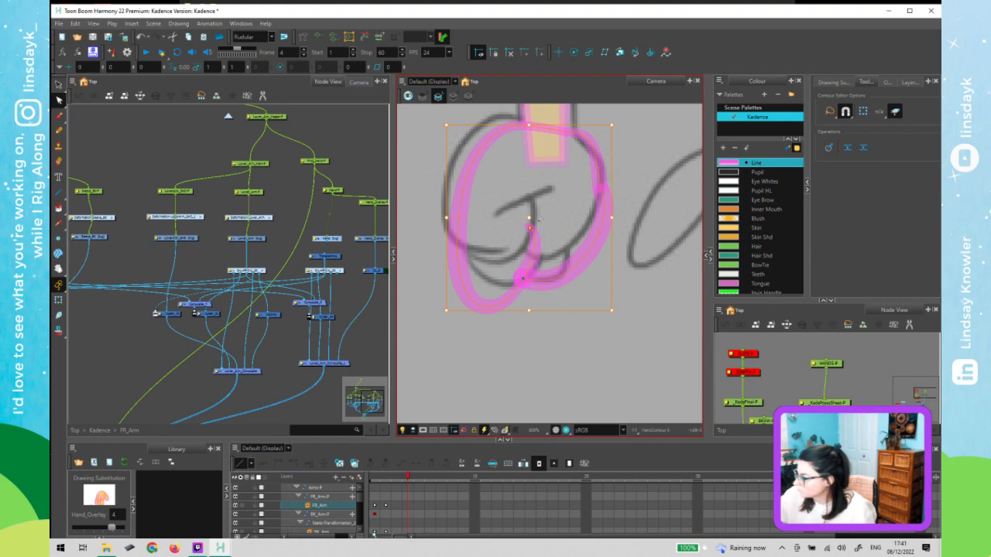
click(534, 232)
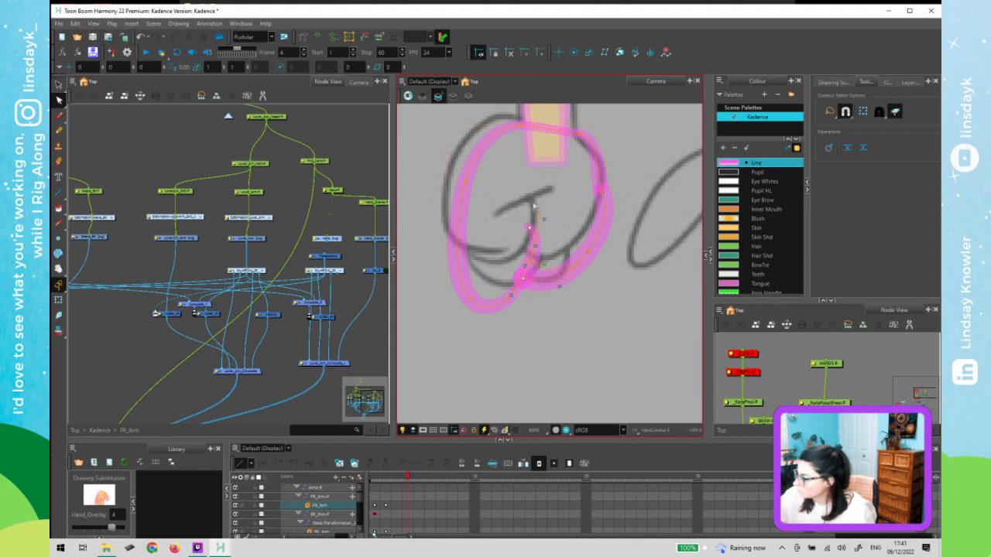
drag(533, 205, 530, 198)
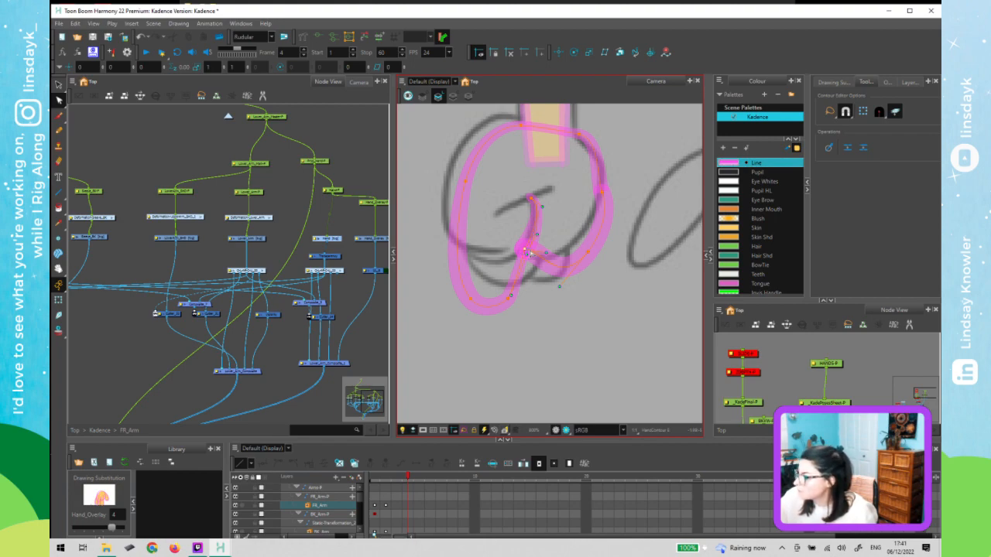
drag(530, 252, 534, 253)
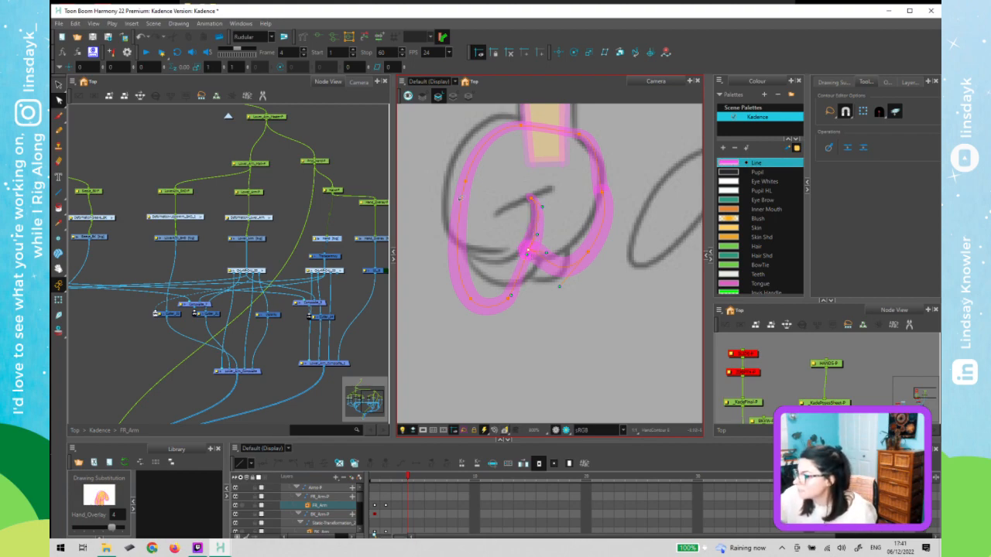
- Reshape the fist outline's outer side, top and upper thumb-side curve to follow the repositioned sketch
mouse_move(460, 199)
mouse_down()
mouse_move(468, 188)
mouse_move(450, 171)
mouse_up()
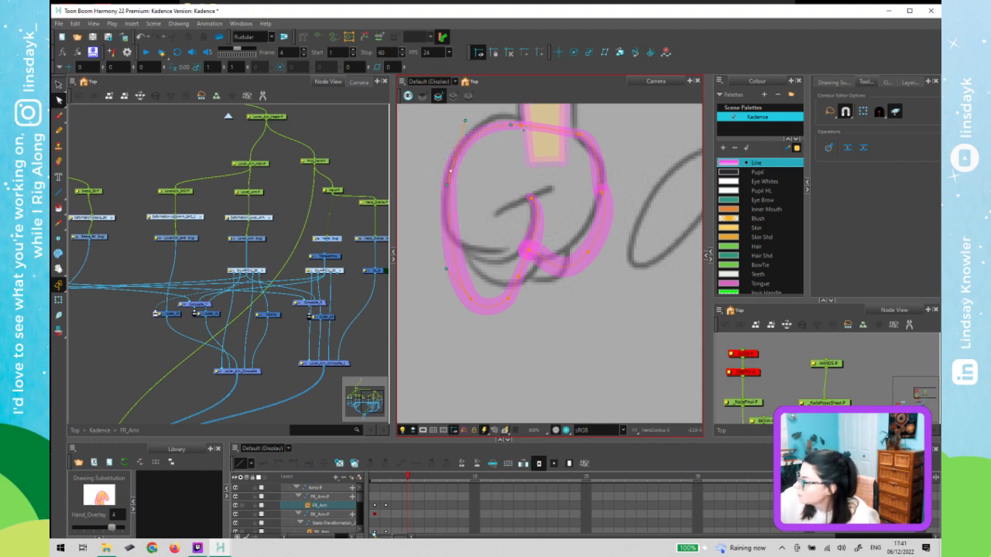
drag(522, 127, 503, 117)
click(579, 134)
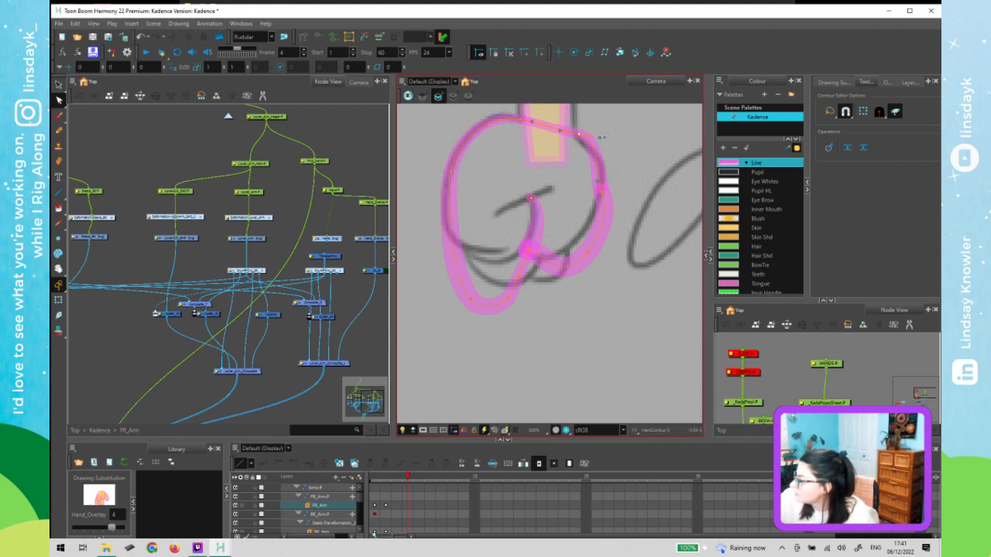
drag(600, 137, 600, 147)
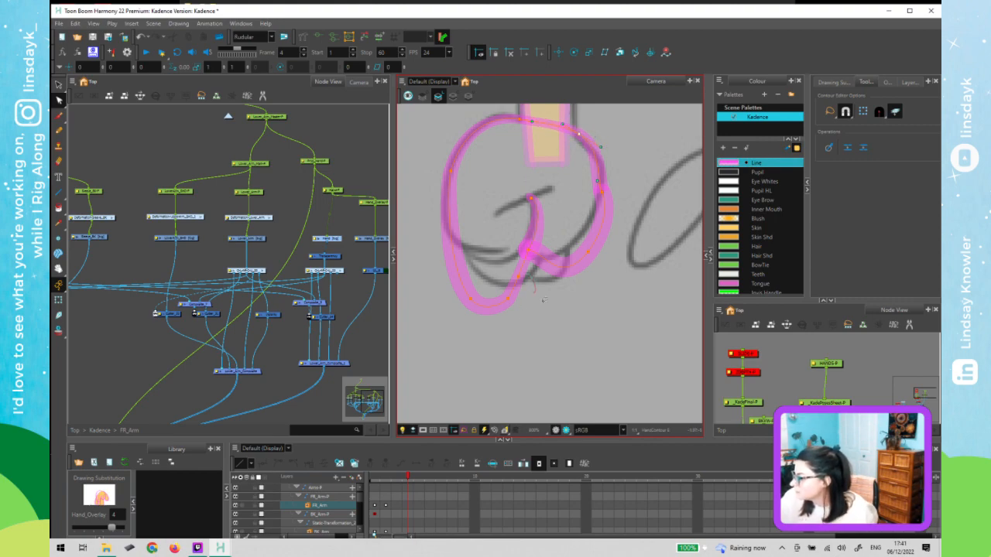
- Delete the extra contour point at the bottom of the fist outline and pull the lower thumb-side curve inward to the sketch
drag(528, 269, 512, 297)
key(Delete)
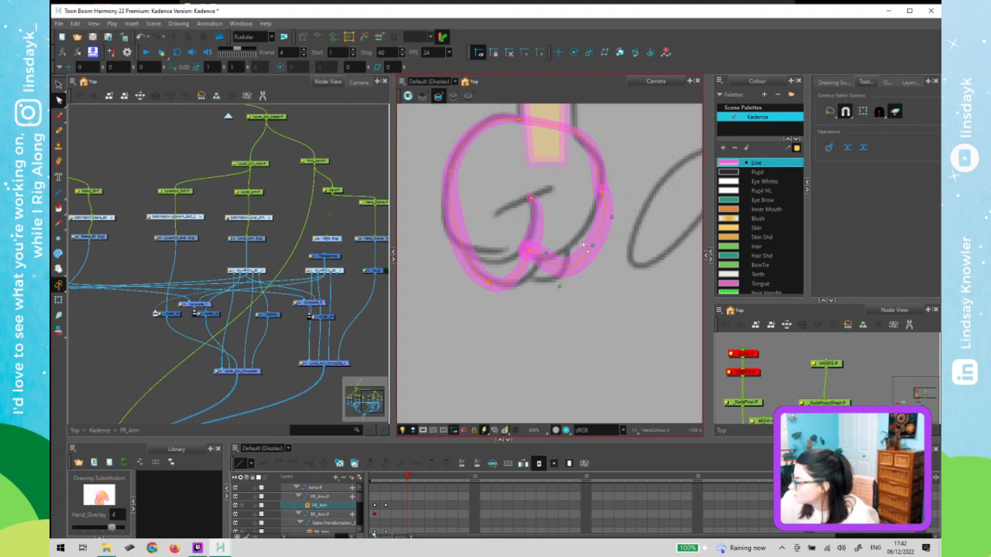
drag(584, 246, 579, 232)
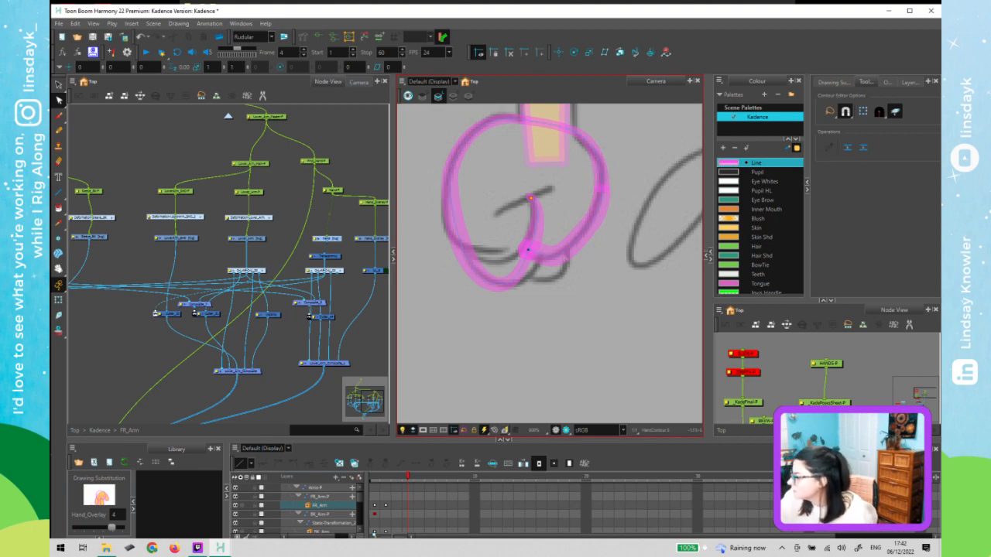
- Refine the junction at the finger line's base by shifting the outline's meeting point slightly toward the thumb side
click(527, 248)
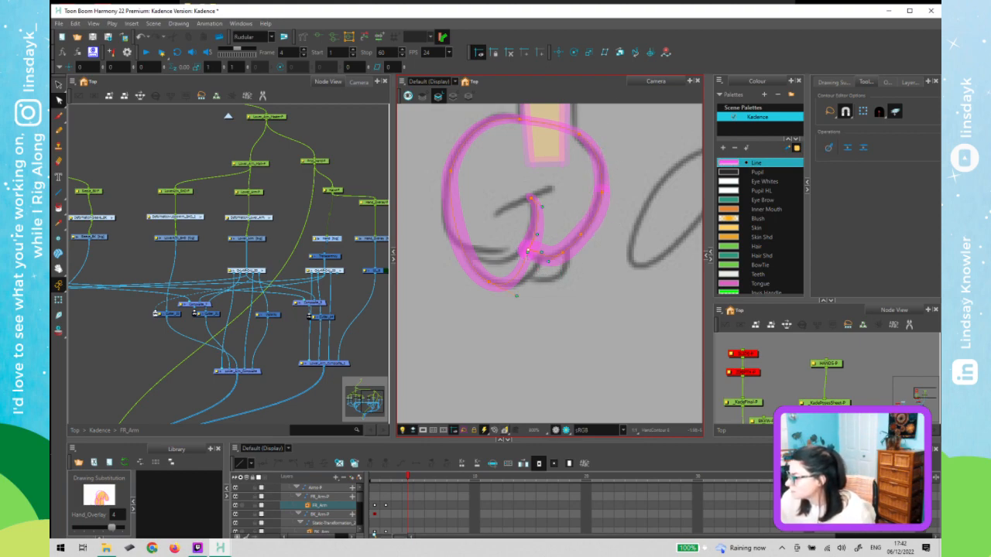
drag(525, 256, 528, 251)
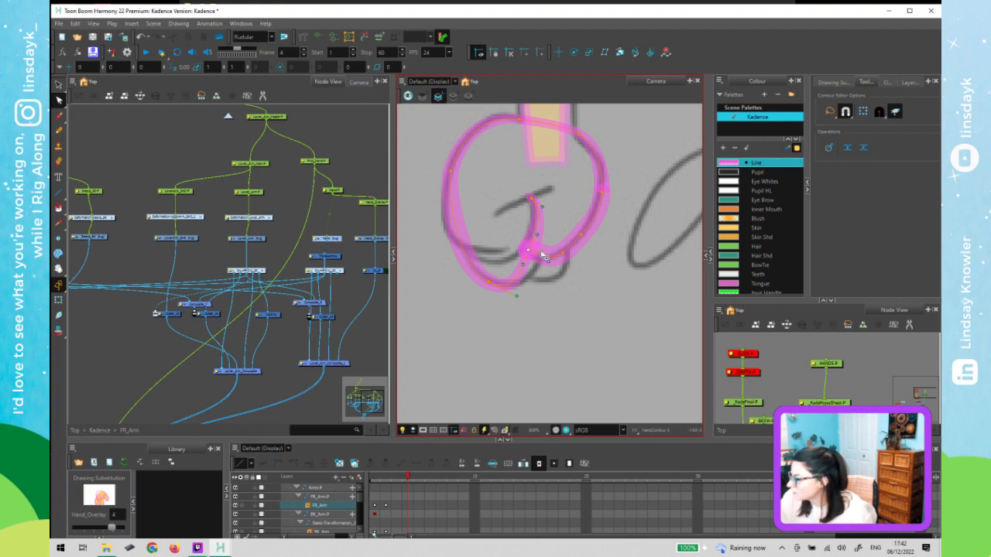
click(535, 236)
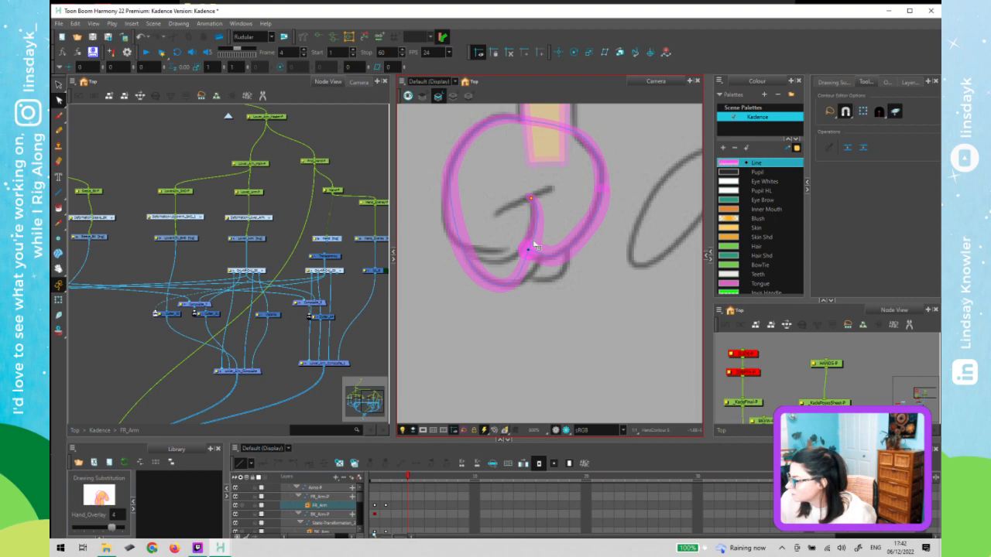
click(534, 245)
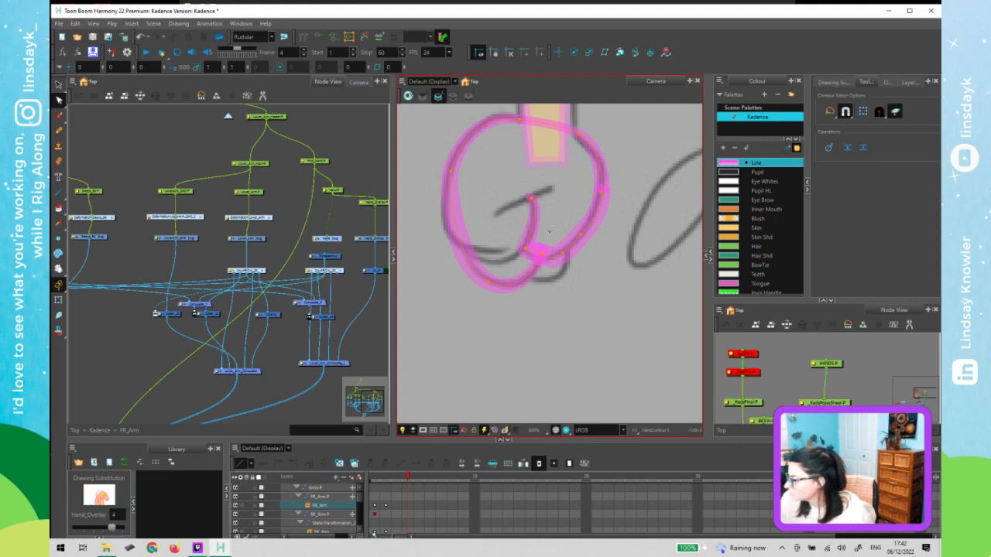
scroll(549, 230, up, 5)
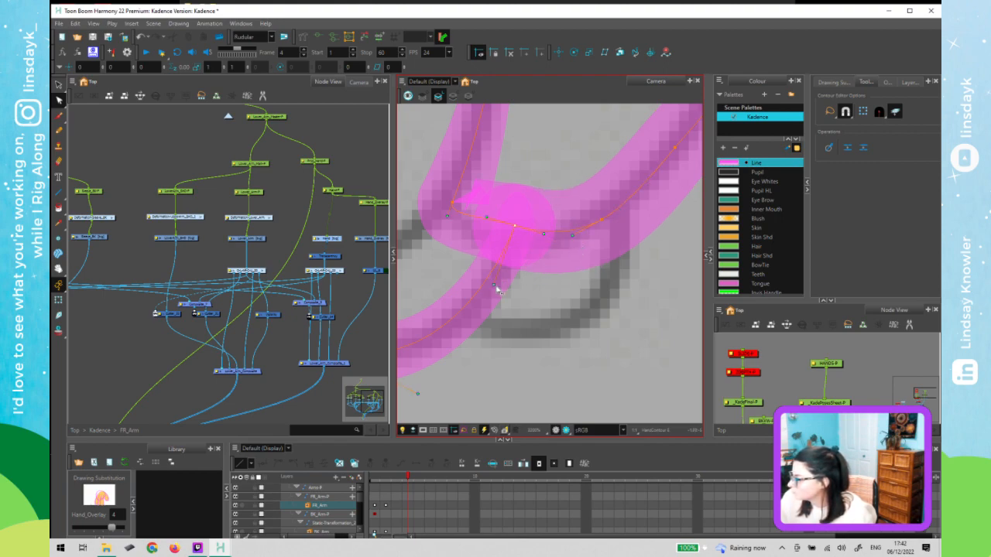
key(2)
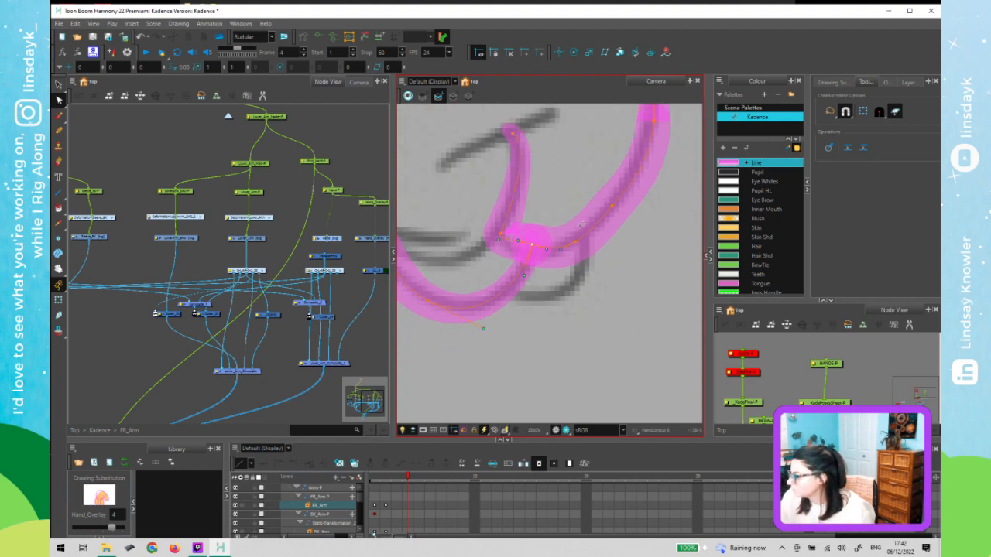
drag(537, 318, 609, 330)
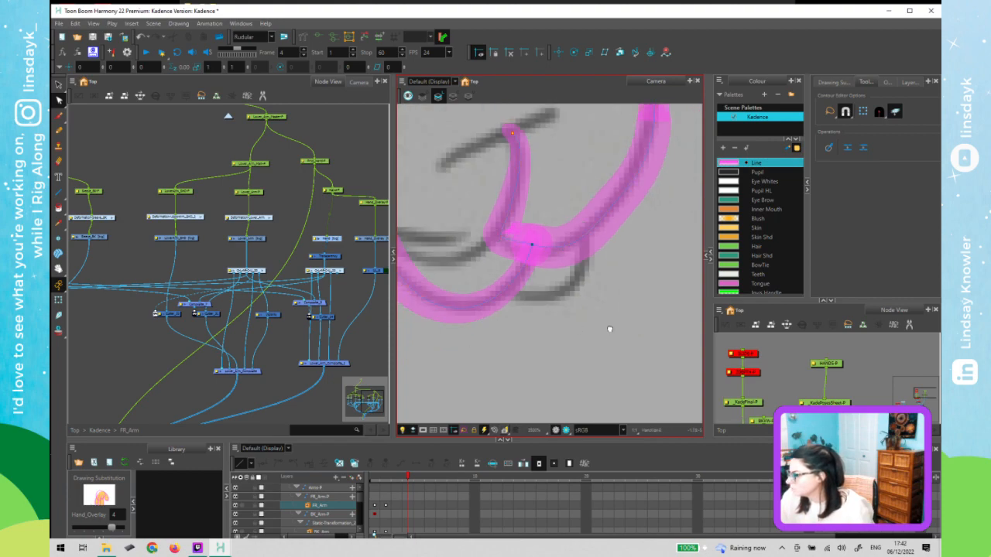
click(573, 247)
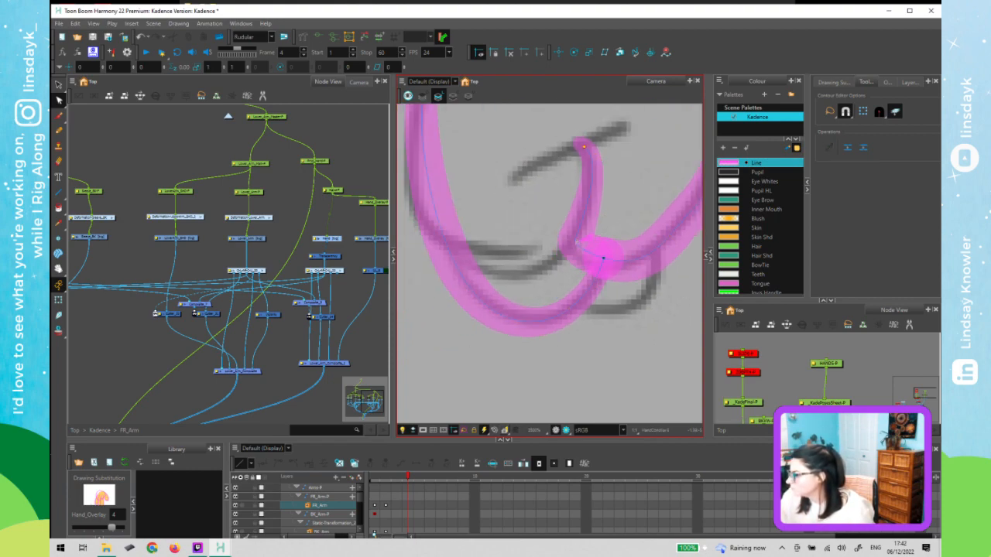
- Move the spare stroke lying below the fist onto the sketched diagonal crease at the finger line's tip and rotate it to match
scroll(631, 263, down, 1)
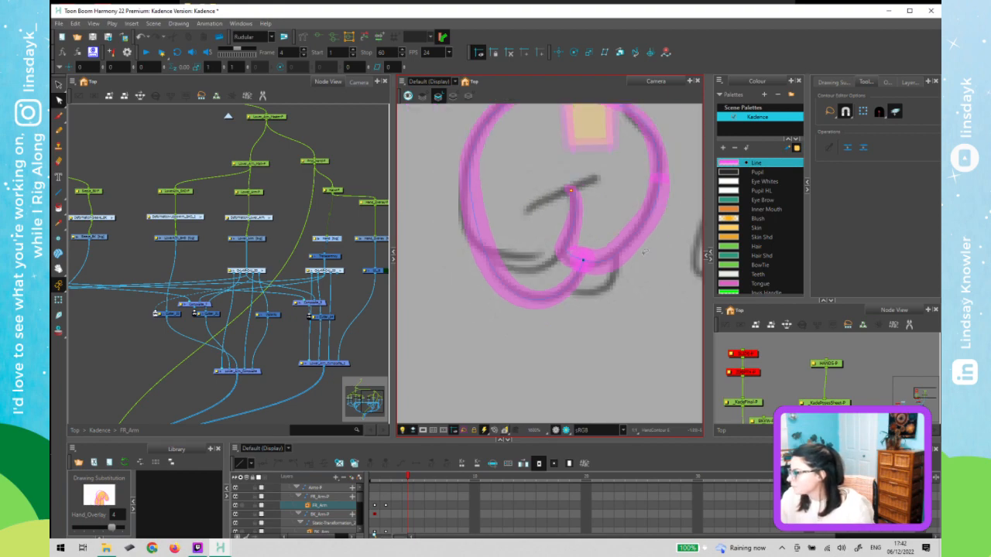
scroll(643, 252, down, 3)
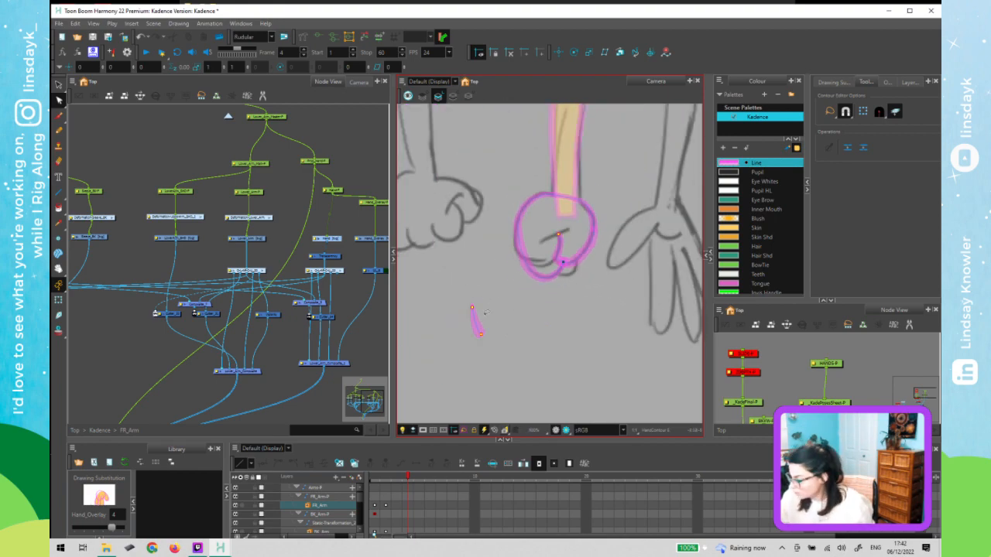
key(alt+s)
scroll(486, 338, up, 2)
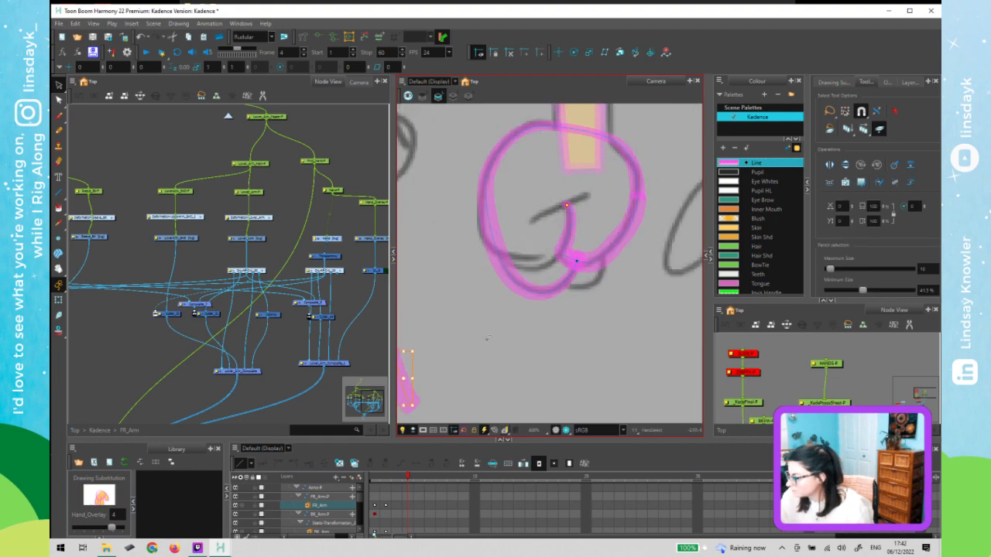
mouse_move(405, 394)
mouse_down()
mouse_move(514, 274)
mouse_move(534, 210)
mouse_move(546, 230)
mouse_up()
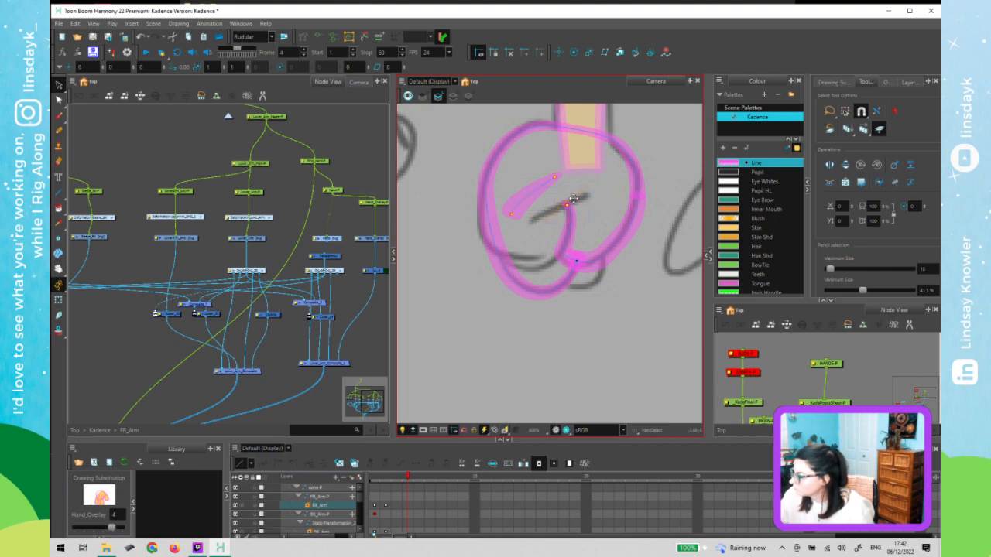
drag(571, 199, 589, 194)
- Align both ends and the curve of the diagonal crease stroke with the sketch using the Contour Editor
key(alt+q)
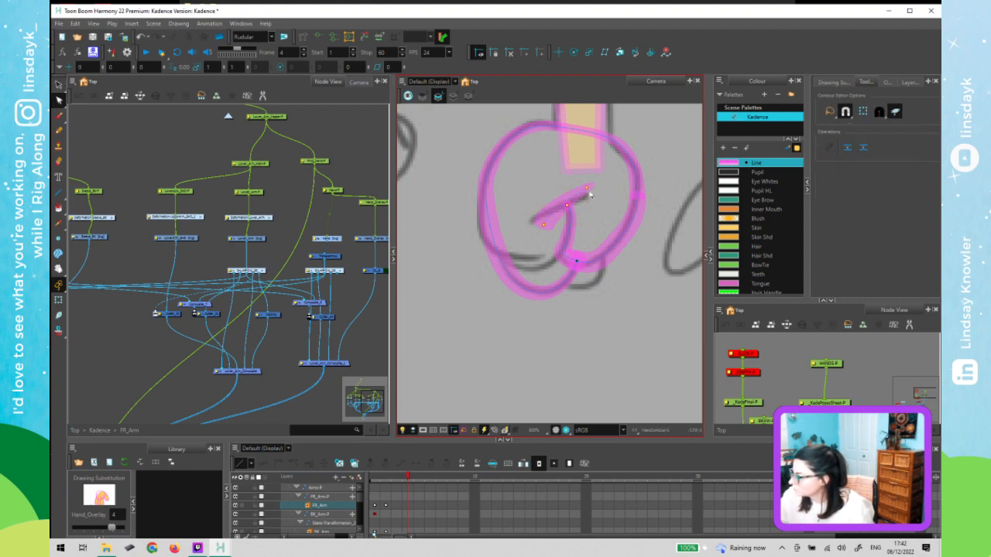
drag(587, 187, 586, 193)
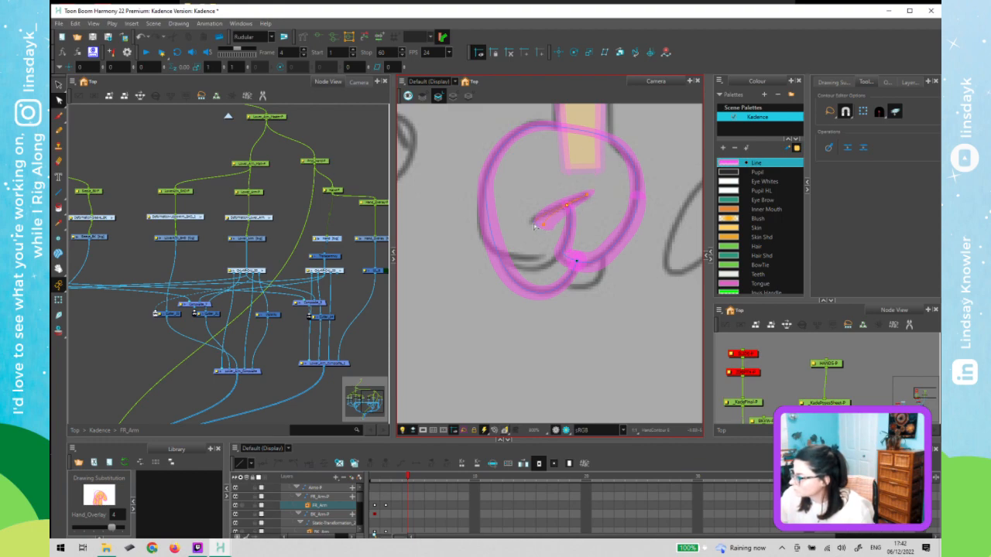
drag(543, 225, 532, 222)
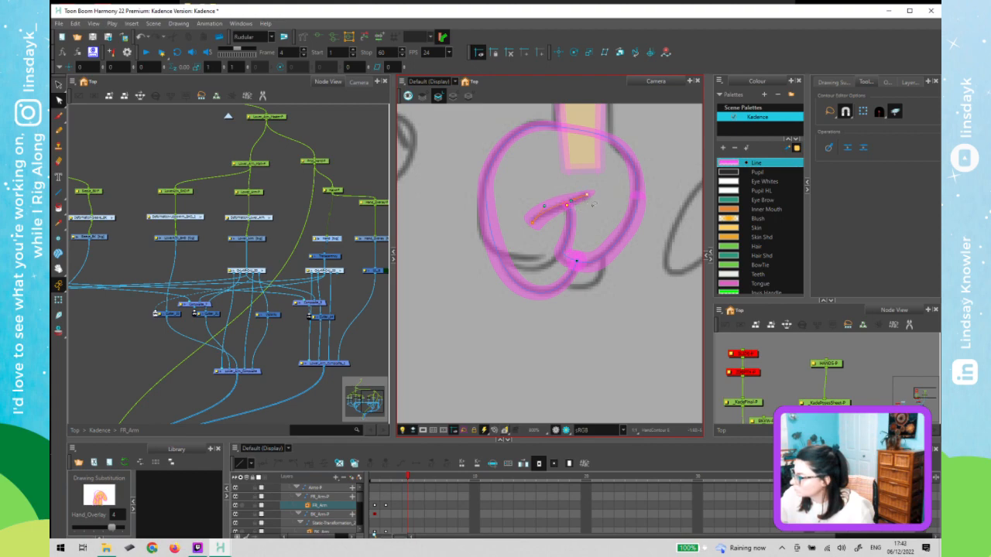
click(547, 214)
click(567, 205)
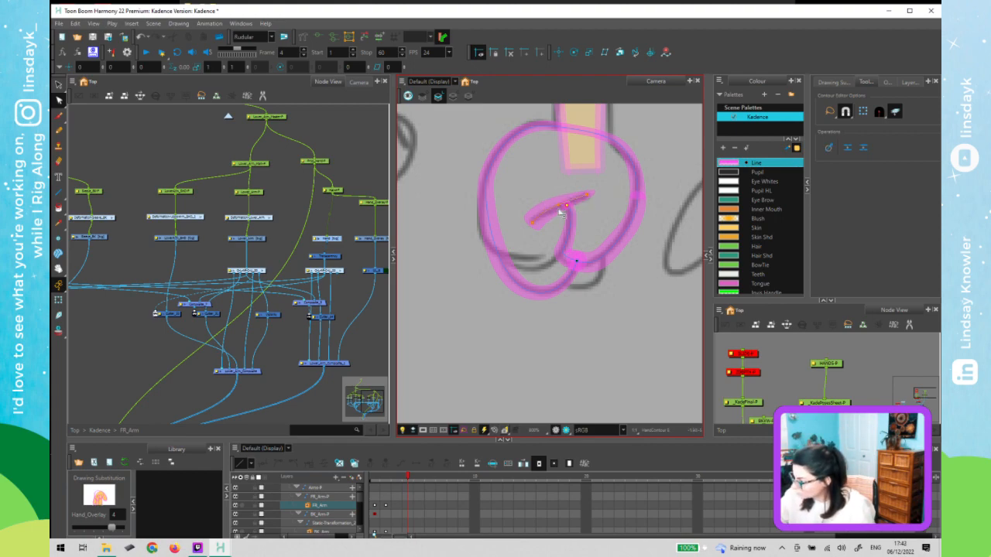
- Thin the lower end of the diagonal crease stroke using the Pencil Editor
key(alt+w)
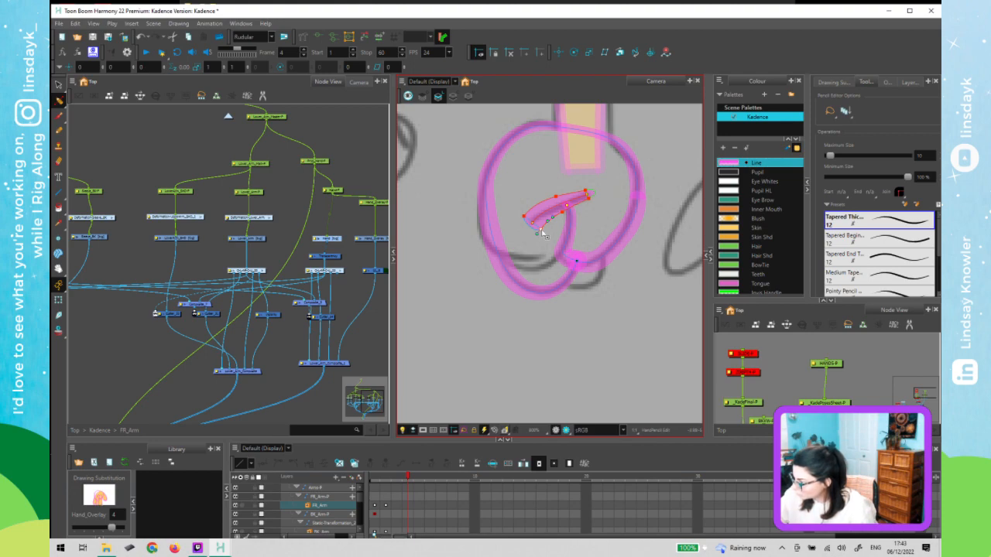
drag(541, 230, 535, 225)
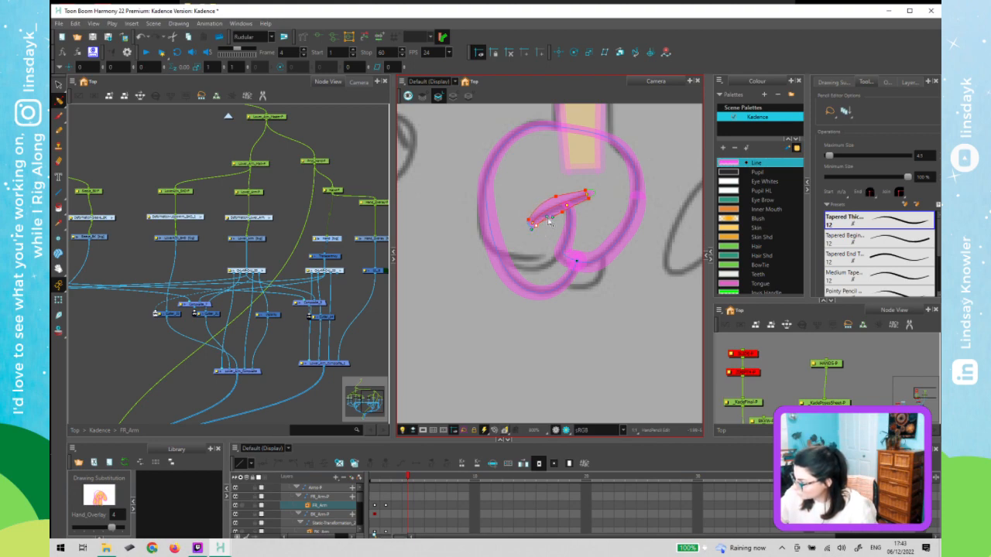
click(564, 228)
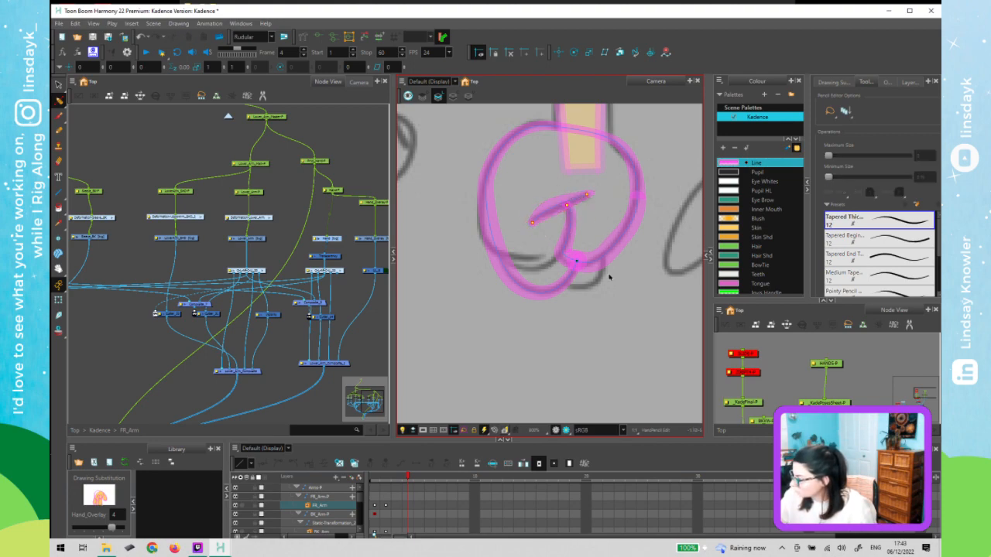
- Duplicate the diagonal crease stroke and place the copy just below the fist, near the sketched small fingertip
key(alt+s)
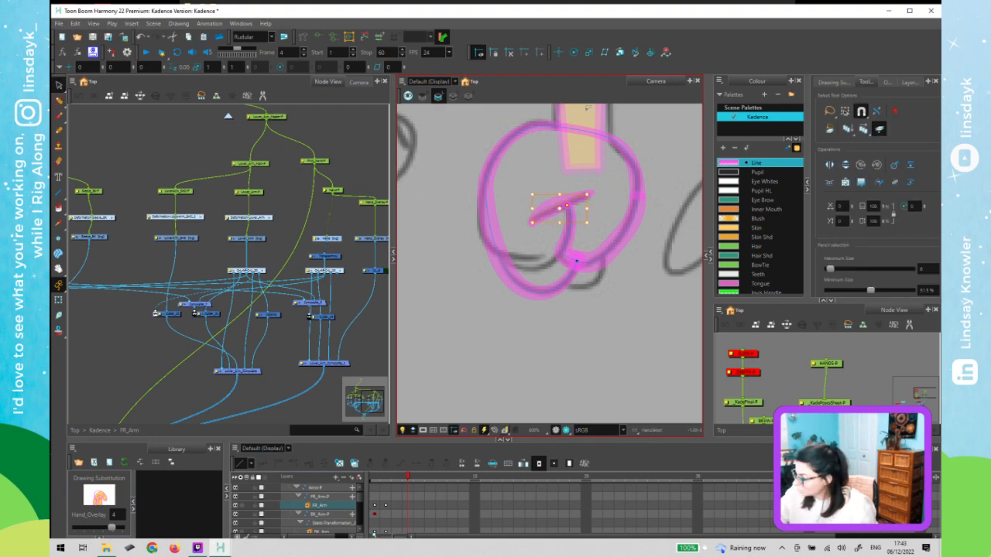
drag(576, 203, 617, 328)
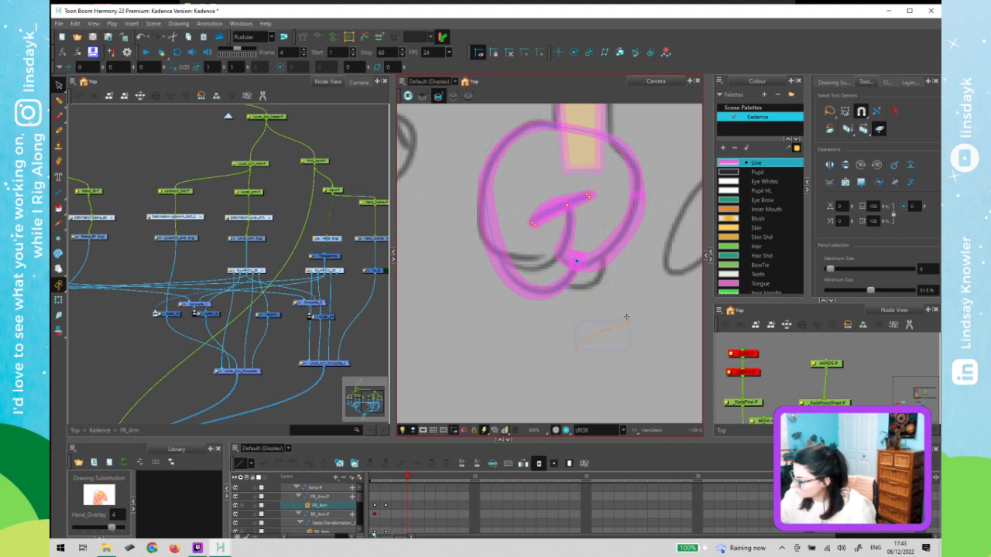
drag(520, 374, 520, 372)
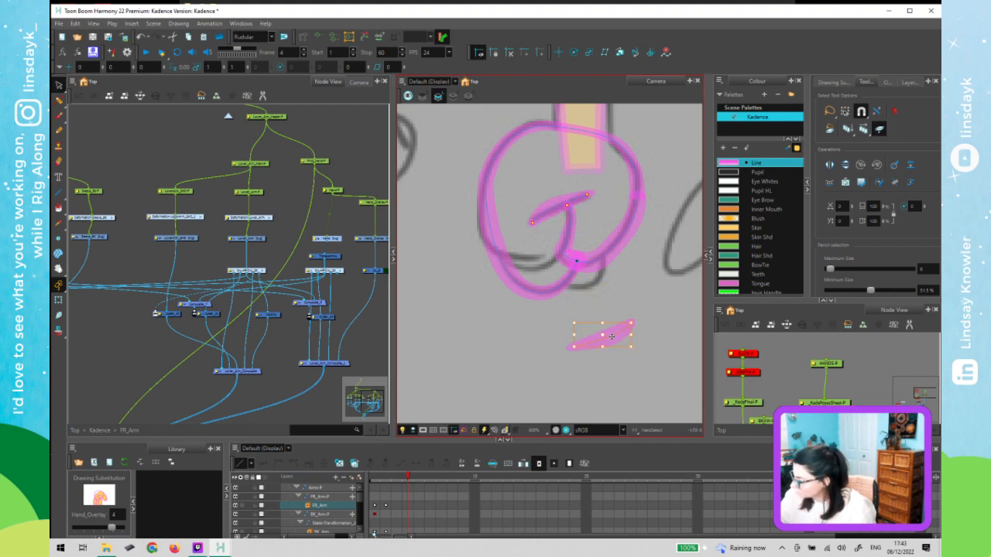
mouse_move(630, 324)
mouse_down()
mouse_move(600, 296)
mouse_move(618, 283)
mouse_up()
- Reshape the copied stroke with the Contour Editor so its ends and curve follow the sketched small fingertip under the fist
key(alt+q)
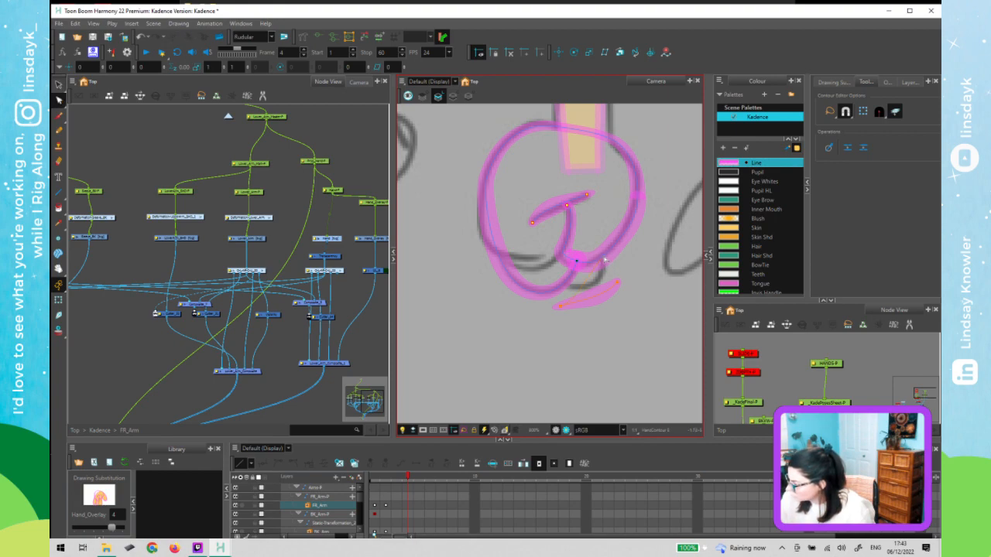
drag(617, 282, 603, 257)
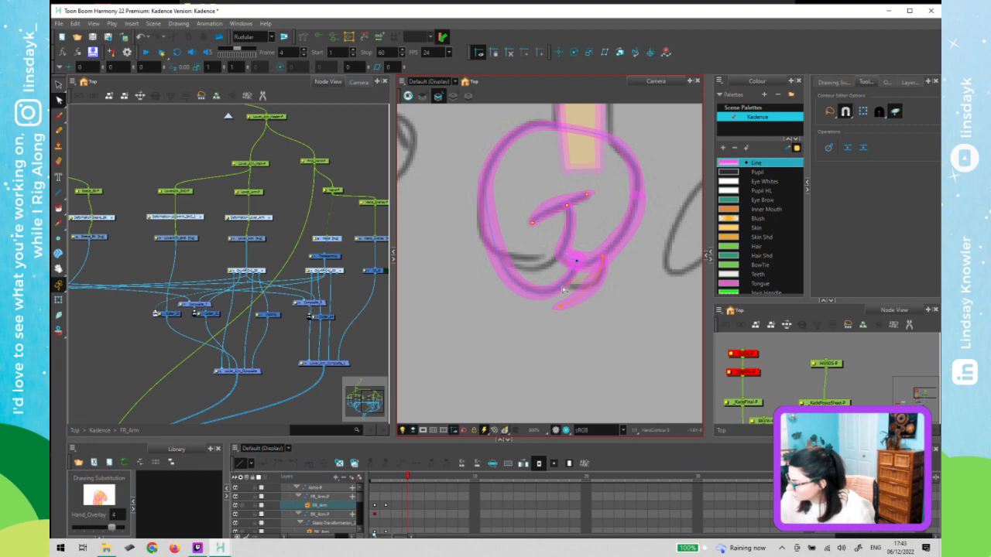
mouse_move(562, 292)
mouse_down()
mouse_move(587, 298)
mouse_move(585, 284)
mouse_move(609, 281)
mouse_up()
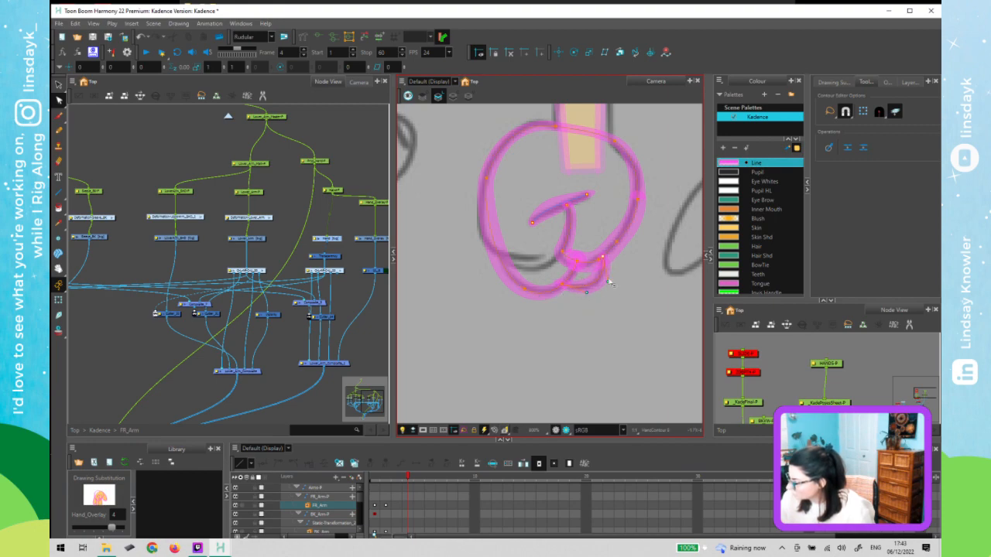
click(596, 289)
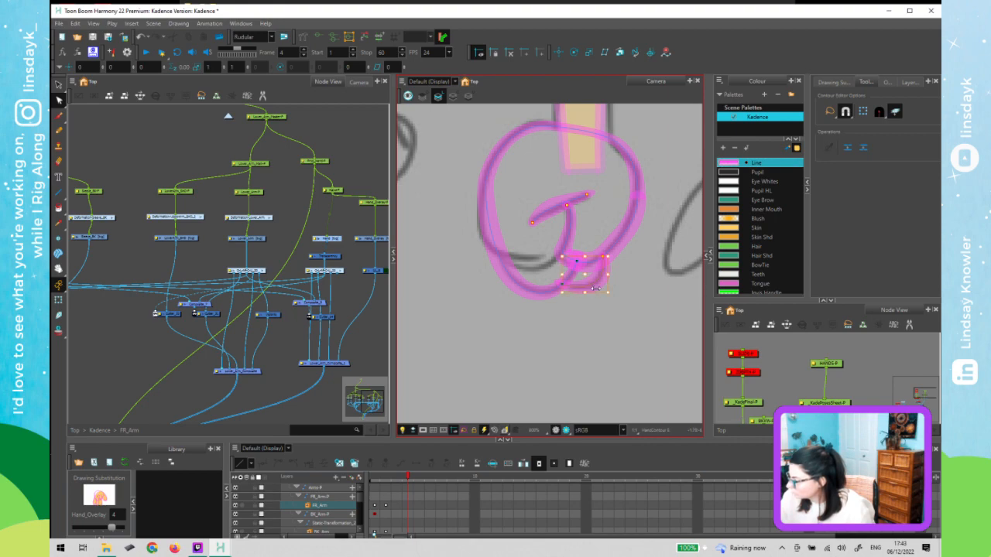
- Adjust the line thickness at the thumb-side end of the small fingertip stroke using the Pencil Editor
key(alt+s)
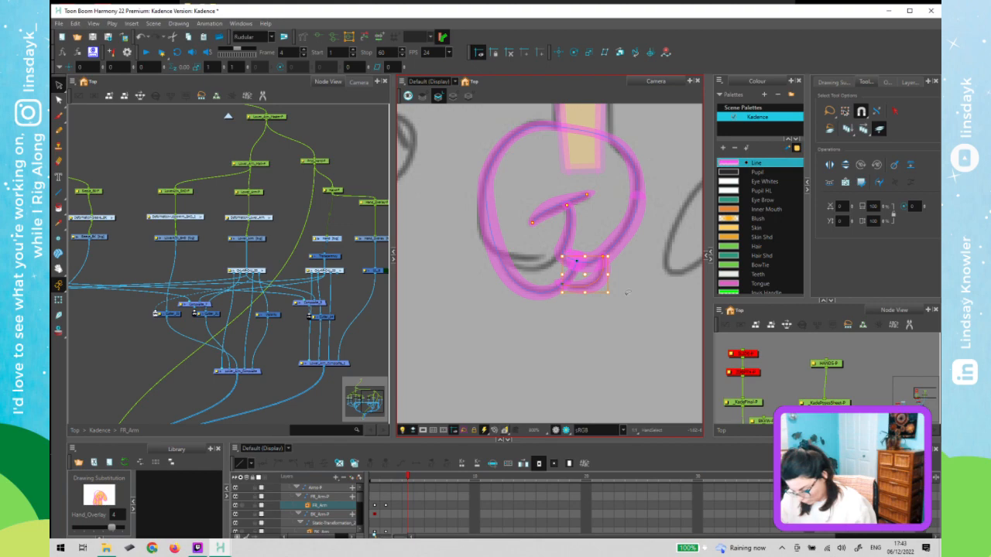
key(alt+shift+q)
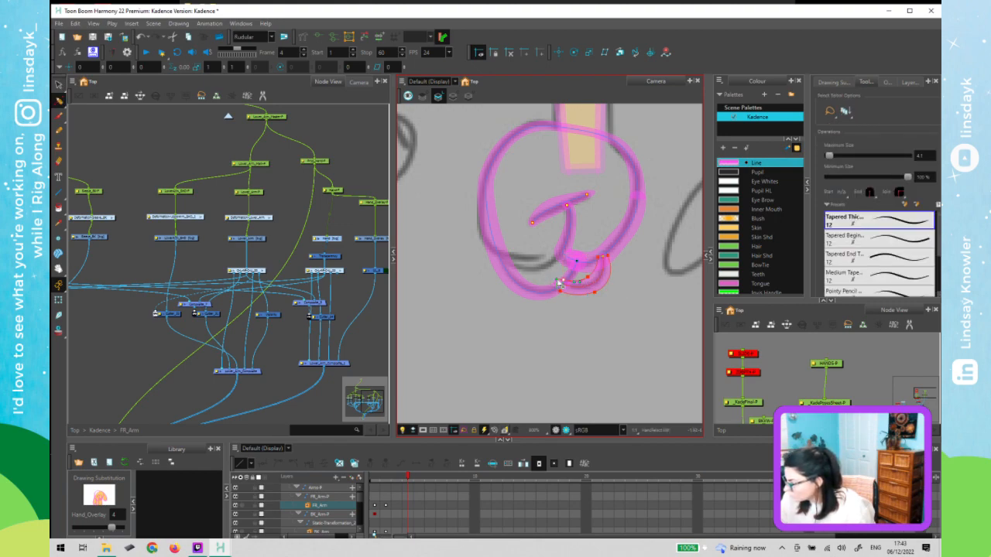
click(564, 281)
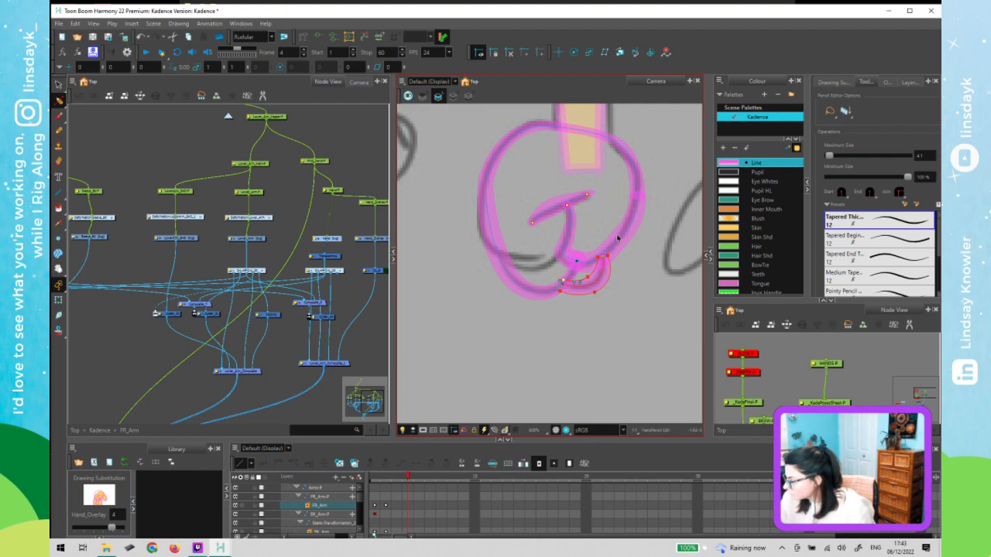
click(596, 285)
- Duplicate the small fingertip stroke, rotate the copy, and place it over the sketched curve across the fist's lower left
key(alt+s)
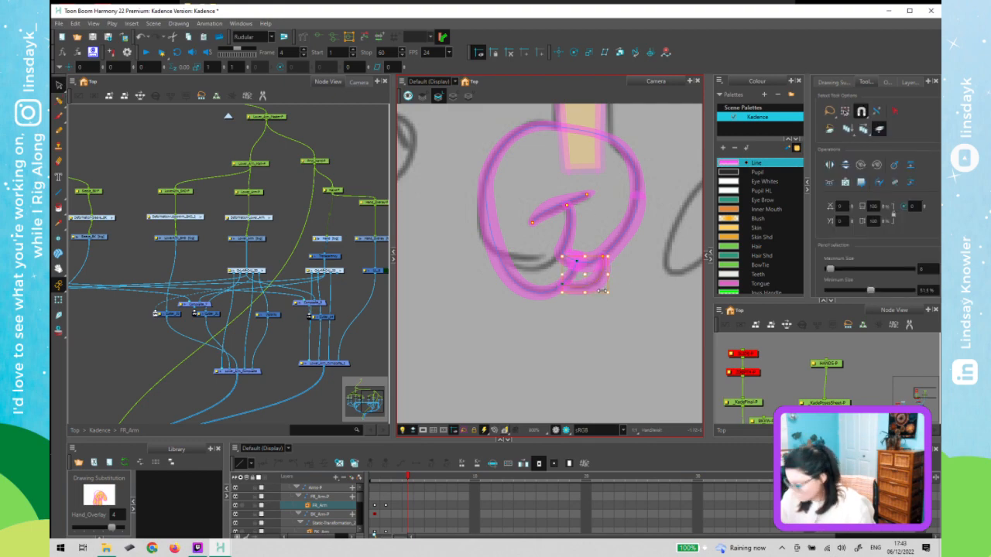
drag(601, 286, 614, 318)
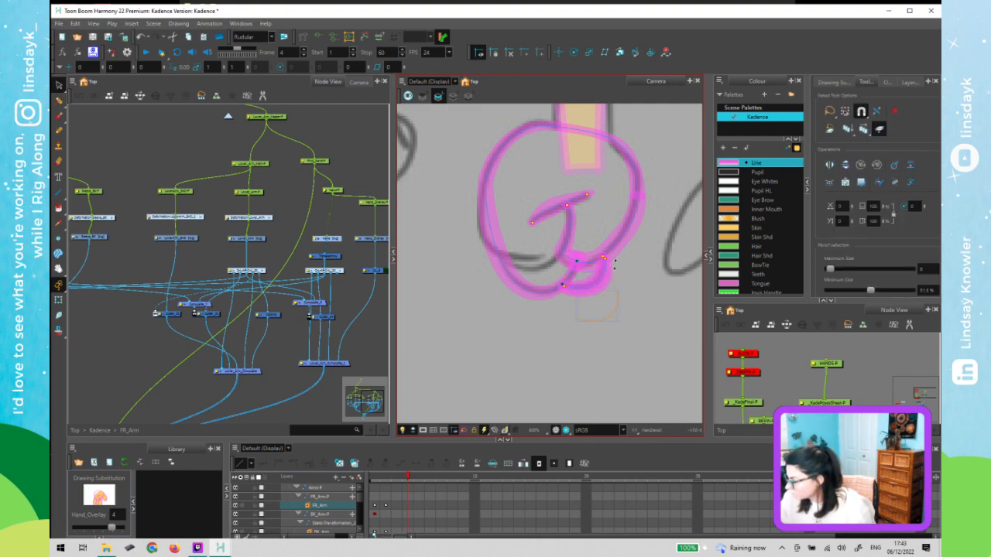
mouse_move(615, 263)
mouse_down()
mouse_move(626, 283)
mouse_move(623, 313)
mouse_up()
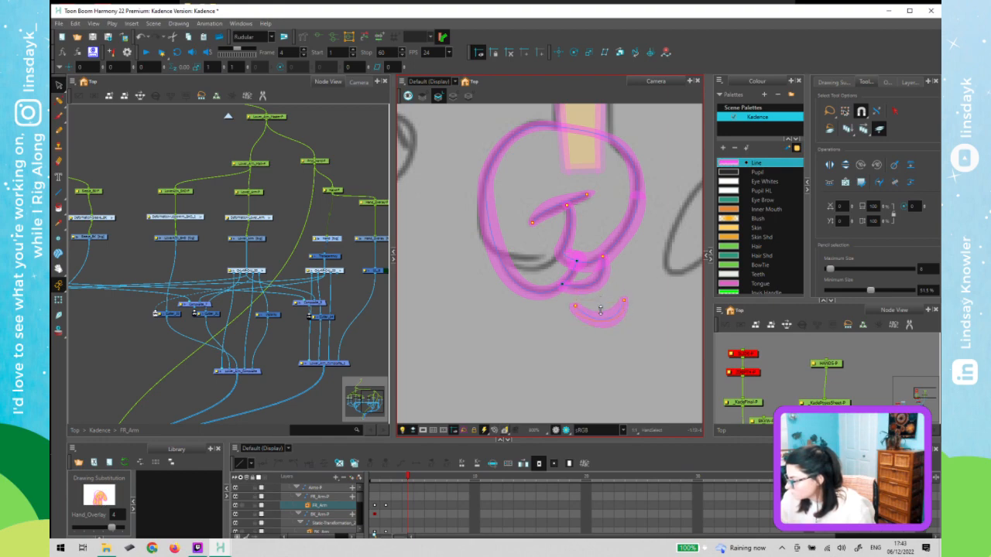
click(599, 310)
drag(616, 318, 551, 262)
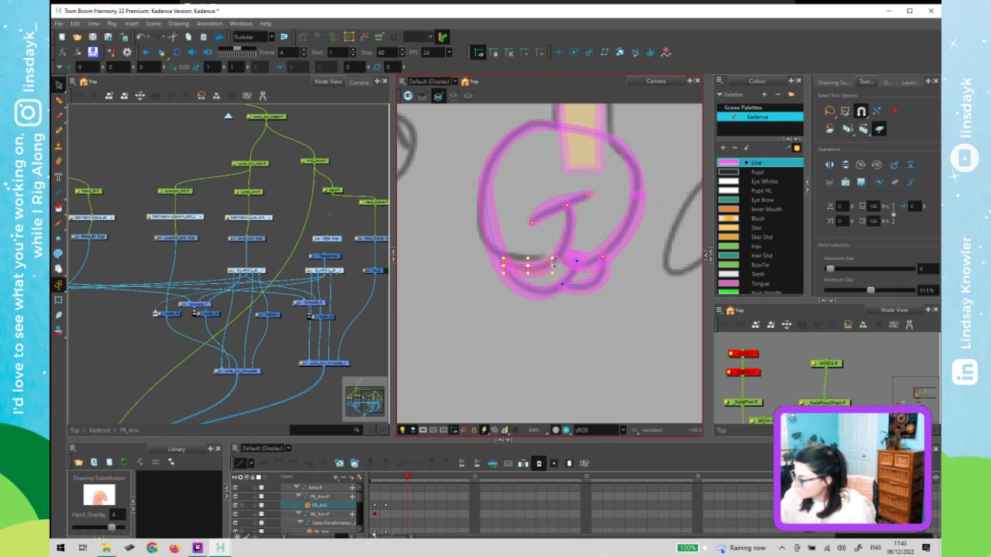
- Attach the ends of the copied curve to the fist's left outline and the finger line using the Contour Editor
key(alt+q)
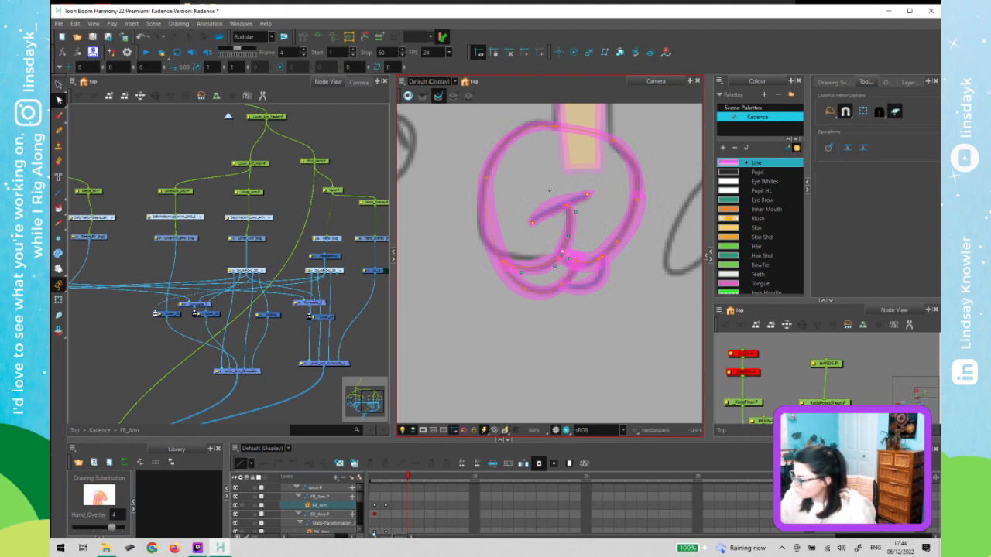
drag(504, 264, 501, 261)
click(590, 244)
- Reshape the fist's lower-left outline with its curve handles so it follows the sketch around the new curve's junction
scroll(599, 297, down, 2)
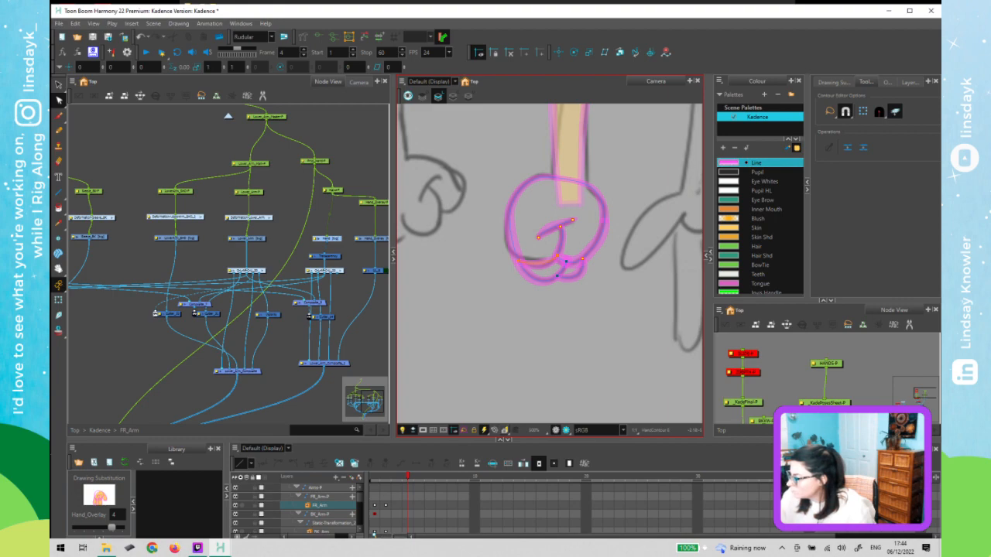
click(534, 260)
scroll(556, 277, up, 3)
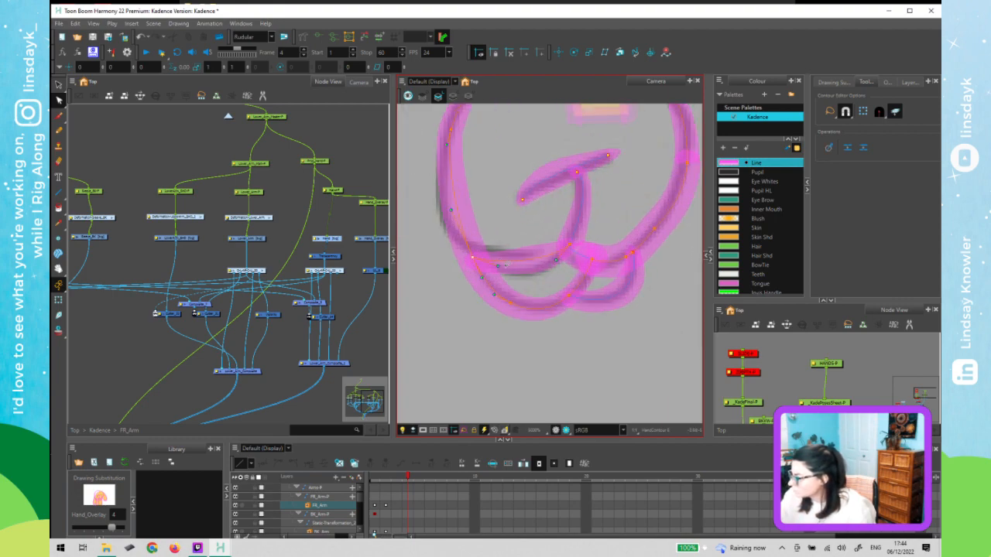
drag(501, 270, 510, 275)
mouse_move(462, 220)
mouse_down()
mouse_move(429, 223)
mouse_move(449, 221)
mouse_up()
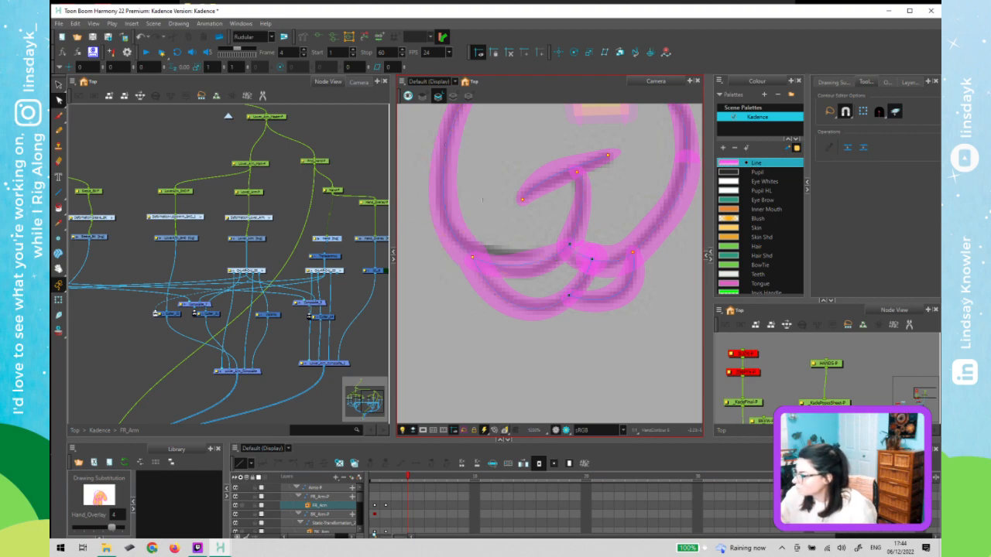
scroll(536, 313, down, 3)
drag(515, 264, 486, 301)
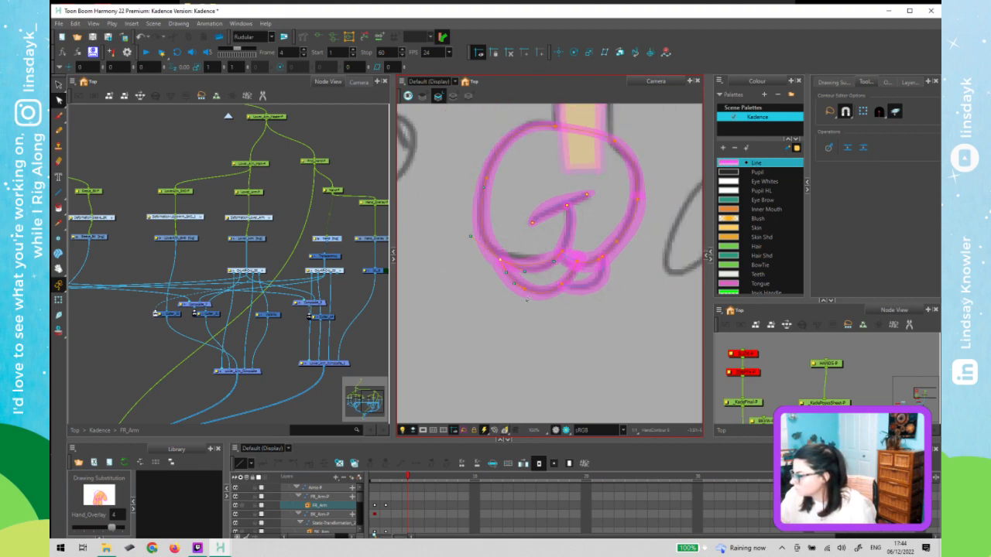
- Refine the rounded bottom contour of the fist and the lower-left curve to match the sketch
click(541, 292)
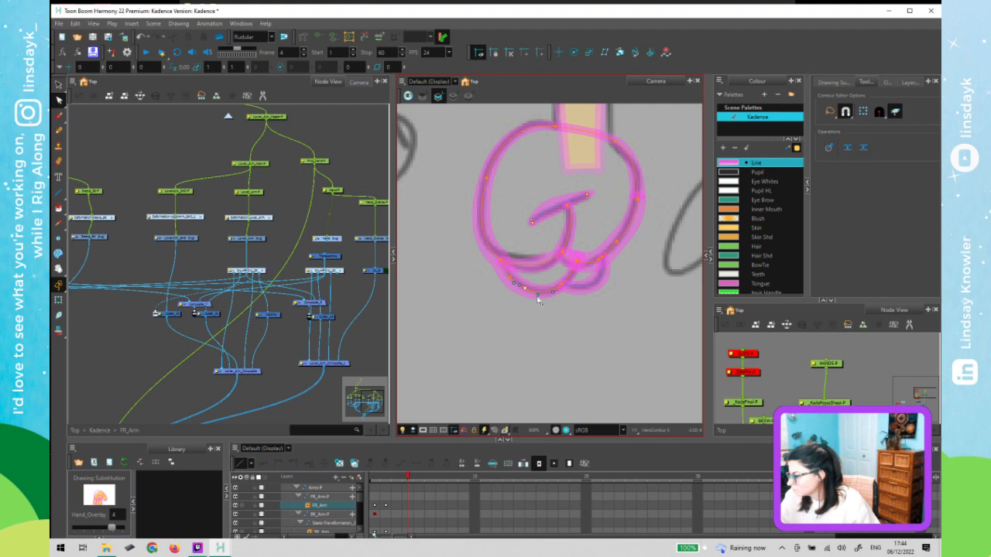
drag(508, 273, 527, 258)
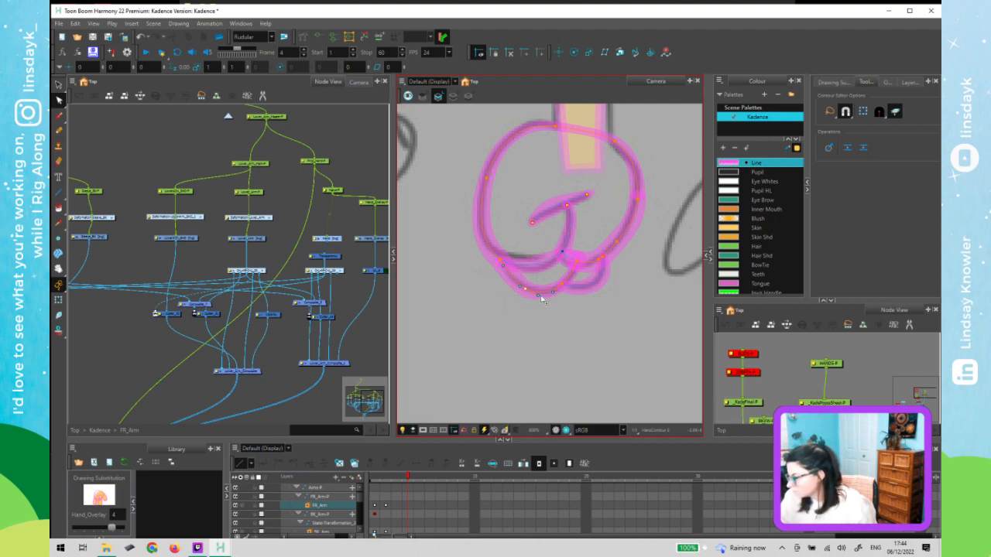
click(570, 323)
key(1)
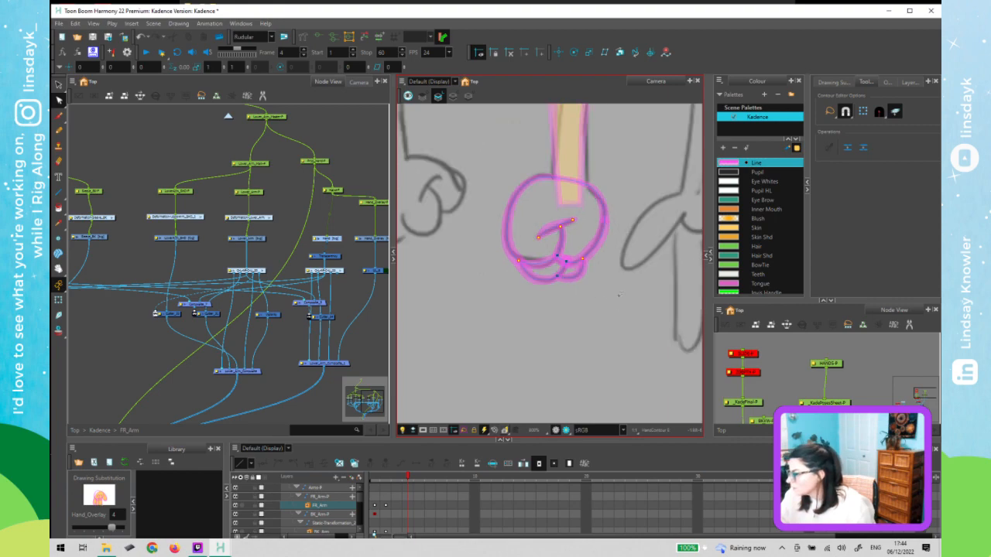
- Select the contour points along the lower part of the fist and nudge them downward to lengthen the hand
mouse_move(597, 285)
mouse_down()
mouse_move(543, 297)
mouse_move(599, 288)
mouse_up()
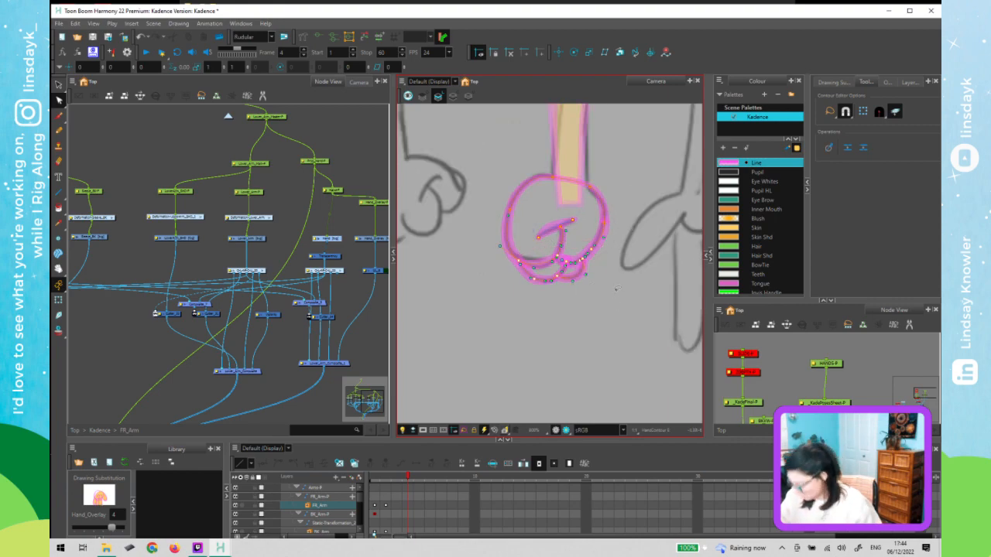
key(Down)
key(Down)
key(Down)
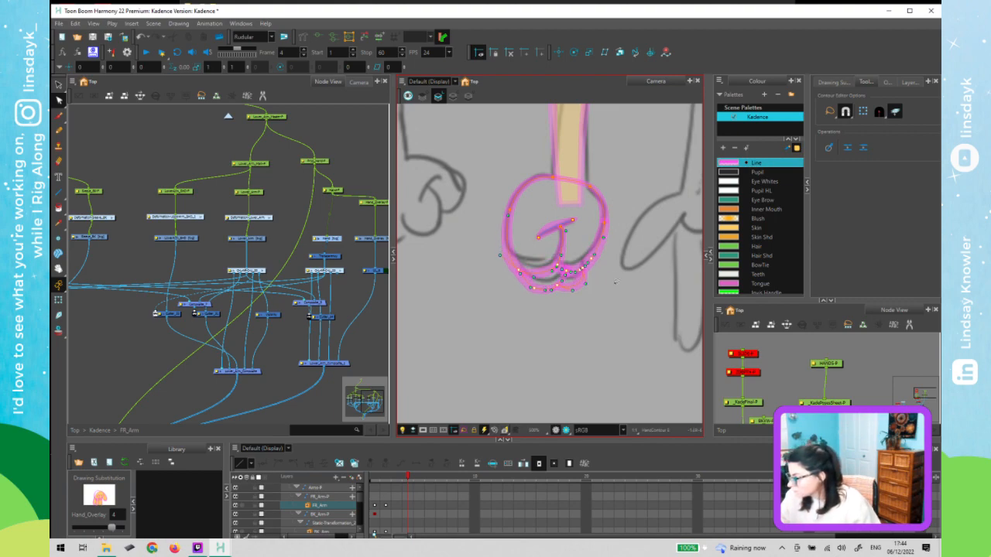
- Nudge the contour points on the fist's left side outward to widen the outline
mouse_move(551, 296)
mouse_down()
mouse_move(516, 256)
mouse_move(556, 280)
mouse_move(556, 294)
mouse_up()
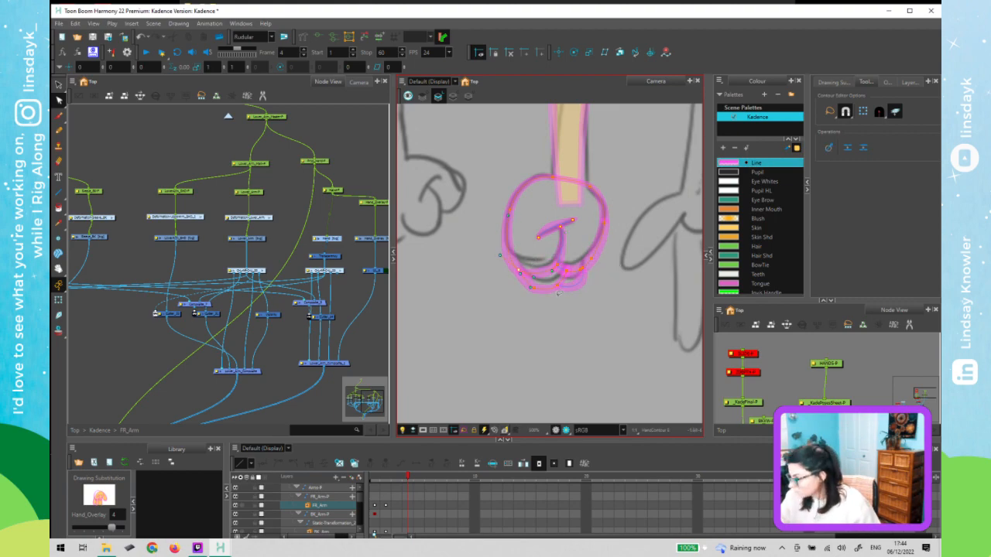
key(Left)
drag(520, 198, 526, 213)
key(Left)
key(Left)
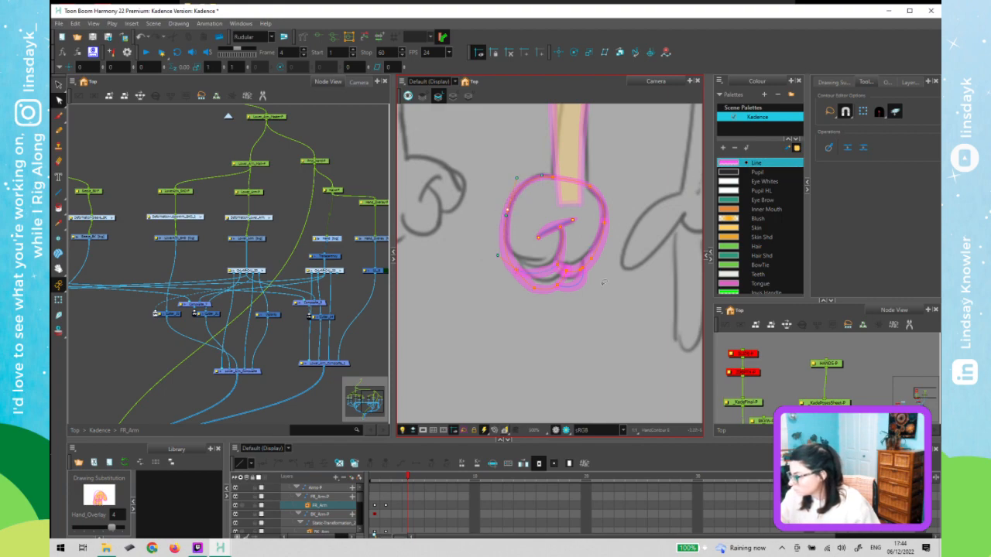
- Flip between frames 3 and 4 to compare the fist's size and position with the previous hand pose
key(comma)
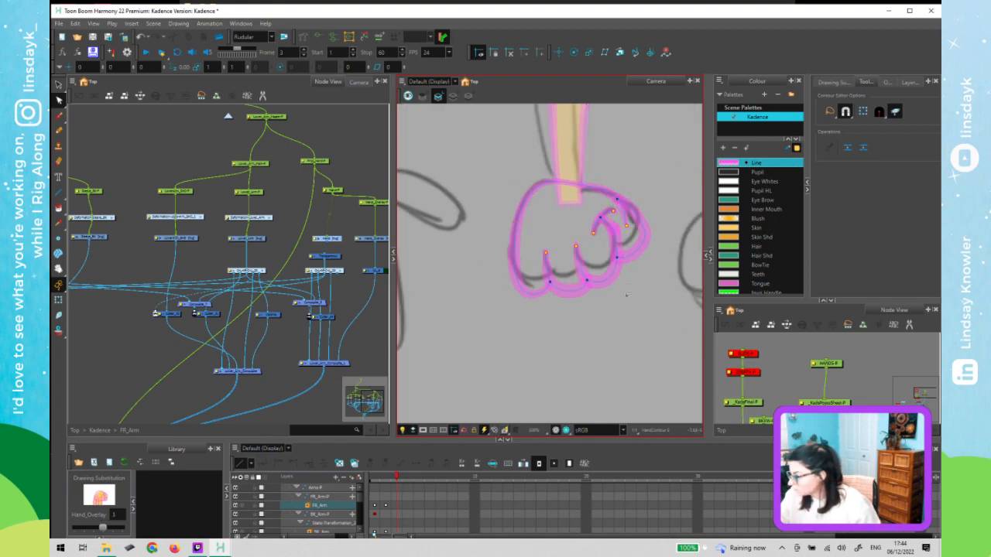
key(period)
key(comma)
key(period)
key(comma)
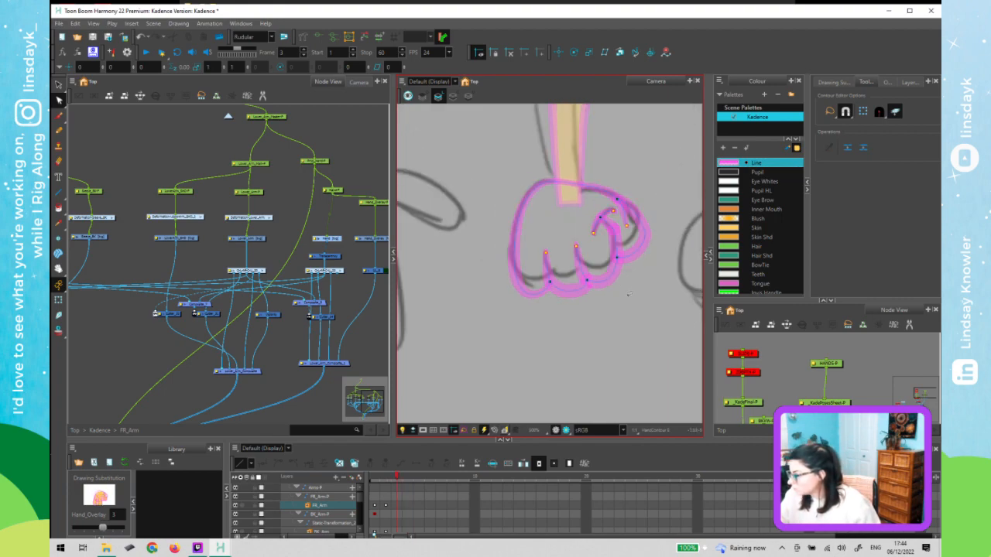
key(period)
key(comma)
key(period)
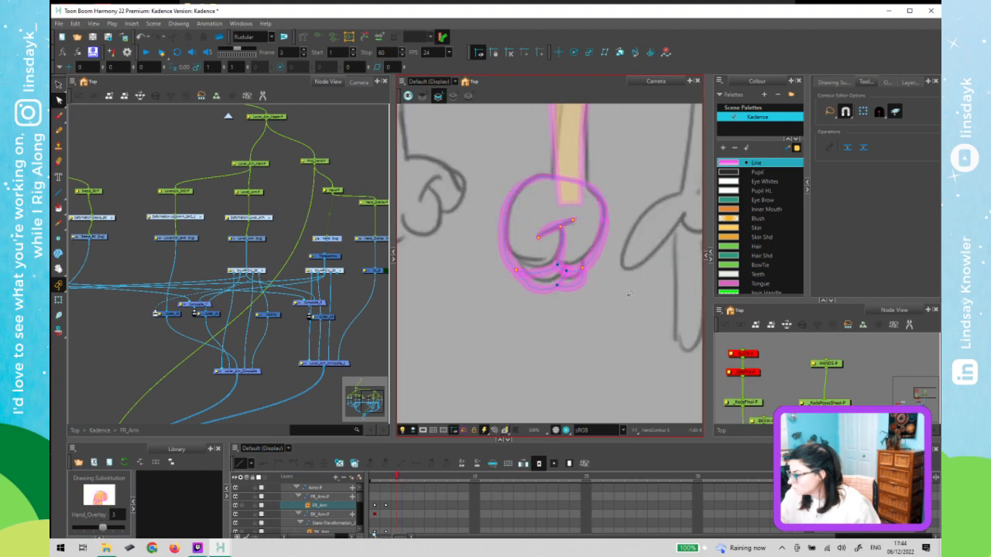
key(comma)
key(period)
key(comma)
key(period)
key(period)
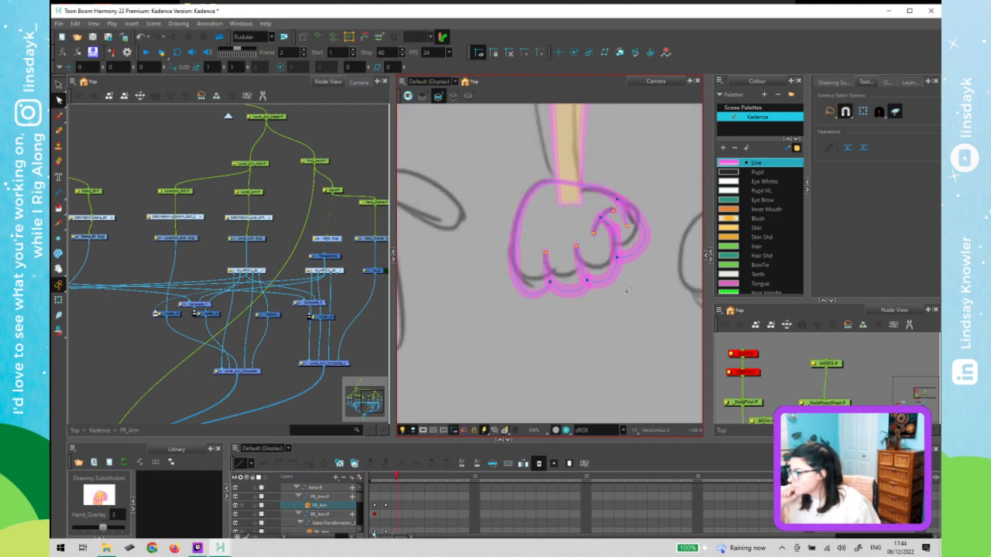
key(comma)
key(period)
key(comma)
key(period)
key(comma)
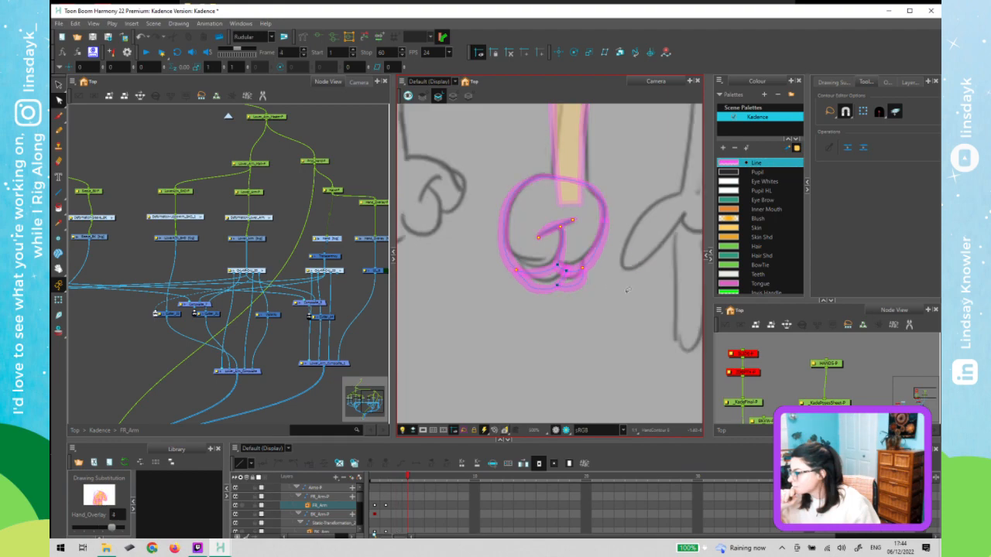
key(period)
key(comma)
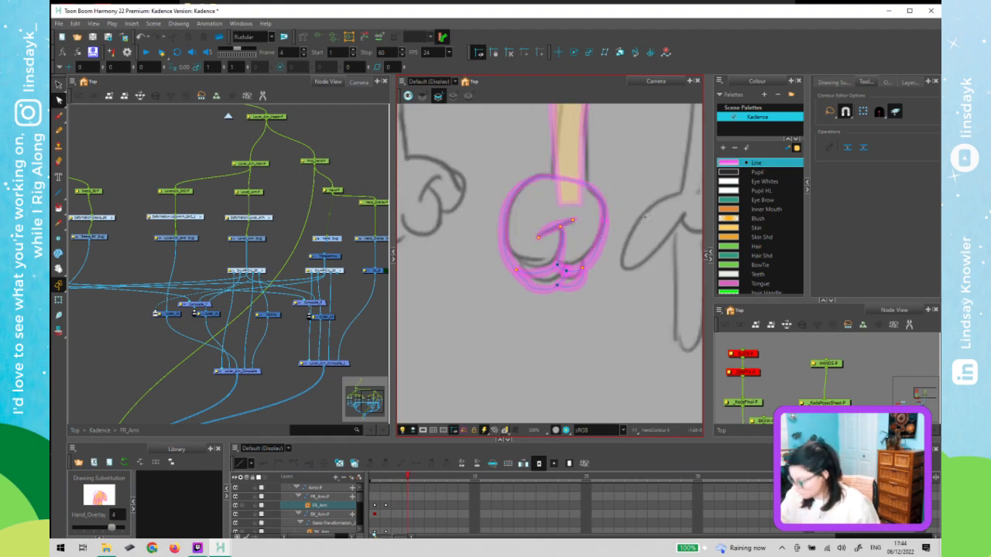
- Check the open-hand sketch on frame 5 and return to the open-hand drawing on frame 2
key(period)
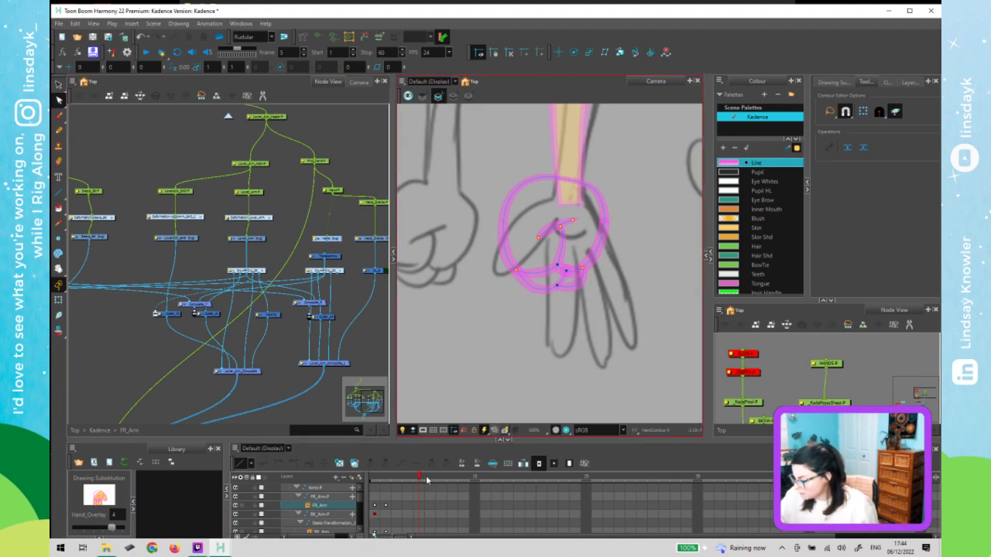
key(comma)
key(period)
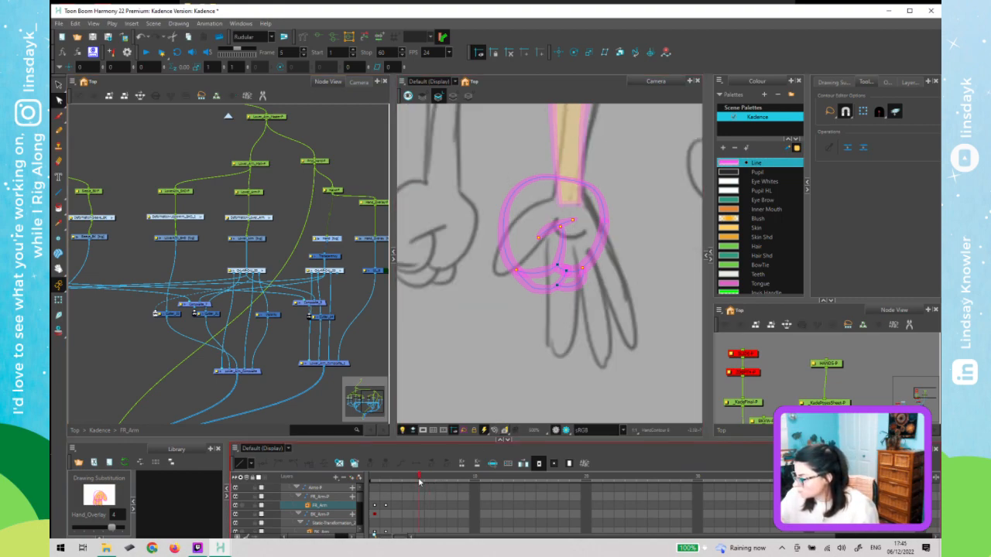
drag(418, 481, 384, 475)
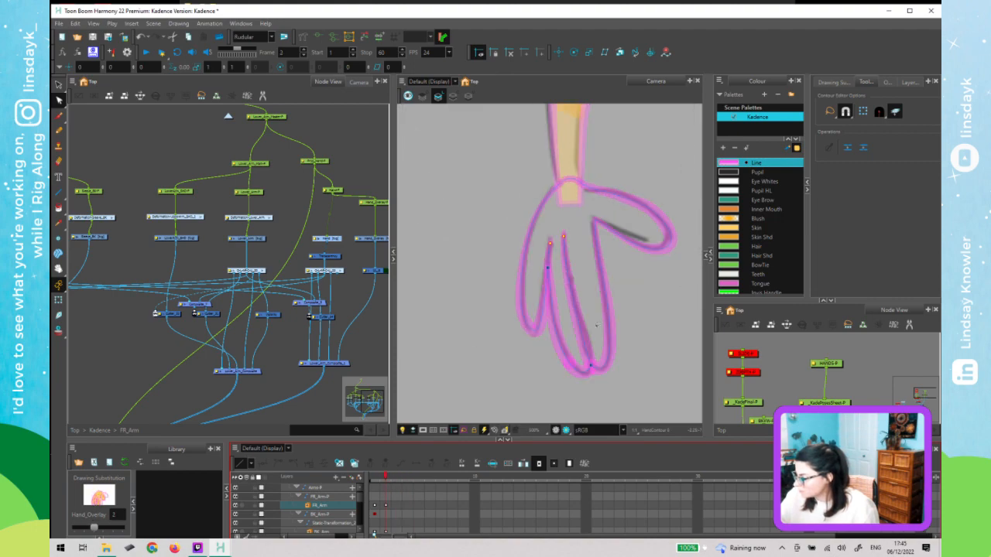
- Copy the whole open-hand drawing from frame 2 and paste it on frame 5 in place of the fist
click(614, 256)
key(ctrl+a)
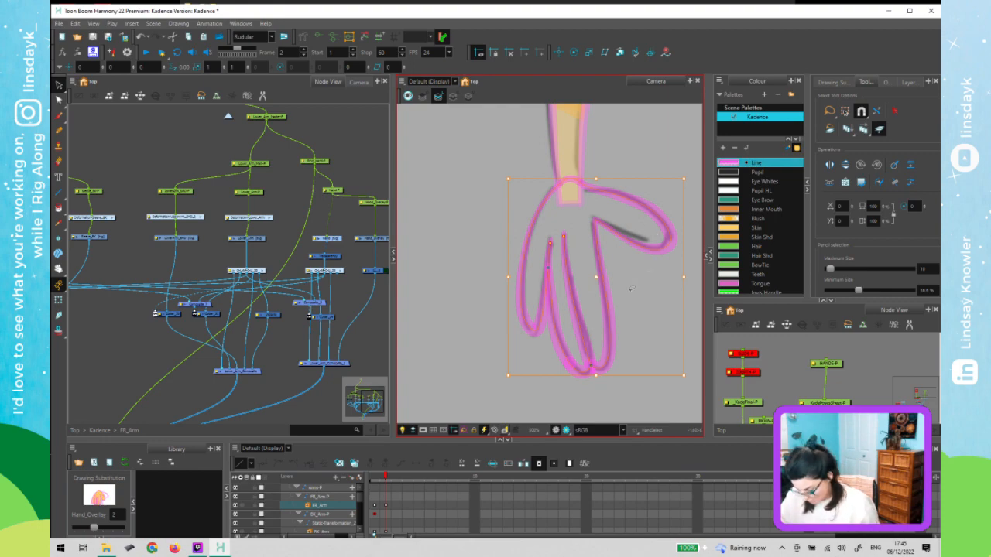
key(period)
key(period)
key(period)
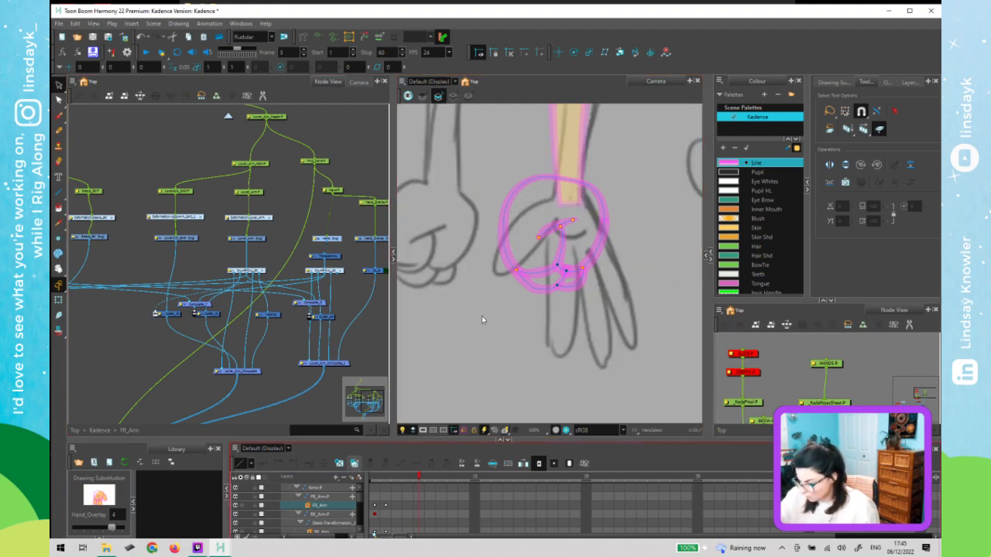
key(ctrl+a)
key(Delete)
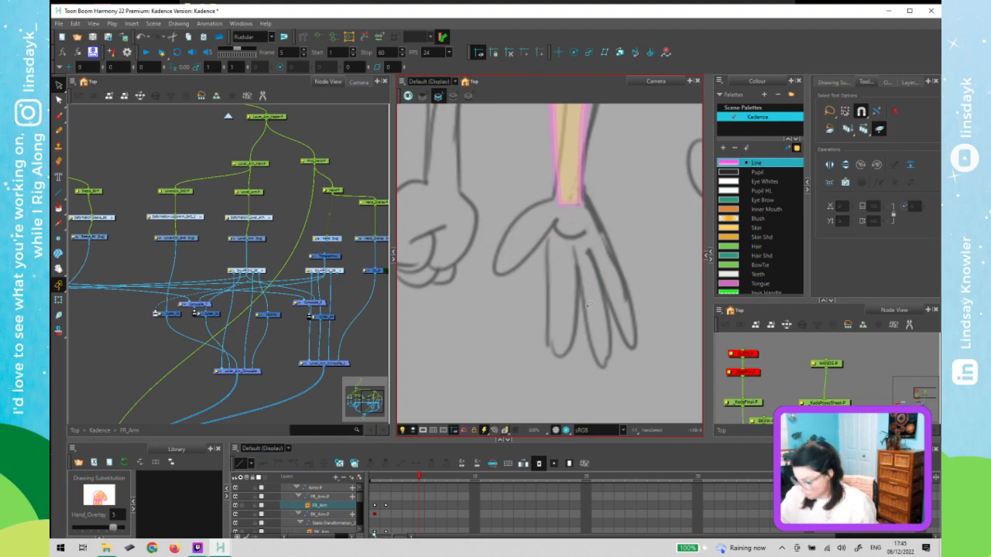
key(ctrl+z)
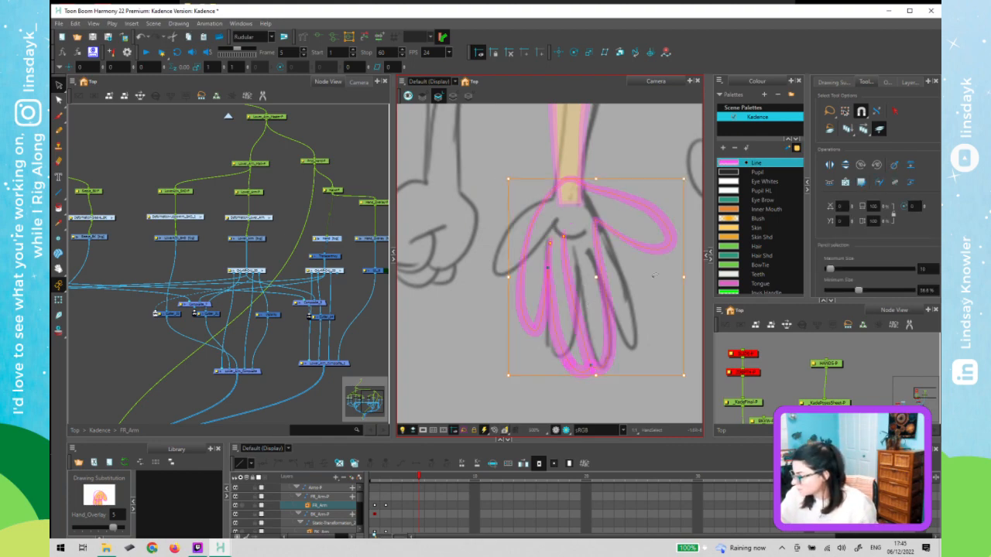
- Flip the pasted hand horizontally, move it under the wrist and skew it to follow the frame 5 sketch
click(829, 165)
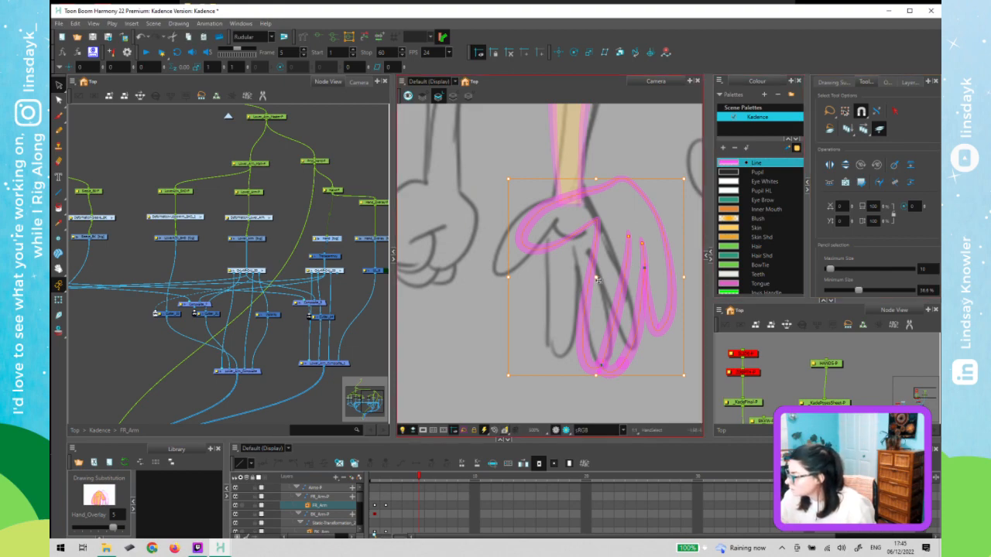
click(553, 288)
click(611, 271)
mouse_move(596, 279)
mouse_down()
mouse_move(548, 287)
mouse_move(555, 279)
mouse_up()
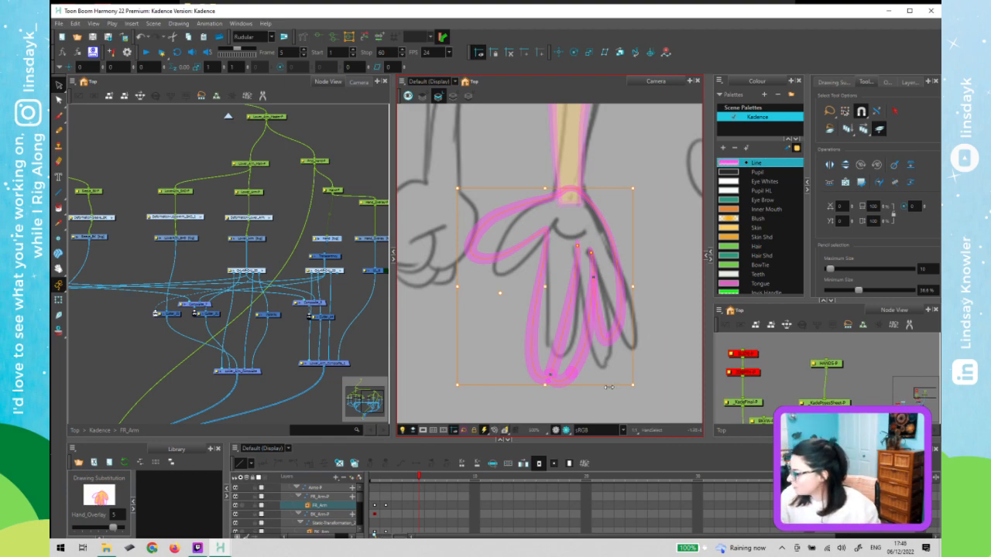
drag(599, 385, 615, 377)
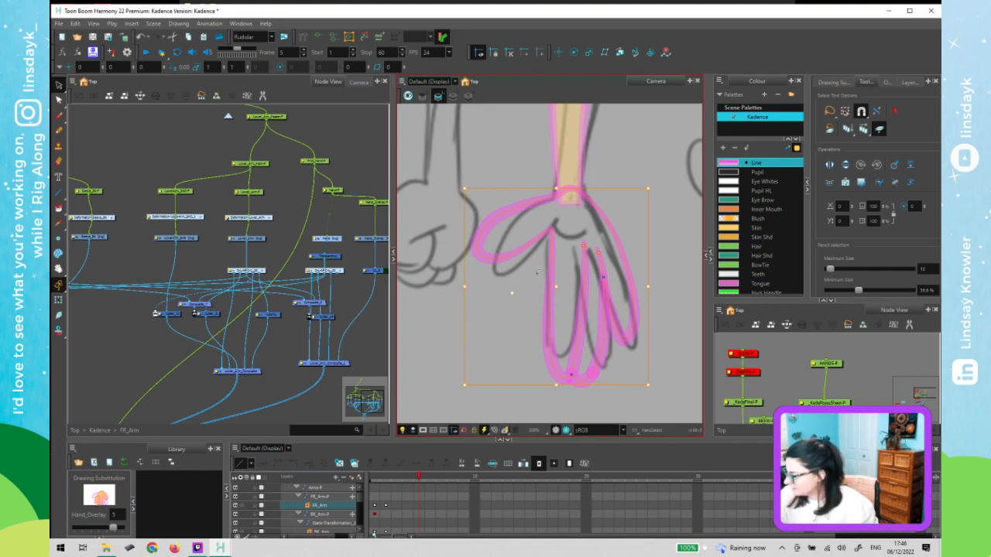
- Reshape the thumb's contour by moving its tip point and curve handles onto the sketched thumb
key(alt+q)
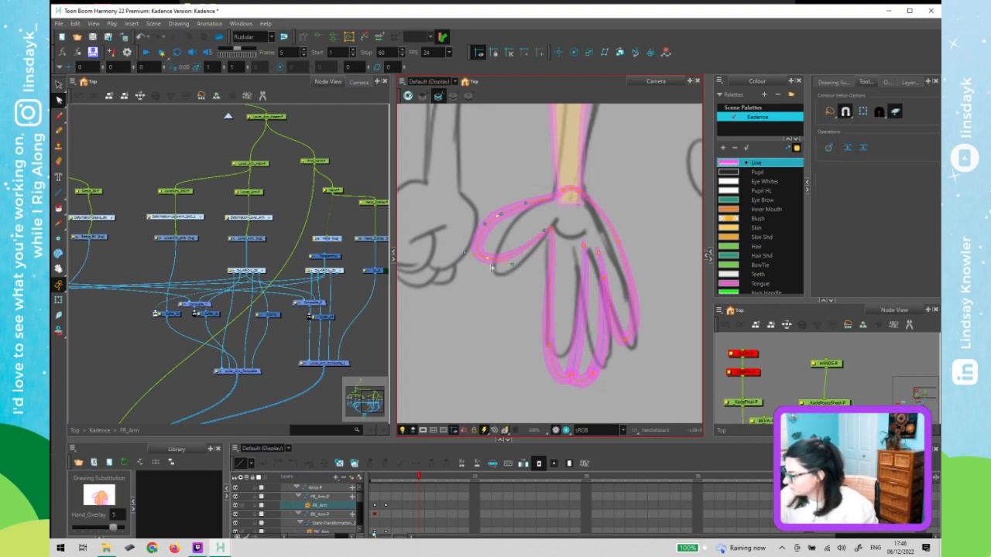
drag(489, 259, 498, 274)
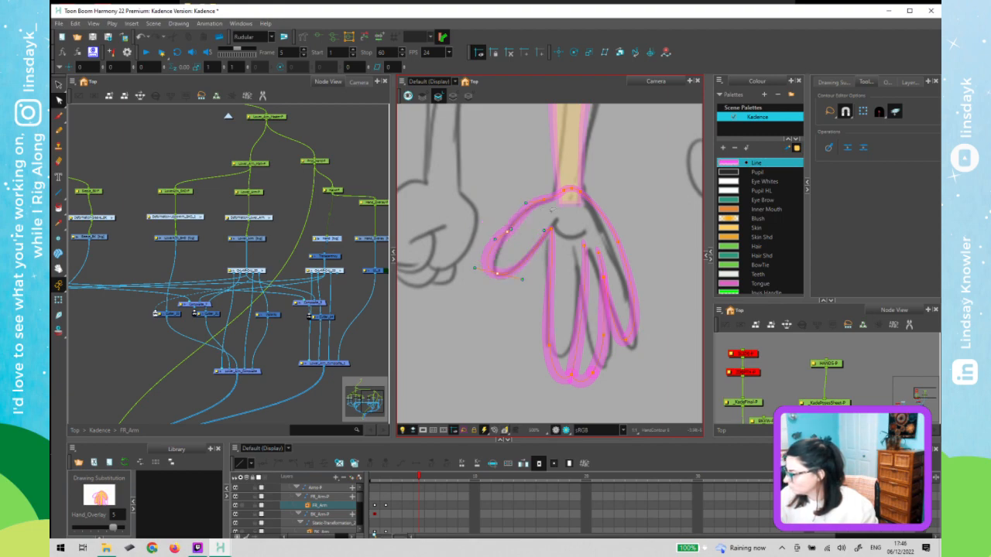
drag(495, 239, 487, 270)
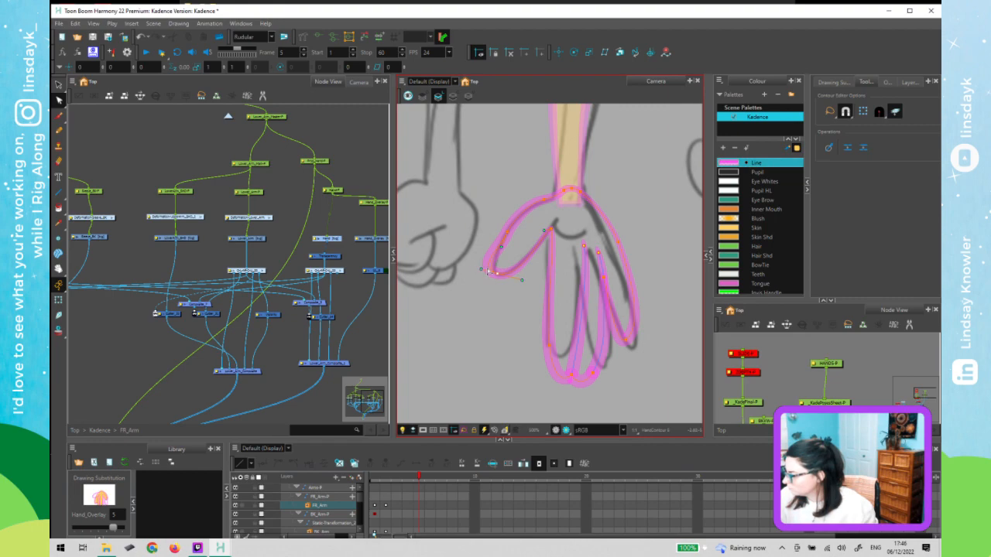
click(507, 230)
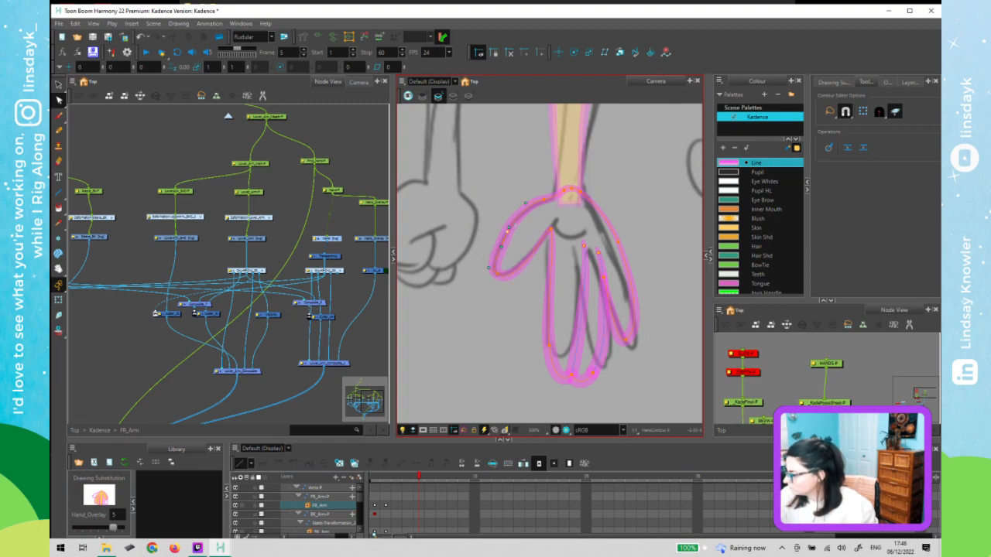
- Reshape the thumb's outer contour up to the wrist so it follows the rough hand sketch
drag(513, 223, 518, 216)
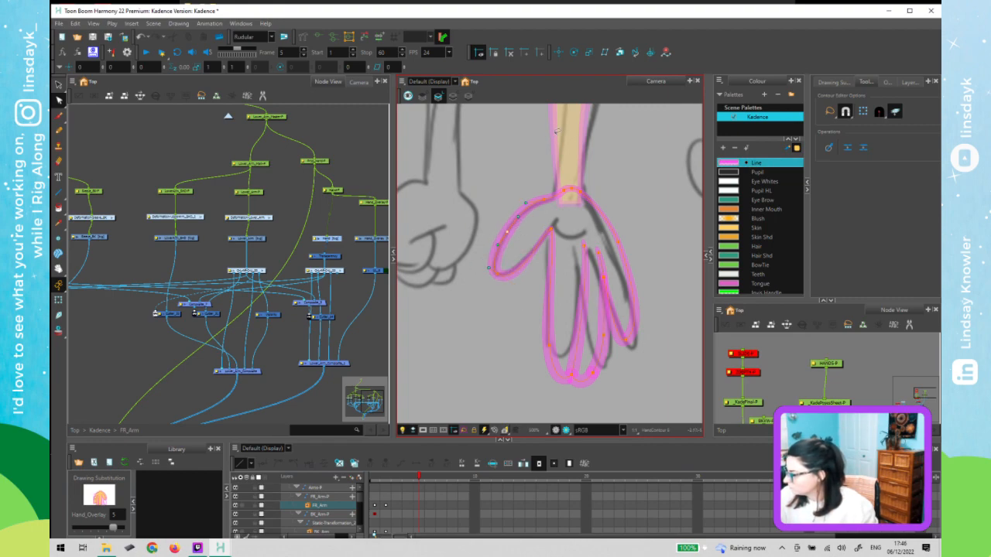
click(543, 200)
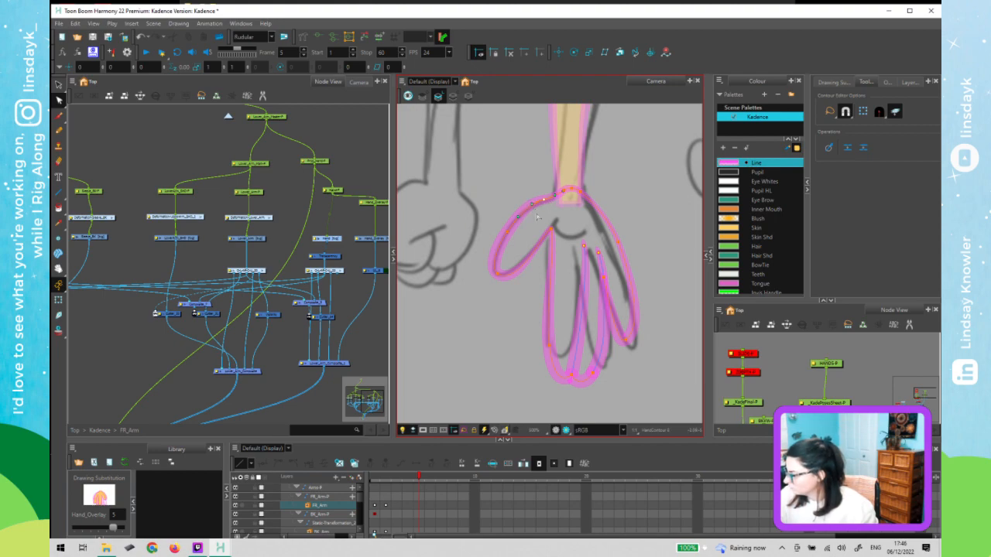
click(636, 249)
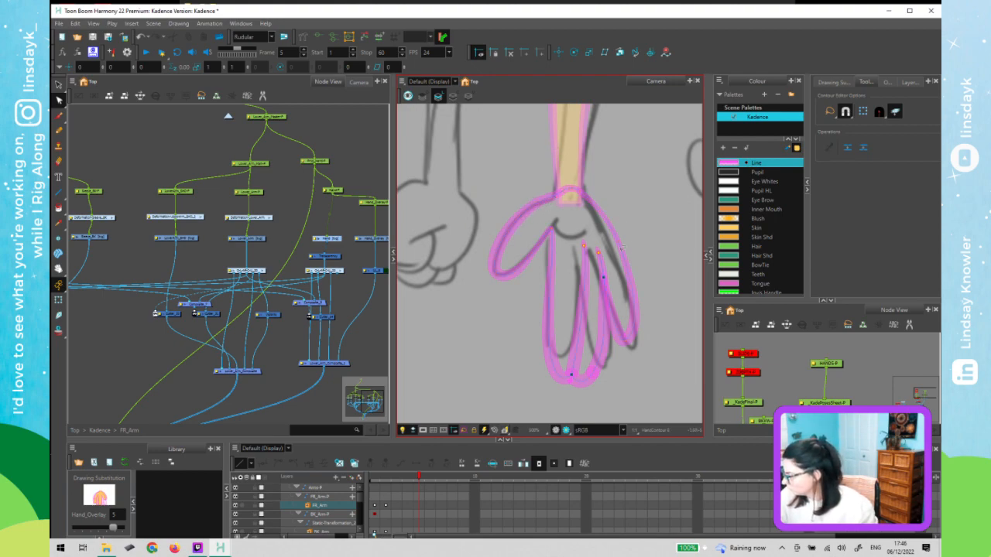
- Pull the little finger's outer edge inward and adjust its fingertip to match the rough sketch
click(619, 248)
drag(611, 230, 609, 232)
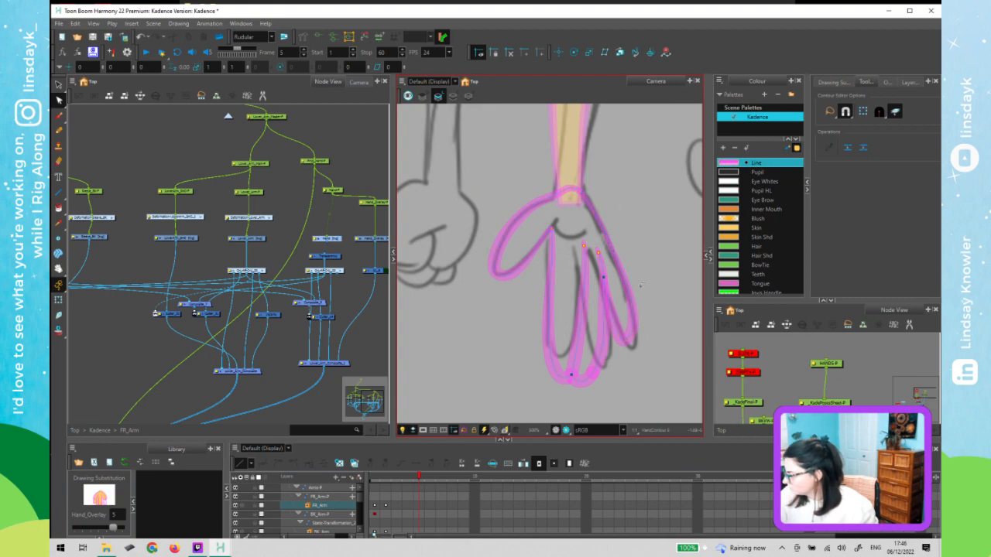
click(626, 340)
mouse_move(626, 342)
mouse_down()
mouse_move(632, 348)
mouse_move(649, 336)
mouse_move(642, 340)
mouse_up()
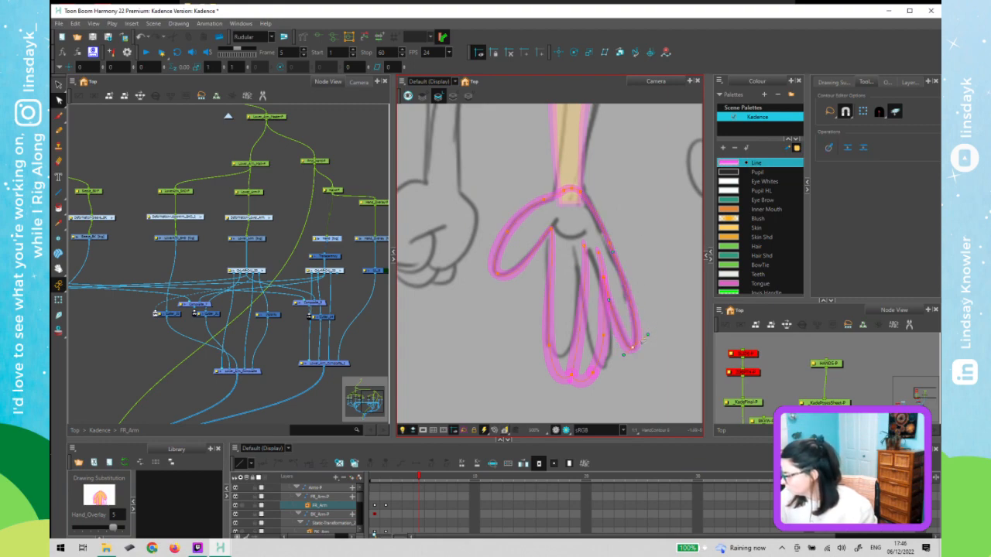
- Reposition the contour points of the middle fingertips and the gap between them, and shift the inner finger lines onto the sketch
click(595, 377)
drag(608, 368, 609, 361)
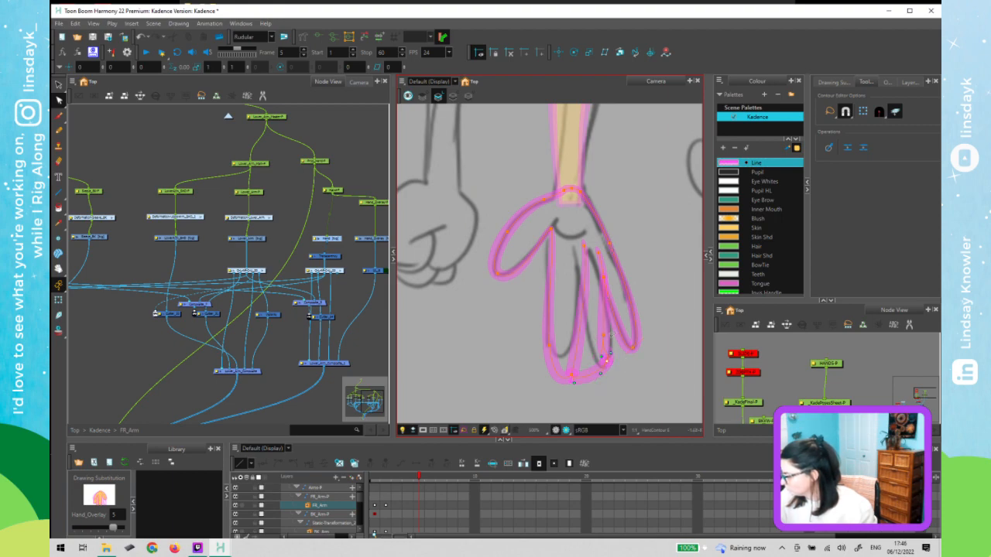
click(661, 266)
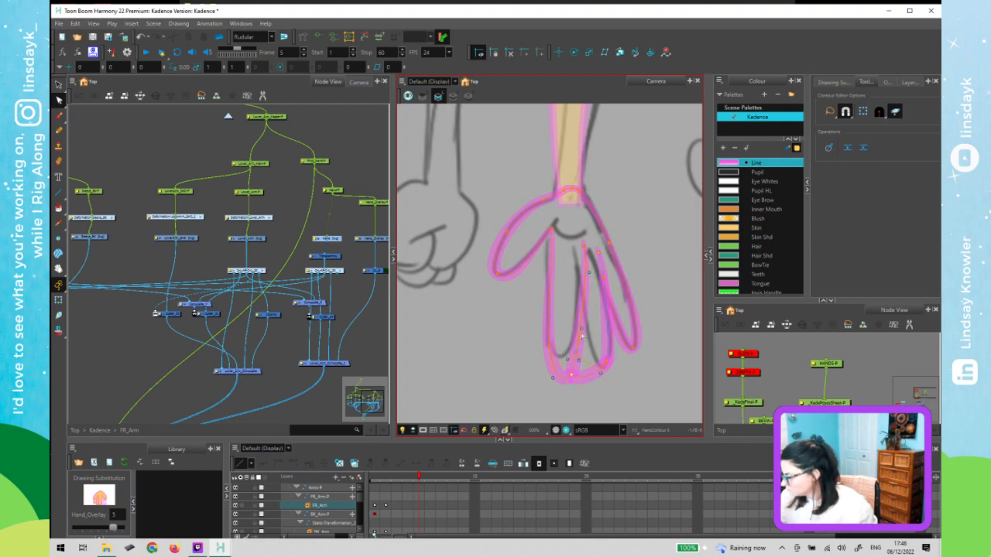
click(594, 329)
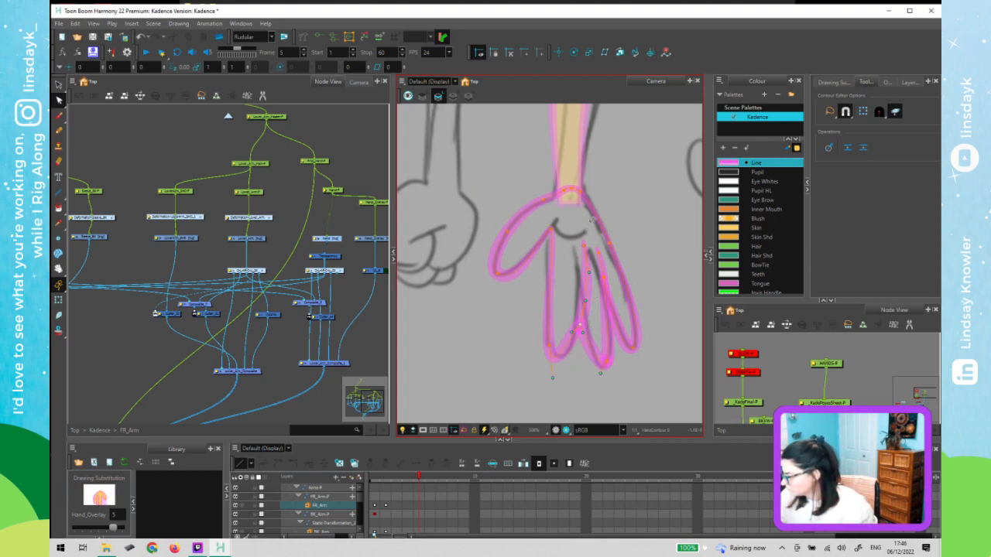
drag(585, 252, 576, 250)
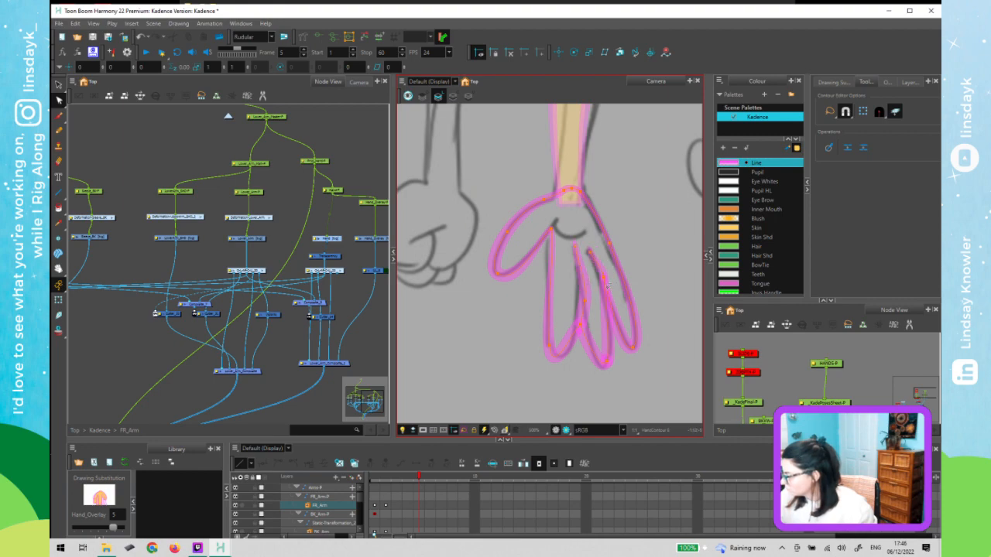
- Raise the gap between the two middle fingers to meet the short crease line, and lower the adjacent fingertip slightly
click(602, 281)
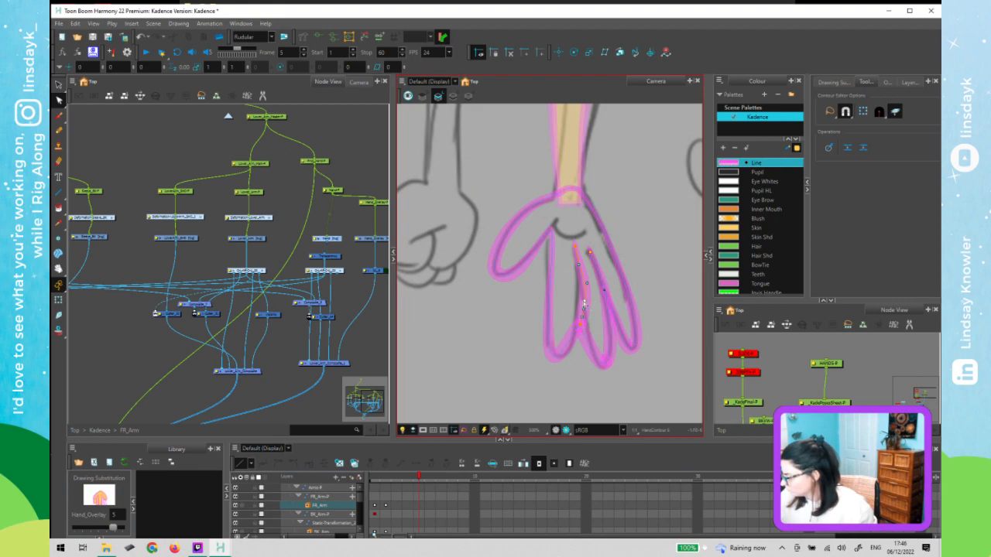
drag(583, 302, 586, 295)
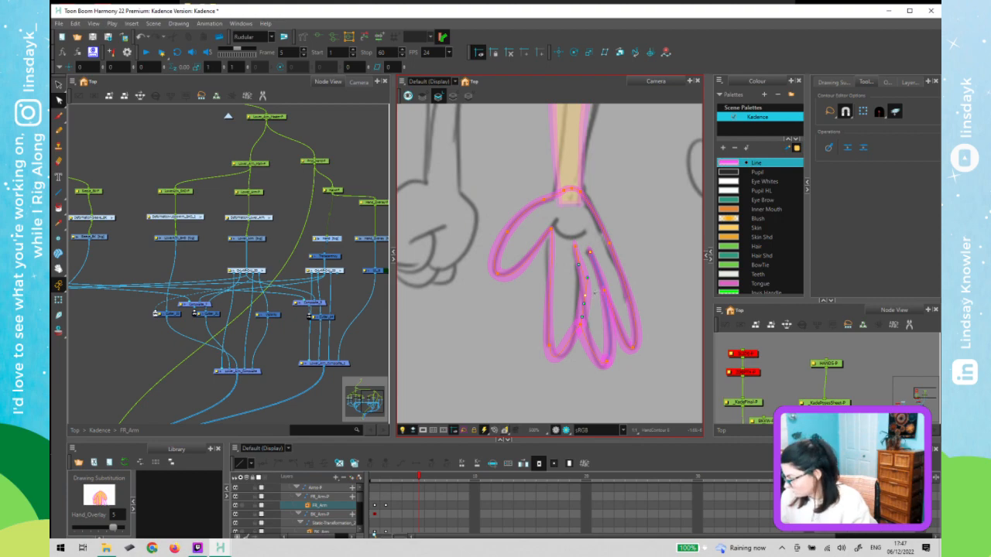
key(ctrl+z)
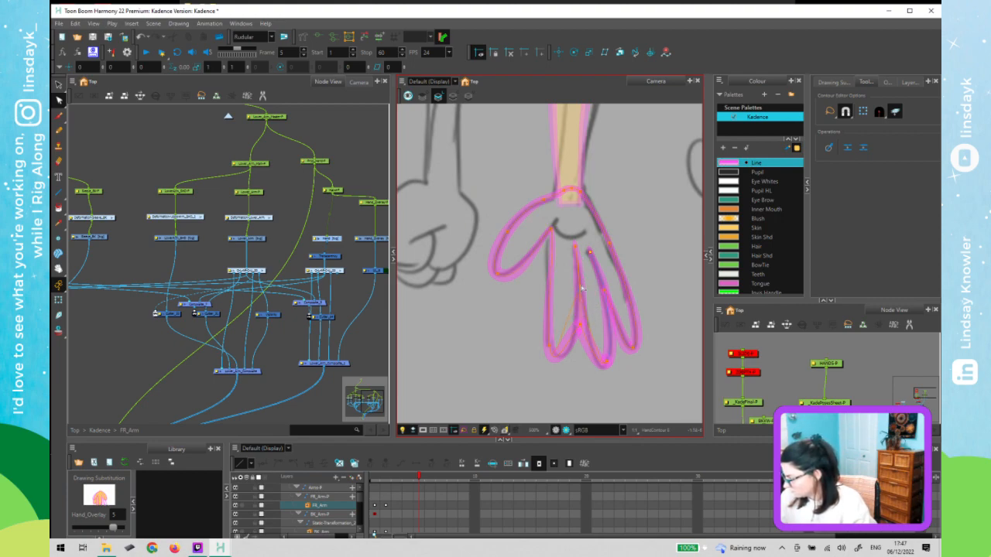
drag(581, 278, 579, 279)
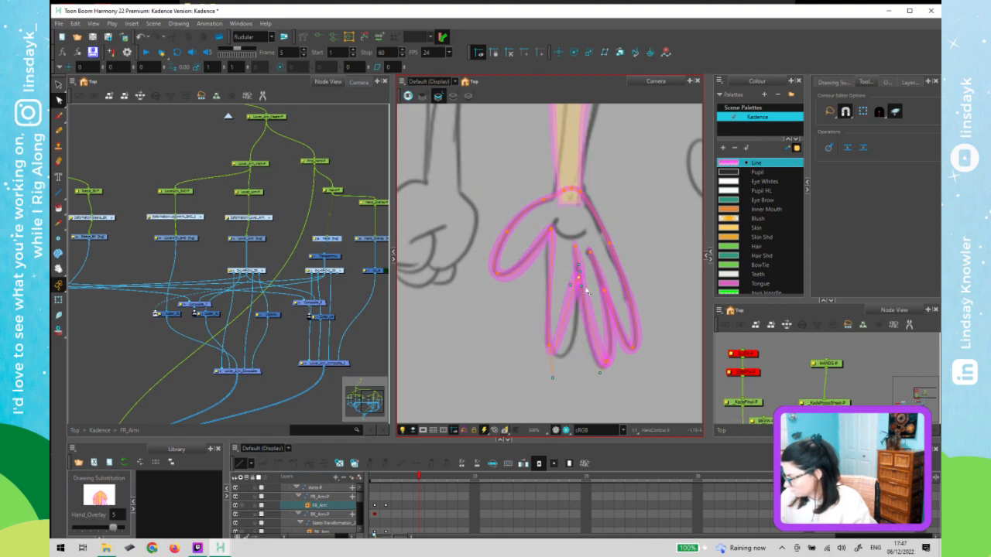
click(606, 364)
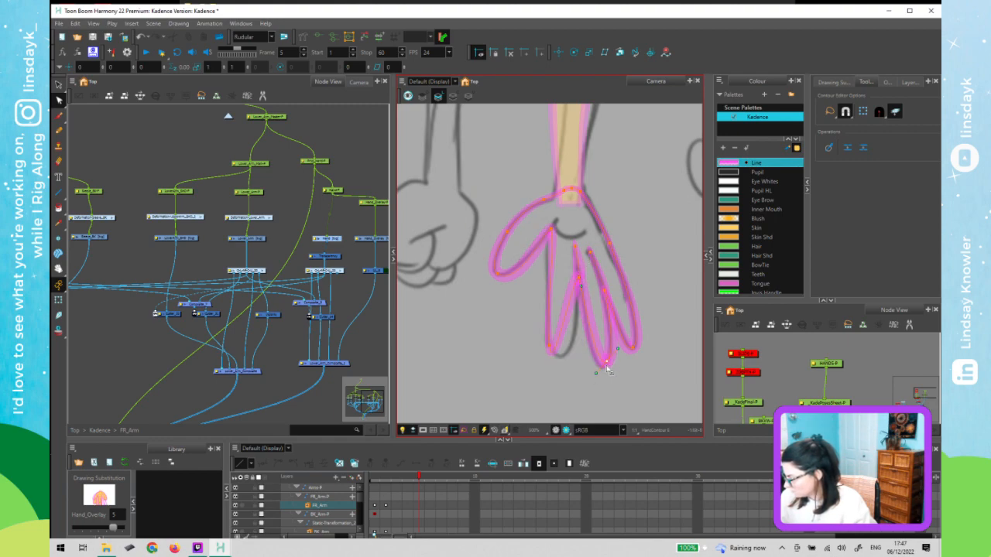
drag(608, 361, 605, 368)
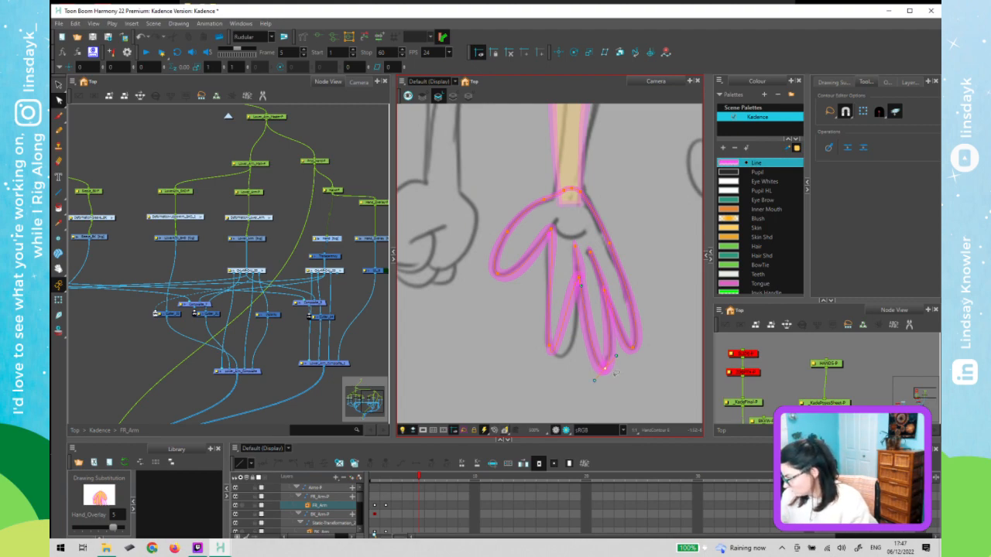
- Round out the tip of the finger beside the thumb and curve its sides up to the thumb joint along the sketch
click(549, 346)
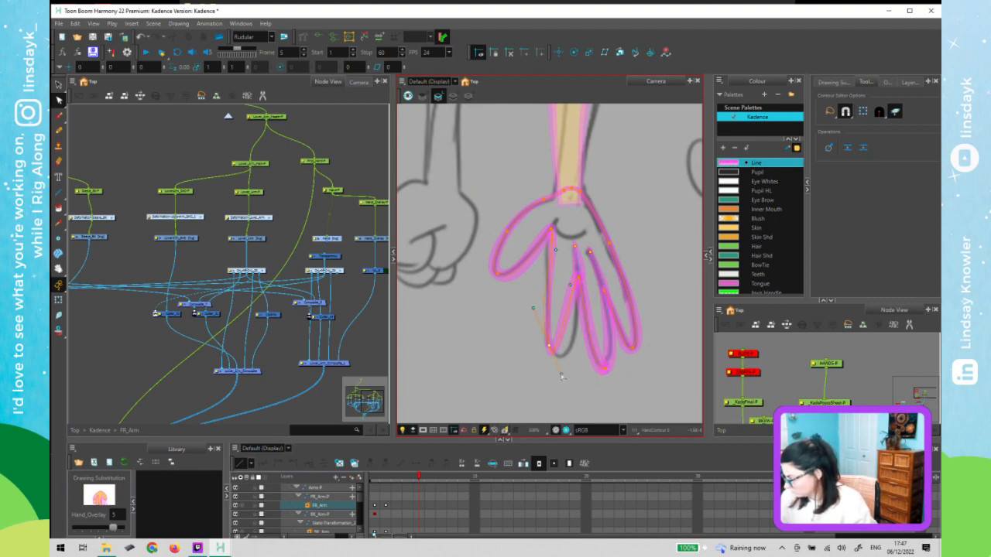
drag(561, 376, 555, 353)
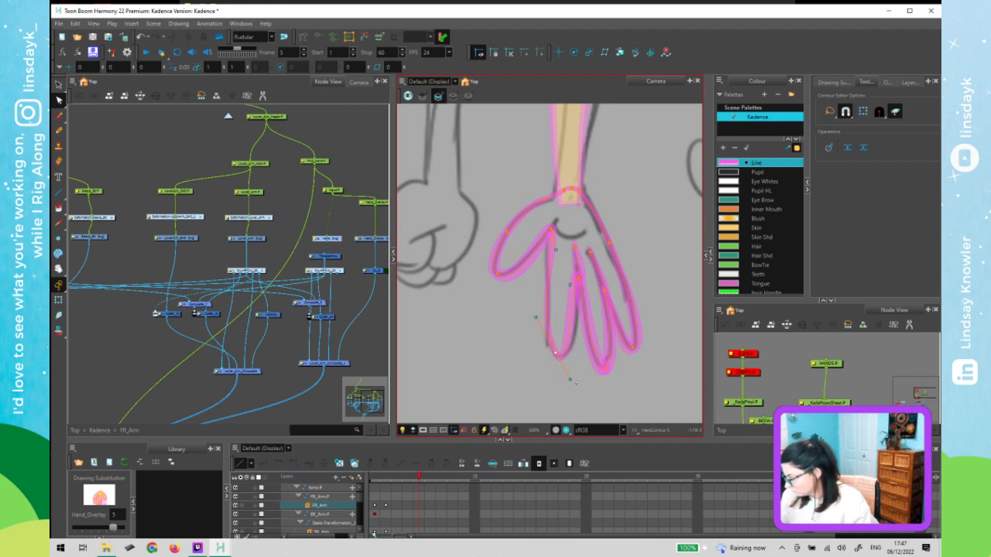
drag(572, 379, 577, 375)
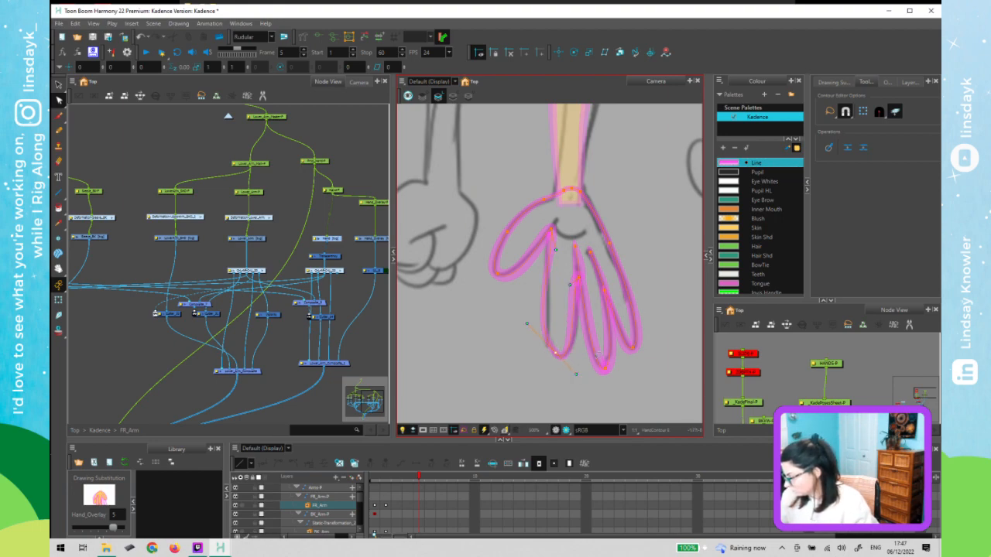
click(575, 306)
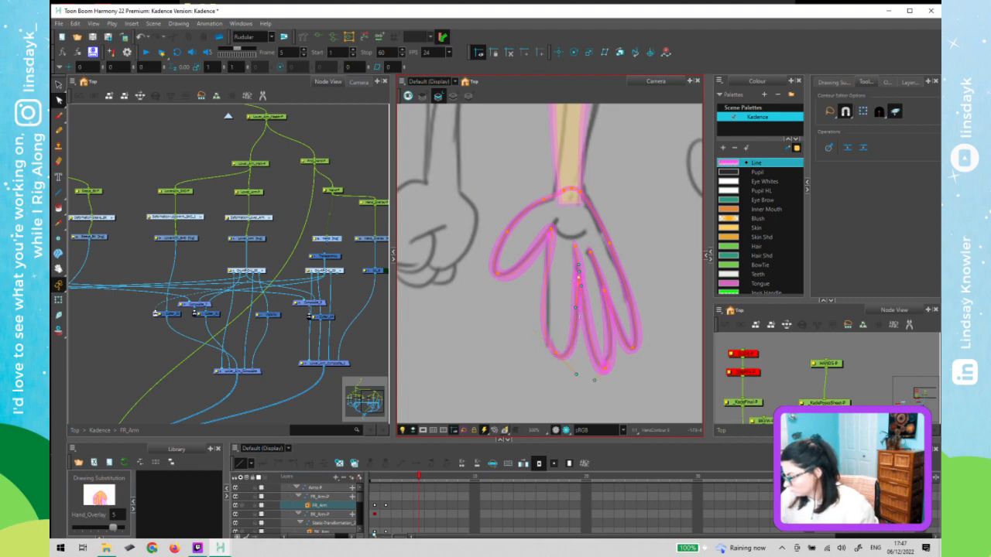
mouse_move(562, 332)
mouse_down()
mouse_move(555, 374)
mouse_move(563, 350)
mouse_move(537, 333)
mouse_up()
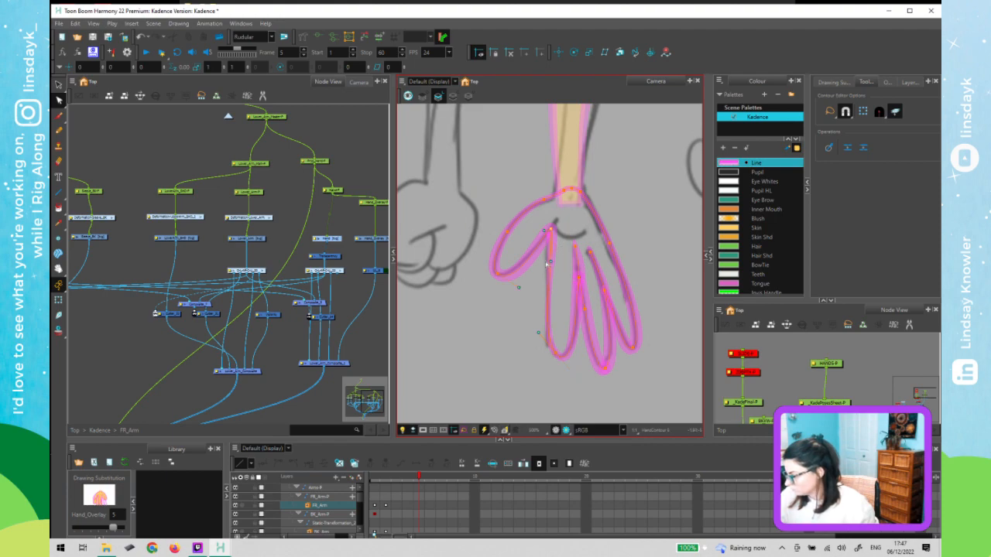
drag(550, 262, 547, 263)
click(550, 262)
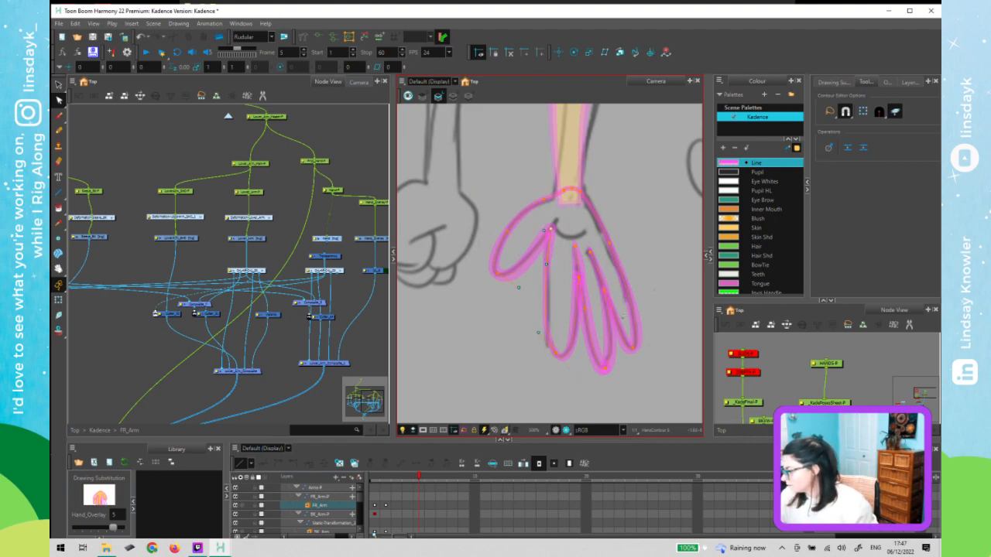
- Use the Pencil Editor to thicken the hand outline around the finger beside the thumb
click(621, 312)
key(alt+w)
click(545, 297)
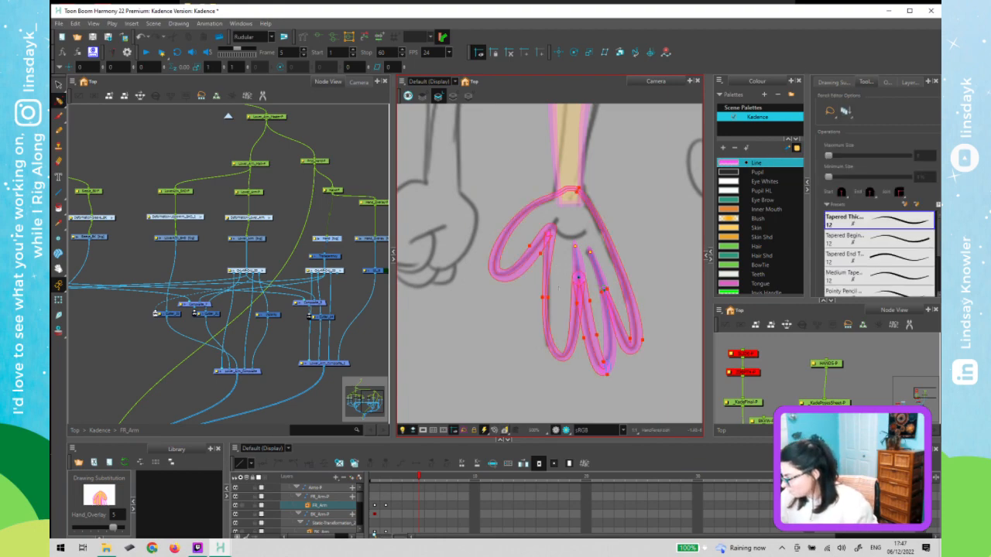
click(570, 340)
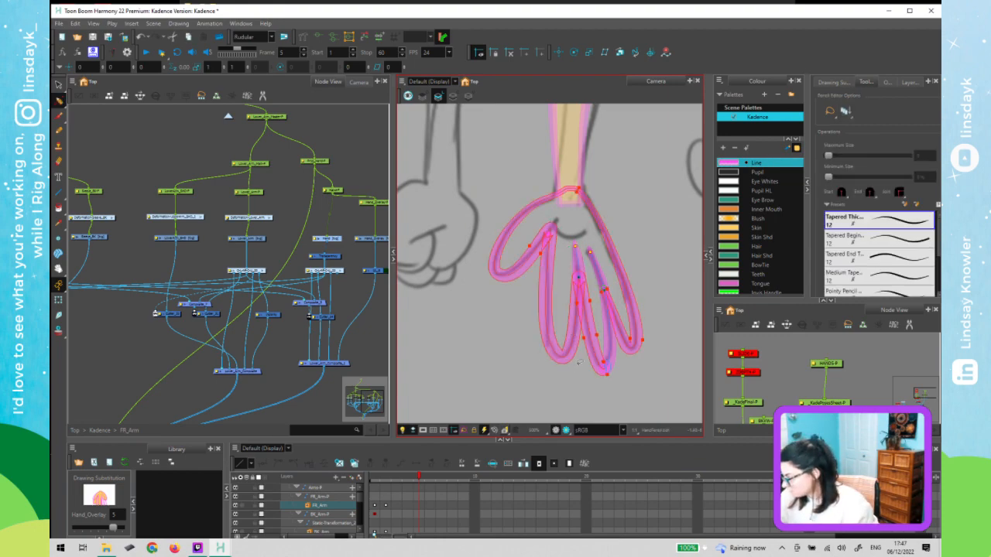
click(579, 362)
click(576, 246)
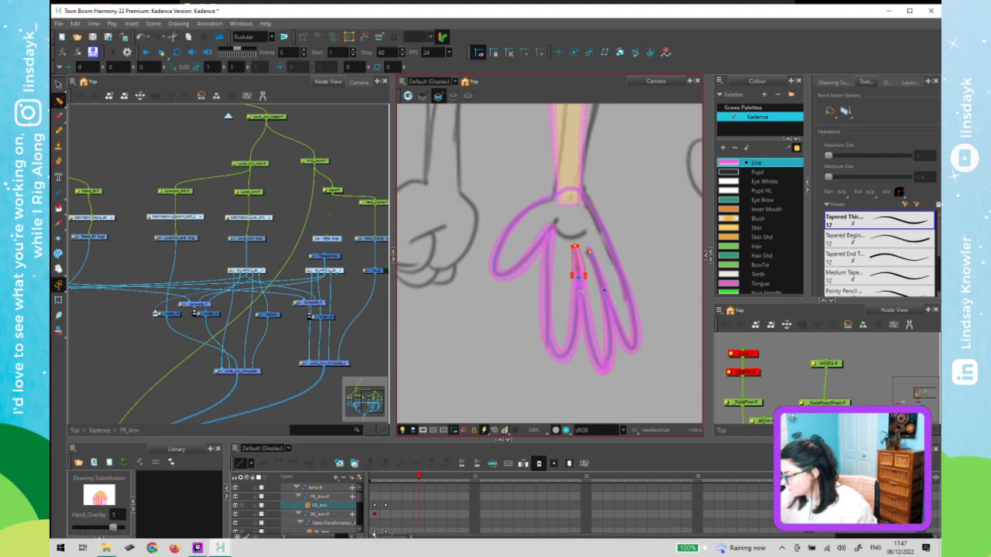
- Adjust the thickness of the short crease line and thin the hand outline where it meets the crease between the middle fingers
scroll(584, 285, up, 3)
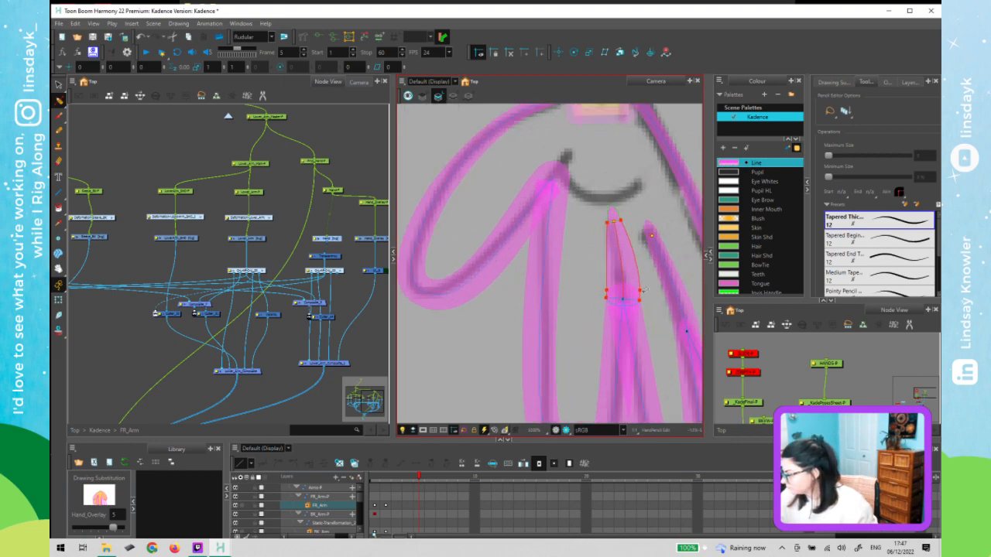
scroll(611, 222, up, 2)
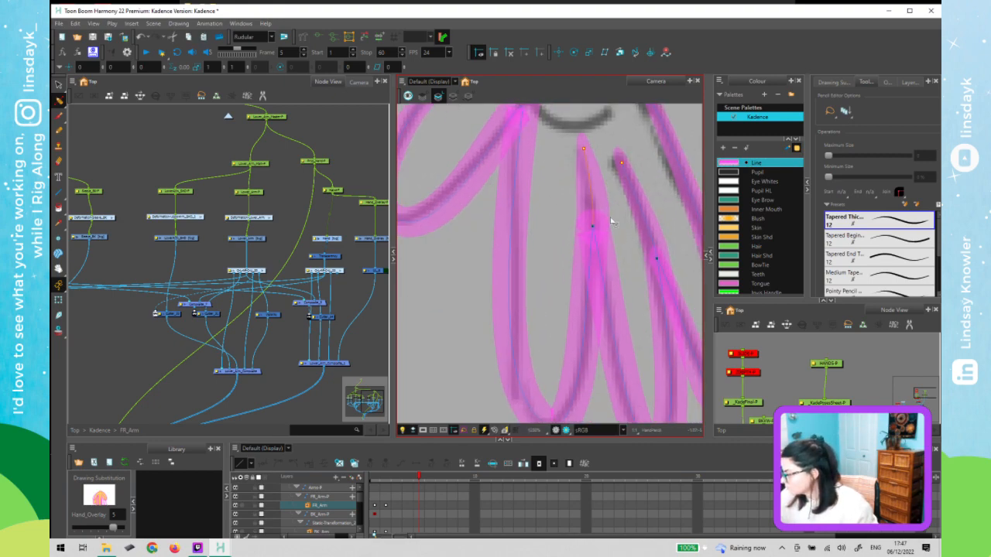
click(610, 223)
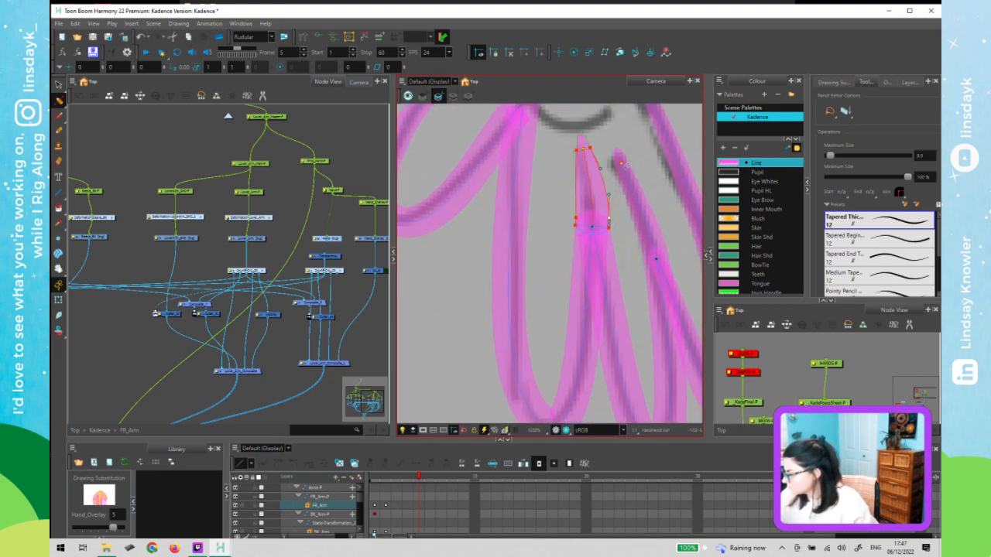
click(599, 272)
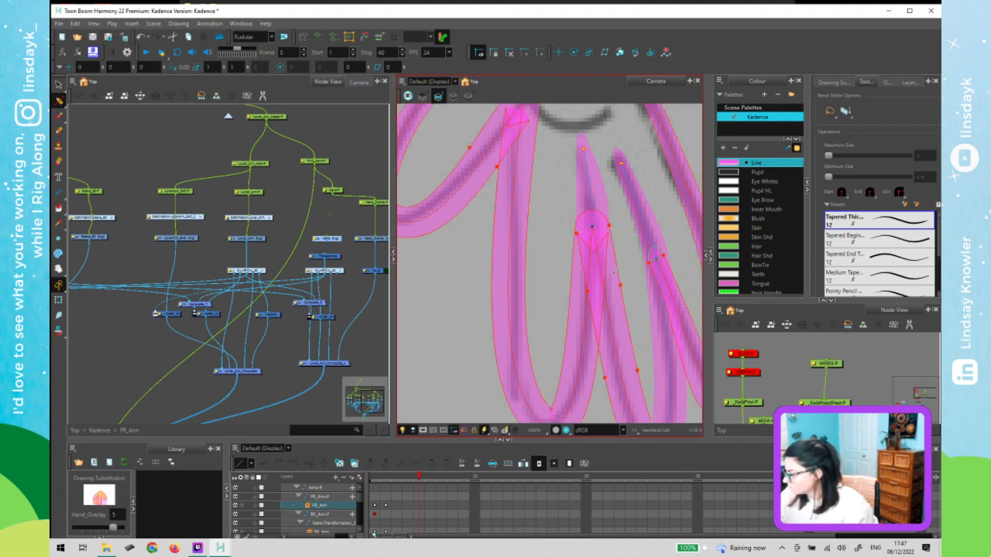
scroll(607, 226, down, 1)
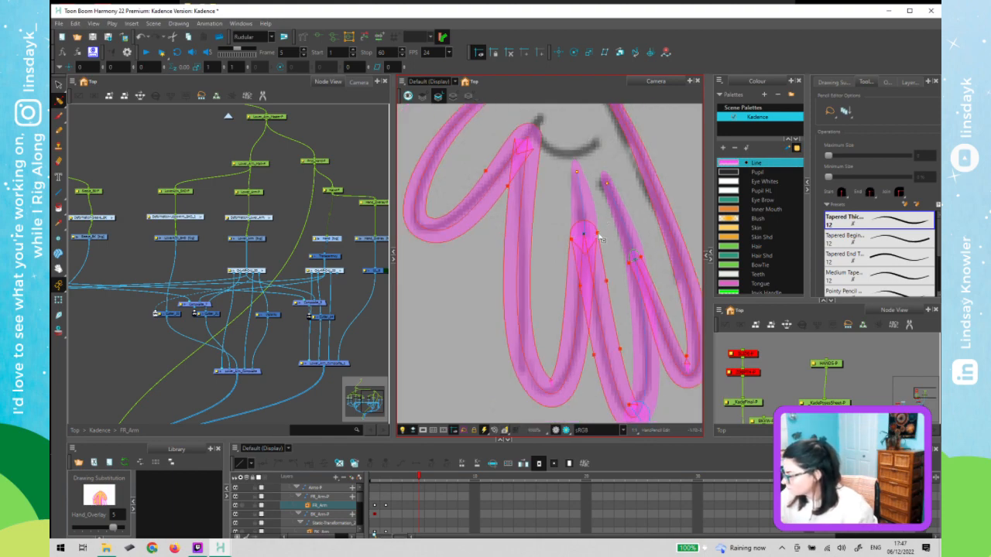
drag(598, 233, 592, 234)
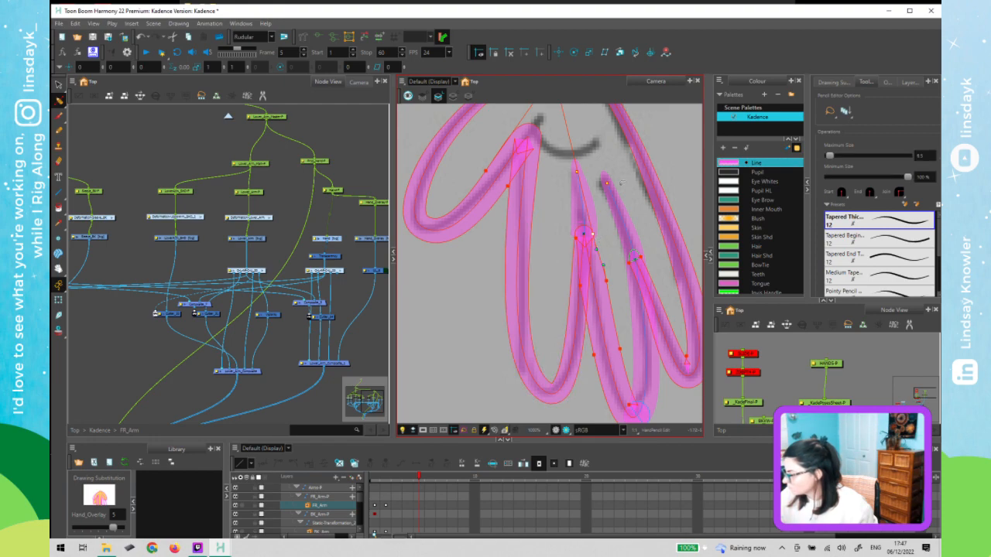
- Adjust the stroke thickness at the little finger's inner junction and along the neighbouring finger line up to its upper end
key(space)
drag(616, 245, 541, 203)
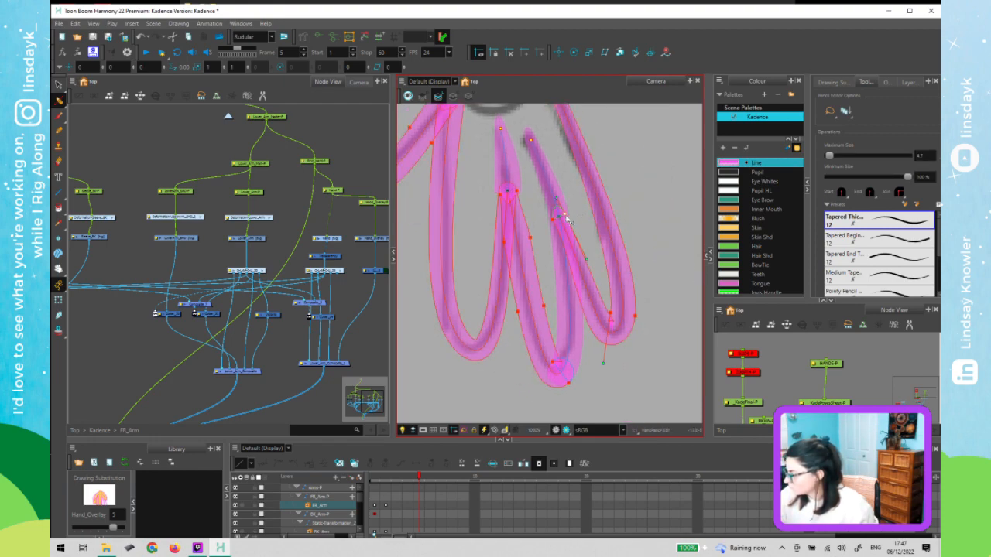
click(558, 215)
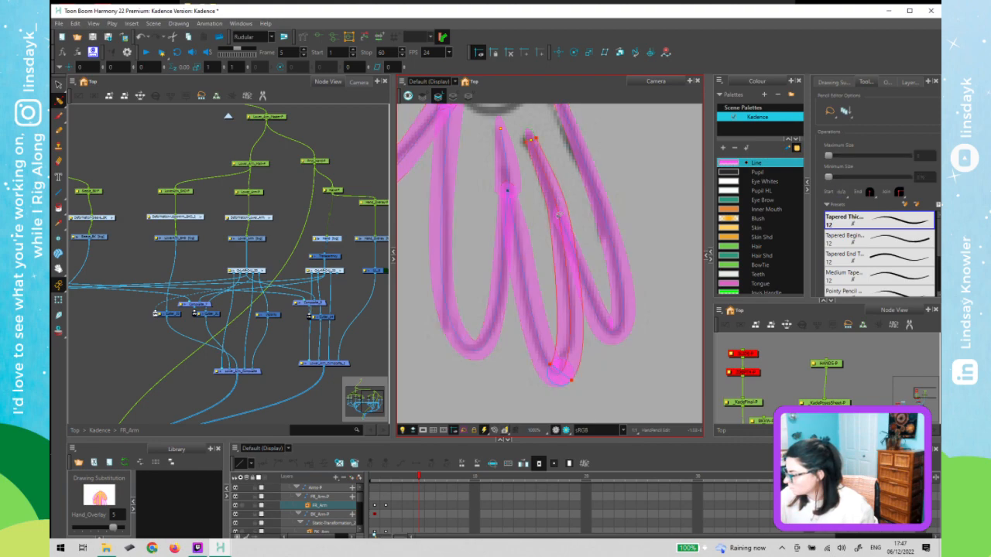
click(556, 223)
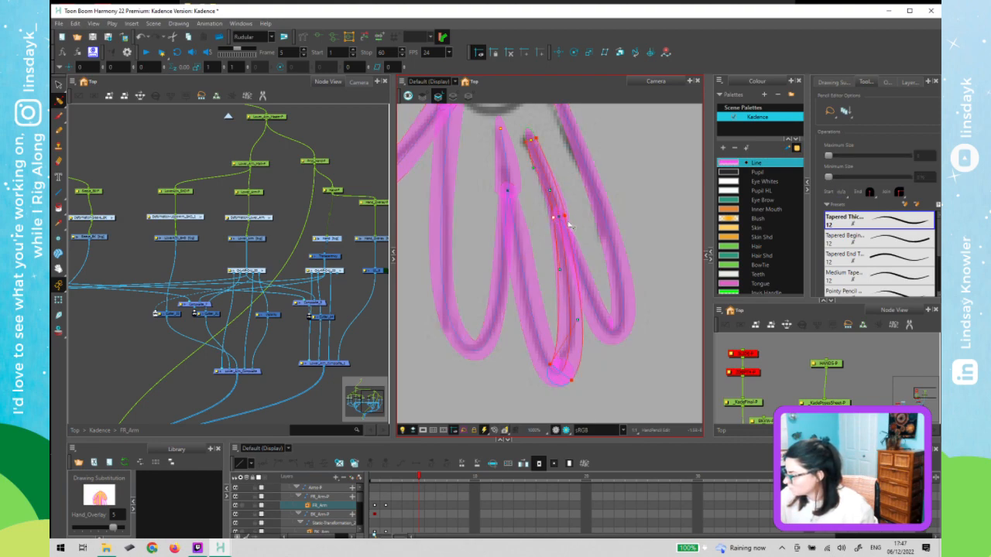
click(565, 217)
click(536, 140)
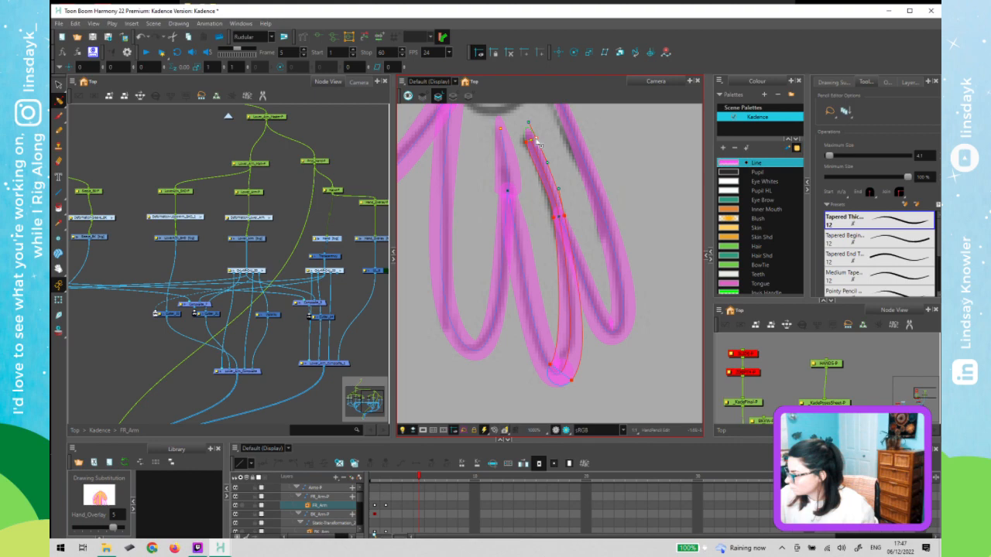
click(550, 167)
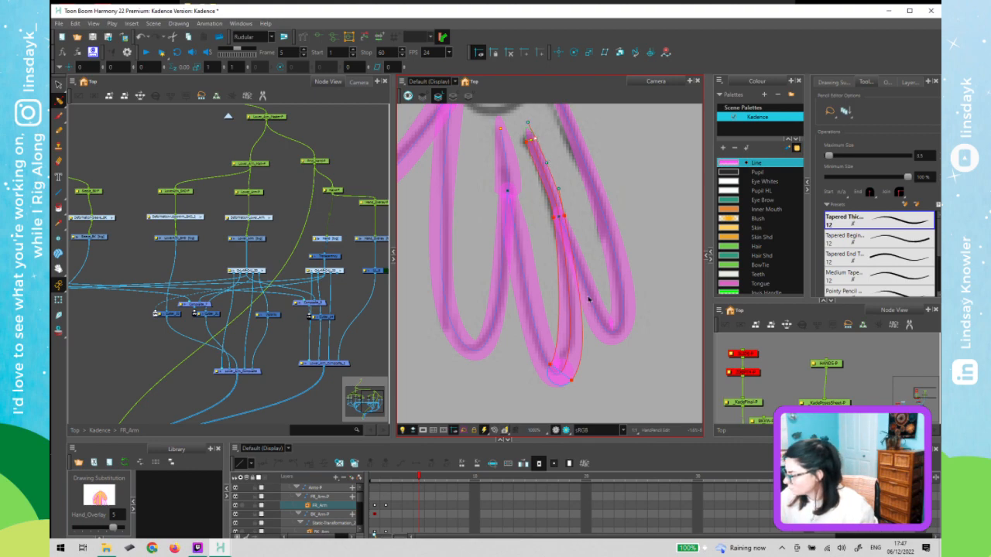
- Adjust the thickness of the short crease line between the middle fingers, smoothing its outer edge from the finger junction to the tip
click(562, 382)
click(569, 379)
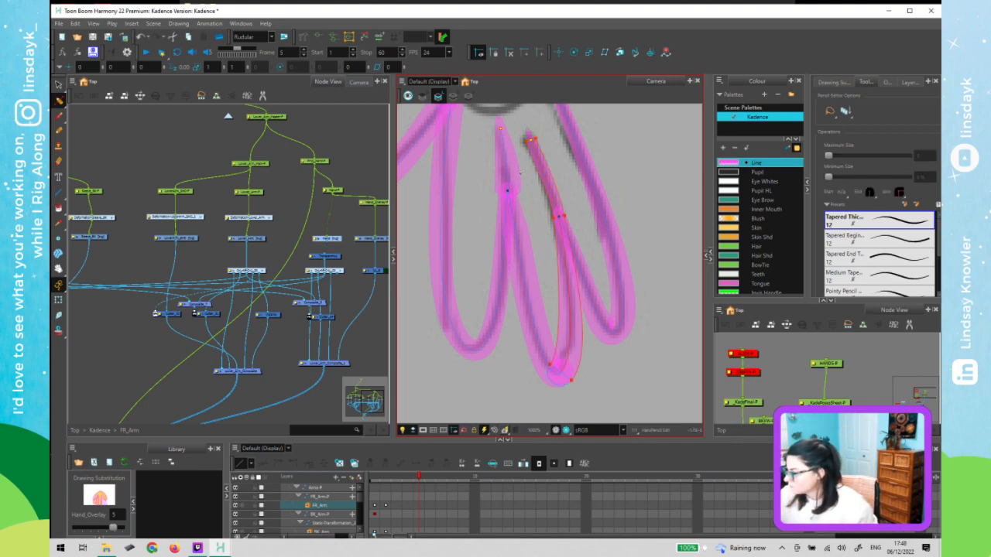
click(516, 191)
drag(519, 198, 520, 203)
click(518, 199)
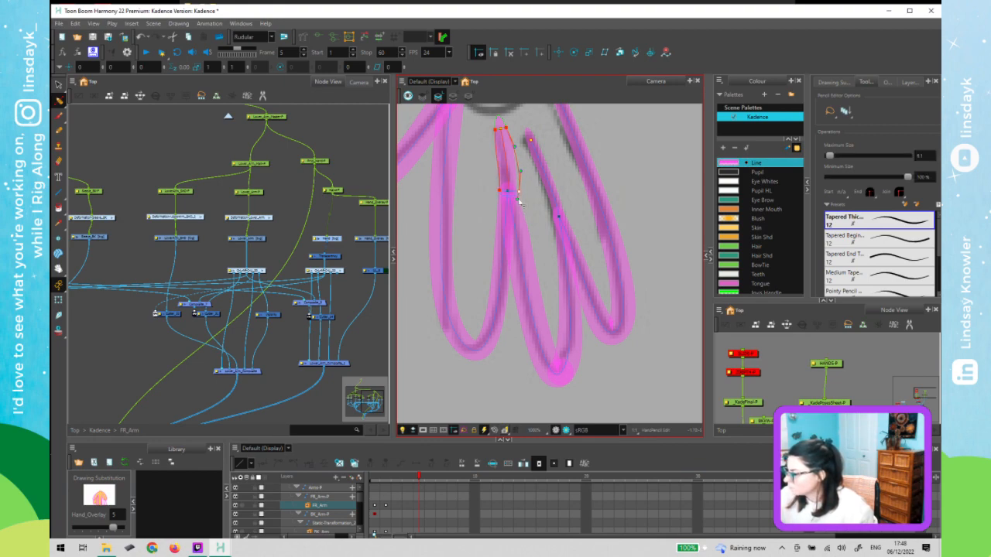
click(519, 173)
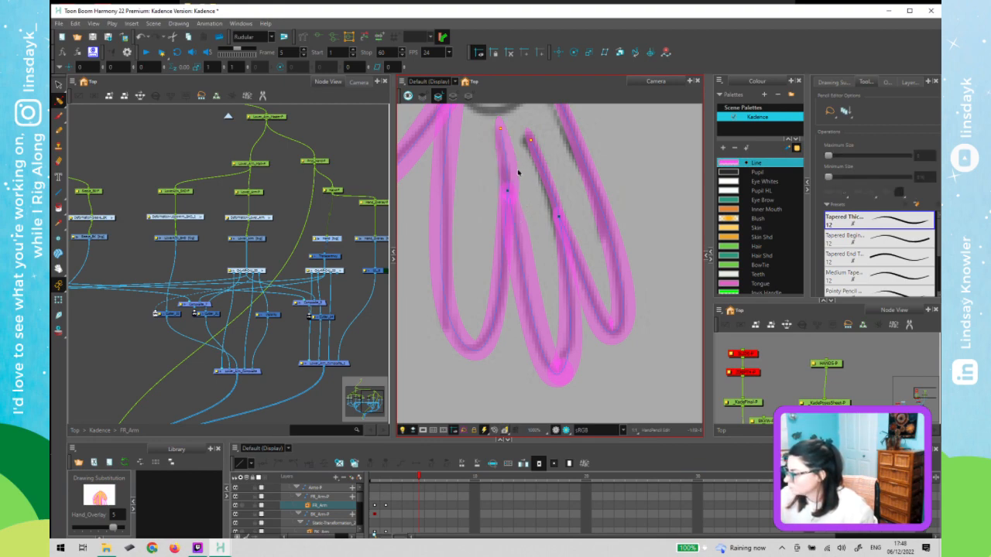
click(512, 188)
click(519, 191)
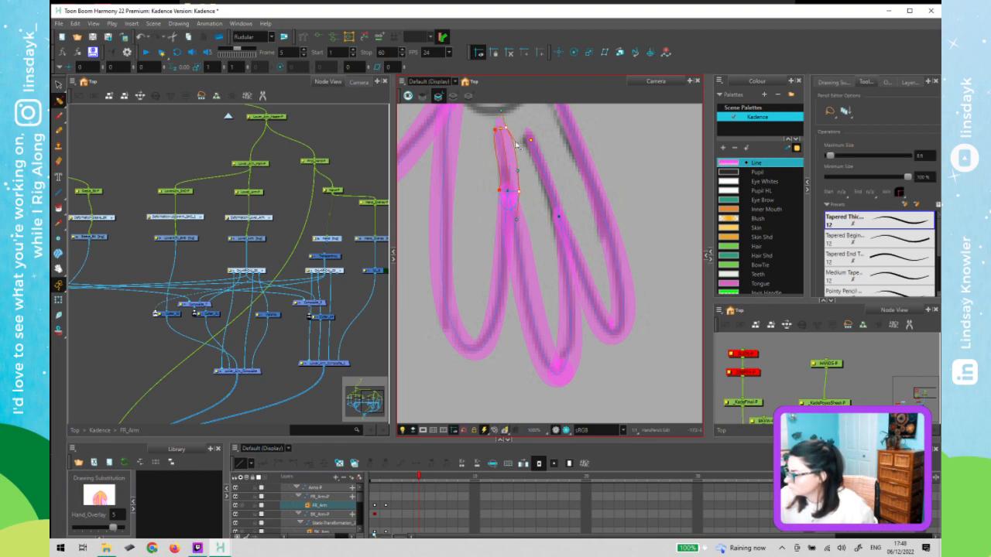
drag(515, 143, 503, 116)
- Refine the upper end and curve of the line beside the little finger to follow the sketch
click(554, 153)
click(524, 144)
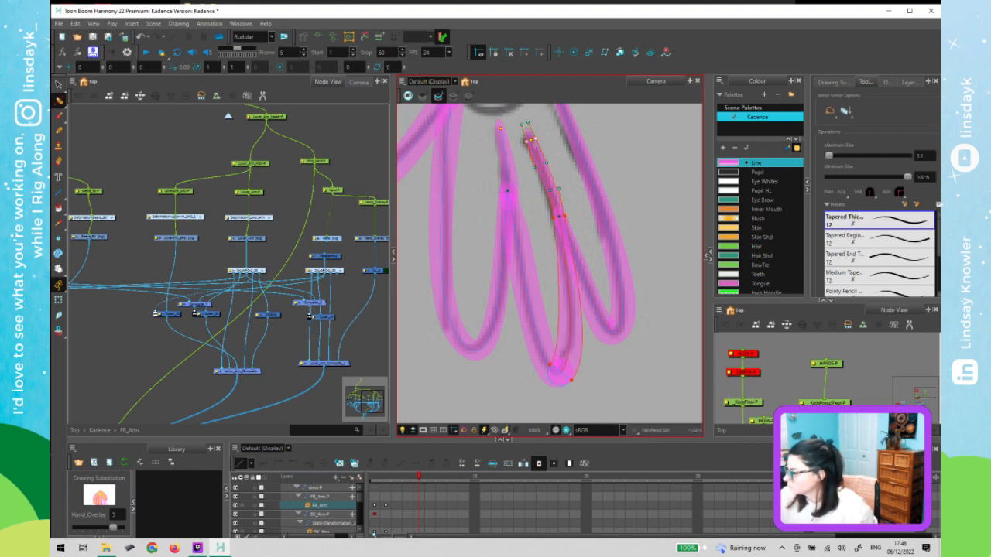
click(537, 146)
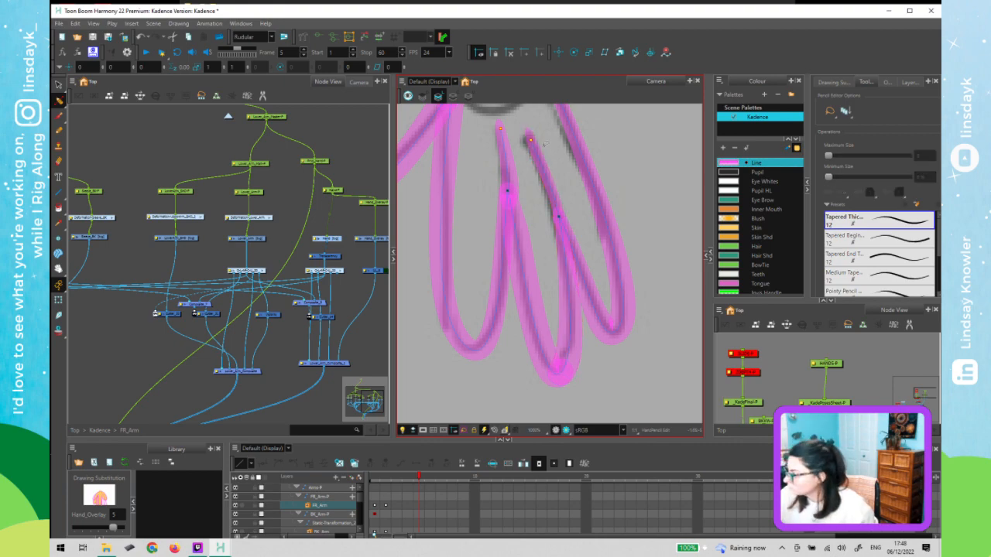
key(alt+s)
click(544, 144)
key(alt+q)
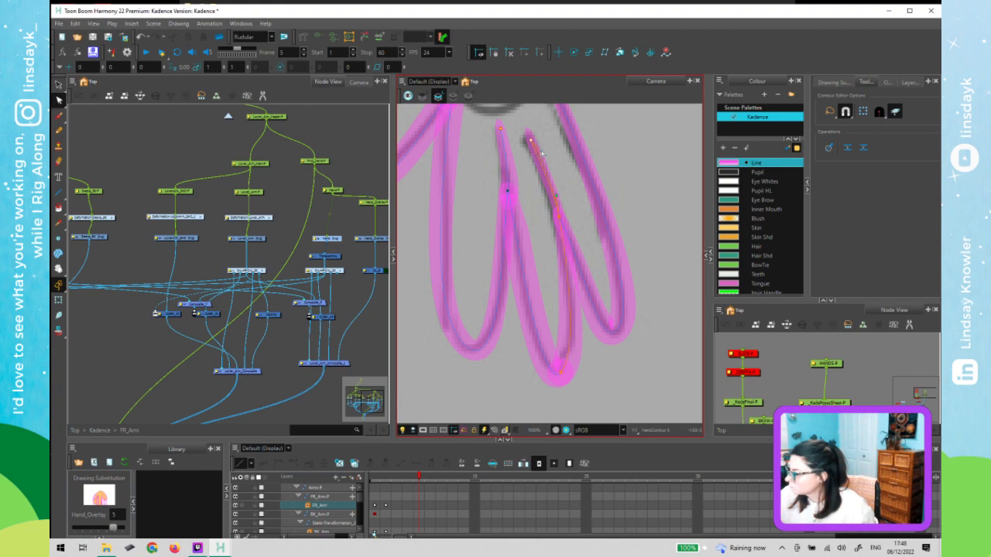
drag(541, 154, 525, 139)
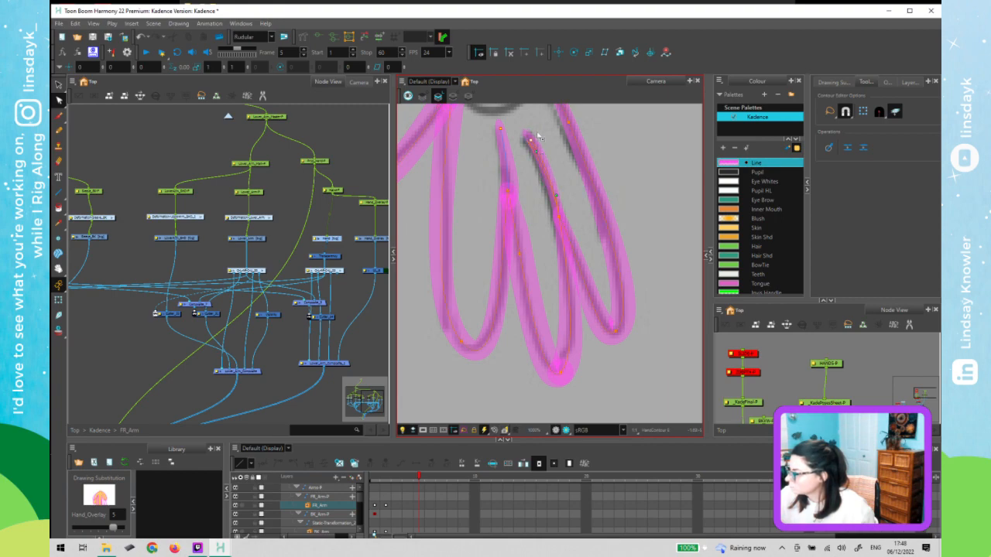
key(ctrl+z)
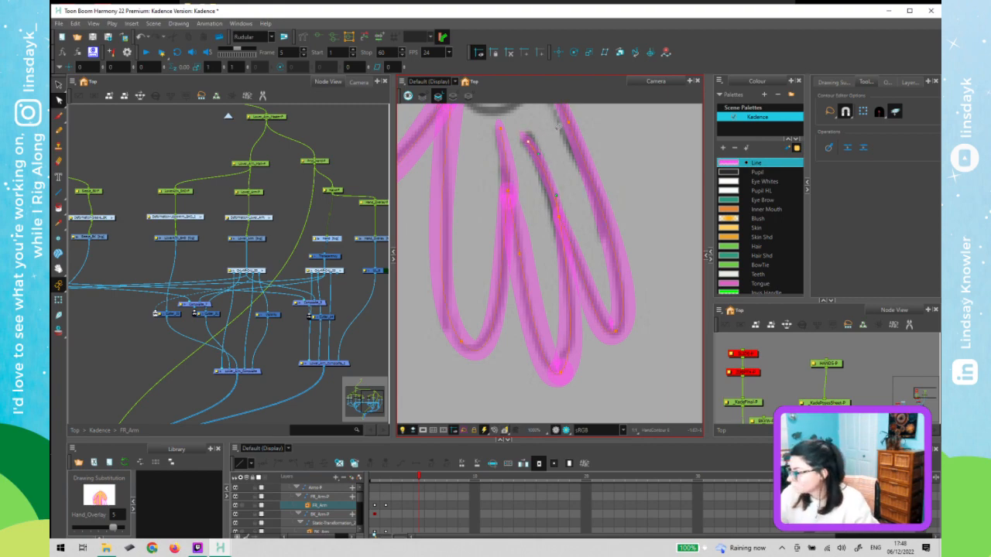
key(ctrl+z)
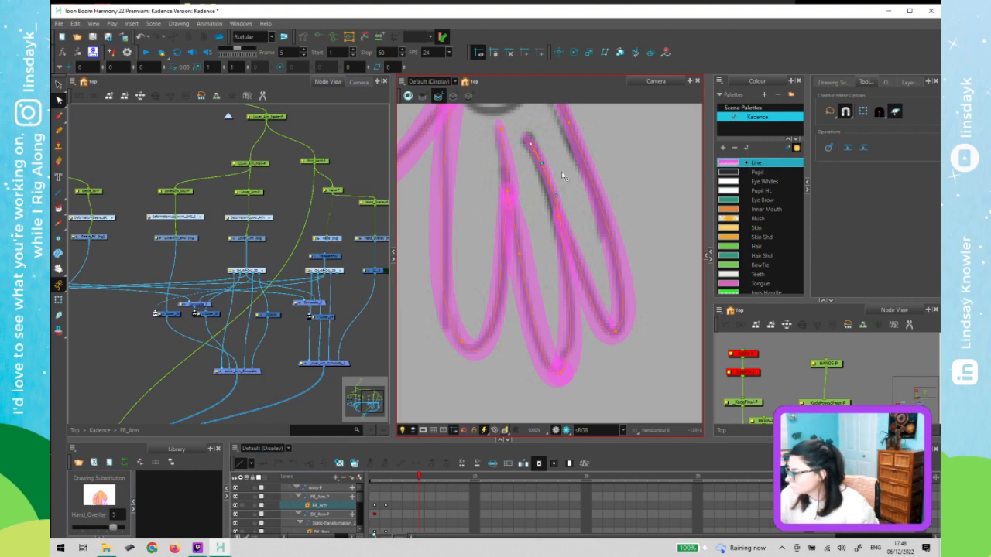
drag(553, 224, 567, 203)
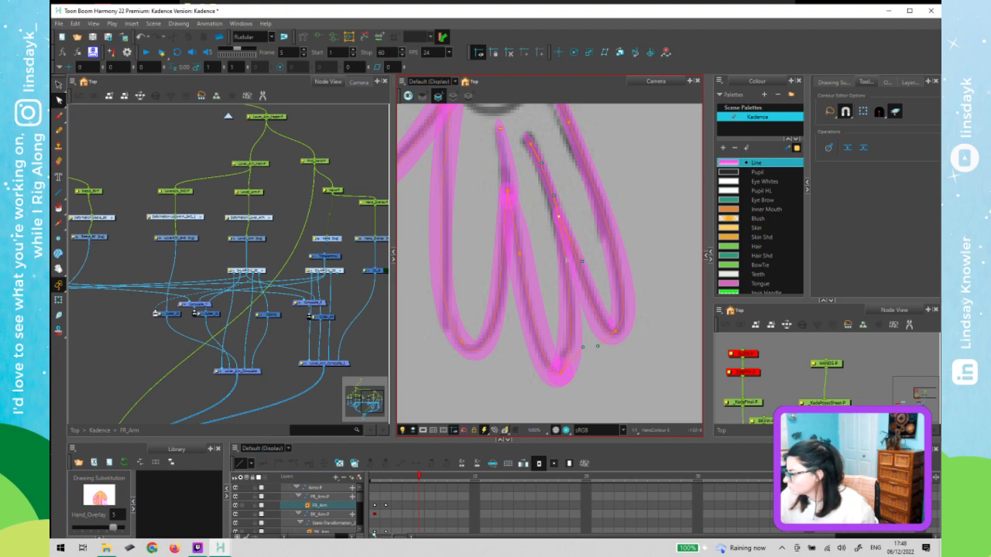
- Duplicate the short crease line between the middle fingers and place the copy in the empty space beside the little finger
key(1)
key(1)
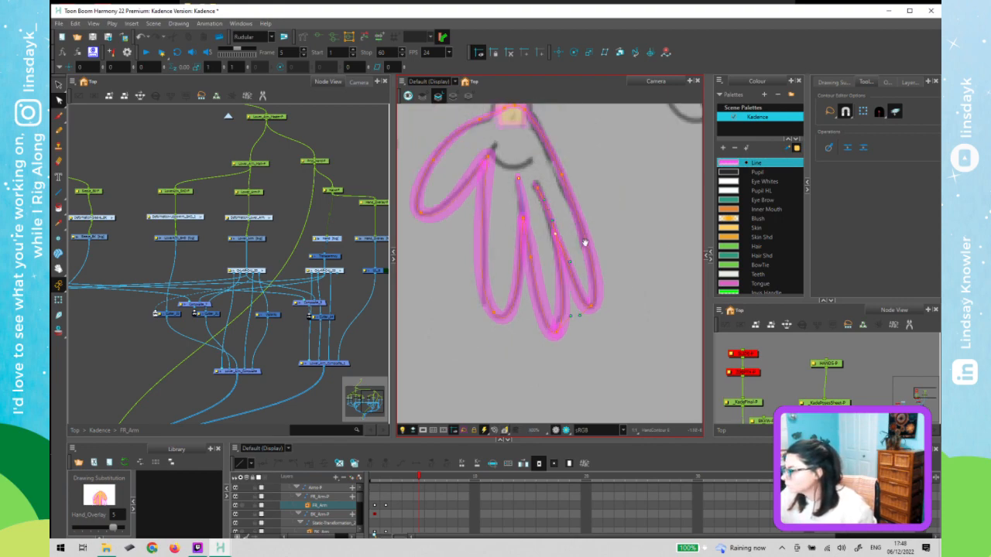
drag(583, 243, 597, 263)
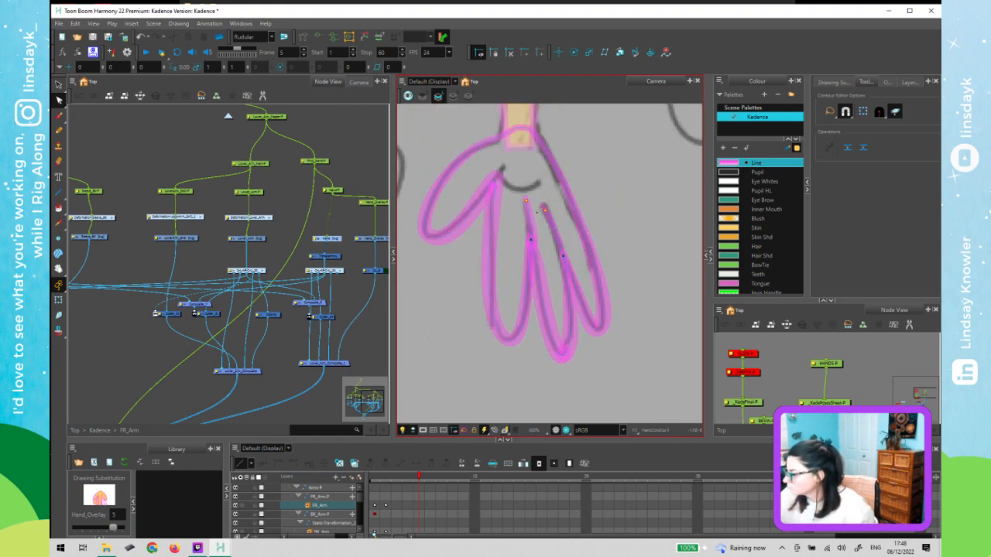
key(alt+s)
click(537, 225)
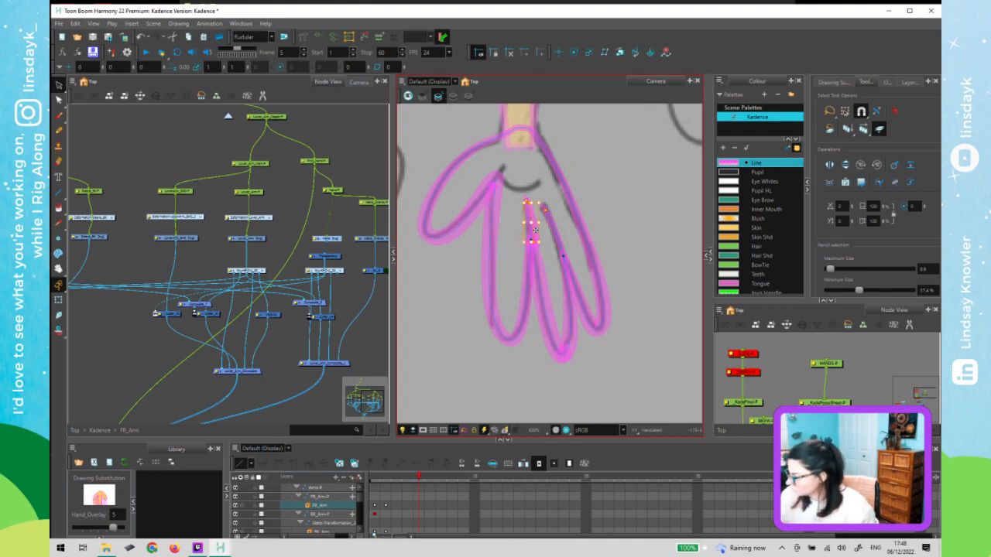
drag(537, 225, 630, 188)
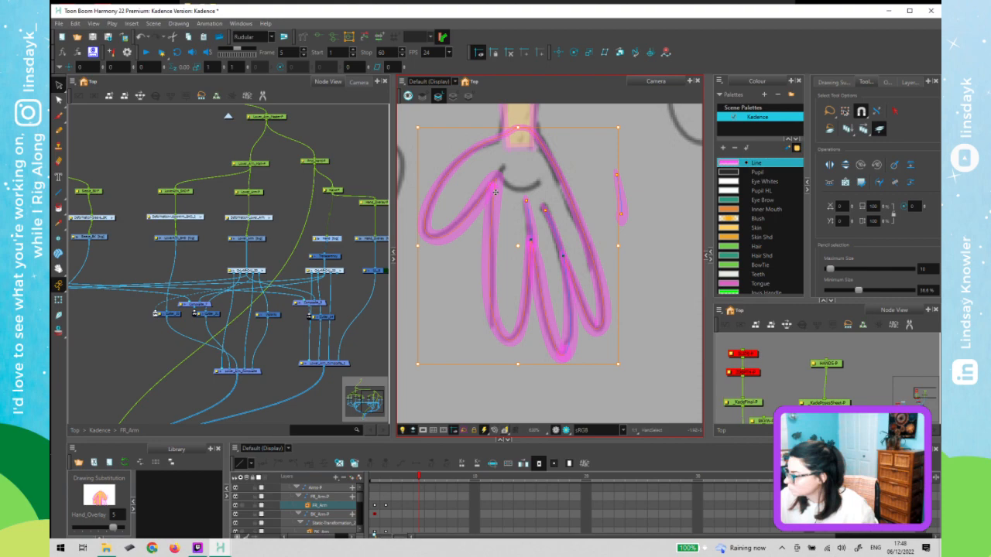
- Extend the thumb joint and the adjoining finger line's upper end up to the sketched end of the palm crease
key(alt+q)
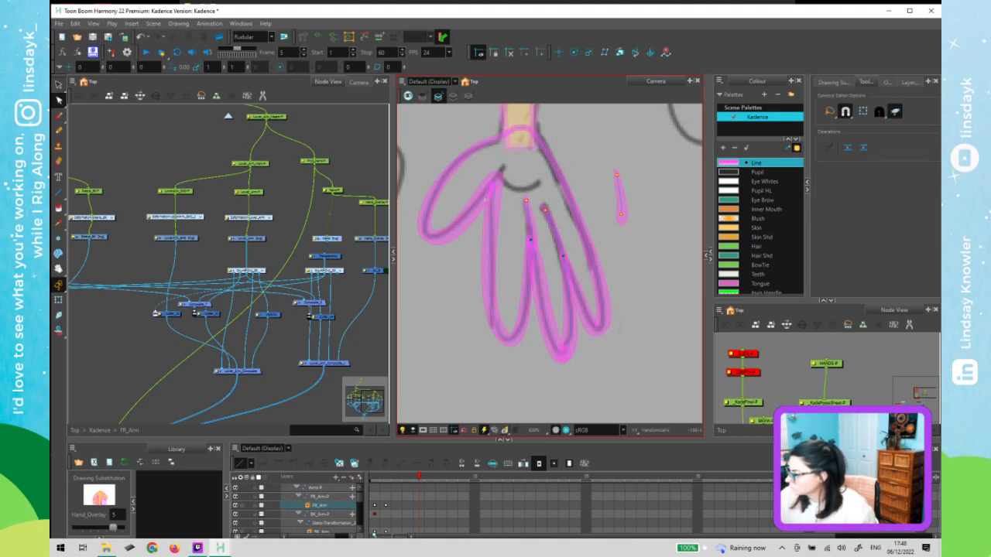
click(486, 198)
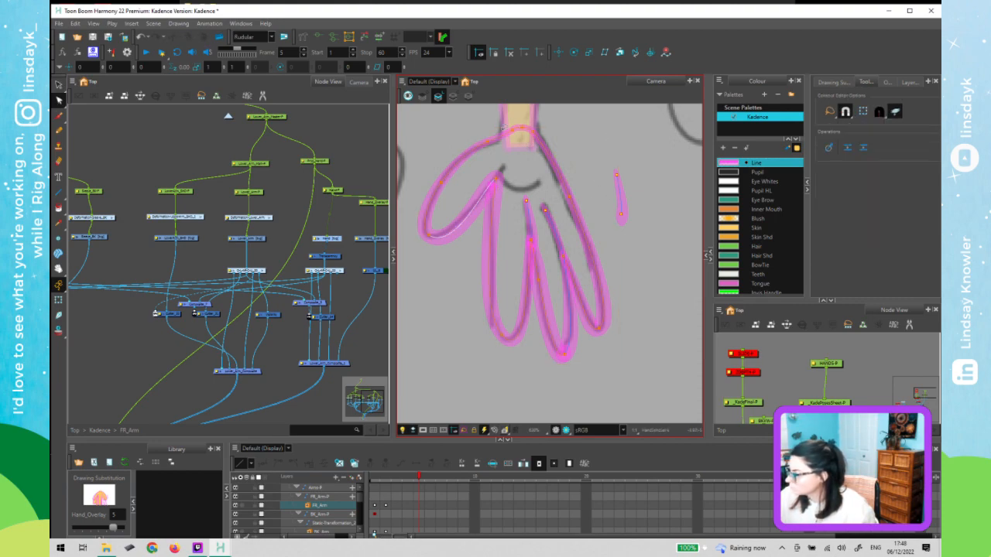
click(495, 187)
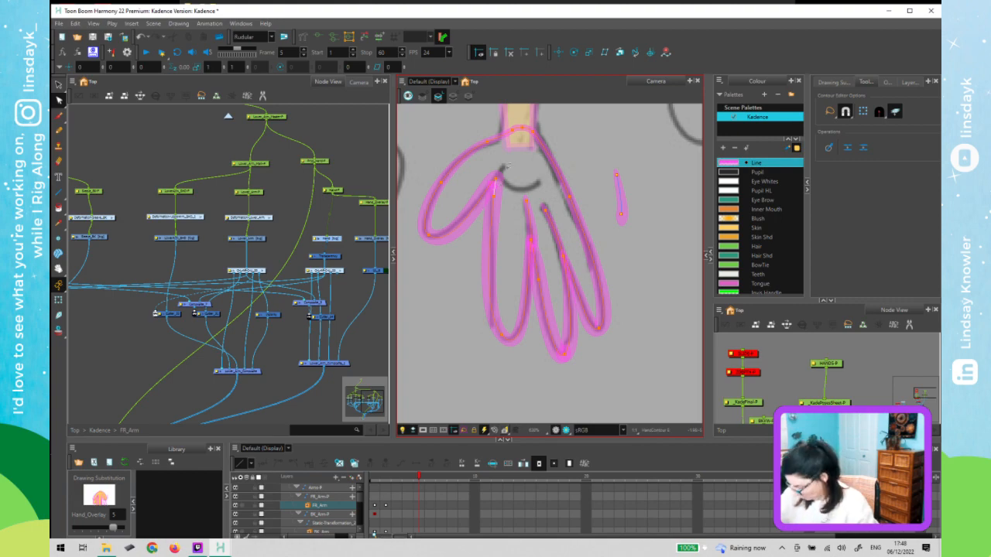
drag(495, 178, 504, 167)
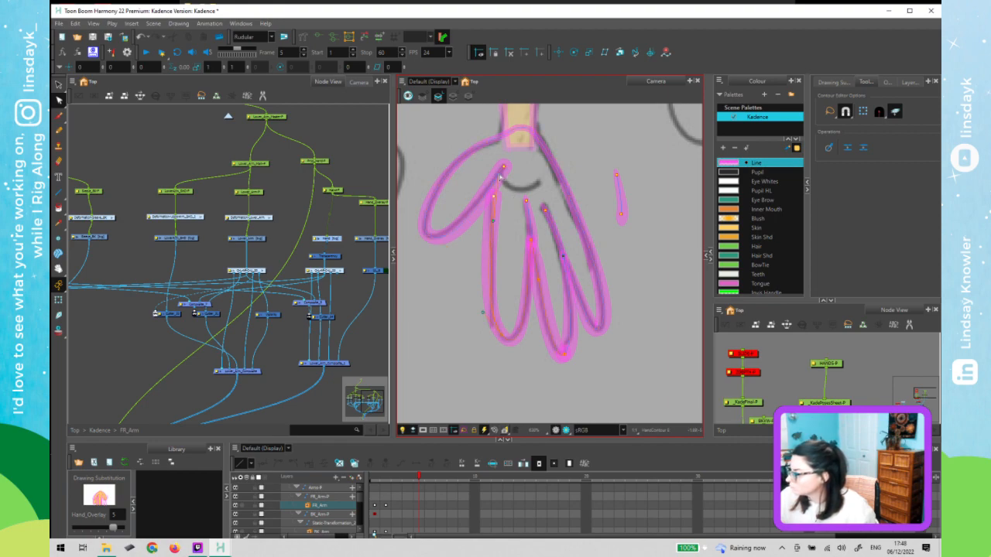
drag(500, 177, 499, 173)
click(589, 164)
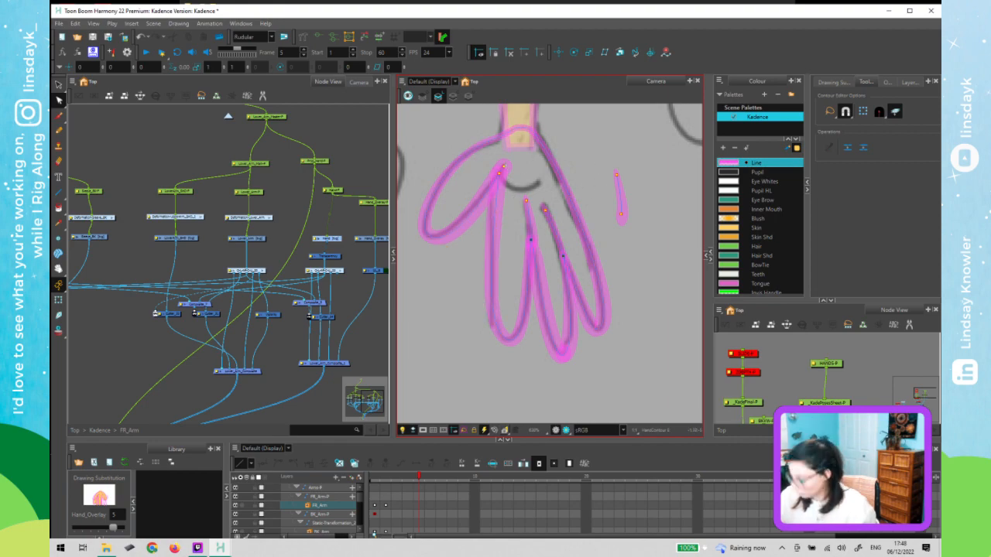
- Use the Pencil Editor to thin the thumb outline and the adjoining finger line where they meet at the thumb joint
key(alt+w)
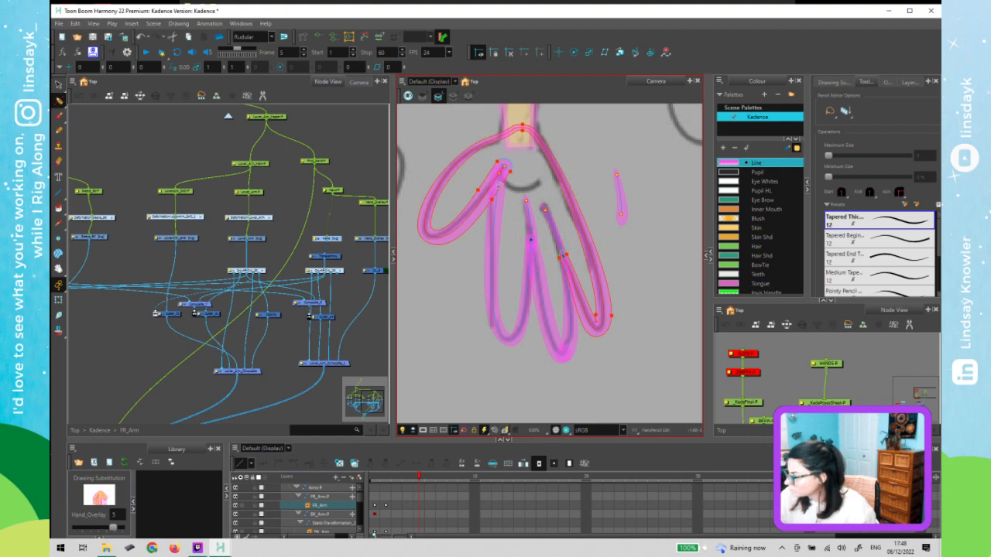
click(501, 165)
drag(508, 157, 511, 159)
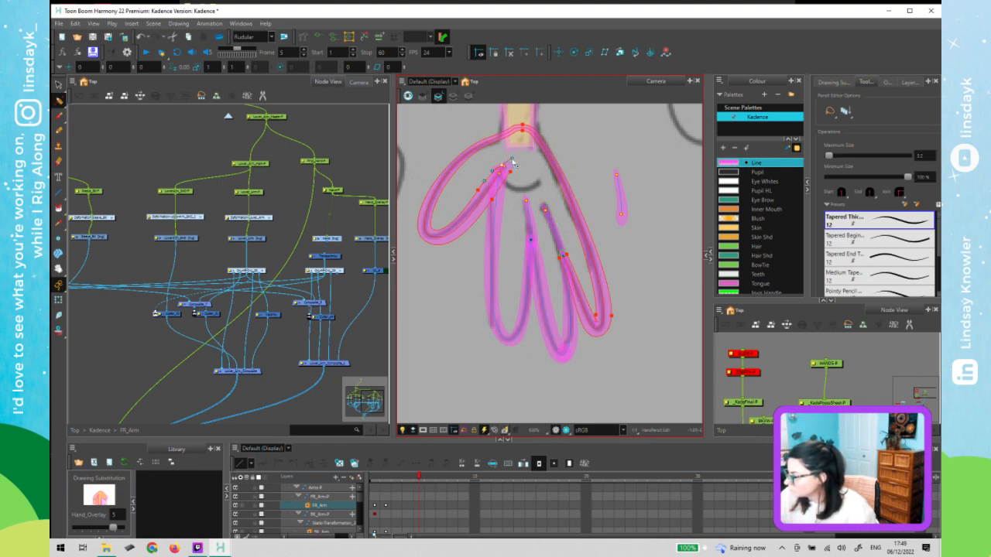
click(498, 208)
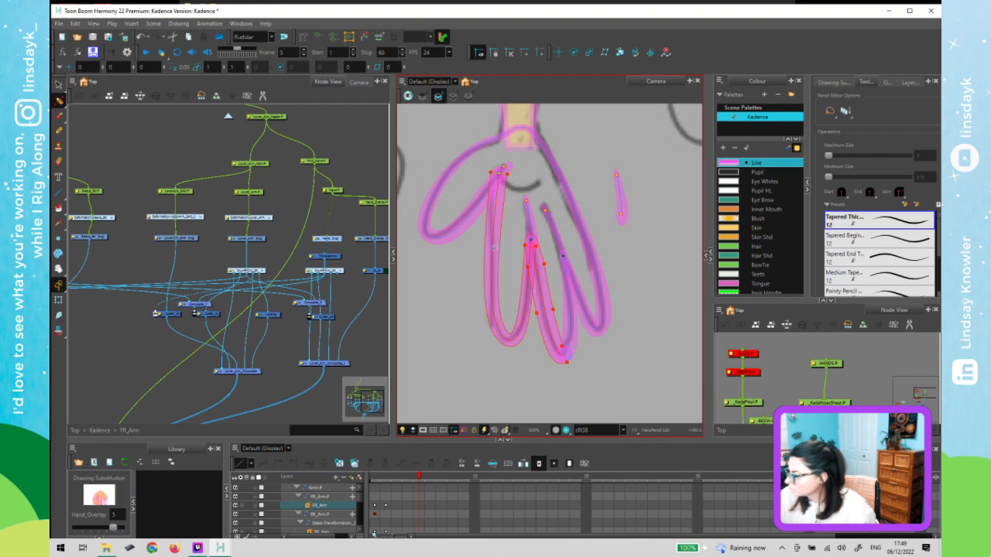
ctrl+click(492, 252)
drag(492, 173, 499, 164)
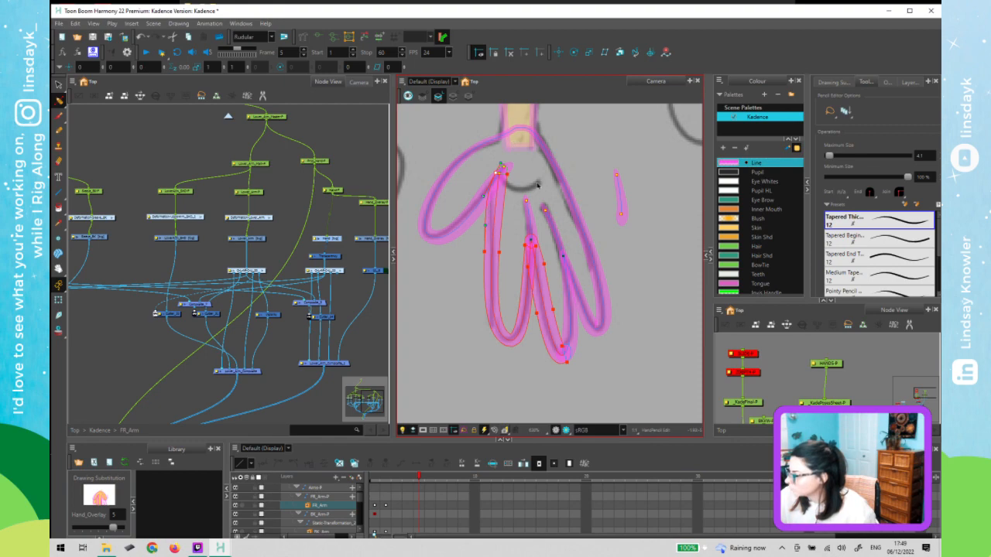
click(559, 195)
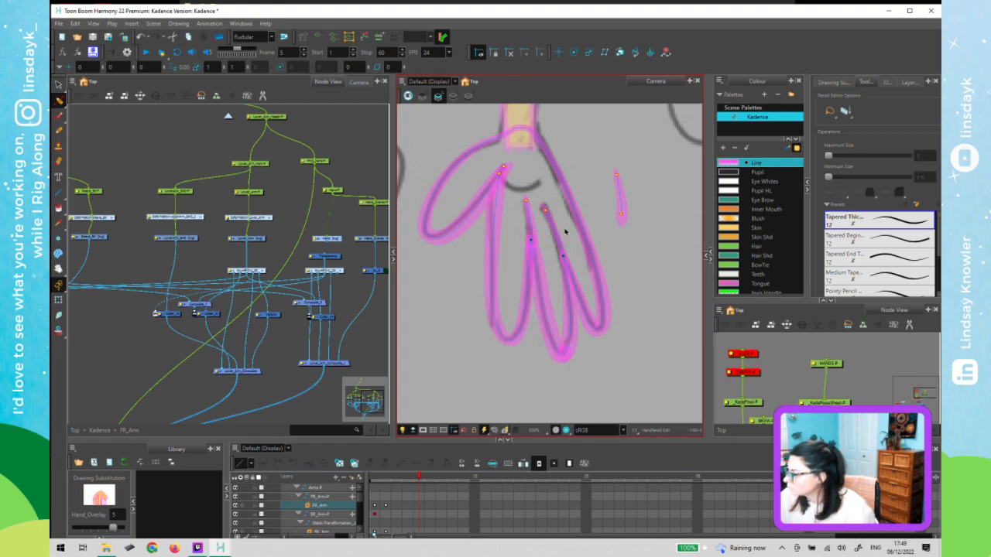
- Examine how the line ends overlap at the finger junctions and the thumb joint
key(alt+s)
click(623, 219)
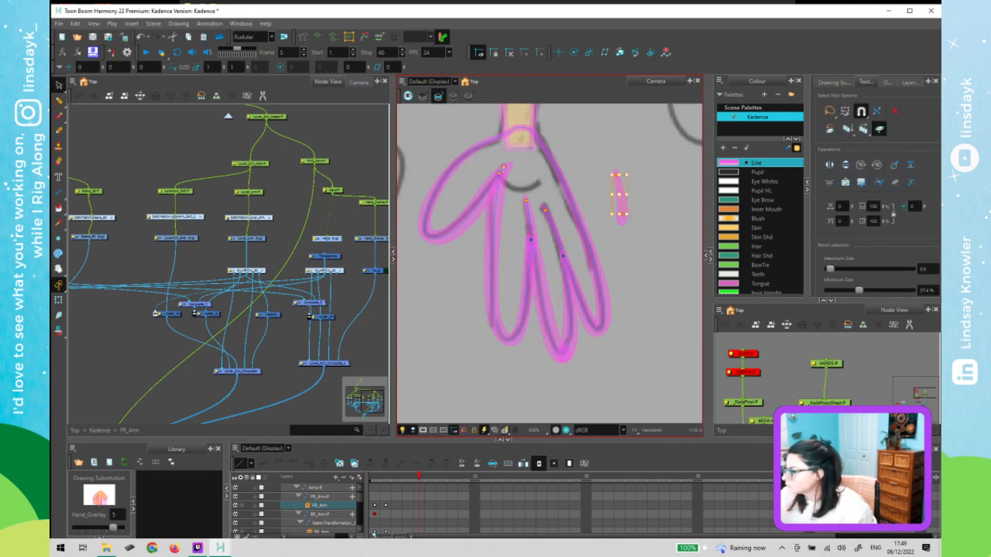
key(alt+q)
scroll(503, 170, up, 4)
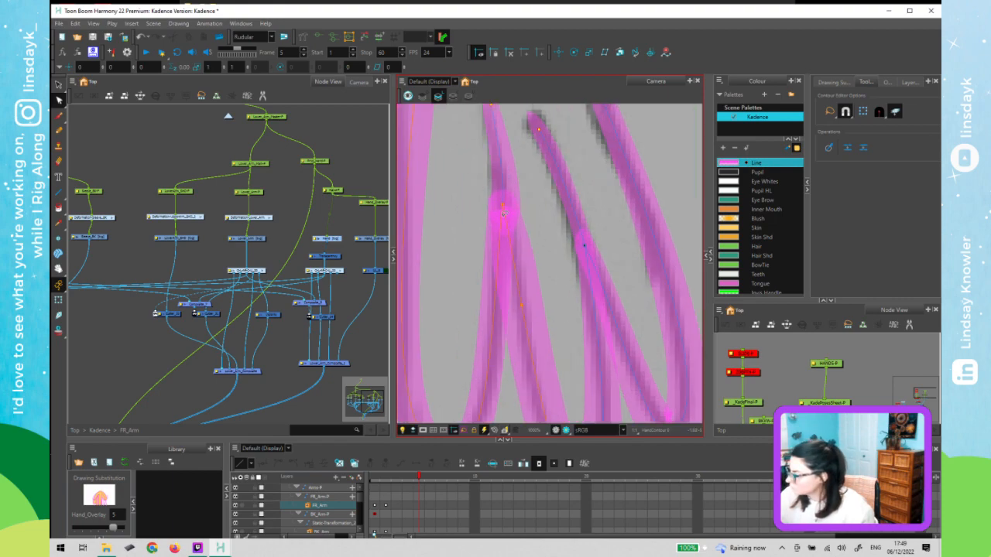
mouse_move(462, 155)
mouse_down()
mouse_move(542, 287)
mouse_move(590, 340)
mouse_up()
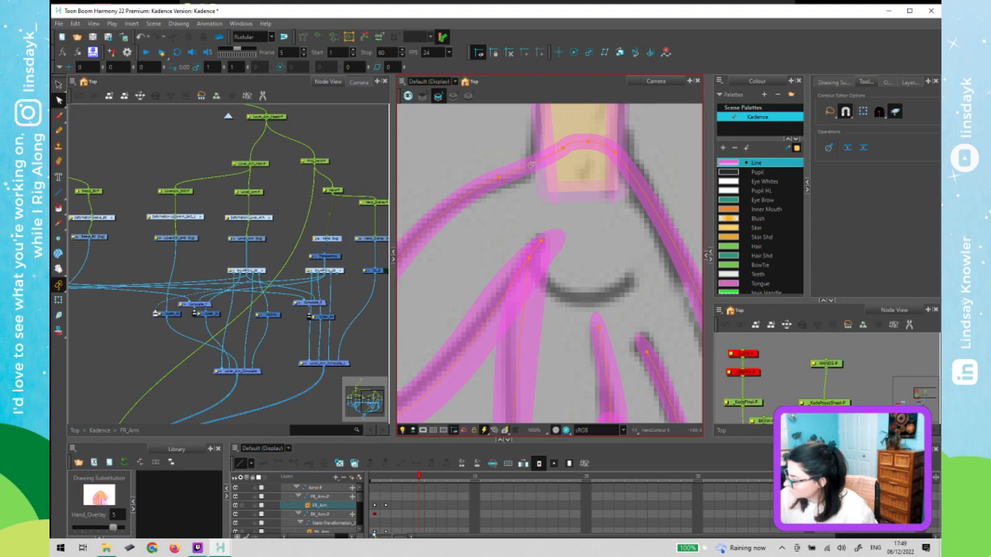
key(2)
key(2)
key(2)
key(2)
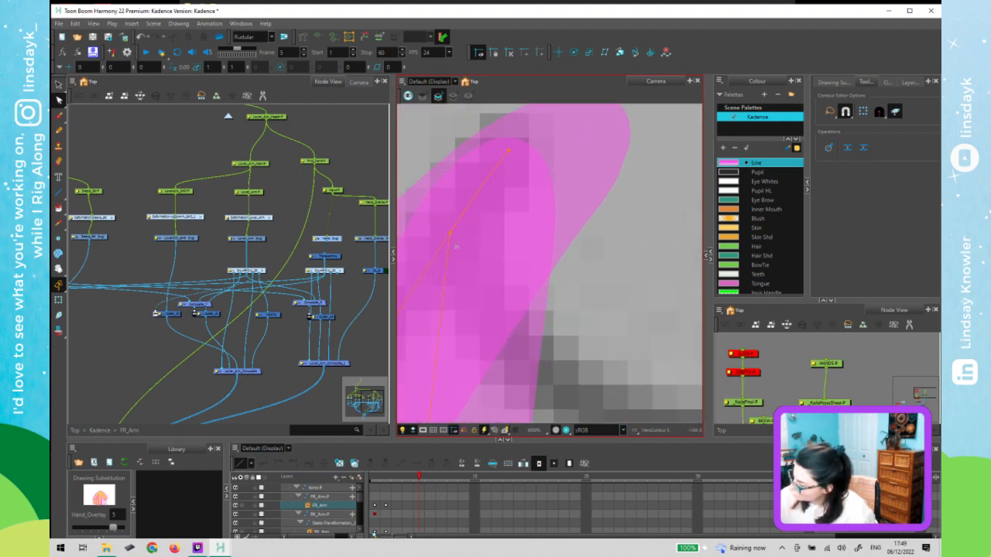
key(1)
key(1)
key(1)
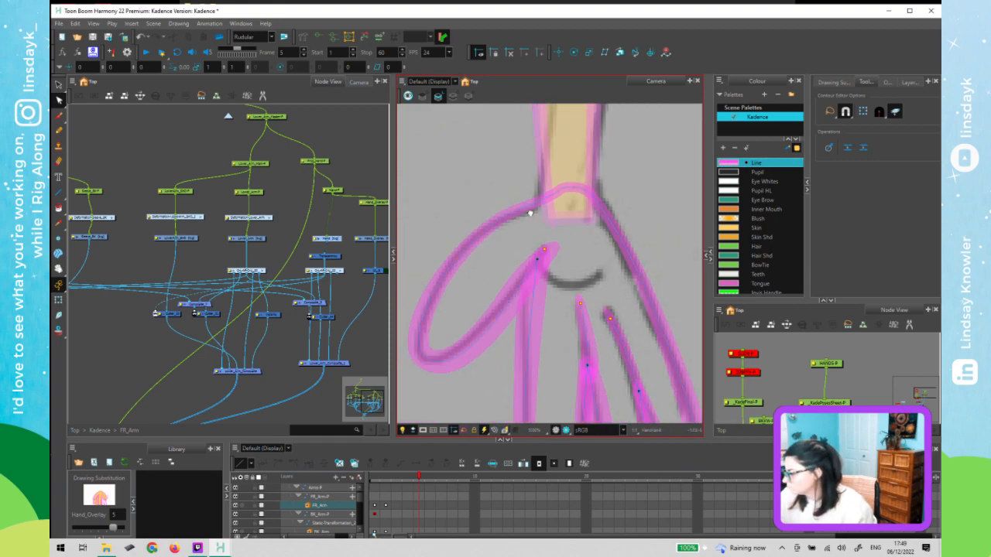
drag(531, 212, 442, 107)
key(1)
- Bend the copied short line into an arc and rotate it into place over the sketched palm crease beside the thumb joint
click(622, 197)
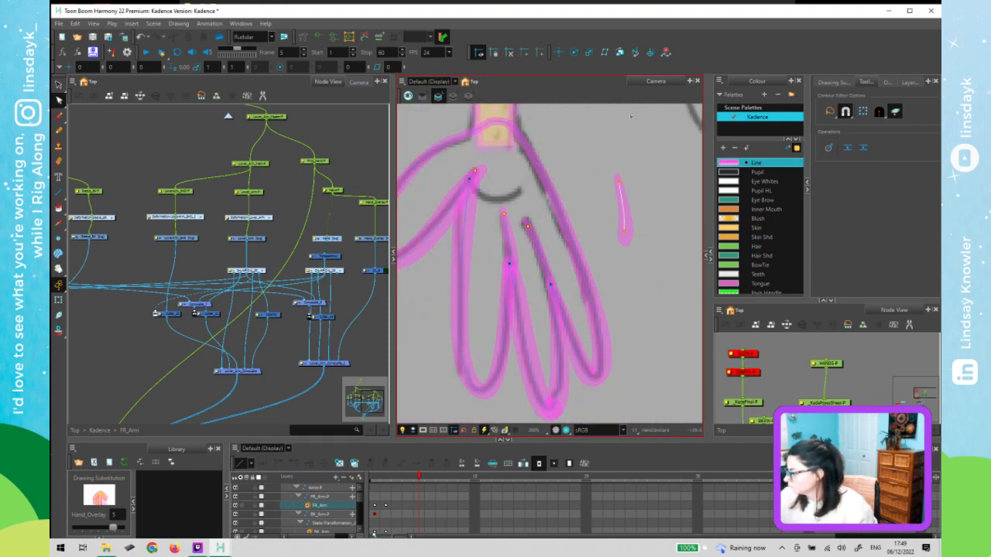
click(621, 191)
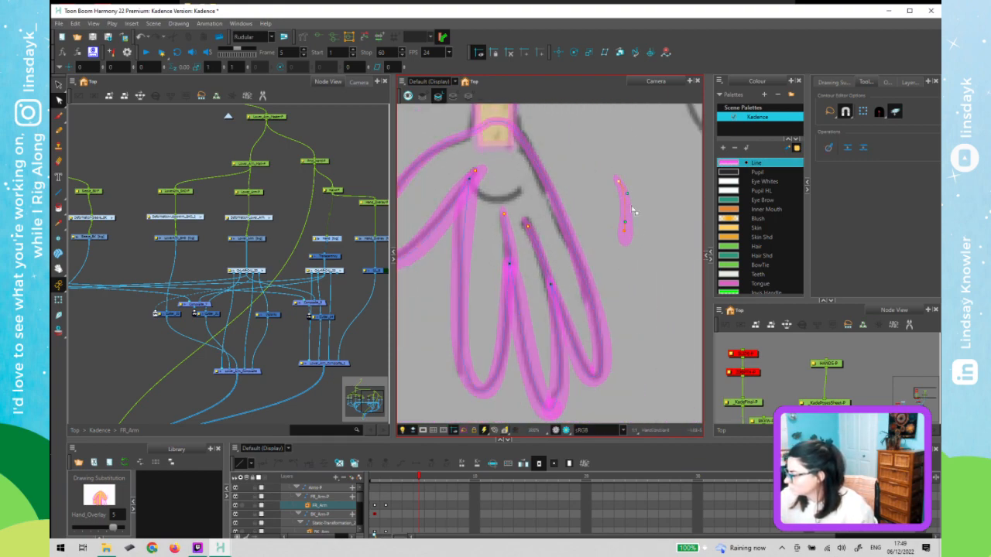
key(alt+s)
click(636, 183)
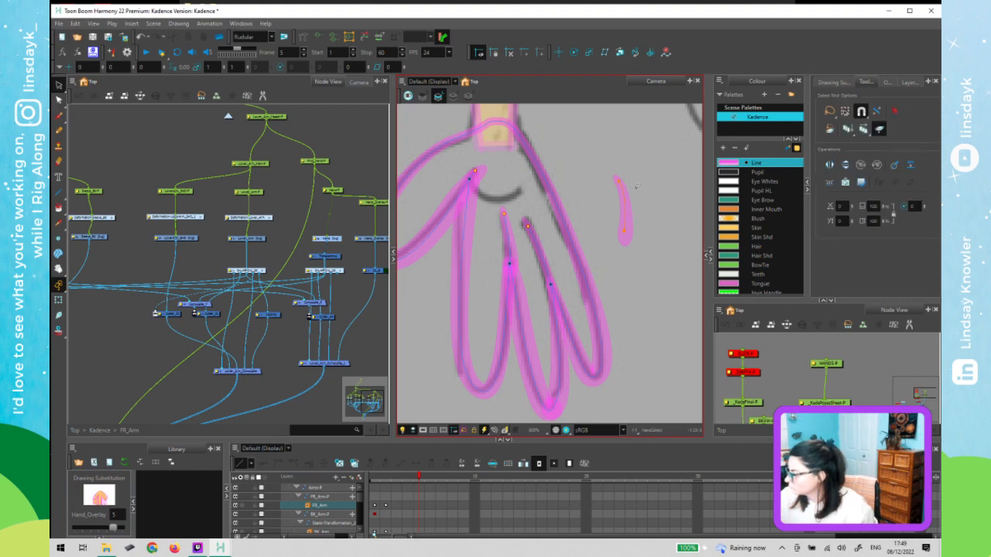
click(636, 186)
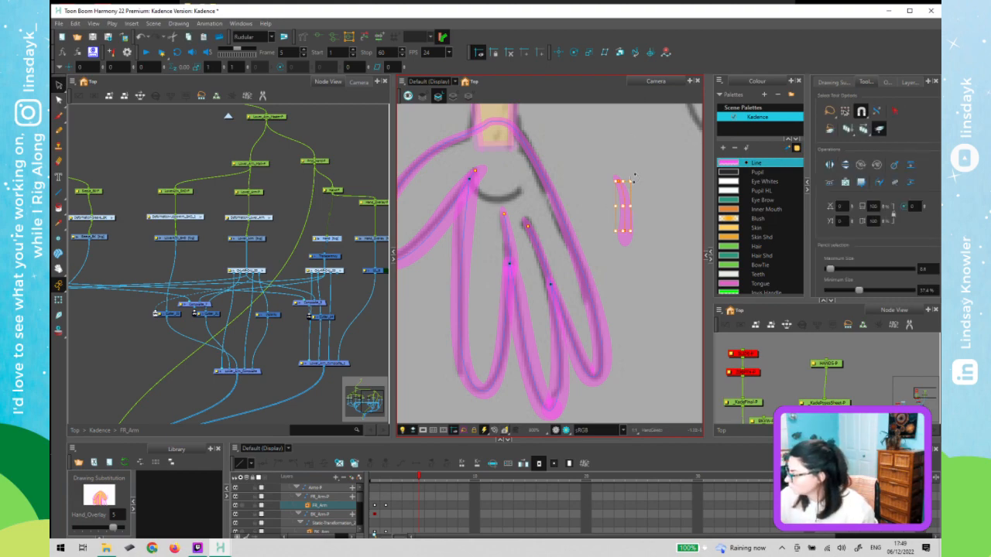
mouse_move(649, 221)
mouse_down()
mouse_move(636, 209)
mouse_move(514, 199)
mouse_up()
scroll(488, 197, up, 3)
drag(628, 304, 694, 376)
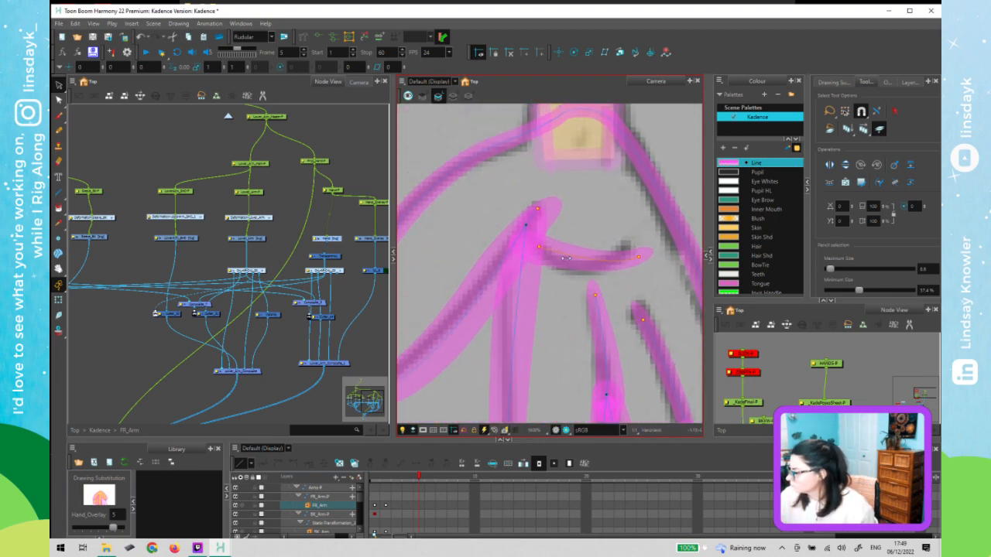
- Reshape the palm crease with the Contour Editor so it starts at the thumb joint and curves along the sketched crease
key(alt+q)
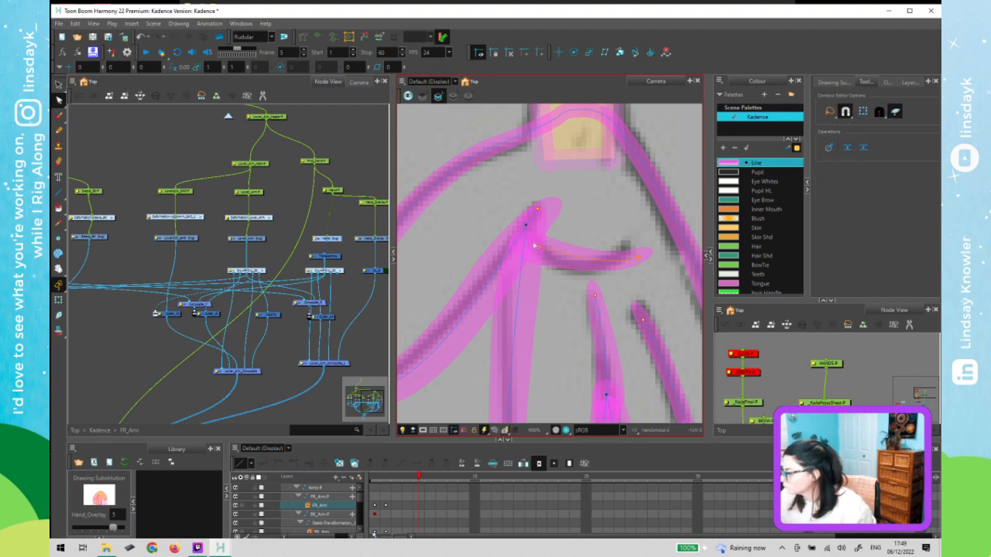
mouse_move(535, 246)
mouse_down()
mouse_move(529, 232)
mouse_move(542, 221)
mouse_move(527, 226)
mouse_up()
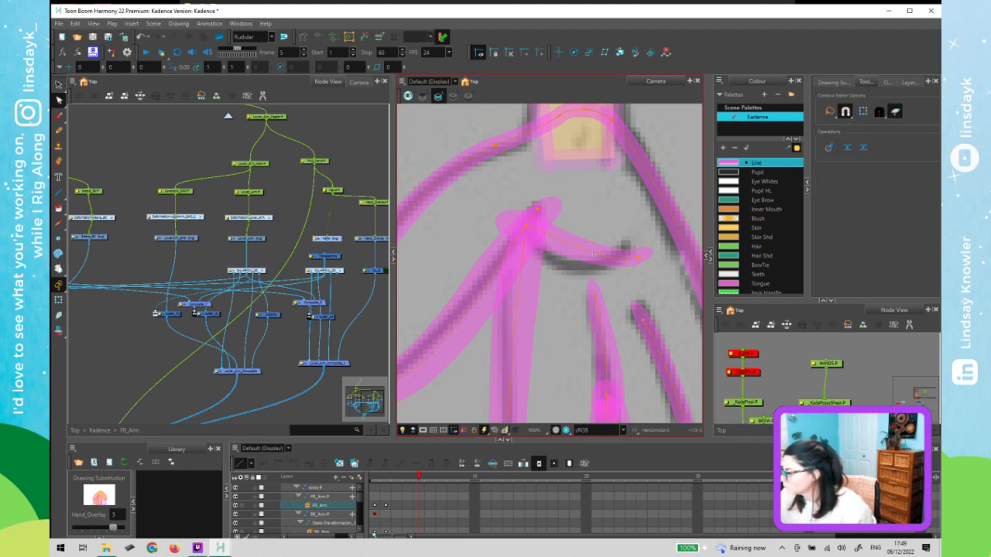
click(547, 235)
drag(559, 255, 564, 263)
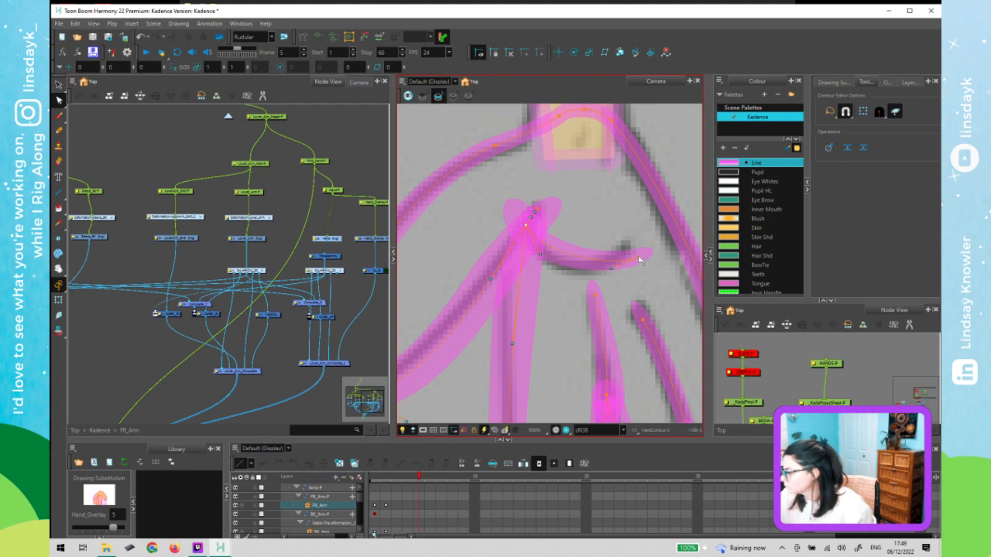
mouse_move(639, 258)
mouse_down()
mouse_move(625, 247)
mouse_move(592, 280)
mouse_up()
click(625, 246)
drag(541, 255, 548, 264)
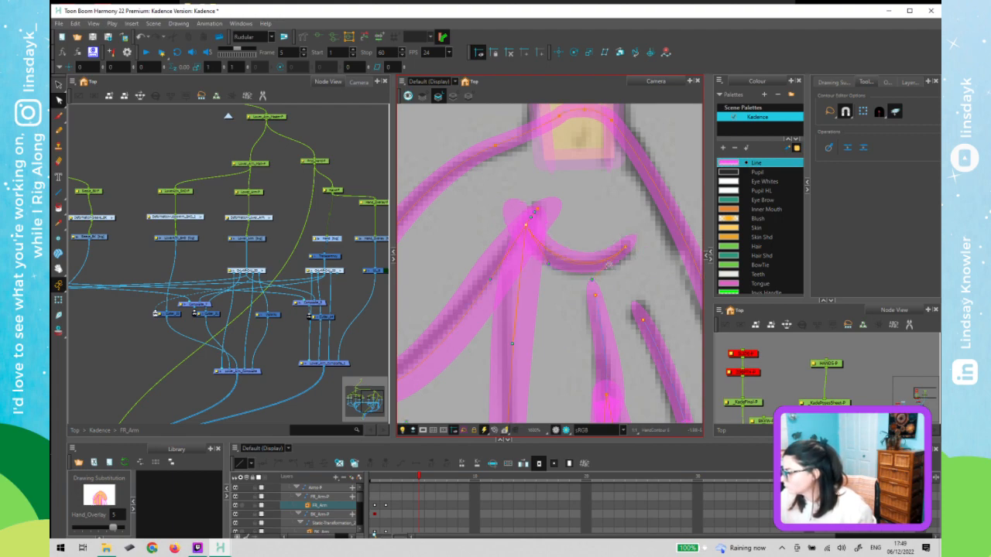
- Use the Pencil Editor to thin the palm crease's end where it overlaps the thumb joint
key(alt+w)
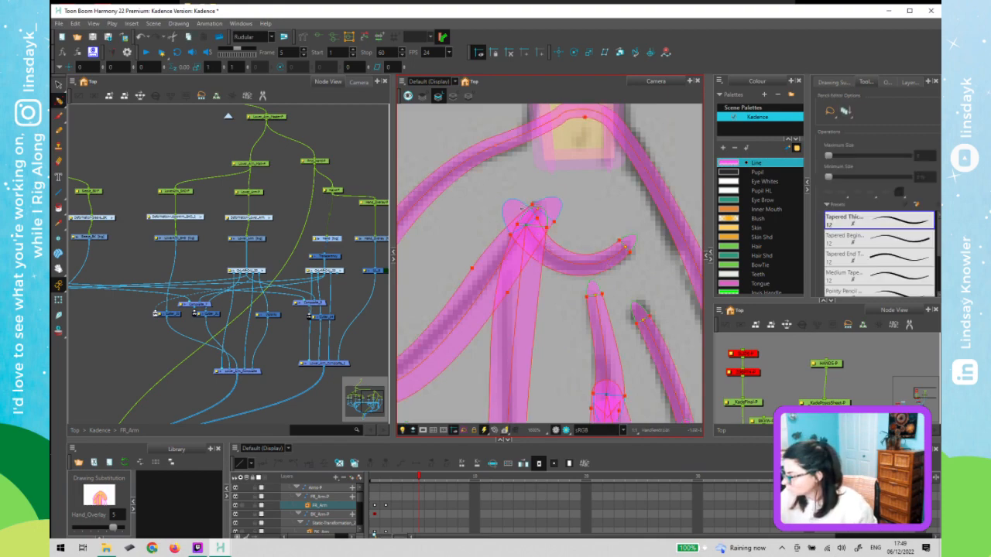
click(508, 201)
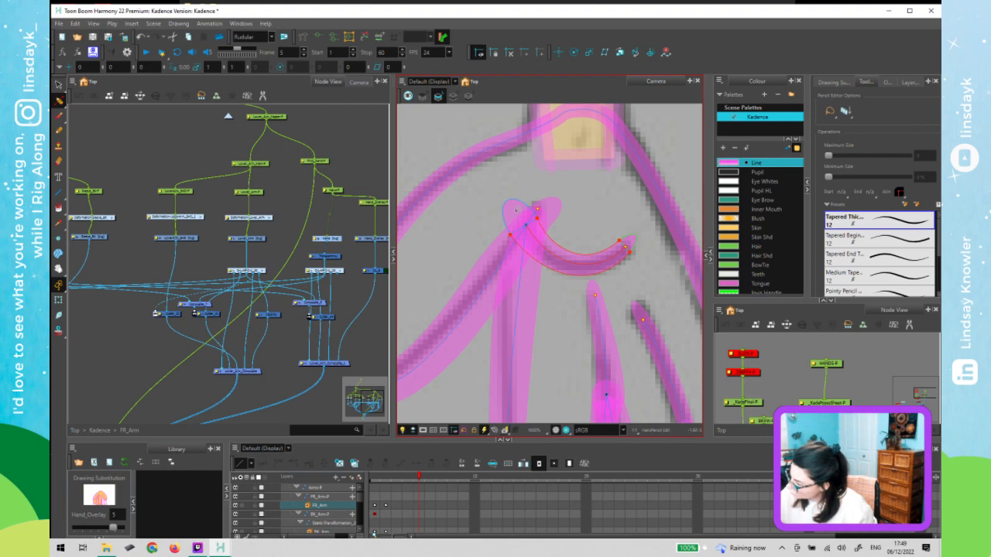
click(514, 235)
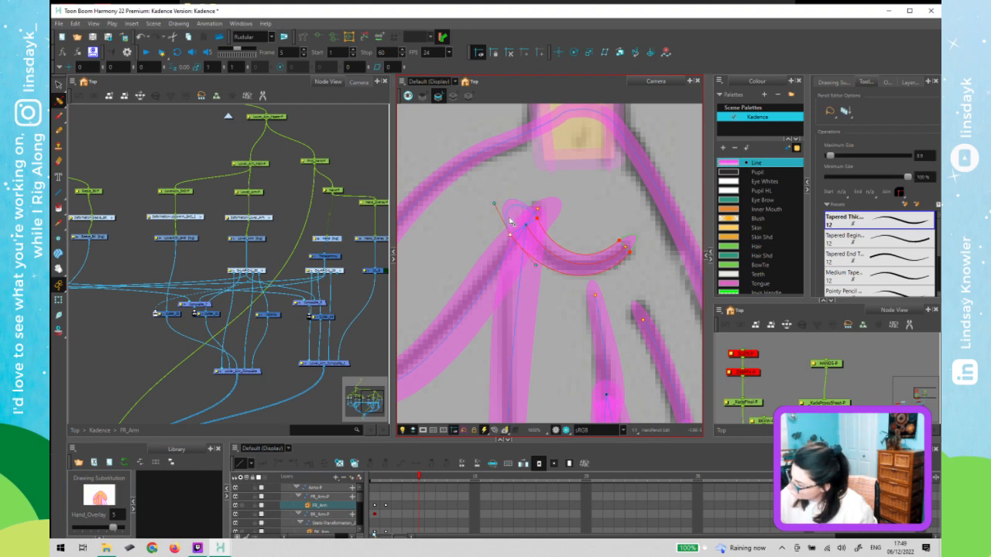
drag(509, 220, 524, 213)
click(656, 291)
- Examine the whole open hand against the rough sketch and save the scene
key(1)
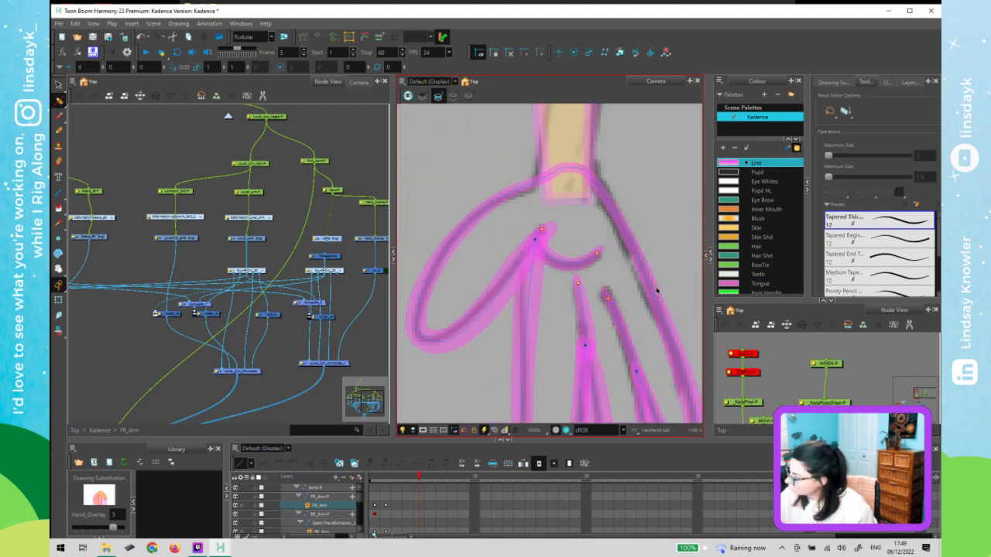
key(1)
key(1)
key(shift+t)
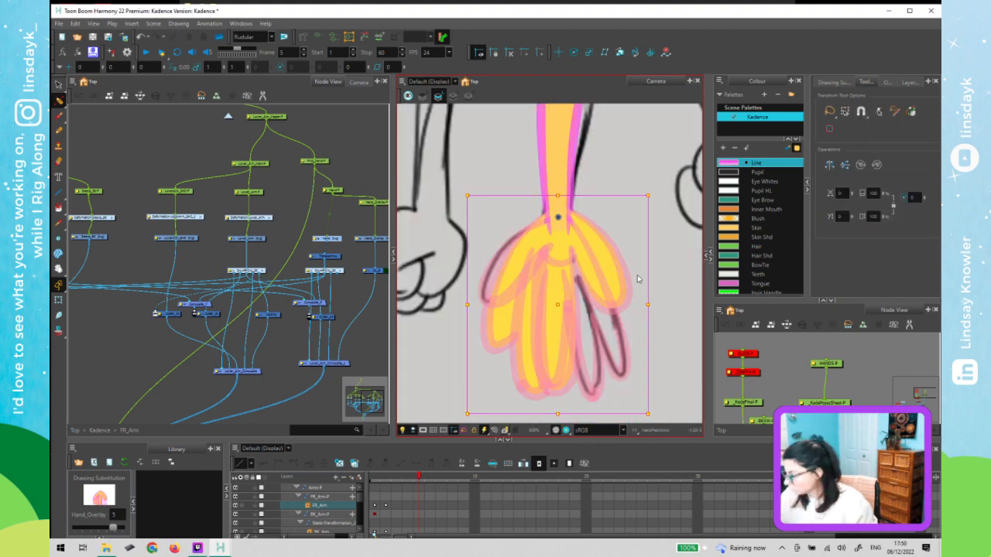
click(644, 292)
key(1)
click(597, 281)
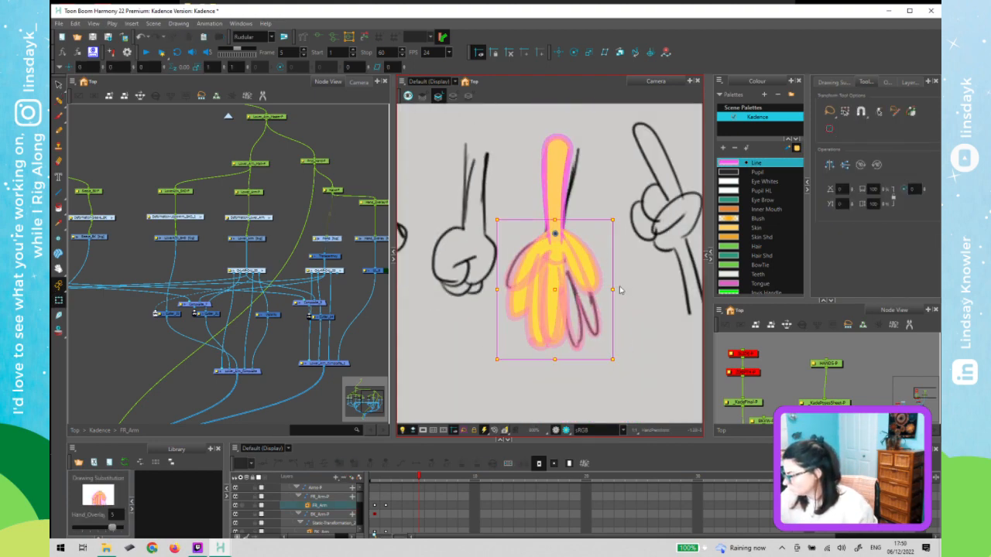
key(alt+s)
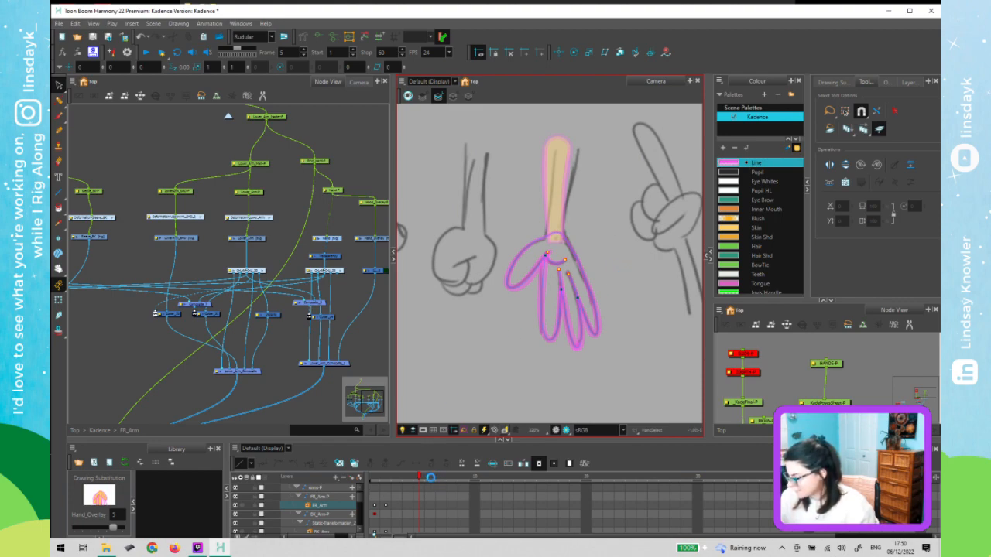
- Go to frame 6 and duplicate the open-hand drawing as a separate drawing for the pointing pose
click(431, 478)
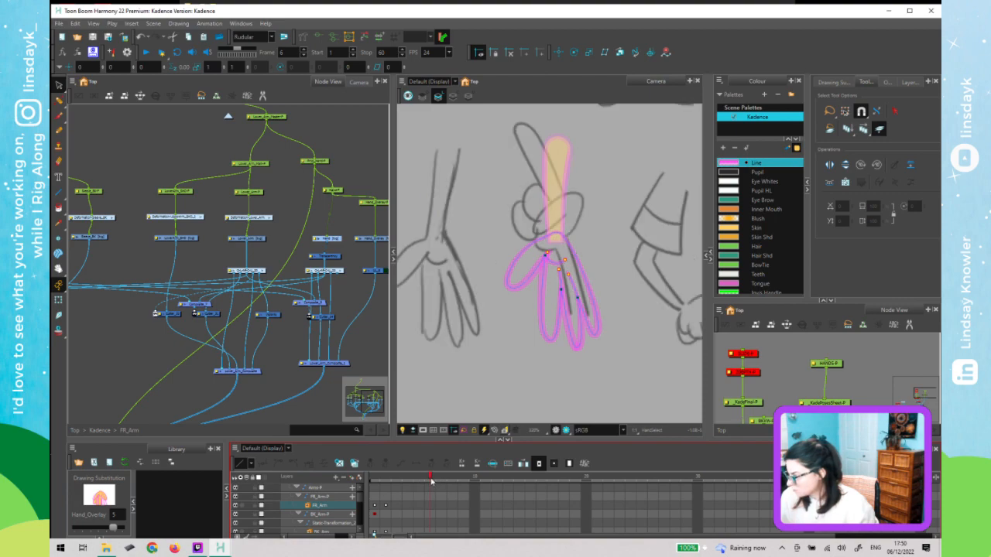
click(568, 274)
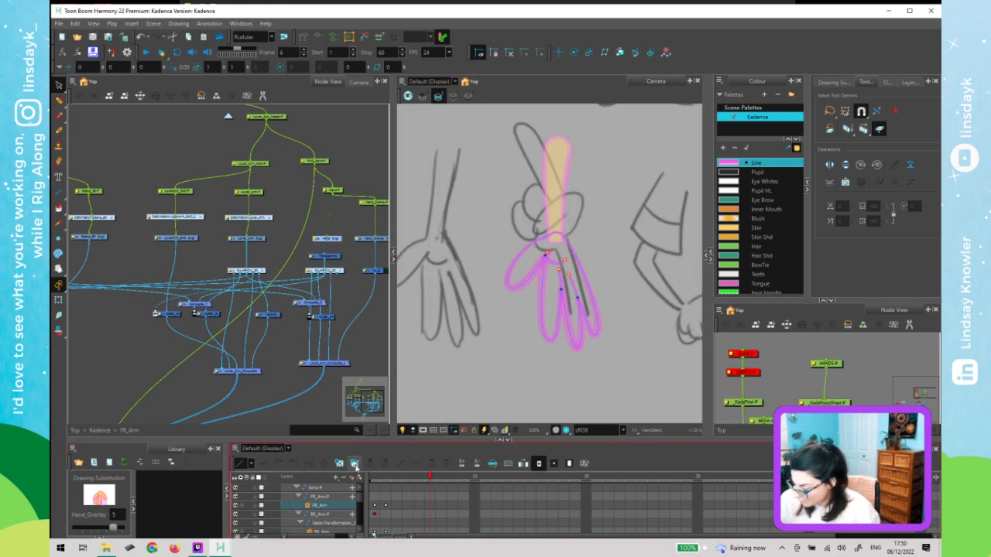
click(595, 216)
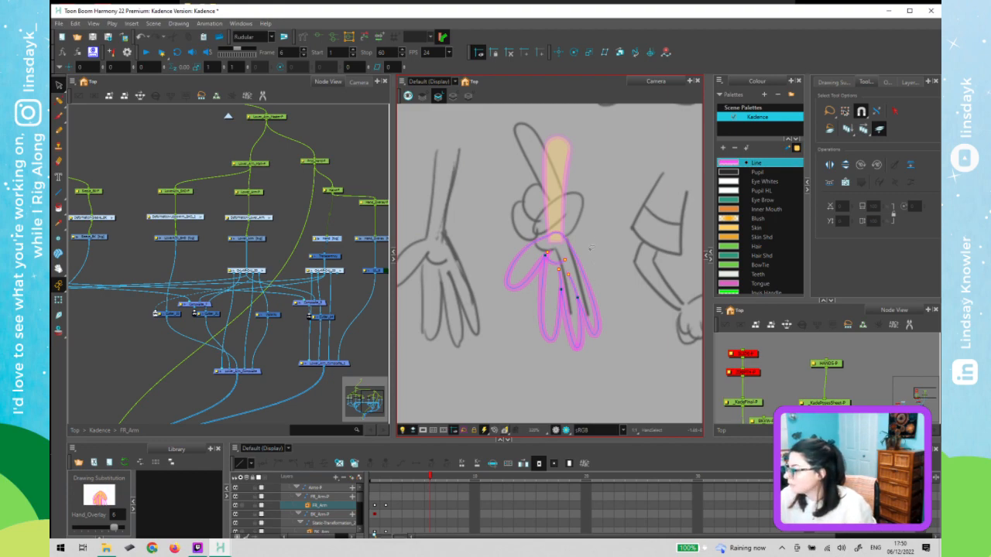
- Select all the hand lines on frame 6 and flip them so the fingers point up with the thumb still on the same side
drag(504, 334, 504, 336)
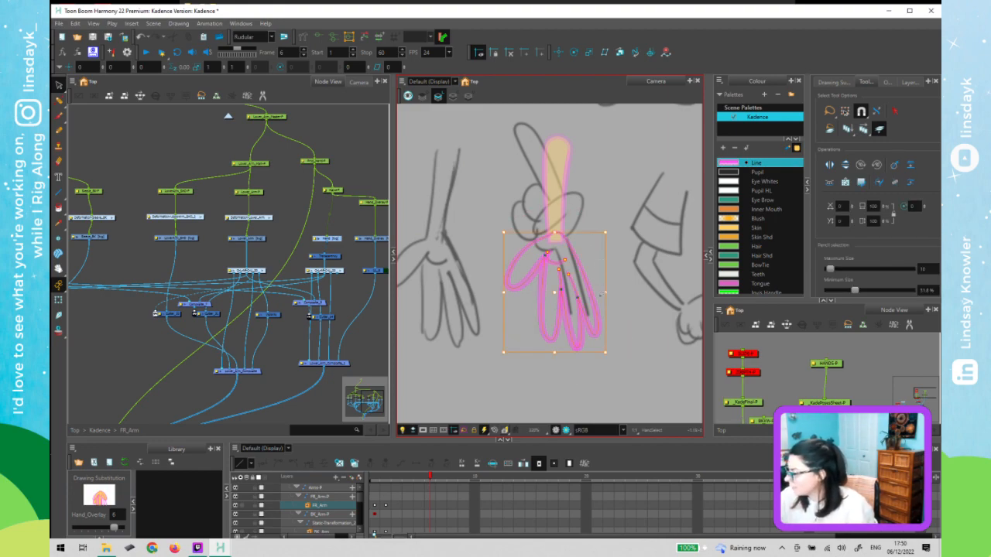
click(828, 392)
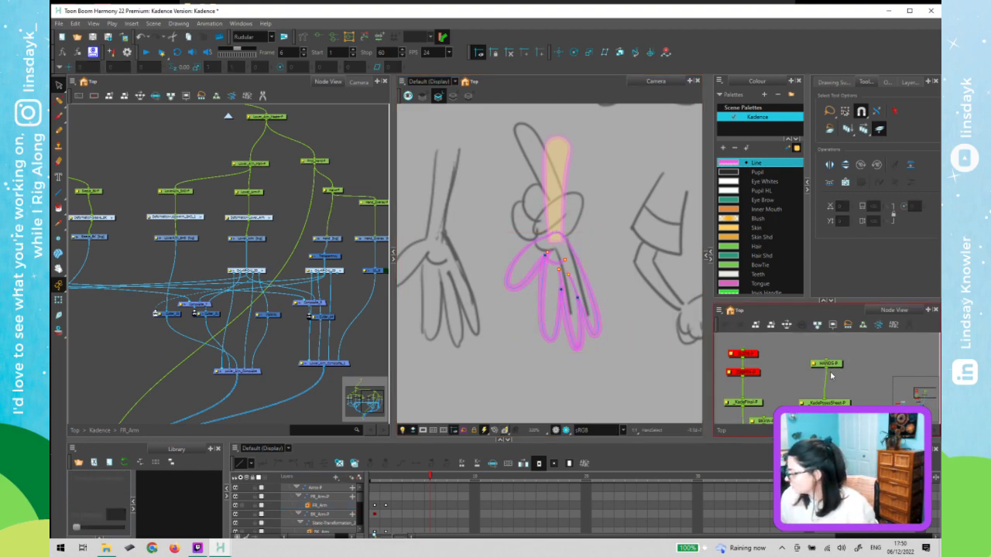
click(575, 243)
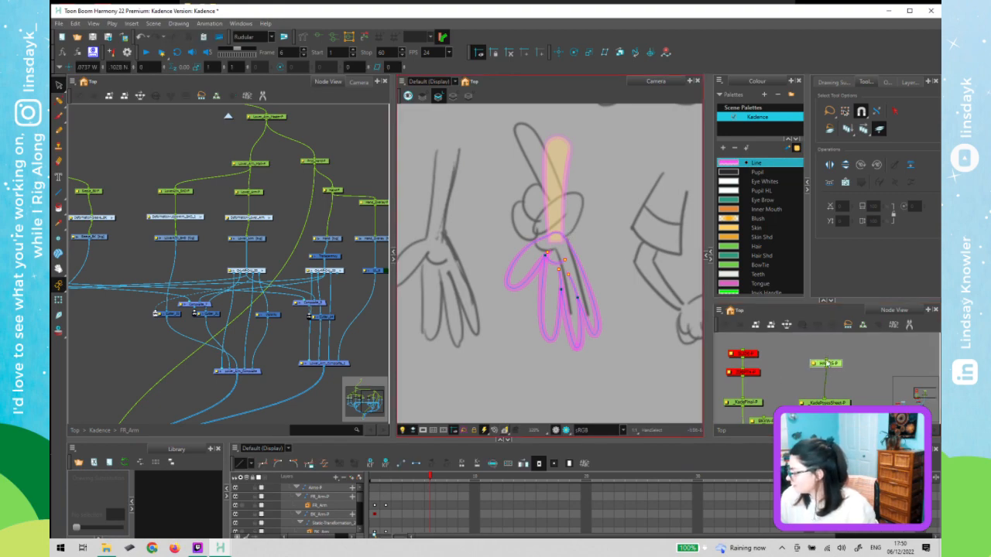
drag(602, 256, 602, 255)
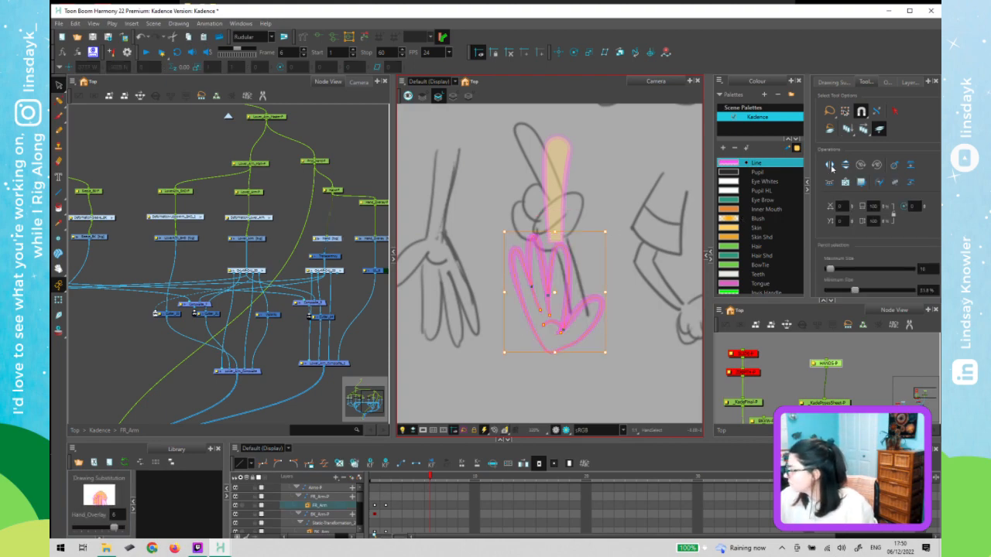
click(815, 187)
click(829, 164)
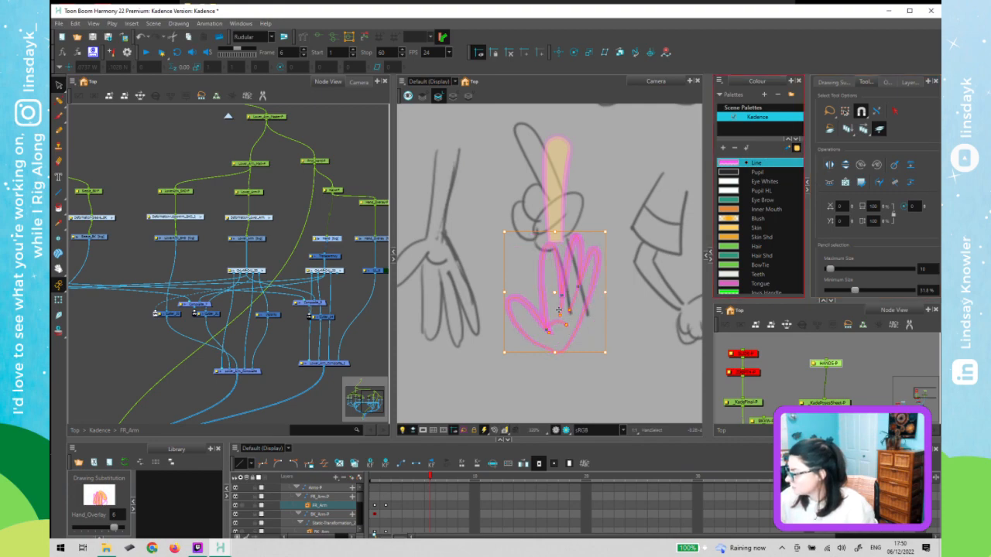
- Move and slightly rotate the flipped hand onto the pointing-hand sketch, and save the scene
drag(554, 293, 563, 191)
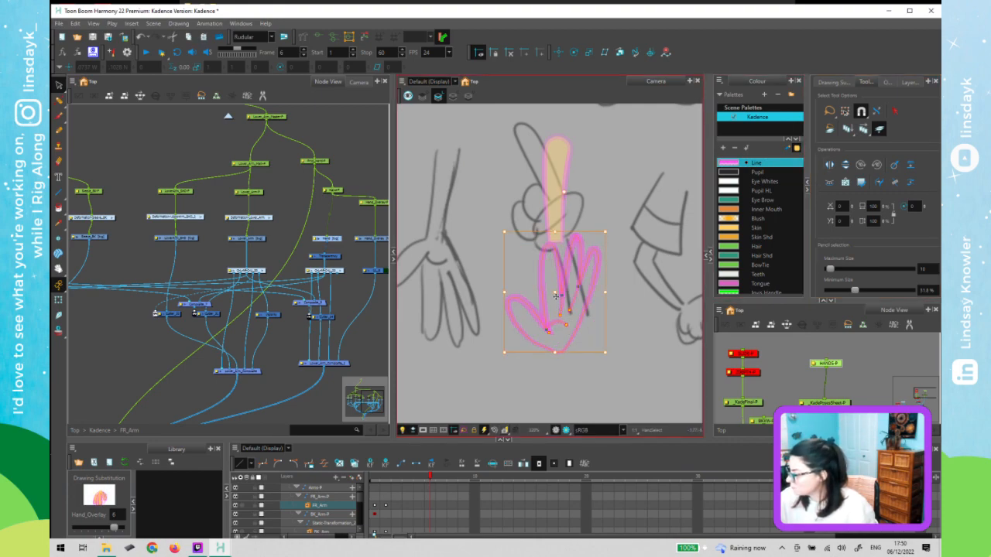
drag(556, 297, 556, 192)
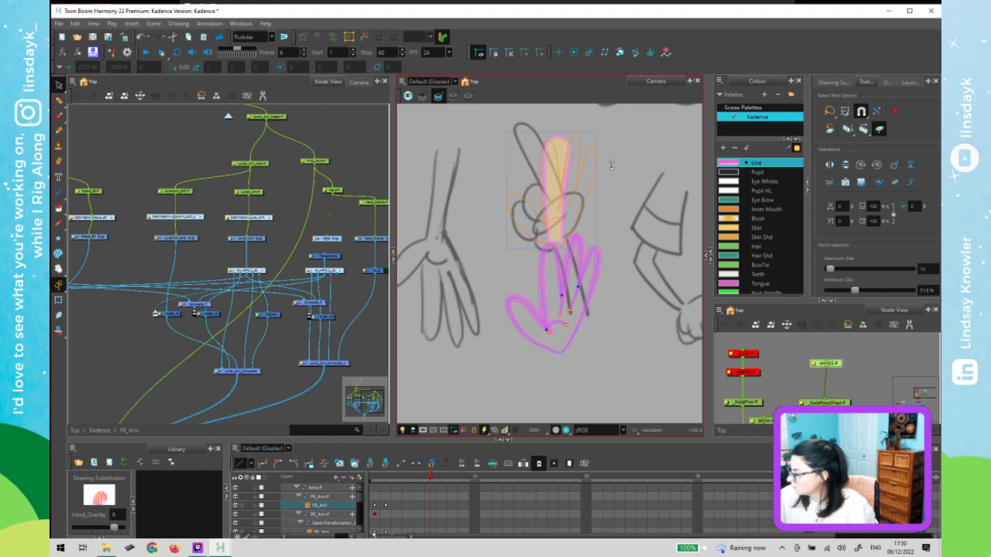
mouse_move(607, 127)
mouse_down()
mouse_move(595, 115)
mouse_move(595, 124)
mouse_up()
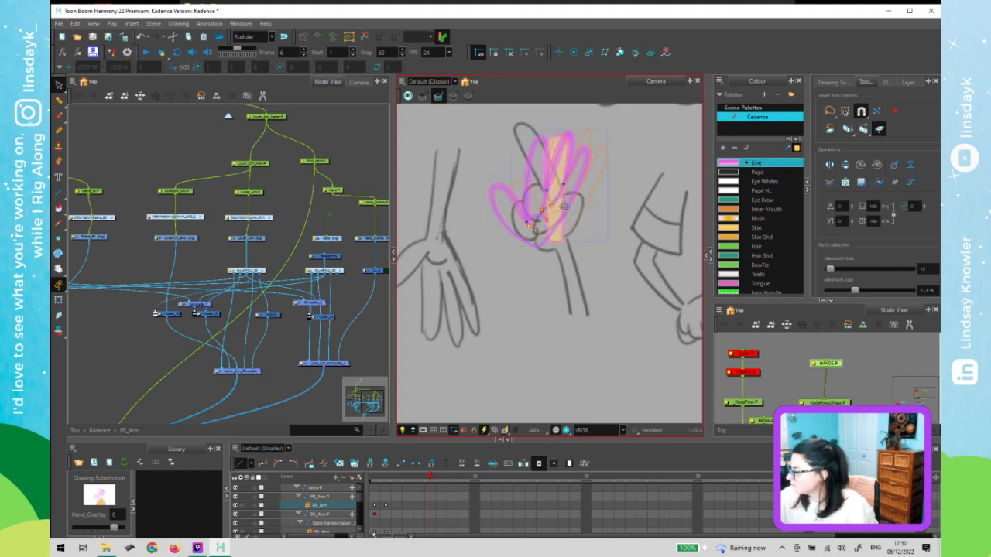
drag(565, 208, 588, 213)
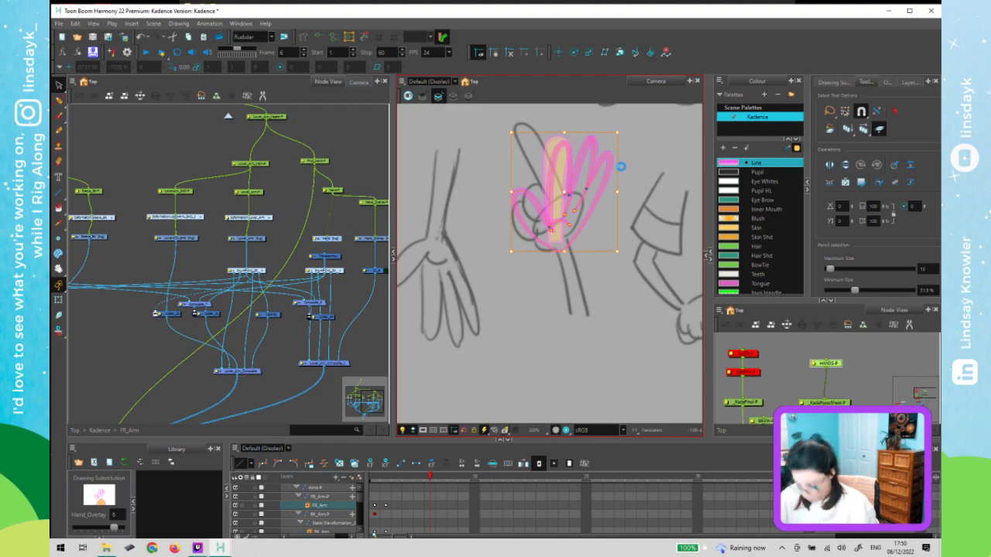
key(ctrl+s)
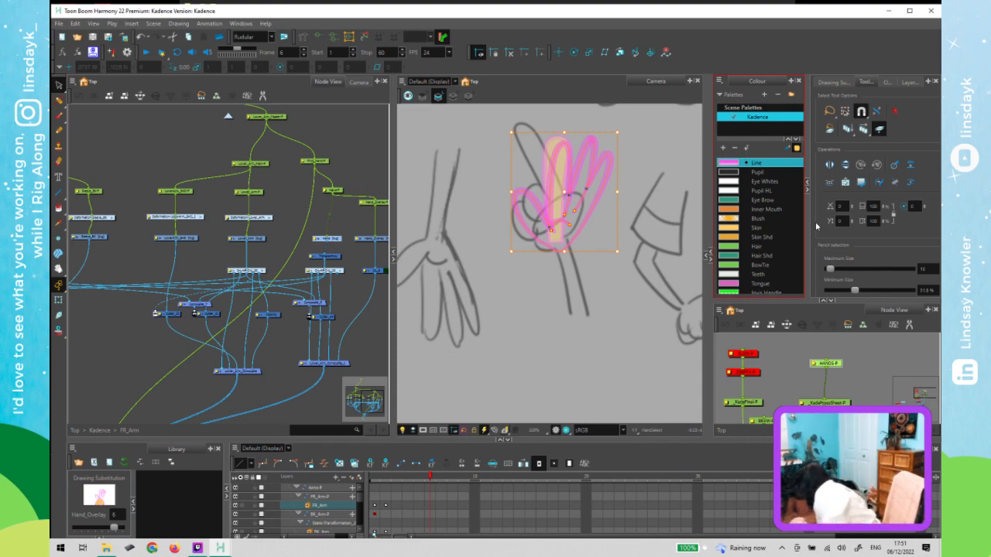
click(816, 226)
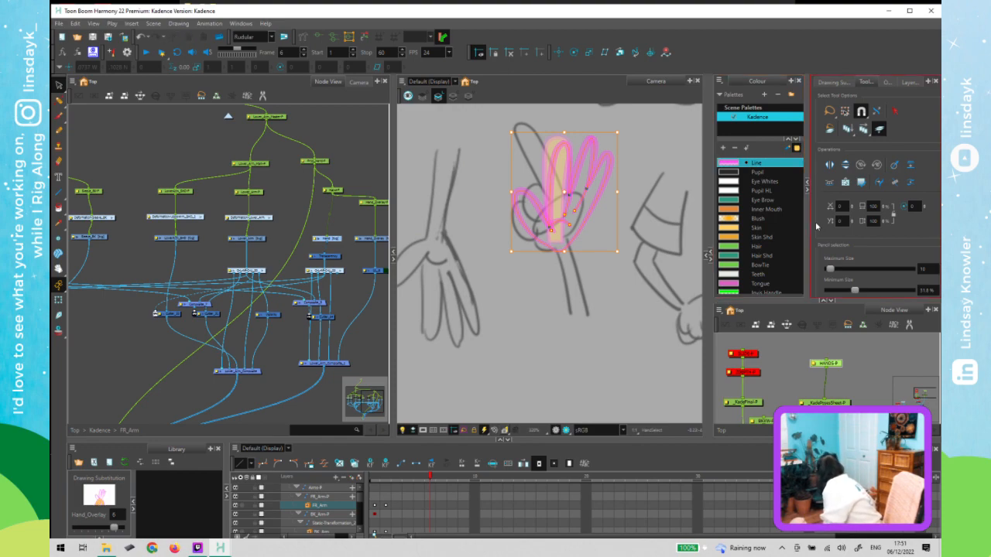
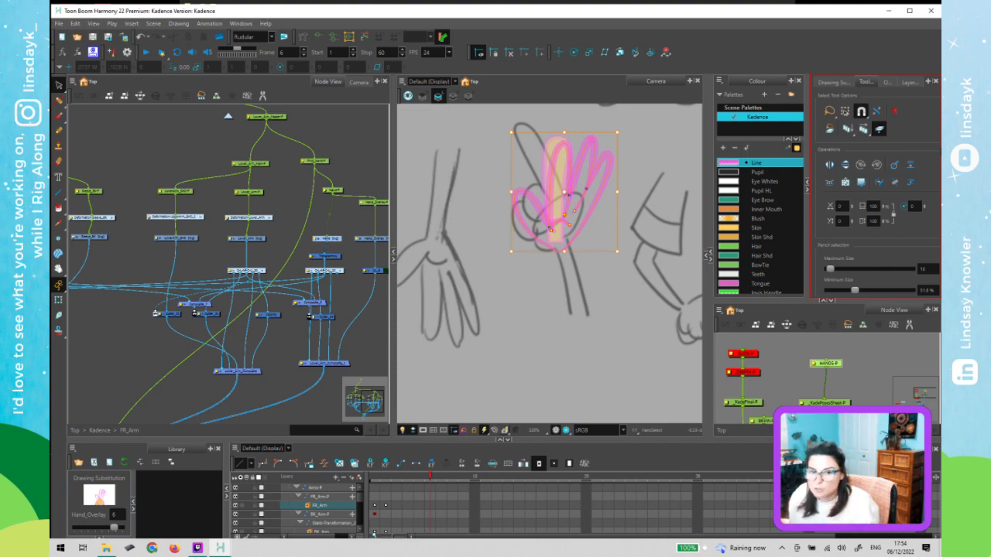
- Pull the first finger's tip out to the sketched pointing fingertip and stretch the thumb outline outward with the Contour Editor
click(341, 233)
click(594, 279)
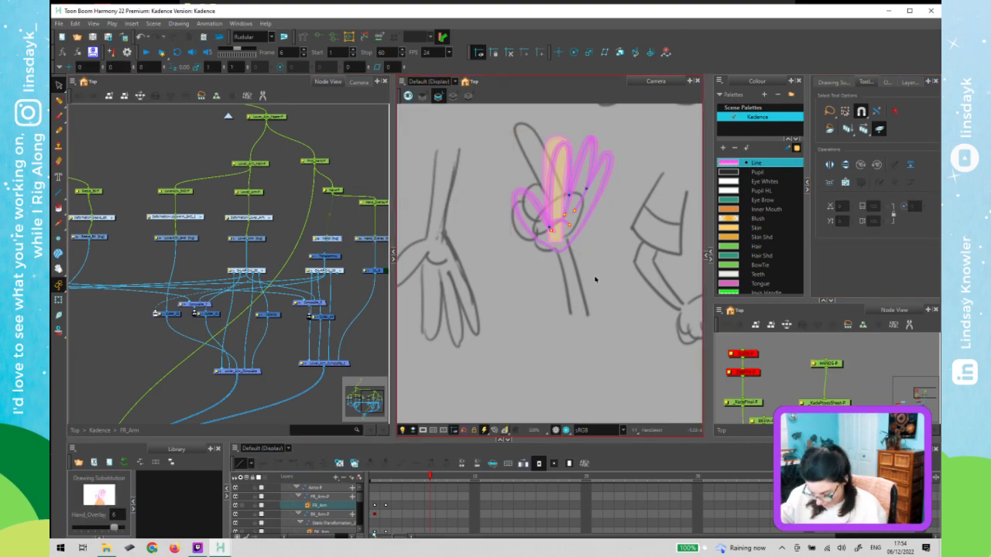
key(2)
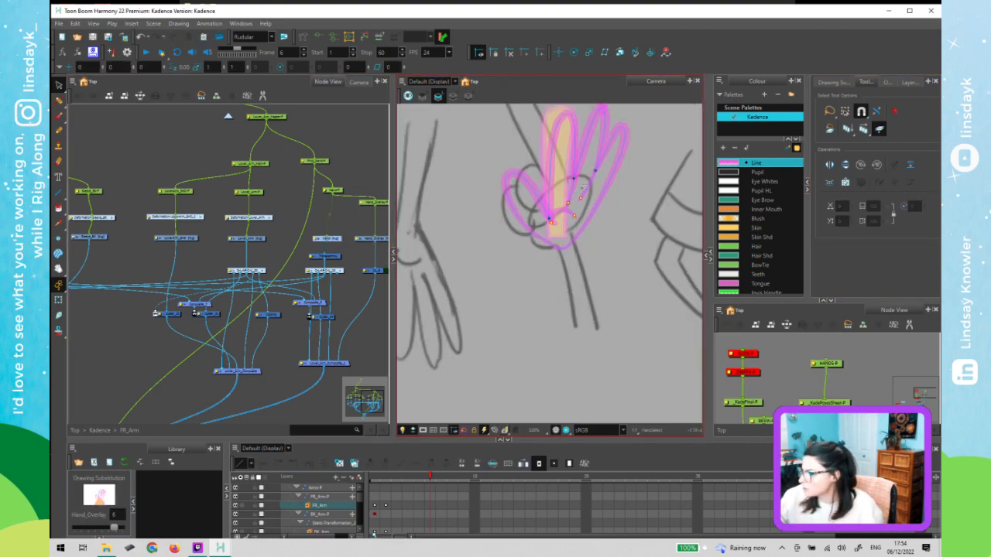
drag(597, 268, 584, 338)
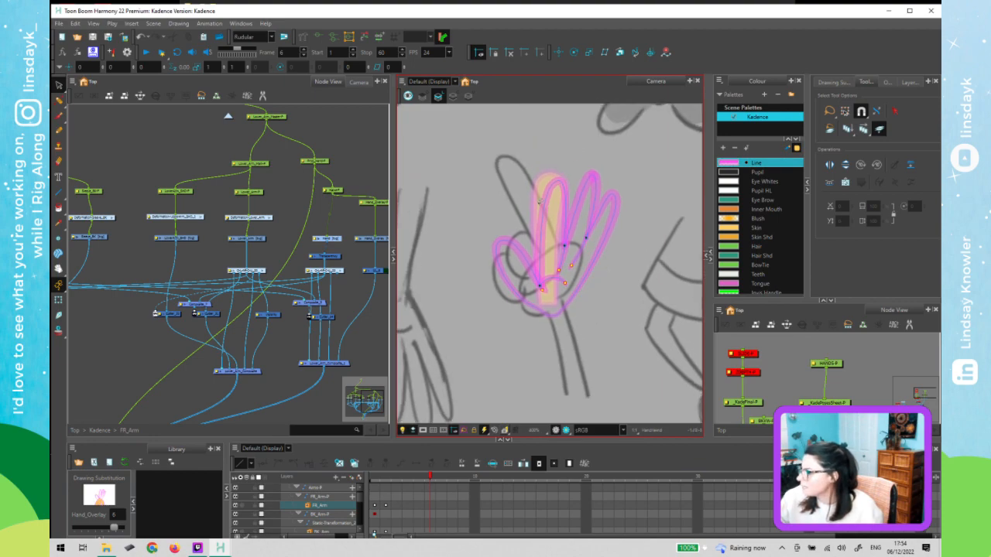
click(559, 189)
key(alt+q)
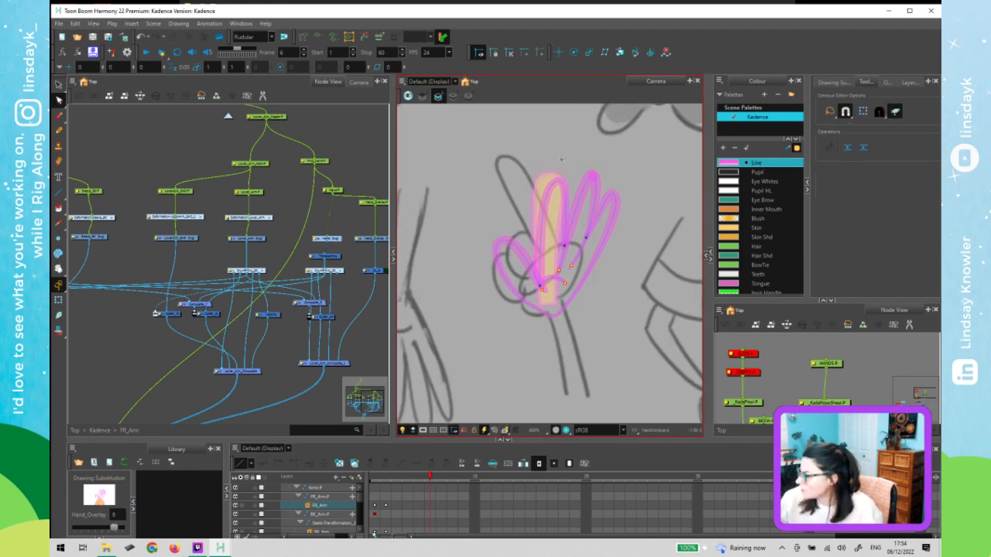
drag(552, 182, 499, 160)
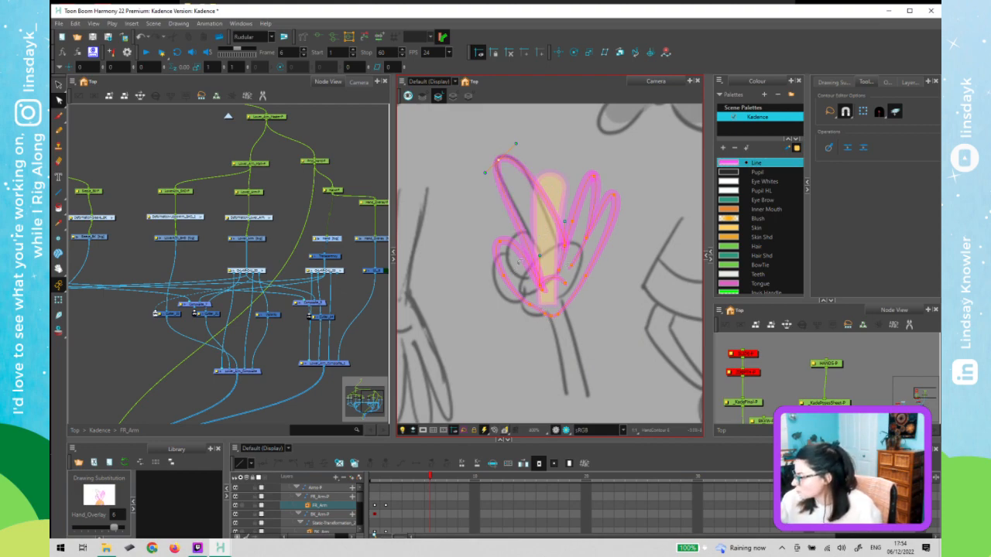
drag(504, 230, 497, 236)
drag(504, 276, 484, 296)
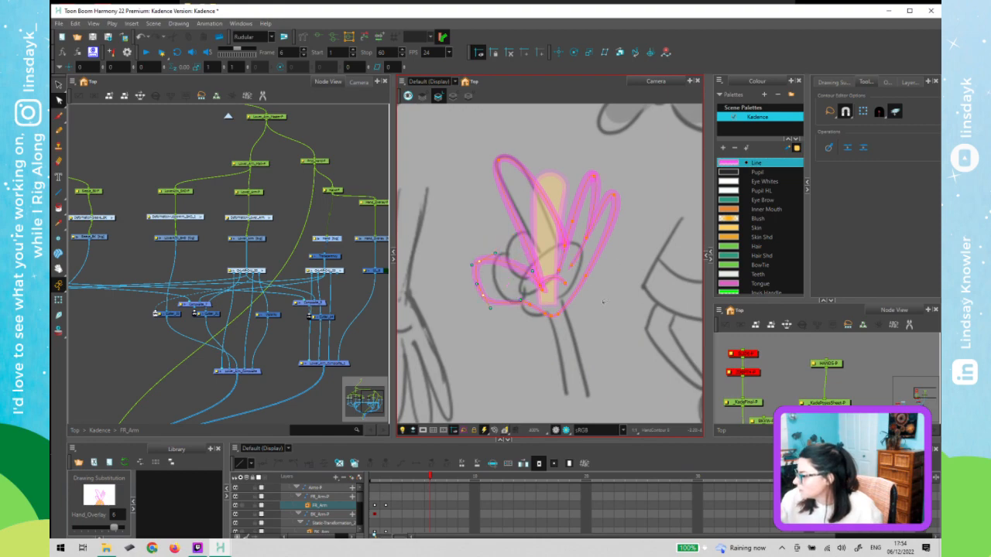
- Move the palm crease arc out of the hand to the empty area above the fingers
key(alt+s)
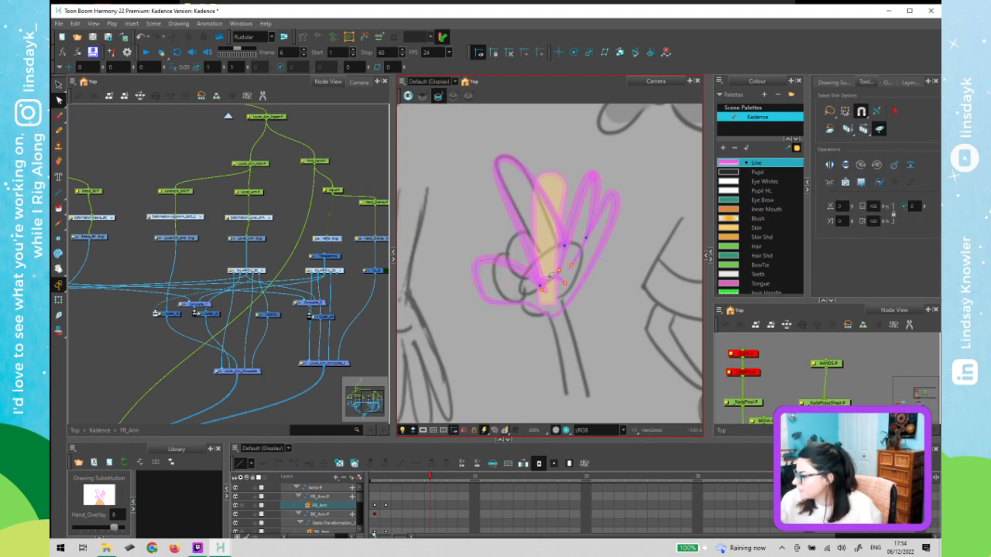
click(556, 281)
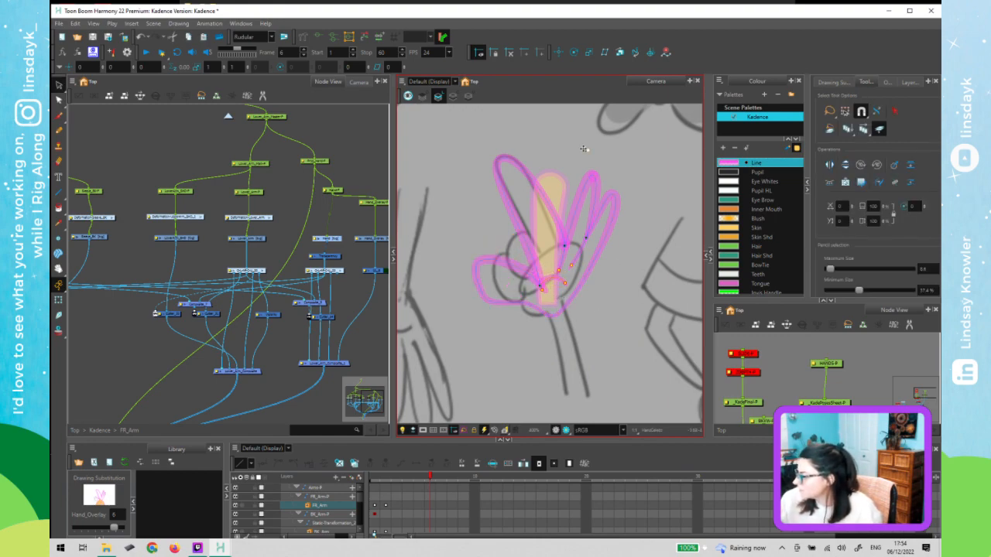
drag(553, 272, 553, 137)
key(alt+q)
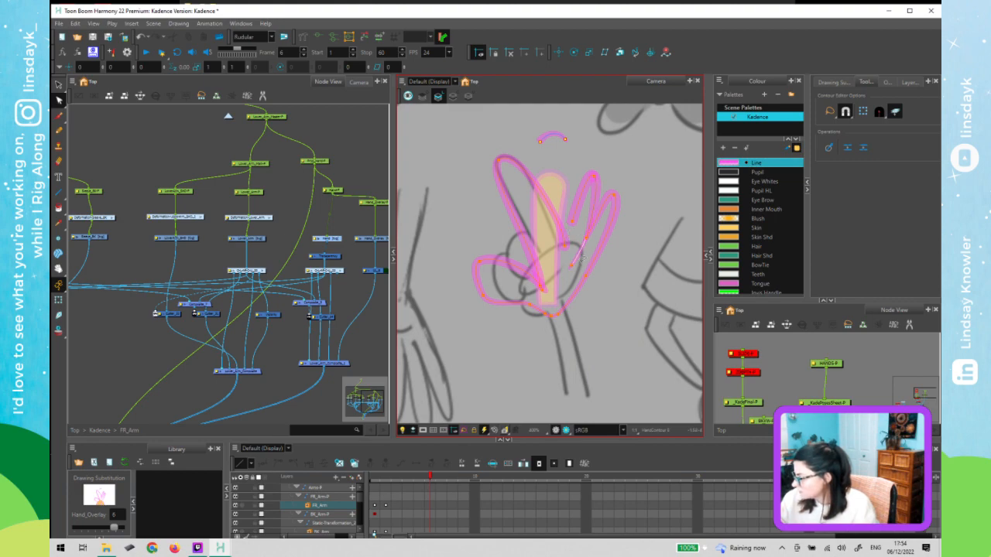
- Select the middle finger's inner line and move it out of the hand to the empty area beside it
key(alt+s)
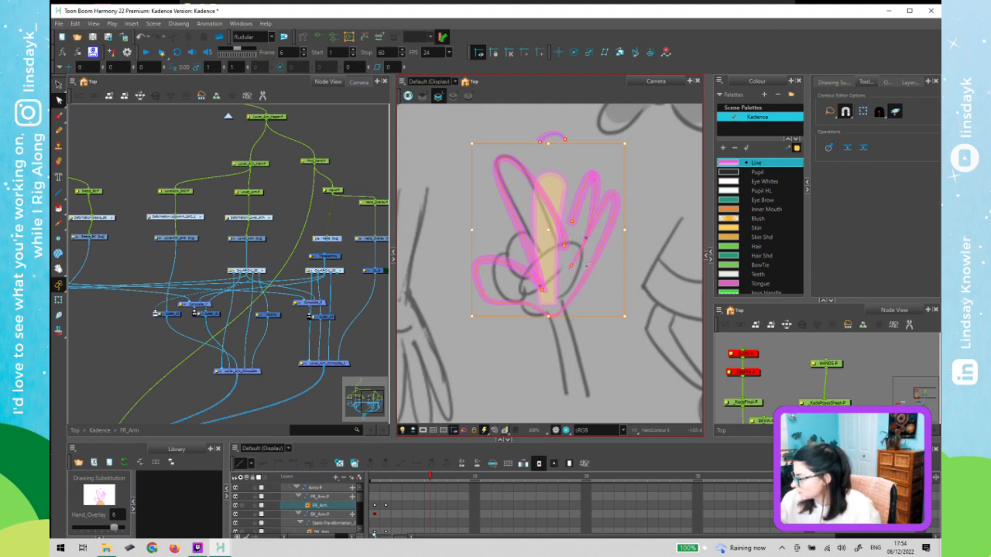
click(579, 258)
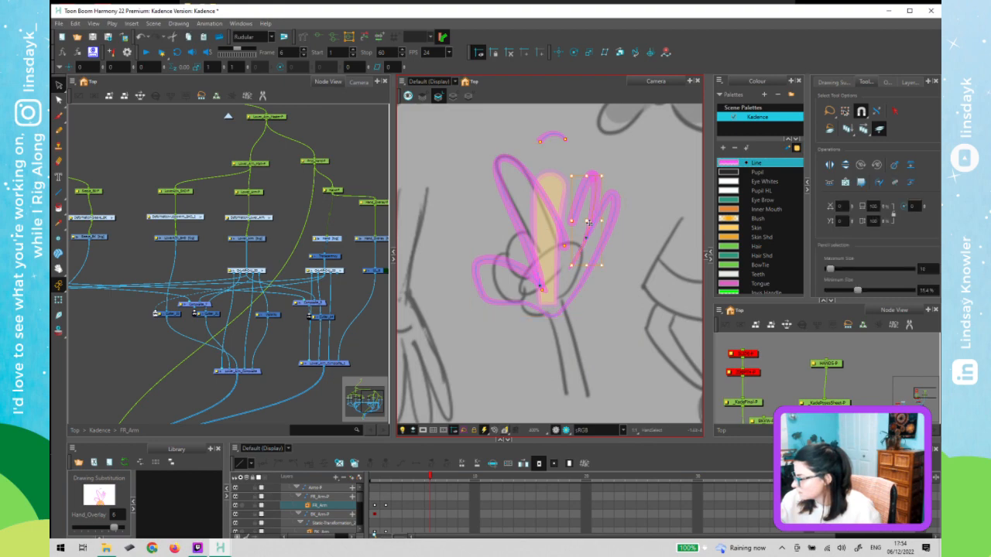
mouse_move(591, 210)
mouse_down()
mouse_move(599, 237)
mouse_move(656, 283)
mouse_up()
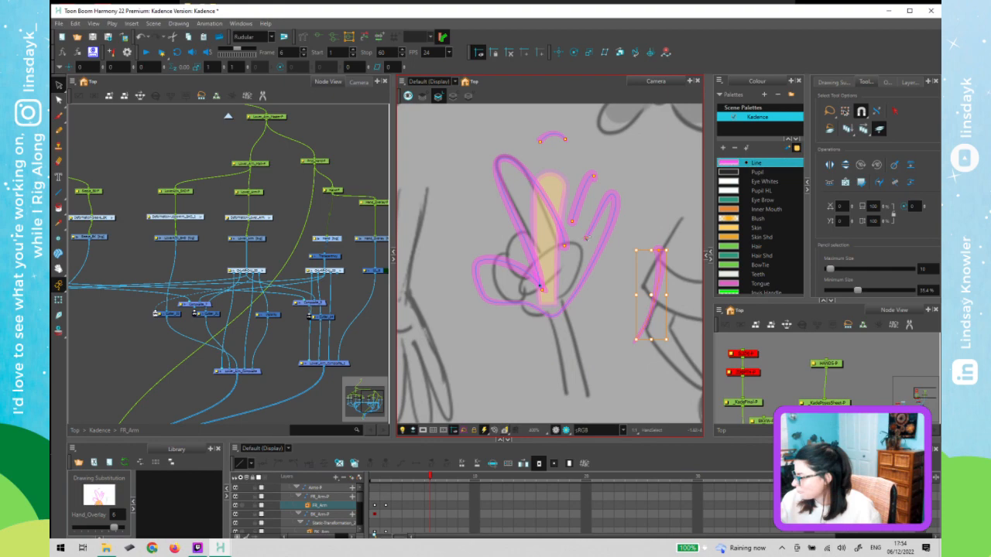
- Join the last finger's loose inner end to the pointing finger's base and pull its tip down to the fist's sketched rounded edge
key(alt+q)
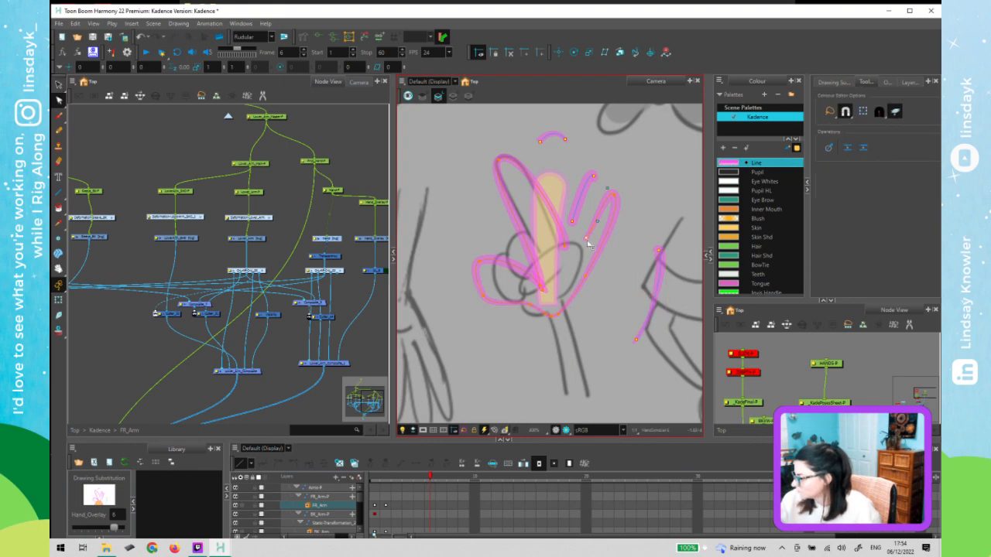
key(alt+w)
click(593, 223)
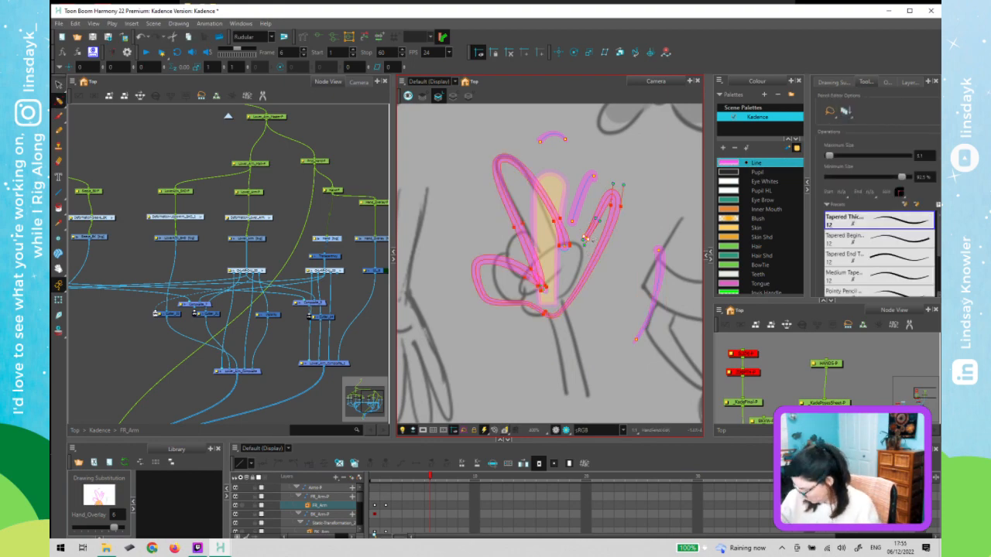
click(585, 245)
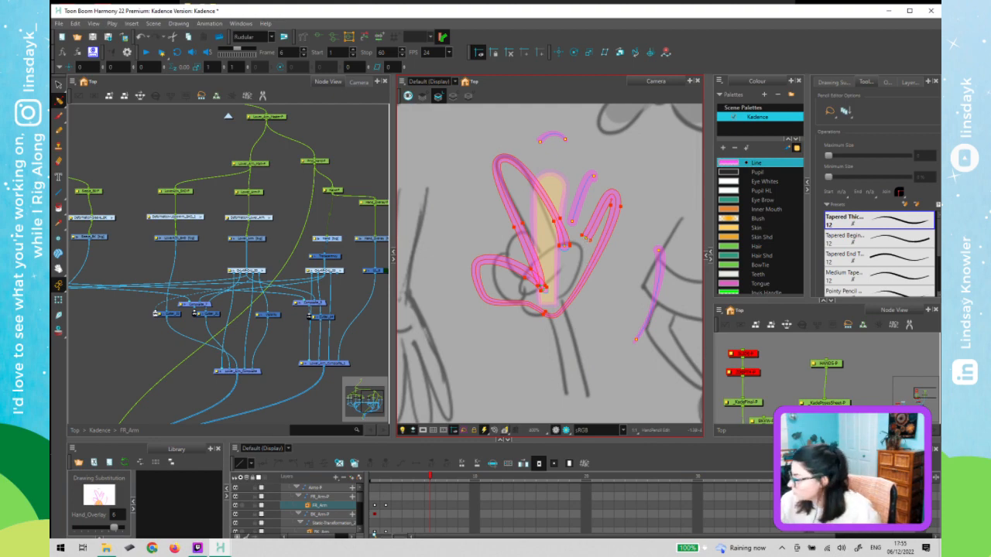
key(alt+q)
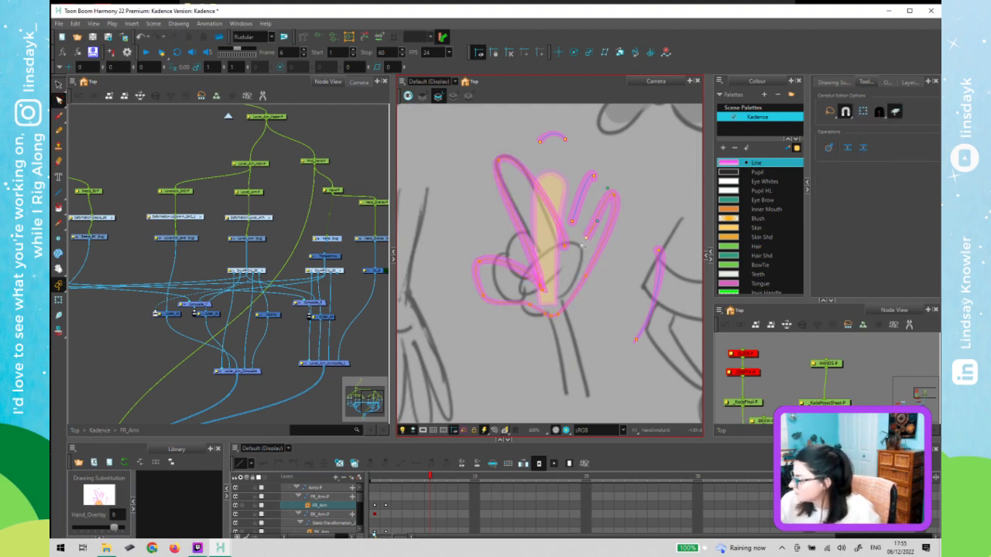
drag(565, 248, 579, 243)
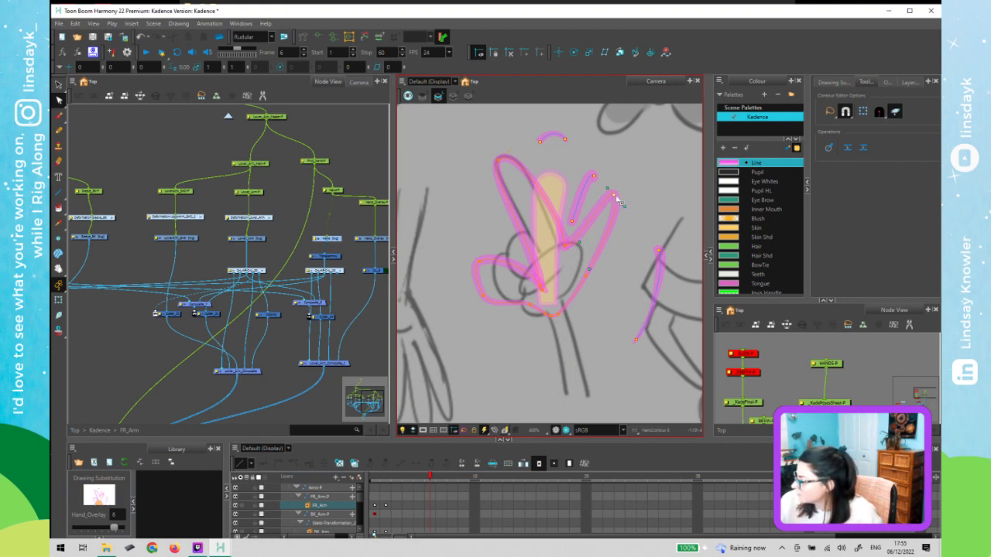
mouse_move(614, 196)
mouse_down()
mouse_move(578, 291)
mouse_move(587, 285)
mouse_move(570, 302)
mouse_move(584, 278)
mouse_up()
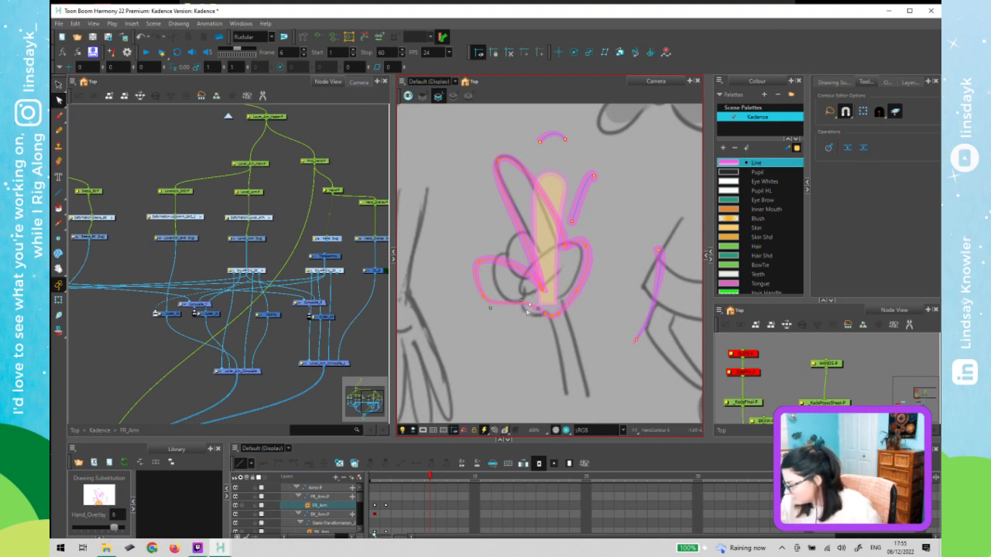
- Reshape the hand's lower edge between the thumb outline and the wrist to follow the base of the sketched fist
click(529, 314)
drag(529, 305, 525, 311)
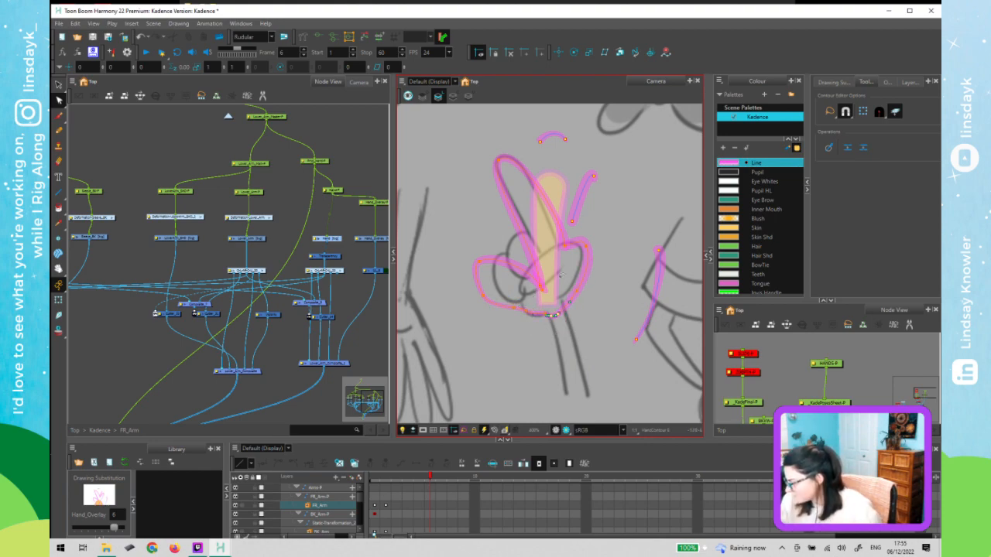
click(554, 328)
click(520, 312)
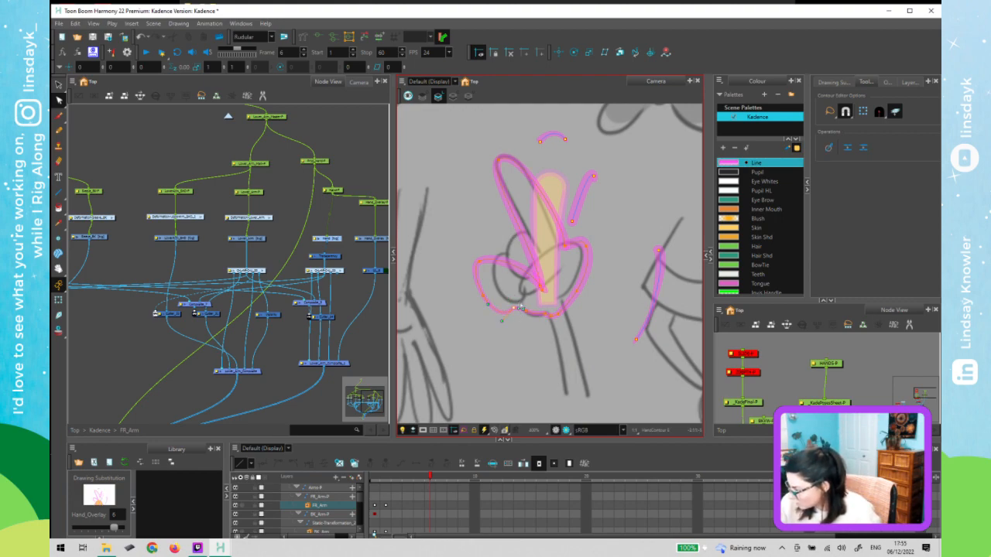
drag(515, 309, 521, 302)
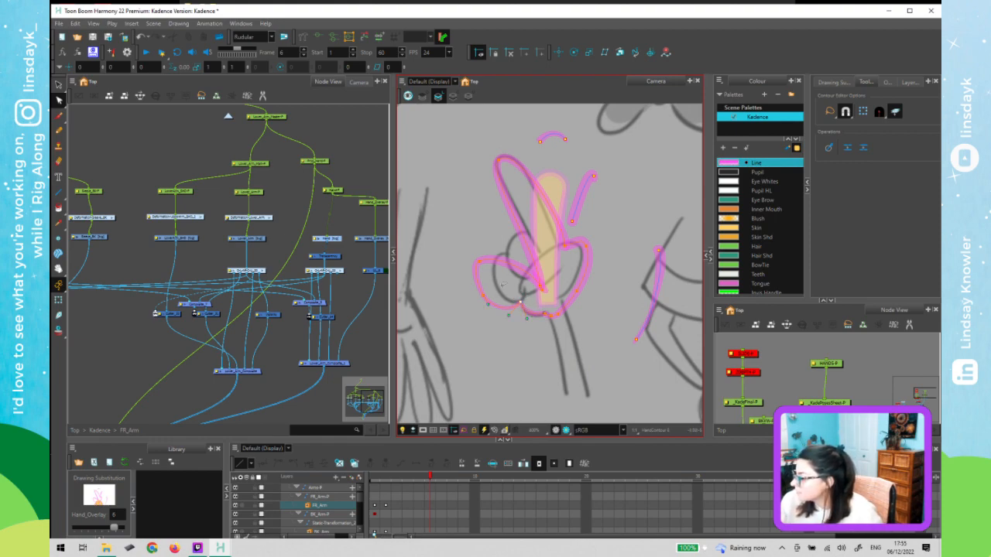
- Delete the outer point of the thumb outline, pull the outline inward to the sketched lower curled finger, and save the scene
click(483, 301)
key(Delete)
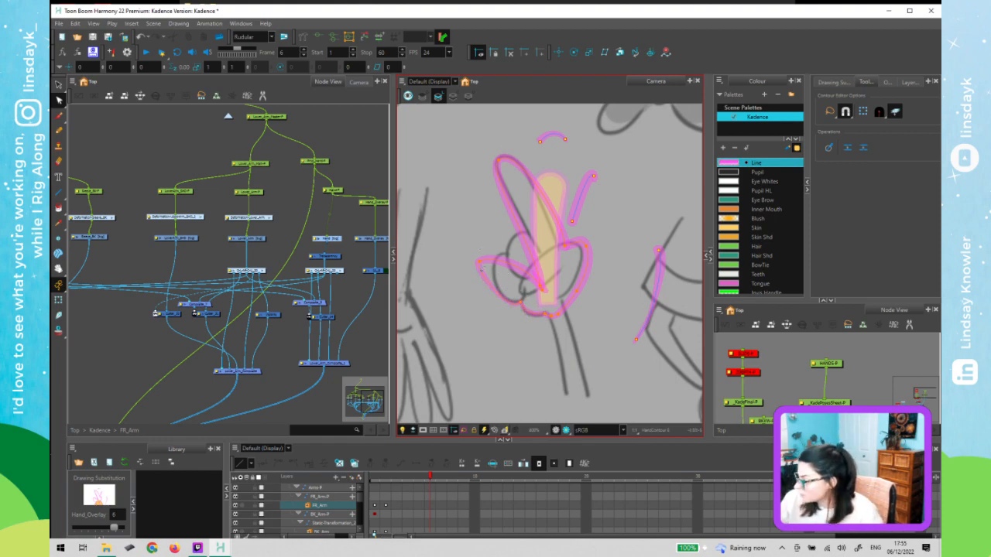
drag(488, 273, 487, 278)
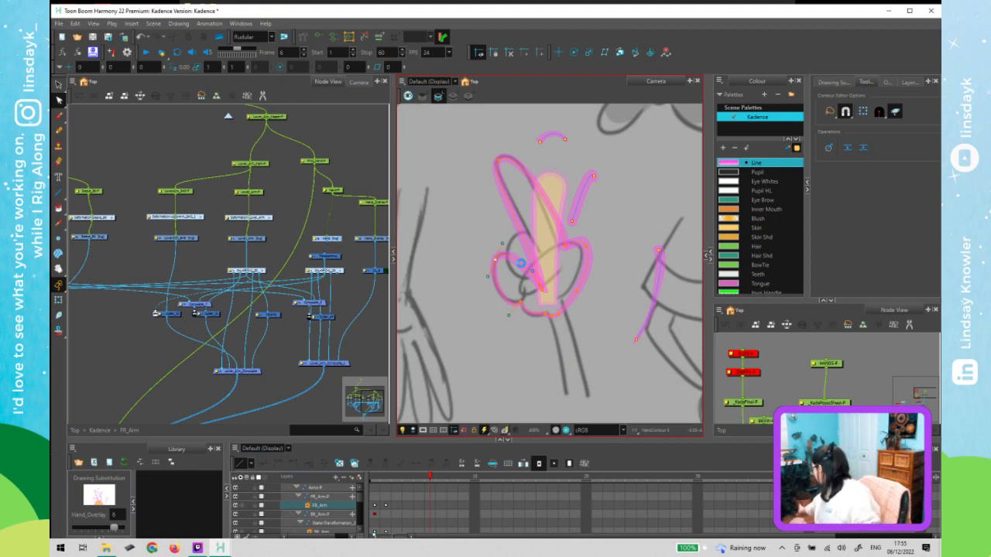
key(ctrl+s)
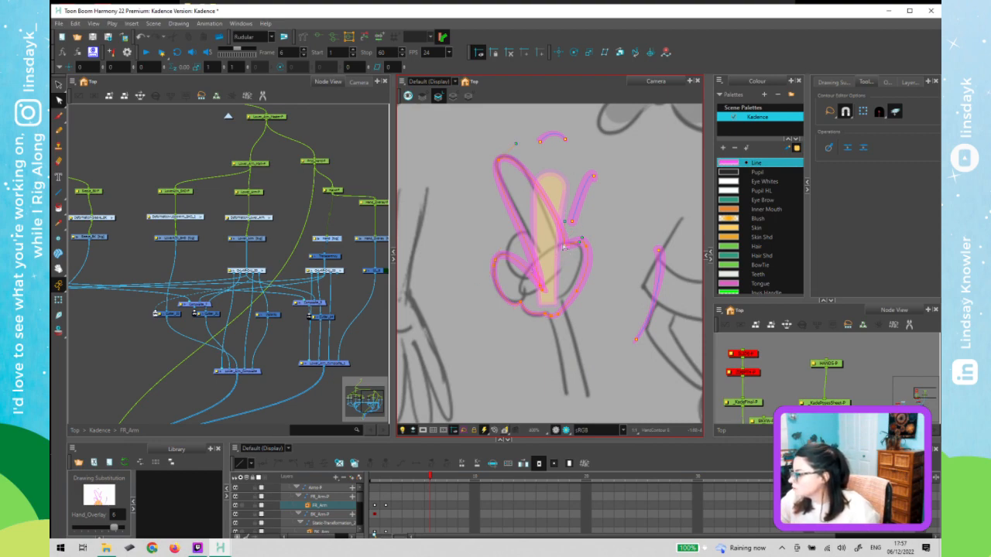
- Refine the pointing finger's base, tip and curves to the sketch, removing the line that connects it to the lower curled finger
mouse_move(562, 249)
mouse_down()
mouse_move(559, 216)
mouse_move(544, 208)
mouse_up()
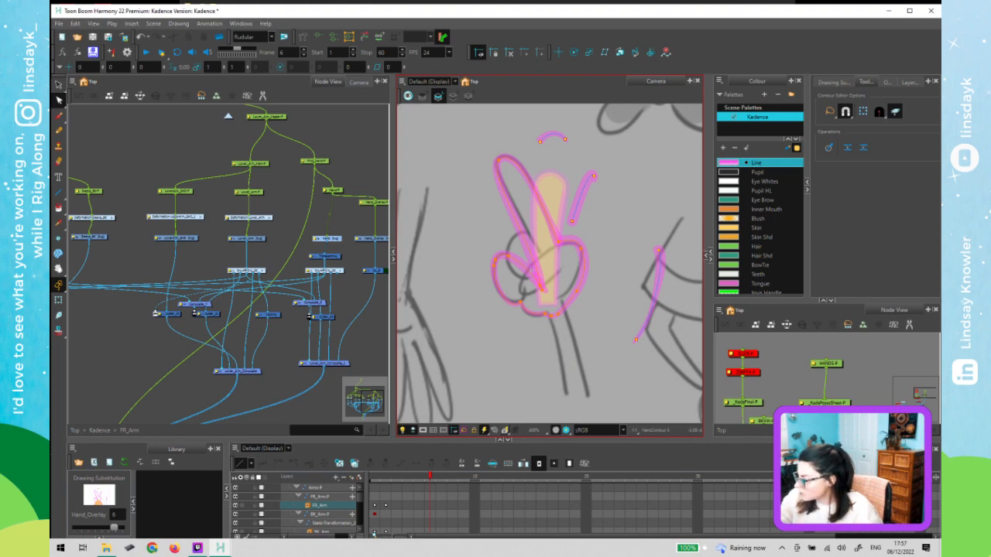
click(540, 274)
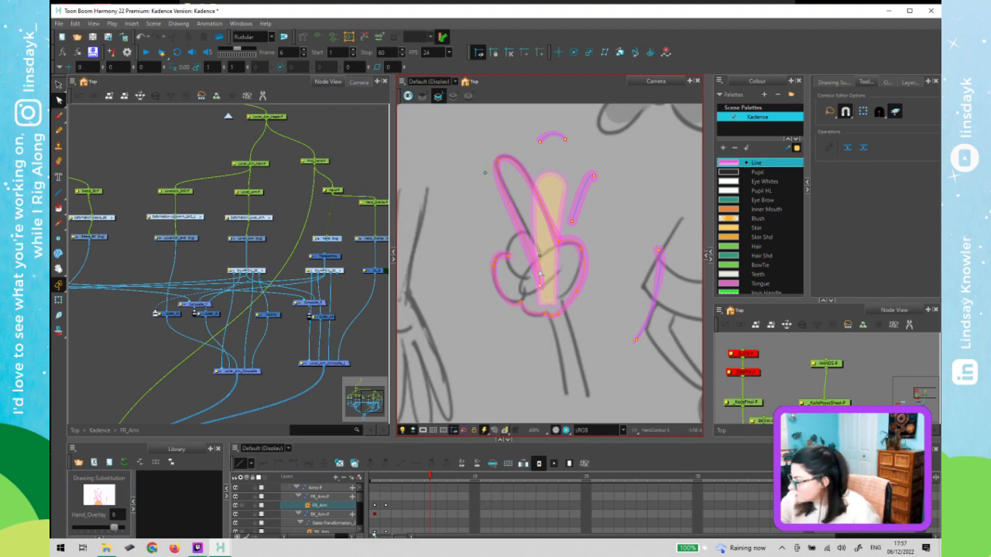
click(541, 226)
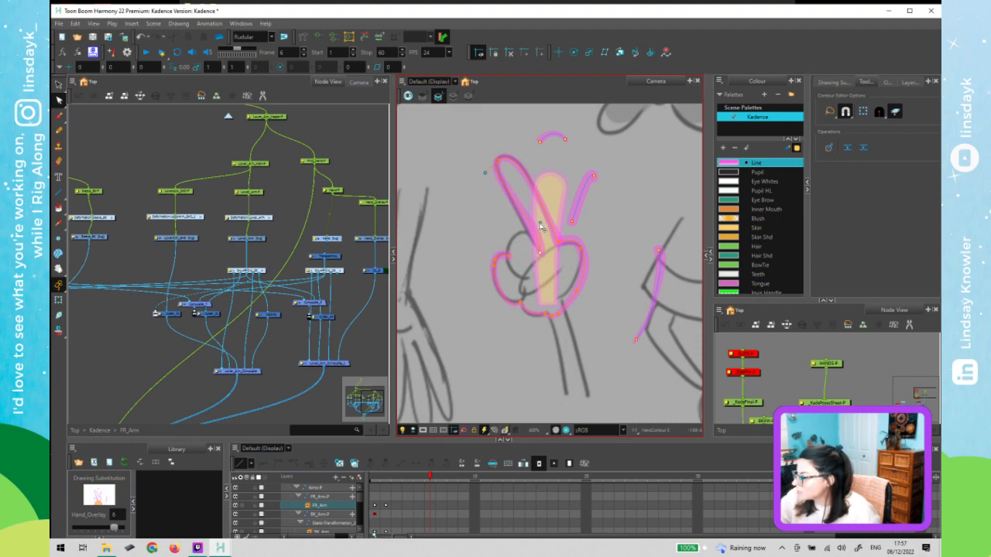
click(499, 160)
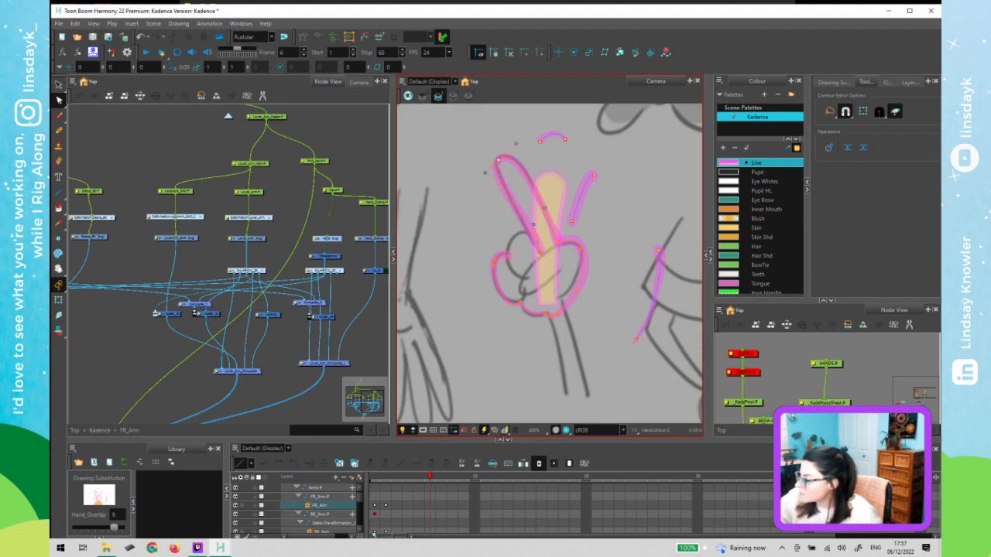
drag(485, 173, 486, 176)
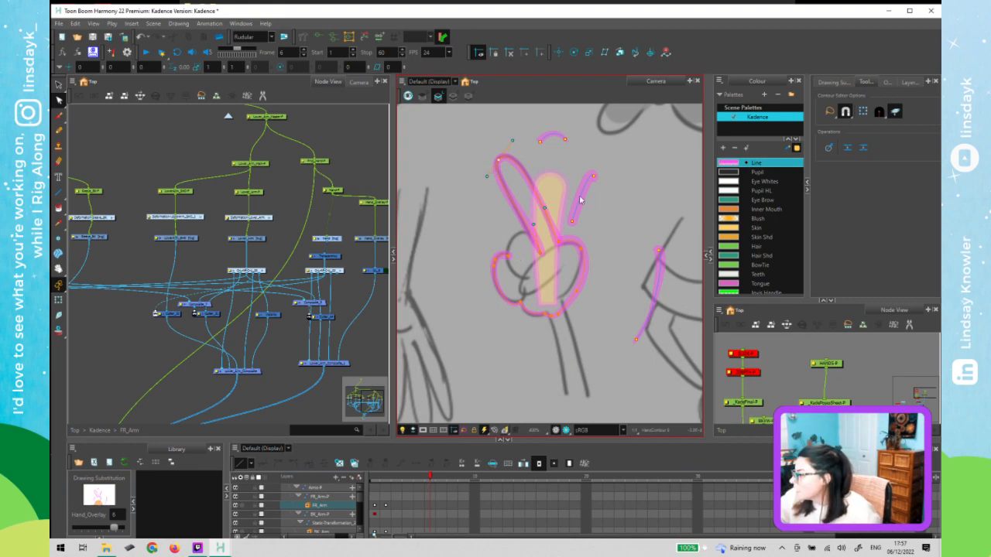
- Move the short finger line onto the upper curled finger and bend it with the Contour Editor to match the sketched knuckle
key(alt+s)
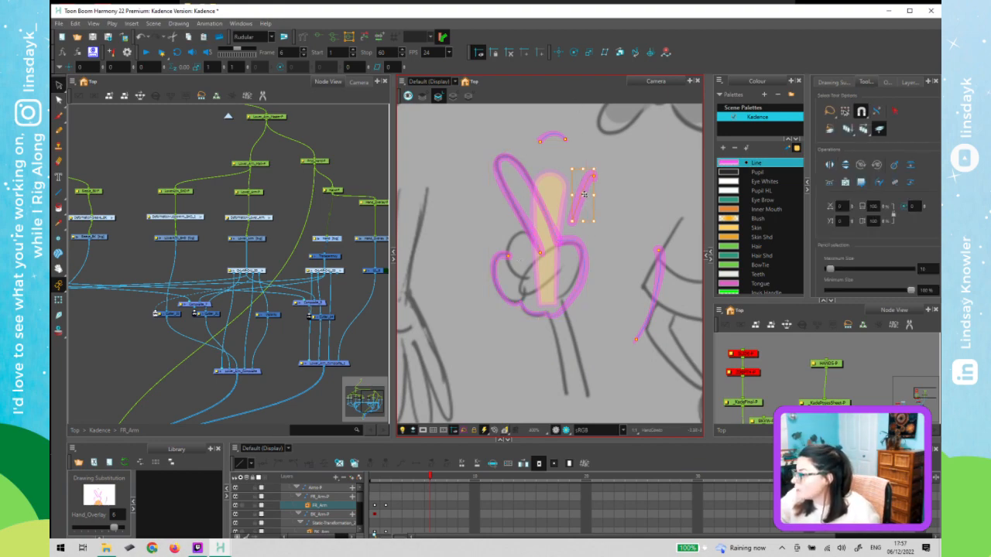
drag(496, 222, 531, 233)
key(alt+q)
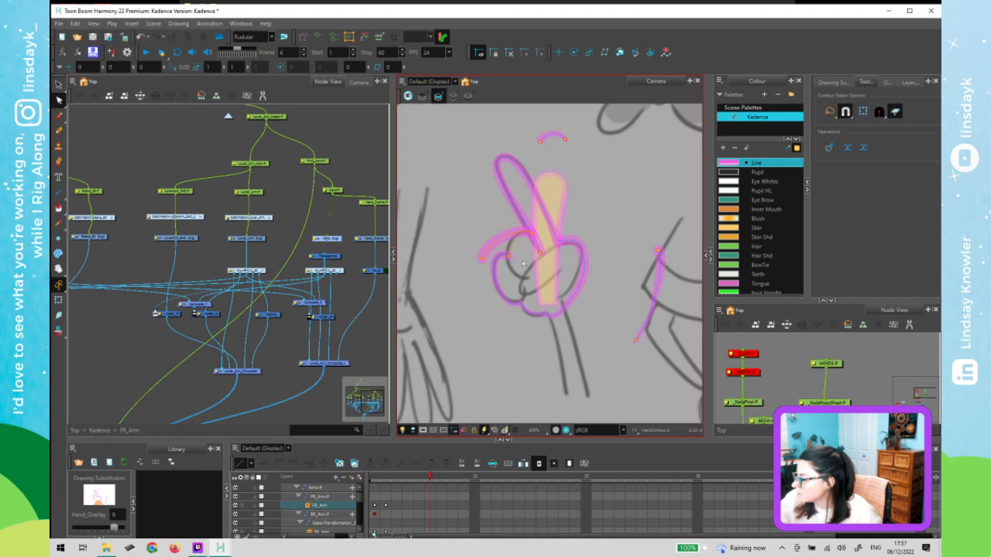
mouse_move(482, 258)
mouse_down()
mouse_move(526, 278)
mouse_move(523, 257)
mouse_move(499, 265)
mouse_up()
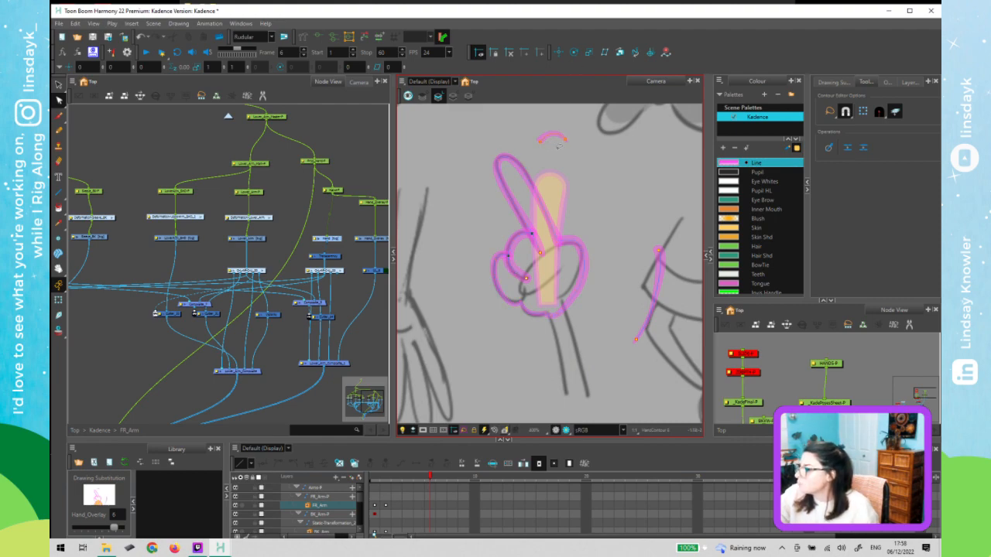
- Try the palm crease arc inside the fist and discard it
key(alt+s)
mouse_move(560, 138)
mouse_down()
mouse_move(590, 195)
mouse_move(630, 224)
mouse_move(557, 280)
mouse_up()
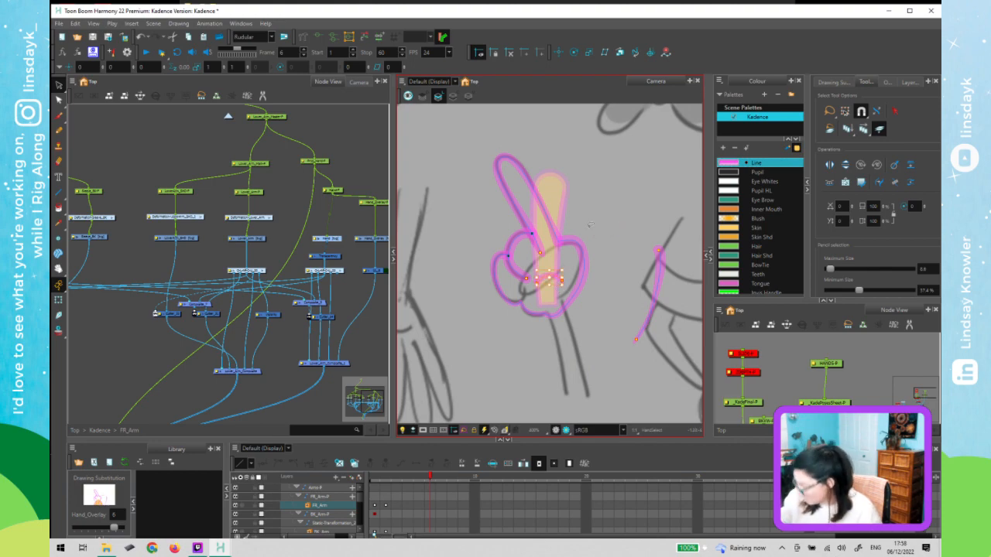
- Move the spare finger line back onto the fist, rotate it and flip it vertically to line up with the sketched folded thumb
click(661, 274)
drag(660, 274, 564, 296)
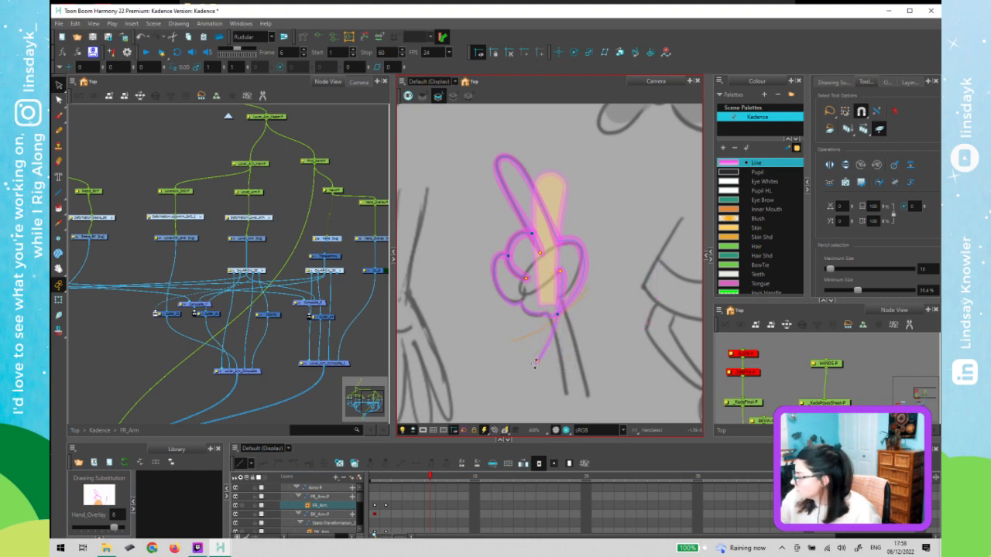
drag(535, 364, 510, 342)
click(845, 165)
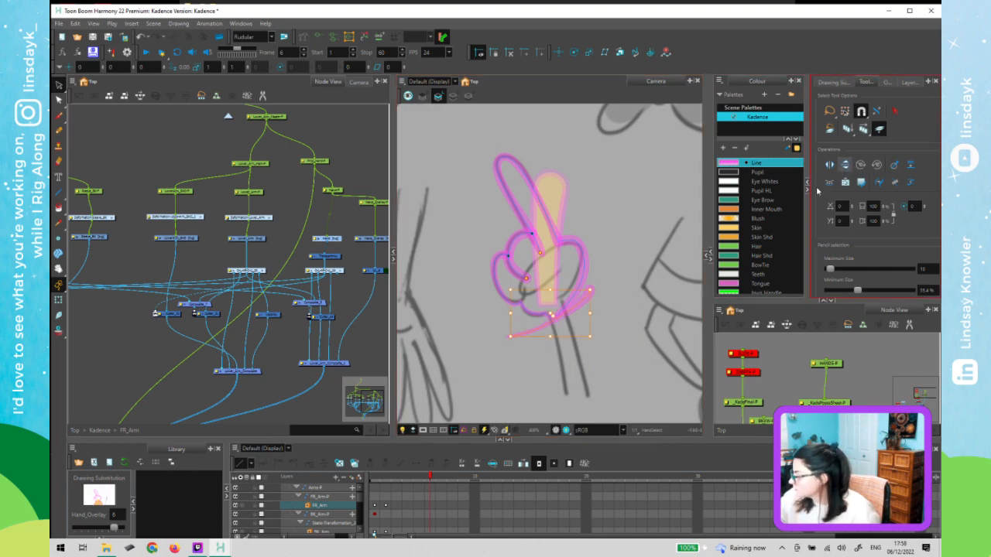
click(593, 340)
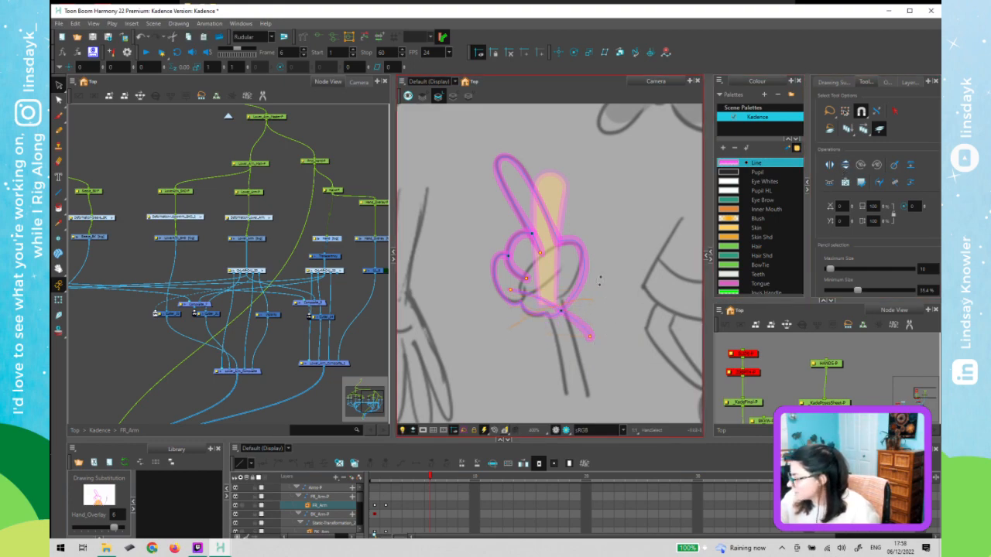
drag(573, 280, 541, 260)
- Bend the folded thumb line's lower end back up into the palm with the Contour Editor, following the sketched thumb
key(alt+q)
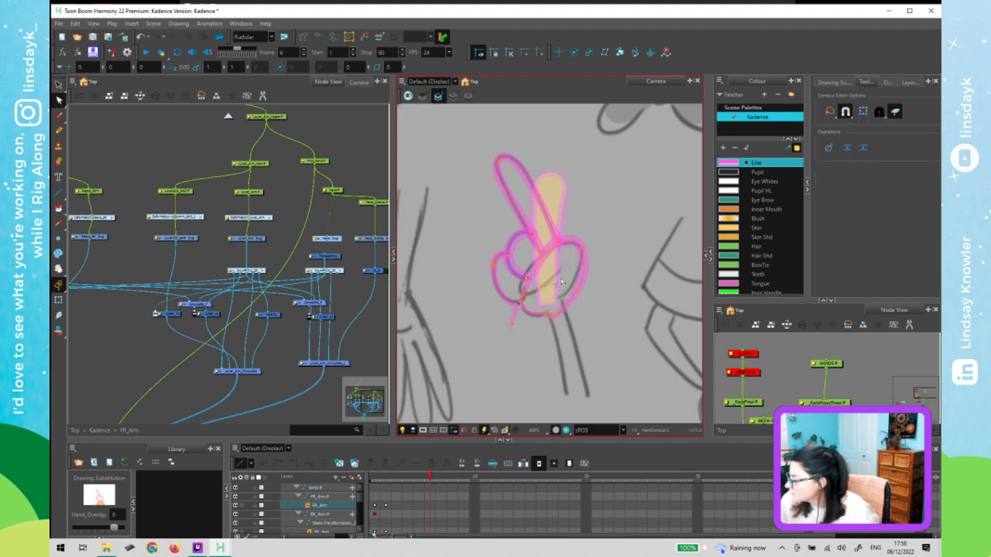
key(Delete)
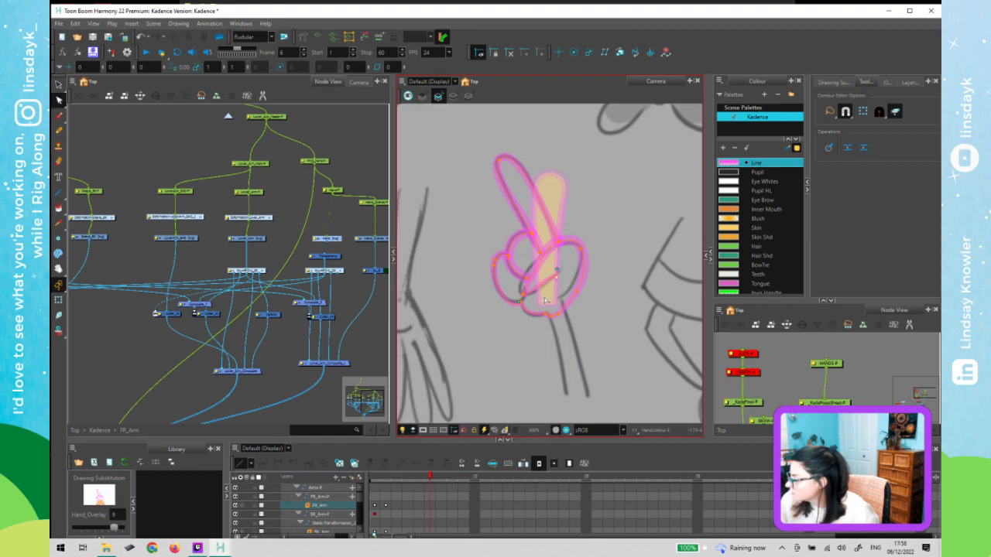
drag(545, 285, 563, 270)
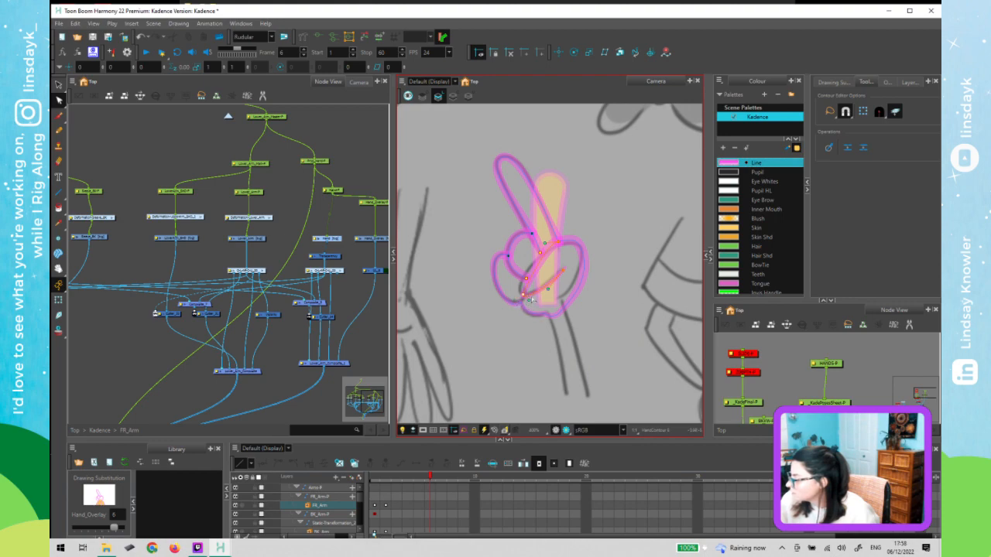
- Refine the points and curve handles at the folded thumb's tip so it rounds off along the sketch
scroll(523, 295, up, 3)
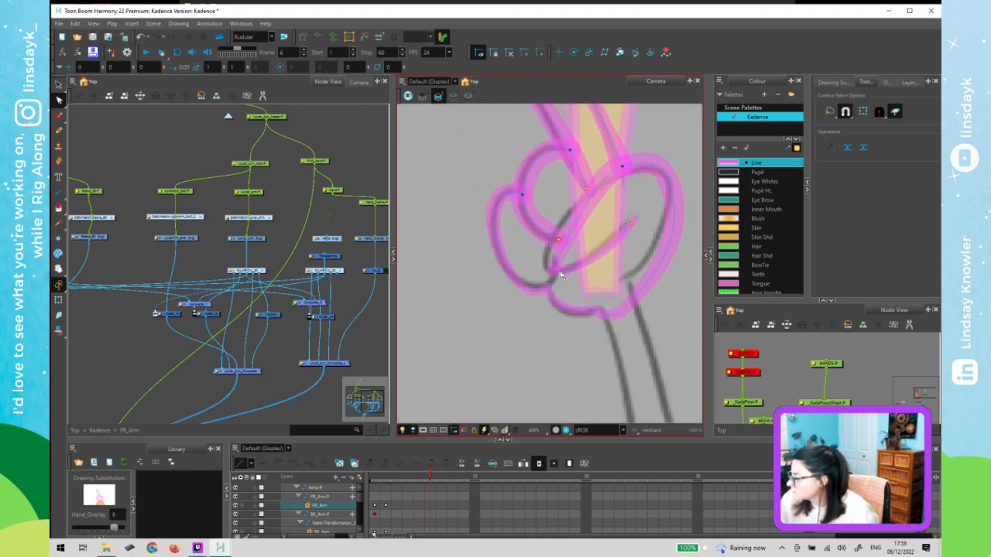
scroll(553, 275, up, 1)
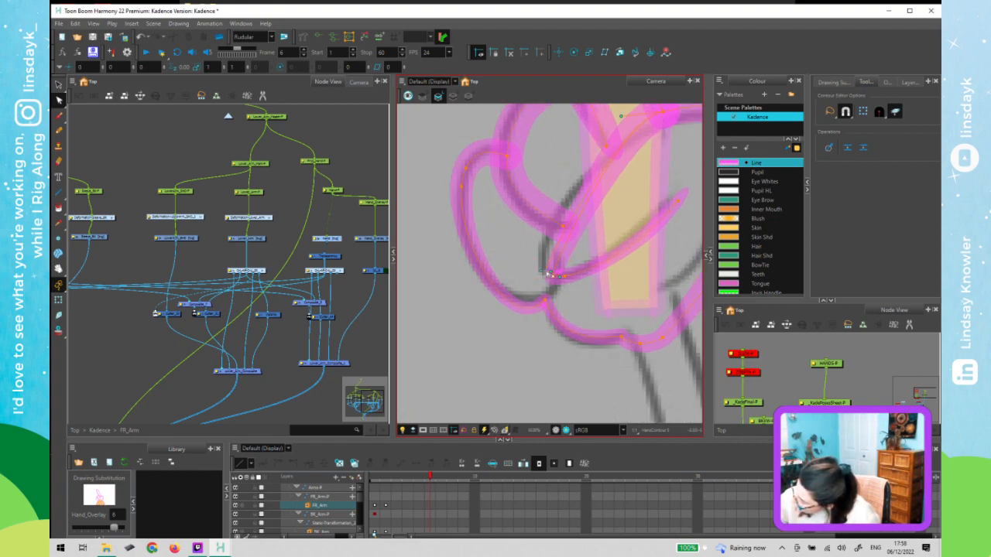
drag(547, 273, 536, 256)
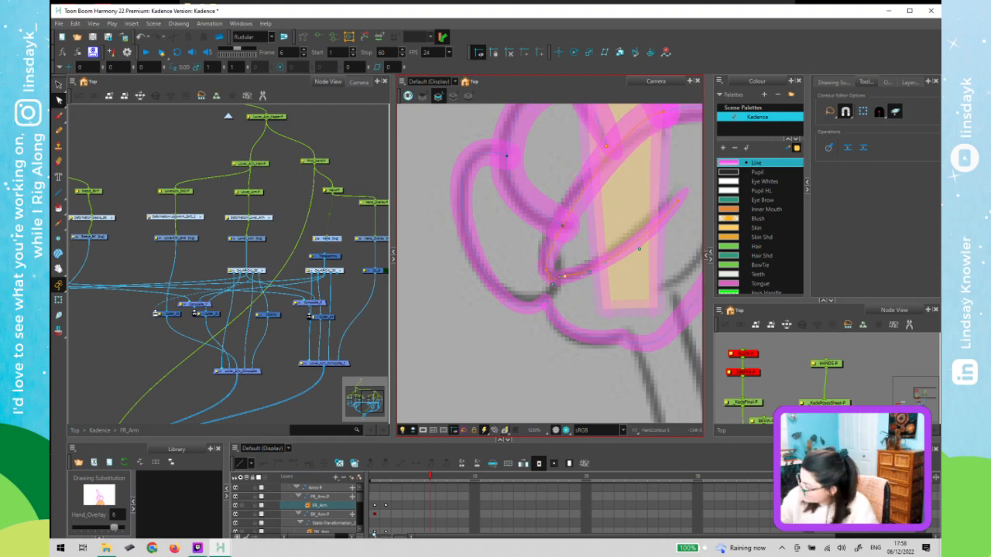
mouse_move(552, 283)
mouse_down()
mouse_move(565, 289)
mouse_move(524, 246)
mouse_move(570, 228)
mouse_move(520, 245)
mouse_up()
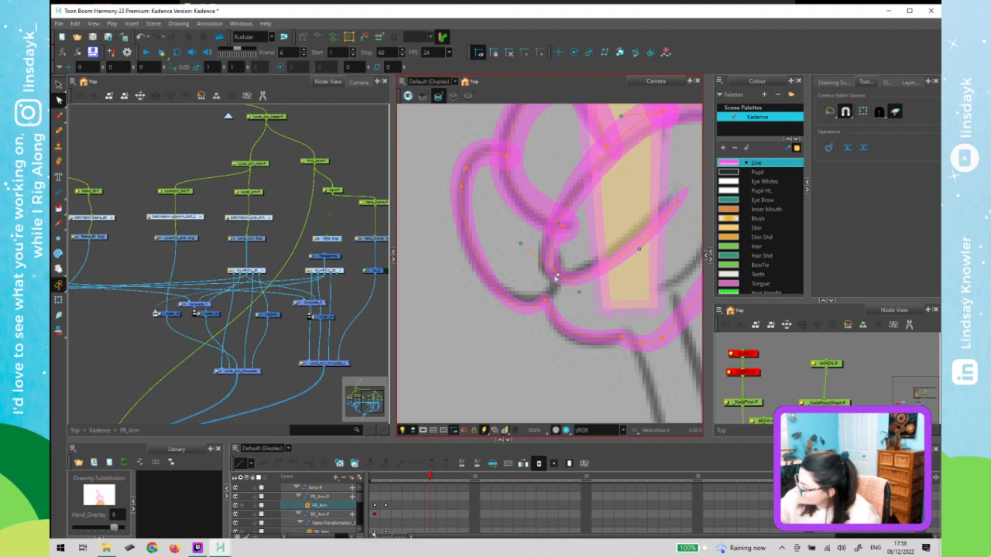
scroll(558, 276, down, 1)
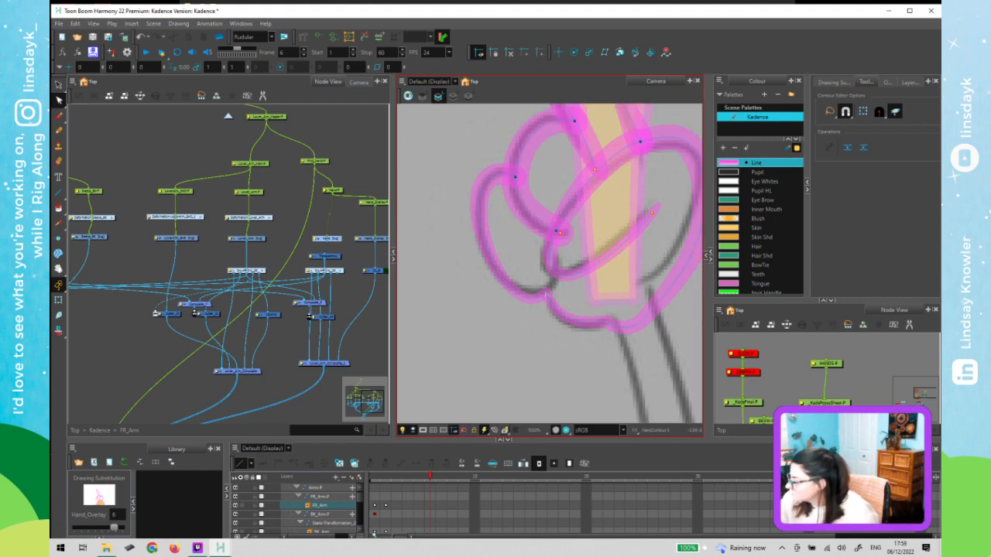
- Pull the ends of the curled little finger's line and the palm's base line together at the sketched corner below the thumb
click(546, 293)
drag(556, 301, 550, 302)
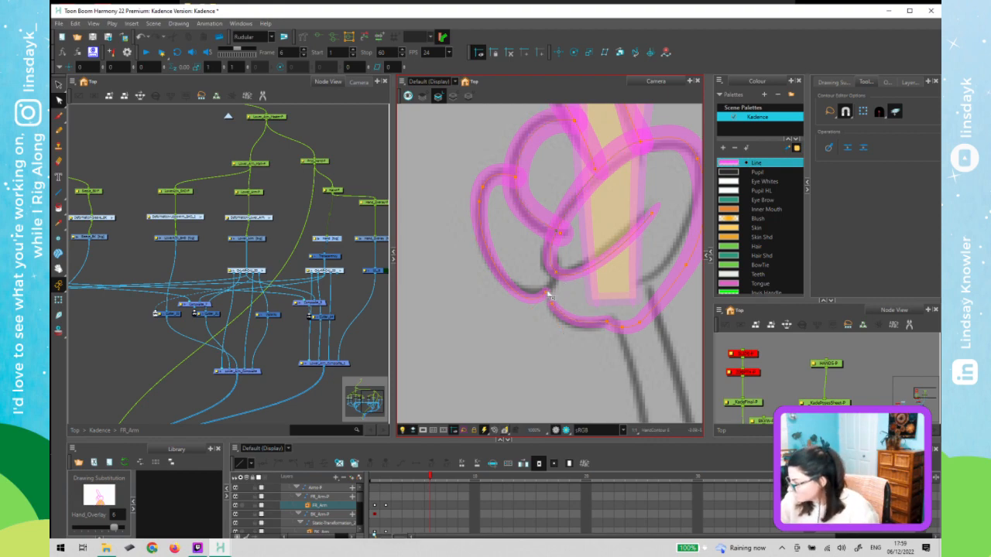
drag(556, 275, 525, 333)
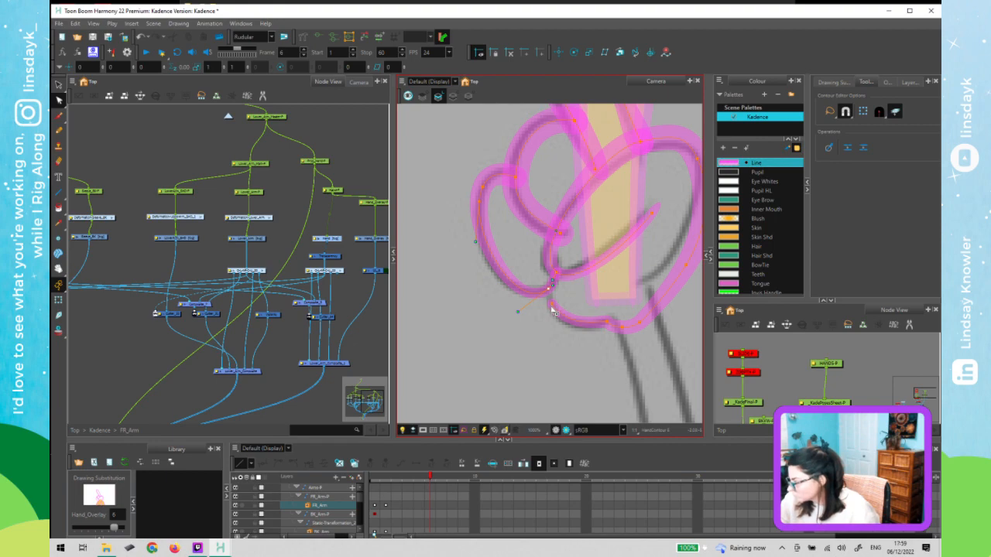
drag(553, 303, 548, 282)
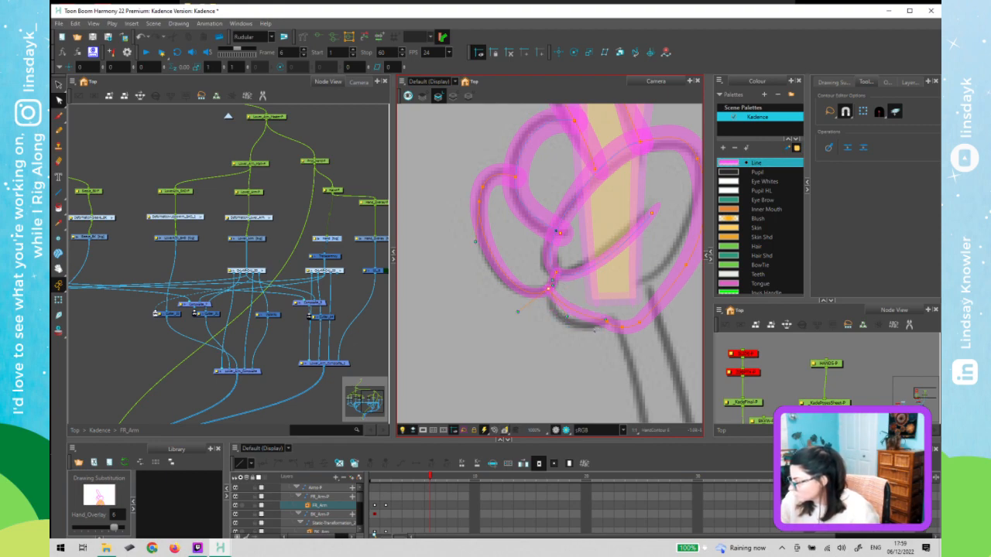
- Look over the whole pointing hand against the sketch, select all its lines and save the scene
scroll(563, 353, down, 2)
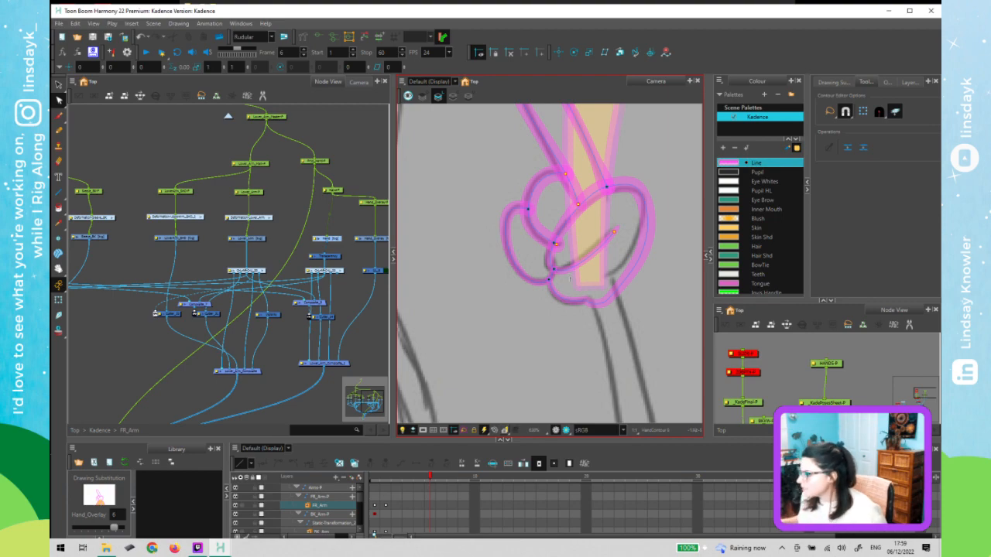
scroll(558, 272, down, 3)
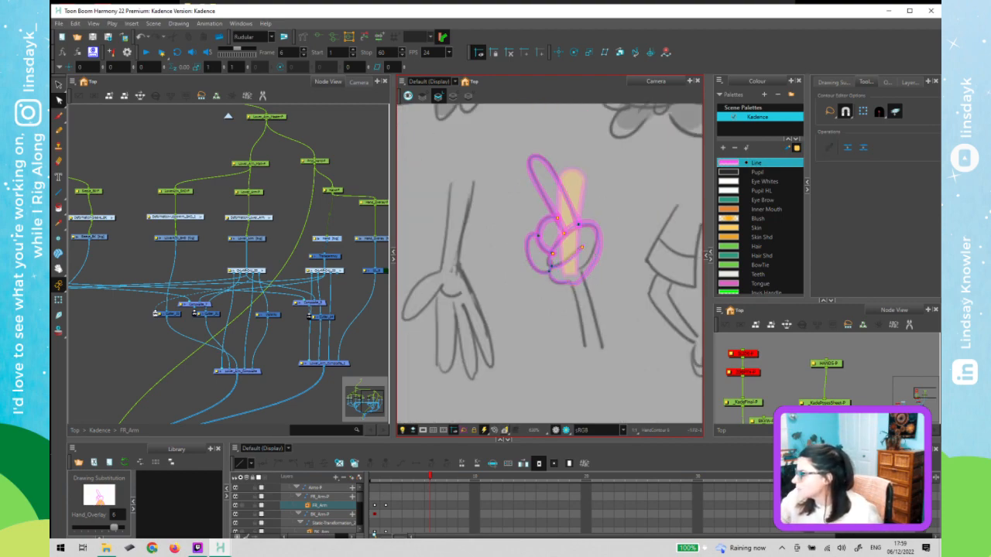
drag(543, 334, 480, 320)
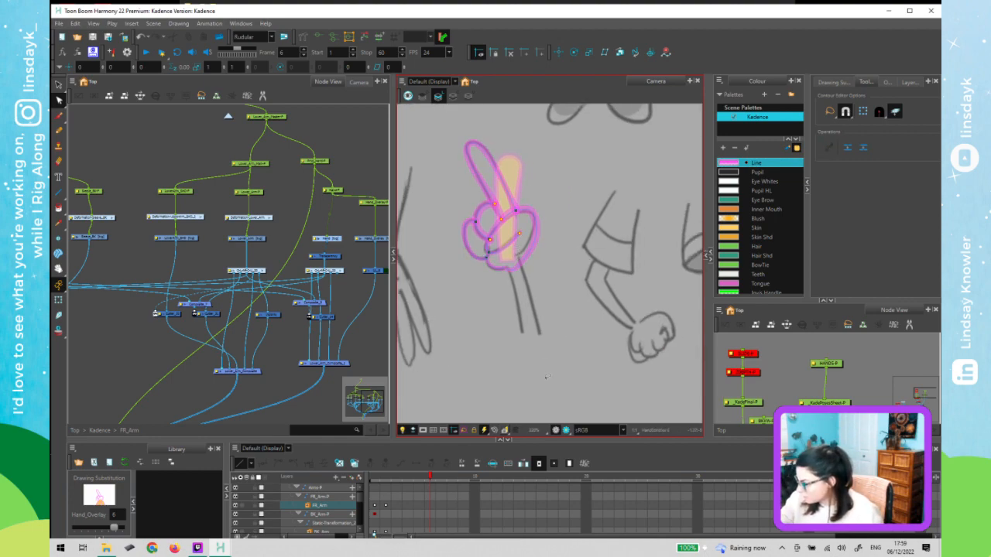
scroll(496, 144, up, 3)
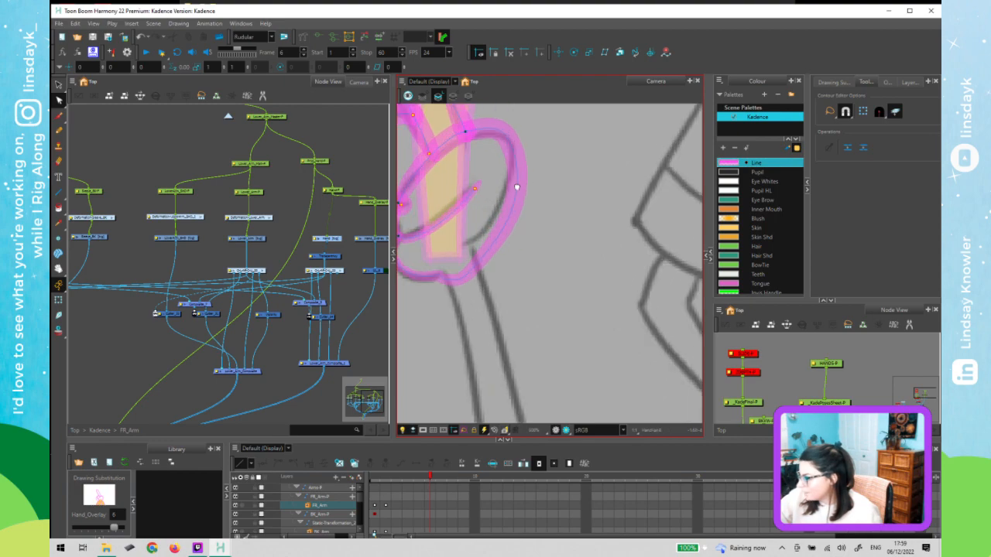
scroll(515, 186, up, 3)
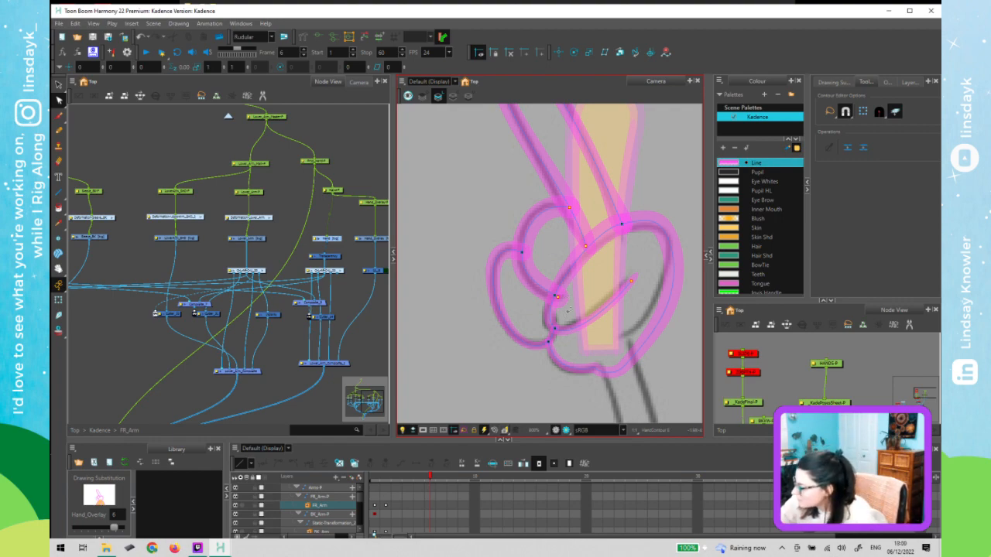
click(554, 334)
key(ctrl+z)
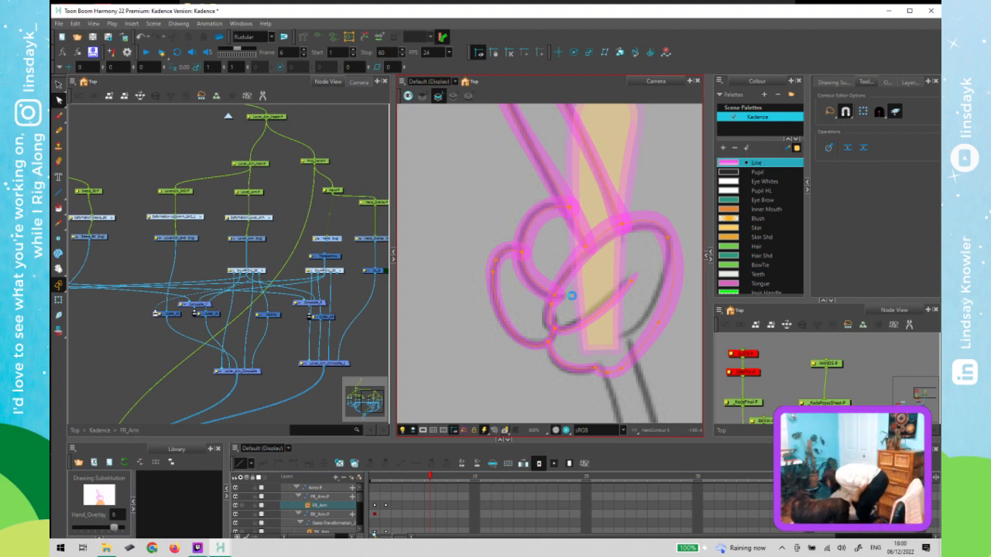
key(ctrl+s)
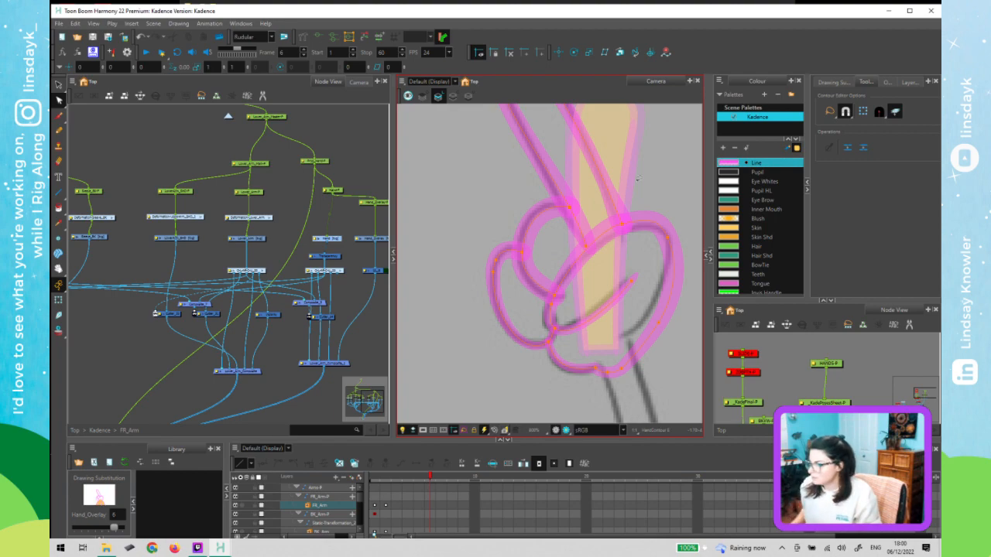
- Add a thickness point at the pointing finger's tip with the Pencil Editor and set its maximum size to 10
key(1)
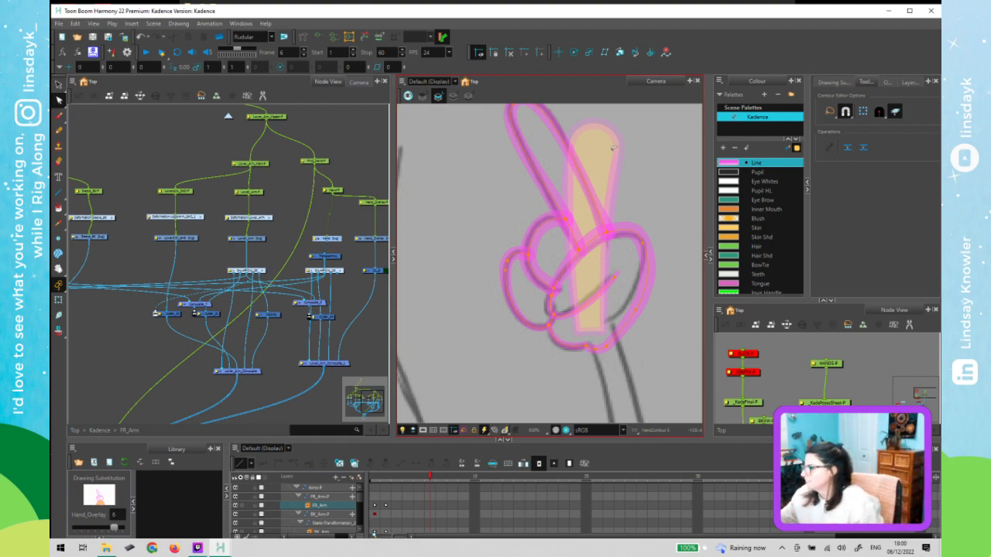
key(alt+w)
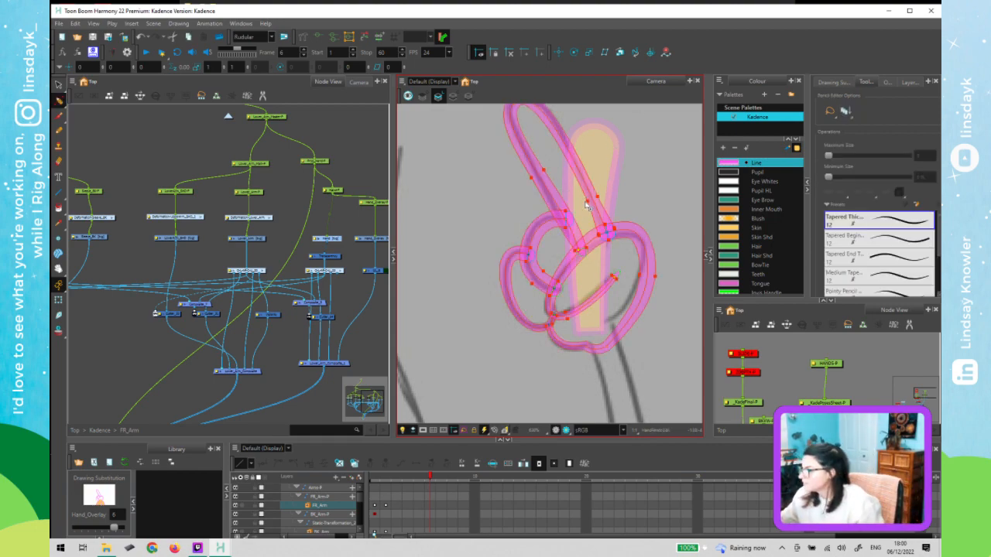
drag(611, 181, 580, 263)
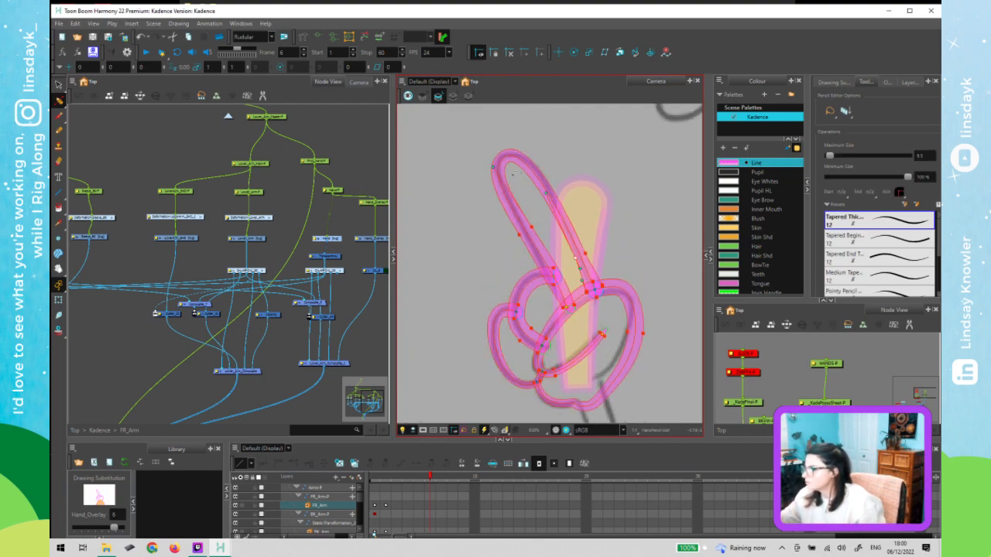
ctrl+click(506, 157)
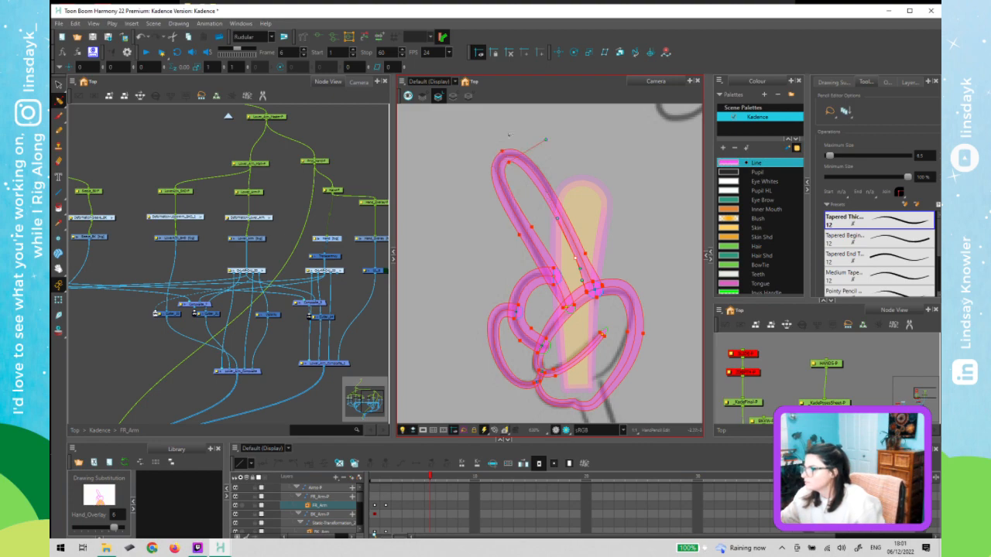
mouse_move(496, 144)
mouse_down()
mouse_move(514, 183)
mouse_move(506, 185)
mouse_up()
drag(925, 156, 898, 157)
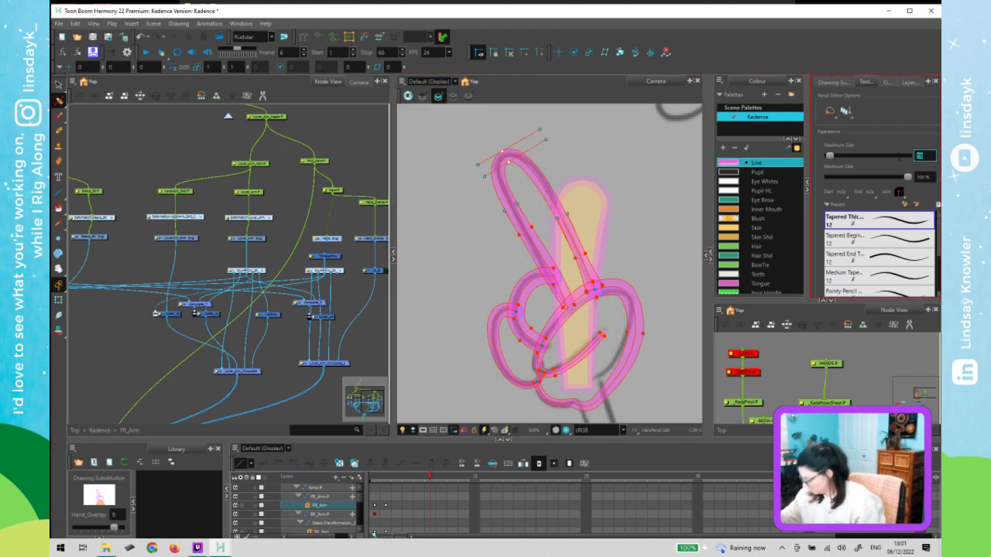
text(10)
key(Return)
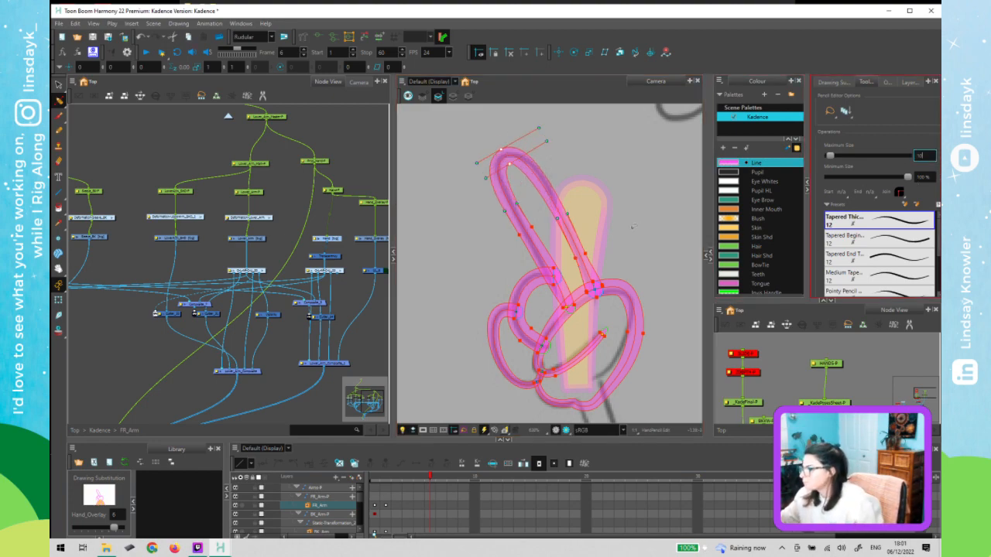
click(633, 226)
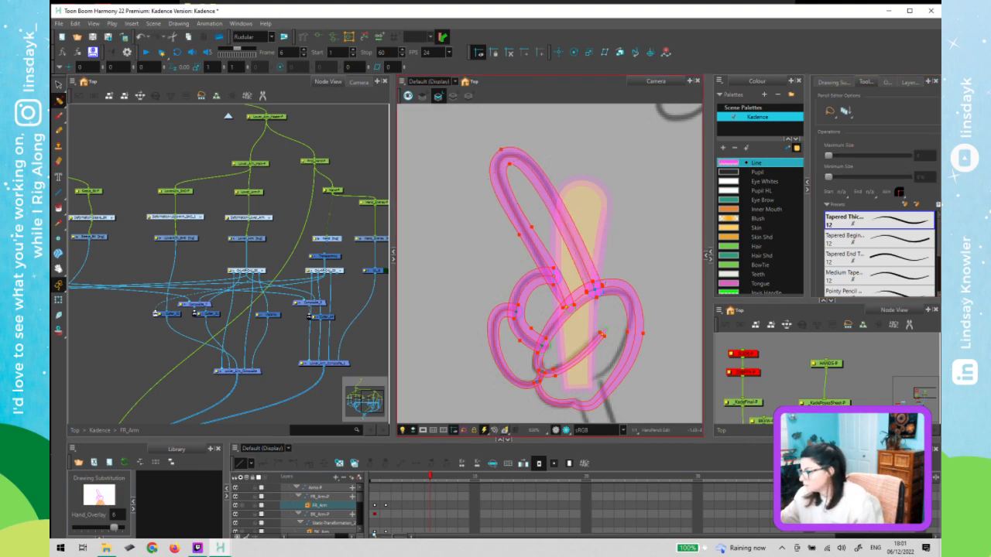
- Adjust the thickness points at the pointing finger line's base, narrowing it where it meets the top of the palm
scroll(605, 289, up, 4)
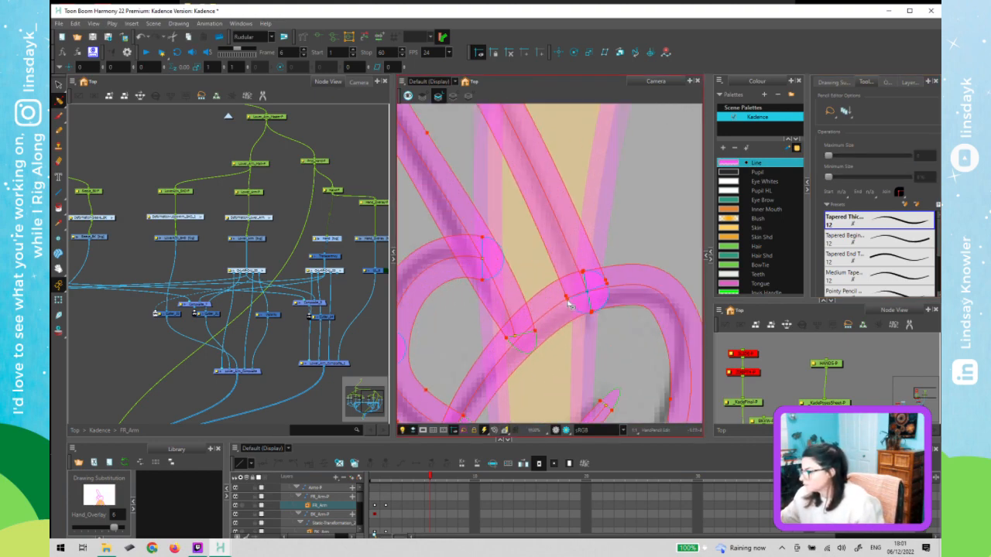
click(567, 297)
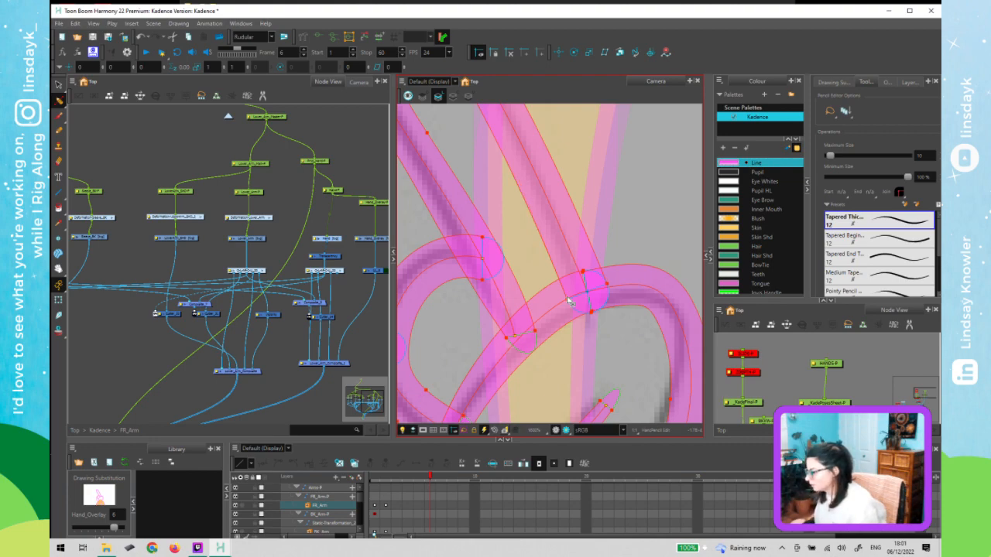
click(567, 300)
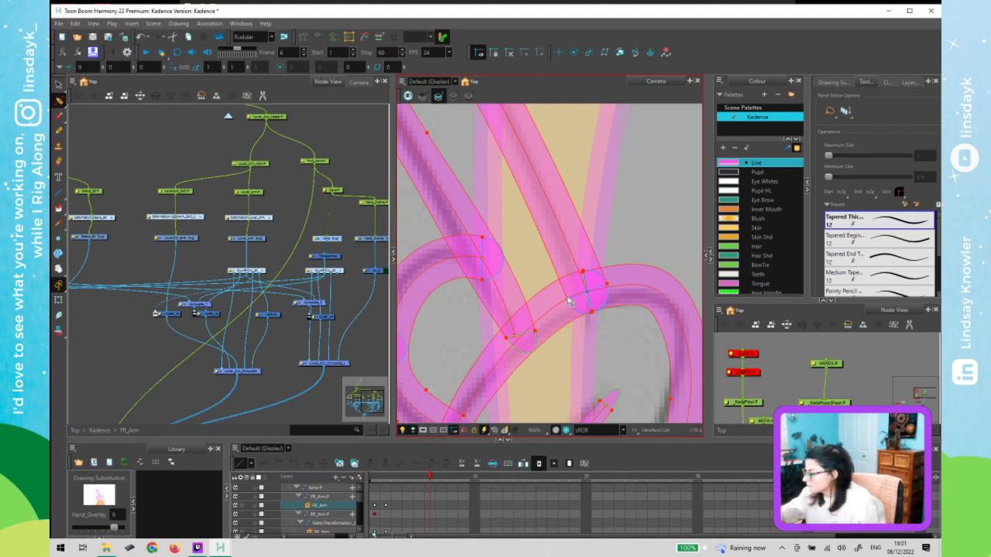
click(575, 304)
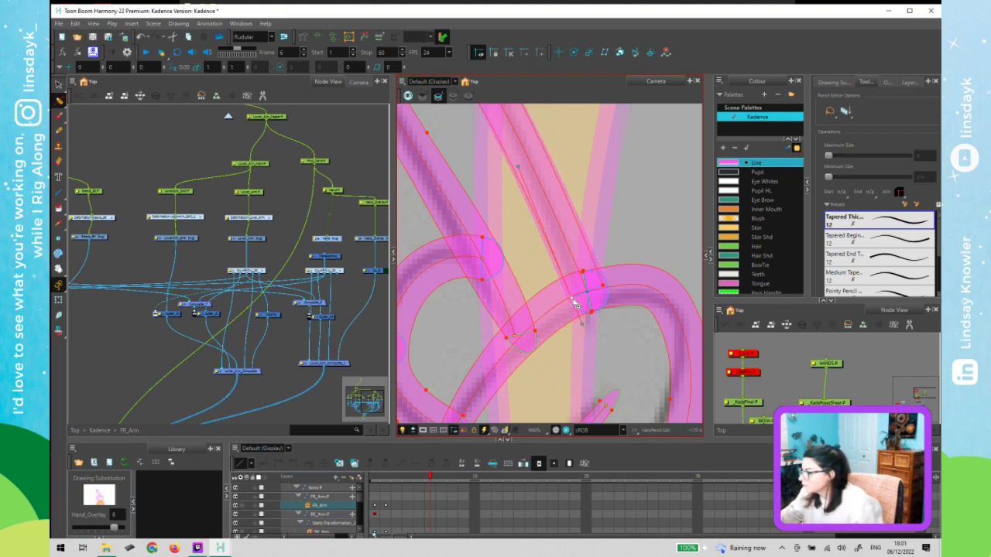
scroll(575, 304, down, 5)
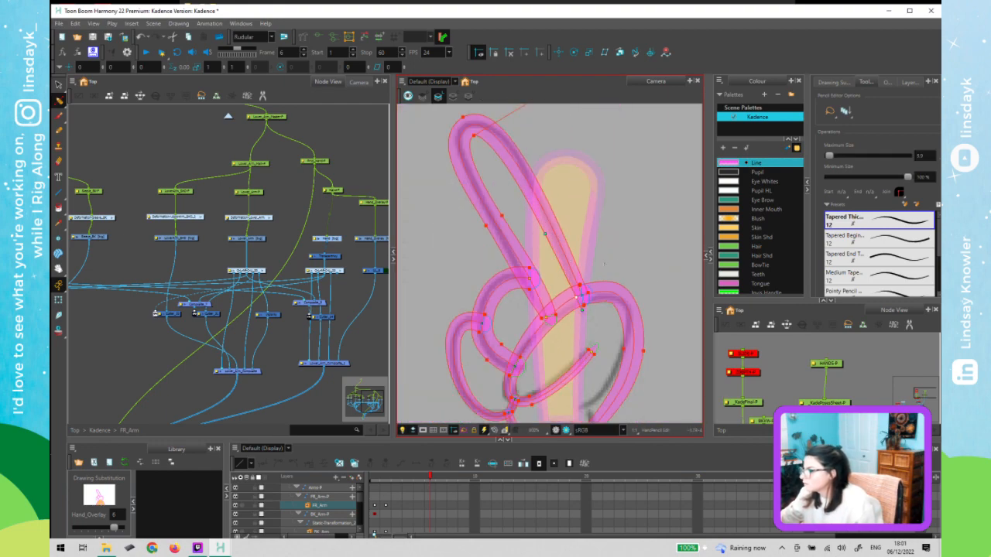
click(595, 326)
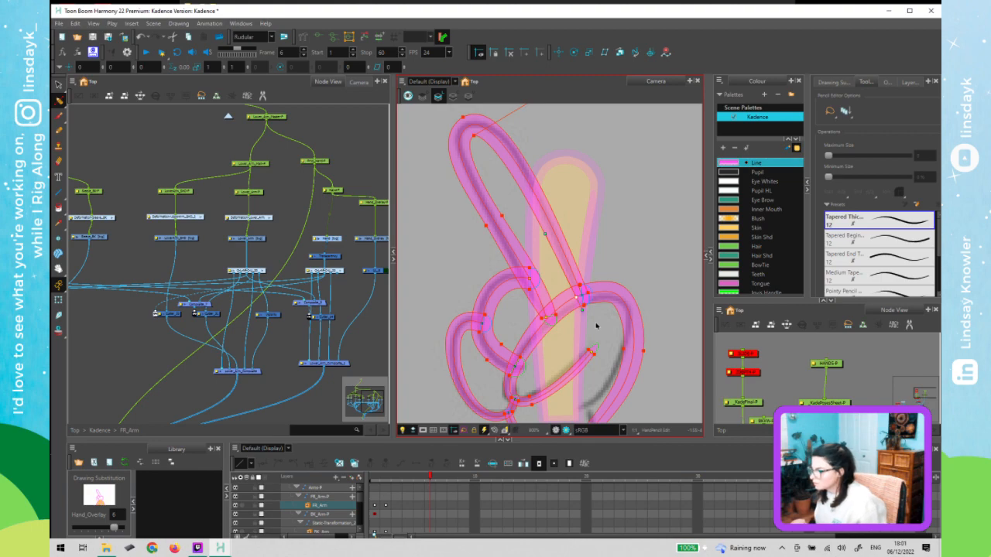
- Inspect the thickness points along the folded thumb's line and save the scene
scroll(503, 327, up, 2)
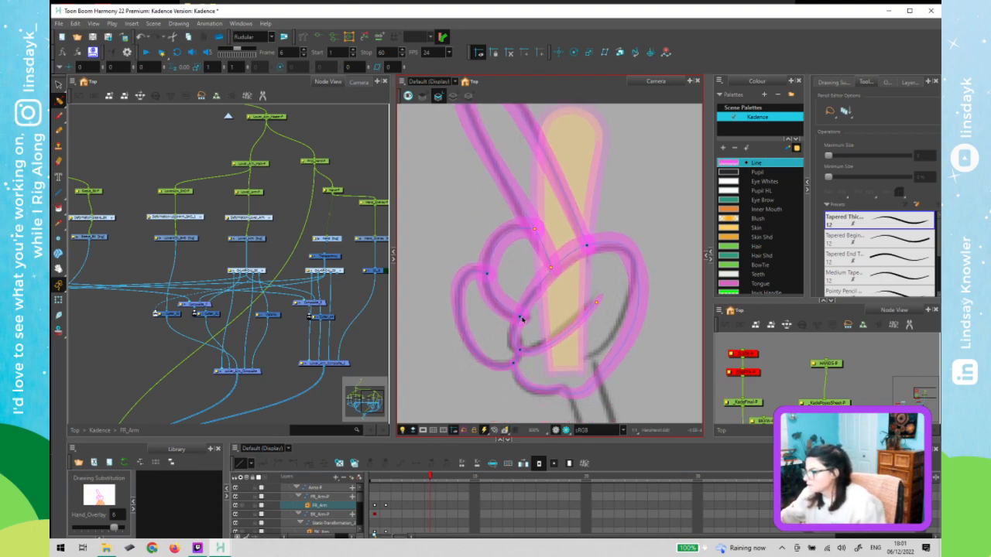
click(521, 318)
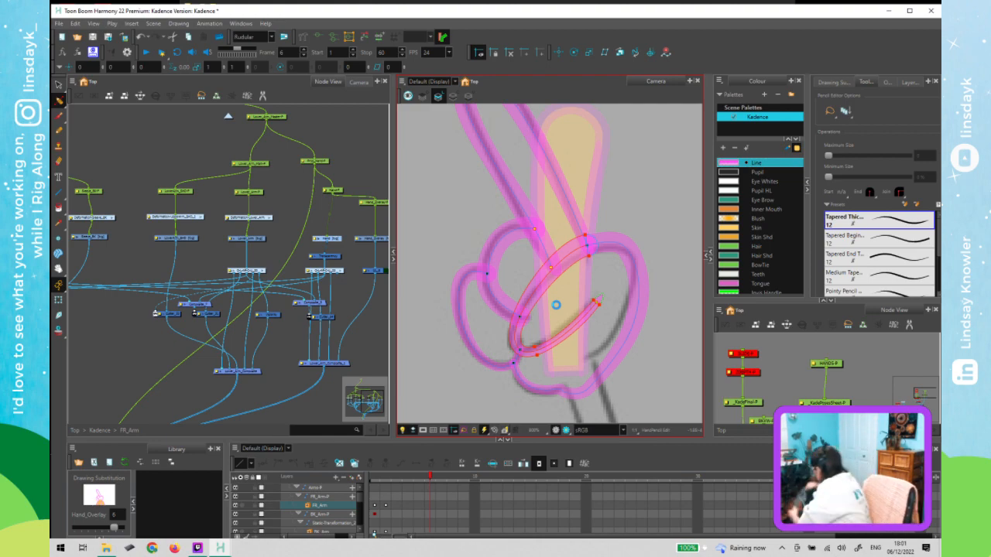
key(ctrl+s)
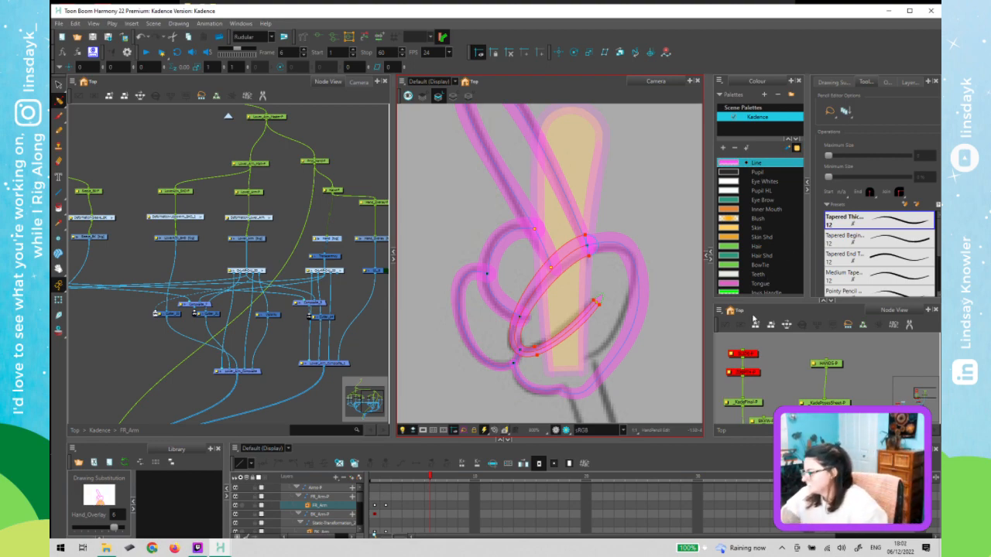
click(550, 355)
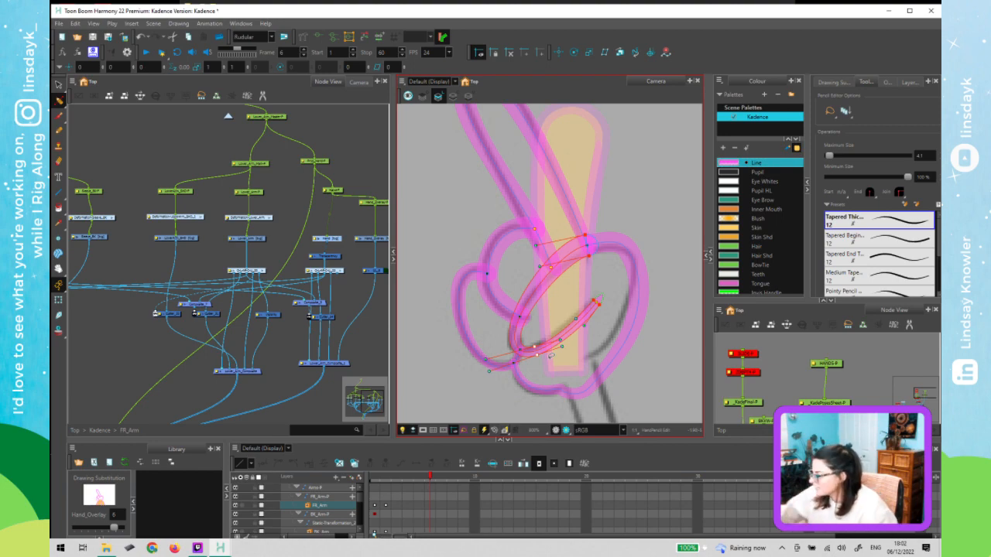
click(490, 328)
- Adjust the thickness points at the lower end of the curled little finger's line, beside the thumb
click(517, 359)
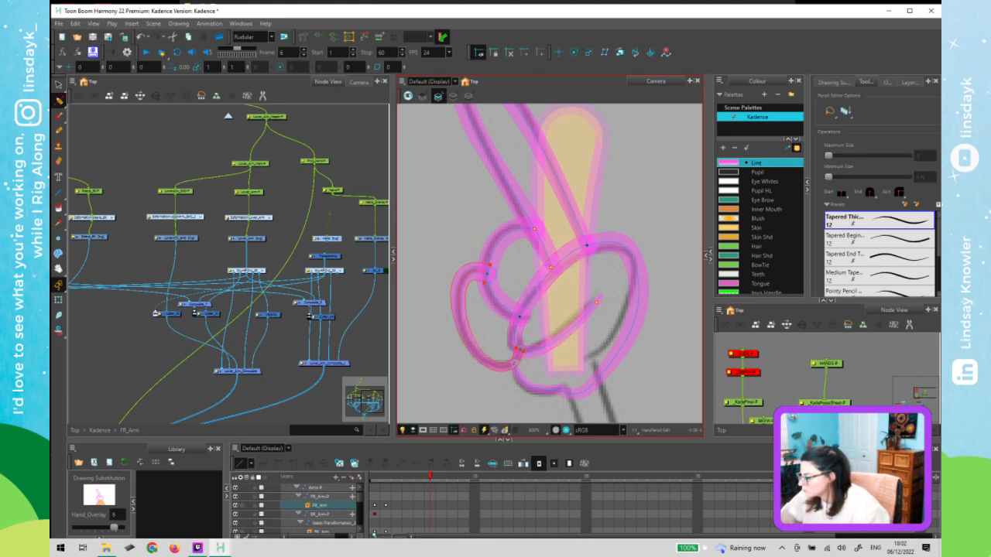
click(525, 354)
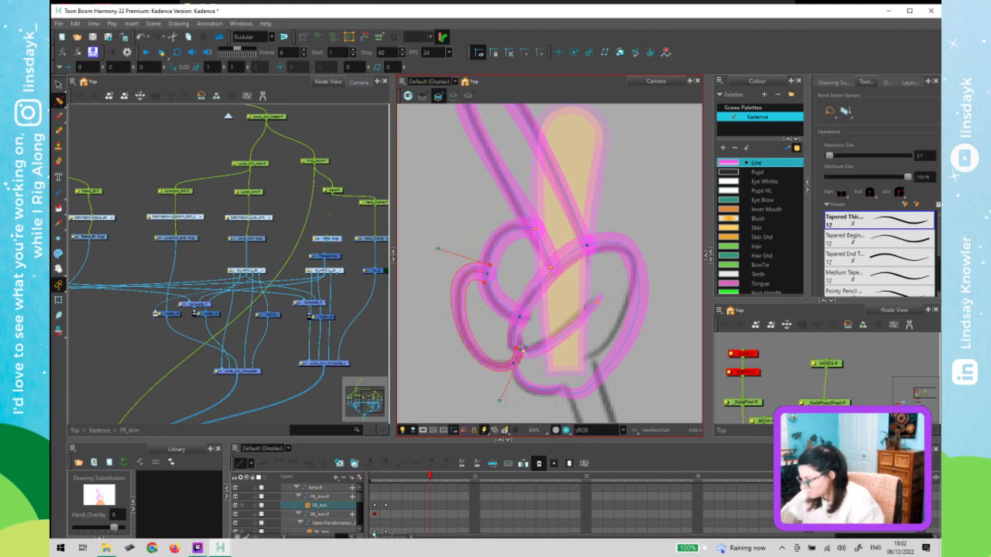
click(523, 350)
- Add a thickness point along the palm's lower edge and adjust the palm line's width where it meets the curled little finger
click(513, 363)
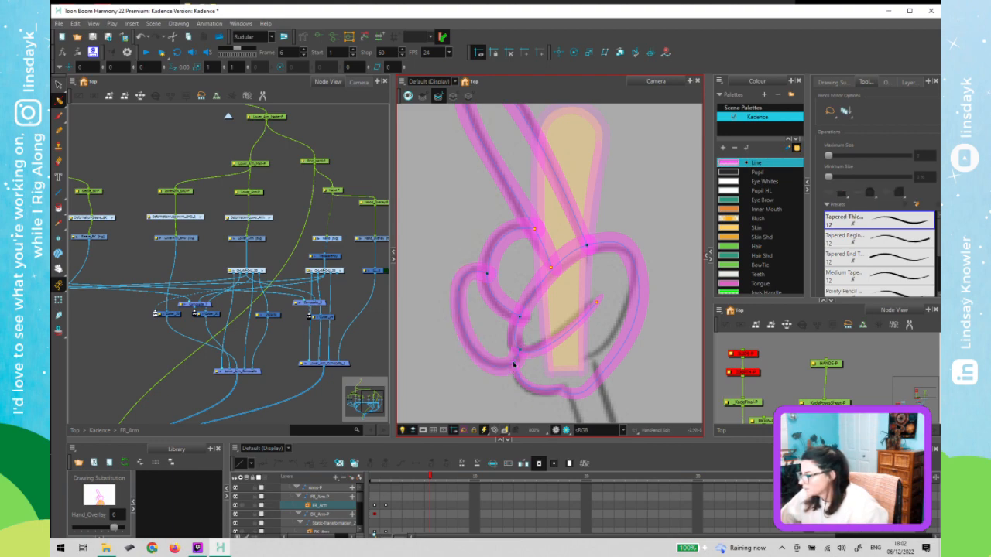
click(516, 360)
click(517, 368)
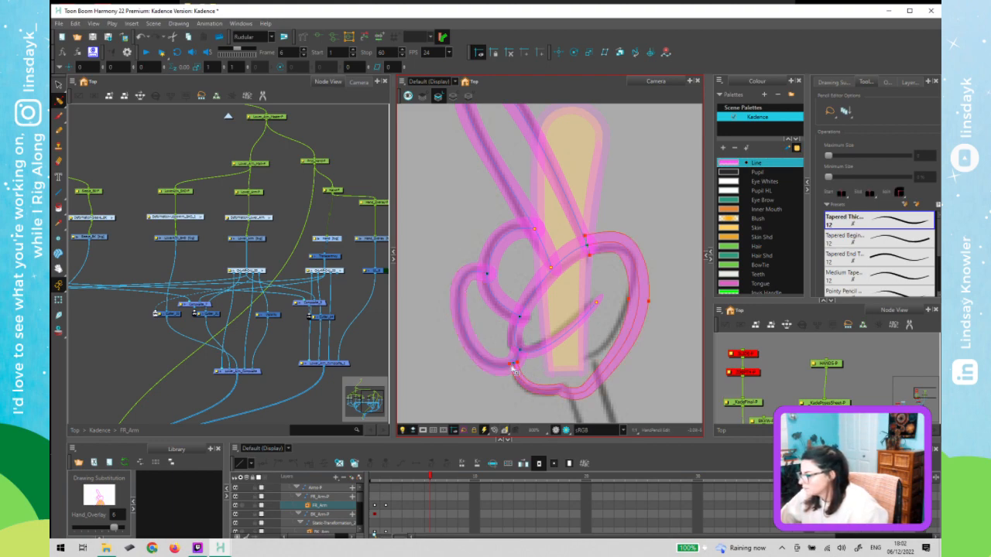
drag(516, 364, 523, 361)
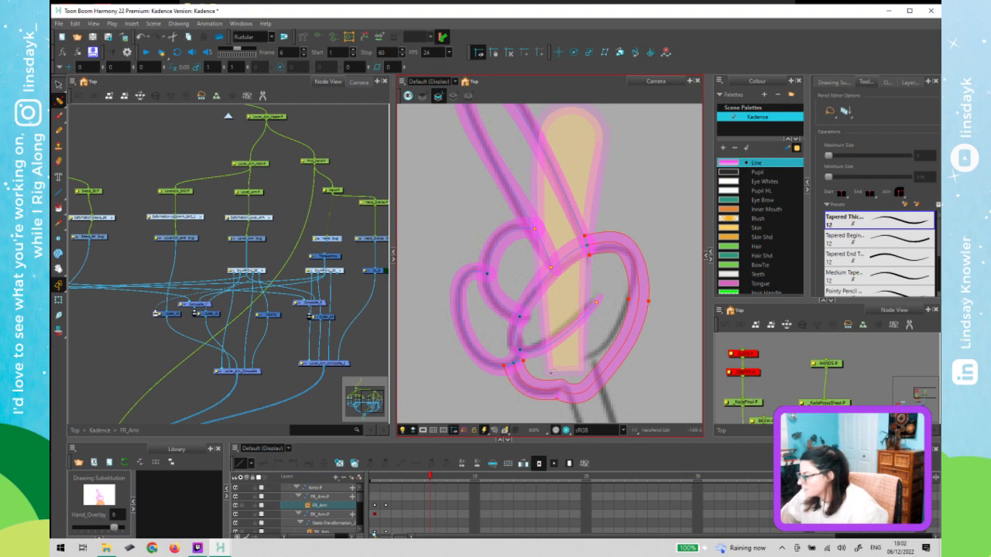
click(511, 361)
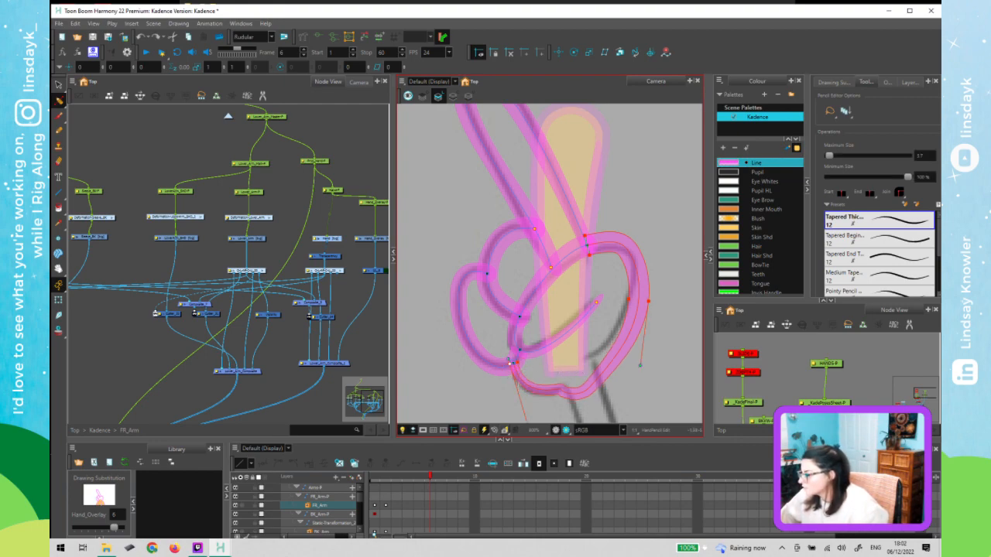
ctrl+click(549, 390)
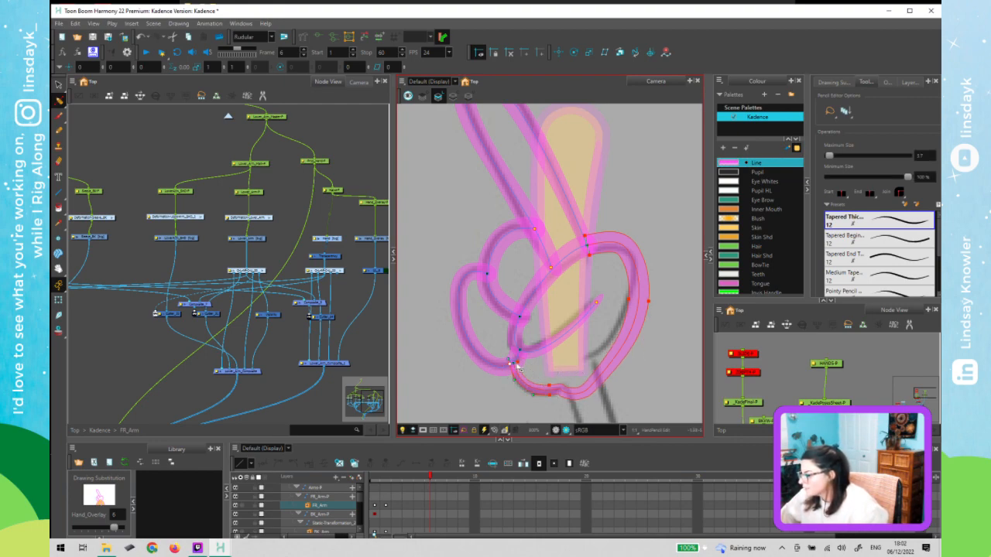
scroll(512, 368, up, 1)
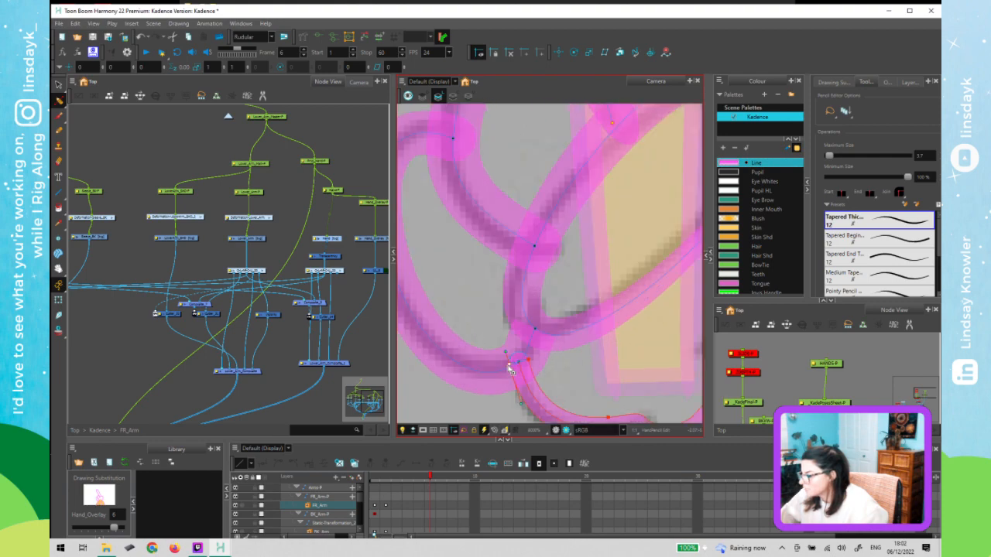
drag(510, 372, 503, 364)
scroll(541, 384, down, 7)
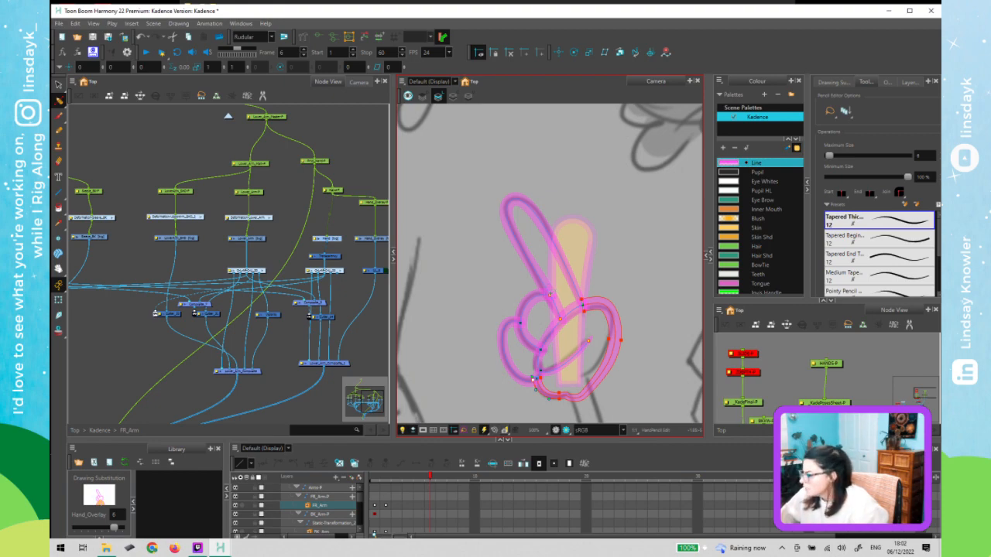
- Nudge the upper curled finger line's end point onto the pointing finger's line with the Contour Editor
scroll(551, 294, up, 10)
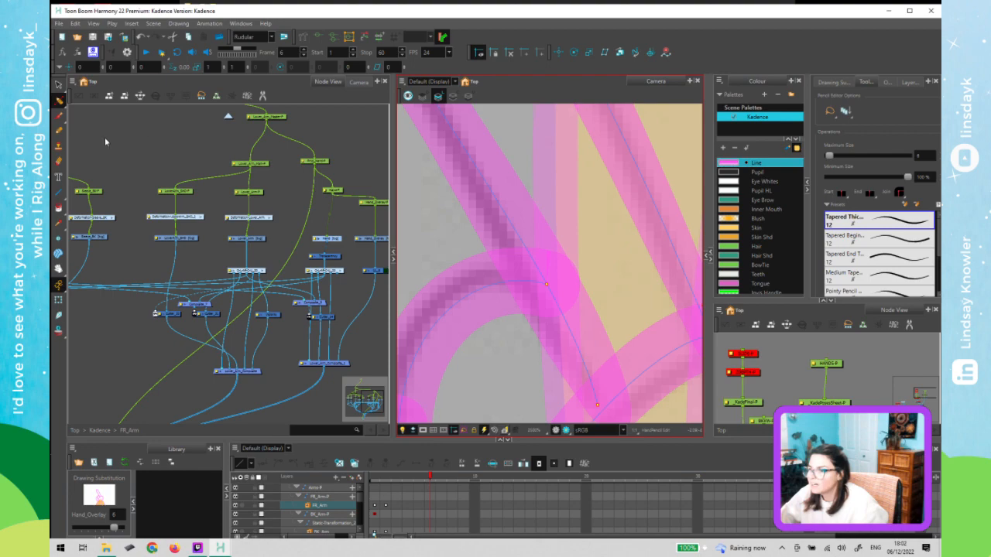
key(alt+s)
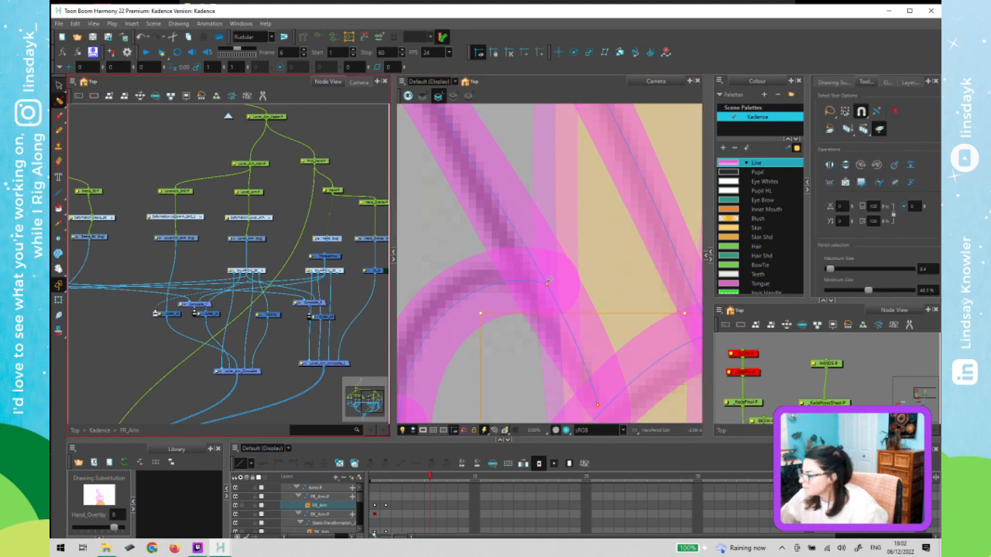
scroll(544, 283, up, 2)
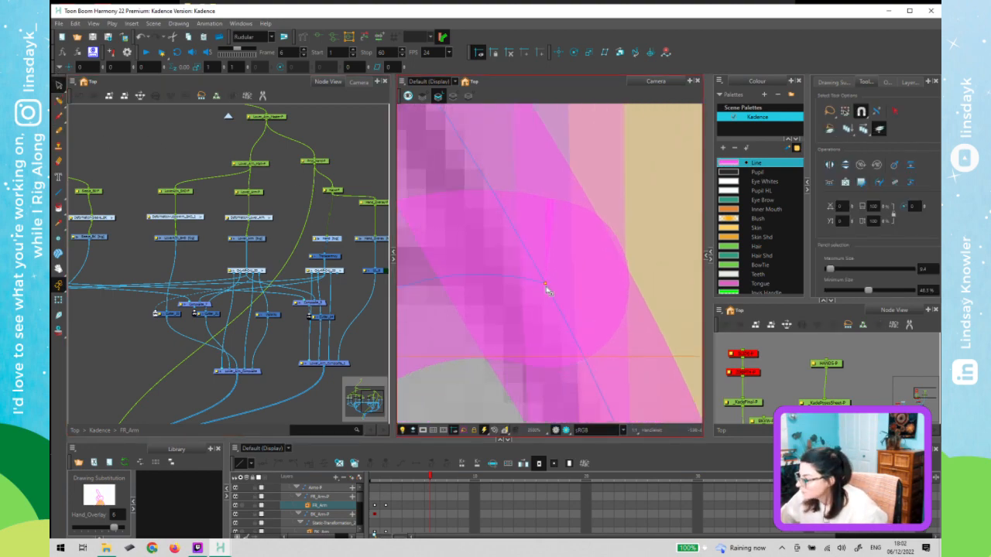
key(alt+q)
click(544, 284)
scroll(546, 288, up, 3)
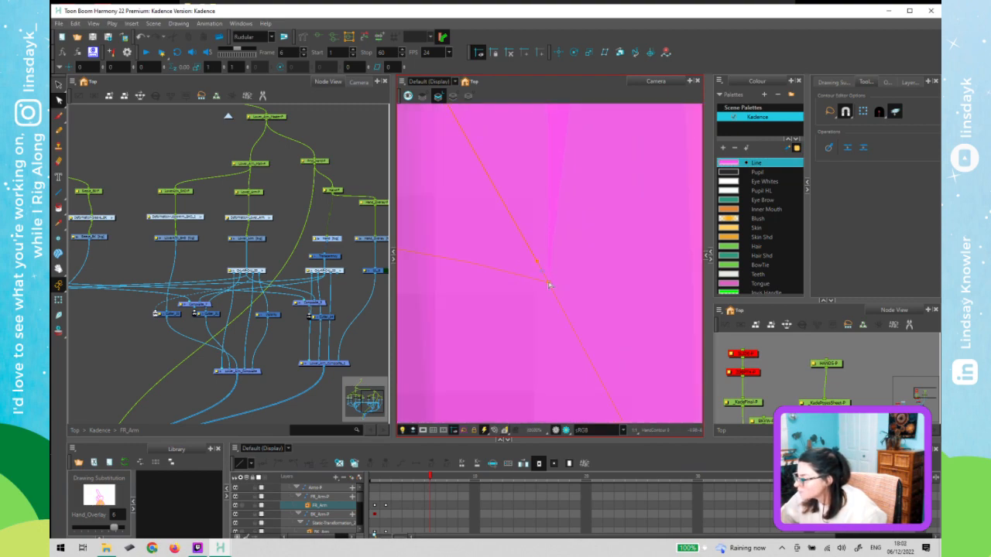
drag(549, 283, 548, 284)
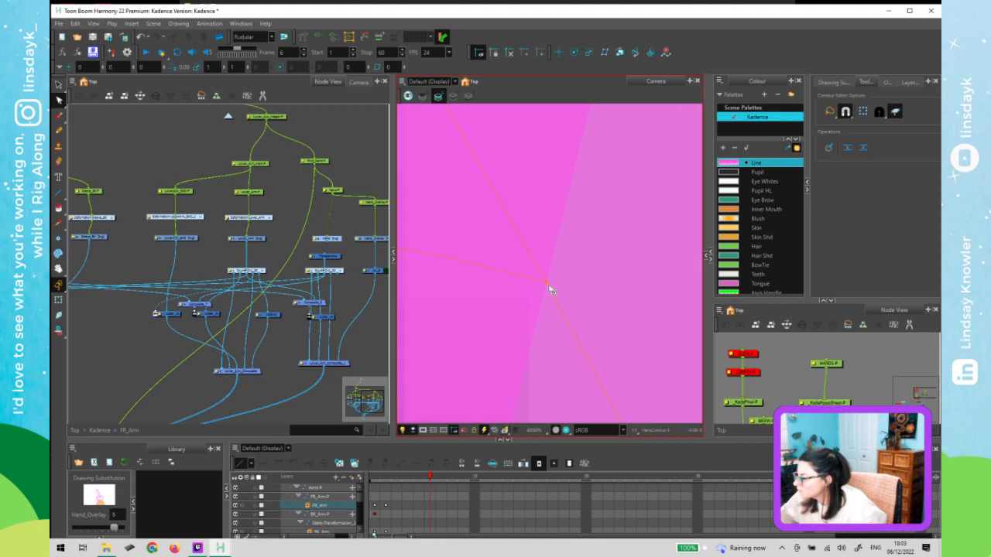
scroll(549, 289, down, 5)
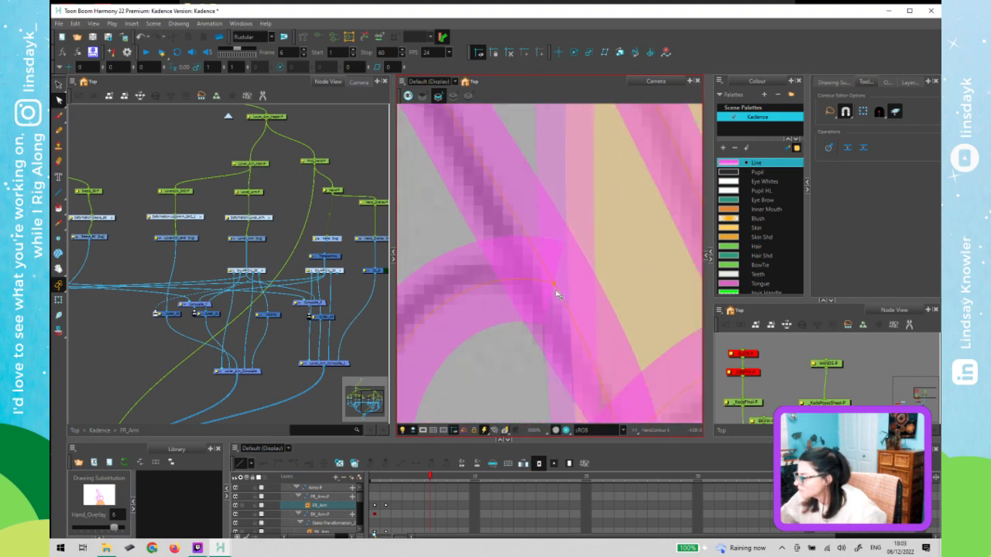
scroll(556, 295, down, 8)
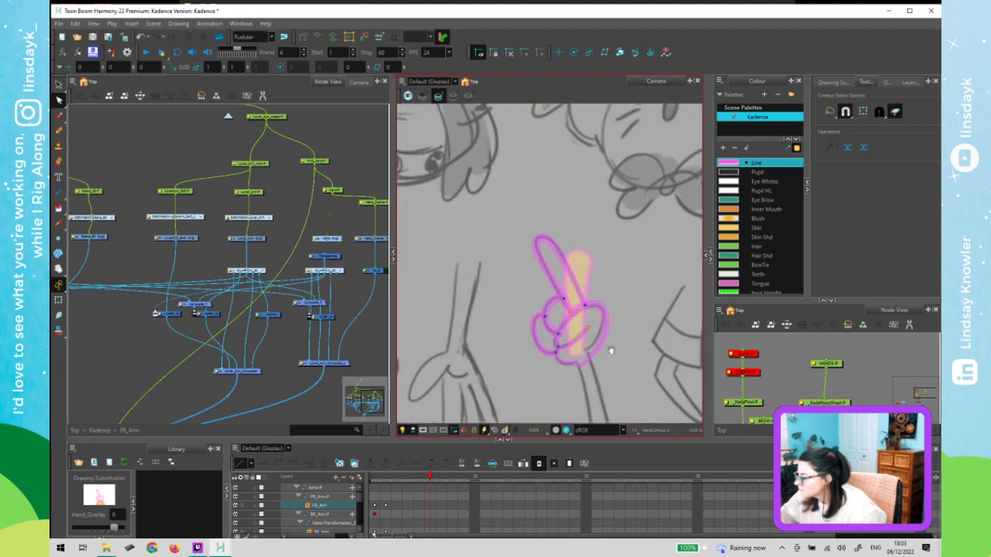
- Adjust the thickness handle at the base of the pointing finger's thumb-side line with the Pencil Editor
scroll(597, 331, up, 10)
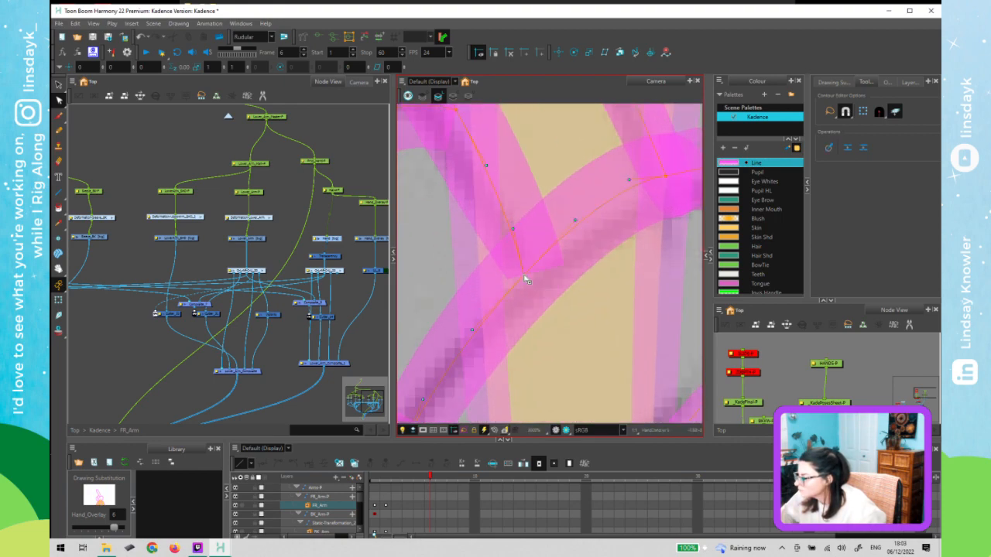
scroll(534, 283, down, 3)
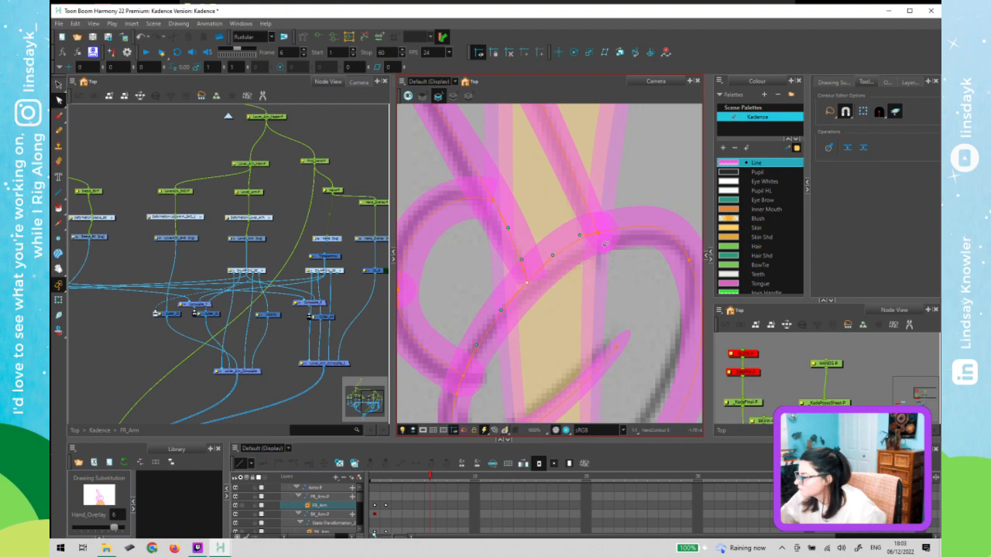
click(577, 382)
click(591, 223)
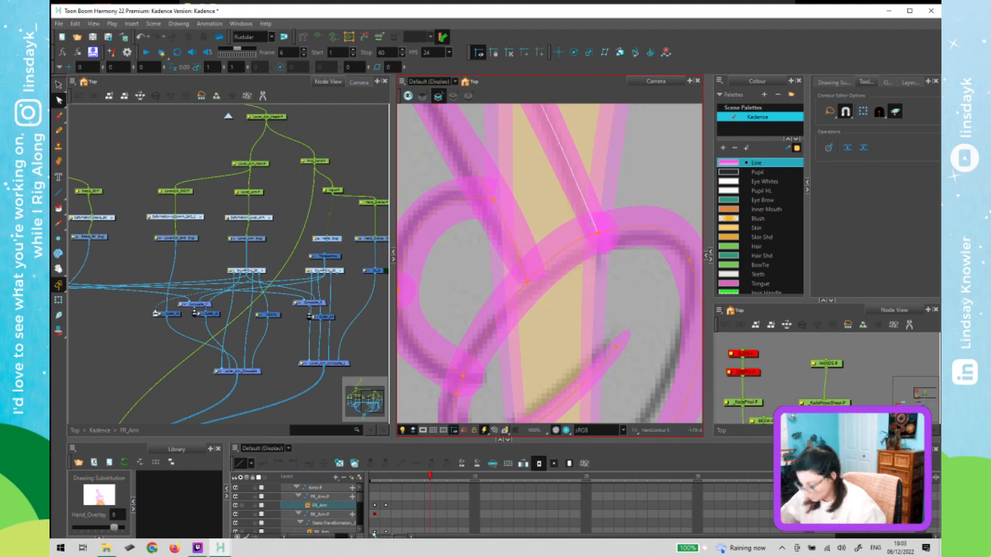
key(alt+w)
click(609, 231)
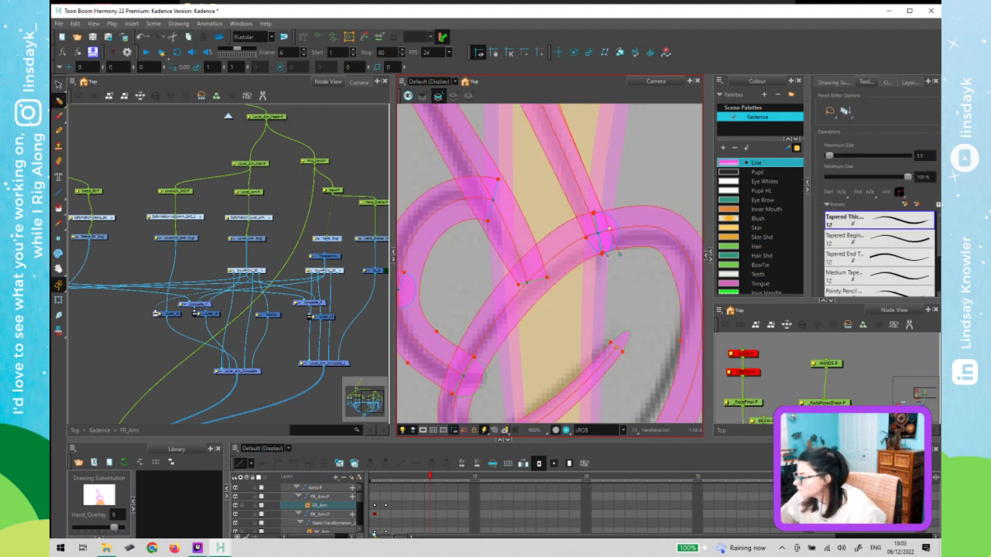
drag(620, 255, 615, 249)
key(1)
key(1)
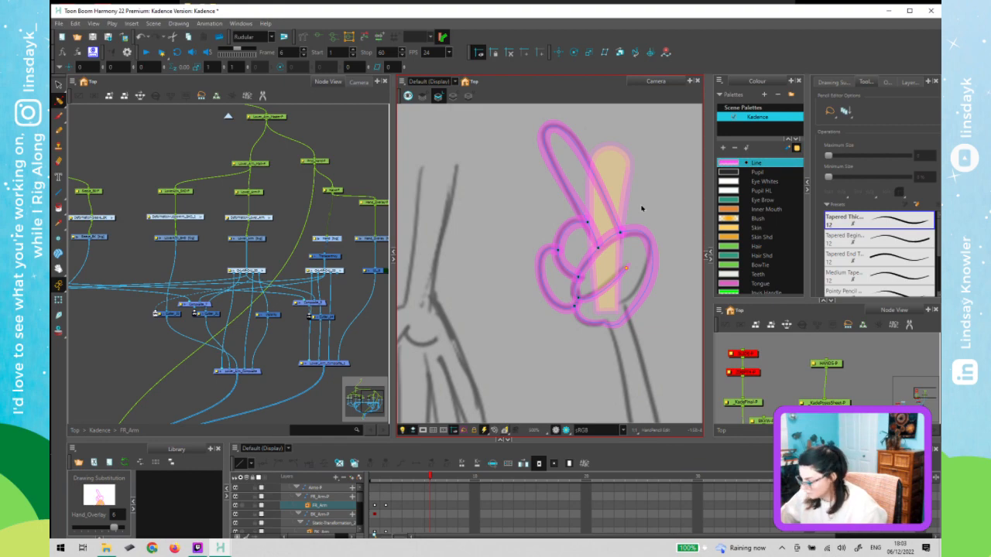
- Check the pointing hand against the rig's arm and open hand with the Transform tool, and view the frame 7 sketch
key(shift+t)
click(637, 229)
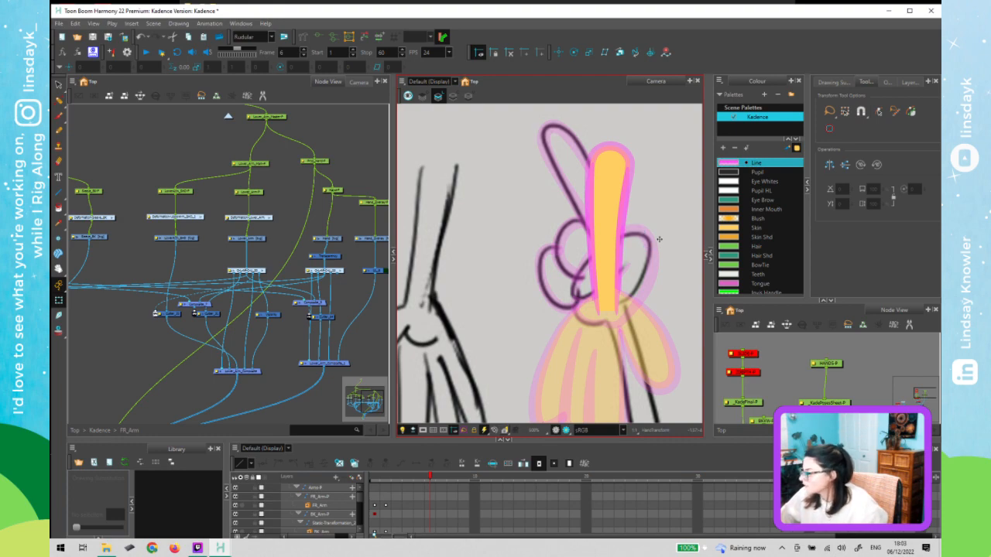
click(645, 254)
scroll(646, 251, down, 1)
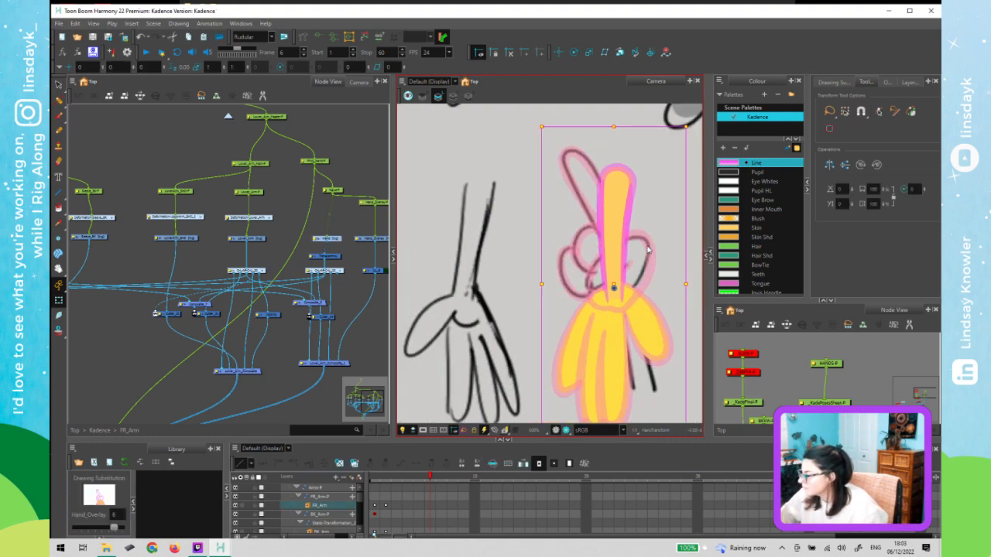
scroll(648, 249, down, 2)
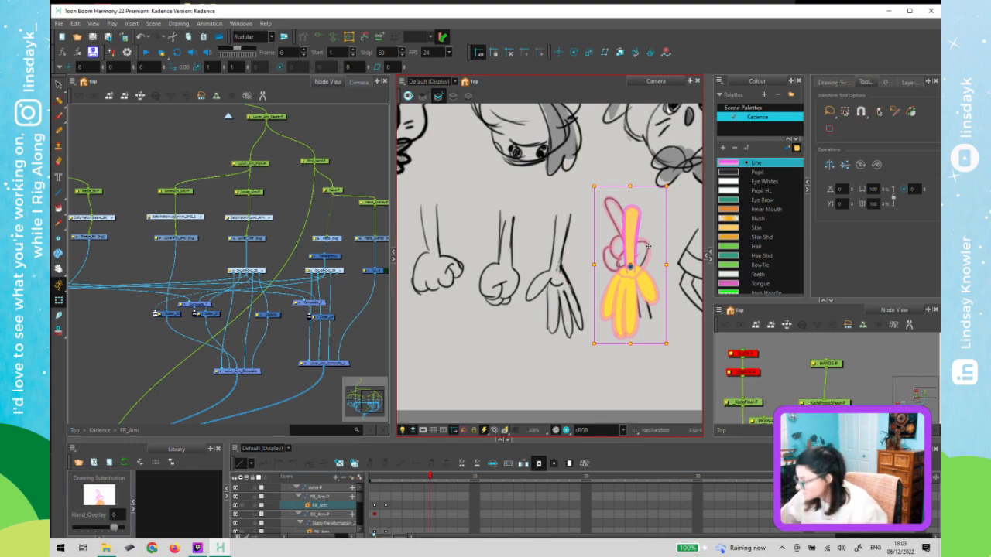
key(ctrl+z)
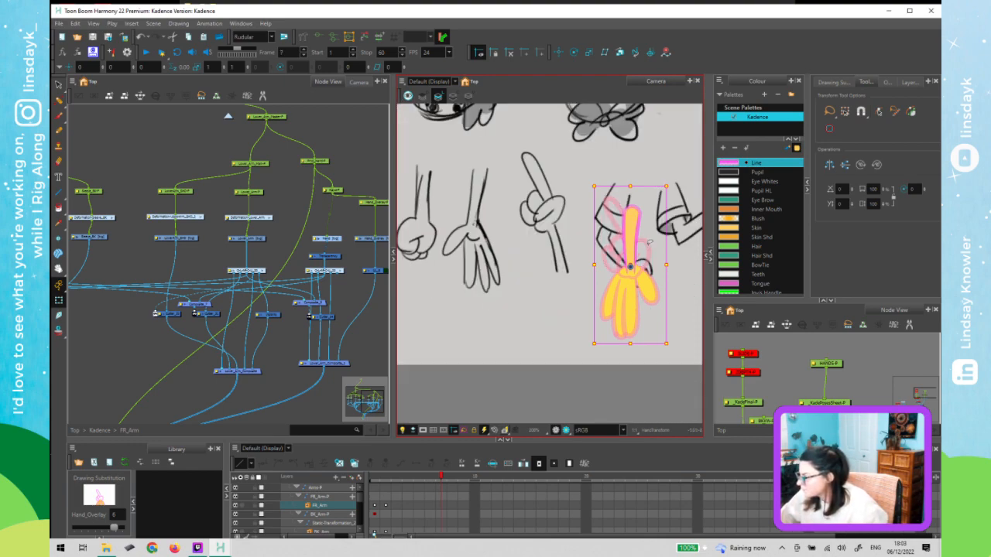
key(period)
- Select the whole frame 6 pointing hand drawing, rotate it to point downward, and place its palm over the arm's wrist end
key(alt+s)
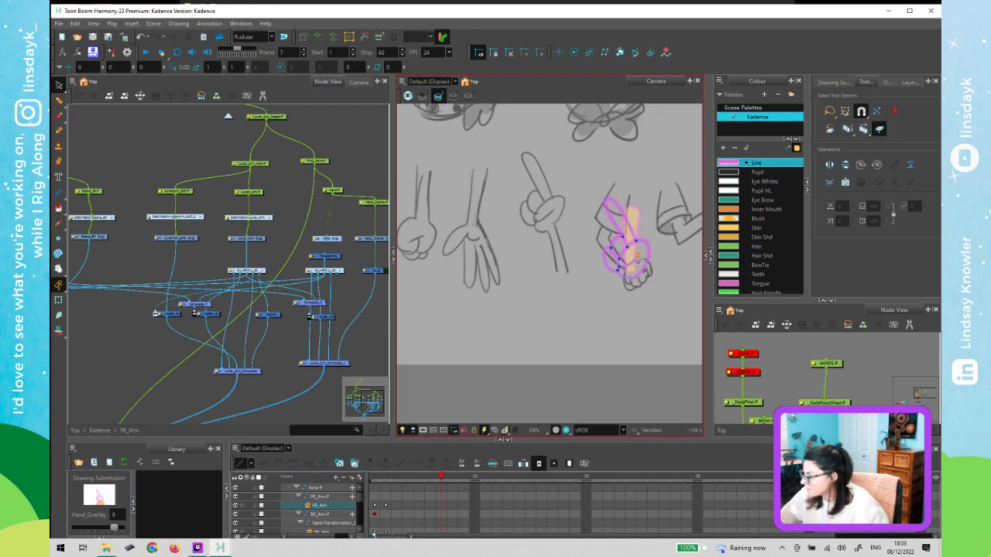
key(ctrl+a)
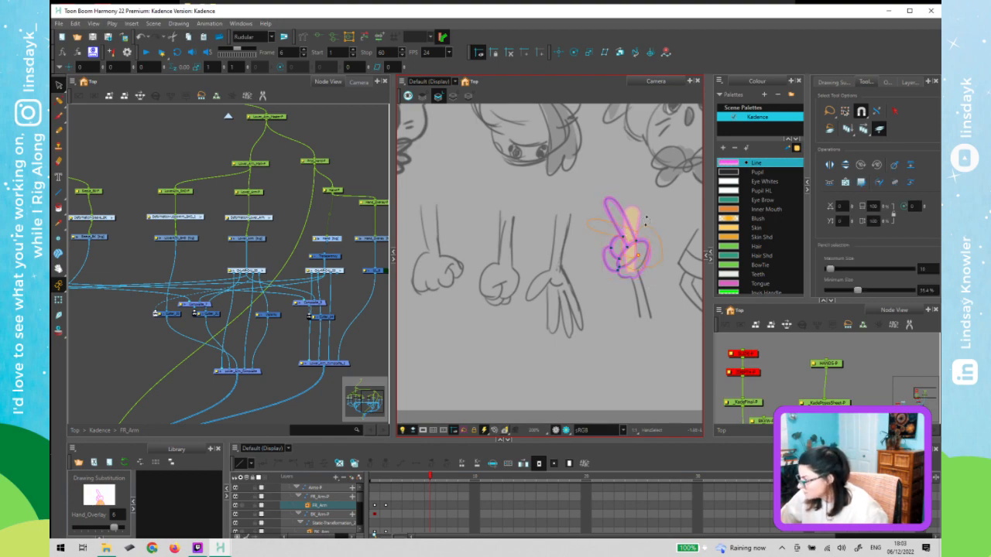
drag(611, 188, 608, 190)
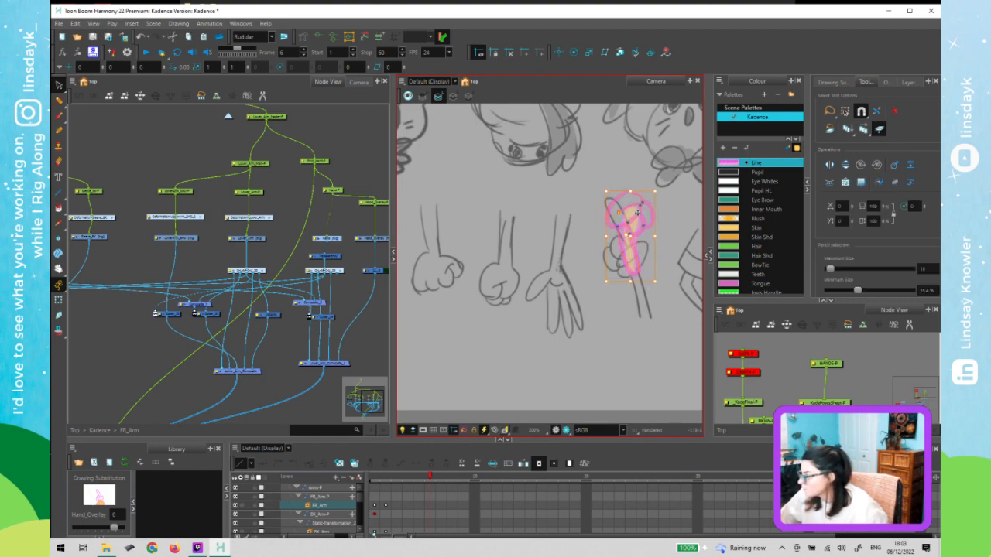
mouse_move(641, 220)
mouse_down()
mouse_move(623, 273)
mouse_move(638, 301)
mouse_up()
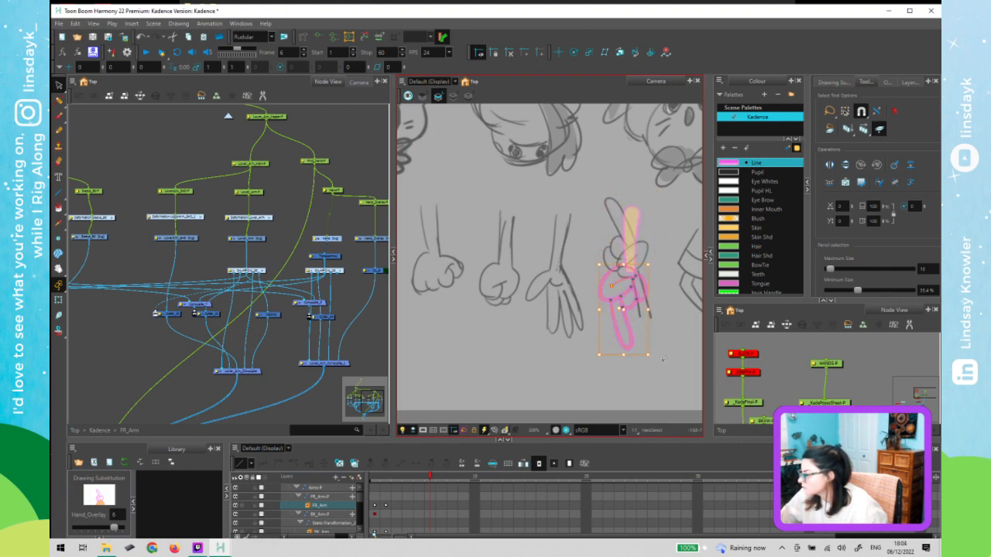
click(611, 275)
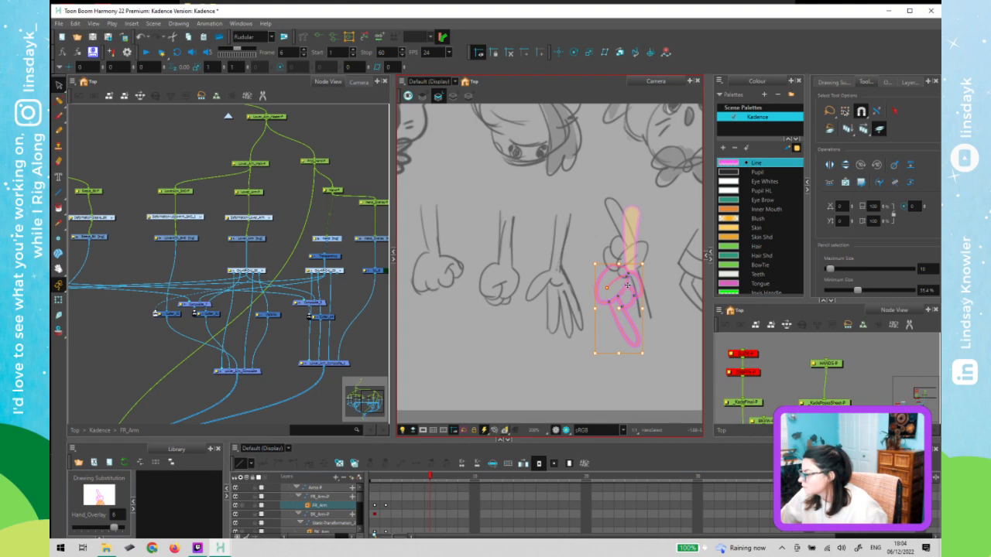
mouse_move(628, 285)
mouse_down()
mouse_move(653, 280)
mouse_move(654, 298)
mouse_up()
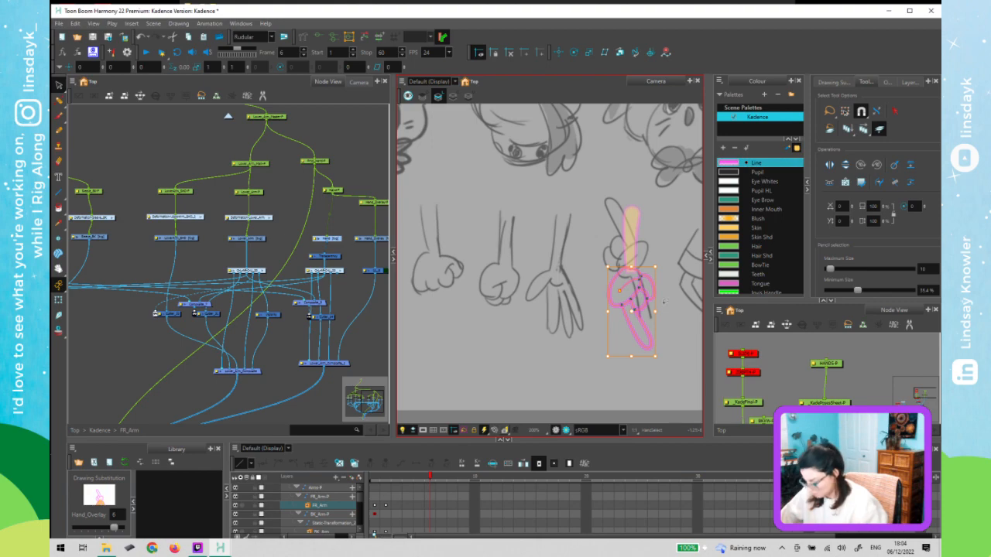
- Compare how the hand drawings on frames 2 to 5 line up with the wrist end of the arm
key(2)
key(2)
key(2)
key(comma)
key(comma)
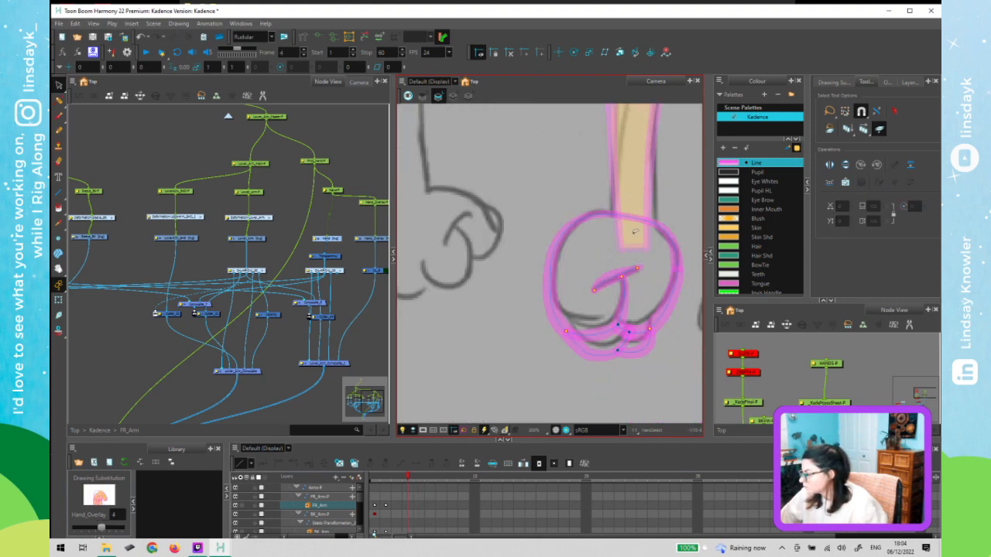
key(period)
key(comma)
key(comma)
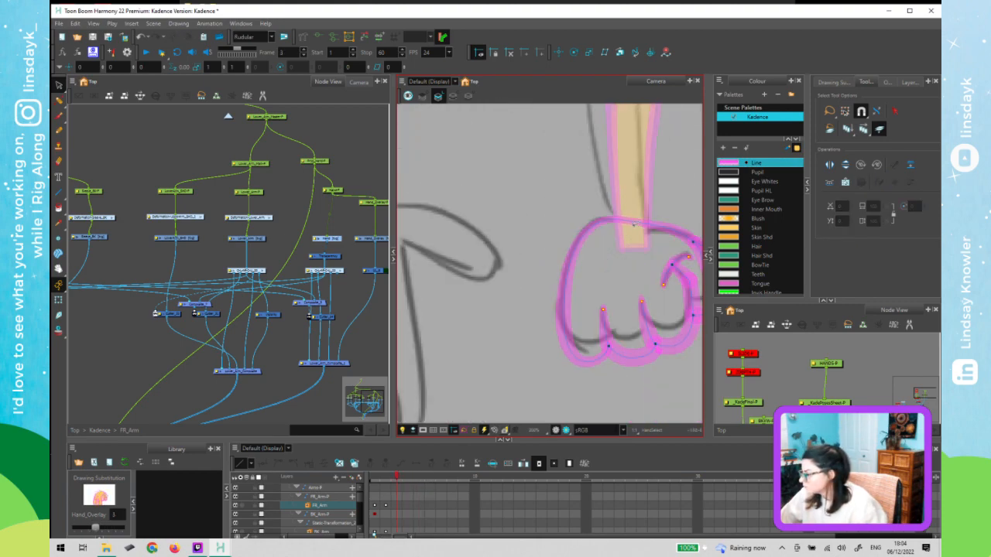
key(comma)
key(comma)
key(period)
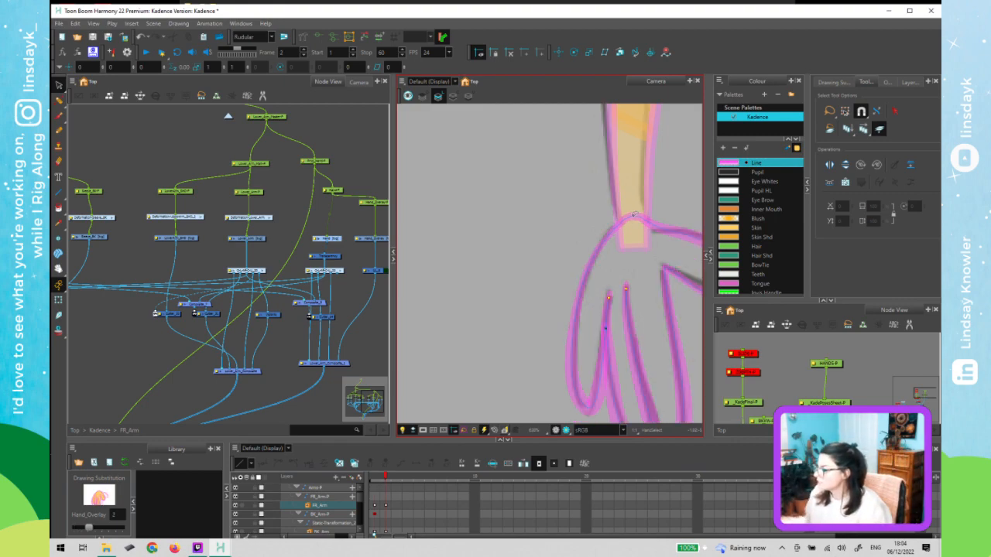
key(period)
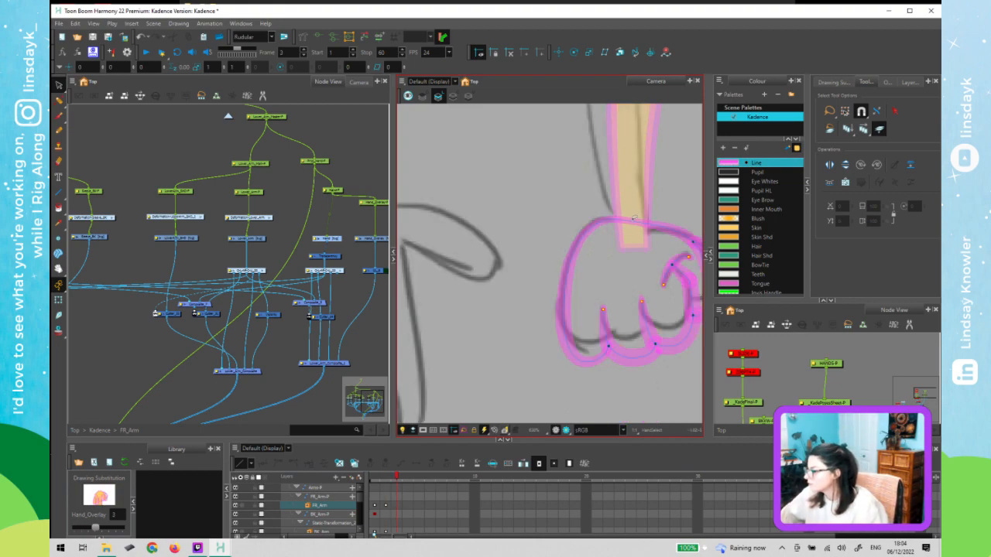
key(period)
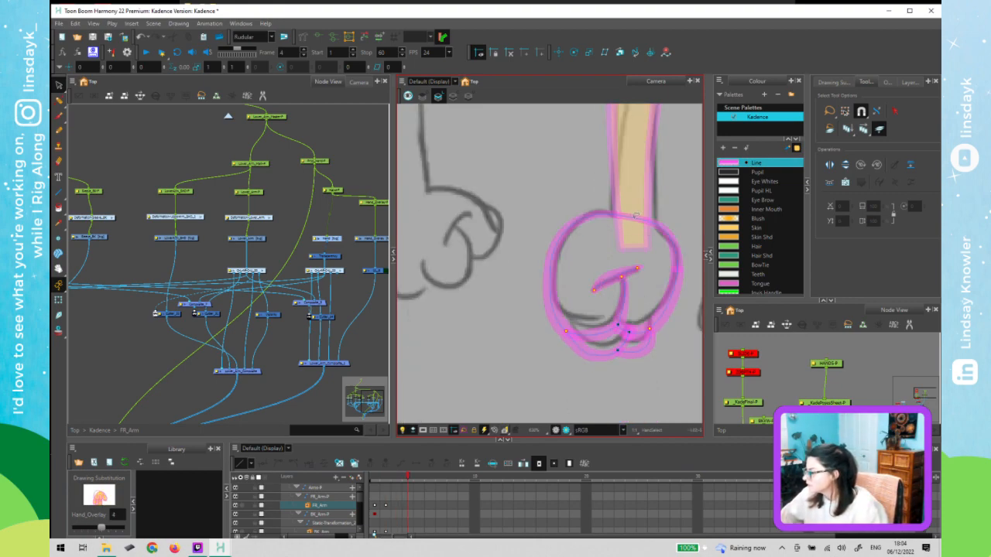
key(period)
key(period)
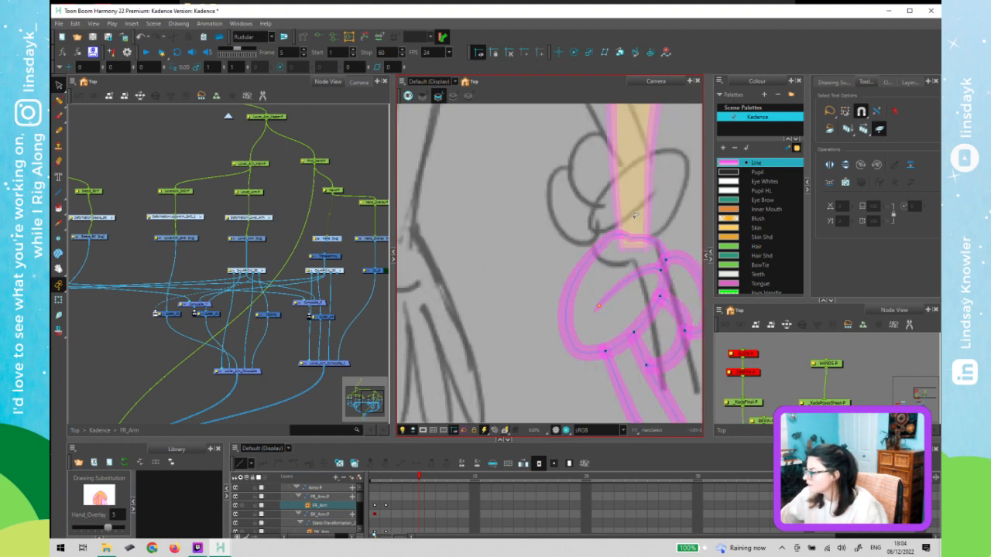
- Nudge the open hand drawing on frame 5 slightly upward so its palm edge overlaps the arm's wrist end
key(period)
key(comma)
key(comma)
key(comma)
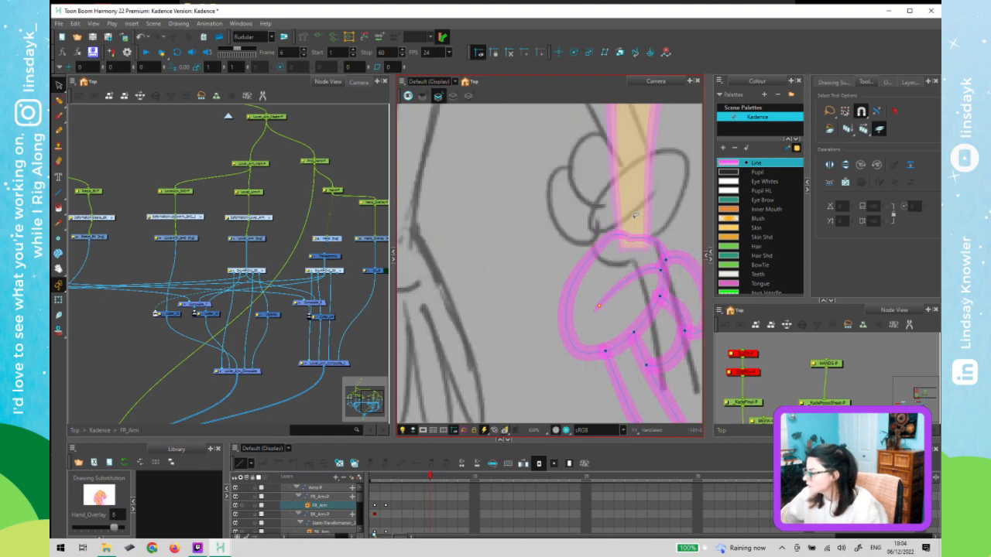
key(period)
click(635, 215)
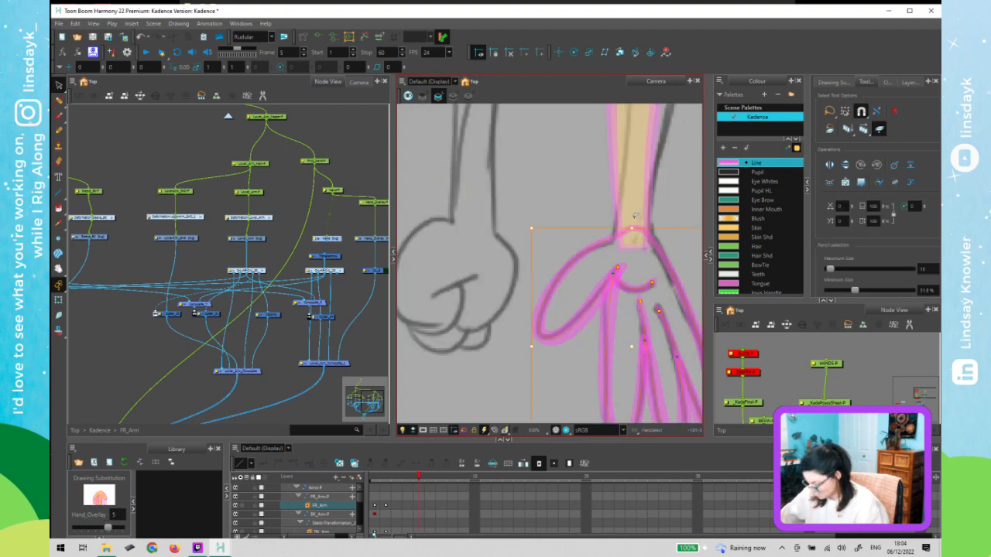
drag(634, 215, 633, 219)
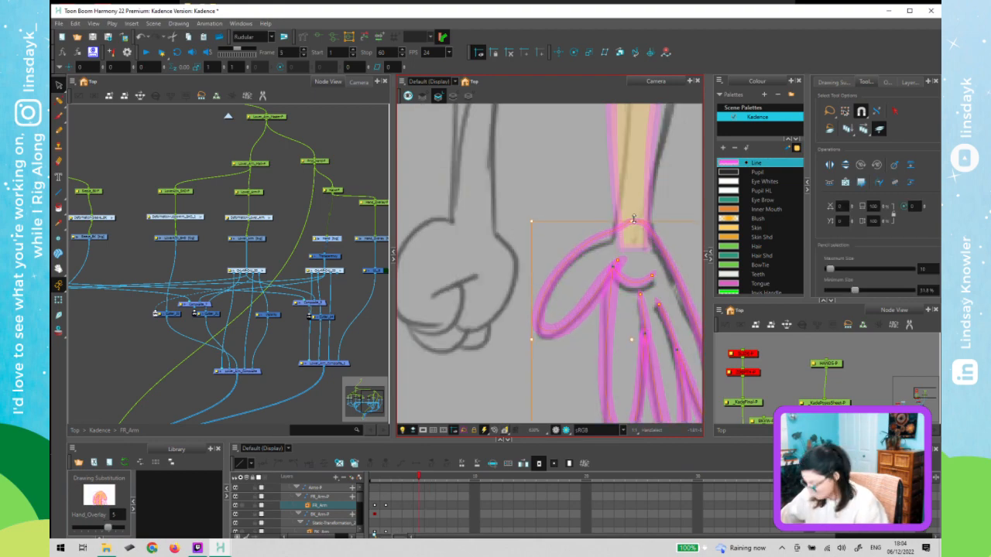
- Raise the pointing hand drawing on frame 6 so its upper palm edge sits over the arm's wrist
key(period)
key(period)
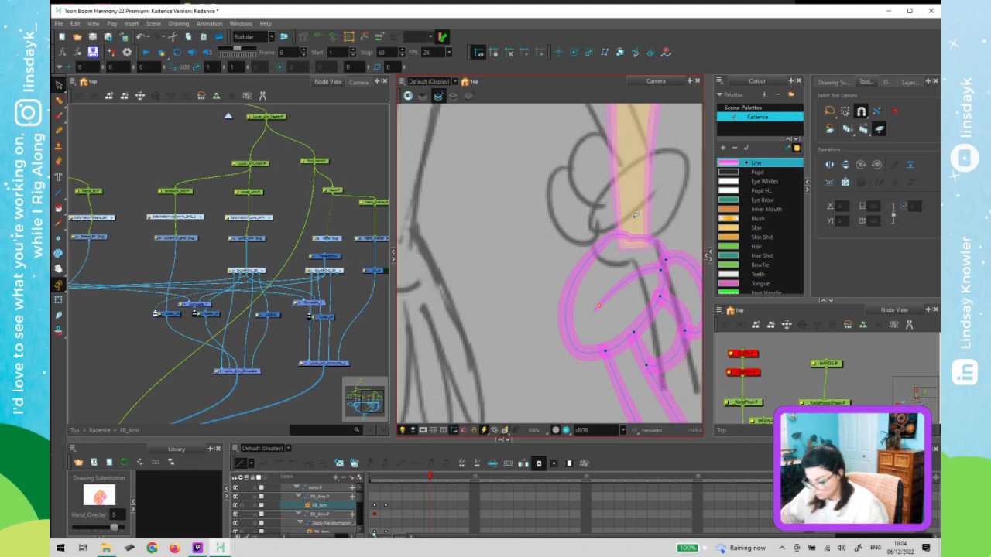
click(635, 215)
drag(634, 215, 634, 218)
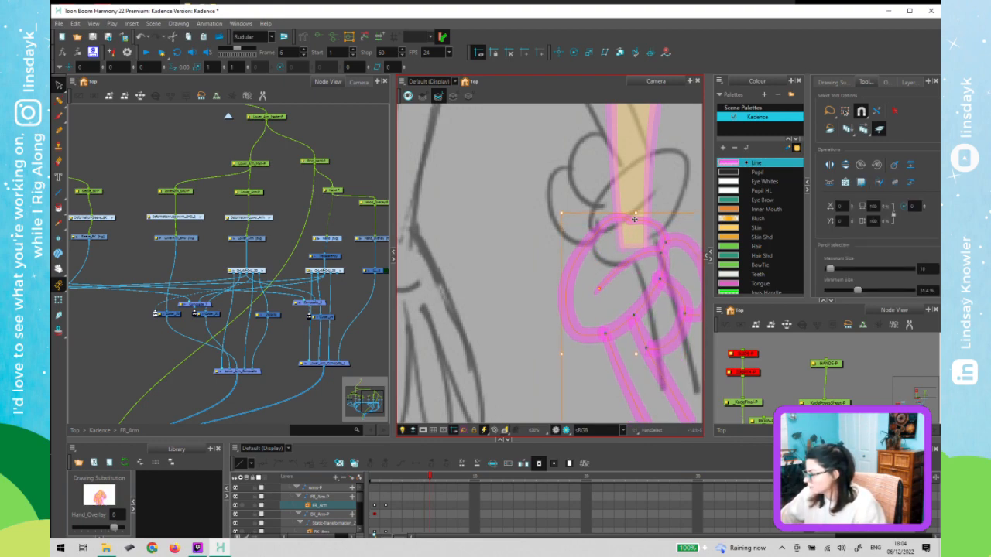
scroll(635, 259, down, 1)
drag(636, 258, 587, 257)
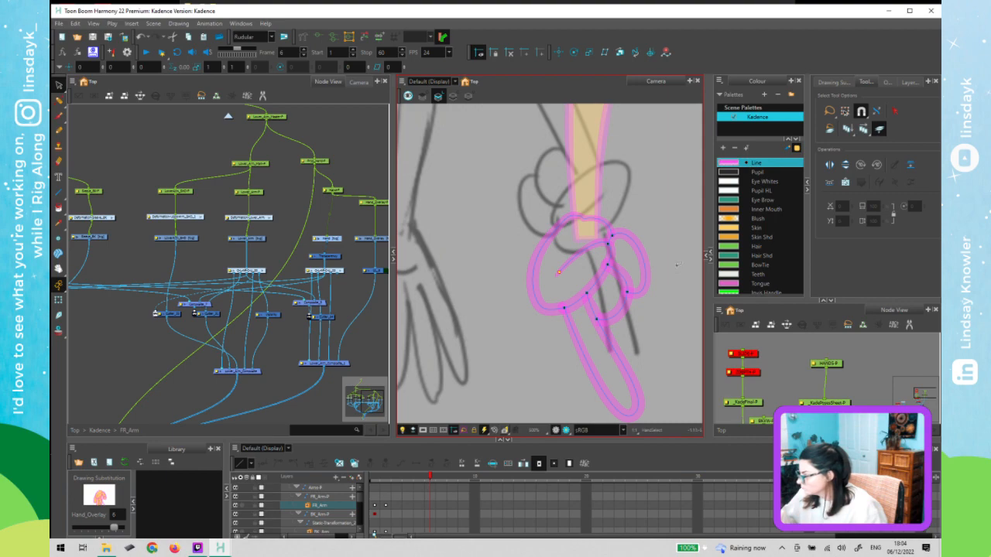
- View the frame 7 sketch and select the whole fist drawing on frame 3 for reuse
key(period)
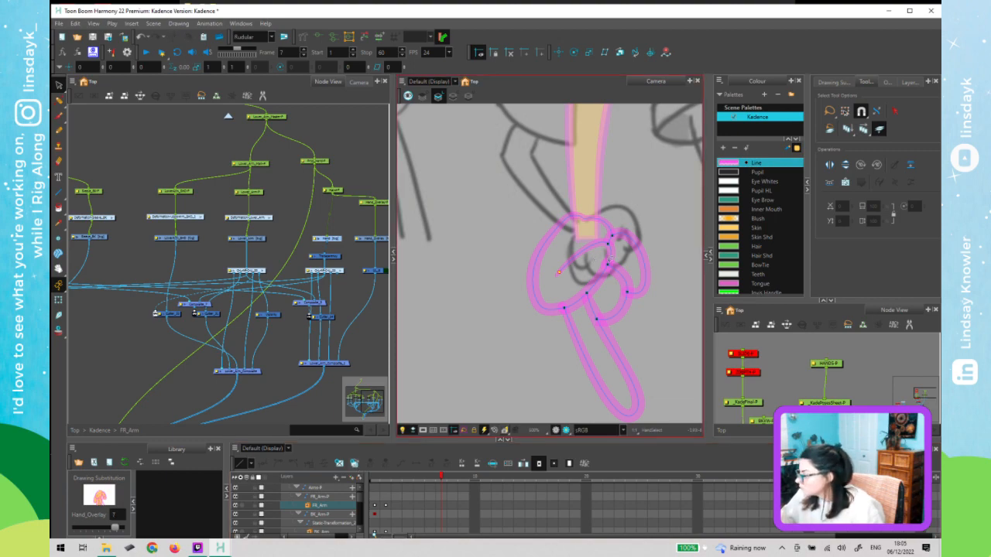
key(comma)
key(comma)
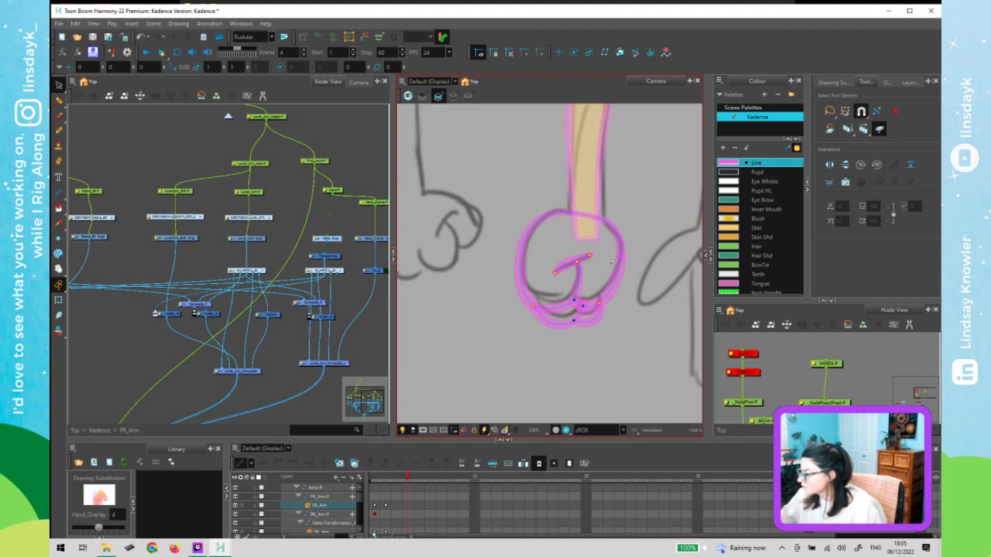
key(comma)
key(comma)
click(610, 266)
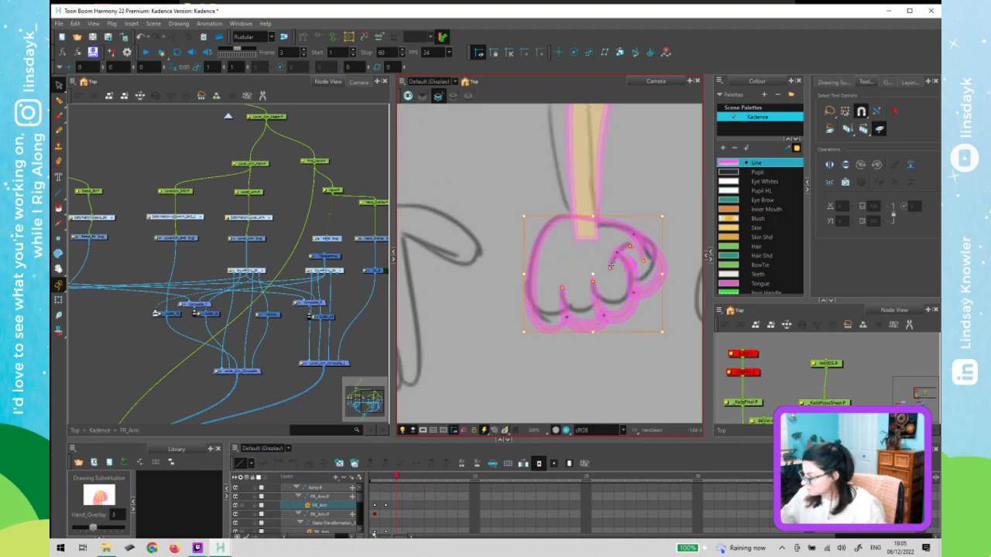
- Replace the pointing hand on frame 7 with a copy of the frame 3 fist drawing
key(period)
key(period)
key(period)
key(period)
key(period)
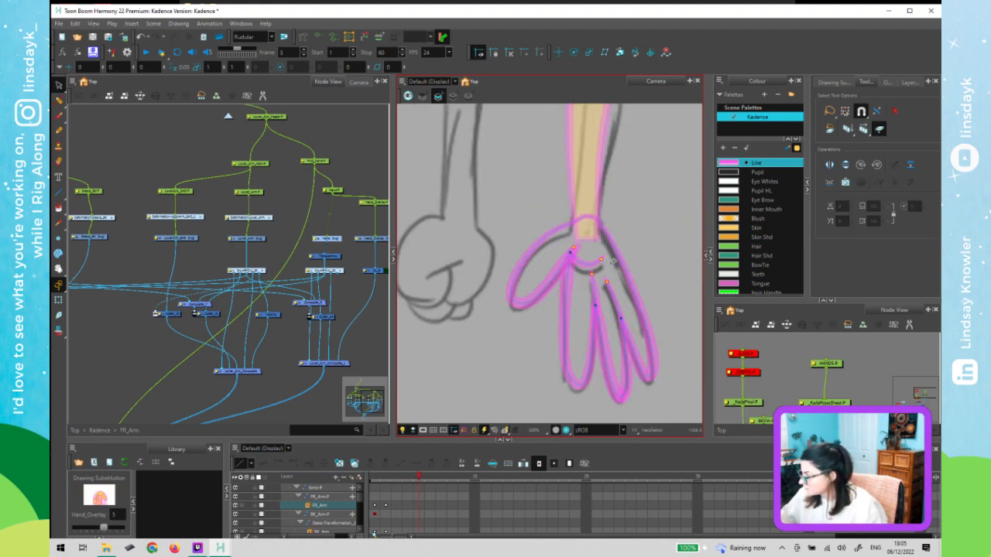
key(comma)
key(comma)
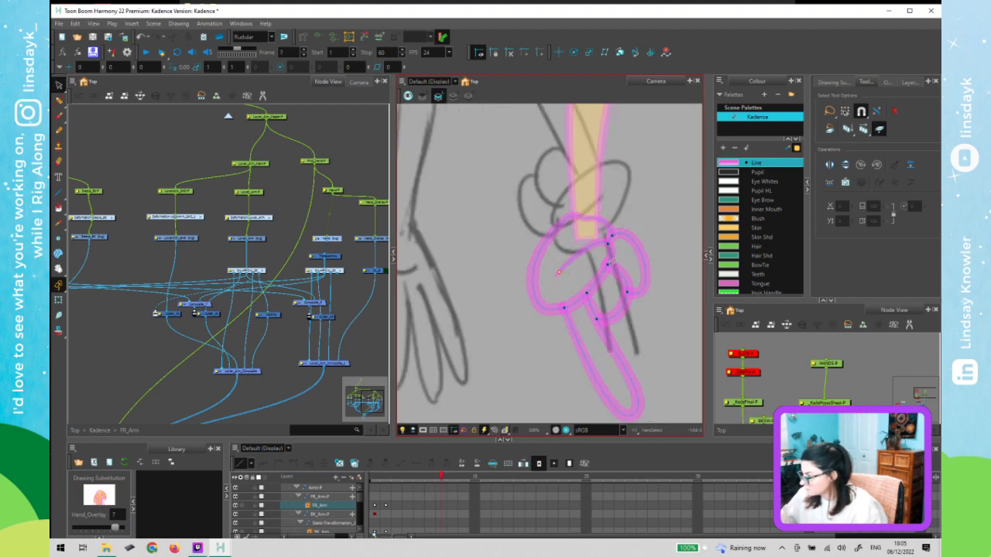
key(period)
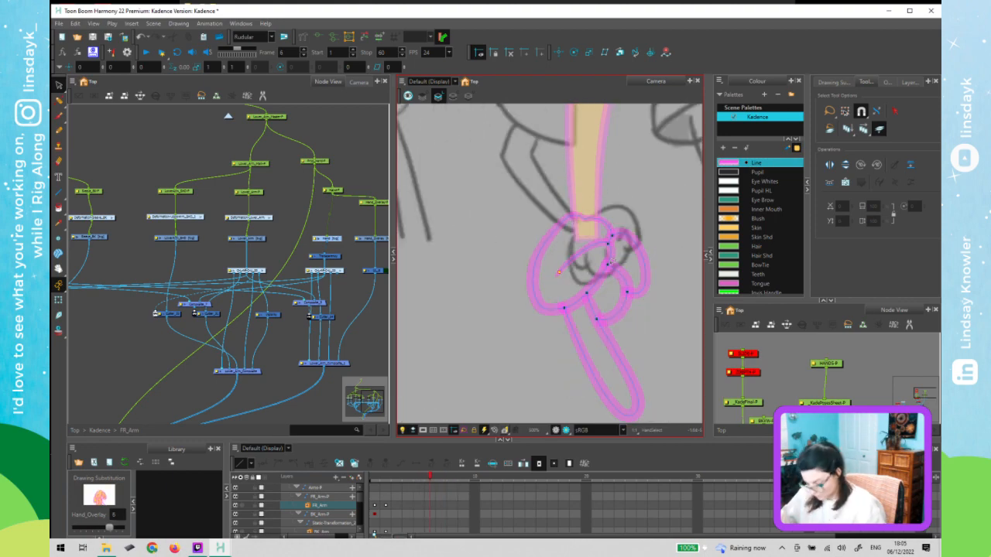
click(612, 262)
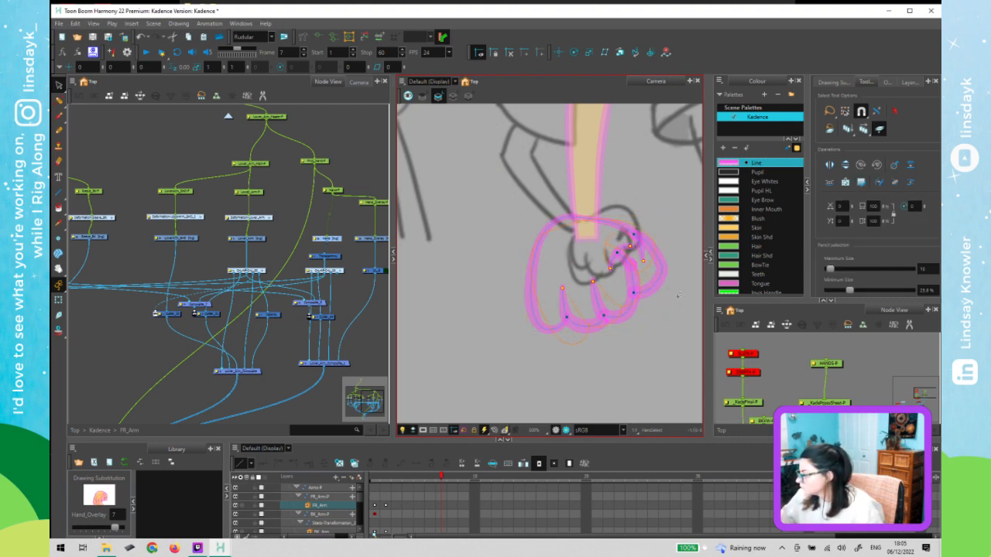
- Rotate the frame 7 fist counter-clockwise and shift it over the wrist, with its fingers angled away from the arm
drag(678, 295, 678, 292)
mouse_move(600, 275)
mouse_down()
mouse_move(621, 265)
mouse_move(626, 272)
mouse_up()
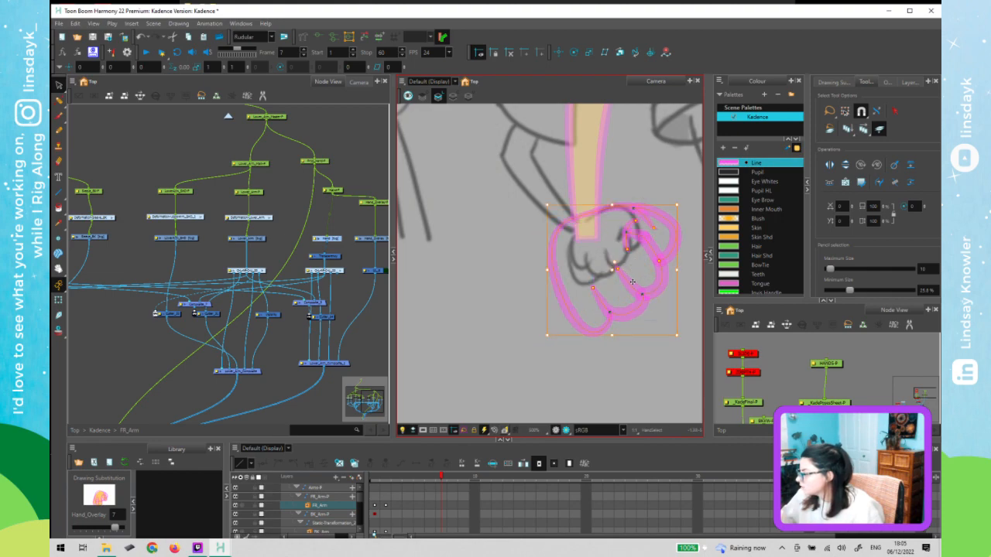
key(Escape)
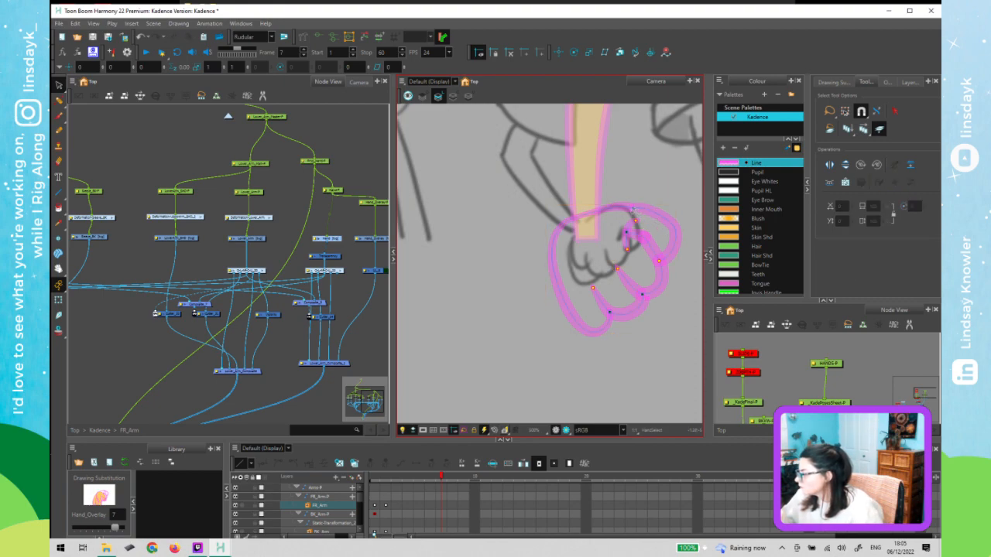
- With the Contour Editor, delete the extra point on the frame 7 fist's outer end curve, bulge the remaining segment outward, and save the scene
click(633, 207)
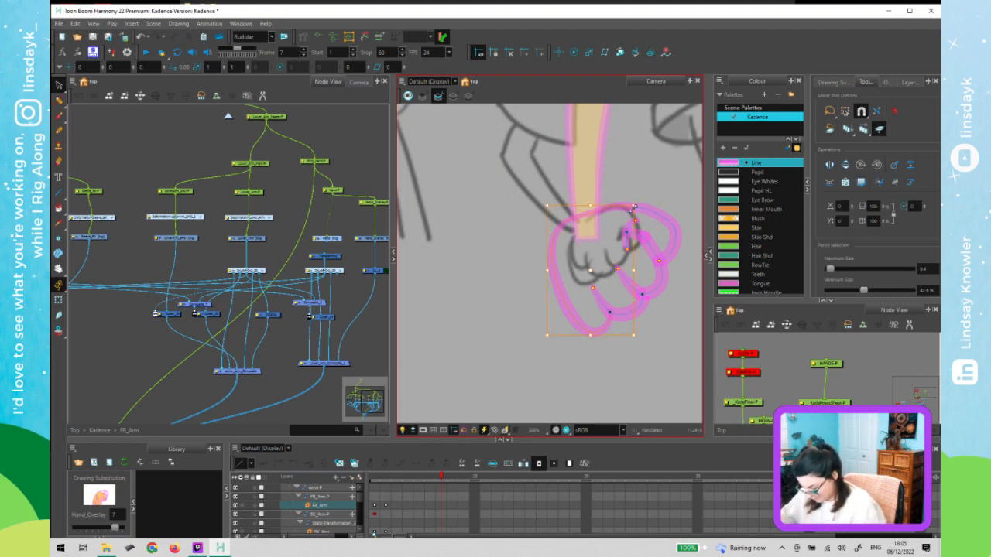
key(alt+q)
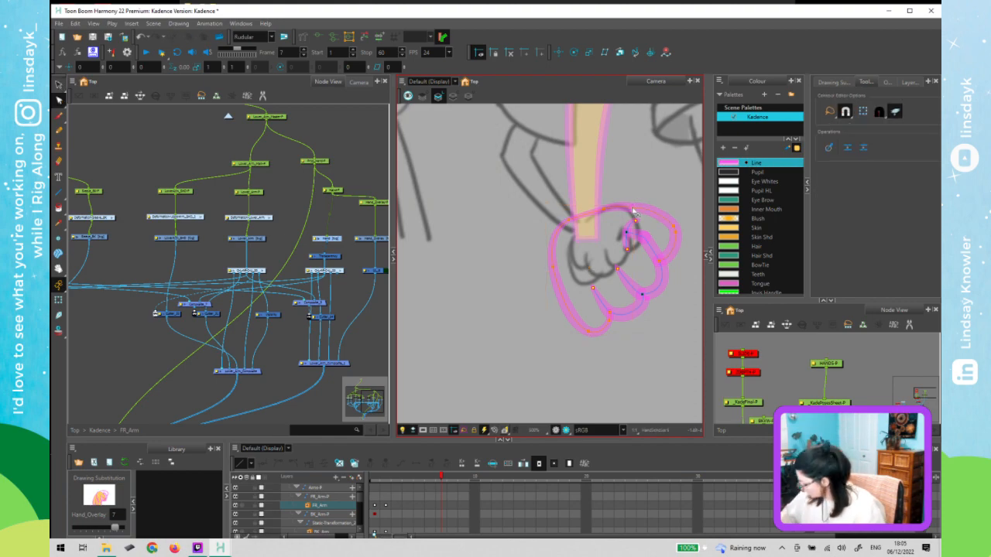
key(2)
key(2)
key(2)
key(2)
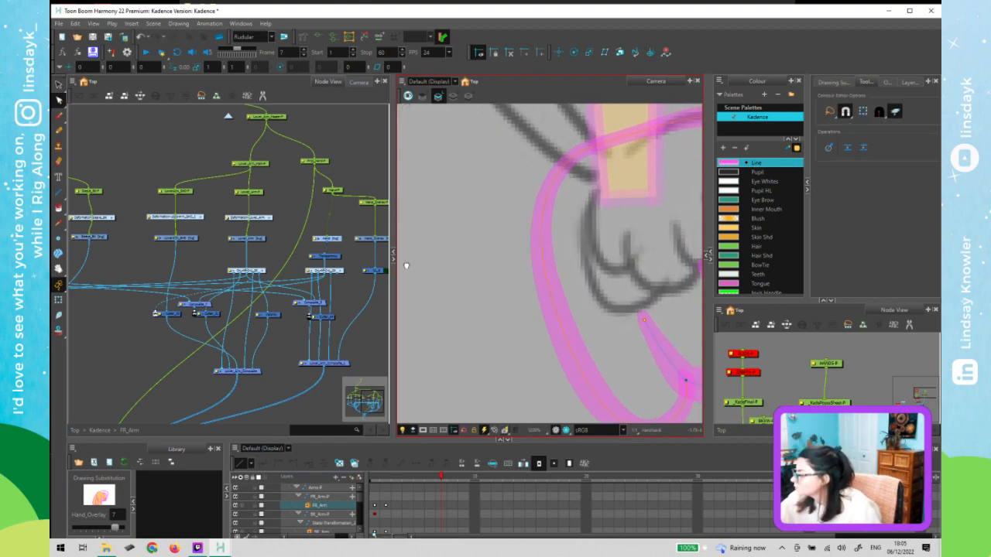
mouse_move(692, 116)
mouse_down()
mouse_move(477, 175)
mouse_move(465, 159)
mouse_up()
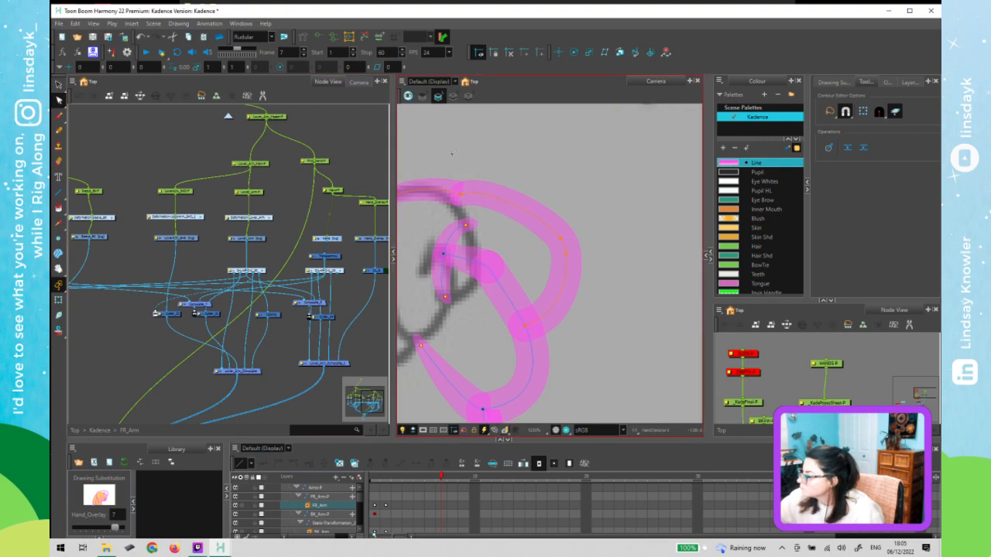
mouse_move(481, 194)
mouse_down()
mouse_move(469, 99)
mouse_move(487, 223)
mouse_up()
mouse_move(548, 230)
mouse_down()
mouse_move(571, 265)
mouse_move(574, 214)
mouse_up()
key(Delete)
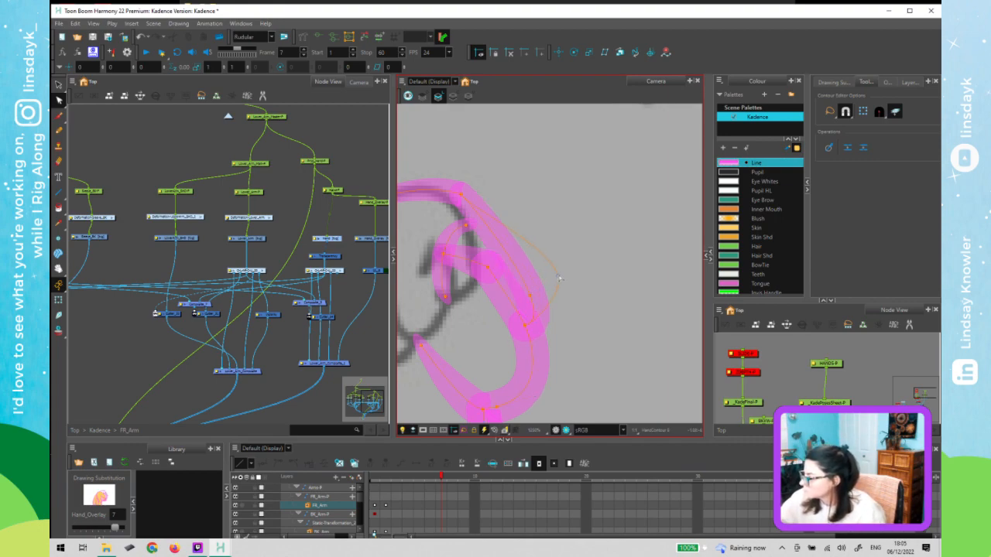
drag(558, 280, 551, 252)
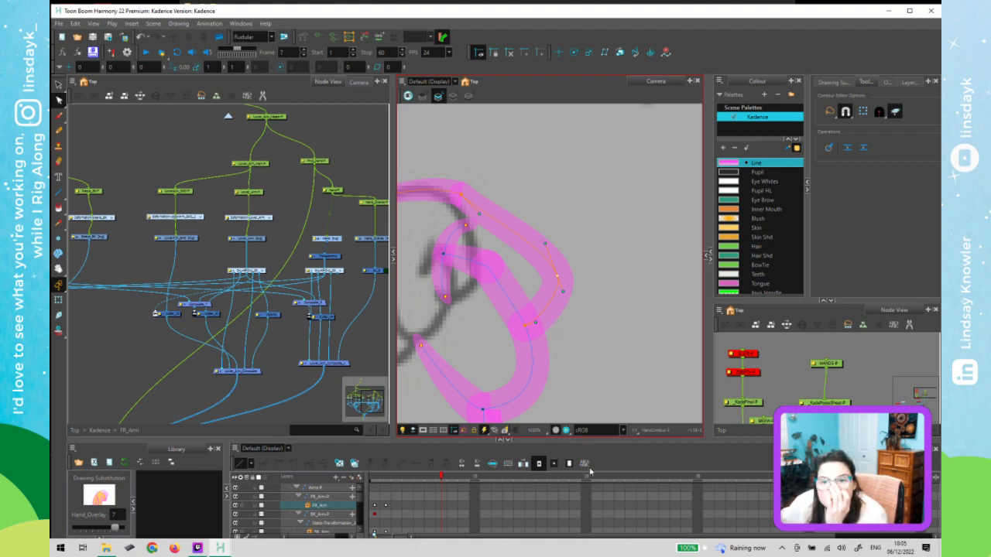
key(ctrl+s)
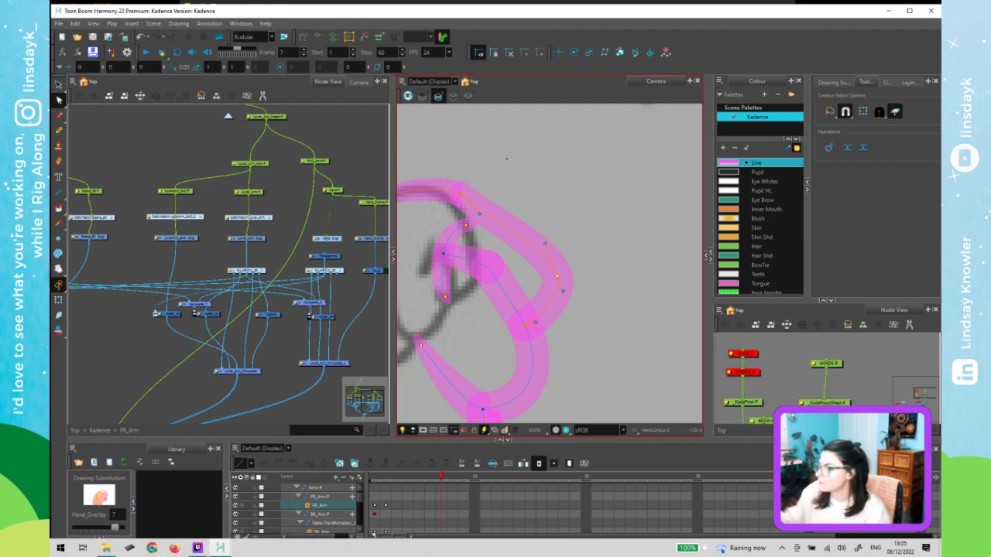
- Smooth the joint where the frame 7 fist's top line meets the outer curve, and save the scene
mouse_move(453, 205)
mouse_down()
mouse_move(463, 169)
mouse_move(457, 207)
mouse_move(493, 207)
mouse_up()
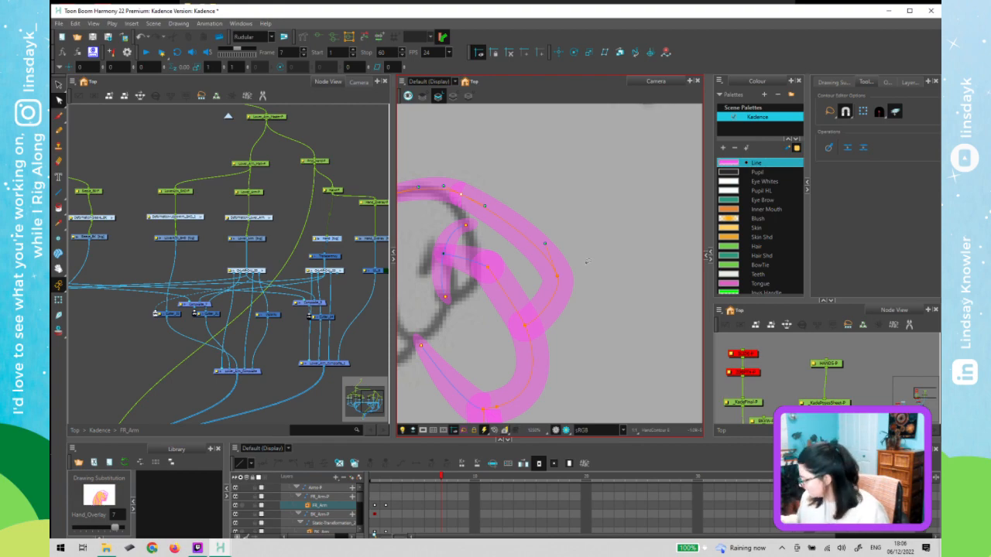
click(623, 294)
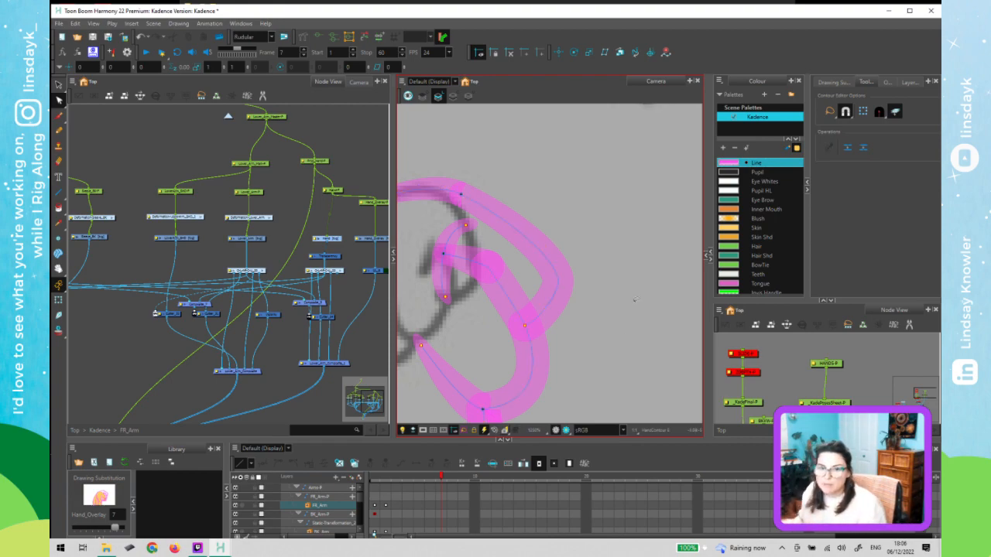
scroll(611, 294, down, 4)
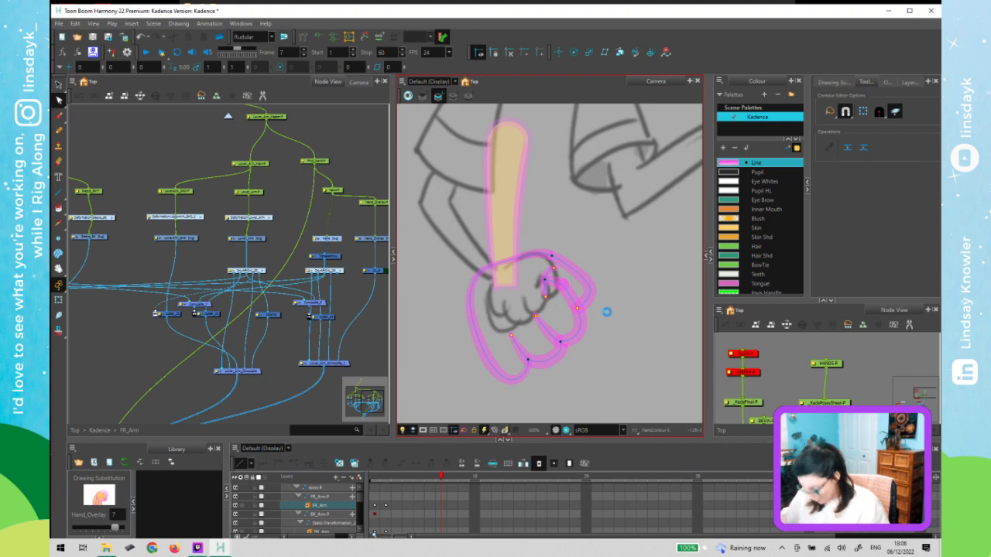
key(ctrl+s)
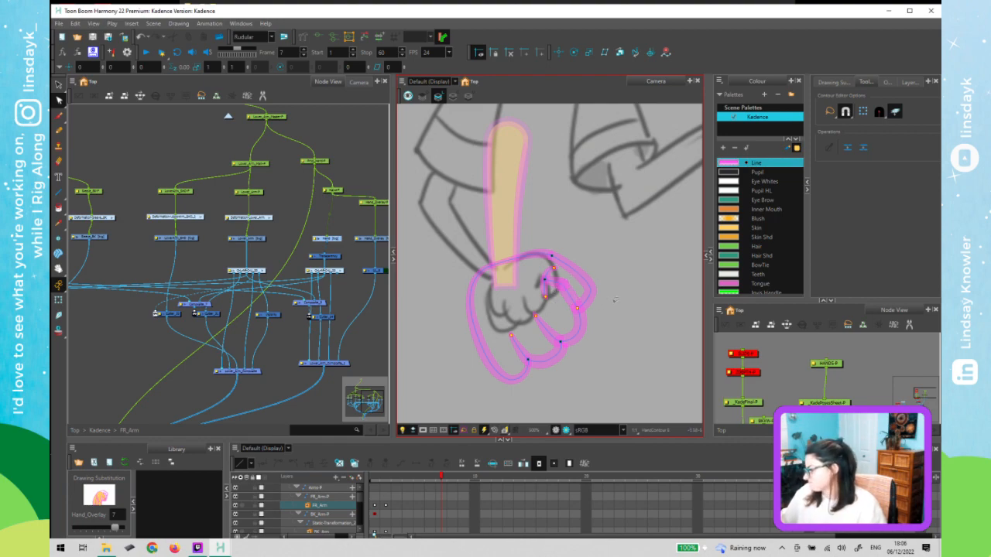
- Duplicate the fist drawing onto frame 8 as a separate hand drawing
key(period)
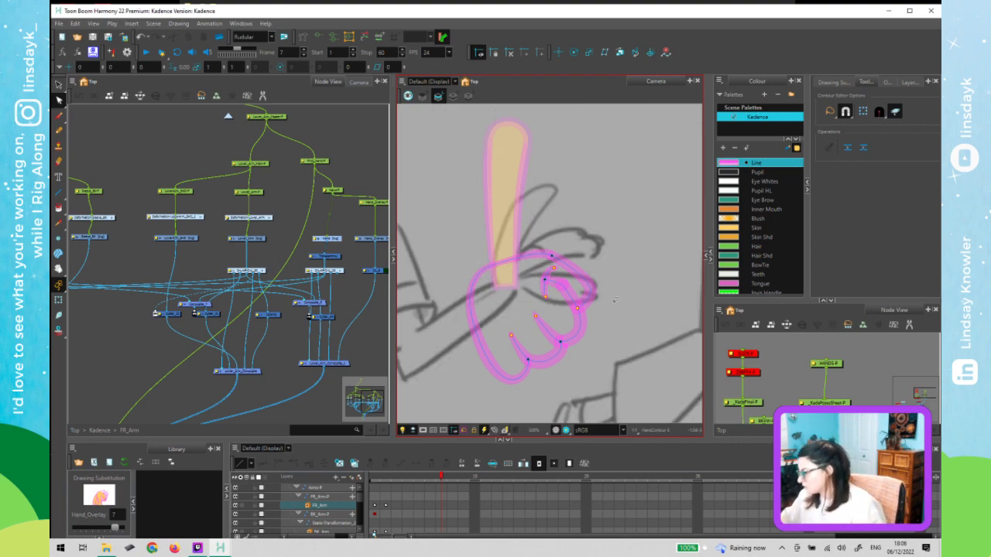
click(355, 464)
click(504, 377)
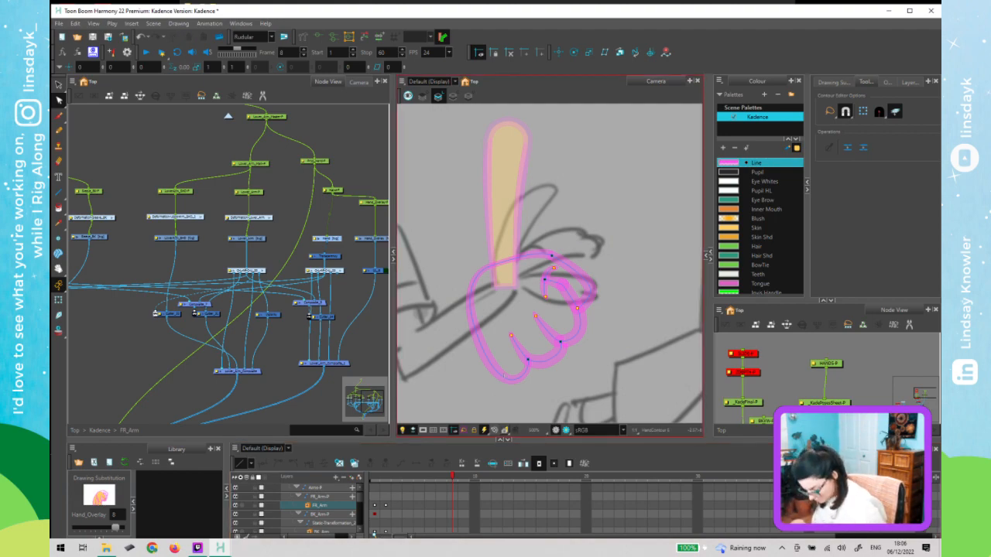
- Compare the earlier hand poses on frames 4 to 7 with the frame 8 sketch to choose a drawing for reuse
key(comma)
key(comma)
key(comma)
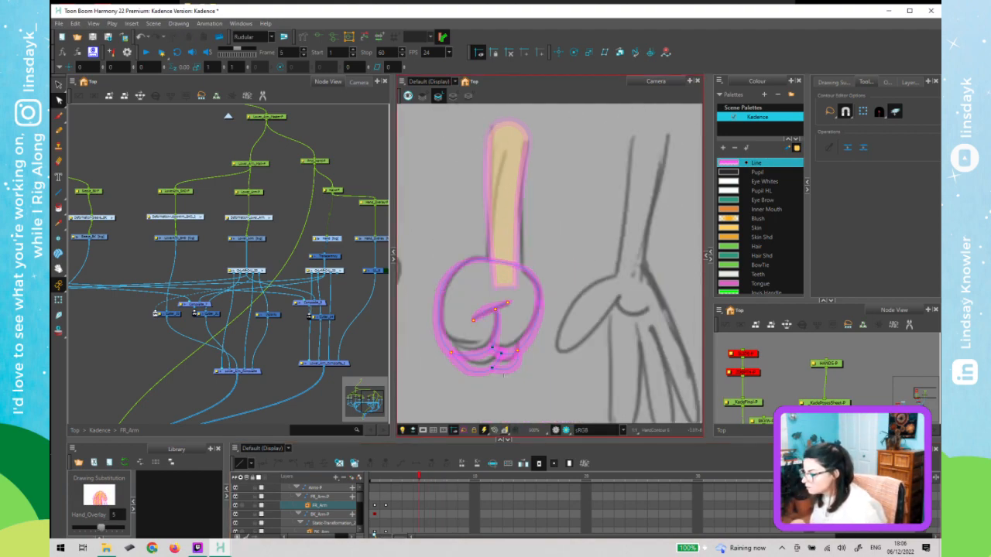
key(comma)
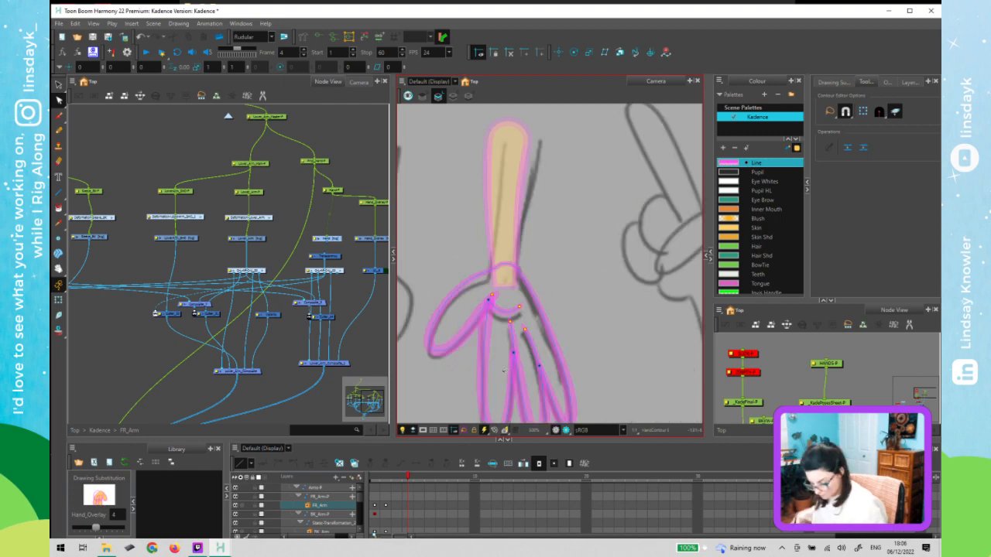
key(period)
key(ctrl+a)
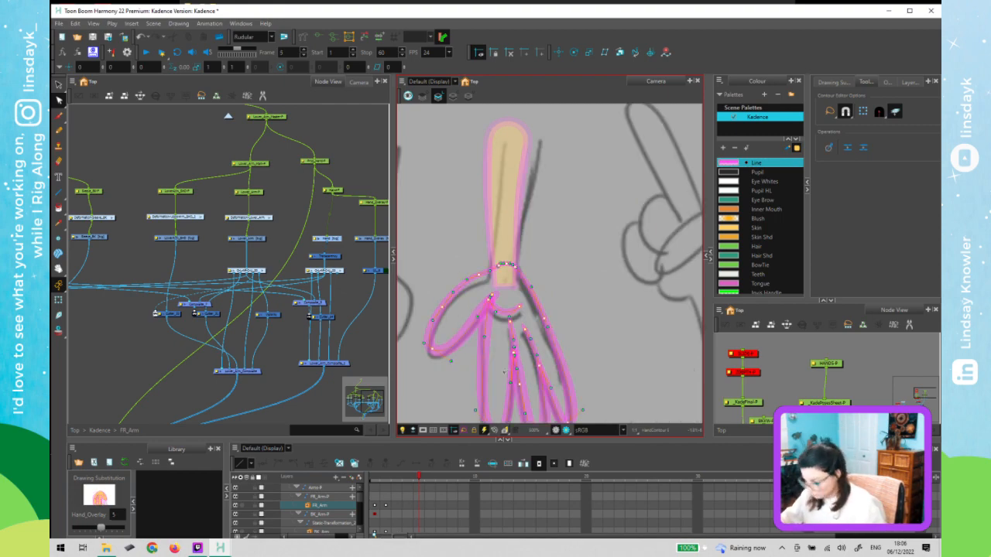
key(alt+s)
key(period)
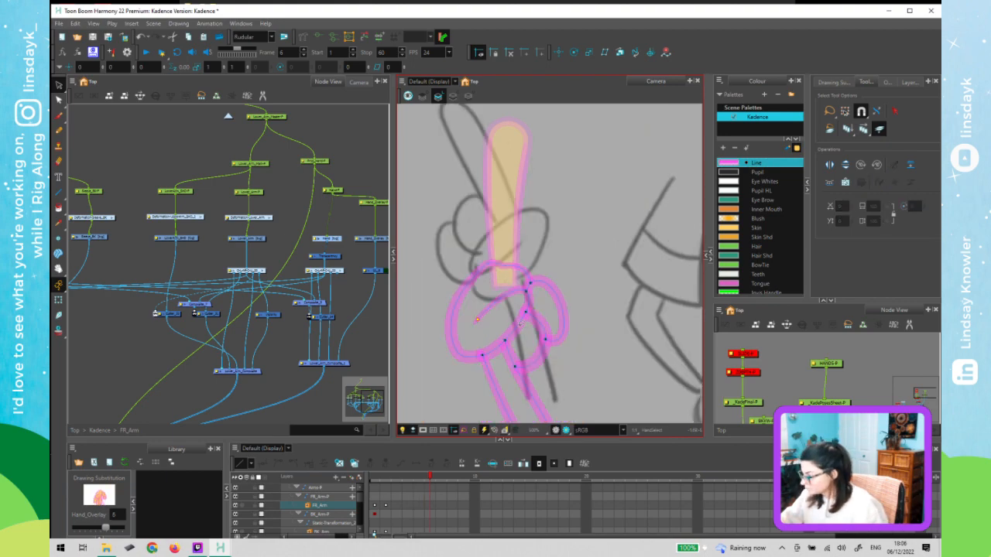
key(period)
key(period)
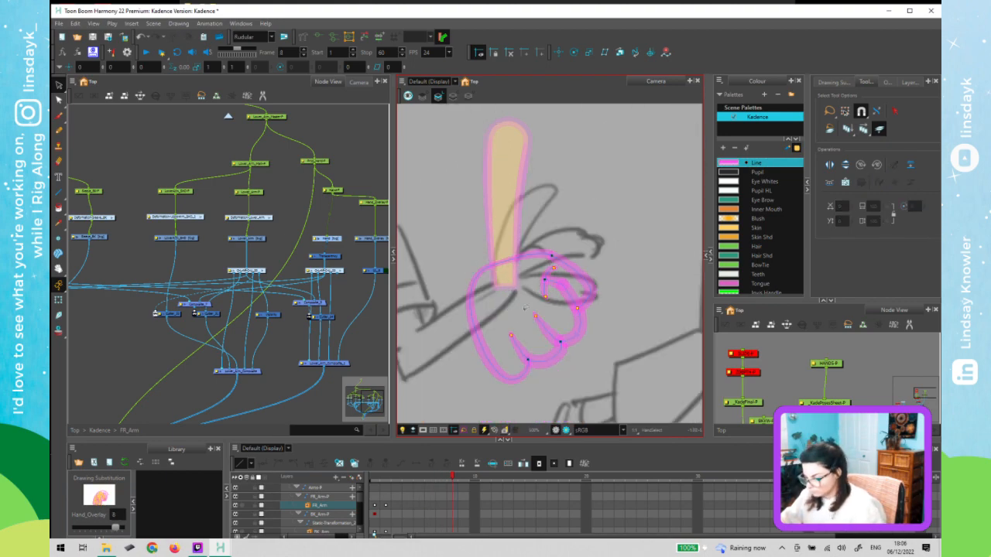
key(period)
key(comma)
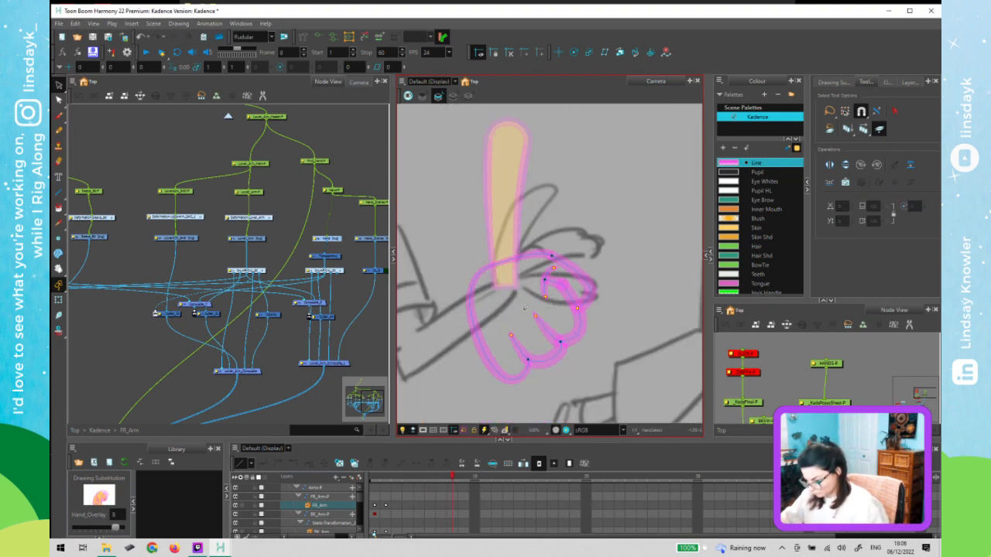
key(period)
key(comma)
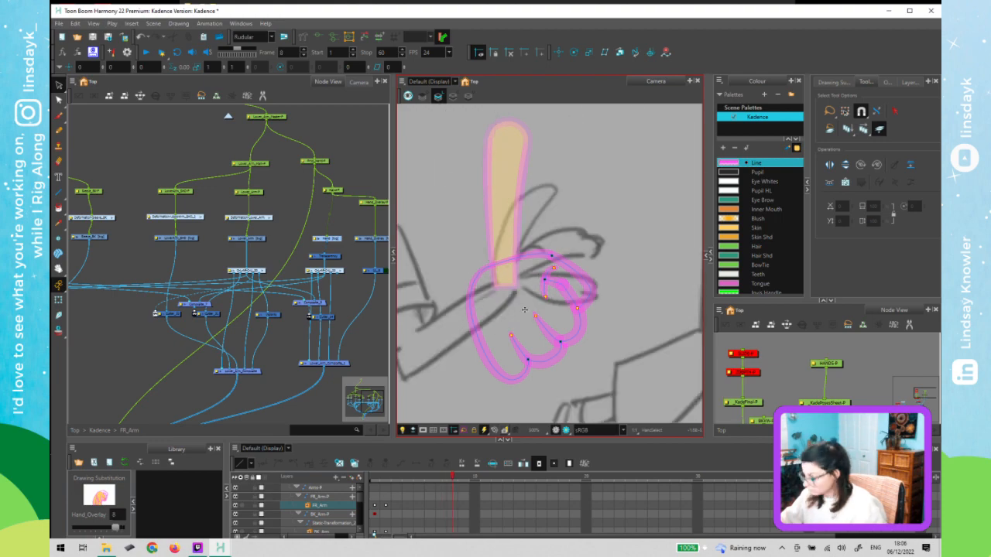
- Replace the frame 8 fist with the open hand from frame 4 and rotate it counter-clockwise so its fingers follow the sketch
key(ctrl+a)
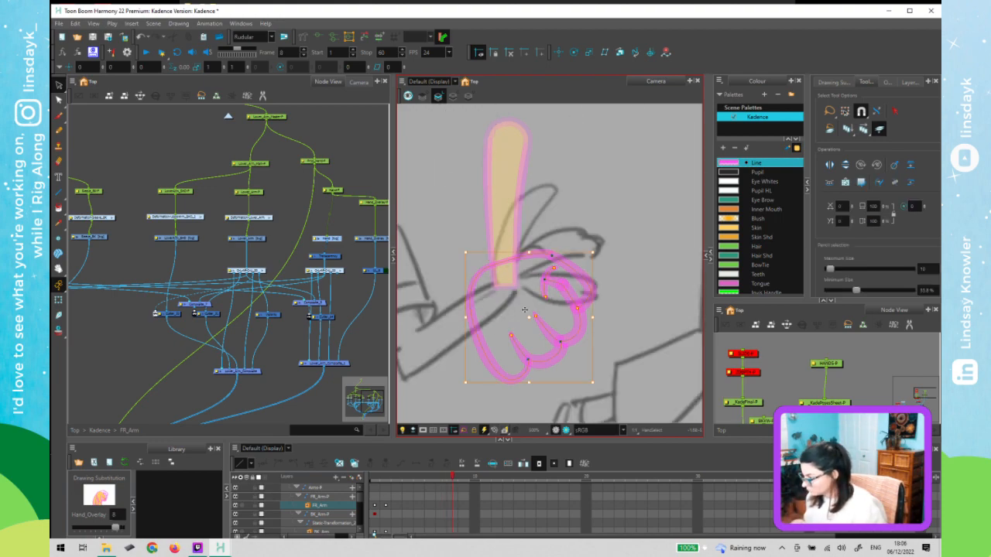
key(period)
key(comma)
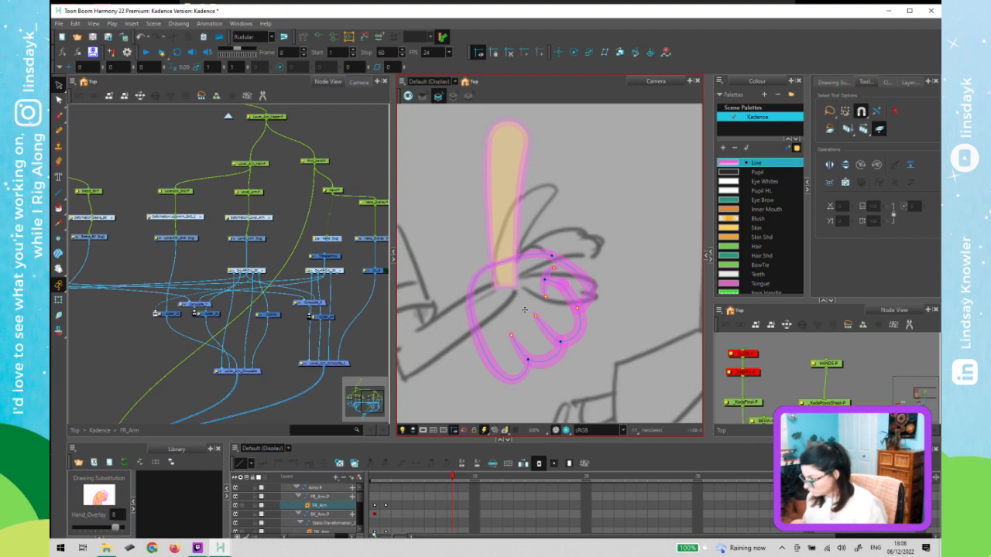
key(bracketleft)
key(bracketleft)
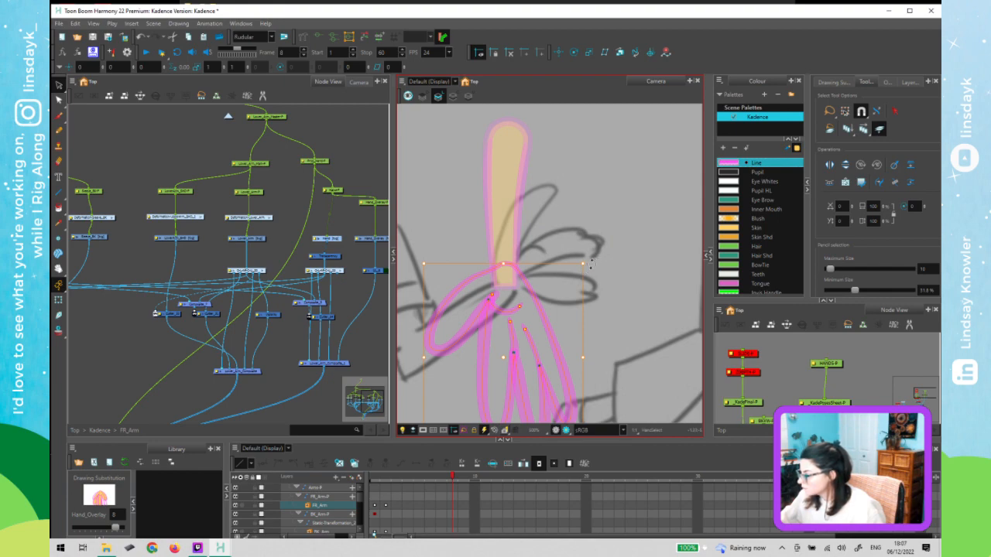
drag(583, 258, 442, 259)
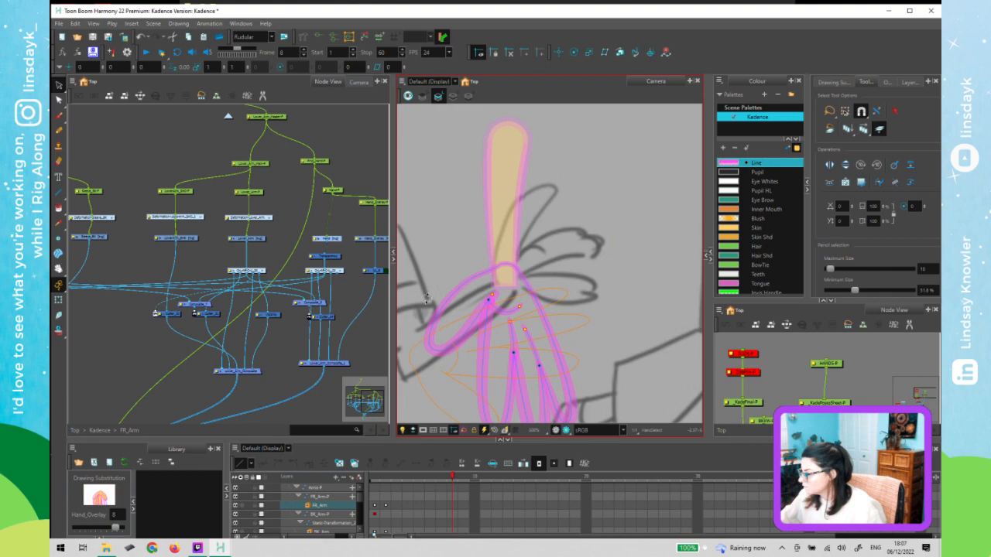
mouse_move(427, 299)
mouse_down()
mouse_move(497, 330)
mouse_move(533, 305)
mouse_move(554, 267)
mouse_move(587, 258)
mouse_move(572, 263)
mouse_up()
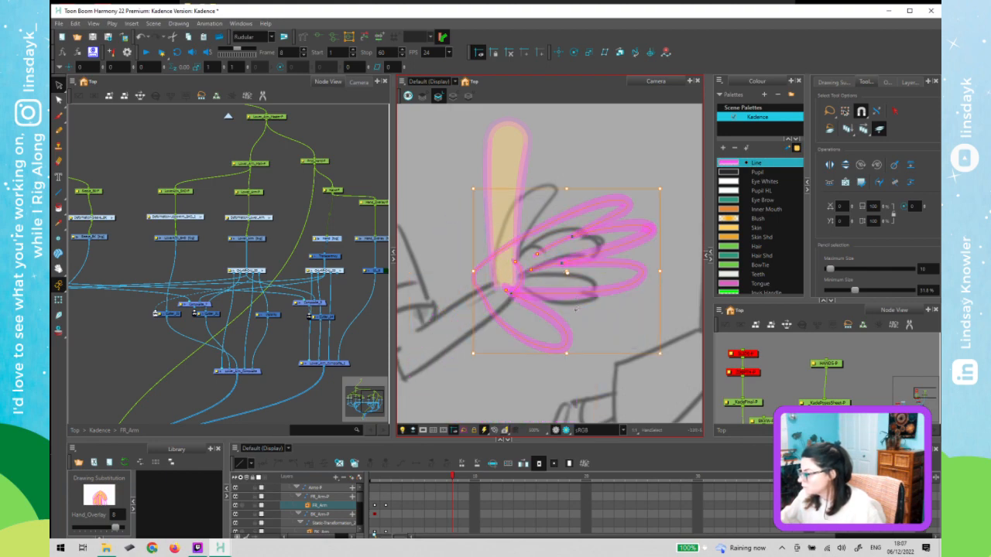
- Separate the thumb stroke from the frame 8 open hand and move it down, clear of the palm
click(571, 329)
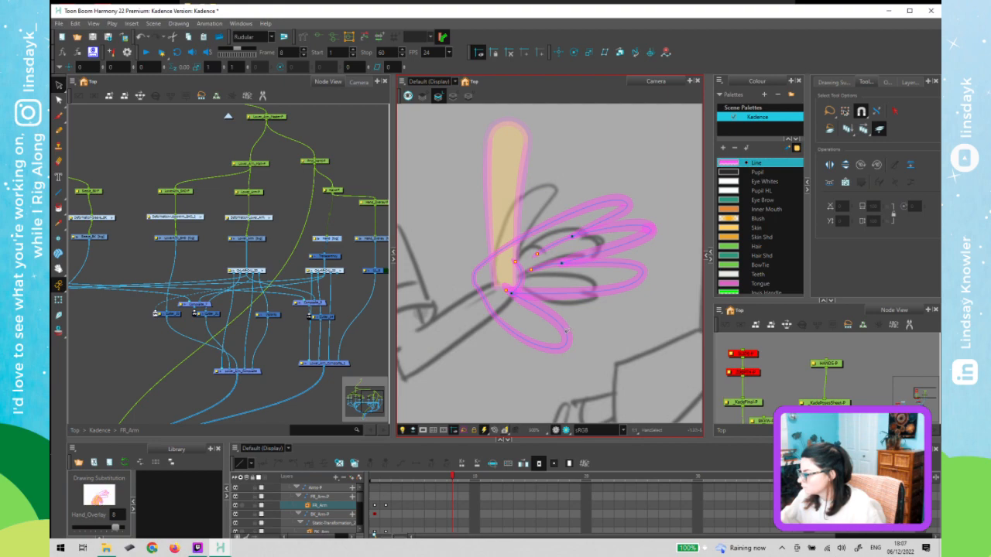
click(532, 322)
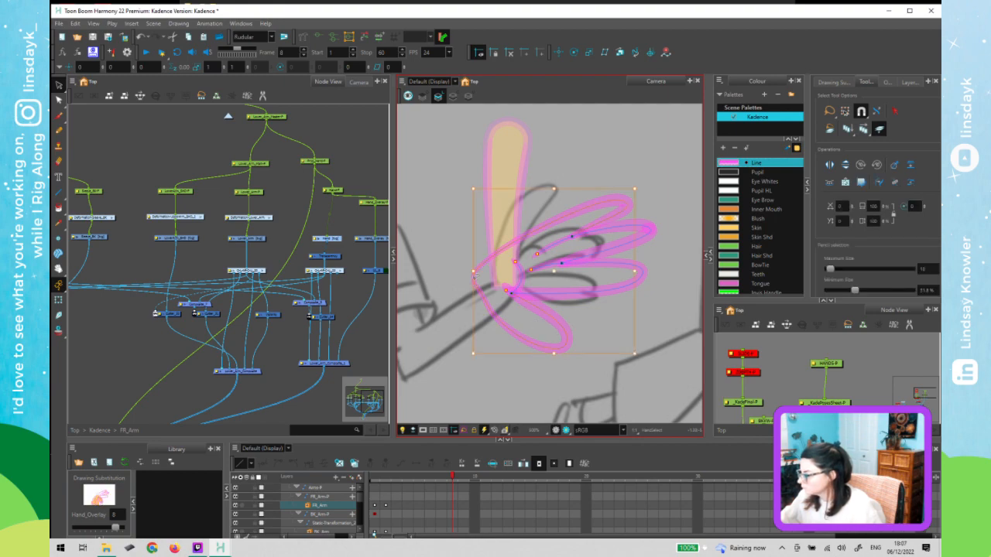
key(alt+q)
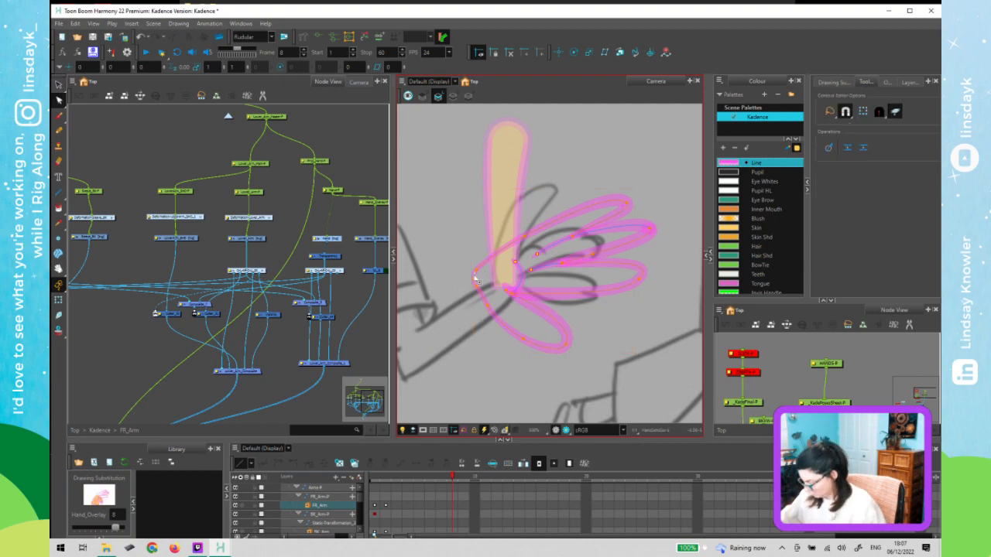
key(alt+s)
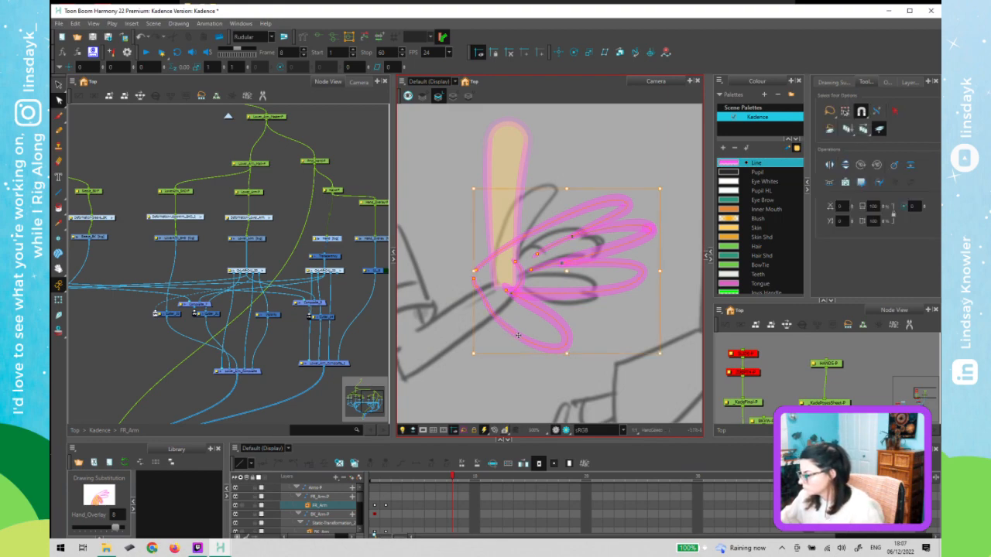
key(Escape)
click(559, 337)
drag(559, 337, 559, 379)
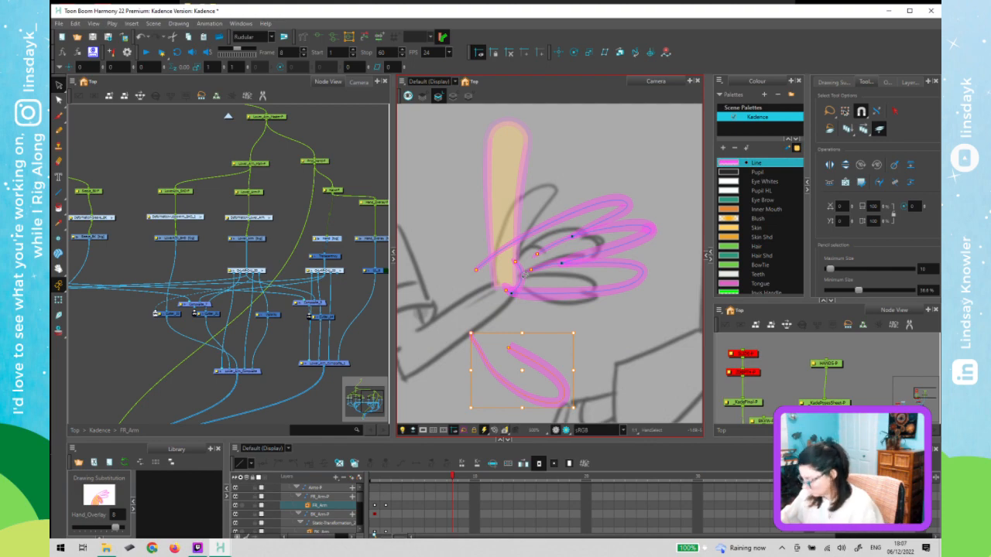
key(Escape)
- With the Contour Editor, move the loose end of the palm's outer line down to meet the lowest finger's line at the wrist
key(alt+q)
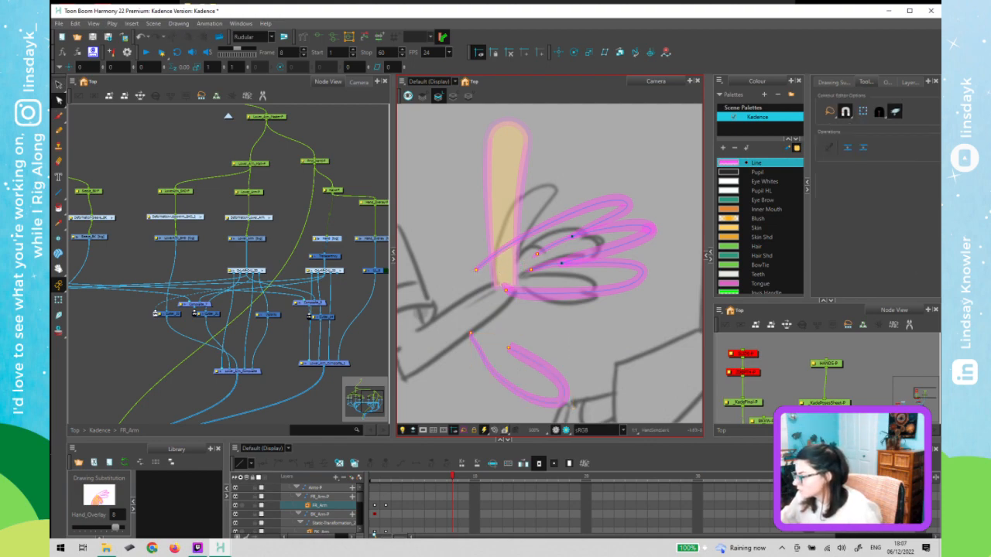
click(503, 257)
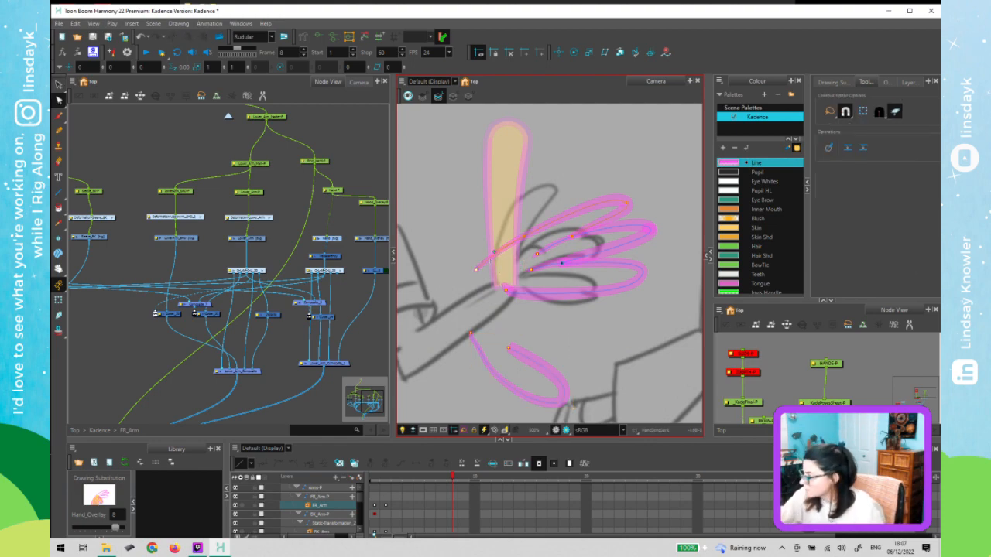
key(2)
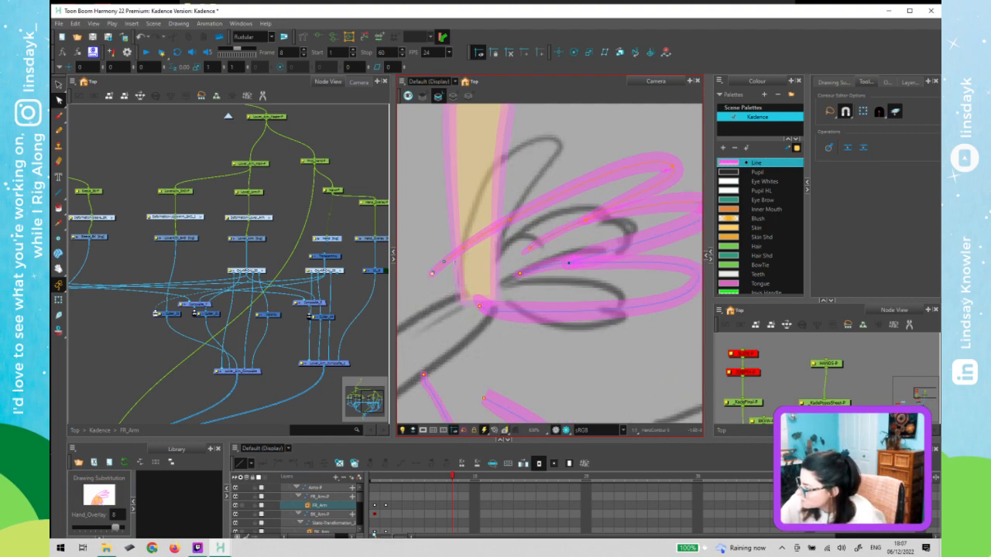
mouse_move(436, 280)
mouse_down()
mouse_move(472, 288)
mouse_move(480, 309)
mouse_move(480, 298)
mouse_up()
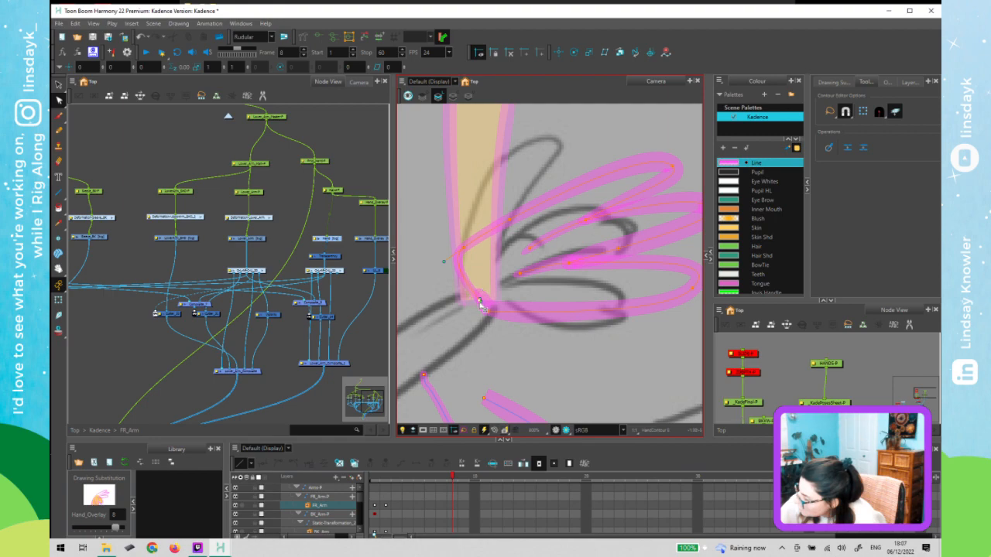
- Adjust the points where the palm line meets the lowest finger, rounding the corner around the arm's wrist end
key(2)
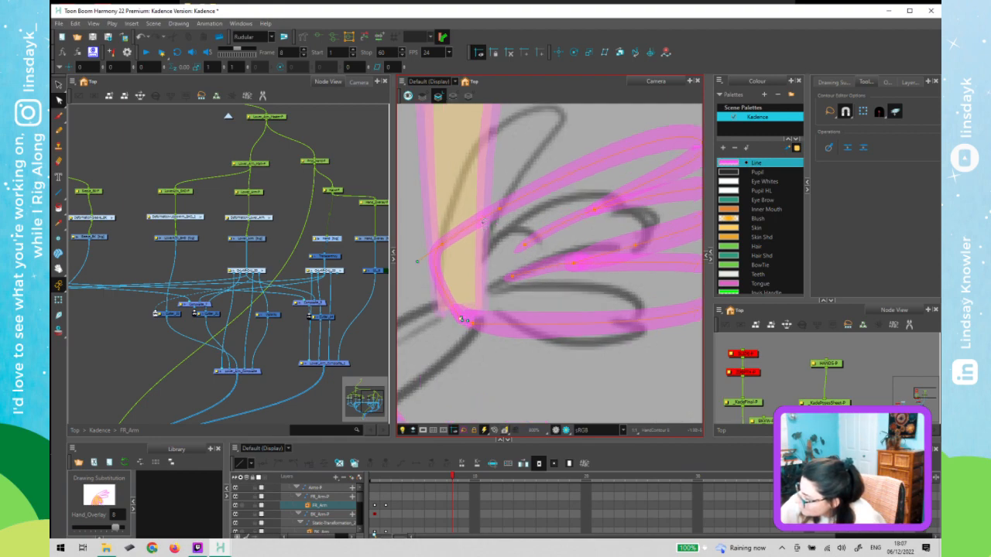
key(2)
drag(496, 258, 602, 187)
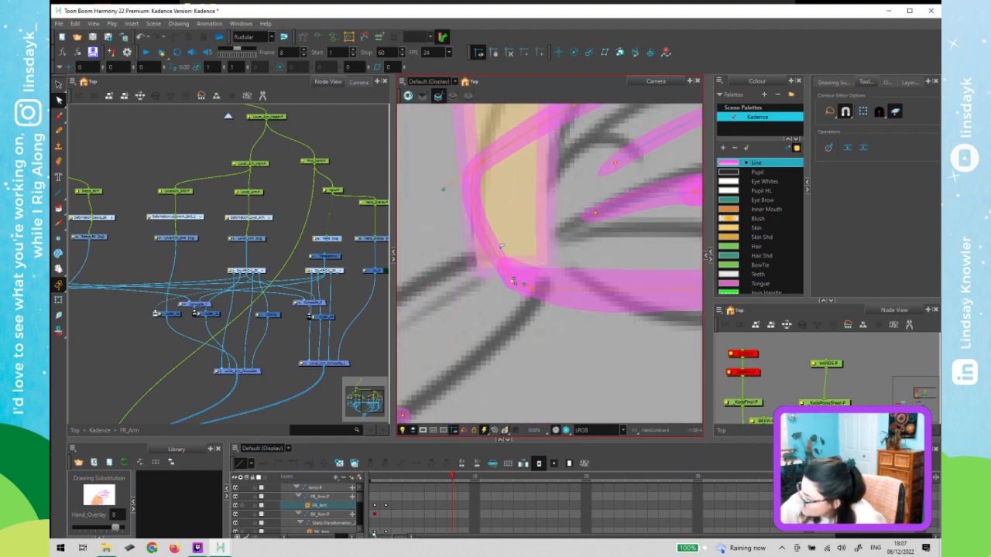
drag(514, 280, 501, 259)
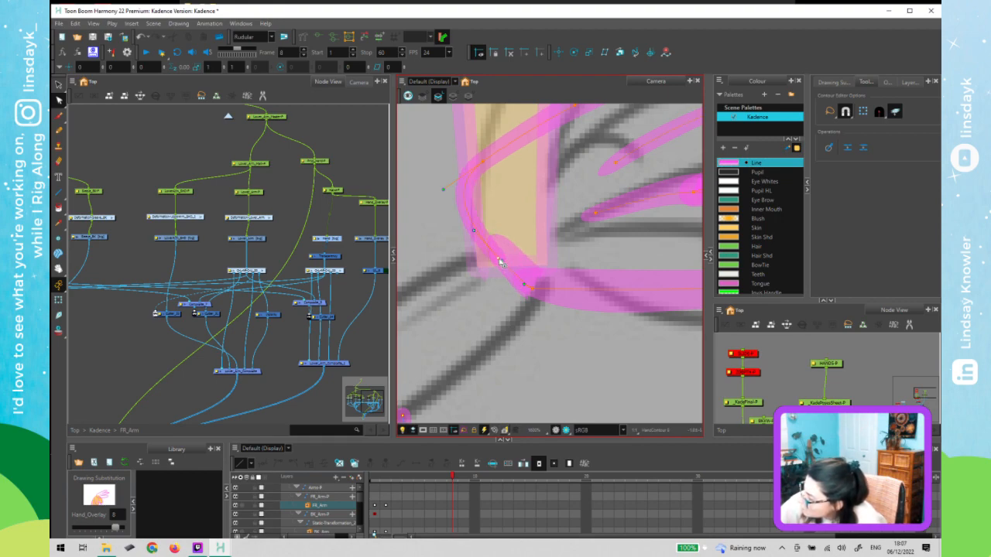
key(1)
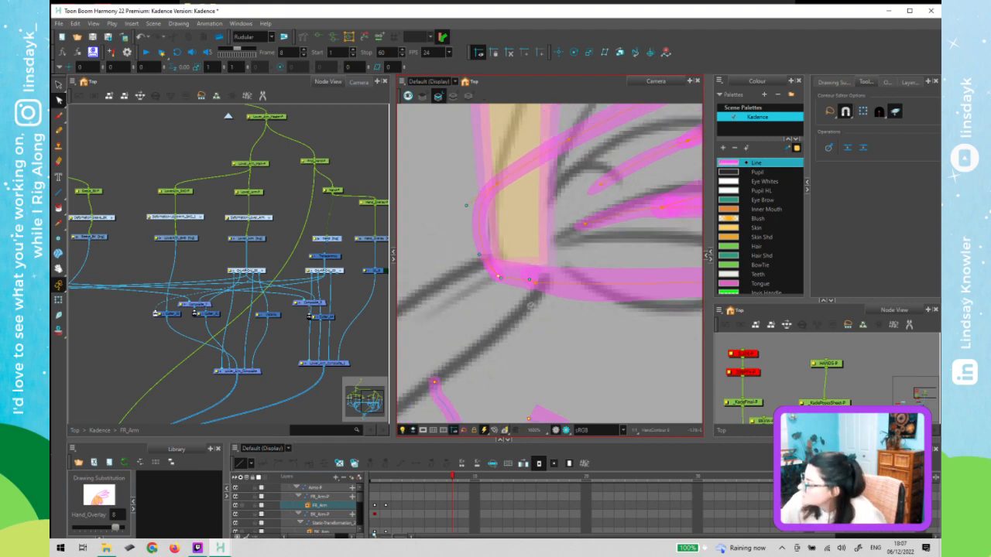
key(1)
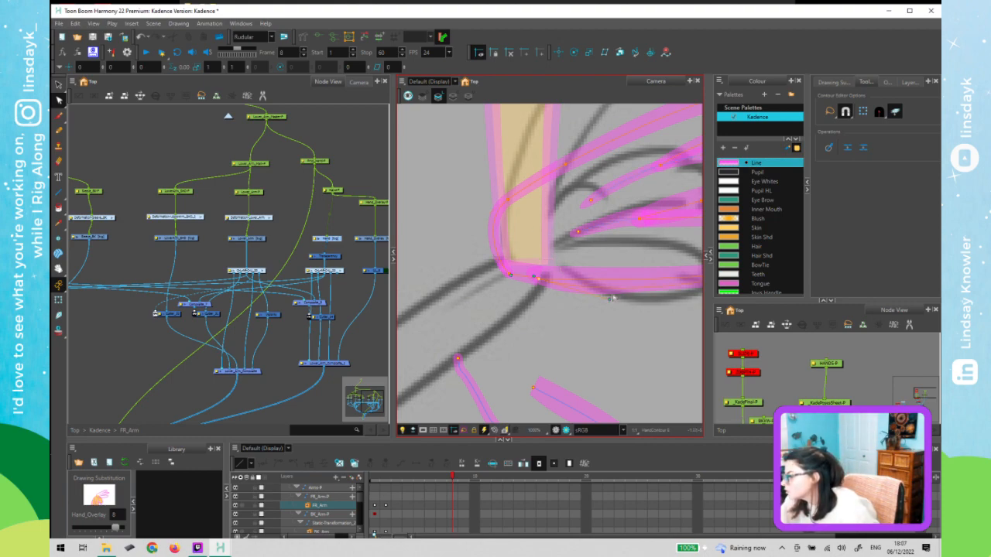
drag(613, 292, 619, 286)
key(ctrl+z)
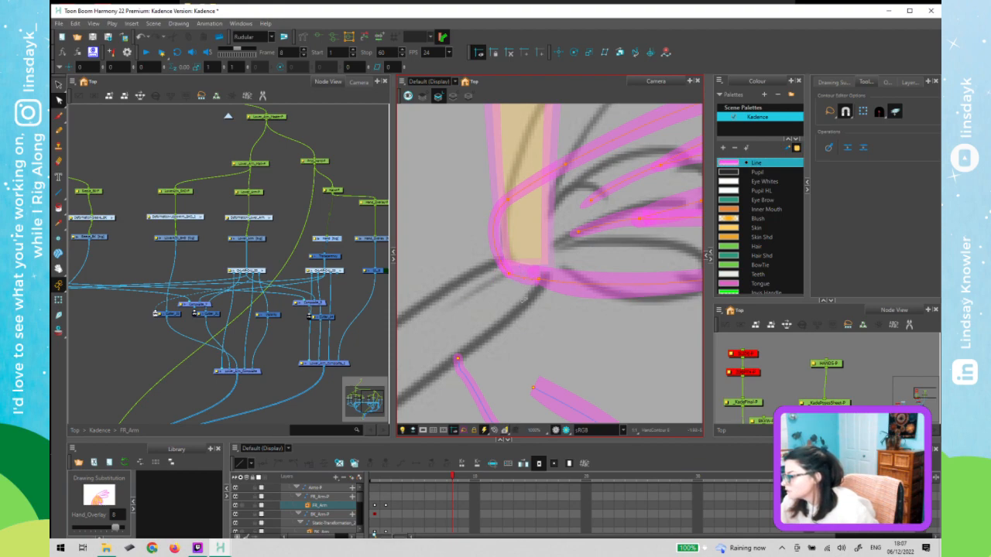
click(534, 278)
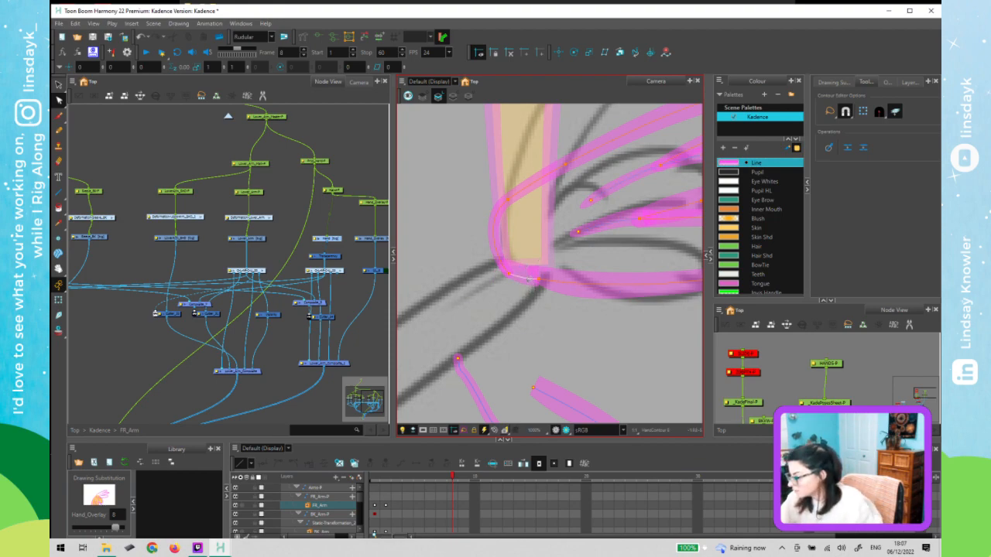
key(1)
drag(562, 321, 513, 352)
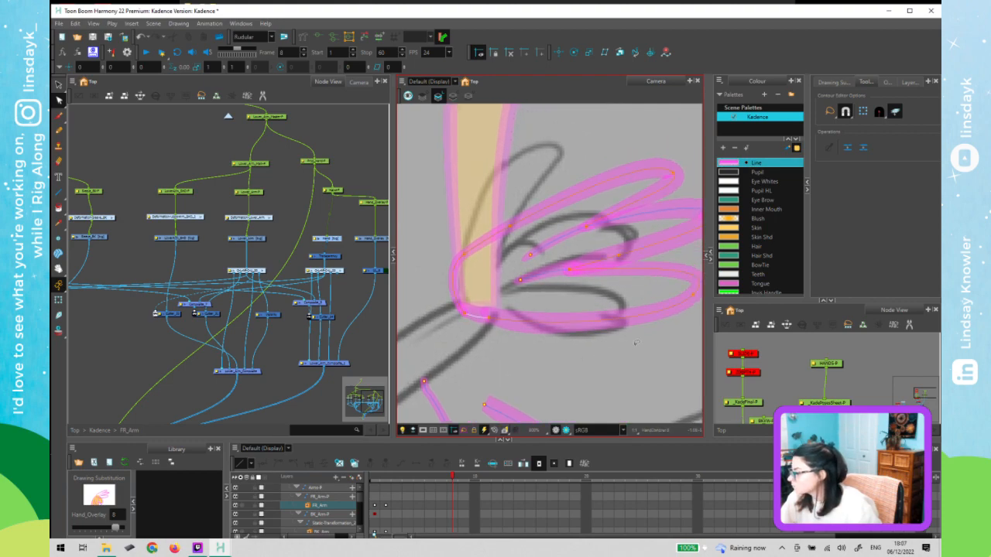
- Pull the lowest finger's tip downward and bend its underside to angle the finger away from the others
key(1)
drag(605, 303, 564, 290)
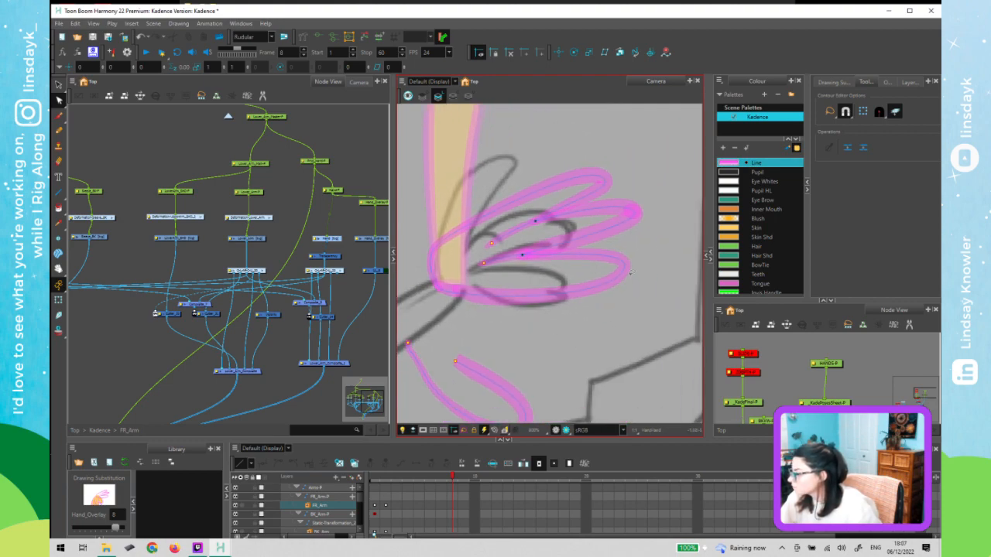
drag(608, 260, 620, 277)
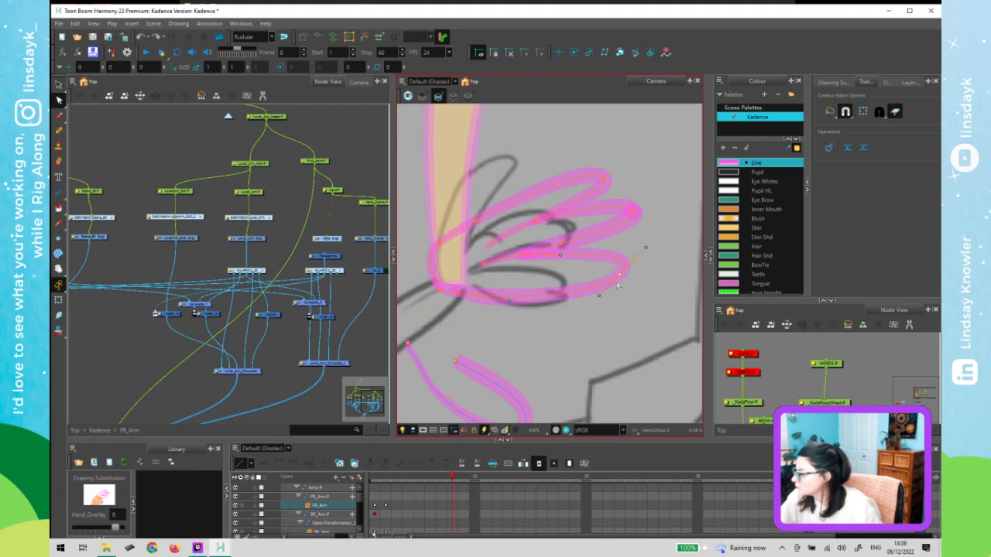
drag(617, 295, 607, 306)
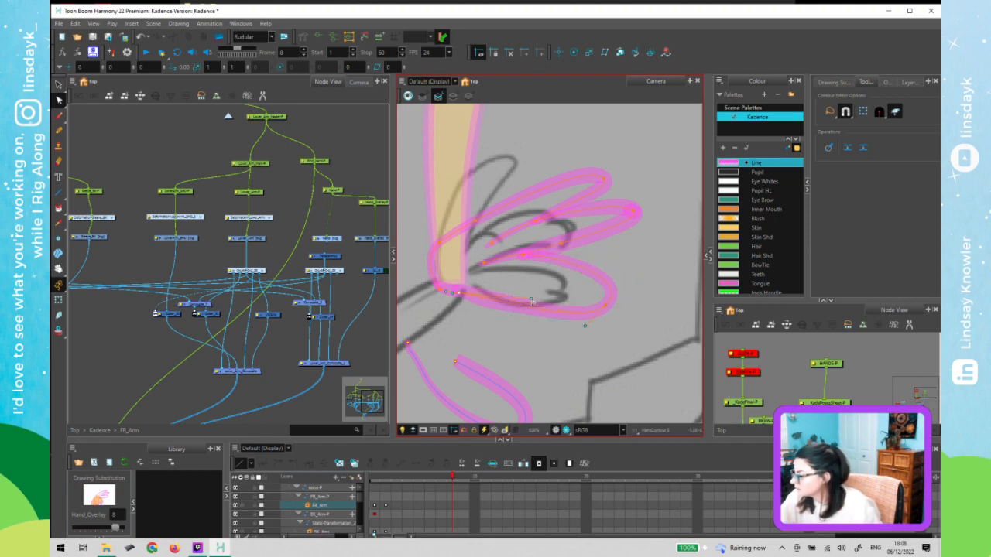
- Adjust the underside of the middle finger and delete the short crease line running from the finger gap into the palm
click(633, 211)
mouse_move(642, 216)
mouse_down()
mouse_move(629, 237)
mouse_move(650, 234)
mouse_up()
click(565, 243)
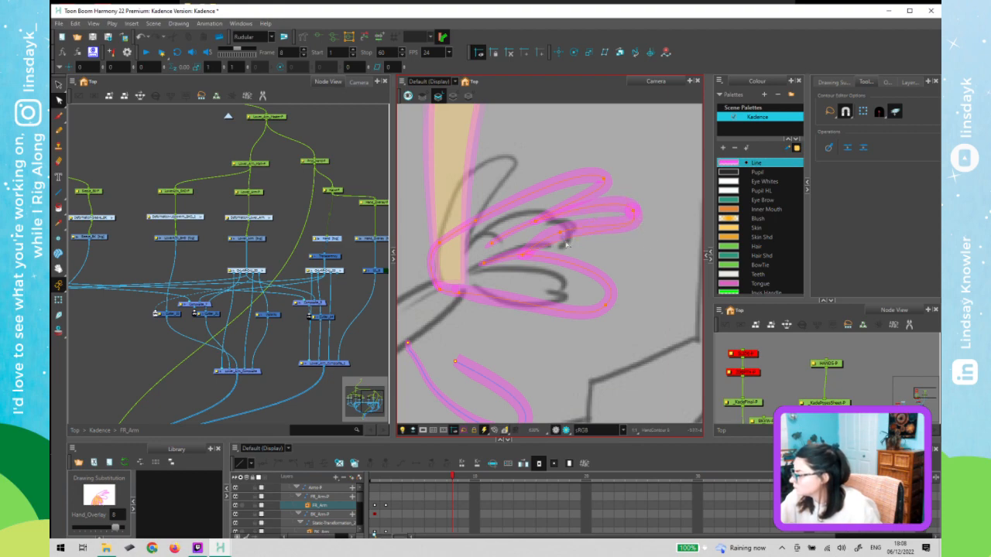
key(ctrl+z)
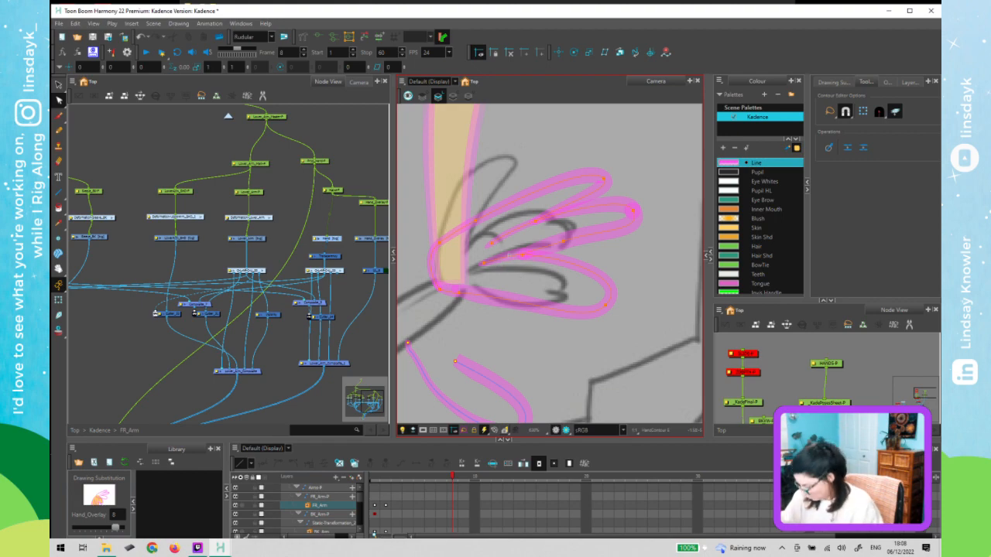
click(504, 257)
click(523, 274)
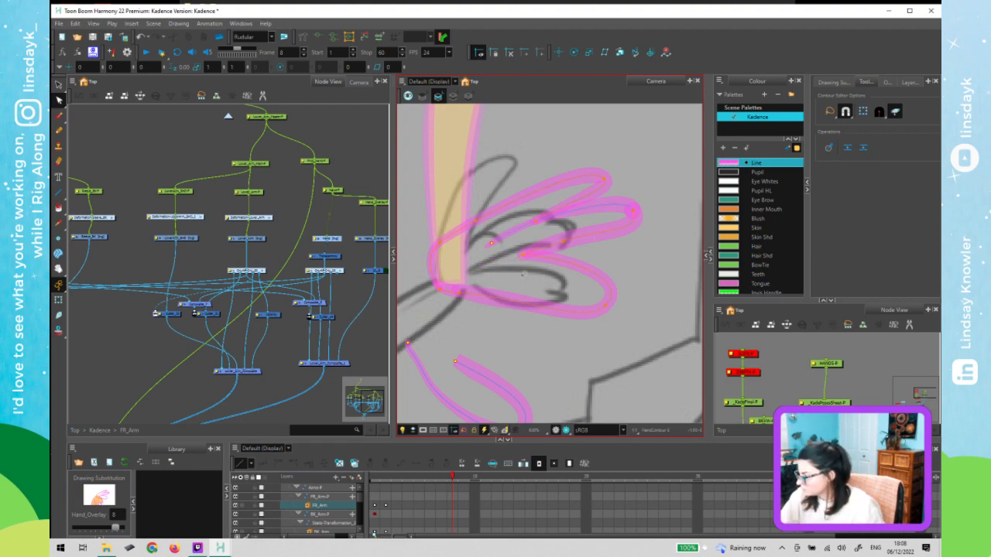
- Deepen the gap above the lowest finger and shorten the gap between the upper two fingers, removing the crease segment that extends into the palm
drag(519, 255, 507, 260)
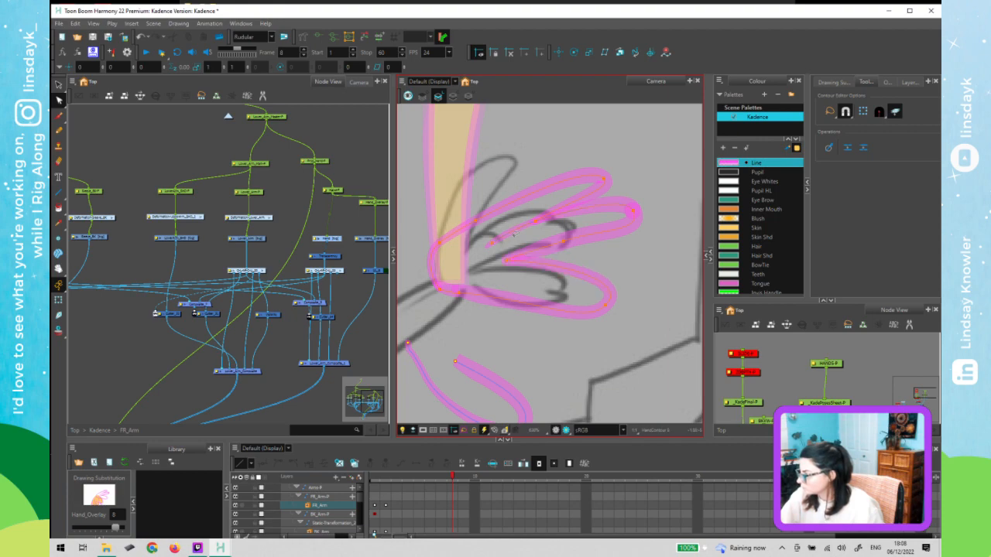
click(517, 232)
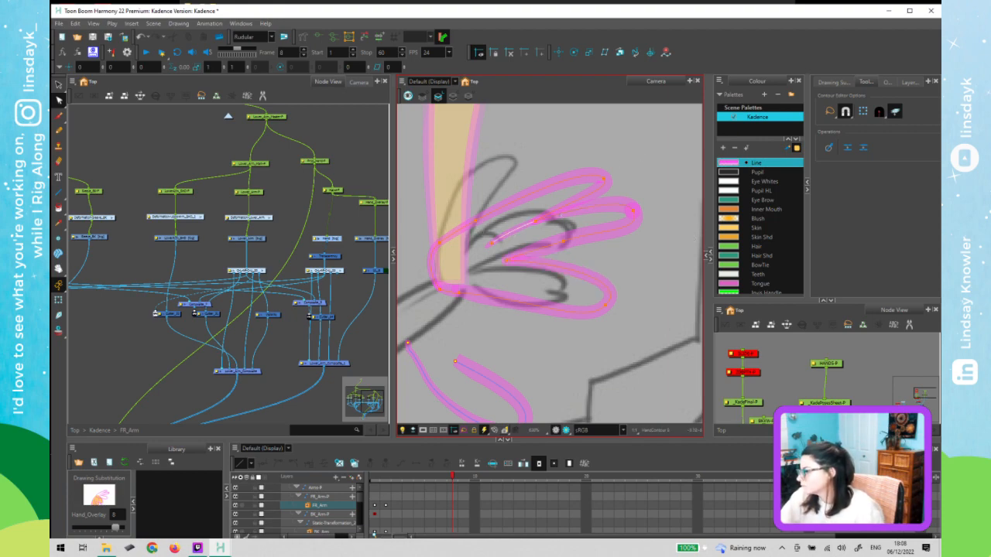
click(535, 222)
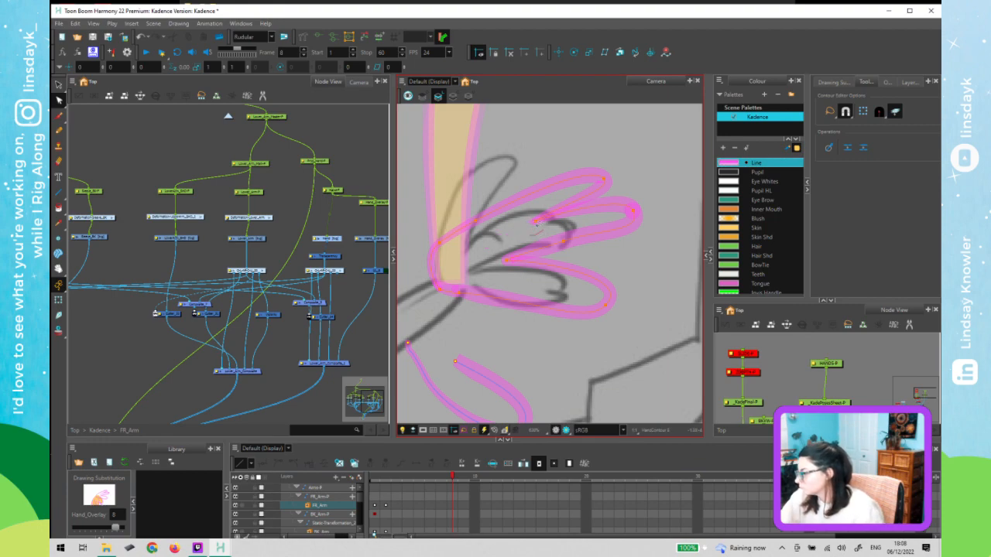
click(536, 222)
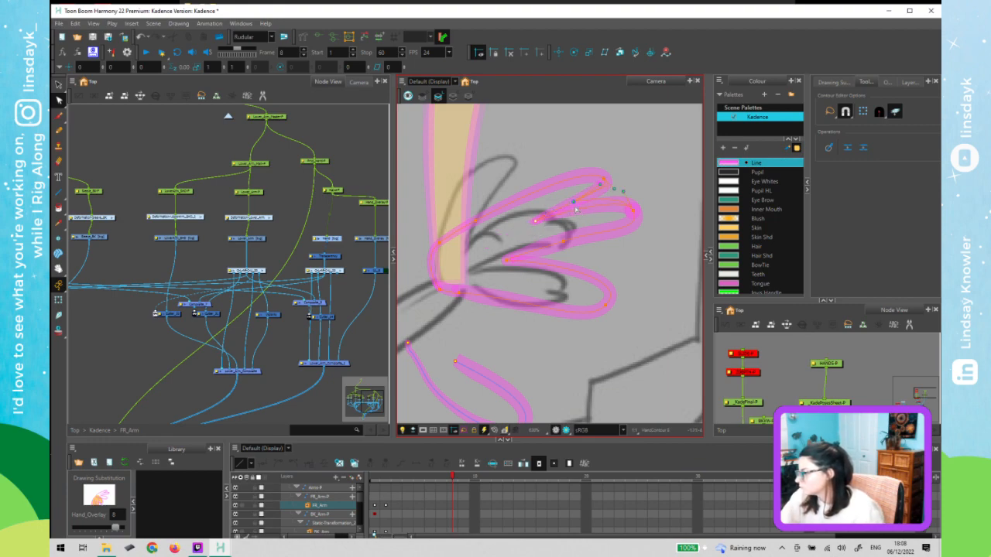
click(573, 205)
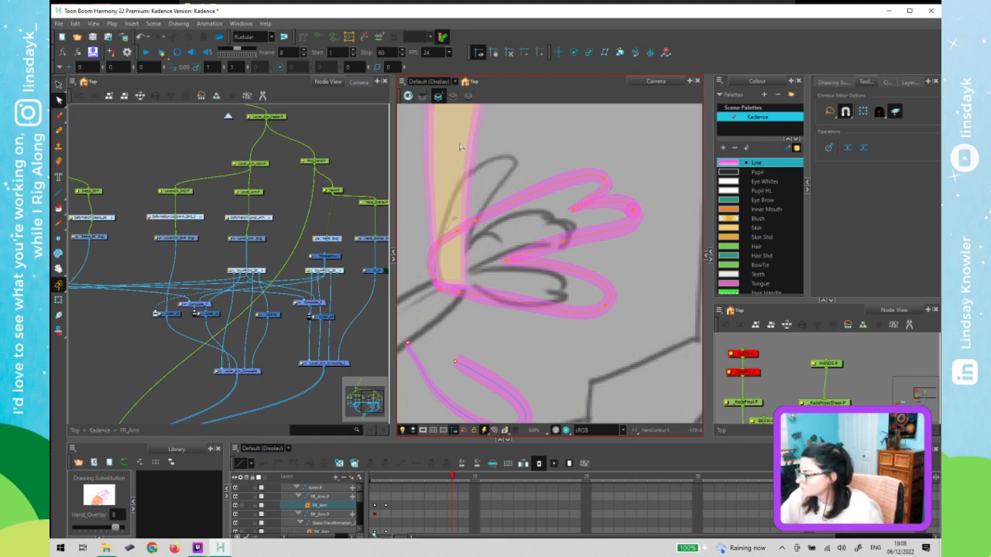
- Pull the thumb's tip up to the sketch and bow its outer line outward to follow the sketched thumb
drag(460, 147, 507, 177)
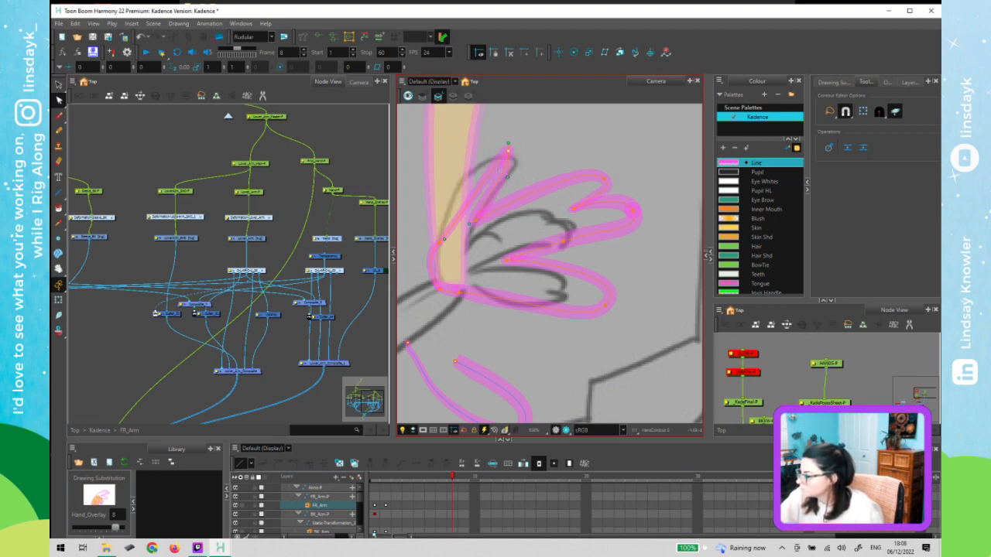
click(440, 242)
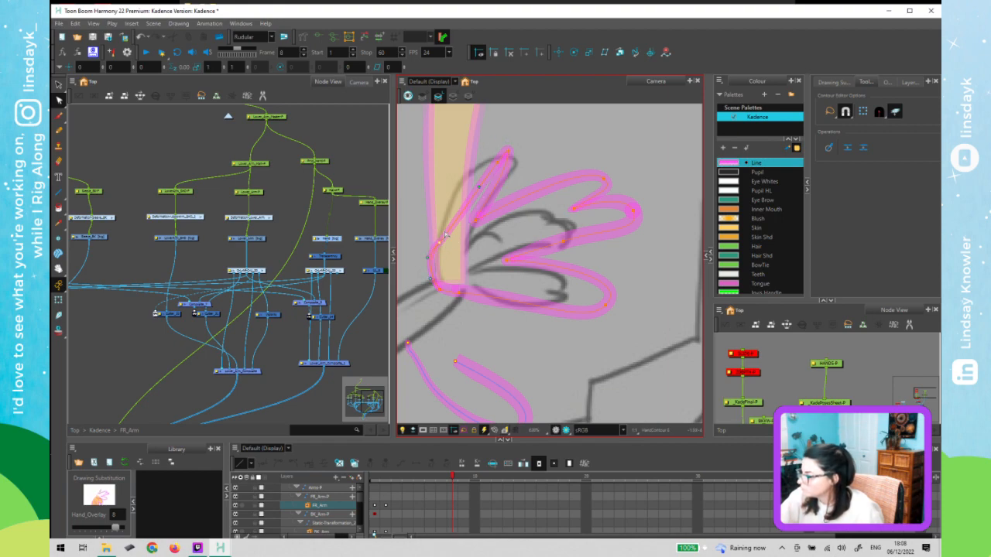
click(496, 167)
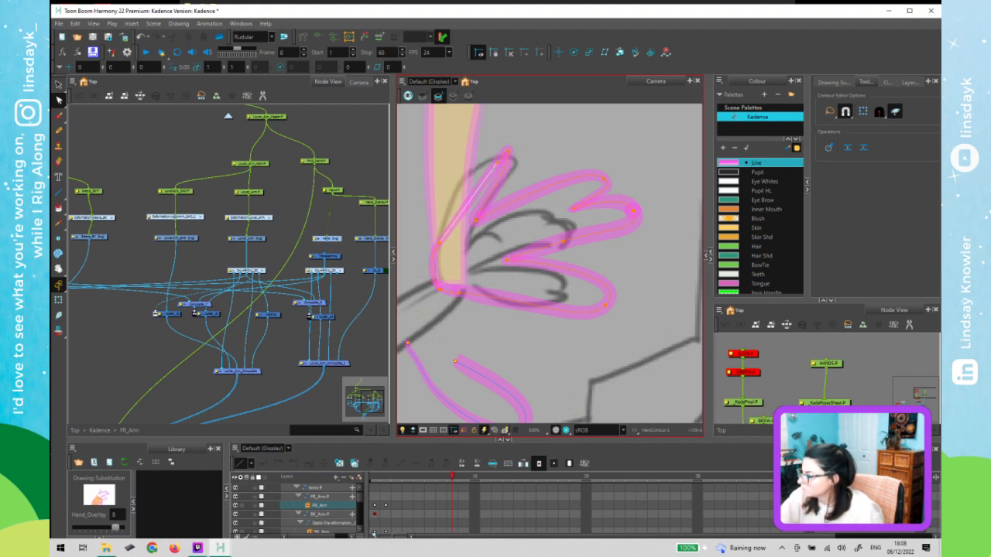
drag(459, 188, 467, 200)
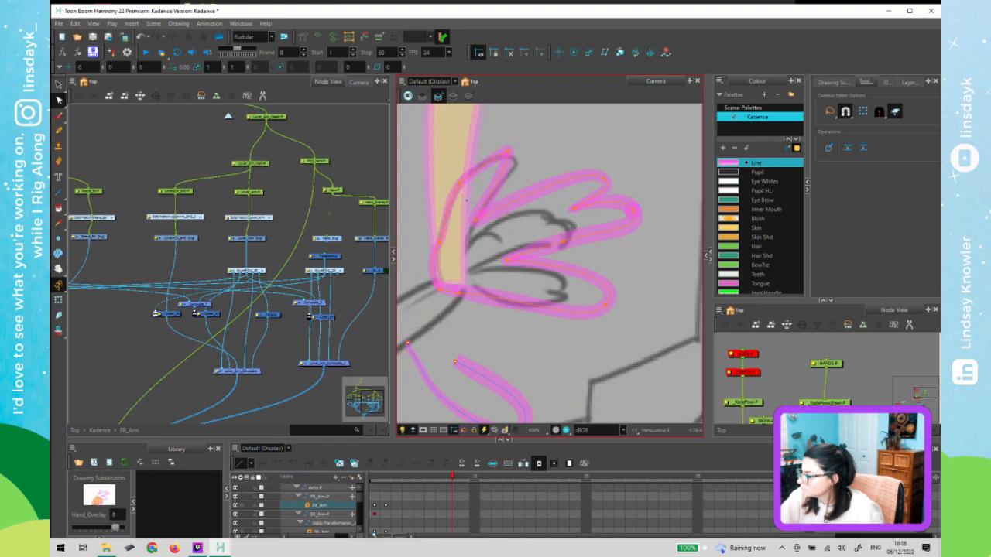
- Reposition the thumb's tip on the sketch and adjust the curve handles at the tip and base to round it
click(508, 151)
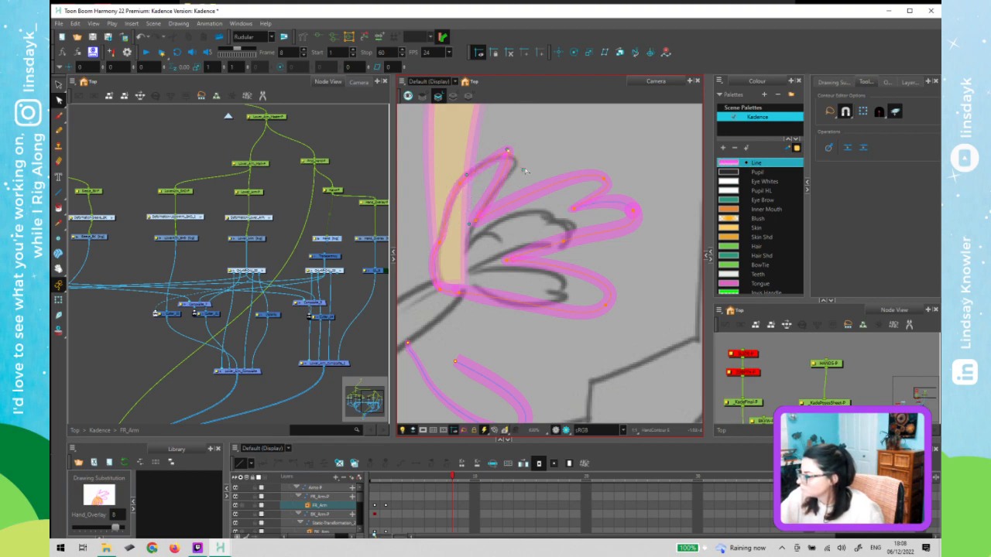
mouse_move(525, 170)
mouse_down()
mouse_move(498, 148)
mouse_move(511, 158)
mouse_up()
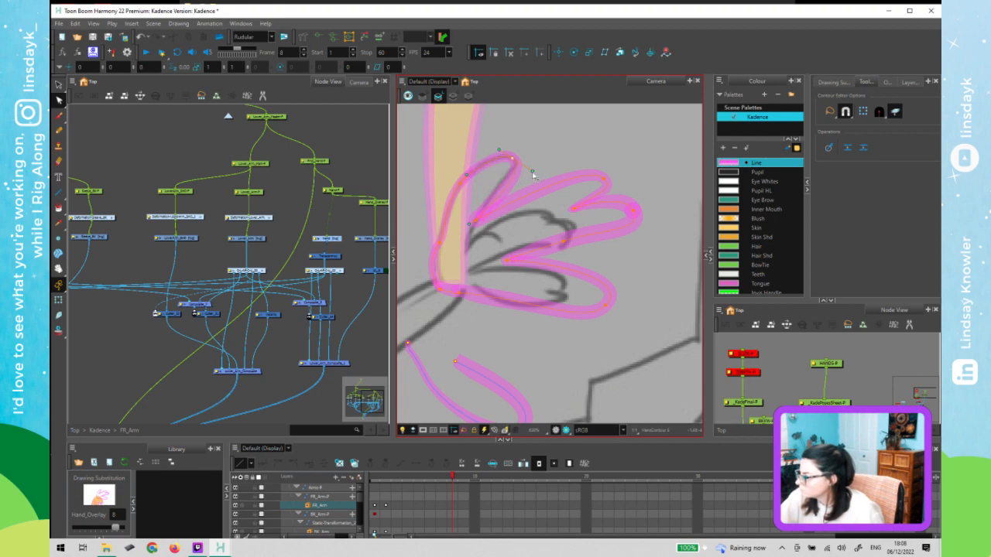
click(476, 221)
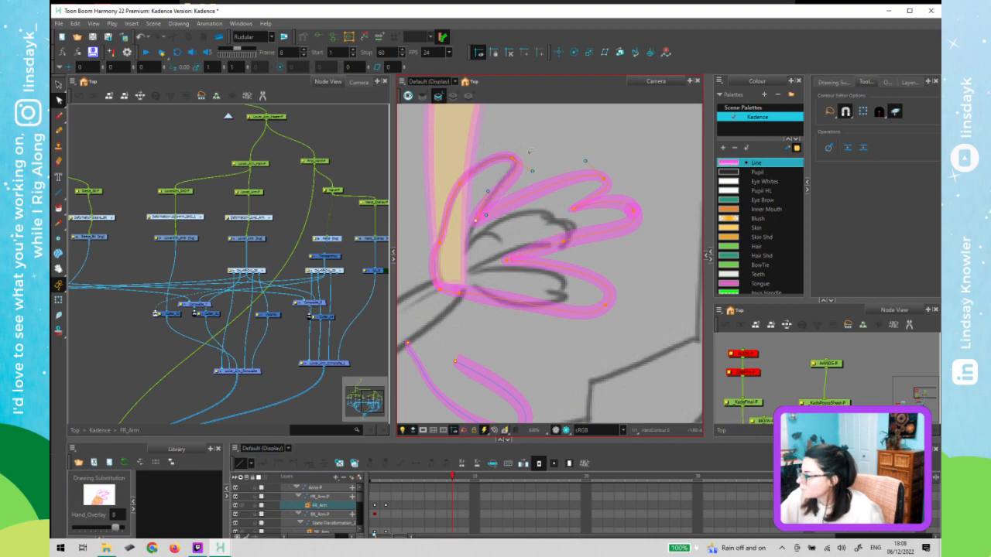
click(505, 159)
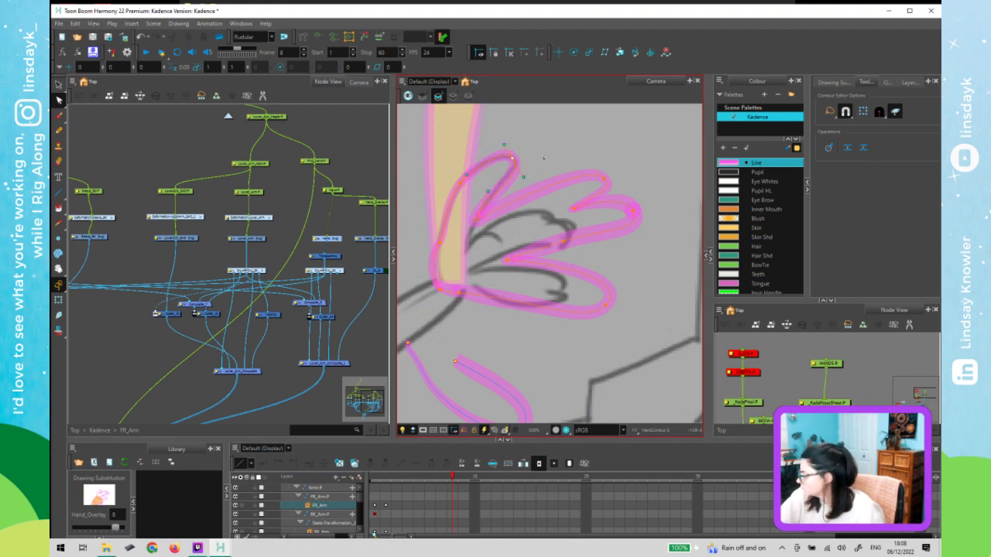
- Delete the leftover finger outline below the hand, keeping the short loose line
scroll(559, 254, down, 2)
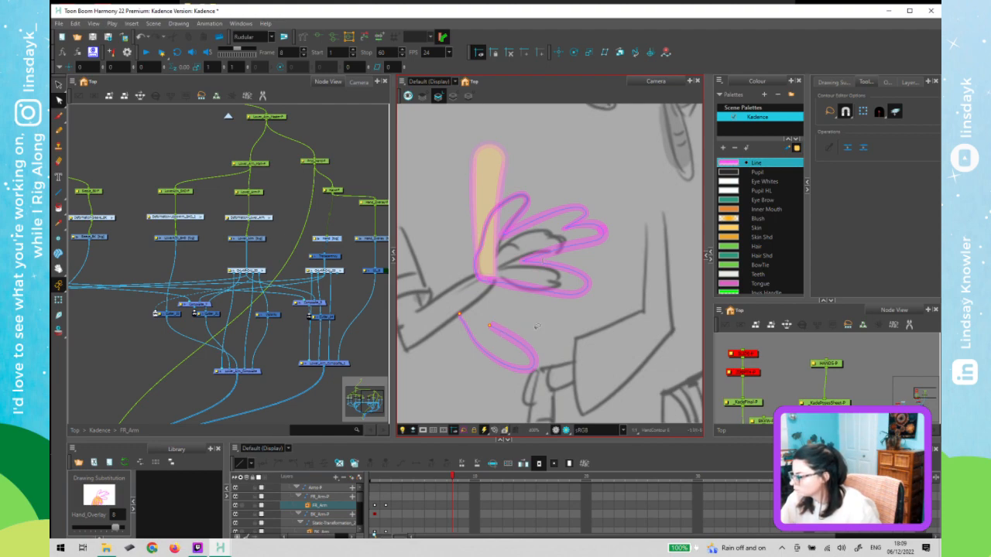
click(520, 347)
key(Delete)
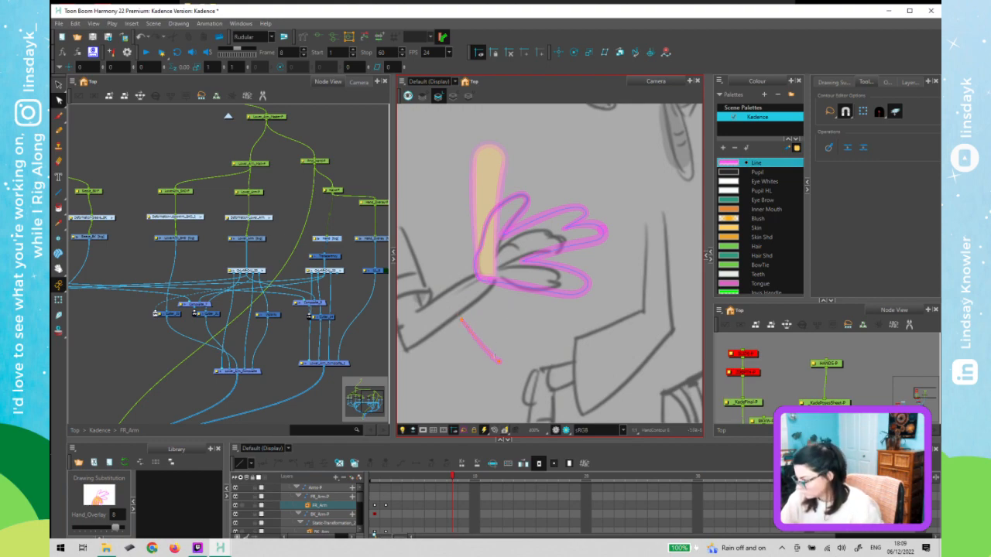
- Move the loose line into the hand, rotate it, flip it vertically and shorten its palm end to form the crease below the upper fingers
key(alt+s)
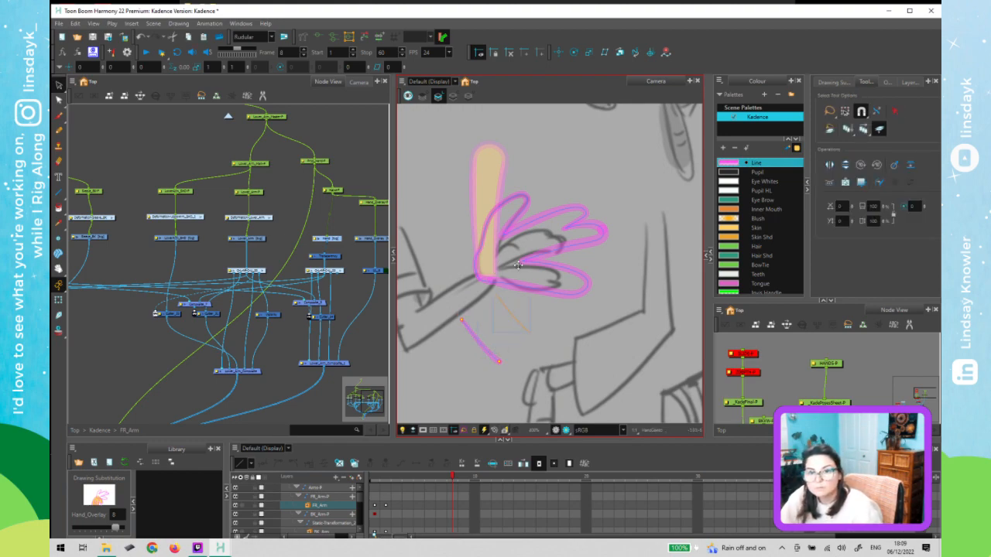
click(505, 263)
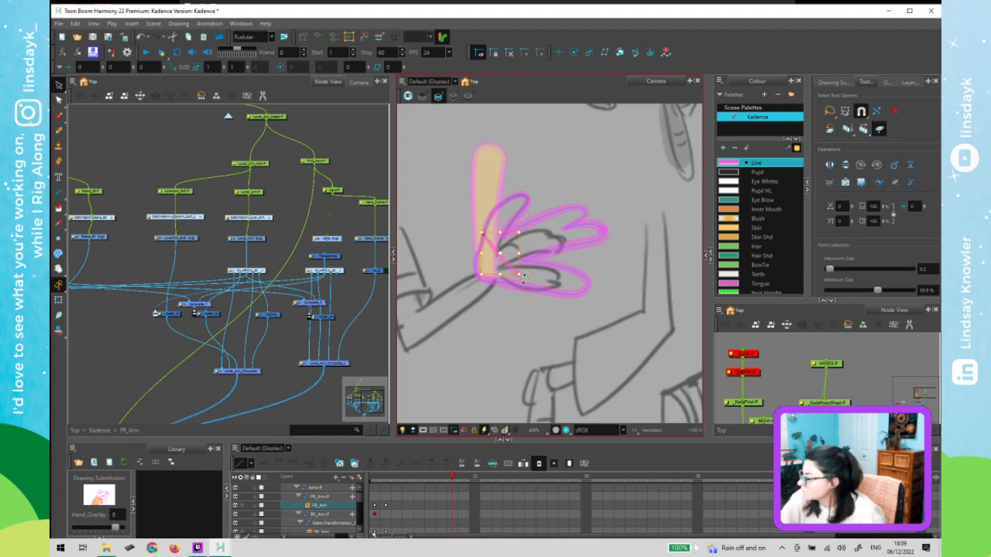
click(510, 254)
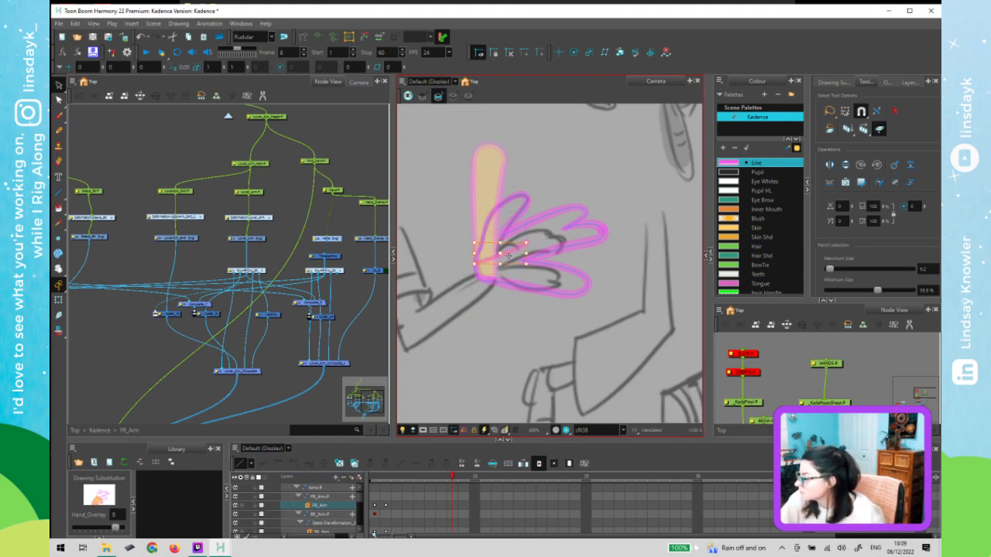
click(544, 239)
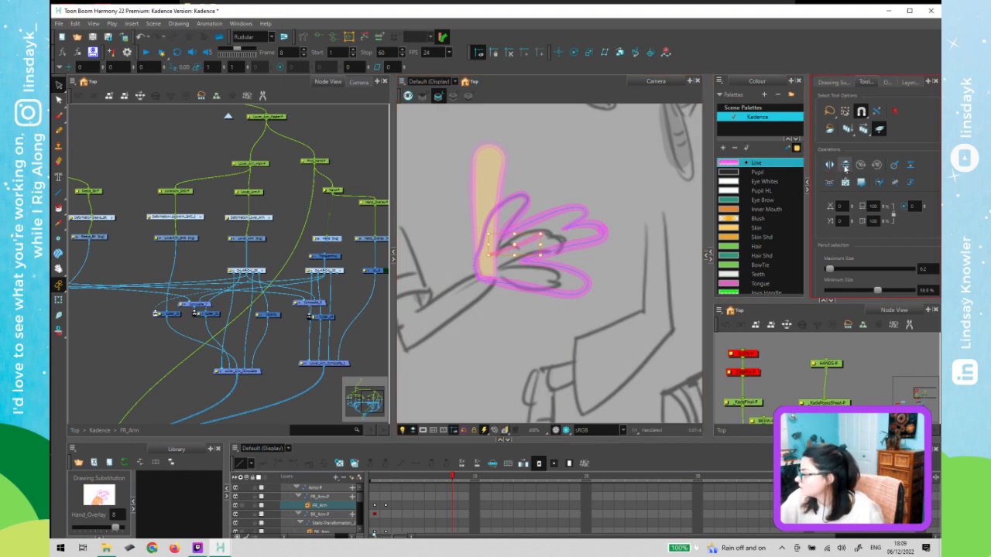
click(845, 167)
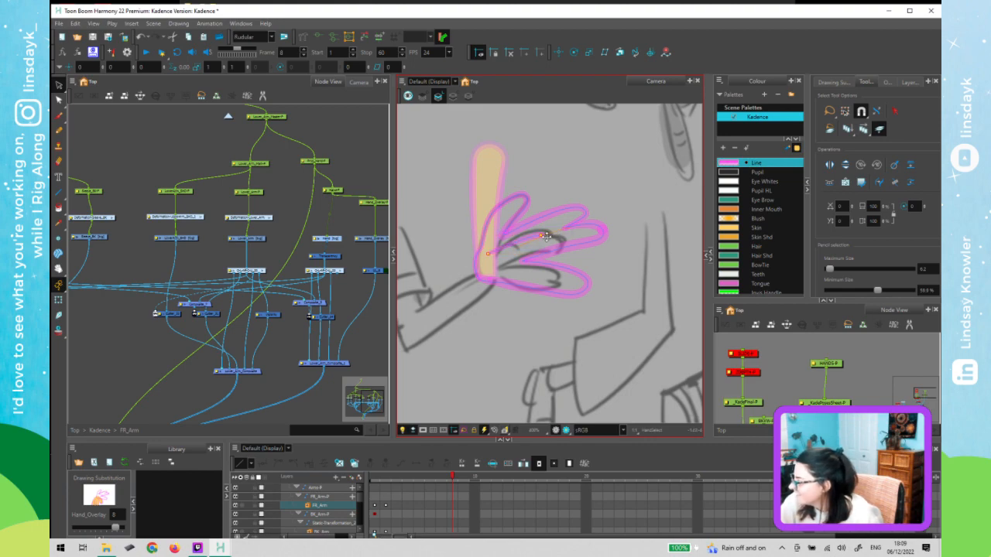
drag(539, 239, 556, 233)
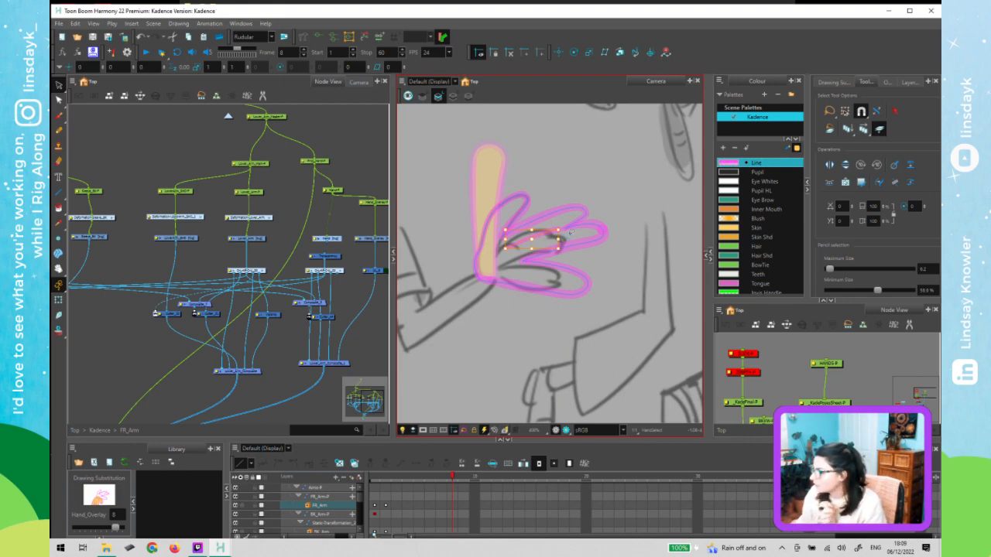
key(alt+q)
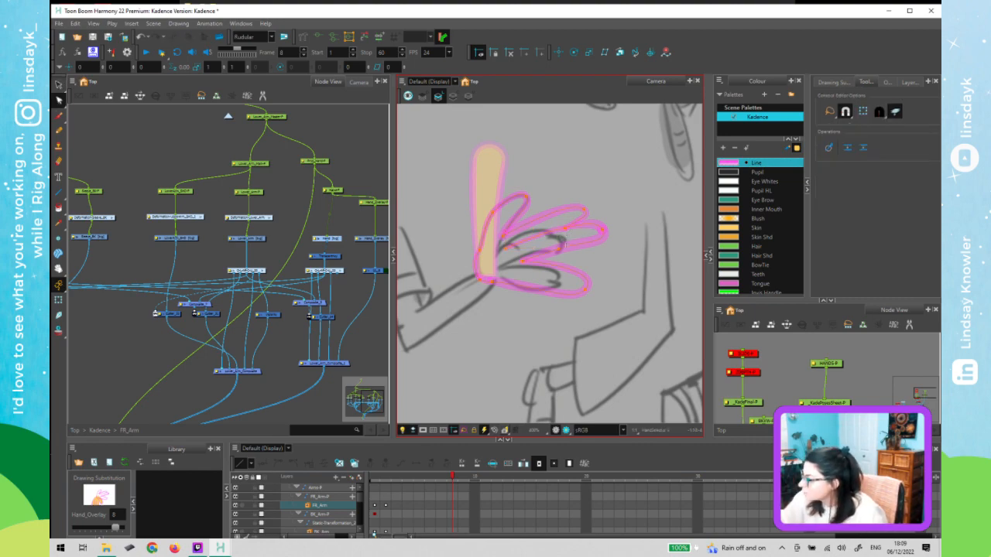
mouse_move(506, 248)
mouse_down()
mouse_move(530, 243)
mouse_move(519, 245)
mouse_up()
click(779, 161)
click(564, 230)
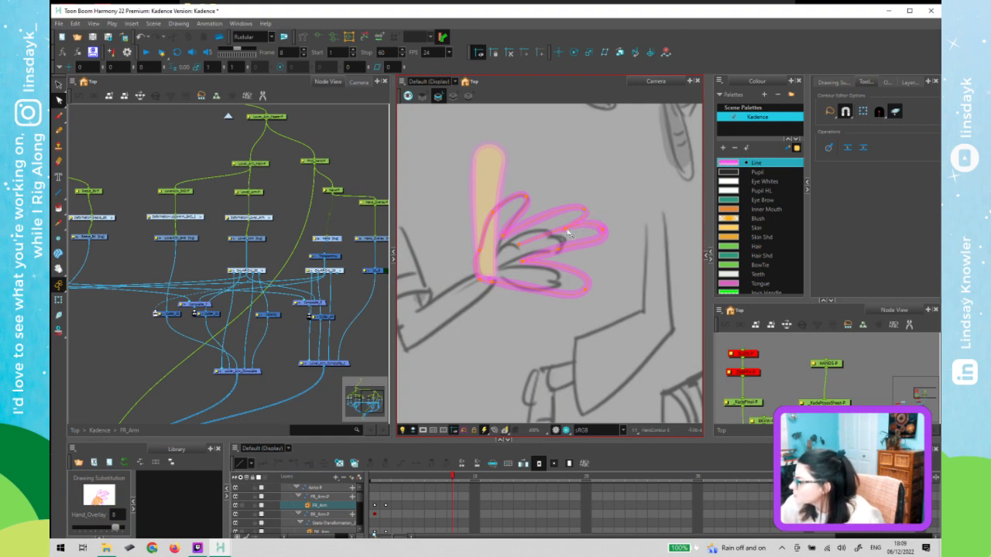
click(566, 228)
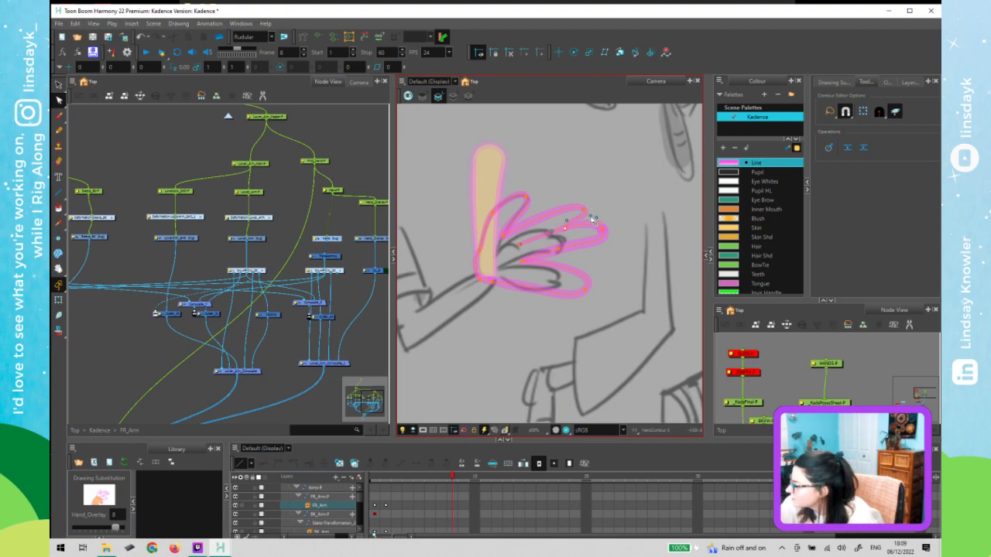
key(ctrl+z)
key(ctrl+z)
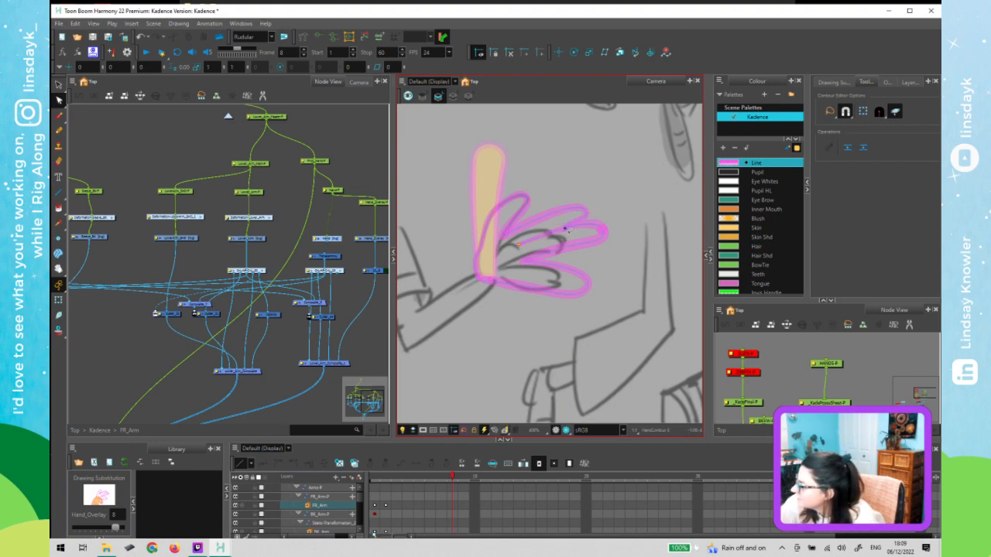
- Join the crease's outer end to the gap point between the upper two fingers and adjust its curve handle
click(566, 231)
key(2)
key(2)
key(2)
key(2)
key(2)
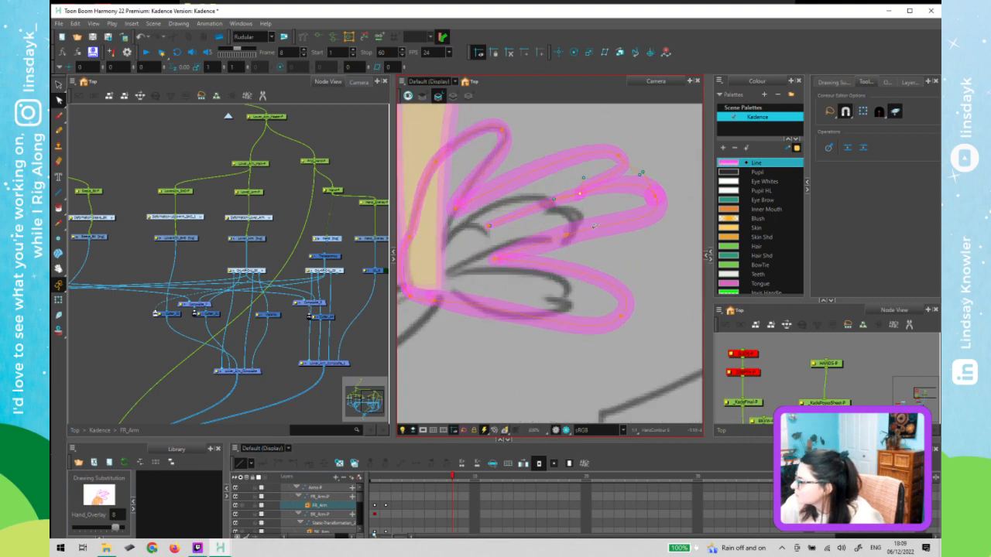
drag(563, 223, 491, 308)
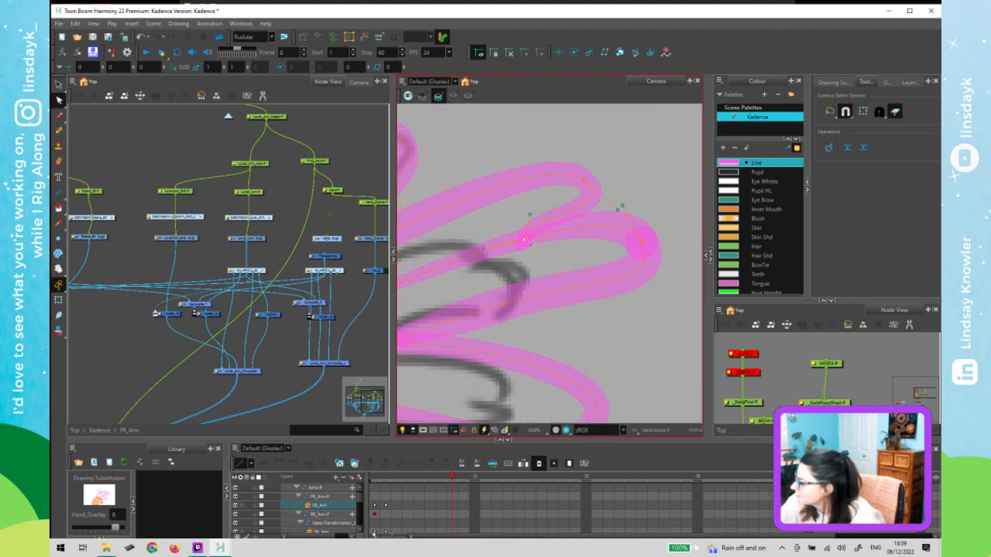
click(525, 237)
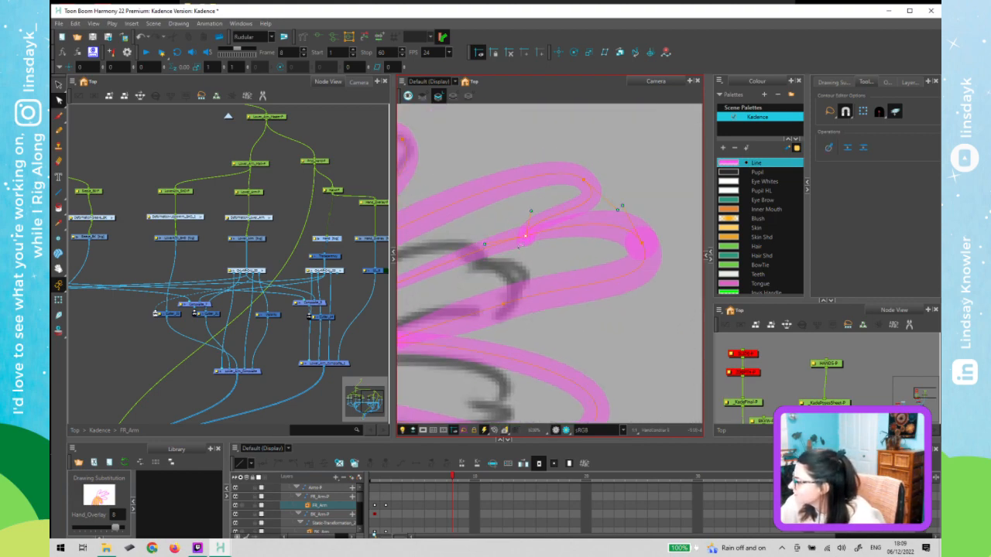
drag(485, 245, 480, 255)
- Thicken the second finger's line where it starts at the gap between the upper two fingers, adjusting both sides of its thickness contour
click(570, 227)
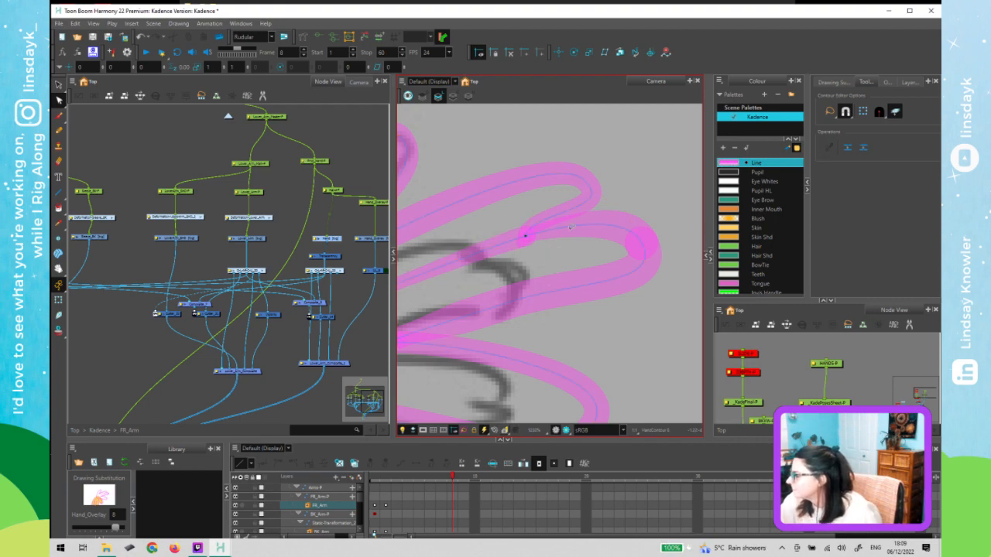
click(570, 227)
key(alt+w)
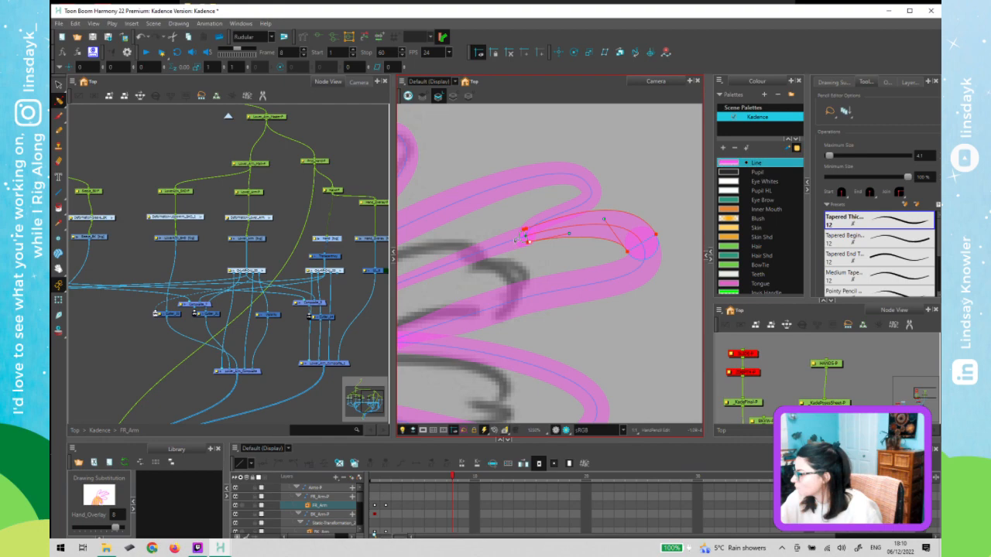
click(517, 238)
click(530, 249)
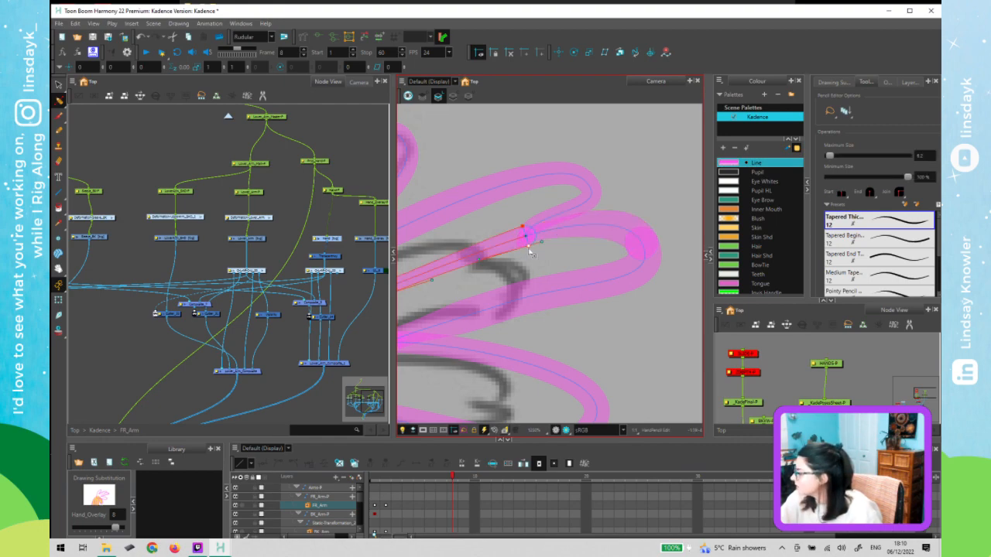
click(543, 245)
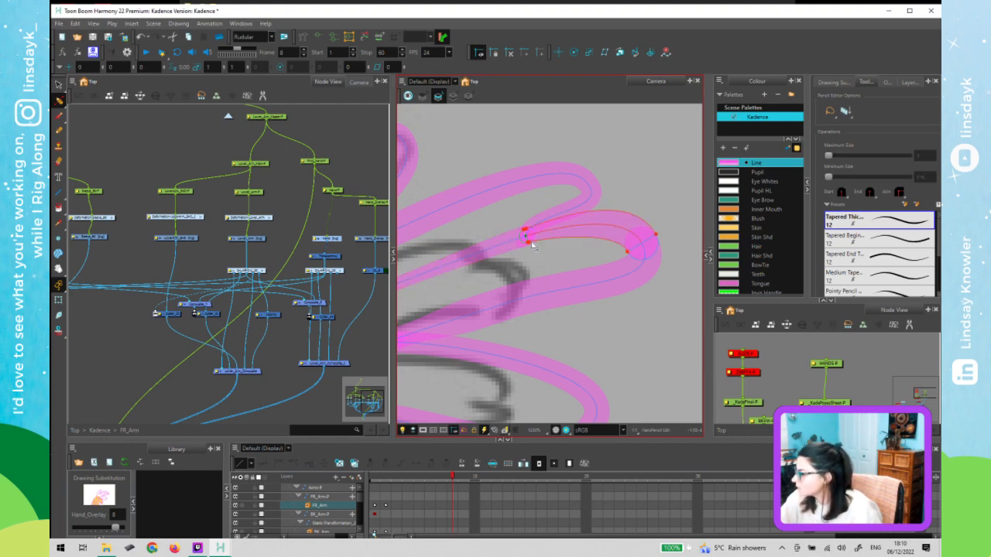
click(530, 247)
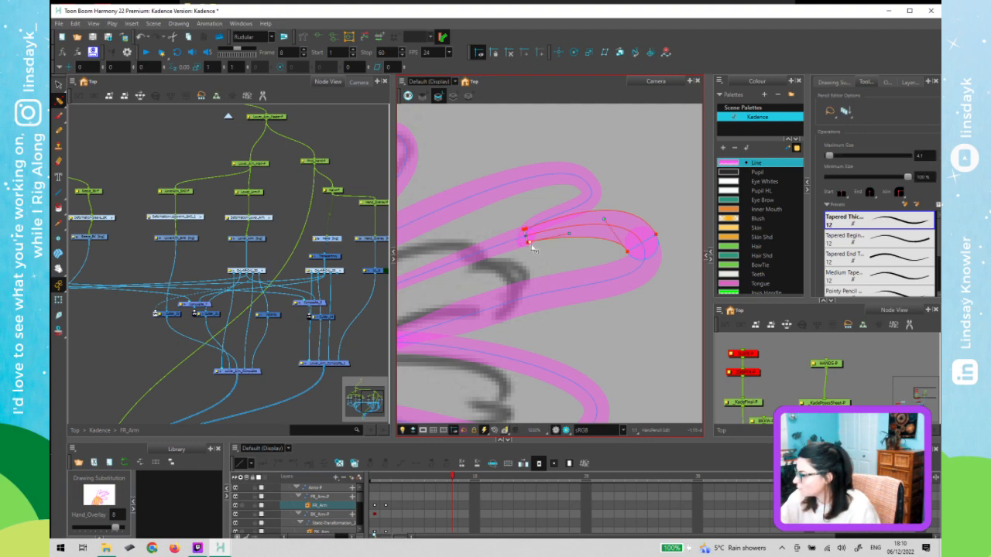
drag(530, 244, 527, 242)
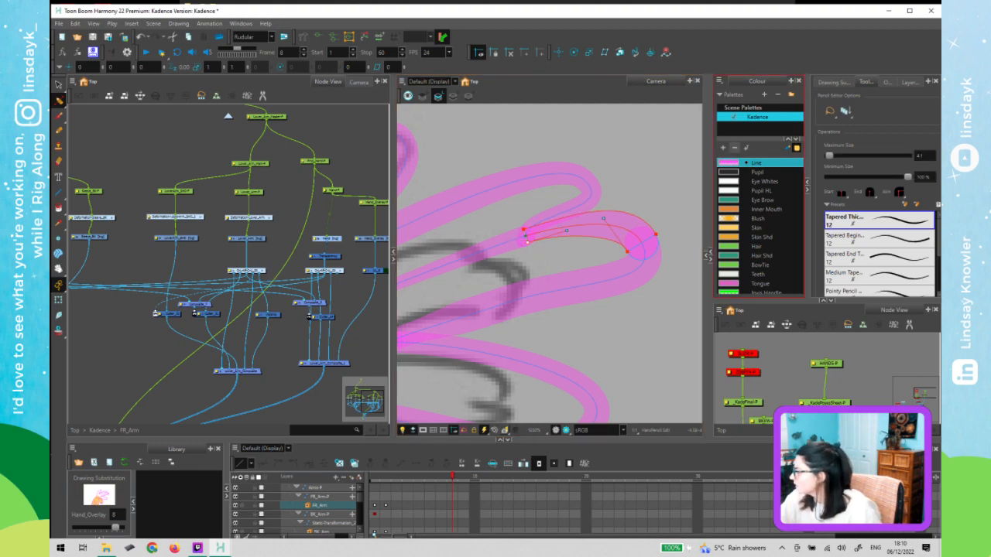
click(921, 155)
text(4)
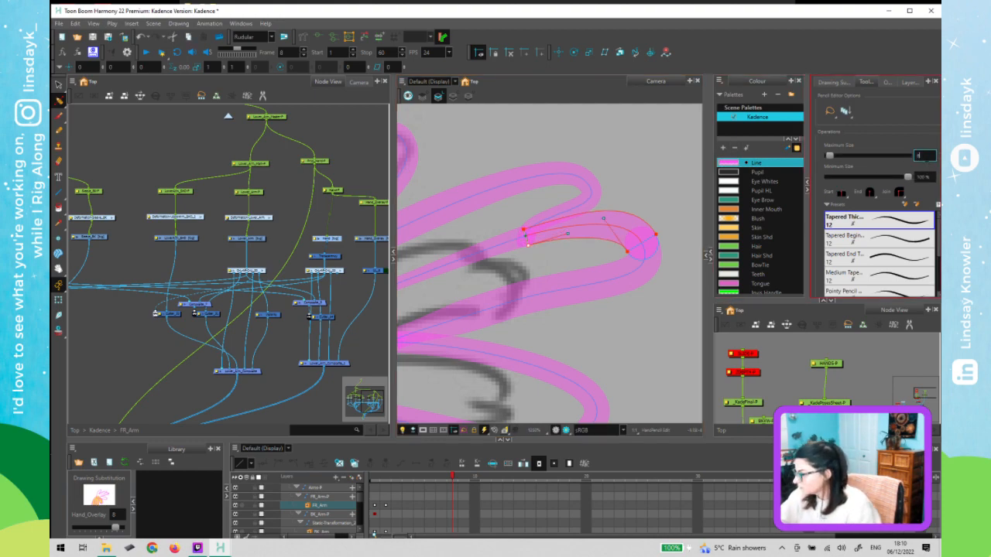
click(525, 230)
click(921, 155)
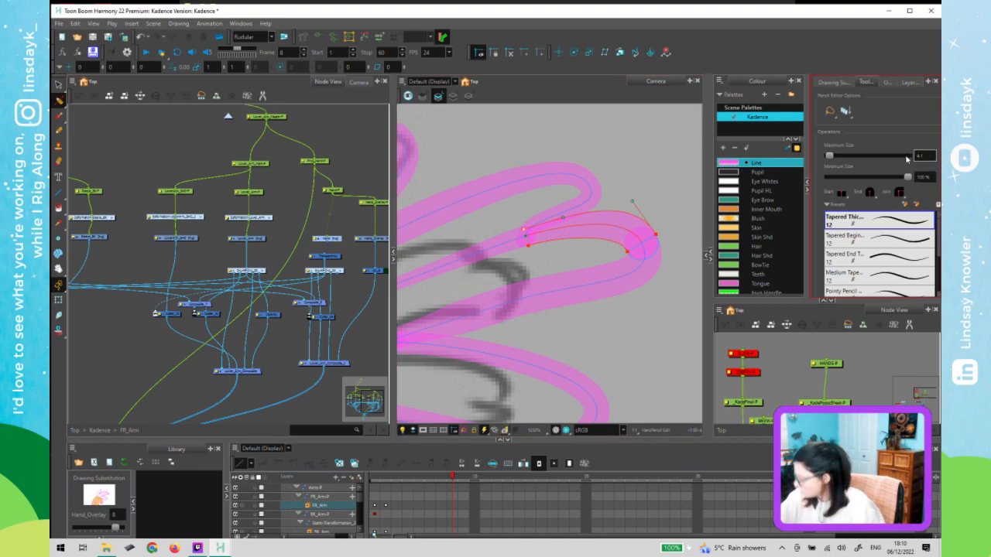
text(4)
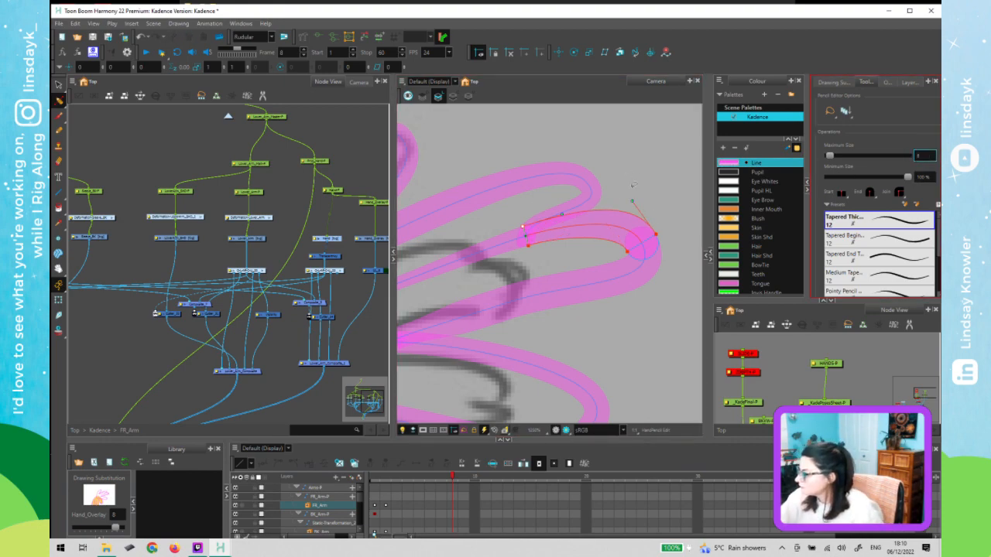
- Select both thickness points at the topmost finger line's end in the same gap and set their maximum size
click(588, 206)
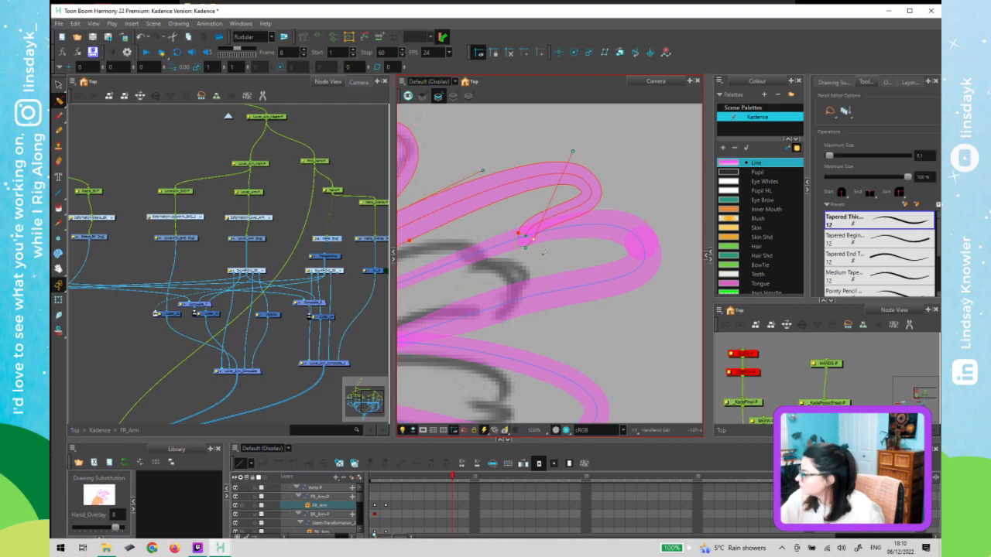
click(525, 232)
click(918, 156)
text(4)
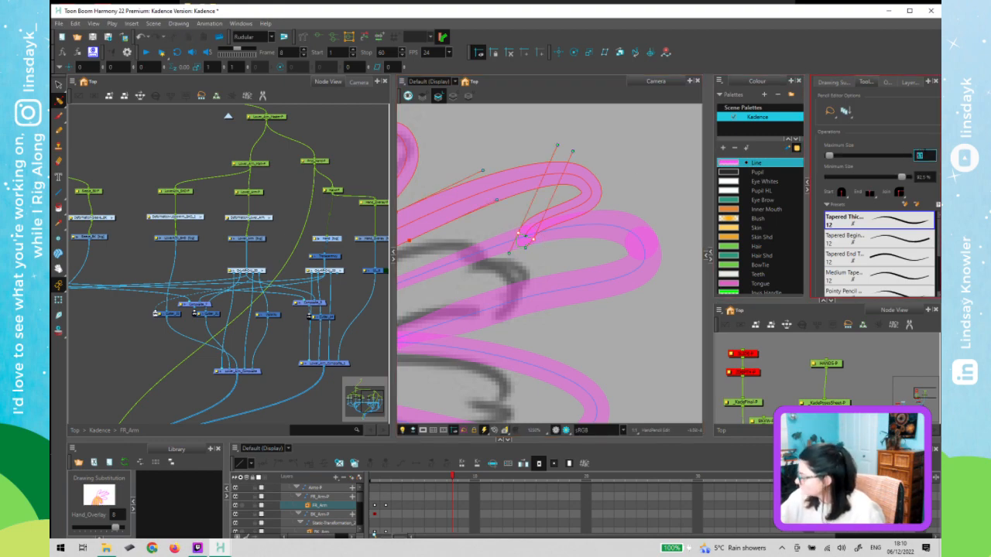
key(Return)
- Move the palm end of the crease slightly down and adjust its curve below the upper fingers
scroll(655, 305, down, 10)
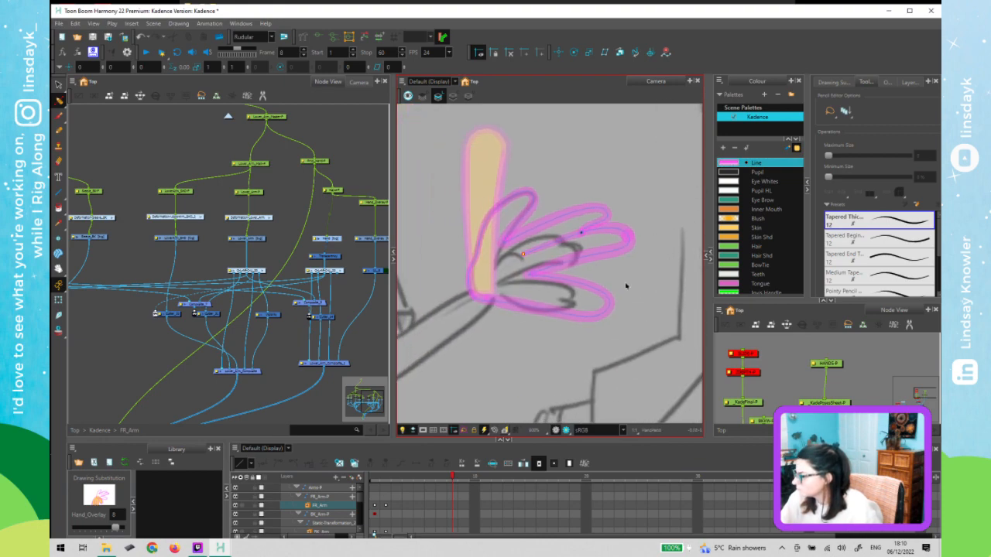
key(alt+q)
click(523, 253)
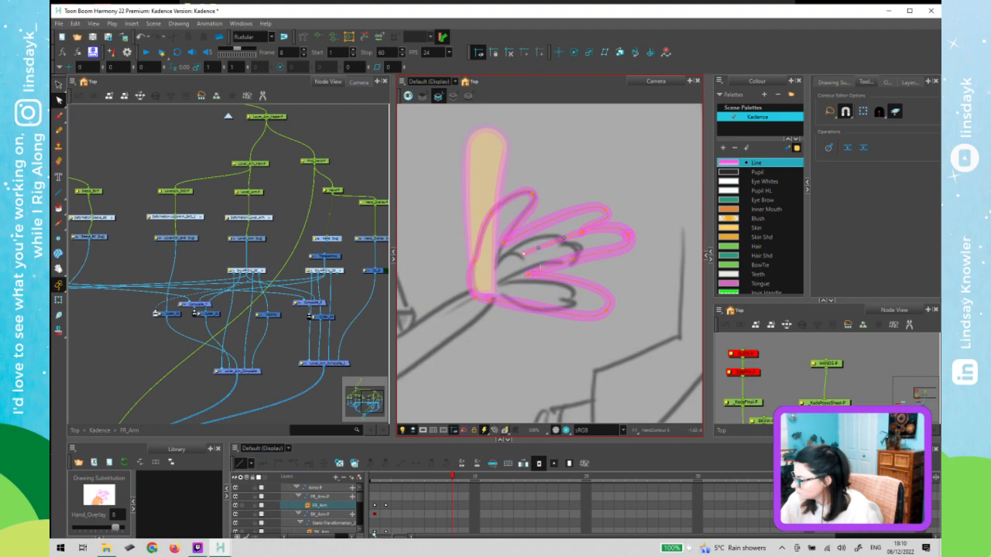
scroll(539, 248, up, 5)
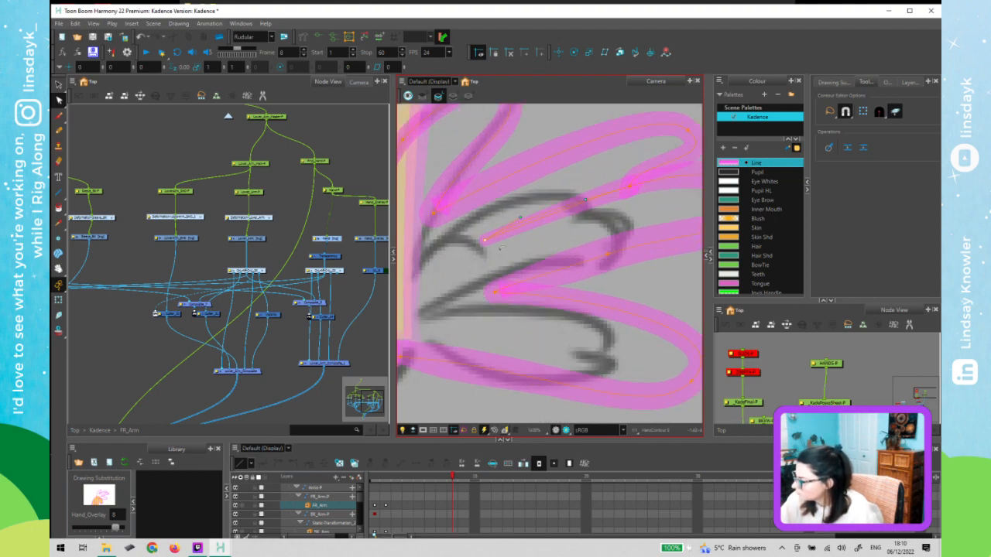
drag(502, 248, 488, 249)
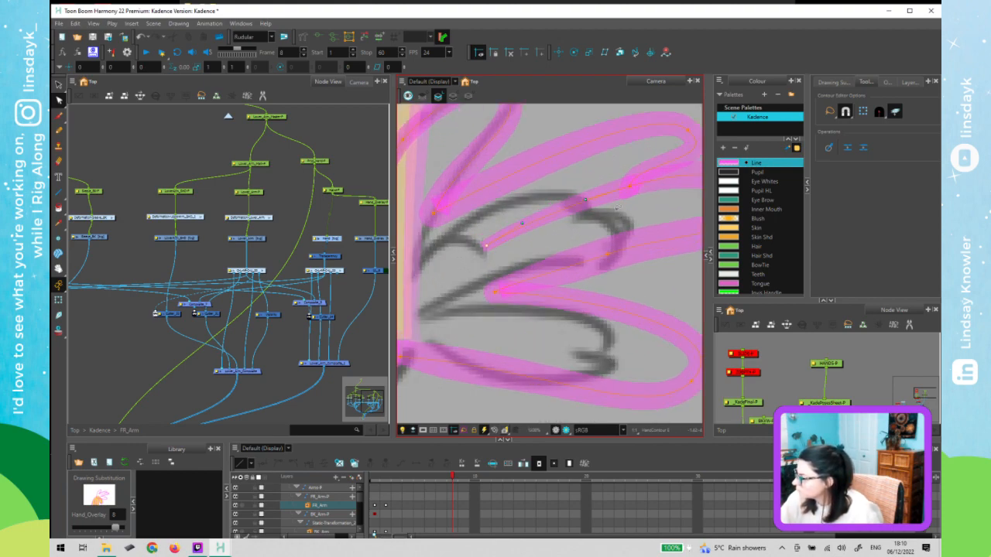
scroll(649, 274, down, 3)
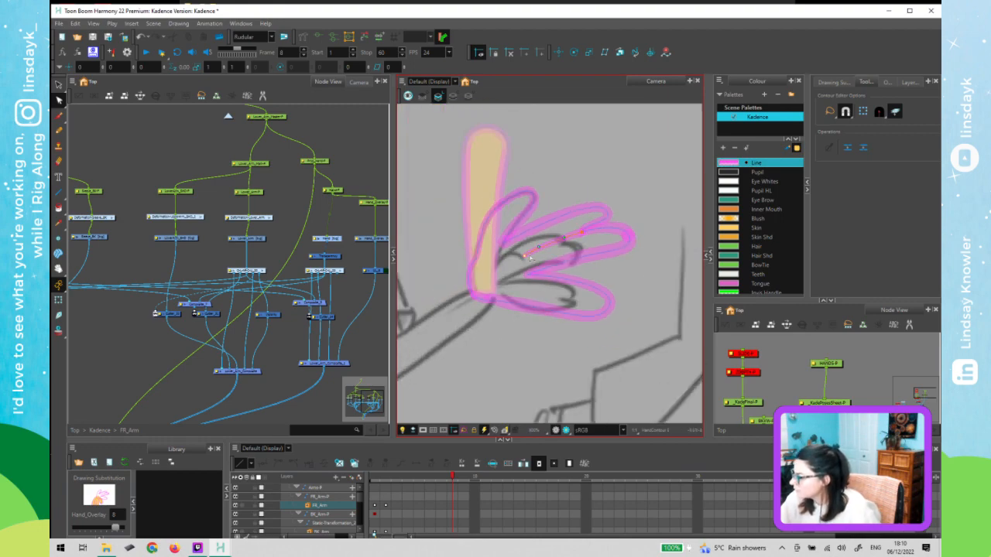
click(561, 246)
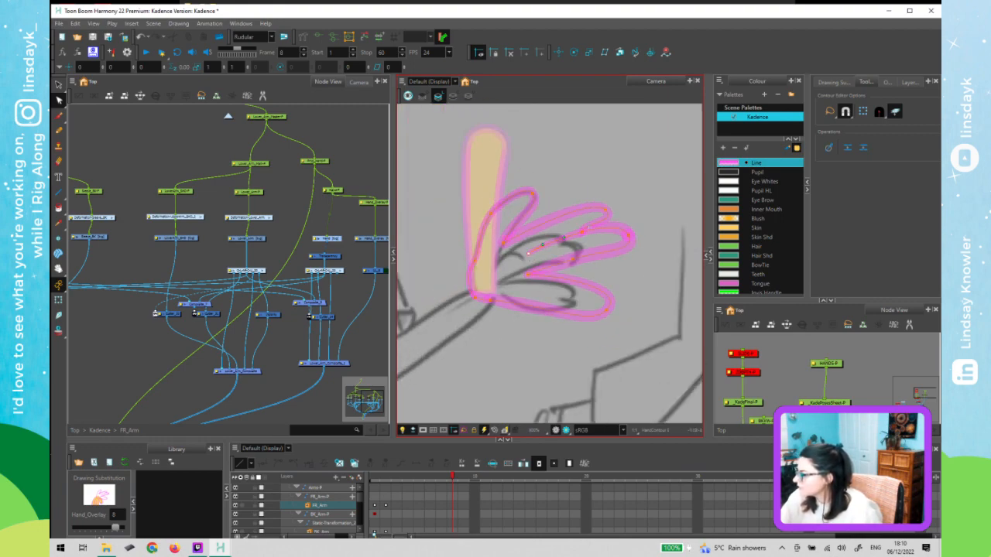
scroll(592, 203, up, 3)
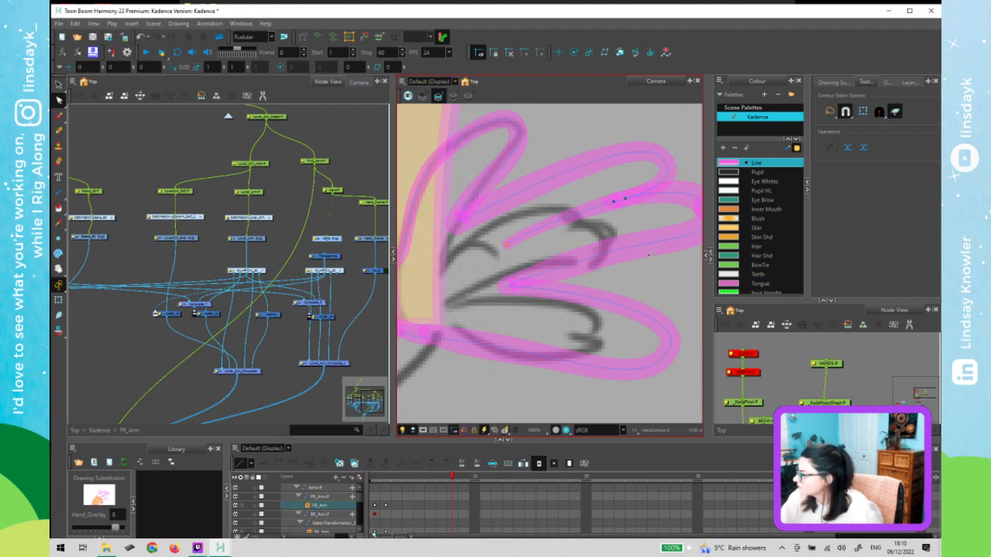
scroll(623, 307, down, 3)
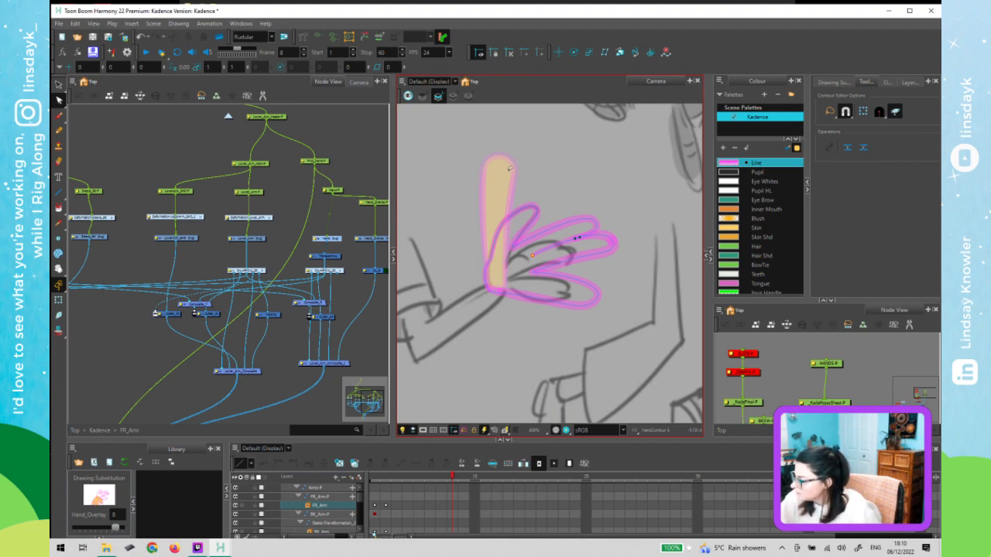
- Rework the contour point on the thumb's outer edge where it overlaps the sleeve and save the scene
click(497, 254)
key(Delete)
mouse_move(500, 203)
mouse_down()
mouse_move(482, 257)
mouse_move(504, 226)
mouse_up()
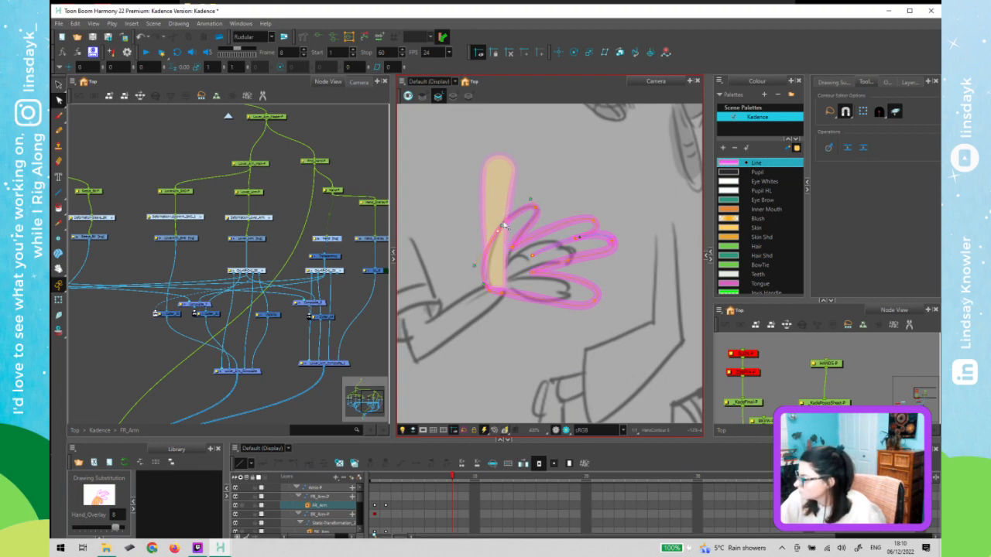
key(ctrl+s)
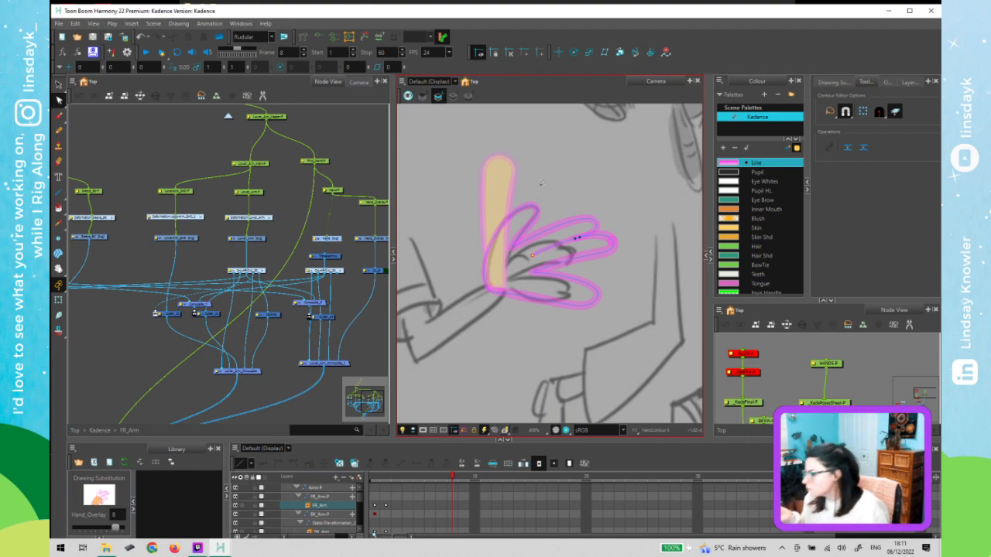
- Select the outline point at the wrist and adjust its curve along the bottom of the hand
mouse_move(508, 278)
mouse_down()
mouse_move(493, 309)
mouse_move(519, 288)
mouse_move(498, 311)
mouse_move(507, 301)
mouse_up()
key(alt+w)
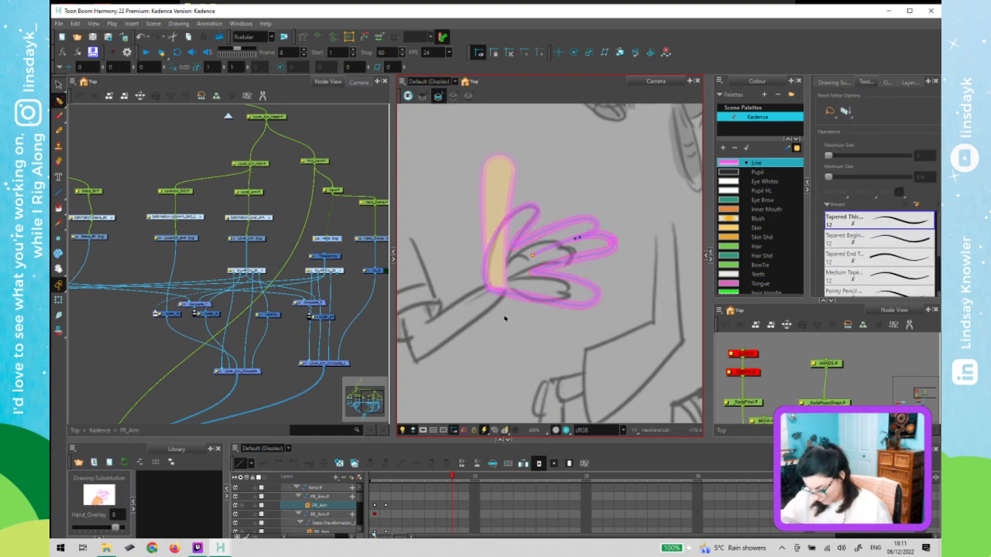
key(alt+q)
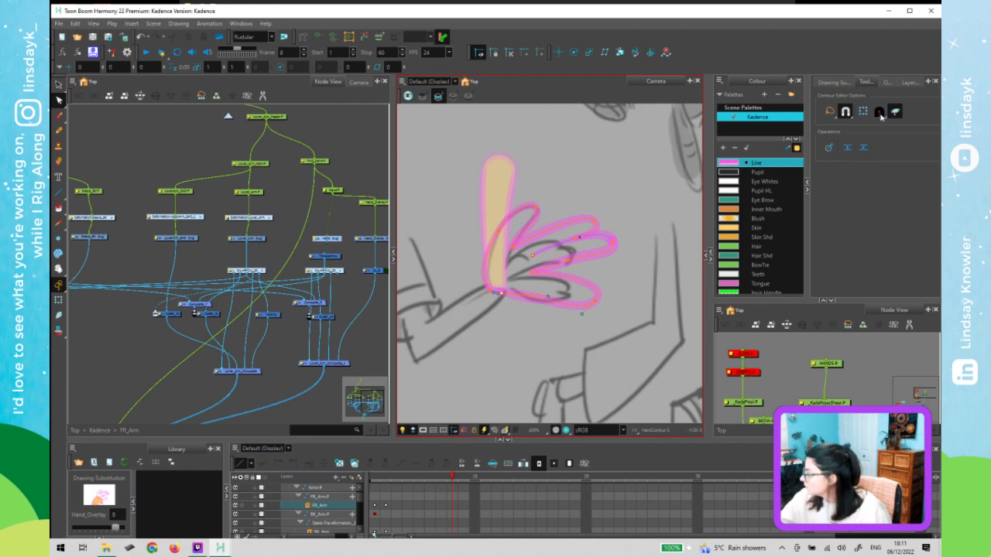
click(846, 149)
click(526, 316)
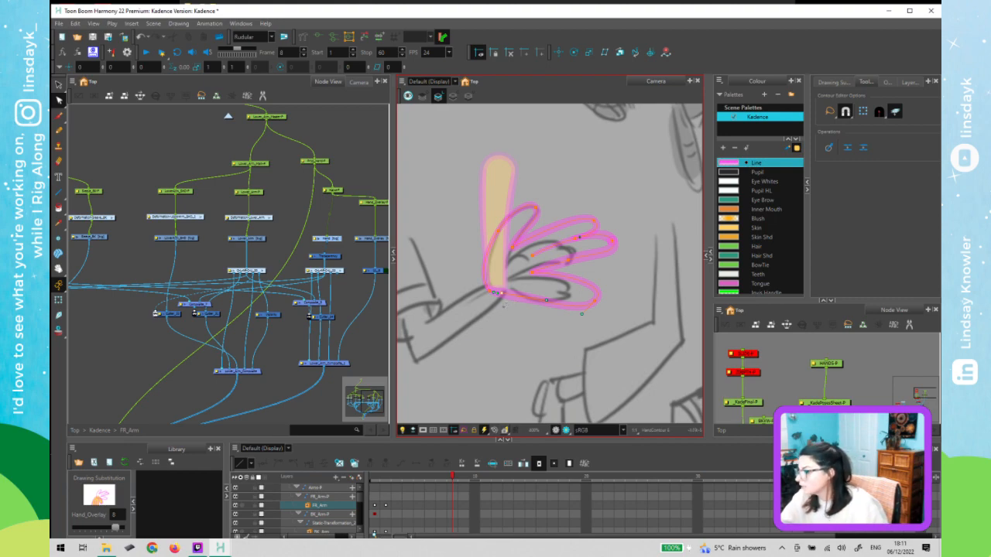
- Check the line thickness at the gap above the lowest finger and save the scene
scroll(504, 305, up, 4)
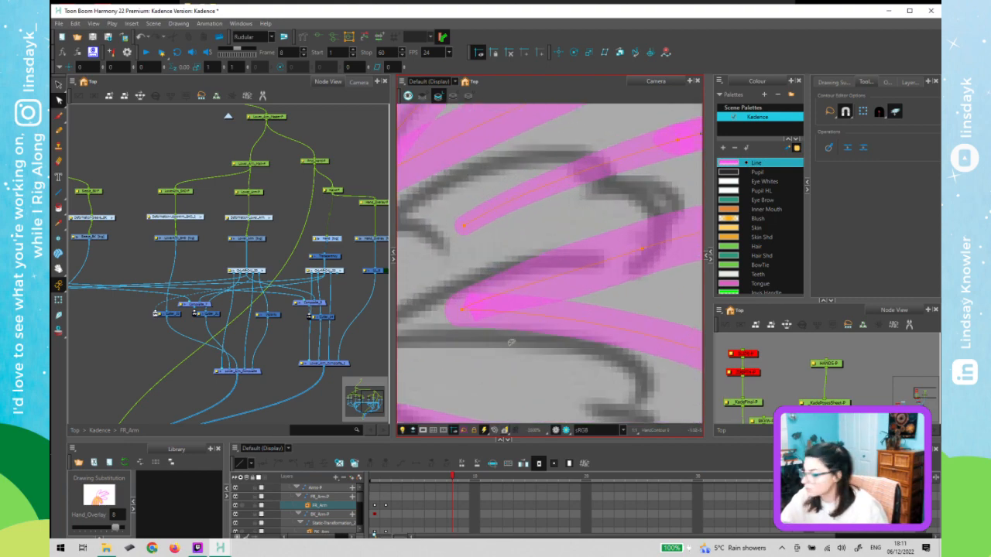
scroll(526, 328, up, 1)
scroll(512, 351, down, 1)
mouse_move(472, 370)
mouse_down()
mouse_move(577, 260)
mouse_move(614, 240)
mouse_move(584, 260)
mouse_up()
key(alt+x)
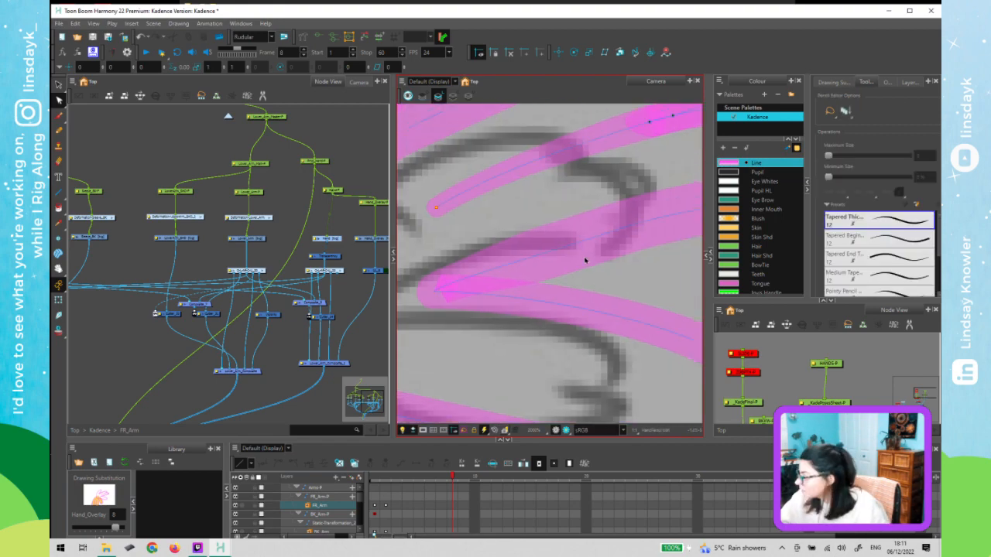
scroll(503, 268, down, 4)
click(556, 275)
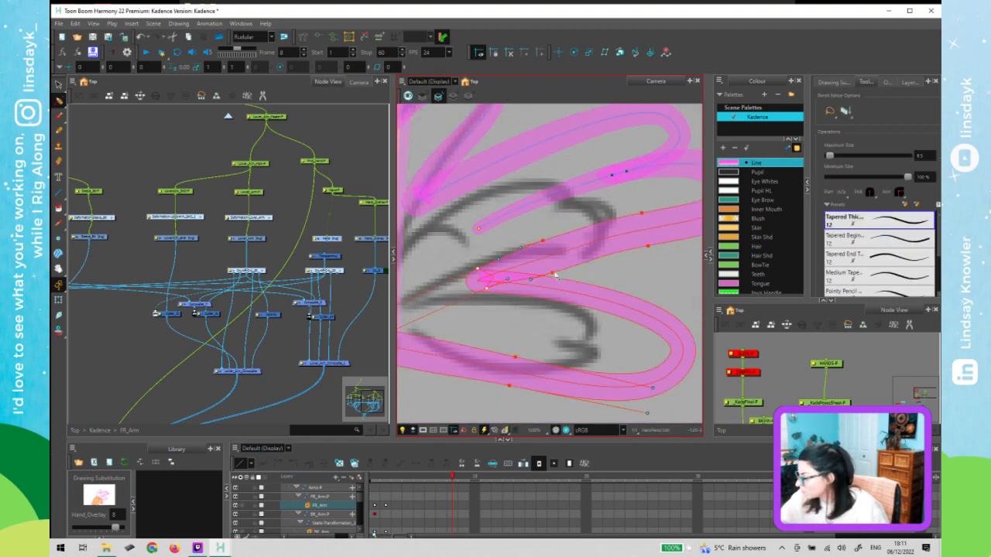
click(556, 322)
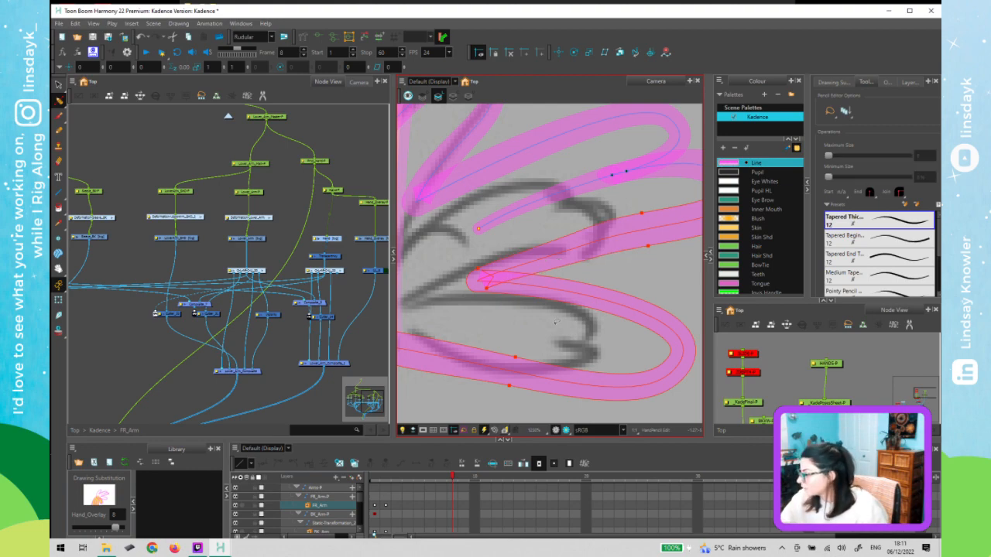
scroll(555, 323, down, 2)
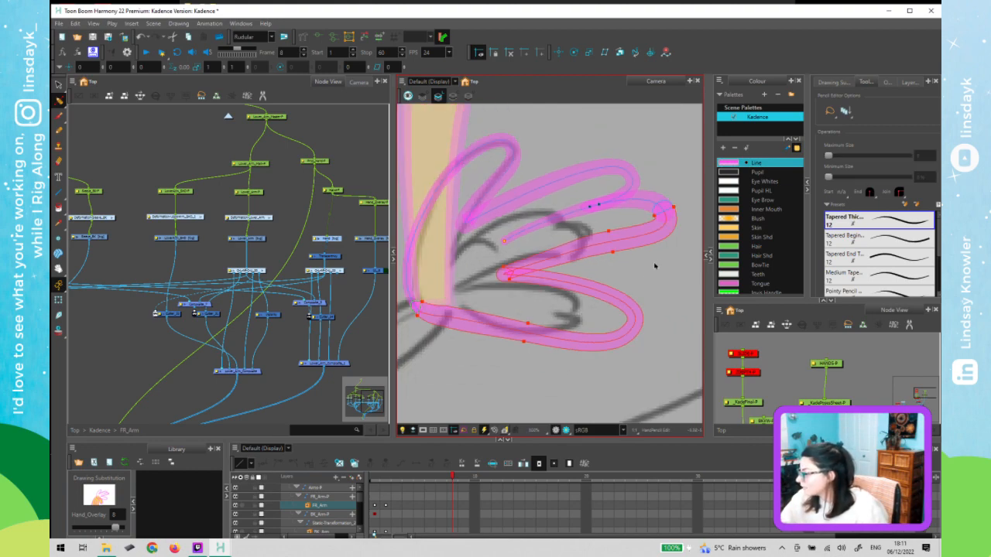
click(654, 266)
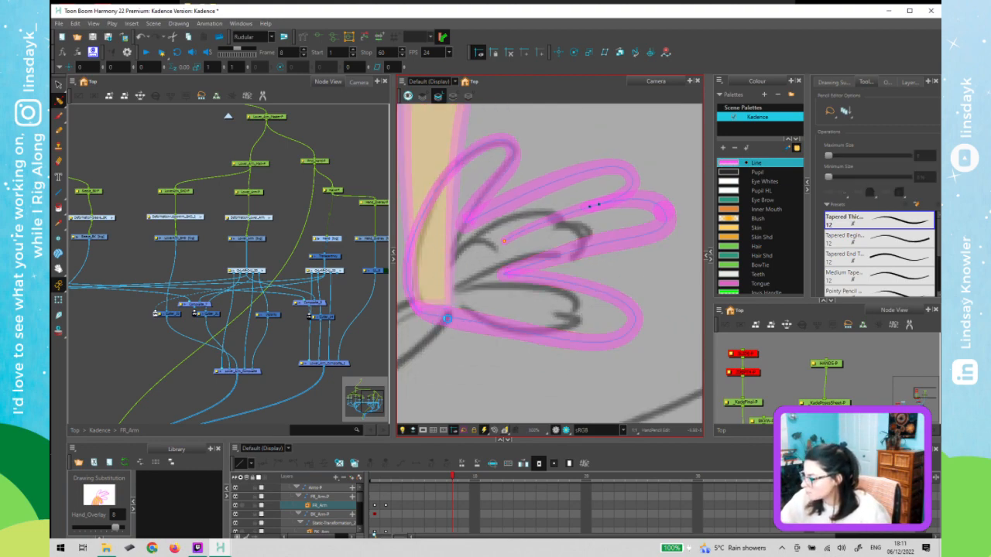
key(ctrl+s)
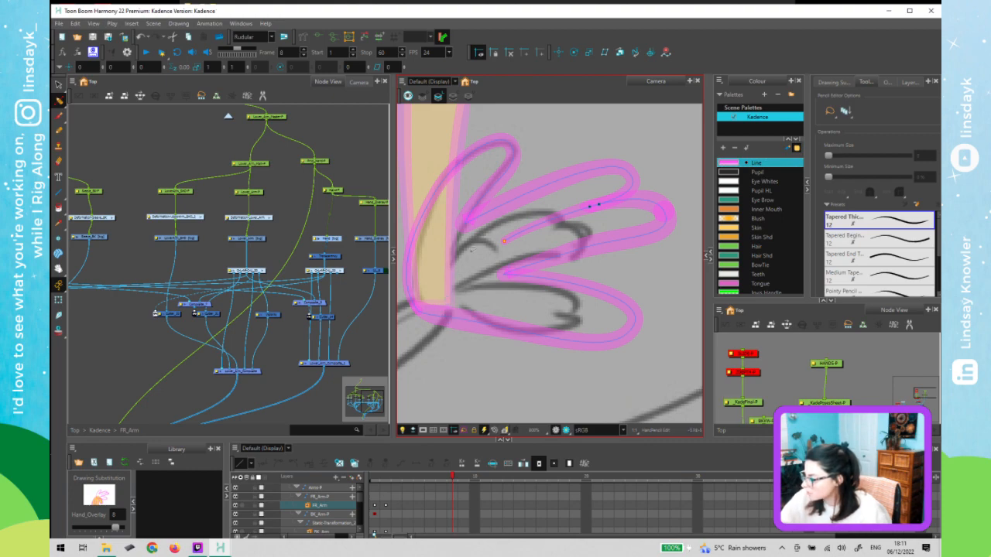
- Adjust the hand outline's thickness handle beside the wrist along the bottom of the hand
click(504, 241)
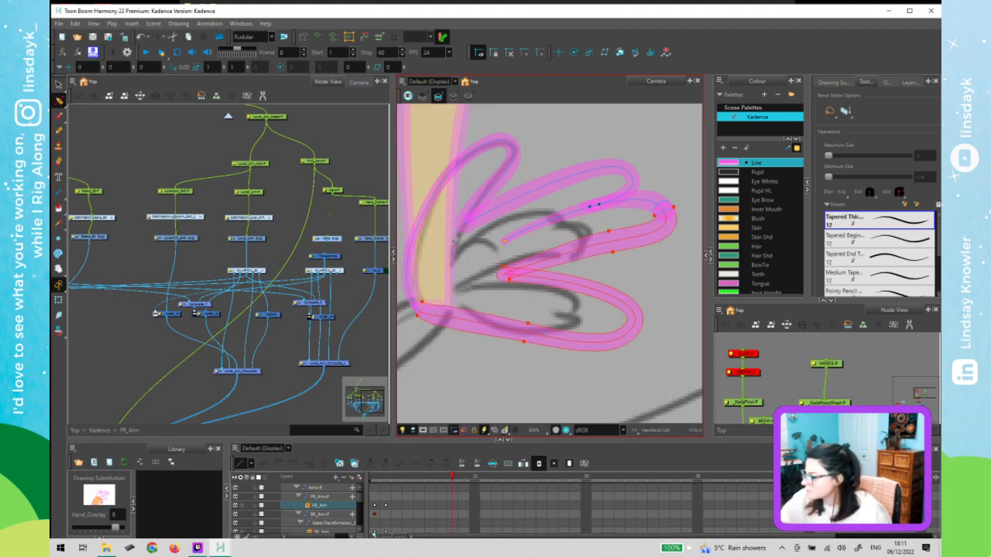
click(420, 309)
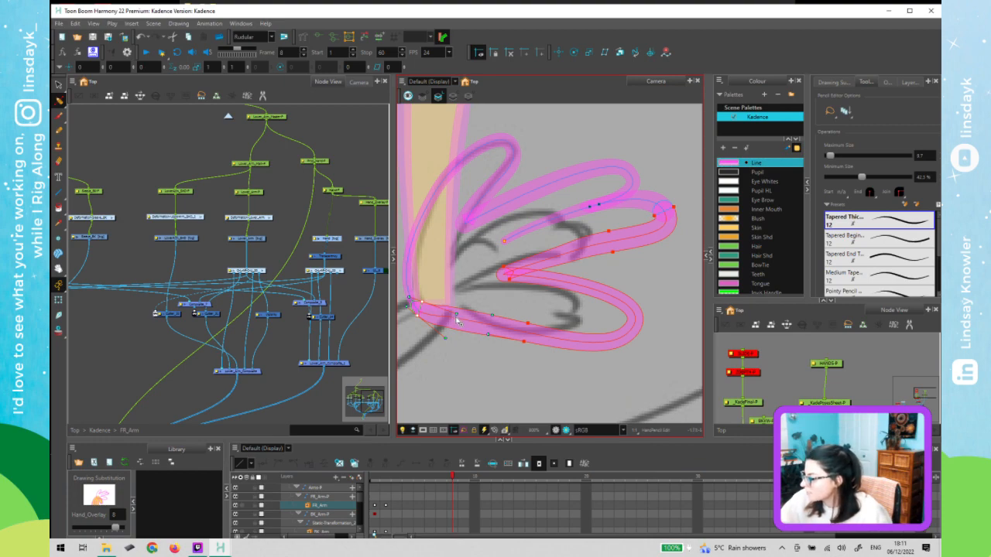
mouse_move(456, 321)
mouse_down()
mouse_move(447, 340)
mouse_move(450, 332)
mouse_up()
click(500, 380)
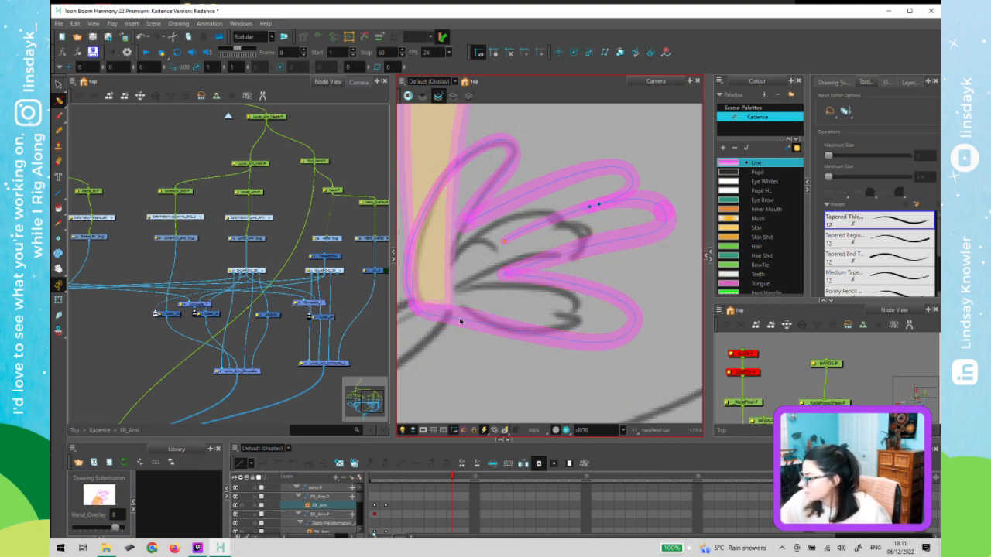
- Fine-tune the outline's inner thickness point at the wrist corner, moving it slightly down
key(ctrl+a)
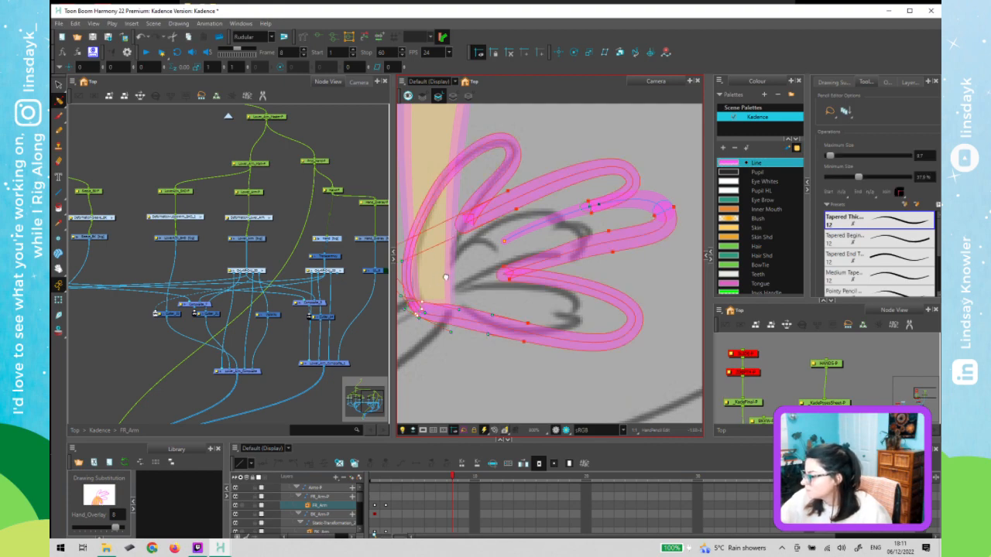
drag(425, 327, 504, 304)
click(501, 300)
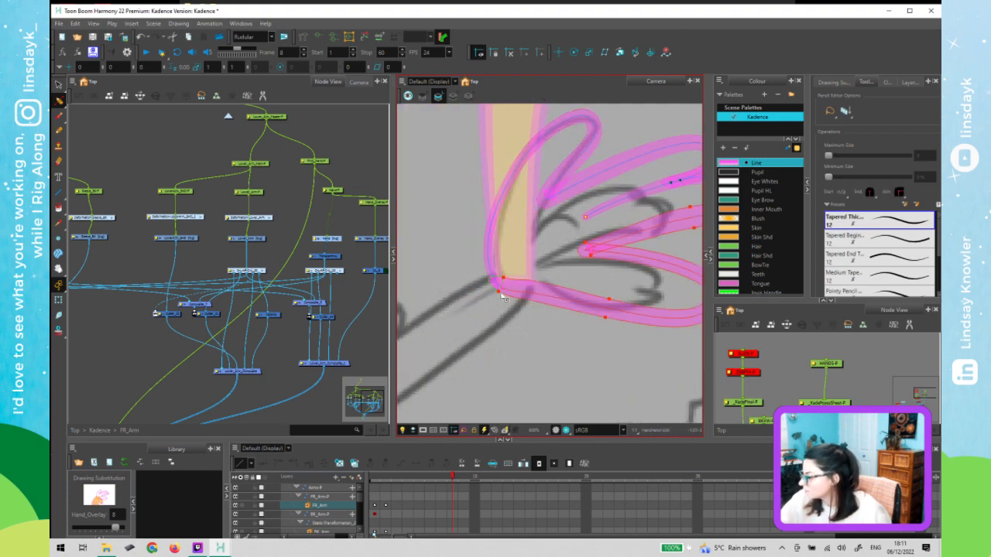
click(504, 280)
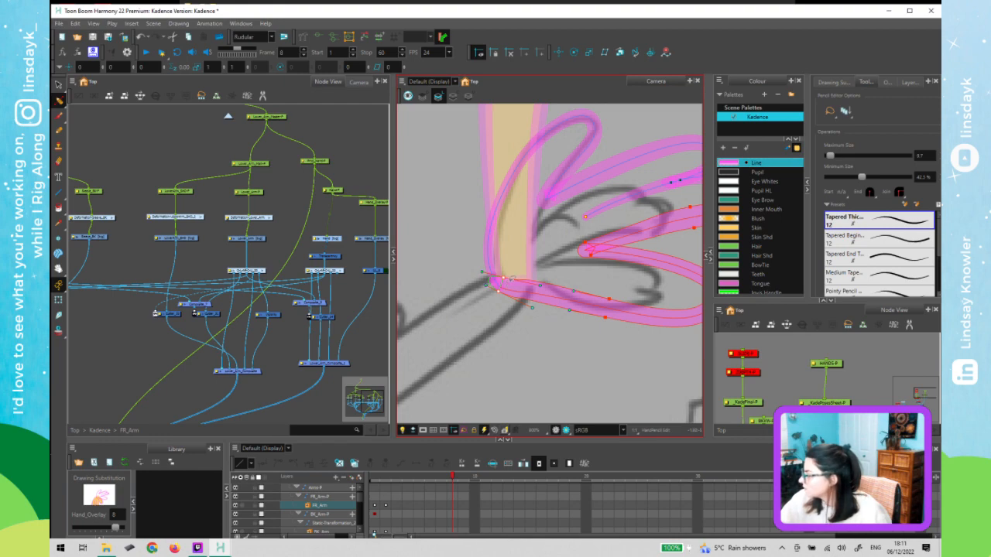
drag(504, 282, 503, 285)
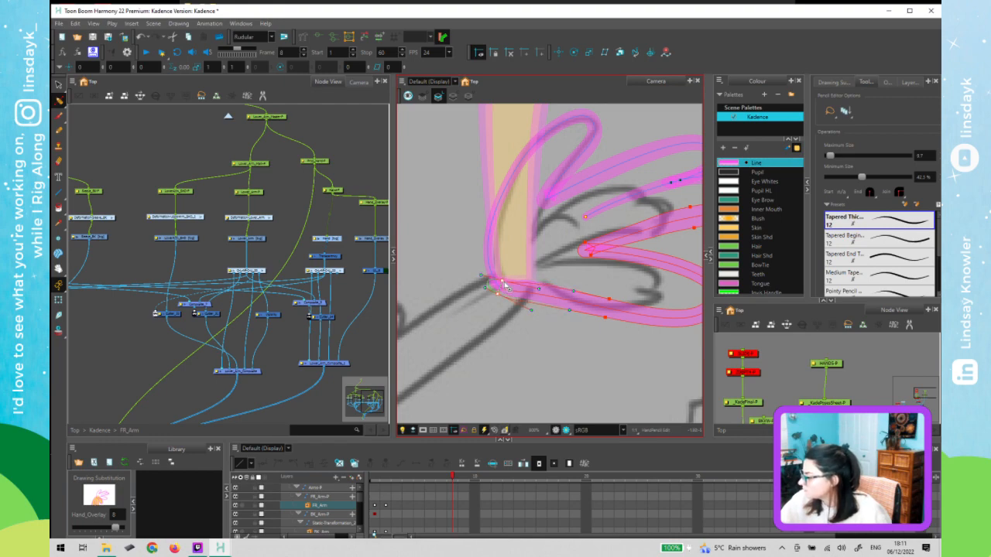
click(541, 326)
click(498, 283)
click(503, 297)
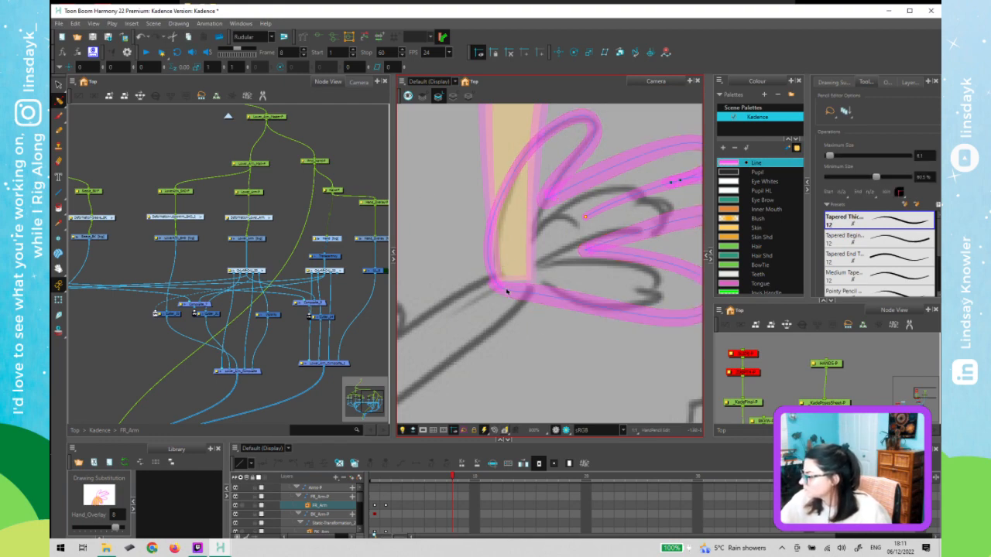
- Rework the contour at the wrist corner of the hand outline and save the scene
key(alt+q)
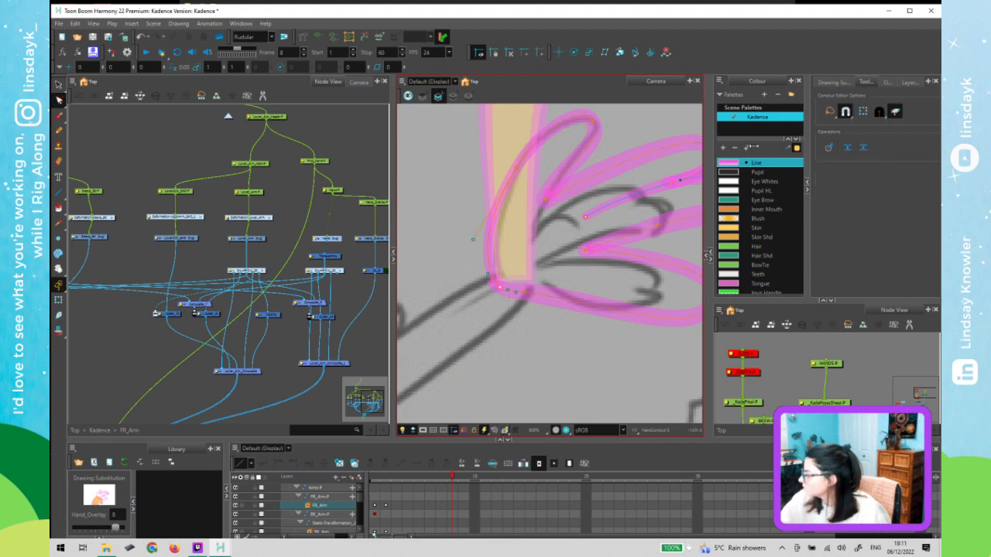
click(849, 151)
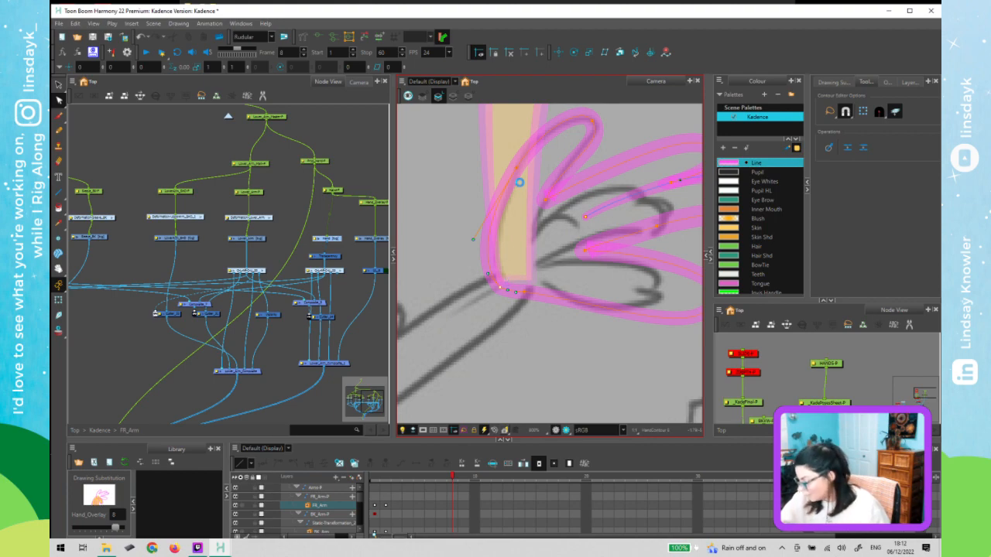
key(ctrl+s)
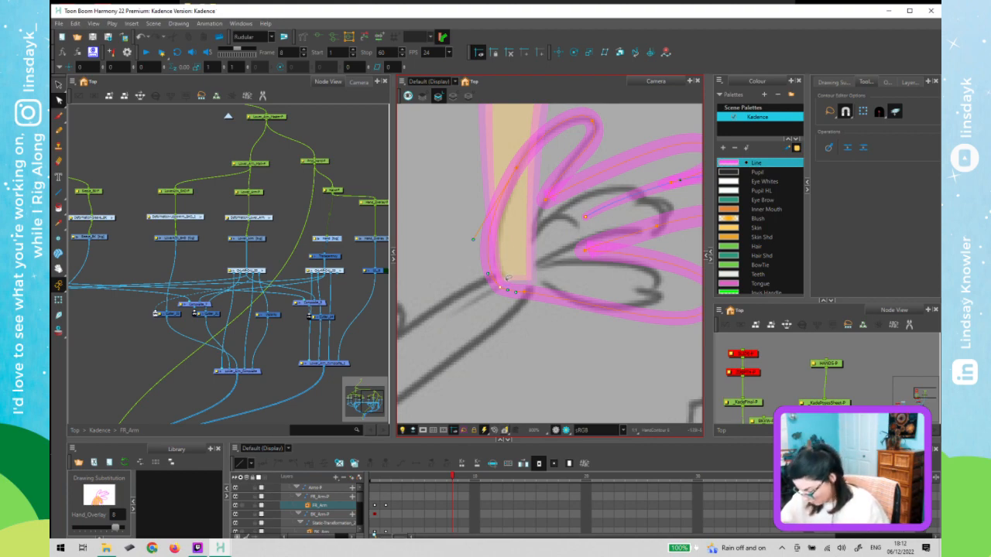
- Add thickness points around the wrist corner of the outline and thin the line slightly at the corner
key(alt+w)
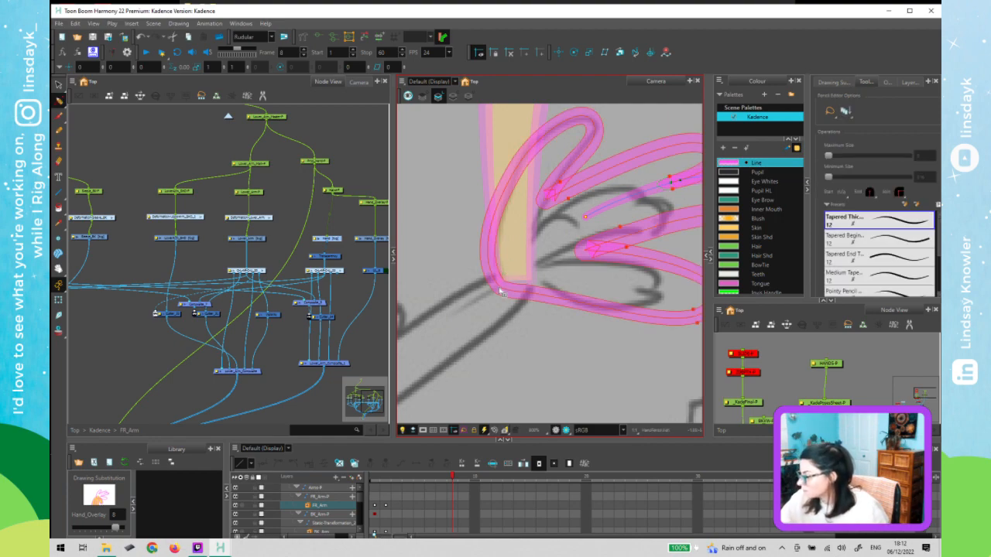
ctrl+click(500, 291)
ctrl+click(489, 232)
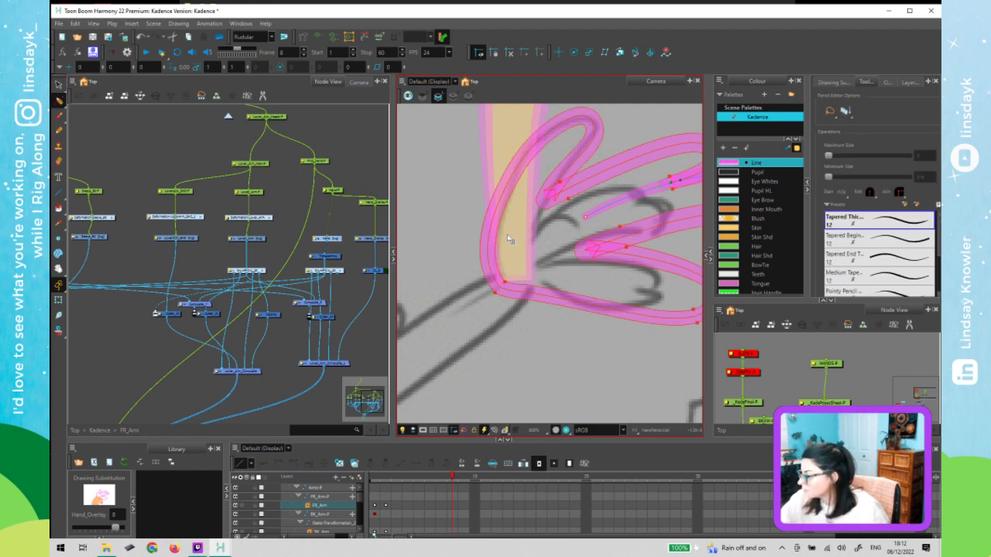
ctrl+click(549, 296)
drag(504, 282, 503, 284)
click(525, 248)
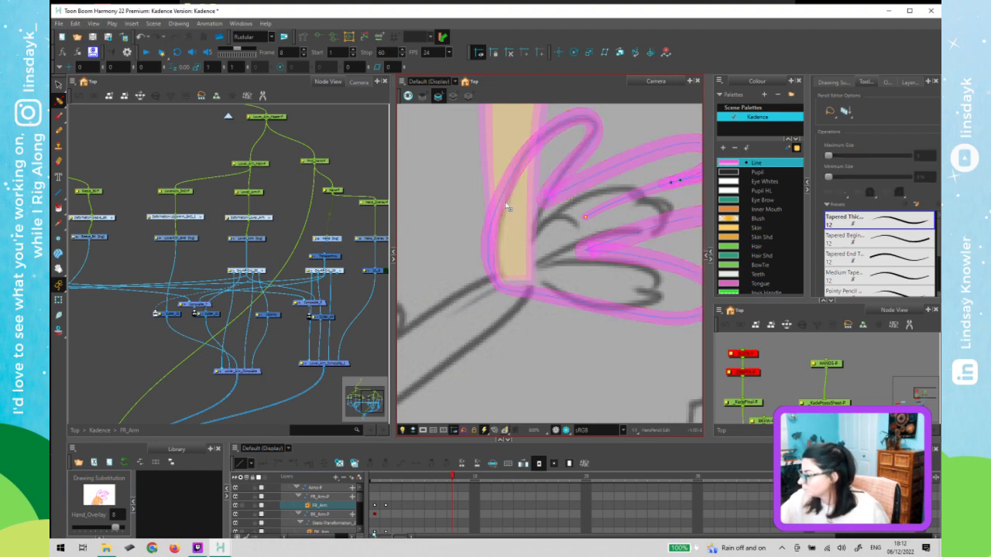
- Rework the outline's thickness points along the palm's outer edge and beside the wrist
ctrl+click(511, 177)
mouse_move(521, 228)
mouse_down()
mouse_move(476, 232)
mouse_move(507, 241)
mouse_up()
key(Delete)
click(549, 296)
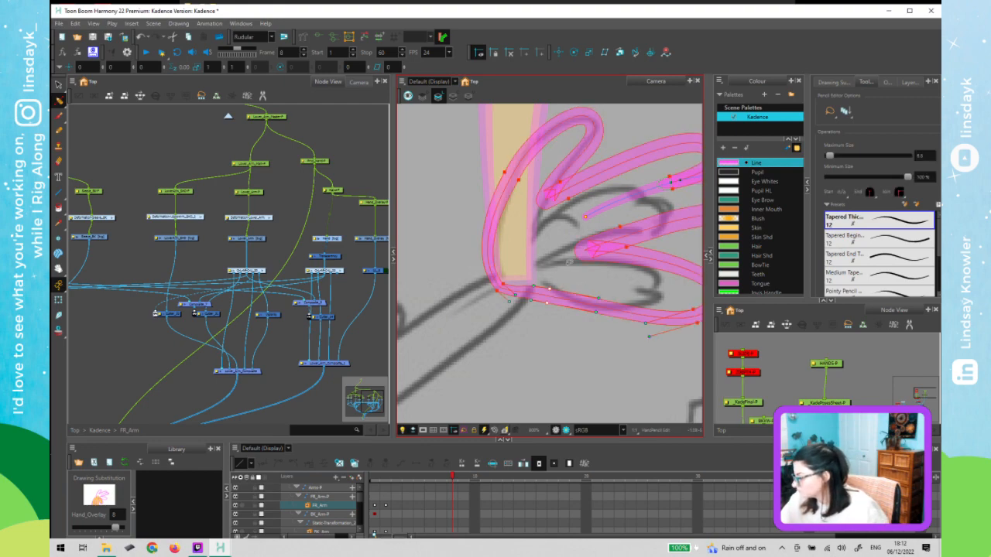
click(516, 325)
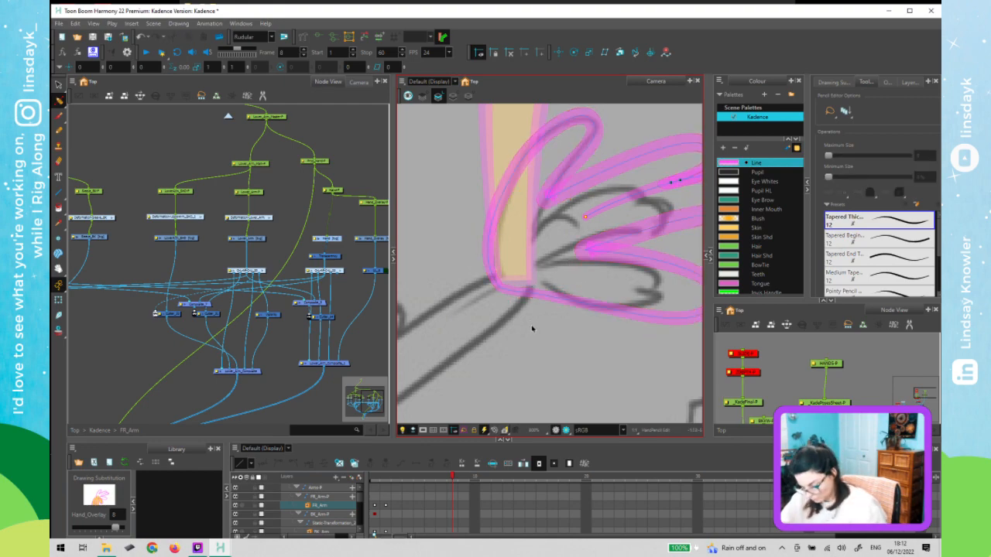
- Adjust the contour curve beside the wrist along the bottom of the hand
key(alt+q)
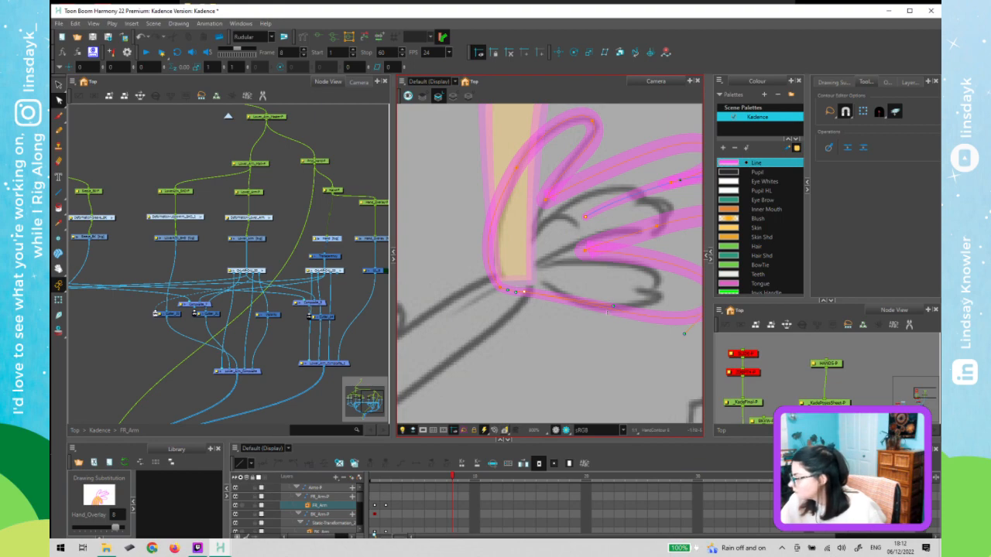
drag(604, 293, 604, 309)
click(527, 278)
click(526, 298)
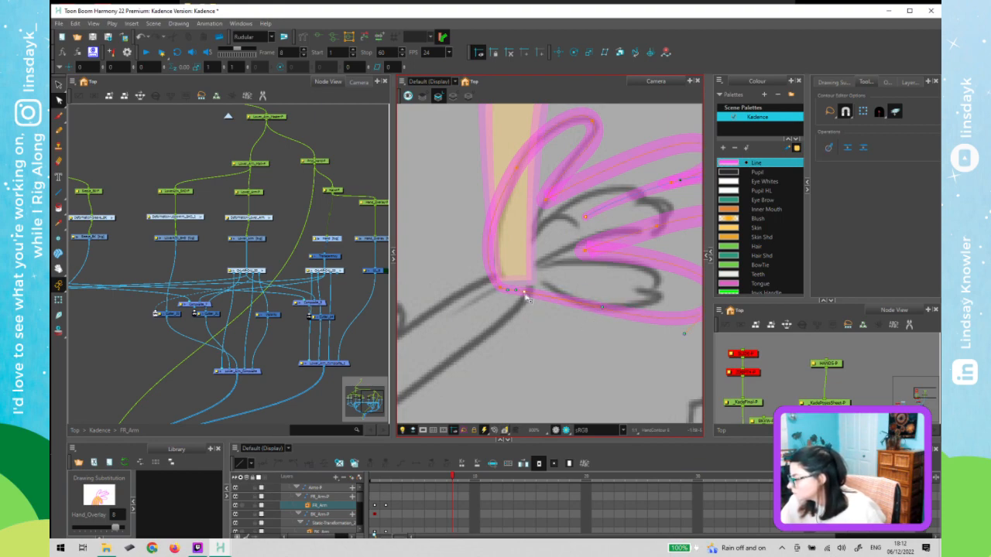
drag(524, 297, 527, 298)
key(ctrl+z)
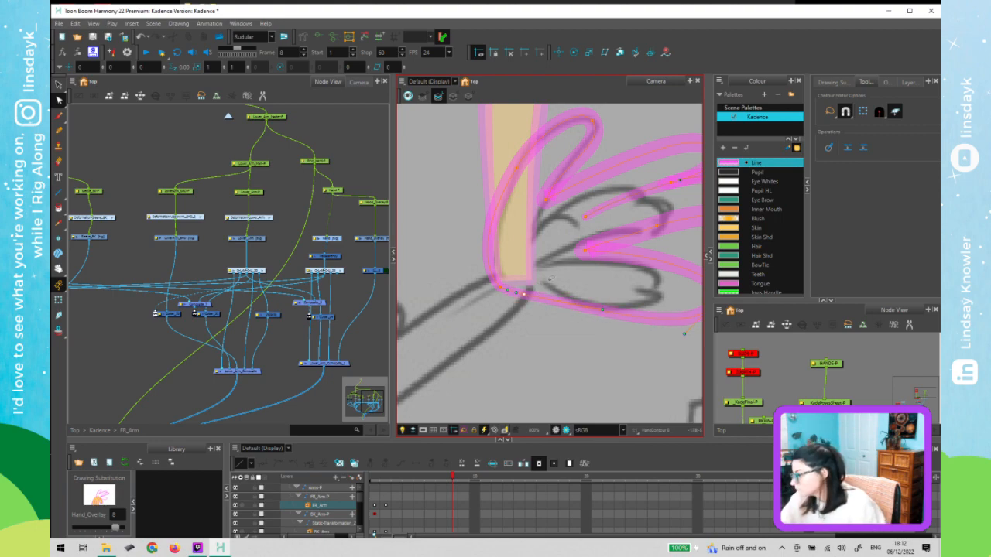
- Reshape the contour where the base of the thumb meets the upper finger
key(1)
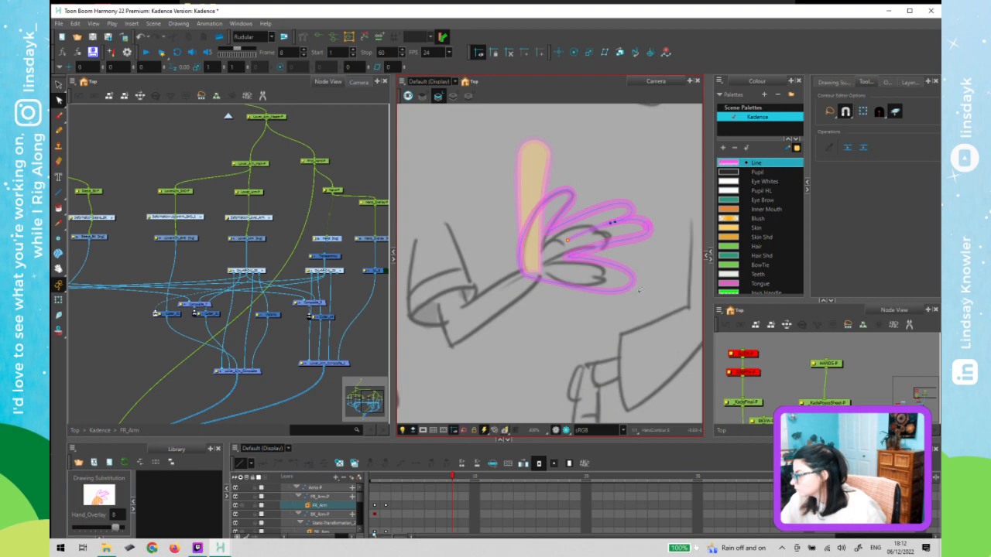
key(1)
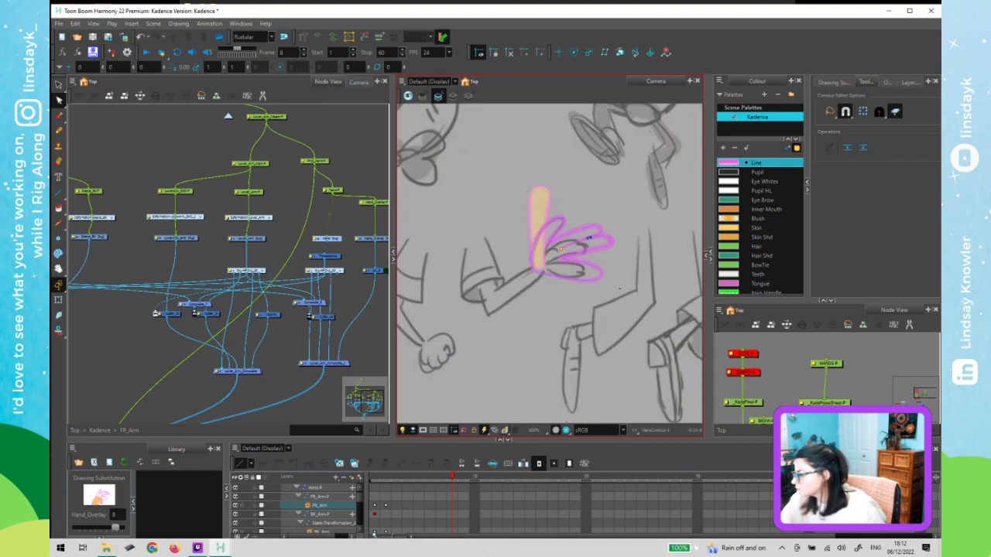
key(2)
key(2)
key(2)
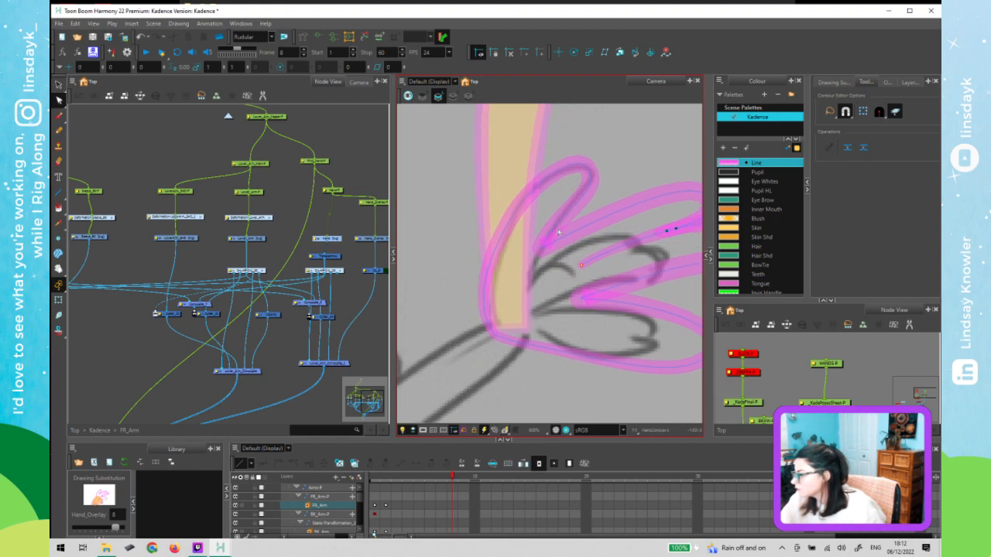
click(557, 230)
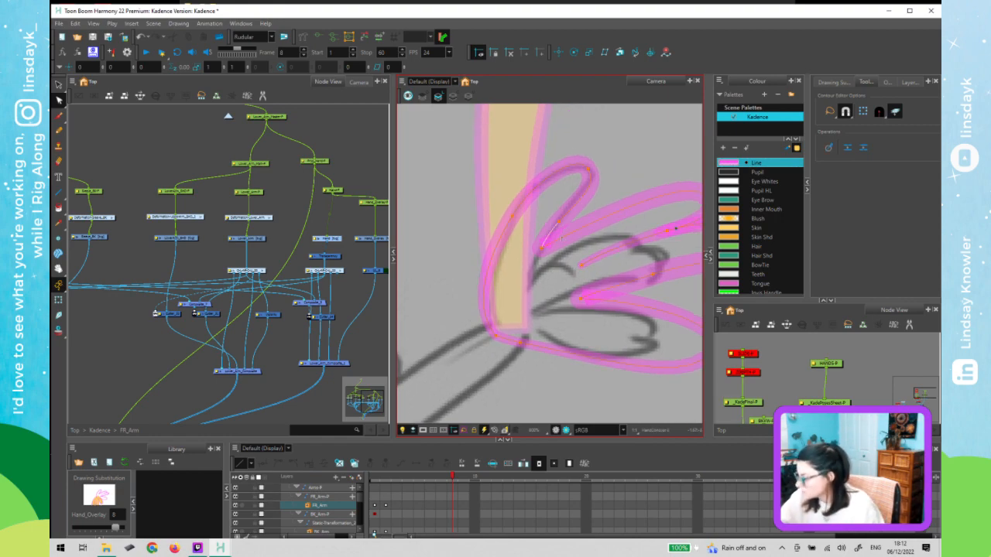
mouse_move(541, 248)
mouse_down()
mouse_move(528, 271)
mouse_move(544, 253)
mouse_move(544, 261)
mouse_move(552, 229)
mouse_up()
drag(530, 272, 539, 264)
- Refine the line thickness where the thumb and the upper finger join
key(alt+w)
click(532, 277)
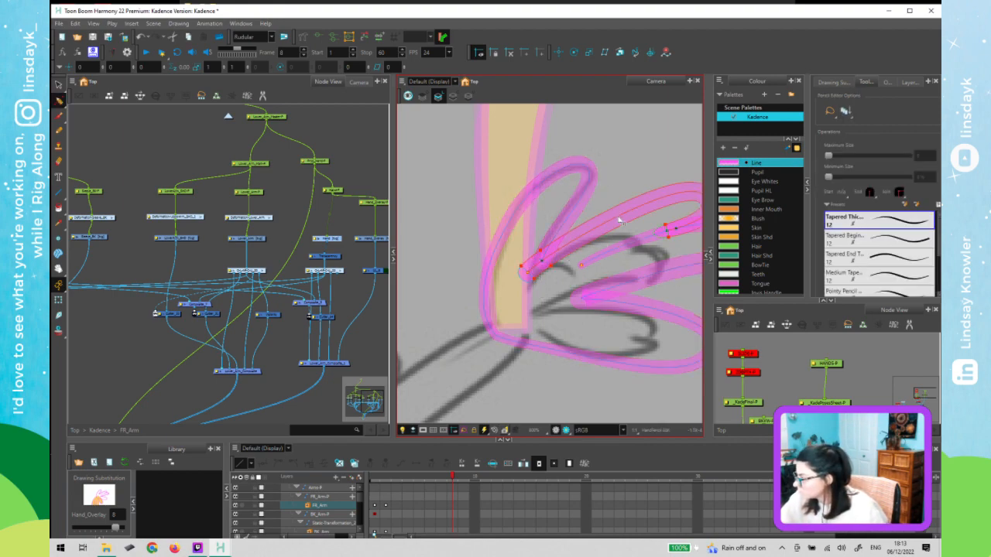
drag(534, 280, 531, 277)
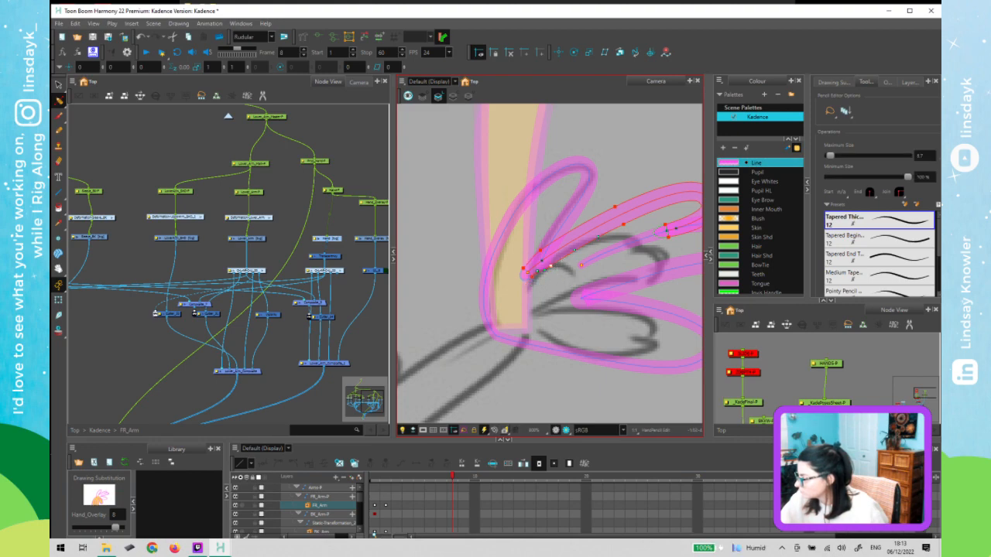
key(ctrl+z)
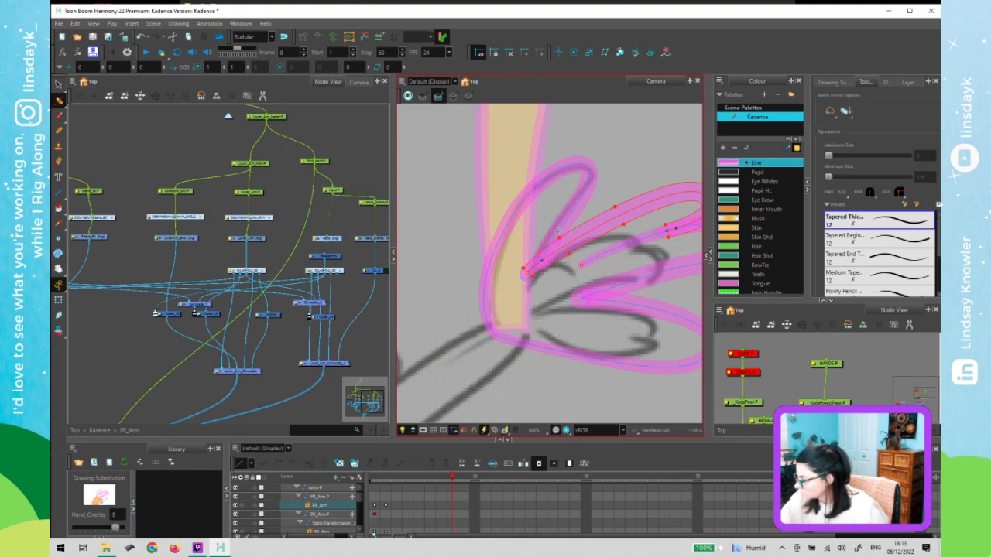
click(558, 230)
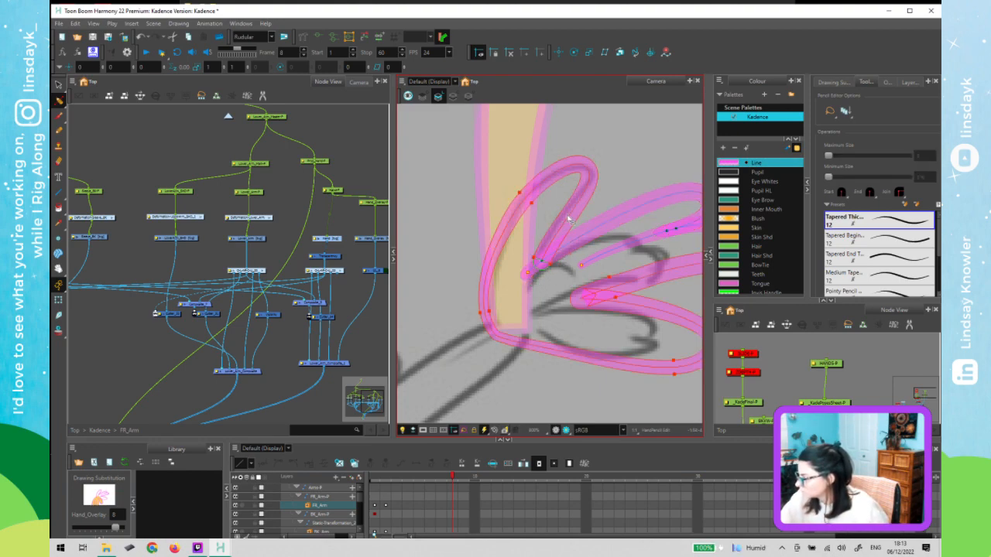
click(545, 277)
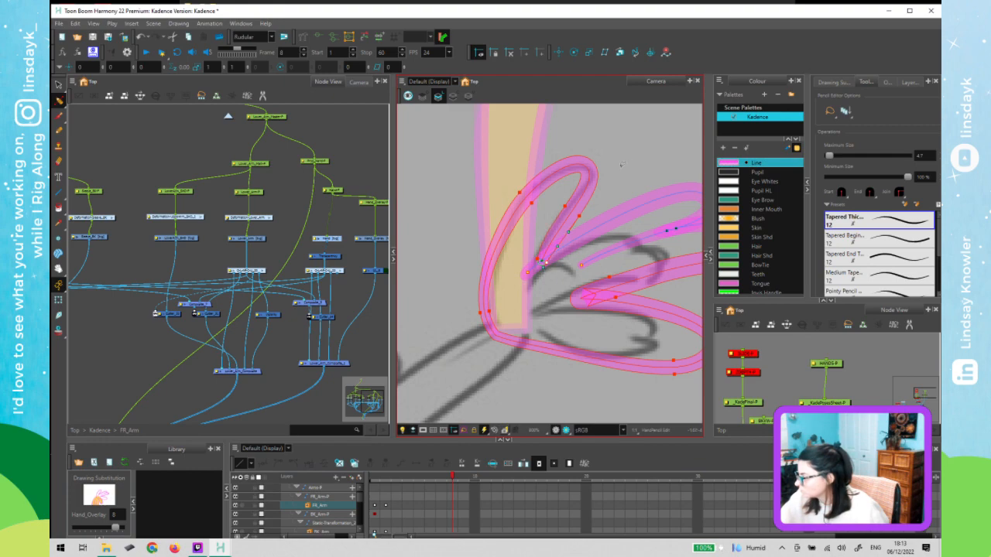
- Save the scene, clear the selection and check the whole hand against the rough sketch
key(shift+t)
click(546, 315)
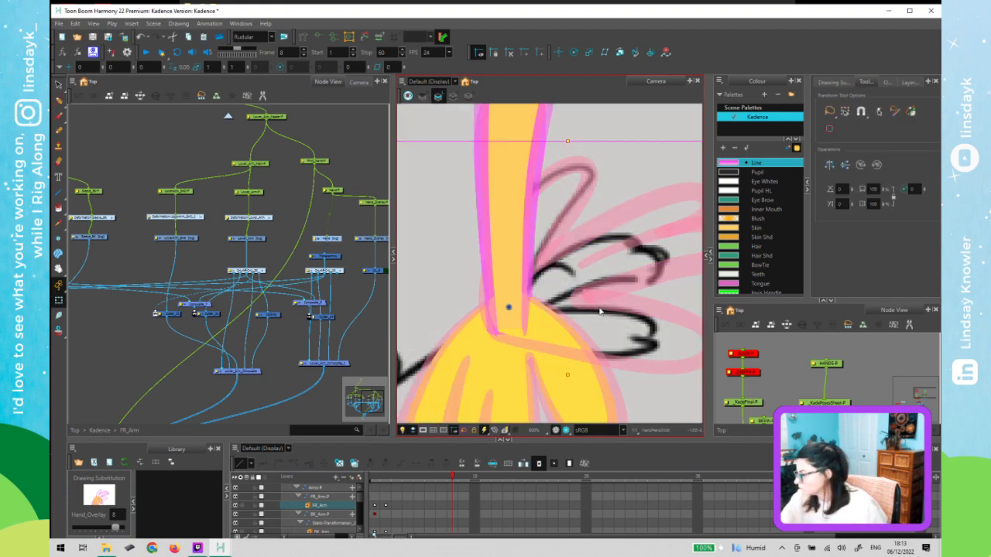
scroll(599, 311, down, 4)
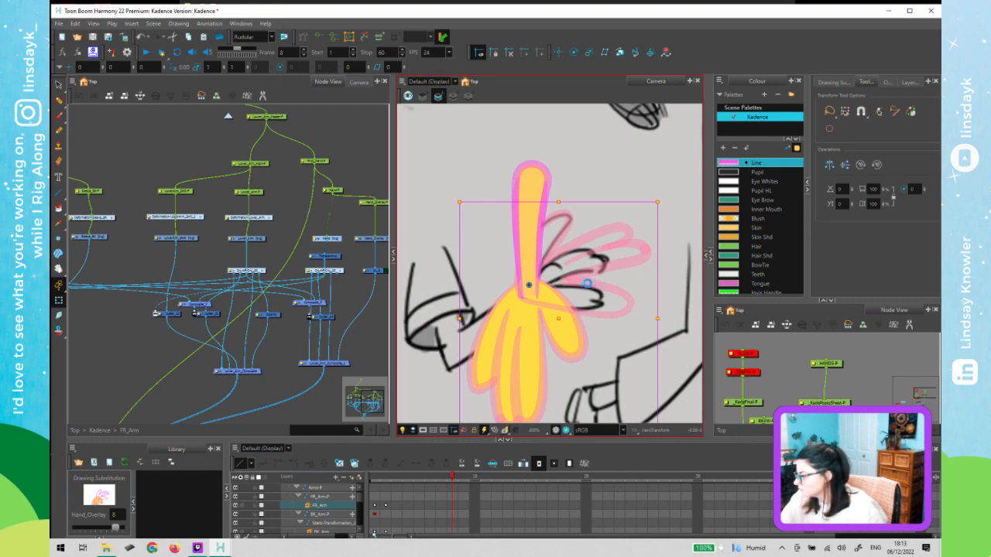
key(Escape)
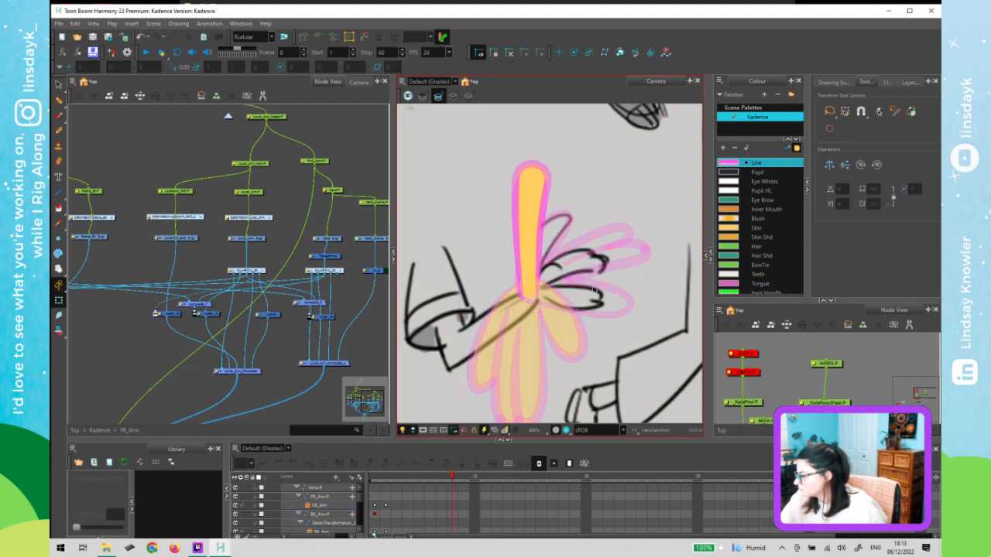
click(594, 290)
- Set the contour's maximum line size to 7 at the point on the underside of the lowest finger
key(alt+s)
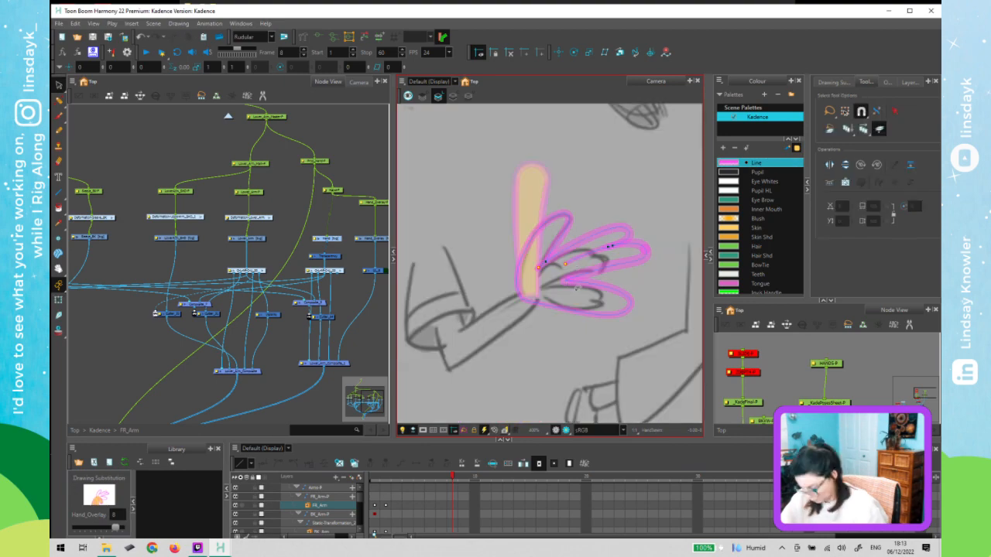
key(alt+q)
click(582, 282)
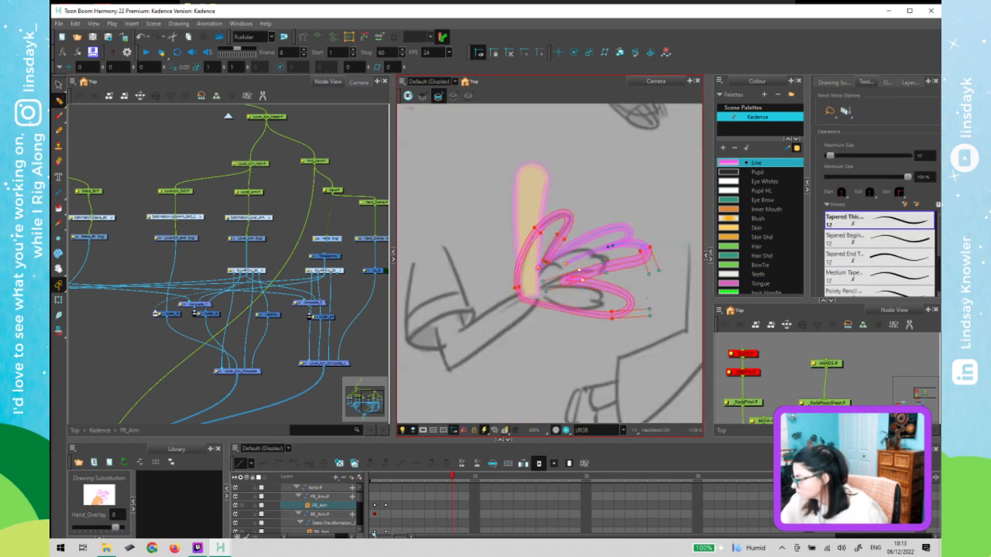
click(611, 315)
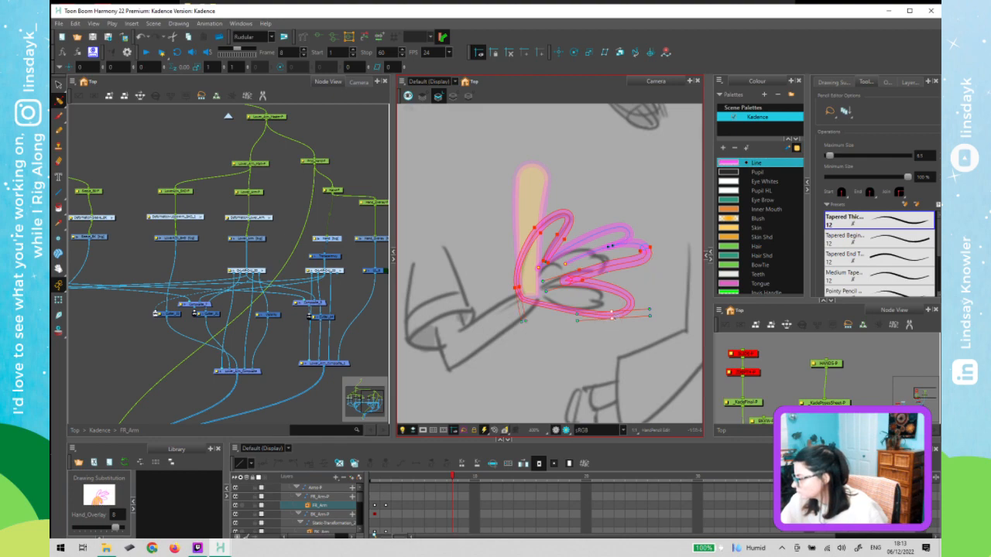
click(920, 156)
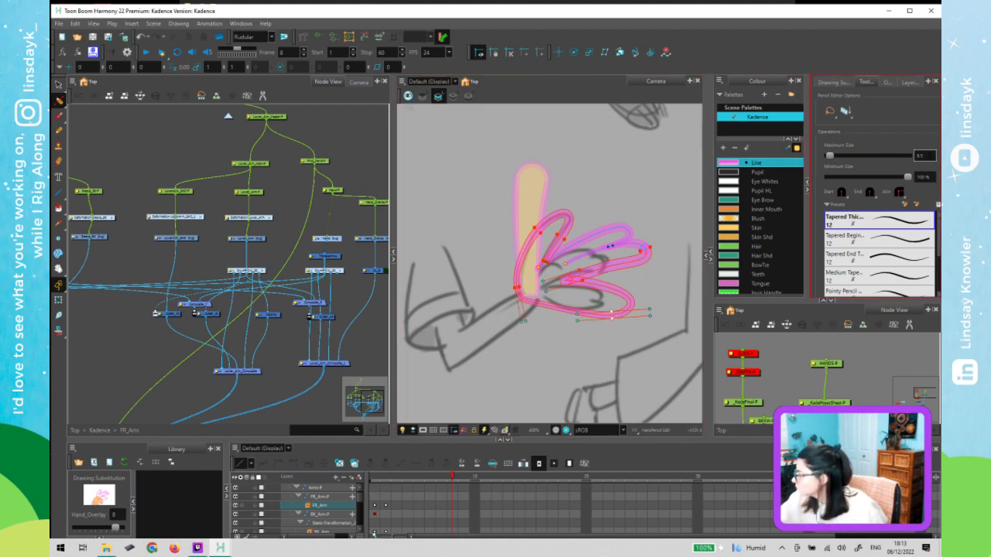
text(7)
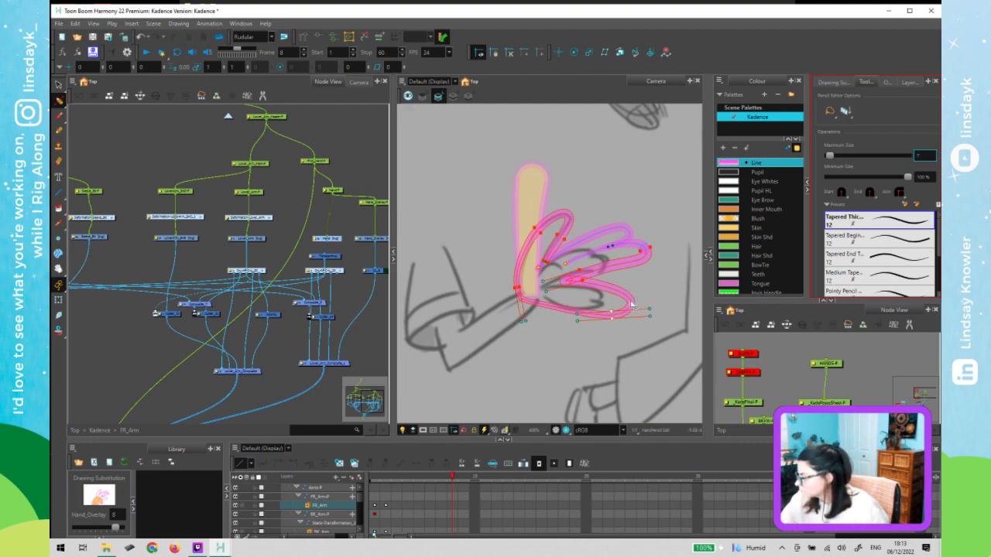
- Set the contour's maximum line size to 10 at the tip of the lowest finger
click(635, 306)
click(633, 301)
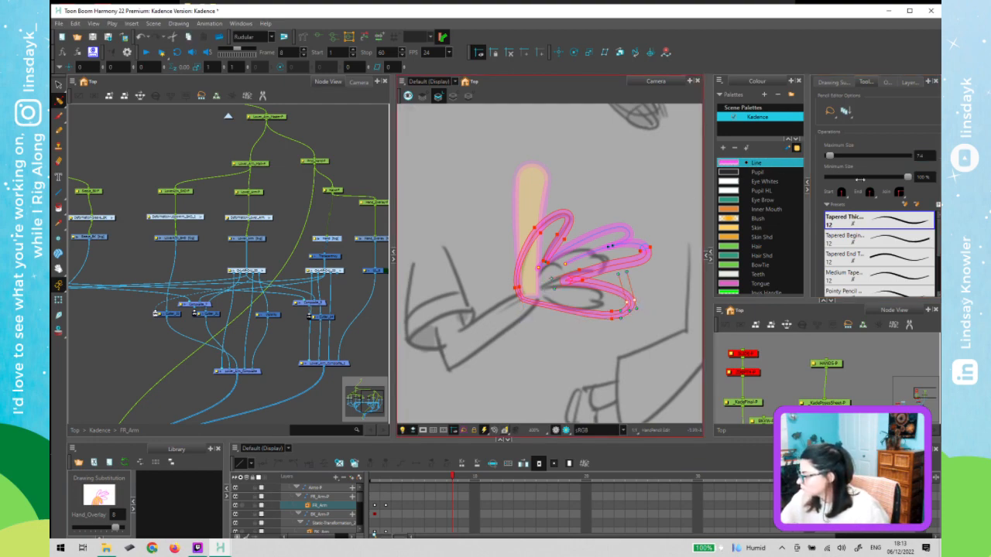
click(924, 156)
text(10)
key(Return)
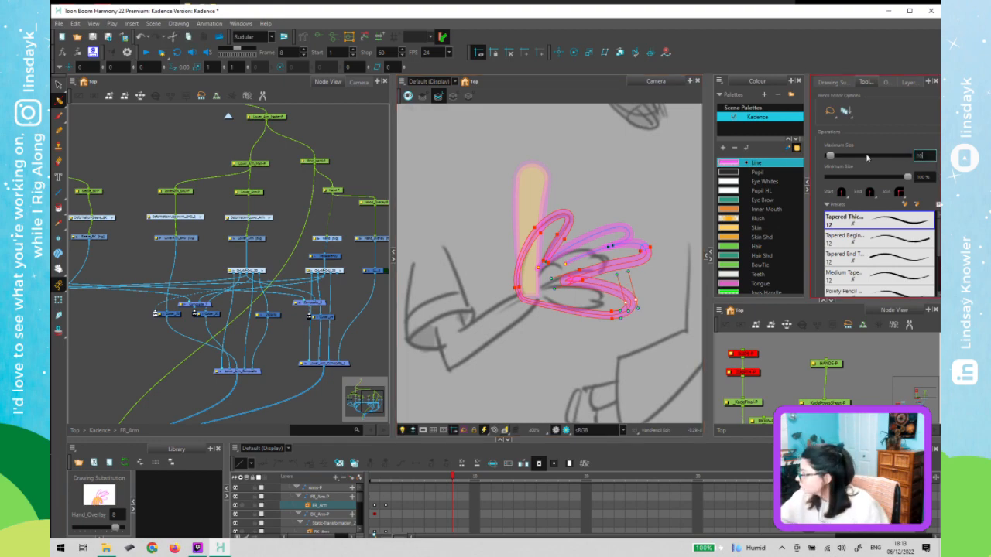
- Set the maximum line size to 4 at the contour points where the lower two fingers meet, and clear the selection
click(647, 244)
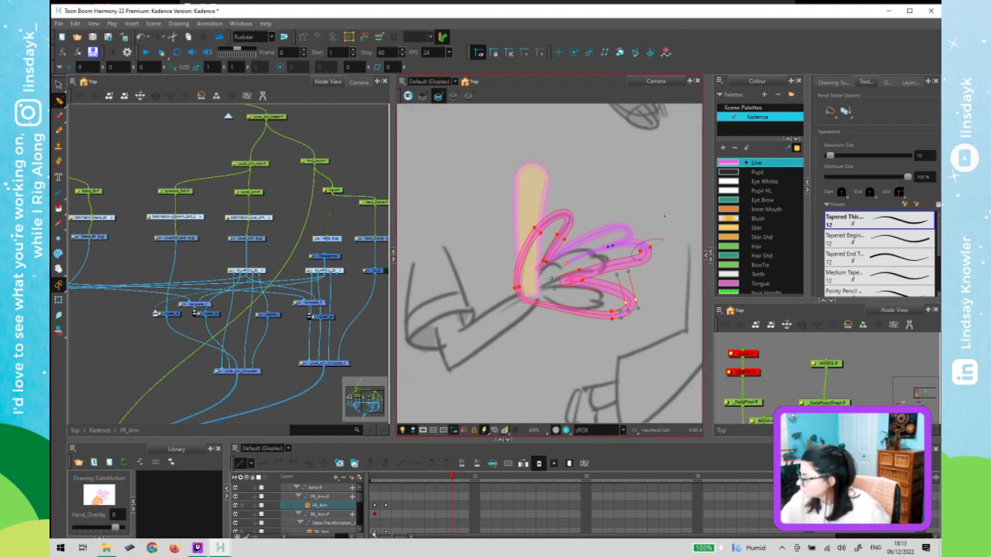
drag(571, 264, 582, 285)
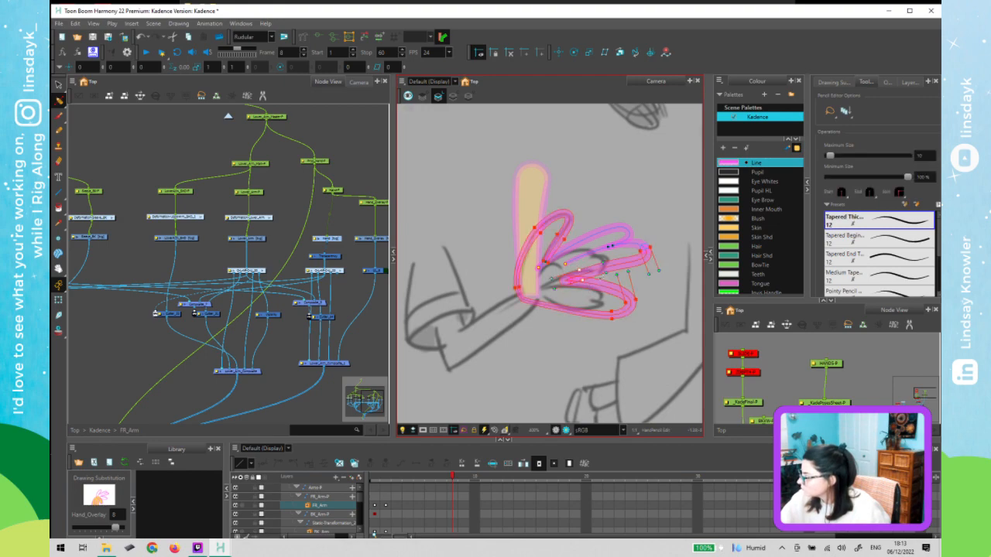
click(925, 155)
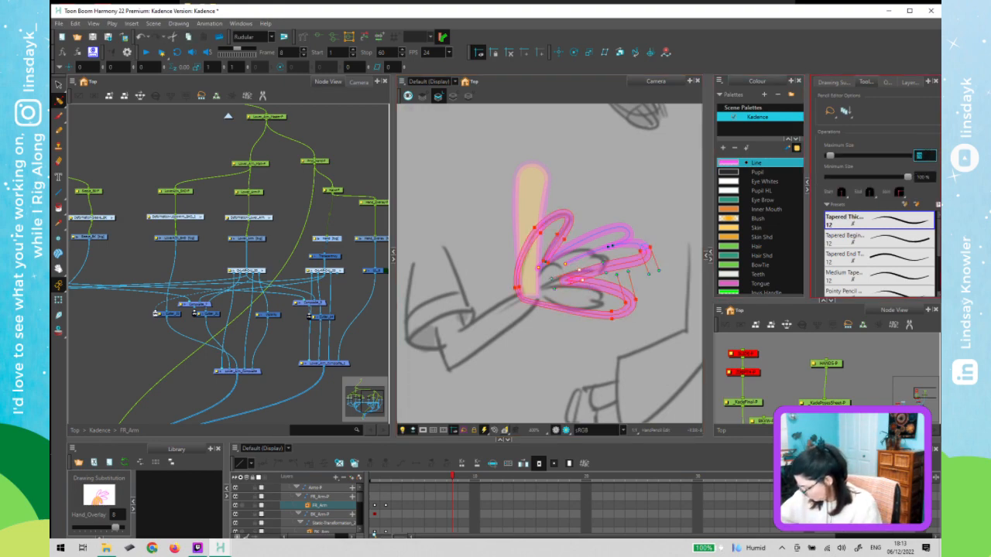
text(4)
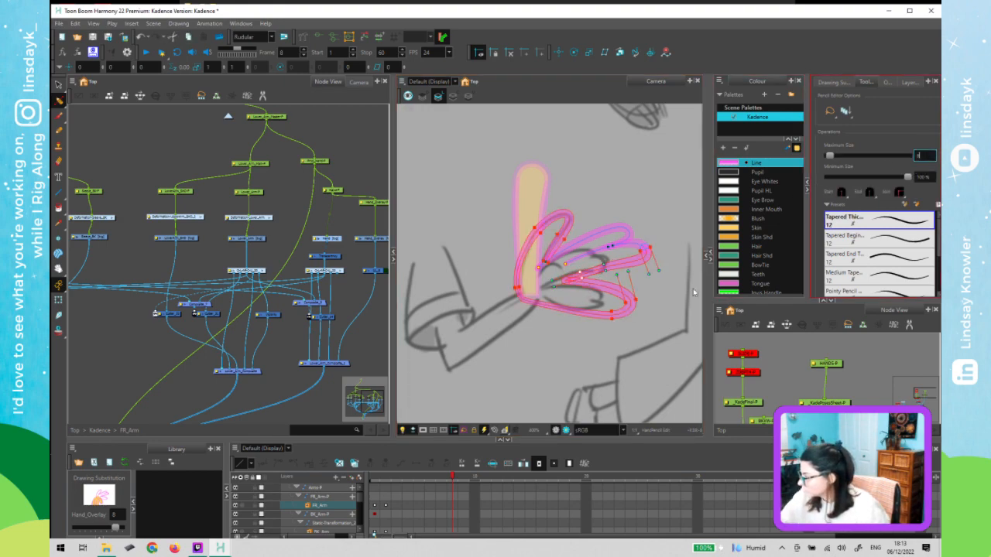
click(656, 313)
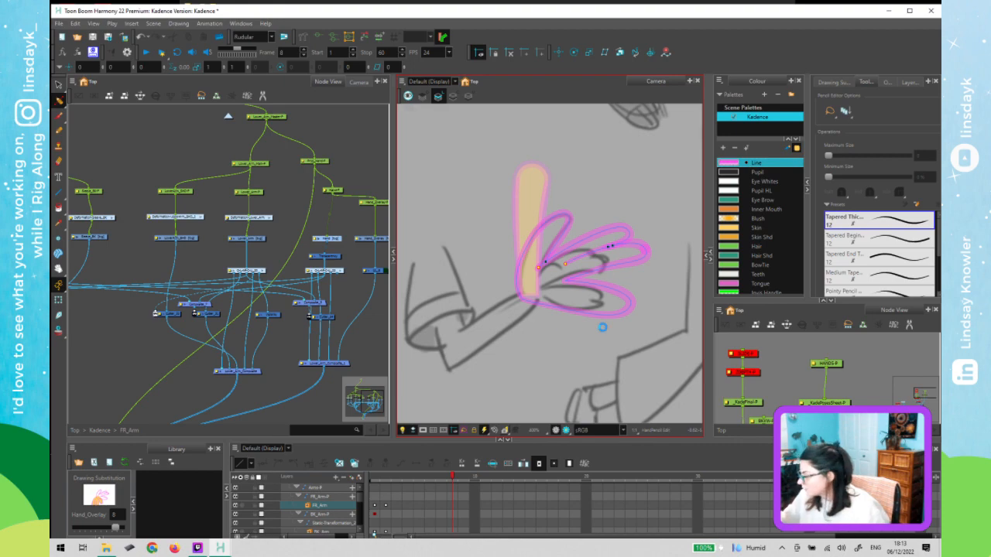
- Go to frame 7 to check its hand pose against the full sketch sheet
scroll(579, 349, down, 2)
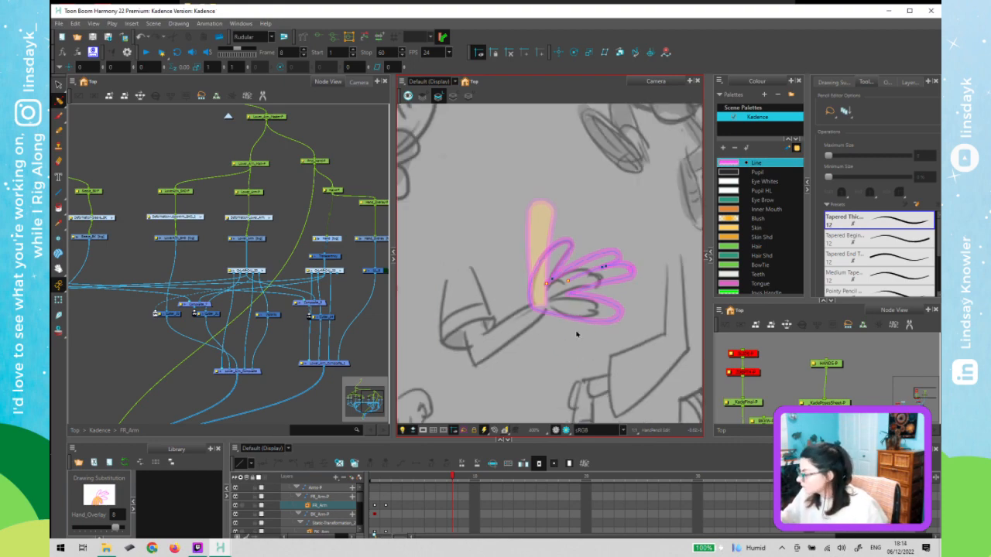
scroll(578, 349, down, 2)
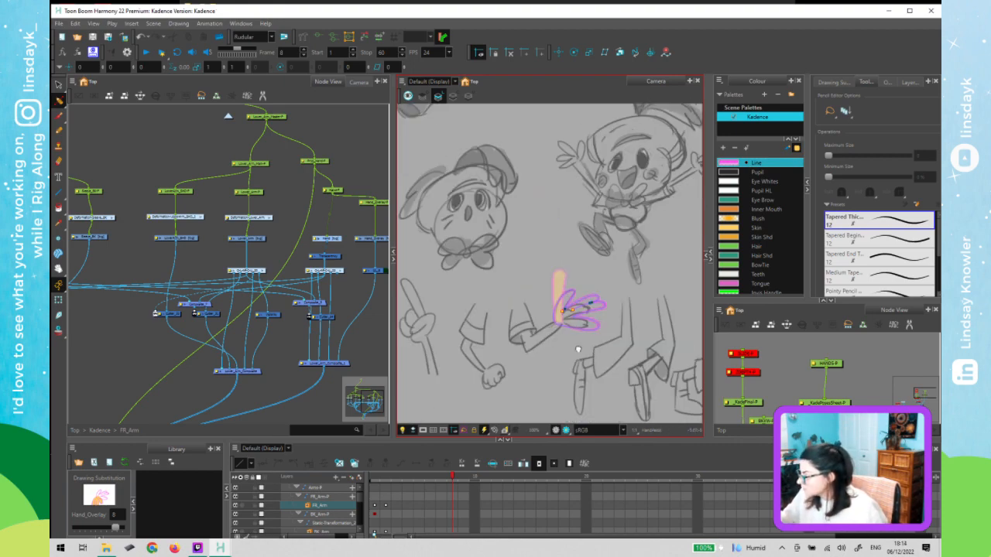
scroll(578, 350, down, 3)
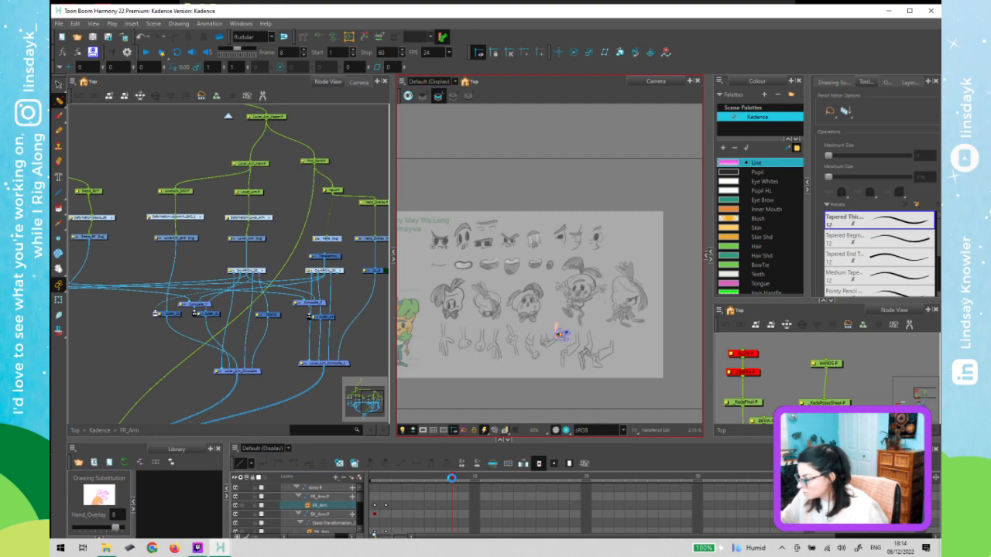
mouse_move(453, 481)
mouse_down()
mouse_move(372, 485)
mouse_move(455, 484)
mouse_up()
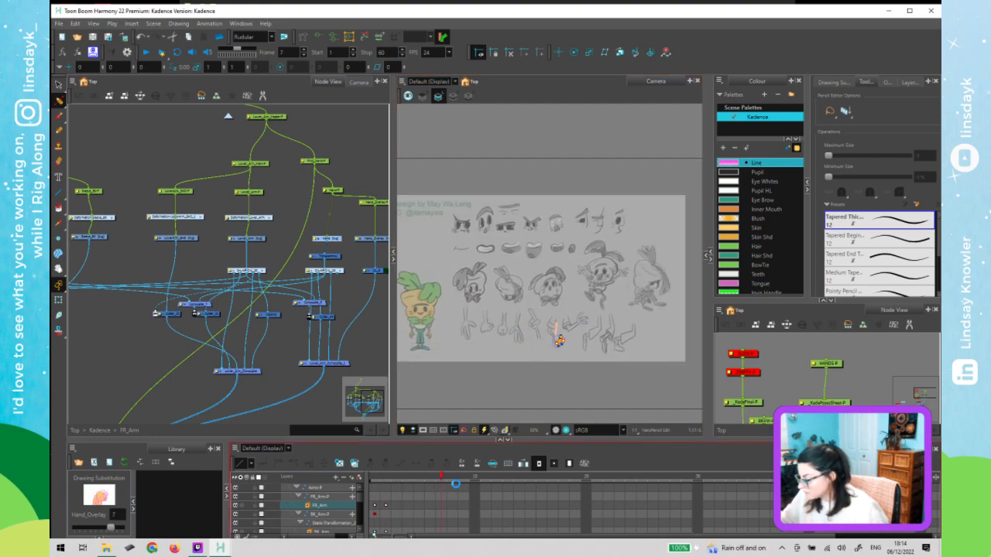